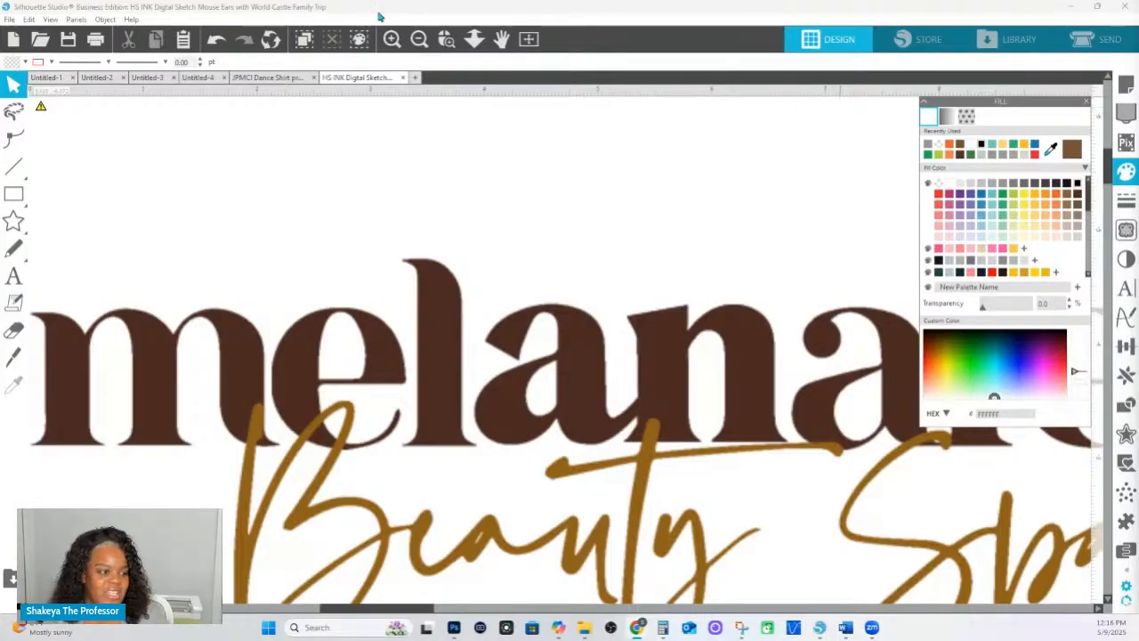
Examine the letter edges of the "melanated Beauty Spa" logo image up close and at full width.
{"action": "left_click", "coordinate": [447, 40]}
{"action": "left_click_drag", "start_coordinate": [212, 278], "coordinate": [549, 368]}
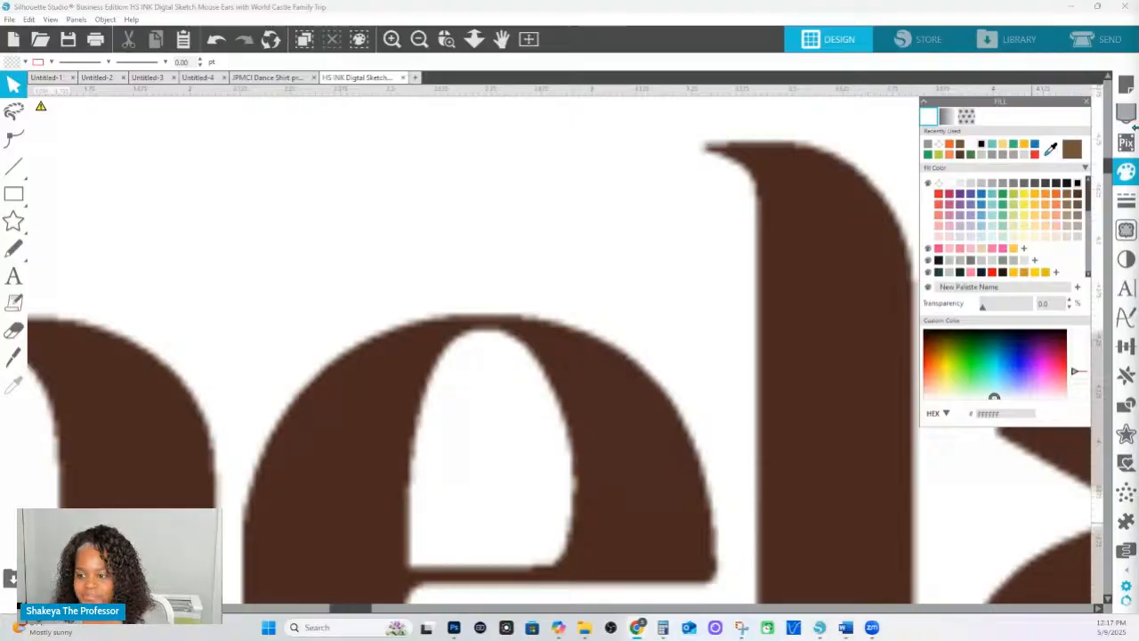
{"action": "left_click", "coordinate": [470, 40]}
{"action": "left_click_drag", "start_coordinate": [466, 328], "coordinate": [450, 85]}
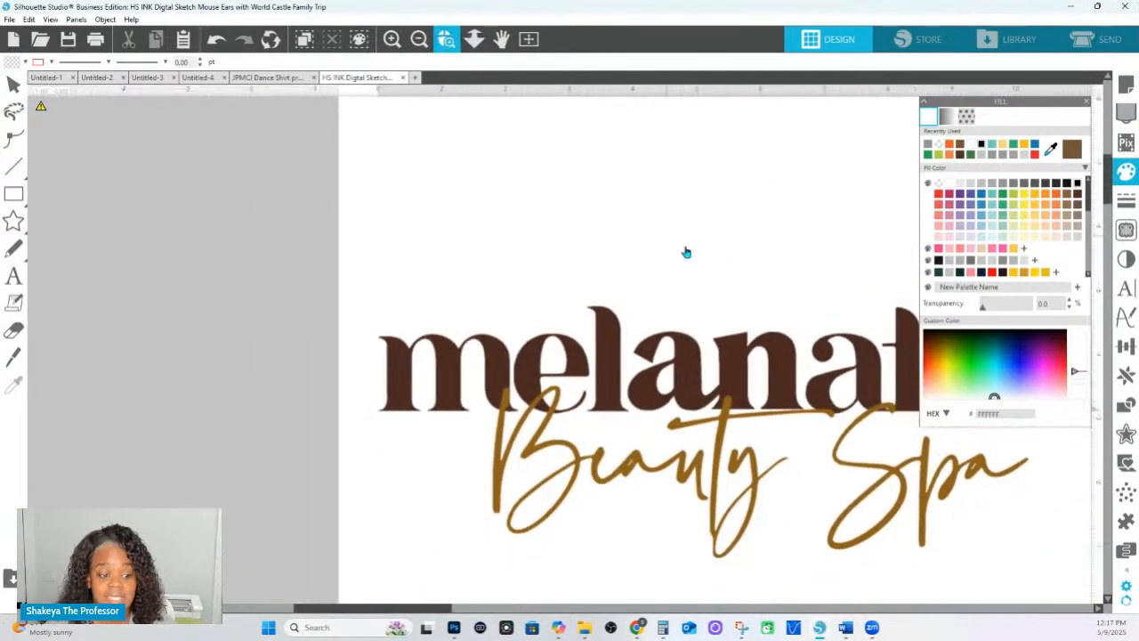
{"action": "key", "text": "space"}
{"action": "left_click_drag", "start_coordinate": [685, 252], "coordinate": [494, 172]}
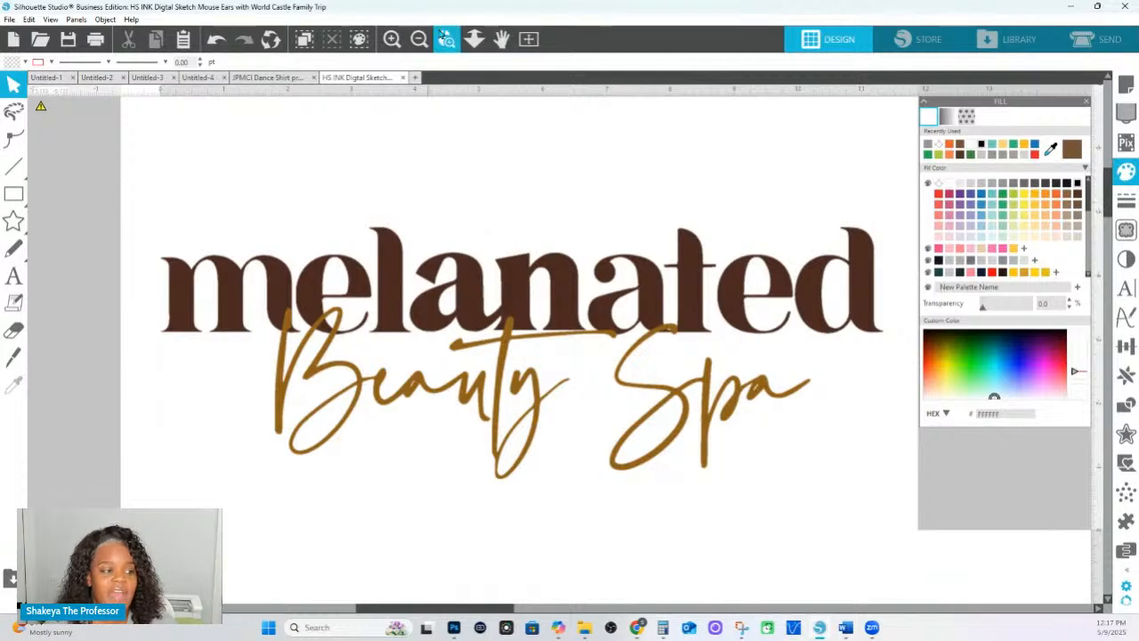
{"action": "mouse_move", "coordinate": [496, 247]}
{"action": "left_mouse_down"}
{"action": "mouse_move", "coordinate": [496, 128]}
{"action": "mouse_move", "coordinate": [504, 225]}
{"action": "left_mouse_up"}
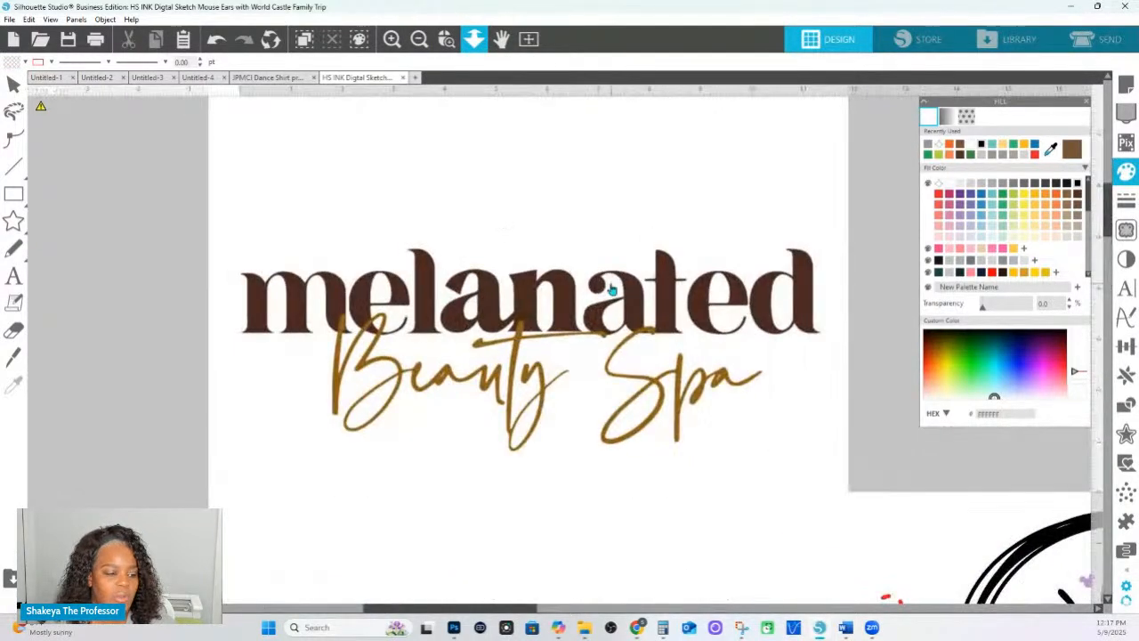
Cut the logo image from the mouse ears document and paste it into a new blank document.
{"action": "key", "text": "v"}
{"action": "key", "text": "i"}
{"action": "key", "text": "ctrl+x"}
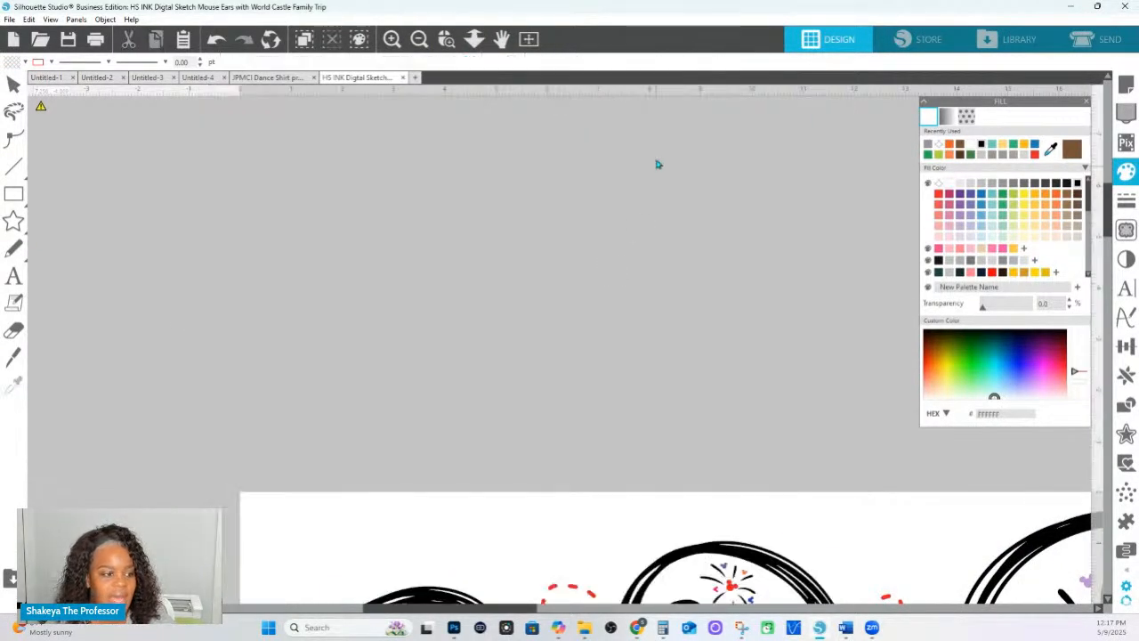
{"action": "left_click", "coordinate": [415, 78]}
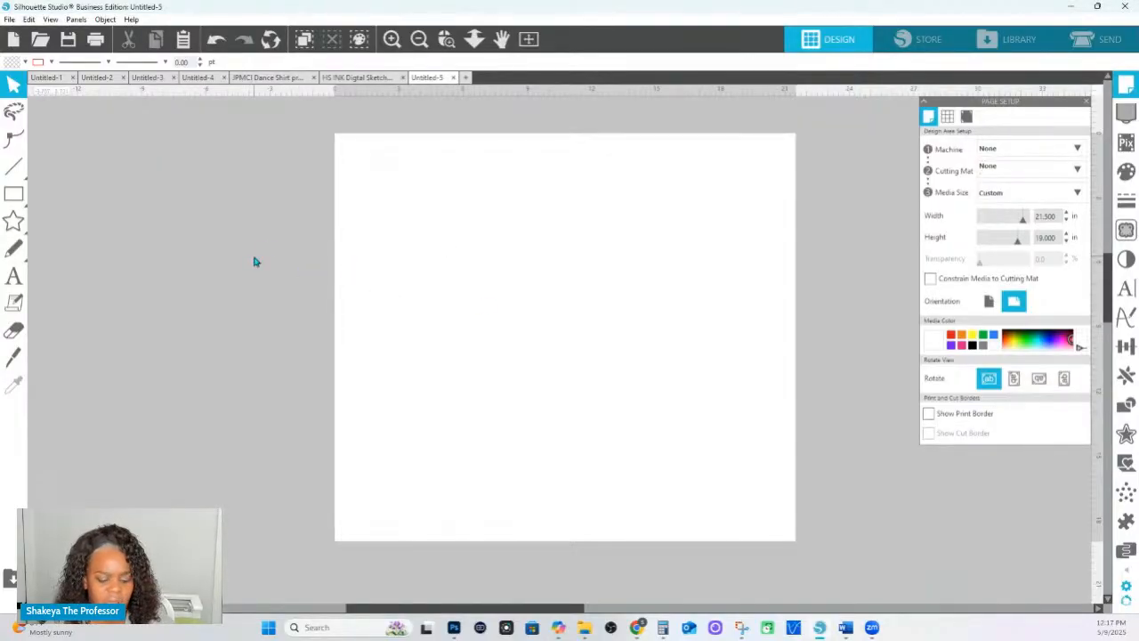
{"action": "key", "text": "ctrl+v"}
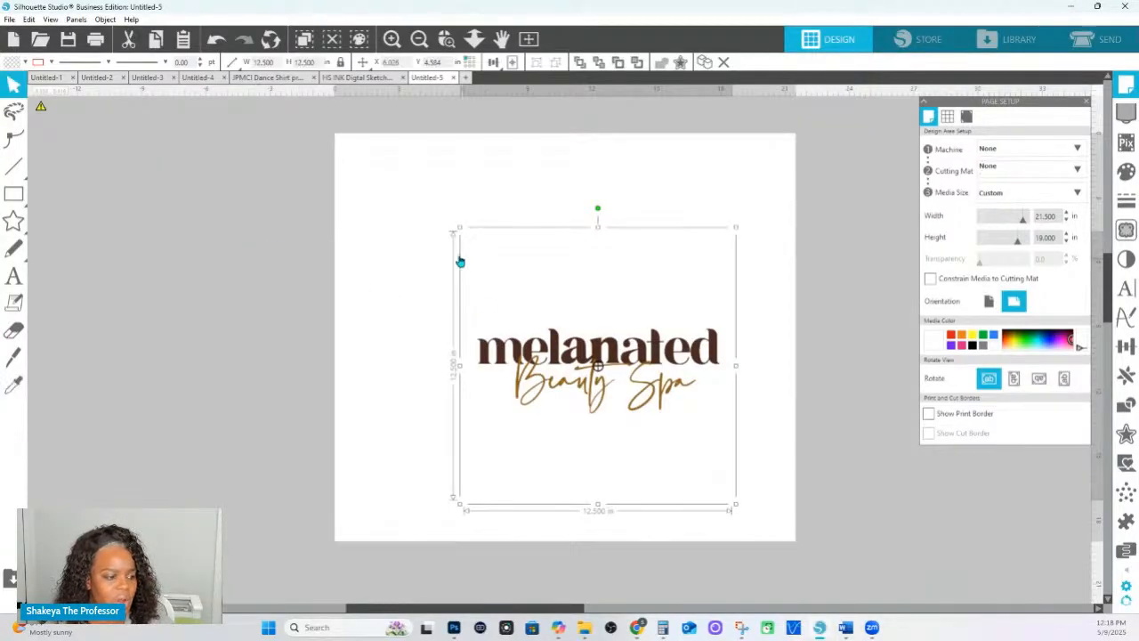
Enlarge the pasted logo image to about 14.34 in square and move it to the page's left edge.
{"action": "left_click_drag", "start_coordinate": [458, 228], "coordinate": [419, 188]}
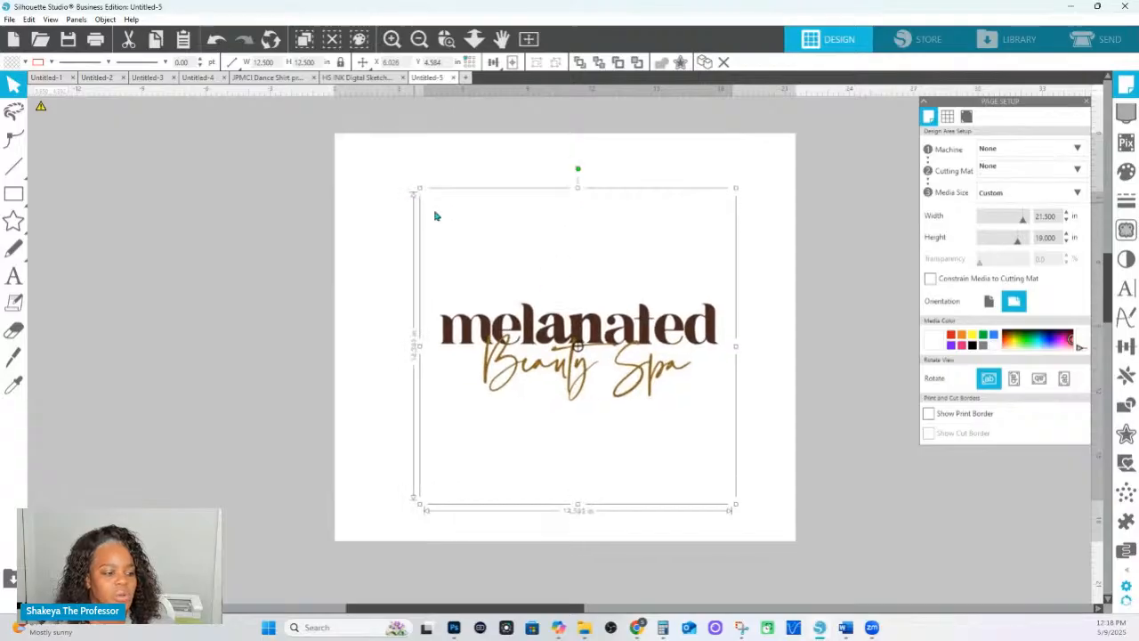
{"action": "left_click_drag", "start_coordinate": [570, 317], "coordinate": [488, 305]}
{"action": "left_click", "coordinate": [447, 39]}
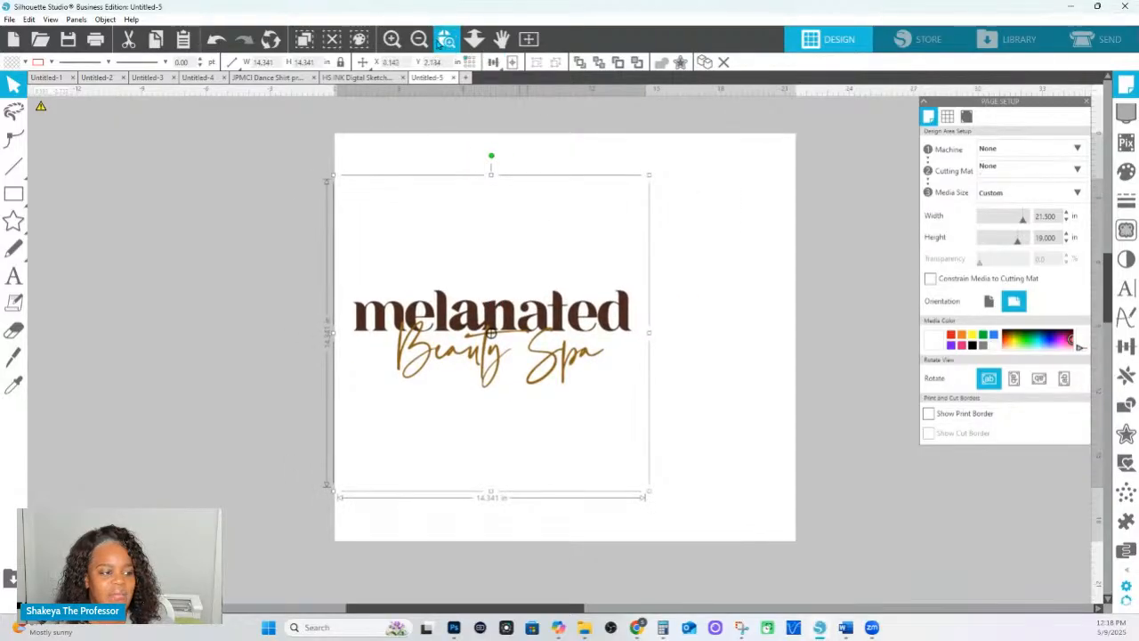
{"action": "left_click_drag", "start_coordinate": [293, 271], "coordinate": [683, 402]}
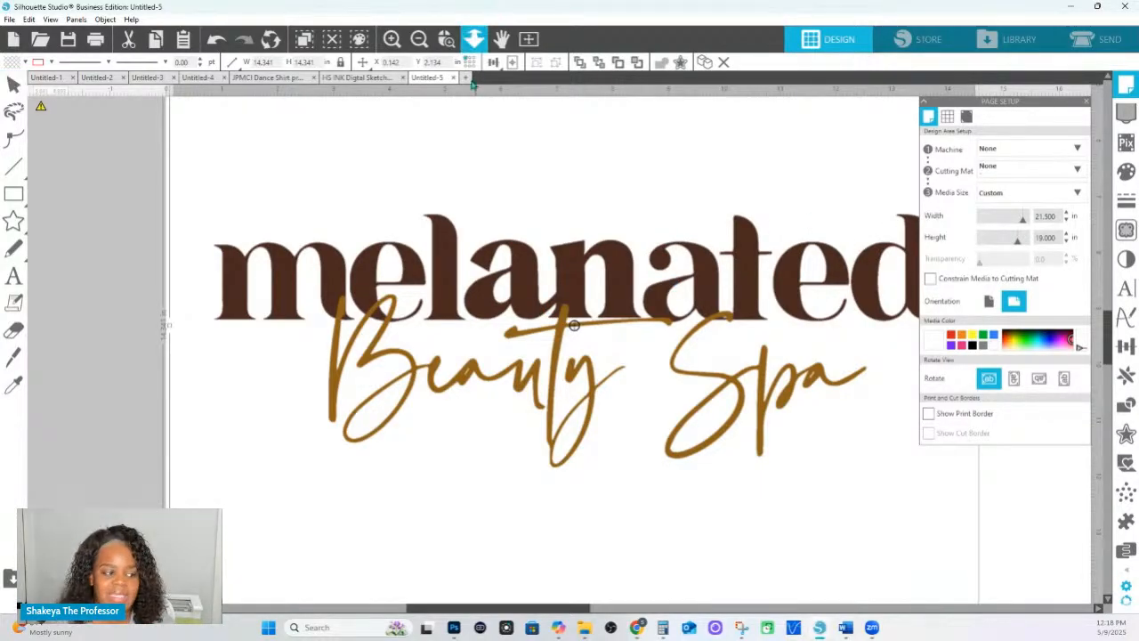
{"action": "left_click", "coordinate": [474, 38]}
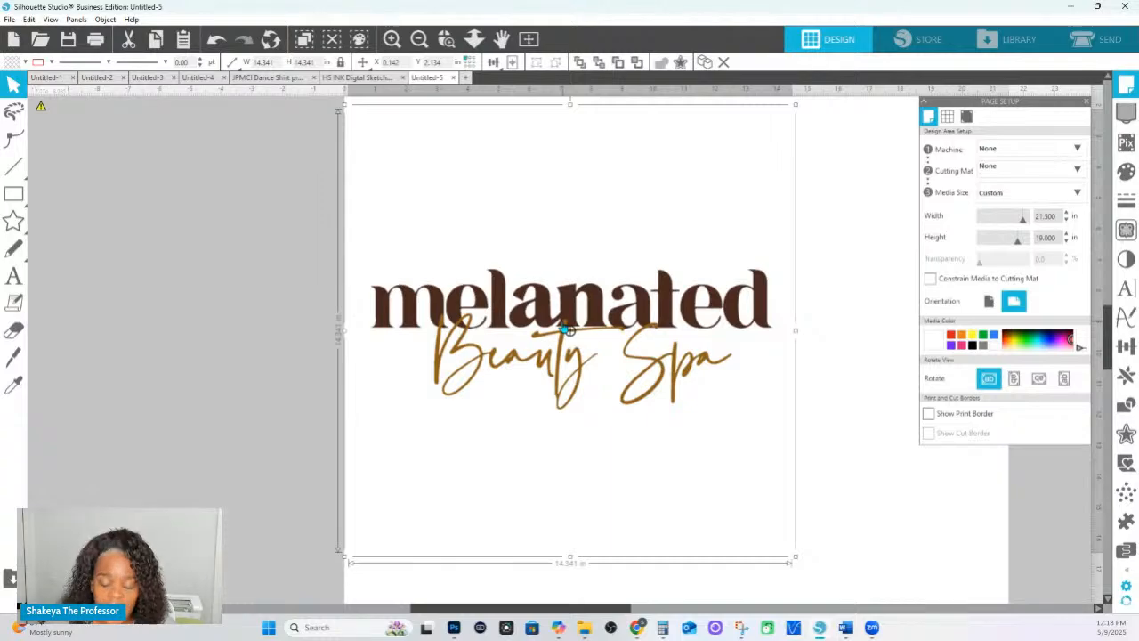
Move the logo image further left so that it hangs over the page's left edge.
{"action": "left_click_drag", "start_coordinate": [629, 192], "coordinate": [303, 204]}
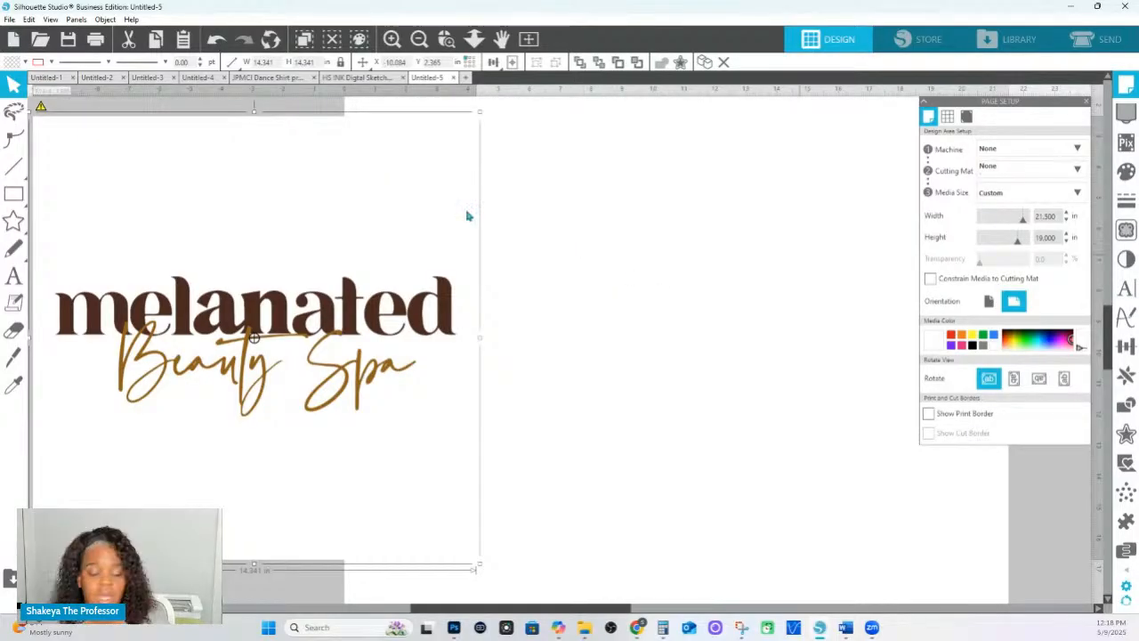
{"action": "left_click_drag", "start_coordinate": [189, 261], "coordinate": [477, 258]}
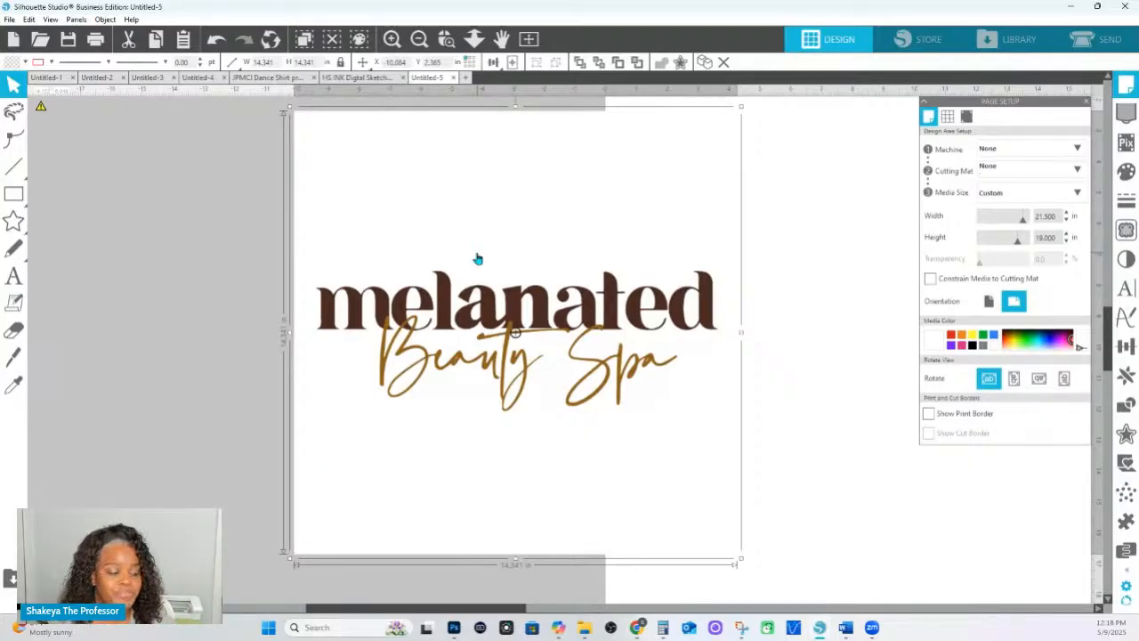
{"action": "left_click", "coordinate": [493, 61]}
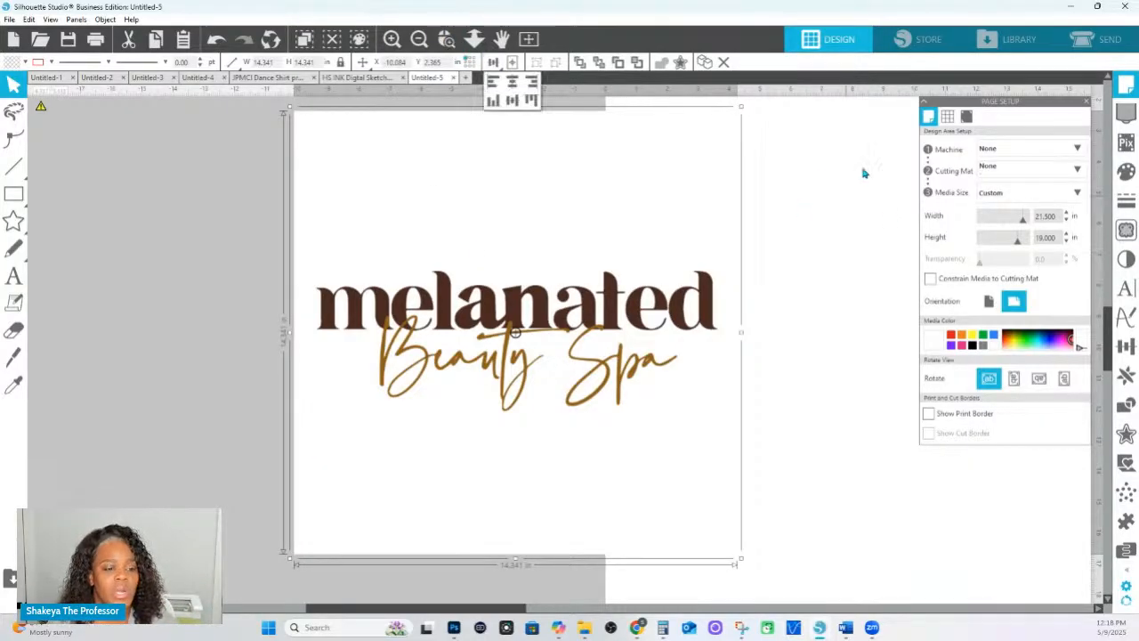
Select a trace area about 14.24 in wide around the whole "melanated Beauty Spa" logo.
{"action": "left_click", "coordinate": [449, 40]}
{"action": "left_click_drag", "start_coordinate": [255, 235], "coordinate": [886, 487]}
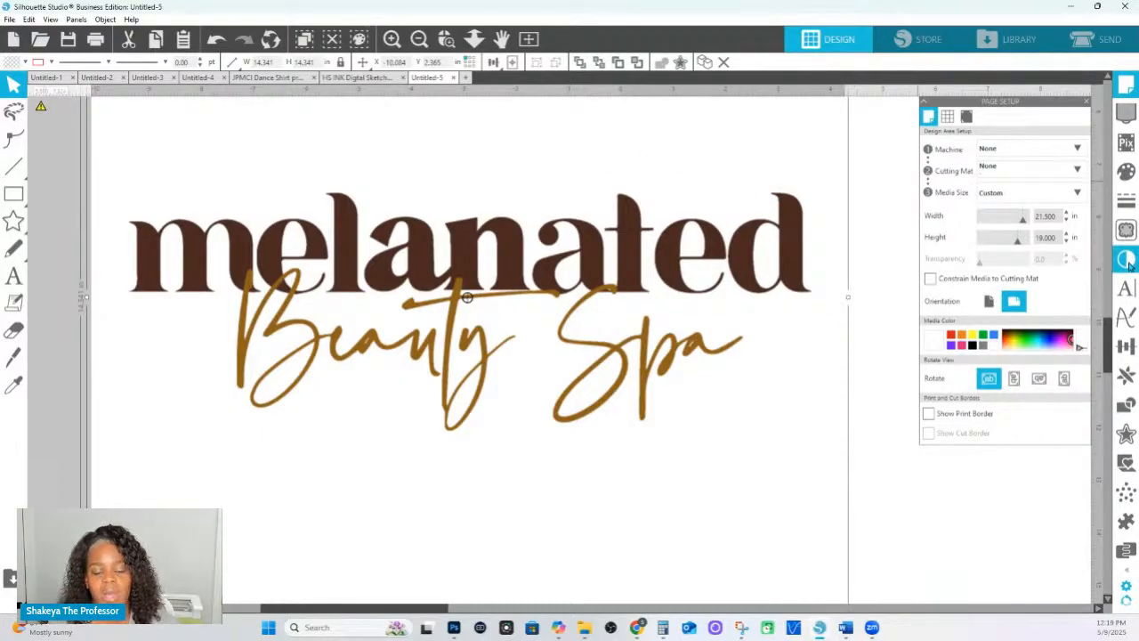
{"action": "left_click", "coordinate": [1126, 230]}
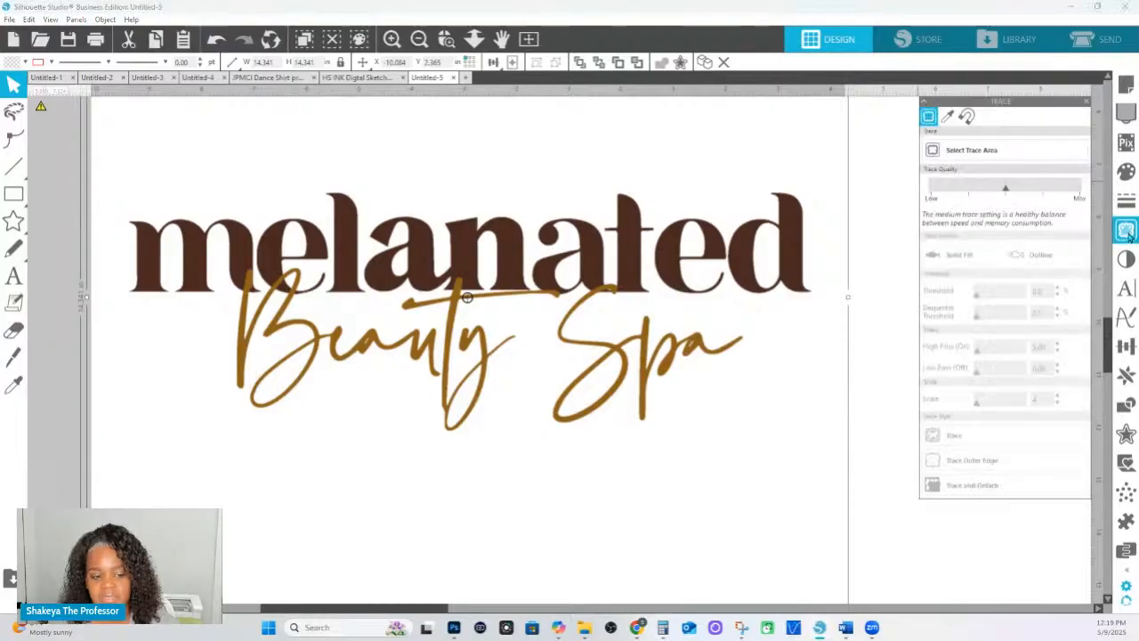
{"action": "left_click", "coordinate": [1004, 150]}
{"action": "mouse_move", "coordinate": [107, 166]}
{"action": "left_mouse_down"}
{"action": "mouse_move", "coordinate": [147, 169]}
{"action": "mouse_move", "coordinate": [713, 405]}
{"action": "mouse_move", "coordinate": [857, 436]}
{"action": "left_mouse_up"}
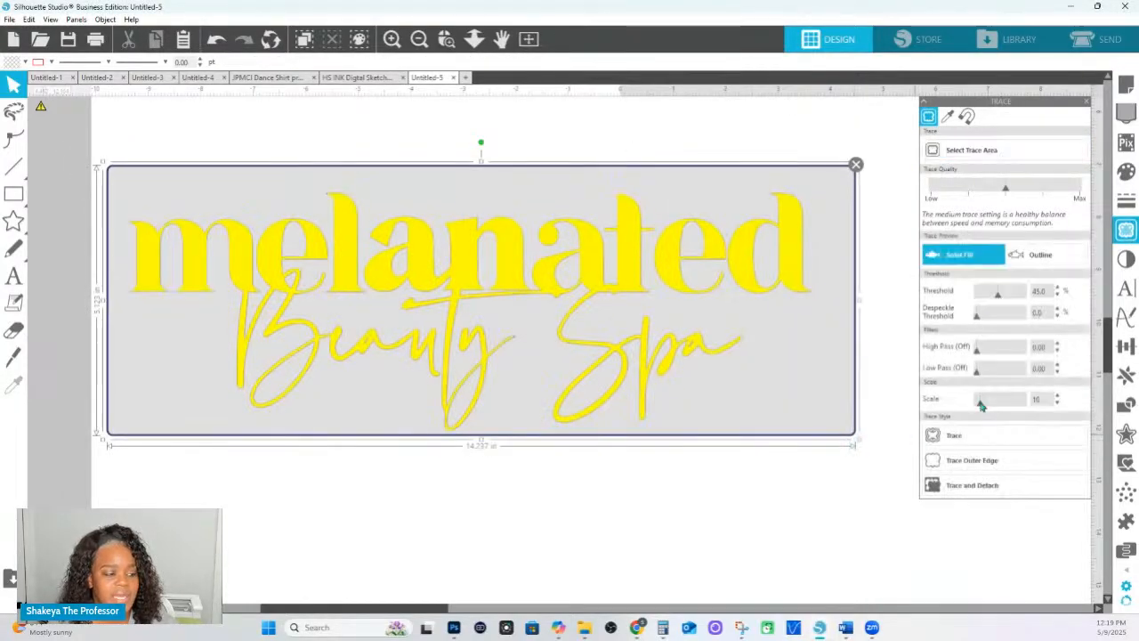
Trace the selected logo area with the scale set to 4 and the threshold at 45%.
{"action": "left_click_drag", "start_coordinate": [983, 406], "coordinate": [977, 404]}
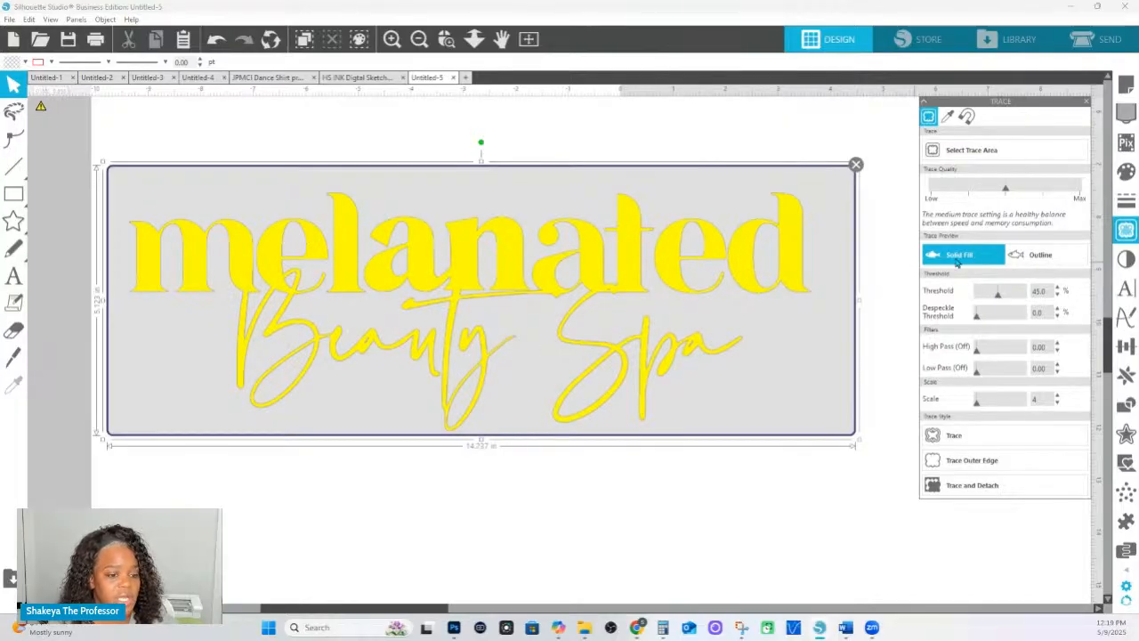
{"action": "left_click_drag", "start_coordinate": [1002, 300], "coordinate": [997, 300]}
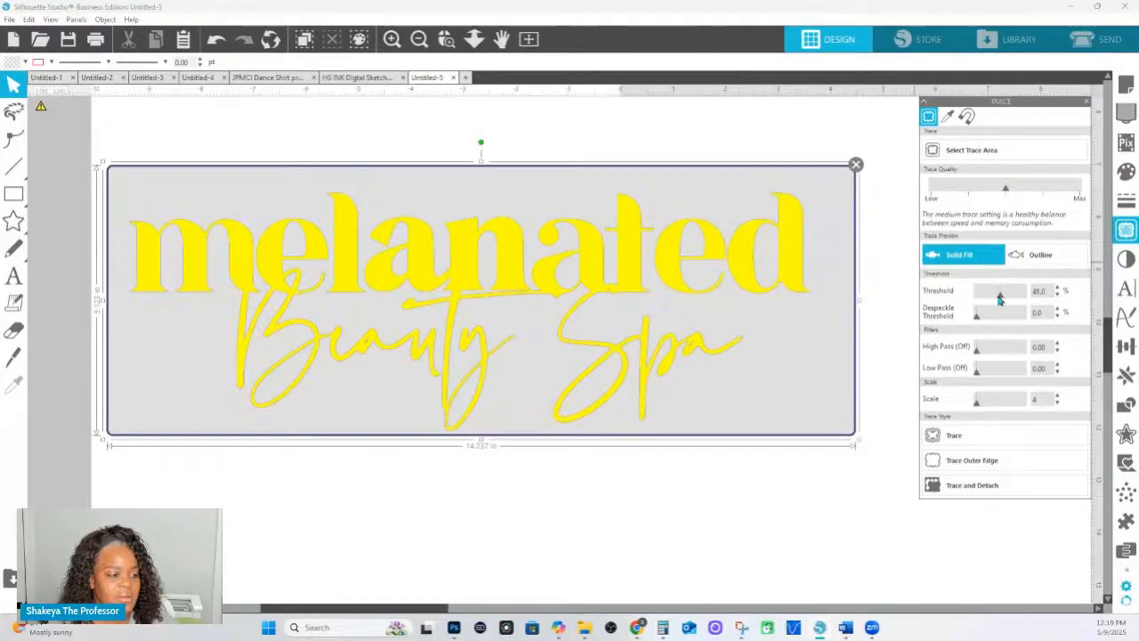
{"action": "left_click", "coordinate": [959, 442]}
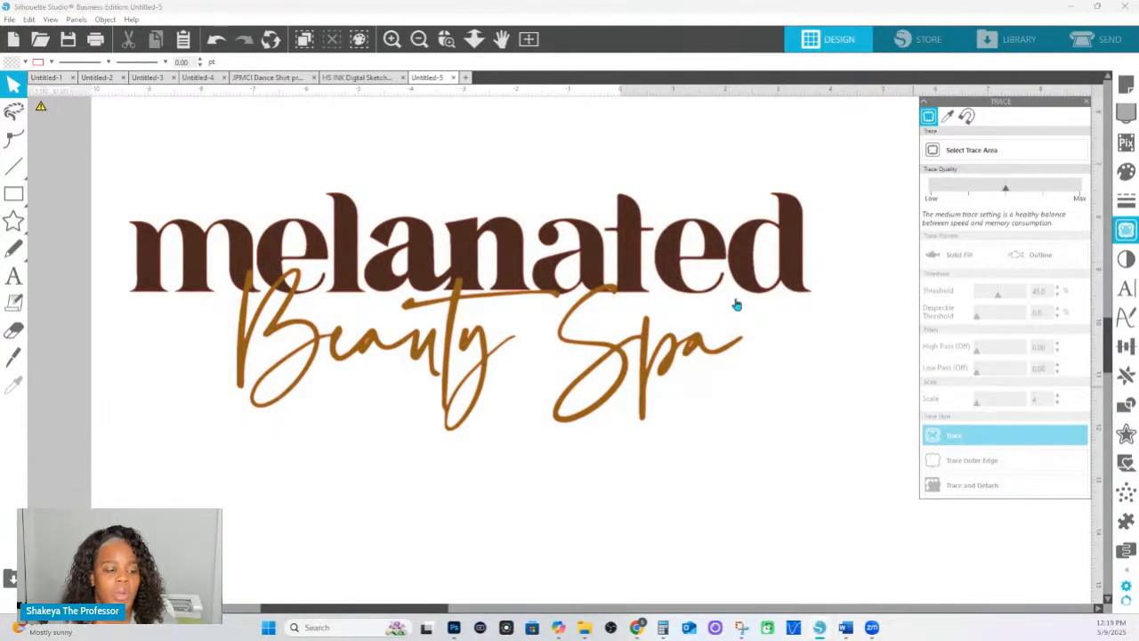
Fill the traced logo lettering with lime green (B0D23E), and recolour it blue-violet (5453A4).
{"action": "left_click", "coordinate": [356, 257]}
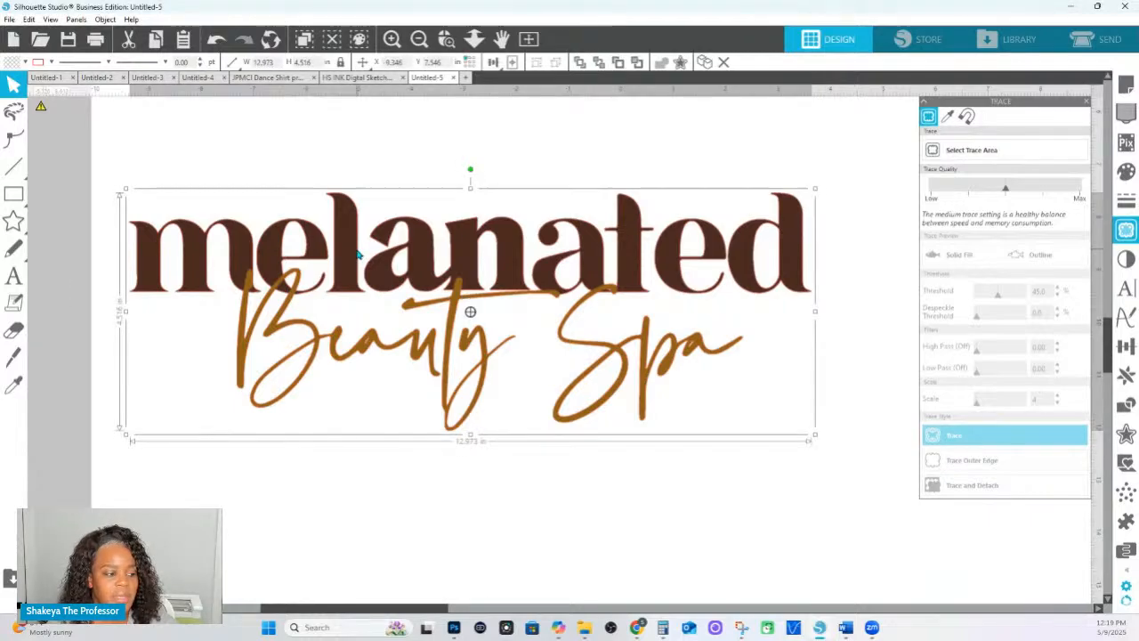
{"action": "left_click", "coordinate": [1126, 171]}
{"action": "left_click", "coordinate": [1013, 199]}
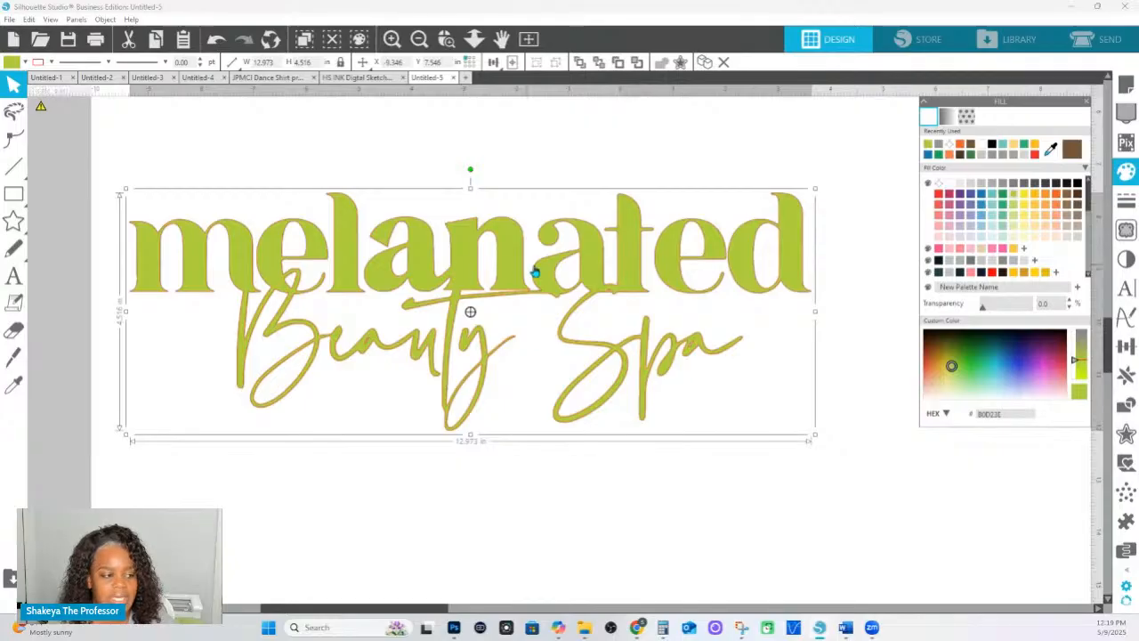
{"action": "right_click", "coordinate": [592, 261]}
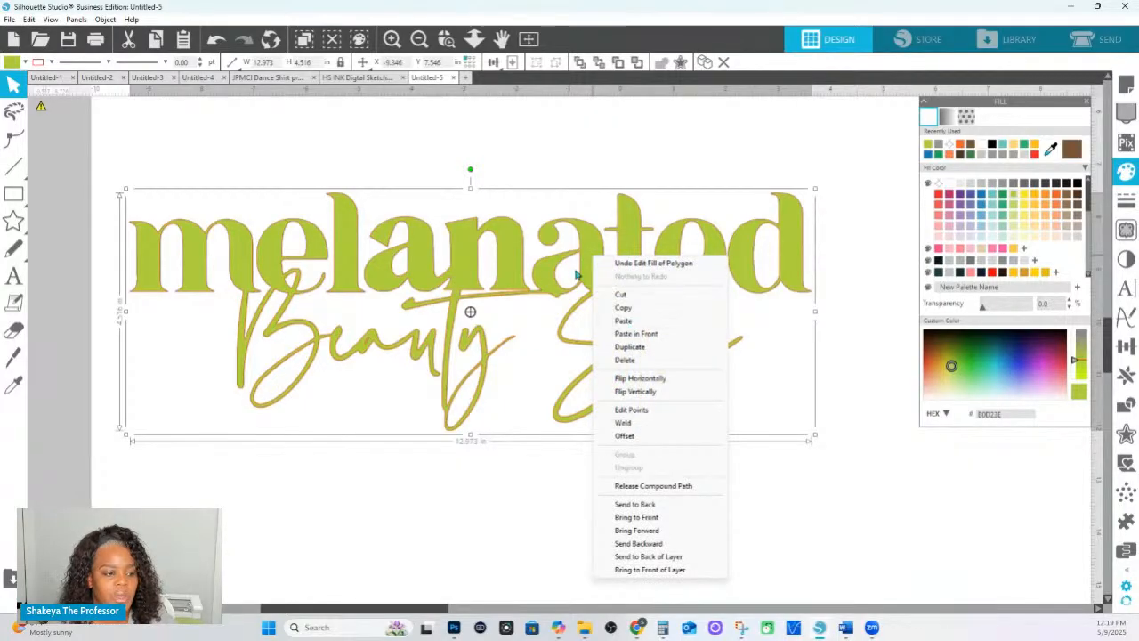
{"action": "left_click", "coordinate": [587, 260]}
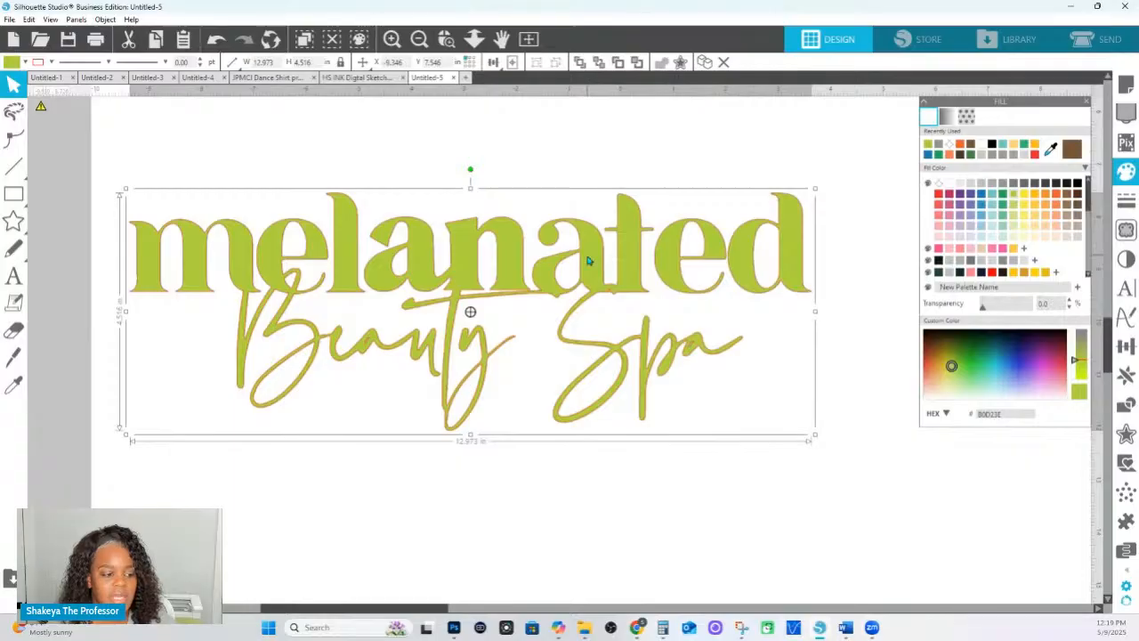
{"action": "left_click", "coordinate": [970, 201]}
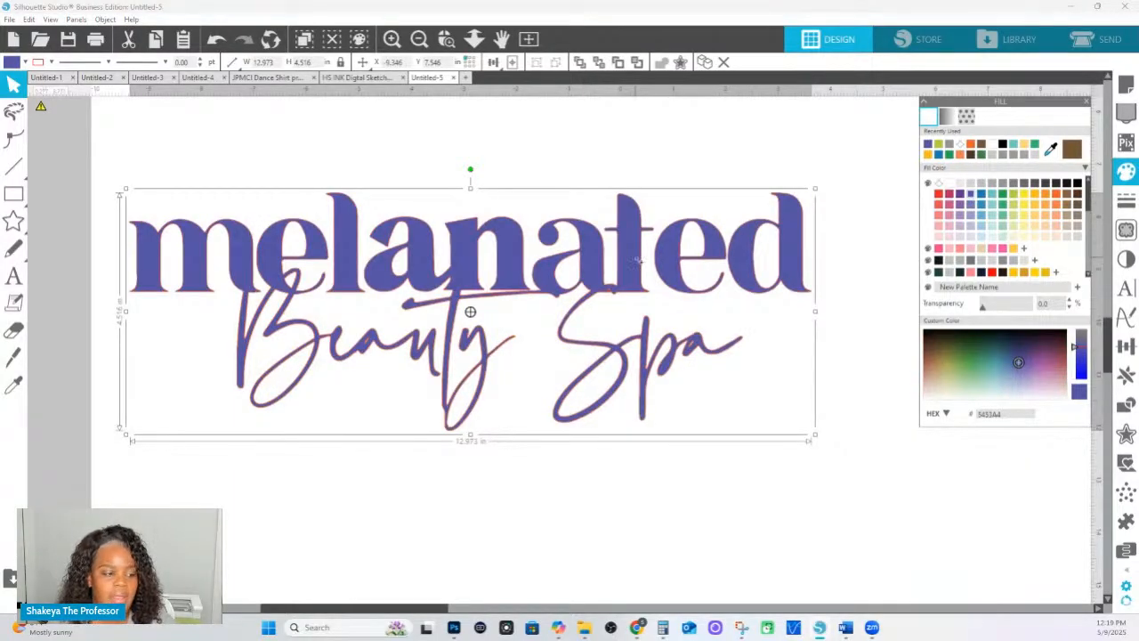
Try moving the traced lettering off the page to the left, and undo the move.
{"action": "left_click_drag", "start_coordinate": [638, 262], "coordinate": [21, 276]}
{"action": "key", "text": "i"}
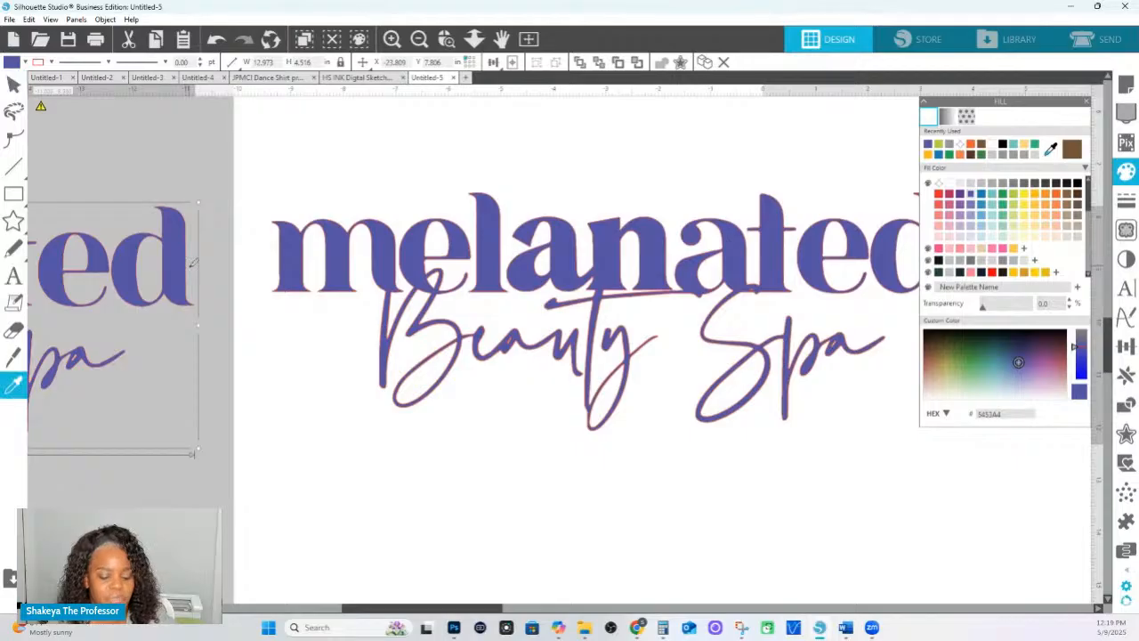
{"action": "key", "text": "ctrl+z"}
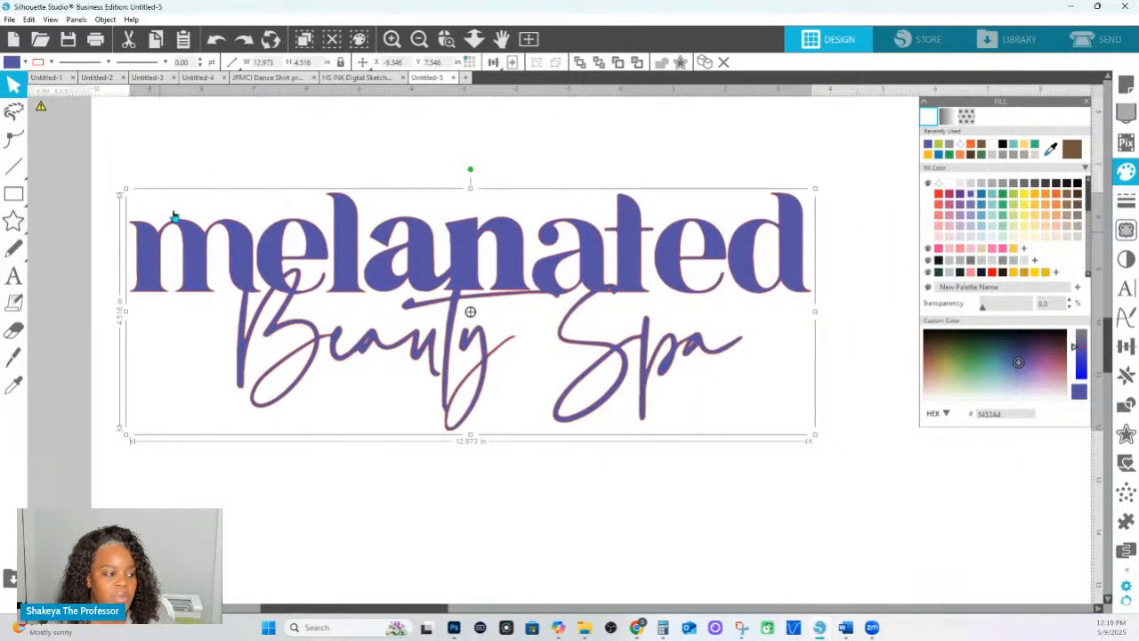
Try moving the original logo image left, away from the traced lettering, and restore its position.
{"action": "left_click", "coordinate": [308, 164]}
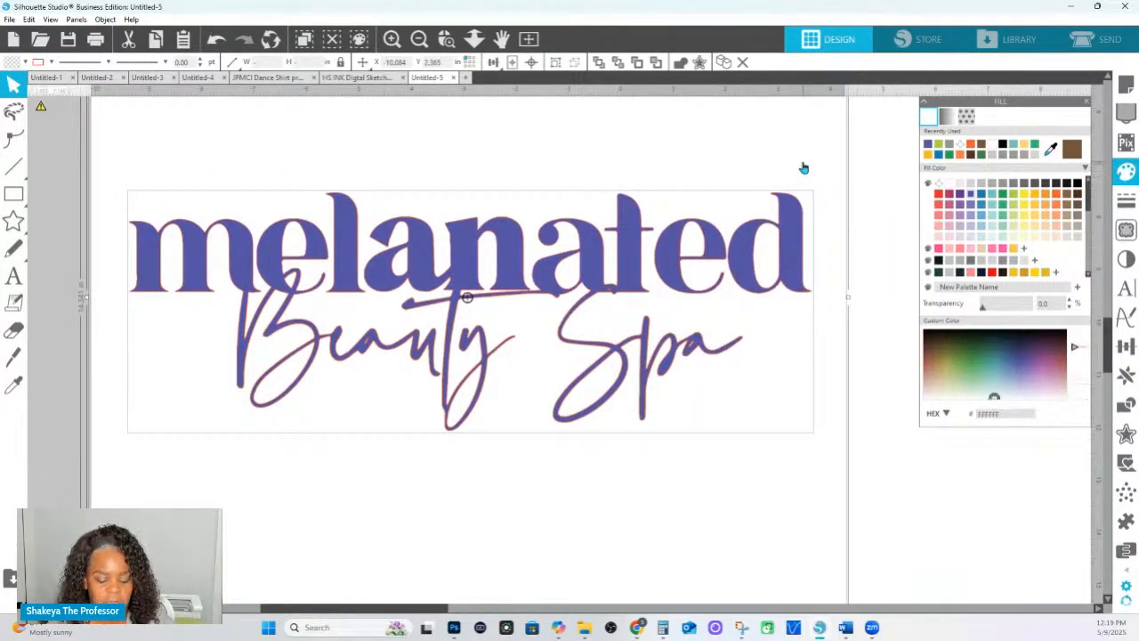
{"action": "scroll", "coordinate": [609, 231], "scroll_direction": "left", "scroll_amount": 3}
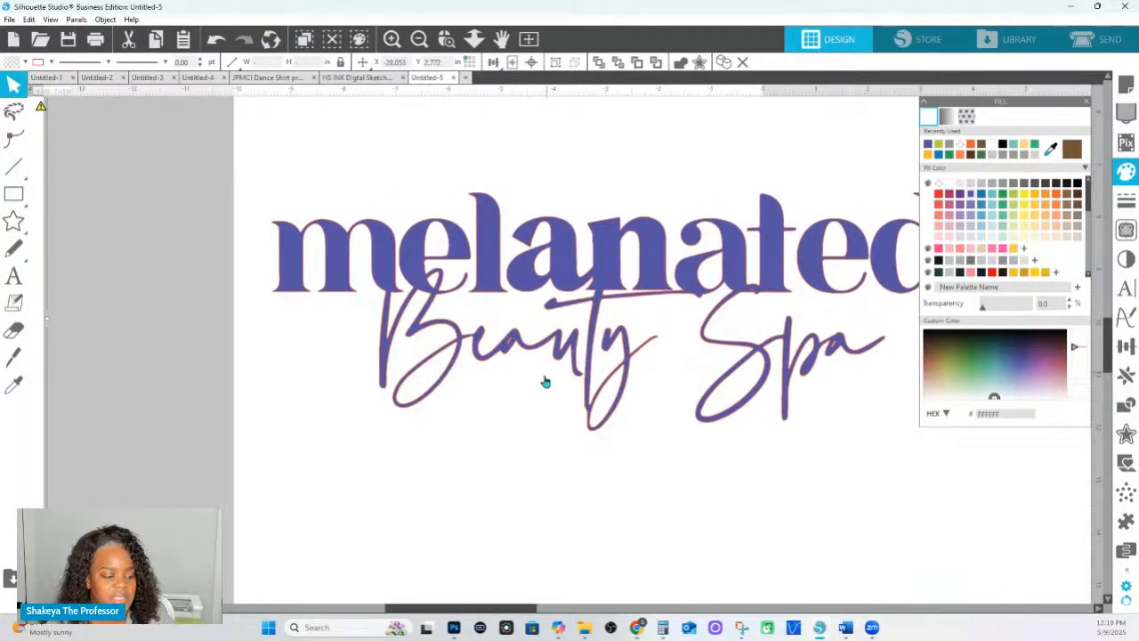
{"action": "left_click", "coordinate": [446, 38]}
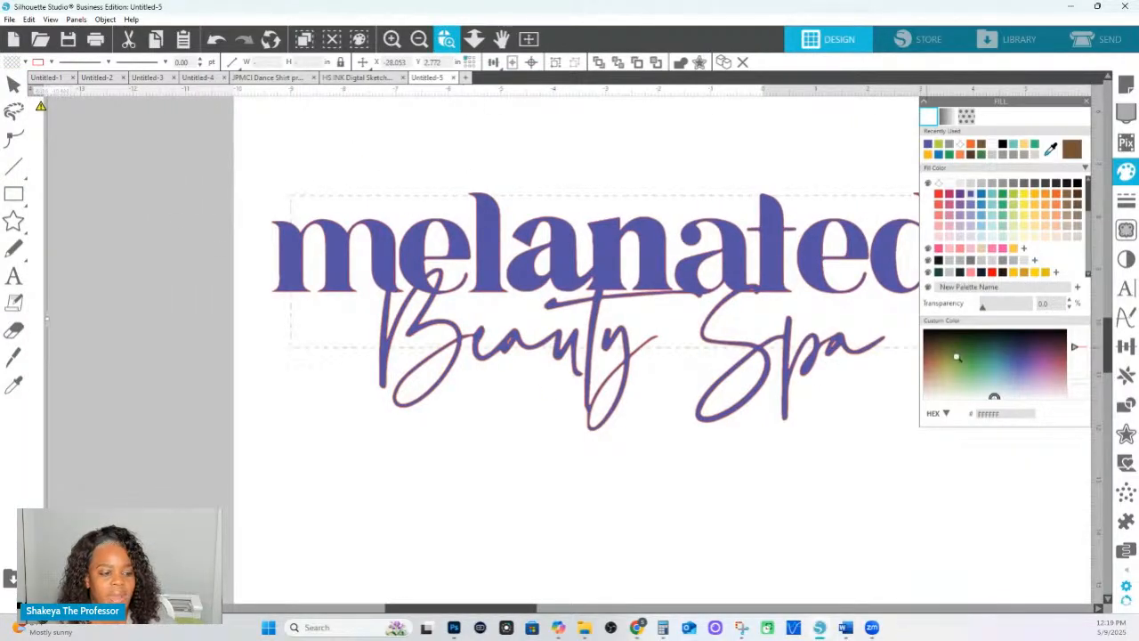
{"action": "left_click", "coordinate": [654, 303]}
{"action": "left_click", "coordinate": [474, 38]}
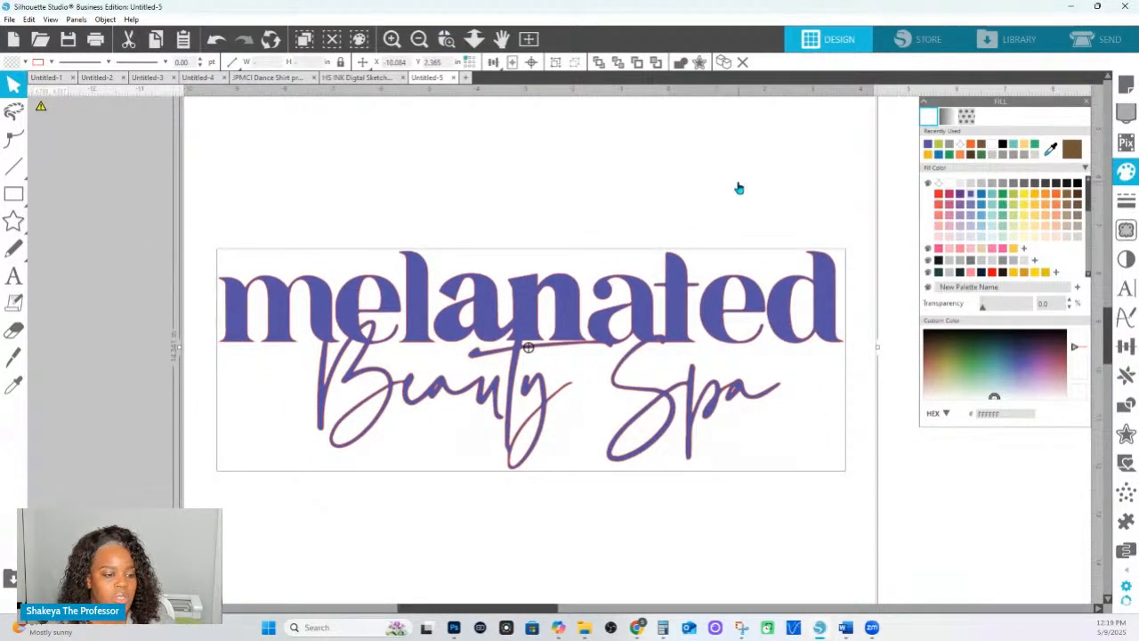
Select the traced logo lettering and set its fill transparency to 72%.
{"action": "left_click", "coordinate": [676, 177]}
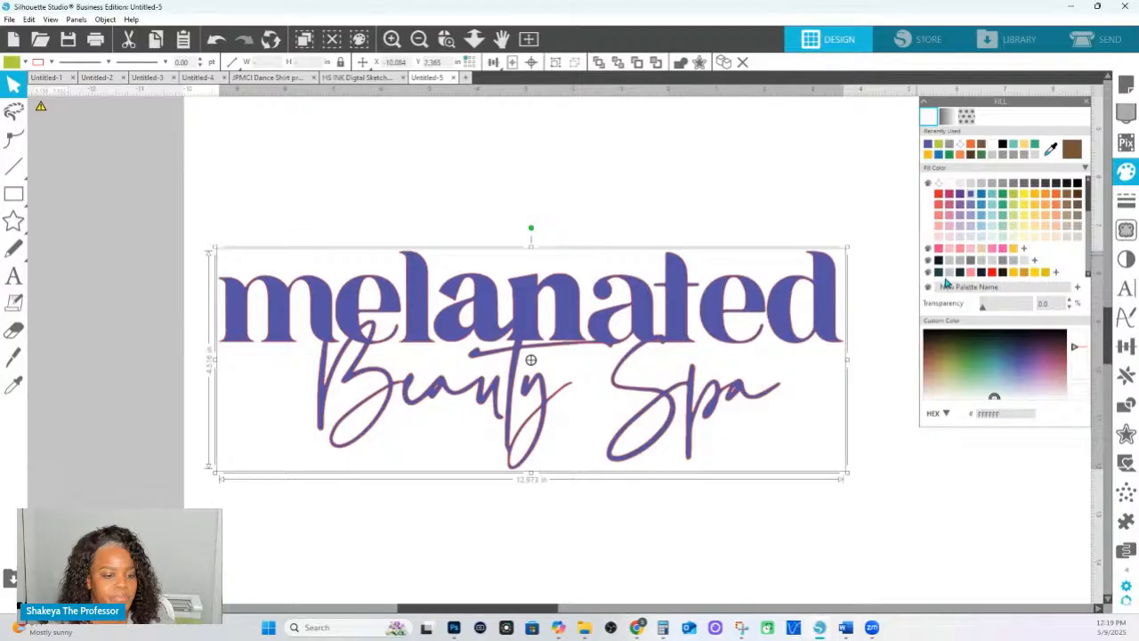
{"action": "left_click", "coordinate": [997, 307]}
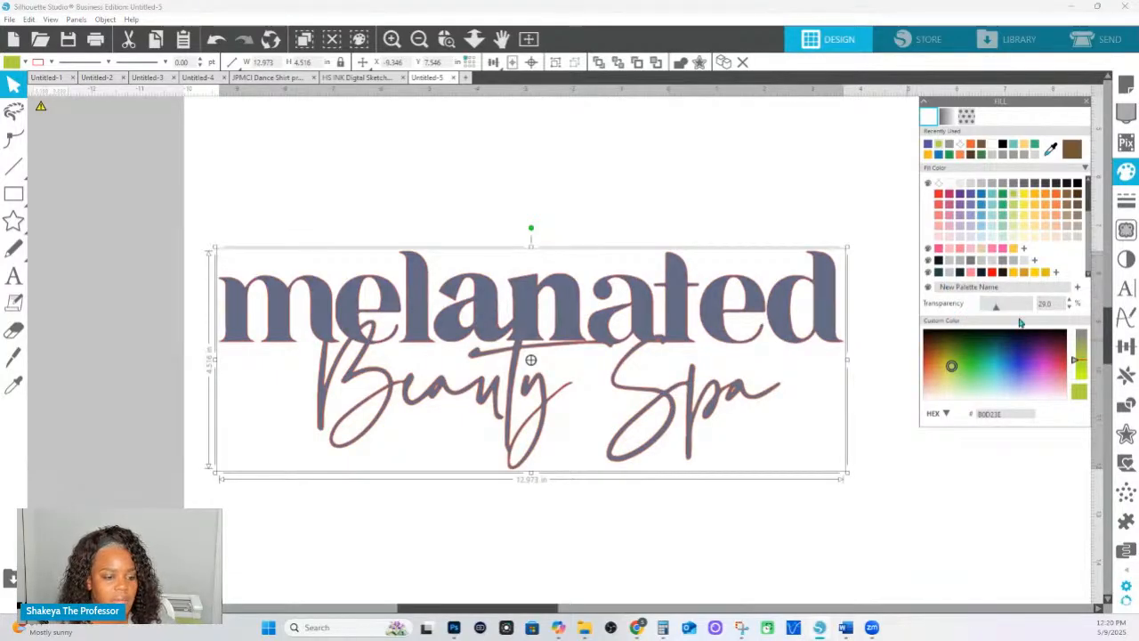
{"action": "left_click_drag", "start_coordinate": [1002, 311], "coordinate": [1024, 311]}
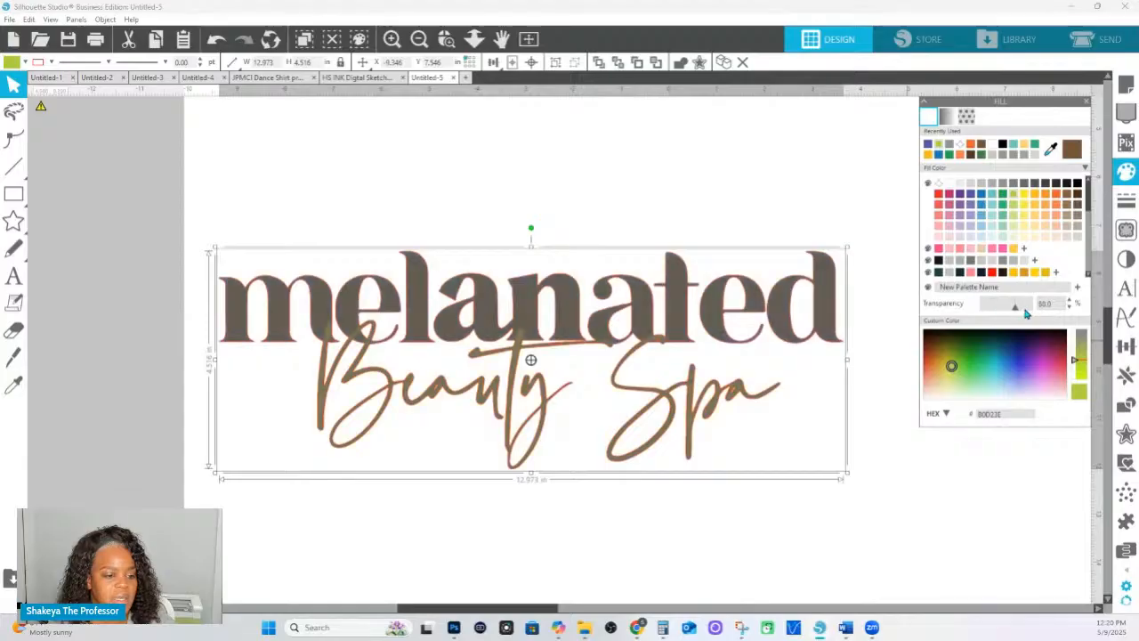
{"action": "left_click", "coordinate": [1019, 312]}
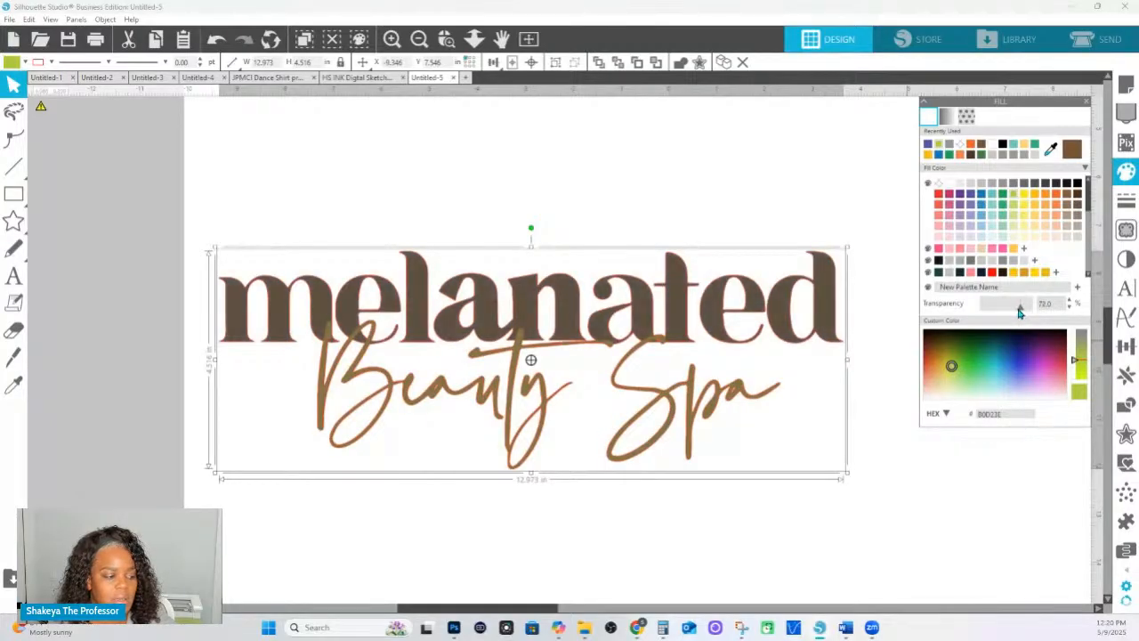
Examine up close how the semi-transparent tracing overlays the original logo, and open the traced lettering for point editing.
{"action": "left_click", "coordinate": [667, 186]}
{"action": "left_click", "coordinate": [446, 39]}
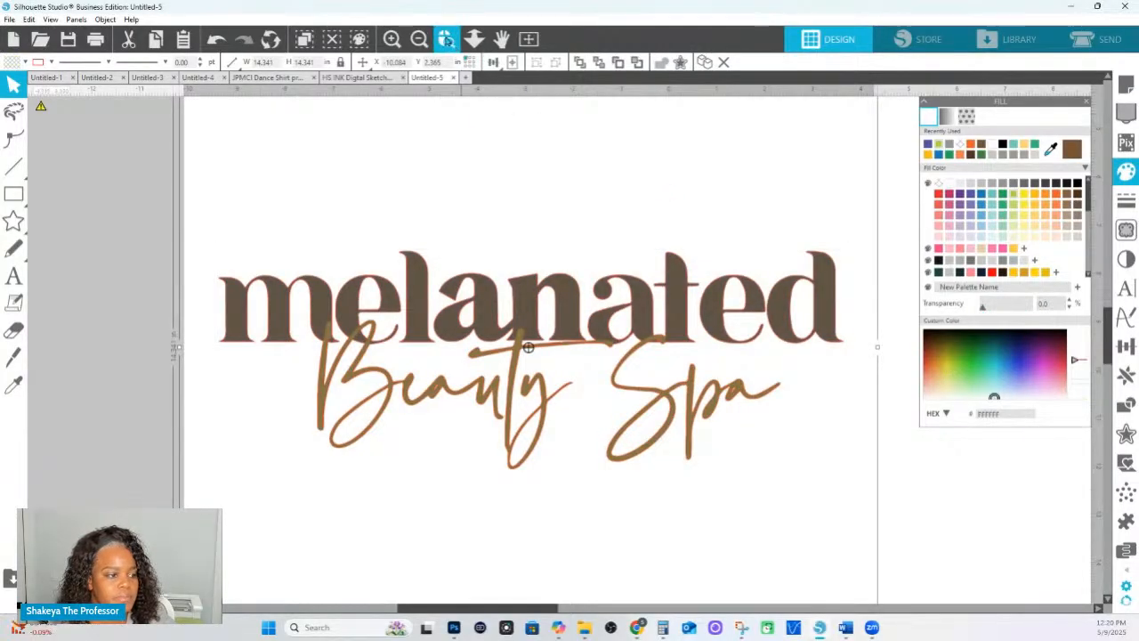
{"action": "left_click_drag", "start_coordinate": [255, 249], "coordinate": [956, 501]}
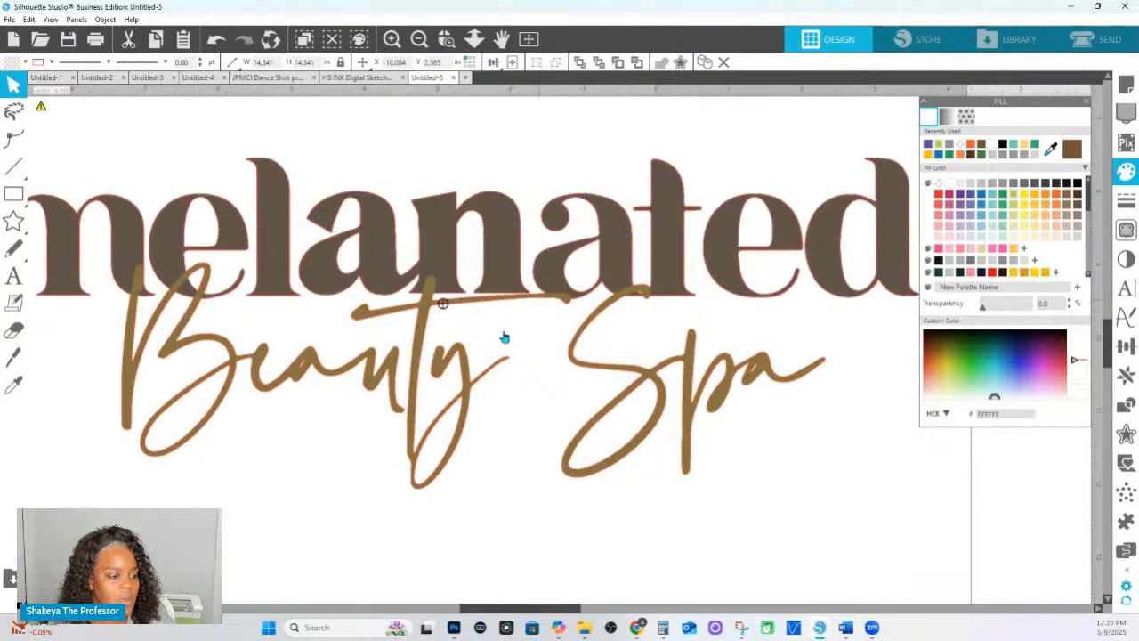
{"action": "left_click_drag", "start_coordinate": [487, 356], "coordinate": [637, 383]}
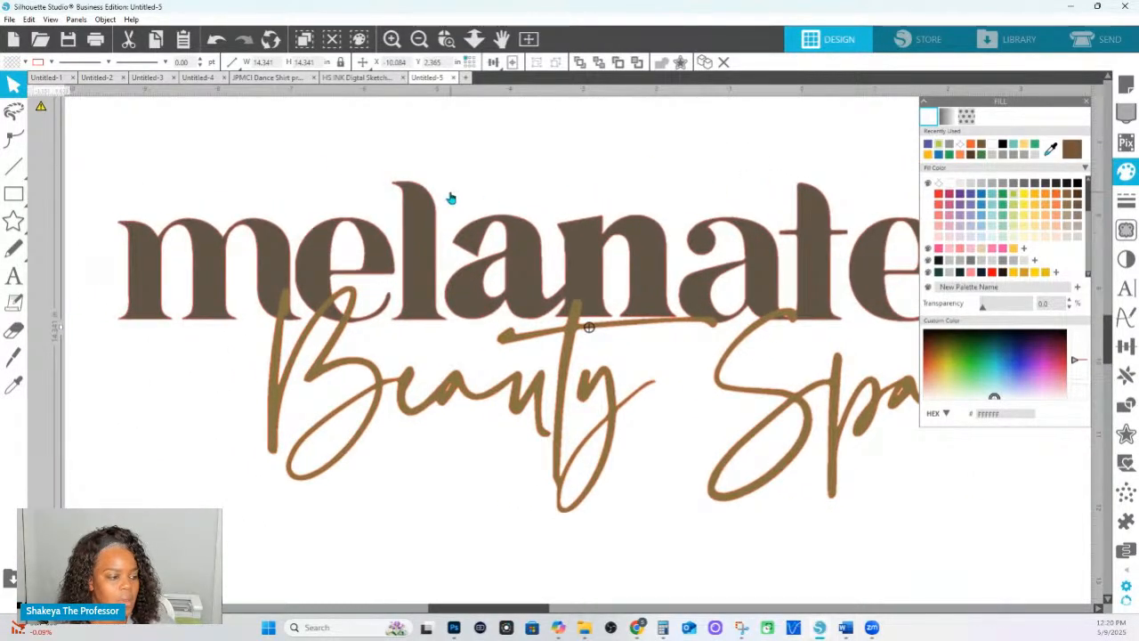
{"action": "left_click", "coordinate": [319, 268]}
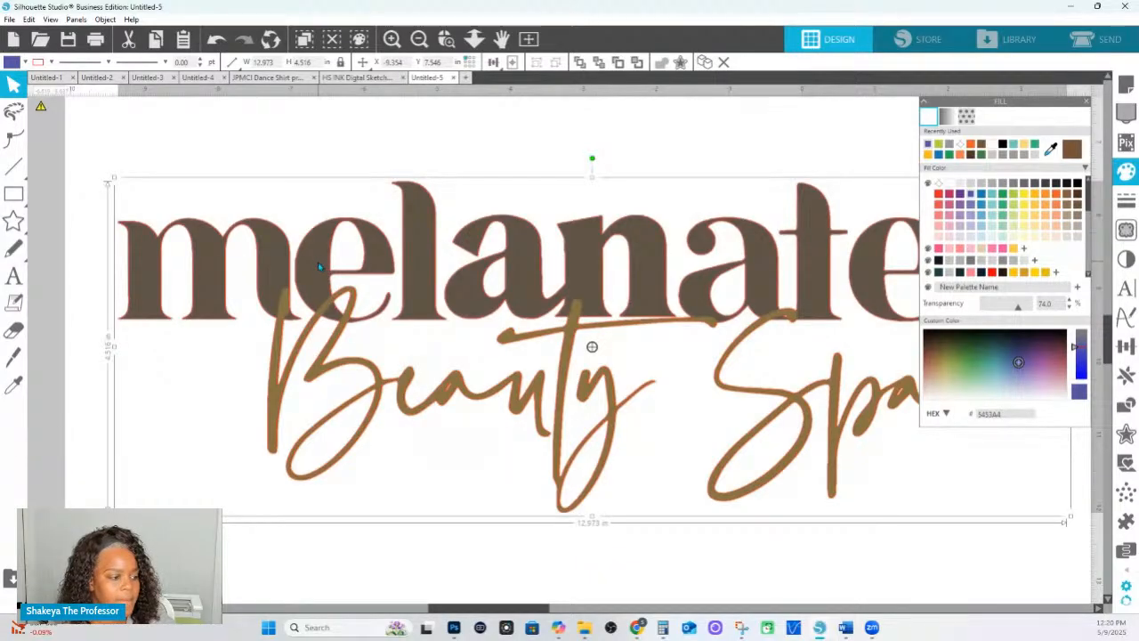
{"action": "double_click", "coordinate": [318, 261]}
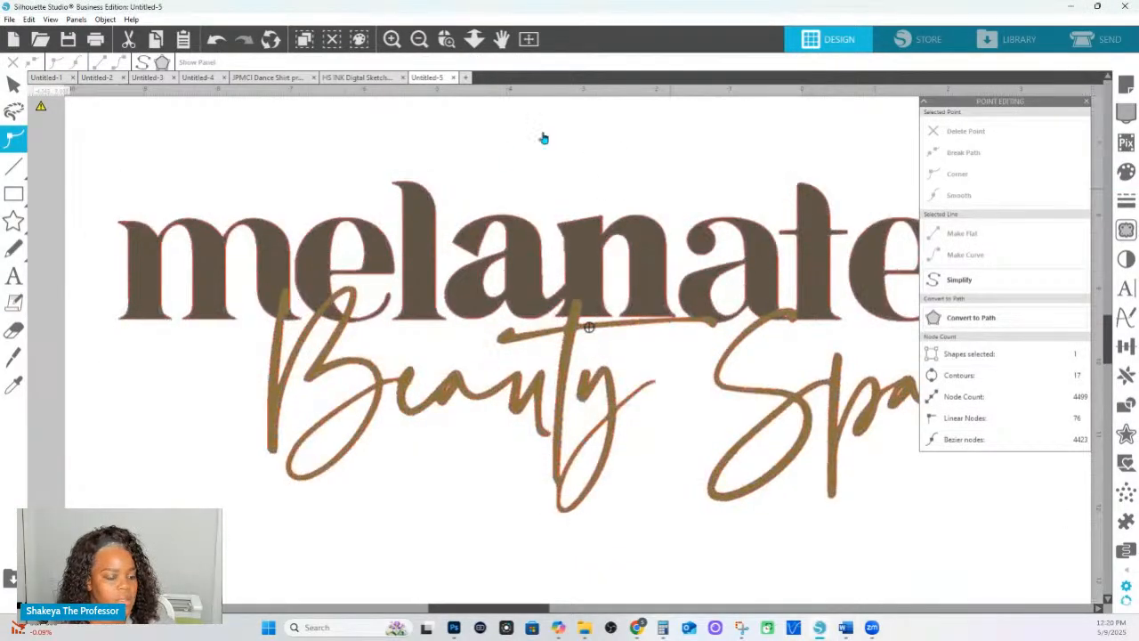
Simplify the overlapping traced lettering shapes and open the top one for point editing to inspect its nodes.
{"action": "left_click", "coordinate": [474, 39]}
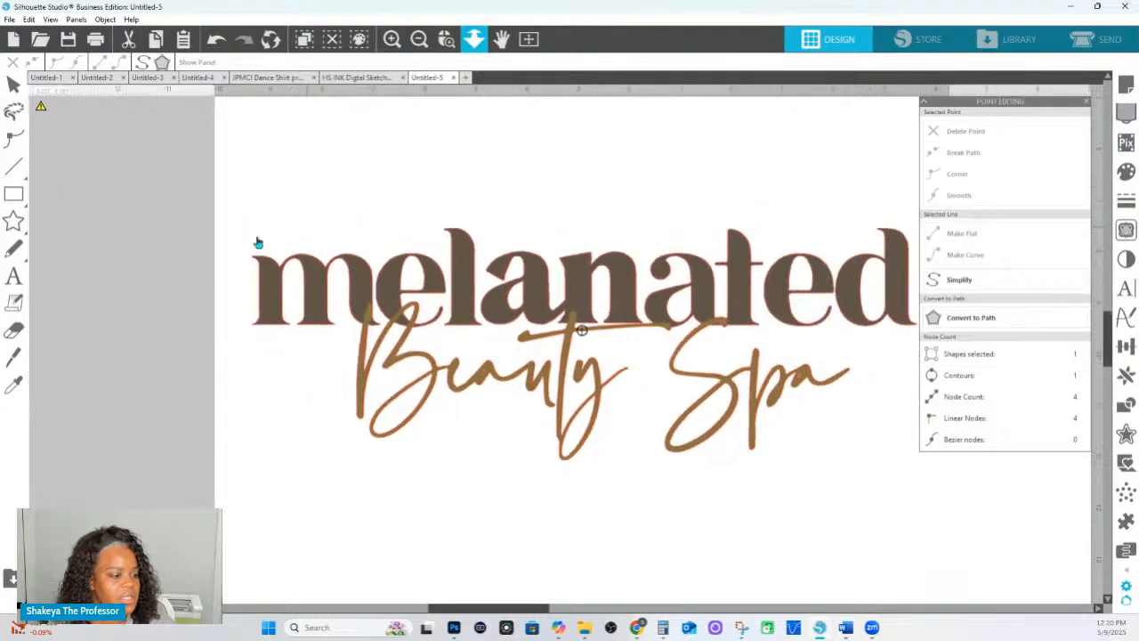
{"action": "left_click", "coordinate": [505, 358]}
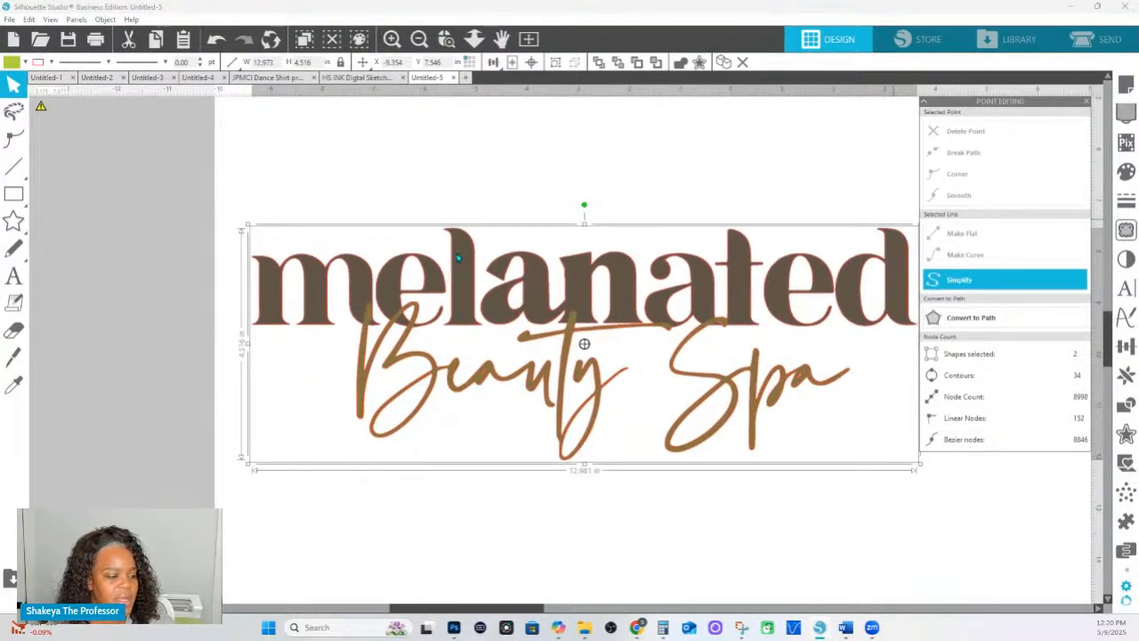
{"action": "left_click", "coordinate": [135, 234]}
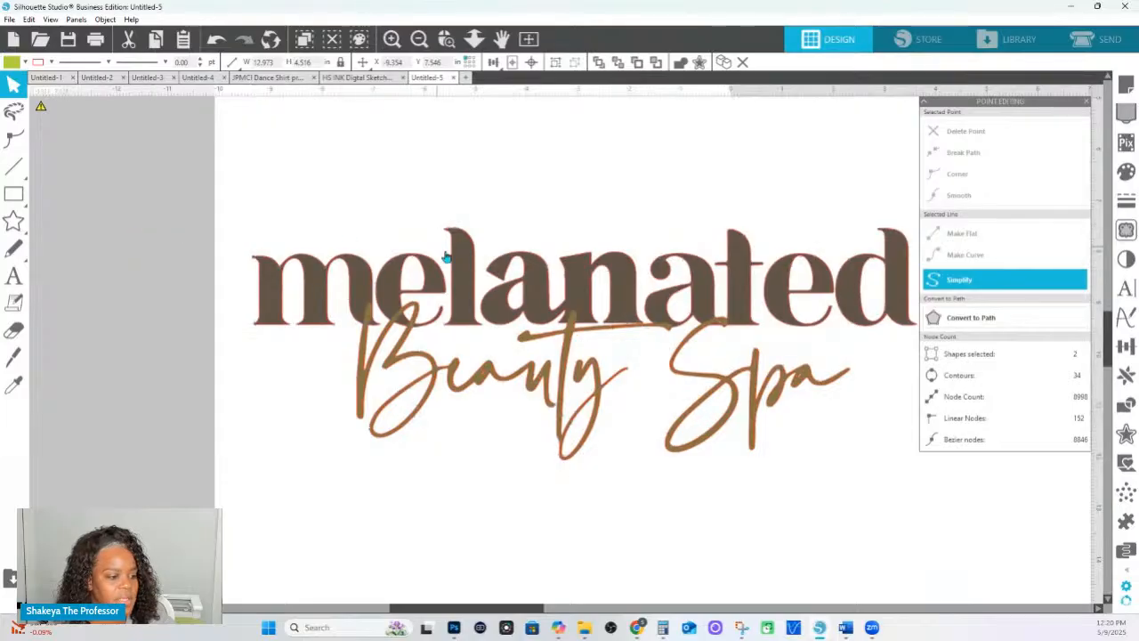
{"action": "double_click", "coordinate": [460, 270]}
{"action": "left_click", "coordinate": [446, 39]}
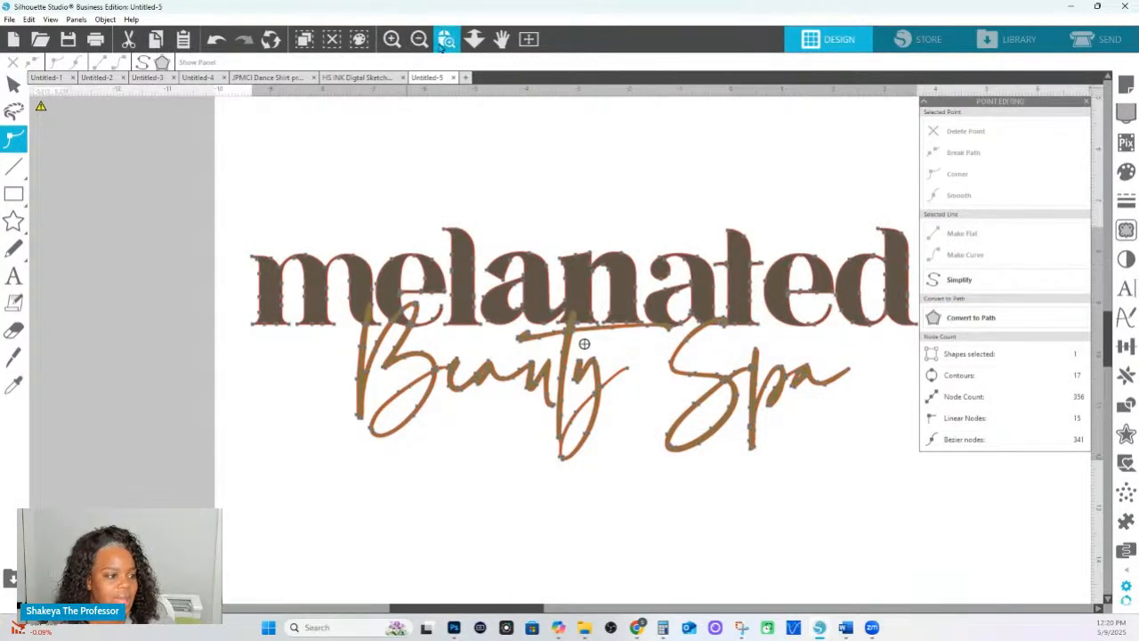
{"action": "left_click_drag", "start_coordinate": [952, 363], "coordinate": [965, 374]}
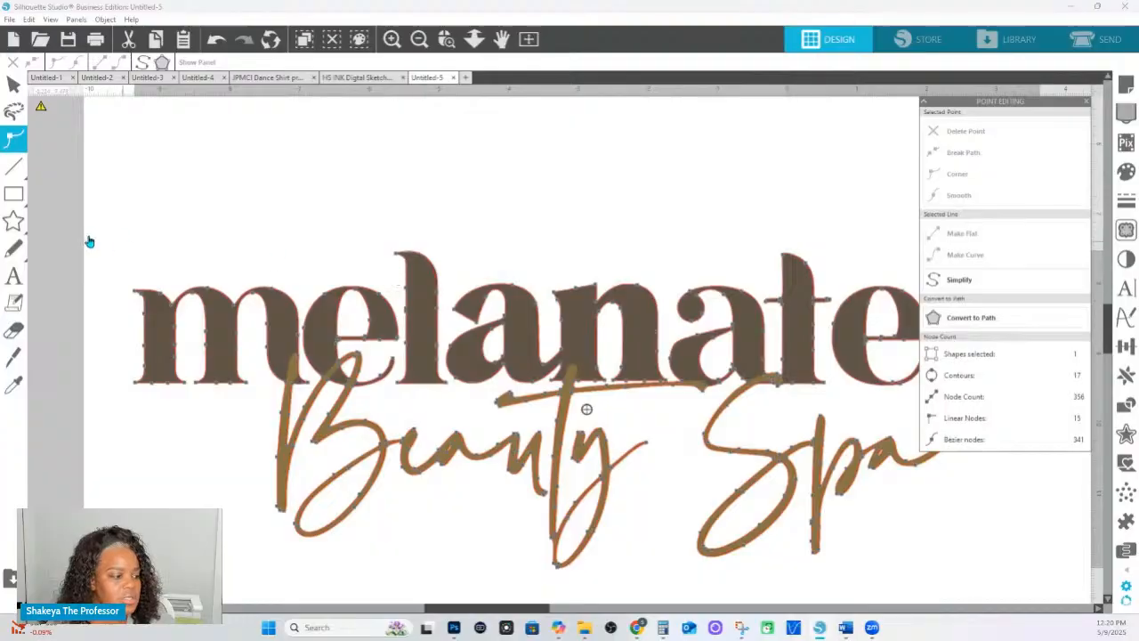
Set the fill transparency of the blue-violet traced lettering to 28%.
{"action": "left_click", "coordinate": [14, 84]}
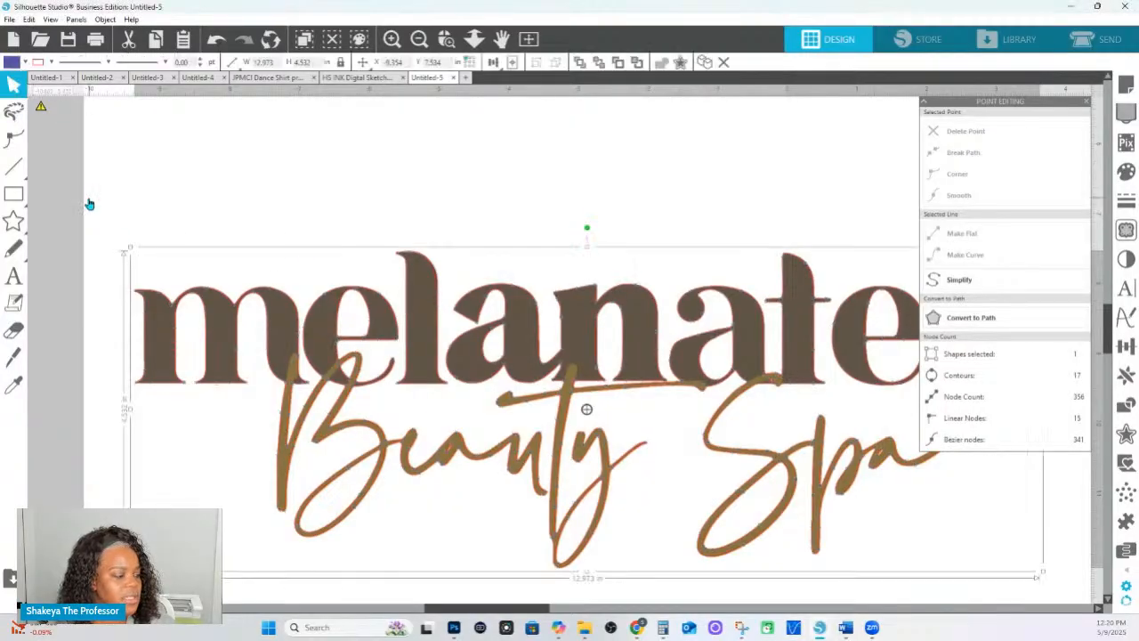
{"action": "left_click", "coordinate": [90, 204]}
{"action": "left_click", "coordinate": [583, 365]}
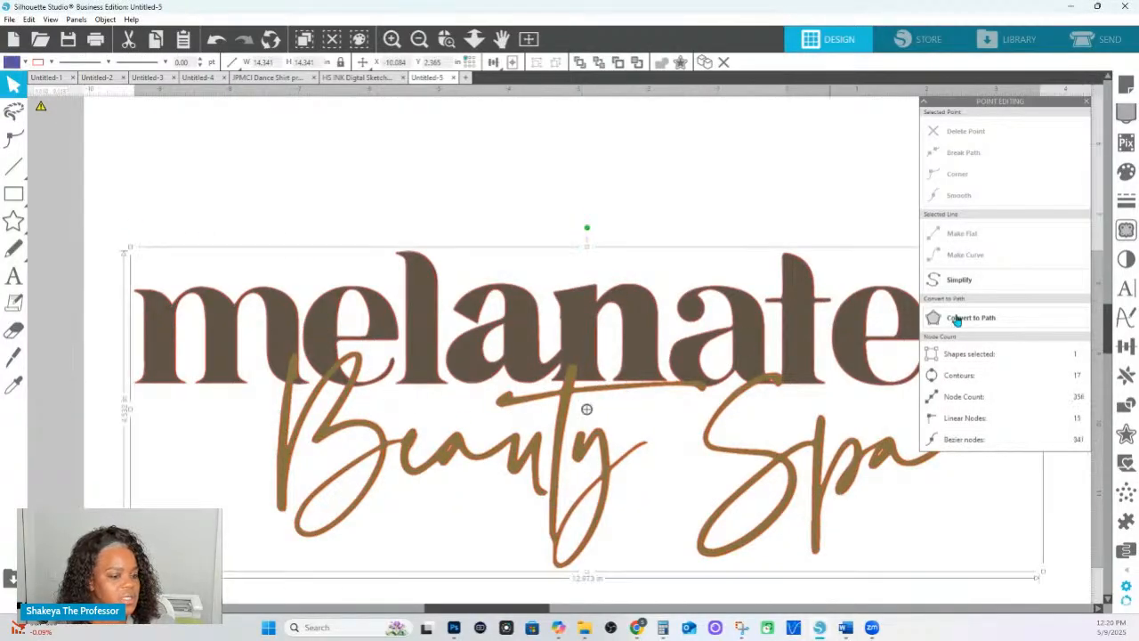
{"action": "left_click", "coordinate": [1126, 171]}
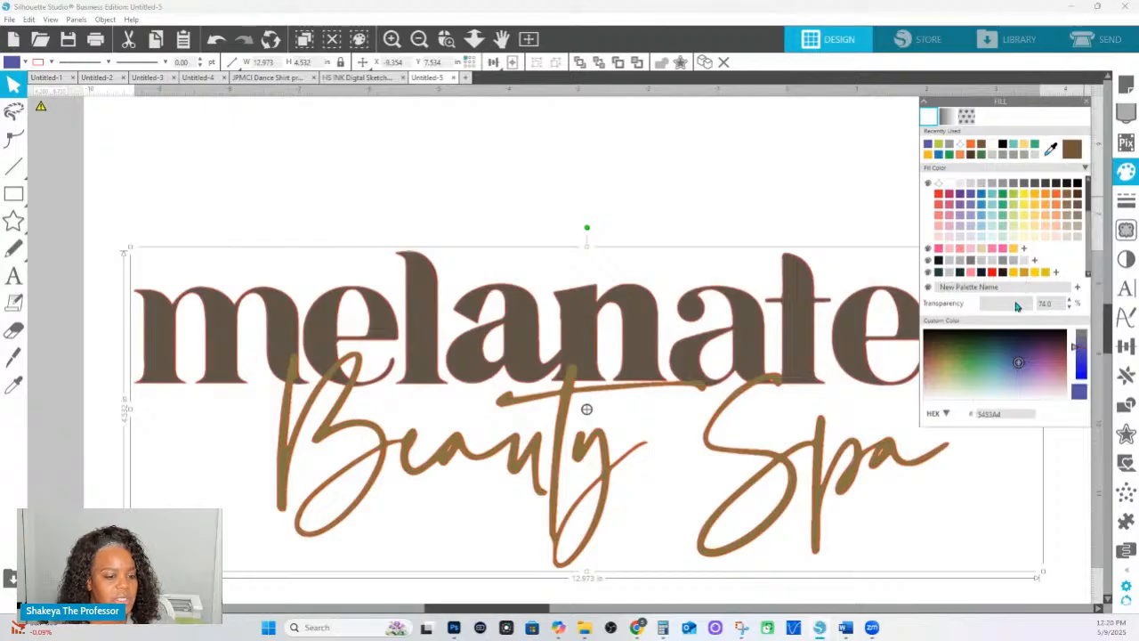
{"action": "left_click", "coordinate": [1002, 308]}
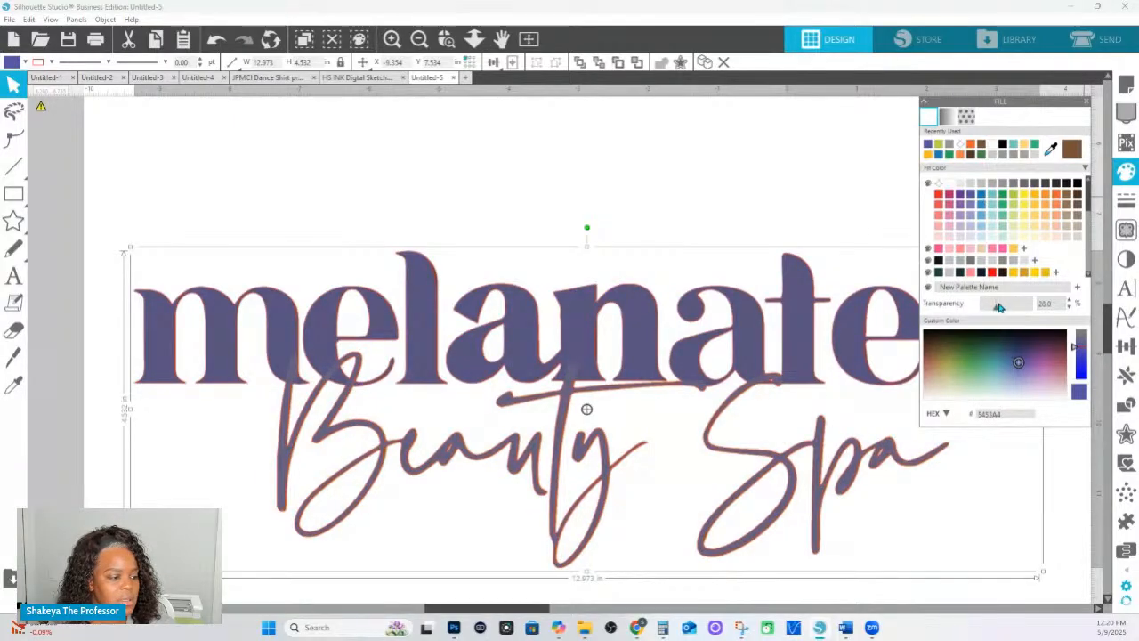
Delete the points of the letters "m" and "e" at the start of "melanated" in the blue-violet tracing.
{"action": "double_click", "coordinate": [215, 318]}
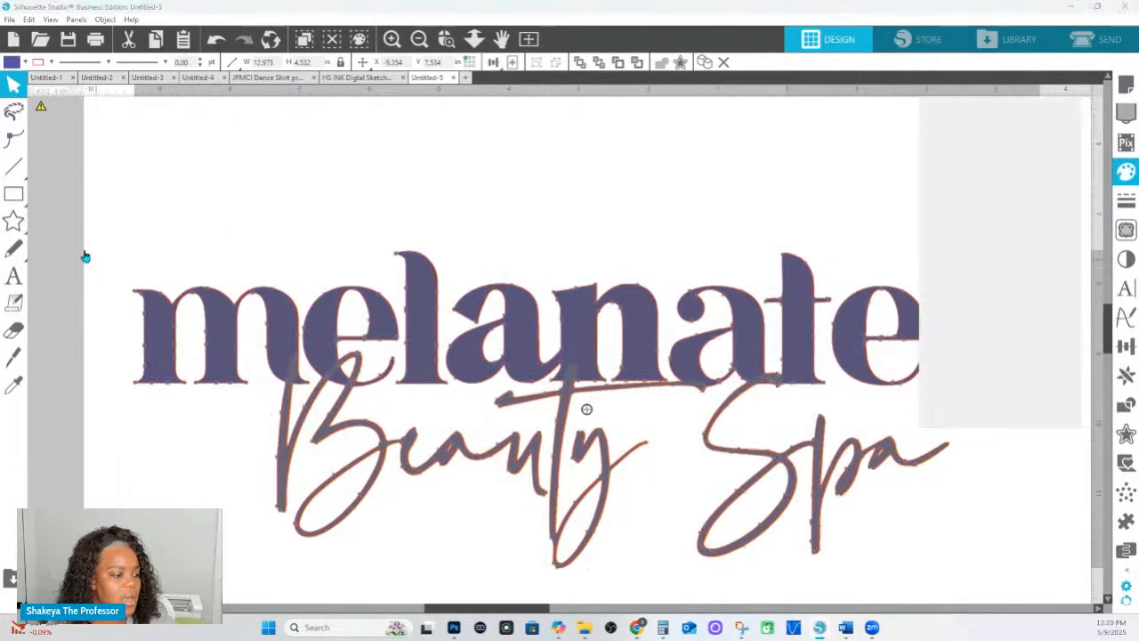
{"action": "left_click_drag", "start_coordinate": [84, 250], "coordinate": [286, 409]}
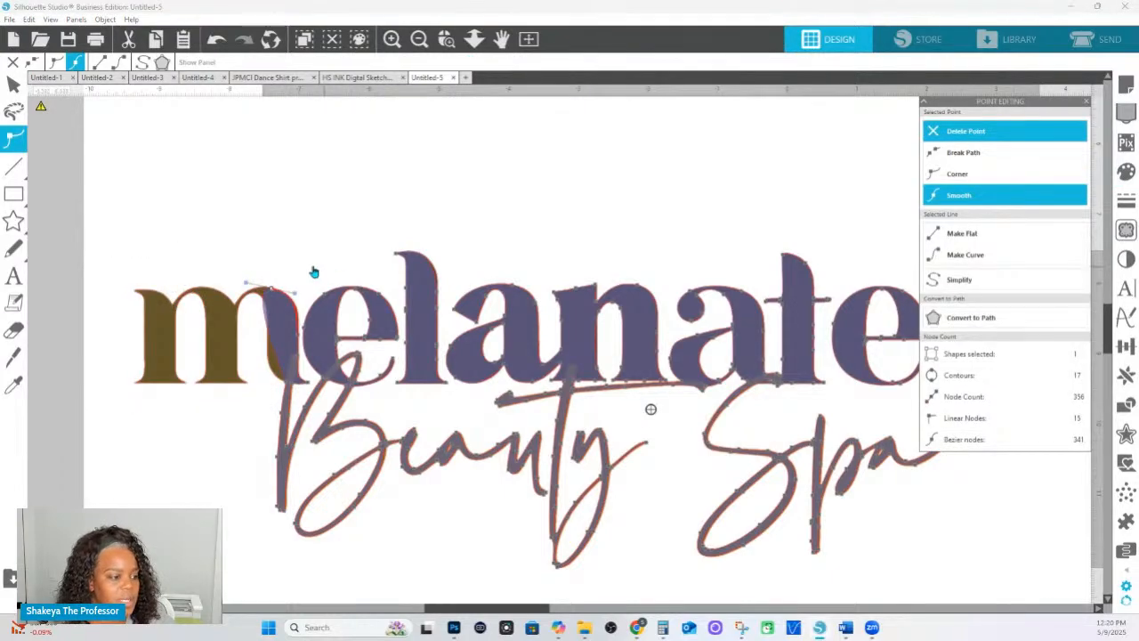
{"action": "left_click_drag", "start_coordinate": [308, 266], "coordinate": [424, 352]}
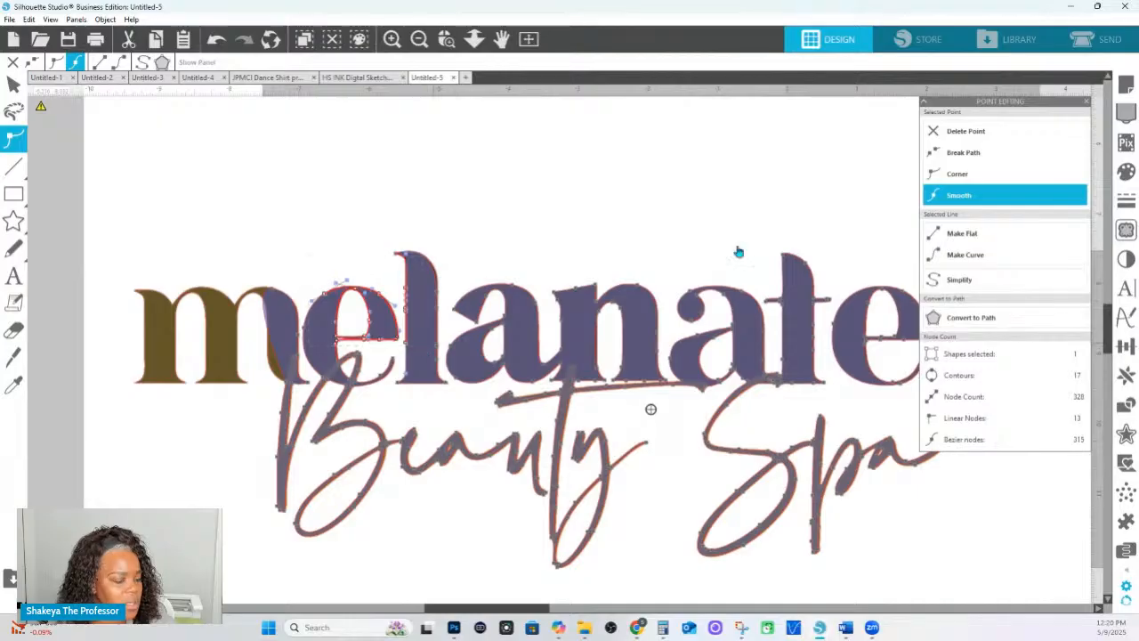
{"action": "left_click", "coordinate": [965, 131]}
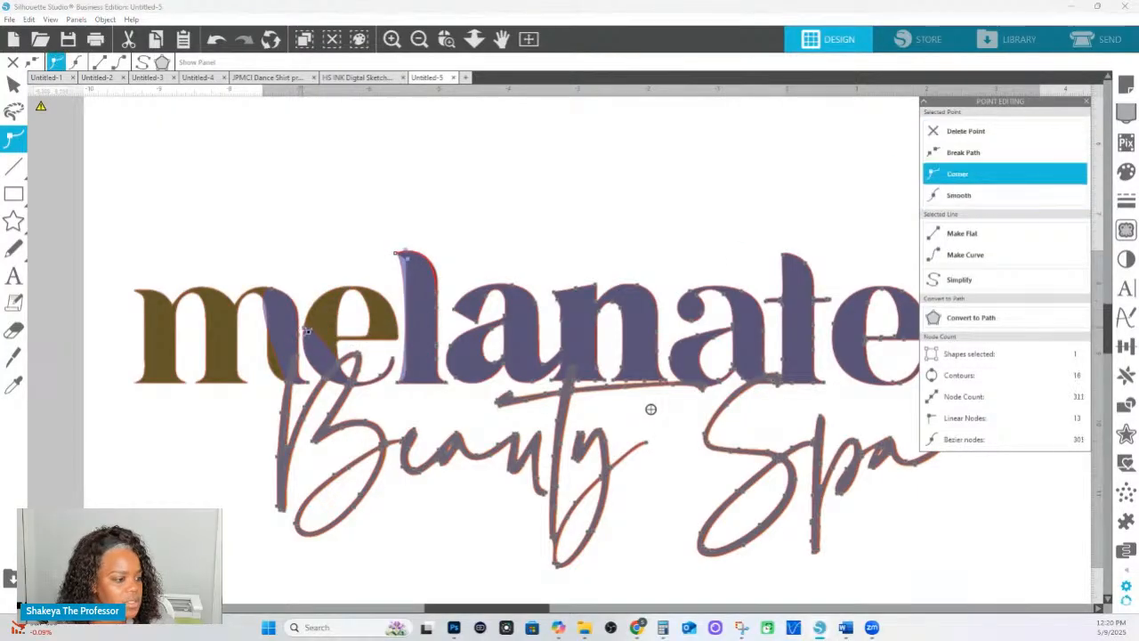
{"action": "left_click", "coordinate": [972, 133]}
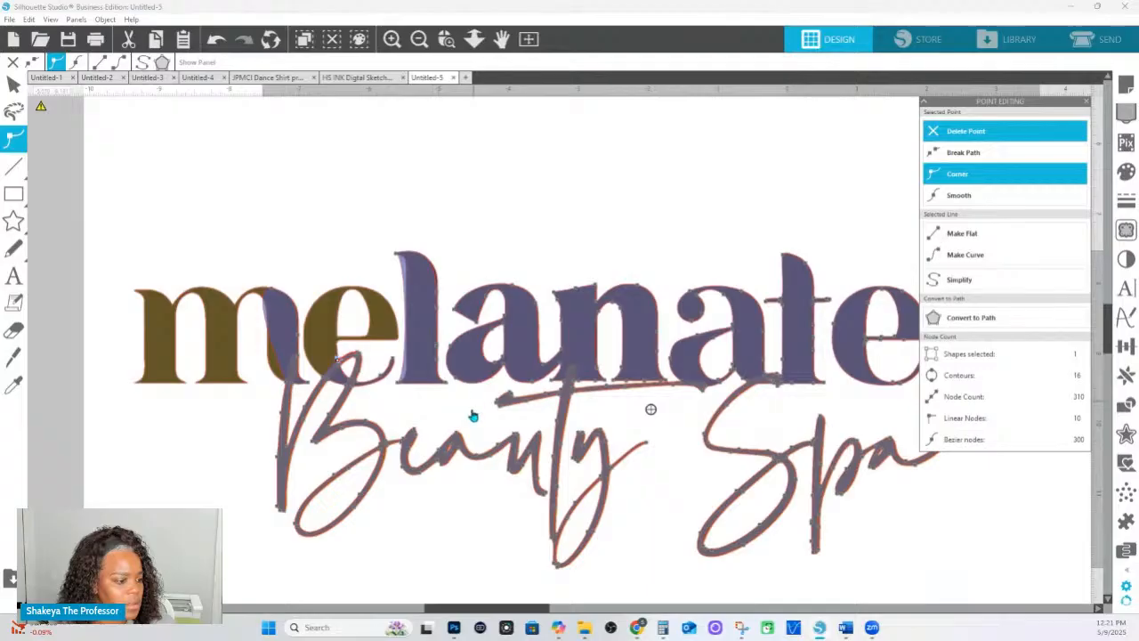
Delete the points of the "l" and the first "a" of "melanated" in the blue-violet tracing.
{"action": "left_click_drag", "start_coordinate": [473, 413], "coordinate": [373, 226]}
{"action": "key", "text": "Delete"}
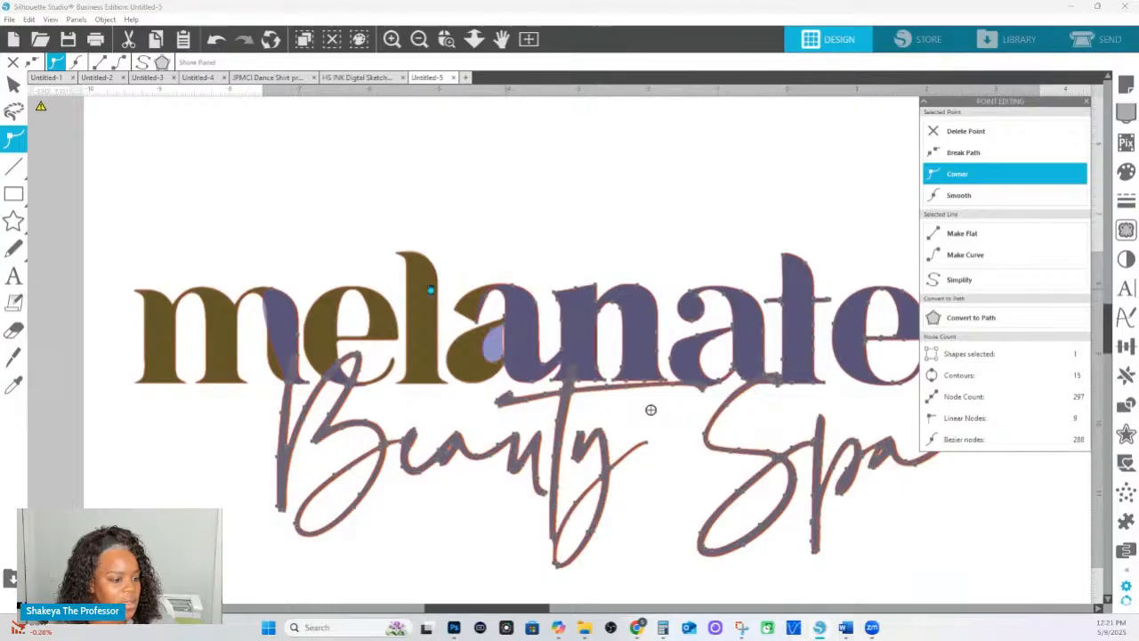
{"action": "left_click_drag", "start_coordinate": [423, 254], "coordinate": [562, 389]}
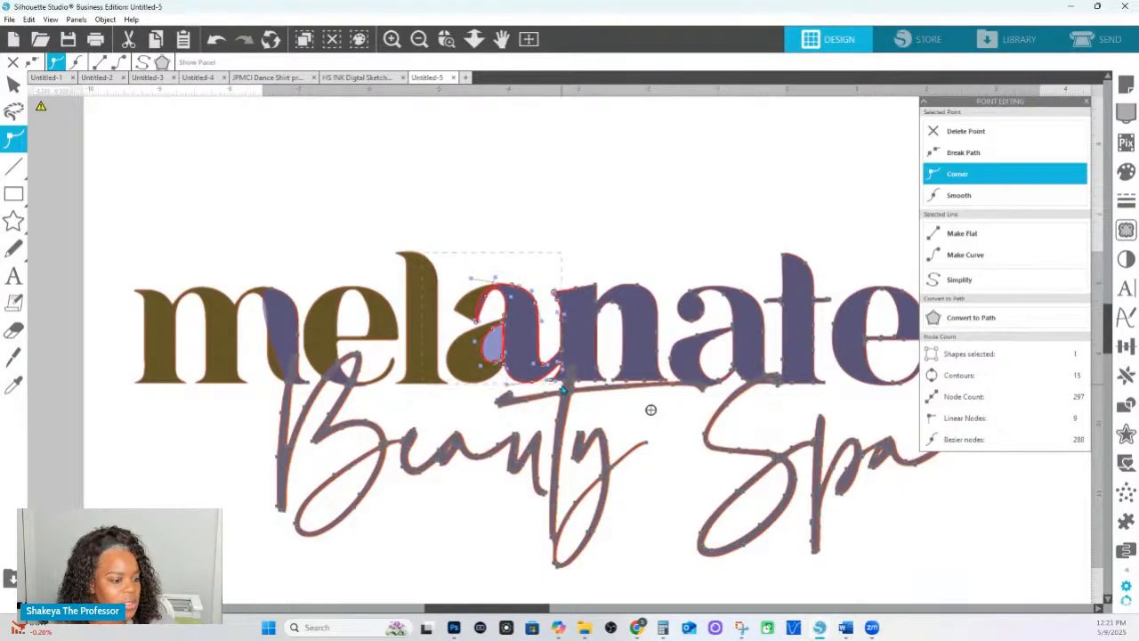
{"action": "left_click", "coordinate": [928, 122]}
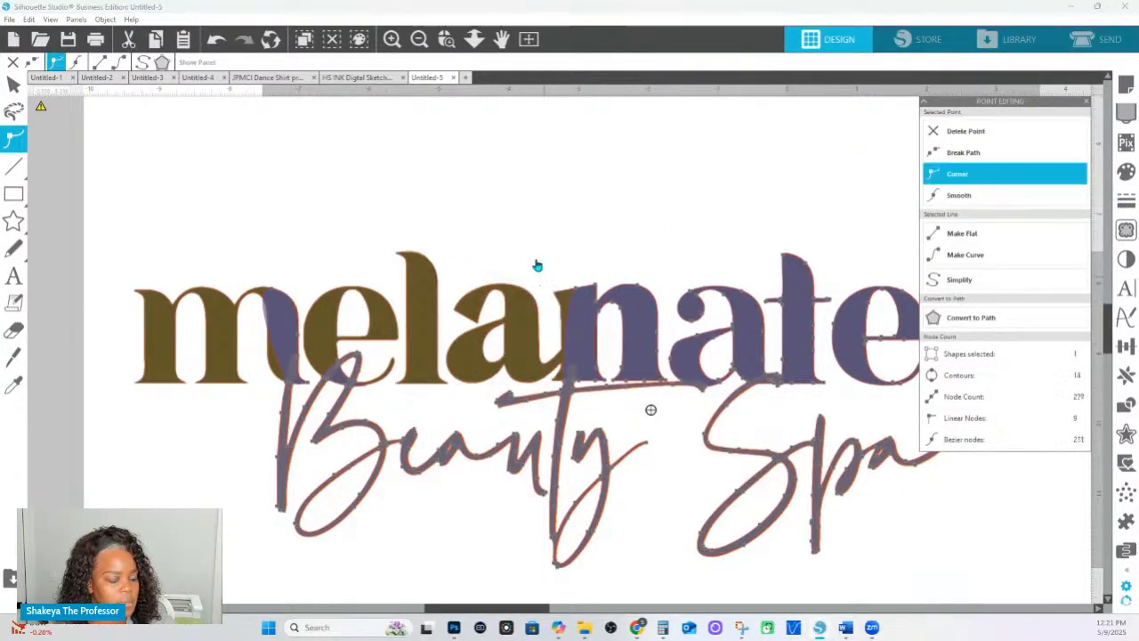
Delete the points across "nate" in "melanated", including the leftover points along the base of the "n".
{"action": "left_click_drag", "start_coordinate": [536, 260], "coordinate": [858, 354]}
{"action": "key", "text": "Delete"}
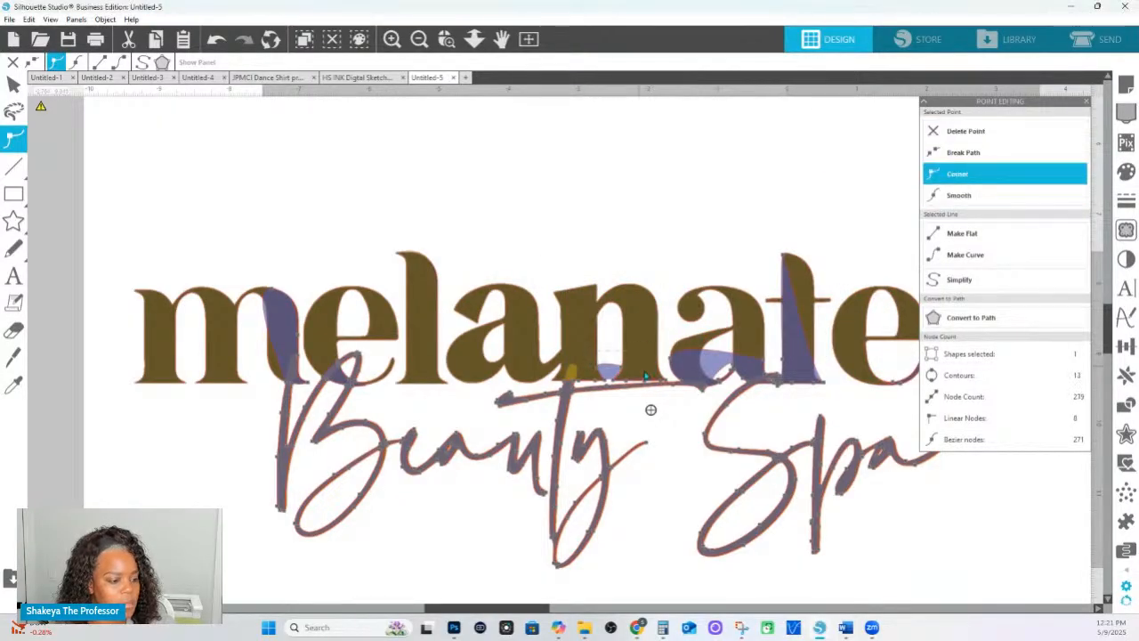
{"action": "left_click_drag", "start_coordinate": [594, 354], "coordinate": [670, 386]}
{"action": "key", "text": "Delete"}
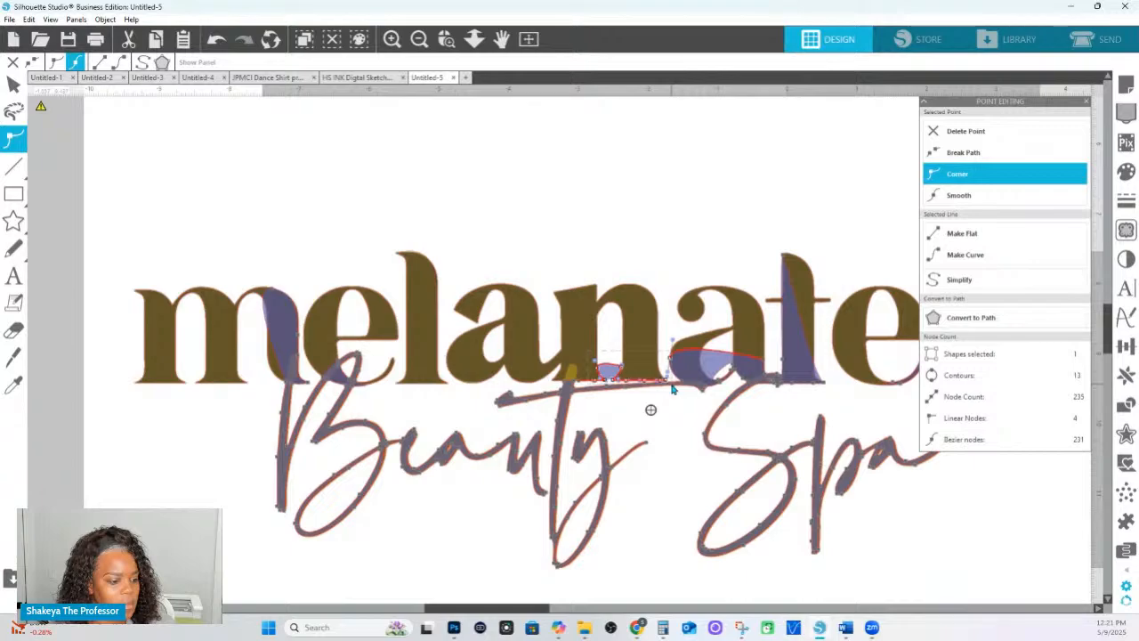
{"action": "key", "text": "Delete"}
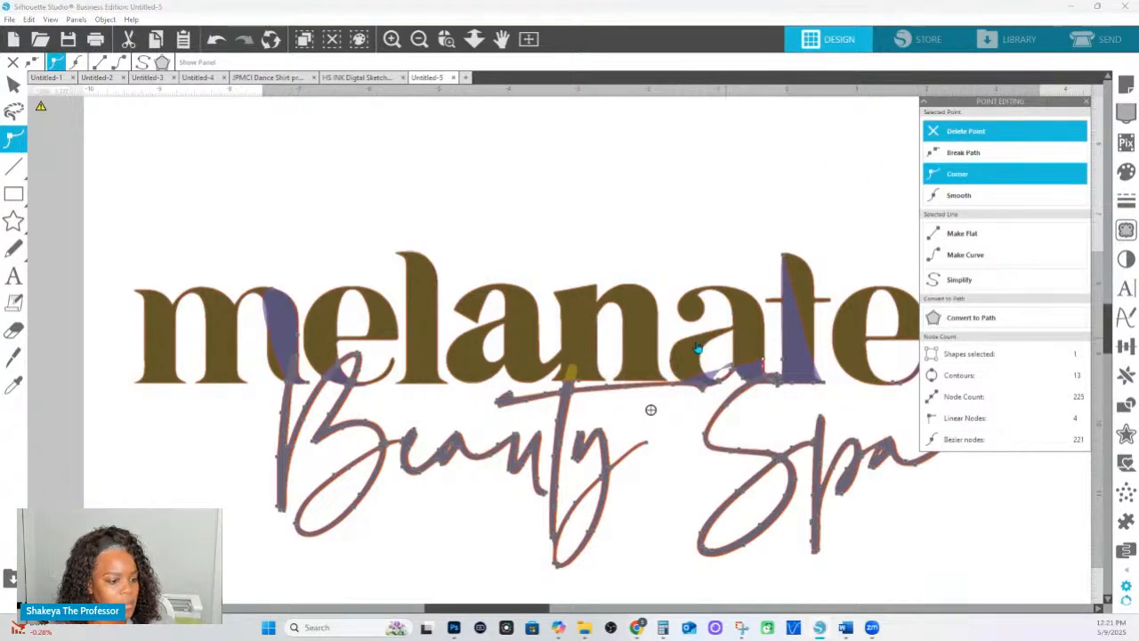
Delete the leftover points around the second "a" and the "t", and the points of the final "e" and "d".
{"action": "left_click_drag", "start_coordinate": [693, 347], "coordinate": [758, 376]}
{"action": "left_click_drag", "start_coordinate": [756, 230], "coordinate": [826, 382]}
{"action": "left_click", "coordinate": [931, 141]}
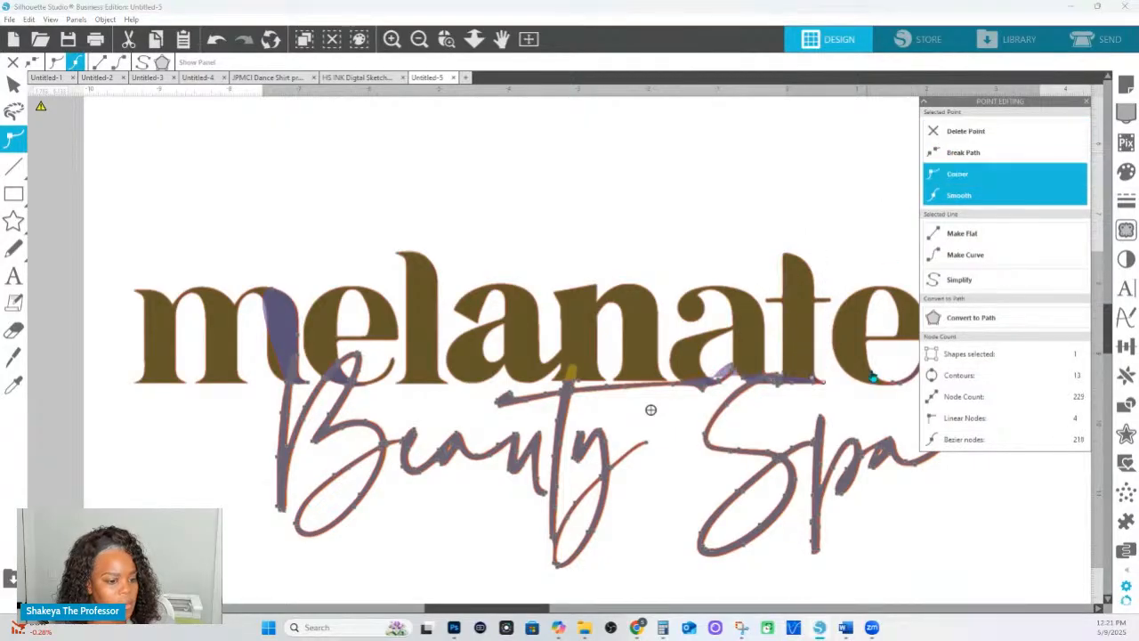
{"action": "scroll", "coordinate": [809, 397], "scroll_direction": "right", "scroll_amount": 3}
{"action": "scroll", "coordinate": [825, 403], "scroll_direction": "right", "scroll_amount": 4}
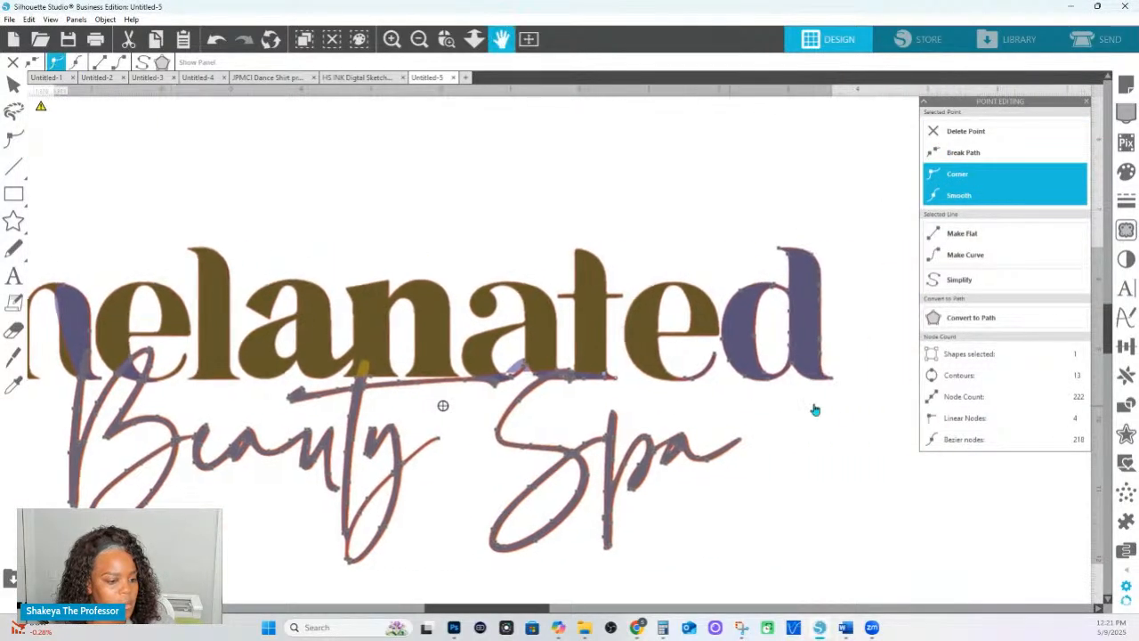
{"action": "left_click_drag", "start_coordinate": [853, 411], "coordinate": [661, 228]}
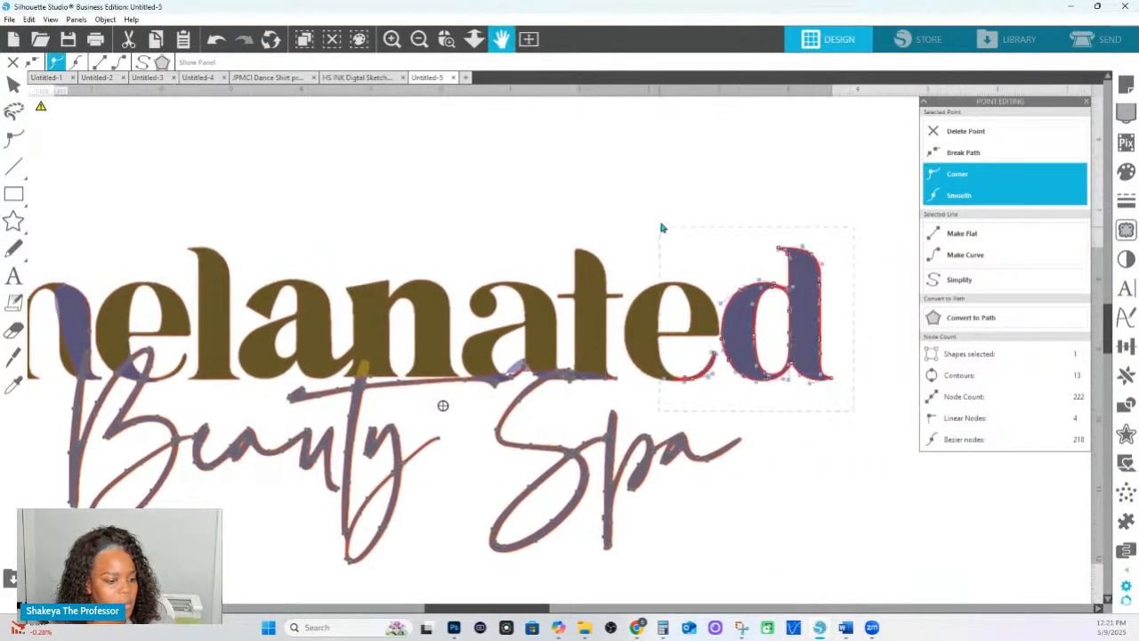
{"action": "left_click", "coordinate": [952, 131]}
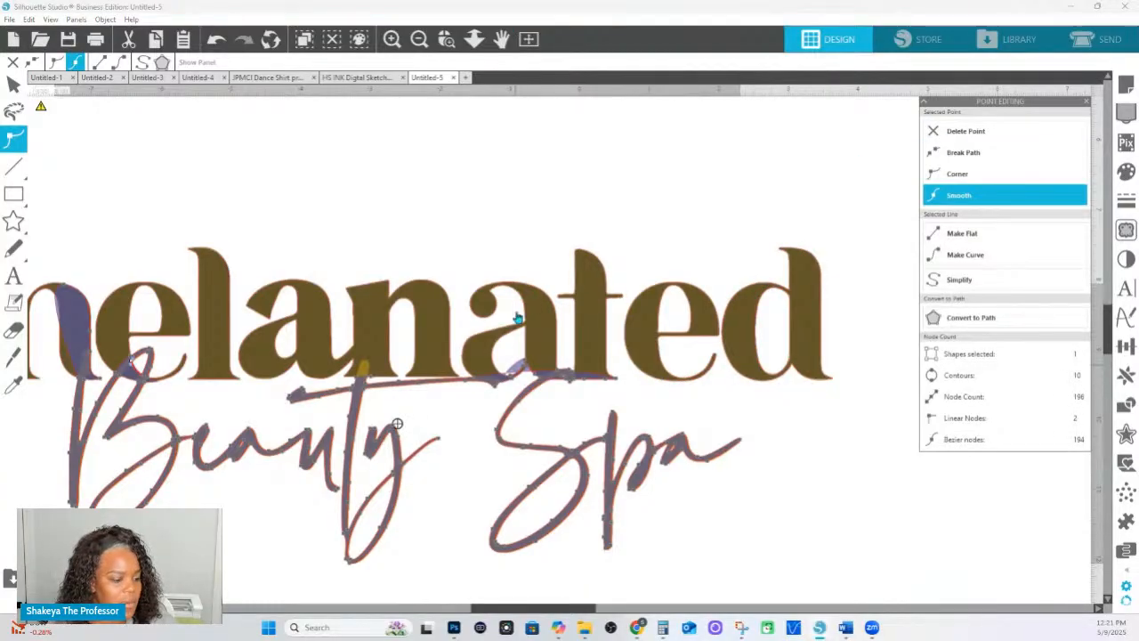
Draw a rectangle about 0.07 by 0.49 in over the leftover joining the "S" of "Spa", and subtract it from the blue-violet lettering.
{"action": "left_click", "coordinate": [19, 198]}
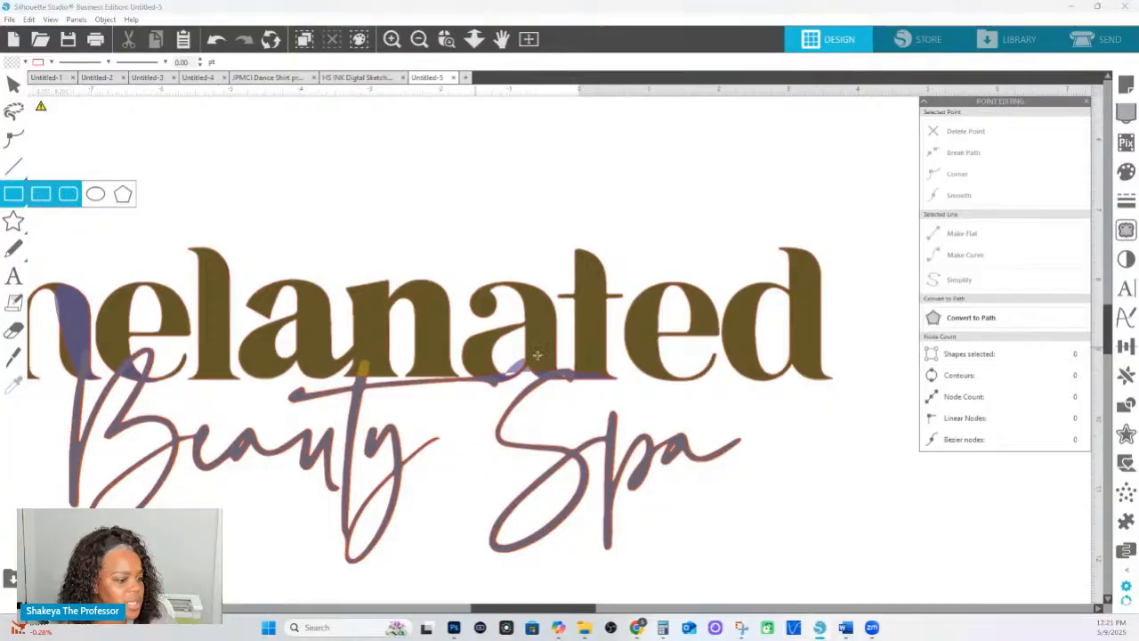
{"action": "left_click_drag", "start_coordinate": [520, 346], "coordinate": [526, 380]}
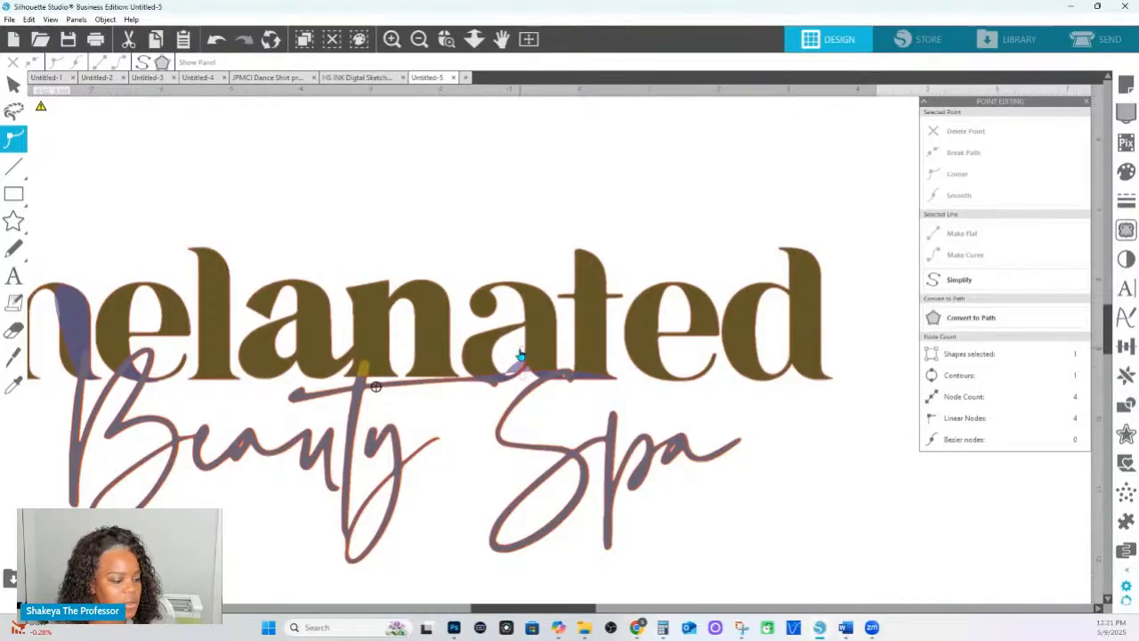
{"action": "double_click", "coordinate": [523, 364]}
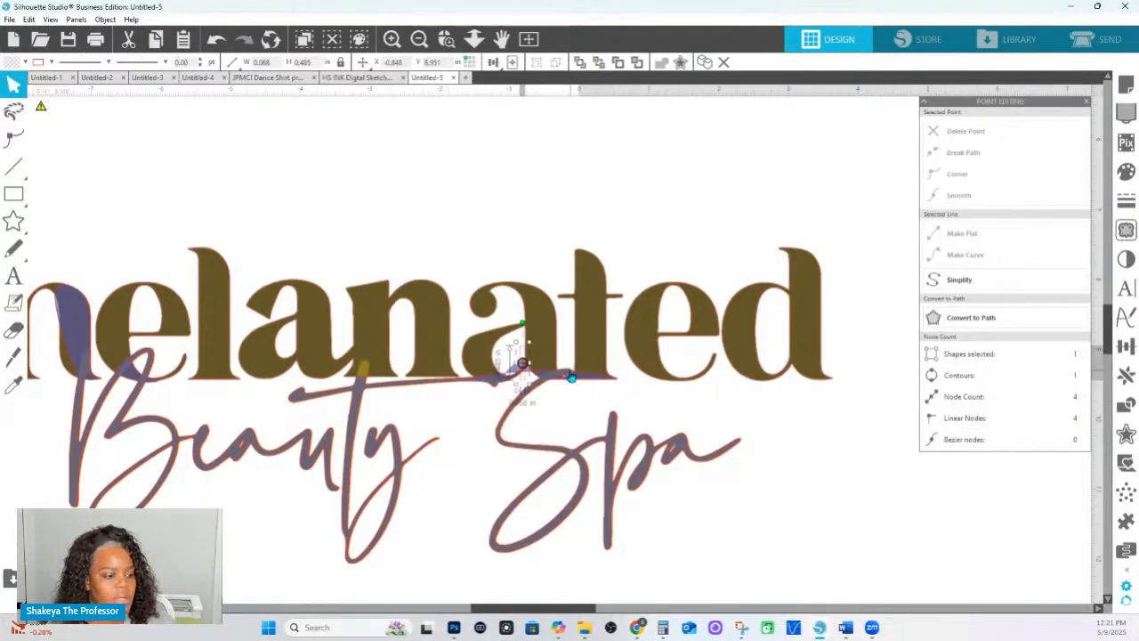
{"action": "left_click", "coordinate": [571, 376], "text": "shift"}
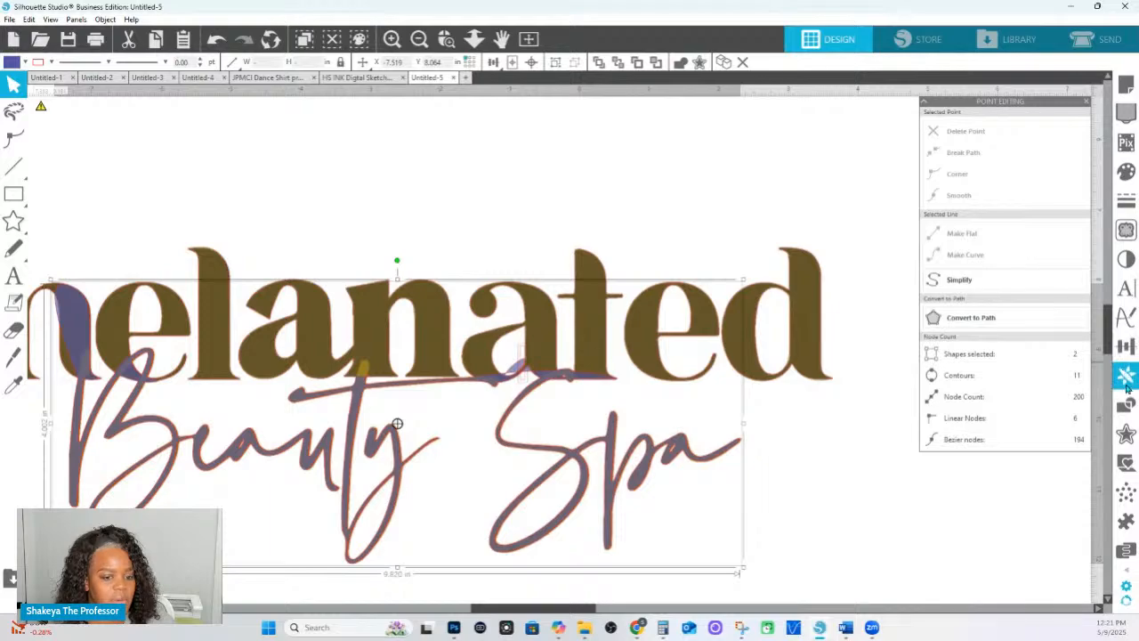
{"action": "left_click", "coordinate": [1126, 404]}
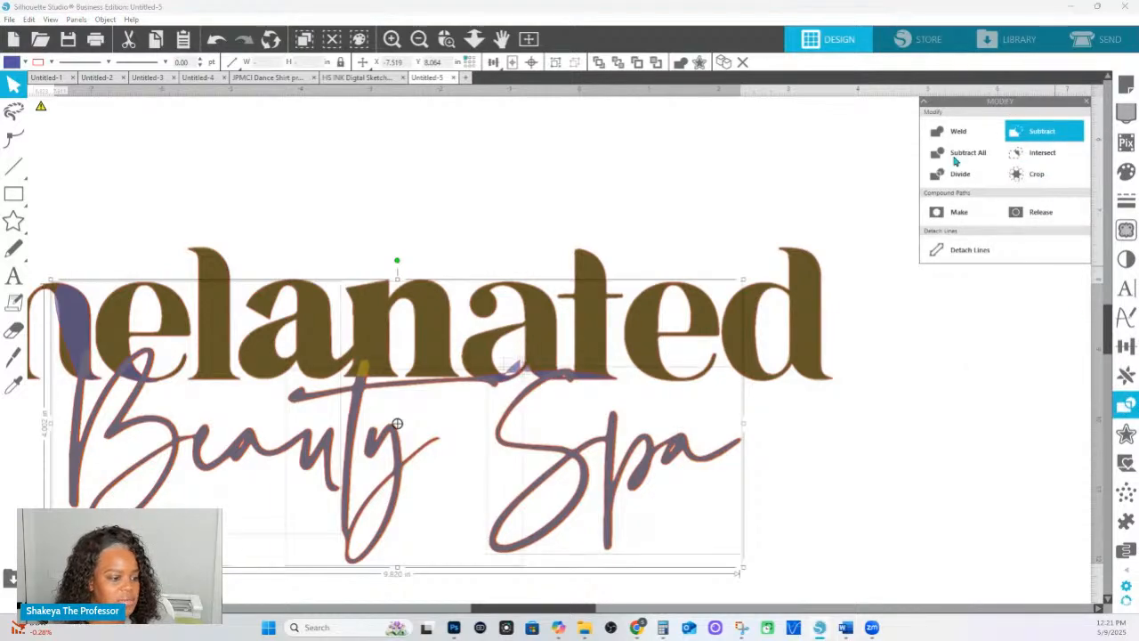
Draw a rectangle about 0.09 by 0.59 in over the loop of the "B", tilt it, and subtract it from the blue-violet lettering.
{"action": "left_click_drag", "start_coordinate": [465, 427], "coordinate": [644, 417]}
{"action": "left_click", "coordinate": [15, 197]}
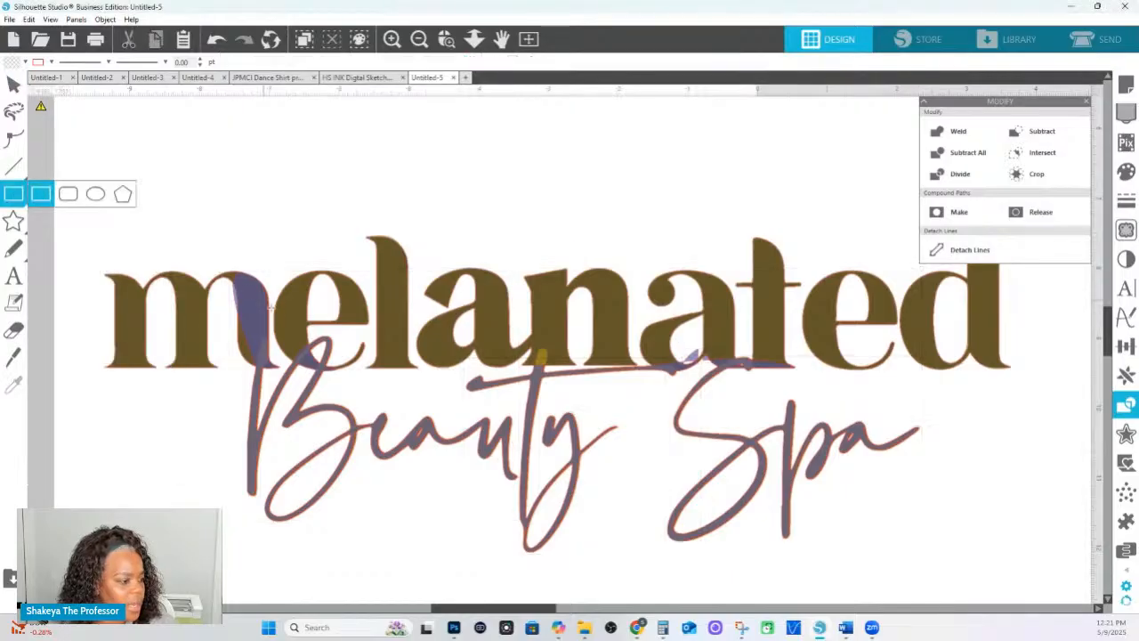
{"action": "left_click_drag", "start_coordinate": [320, 354], "coordinate": [312, 396]}
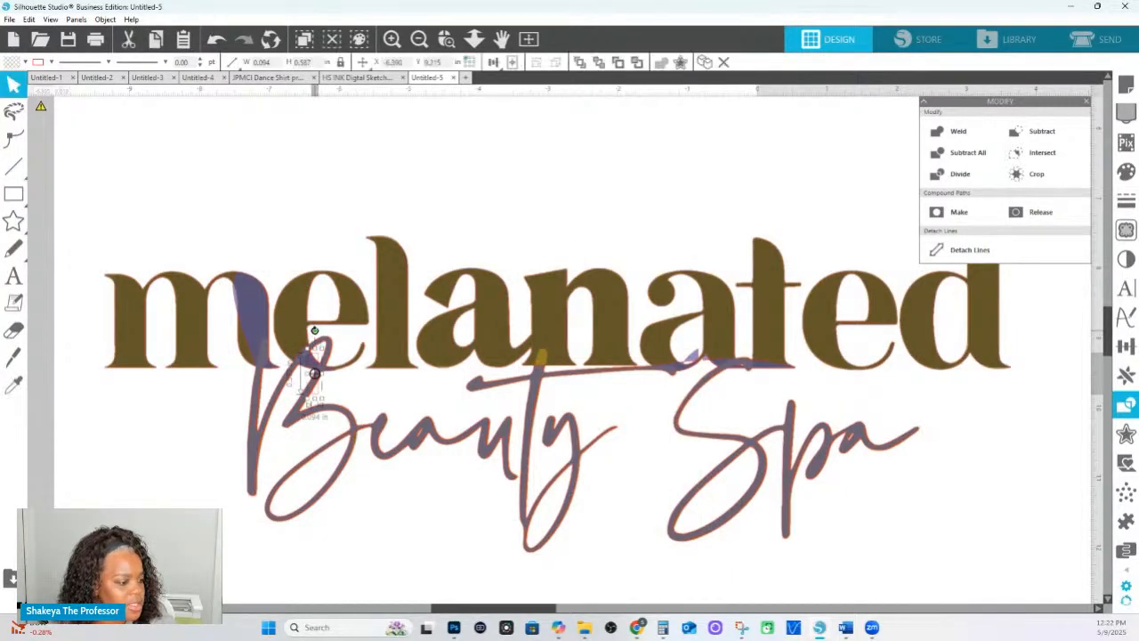
{"action": "left_click_drag", "start_coordinate": [315, 332], "coordinate": [317, 360]}
{"action": "left_click", "coordinate": [330, 353], "text": "shift"}
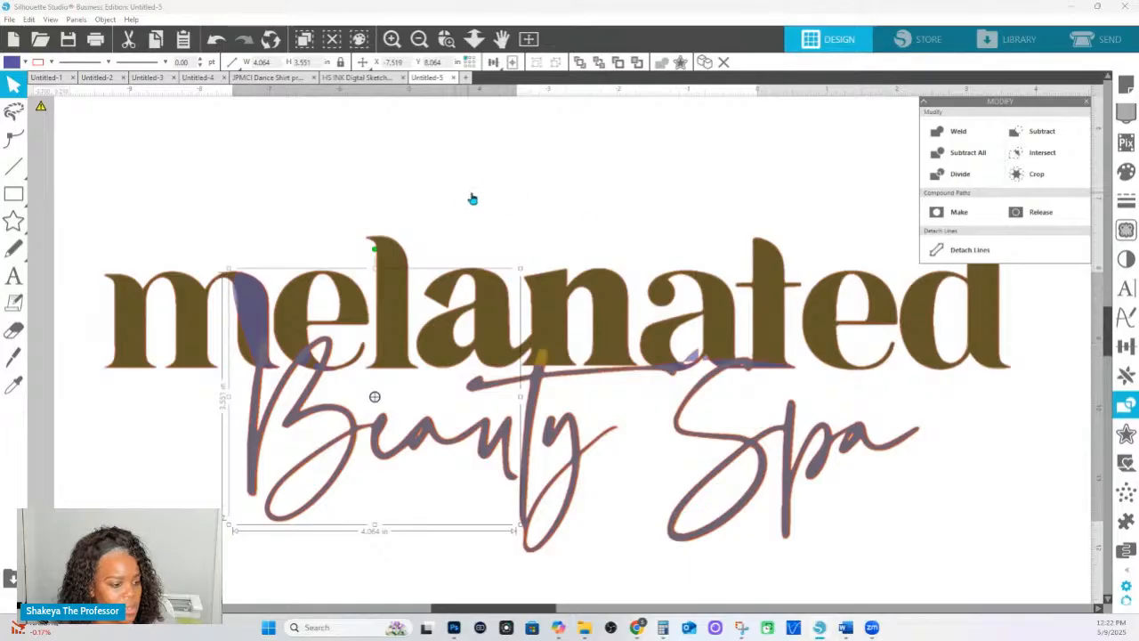
Delete the leftover points of the "m" above the "B" stem in the blue-violet tracing.
{"action": "left_click", "coordinate": [449, 45]}
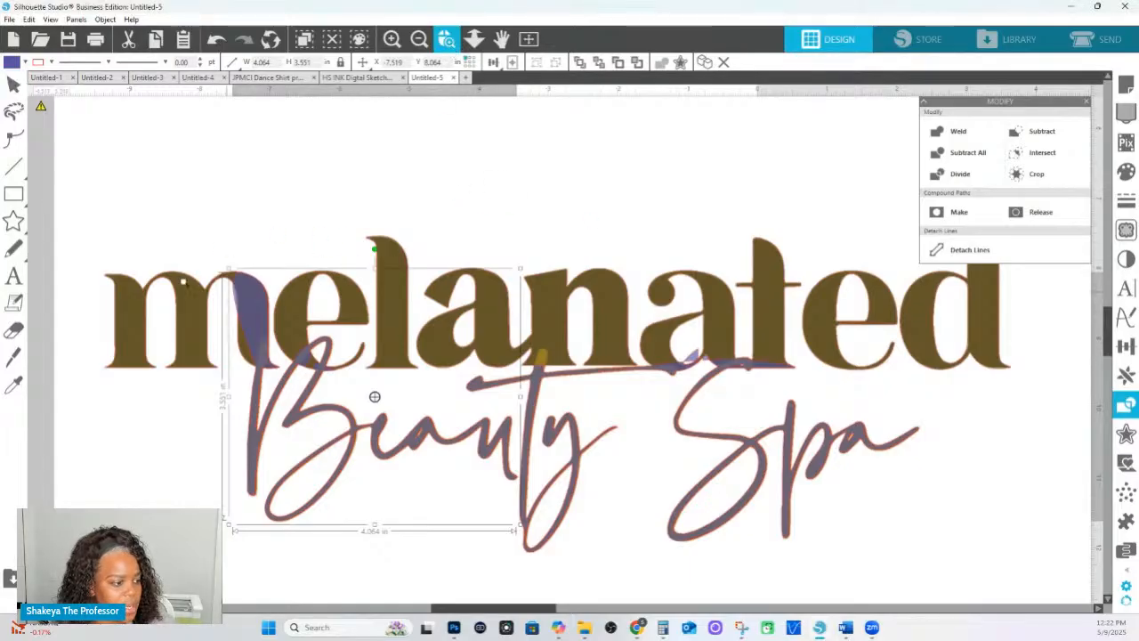
{"action": "left_click_drag", "start_coordinate": [129, 272], "coordinate": [1028, 506]}
{"action": "key", "text": "space"}
{"action": "left_click_drag", "start_coordinate": [294, 335], "coordinate": [596, 389]}
{"action": "left_click", "coordinate": [448, 44]}
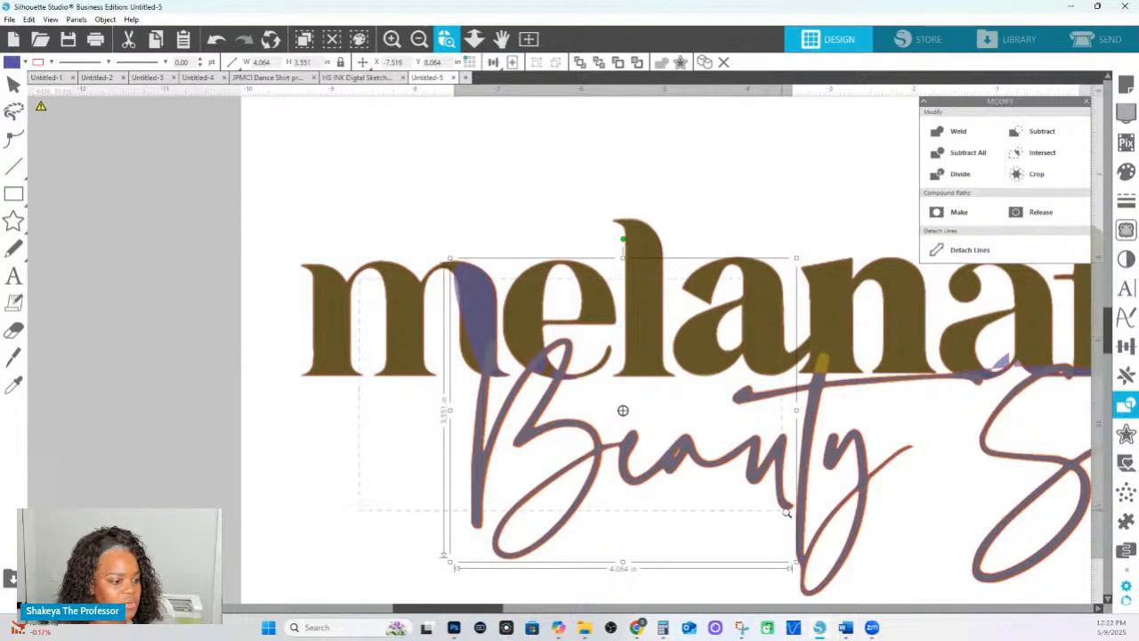
{"action": "left_click_drag", "start_coordinate": [787, 513], "coordinate": [787, 517]}
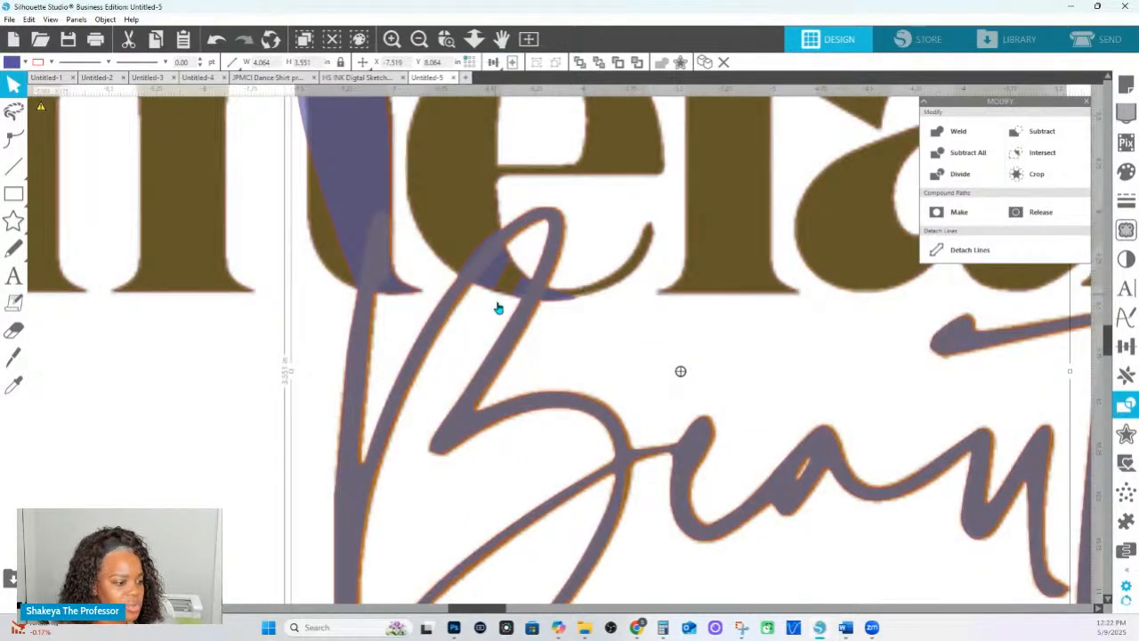
{"action": "scroll", "coordinate": [495, 285], "scroll_direction": "up", "scroll_amount": 2}
{"action": "left_click", "coordinate": [475, 42]}
{"action": "left_click_drag", "start_coordinate": [460, 280], "coordinate": [457, 229]}
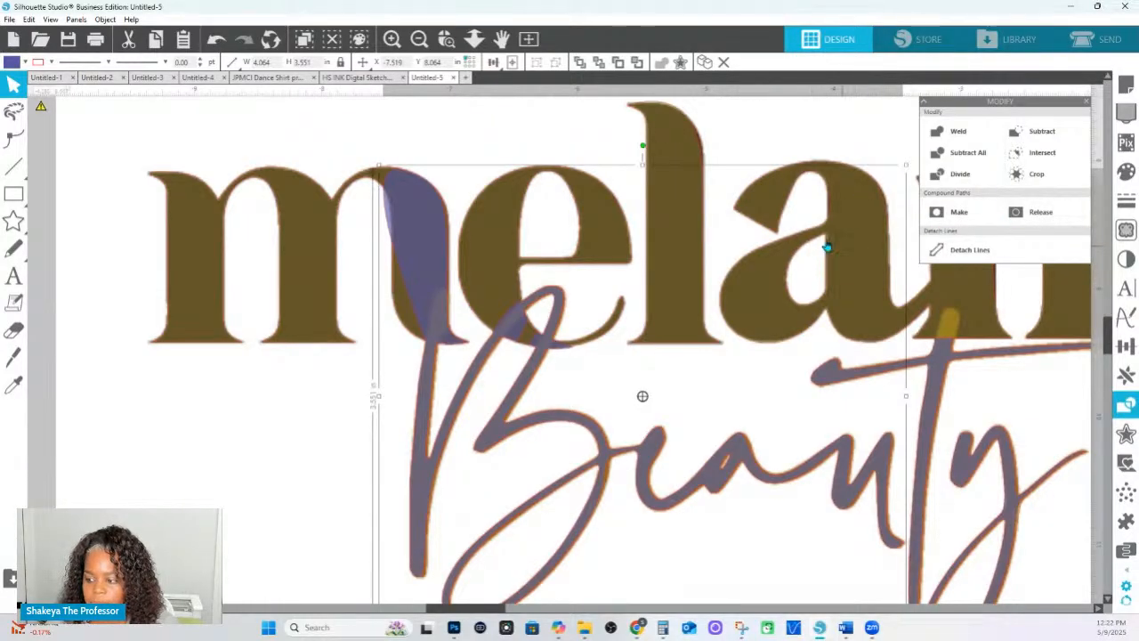
{"action": "double_click", "coordinate": [416, 233]}
{"action": "left_click", "coordinate": [398, 167]}
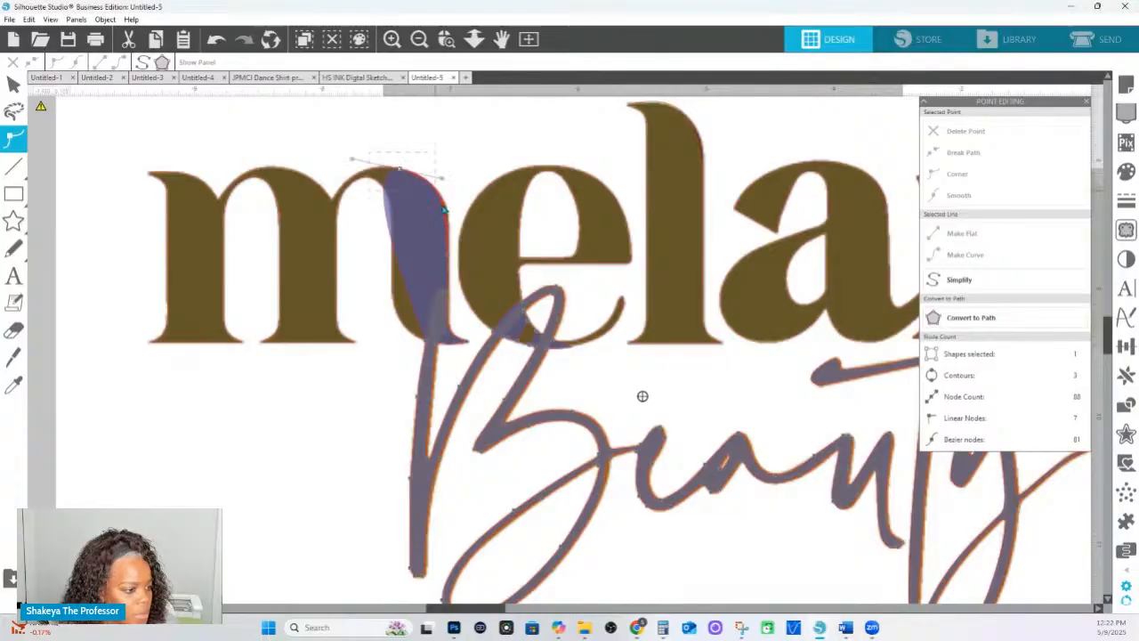
{"action": "left_click", "coordinate": [1015, 131]}
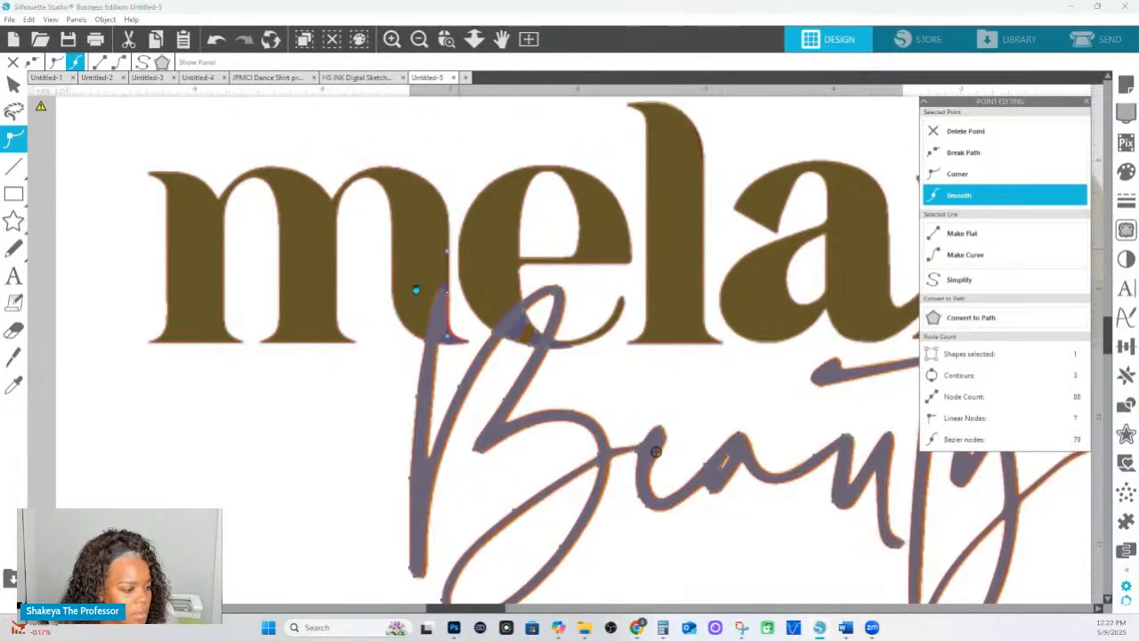
{"action": "left_click_drag", "start_coordinate": [449, 255], "coordinate": [418, 279]}
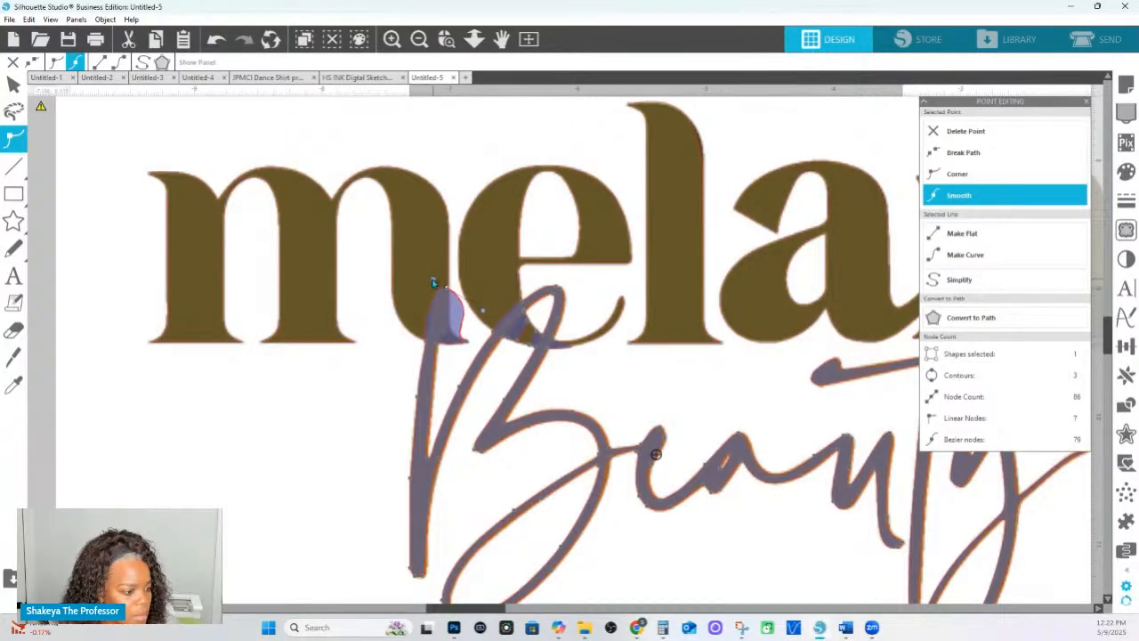
Smooth the point partway down the outer edge of the "B" stem.
{"action": "left_click", "coordinate": [422, 336]}
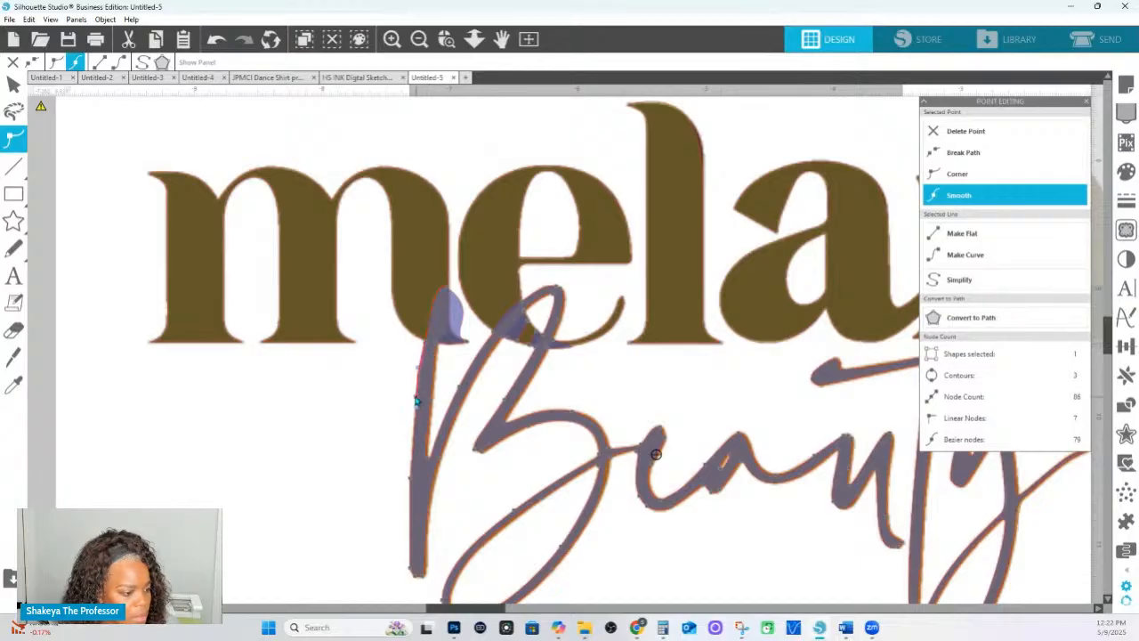
{"action": "left_click", "coordinate": [414, 481]}
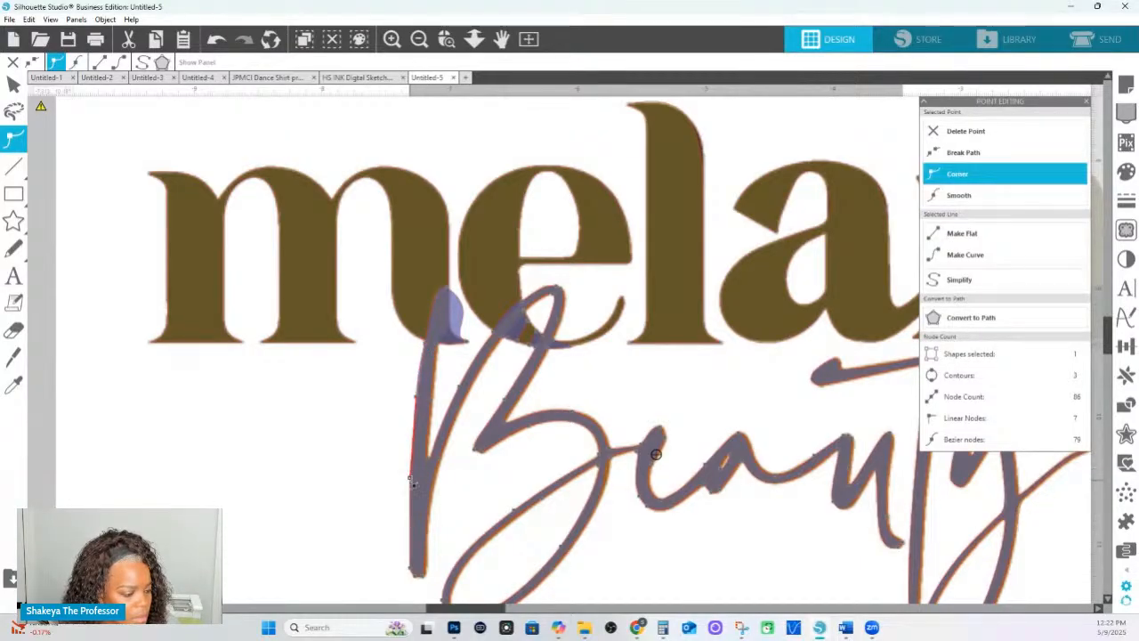
{"action": "left_click", "coordinate": [962, 195]}
{"action": "left_click", "coordinate": [417, 486]}
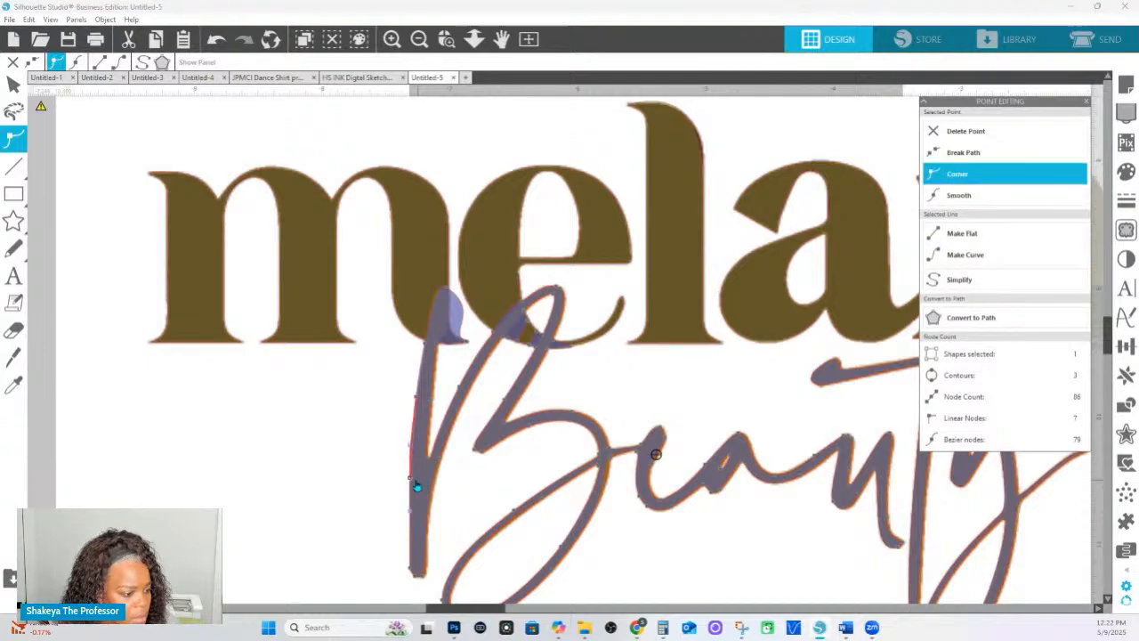
Delete the extra point at the foot of the "B" stem, and make the adjoining outer edge a curve with a corner point.
{"action": "left_click", "coordinate": [425, 580]}
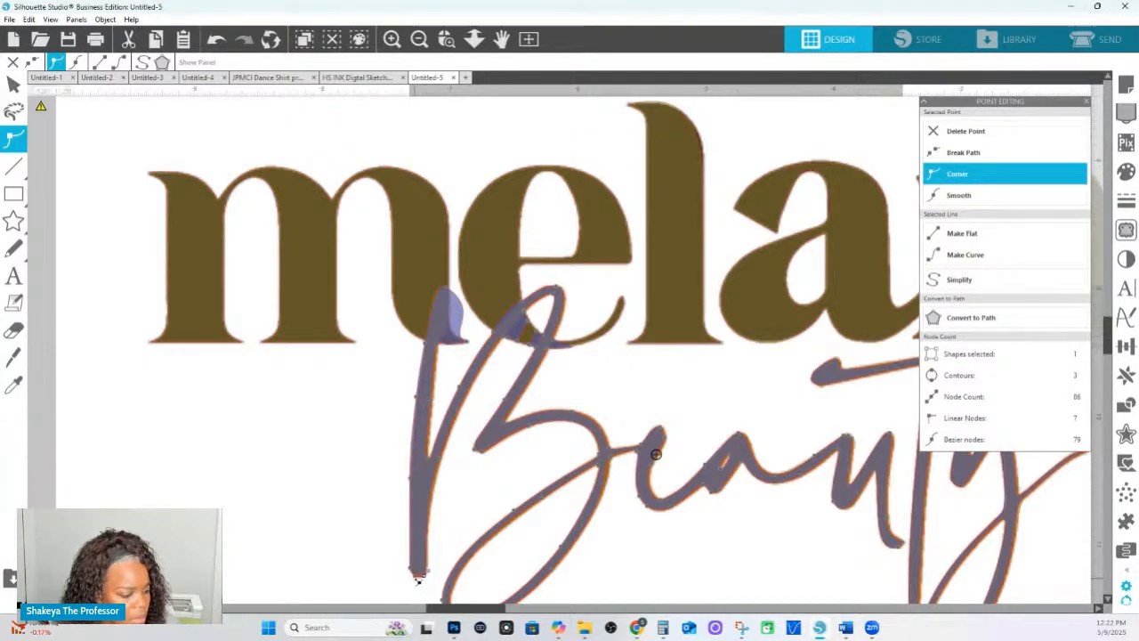
{"action": "left_click", "coordinate": [419, 581]}
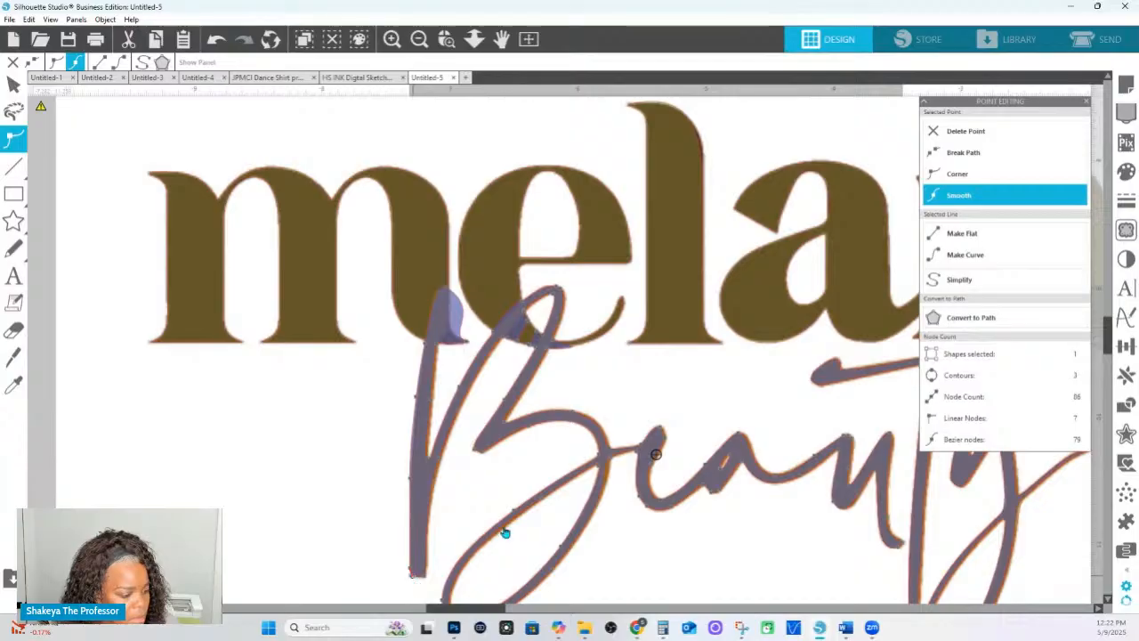
{"action": "left_click", "coordinate": [976, 135]}
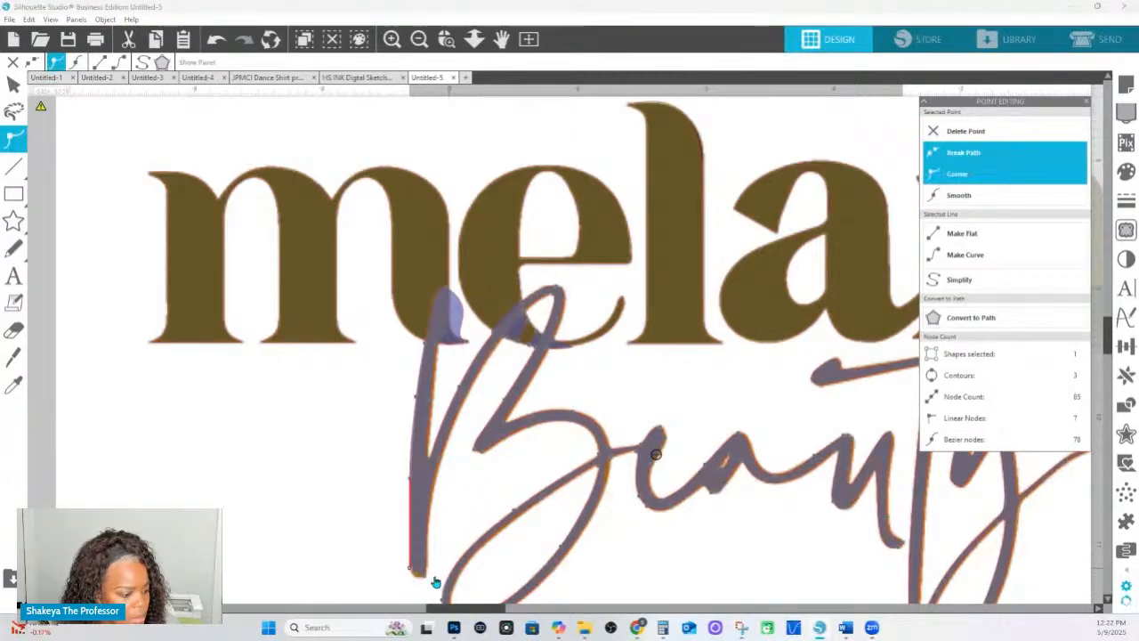
{"action": "left_click", "coordinate": [966, 254]}
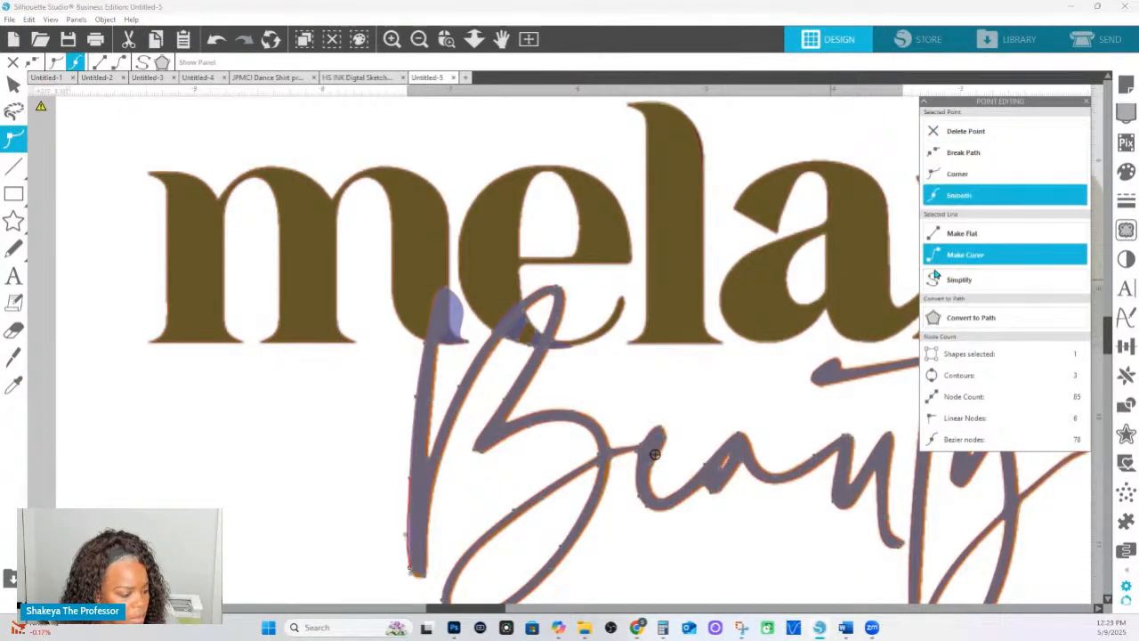
{"action": "left_click", "coordinate": [950, 177]}
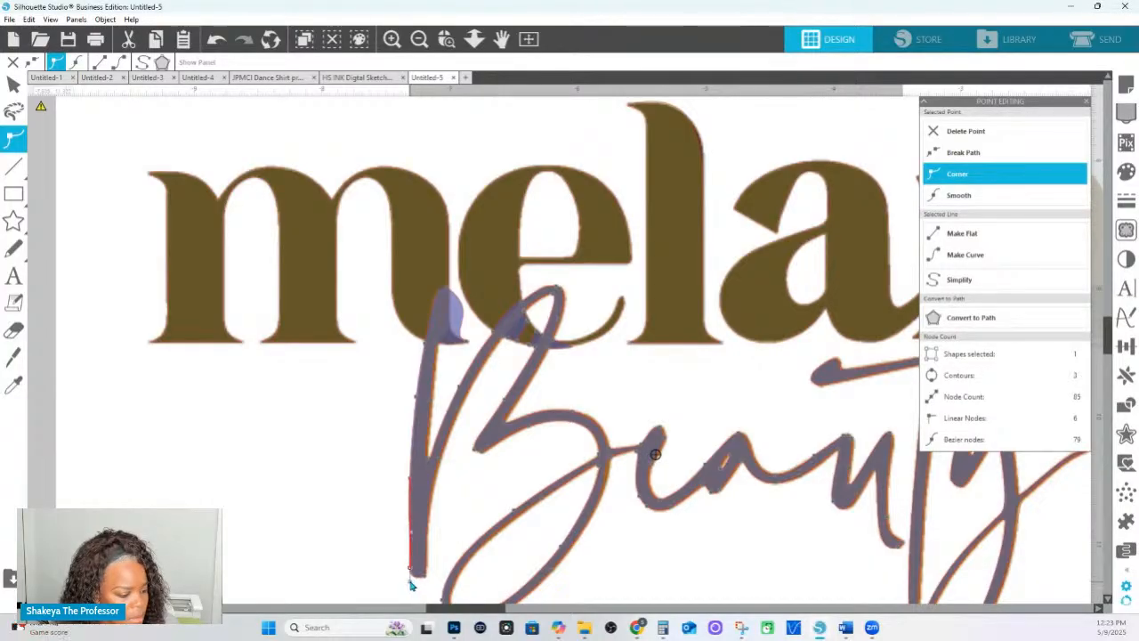
Round the foot of the "B" stem by smoothing its inner point and adjusting the handles, and set that point to a corner.
{"action": "right_click", "coordinate": [411, 583]}
{"action": "left_click", "coordinate": [452, 580]}
{"action": "double_click", "coordinate": [424, 581]}
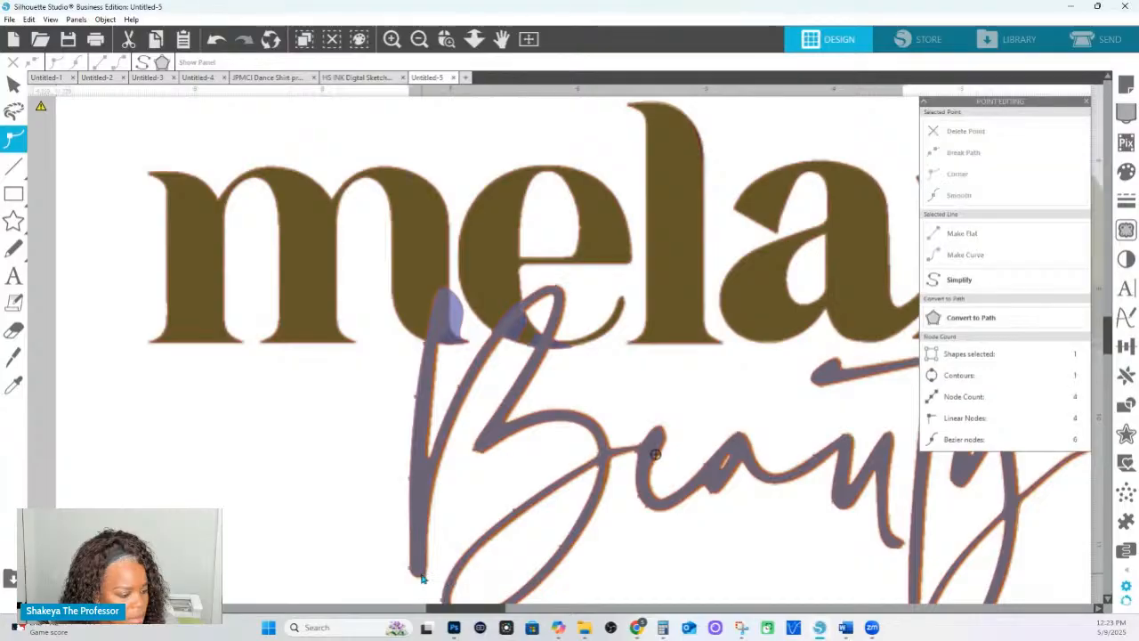
{"action": "double_click", "coordinate": [424, 580]}
{"action": "left_click", "coordinate": [424, 574]}
{"action": "left_click_drag", "start_coordinate": [428, 569], "coordinate": [427, 577]}
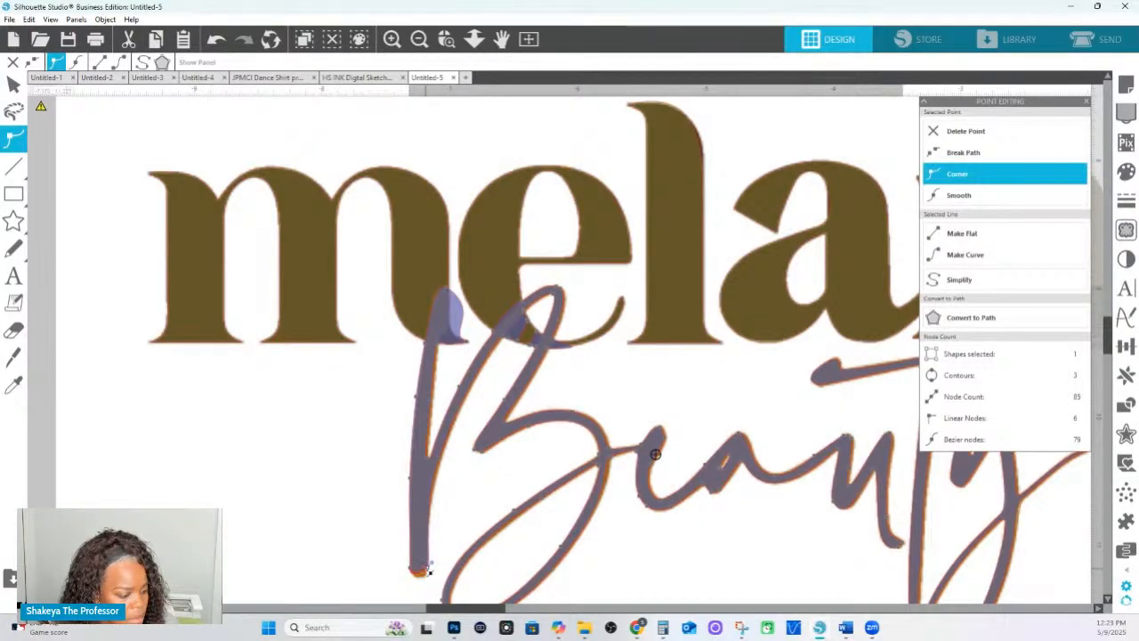
{"action": "left_click", "coordinate": [978, 204]}
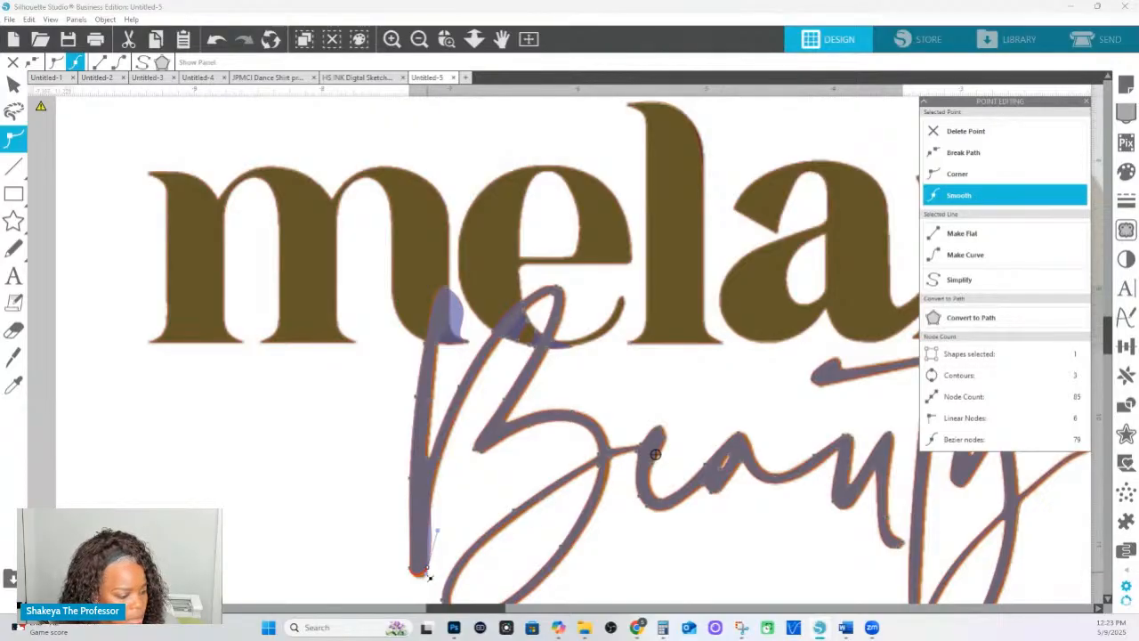
{"action": "left_click_drag", "start_coordinate": [424, 581], "coordinate": [425, 583]}
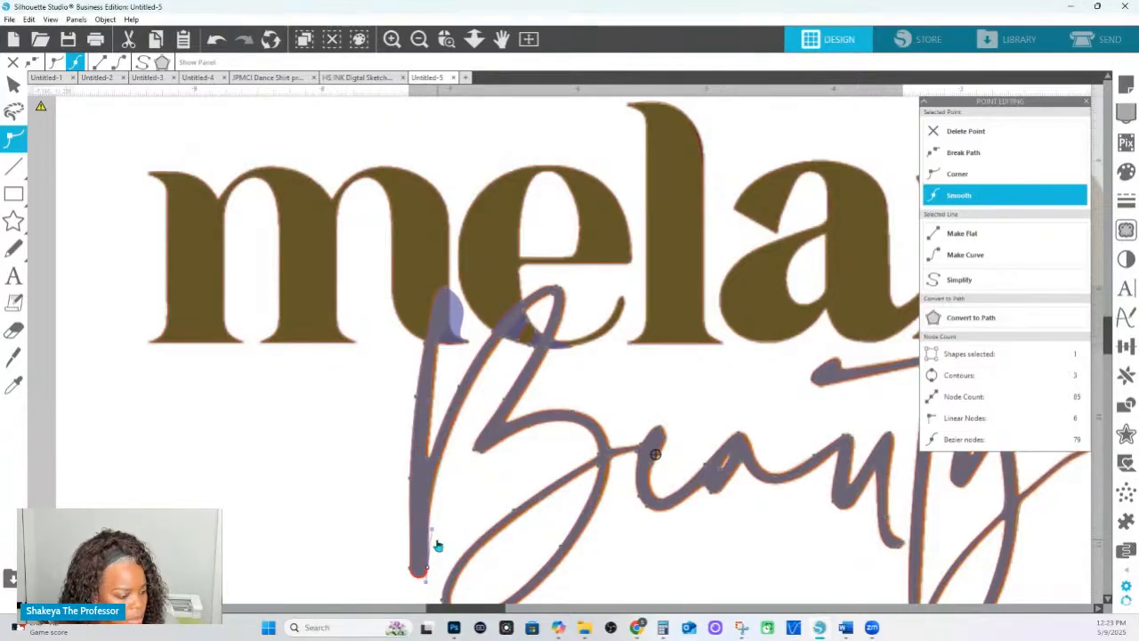
{"action": "left_click", "coordinate": [927, 171]}
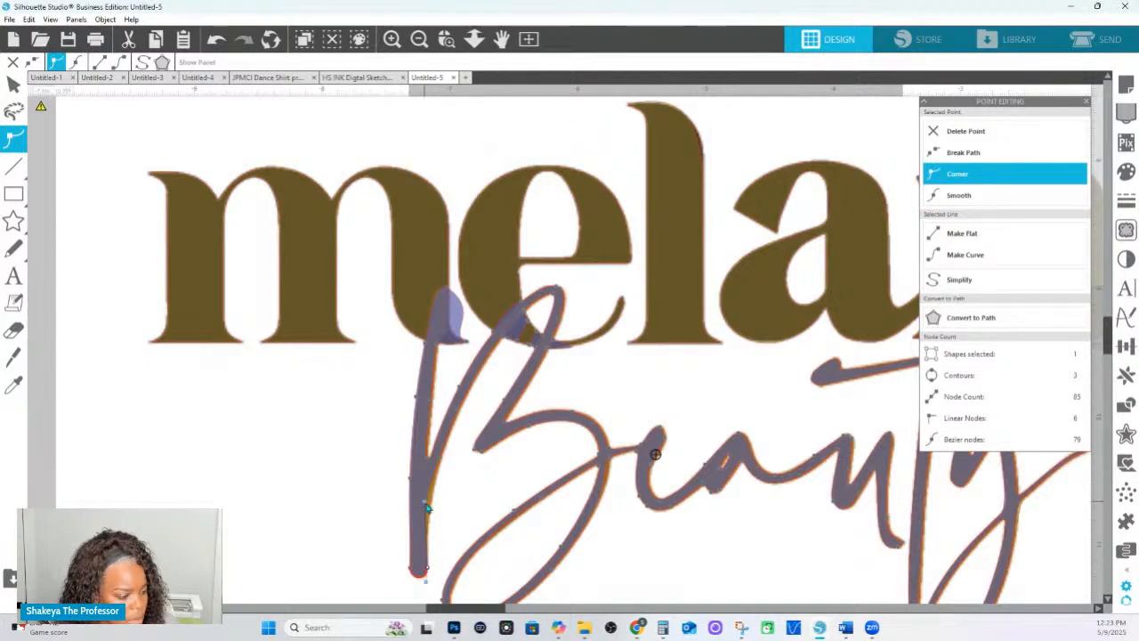
Nudge the point on the inner edge of the "B" stem, and make the point where the stem meets the upstroke a corner.
{"action": "left_click", "coordinate": [444, 462]}
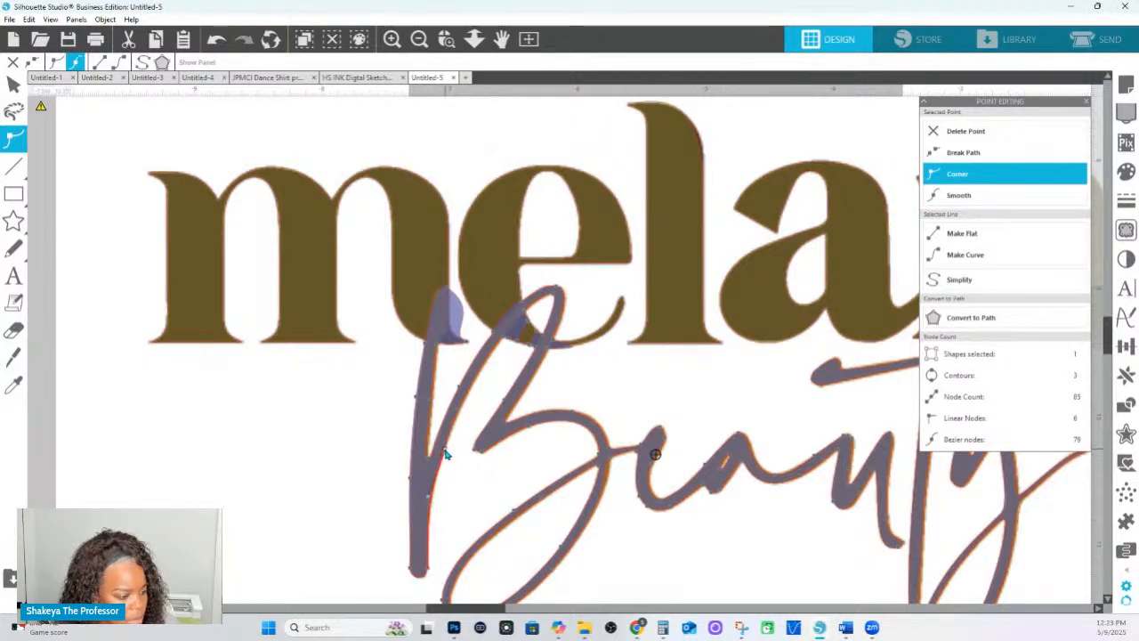
{"action": "left_click_drag", "start_coordinate": [428, 495], "coordinate": [429, 490]}
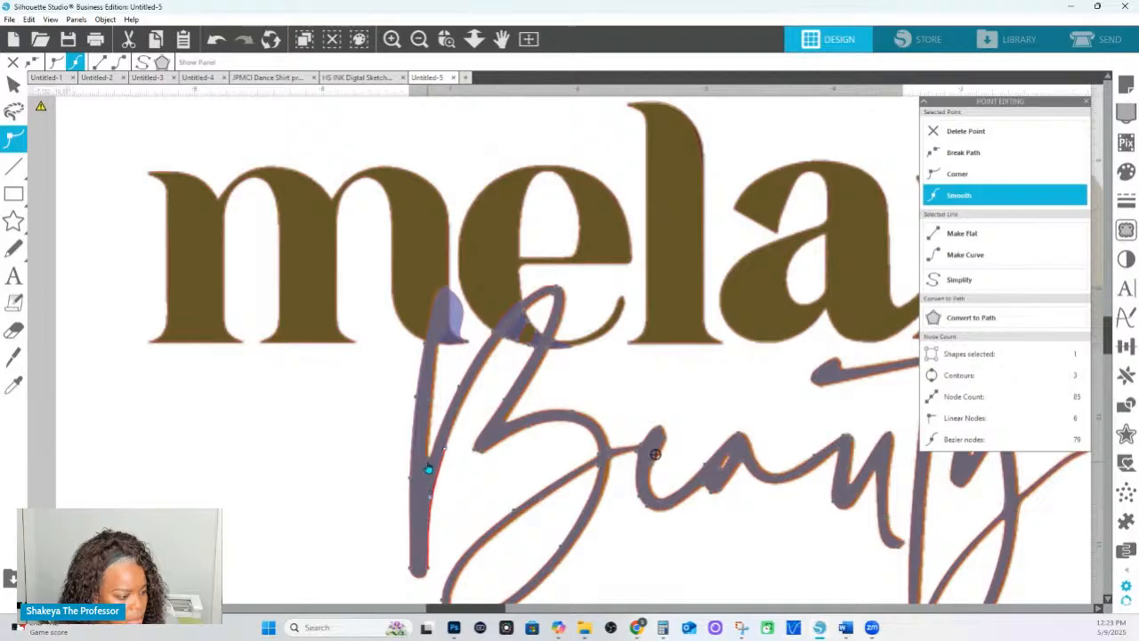
{"action": "left_click", "coordinate": [428, 460]}
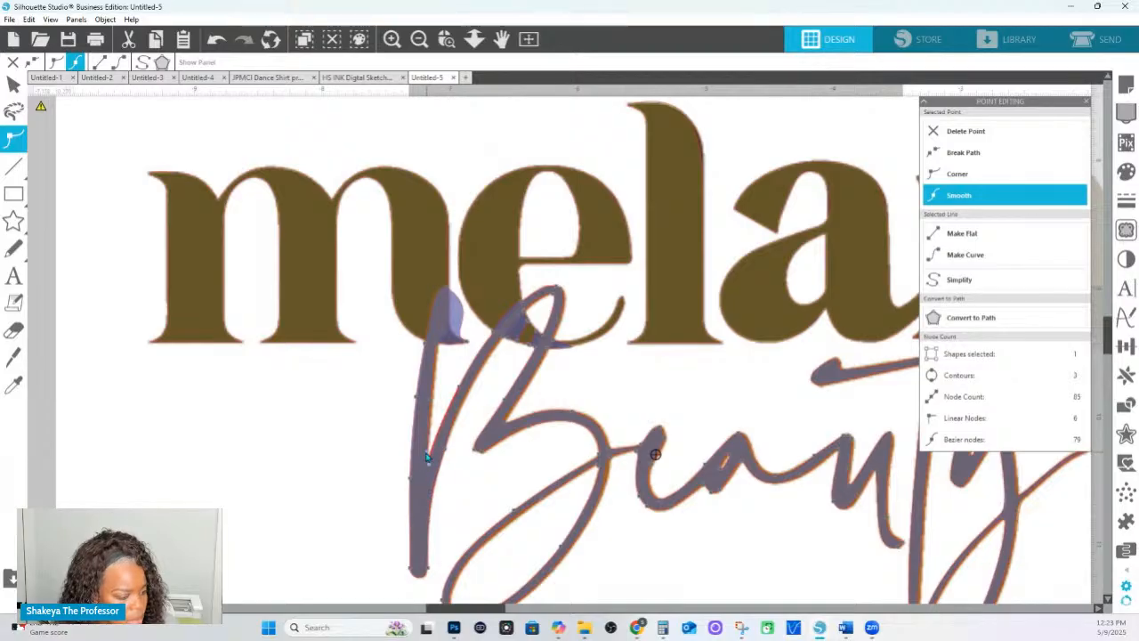
{"action": "left_click", "coordinate": [957, 173]}
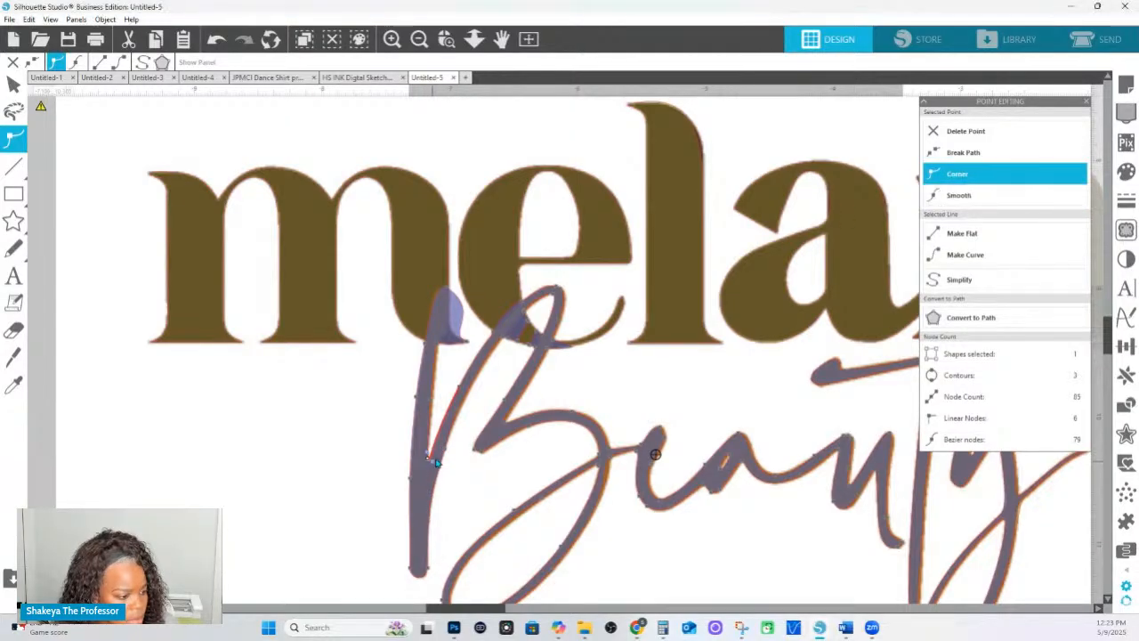
{"action": "left_click", "coordinate": [432, 401]}
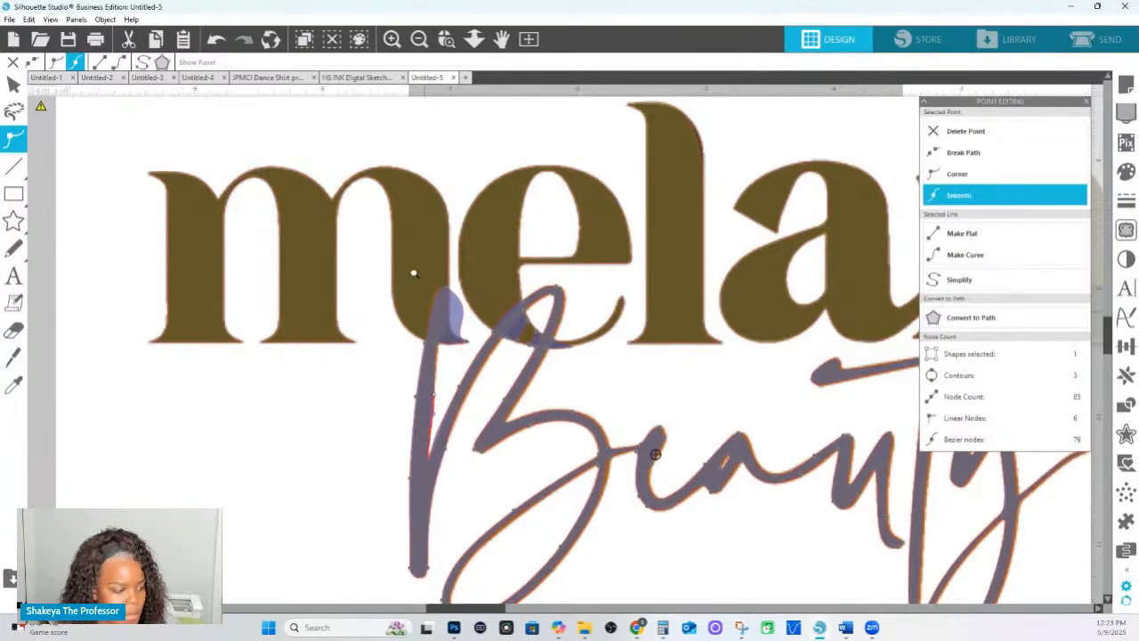
Move the point beside the "m" serif up along the "B" stem, and delete the point at the serif's tip.
{"action": "key", "text": "z"}
{"action": "left_click_drag", "start_coordinate": [382, 256], "coordinate": [621, 386]}
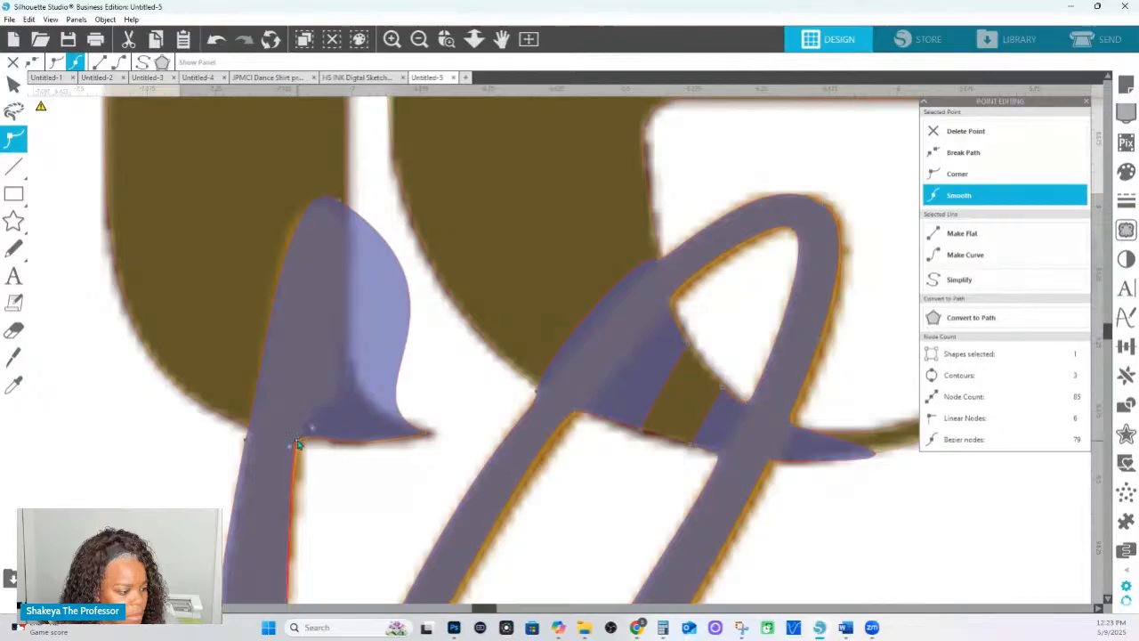
{"action": "left_click_drag", "start_coordinate": [299, 444], "coordinate": [309, 415]}
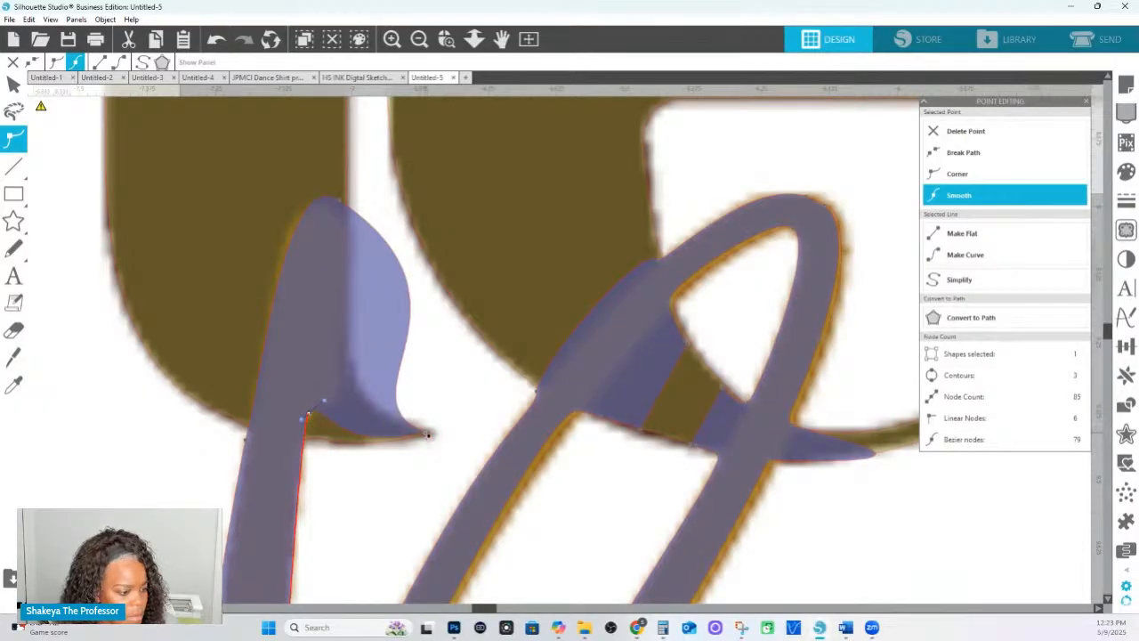
{"action": "left_click", "coordinate": [966, 131]}
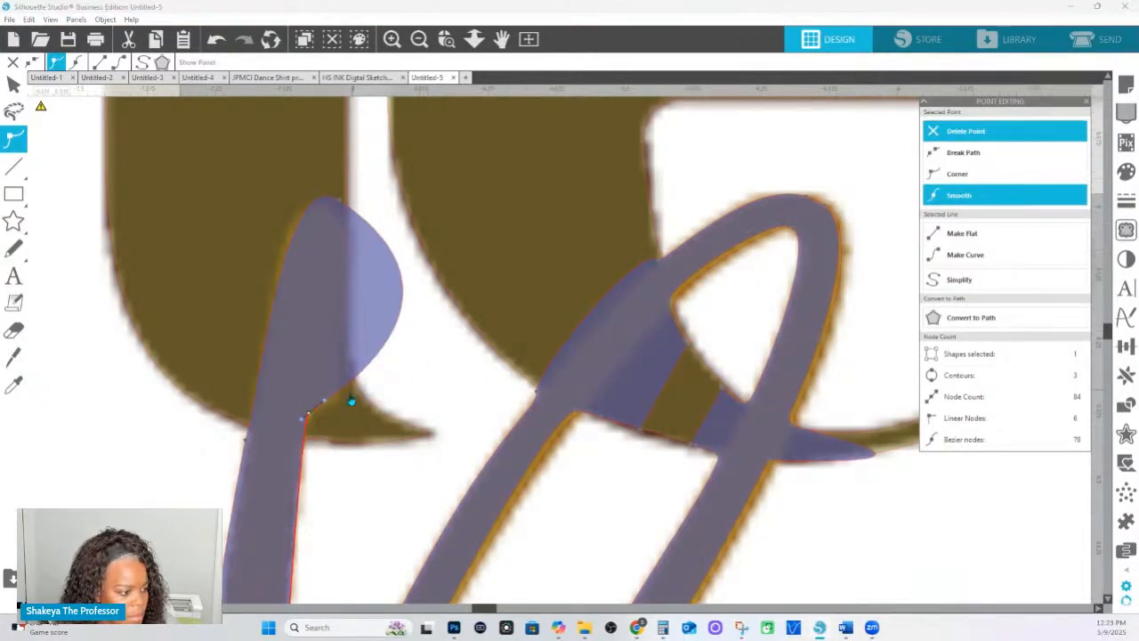
Pull in the bulge on the right edge of the "B" stem, and reshape its rounded tip by moving the top point and handle.
{"action": "left_click_drag", "start_coordinate": [334, 402], "coordinate": [337, 402]}
{"action": "left_click_drag", "start_coordinate": [403, 283], "coordinate": [345, 293]}
{"action": "mouse_move", "coordinate": [337, 197]}
{"action": "left_mouse_down"}
{"action": "mouse_move", "coordinate": [324, 202]}
{"action": "mouse_move", "coordinate": [332, 197]}
{"action": "left_mouse_up"}
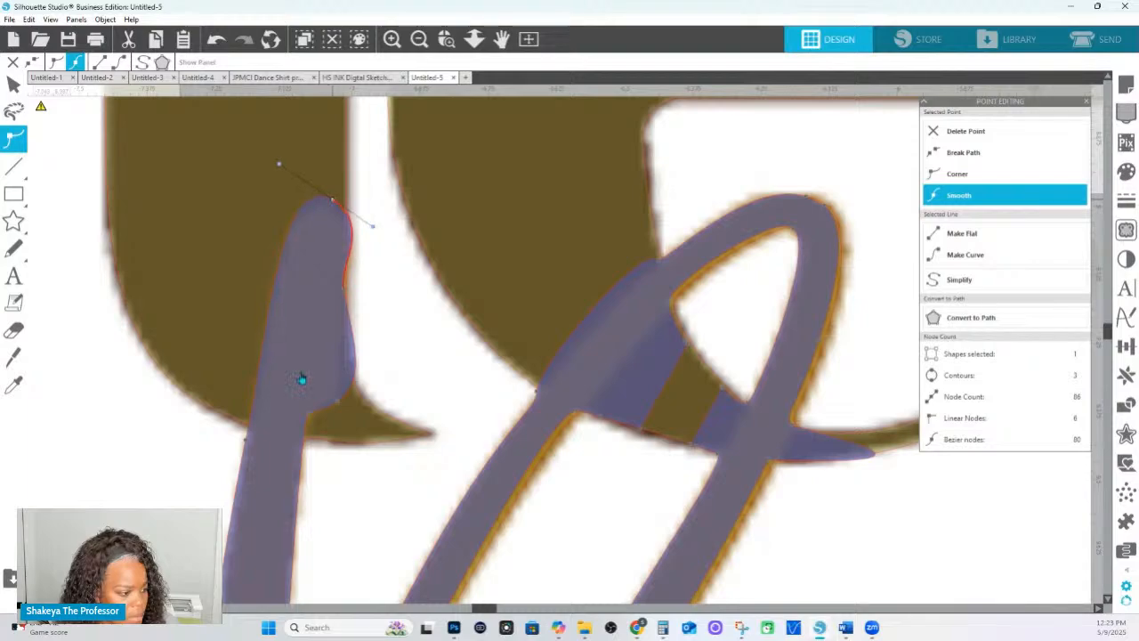
{"action": "left_click", "coordinate": [249, 443]}
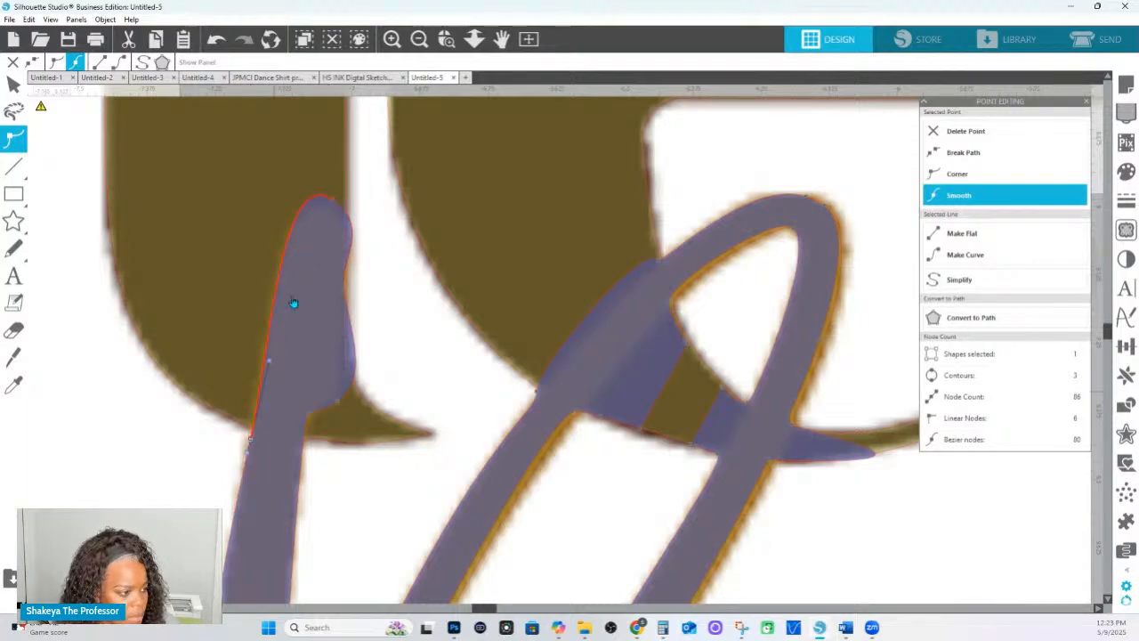
{"action": "left_click_drag", "start_coordinate": [335, 203], "coordinate": [325, 204]}
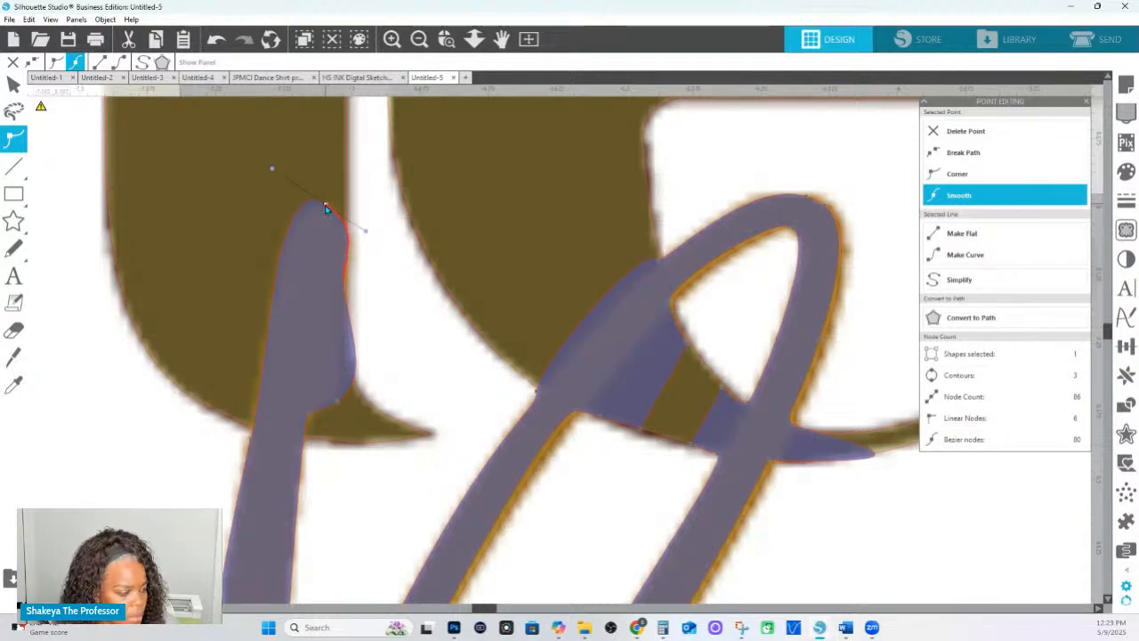
{"action": "left_click_drag", "start_coordinate": [371, 234], "coordinate": [355, 211]}
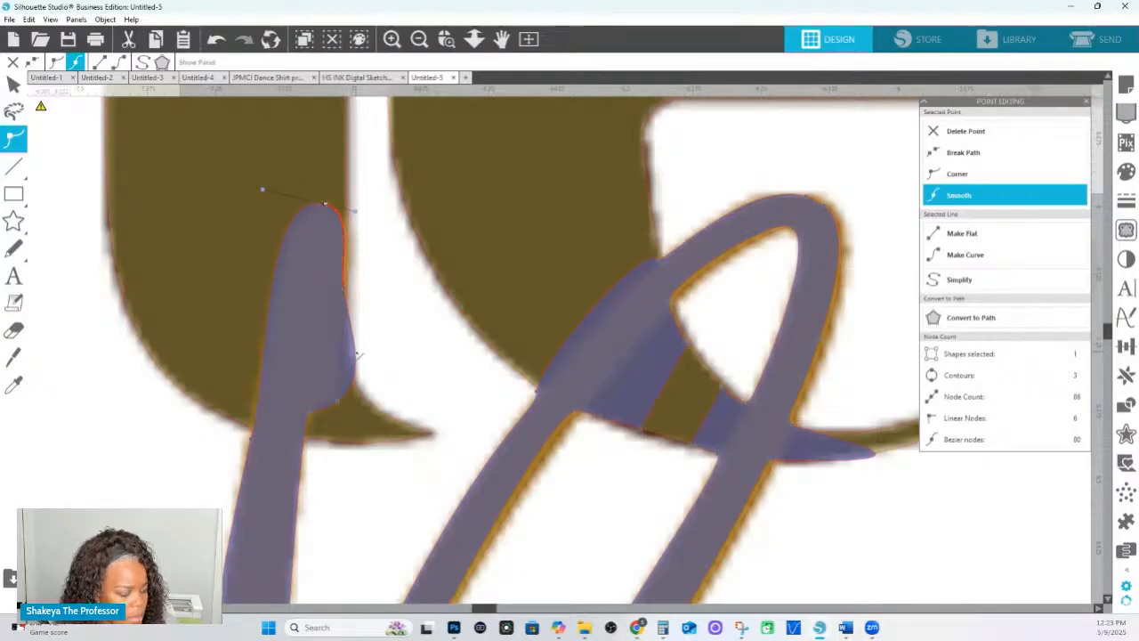
Straighten the right edge of the "B" stem by moving it inward and deleting the extra point, and shorten the top point's handle.
{"action": "mouse_move", "coordinate": [356, 355]}
{"action": "left_mouse_down"}
{"action": "mouse_move", "coordinate": [342, 358]}
{"action": "mouse_move", "coordinate": [345, 345]}
{"action": "left_mouse_up"}
{"action": "left_click", "coordinate": [344, 289]}
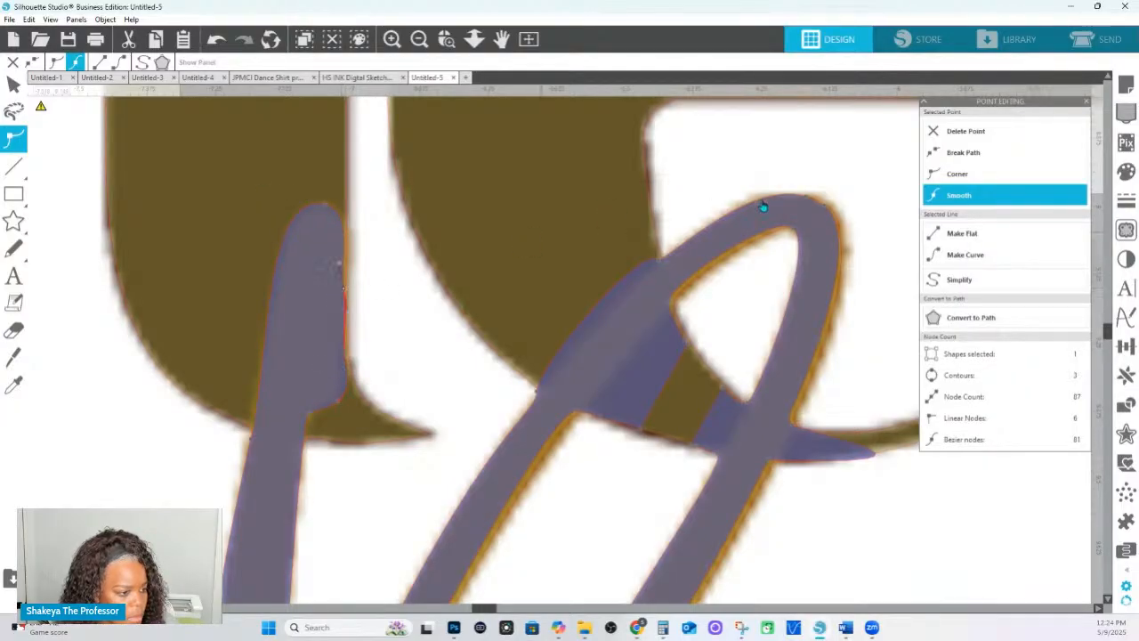
{"action": "left_click", "coordinate": [966, 131]}
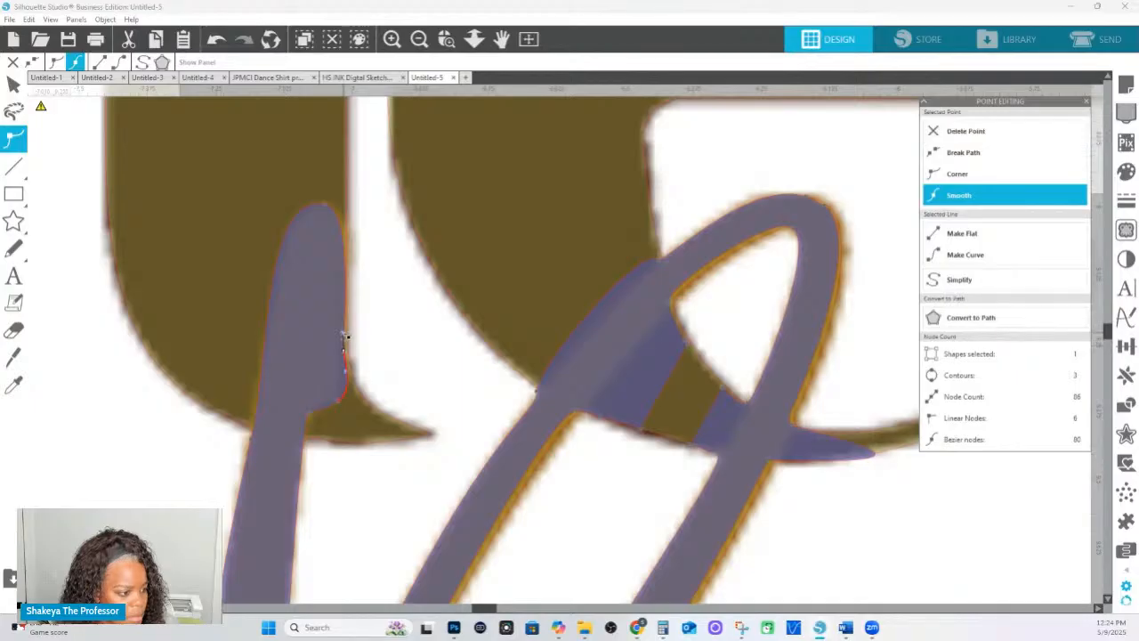
{"action": "right_click", "coordinate": [345, 314]}
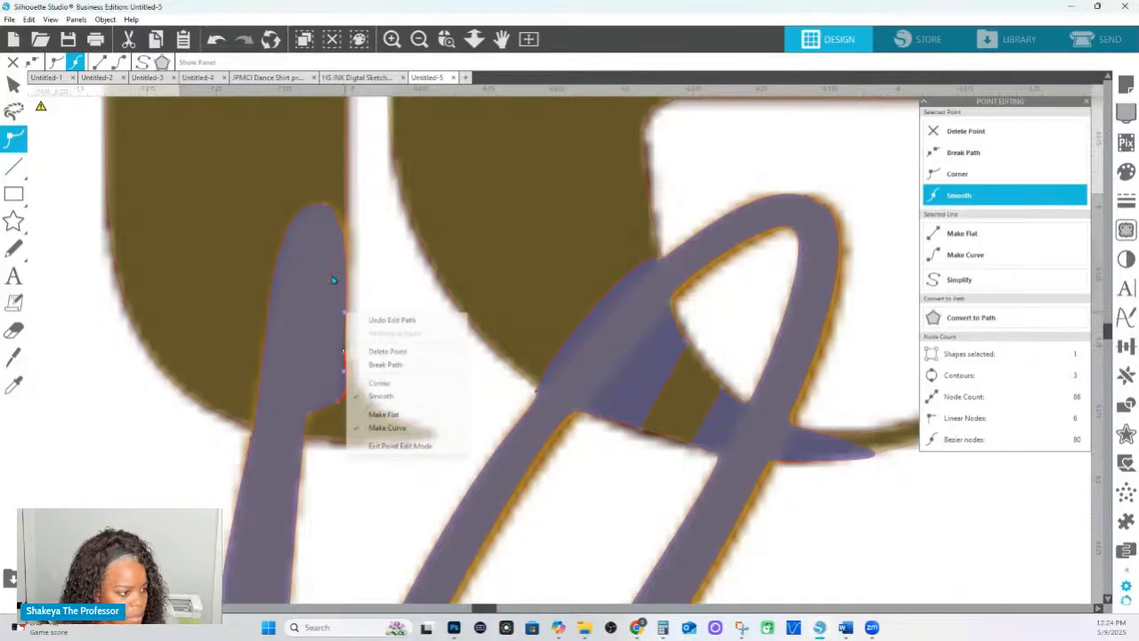
{"action": "left_click", "coordinate": [327, 206]}
{"action": "left_click_drag", "start_coordinate": [362, 209], "coordinate": [347, 205]}
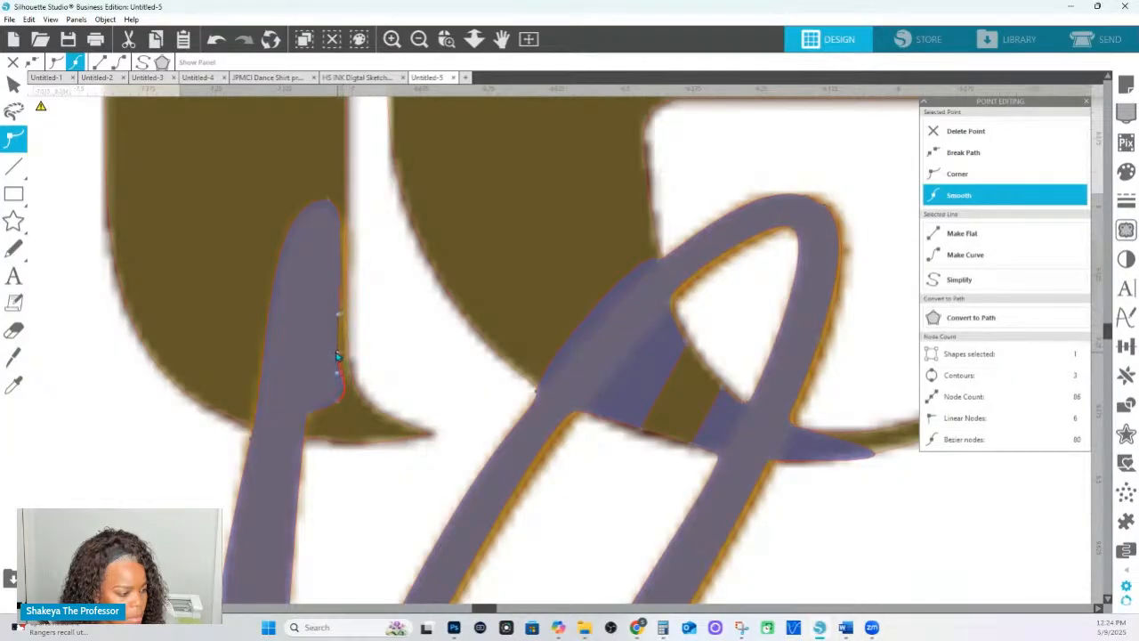
Flatten the small bulge at the lower end of the "B" stem's right edge, down to the notch point.
{"action": "right_click", "coordinate": [338, 353]}
{"action": "left_click", "coordinate": [309, 414]}
{"action": "left_click", "coordinate": [337, 408]}
{"action": "left_click", "coordinate": [337, 408]}
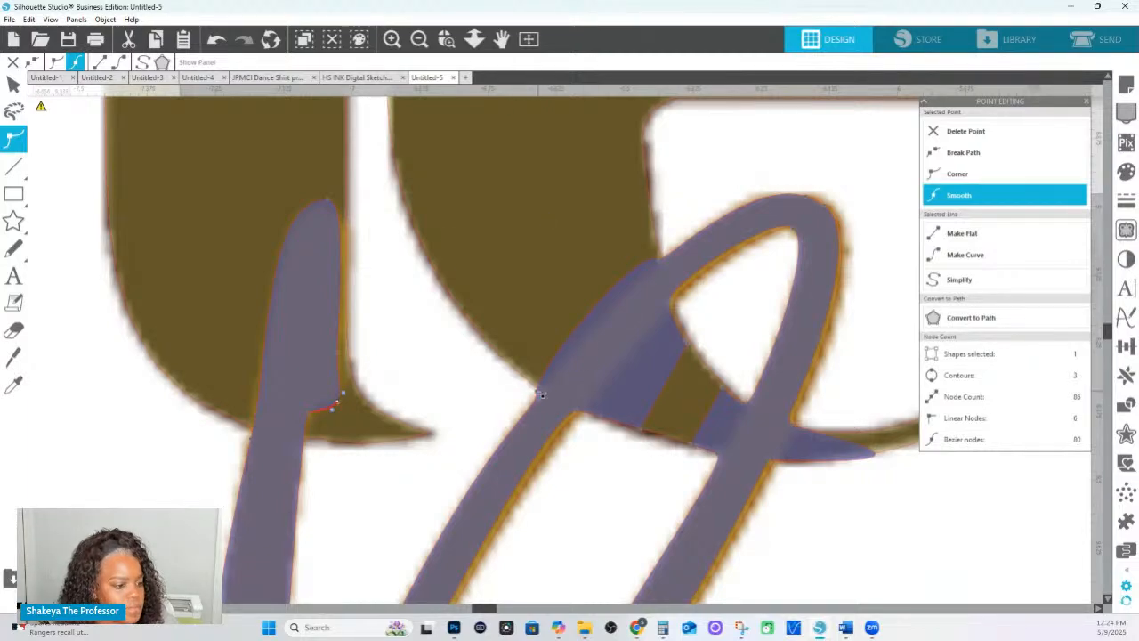
Delete the extra points on the outer edge of the neighbouring loop where it crosses the "melanated" letter.
{"action": "left_click", "coordinate": [945, 140]}
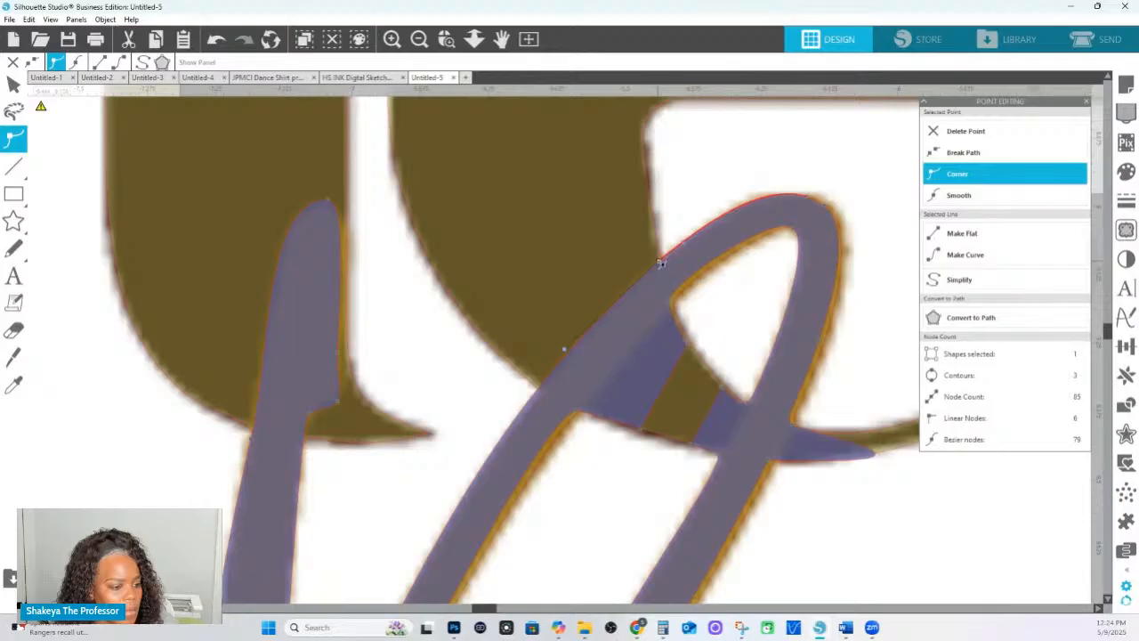
{"action": "left_click_drag", "start_coordinate": [492, 225], "coordinate": [674, 397]}
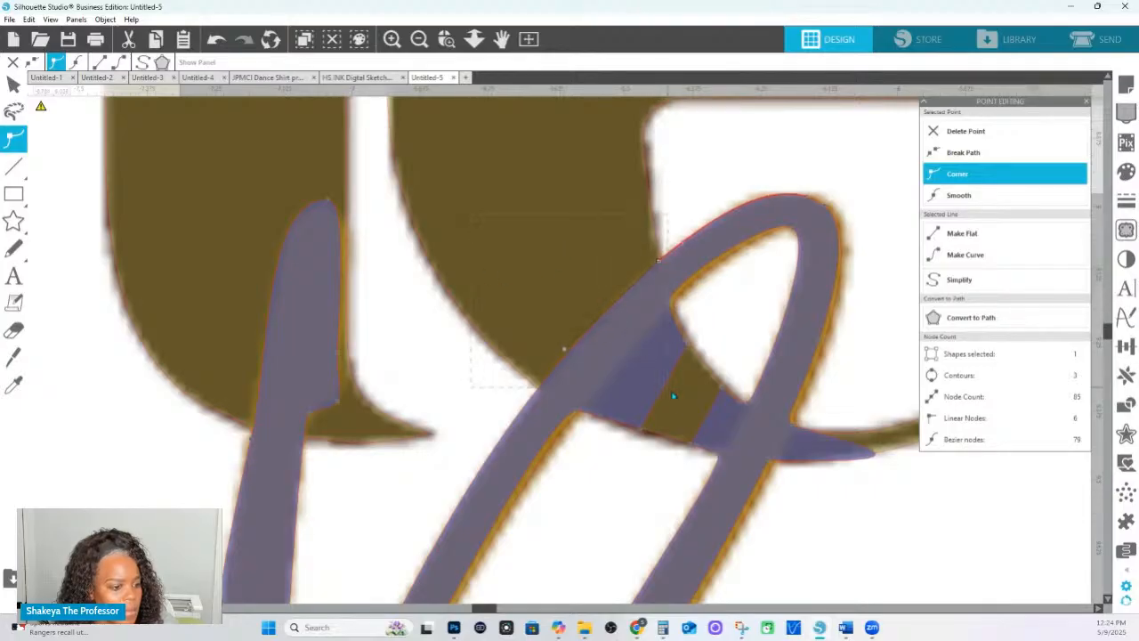
{"action": "left_click", "coordinate": [663, 266]}
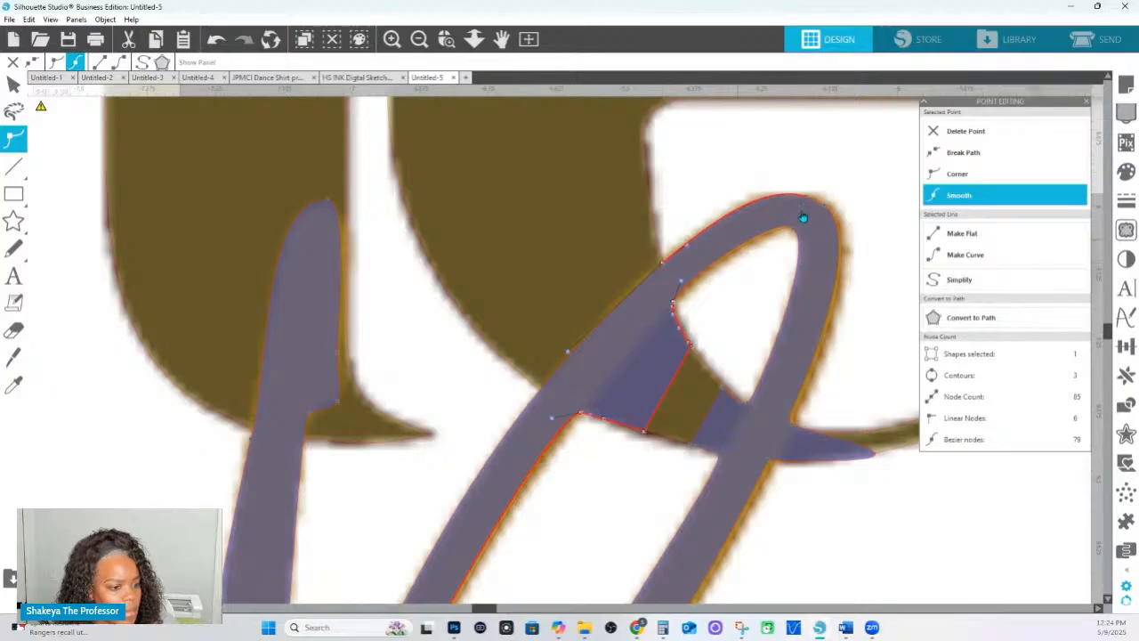
{"action": "left_click", "coordinate": [810, 202]}
{"action": "left_click", "coordinate": [935, 136]}
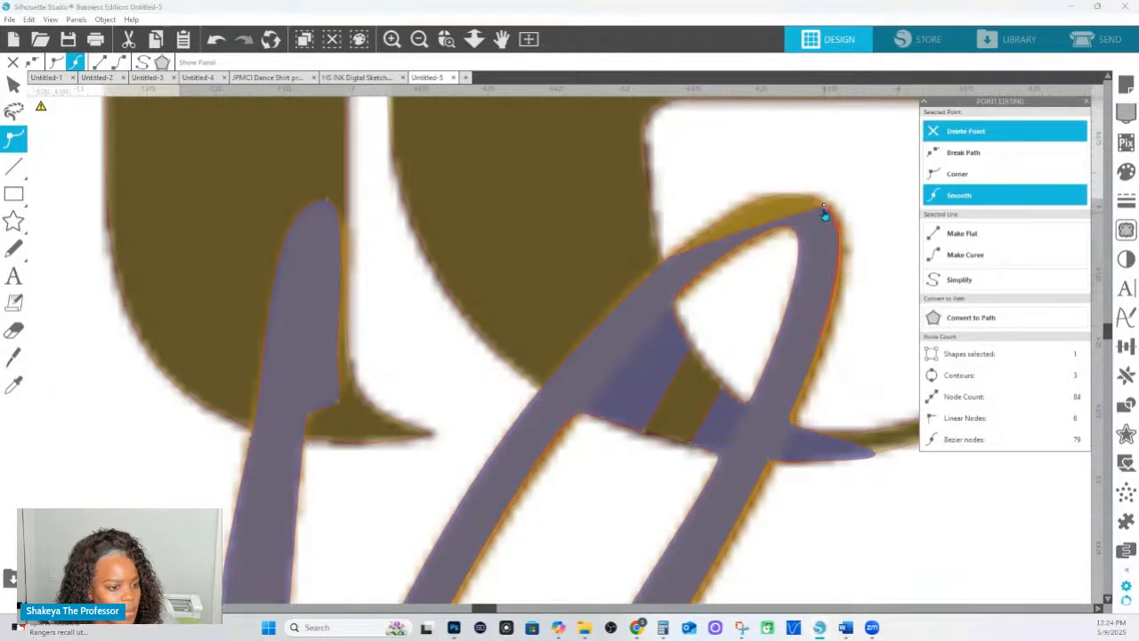
Make the loop's apex a curved corner point, and adjust its handles and position to follow the traced outline.
{"action": "left_click", "coordinate": [949, 255]}
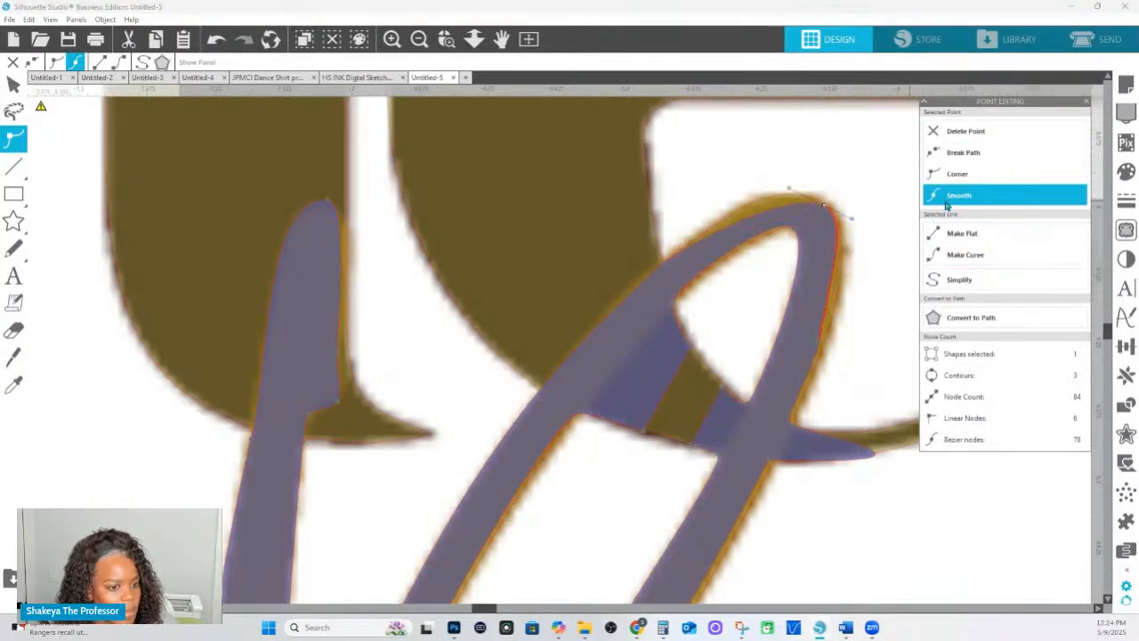
{"action": "left_click", "coordinate": [945, 175]}
{"action": "left_click_drag", "start_coordinate": [793, 194], "coordinate": [759, 176]}
{"action": "left_click_drag", "start_coordinate": [850, 224], "coordinate": [864, 224]}
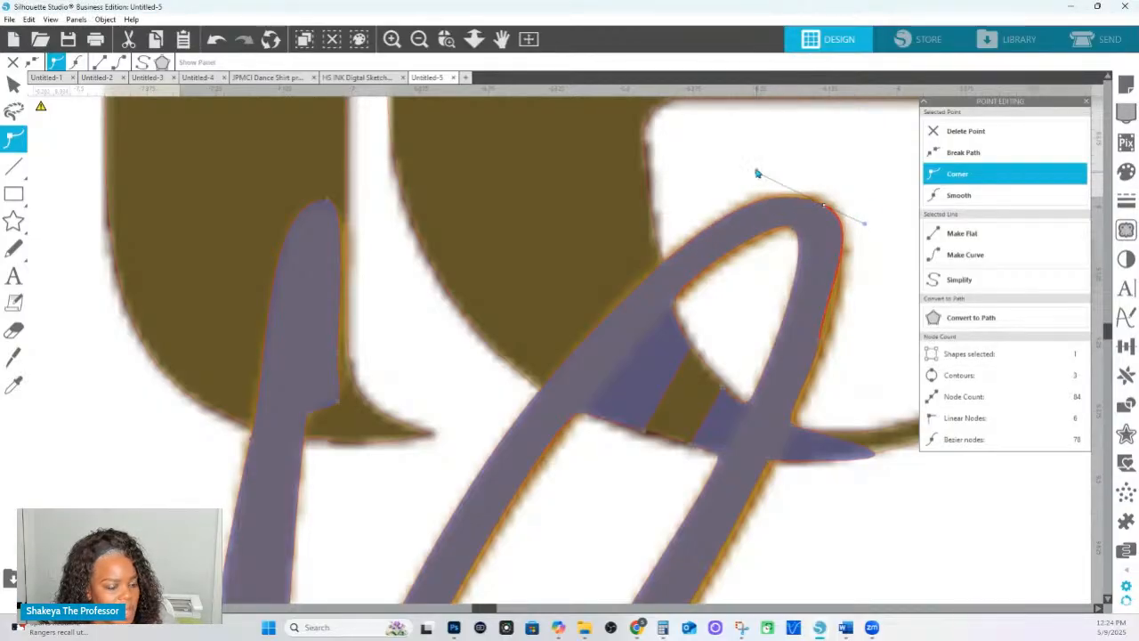
{"action": "mouse_move", "coordinate": [757, 173]}
{"action": "left_mouse_down"}
{"action": "mouse_move", "coordinate": [753, 161]}
{"action": "mouse_move", "coordinate": [769, 169]}
{"action": "left_mouse_up"}
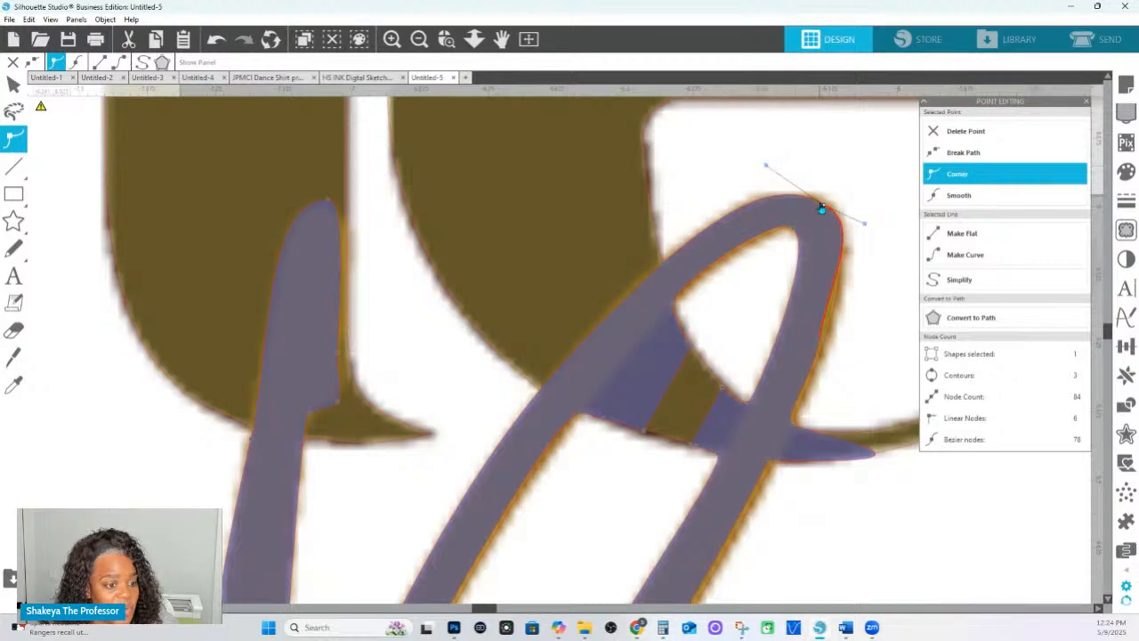
{"action": "left_click_drag", "start_coordinate": [827, 207], "coordinate": [832, 206]}
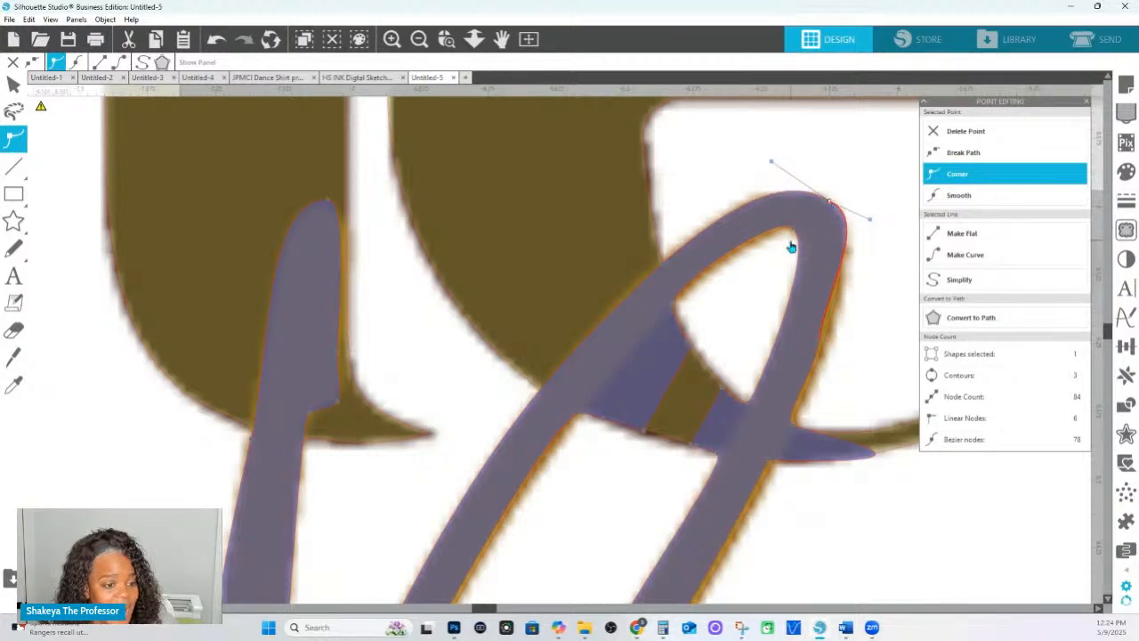
Select and delete the points of the "melanated" remnant lying between the two strokes of the loop.
{"action": "left_click", "coordinate": [798, 231]}
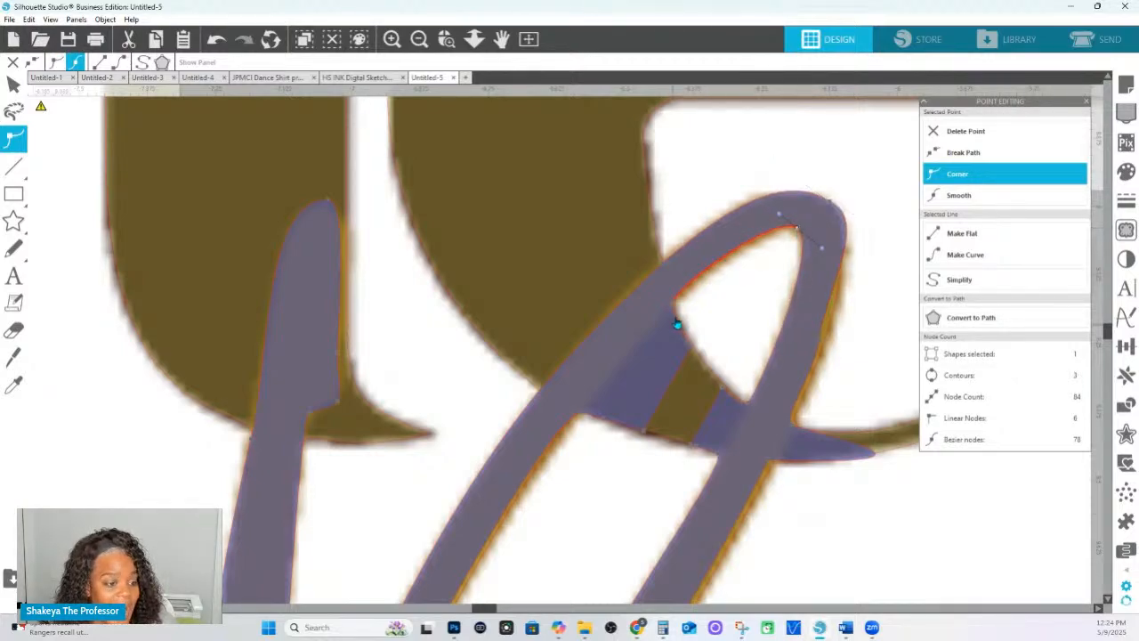
{"action": "left_click_drag", "start_coordinate": [595, 505], "coordinate": [701, 353]}
{"action": "right_click", "coordinate": [722, 331]}
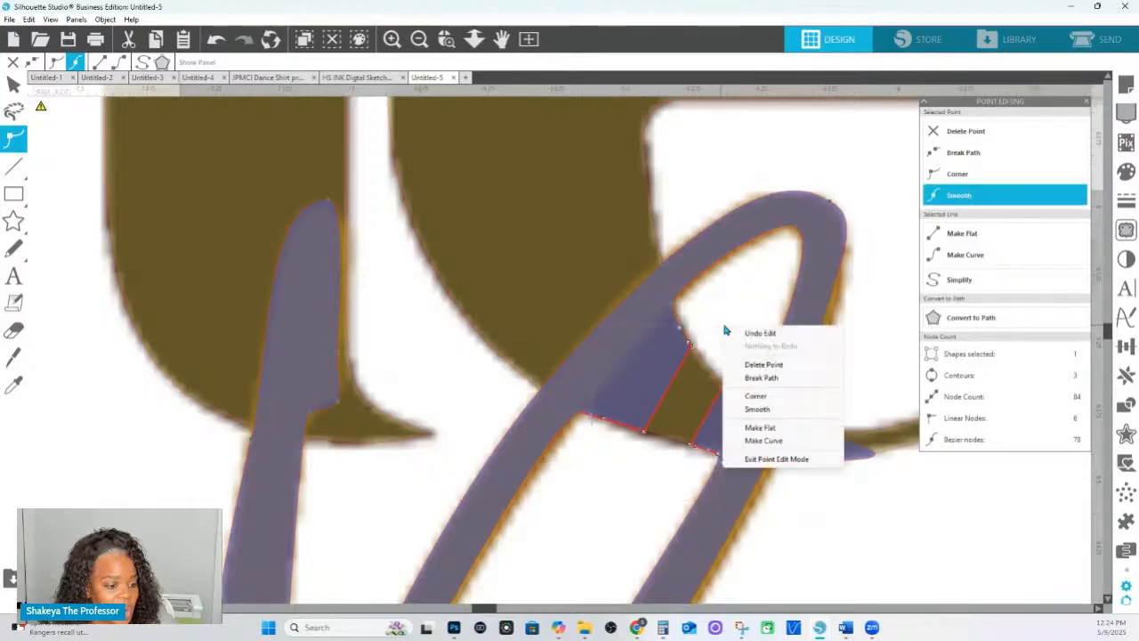
{"action": "left_click", "coordinate": [965, 150]}
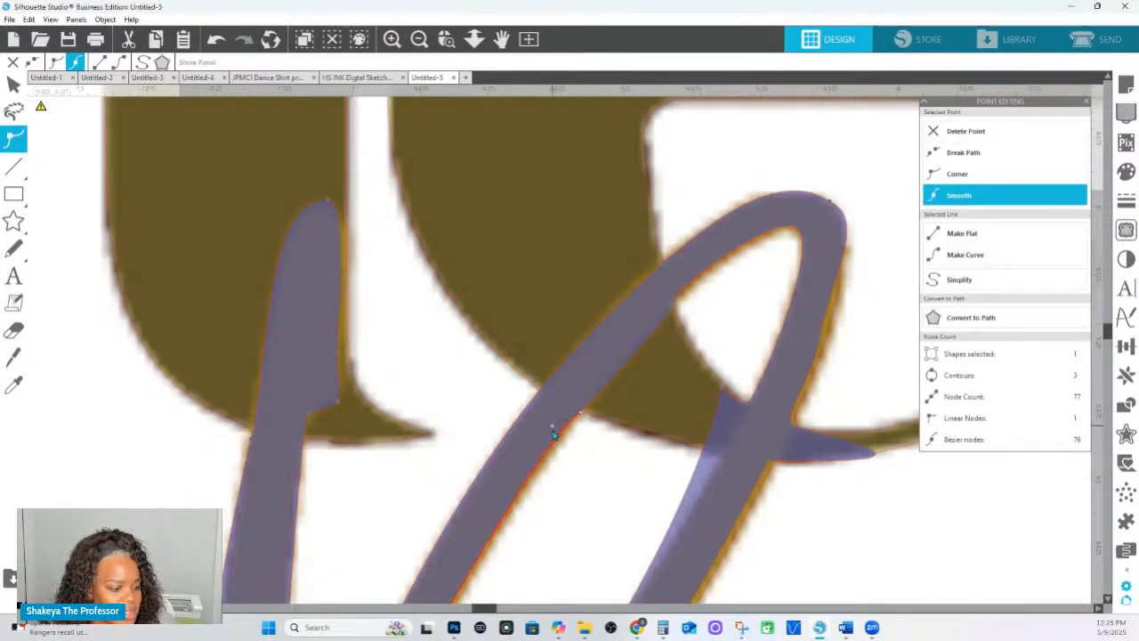
Adjust the inner edge of the loop's left stroke, and delete the leftover point where the remnant met it.
{"action": "left_click_drag", "start_coordinate": [553, 421], "coordinate": [556, 434]}
{"action": "left_click", "coordinate": [534, 406]}
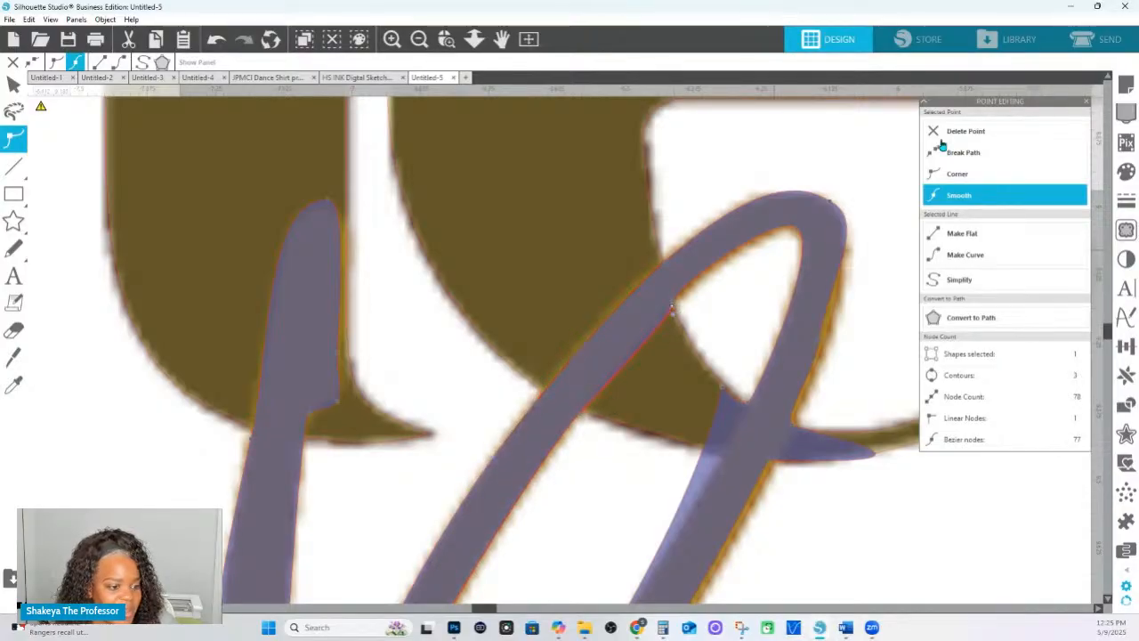
{"action": "key", "text": "Delete"}
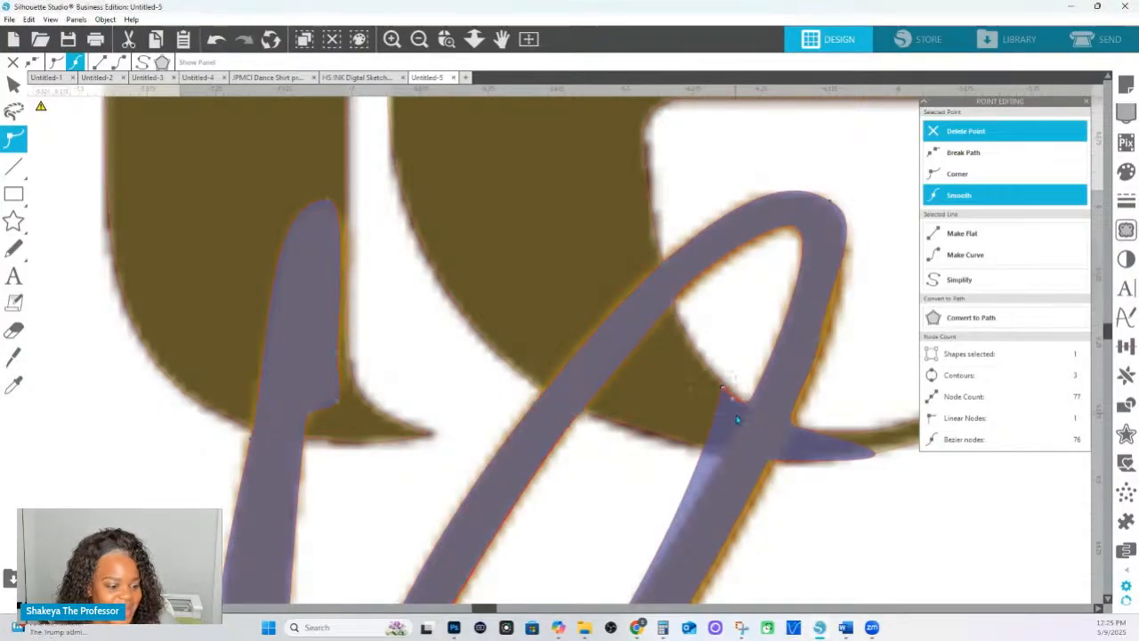
Delete the remaining remnant points on the inner edge of the loop's right stroke, and move the adjoining point onto the outline.
{"action": "left_click", "coordinate": [718, 389]}
{"action": "double_click", "coordinate": [968, 132]}
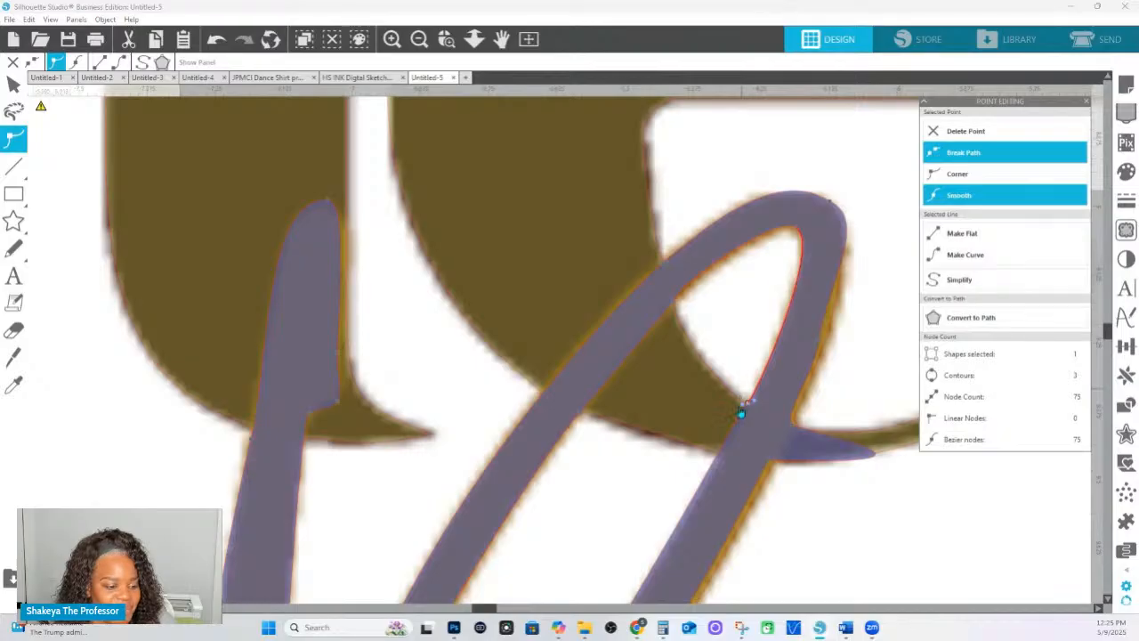
{"action": "left_click", "coordinate": [743, 415]}
{"action": "left_click_drag", "start_coordinate": [742, 408], "coordinate": [752, 410]}
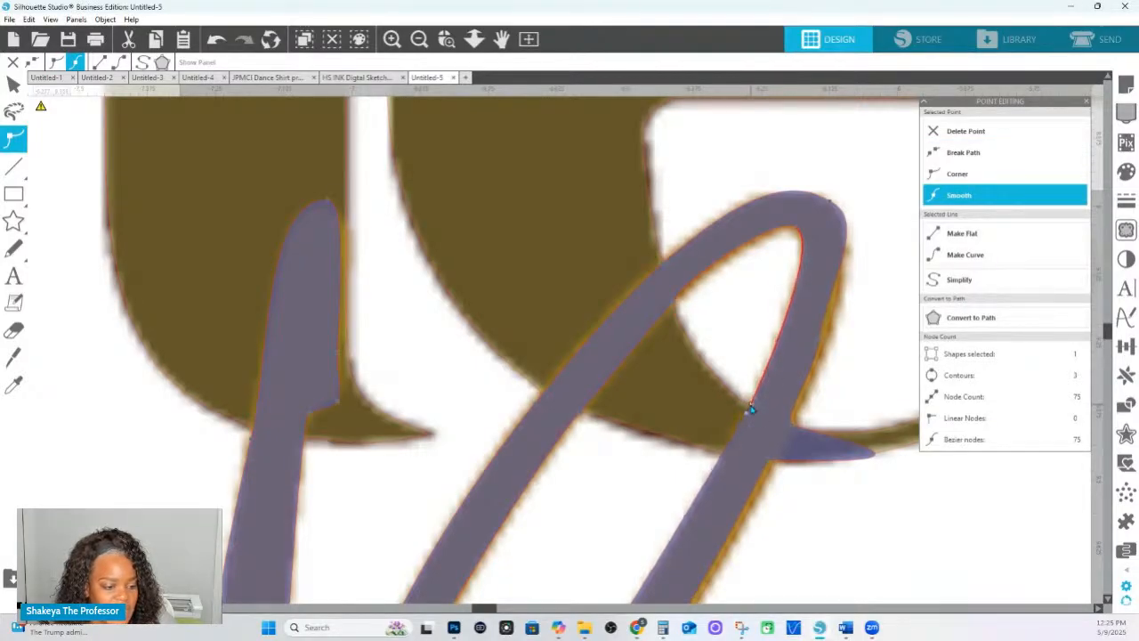
Make the inner edge of the loop's left stroke a curve, and adjust the point on its outer edge.
{"action": "left_click", "coordinate": [583, 421]}
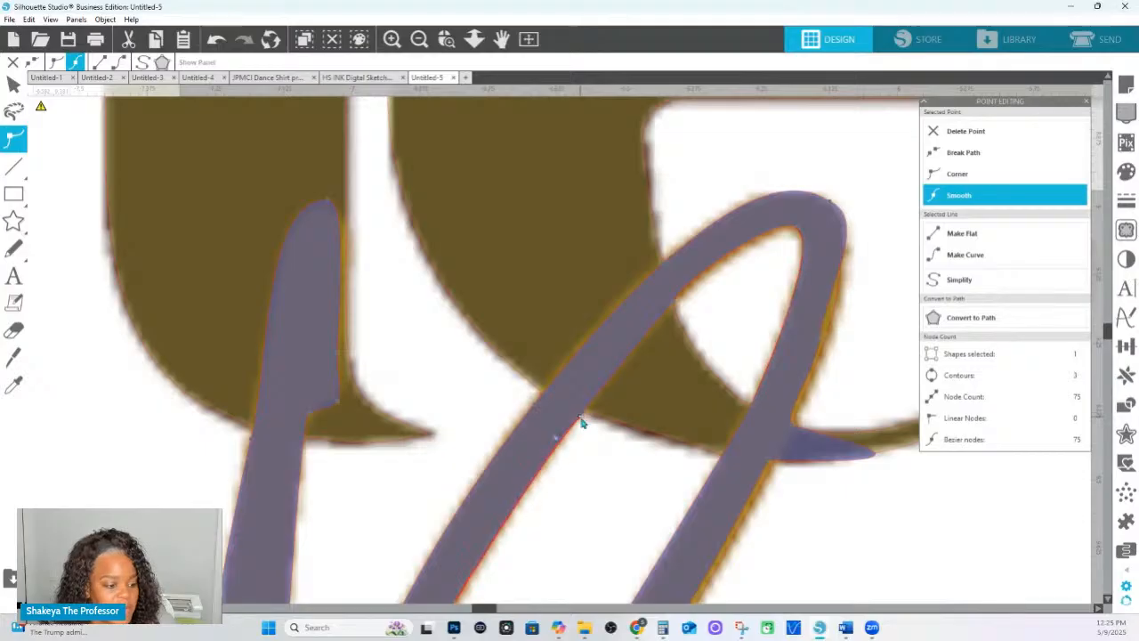
{"action": "left_click", "coordinate": [977, 258]}
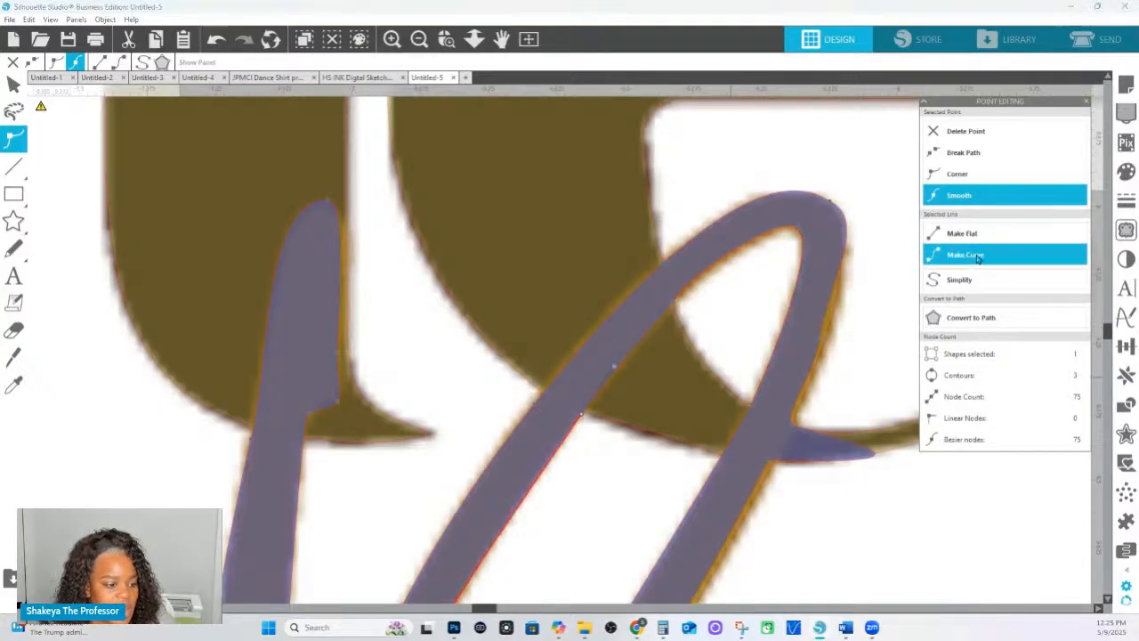
{"action": "right_click", "coordinate": [578, 416]}
{"action": "left_click", "coordinate": [534, 407]}
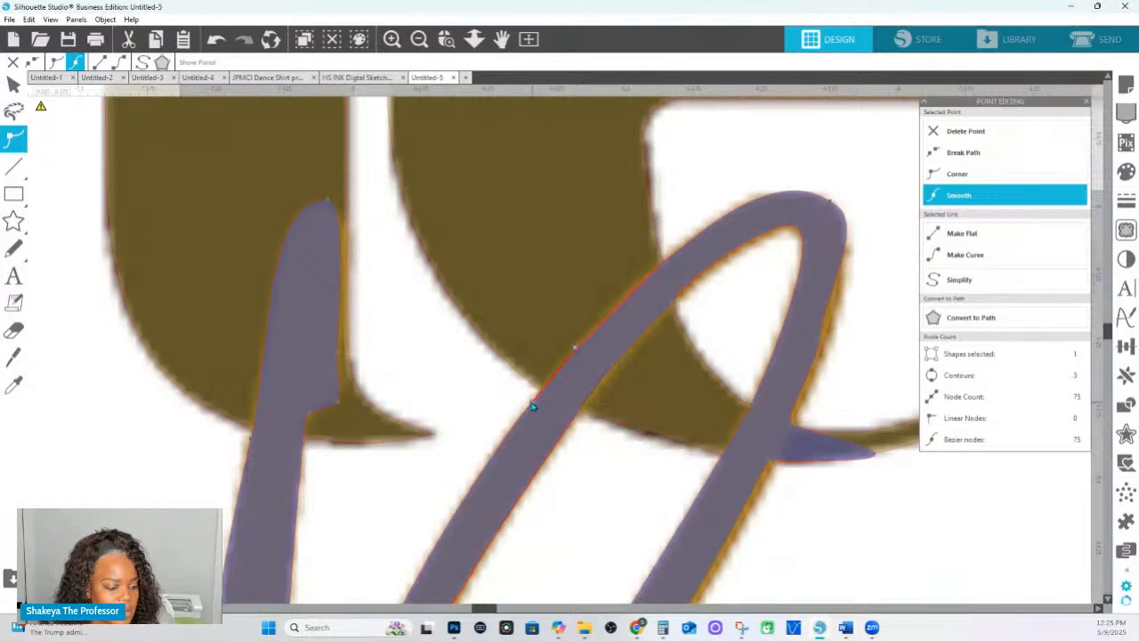
Refine the loop's apex by nudging the corner point and repositioning its lower handle to match the outer curve.
{"action": "left_click", "coordinate": [831, 203]}
{"action": "left_click_drag", "start_coordinate": [867, 220], "coordinate": [880, 250]}
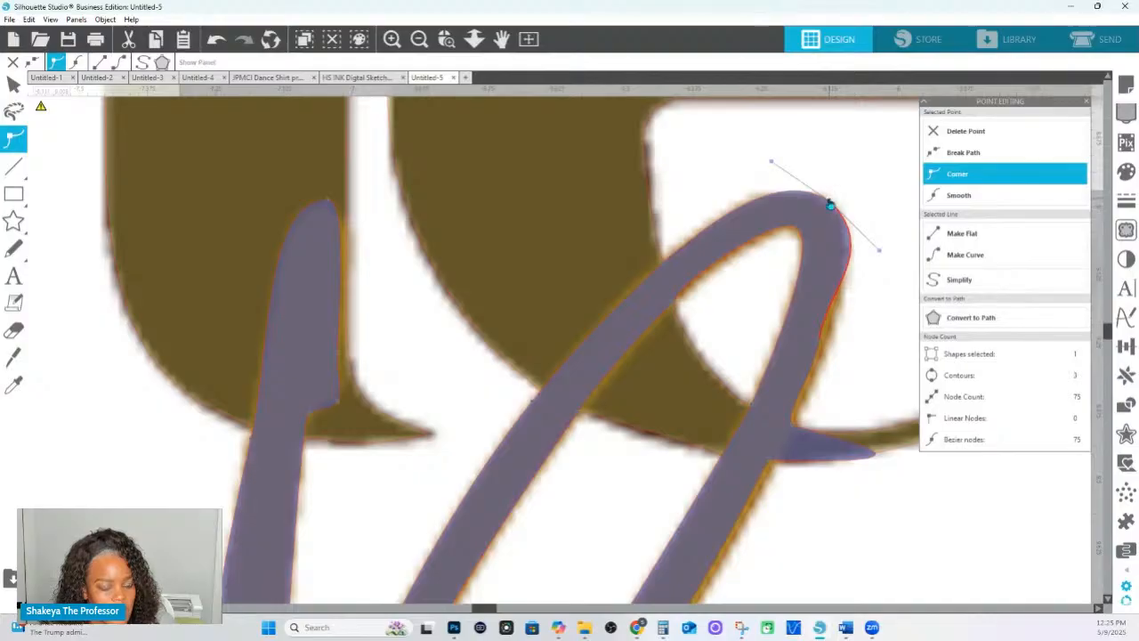
{"action": "left_click", "coordinate": [832, 204]}
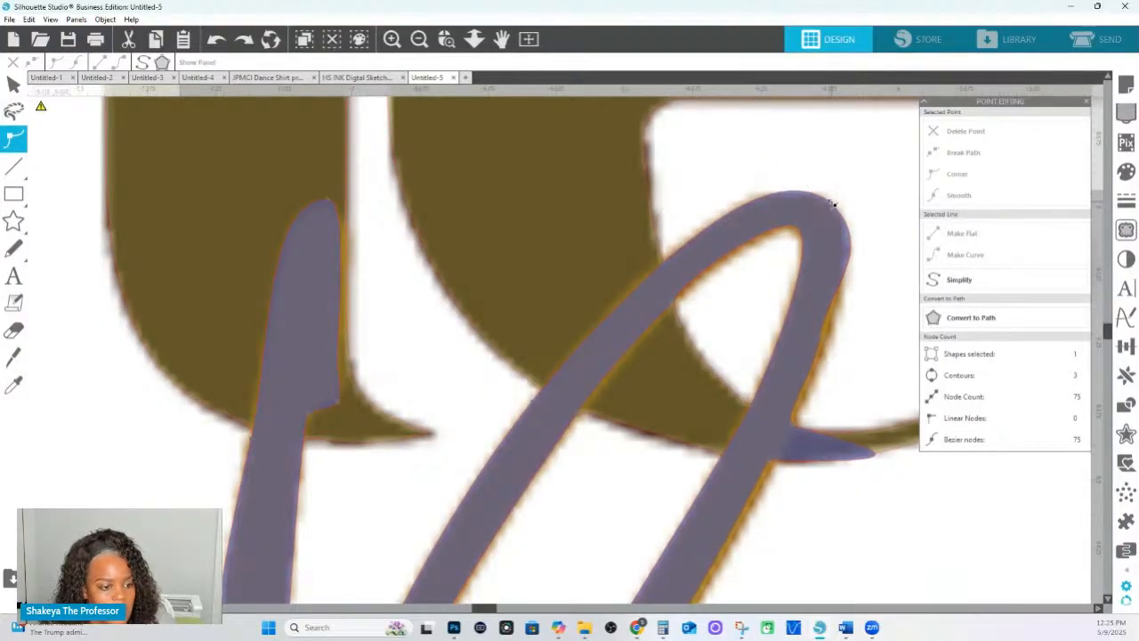
{"action": "left_click", "coordinate": [828, 206]}
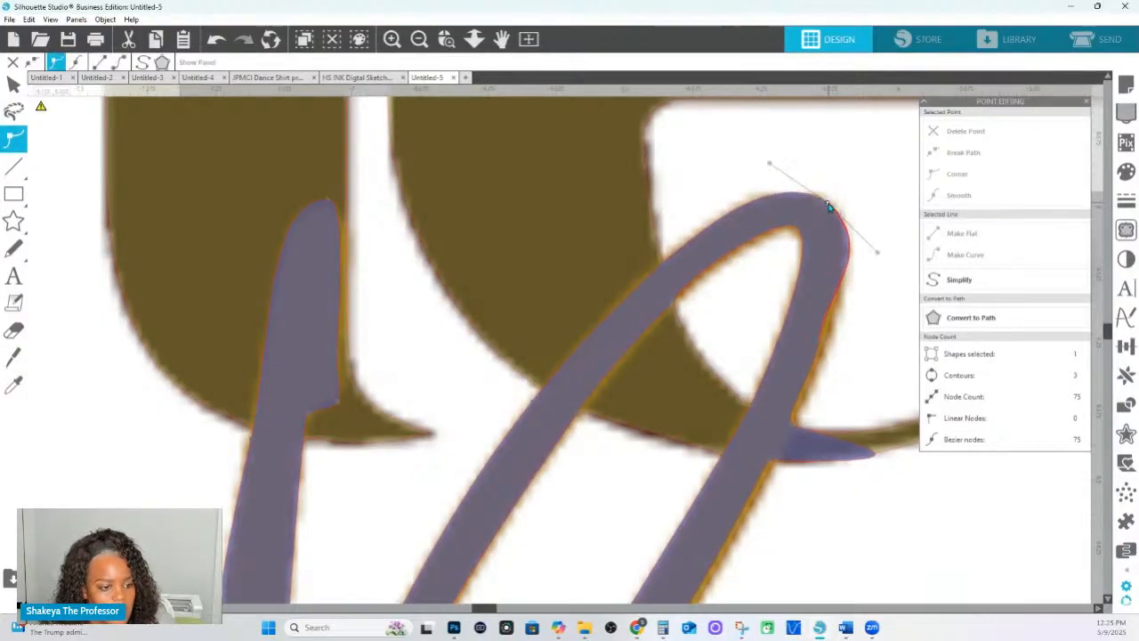
{"action": "left_click", "coordinate": [823, 345]}
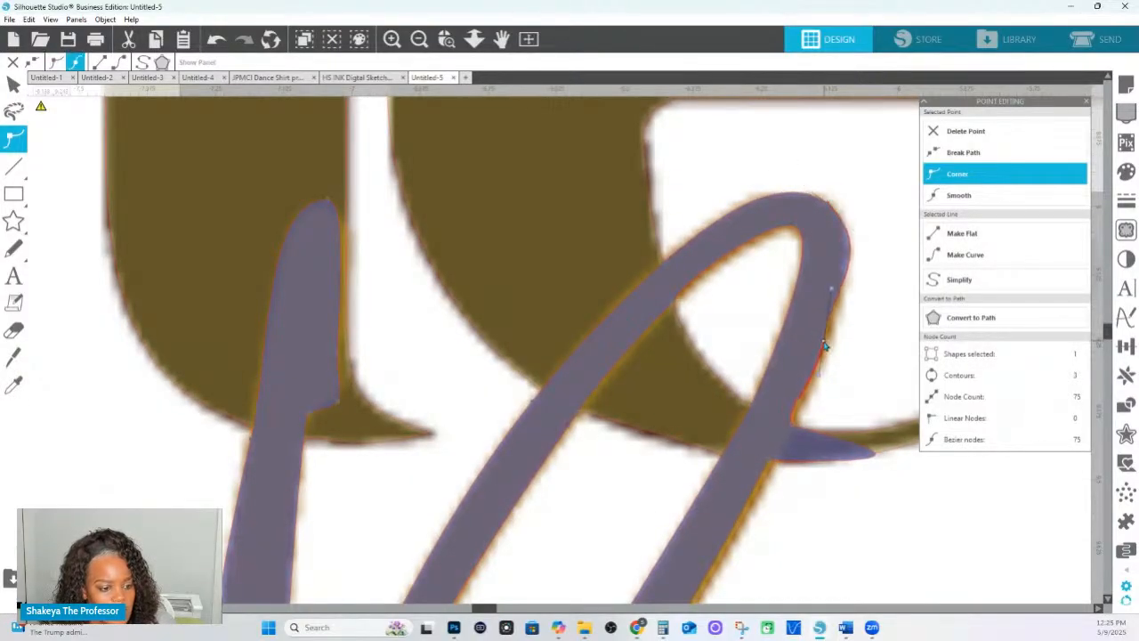
{"action": "left_click", "coordinate": [829, 205]}
{"action": "left_click_drag", "start_coordinate": [877, 252], "coordinate": [862, 226]}
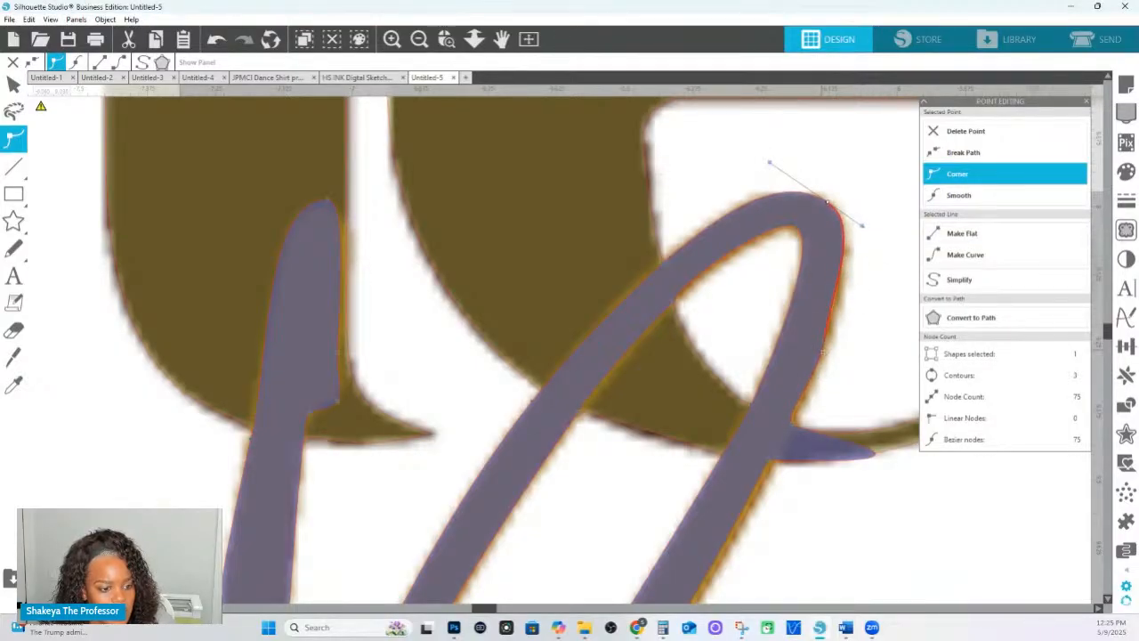
Adjust the upper handle of the point on the loop's right outer edge, and move that point slightly down the stroke.
{"action": "left_click", "coordinate": [824, 341]}
{"action": "mouse_move", "coordinate": [831, 289]}
{"action": "left_mouse_down"}
{"action": "mouse_move", "coordinate": [843, 293]}
{"action": "mouse_move", "coordinate": [840, 284]}
{"action": "left_mouse_up"}
{"action": "left_click_drag", "start_coordinate": [824, 342], "coordinate": [825, 354]}
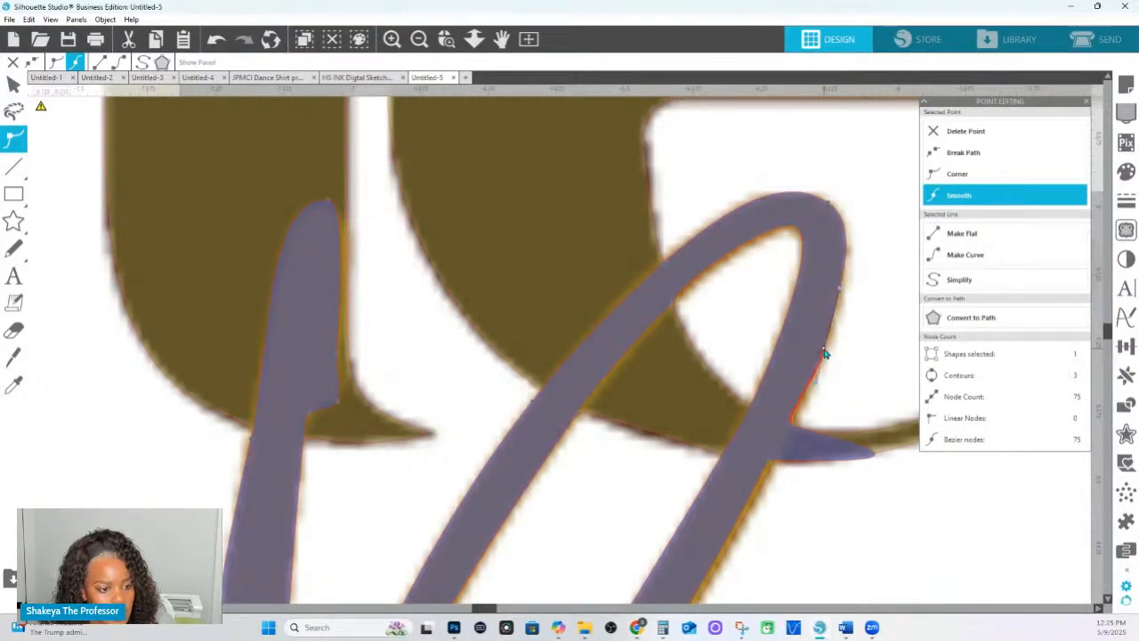
Delete the point forming the pointed "melanated" remnant on the outer edge of the loop's right stroke.
{"action": "left_click", "coordinate": [879, 499]}
{"action": "left_click", "coordinate": [873, 454]}
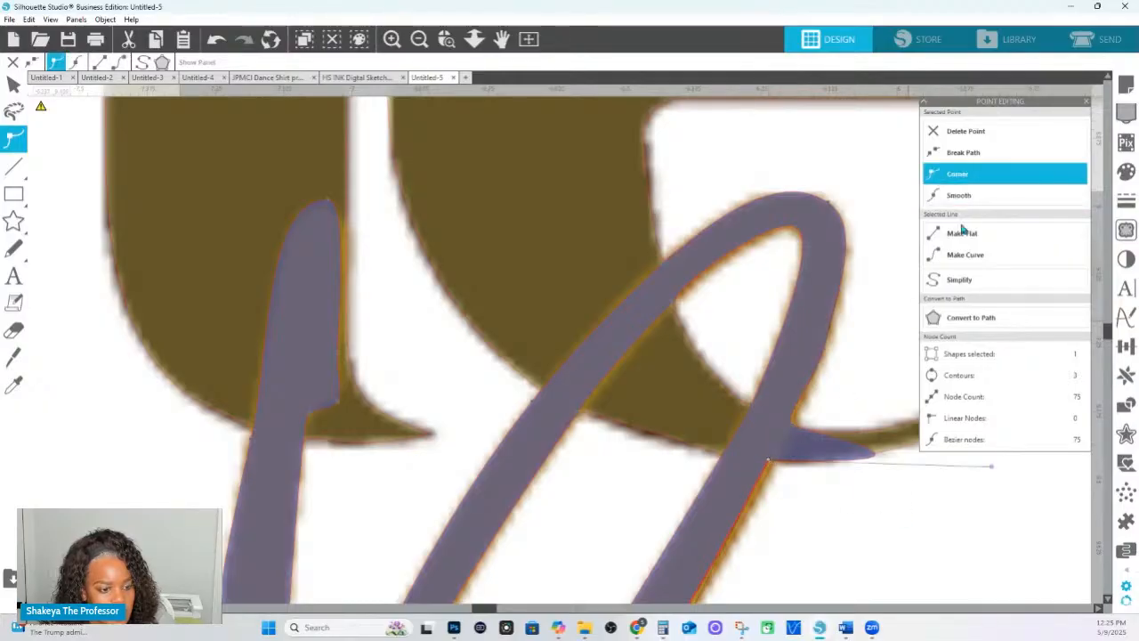
{"action": "left_click", "coordinate": [966, 131]}
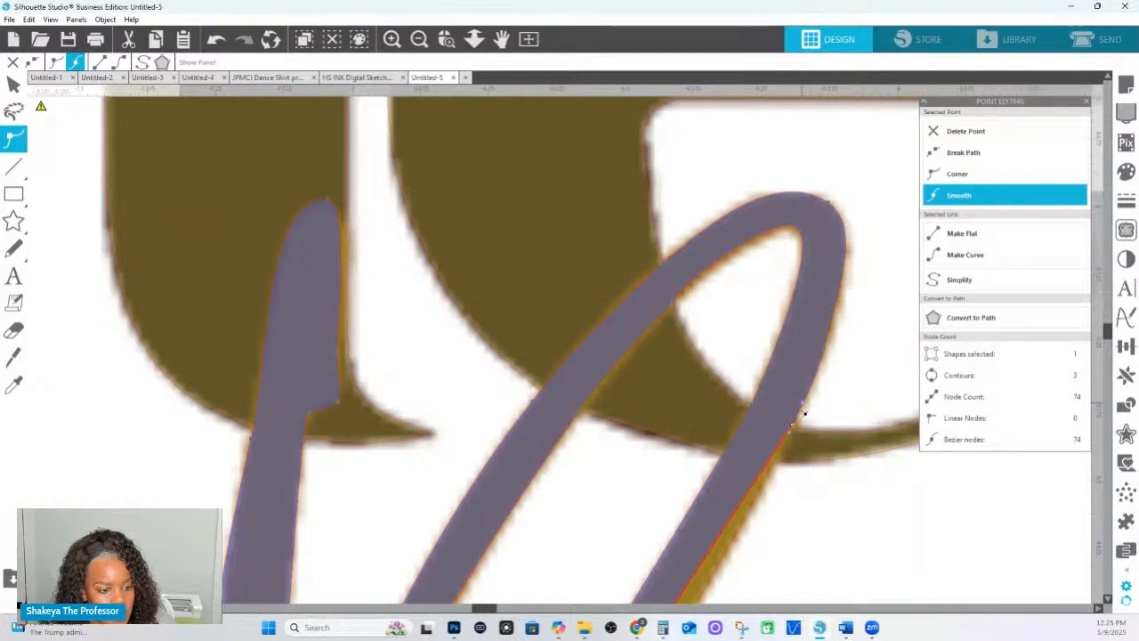
Refit the outer edge of the loop's right stroke by deleting the extra point, lengthening the remaining point's lower handle, and adding a point farther down.
{"action": "left_click", "coordinate": [966, 131]}
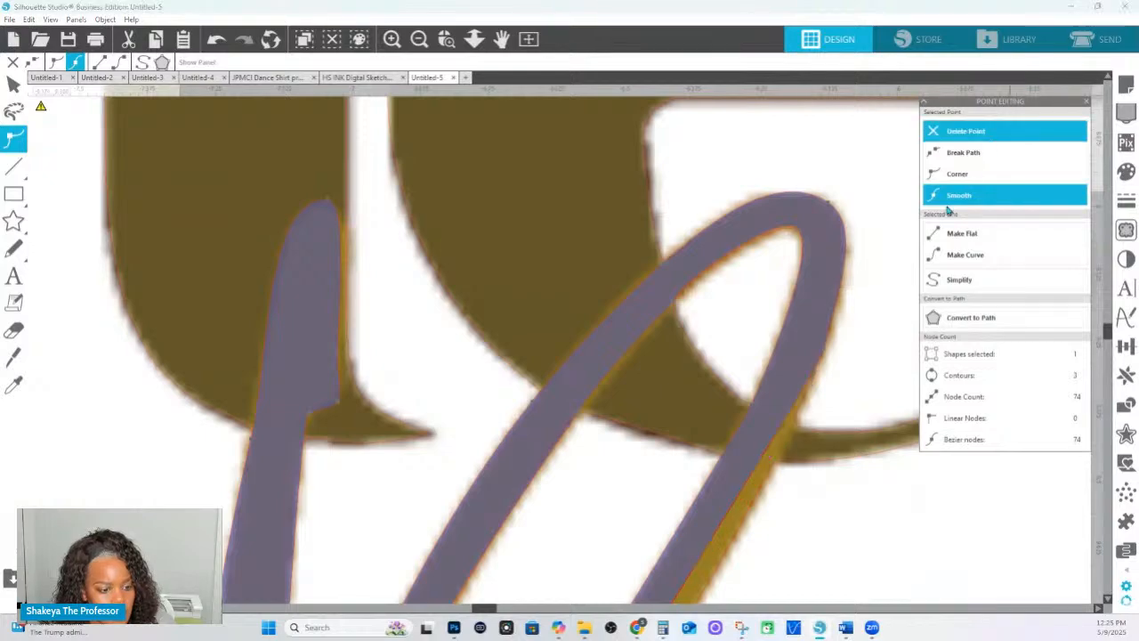
{"action": "left_click", "coordinate": [826, 354]}
{"action": "scroll", "coordinate": [826, 353], "scroll_direction": "down", "scroll_amount": 3}
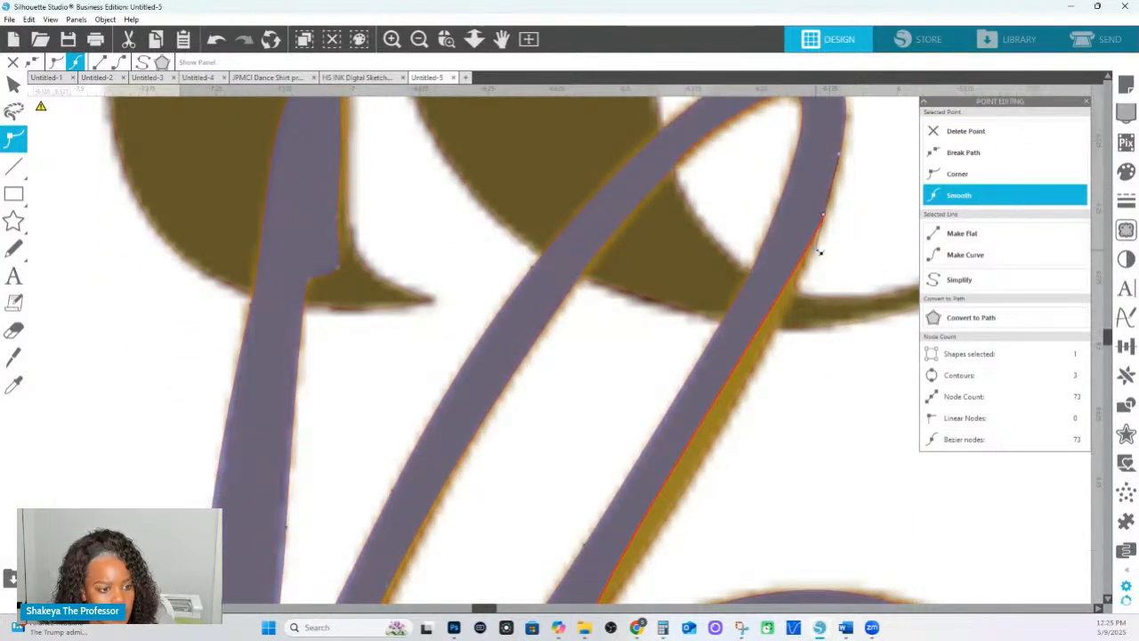
{"action": "mouse_move", "coordinate": [814, 265]}
{"action": "left_mouse_down"}
{"action": "mouse_move", "coordinate": [794, 371]}
{"action": "mouse_move", "coordinate": [777, 380]}
{"action": "left_mouse_up"}
{"action": "scroll", "coordinate": [774, 393], "scroll_direction": "down", "scroll_amount": 2}
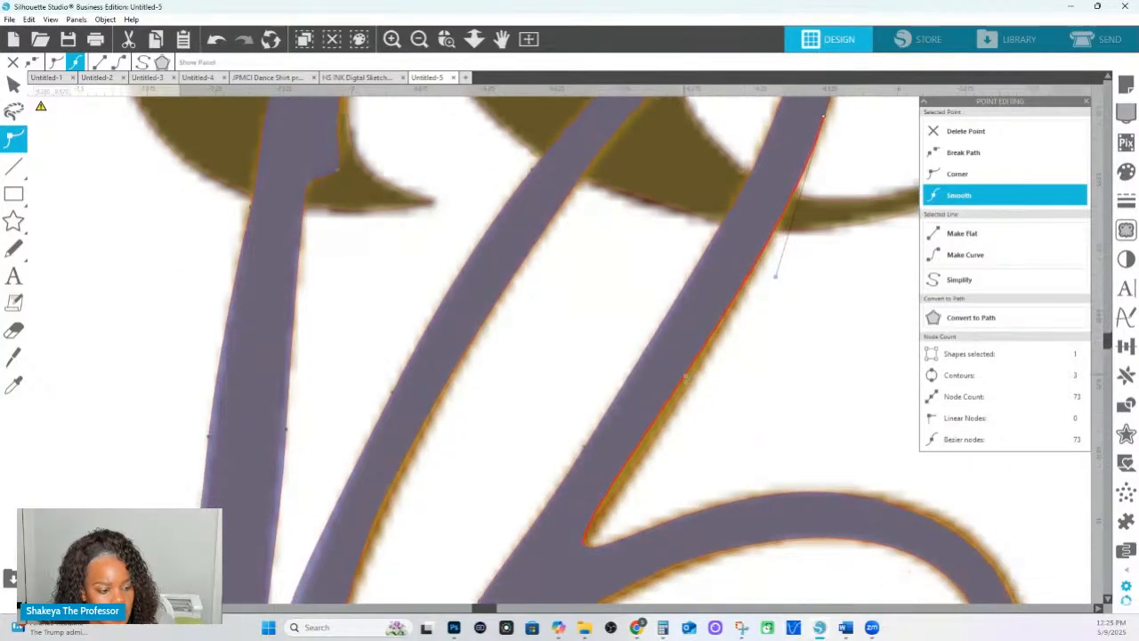
{"action": "left_click", "coordinate": [688, 383]}
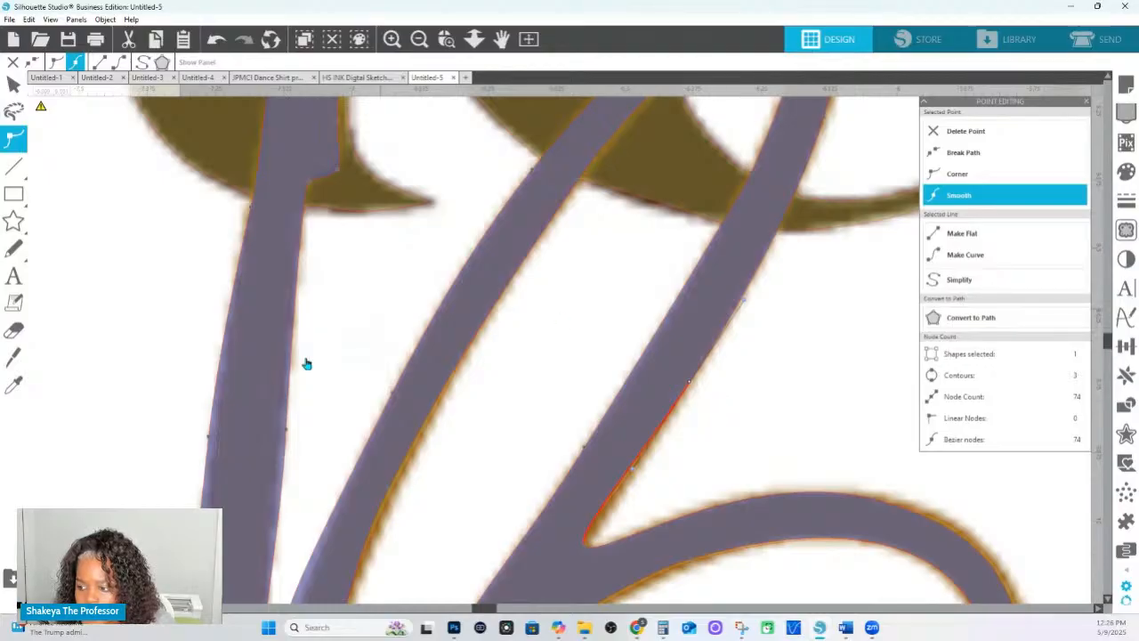
Sharpen the notch where the loop's right stroke meets the arch into a corner point, with its handle following the arch's upper edge.
{"action": "left_click", "coordinate": [587, 545]}
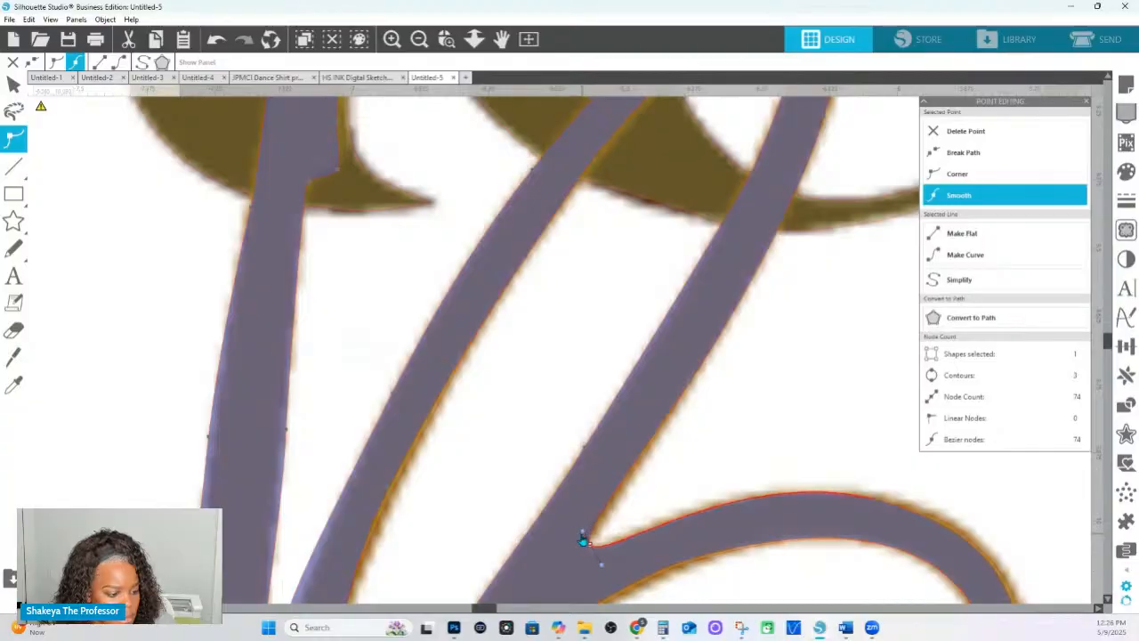
{"action": "left_click_drag", "start_coordinate": [585, 537], "coordinate": [593, 543]}
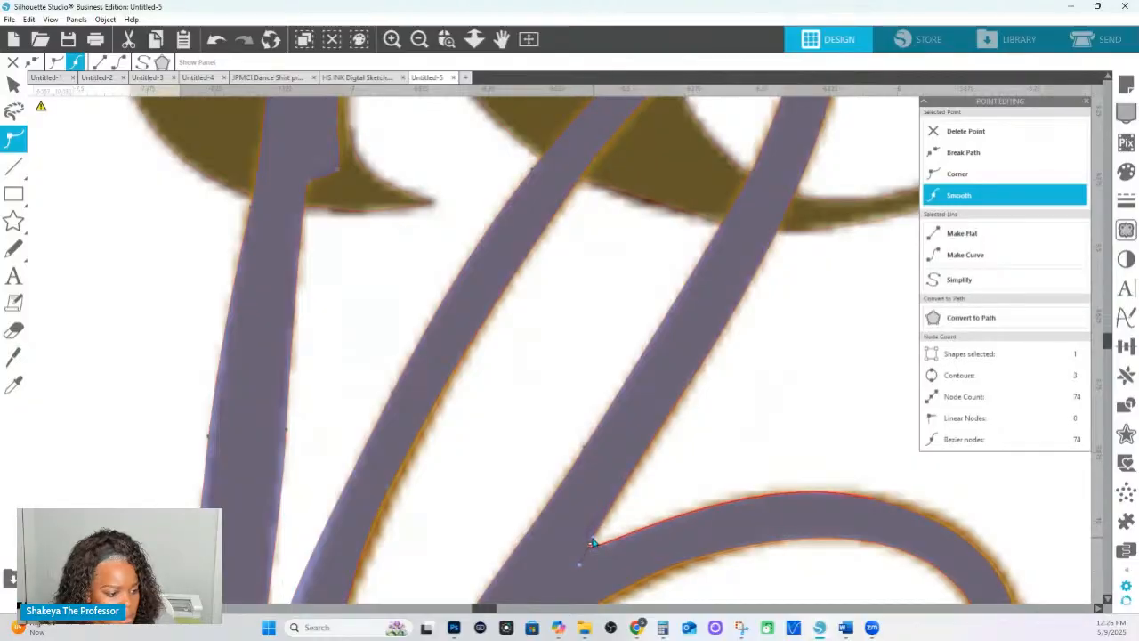
{"action": "left_click", "coordinate": [957, 175]}
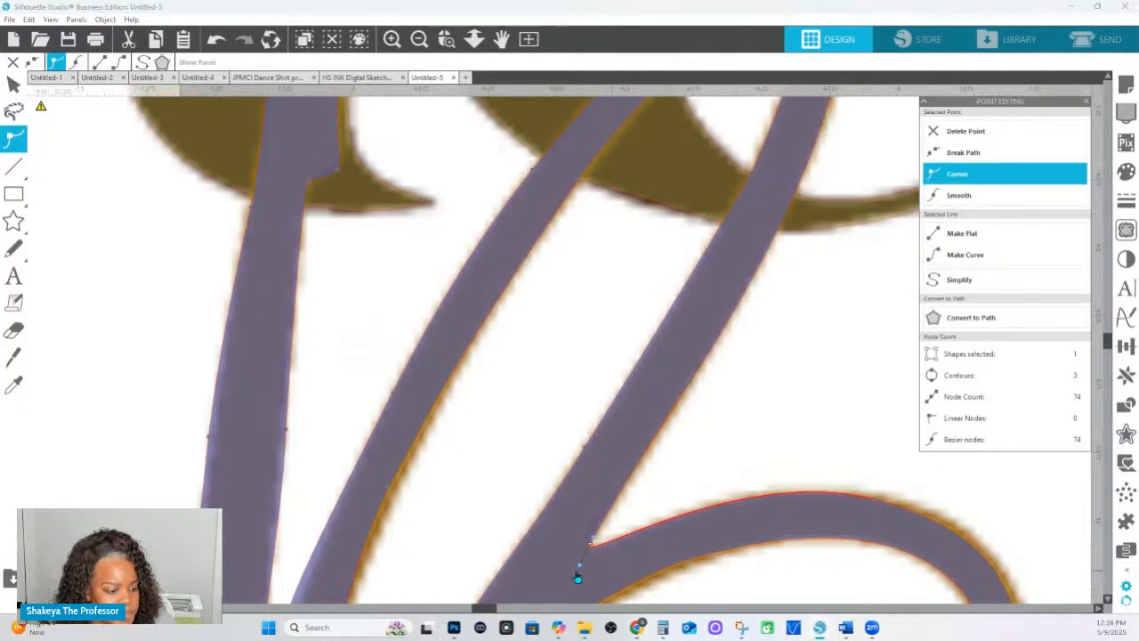
{"action": "left_click_drag", "start_coordinate": [582, 566], "coordinate": [629, 535]}
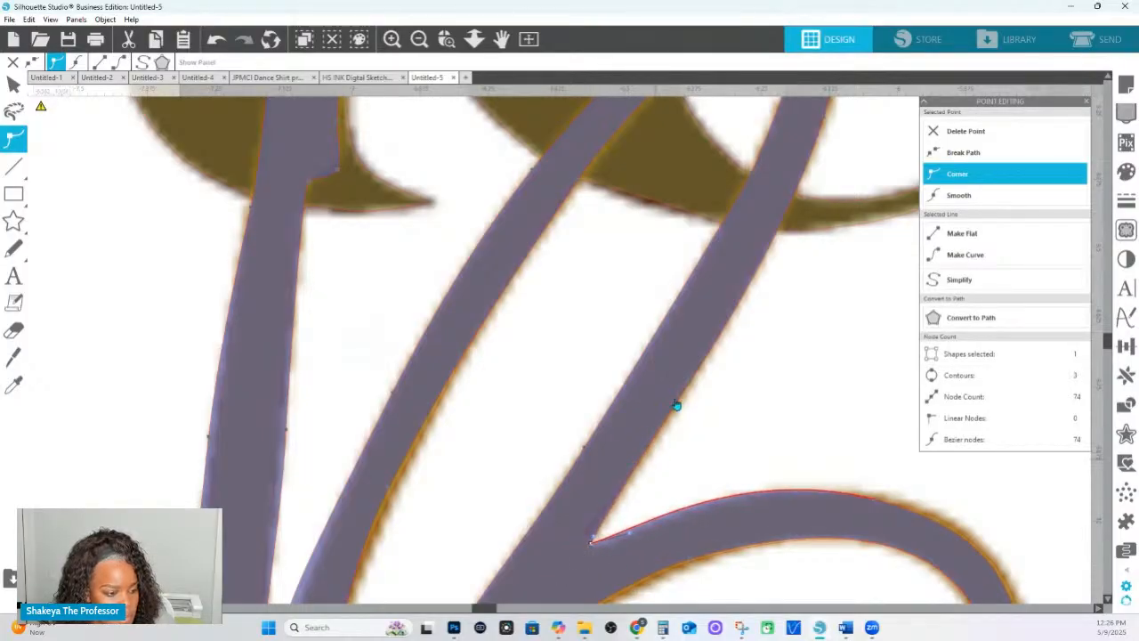
{"action": "left_click", "coordinate": [689, 381]}
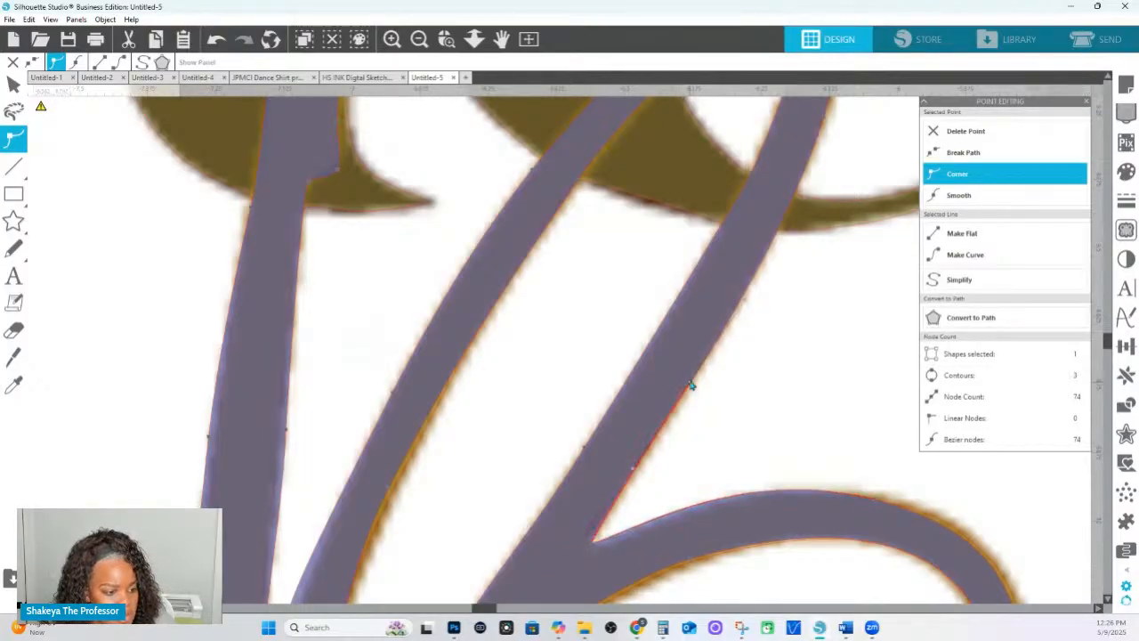
{"action": "left_click", "coordinate": [584, 450]}
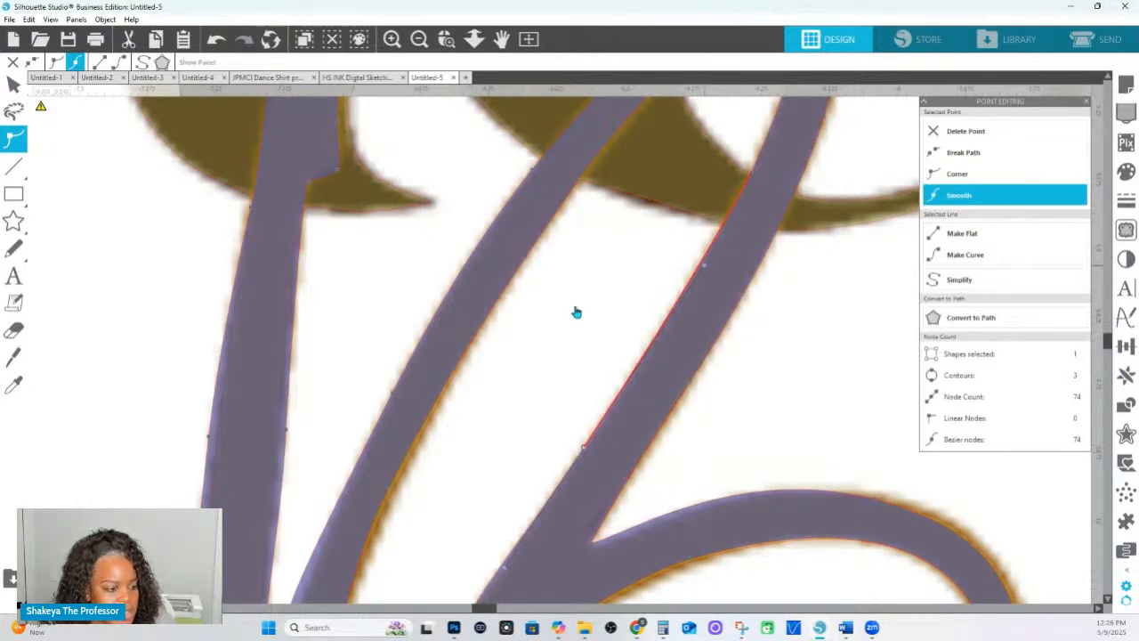
Reposition the points on both edges of the loop's left stroke and shorten the outer point's lower handle to match the logo.
{"action": "left_click_drag", "start_coordinate": [482, 159], "coordinate": [461, 242]}
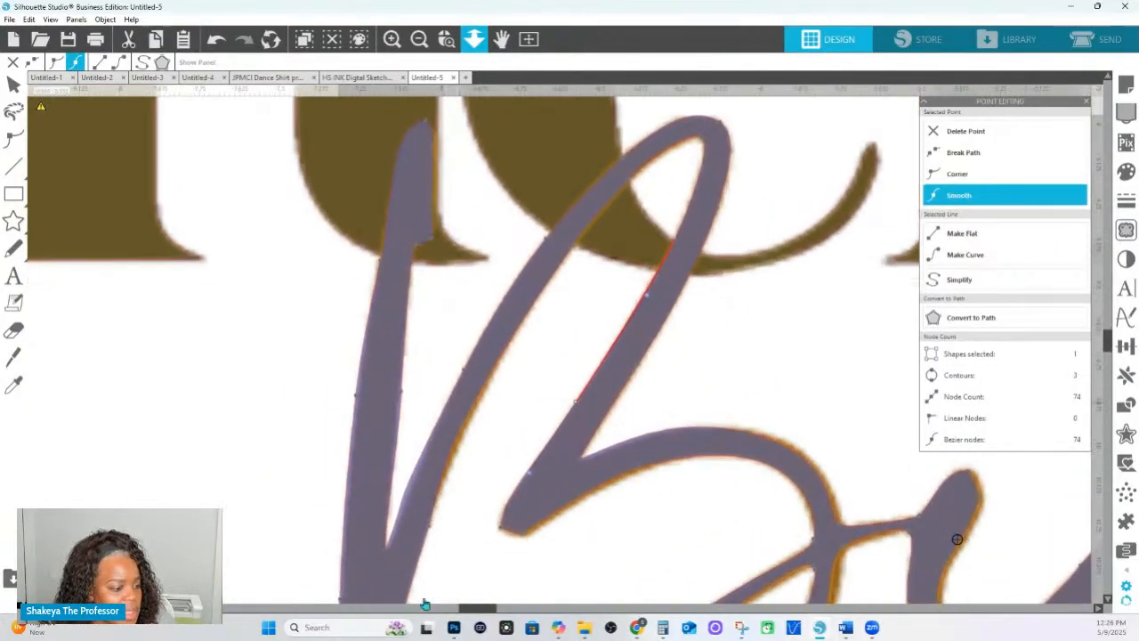
{"action": "left_click", "coordinate": [385, 557]}
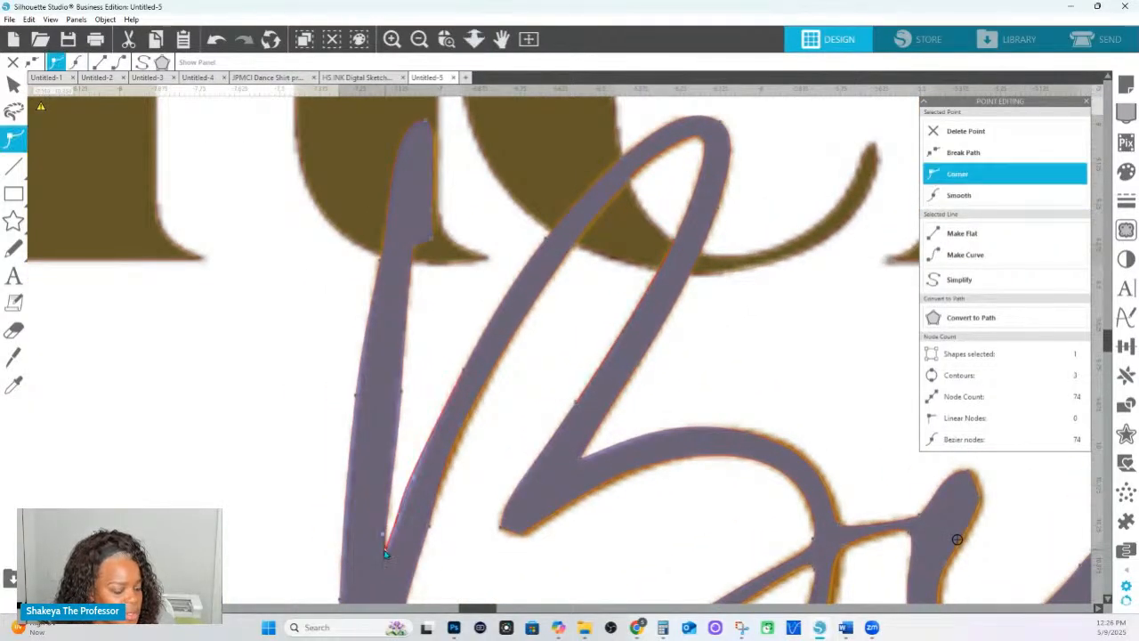
{"action": "left_click", "coordinate": [472, 360]}
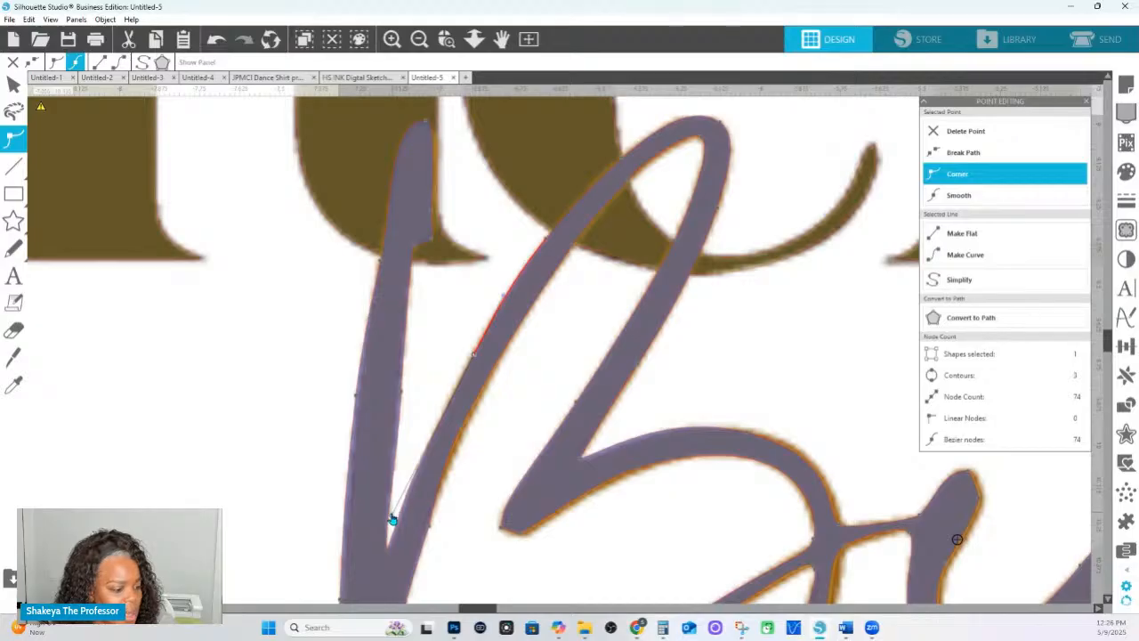
{"action": "left_click", "coordinate": [392, 519]}
{"action": "left_click_drag", "start_coordinate": [394, 517], "coordinate": [410, 497]}
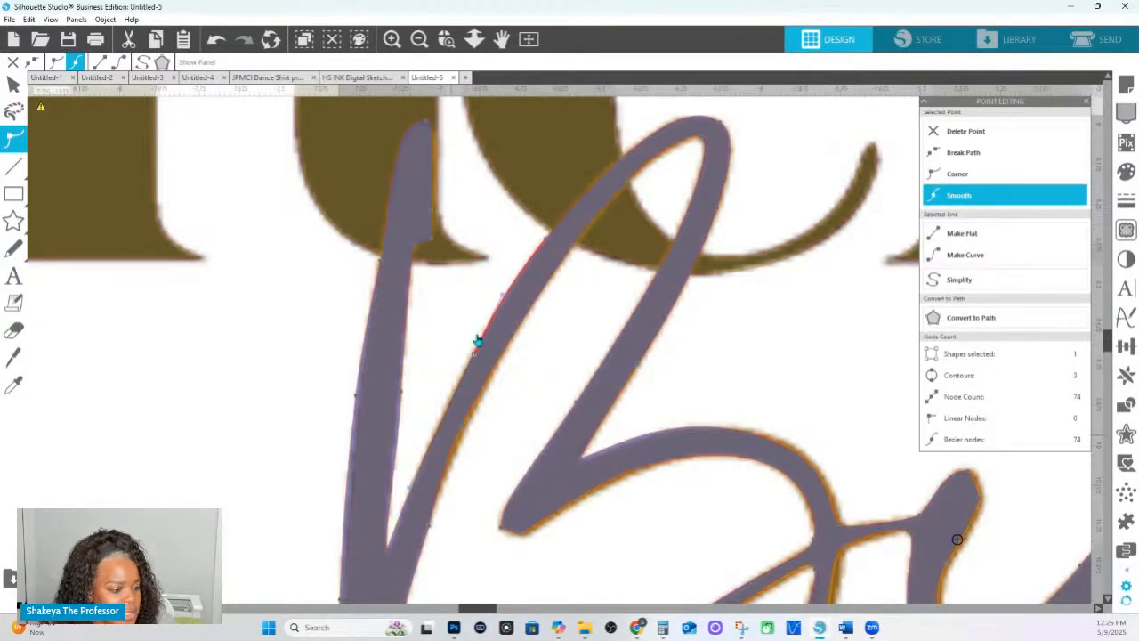
{"action": "left_click_drag", "start_coordinate": [475, 357], "coordinate": [471, 353]}
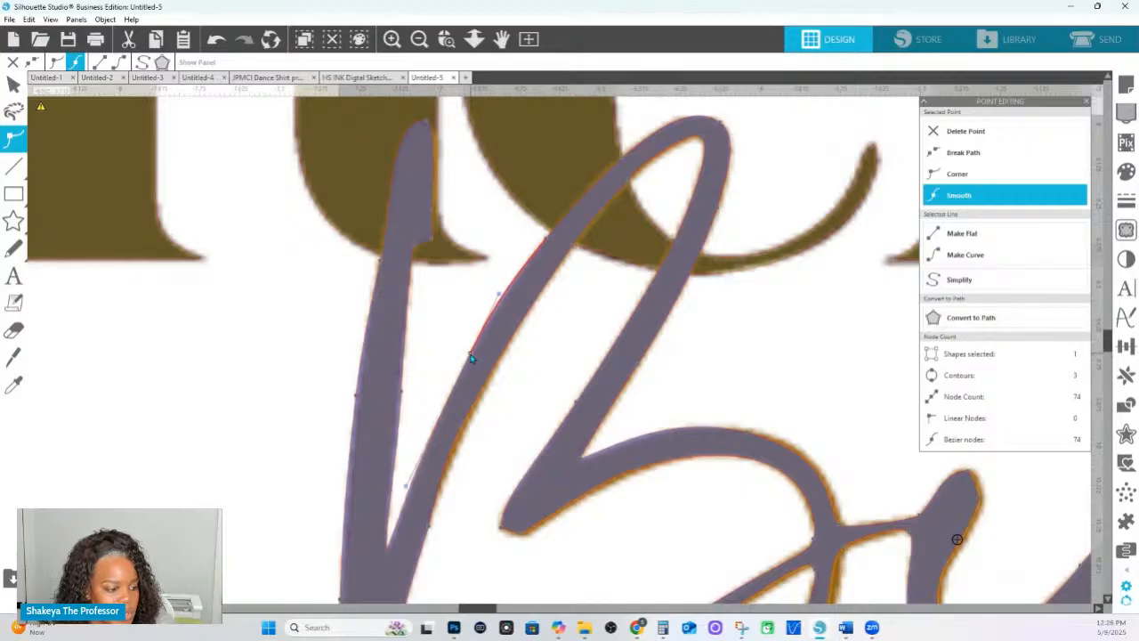
{"action": "left_click", "coordinate": [461, 433]}
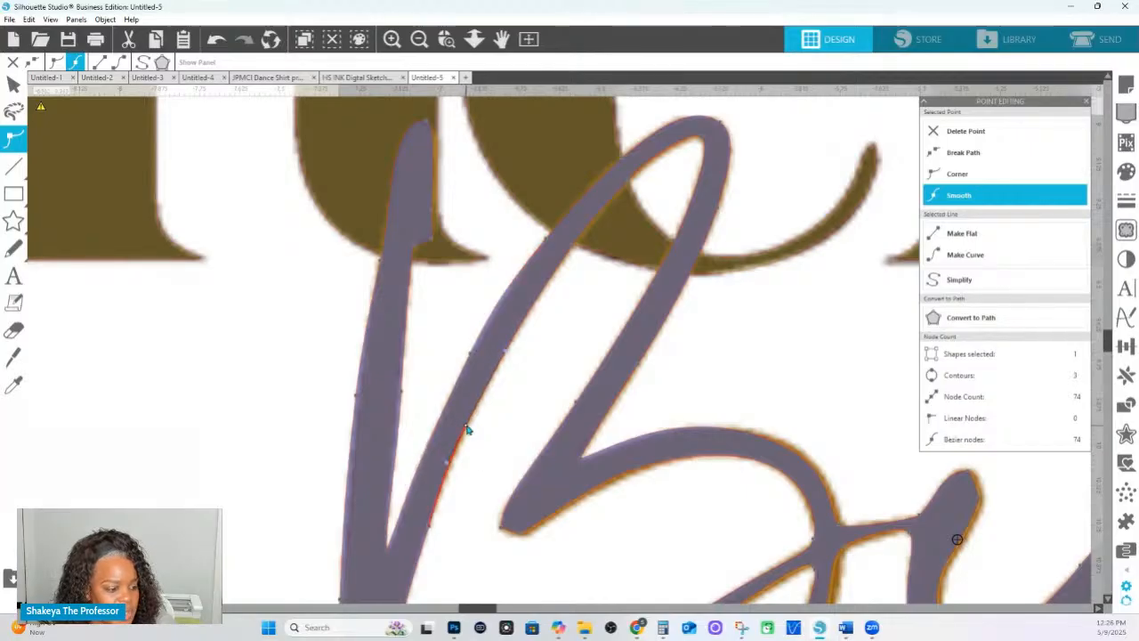
Round the tip at the lower end of the loop's right stroke by adjusting its two end points and their handles.
{"action": "scroll", "coordinate": [407, 466], "scroll_direction": "down", "scroll_amount": 2}
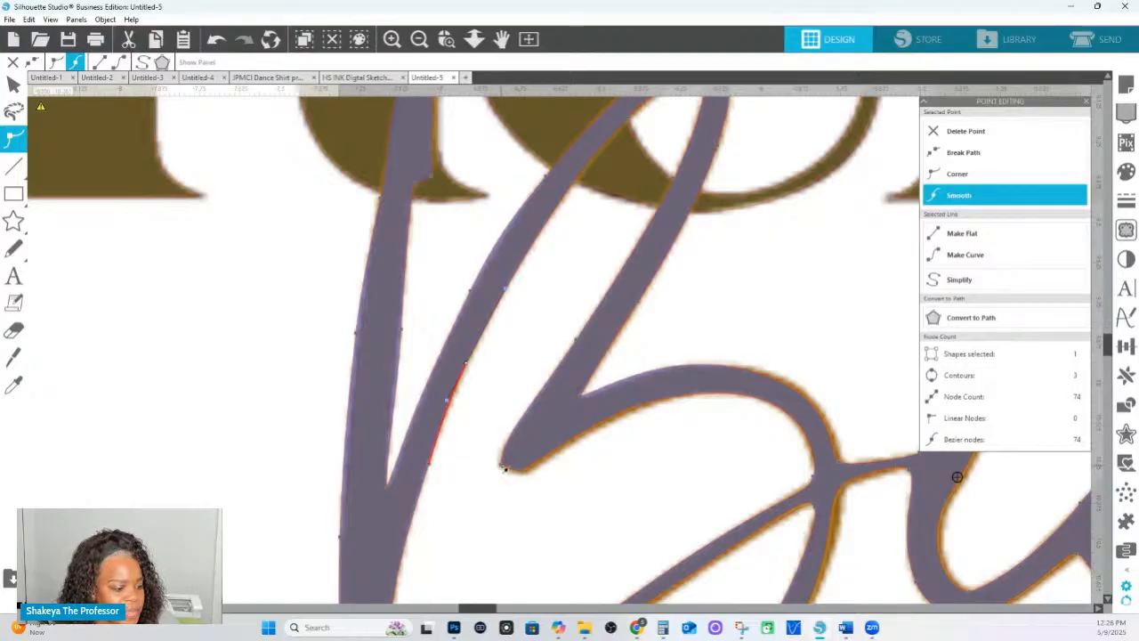
{"action": "left_click", "coordinate": [501, 466]}
{"action": "mouse_move", "coordinate": [501, 465]}
{"action": "left_mouse_down"}
{"action": "mouse_move", "coordinate": [507, 436]}
{"action": "mouse_move", "coordinate": [494, 443]}
{"action": "left_mouse_up"}
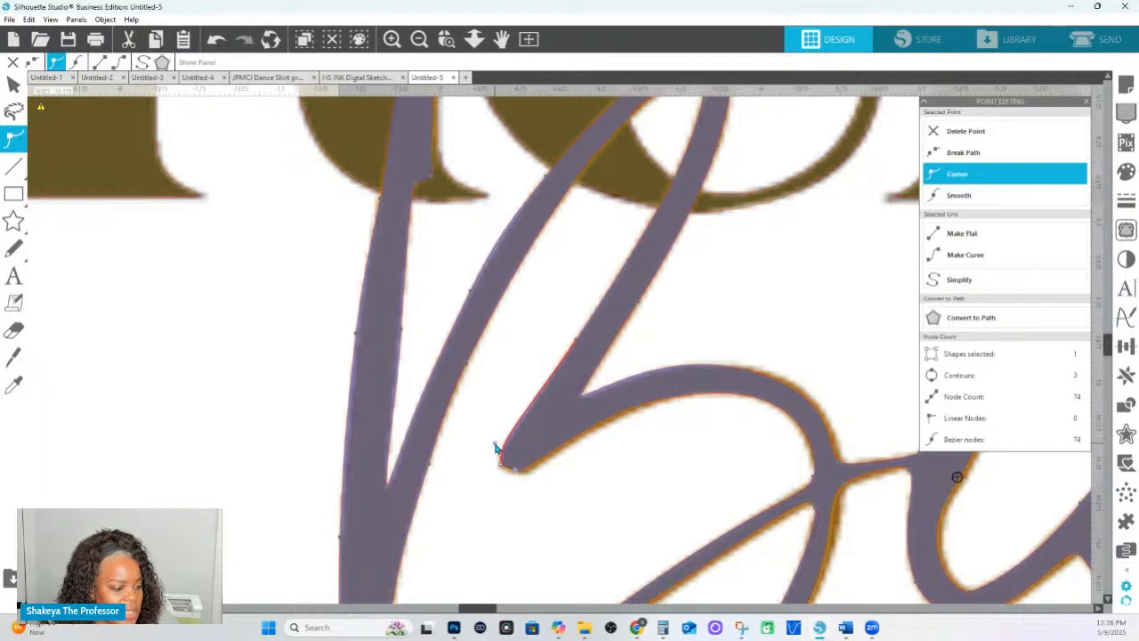
{"action": "left_click", "coordinate": [523, 476]}
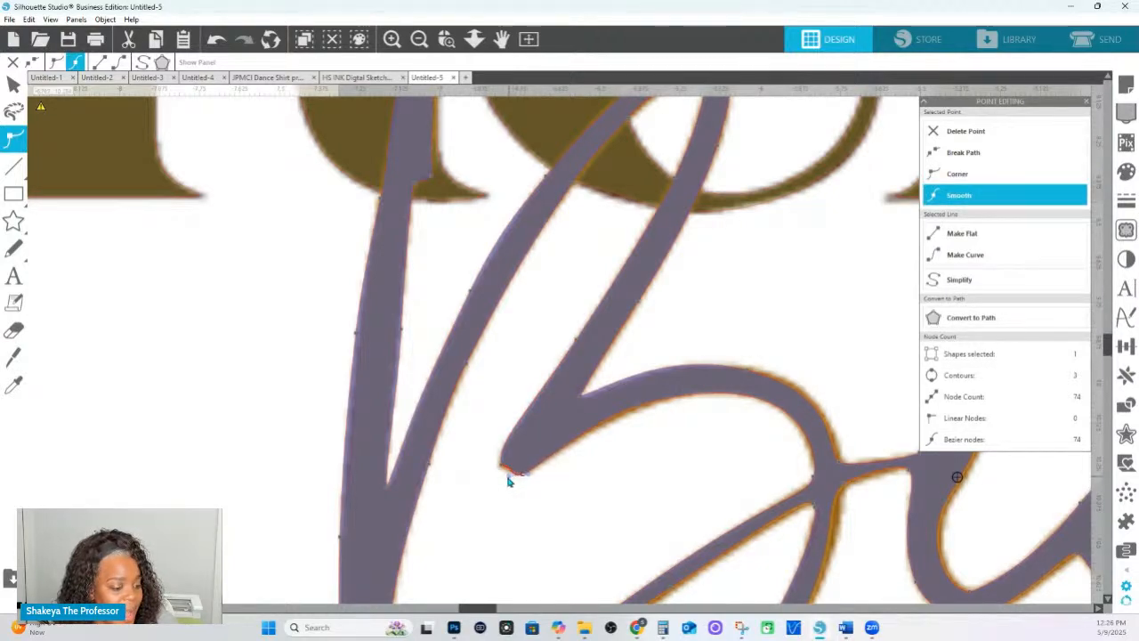
{"action": "left_click", "coordinate": [510, 476]}
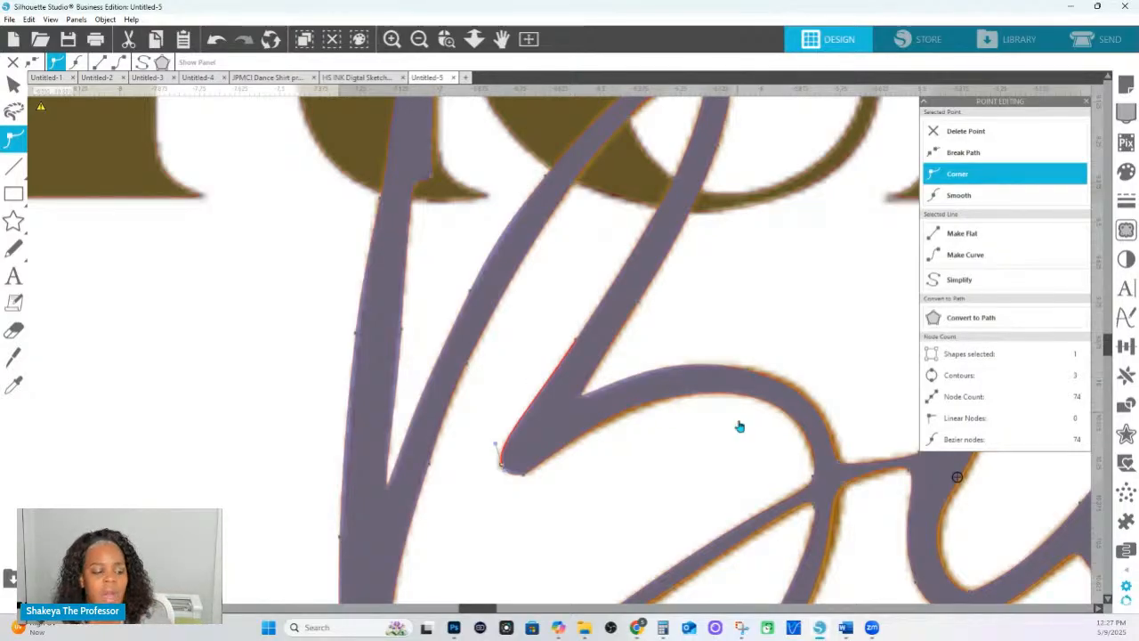
Fit the arch's outer edge by adjusting its top and junction points and handles, and add a point on the bend between them.
{"action": "left_click", "coordinate": [642, 409]}
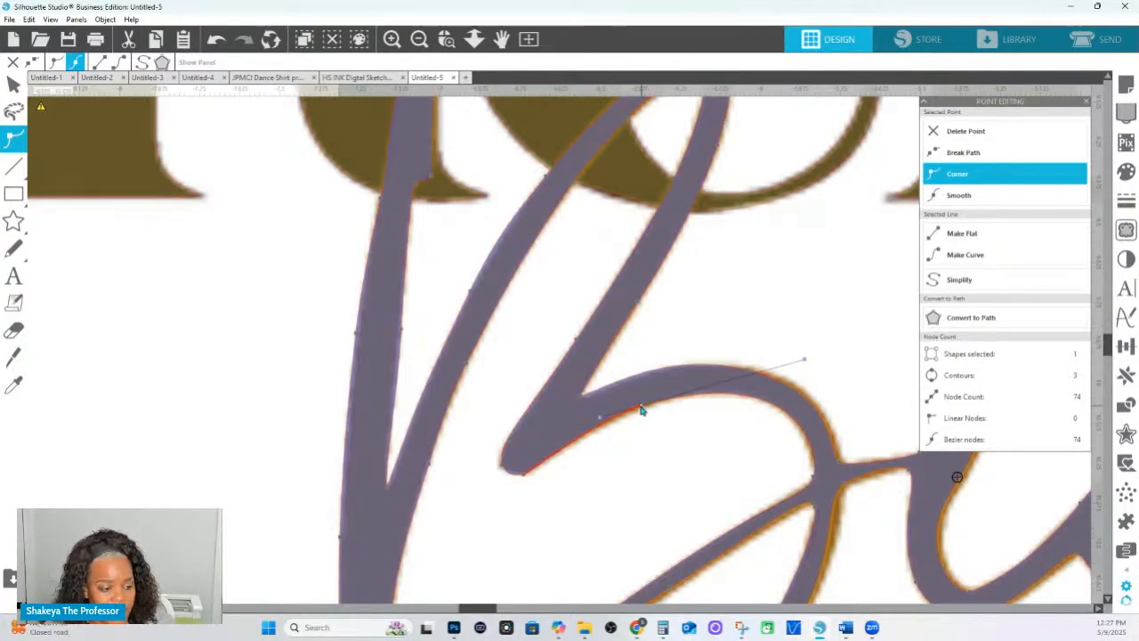
{"action": "left_click", "coordinate": [747, 381]}
{"action": "left_click", "coordinate": [752, 374]}
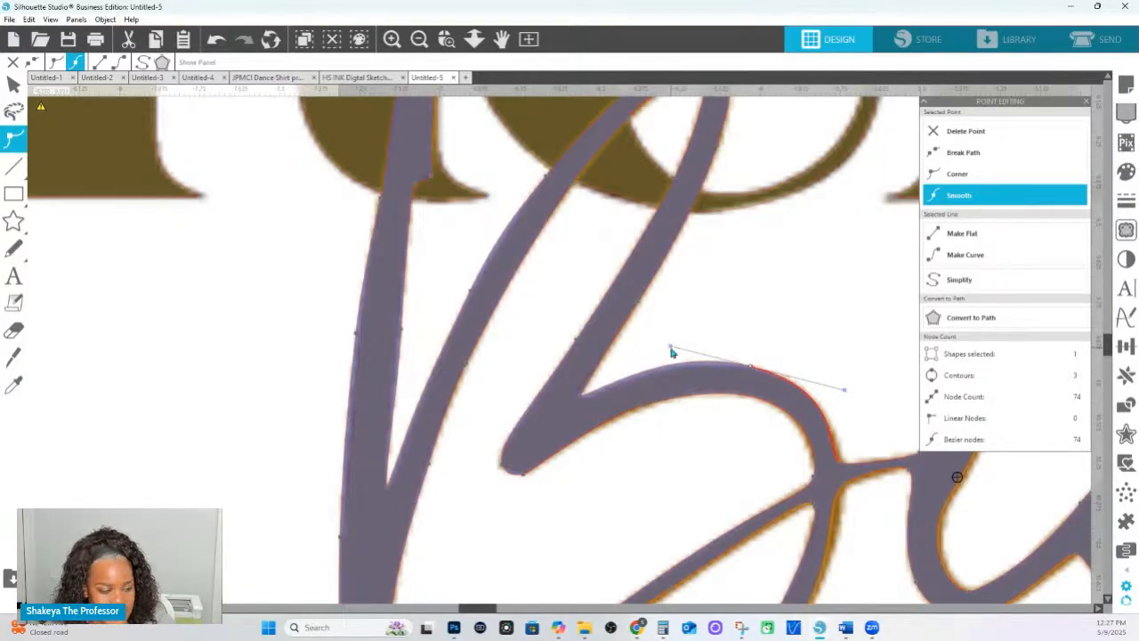
{"action": "left_click_drag", "start_coordinate": [671, 347], "coordinate": [681, 352]}
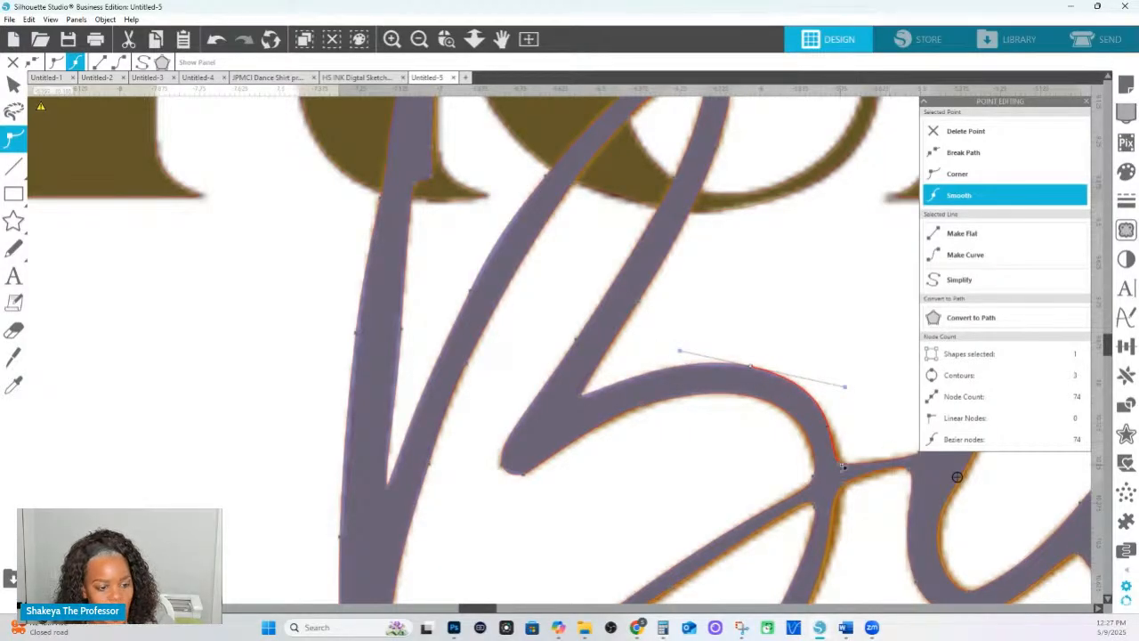
{"action": "left_click", "coordinate": [842, 464]}
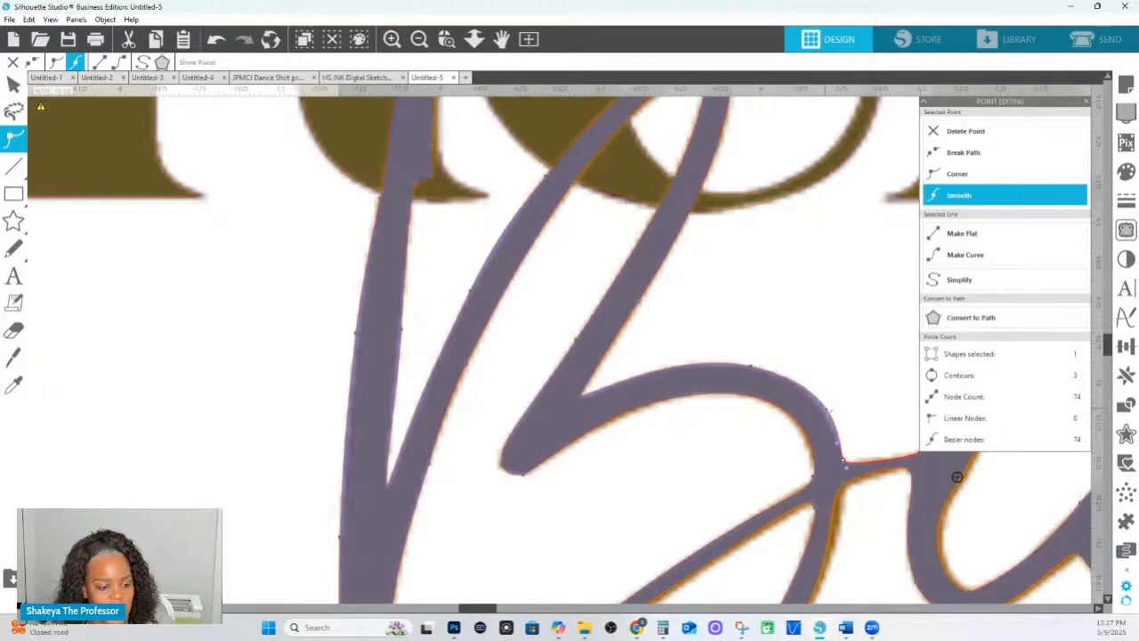
{"action": "left_click", "coordinate": [822, 417]}
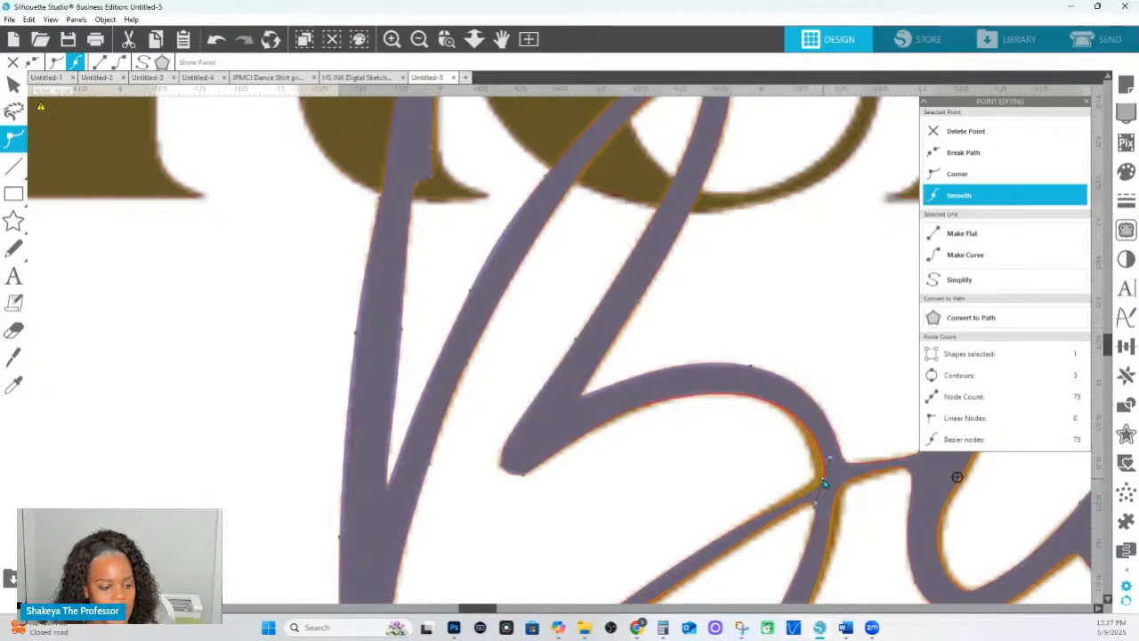
Refit the arch's inner edge by repositioning its bend and junction points, and add a point along the edge toward the stroke tip.
{"action": "left_click", "coordinate": [793, 429]}
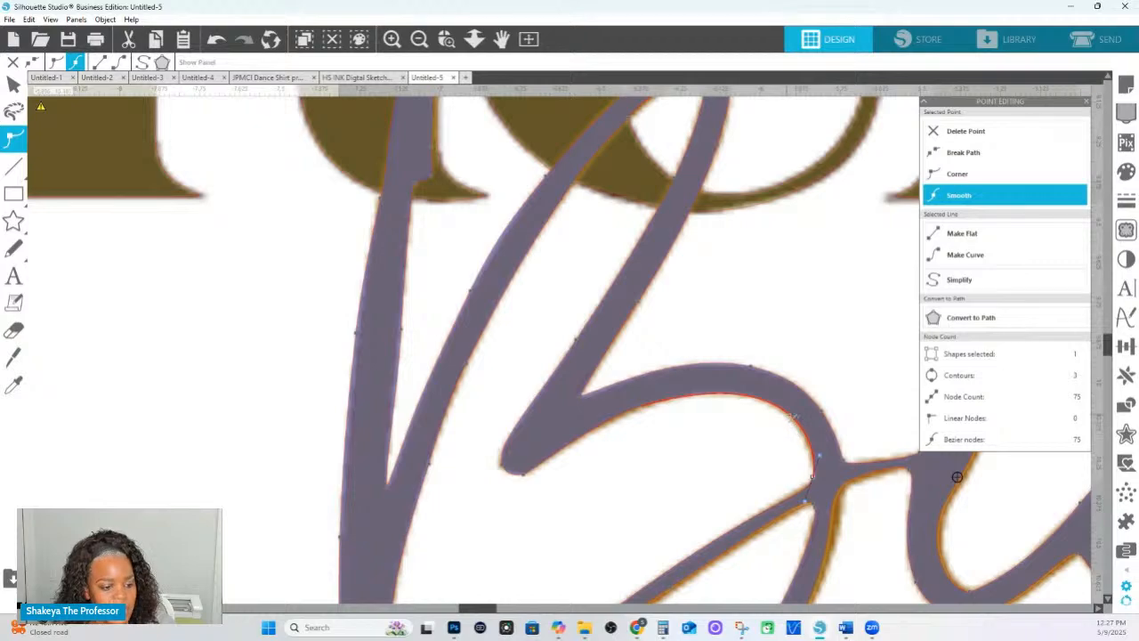
{"action": "left_click_drag", "start_coordinate": [790, 416], "coordinate": [783, 414]}
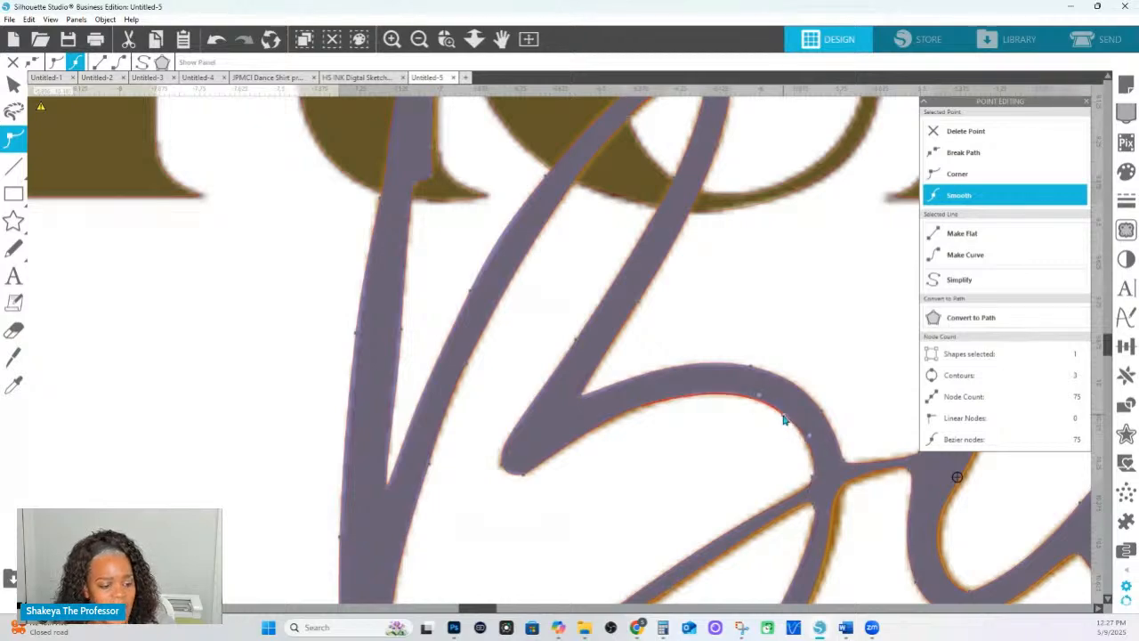
{"action": "left_click", "coordinate": [647, 409]}
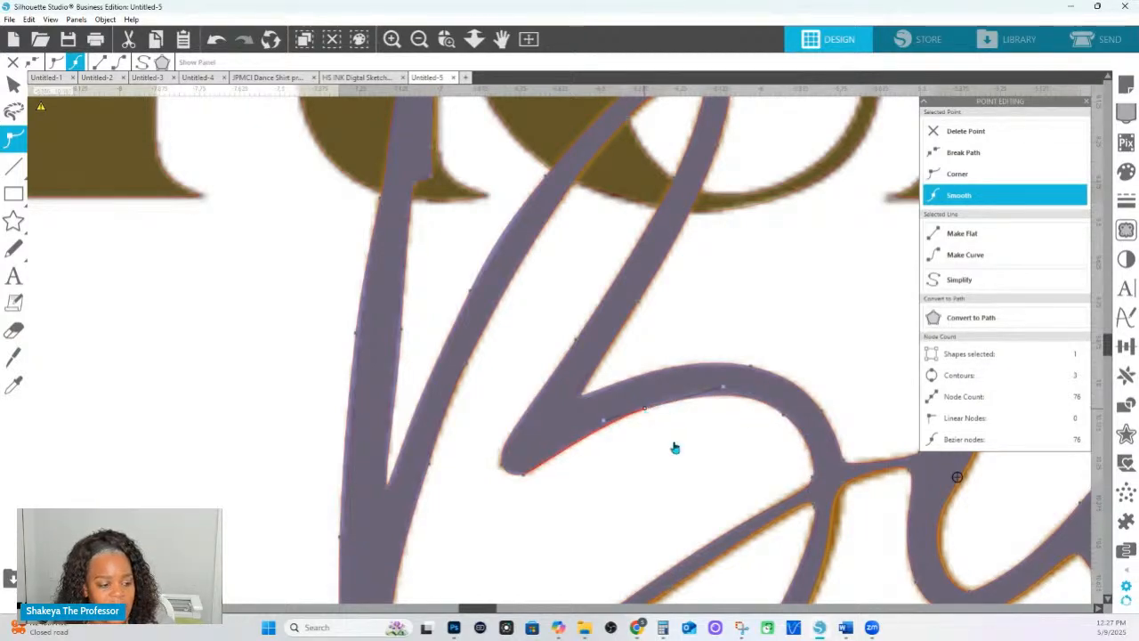
{"action": "scroll", "coordinate": [776, 493], "scroll_direction": "down", "scroll_amount": 1}
{"action": "scroll", "coordinate": [775, 493], "scroll_direction": "down", "scroll_amount": 2}
{"action": "left_click", "coordinate": [817, 426]}
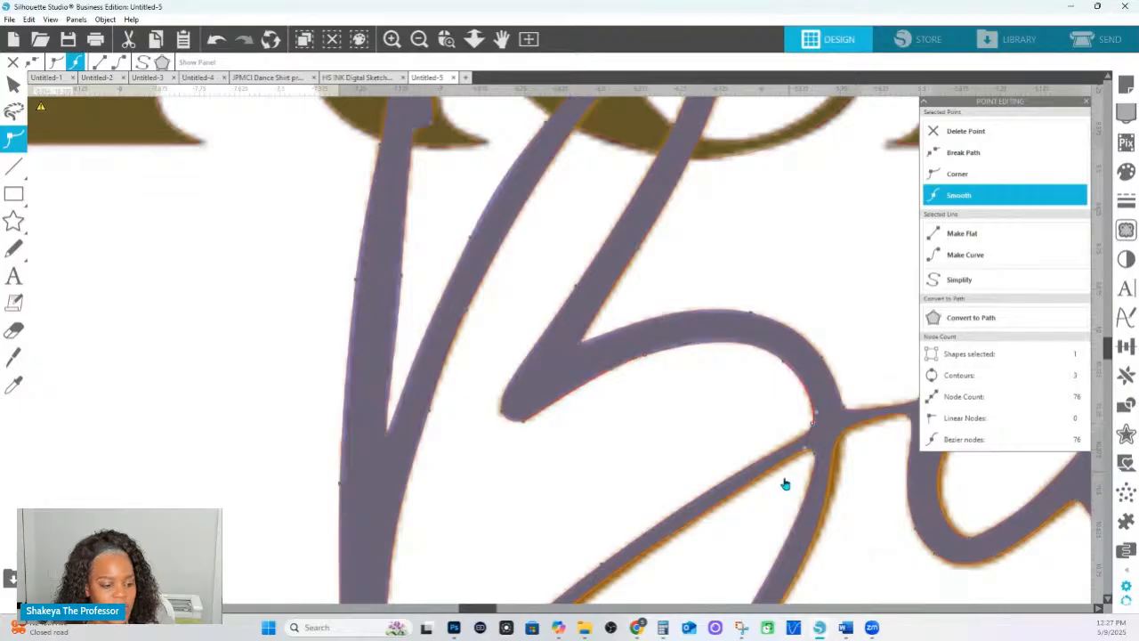
{"action": "scroll", "coordinate": [781, 477], "scroll_direction": "down", "scroll_amount": 1}
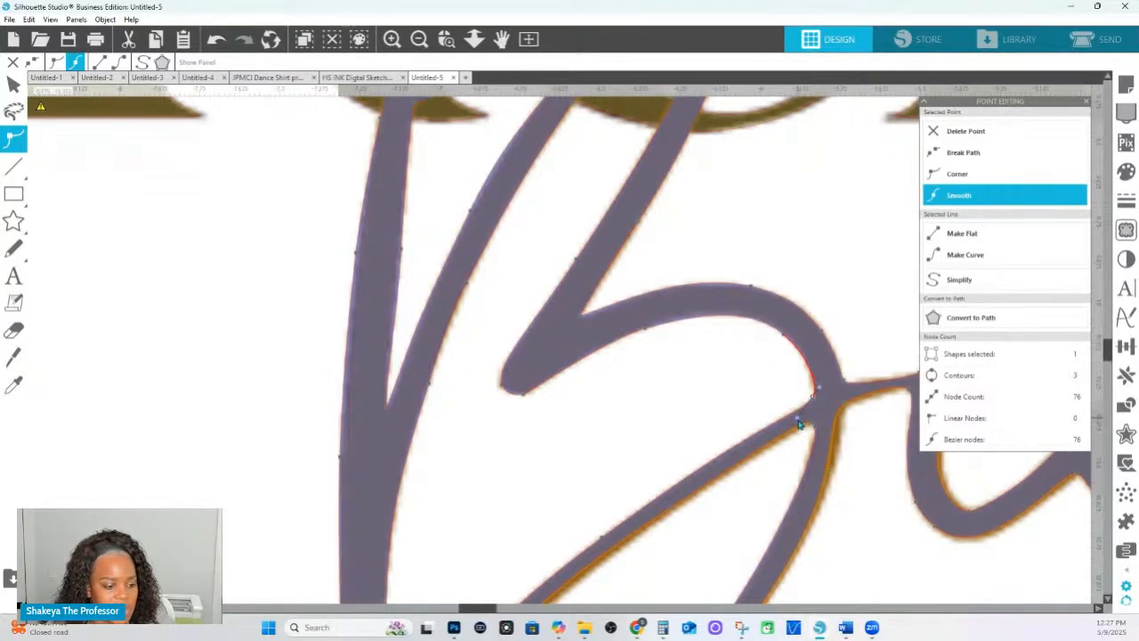
Adjust the corner point on the right side of the B stem's rounded base.
{"action": "scroll", "coordinate": [616, 507], "scroll_direction": "down", "scroll_amount": 5}
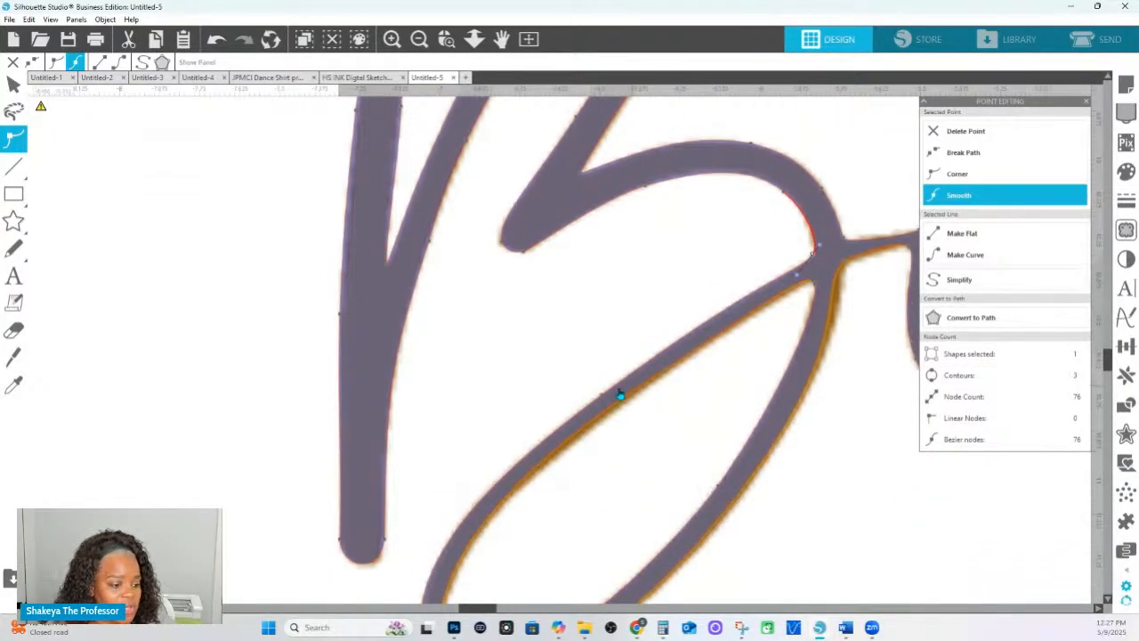
{"action": "scroll", "coordinate": [569, 450], "scroll_direction": "down", "scroll_amount": 2}
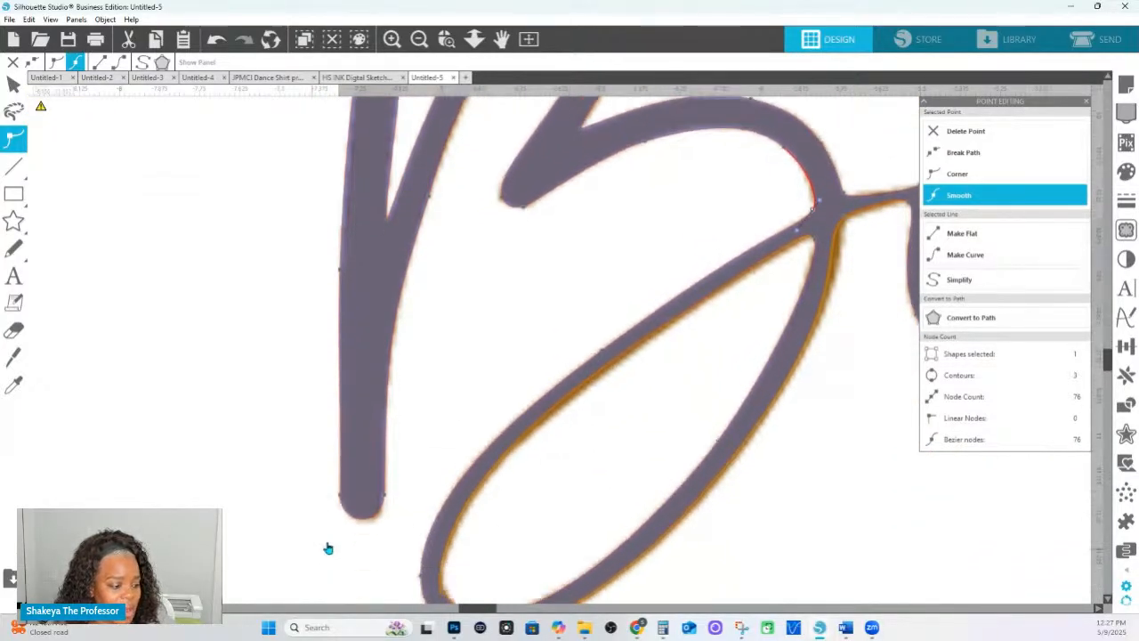
{"action": "left_click", "coordinate": [388, 497]}
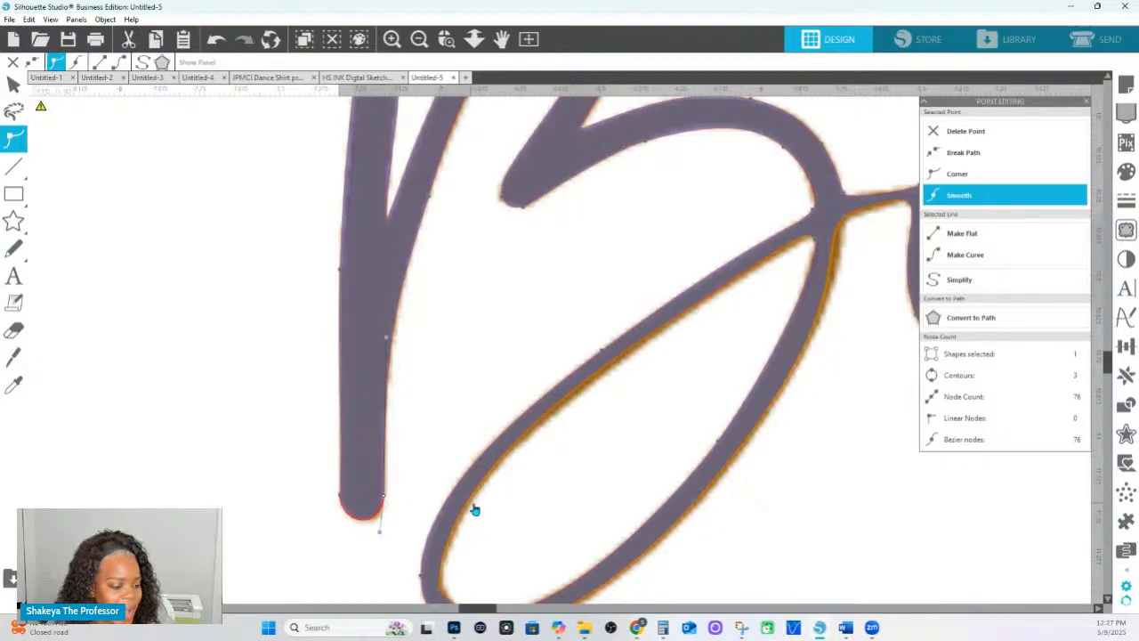
Reposition the points on the inner left edge of the B's lower oval loop to follow the logo.
{"action": "scroll", "coordinate": [475, 509], "scroll_direction": "down", "scroll_amount": 2}
{"action": "left_click", "coordinate": [443, 547]}
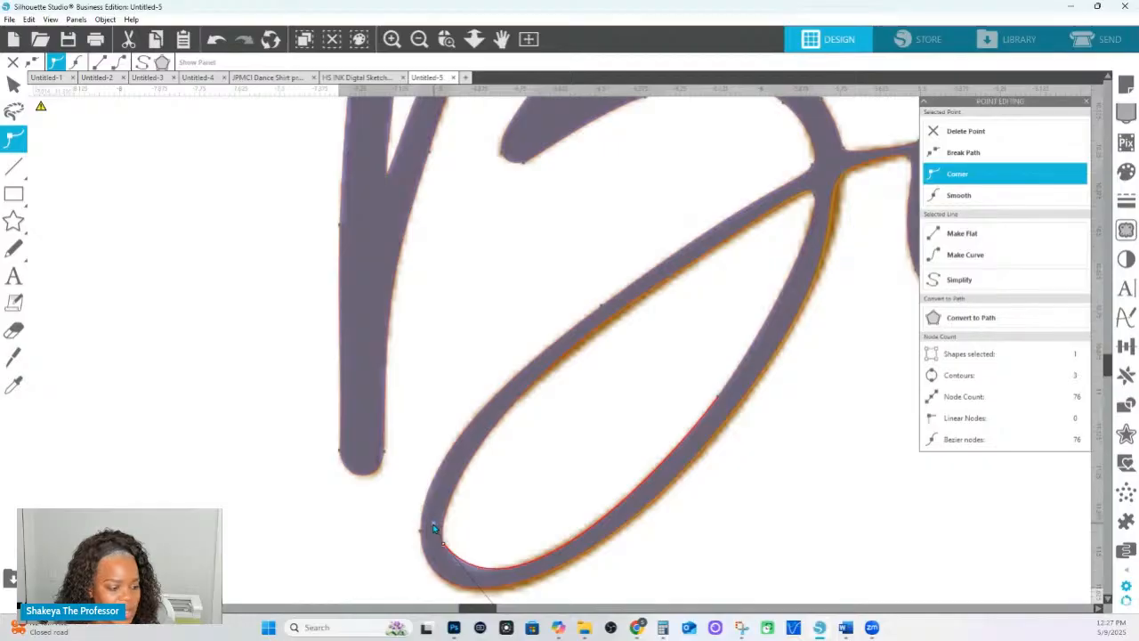
{"action": "left_click", "coordinate": [605, 329]}
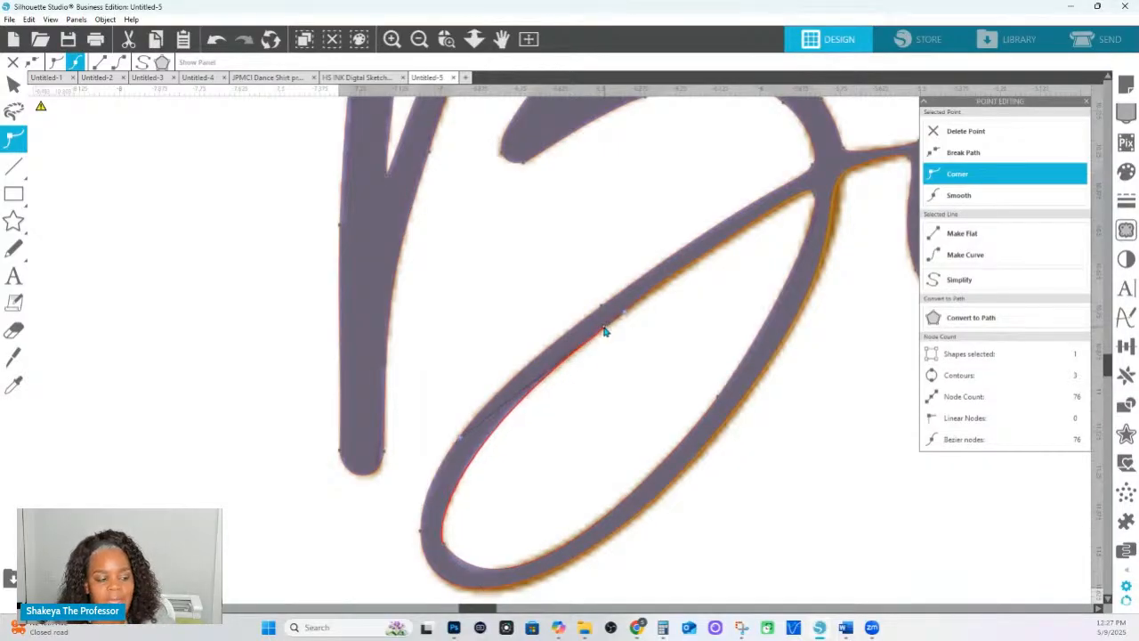
Refit the upper inner edge of the B's lower loop by adding a point, deleting an extra one, and adjusting the junction point.
{"action": "double_click", "coordinate": [681, 292]}
{"action": "left_click", "coordinate": [673, 280]}
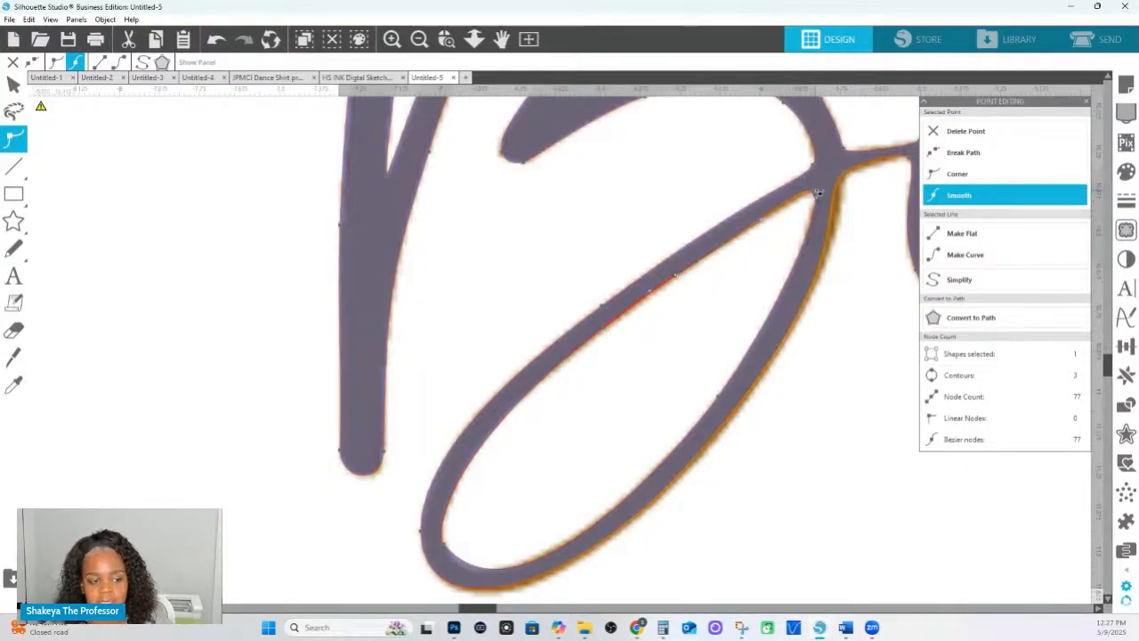
{"action": "key", "text": "Delete"}
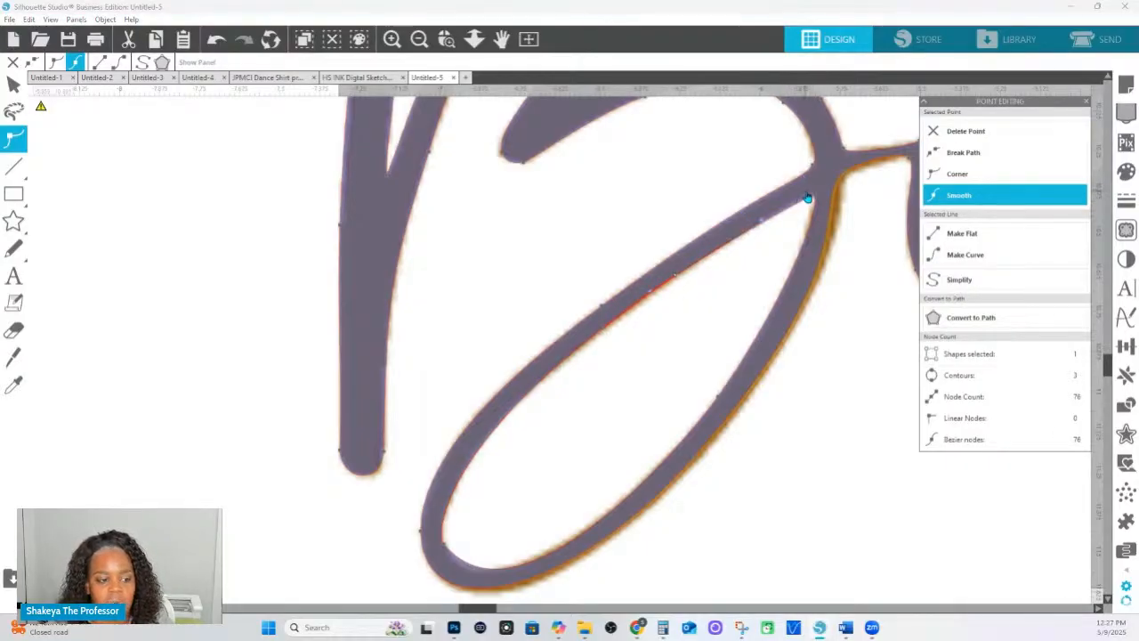
{"action": "left_click", "coordinate": [816, 196]}
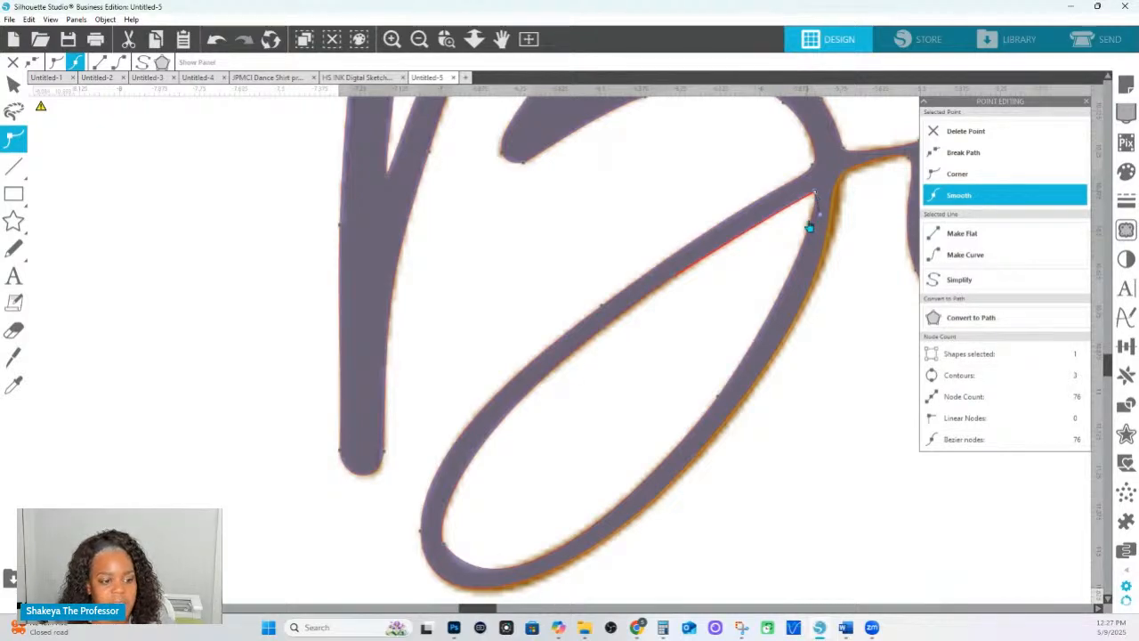
Fit the outer edge of the B's lower loop by adjusting its junction and right-side points and adding points on the lower right and bottom curve.
{"action": "left_click", "coordinate": [847, 175]}
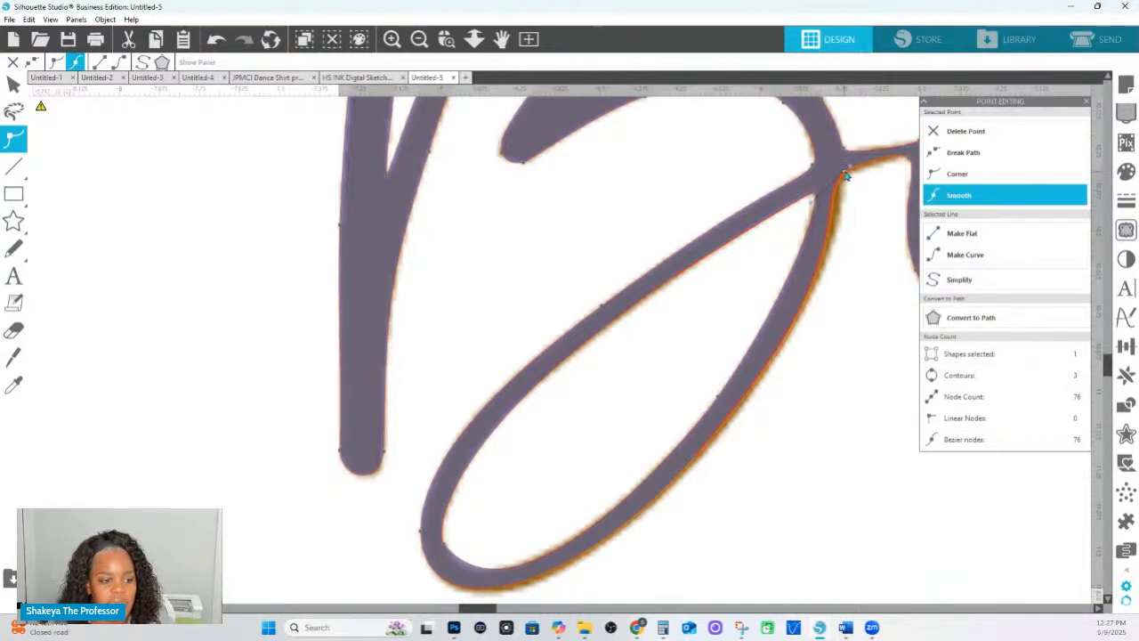
{"action": "left_click", "coordinate": [825, 270]}
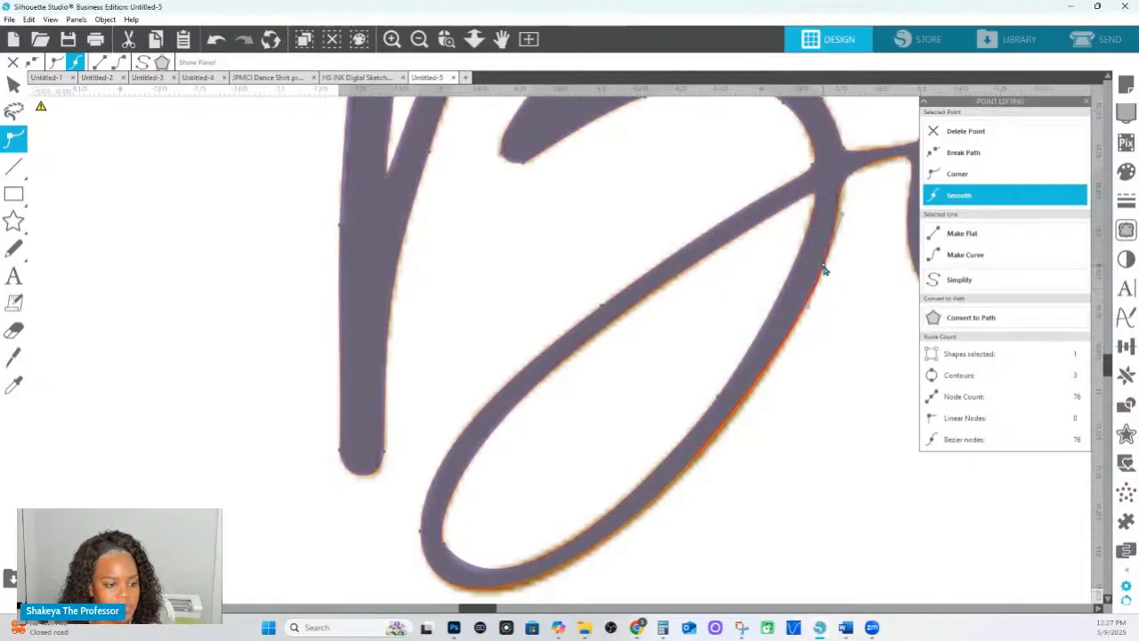
{"action": "double_click", "coordinate": [698, 462]}
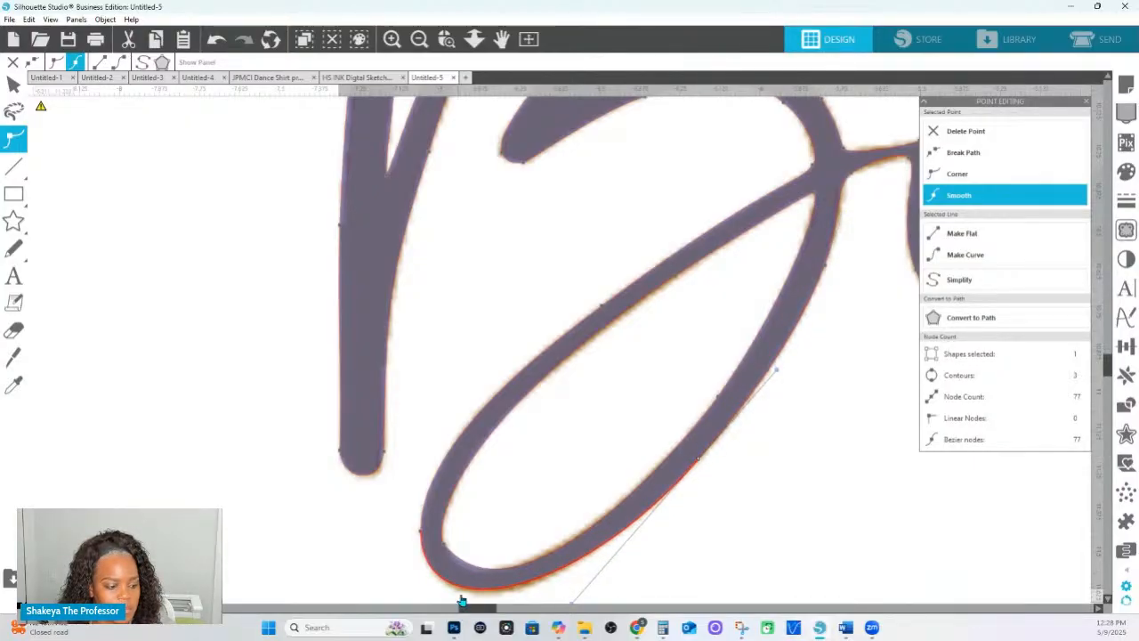
{"action": "scroll", "coordinate": [463, 606], "scroll_direction": "down", "scroll_amount": 1}
{"action": "left_click", "coordinate": [477, 549]}
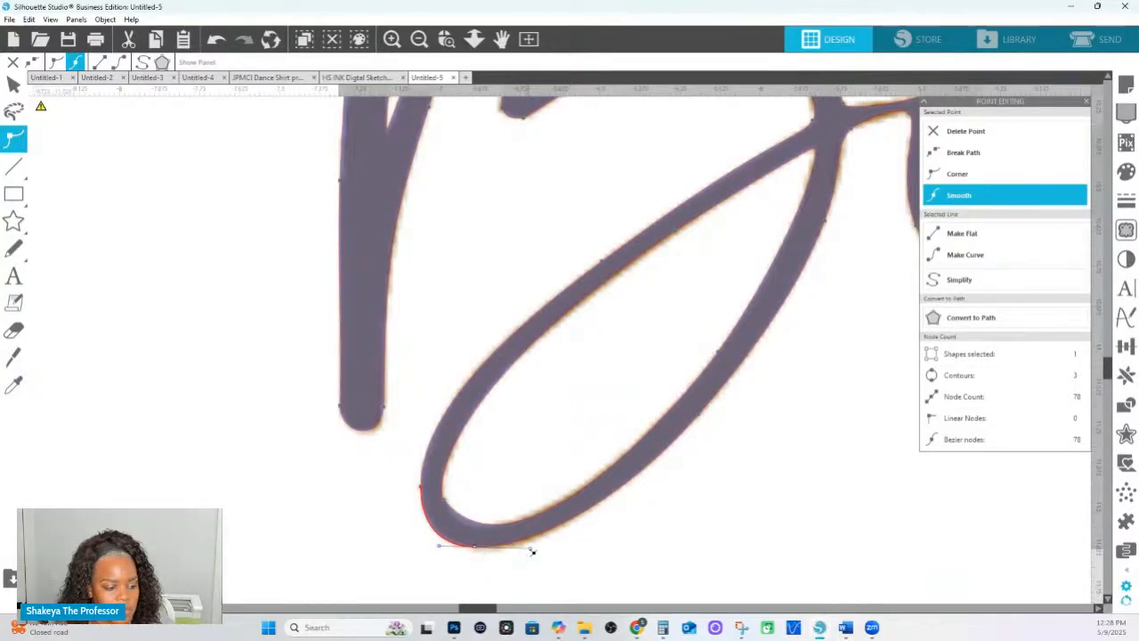
{"action": "left_click_drag", "start_coordinate": [530, 553], "coordinate": [540, 554]}
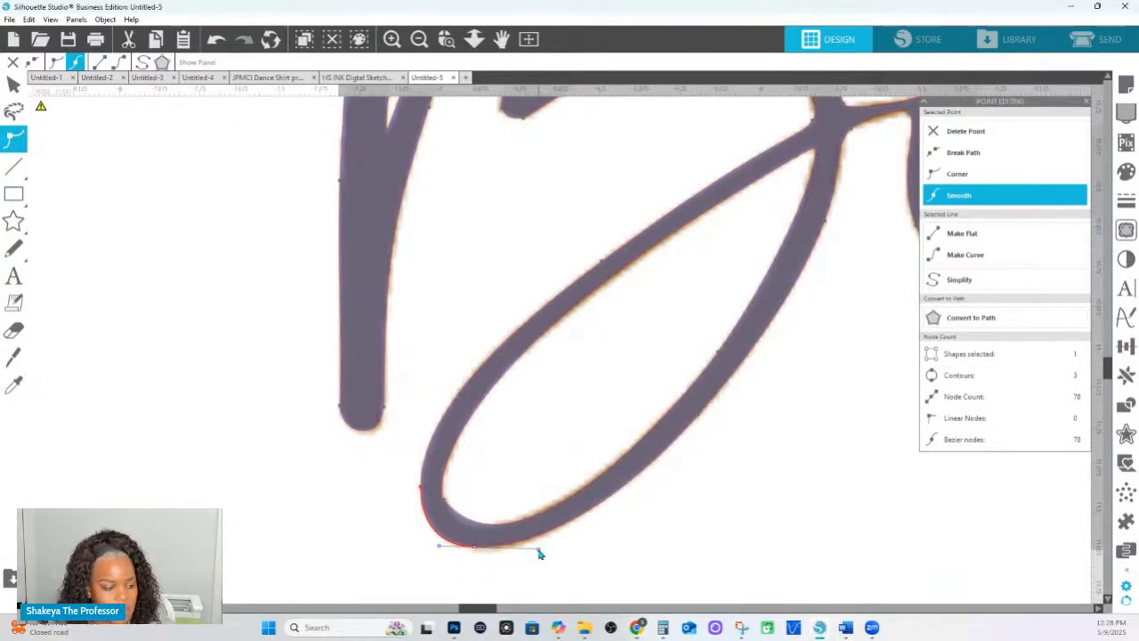
Fit the inner edge of the lower loop by adding points at its bottom bend and near its top, and adjusting their handles and the midpoint.
{"action": "left_click", "coordinate": [463, 518]}
{"action": "left_click", "coordinate": [445, 503]}
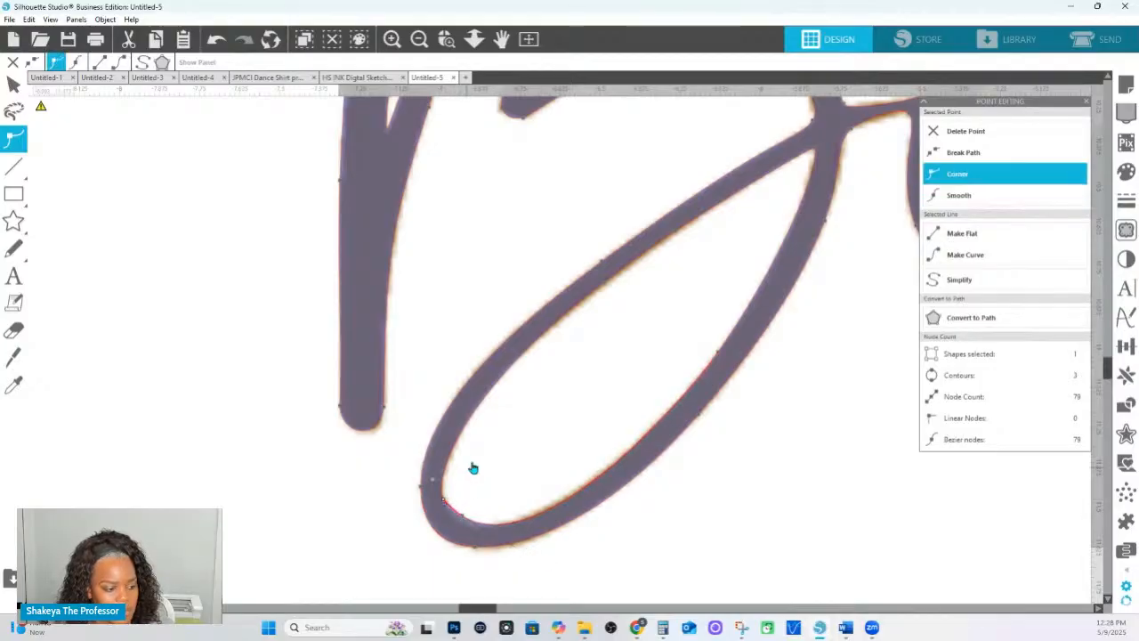
{"action": "left_click", "coordinate": [460, 522]}
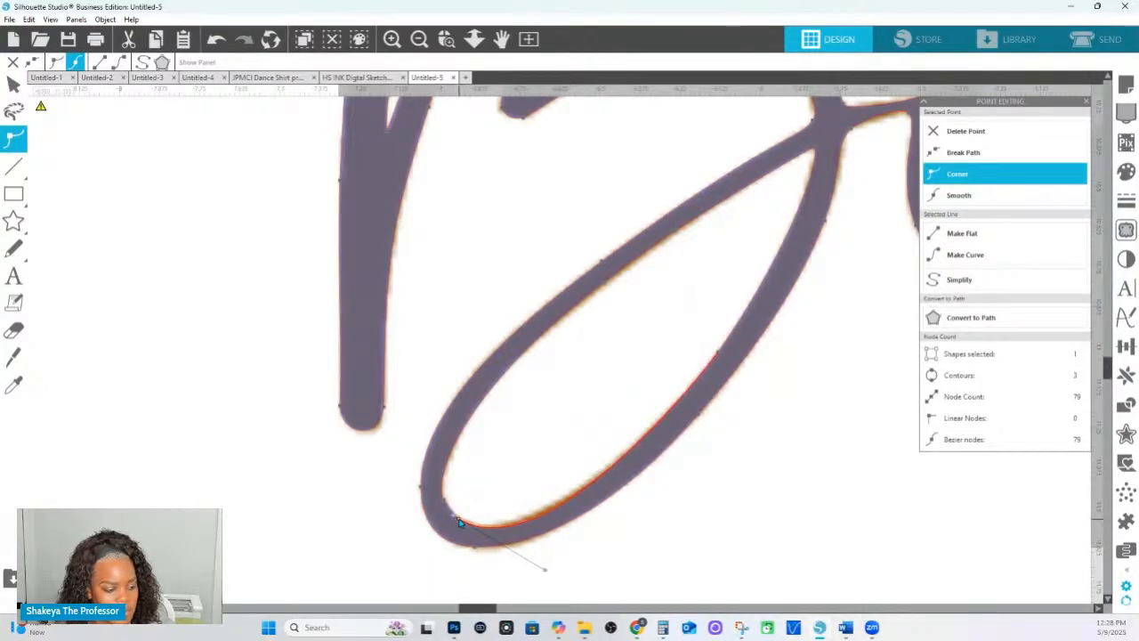
{"action": "left_click_drag", "start_coordinate": [538, 565], "coordinate": [544, 568]}
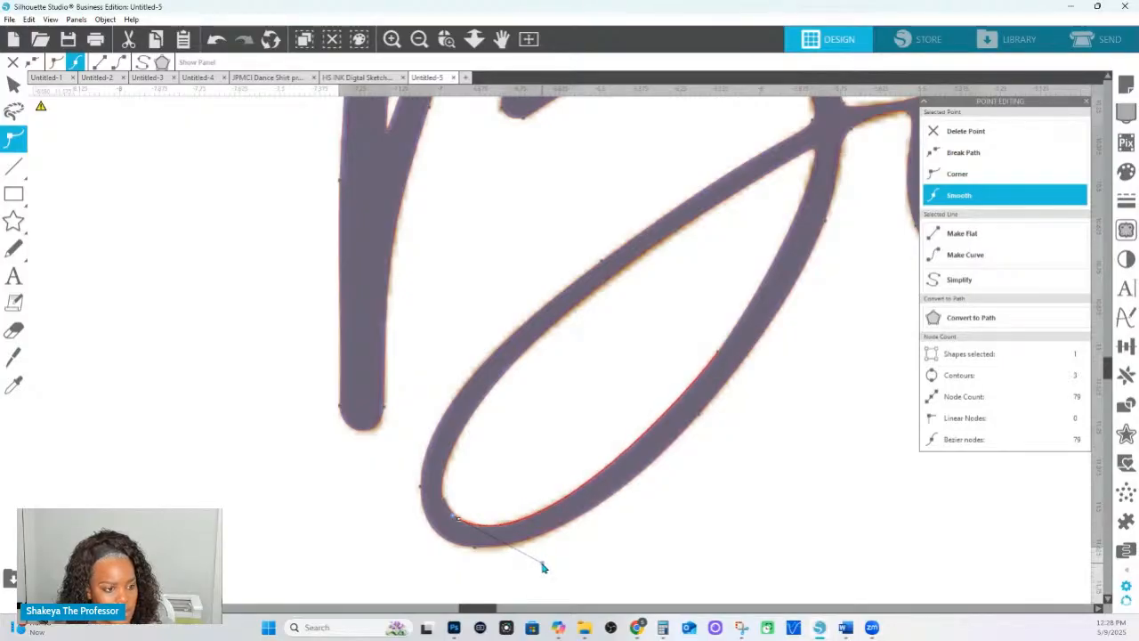
{"action": "left_click", "coordinate": [808, 197]}
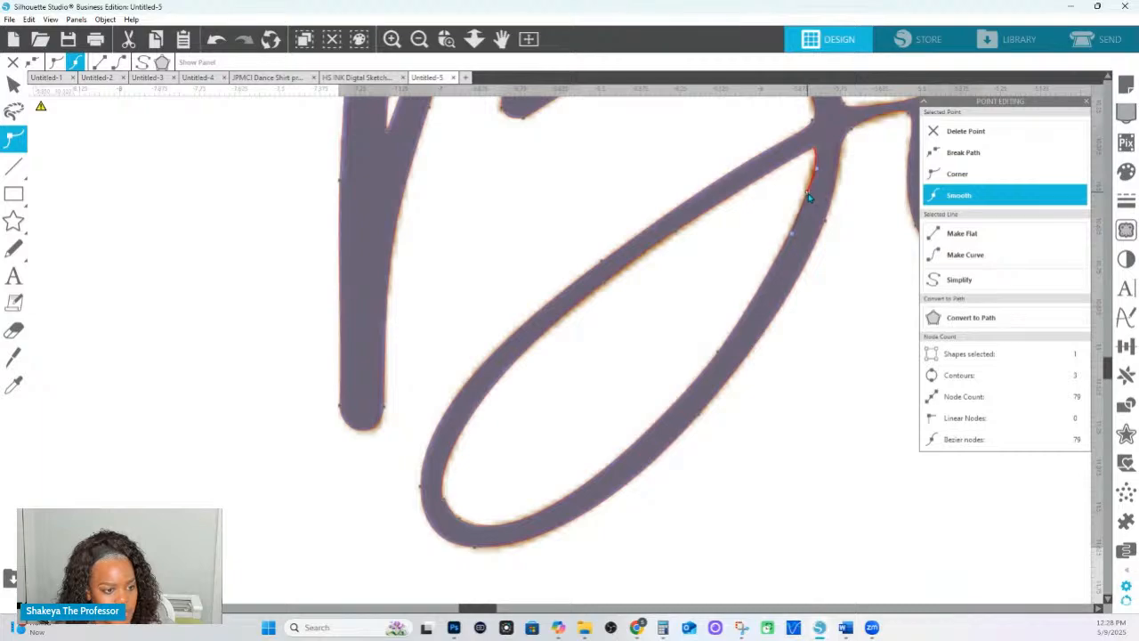
{"action": "left_click", "coordinate": [717, 353]}
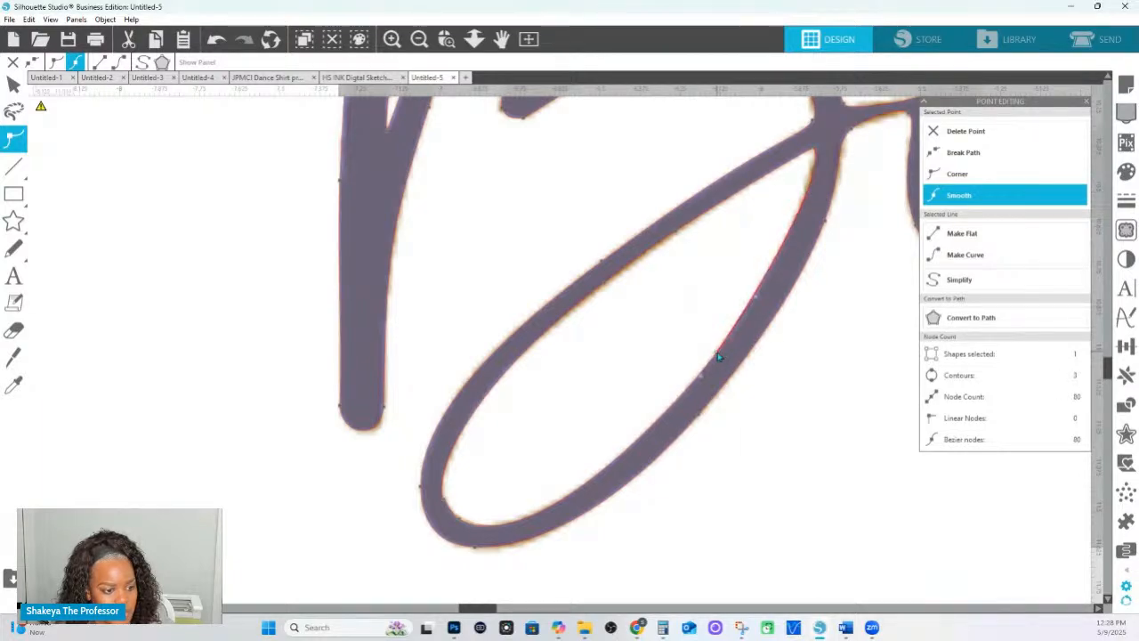
Adjust the point on the loop's outer right edge and convert the junction point below the B-to-e connector to a corner.
{"action": "left_click", "coordinate": [826, 225]}
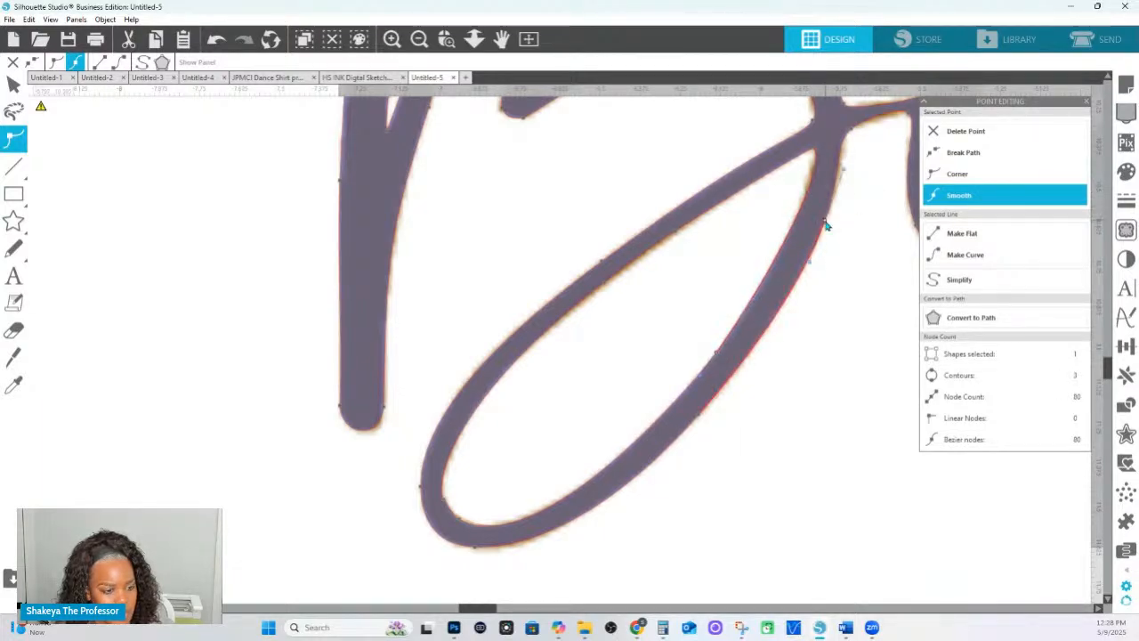
{"action": "left_click_drag", "start_coordinate": [827, 224], "coordinate": [560, 406]}
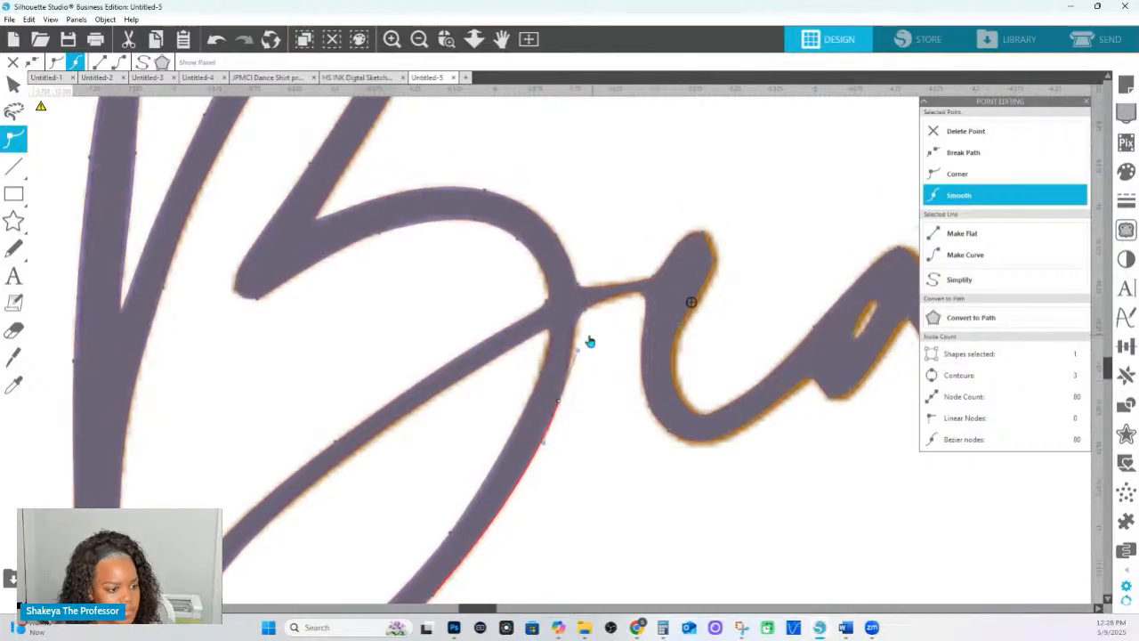
{"action": "left_click", "coordinate": [585, 313]}
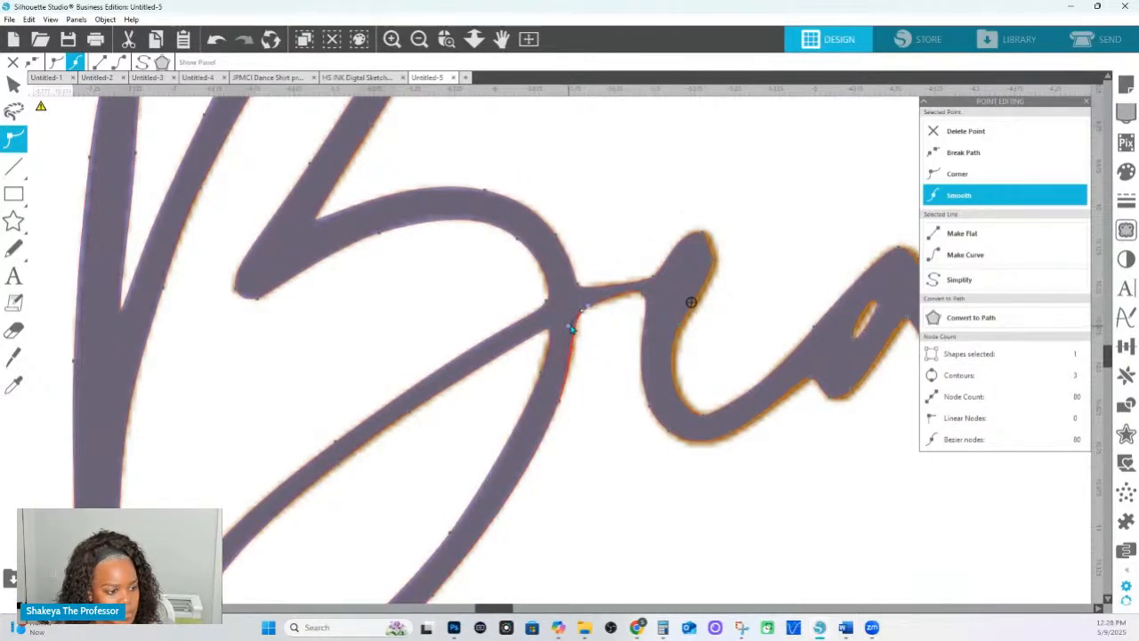
{"action": "left_click", "coordinate": [997, 175]}
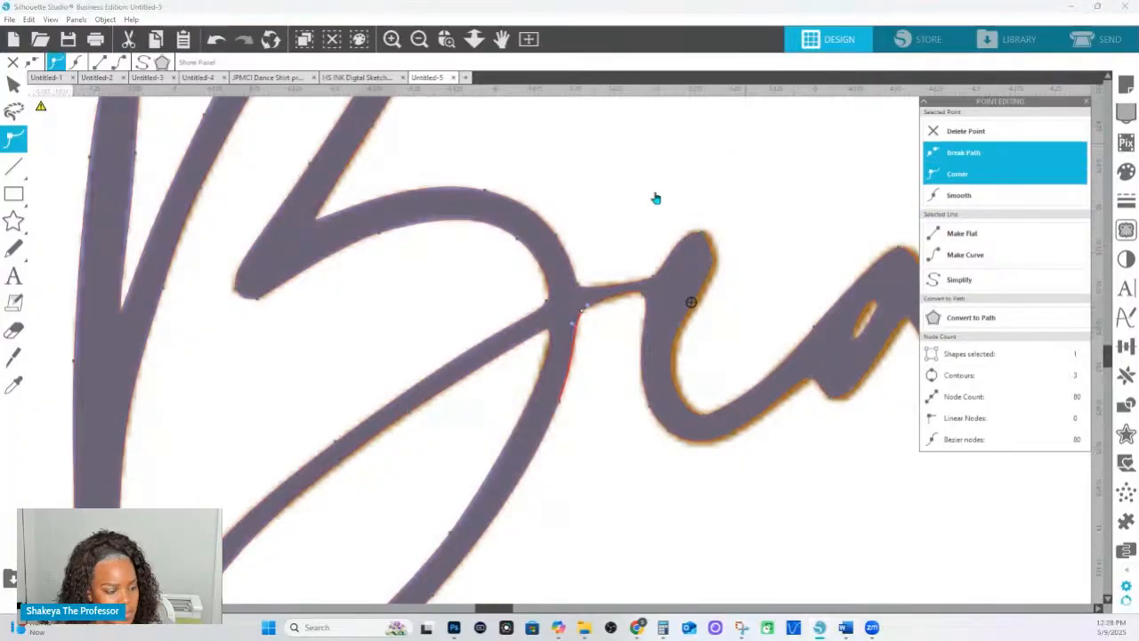
Select all points of the "Beau" shape and convert them to corner points.
{"action": "scroll", "coordinate": [511, 262], "scroll_direction": "down", "scroll_amount": 5}
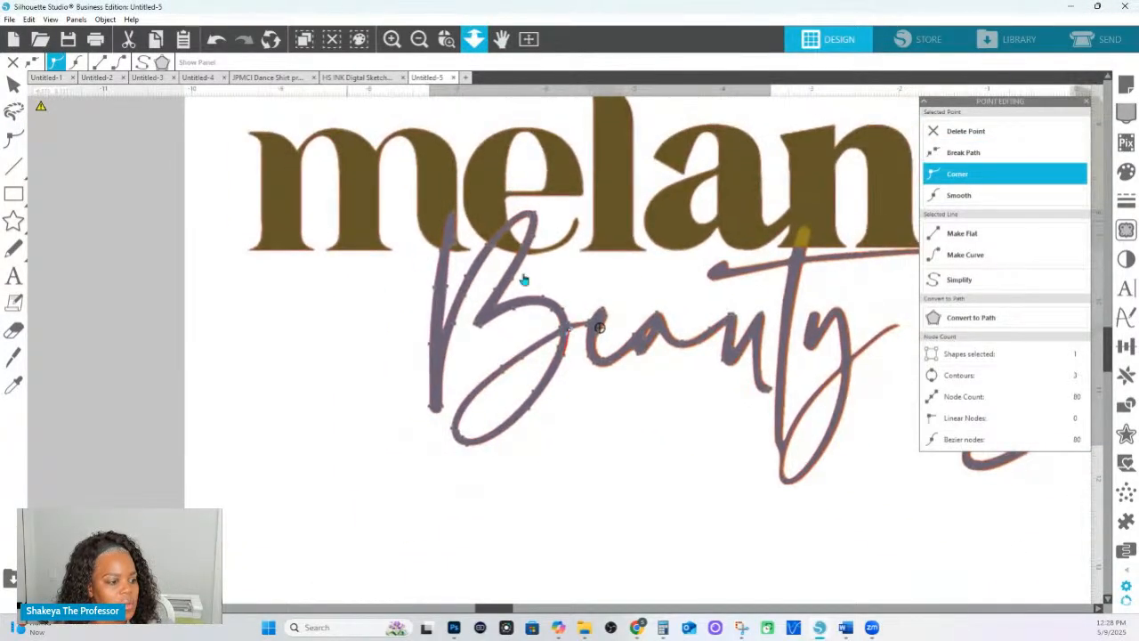
{"action": "scroll", "coordinate": [483, 167], "scroll_direction": "down", "scroll_amount": 3}
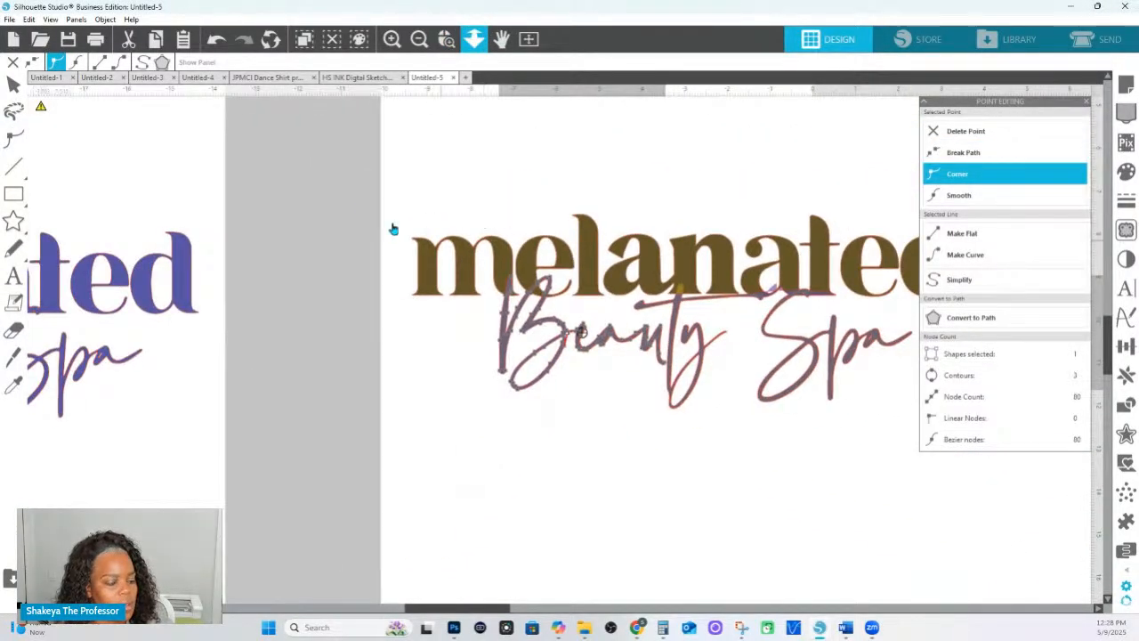
{"action": "left_click_drag", "start_coordinate": [1025, 430], "coordinate": [726, 443]}
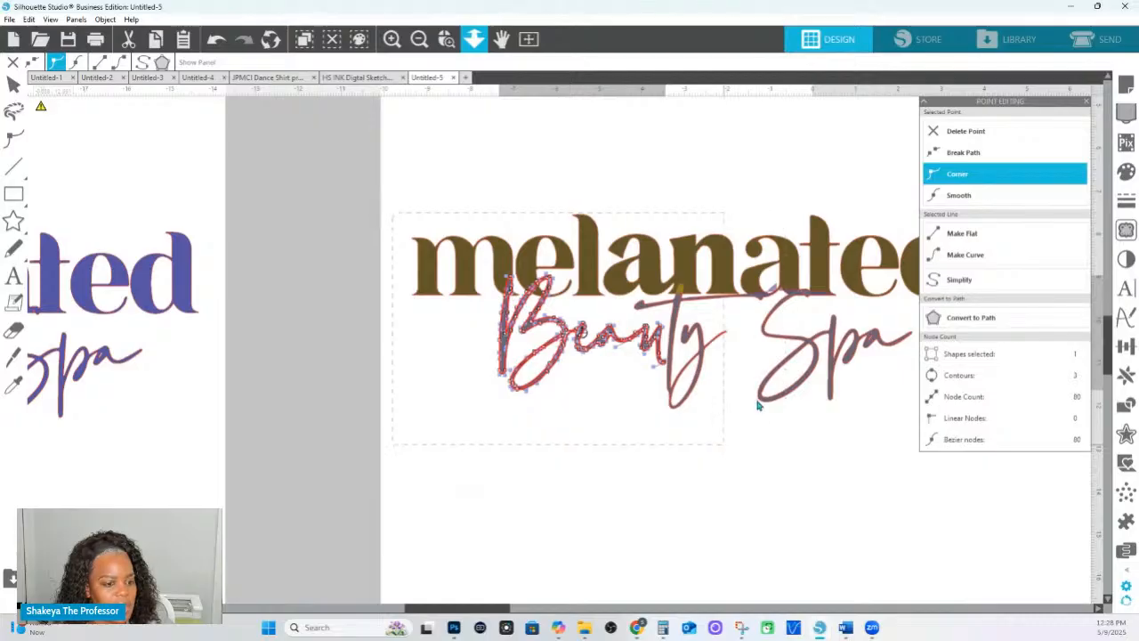
{"action": "left_click", "coordinate": [955, 195]}
{"action": "left_click", "coordinate": [963, 176]}
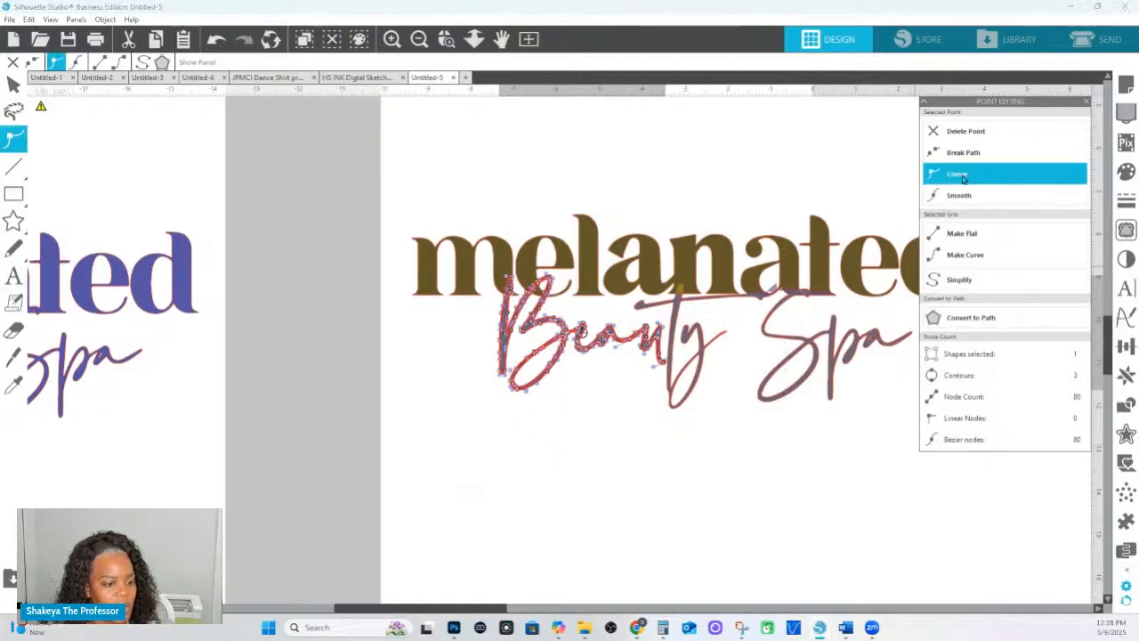
Convert all points of the "ty" and "Spa" shapes to corner points.
{"action": "left_click", "coordinate": [672, 309]}
{"action": "left_click_drag", "start_coordinate": [593, 259], "coordinate": [905, 434]}
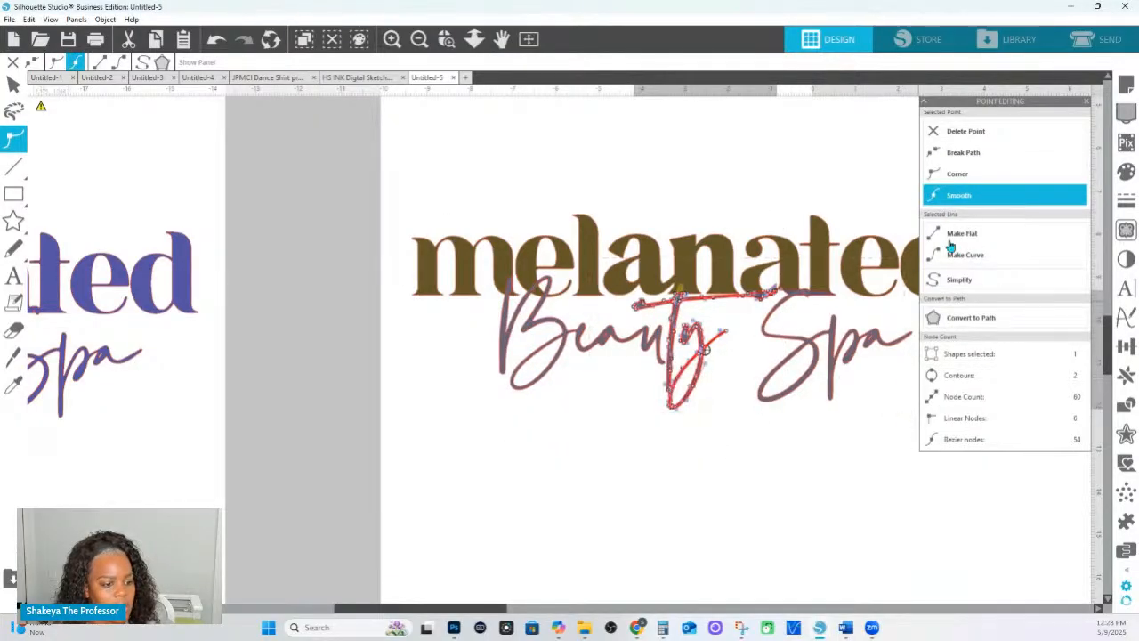
{"action": "left_click", "coordinate": [954, 175]}
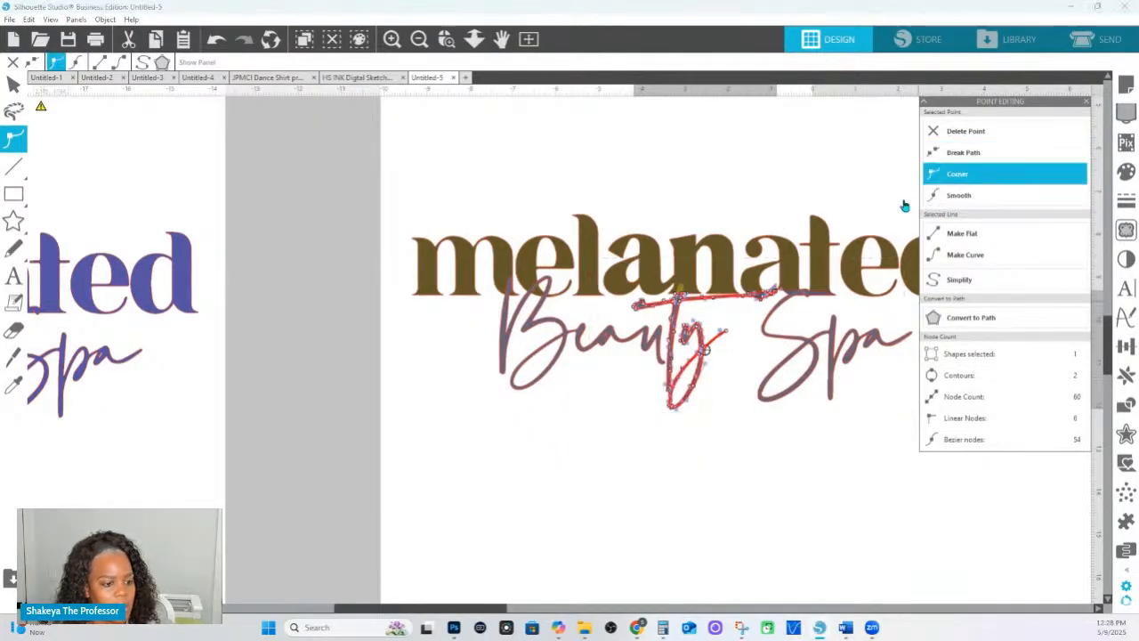
{"action": "left_click", "coordinate": [816, 360]}
{"action": "double_click", "coordinate": [817, 359]}
{"action": "left_click_drag", "start_coordinate": [708, 242], "coordinate": [954, 454]}
{"action": "left_click", "coordinate": [975, 183]}
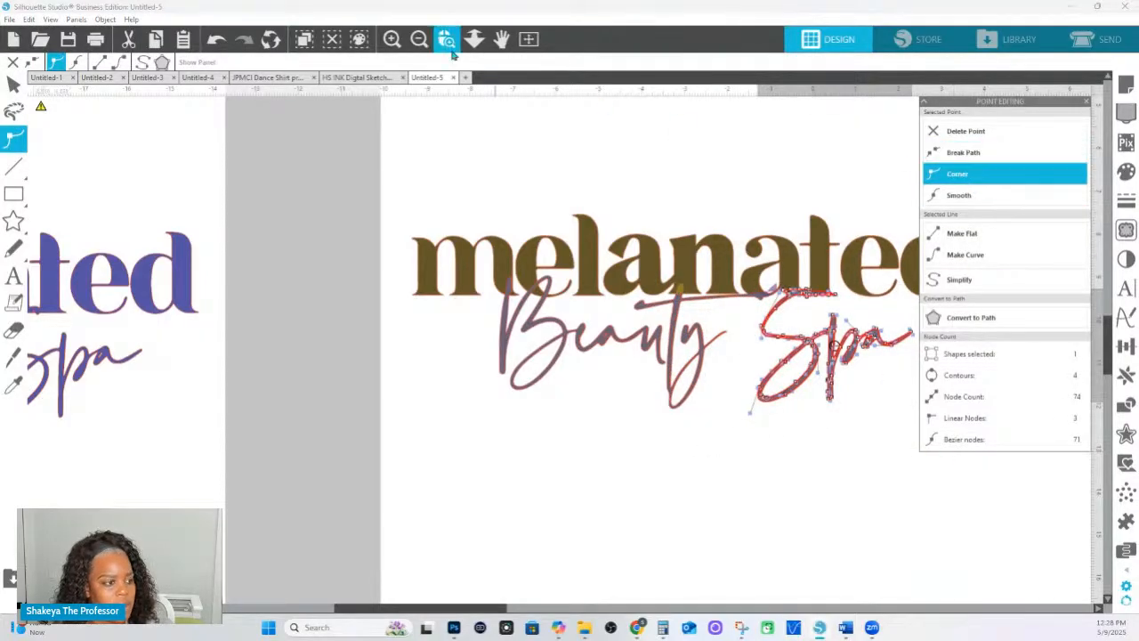
Reopen the "Beau" shape for point editing and refit the connector between the B and the e by adjusting the points at both ends.
{"action": "scroll", "coordinate": [659, 338], "scroll_direction": "up", "scroll_amount": 5}
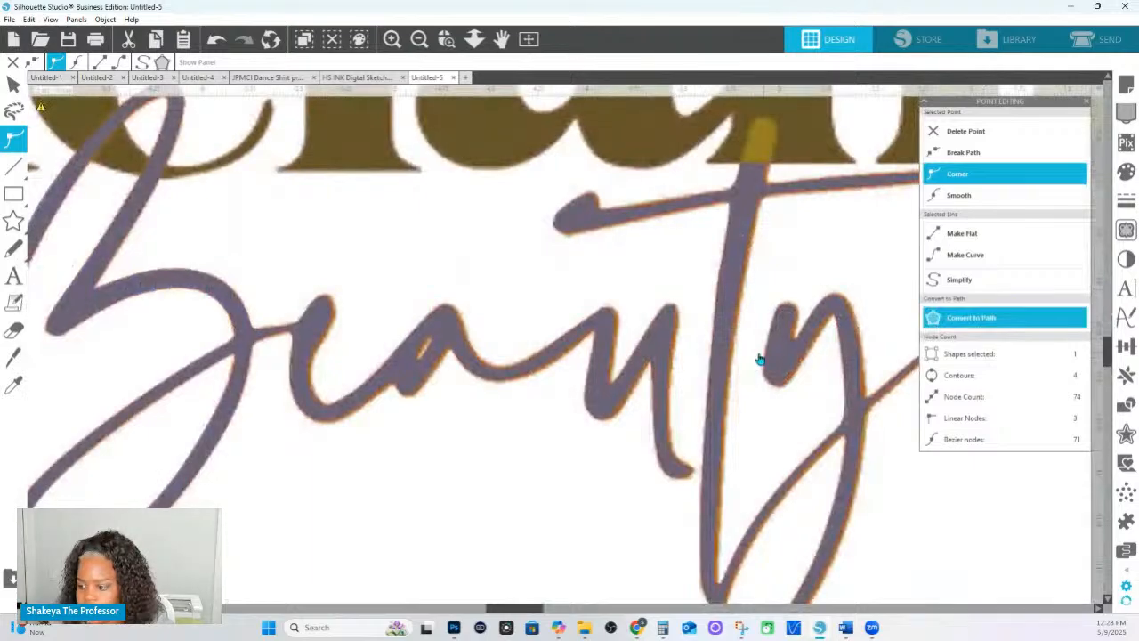
{"action": "left_click", "coordinate": [267, 341]}
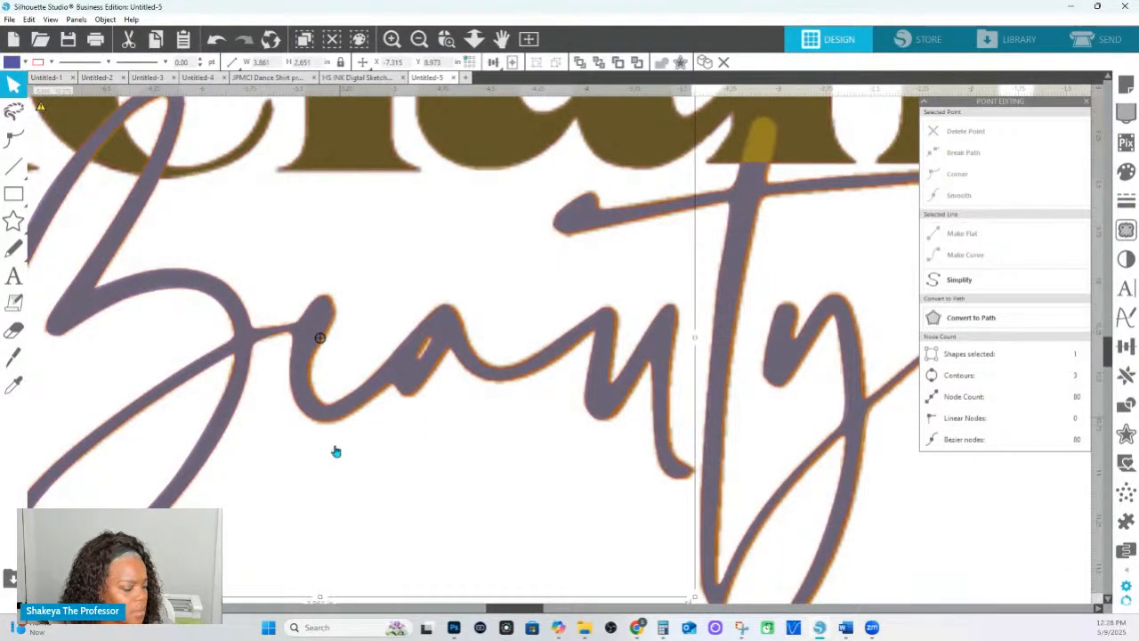
{"action": "left_click", "coordinate": [336, 451]}
{"action": "double_click", "coordinate": [310, 329]}
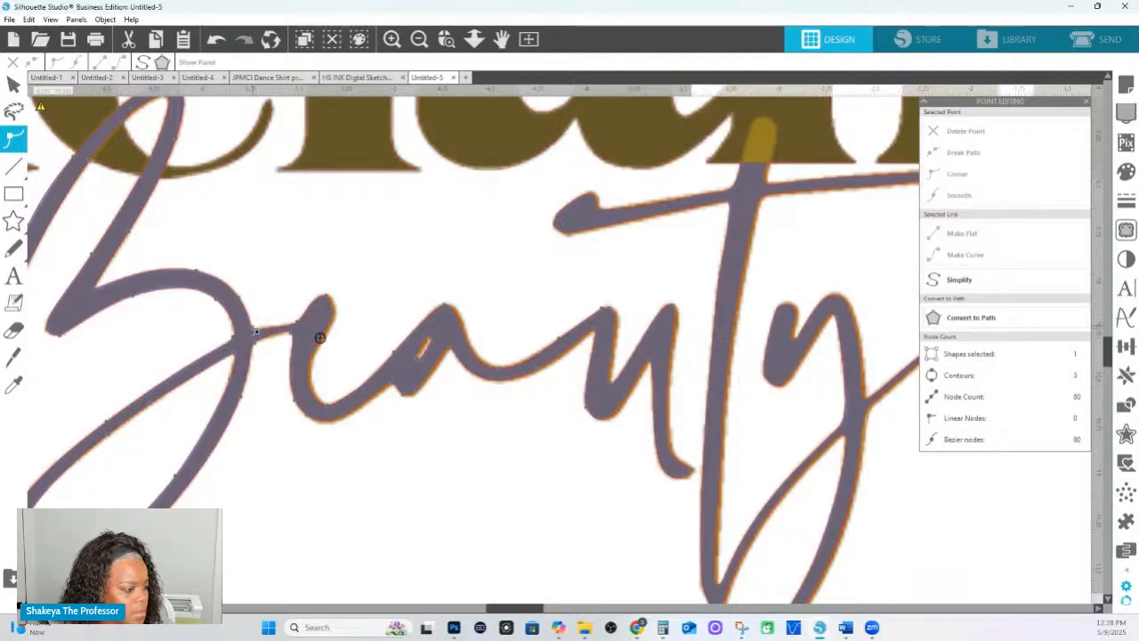
{"action": "left_click", "coordinate": [260, 332]}
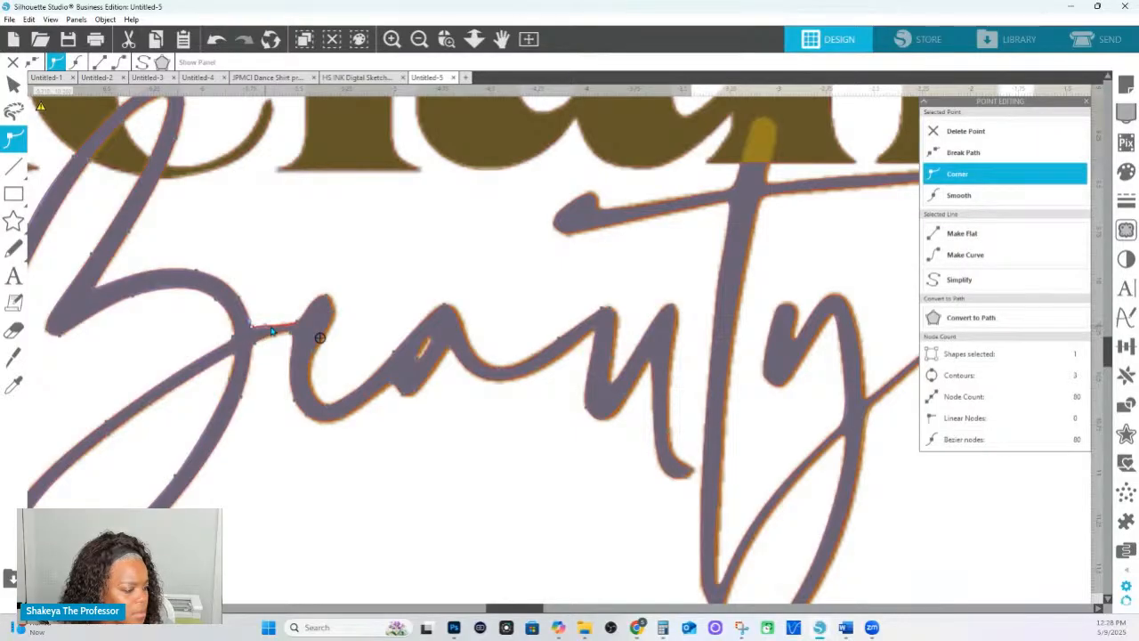
{"action": "left_click", "coordinate": [300, 325]}
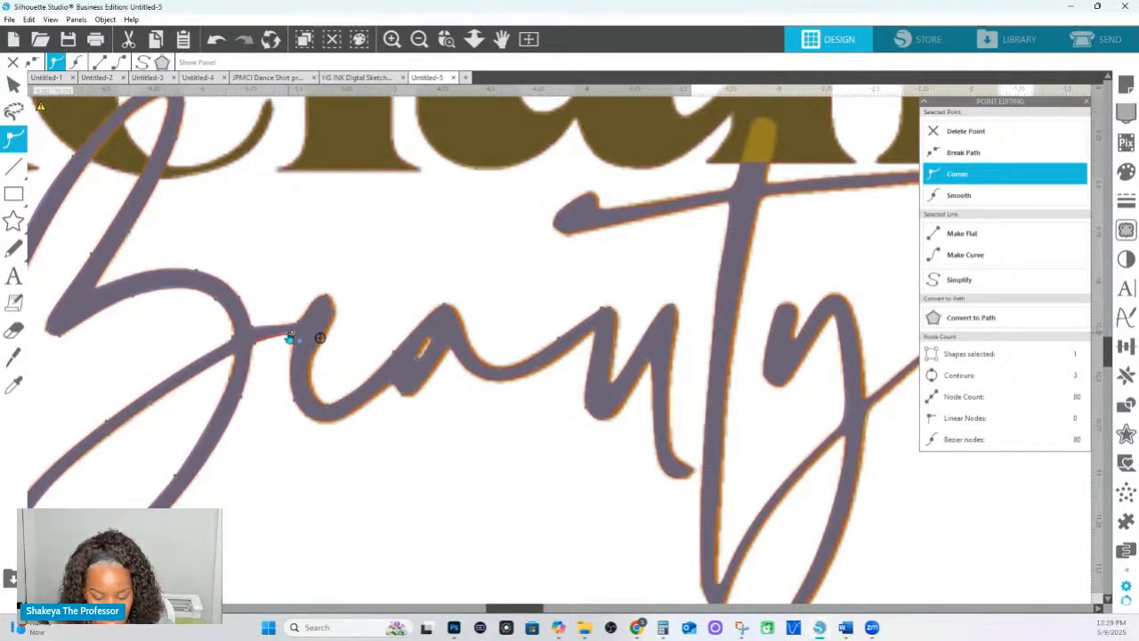
{"action": "left_click", "coordinate": [263, 339]}
{"action": "left_click", "coordinate": [256, 329]}
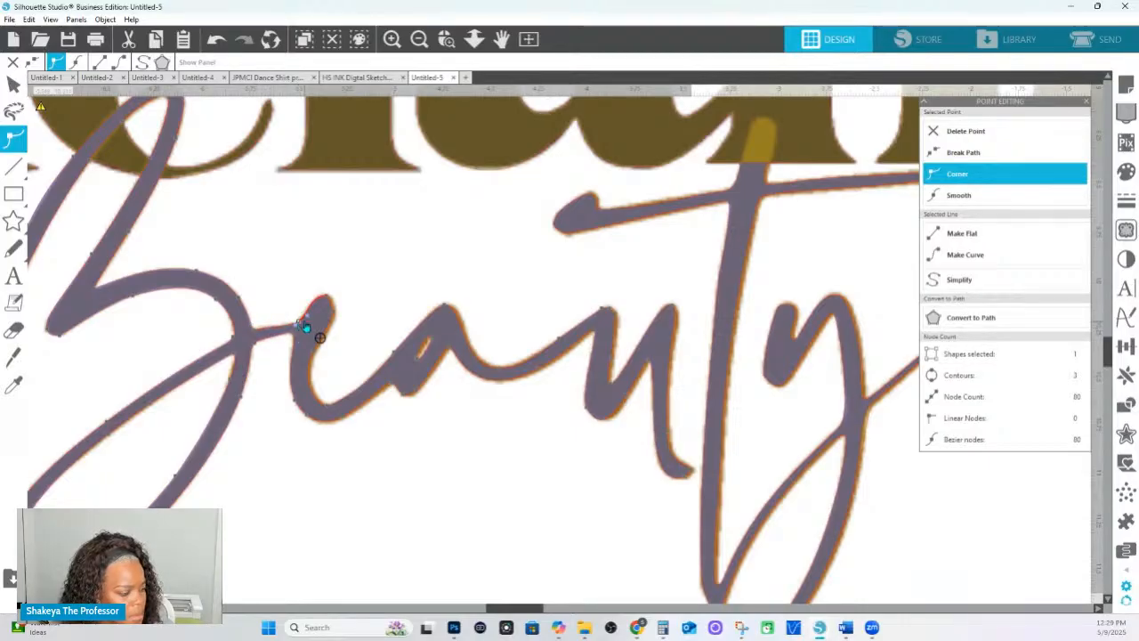
{"action": "left_click", "coordinate": [309, 318]}
{"action": "left_click", "coordinate": [294, 335]}
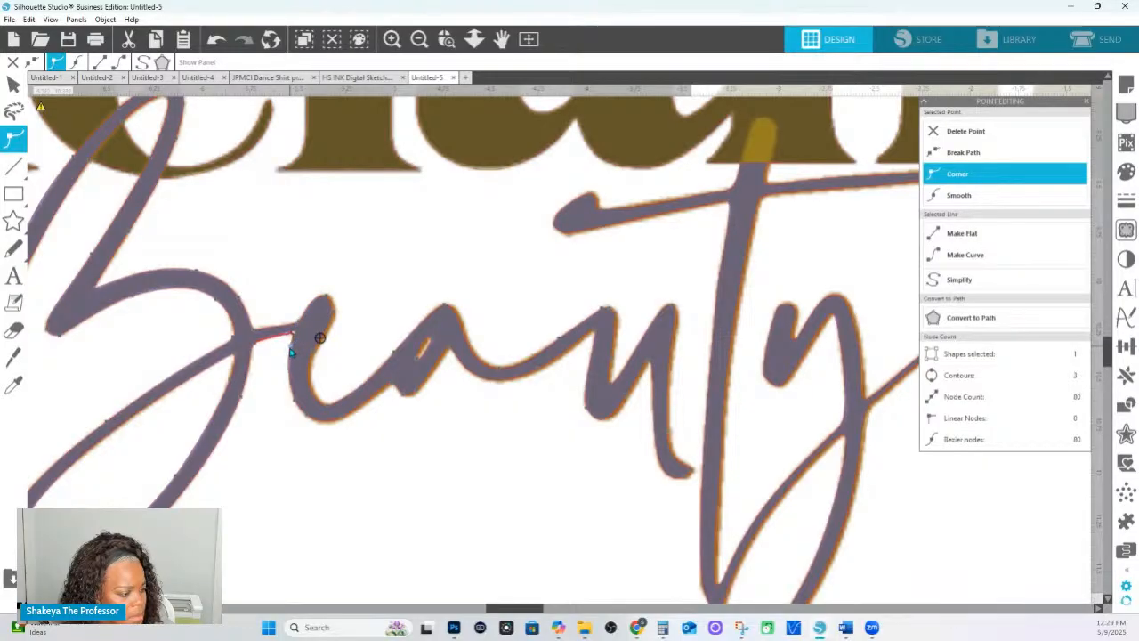
{"action": "left_click", "coordinate": [298, 339]}
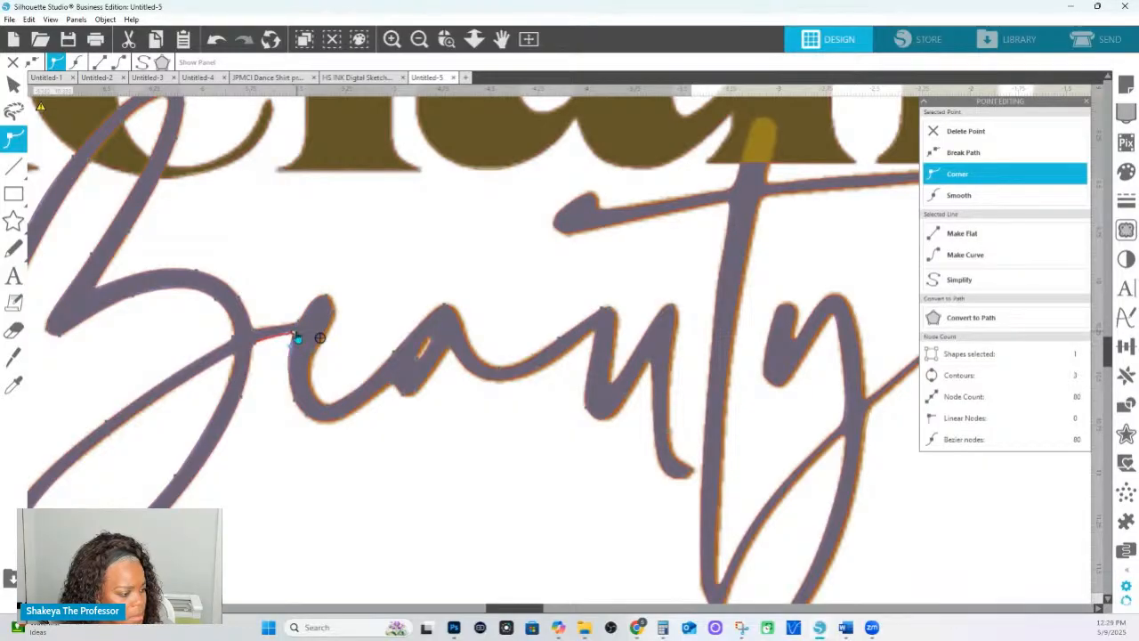
Fit the left edge of the e by adding a point along its curve and adjusting the points at its upper junction and lower bend.
{"action": "left_click", "coordinate": [250, 354]}
{"action": "left_click", "coordinate": [294, 401]}
{"action": "left_click", "coordinate": [293, 335]}
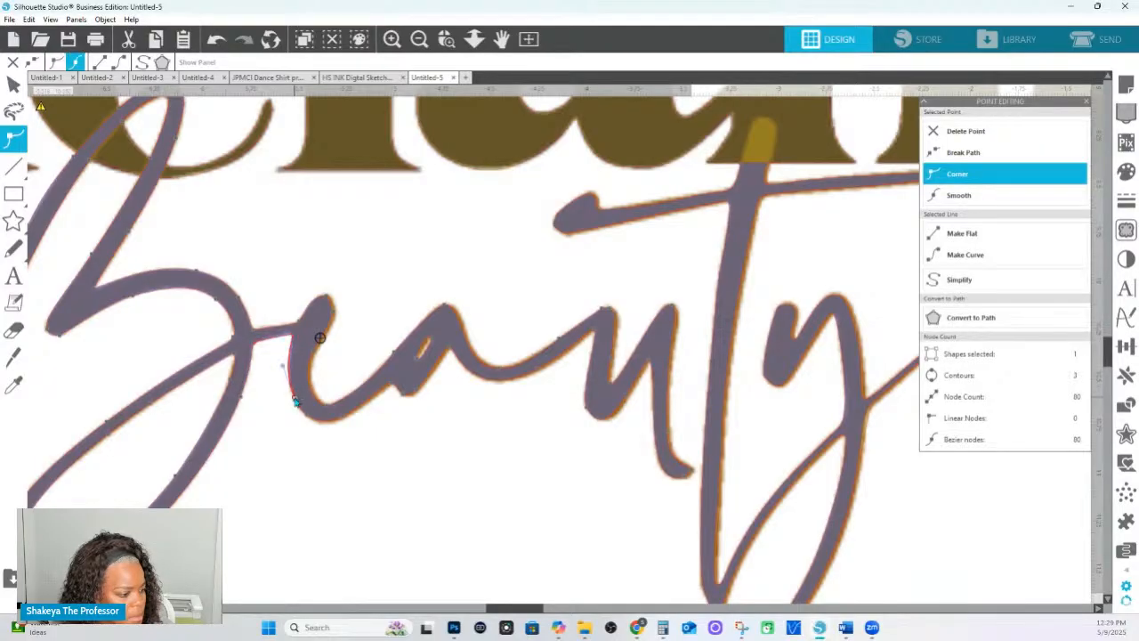
{"action": "left_click", "coordinate": [289, 365]}
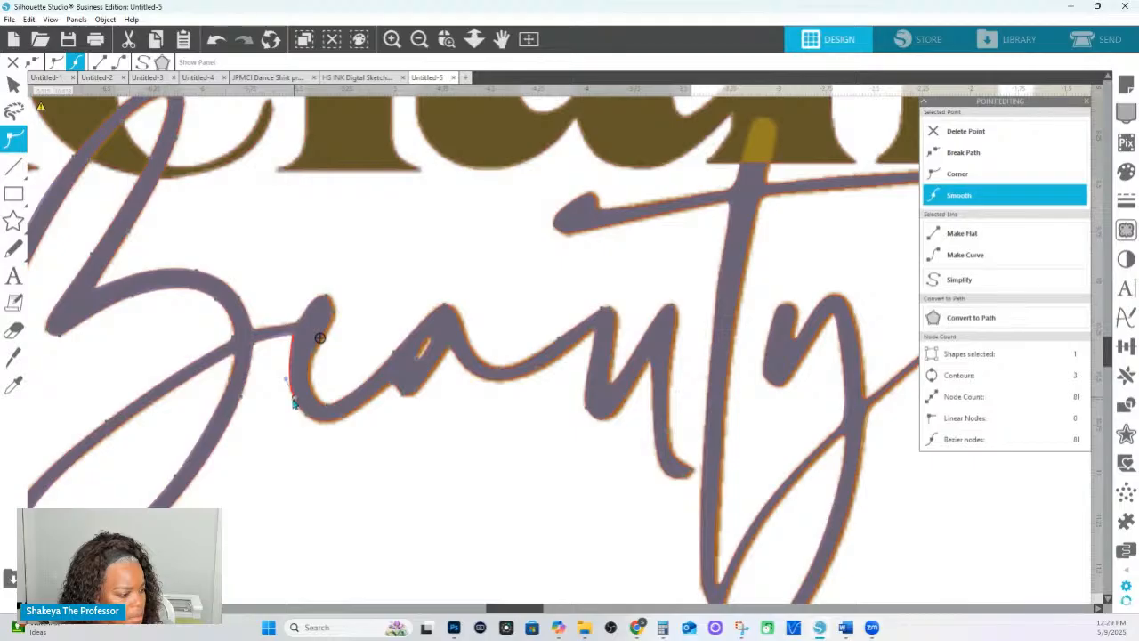
{"action": "left_click", "coordinate": [305, 415]}
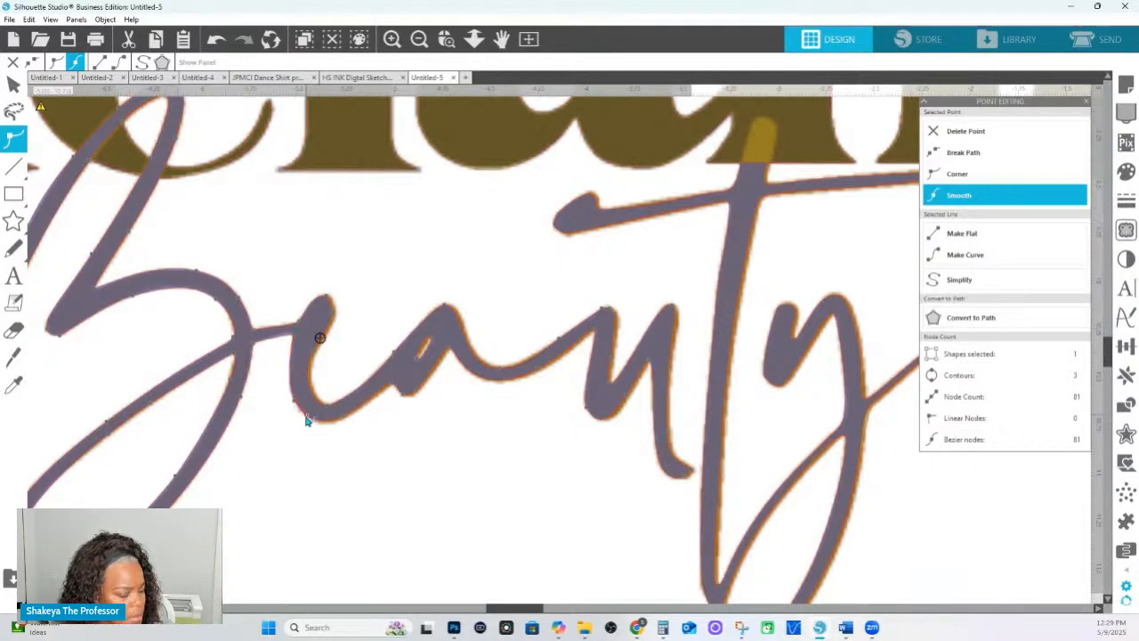
Remove the extra point at the bottom of the e, then refit its lower curve and check the points up to its tip.
{"action": "key", "text": "Delete"}
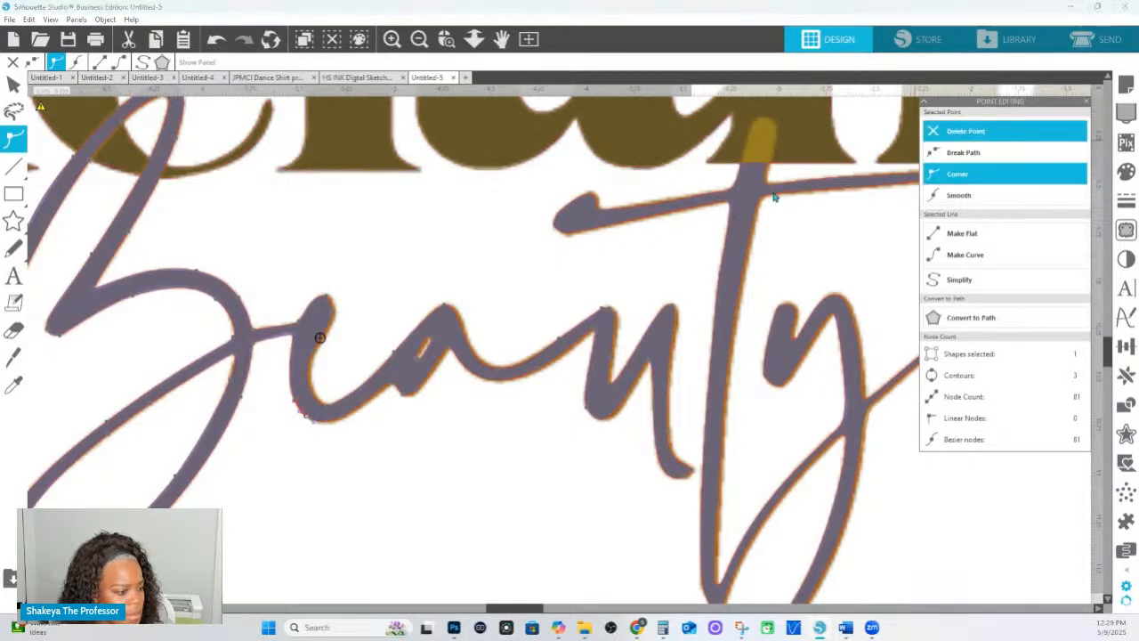
{"action": "left_click", "coordinate": [344, 424]}
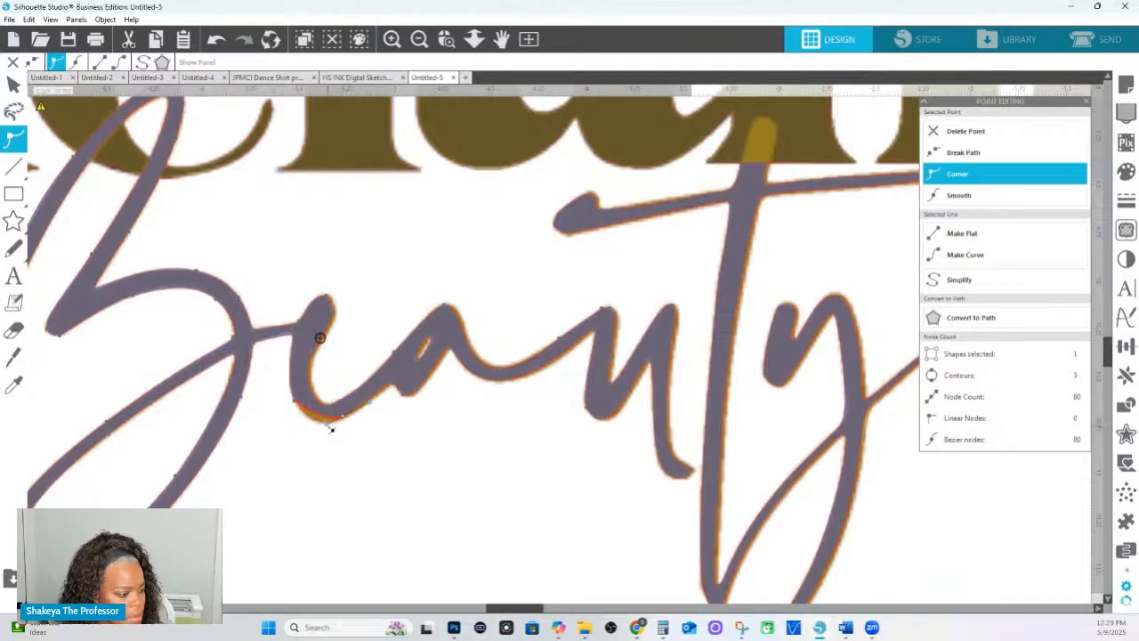
{"action": "left_click_drag", "start_coordinate": [324, 429], "coordinate": [310, 435]}
{"action": "left_click", "coordinate": [346, 423]}
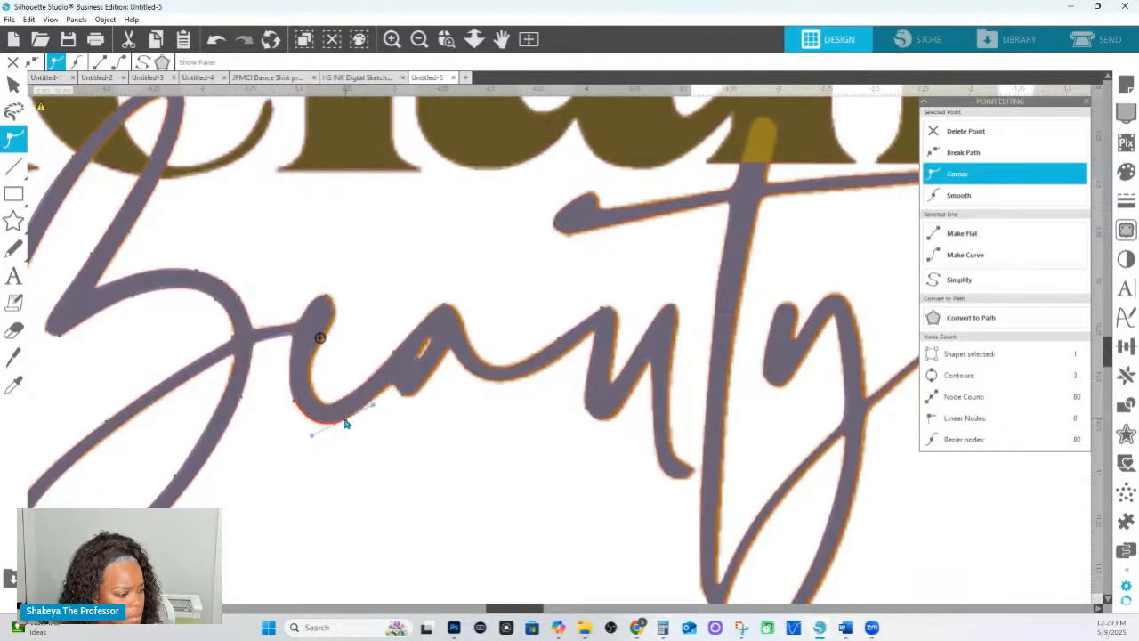
{"action": "left_click", "coordinate": [331, 411]}
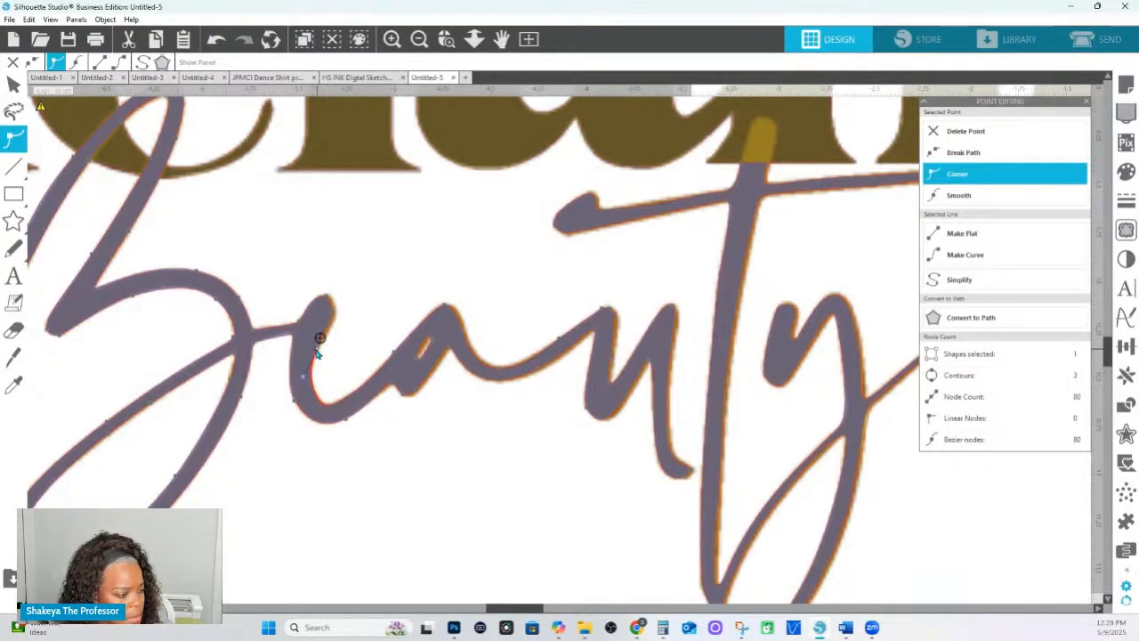
{"action": "left_click", "coordinate": [327, 298]}
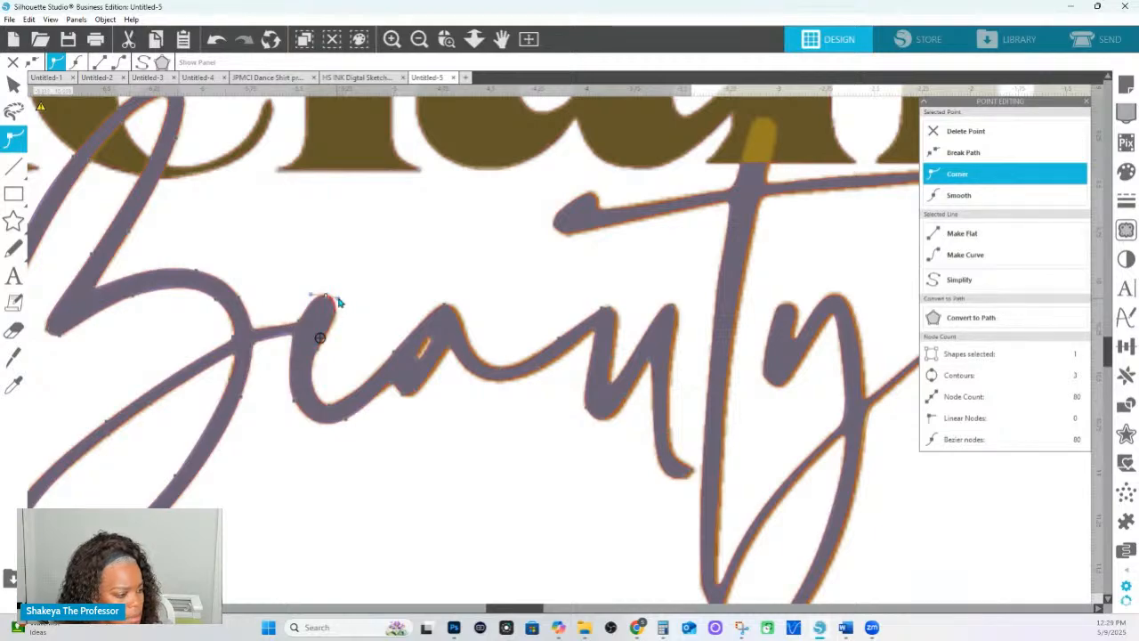
{"action": "left_click", "coordinate": [337, 312]}
Delete the surplus point beneath the a and refit its lower bend where the stroke from the e joins.
{"action": "left_click", "coordinate": [392, 388]}
{"action": "left_click_drag", "start_coordinate": [383, 389], "coordinate": [387, 394]}
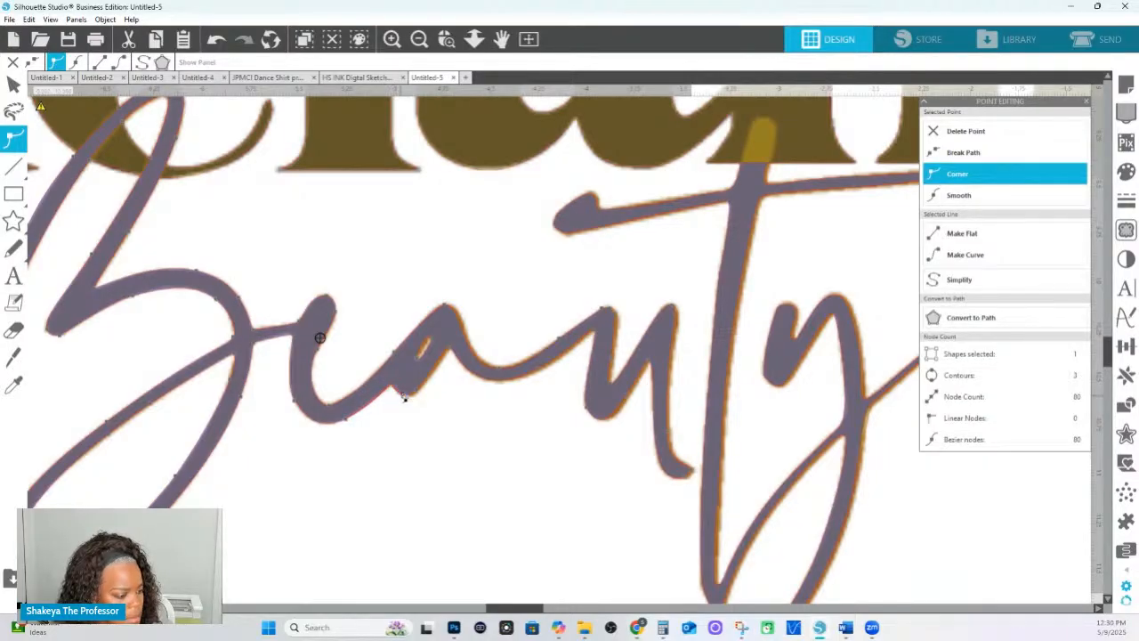
{"action": "left_click", "coordinate": [965, 131]}
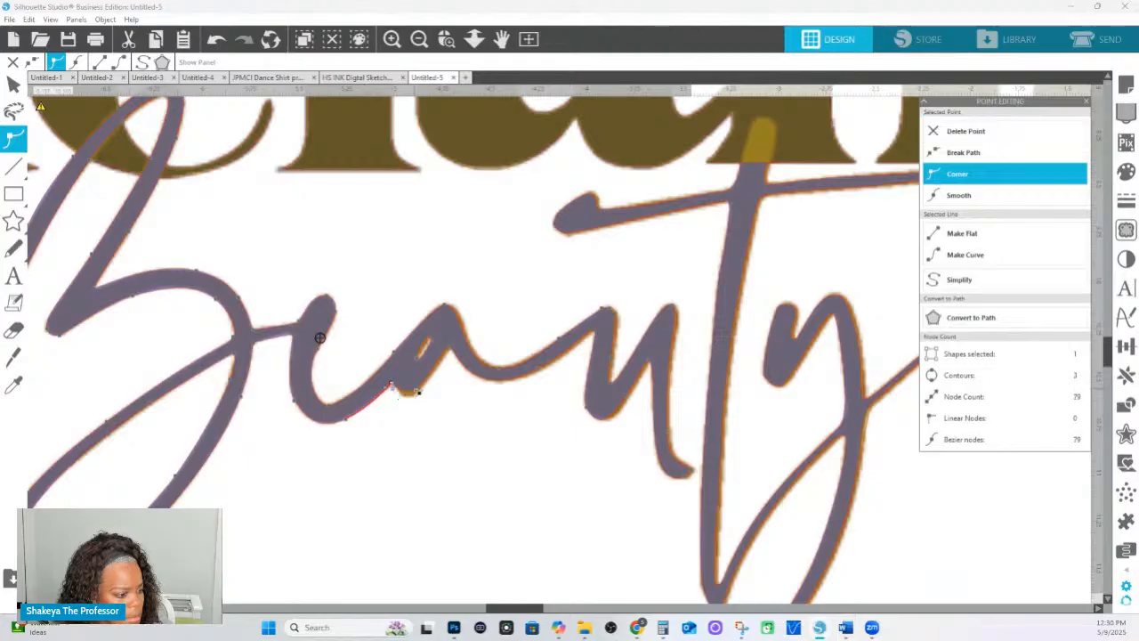
{"action": "left_click", "coordinate": [421, 391]}
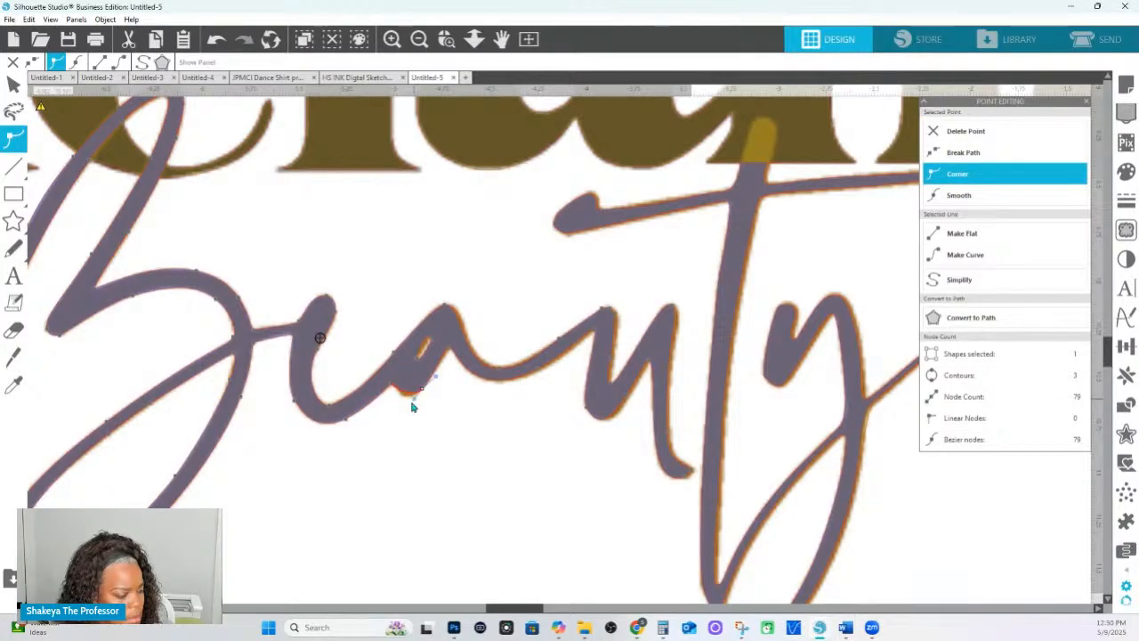
{"action": "left_click", "coordinate": [391, 389]}
Refine the curve over the top of the a by adjusting its peak point, and check the points of its inner loop.
{"action": "left_click", "coordinate": [443, 309]}
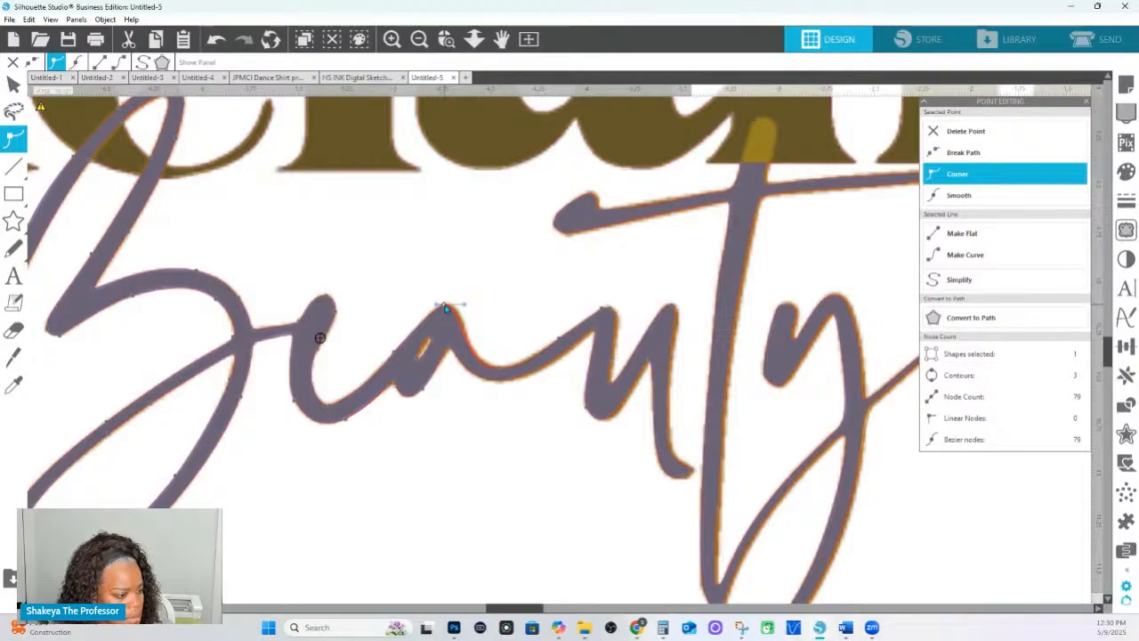
{"action": "left_click", "coordinate": [501, 370]}
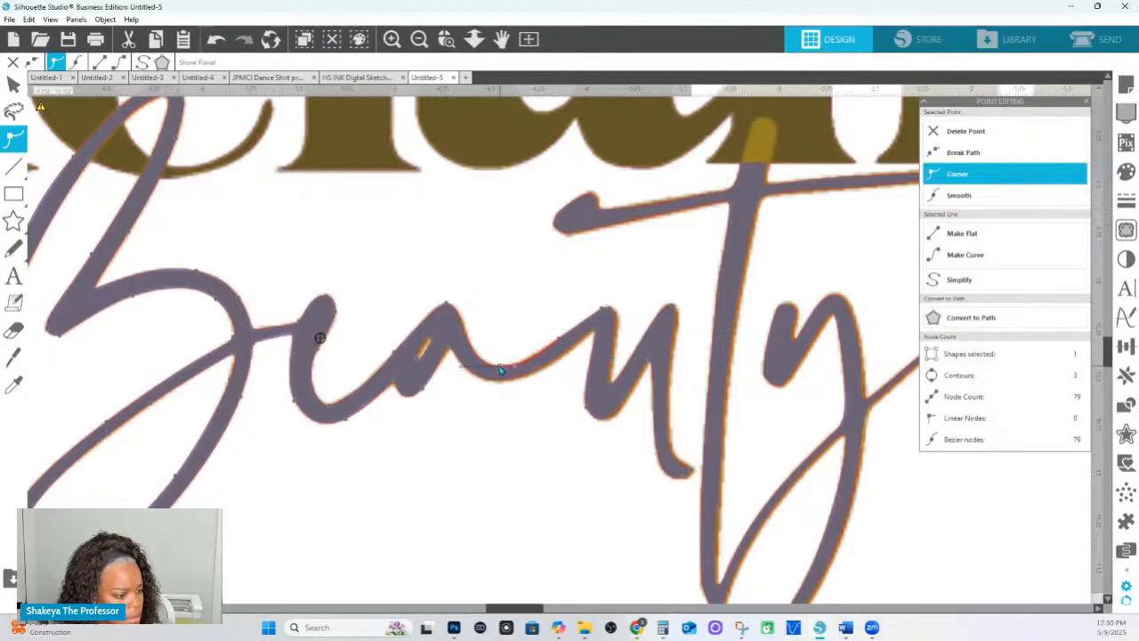
{"action": "left_click", "coordinate": [450, 304]}
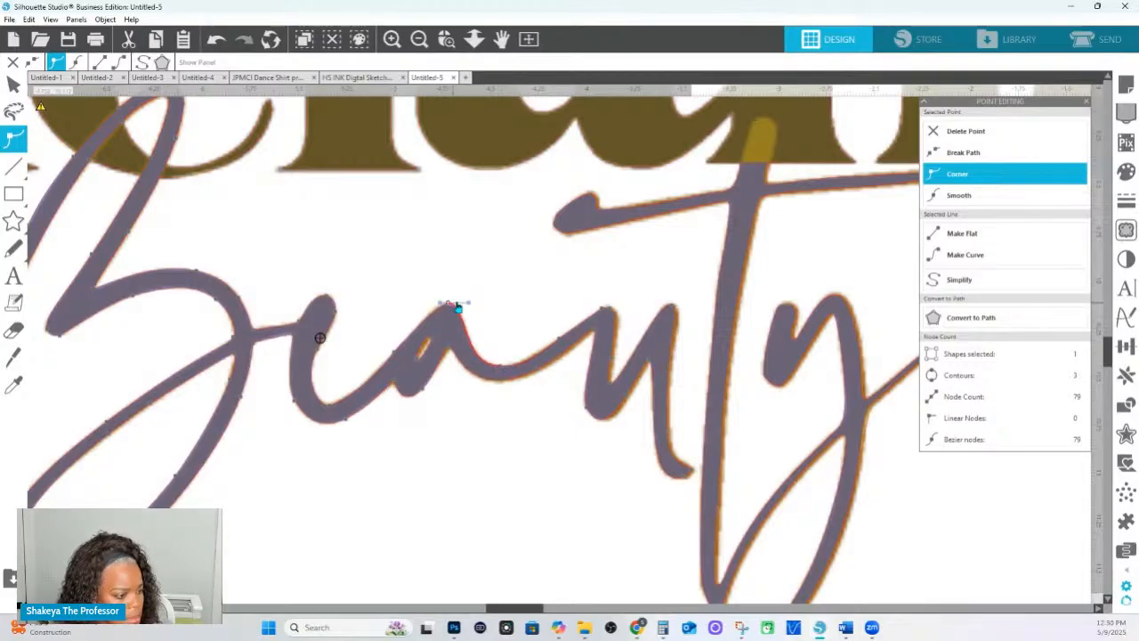
{"action": "left_click_drag", "start_coordinate": [440, 303], "coordinate": [433, 303]}
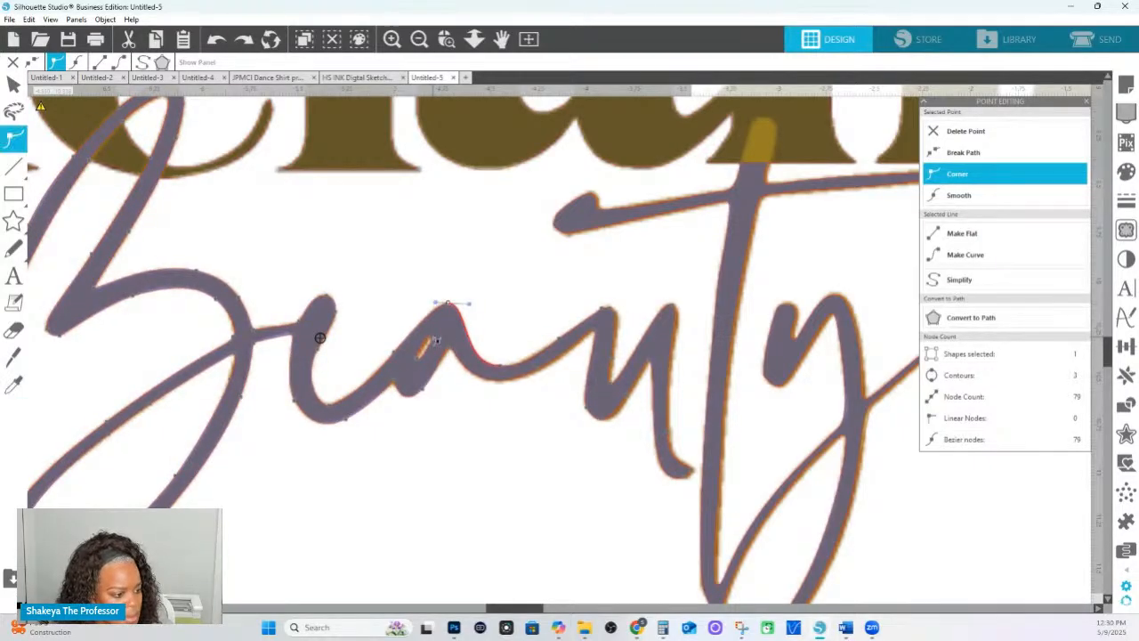
{"action": "left_click", "coordinate": [435, 340]}
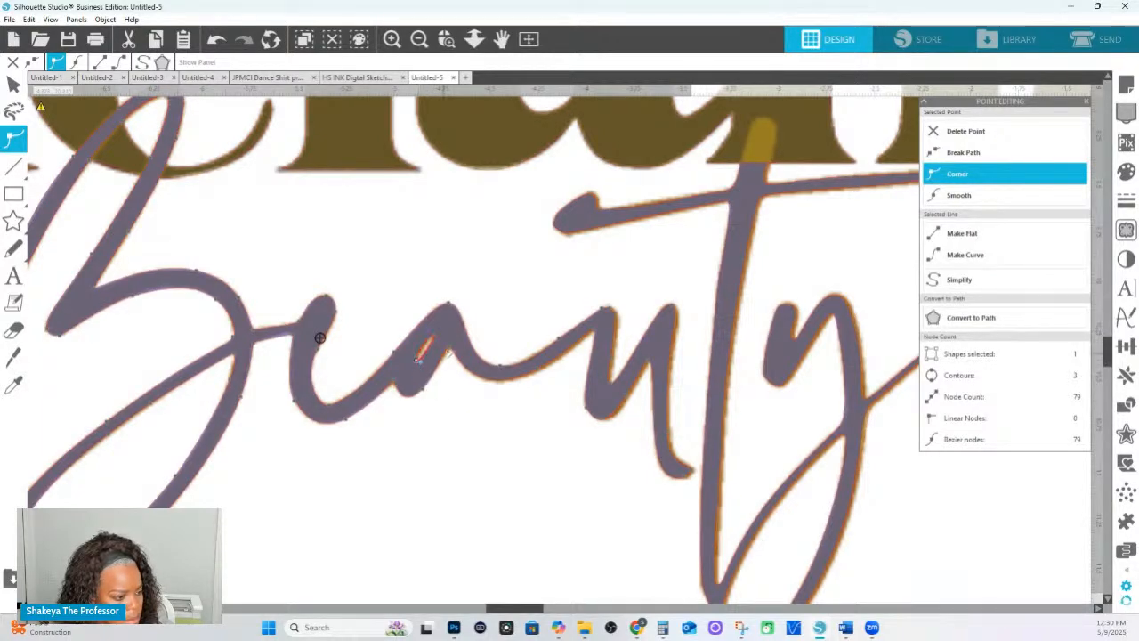
{"action": "left_click", "coordinate": [451, 349]}
Refit the connector between the a and the u by adding points along its curve and adjusting their handles.
{"action": "left_click", "coordinate": [541, 371]}
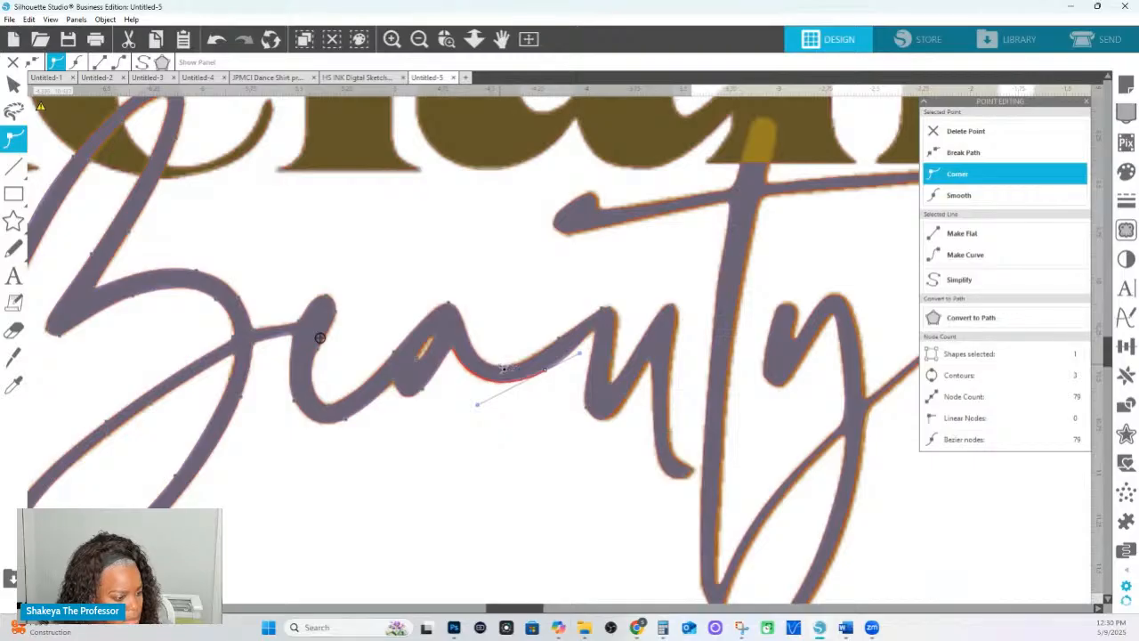
{"action": "left_click", "coordinate": [504, 369]}
{"action": "left_click_drag", "start_coordinate": [500, 368], "coordinate": [474, 353]}
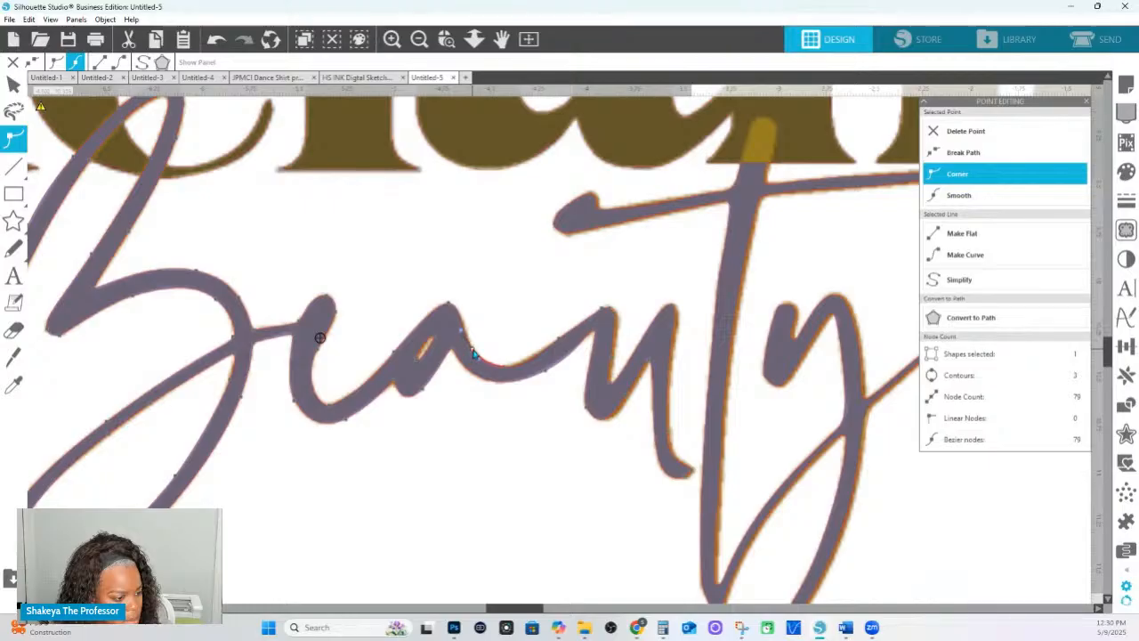
{"action": "left_click", "coordinate": [463, 333]}
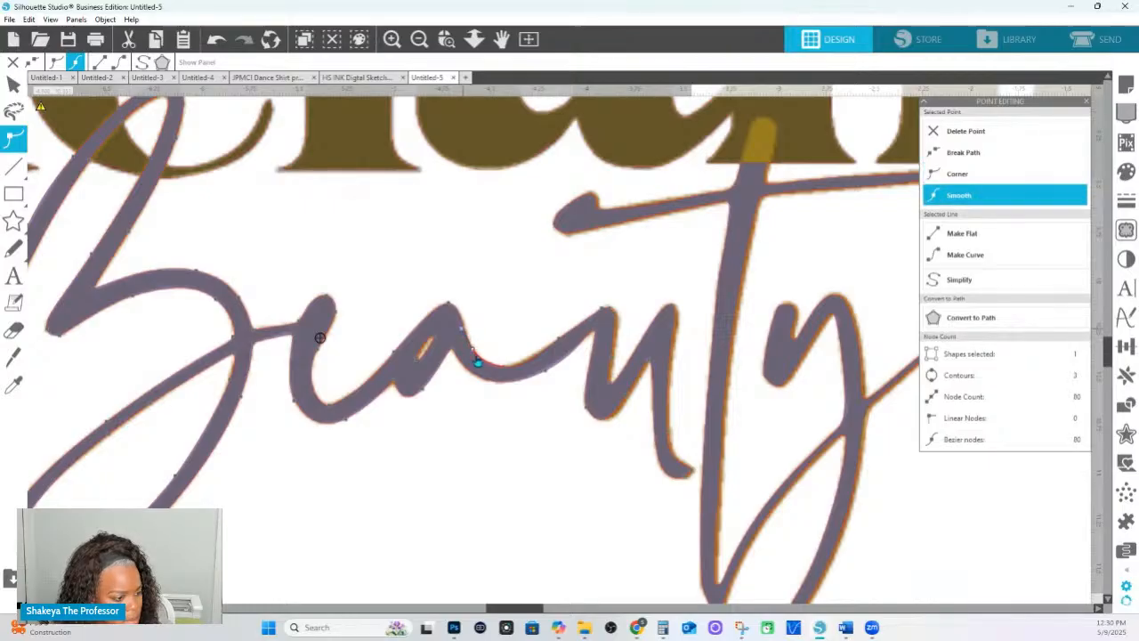
{"action": "left_click_drag", "start_coordinate": [488, 382], "coordinate": [486, 385]}
{"action": "left_click", "coordinate": [545, 369]}
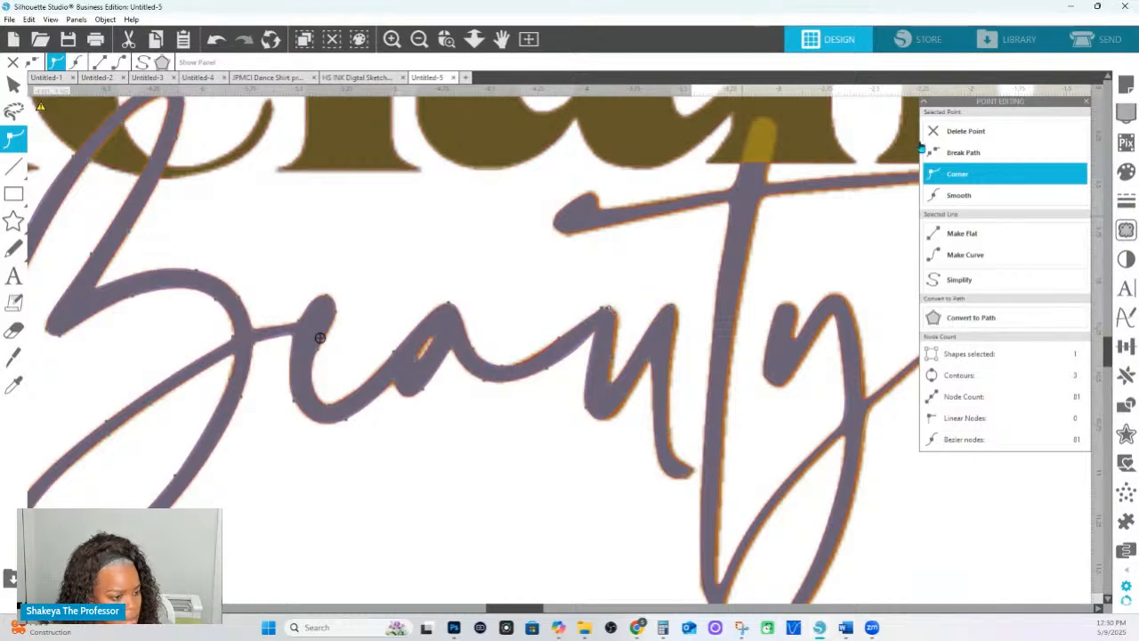
Delete the extra point at the top of the u's first stroke and adjust the points around its tip and lower bend.
{"action": "left_click", "coordinate": [1023, 134]}
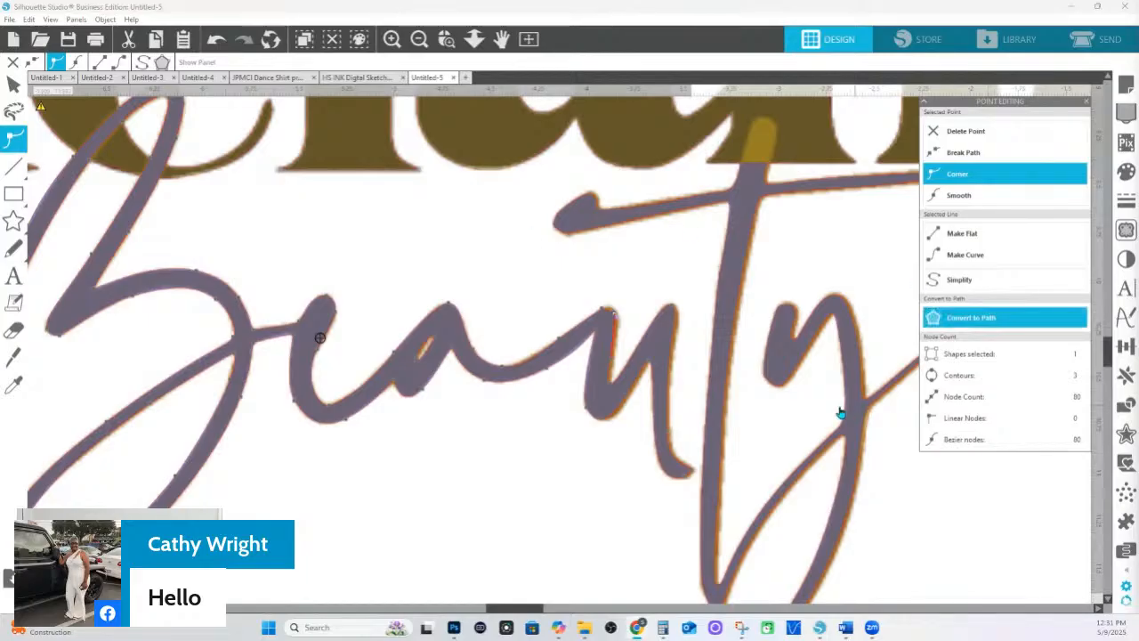
{"action": "left_click", "coordinate": [503, 370]}
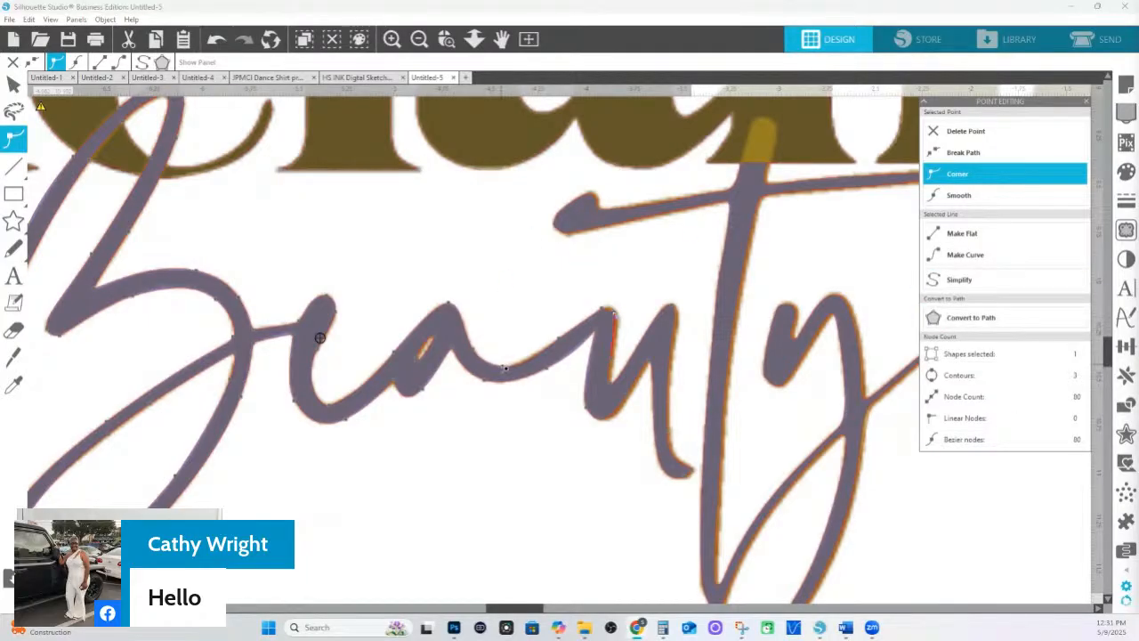
{"action": "left_click", "coordinate": [562, 343]}
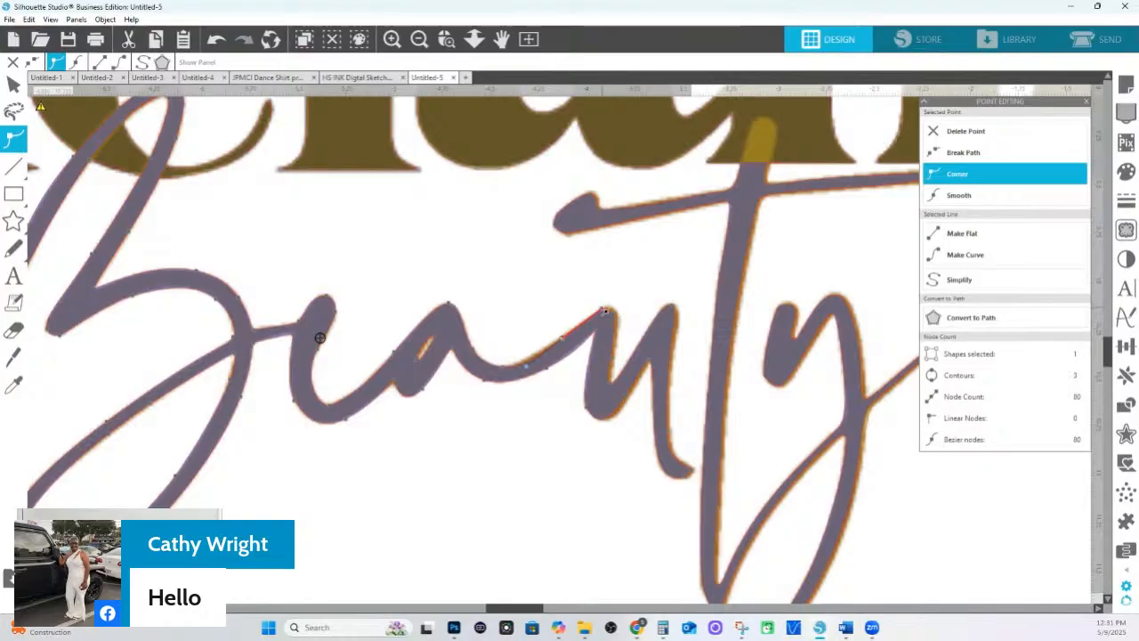
{"action": "left_click_drag", "start_coordinate": [621, 316], "coordinate": [617, 316]}
{"action": "left_click", "coordinate": [614, 390]}
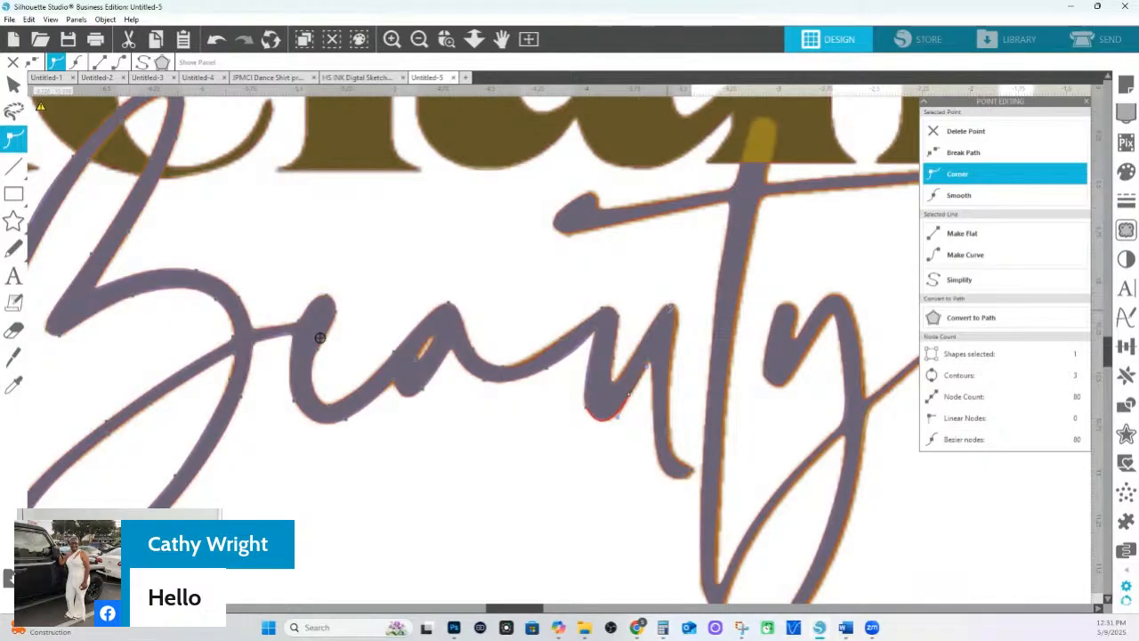
Fit the u's second stroke by adjusting the points on its right edge and at its inner junction.
{"action": "left_click", "coordinate": [674, 307]}
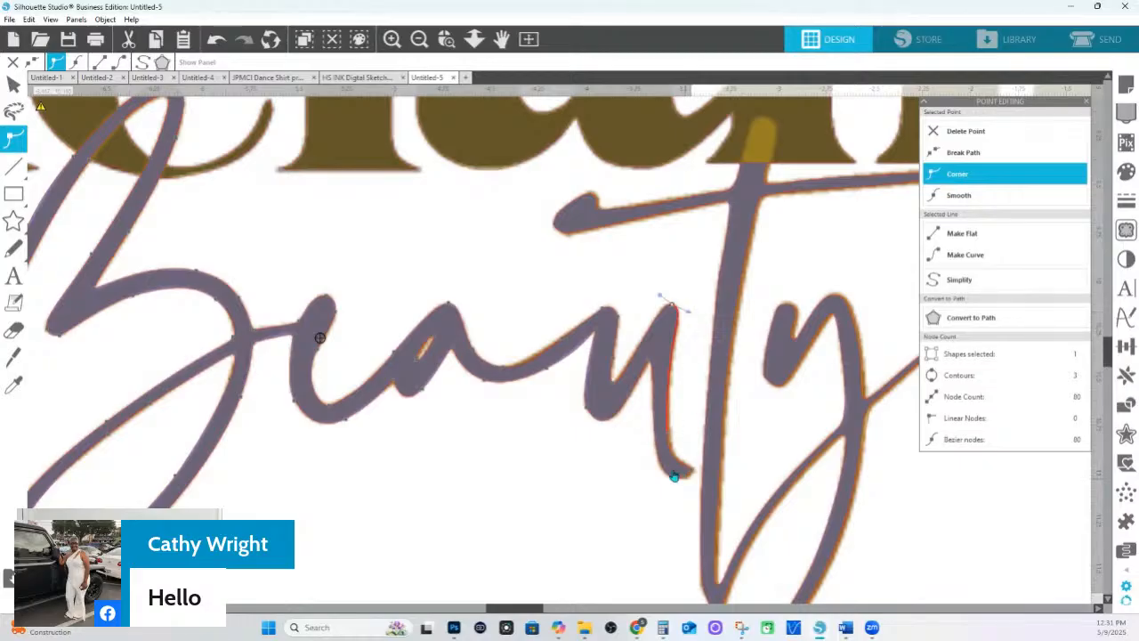
{"action": "left_click", "coordinate": [669, 436]}
{"action": "left_click_drag", "start_coordinate": [668, 436], "coordinate": [672, 438]}
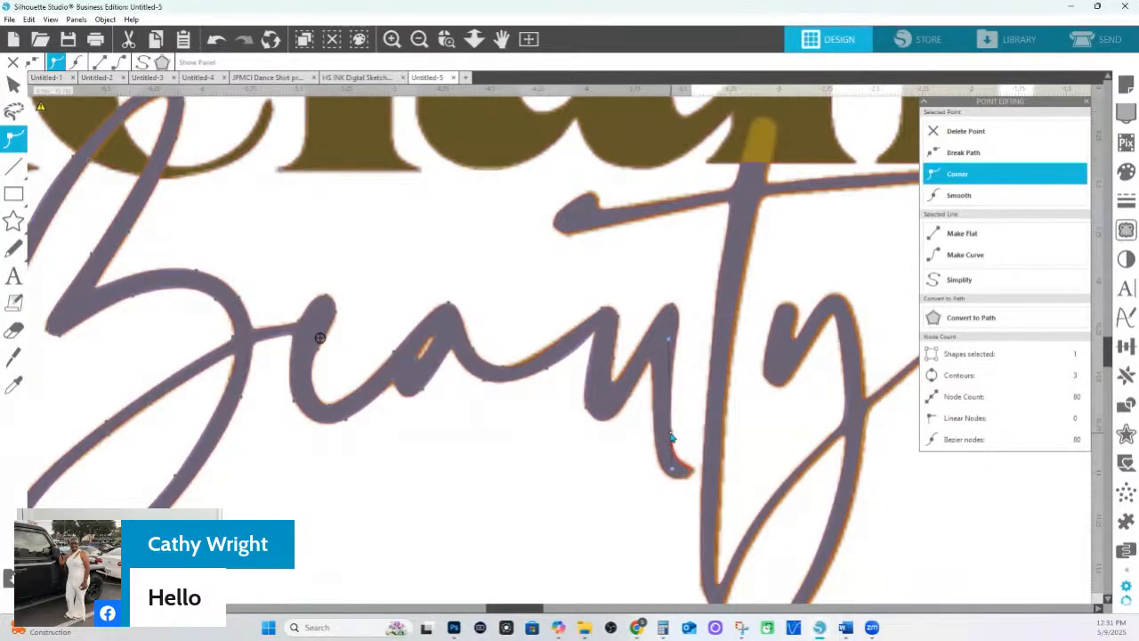
{"action": "left_click", "coordinate": [651, 365]}
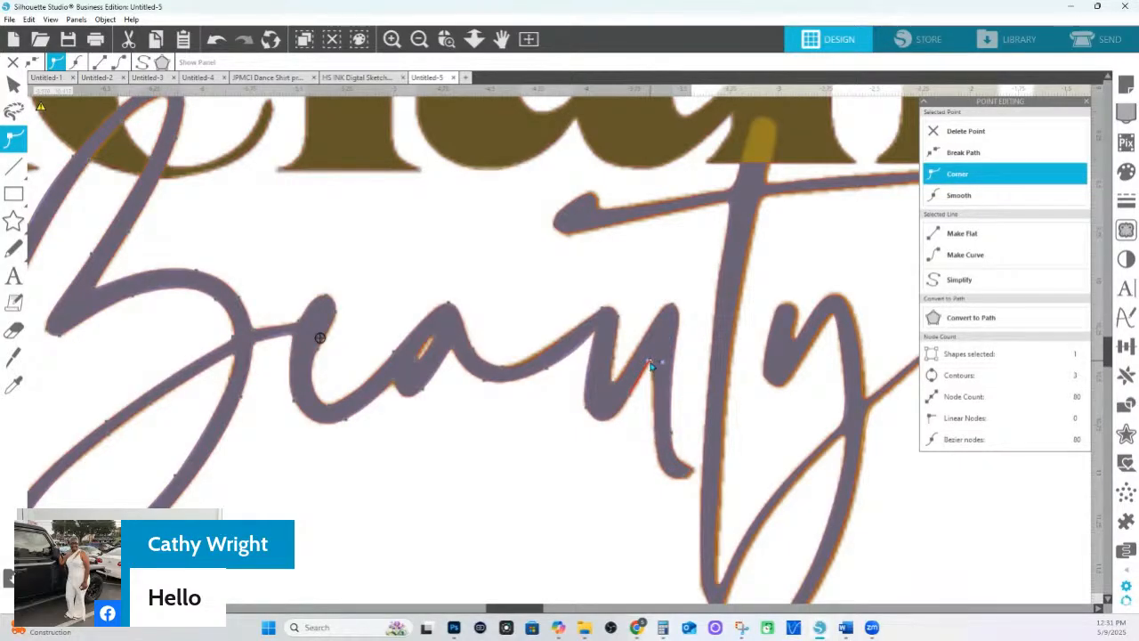
{"action": "left_click_drag", "start_coordinate": [664, 363], "coordinate": [651, 370]}
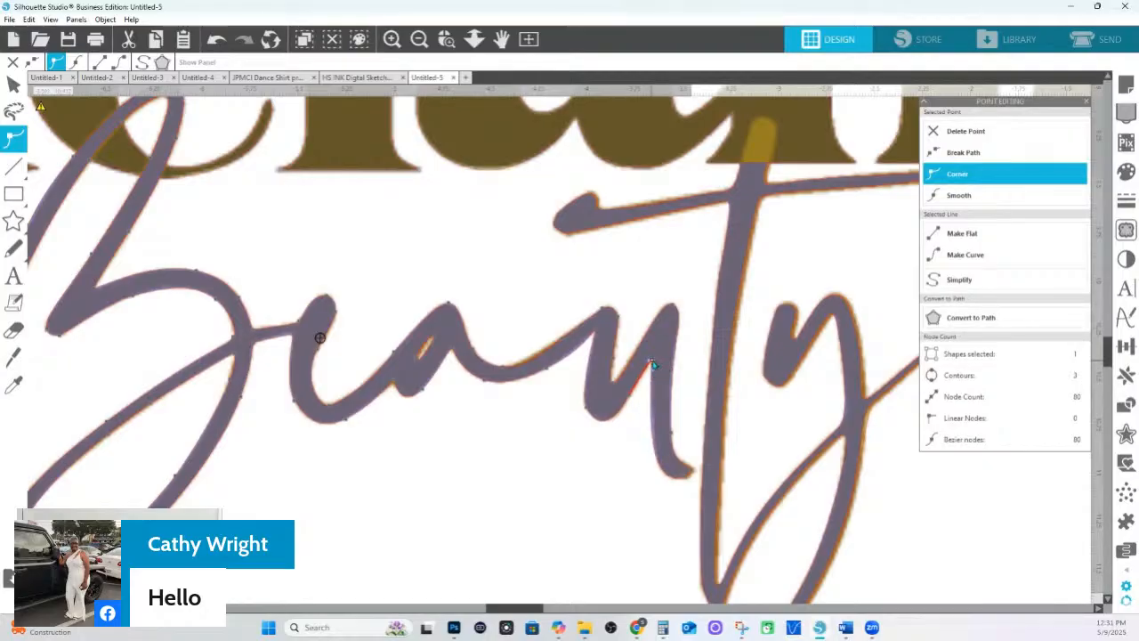
Add a point on the left edge of the u's tail and fit the curve around the tail's end.
{"action": "left_click_drag", "start_coordinate": [650, 365], "coordinate": [655, 426]}
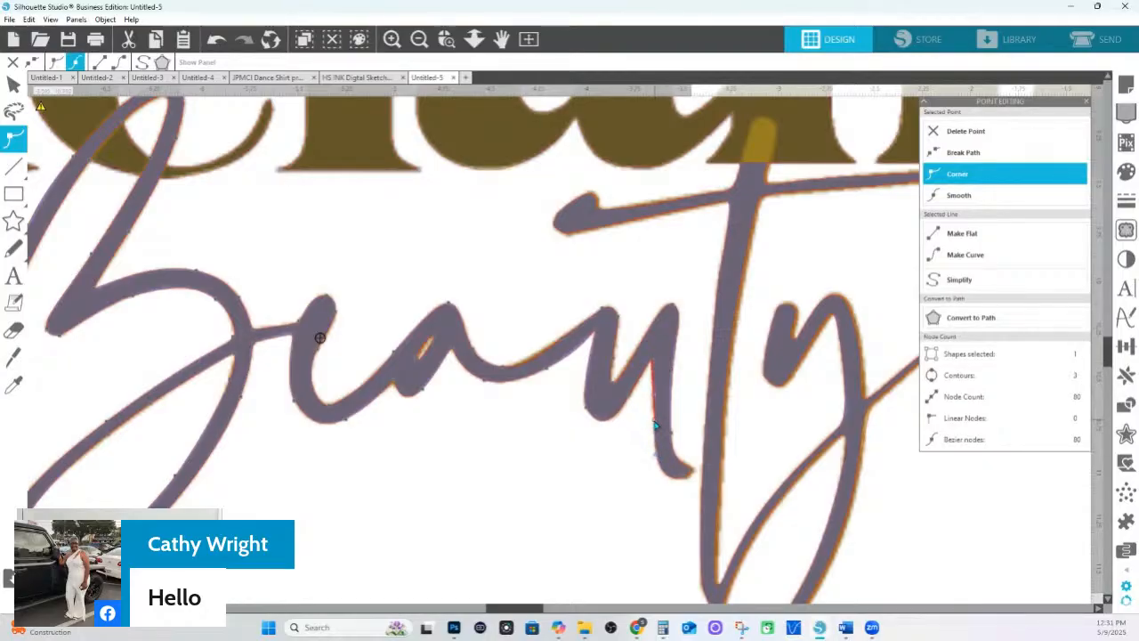
{"action": "left_click", "coordinate": [680, 477]}
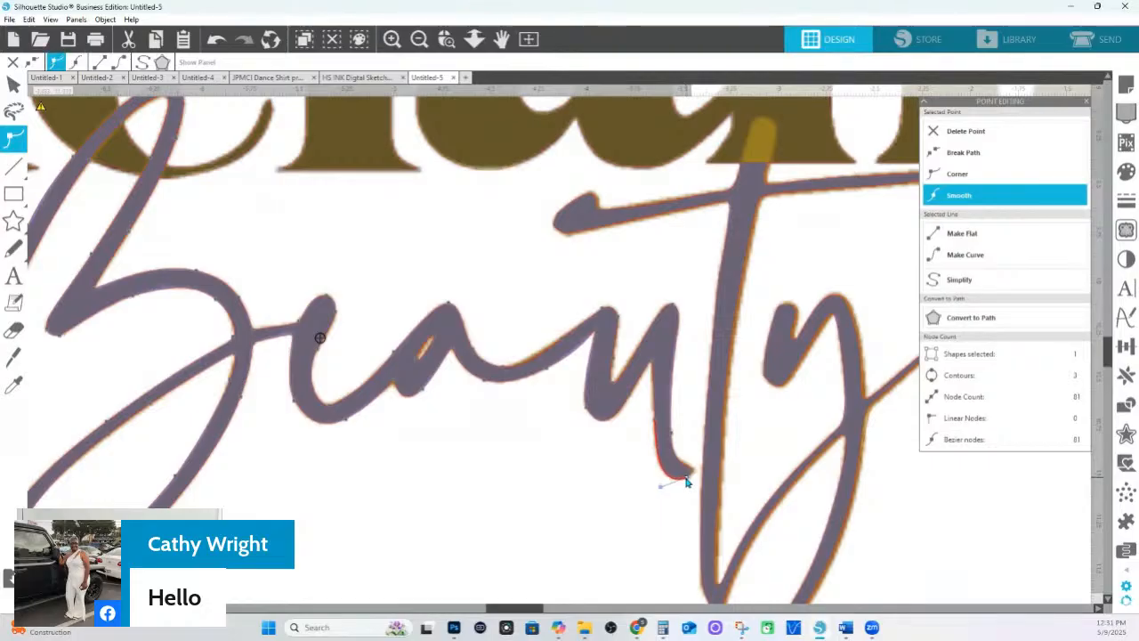
{"action": "left_click", "coordinate": [686, 479]}
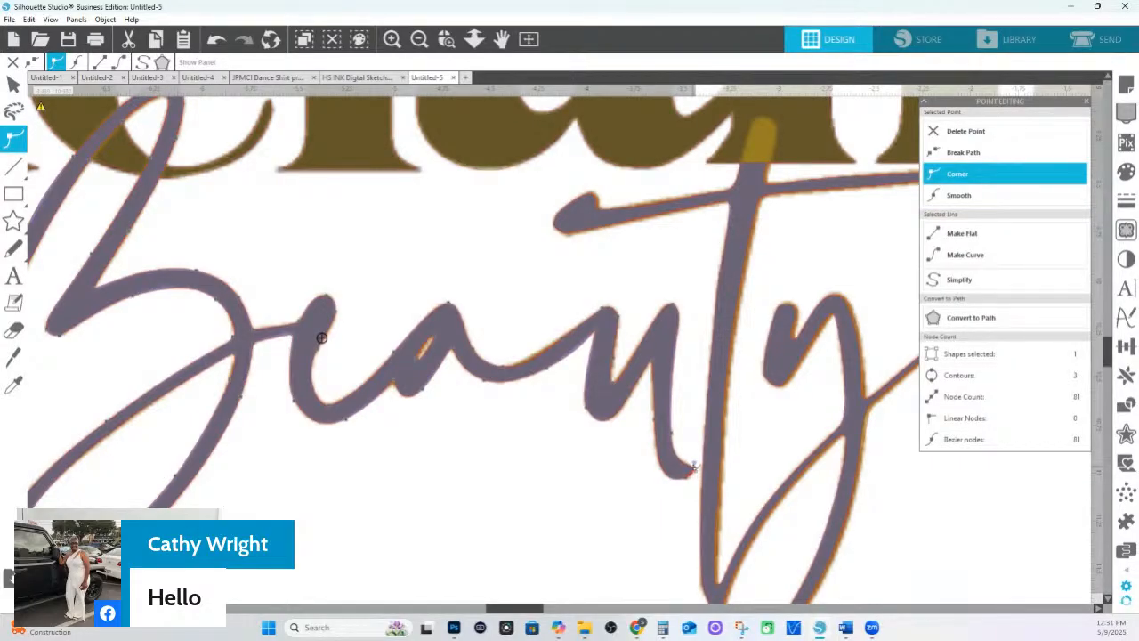
{"action": "left_click", "coordinate": [594, 528]}
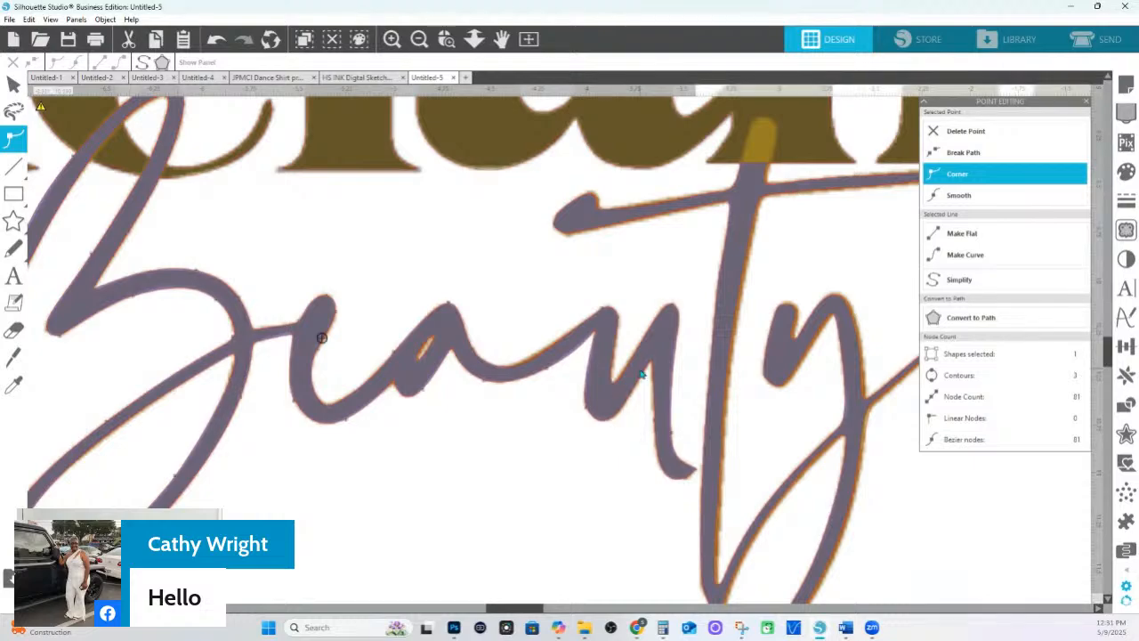
Finish point editing of the "Beau" shape and set its fill transparency to 0%.
{"action": "double_click", "coordinate": [692, 311]}
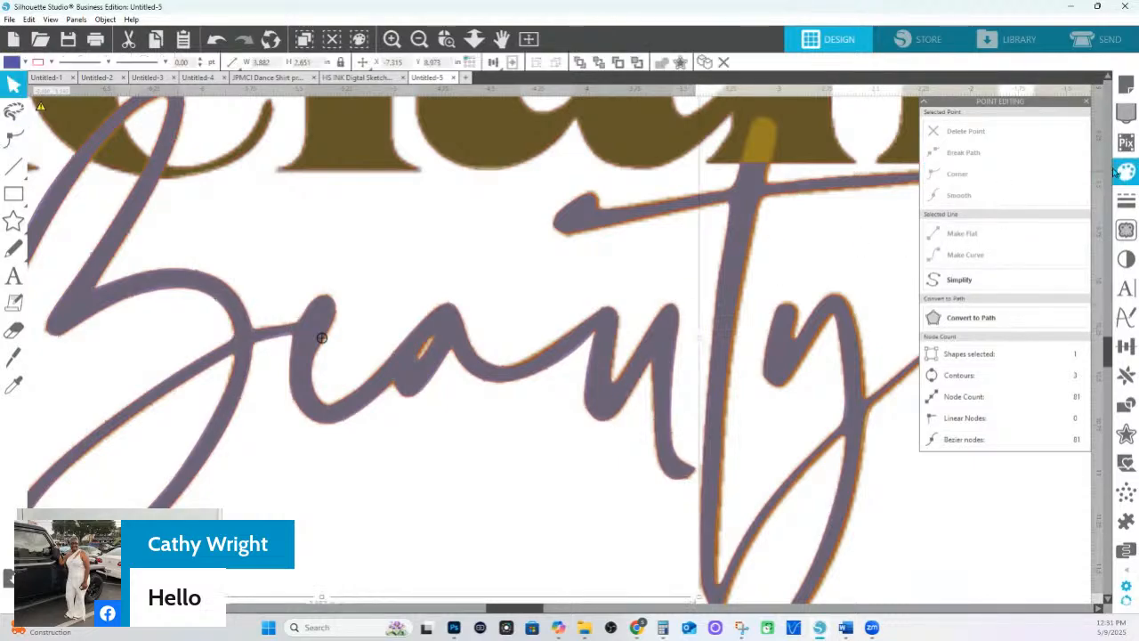
{"action": "left_click", "coordinate": [1126, 171]}
{"action": "left_click", "coordinate": [983, 311]}
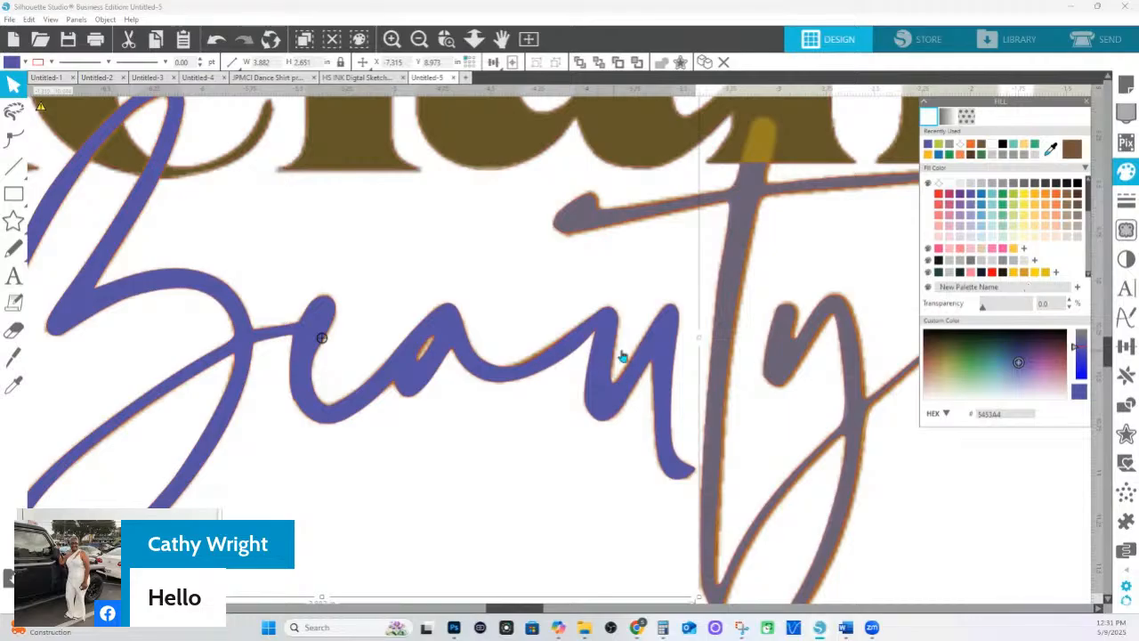
Reopen the "Beau" shape for point editing and reshape the upper edge of the B's lower loop up to the connector junction.
{"action": "left_click_drag", "start_coordinate": [728, 403], "coordinate": [1069, 396]}
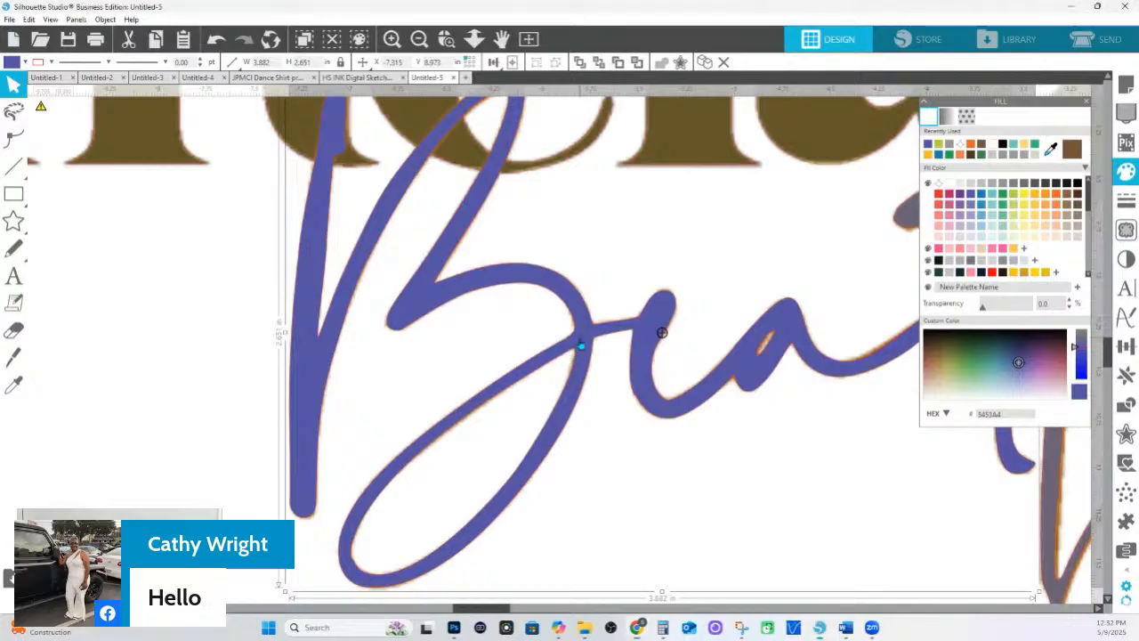
{"action": "double_click", "coordinate": [577, 335]}
{"action": "left_click", "coordinate": [575, 335]}
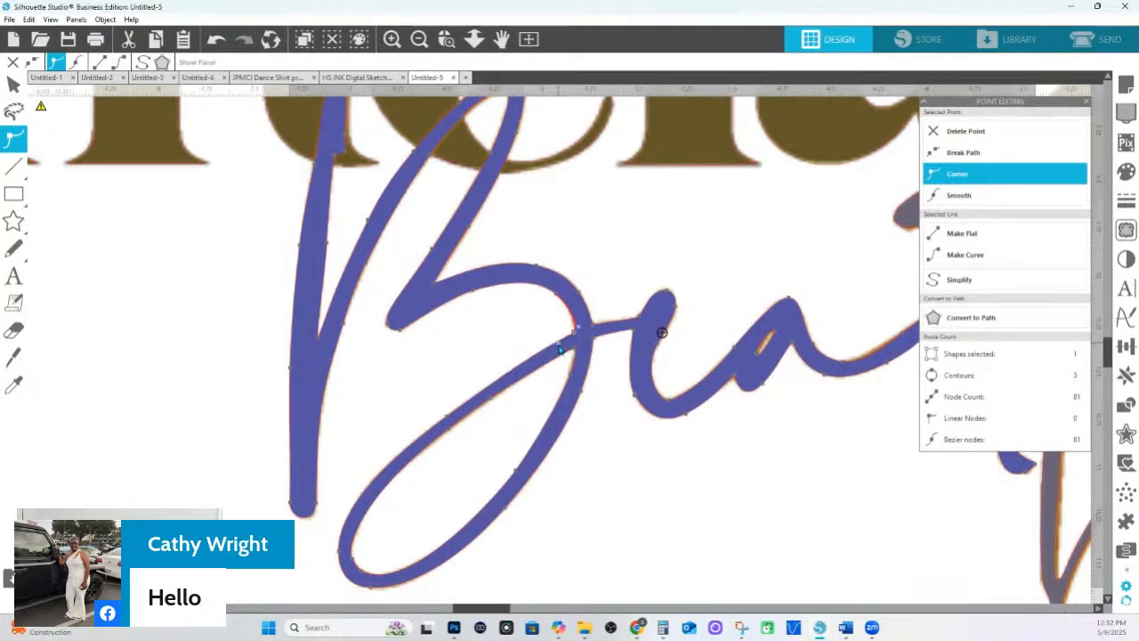
{"action": "left_click", "coordinate": [445, 416]}
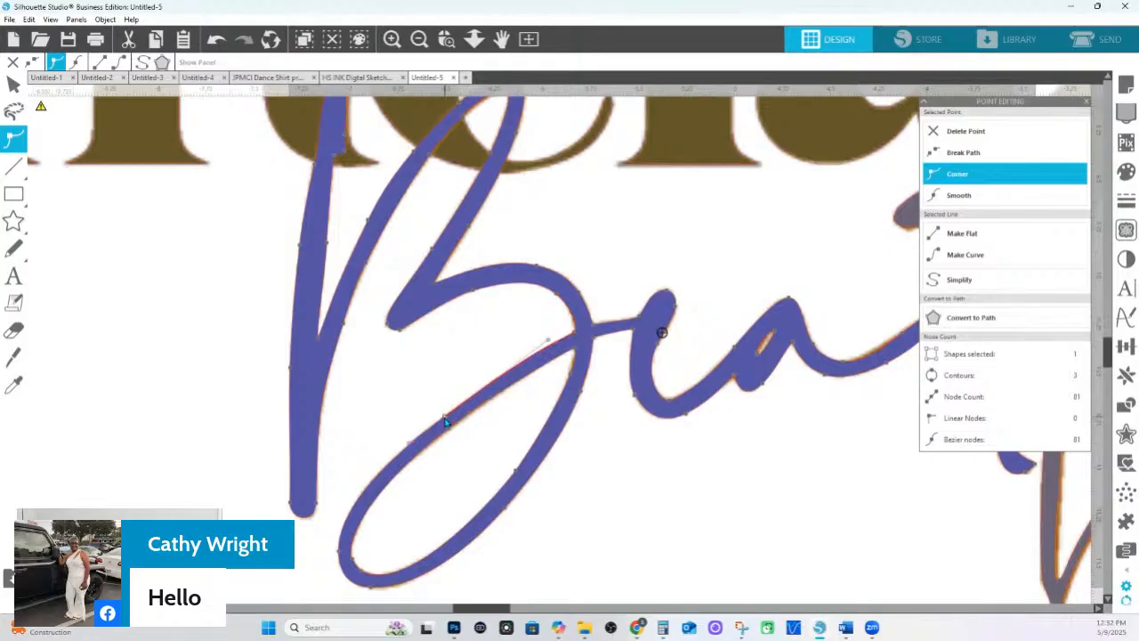
{"action": "right_click", "coordinate": [445, 417]}
{"action": "left_click_drag", "start_coordinate": [547, 342], "coordinate": [594, 330]}
{"action": "left_click", "coordinate": [575, 335]}
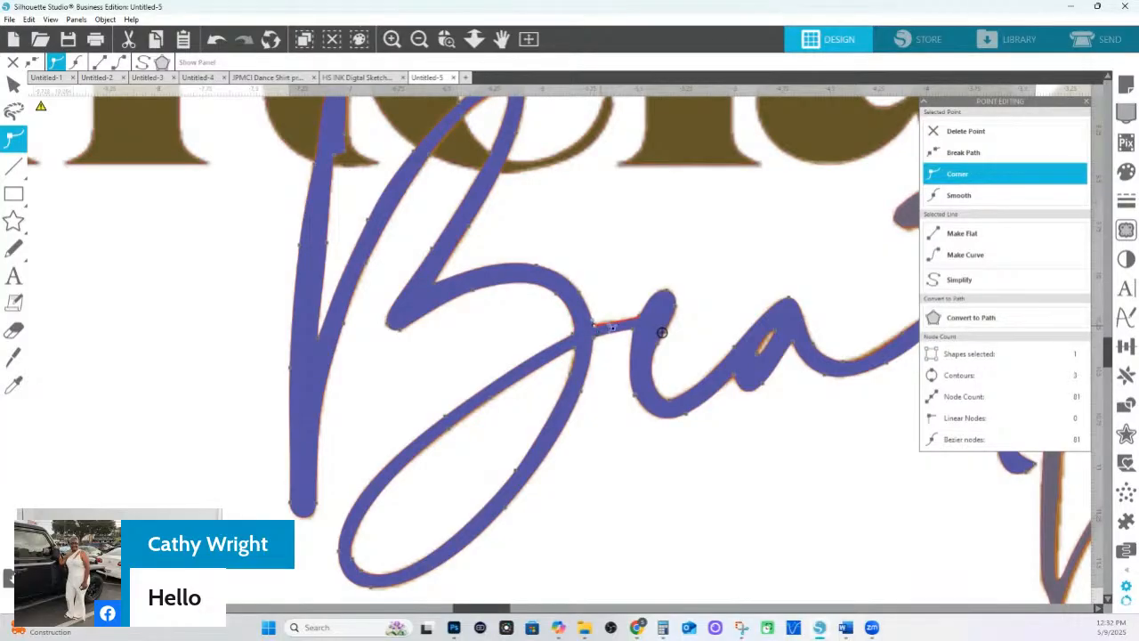
Refine the B-to-e connector and delete a surplus point along the upper diagonal of the B's lower loop.
{"action": "left_click", "coordinate": [639, 320]}
{"action": "left_click", "coordinate": [446, 418]}
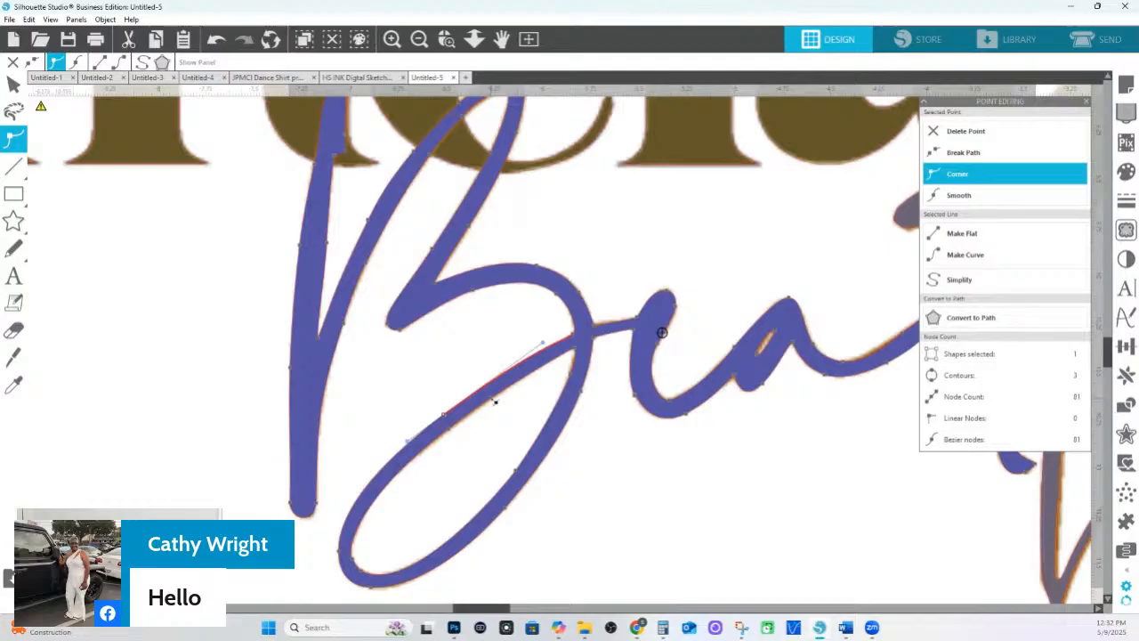
{"action": "key", "text": "Delete"}
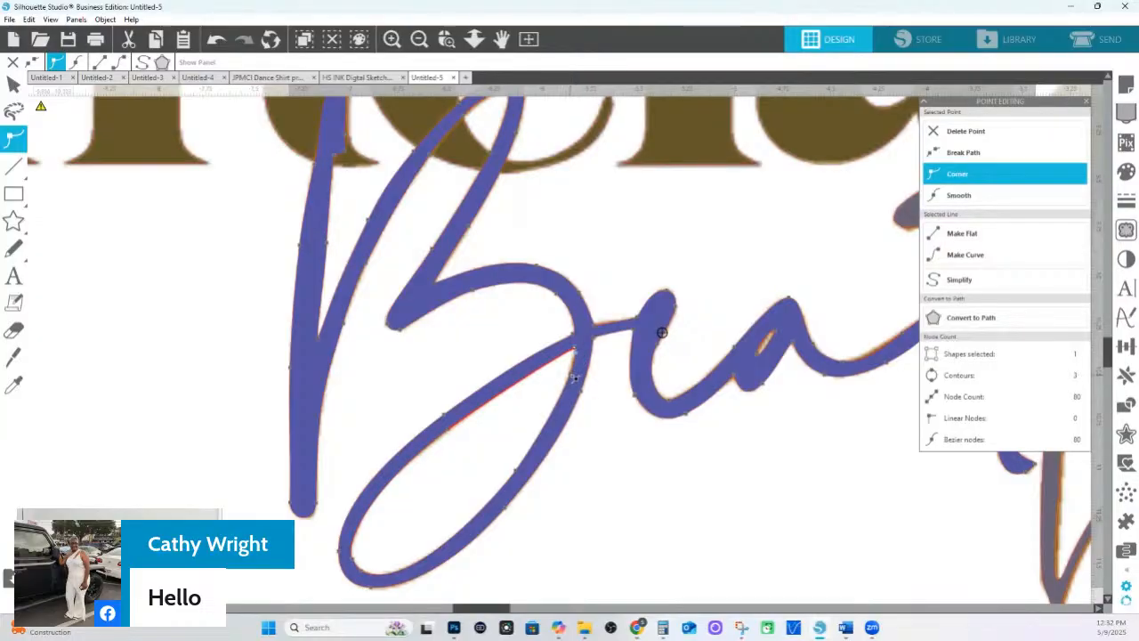
{"action": "left_click", "coordinate": [608, 491]}
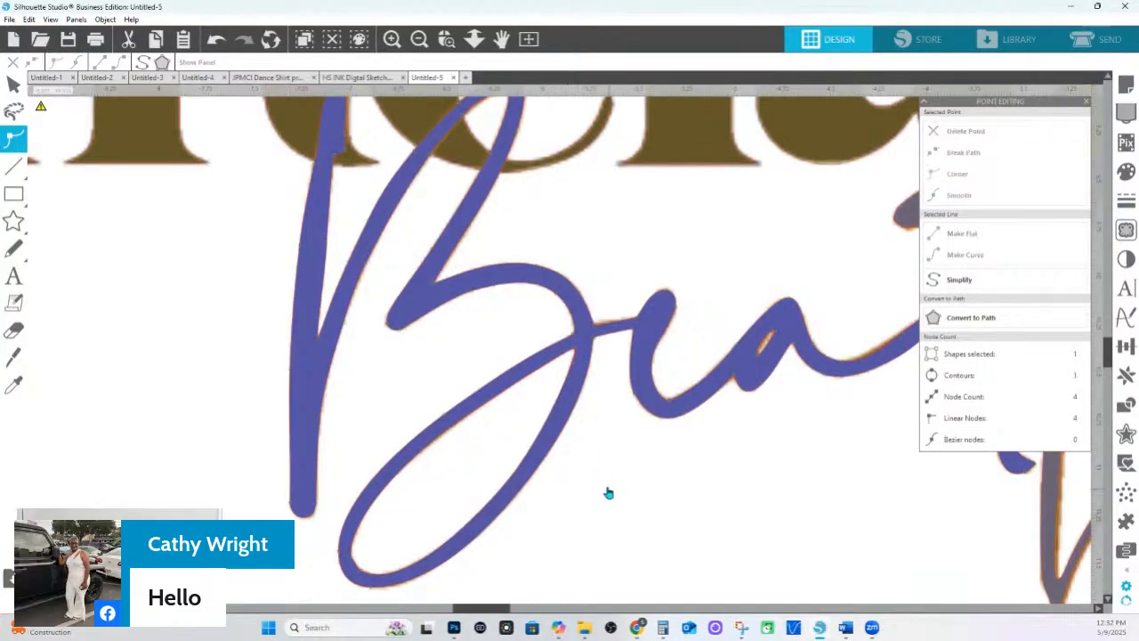
Reopen the "Beau" shape and refit the inner edge of the B's lower loop, deleting surplus points and adding new ones around its bottom bend.
{"action": "double_click", "coordinate": [359, 580]}
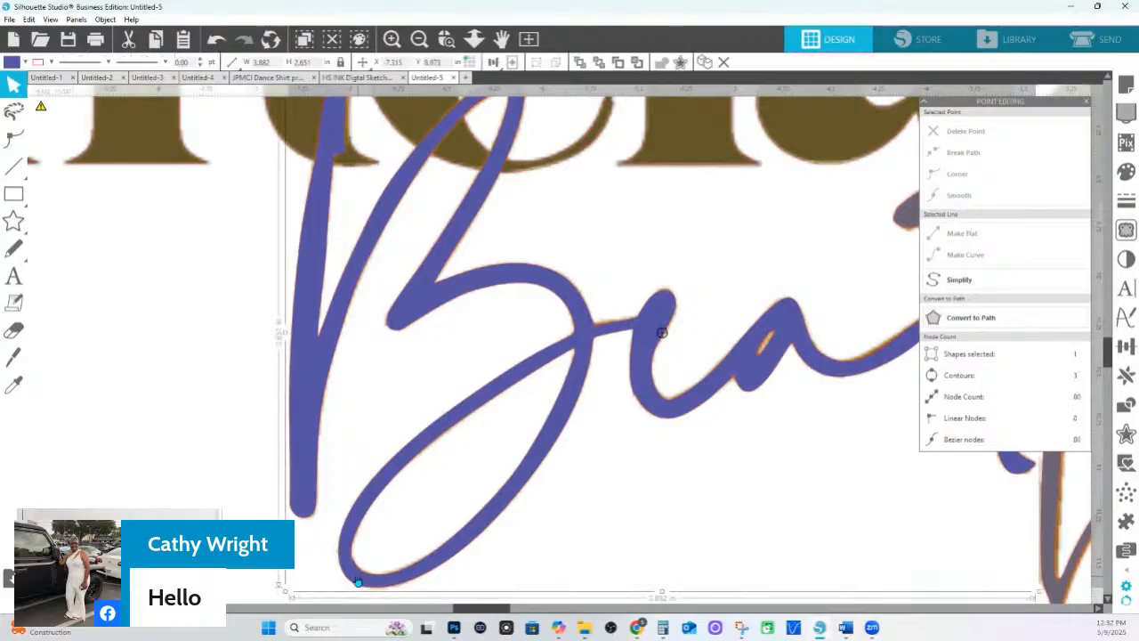
{"action": "left_click", "coordinate": [658, 331]}
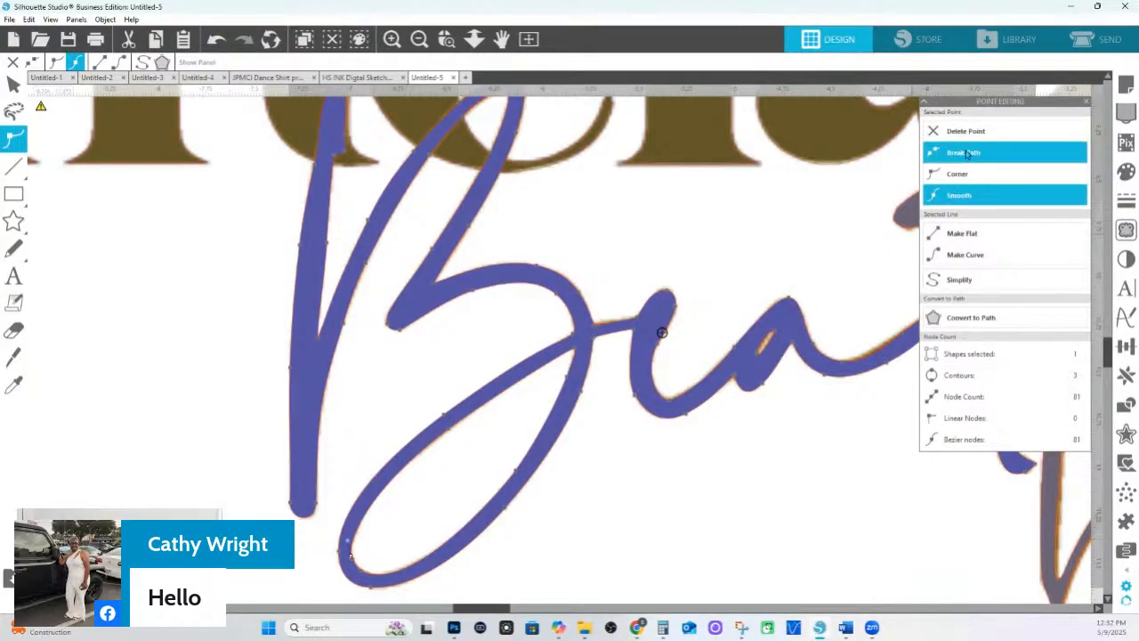
{"action": "key", "text": "Delete"}
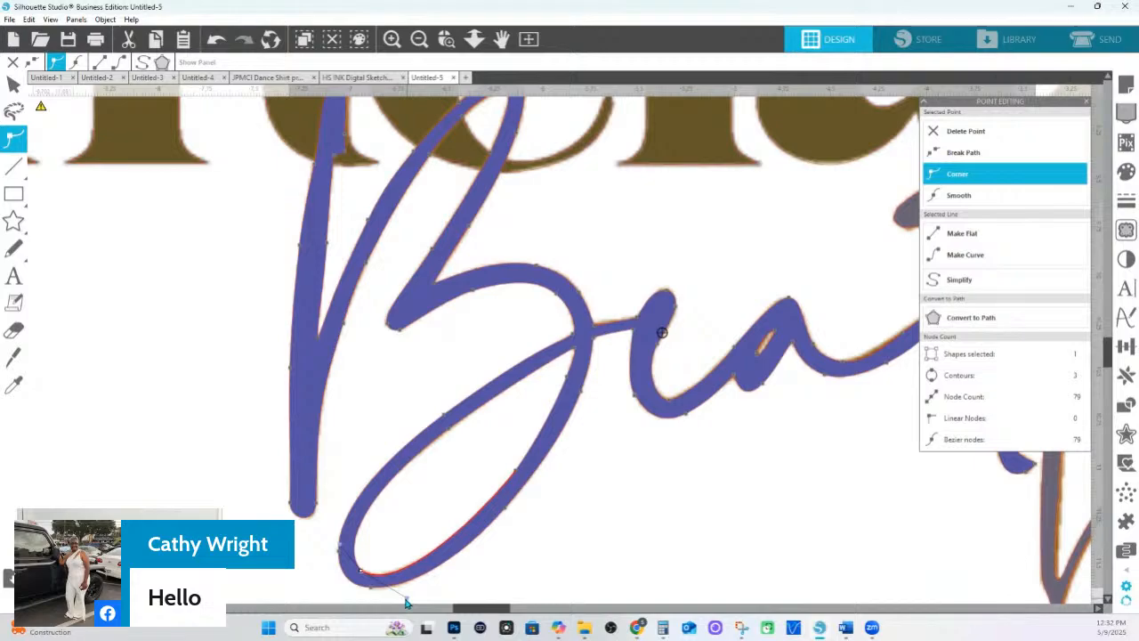
{"action": "left_click", "coordinate": [442, 545]}
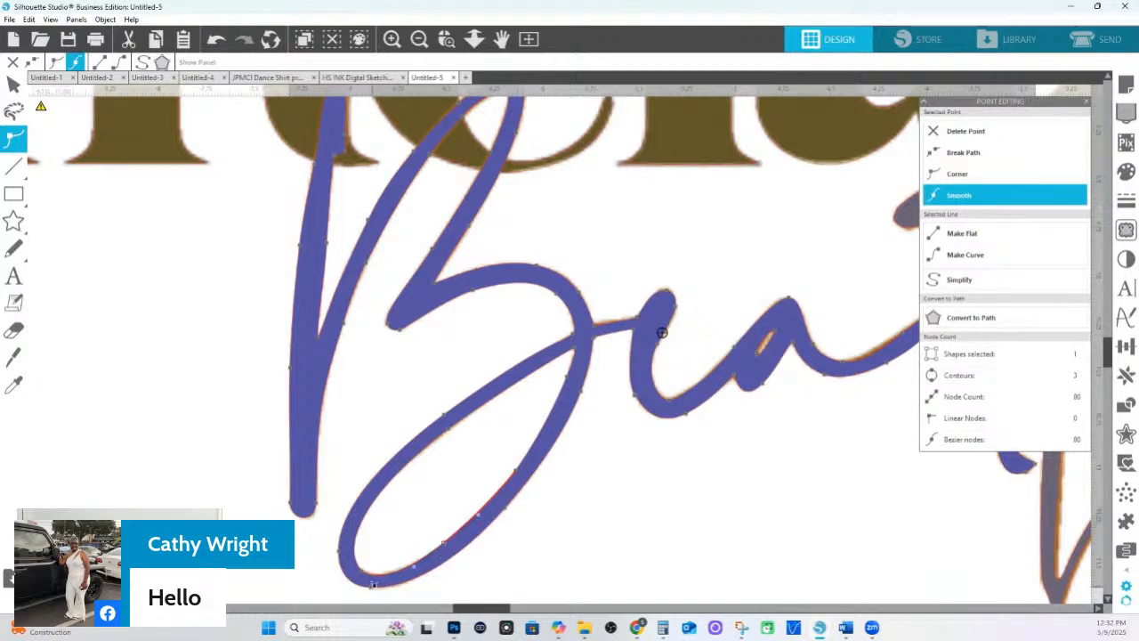
{"action": "left_click", "coordinate": [365, 574]}
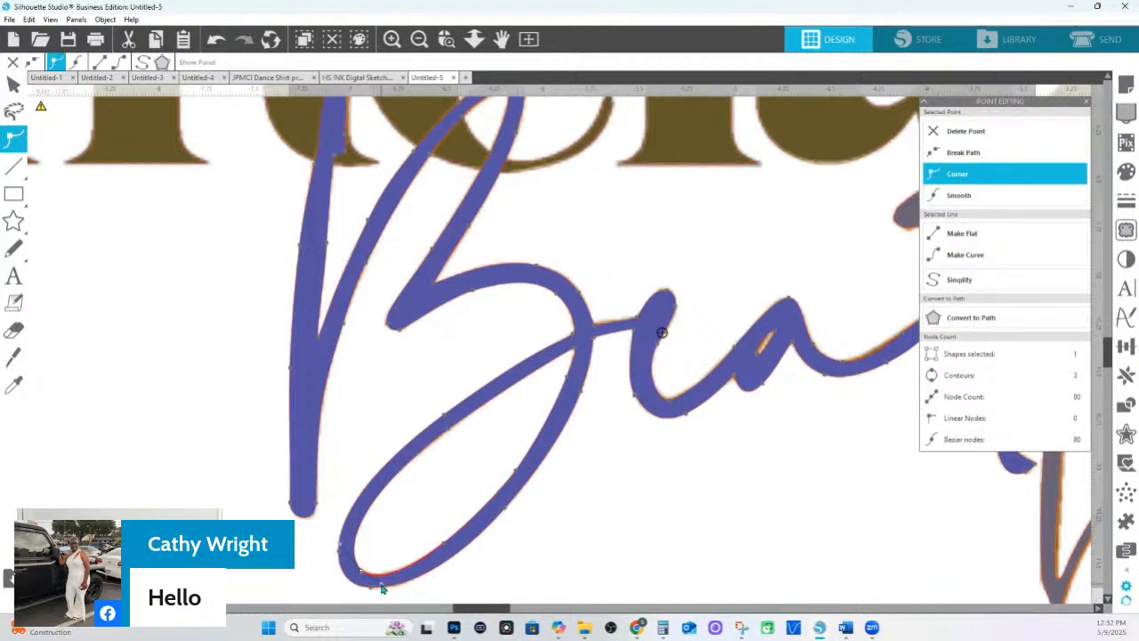
{"action": "left_click", "coordinate": [384, 492]}
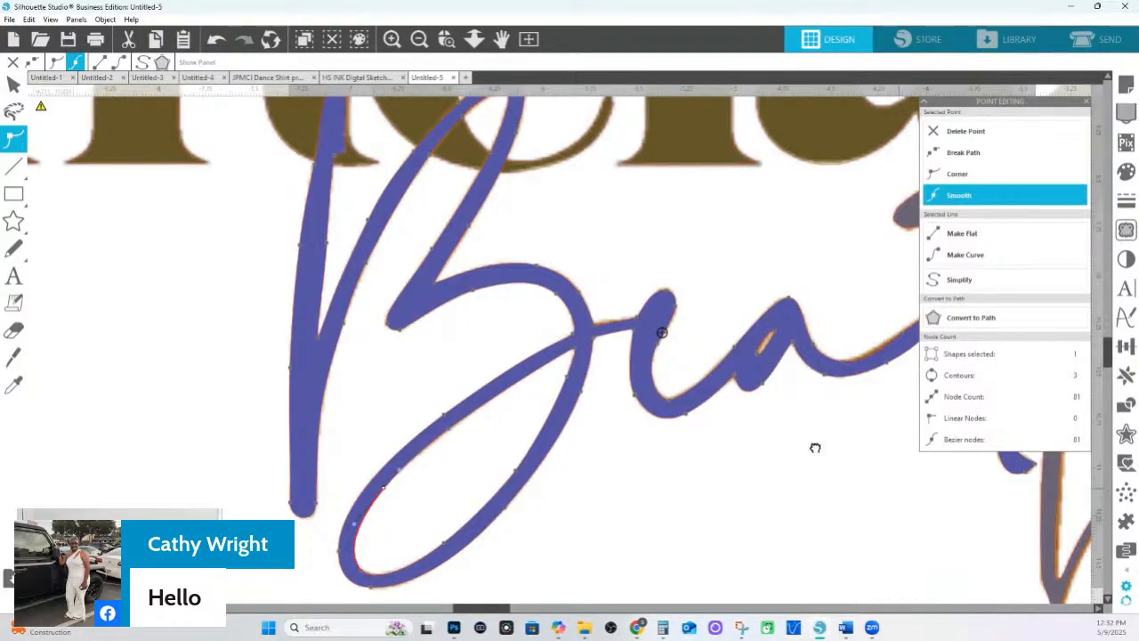
Open the "ty" shape for point editing, delete a surplus point at the t crossbar's left tip and refit the tip's curve.
{"action": "left_click_drag", "start_coordinate": [816, 448], "coordinate": [418, 556]}
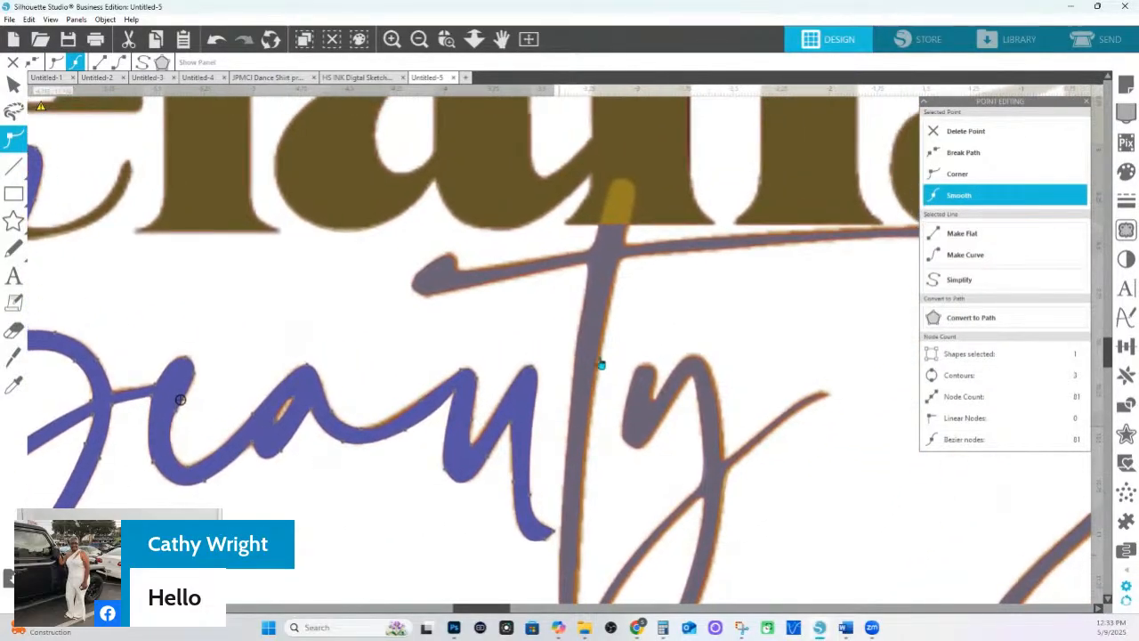
{"action": "right_click", "coordinate": [913, 343]}
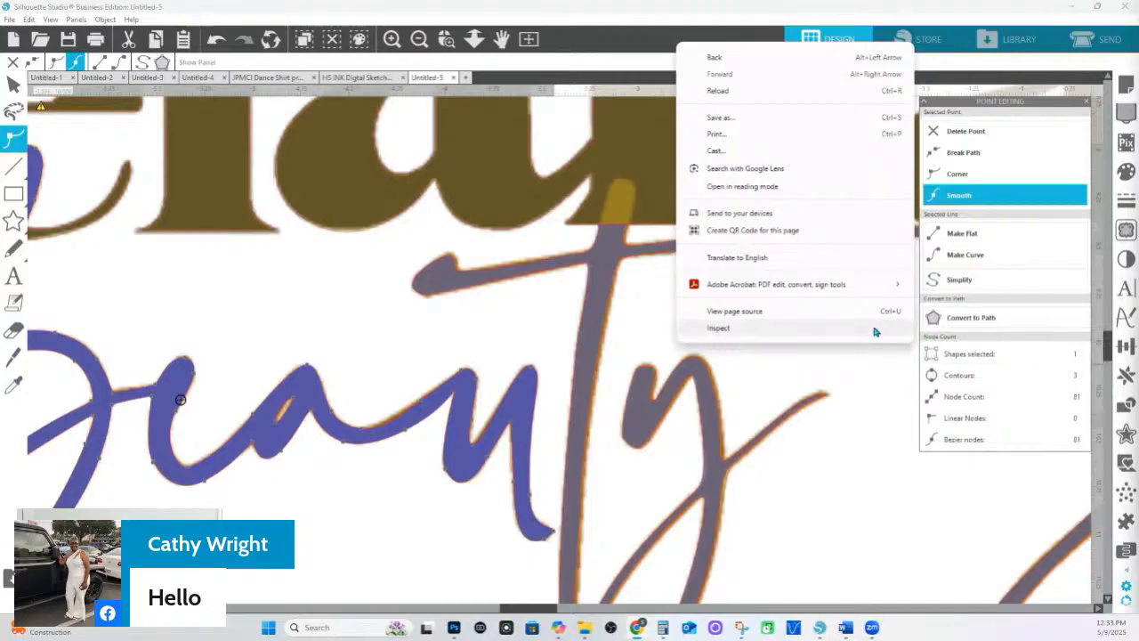
{"action": "left_click_drag", "start_coordinate": [645, 296], "coordinate": [529, 331]}
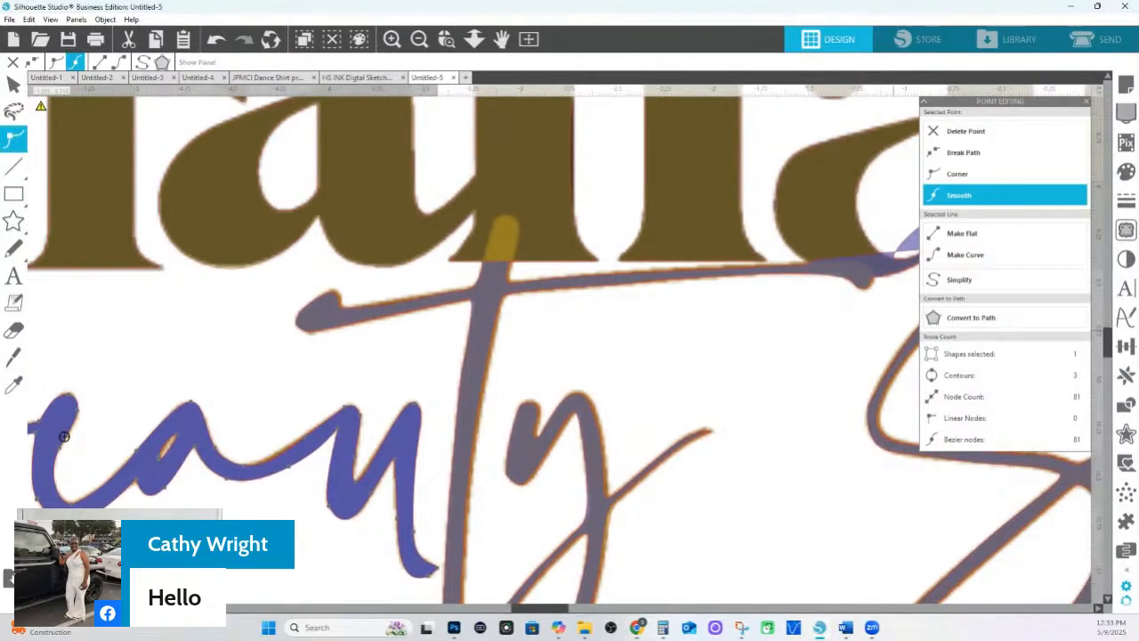
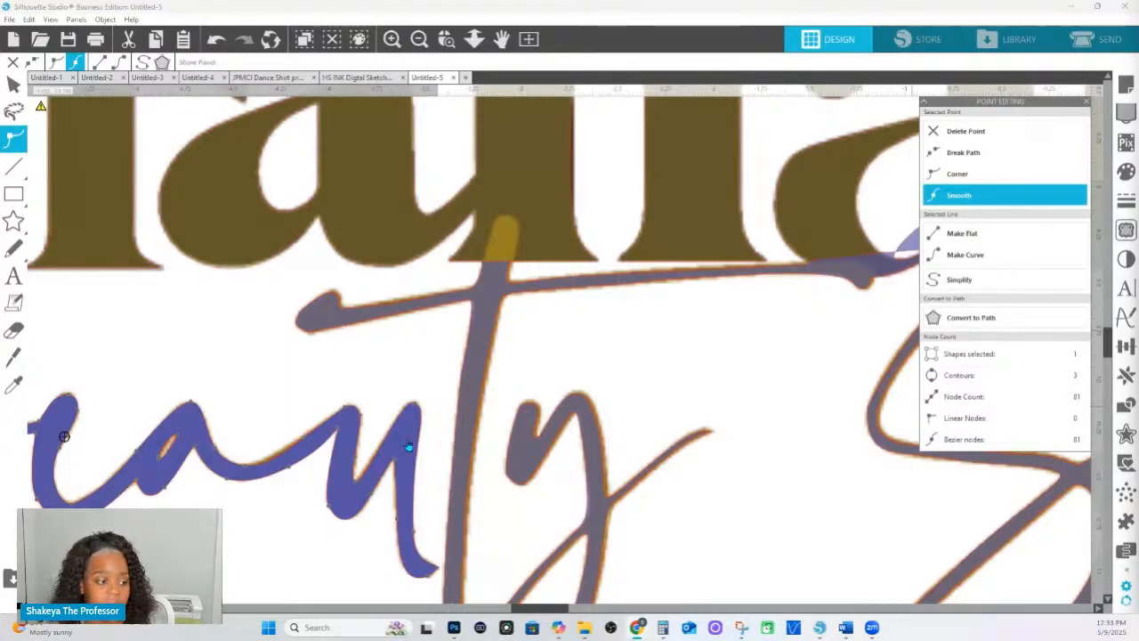
{"action": "left_click", "coordinate": [327, 329]}
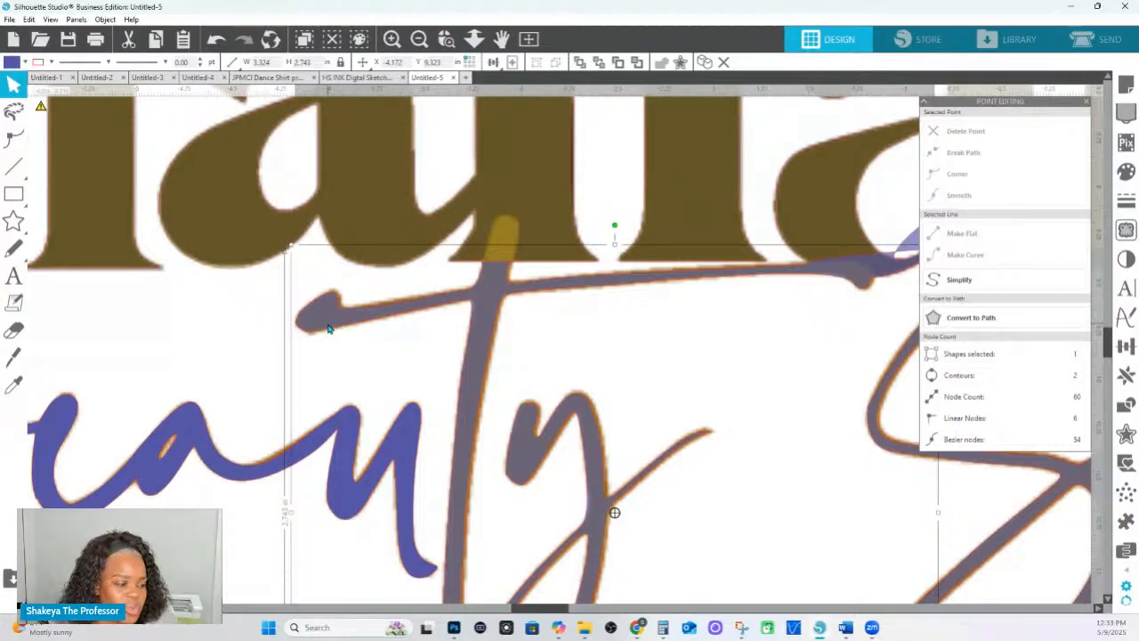
{"action": "double_click", "coordinate": [328, 329]}
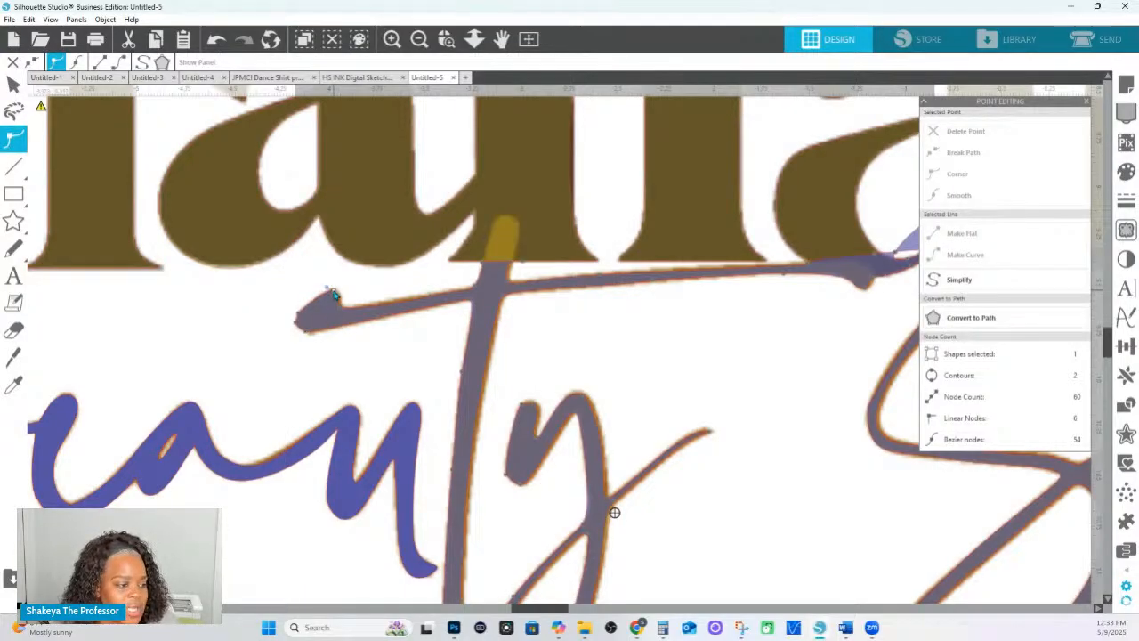
{"action": "left_click", "coordinate": [299, 322]}
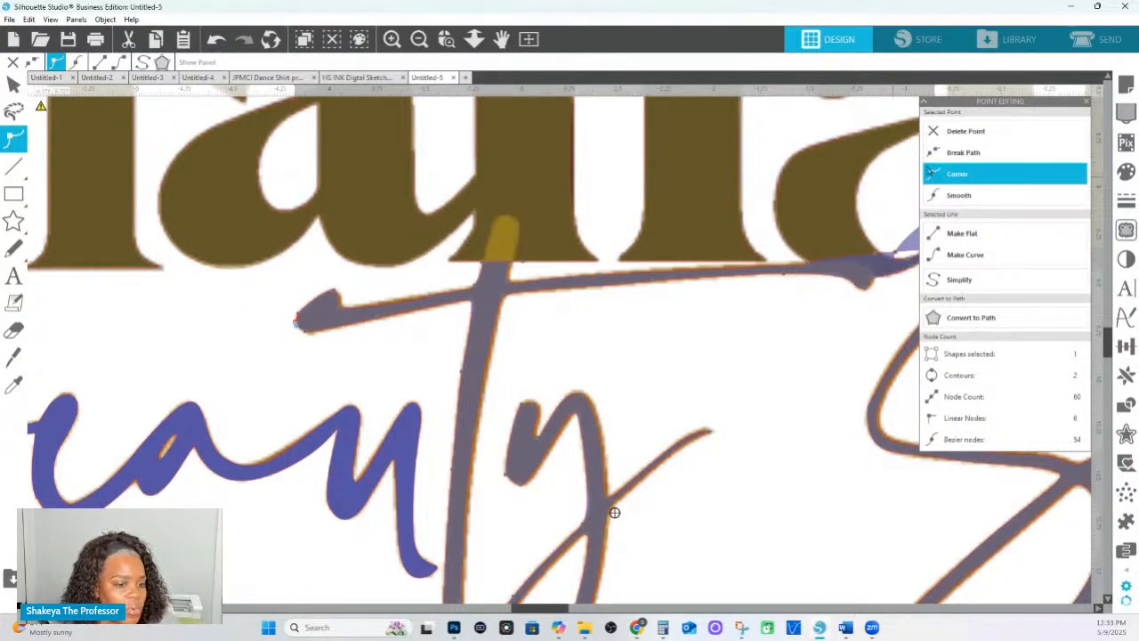
{"action": "left_click", "coordinate": [931, 133]}
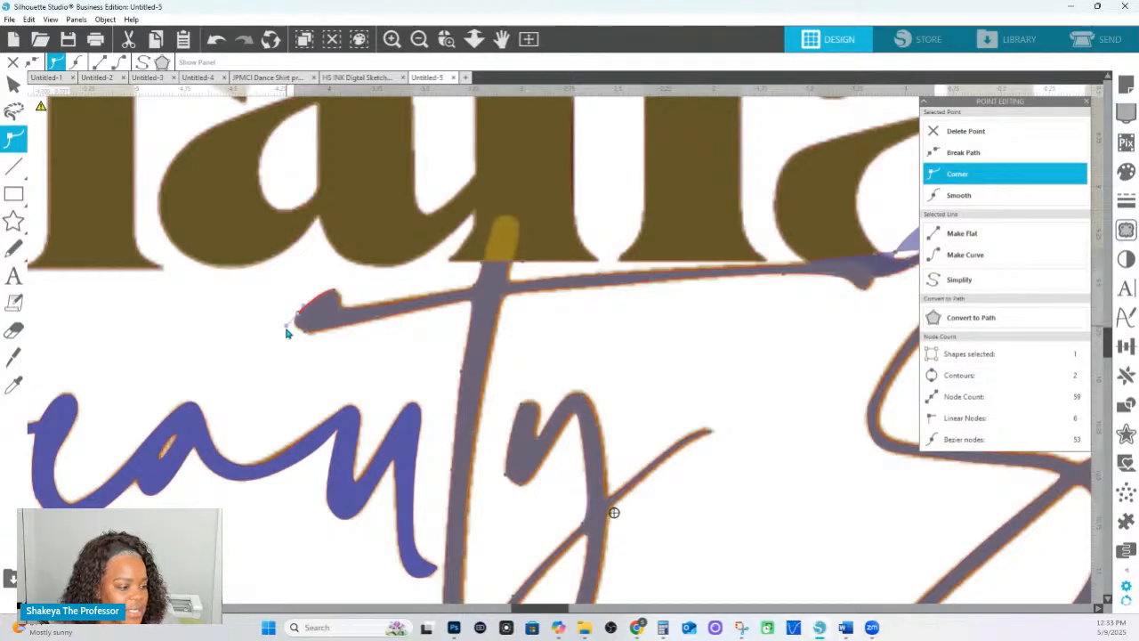
{"action": "left_click_drag", "start_coordinate": [286, 328], "coordinate": [288, 326]}
Delete a surplus point at the notch behind the t crossbar's tip and adjust the points along its lower edge.
{"action": "left_click", "coordinate": [335, 291]}
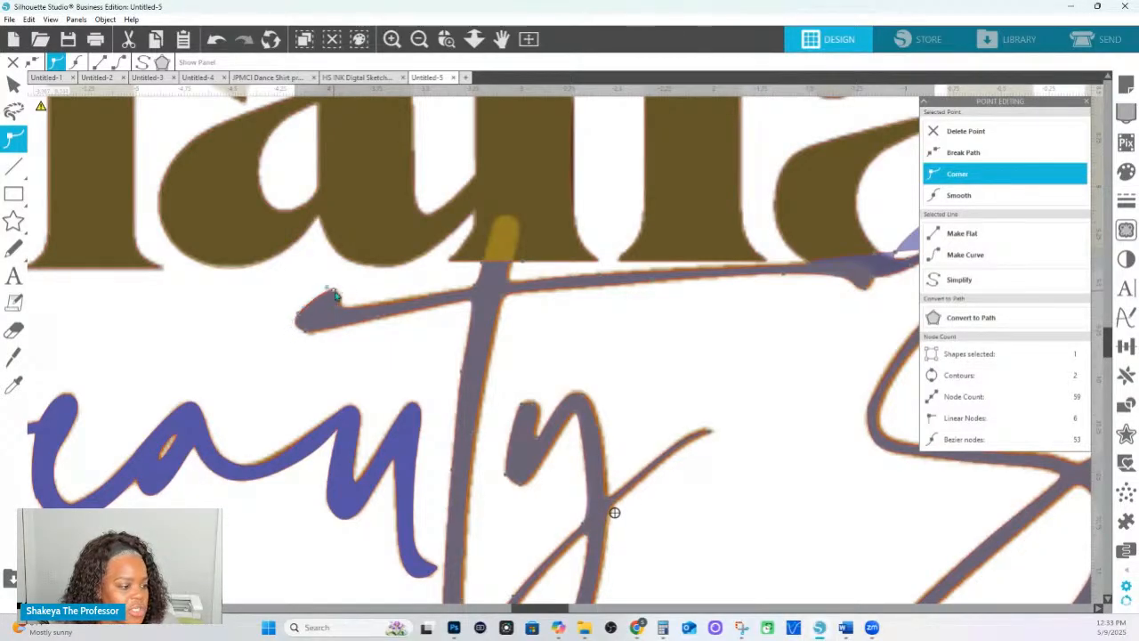
{"action": "left_click", "coordinate": [340, 304]}
{"action": "left_click", "coordinate": [937, 136]}
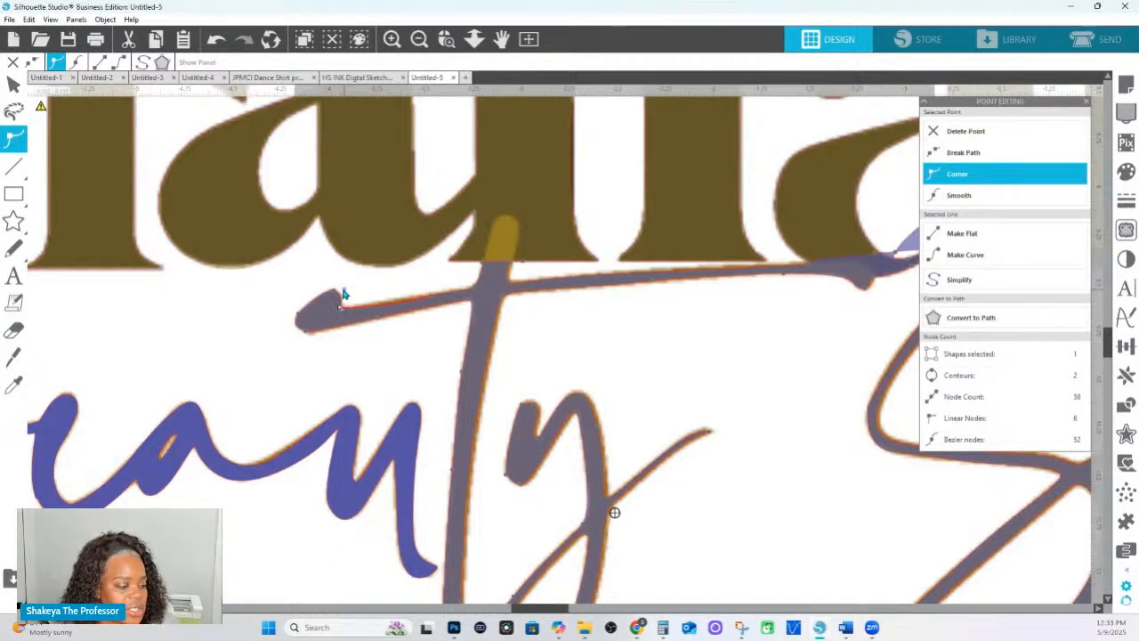
{"action": "left_click", "coordinate": [311, 335]}
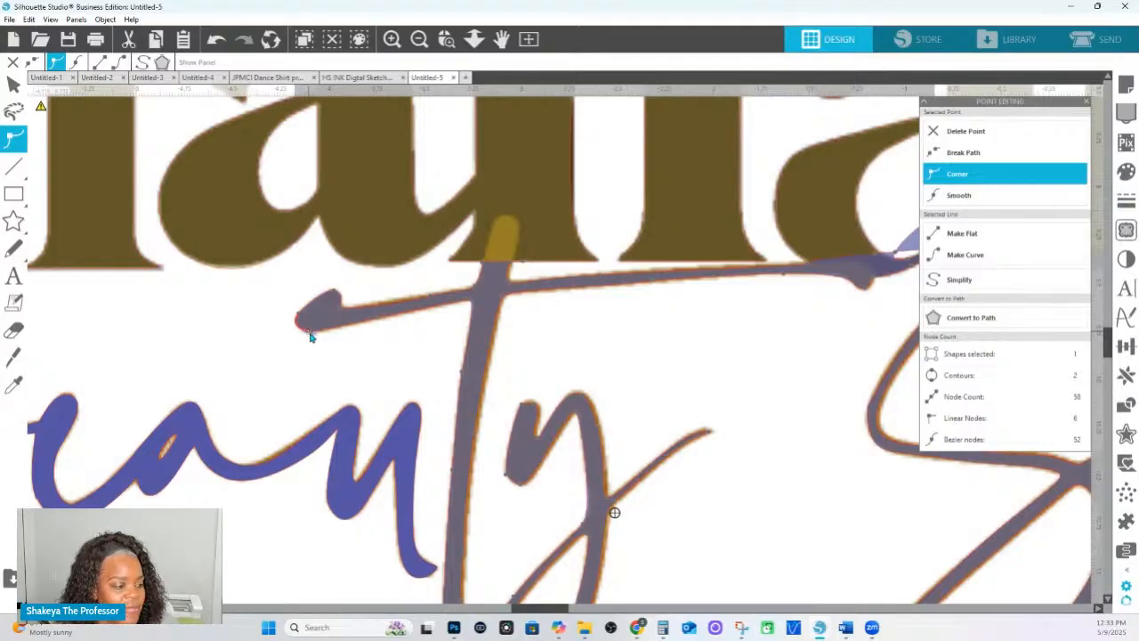
{"action": "left_click", "coordinate": [379, 324]}
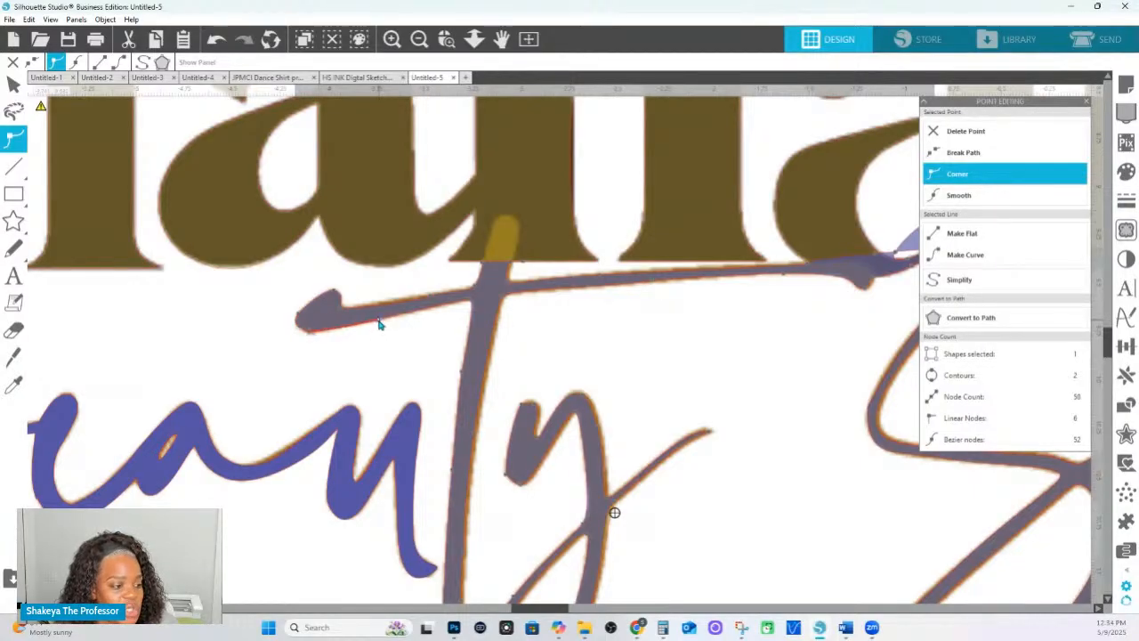
Fit the t crossbar's left arm by adjusting the points between its notch, upper edge and stem junction.
{"action": "left_click", "coordinate": [433, 299]}
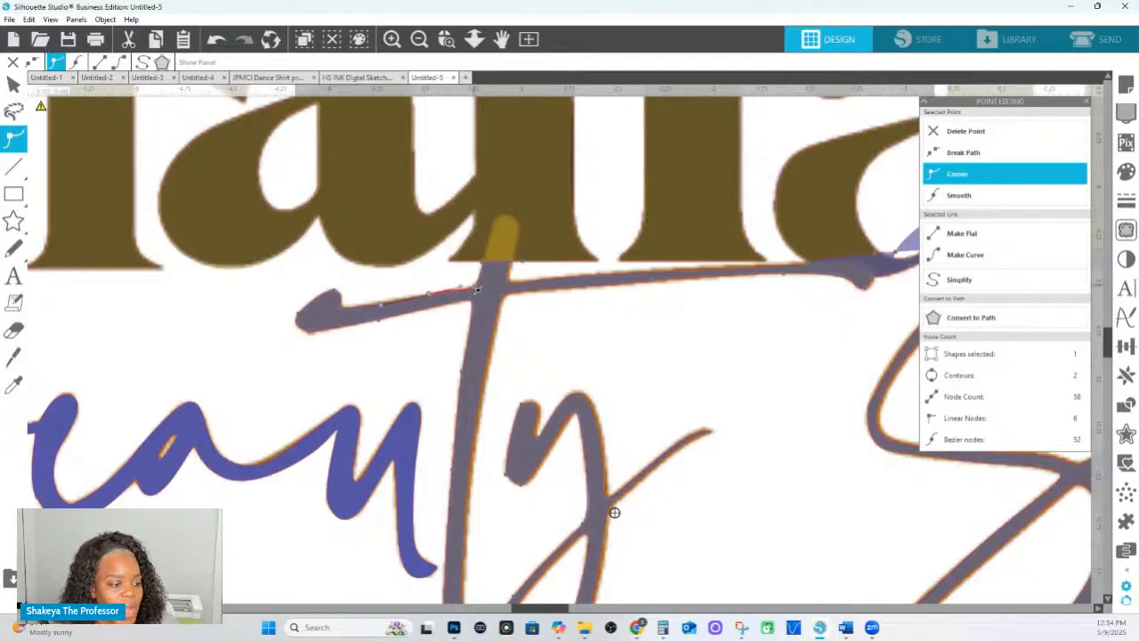
{"action": "left_click", "coordinate": [475, 288]}
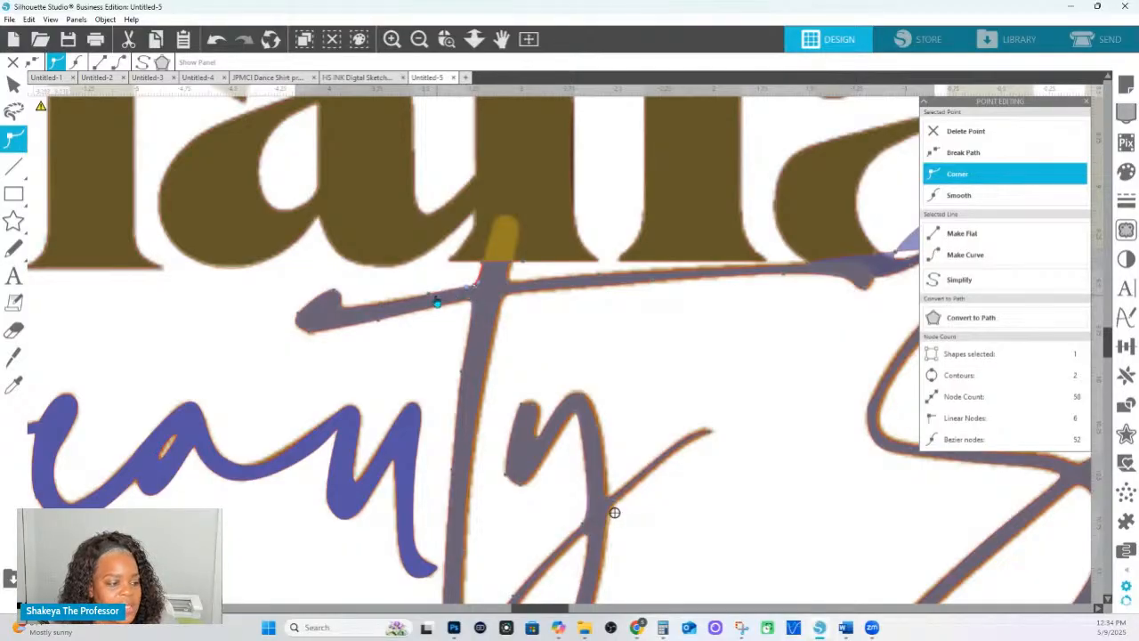
{"action": "left_click", "coordinate": [428, 299]}
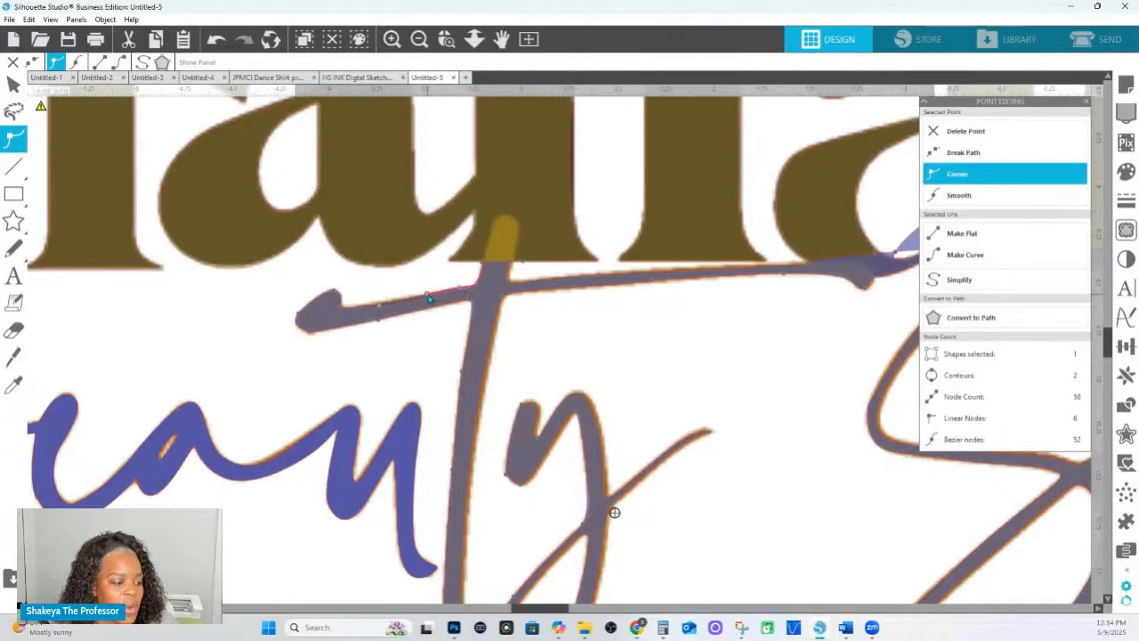
{"action": "left_click", "coordinate": [343, 310]}
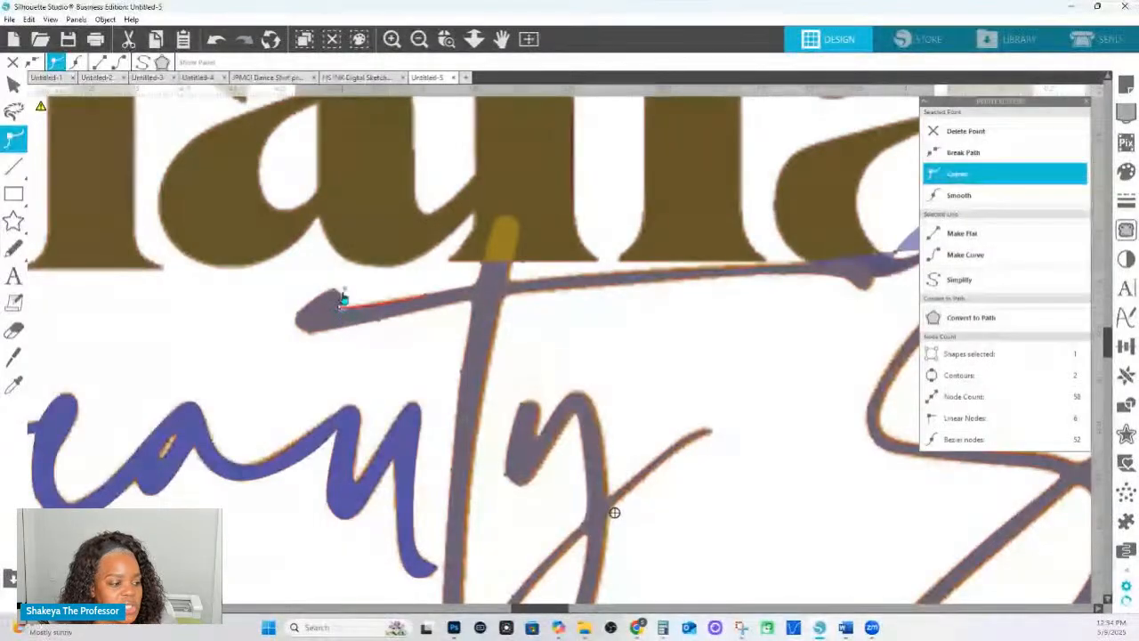
{"action": "left_click", "coordinate": [378, 324]}
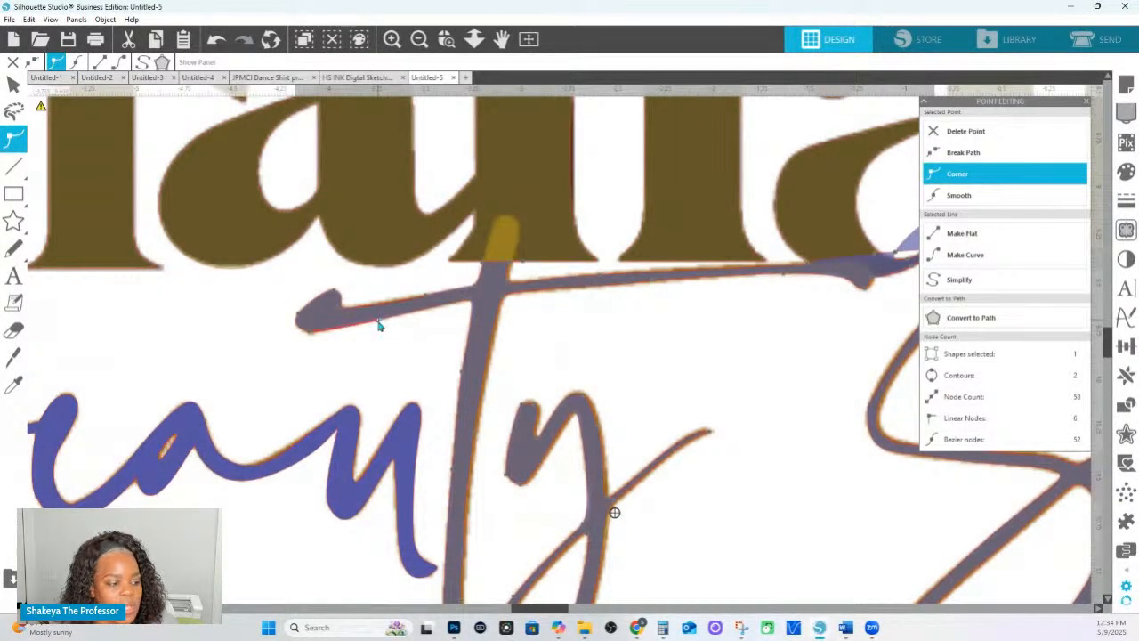
{"action": "left_click", "coordinate": [477, 285]}
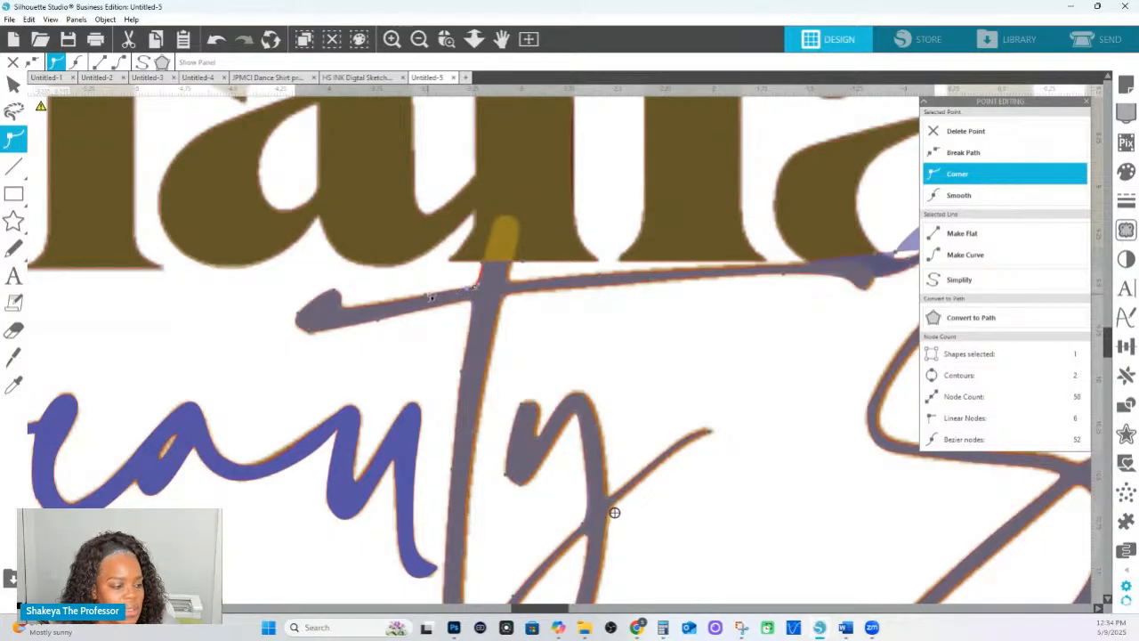
{"action": "left_click", "coordinate": [425, 299]}
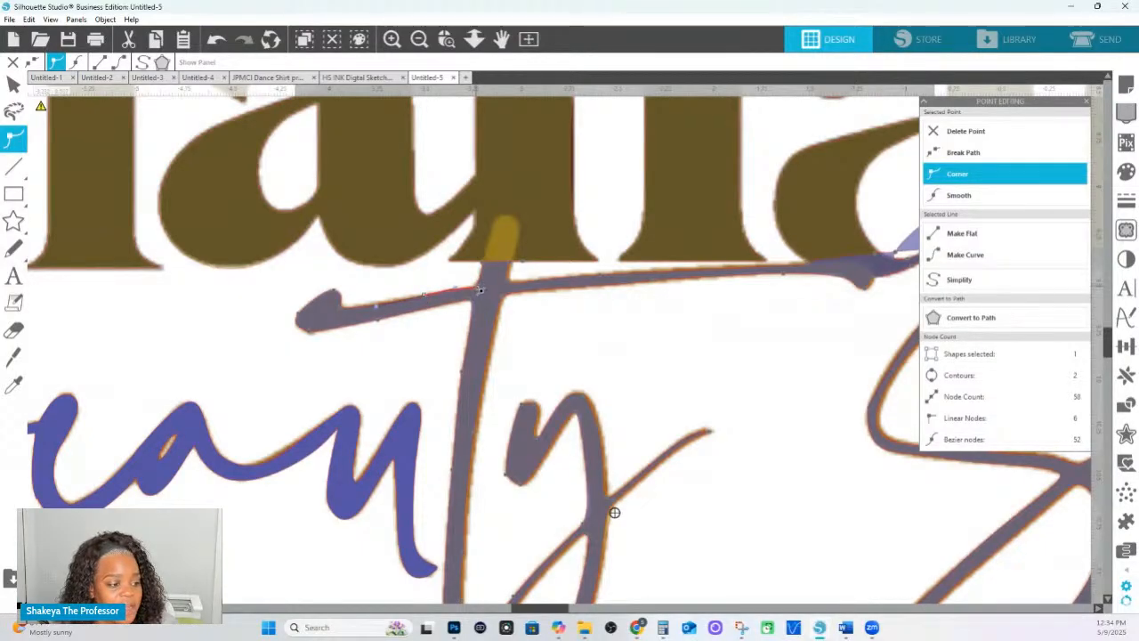
Extend the t's stem up to the top of the artwork and round its upper end with an added point.
{"action": "left_click", "coordinate": [477, 286]}
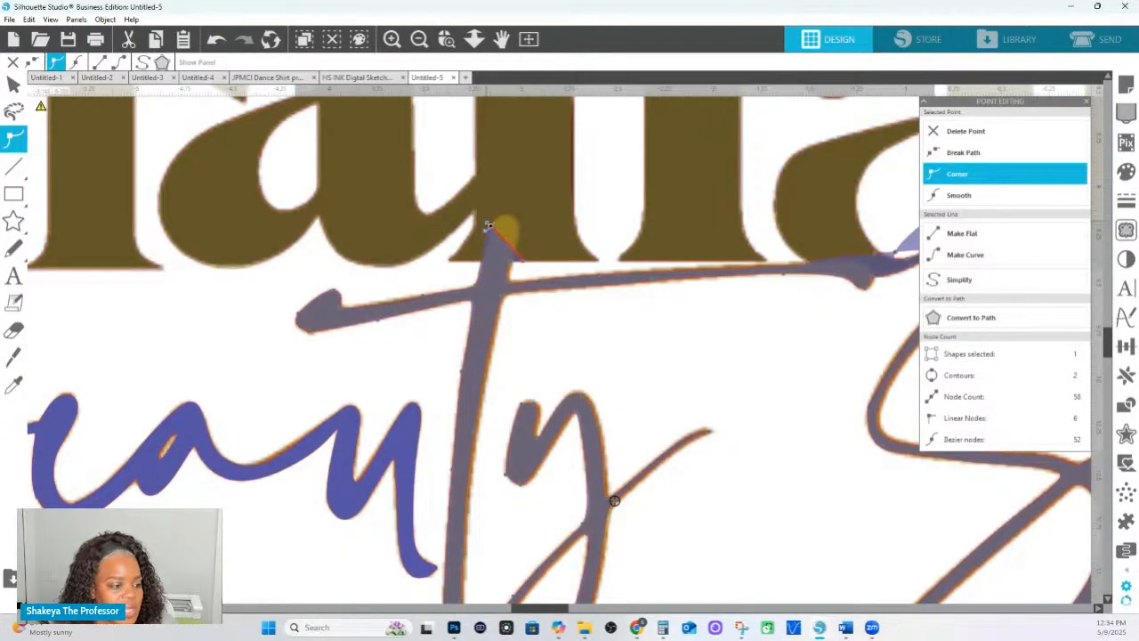
{"action": "left_click_drag", "start_coordinate": [490, 226], "coordinate": [516, 193]}
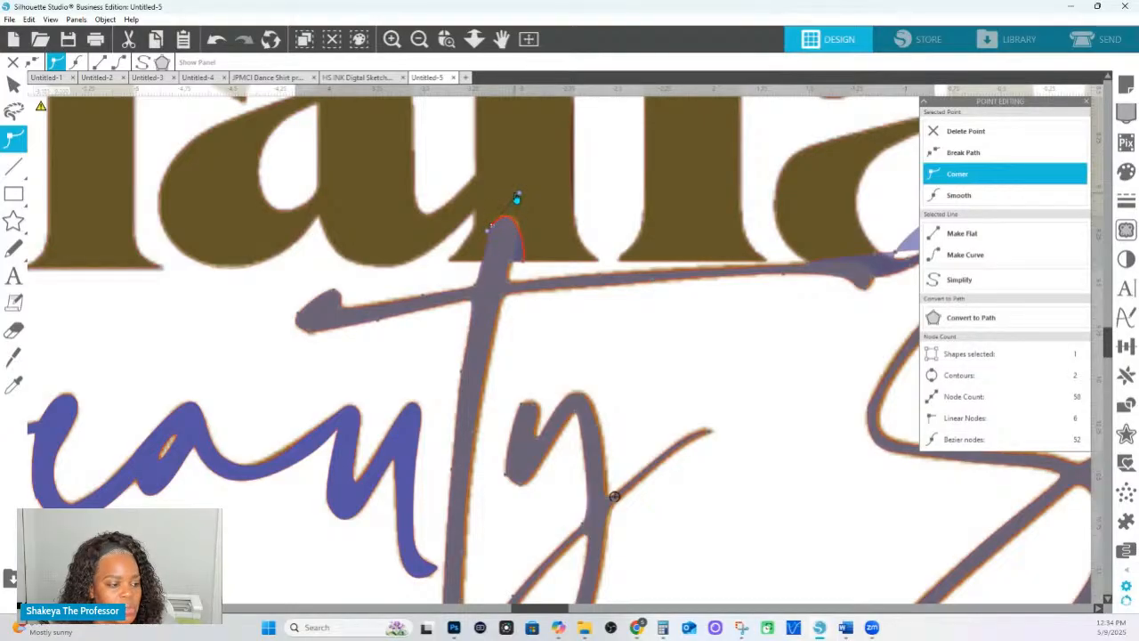
{"action": "left_click_drag", "start_coordinate": [503, 218], "coordinate": [500, 214]}
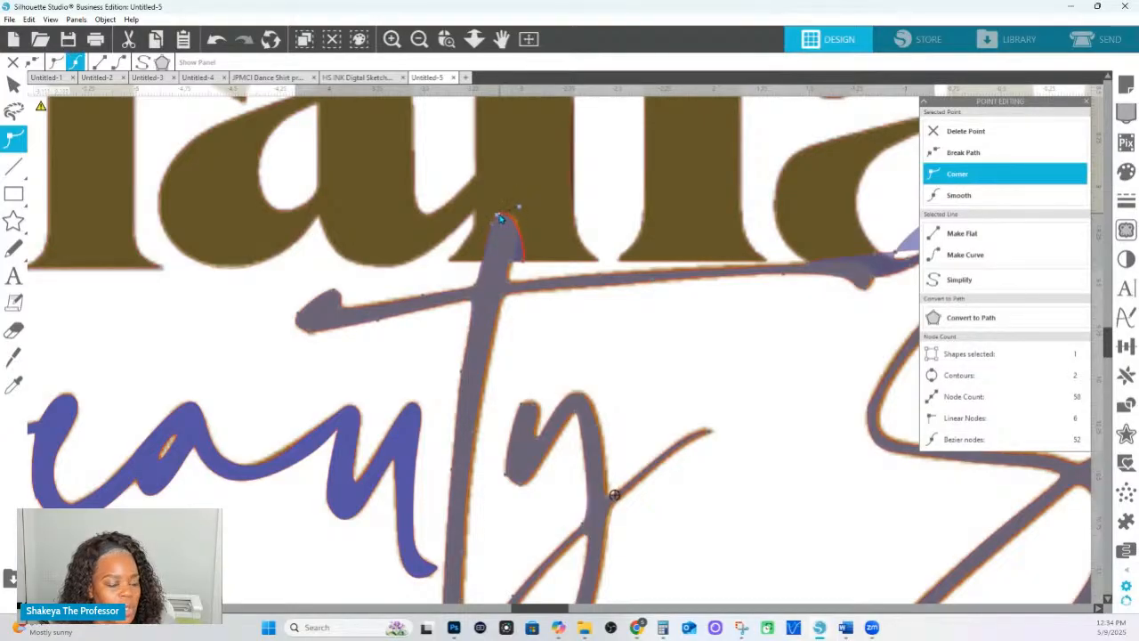
Delete the stray corner point right of the t's stem, make the point above the crossbar smooth and fit the stem's right edge.
{"action": "left_click", "coordinate": [523, 261]}
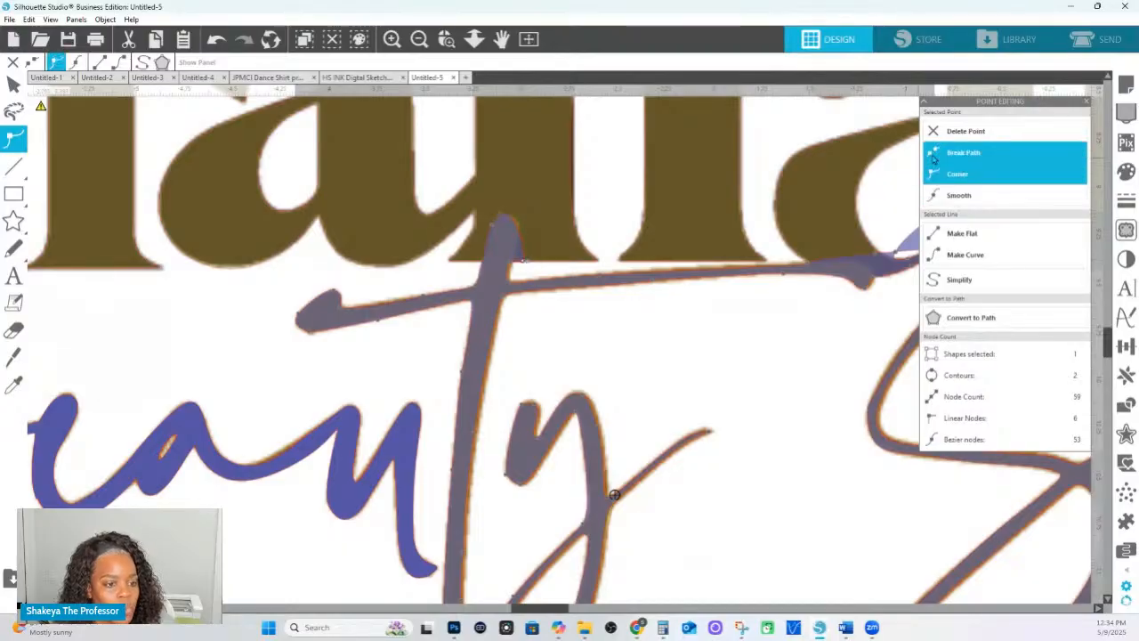
{"action": "left_click", "coordinate": [948, 137]}
{"action": "key", "text": "Delete"}
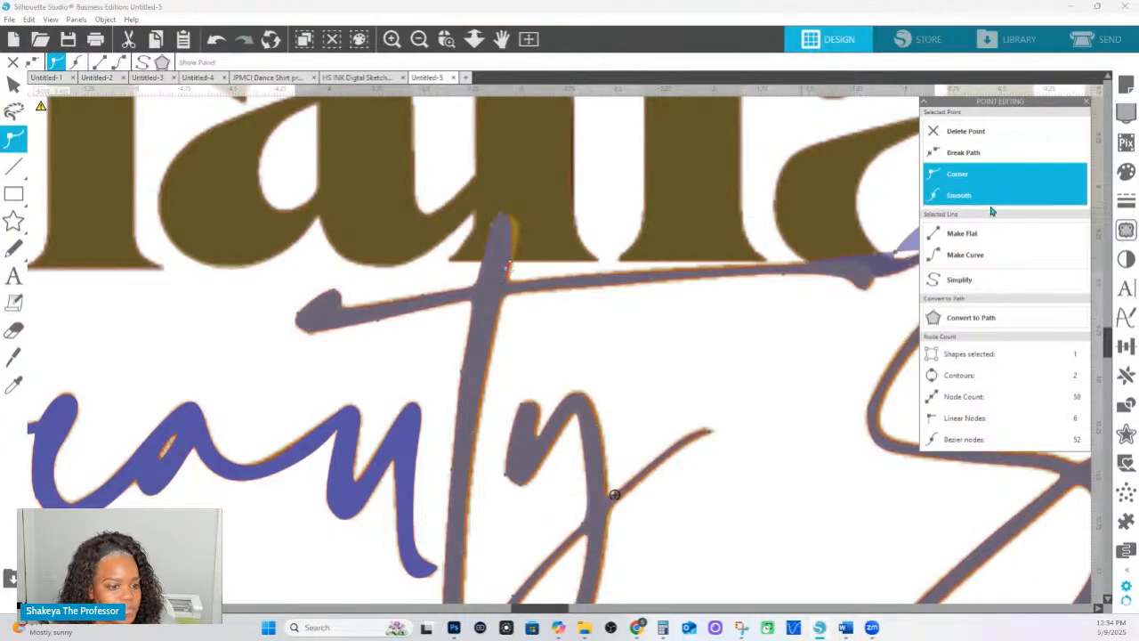
{"action": "left_click", "coordinate": [953, 198]}
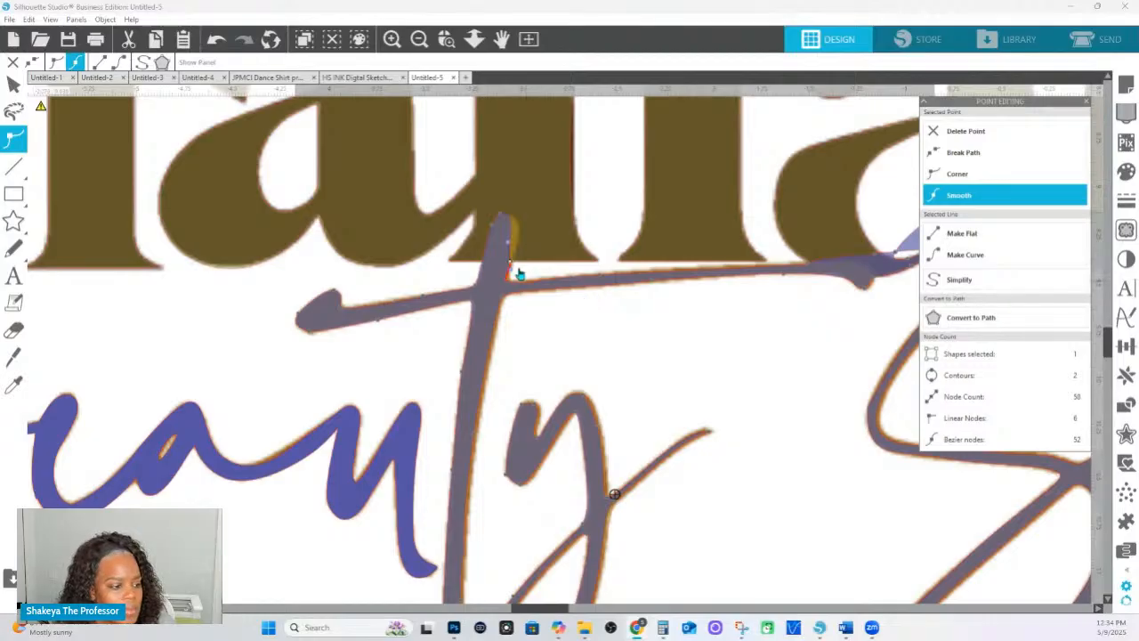
{"action": "left_click", "coordinate": [504, 224]}
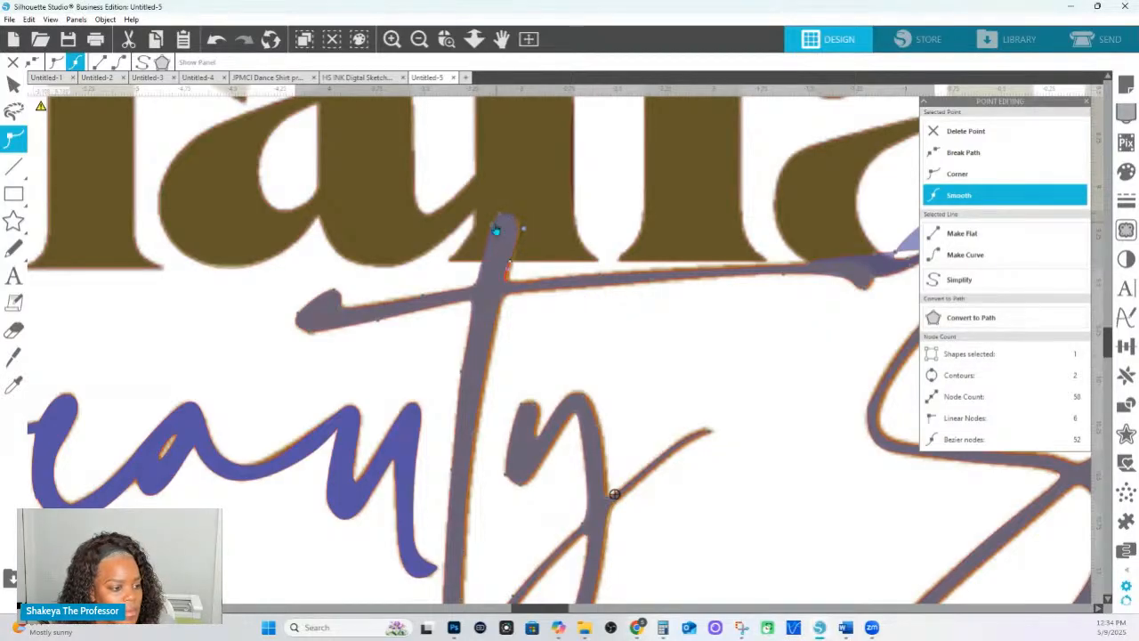
Refine the upper end of the t's stem by adjusting its points and adding one on its upper right edge.
{"action": "left_click", "coordinate": [494, 230]}
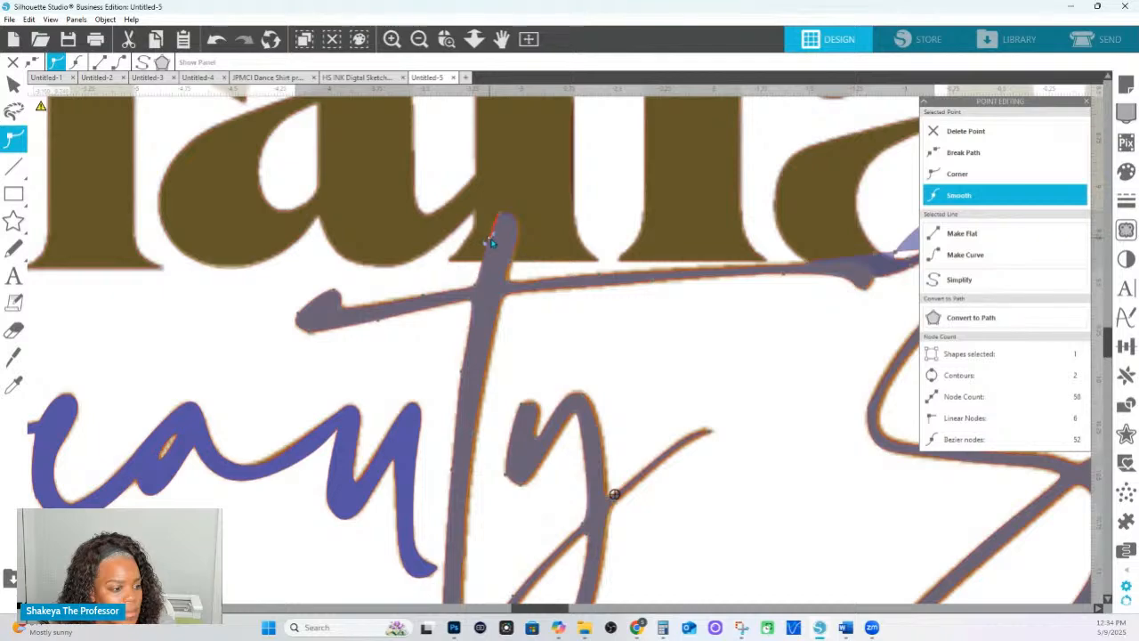
{"action": "left_click", "coordinate": [495, 239]}
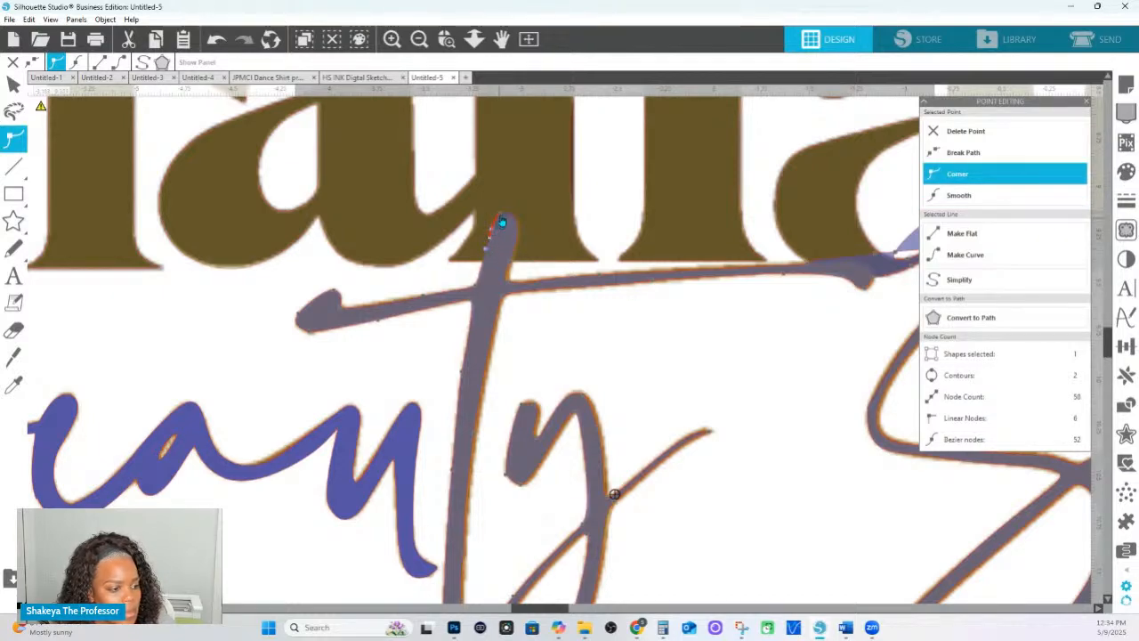
{"action": "left_click_drag", "start_coordinate": [498, 215], "coordinate": [498, 219]}
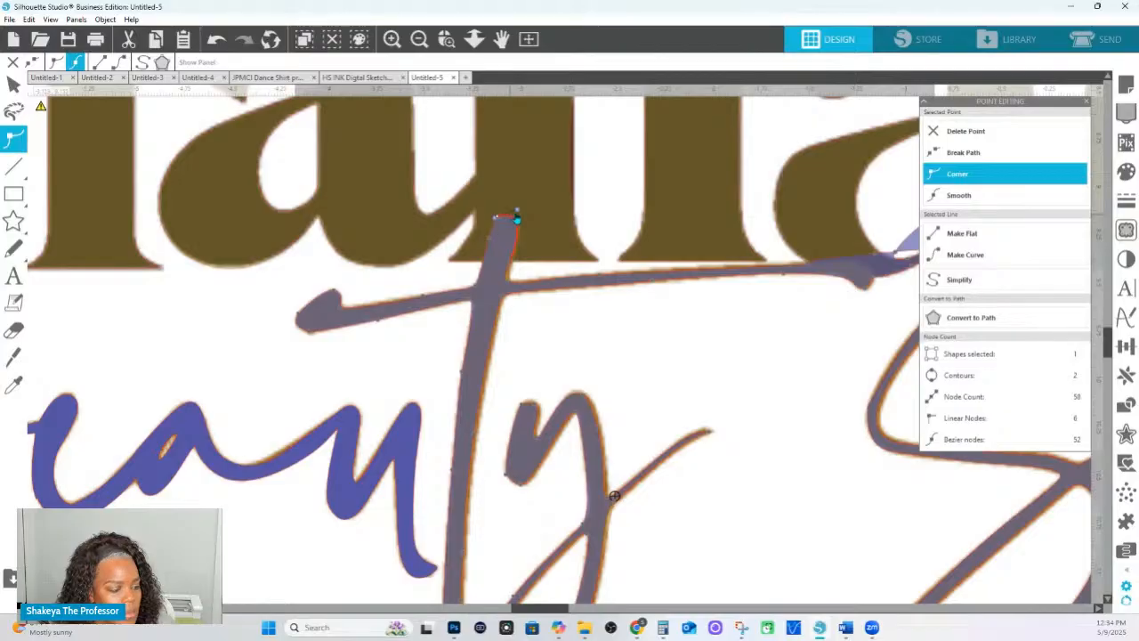
{"action": "left_click", "coordinate": [522, 230]}
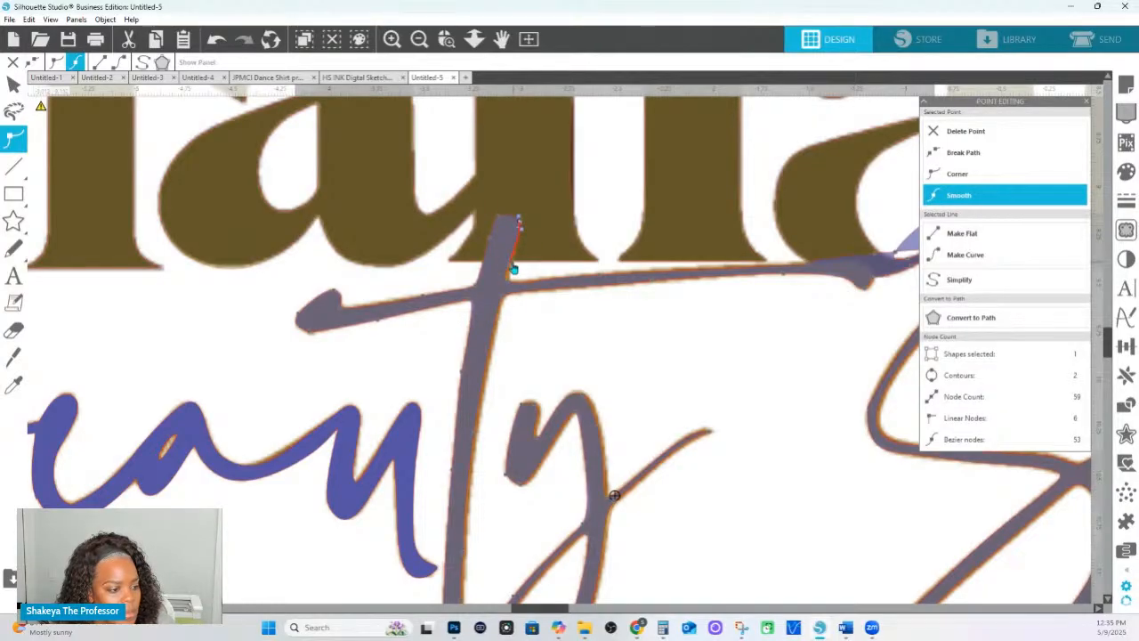
Make the point where the t's stem meets the crossbar's right arm a corner and fit both edges to the artwork.
{"action": "left_click", "coordinate": [510, 266]}
{"action": "left_click", "coordinate": [512, 291]}
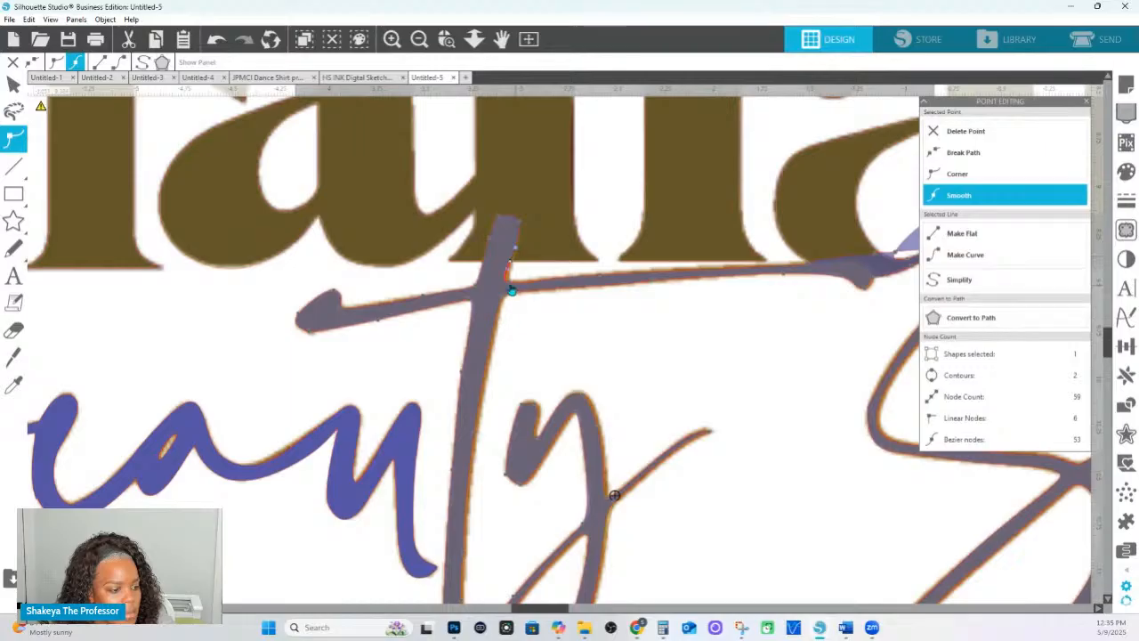
{"action": "left_click_drag", "start_coordinate": [508, 281], "coordinate": [509, 280]}
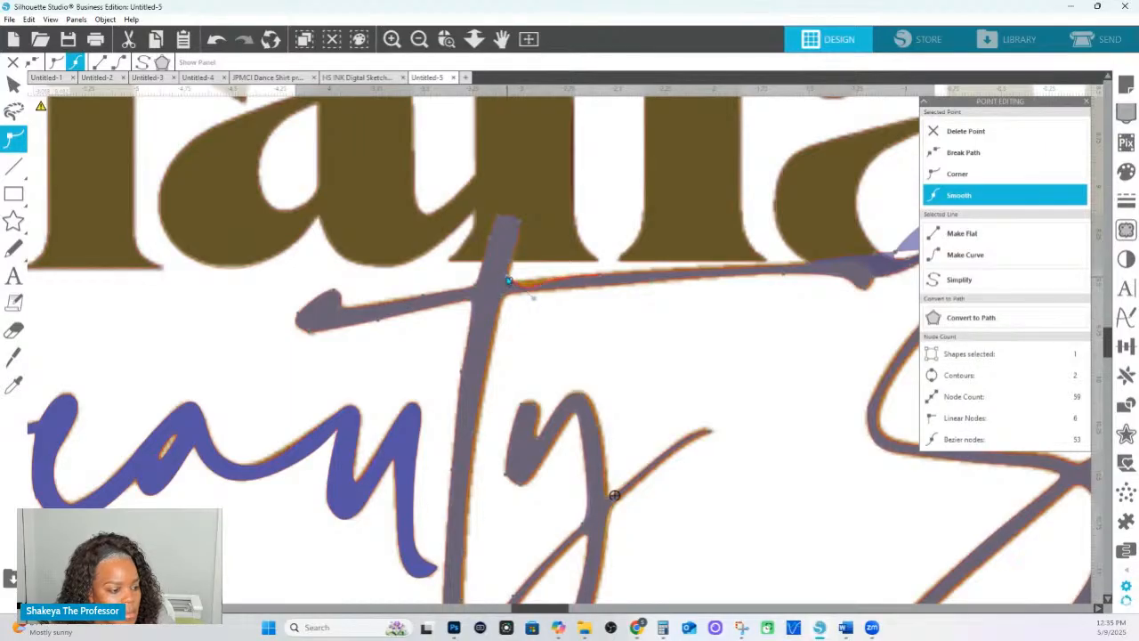
{"action": "left_click", "coordinate": [957, 174]}
{"action": "left_click", "coordinate": [512, 268]}
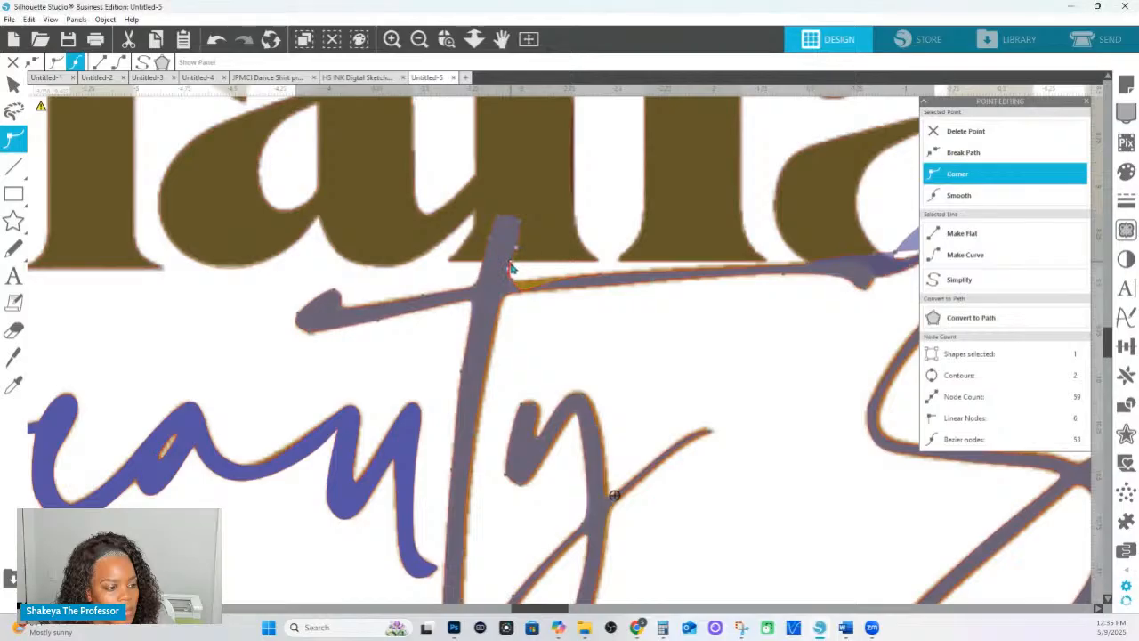
{"action": "left_click", "coordinate": [508, 281]}
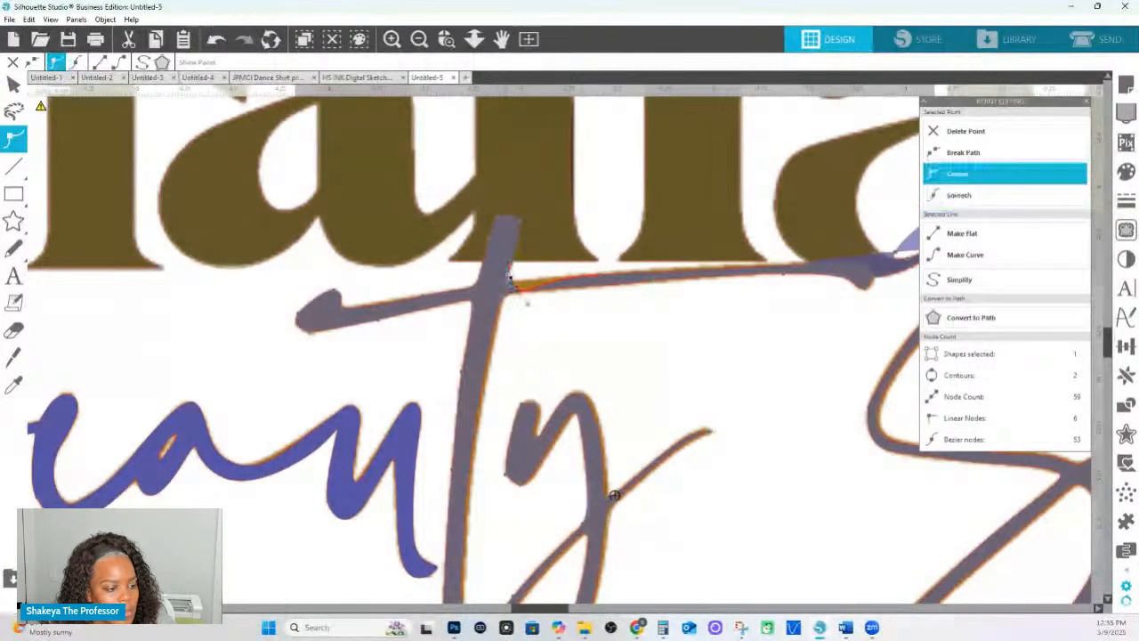
{"action": "mouse_move", "coordinate": [532, 308]}
{"action": "left_mouse_down"}
{"action": "mouse_move", "coordinate": [528, 286]}
{"action": "mouse_move", "coordinate": [511, 285]}
{"action": "left_mouse_up"}
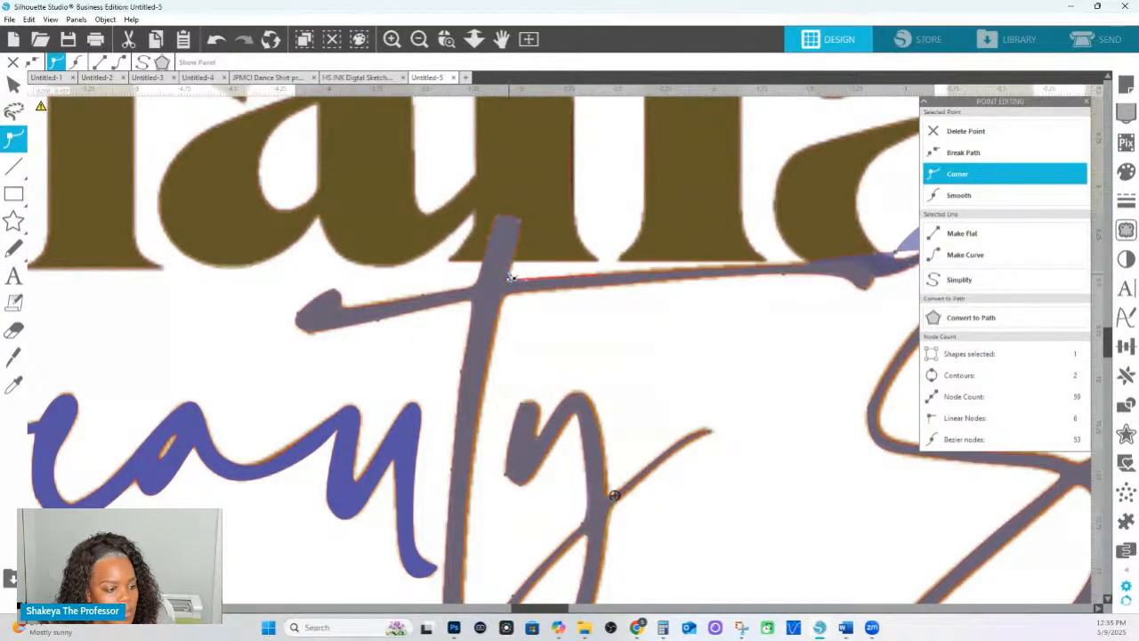
{"action": "left_click", "coordinate": [514, 267]}
{"action": "left_click_drag", "start_coordinate": [512, 264], "coordinate": [508, 271]}
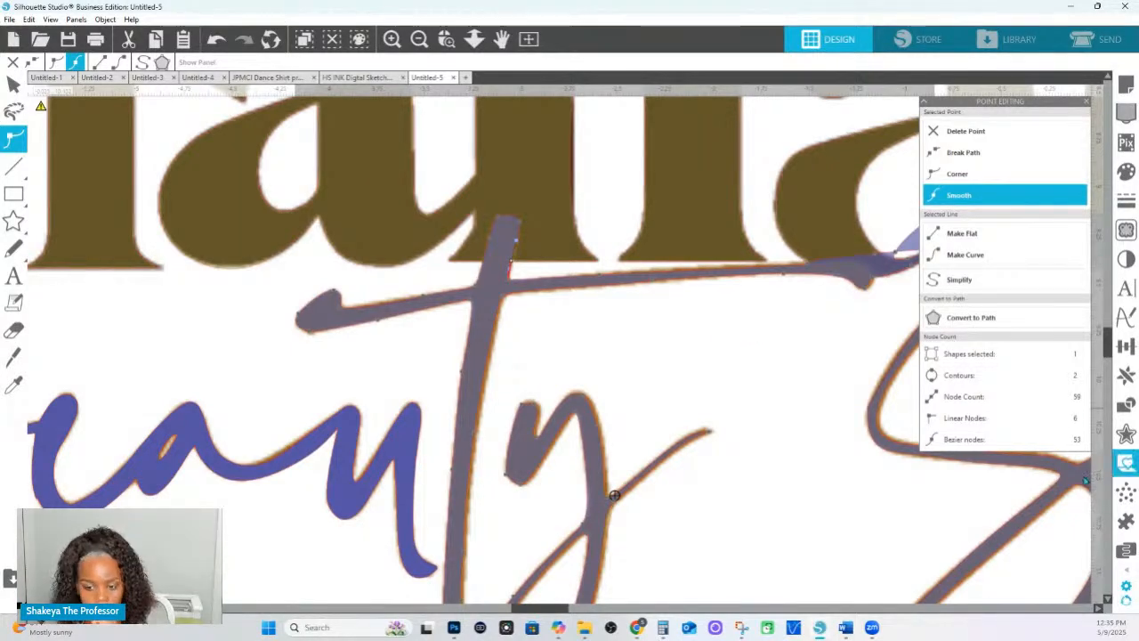
Delete surplus points along the right edge of the t's stem and fit the corner where it meets the y's loop.
{"action": "left_click", "coordinate": [504, 299]}
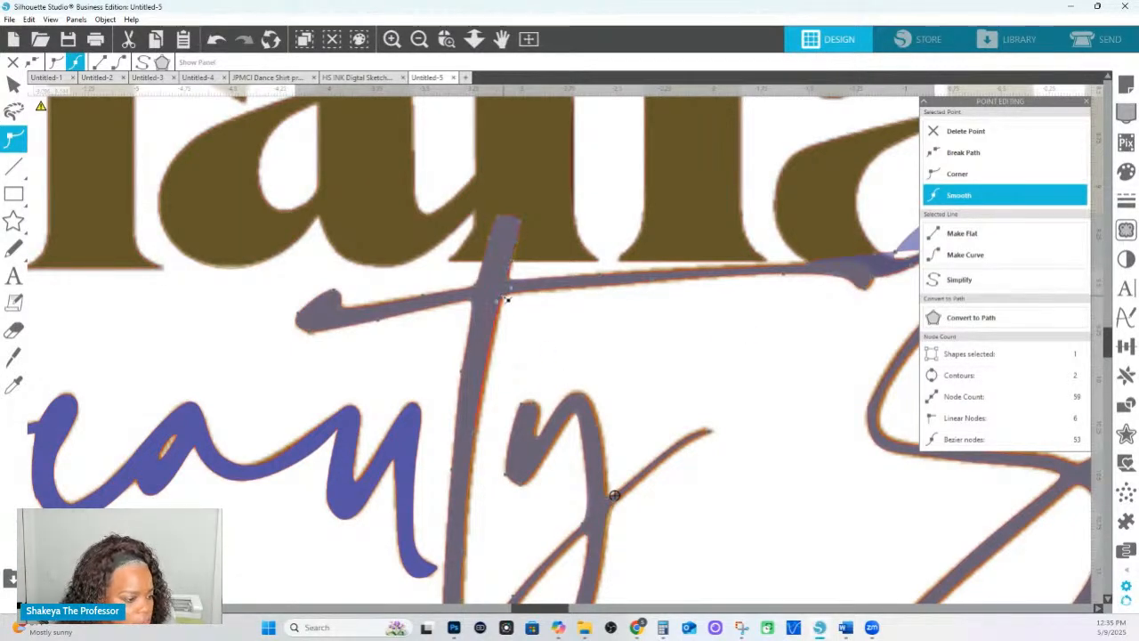
{"action": "left_click", "coordinate": [478, 442]}
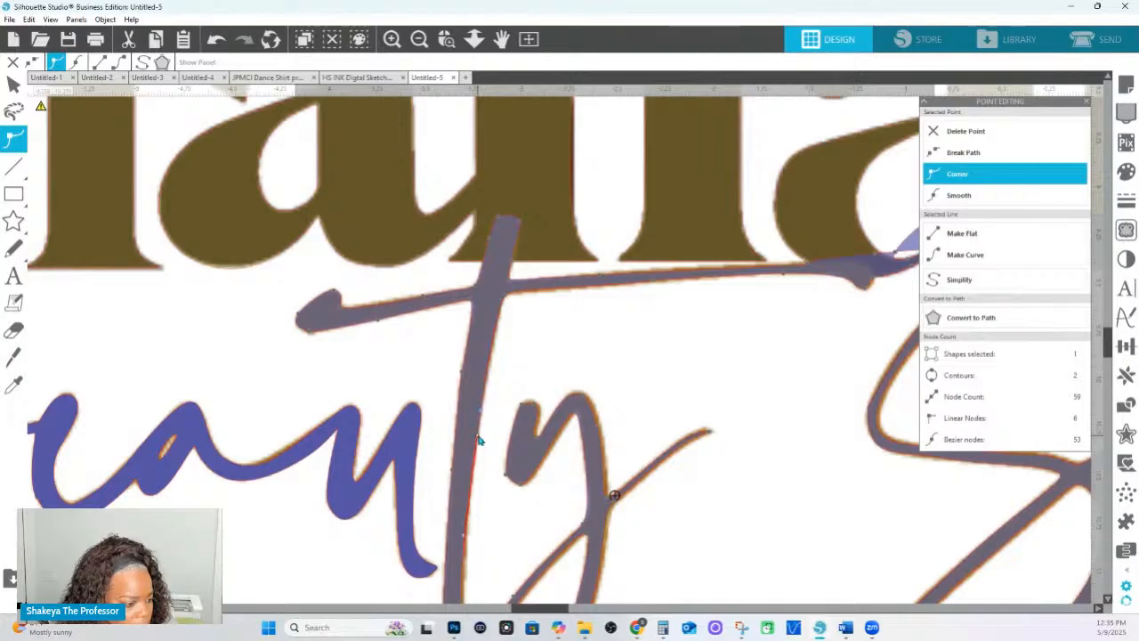
{"action": "scroll", "coordinate": [491, 458], "scroll_direction": "down", "scroll_amount": 3}
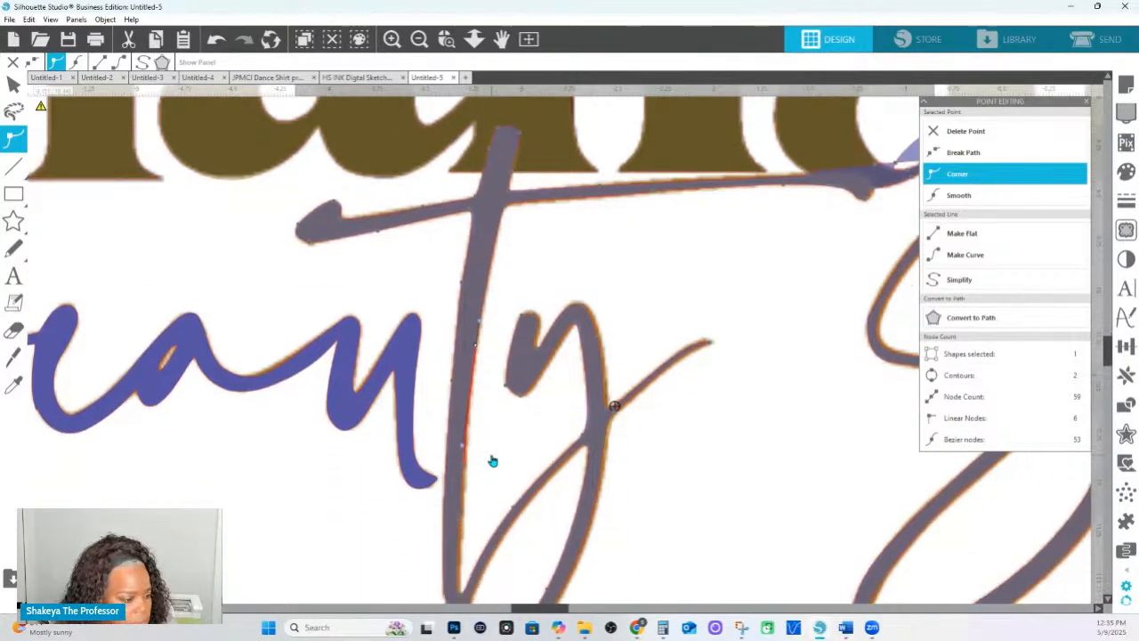
{"action": "scroll", "coordinate": [493, 460], "scroll_direction": "down", "scroll_amount": 3}
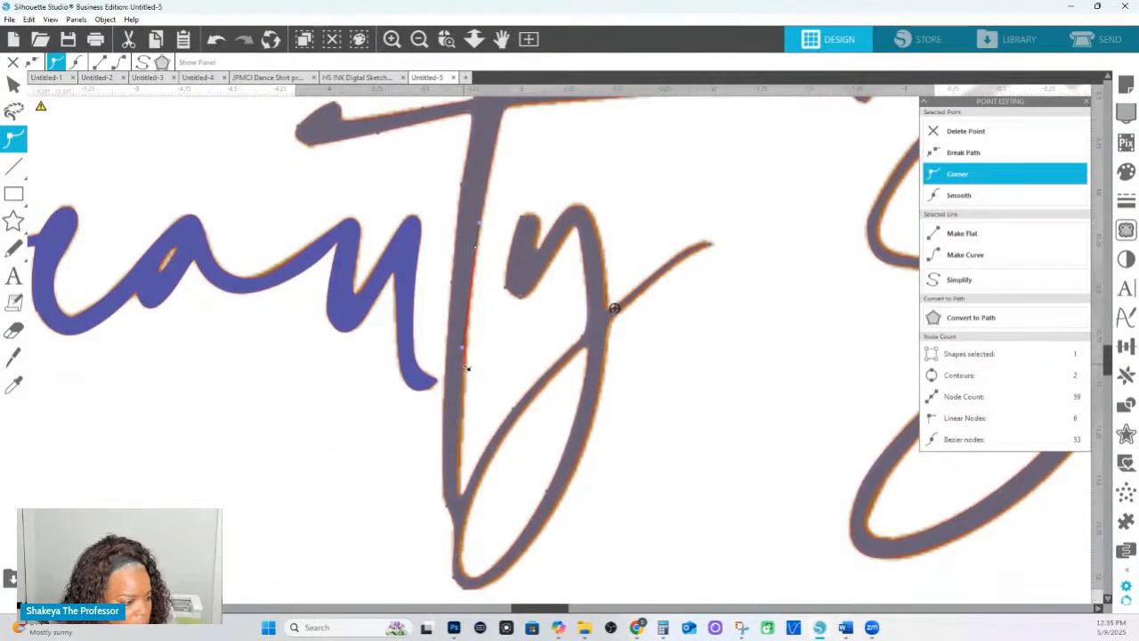
{"action": "left_click", "coordinate": [466, 370]}
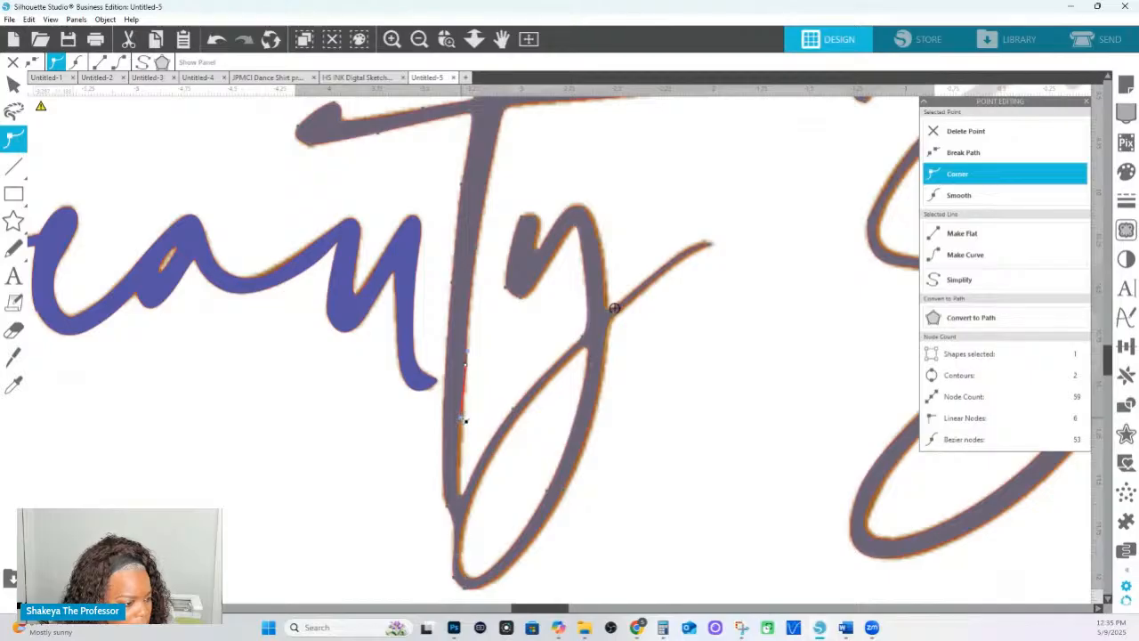
{"action": "left_click", "coordinate": [977, 140]}
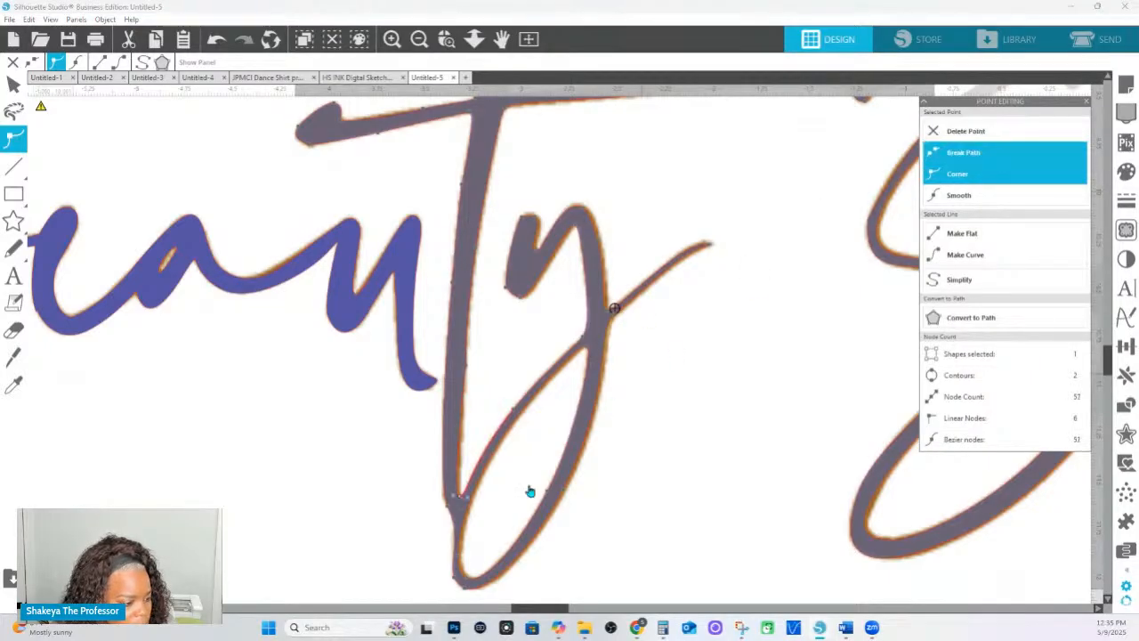
{"action": "left_click_drag", "start_coordinate": [453, 501], "coordinate": [455, 501]}
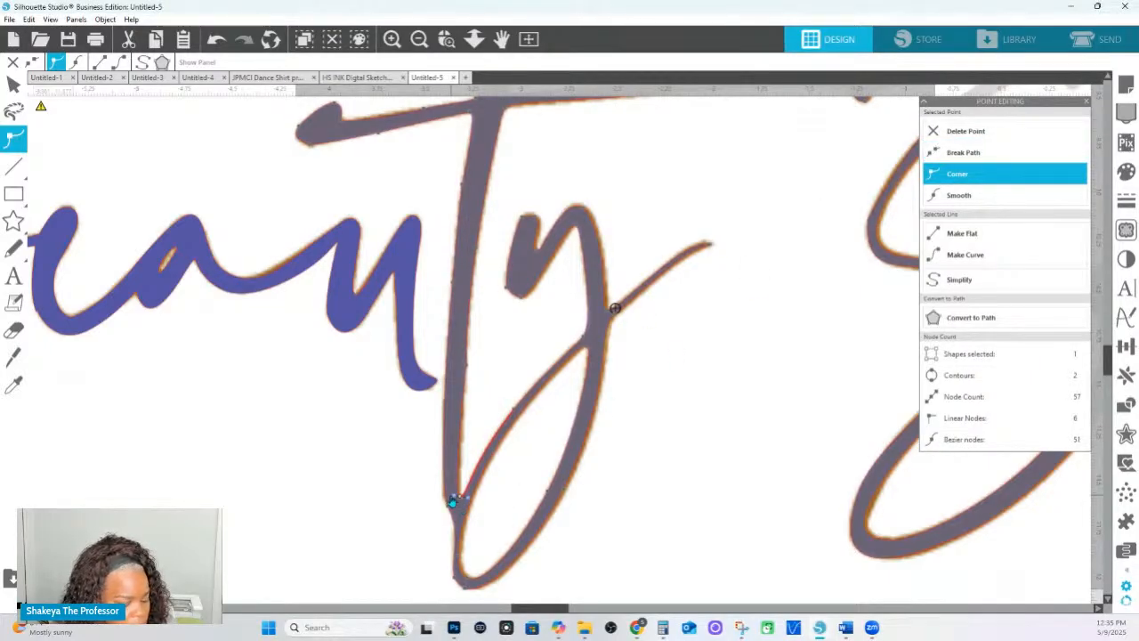
{"action": "key", "text": "i"}
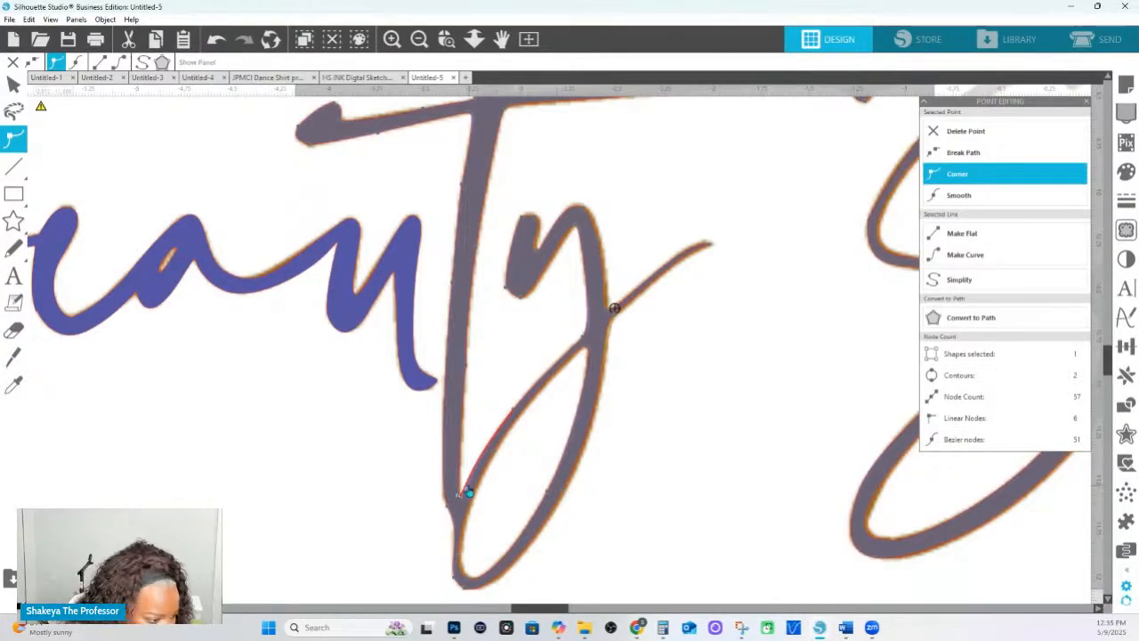
{"action": "left_click", "coordinate": [465, 521]}
{"action": "left_click_drag", "start_coordinate": [466, 521], "coordinate": [501, 425]}
{"action": "key", "text": "ctrl+z"}
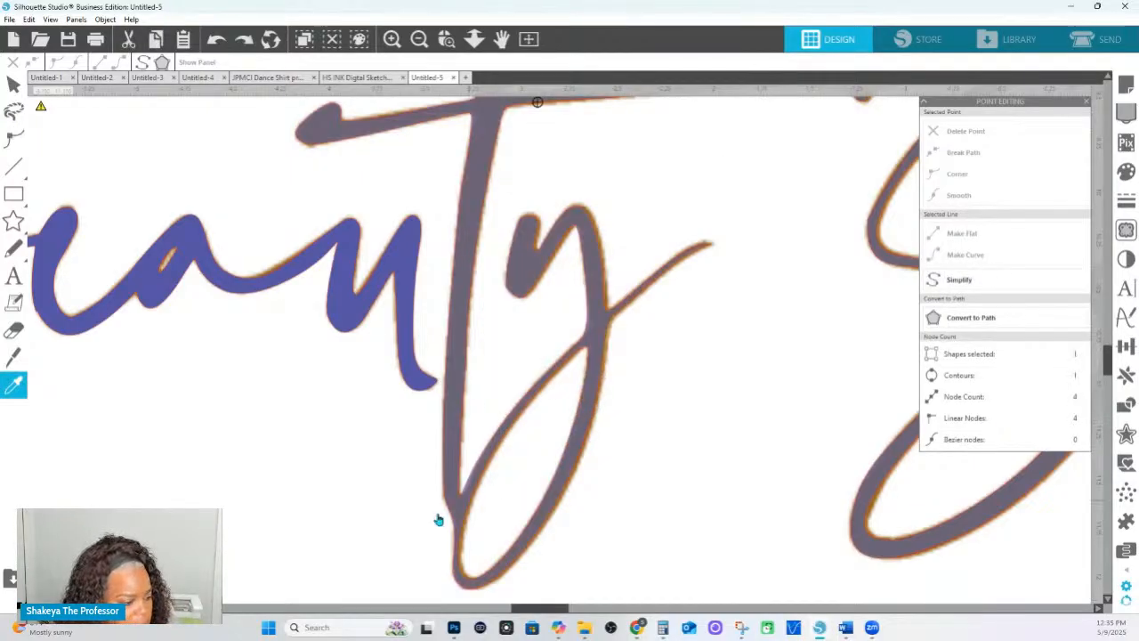
Reopen the t-y shape for point editing and add a point where the stem's left edge joins the y's loop.
{"action": "left_click", "coordinate": [447, 505]}
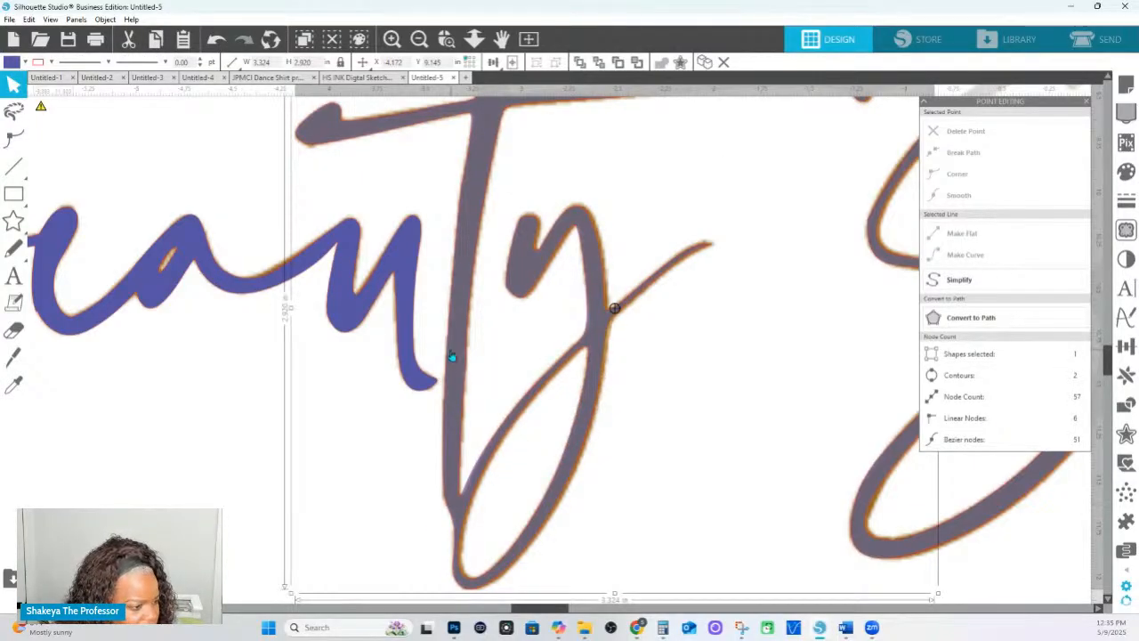
{"action": "left_click", "coordinate": [447, 396]}
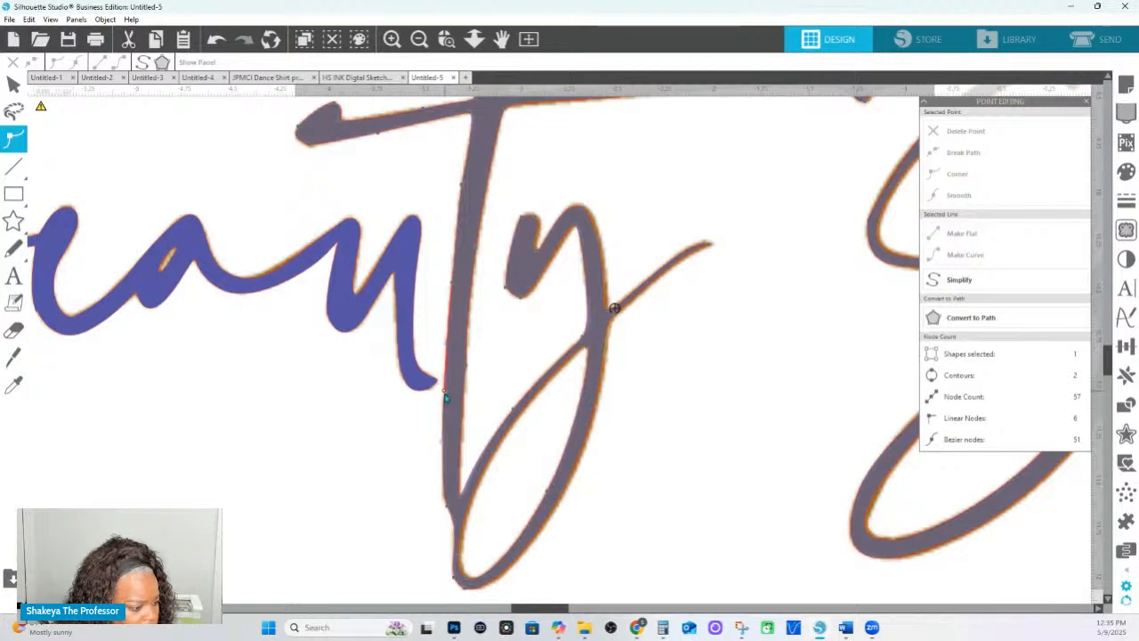
{"action": "left_click", "coordinate": [445, 509]}
{"action": "mouse_move", "coordinate": [445, 509]}
{"action": "left_mouse_down"}
{"action": "mouse_move", "coordinate": [426, 518]}
{"action": "mouse_move", "coordinate": [452, 523]}
{"action": "mouse_move", "coordinate": [433, 491]}
{"action": "left_mouse_up"}
{"action": "left_click", "coordinate": [448, 511]}
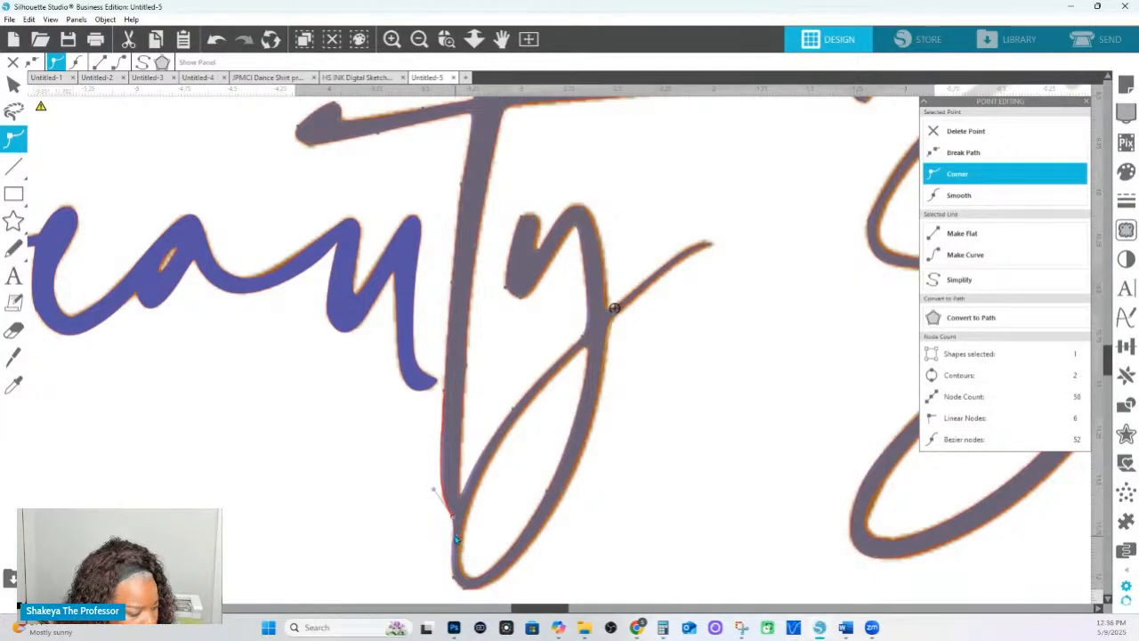
Delete a surplus point on the outer left edge of the y's loop and reshape that edge below the stem junction.
{"action": "mouse_move", "coordinate": [455, 578]}
{"action": "left_mouse_down"}
{"action": "mouse_move", "coordinate": [442, 578]}
{"action": "mouse_move", "coordinate": [456, 577]}
{"action": "left_mouse_up"}
{"action": "left_click", "coordinate": [949, 130]}
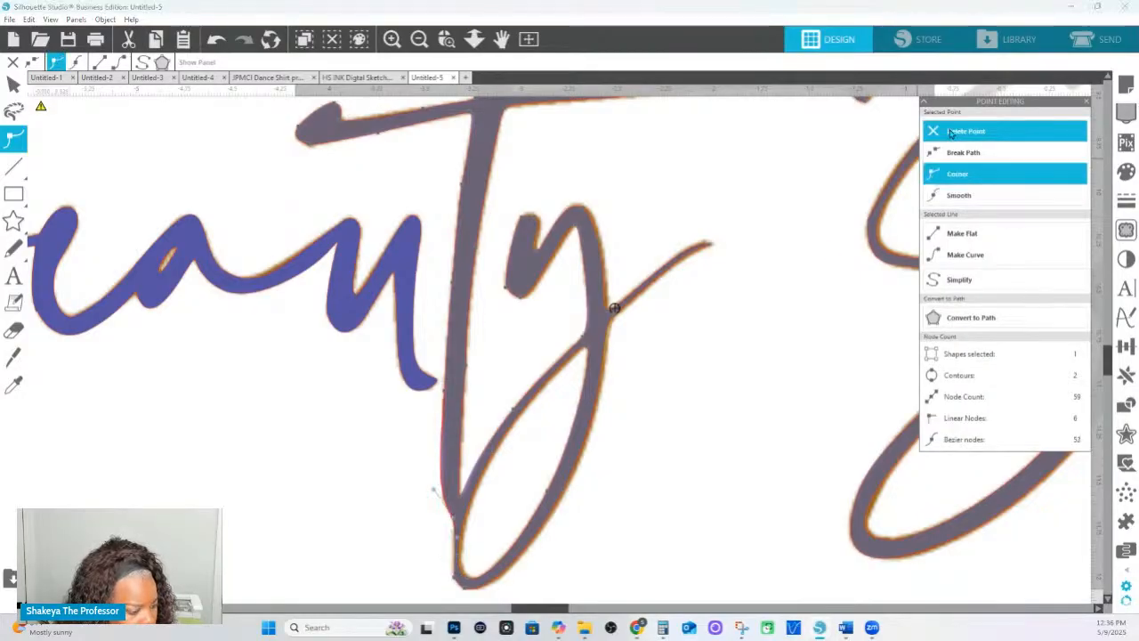
{"action": "left_click", "coordinate": [447, 544]}
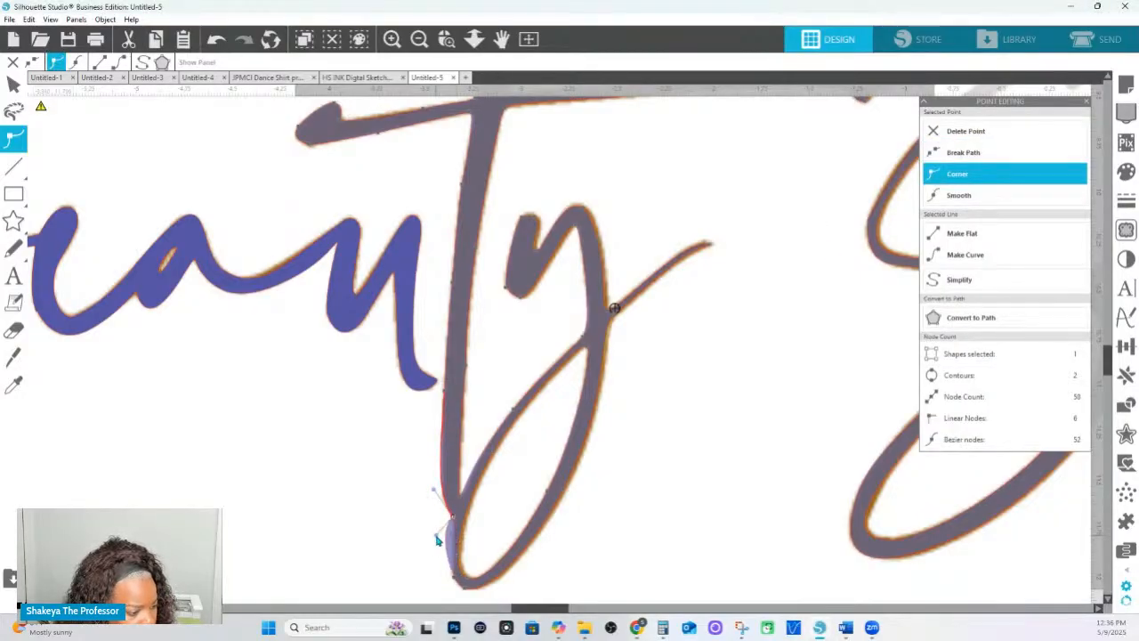
{"action": "mouse_move", "coordinate": [452, 517]}
{"action": "left_mouse_down"}
{"action": "mouse_move", "coordinate": [478, 514]}
{"action": "mouse_move", "coordinate": [448, 527]}
{"action": "mouse_move", "coordinate": [444, 490]}
{"action": "left_mouse_up"}
{"action": "left_click", "coordinate": [445, 519]}
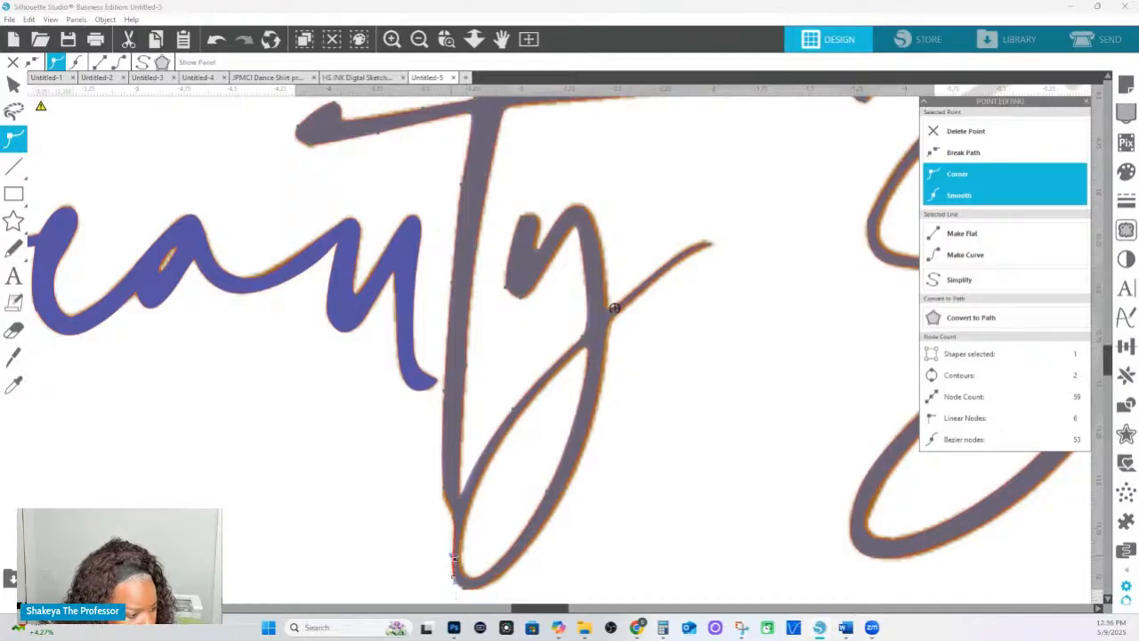
{"action": "left_click", "coordinate": [447, 560]}
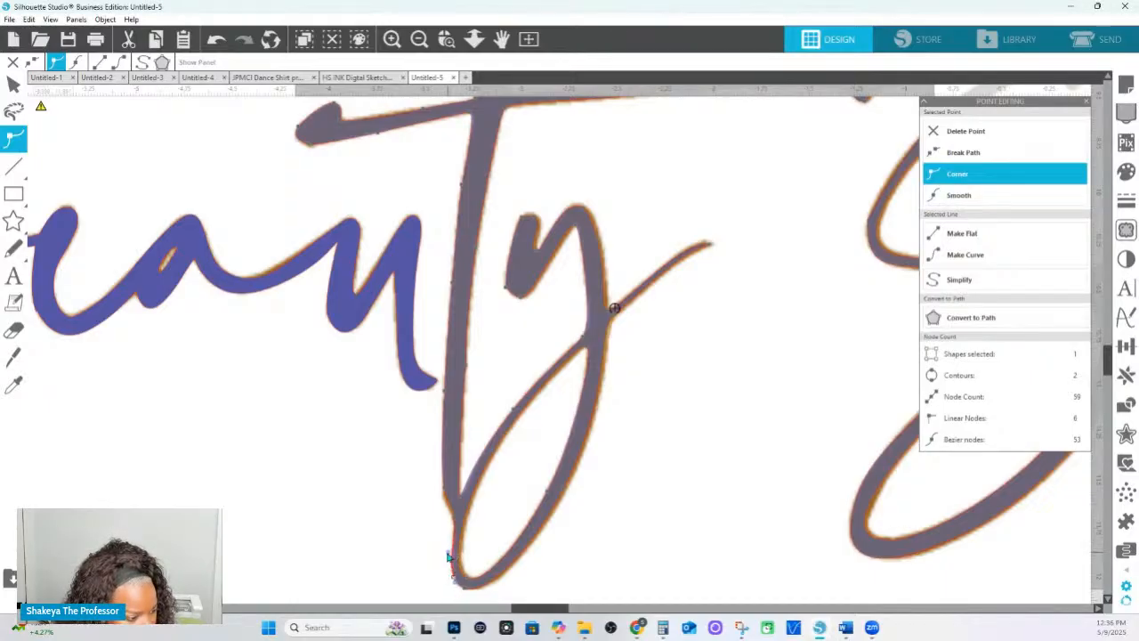
Make the point on the stem's lower left edge a corner and fit the curve running into the y's loop.
{"action": "left_click", "coordinate": [447, 492]}
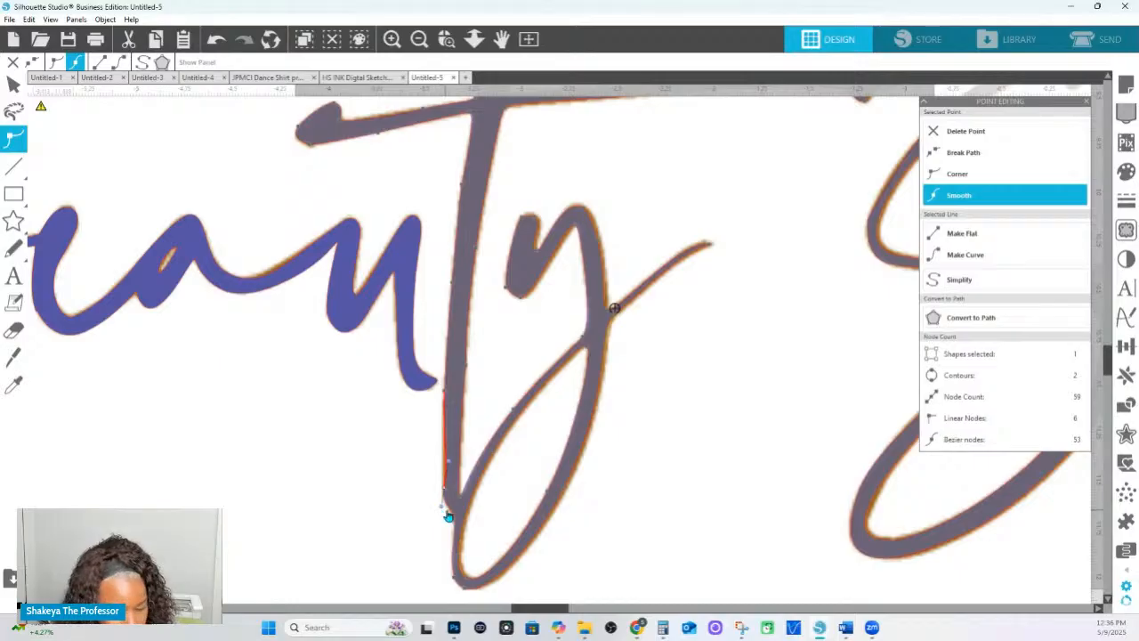
{"action": "left_click_drag", "start_coordinate": [444, 510], "coordinate": [445, 463]}
{"action": "left_click", "coordinate": [957, 177]}
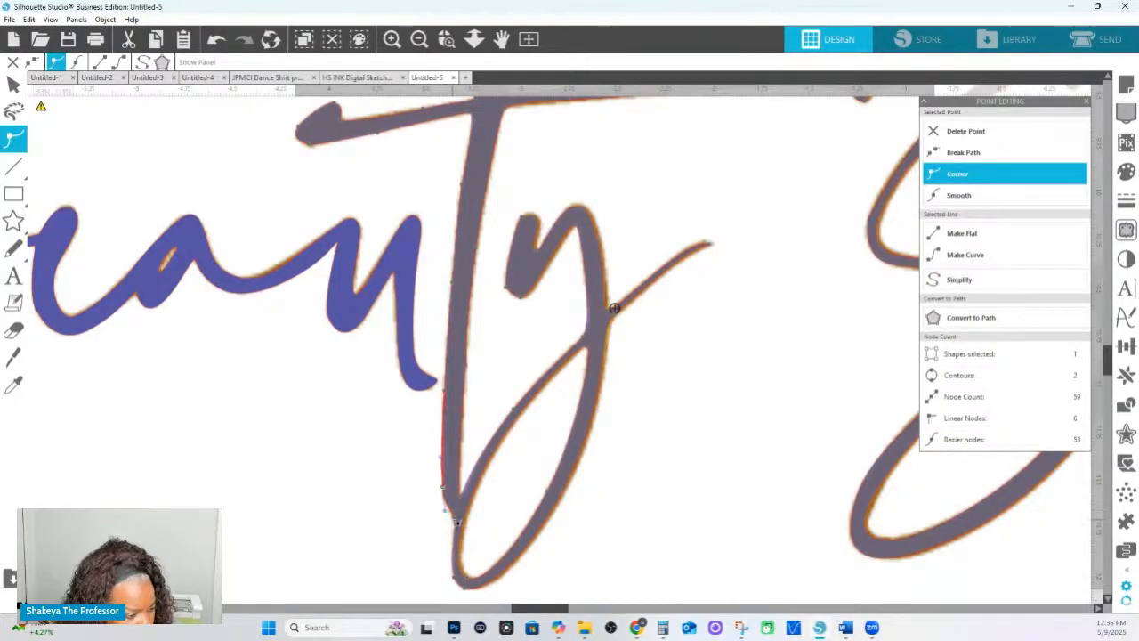
{"action": "left_click", "coordinate": [453, 520]}
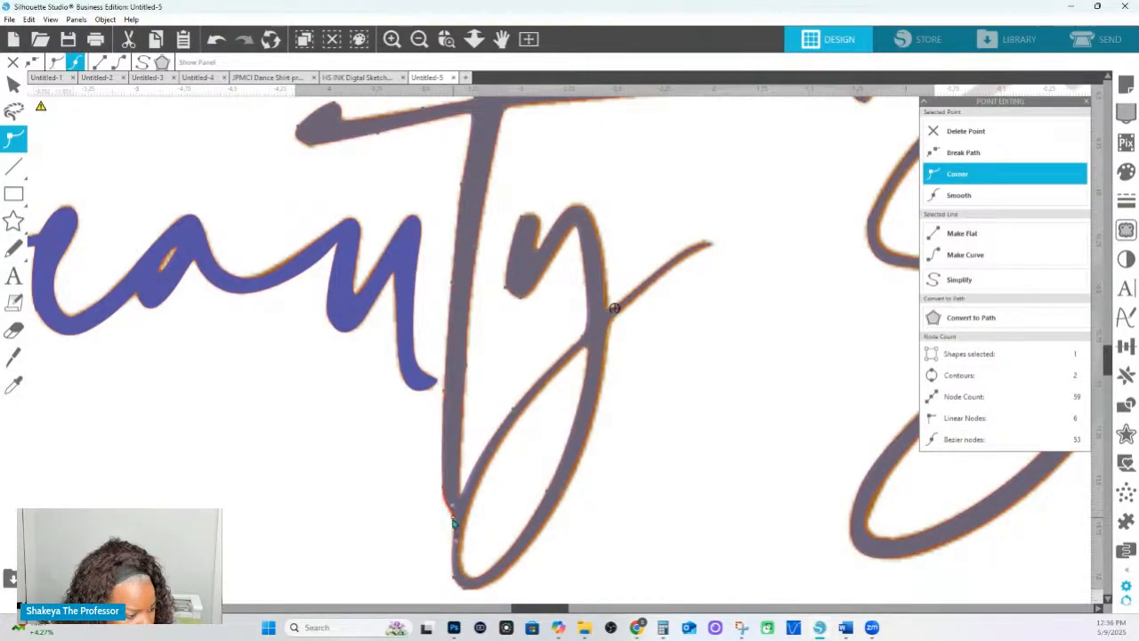
Fit the inner and outer edges around the bottom of the y's loop to the traced script.
{"action": "left_click", "coordinate": [456, 579]}
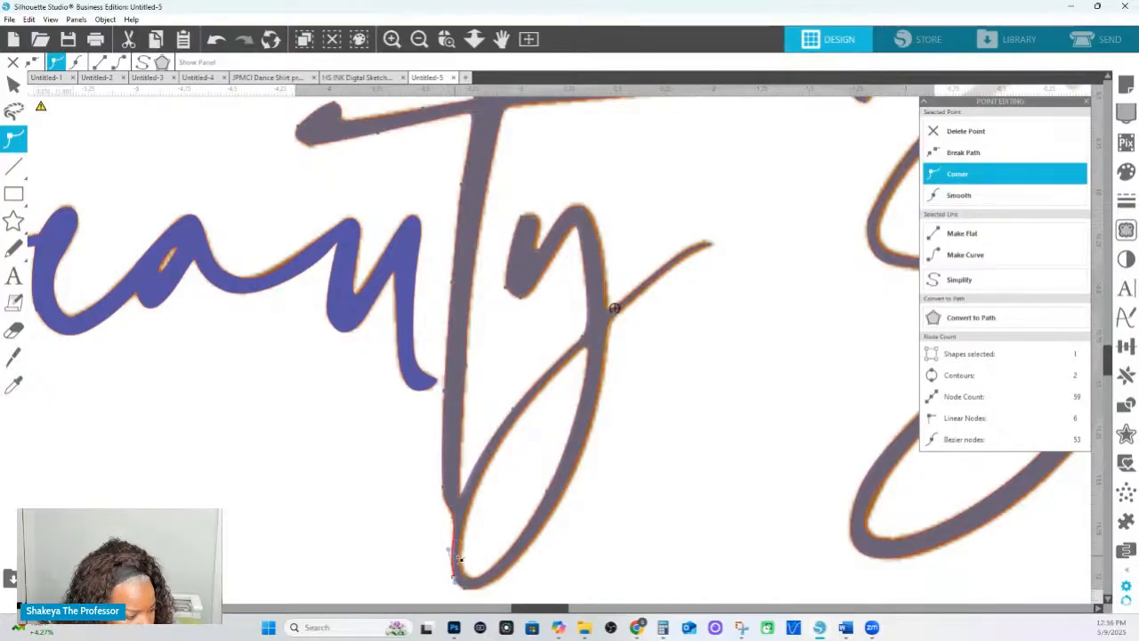
{"action": "left_click", "coordinate": [459, 558]}
{"action": "left_click", "coordinate": [471, 578]}
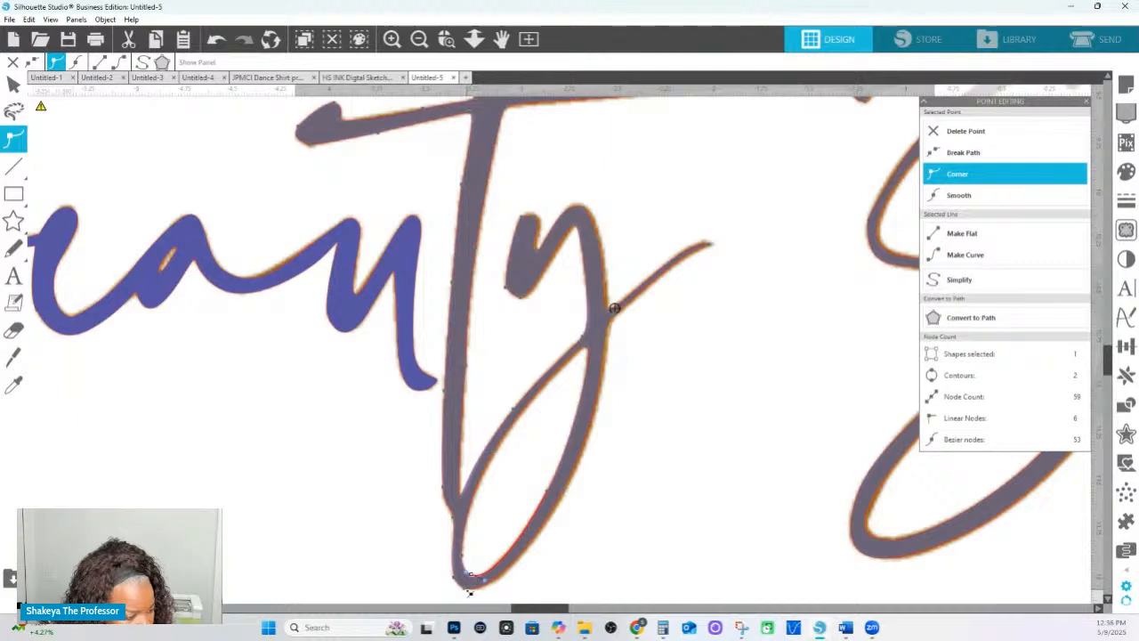
{"action": "left_click", "coordinate": [467, 591]}
{"action": "right_click", "coordinate": [567, 488]}
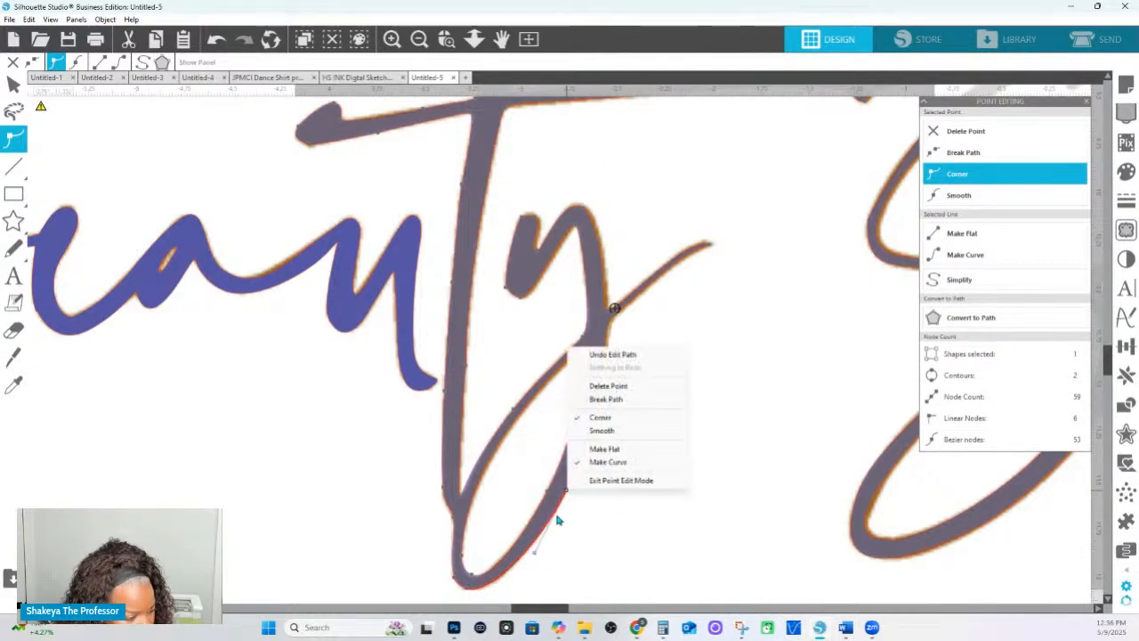
{"action": "left_click", "coordinate": [468, 593]}
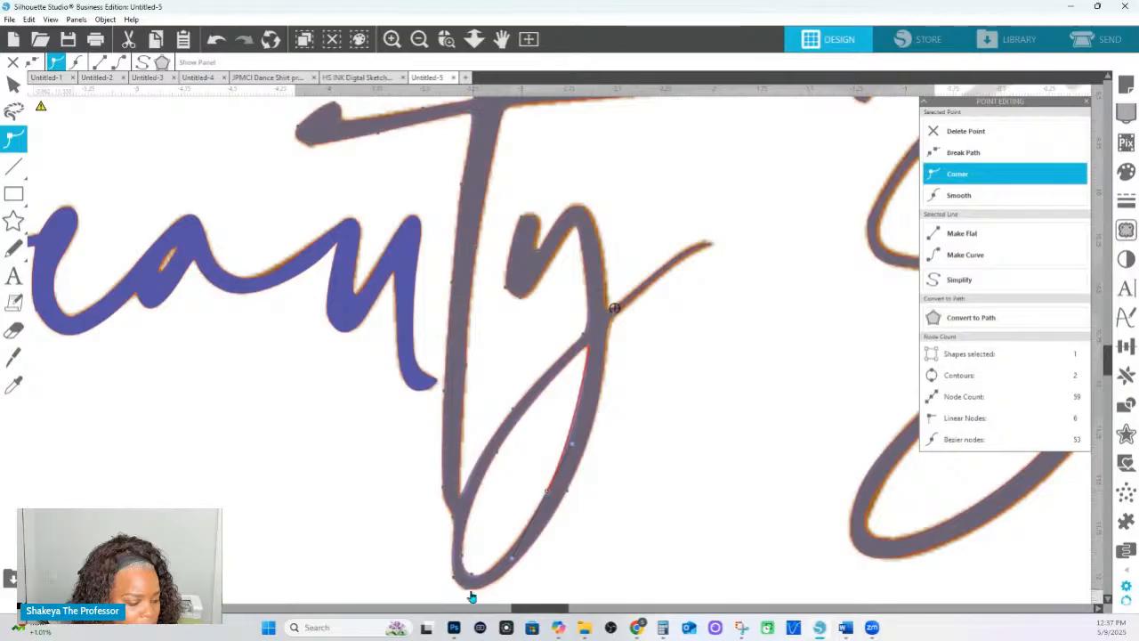
{"action": "left_click", "coordinate": [455, 543]}
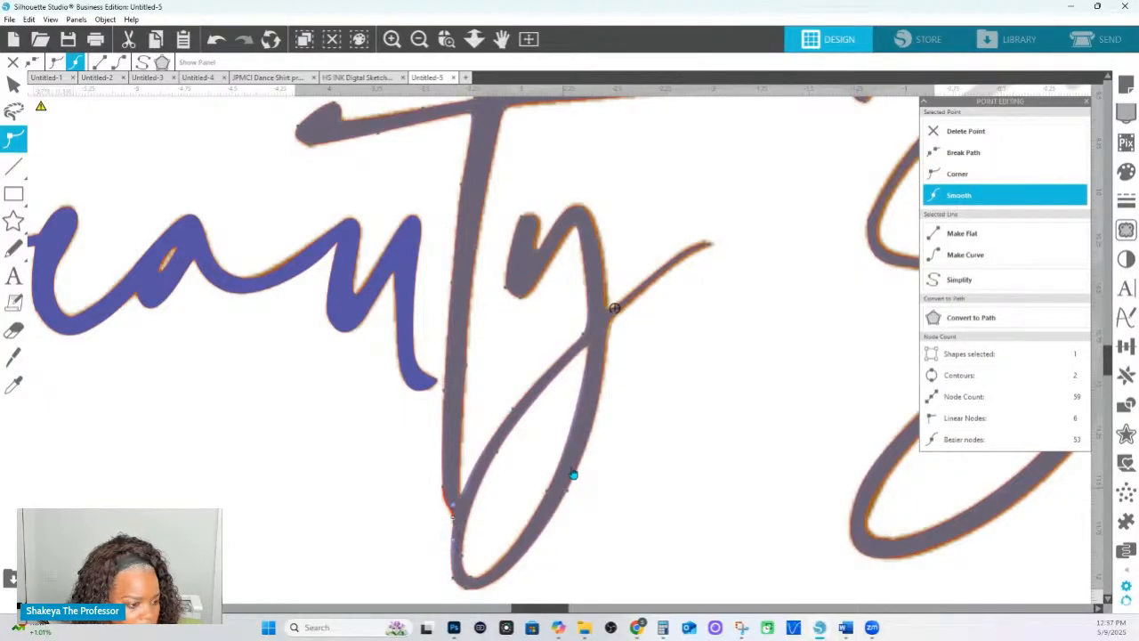
Add a point at the tip of the y's exit stroke and fit the stroke's edges down to its junction.
{"action": "left_click", "coordinate": [616, 313]}
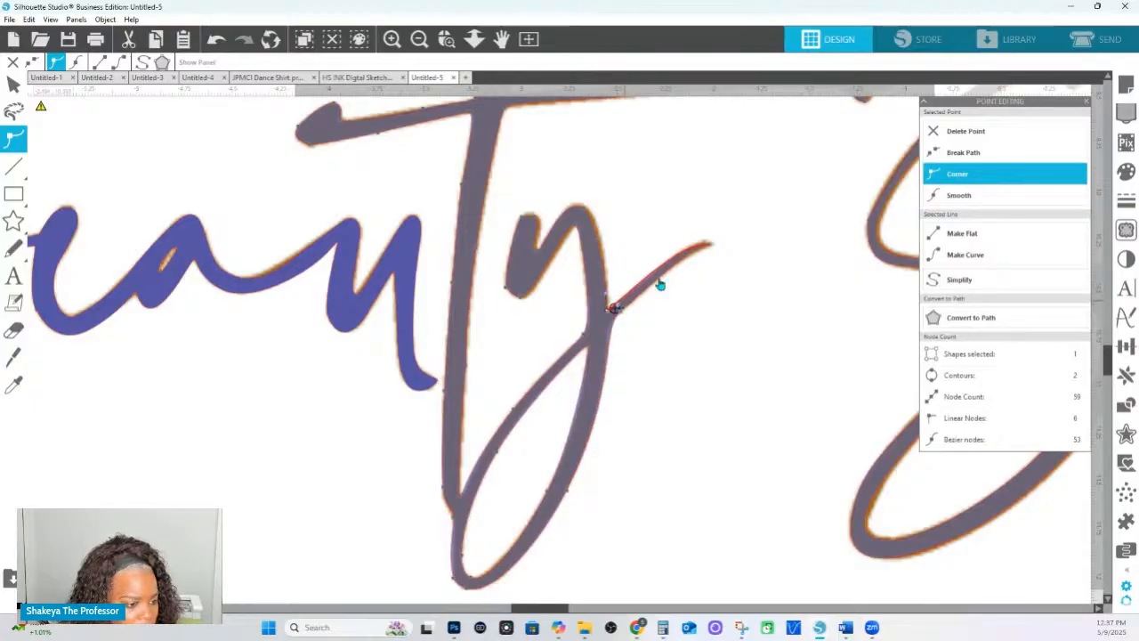
{"action": "left_click", "coordinate": [697, 245]}
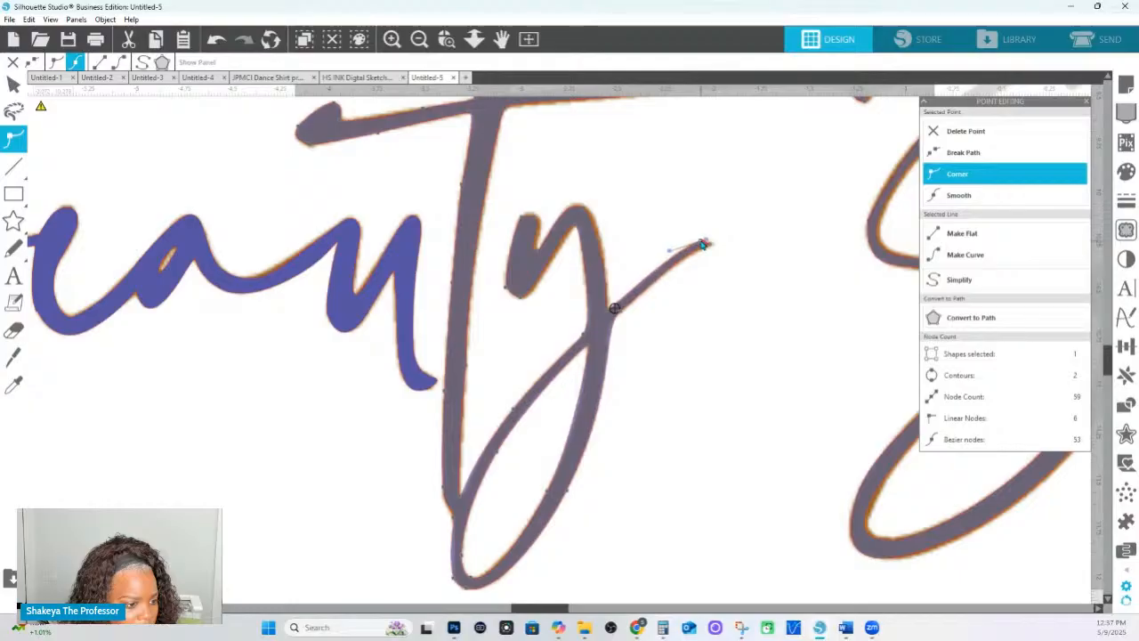
{"action": "left_click", "coordinate": [710, 245]}
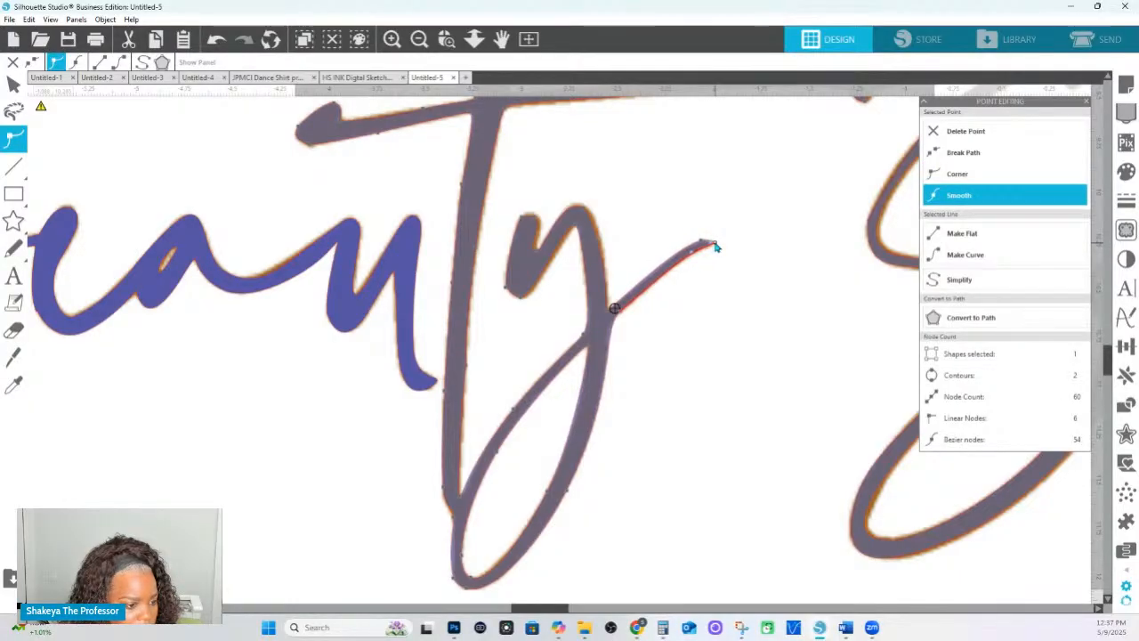
{"action": "left_click", "coordinate": [621, 315]}
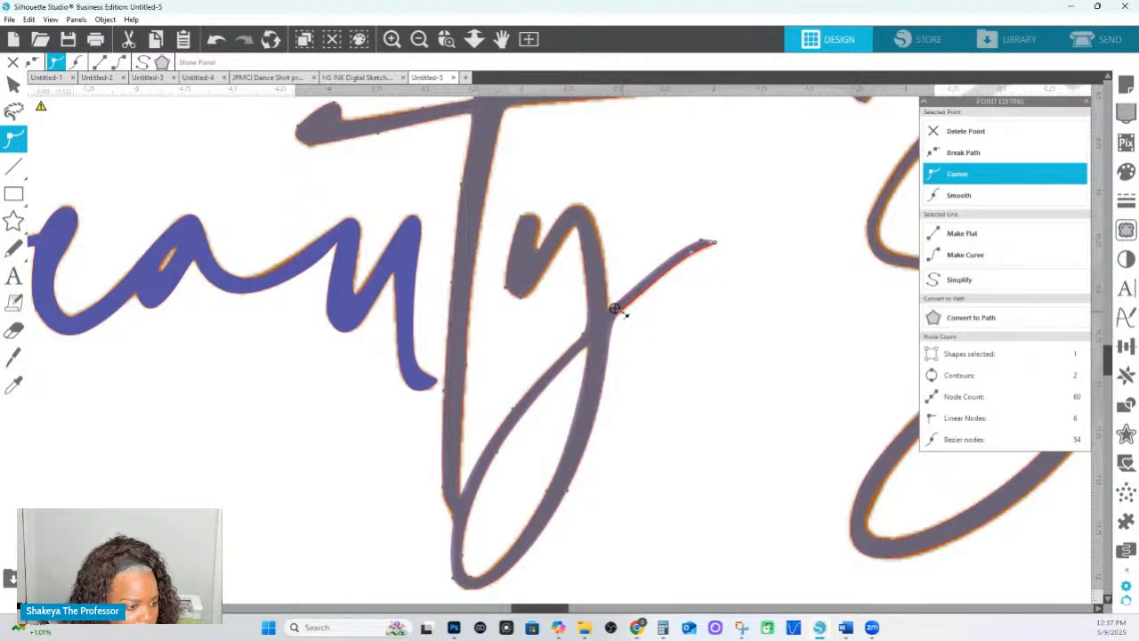
{"action": "mouse_move", "coordinate": [622, 313]}
{"action": "left_mouse_down"}
{"action": "mouse_move", "coordinate": [603, 323]}
{"action": "mouse_move", "coordinate": [618, 315]}
{"action": "left_mouse_up"}
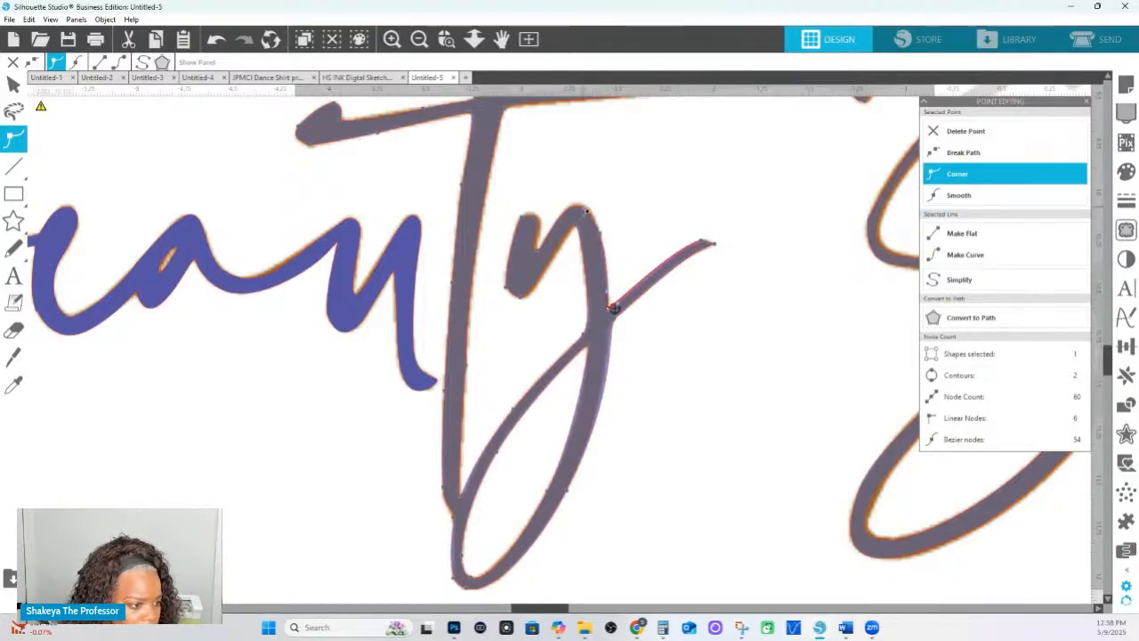
Reshape the y's top arch and fit the inner edge of its downstroke to the loop junction.
{"action": "left_click", "coordinate": [584, 208]}
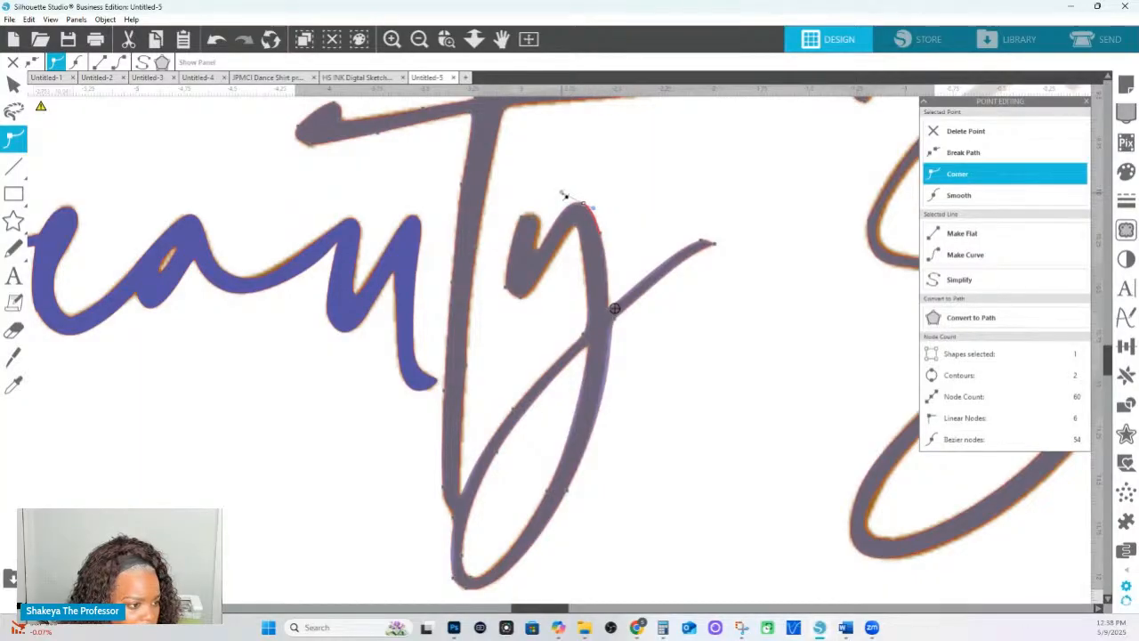
{"action": "left_click_drag", "start_coordinate": [567, 199], "coordinate": [560, 200]}
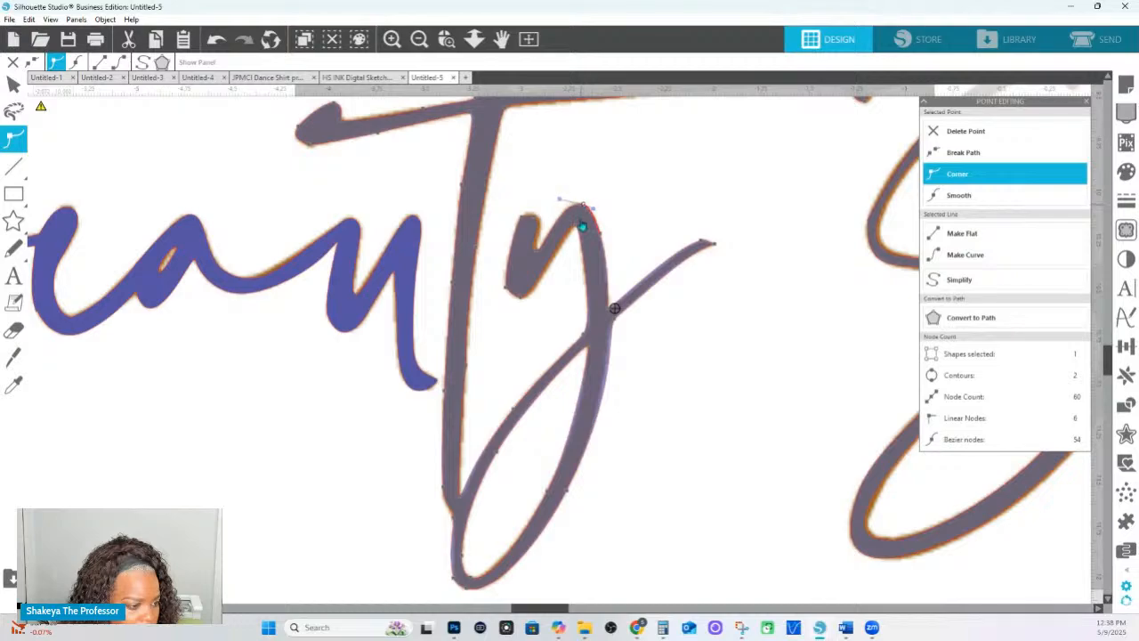
{"action": "left_click", "coordinate": [579, 228]}
{"action": "left_click", "coordinate": [586, 334]}
{"action": "left_click_drag", "start_coordinate": [598, 313], "coordinate": [592, 304]}
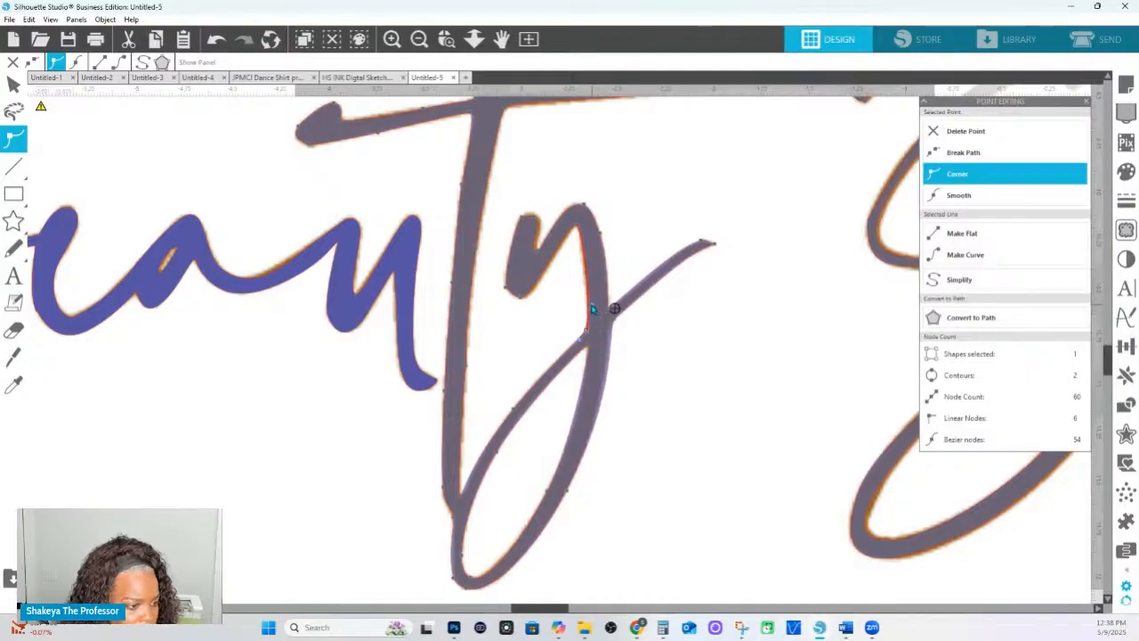
Delete the surplus point at the upper right of the y's first stroke and reshape the edge rising from the notch.
{"action": "left_click", "coordinate": [528, 298]}
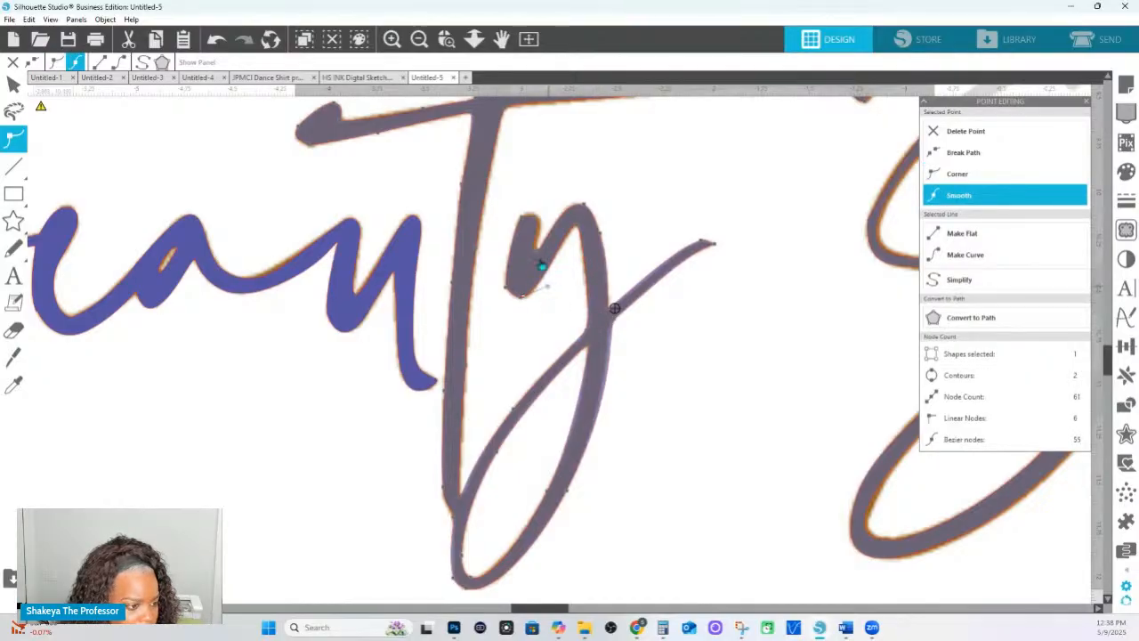
{"action": "left_click", "coordinate": [532, 254]}
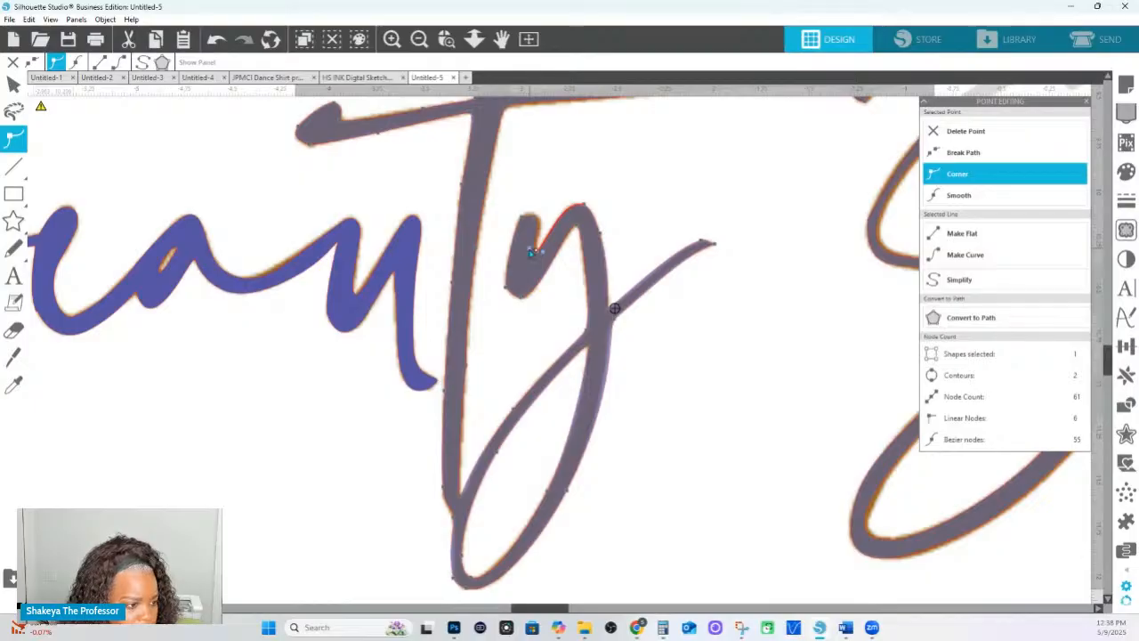
{"action": "left_click", "coordinate": [536, 219]}
{"action": "left_click", "coordinate": [954, 132]}
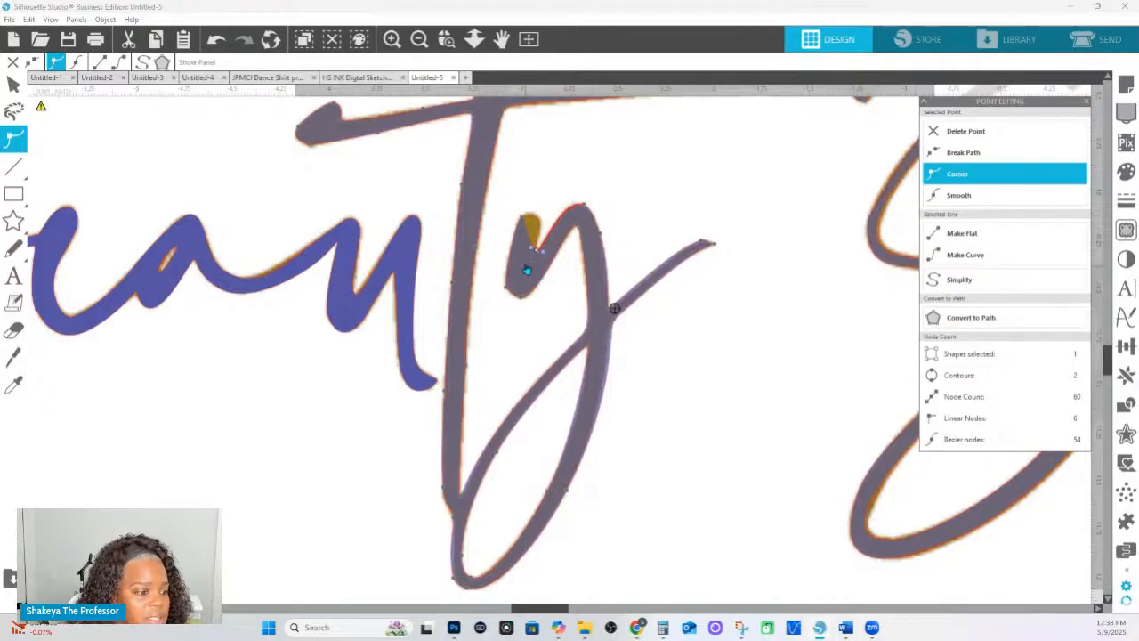
{"action": "left_click_drag", "start_coordinate": [535, 252], "coordinate": [549, 205]}
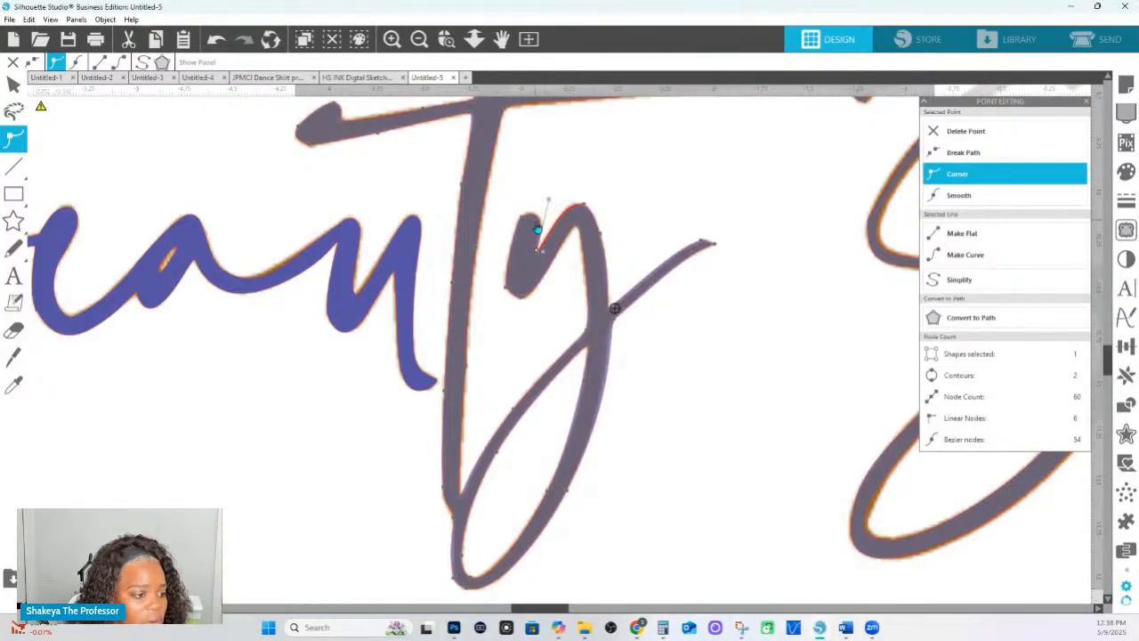
Add a point on the upper right edge of the y's first stroke and round the stroke's top.
{"action": "left_click", "coordinate": [530, 225]}
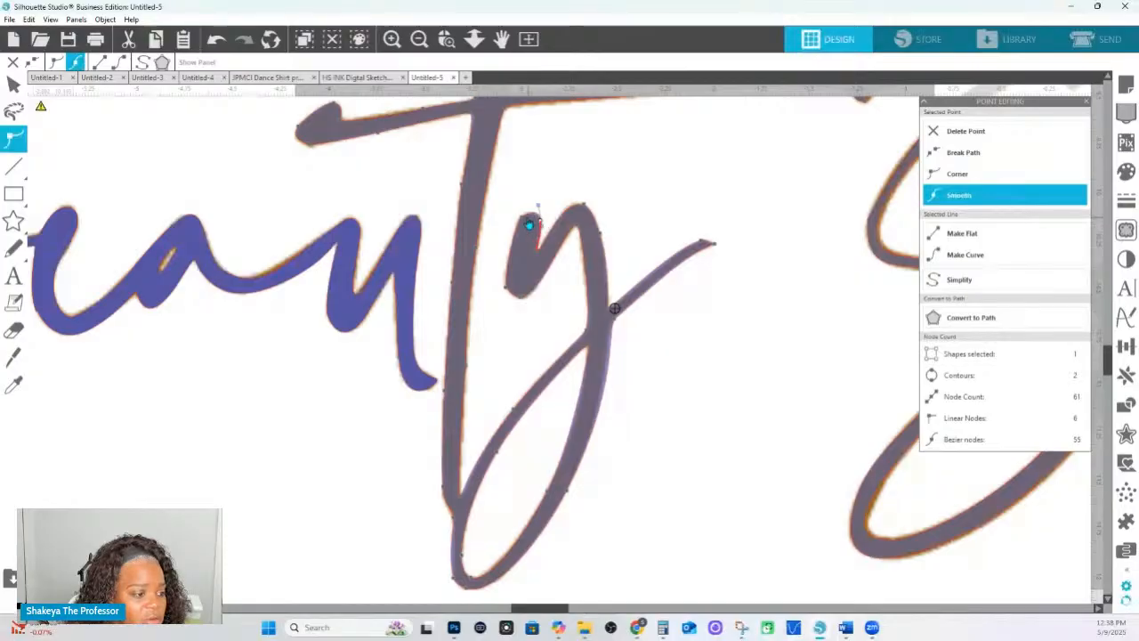
{"action": "left_click", "coordinate": [522, 219]}
{"action": "left_click", "coordinate": [532, 218]}
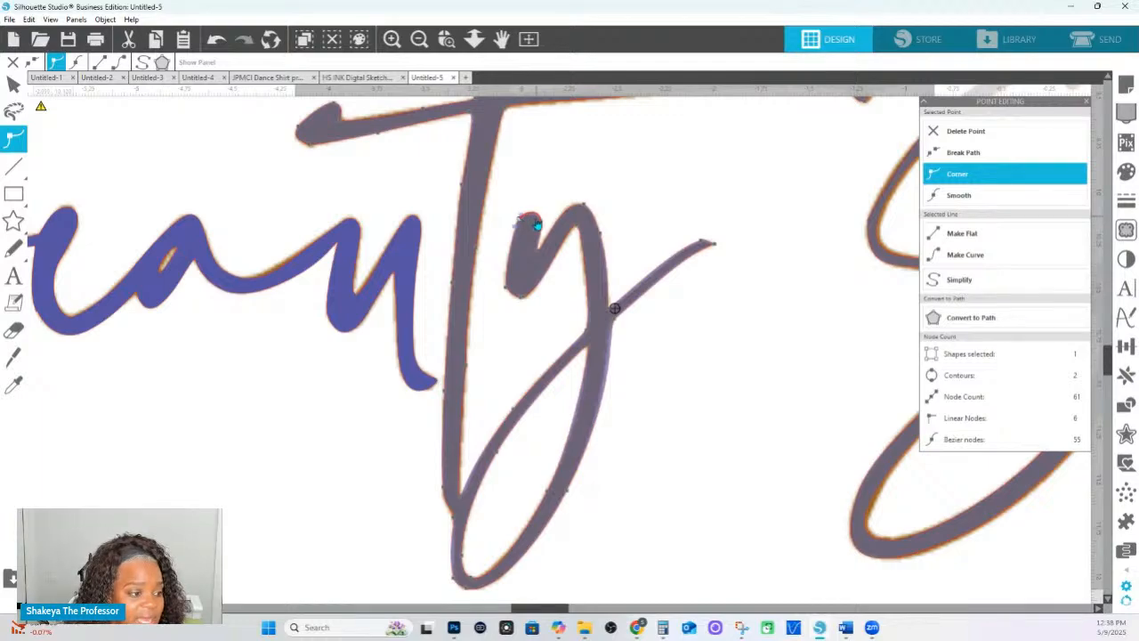
{"action": "left_click", "coordinate": [536, 212]}
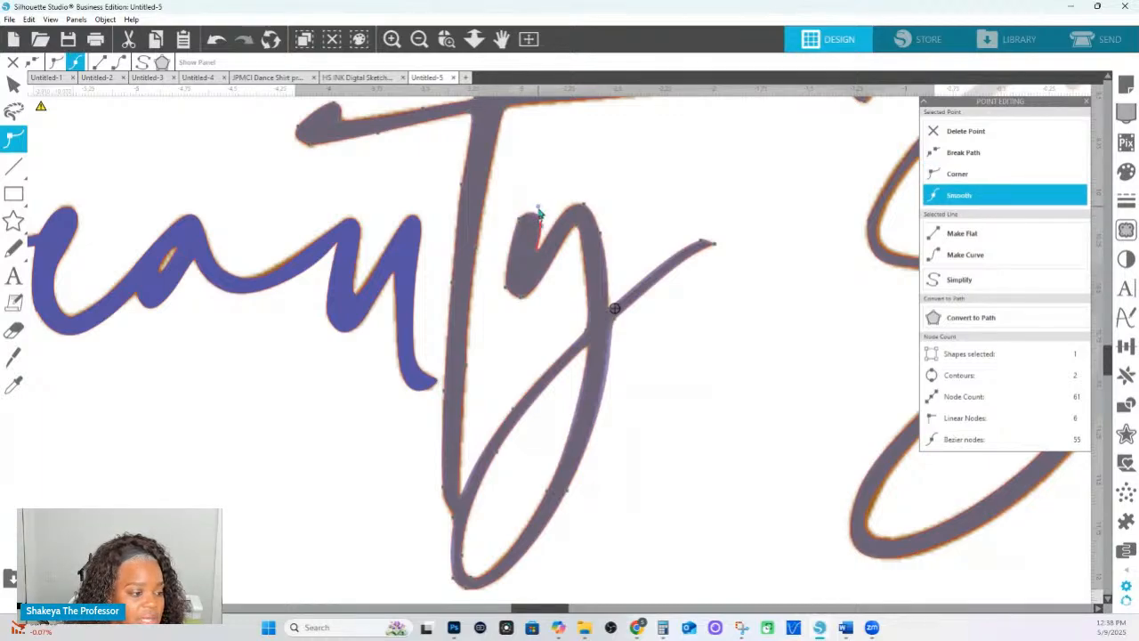
Delete a surplus point at the foot of the y's first stroke and fit the curve around its bottom.
{"action": "left_click", "coordinate": [520, 300]}
{"action": "left_click", "coordinate": [973, 153]}
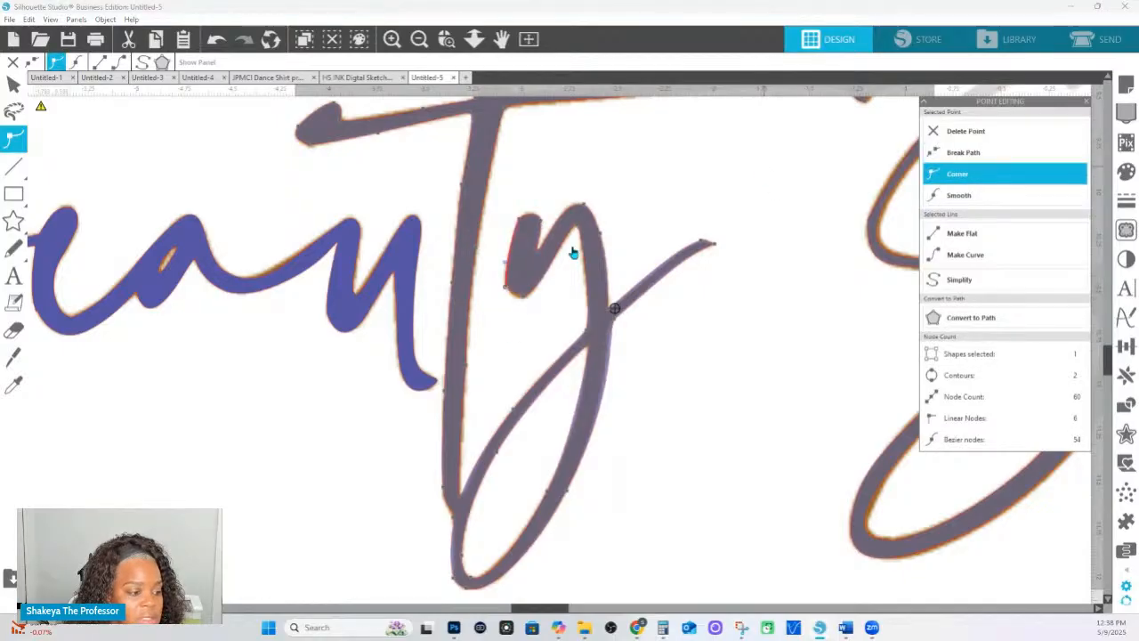
{"action": "left_click", "coordinate": [521, 300]}
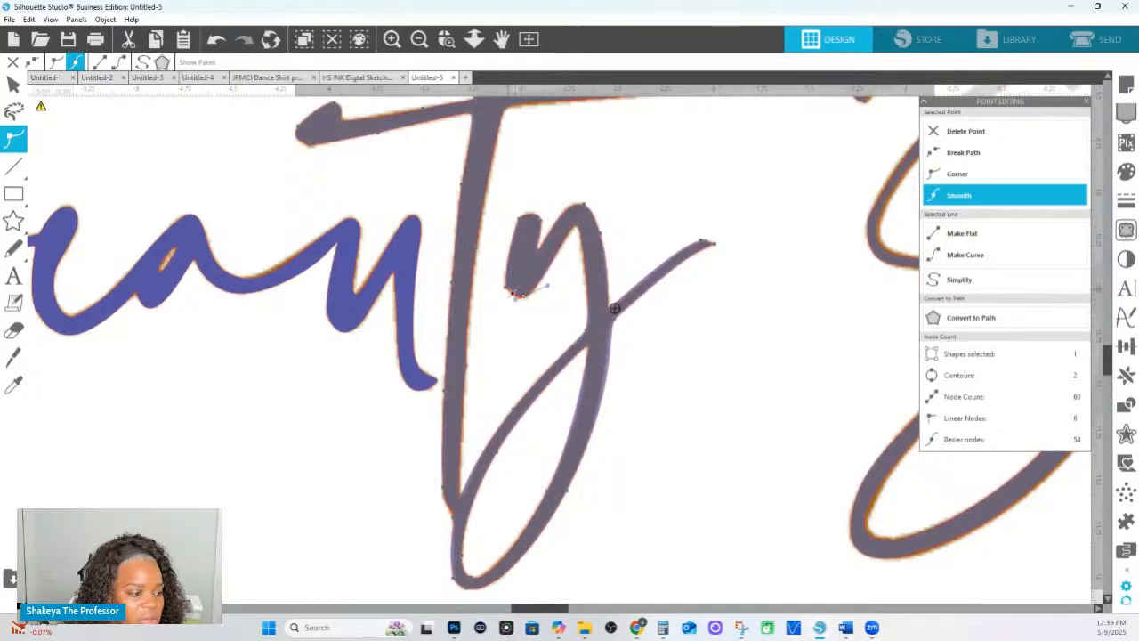
{"action": "left_click", "coordinate": [511, 292]}
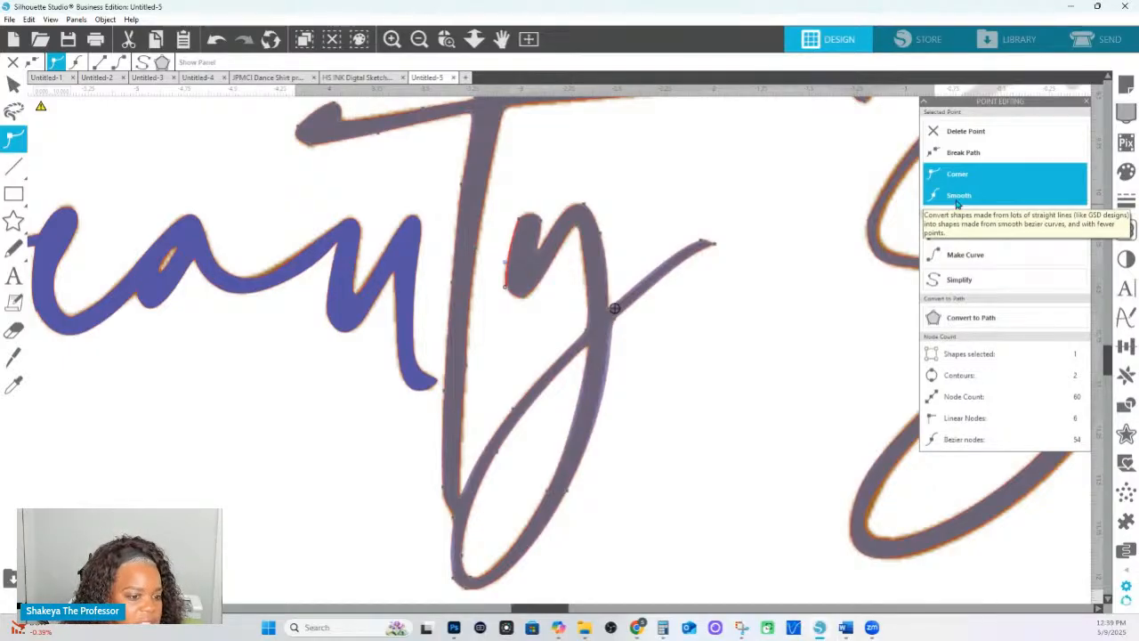
{"action": "left_click", "coordinate": [525, 299]}
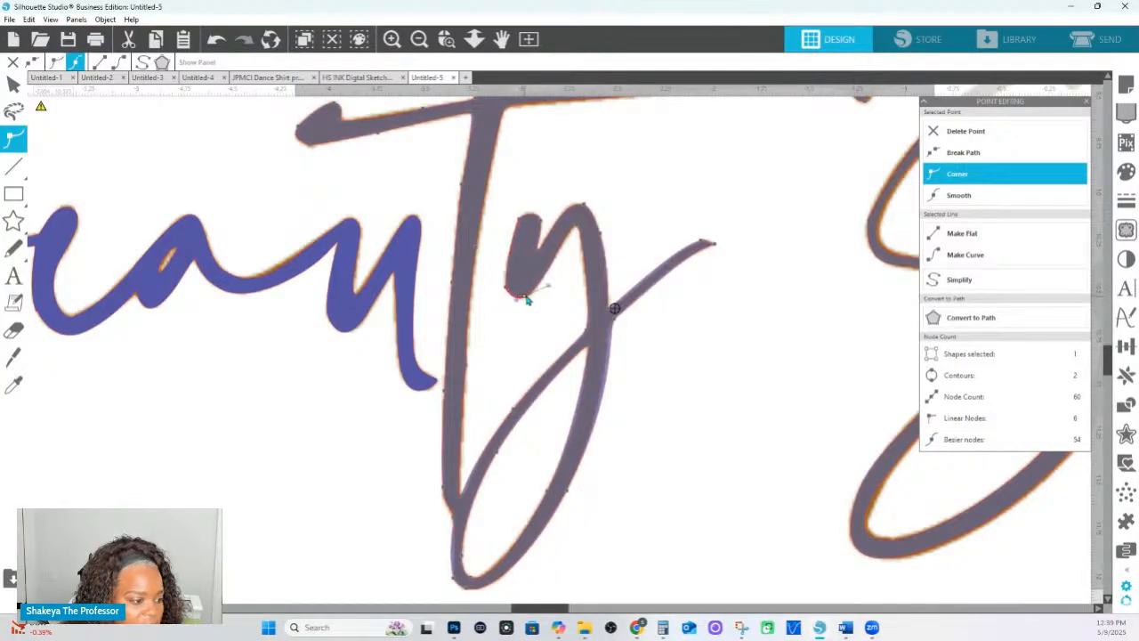
Fit the right edge of the t's stem down to the corner where it meets the y's loop.
{"action": "left_click", "coordinate": [478, 254]}
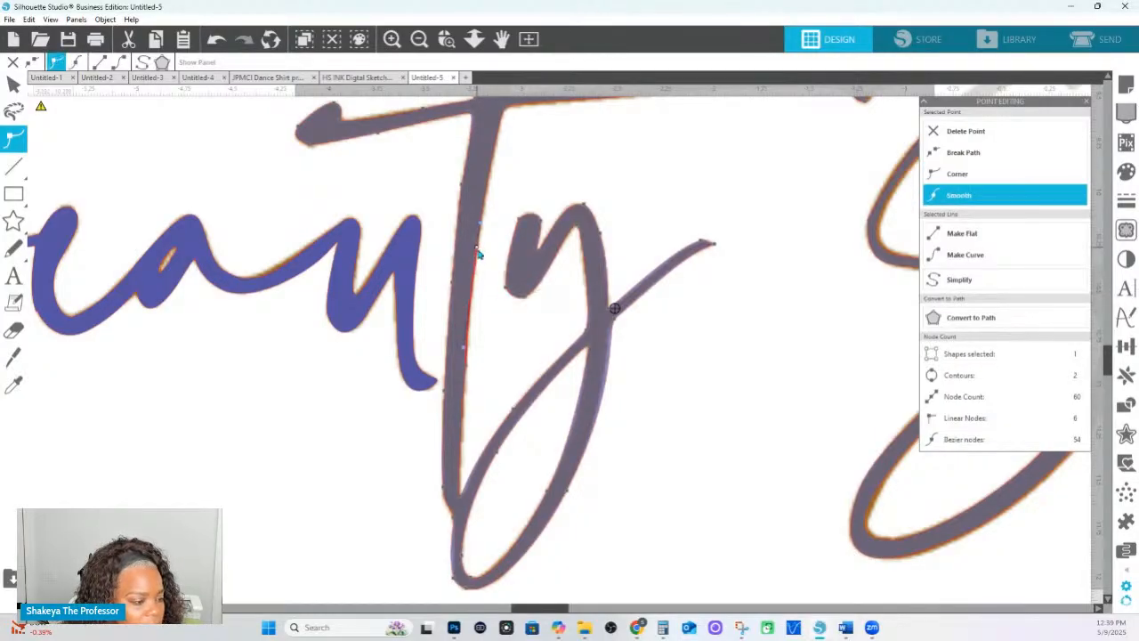
{"action": "left_click", "coordinate": [469, 369]}
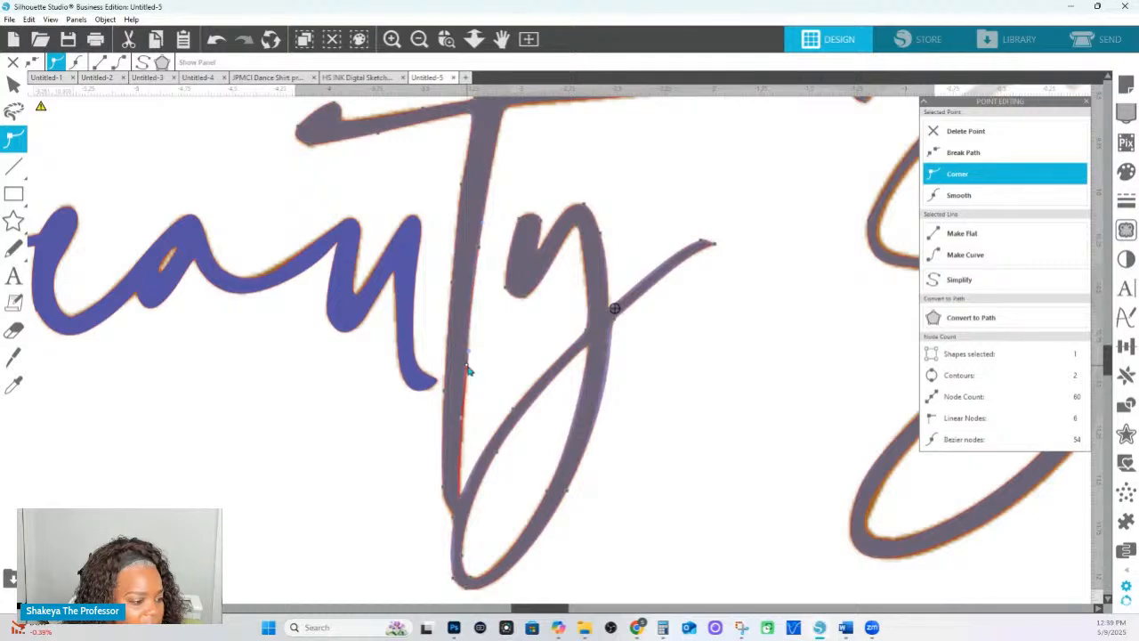
{"action": "left_click", "coordinate": [464, 495]}
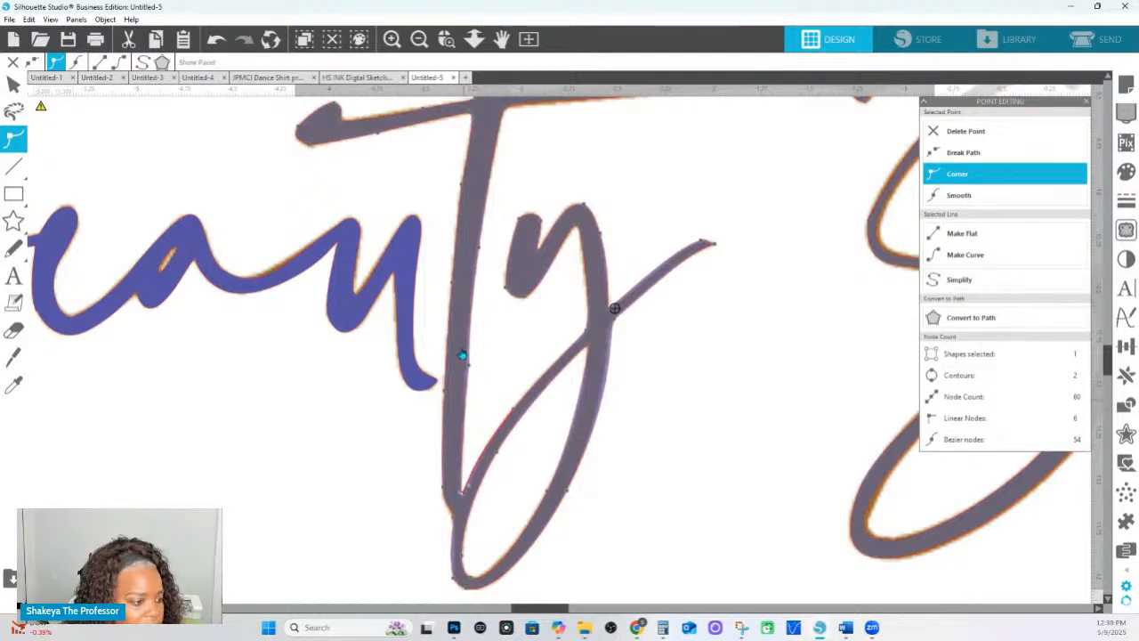
Make the point on the upper left edge of the t's stem a corner and reshape the edge around it.
{"action": "left_click", "coordinate": [463, 185]}
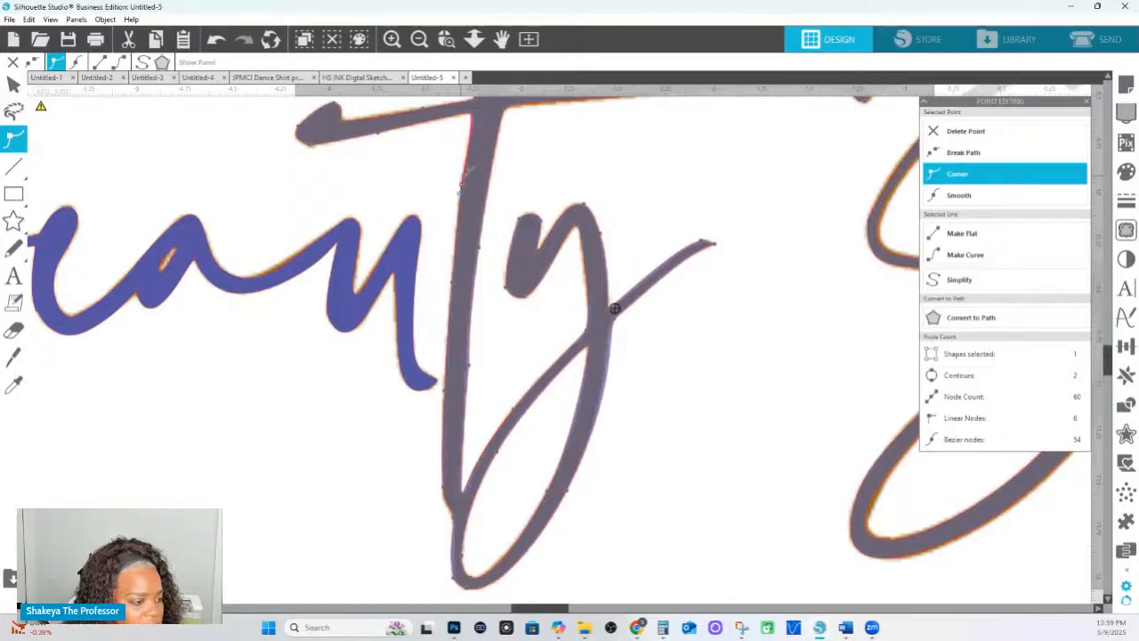
{"action": "left_click", "coordinate": [462, 184]}
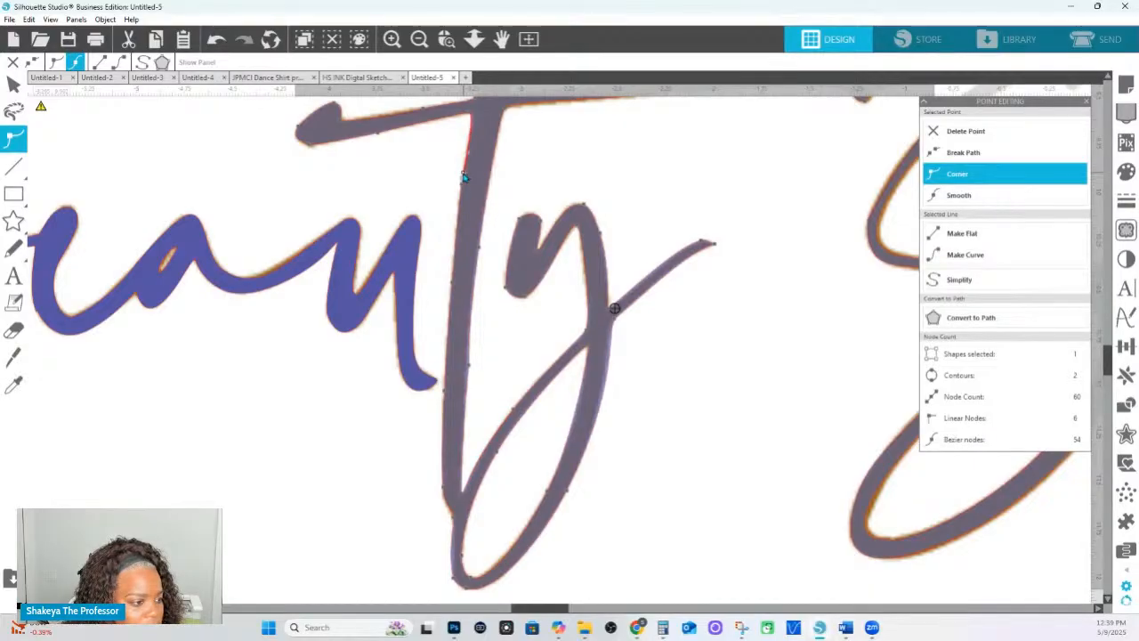
{"action": "left_click", "coordinate": [1009, 128]}
{"action": "double_click", "coordinate": [465, 187]}
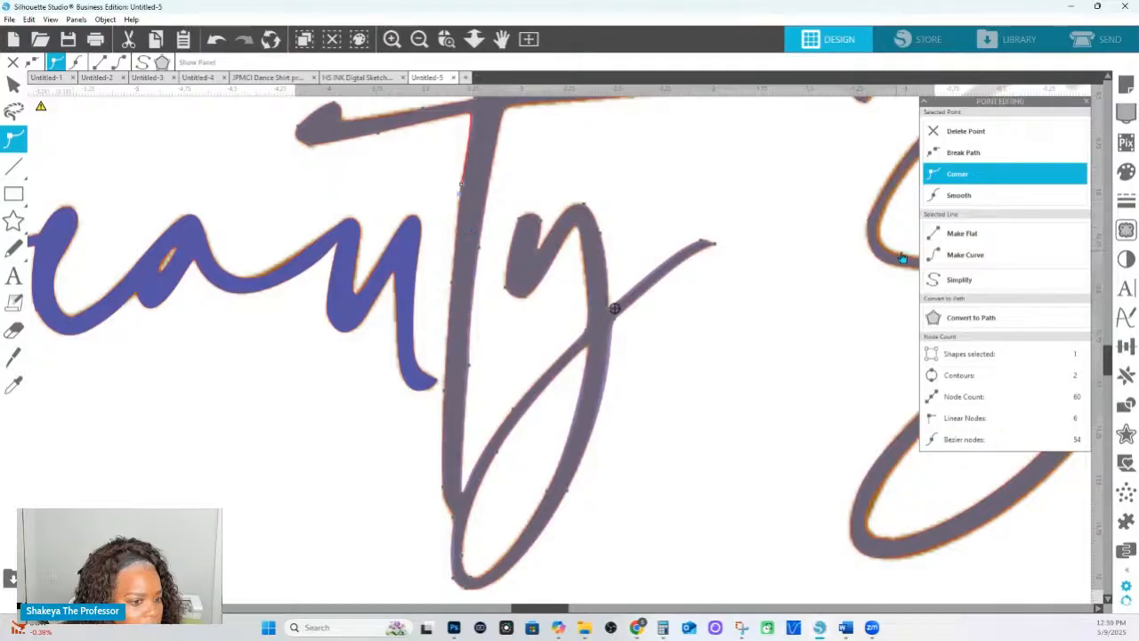
{"action": "left_click", "coordinate": [957, 196]}
{"action": "left_click", "coordinate": [974, 176]}
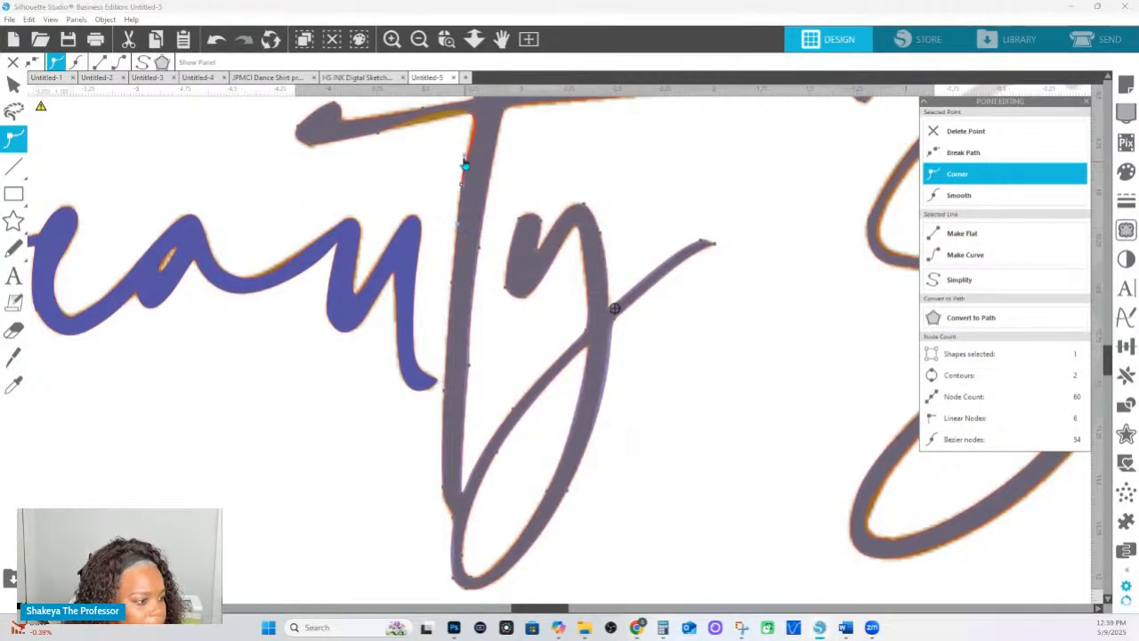
Make the point where the stem's left edge meets the crossbar a corner and fit the edges at both crossbar junctions.
{"action": "left_click", "coordinate": [471, 113]}
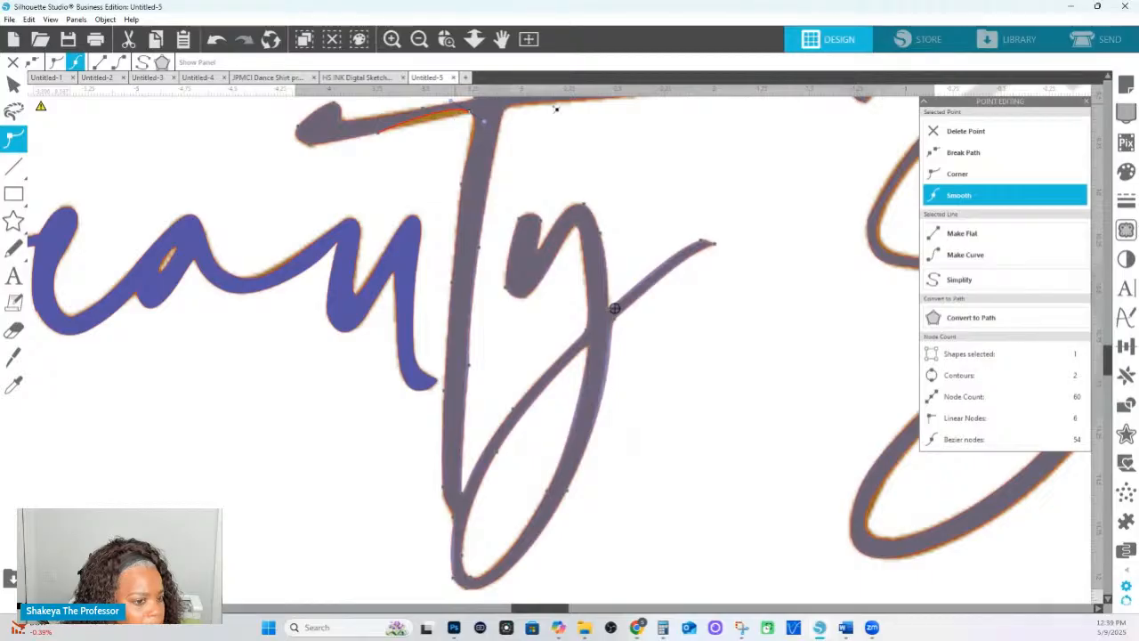
{"action": "left_click", "coordinate": [949, 175]}
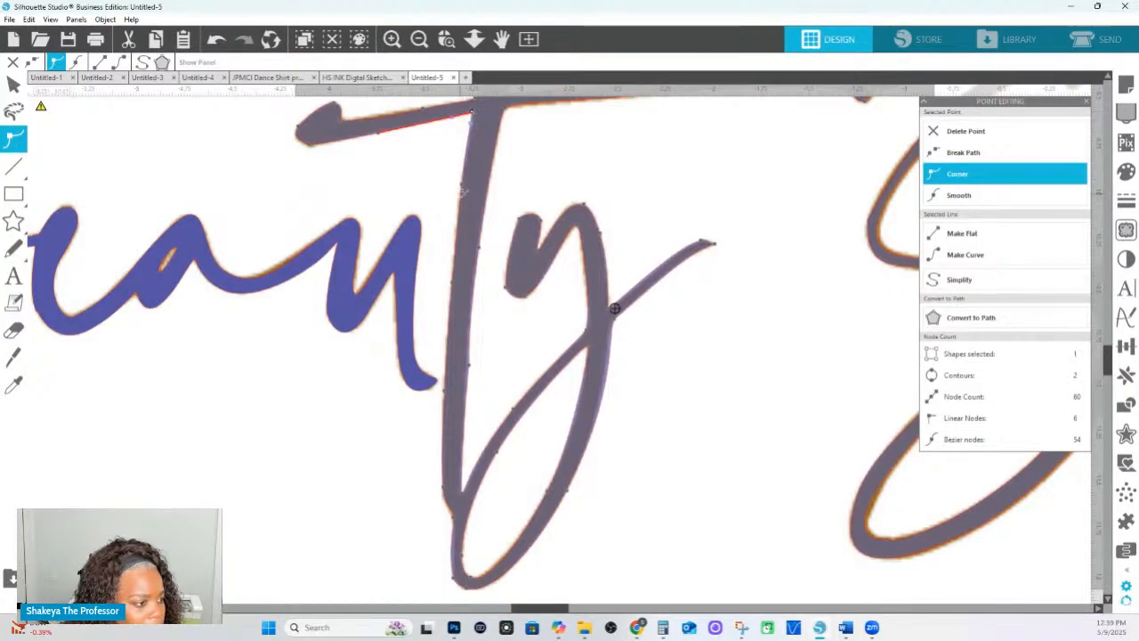
{"action": "scroll", "coordinate": [513, 129], "scroll_direction": "up", "scroll_amount": 1}
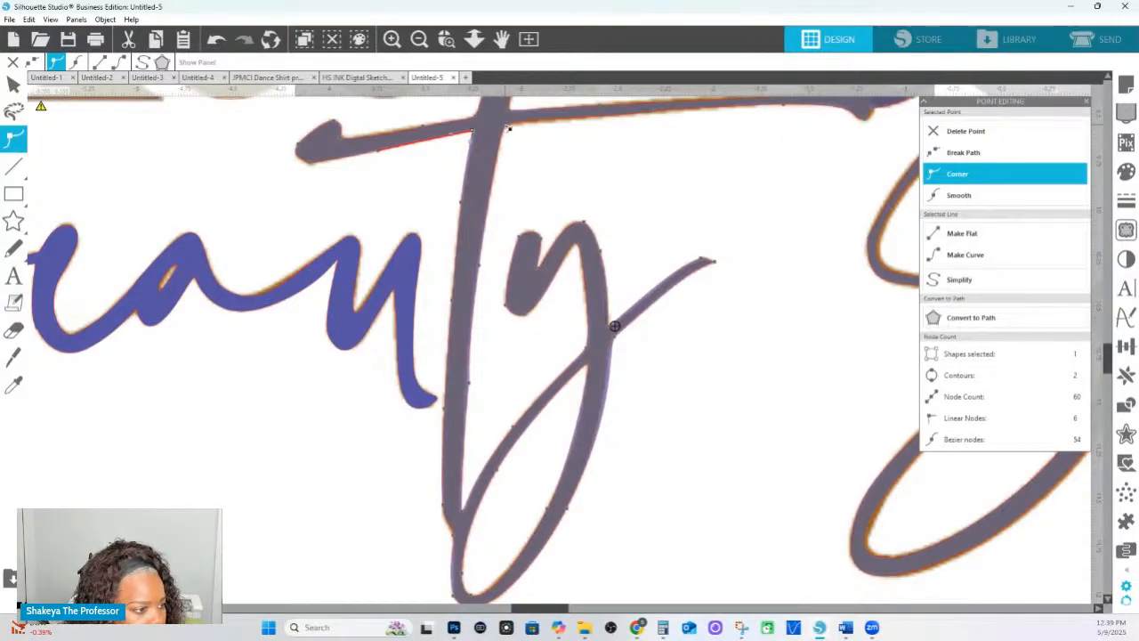
{"action": "right_click", "coordinate": [499, 132]}
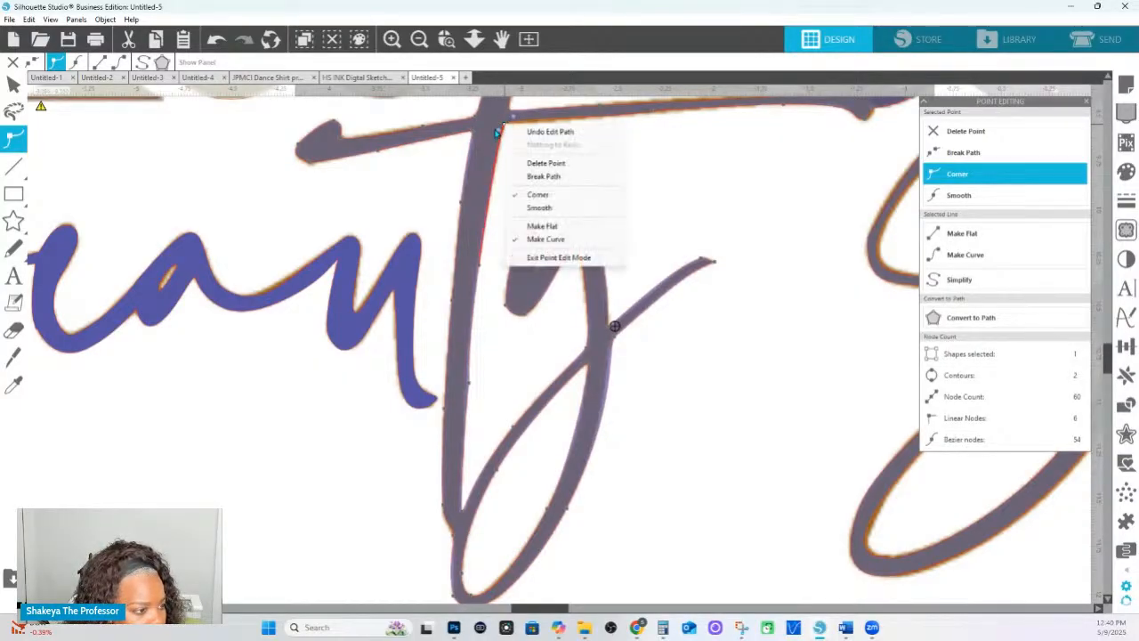
{"action": "key", "text": "Escape"}
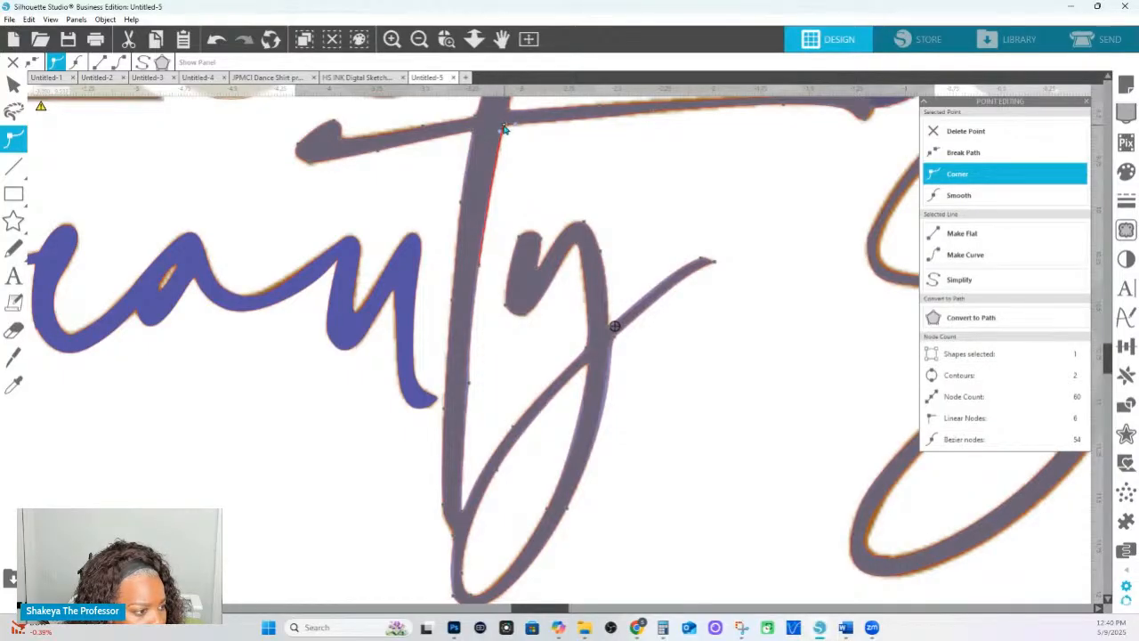
Fit the edges of the t's left crossbar arm and its rounded end, and leave the t-y shape's points.
{"action": "left_click", "coordinate": [420, 131]}
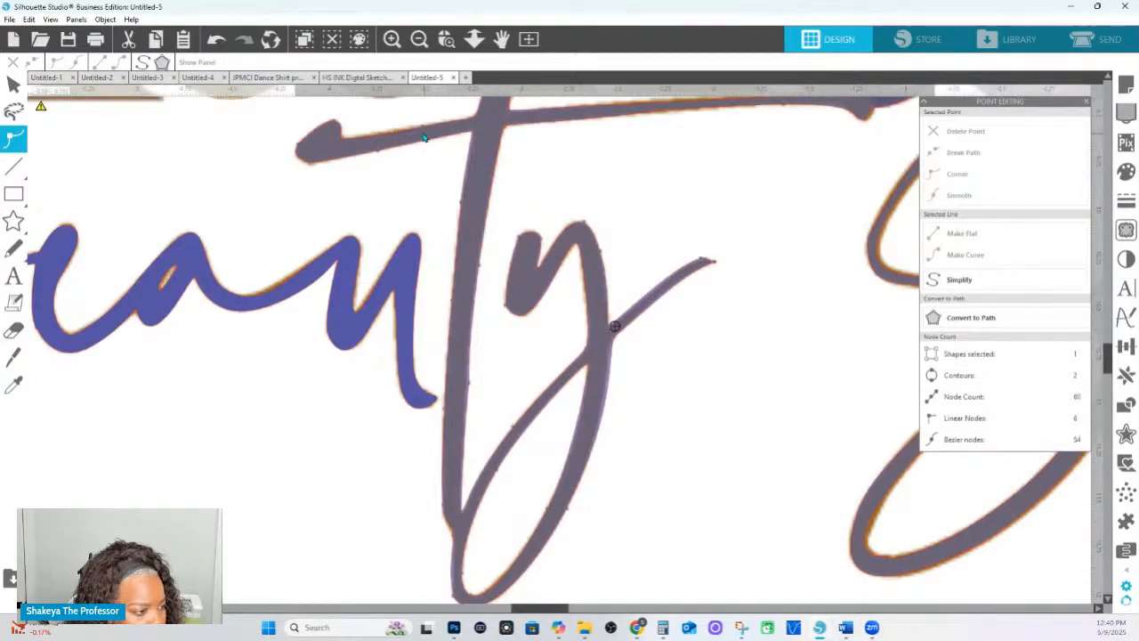
{"action": "left_click", "coordinate": [345, 147]}
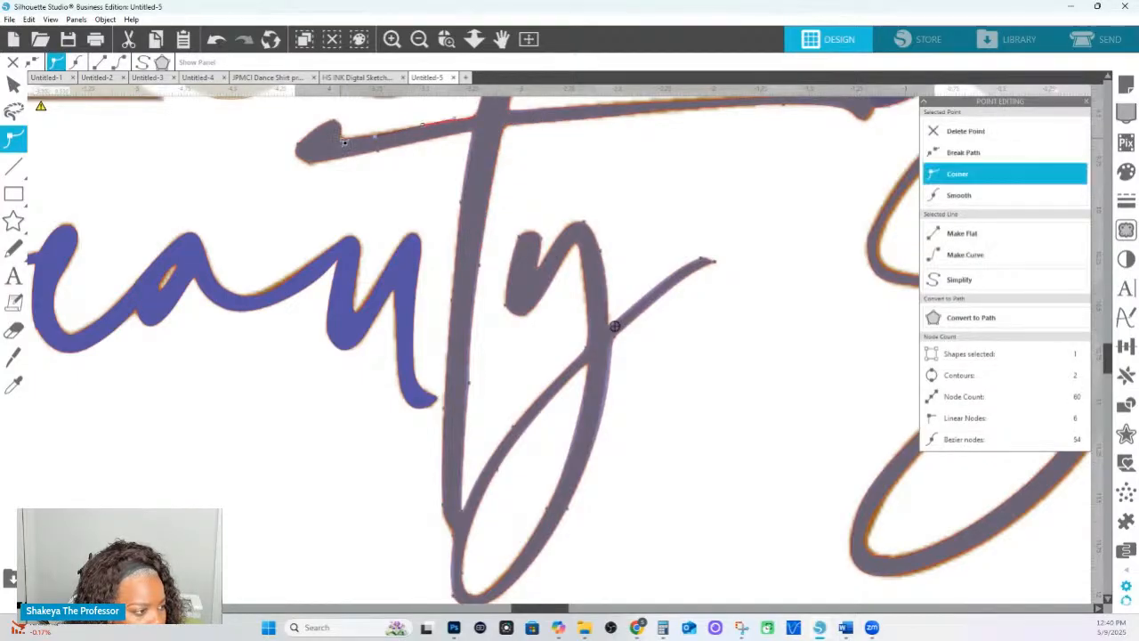
{"action": "left_click", "coordinate": [310, 167]}
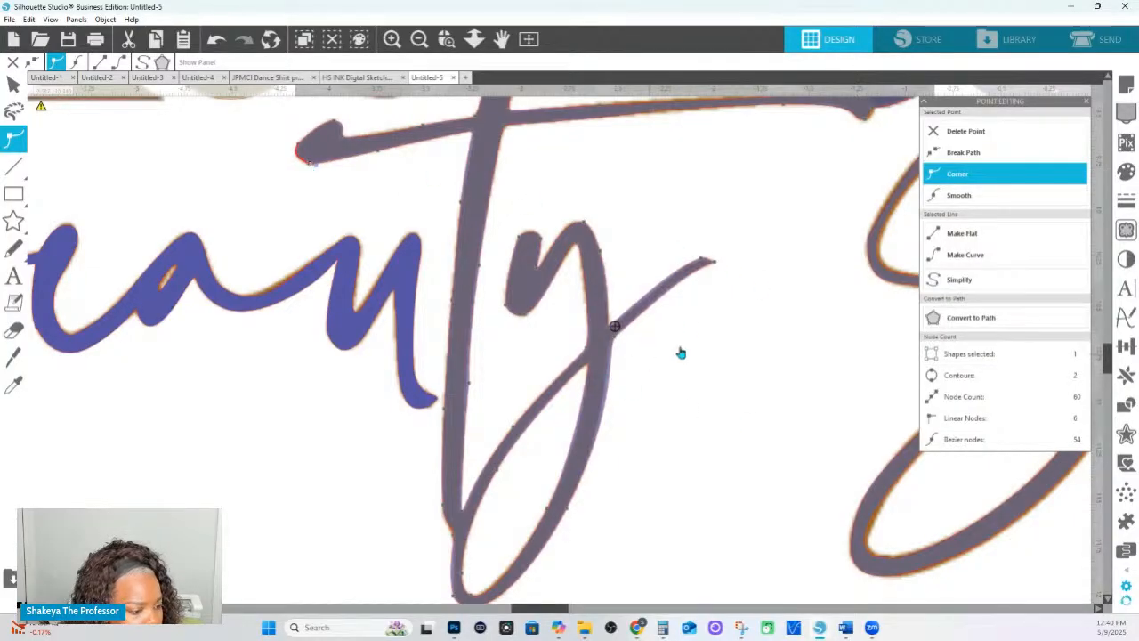
{"action": "left_click", "coordinate": [604, 347]}
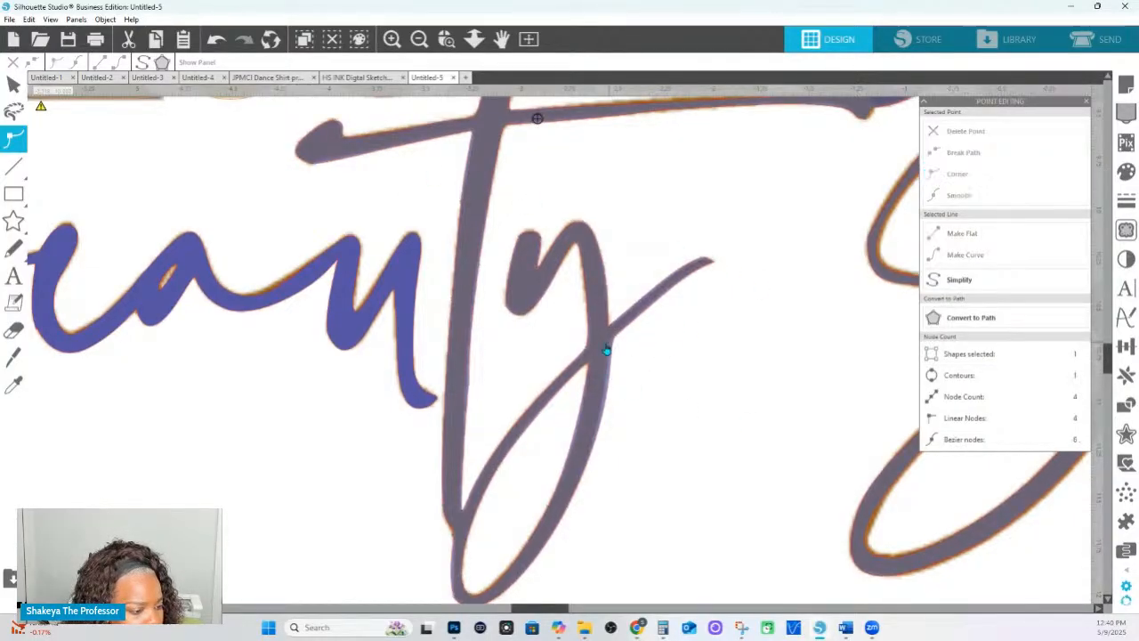
Recolour the "ty" lettering with the solid blue fill sampled from the adjacent "u".
{"action": "double_click", "coordinate": [552, 352]}
{"action": "key", "text": "i"}
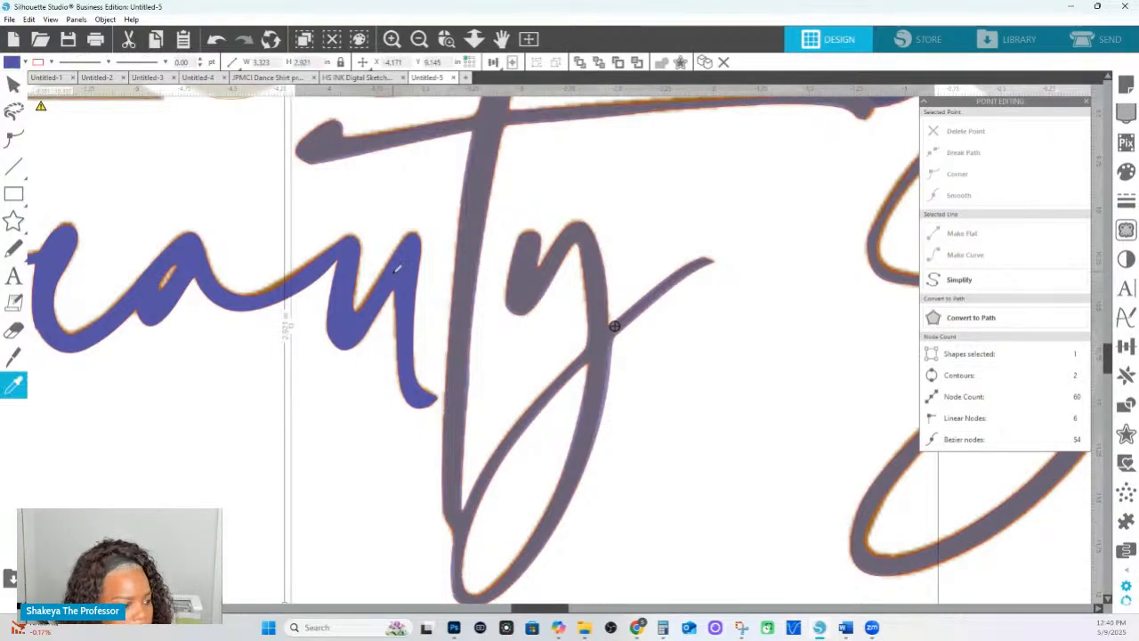
{"action": "left_click", "coordinate": [391, 277]}
Edit the points of the "ty" shape along both edges of the t's stem and the crossbar section left of the stem.
{"action": "double_click", "coordinate": [467, 372]}
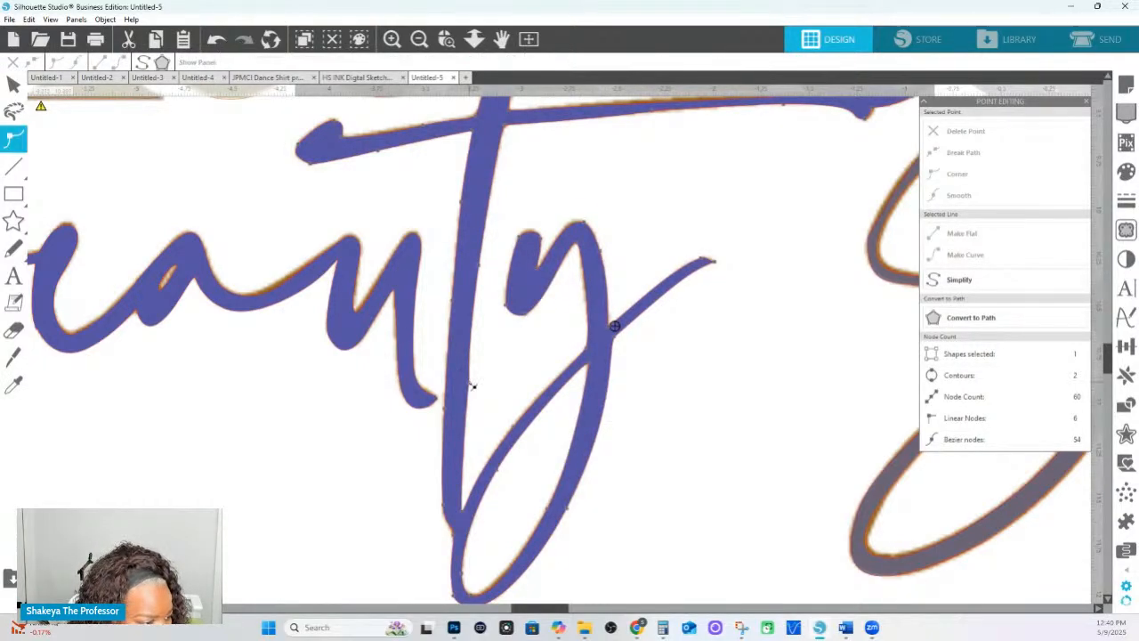
{"action": "left_click", "coordinate": [466, 381]}
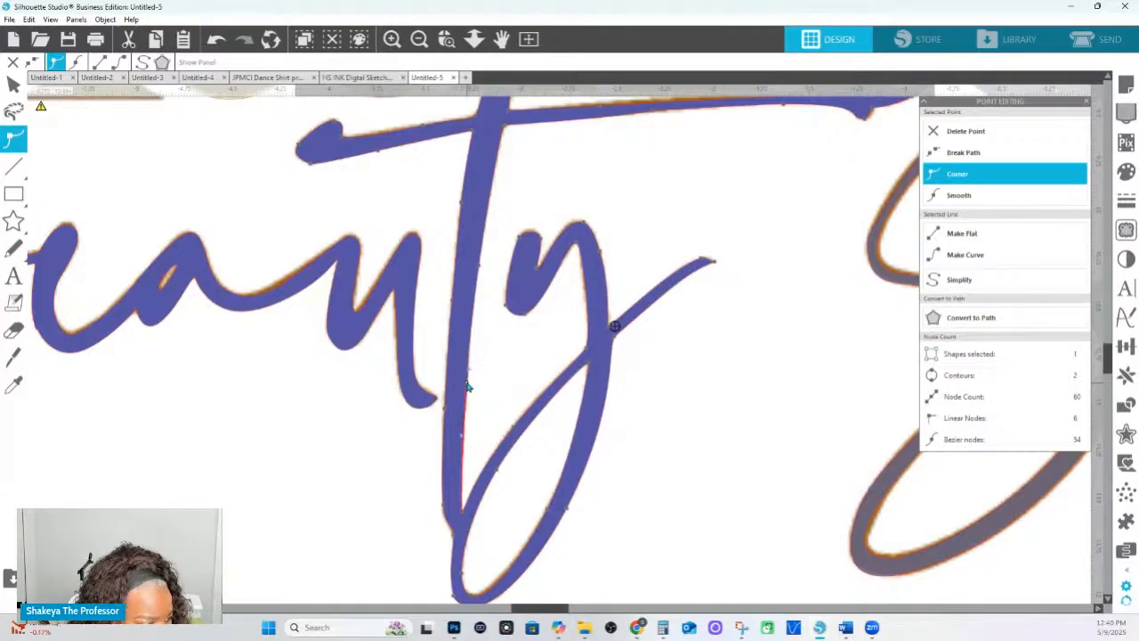
{"action": "left_click", "coordinate": [481, 267]}
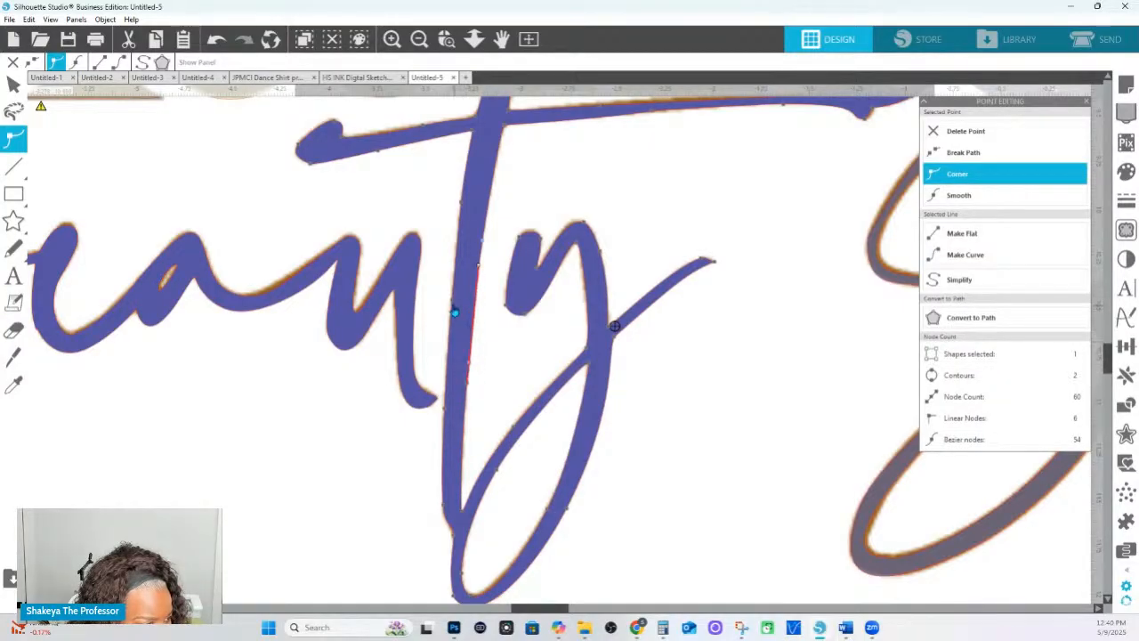
{"action": "left_click", "coordinate": [454, 302]}
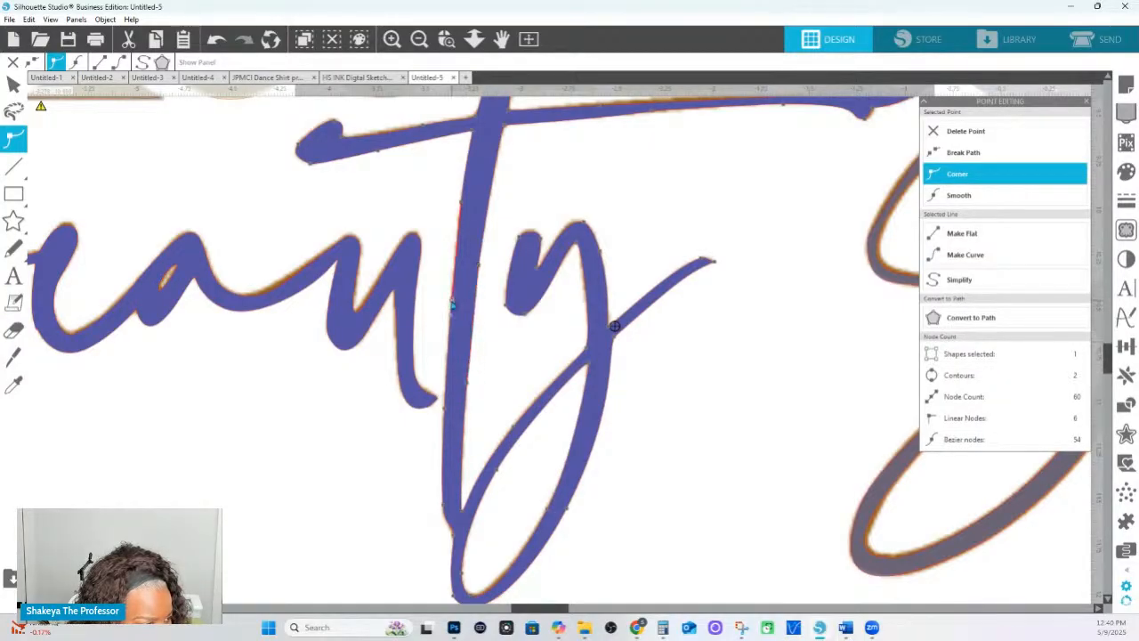
{"action": "left_click", "coordinate": [461, 207]}
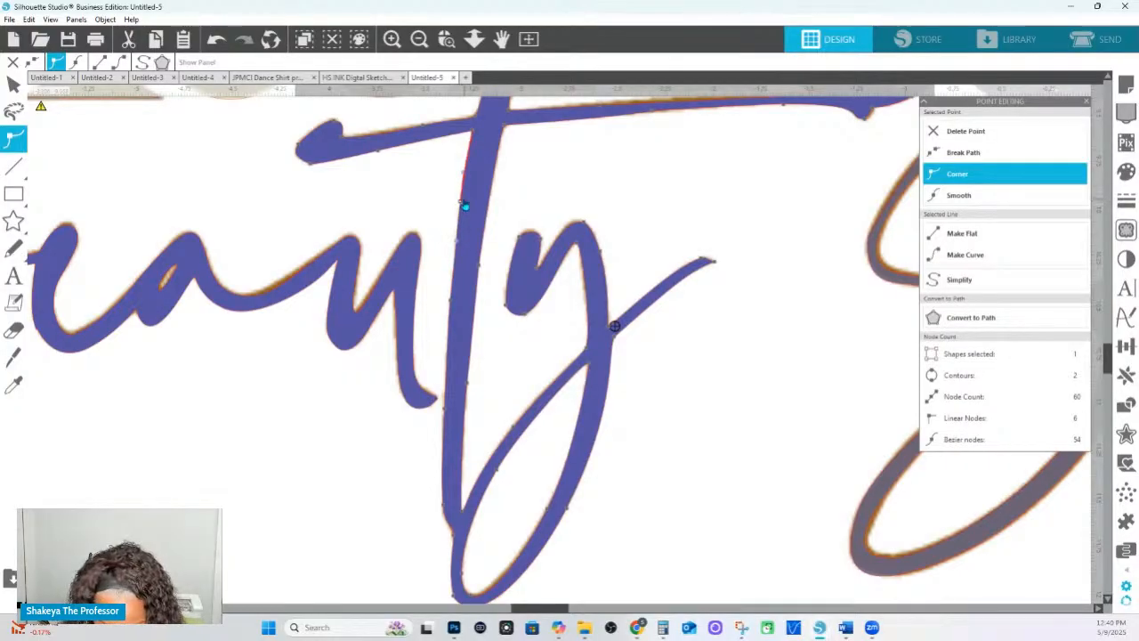
{"action": "left_click", "coordinate": [422, 131]}
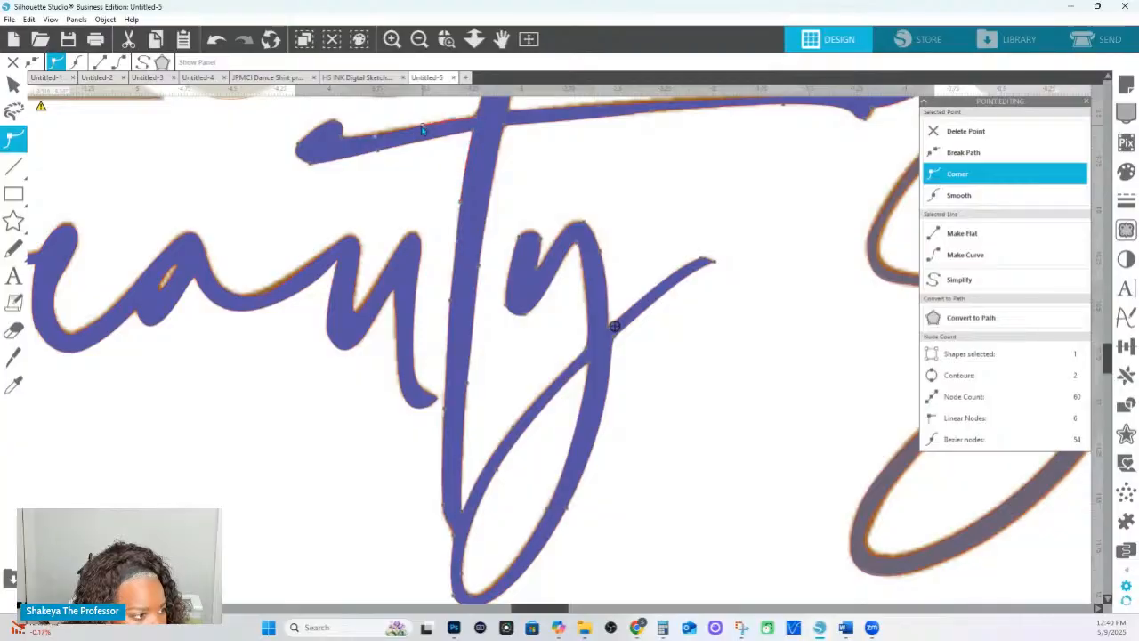
{"action": "left_click", "coordinate": [381, 154]}
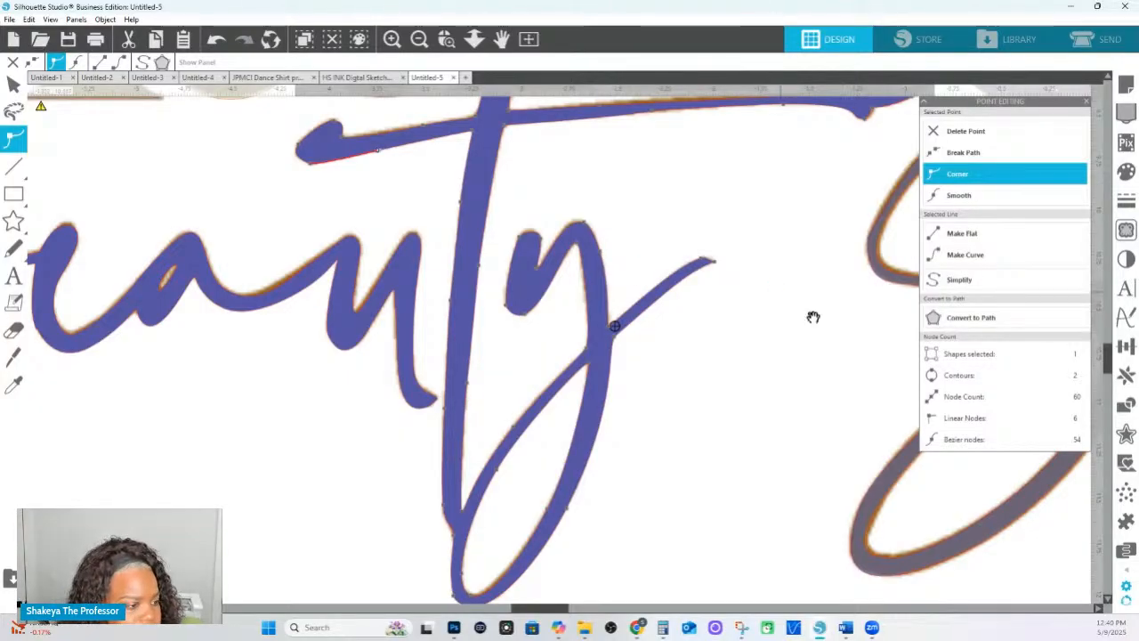
Delete the stray points extending past the right end of the t's crossbar.
{"action": "left_click_drag", "start_coordinate": [814, 318], "coordinate": [290, 485]}
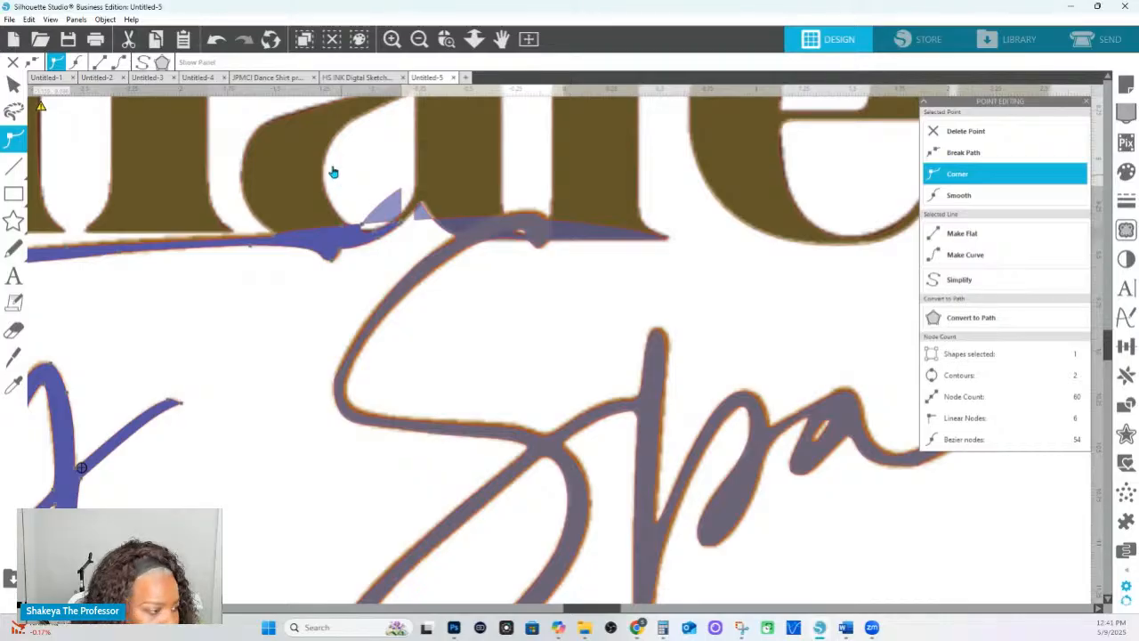
{"action": "left_click_drag", "start_coordinate": [329, 165], "coordinate": [408, 255]}
{"action": "key", "text": "Delete"}
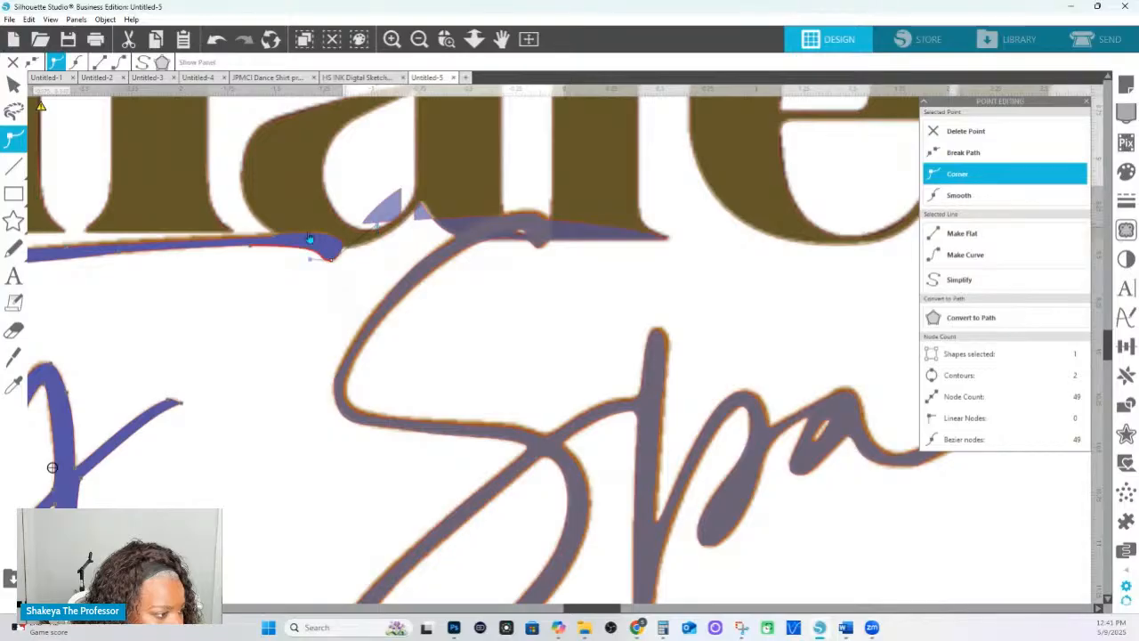
Round off the right tip of the t's crossbar by reshaping its curve and adding a smooth point.
{"action": "left_click", "coordinate": [276, 237]}
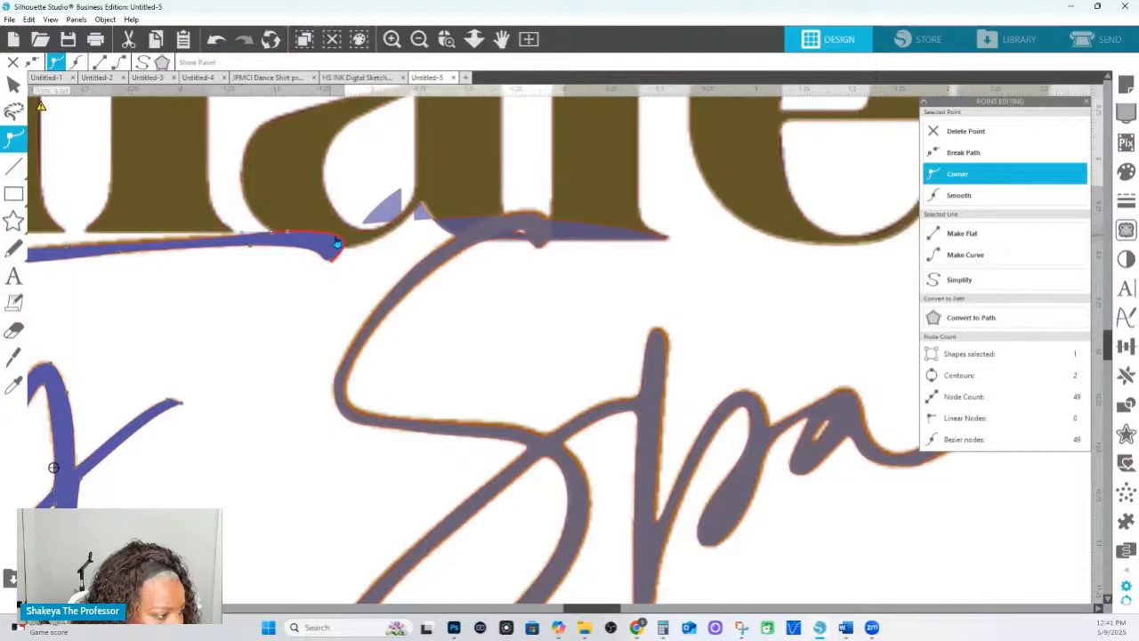
{"action": "left_click_drag", "start_coordinate": [315, 240], "coordinate": [334, 235]}
{"action": "left_click", "coordinate": [334, 263]}
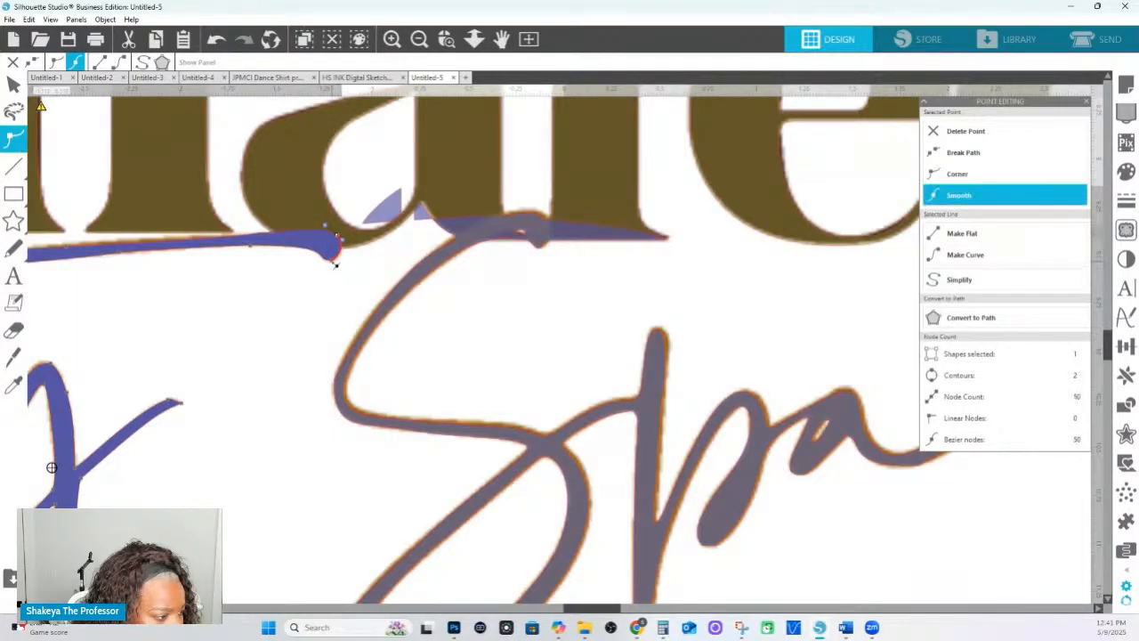
Adjust the points on the crossbar's upper edge on both sides of the stem to follow the traced lettering.
{"action": "left_click_drag", "start_coordinate": [287, 296], "coordinate": [533, 317]}
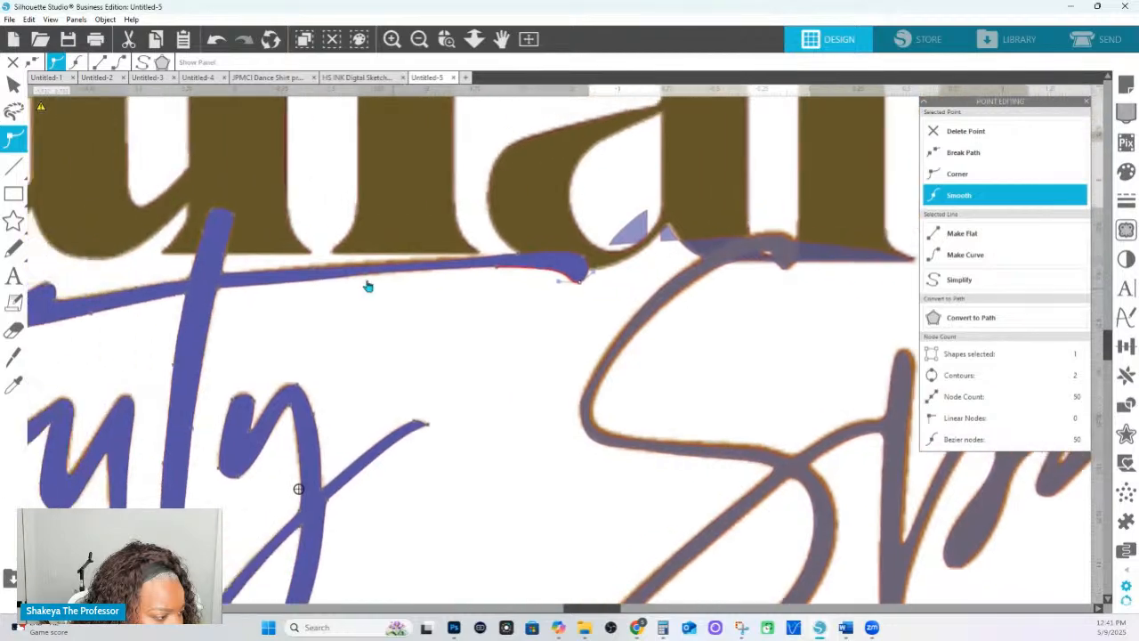
{"action": "left_click", "coordinate": [315, 271]}
{"action": "left_click_drag", "start_coordinate": [312, 269], "coordinate": [316, 266]}
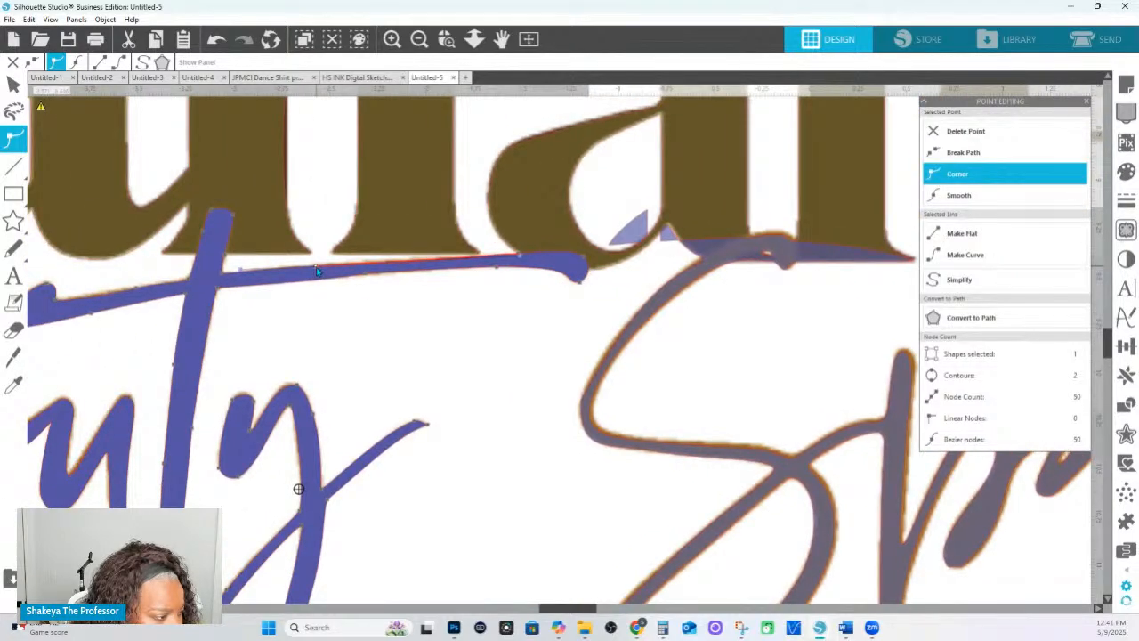
{"action": "left_click", "coordinate": [129, 292]}
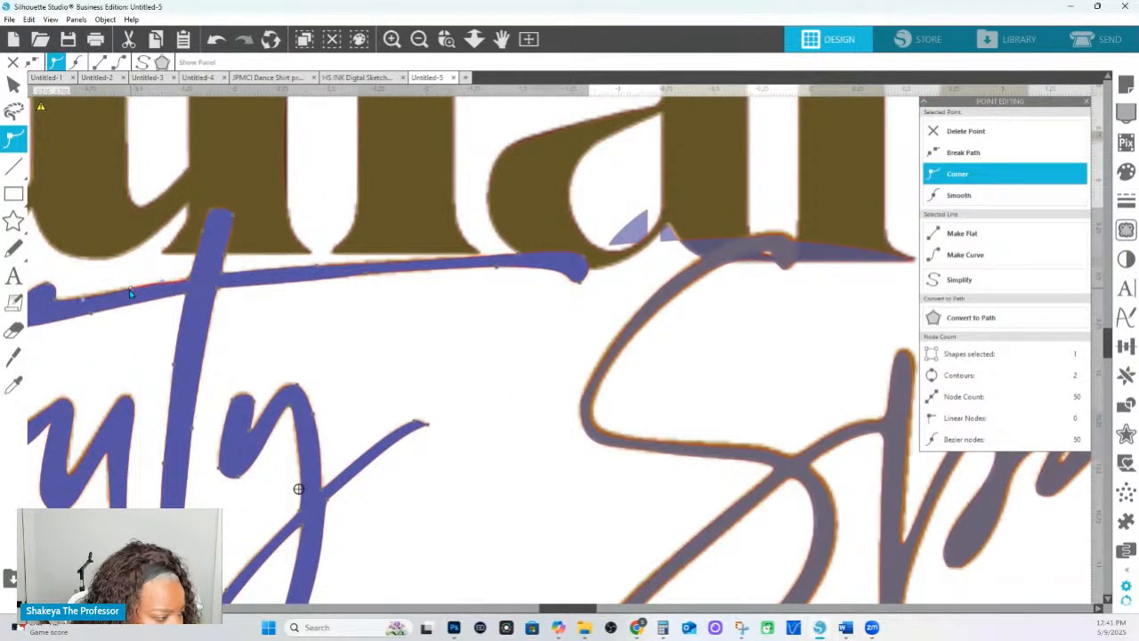
{"action": "left_click_drag", "start_coordinate": [130, 290], "coordinate": [125, 290]}
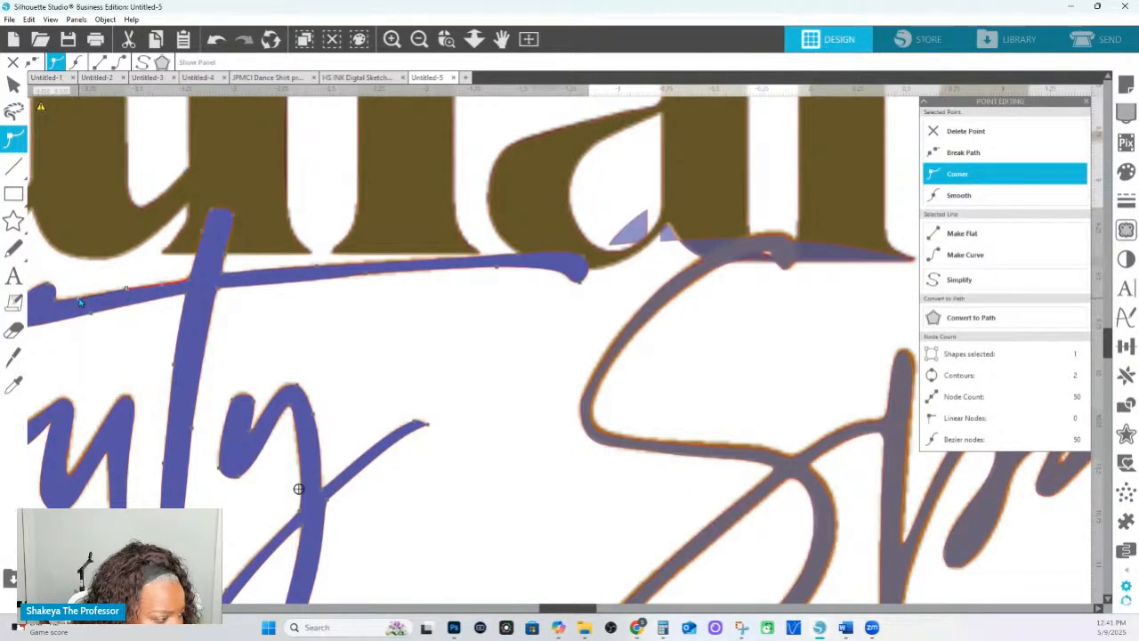
{"action": "left_click", "coordinate": [184, 286]}
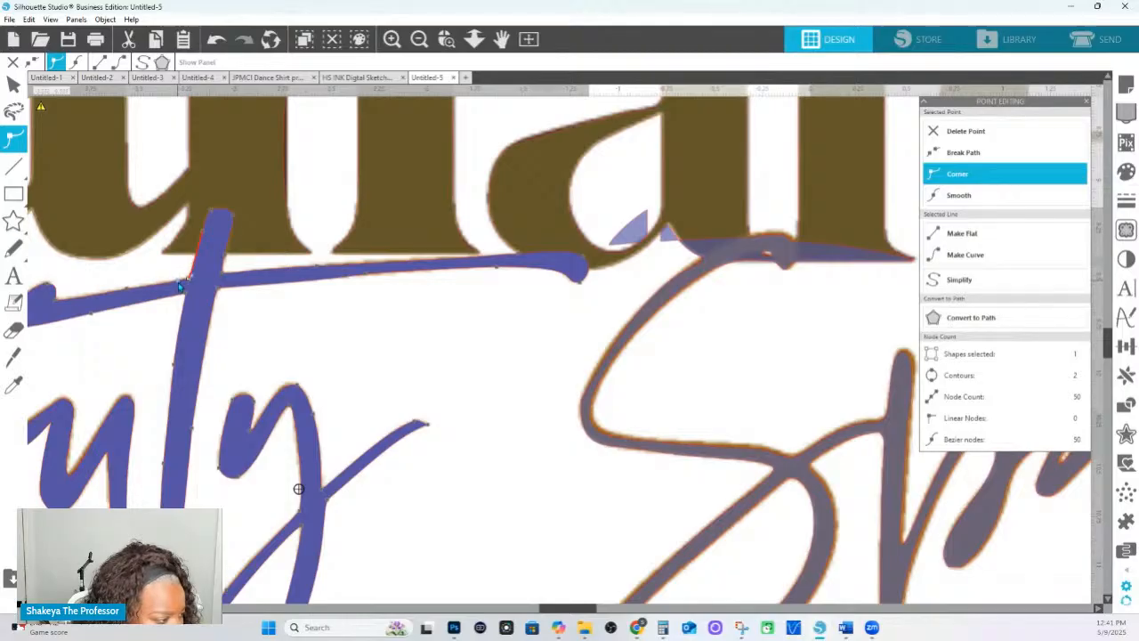
Refine the curve of the crossbar's upper edge from right of the stem to the rounded tip.
{"action": "left_click", "coordinate": [320, 268]}
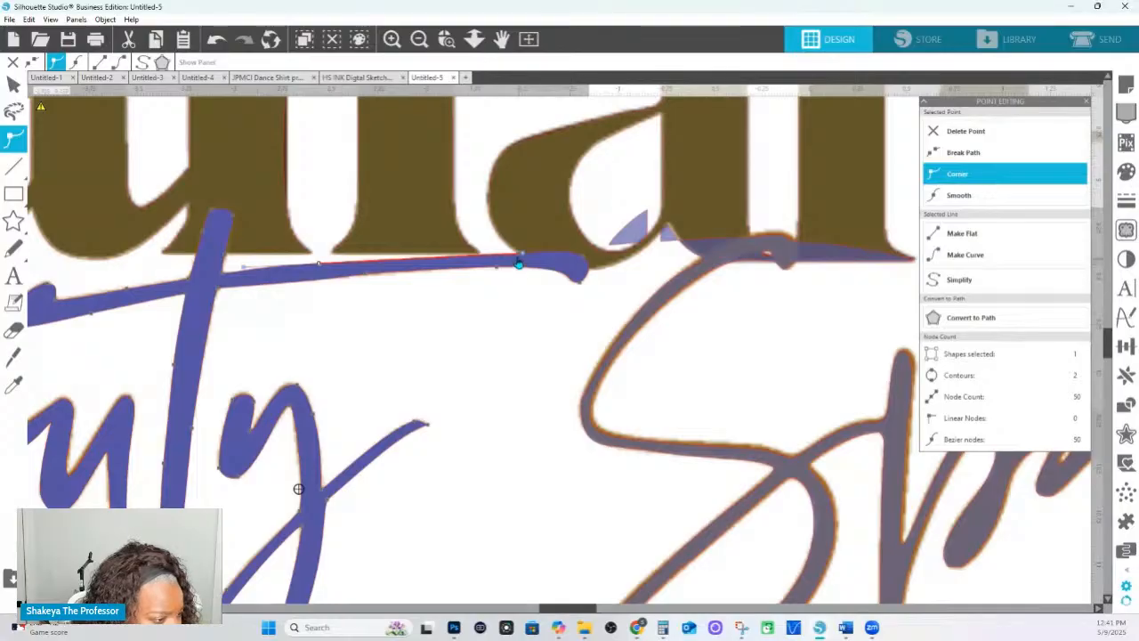
{"action": "left_click", "coordinate": [522, 258]}
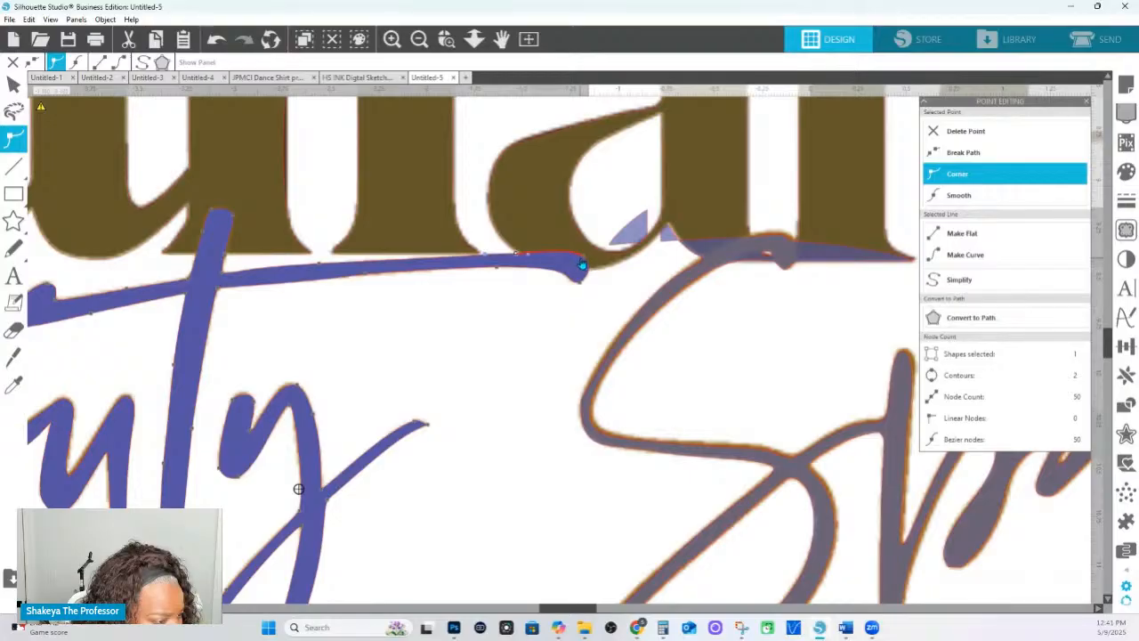
{"action": "left_click", "coordinate": [586, 263]}
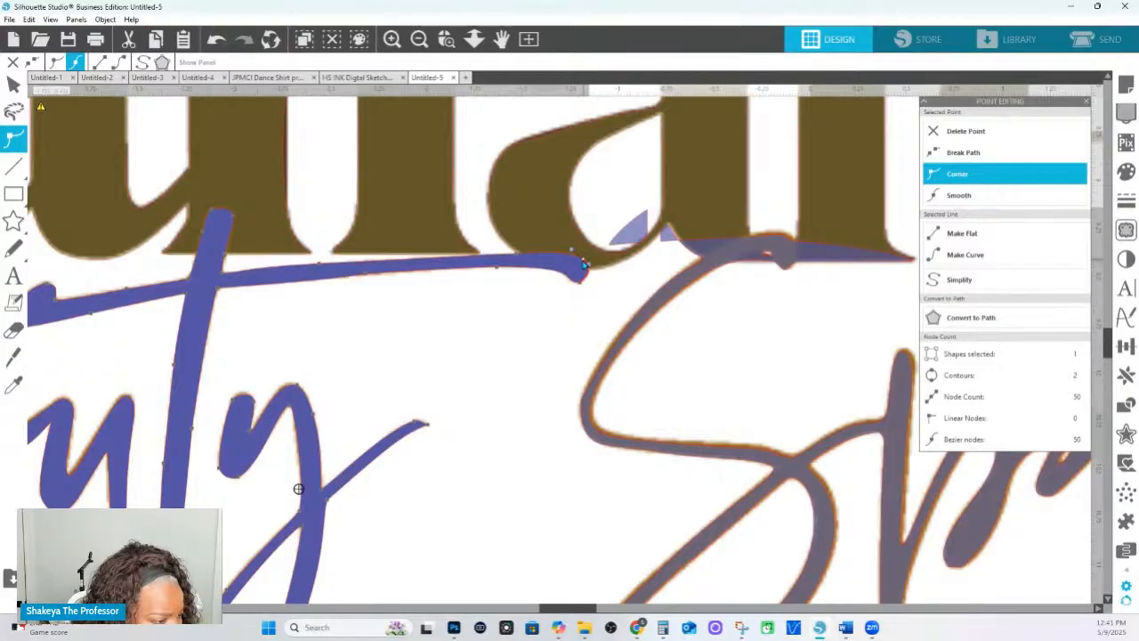
{"action": "left_click", "coordinate": [573, 254]}
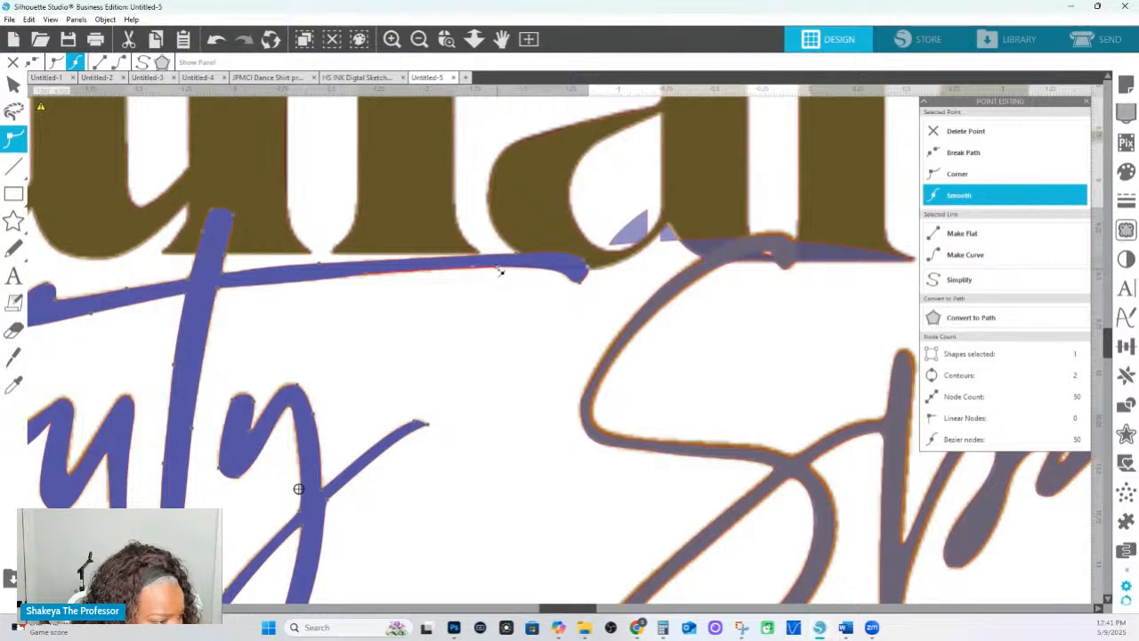
Adjust the points along the crossbar's lower edge from near the tip back to the stem junction.
{"action": "left_click", "coordinate": [501, 271]}
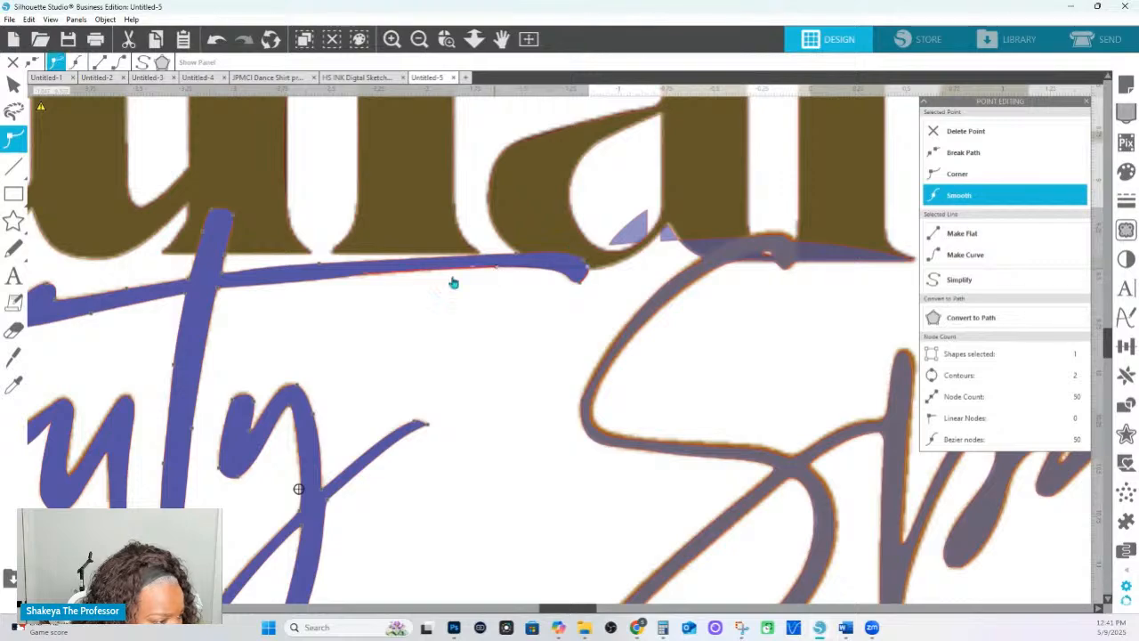
{"action": "left_click", "coordinate": [218, 292]}
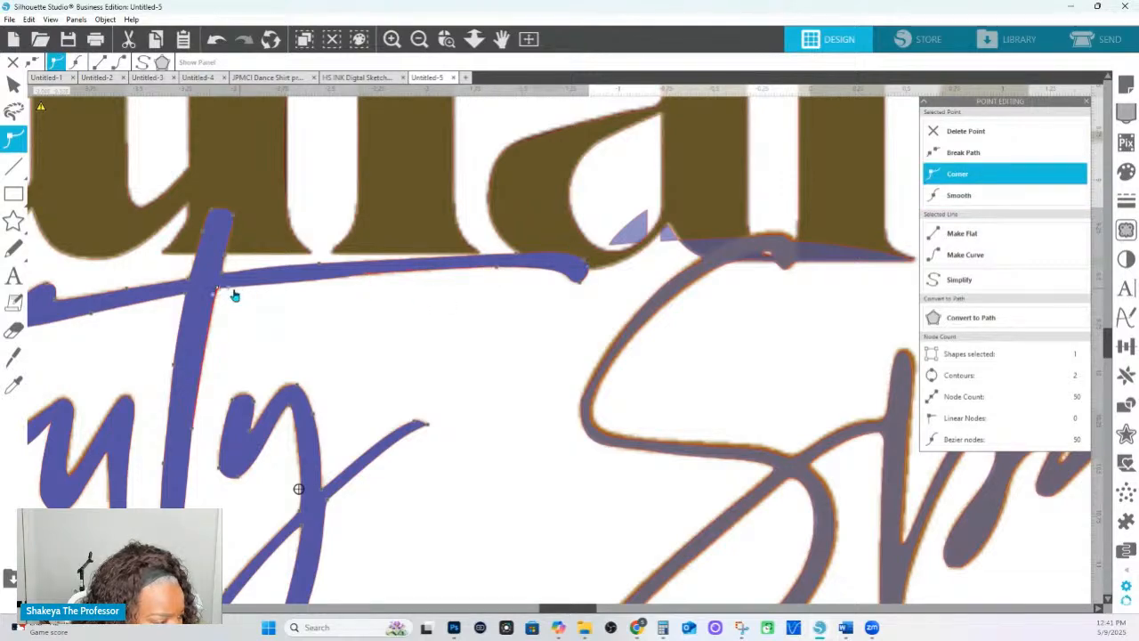
{"action": "left_click", "coordinate": [368, 281]}
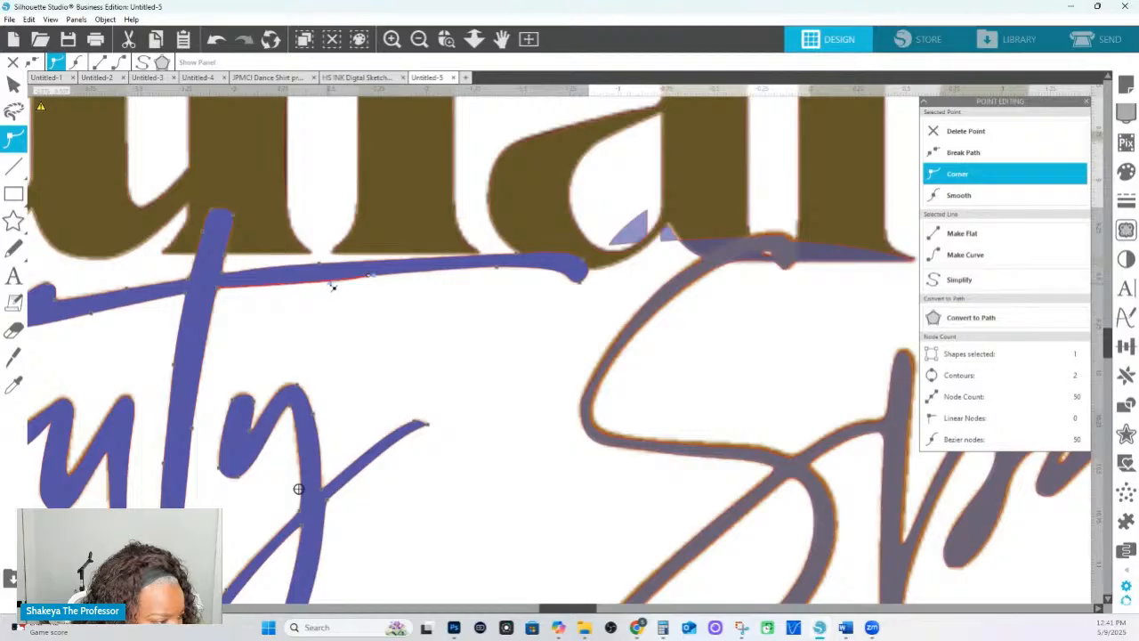
{"action": "left_click", "coordinate": [216, 298]}
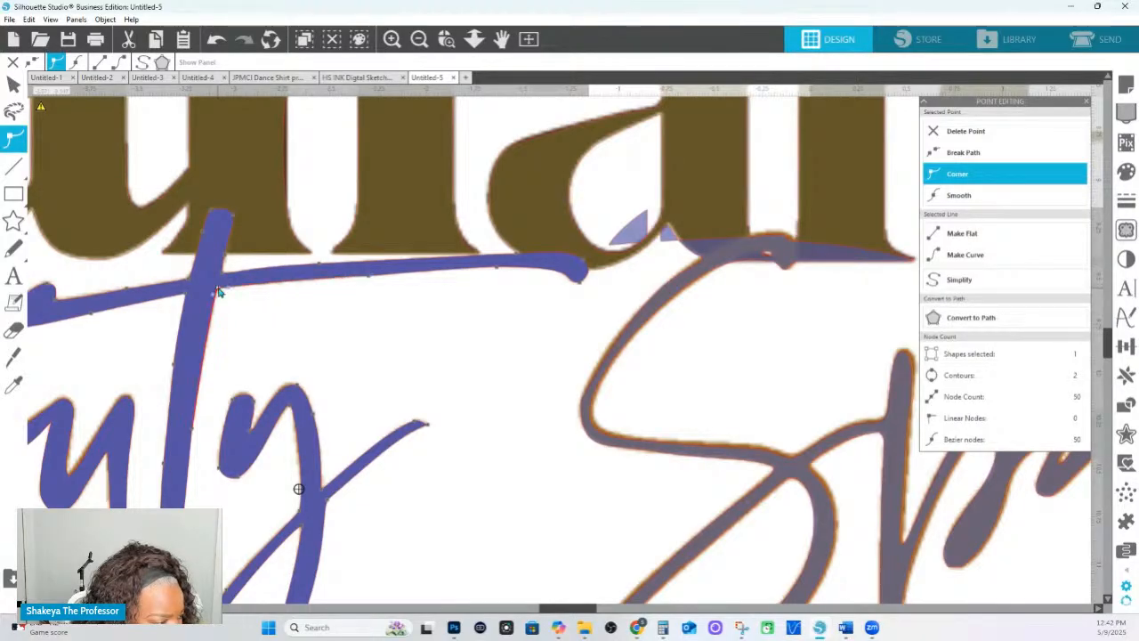
Fine-tune the upper stem junction and the middle points of the crossbar's lower edge to even out the stroke.
{"action": "left_click", "coordinate": [222, 276]}
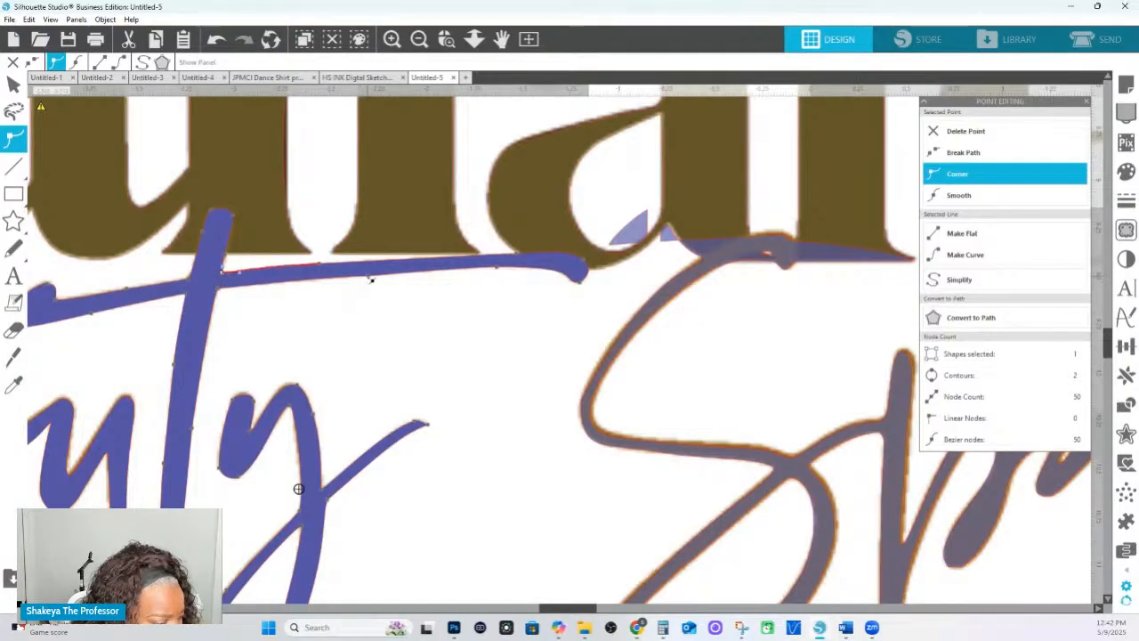
{"action": "left_click", "coordinate": [369, 281]}
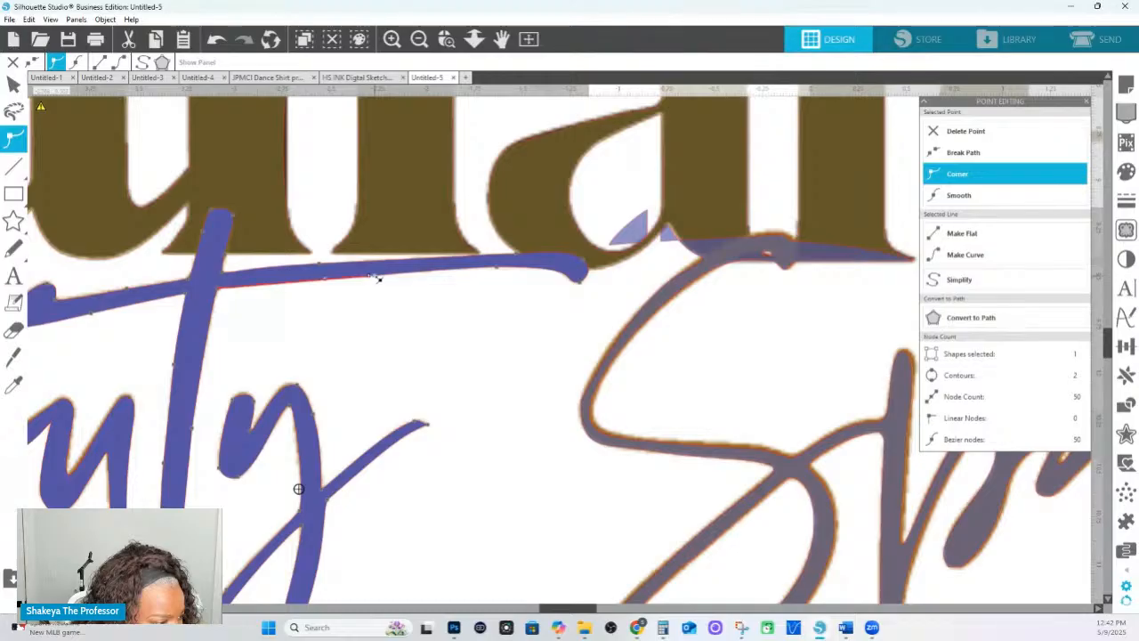
{"action": "left_click", "coordinate": [496, 273]}
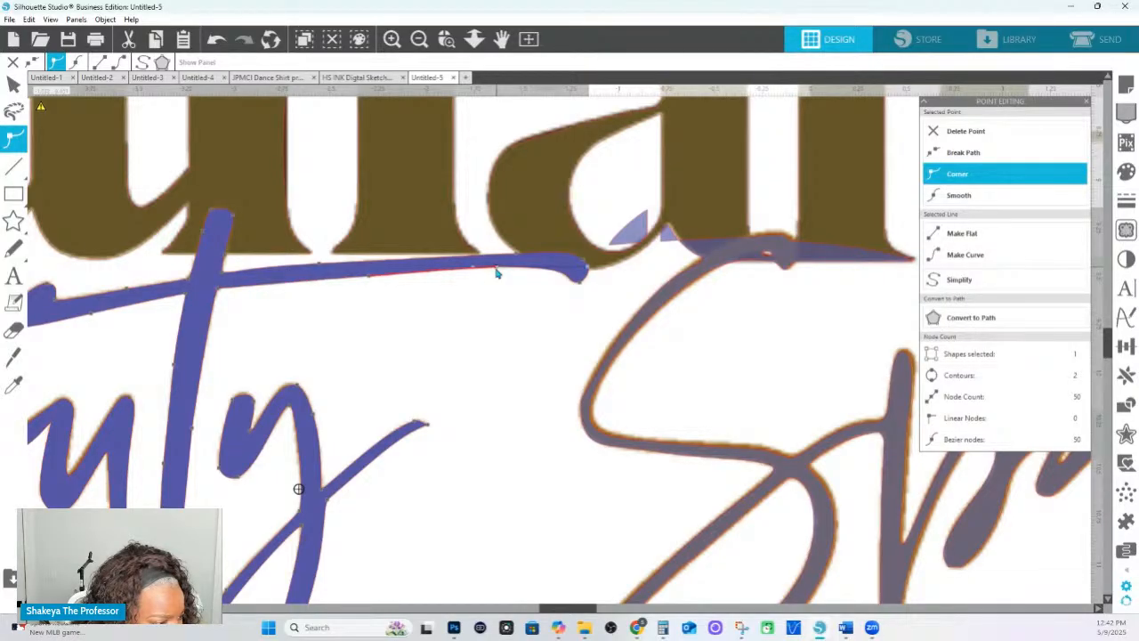
{"action": "left_click", "coordinate": [371, 280]}
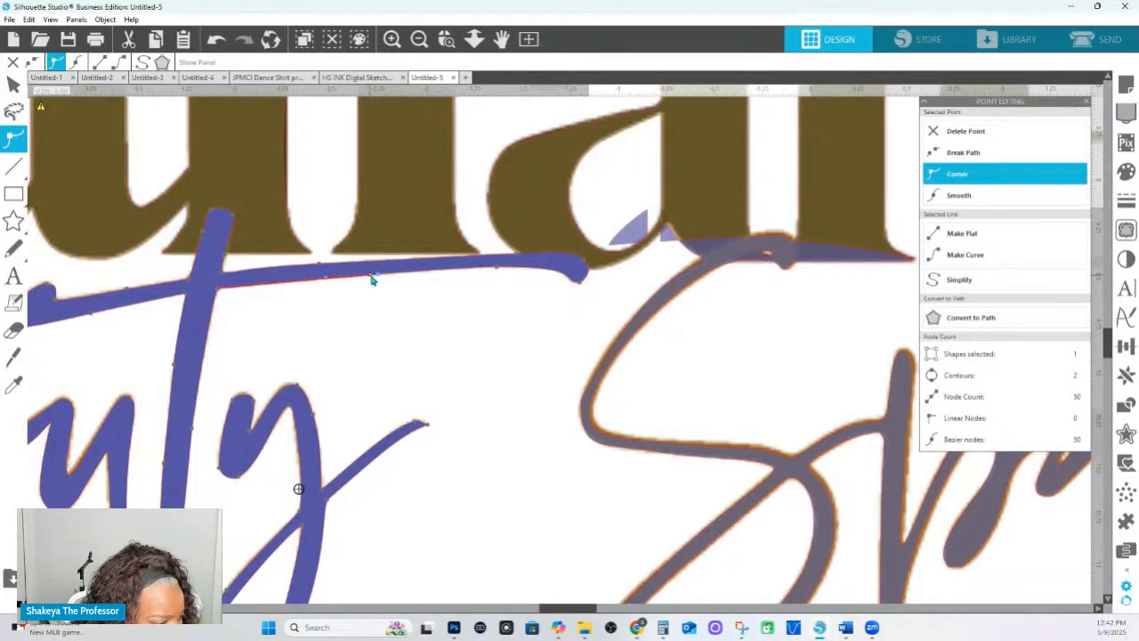
Add a corner point to the crossbar's upper edge, adjust the neighbouring curve and finish editing the "ty" shape.
{"action": "left_click", "coordinate": [439, 262]}
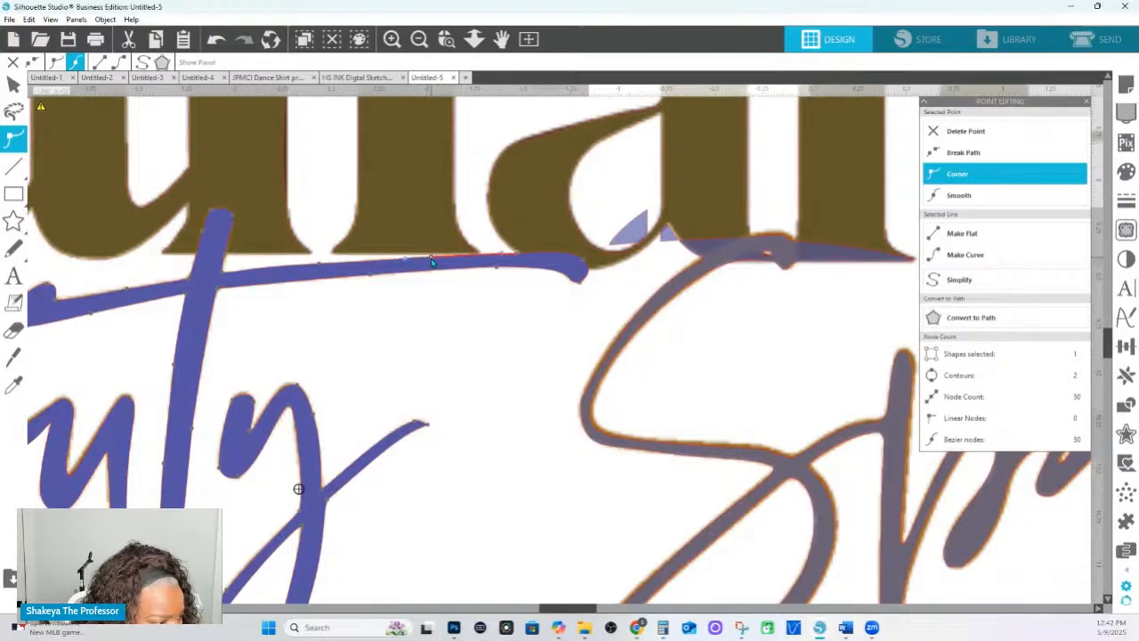
{"action": "left_click", "coordinate": [317, 271]}
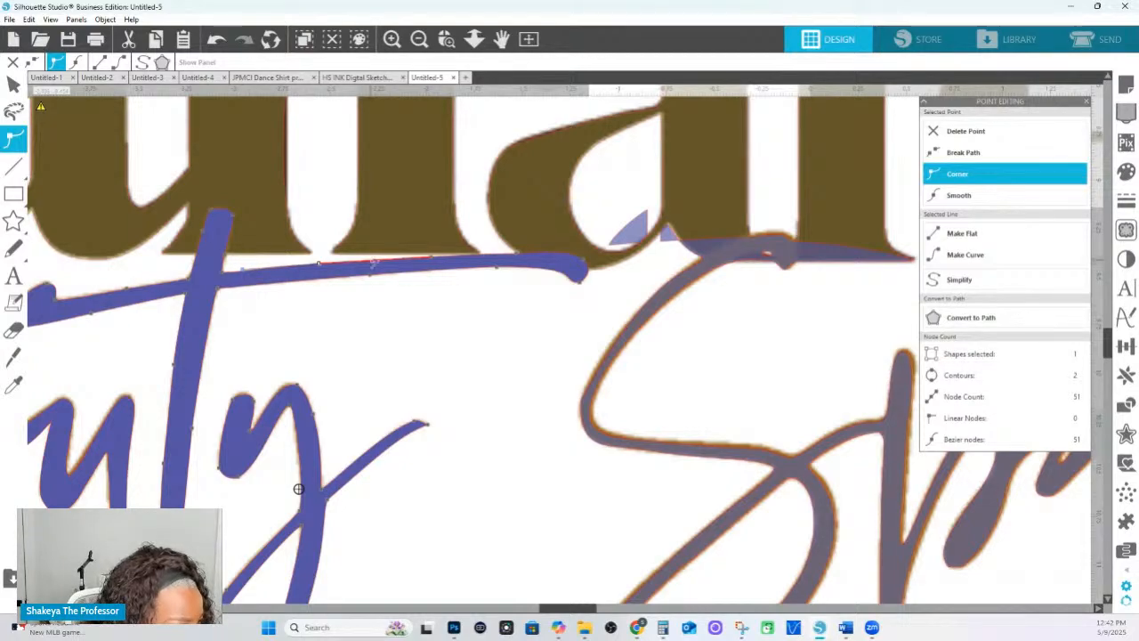
{"action": "left_click", "coordinate": [489, 389]}
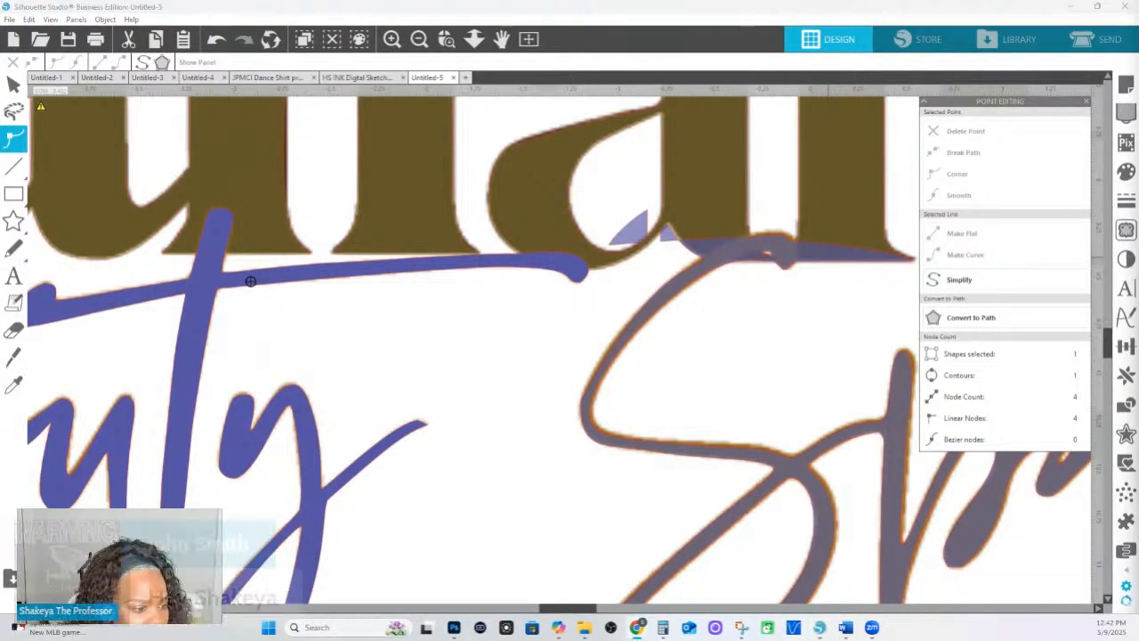
Delete the small leftover blue fragment inside the bowl of the brown "a".
{"action": "left_click", "coordinate": [631, 238]}
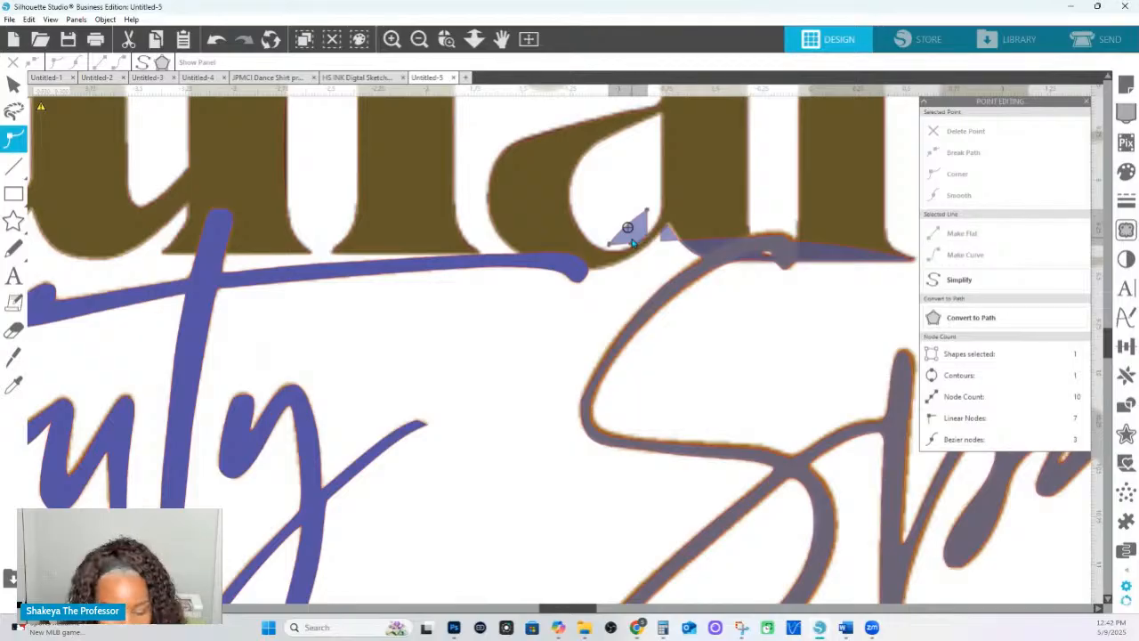
{"action": "double_click", "coordinate": [632, 243]}
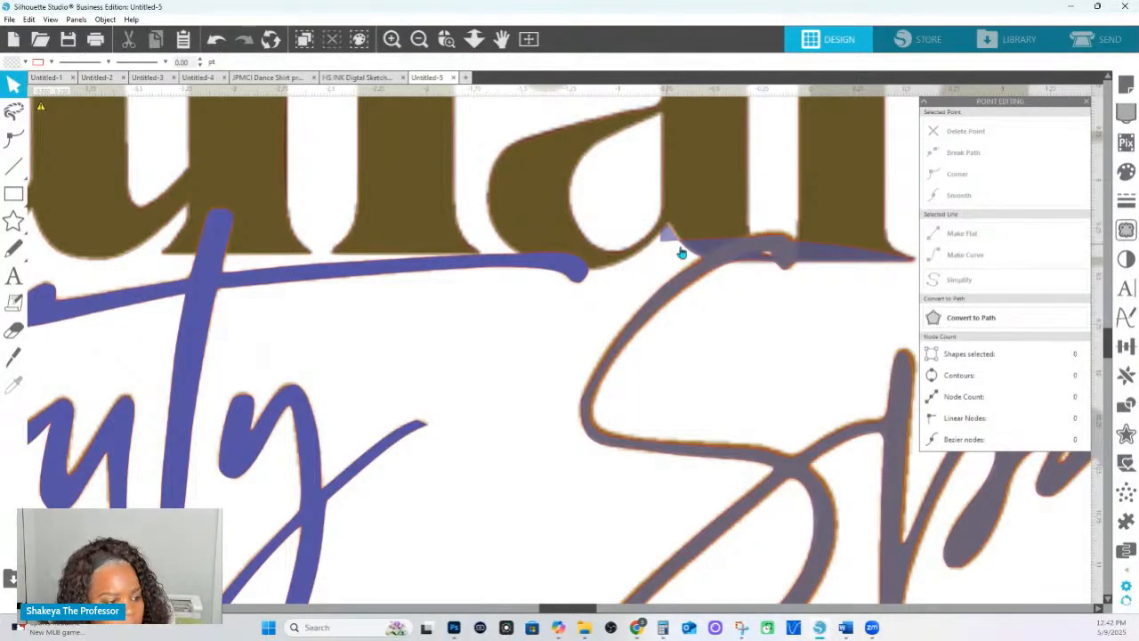
Open the "Spa" shape for point editing, delete the stray points around the top of the "S" and reshape the inner edge there.
{"action": "left_click", "coordinate": [717, 263]}
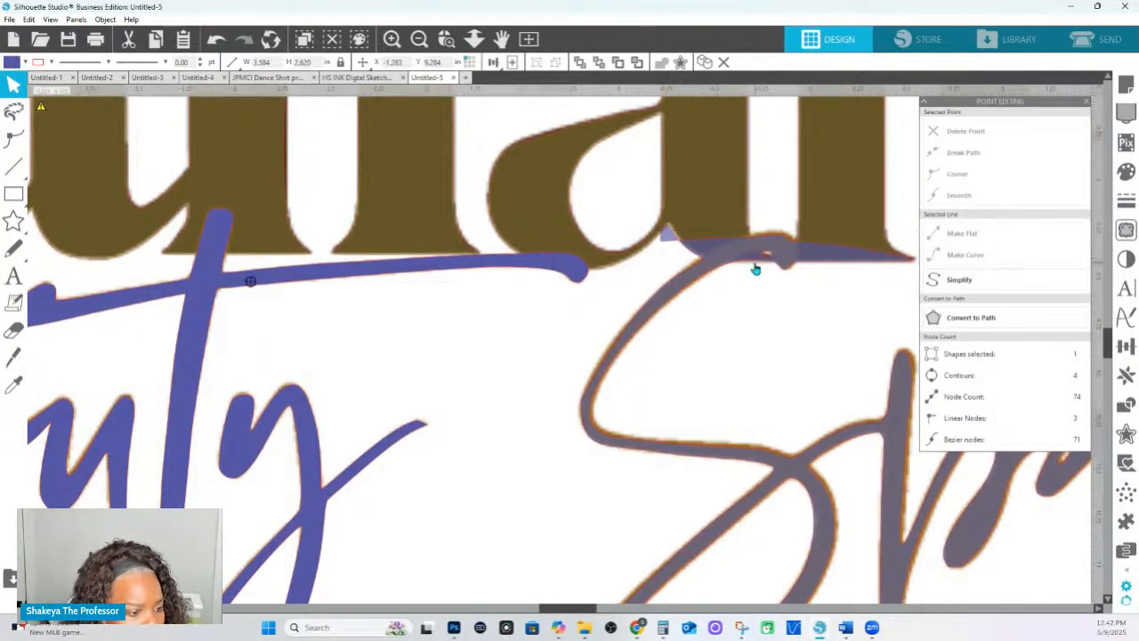
{"action": "double_click", "coordinate": [756, 264]}
{"action": "left_click", "coordinate": [756, 254]}
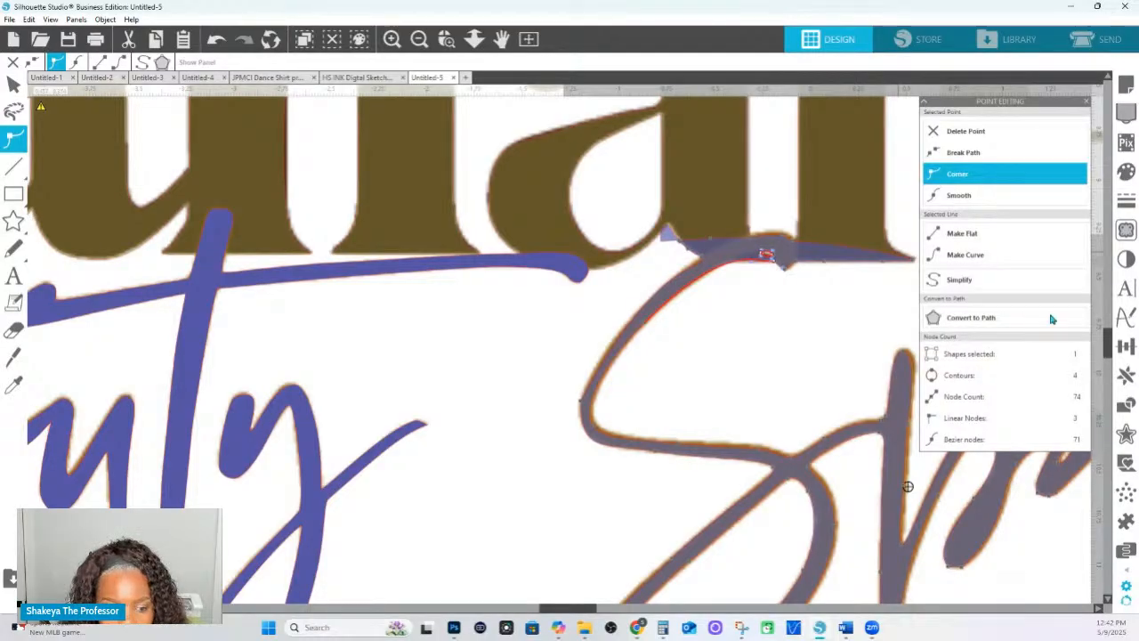
{"action": "left_click", "coordinate": [960, 138]}
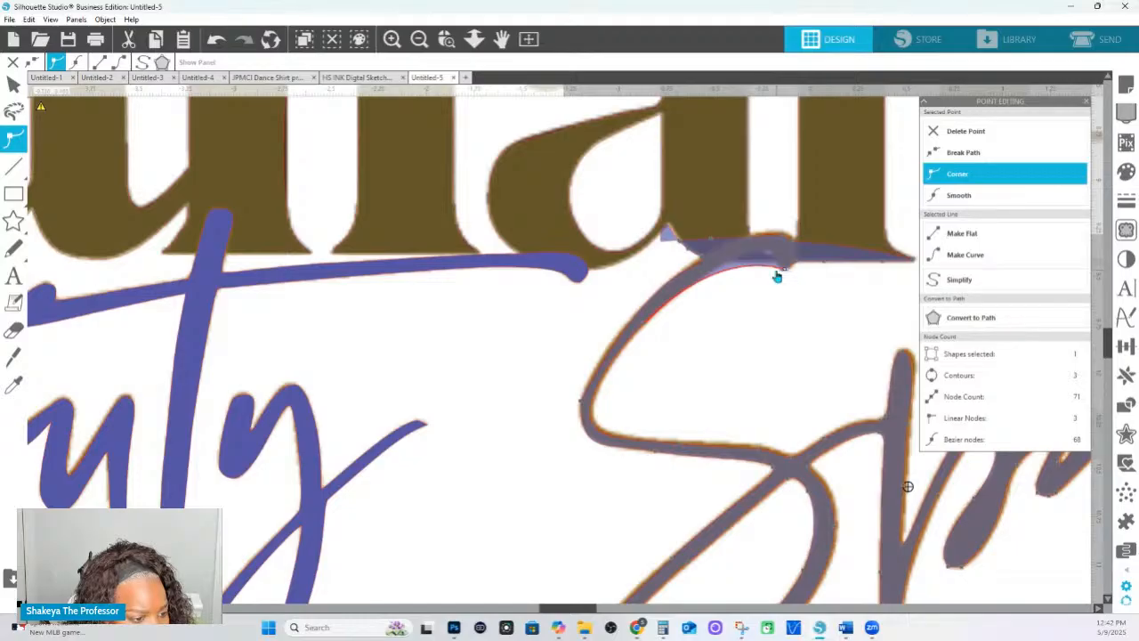
{"action": "left_click_drag", "start_coordinate": [776, 276], "coordinate": [774, 256]}
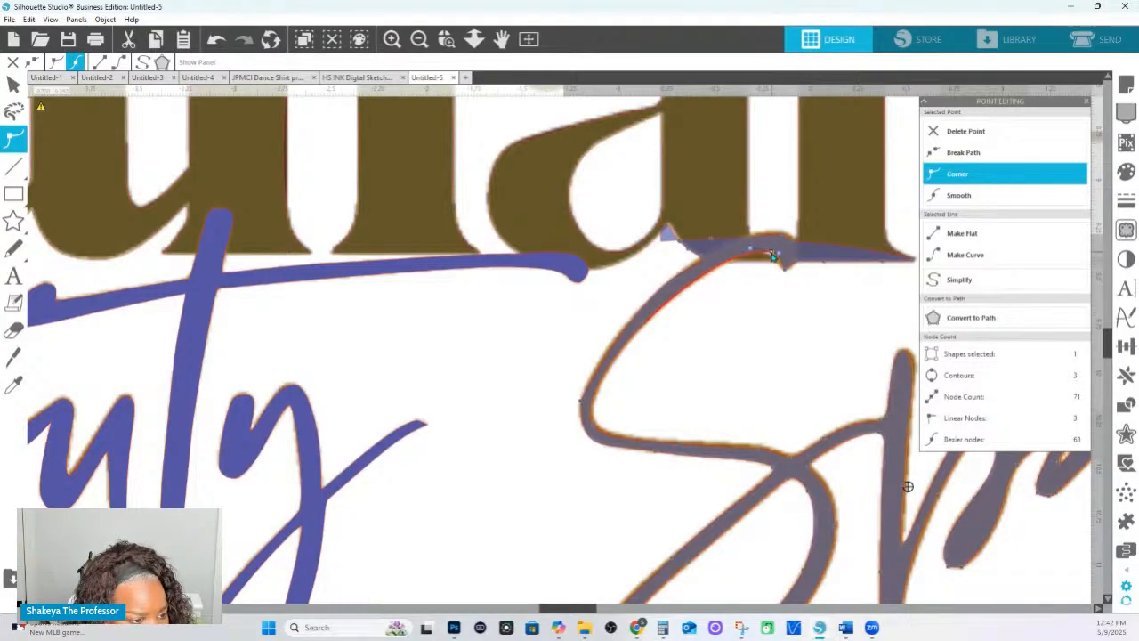
{"action": "left_click_drag", "start_coordinate": [636, 207], "coordinate": [716, 255]}
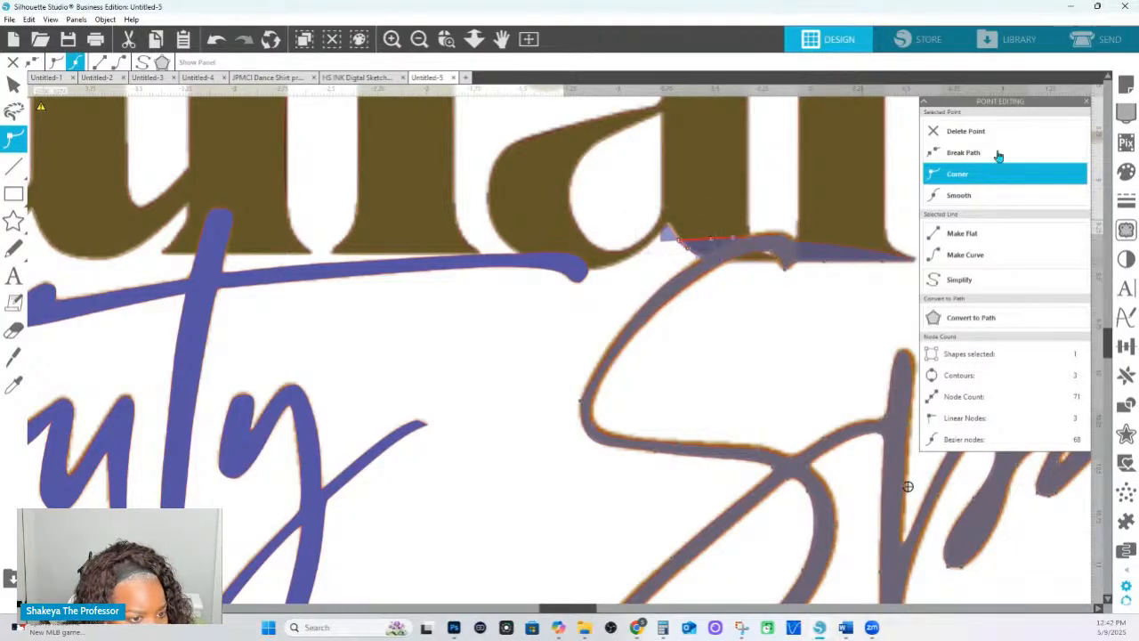
{"action": "left_click", "coordinate": [970, 132]}
Delete the small leftover blue fragment at the base of the brown "a", beside its stem.
{"action": "left_click", "coordinate": [668, 233]}
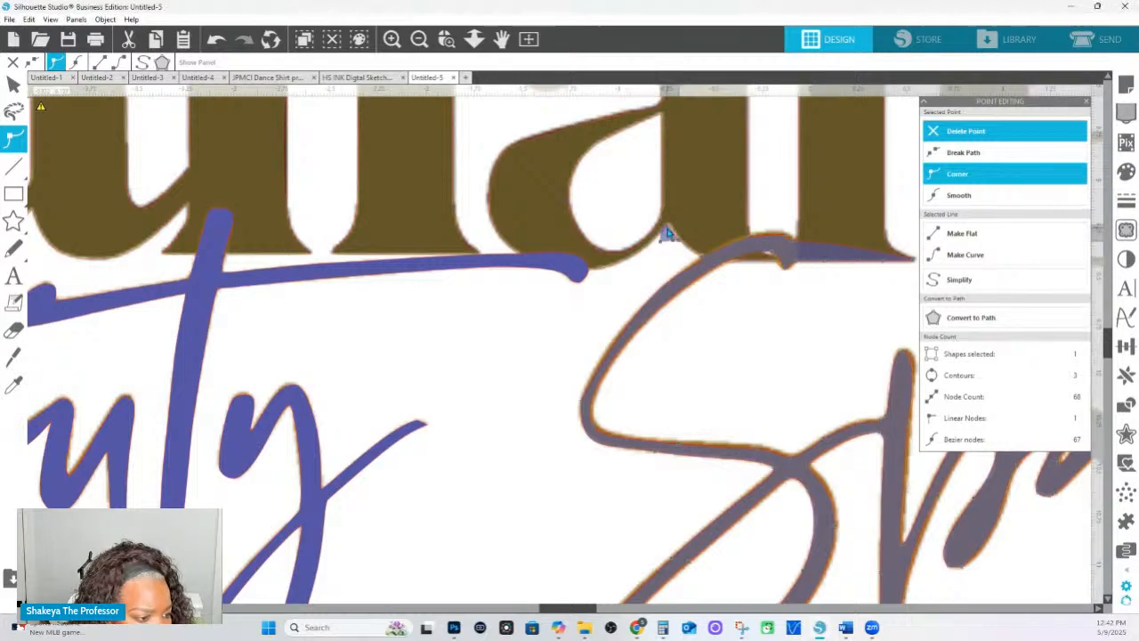
{"action": "key", "text": "c"}
{"action": "key", "text": "v"}
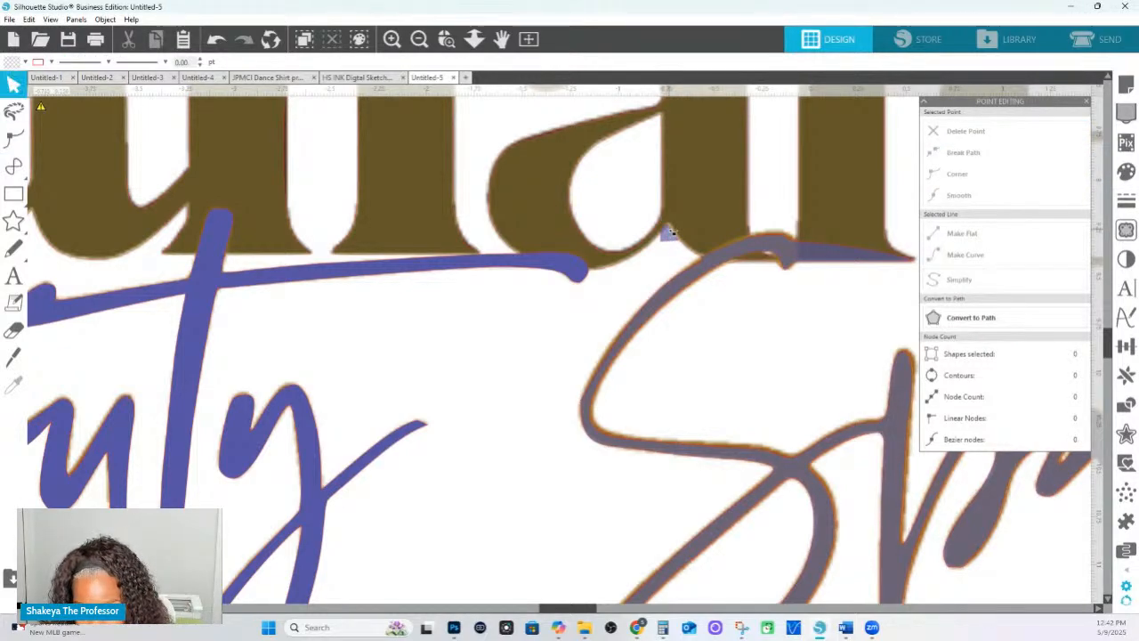
{"action": "left_click", "coordinate": [670, 235]}
{"action": "left_click", "coordinate": [670, 235]}
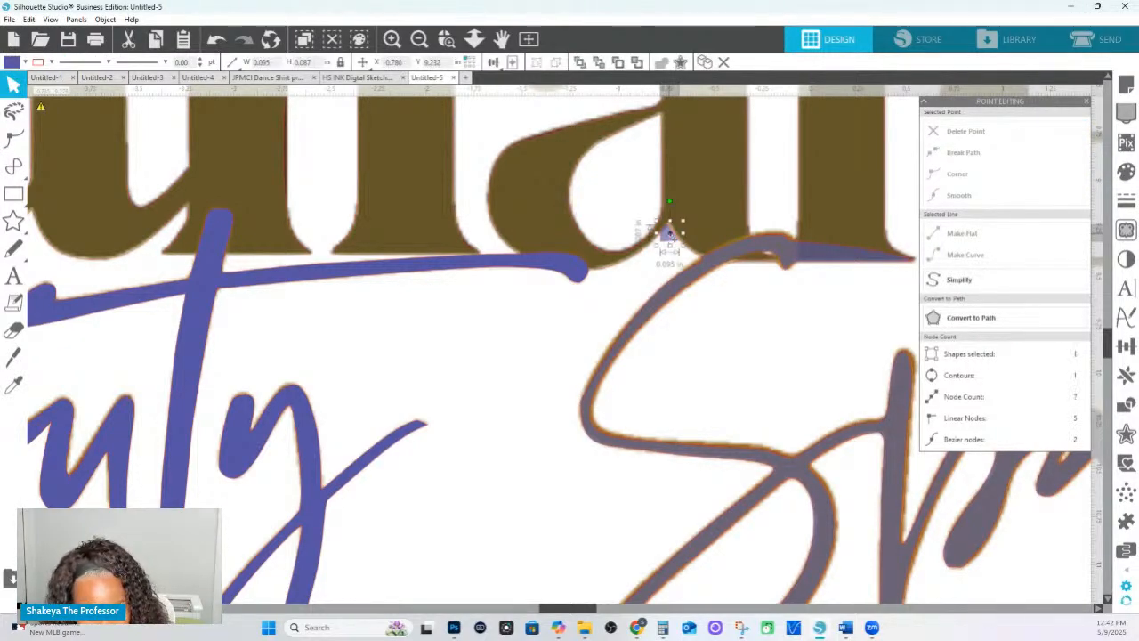
{"action": "key", "text": "Delete"}
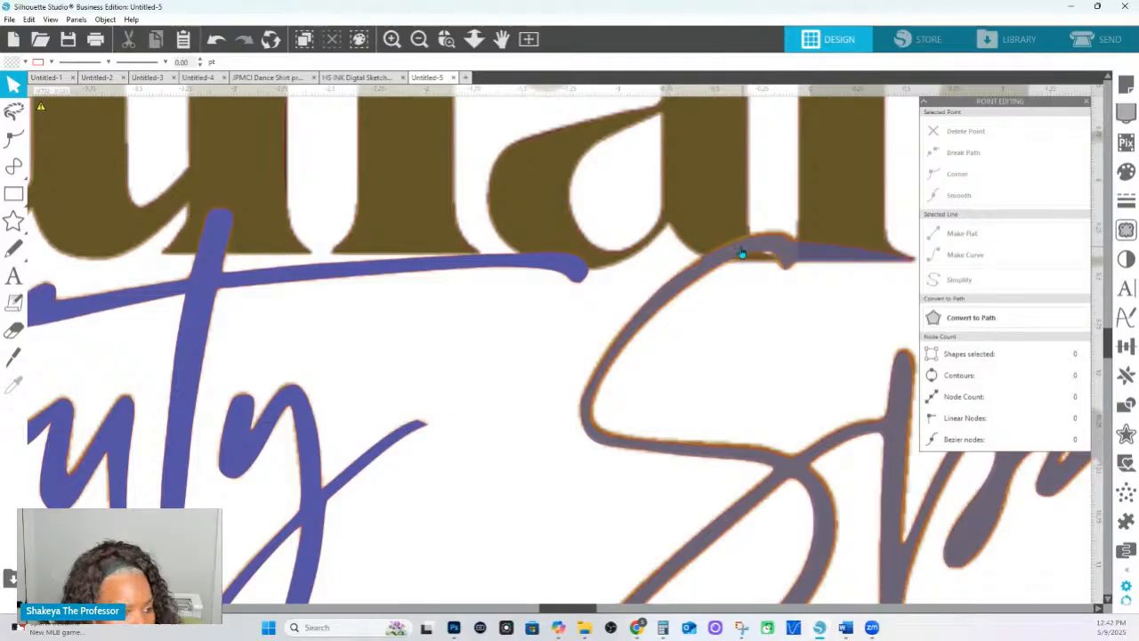
Edit the "Spa" points again, smoothing the upper outer edge of the "S" and adjusting the curve down to its leftmost bend.
{"action": "key", "text": "c"}
{"action": "left_click", "coordinate": [701, 256]}
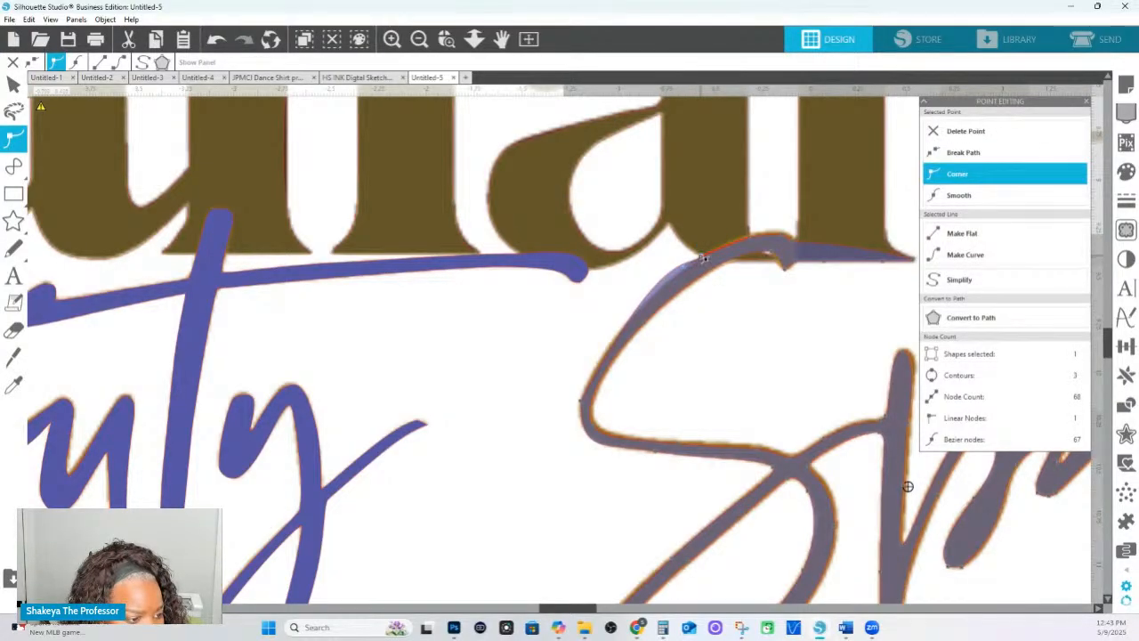
{"action": "left_click", "coordinate": [961, 195]}
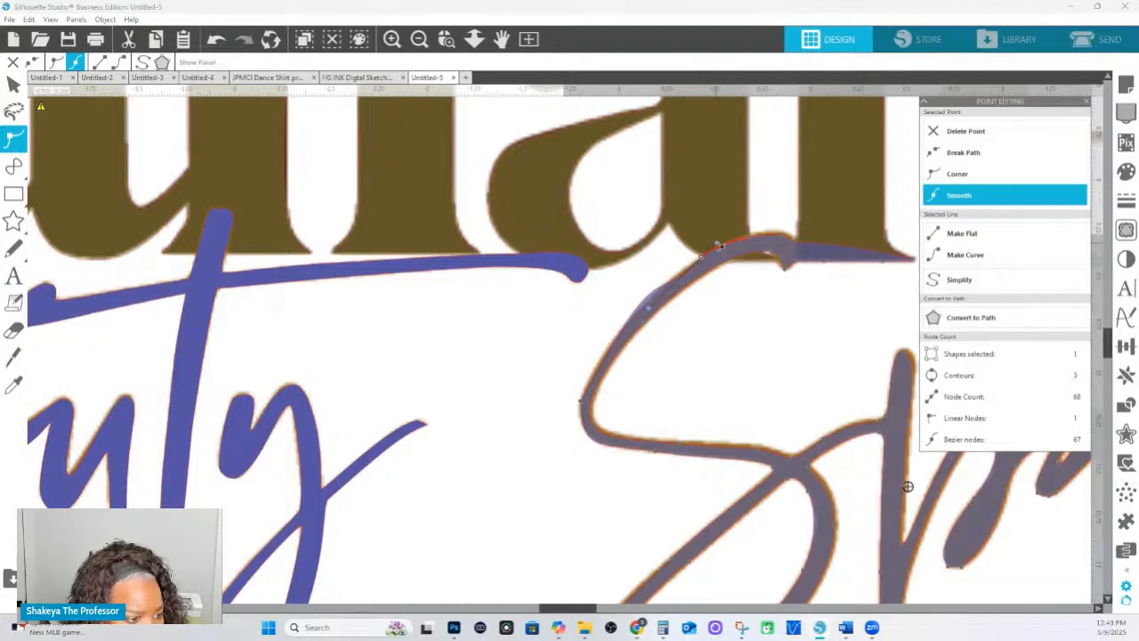
{"action": "left_click", "coordinate": [579, 405]}
{"action": "left_click_drag", "start_coordinate": [655, 264], "coordinate": [578, 361]}
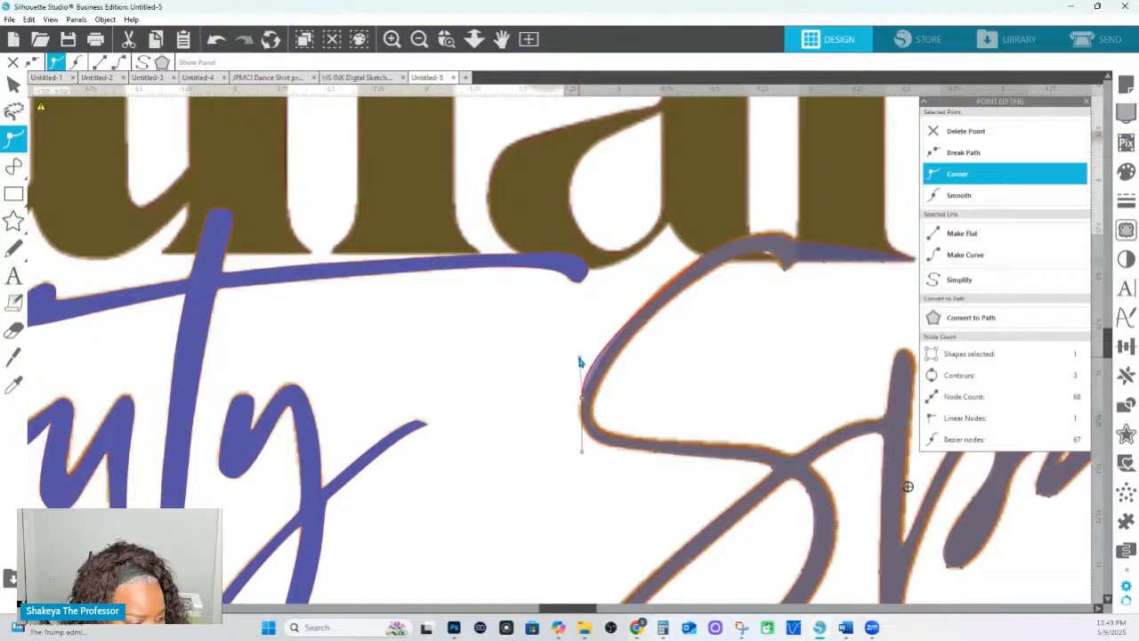
{"action": "left_click_drag", "start_coordinate": [585, 401], "coordinate": [582, 405]}
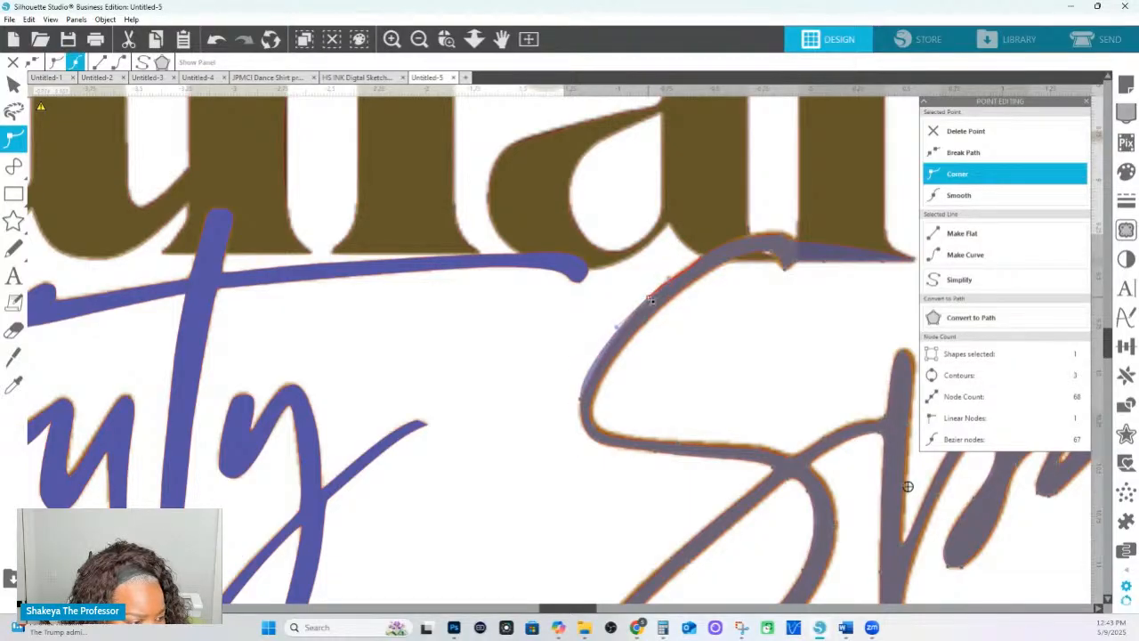
Fine-tune the curve handles at the leftmost point of the "S" and undo the accidental shift of the whole shape.
{"action": "left_click", "coordinate": [582, 402]}
{"action": "left_click", "coordinate": [582, 402]}
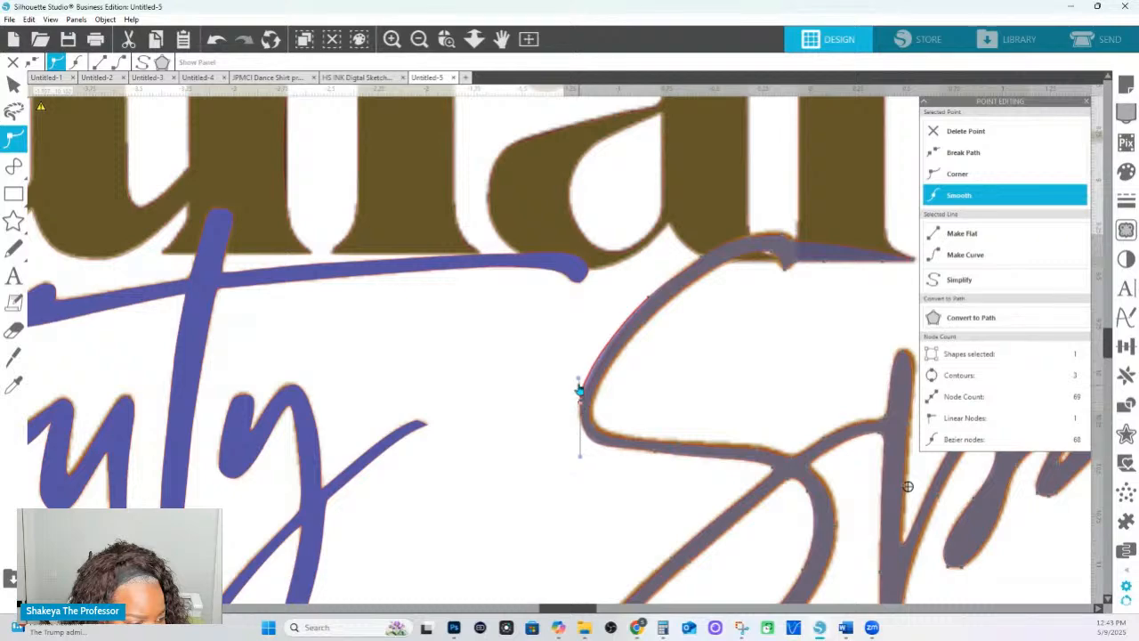
{"action": "left_click_drag", "start_coordinate": [579, 389], "coordinate": [581, 394]}
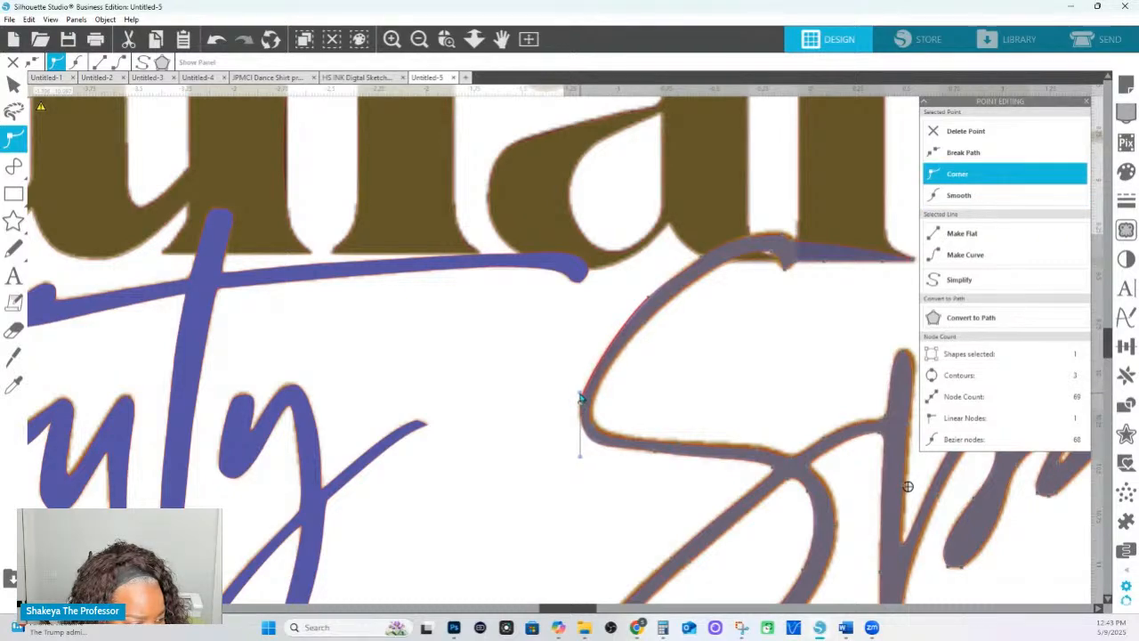
{"action": "left_click_drag", "start_coordinate": [582, 461], "coordinate": [576, 447]}
{"action": "left_click_drag", "start_coordinate": [589, 386], "coordinate": [577, 406]}
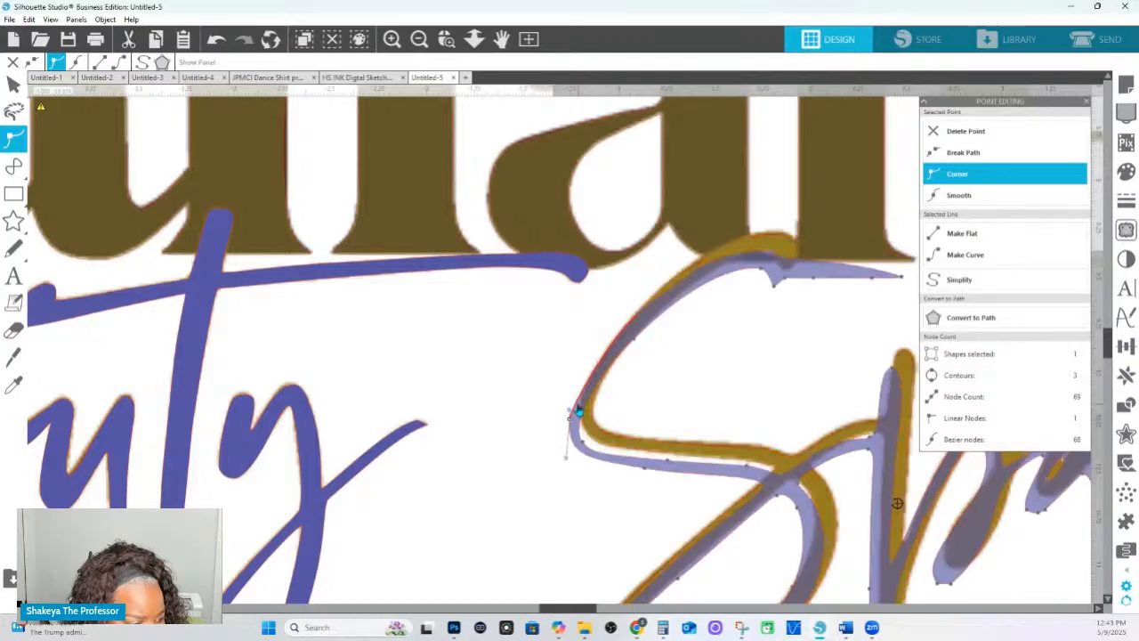
{"action": "key", "text": "ctrl+z"}
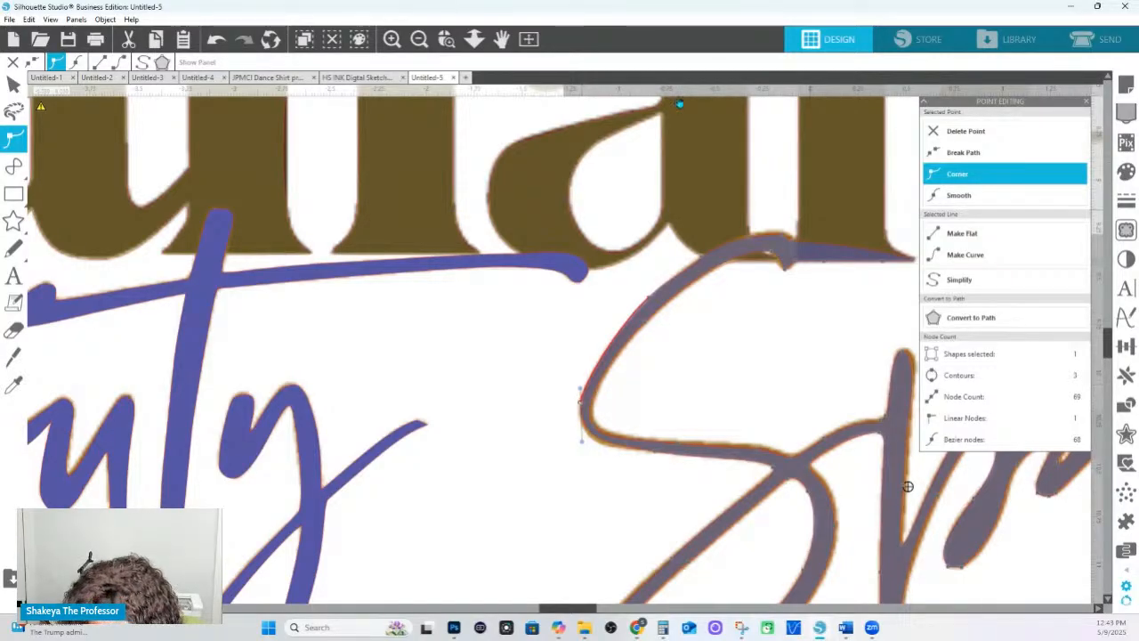
Refine the outer edge points of the "S" and delete the points of the spur extending from its upper hook.
{"action": "left_click", "coordinate": [652, 303]}
{"action": "left_click", "coordinate": [703, 261]}
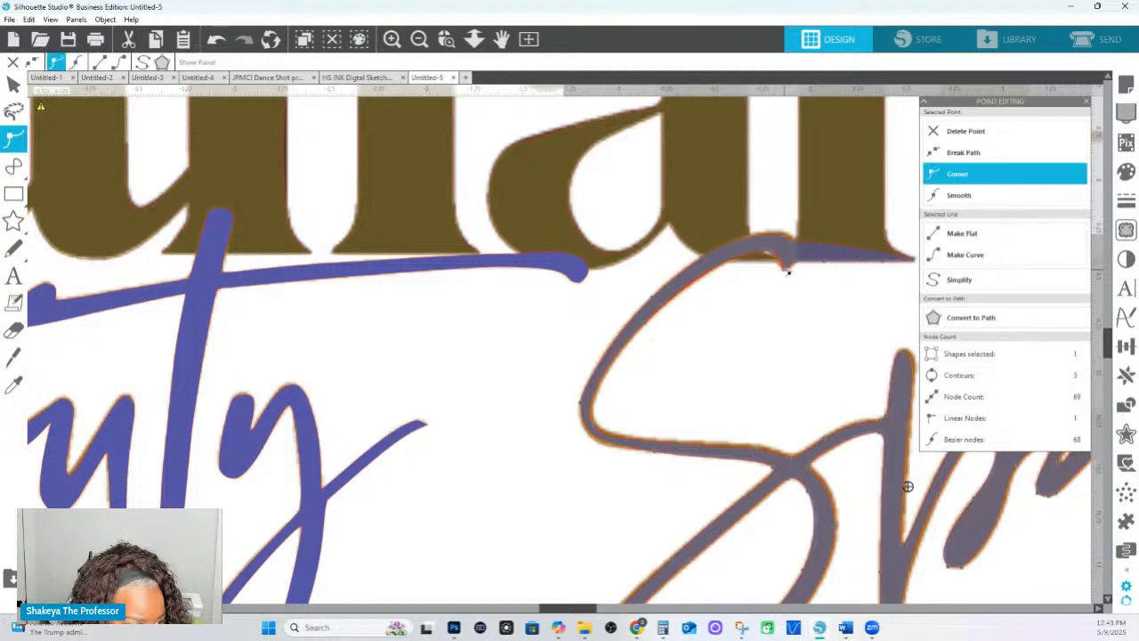
{"action": "left_click", "coordinate": [783, 269]}
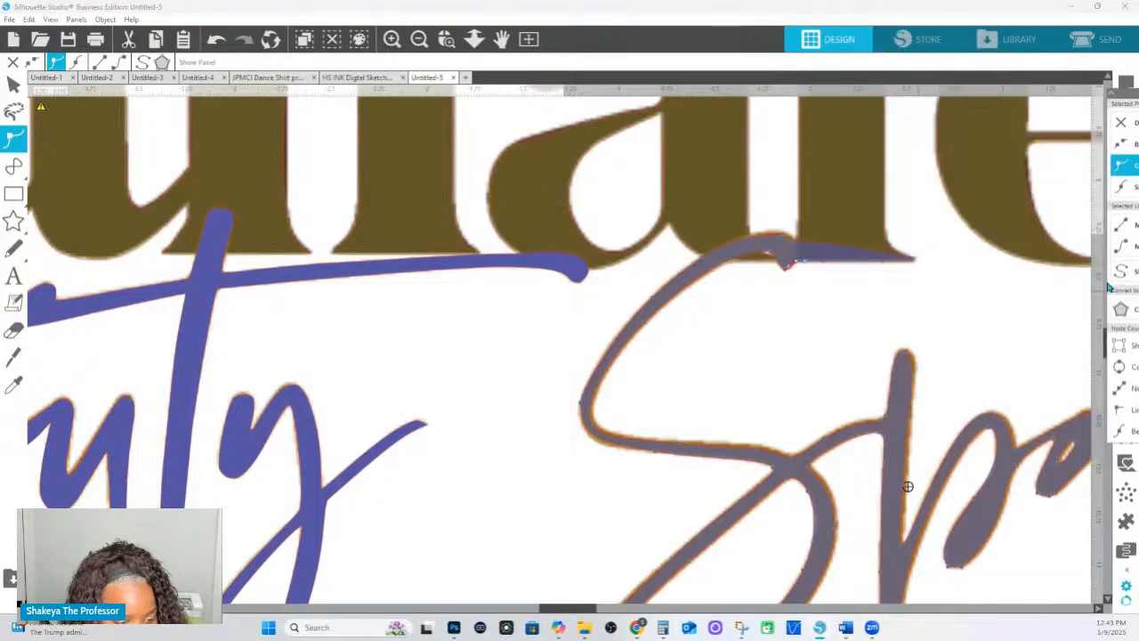
{"action": "left_click", "coordinate": [1129, 129]}
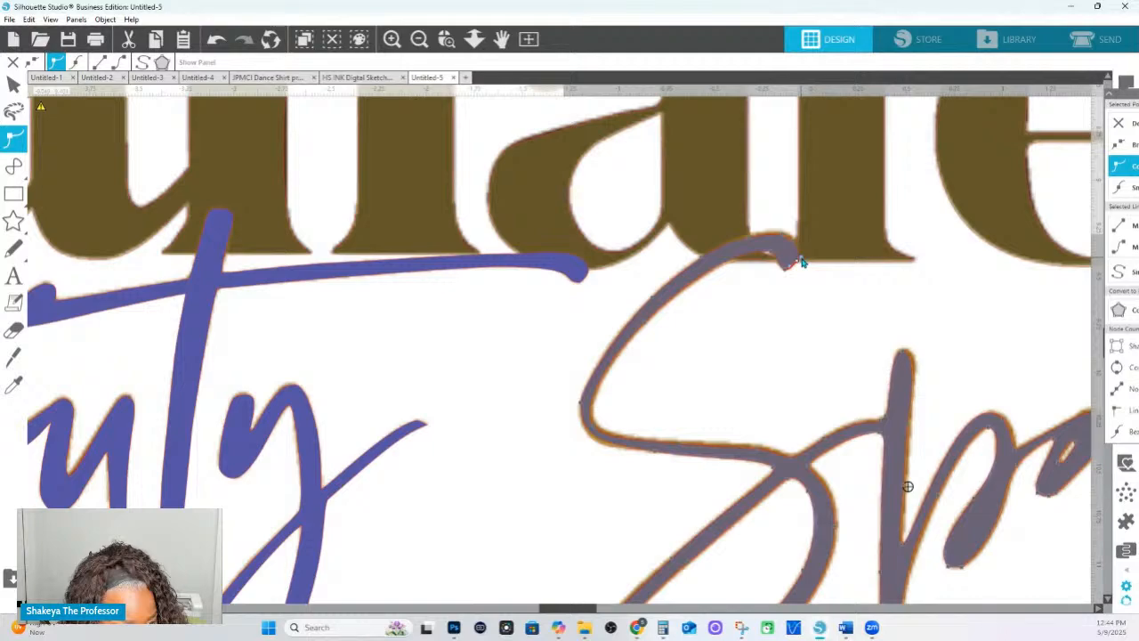
Clean up the points around the end of the "S" hook and bring the Point Editing panel back into view.
{"action": "left_click_drag", "start_coordinate": [784, 203], "coordinate": [810, 245]}
{"action": "left_click", "coordinate": [818, 323]}
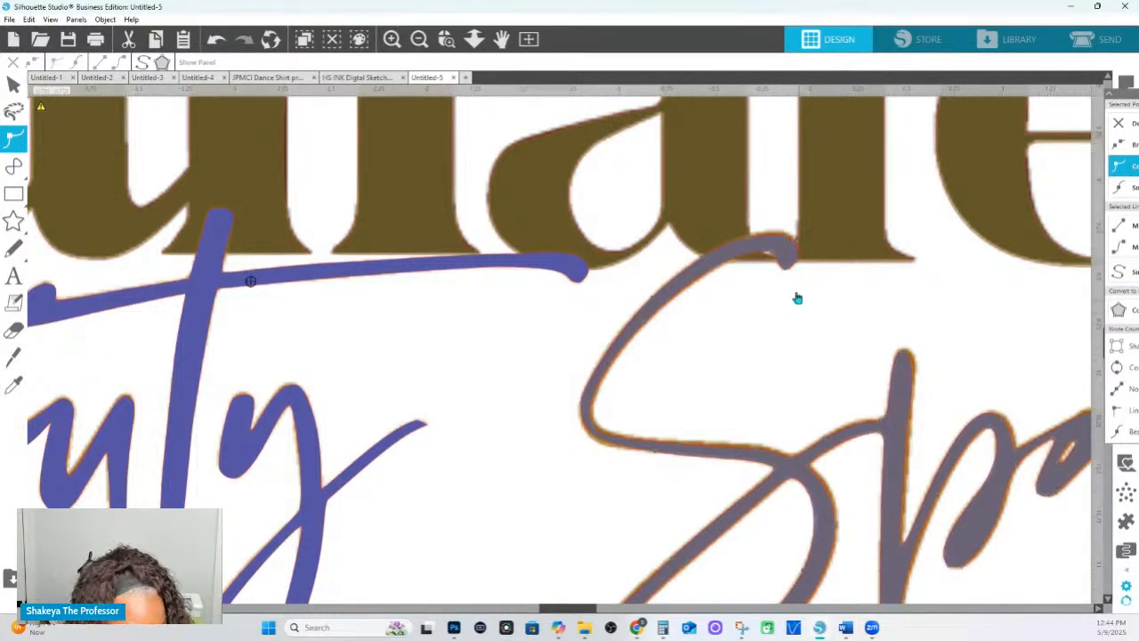
{"action": "left_click", "coordinate": [784, 255]}
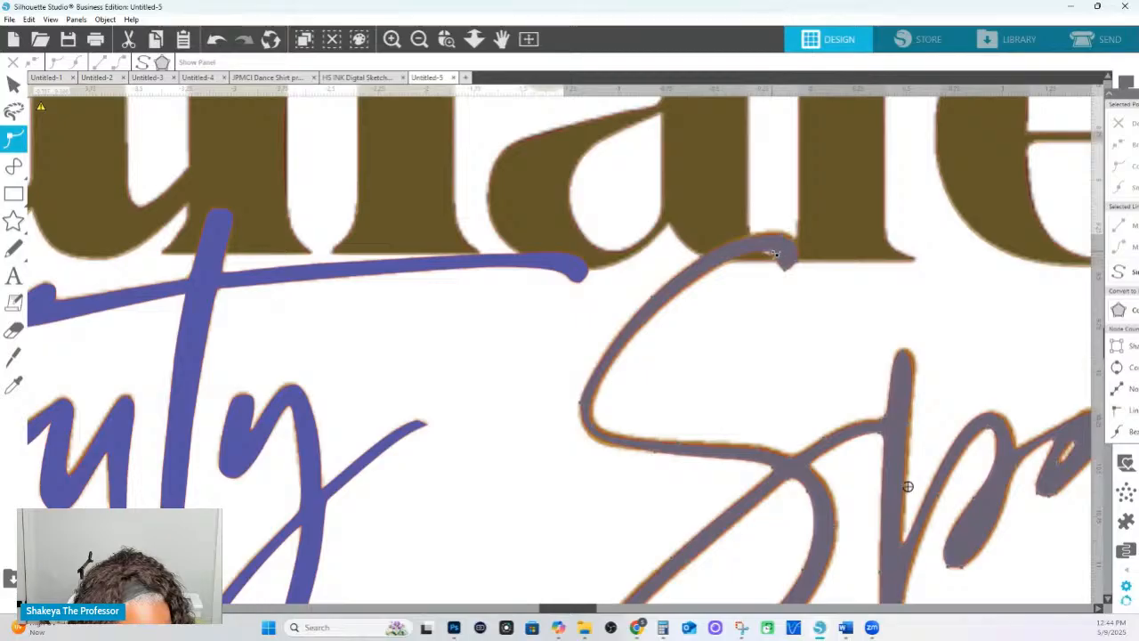
{"action": "left_click", "coordinate": [766, 242]}
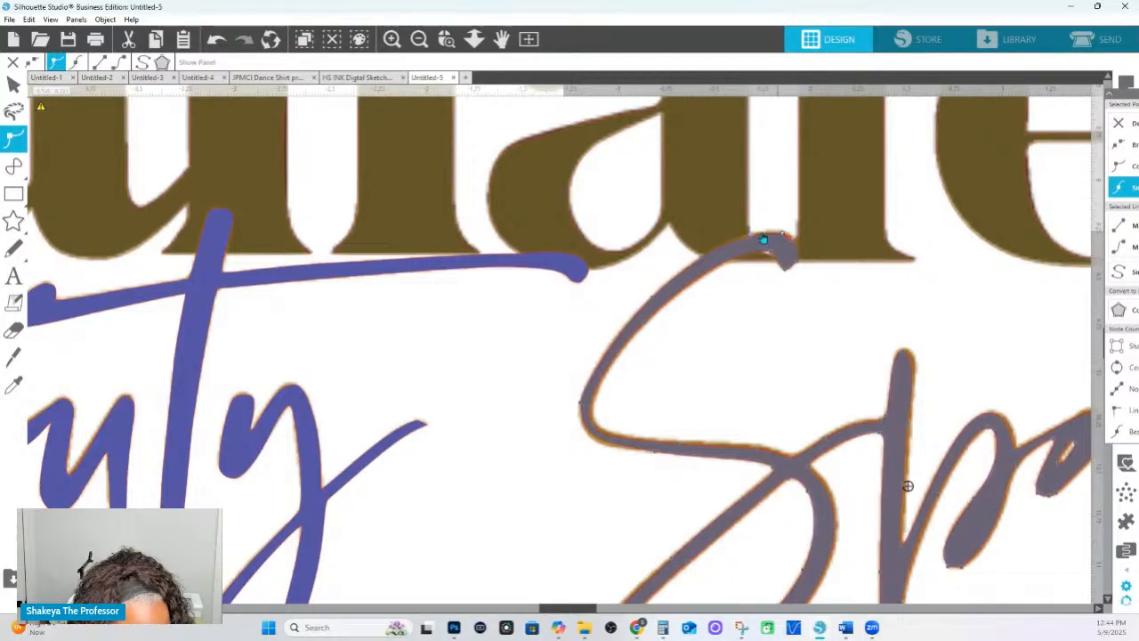
{"action": "left_click", "coordinate": [756, 236]}
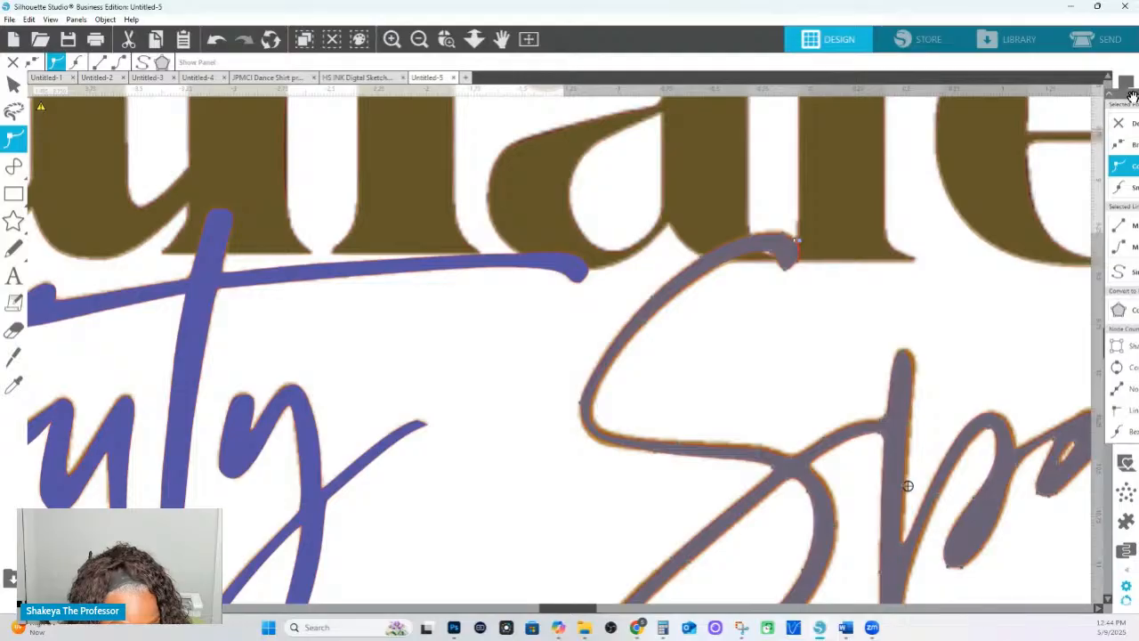
{"action": "left_click_drag", "start_coordinate": [1129, 94], "coordinate": [1004, 118]}
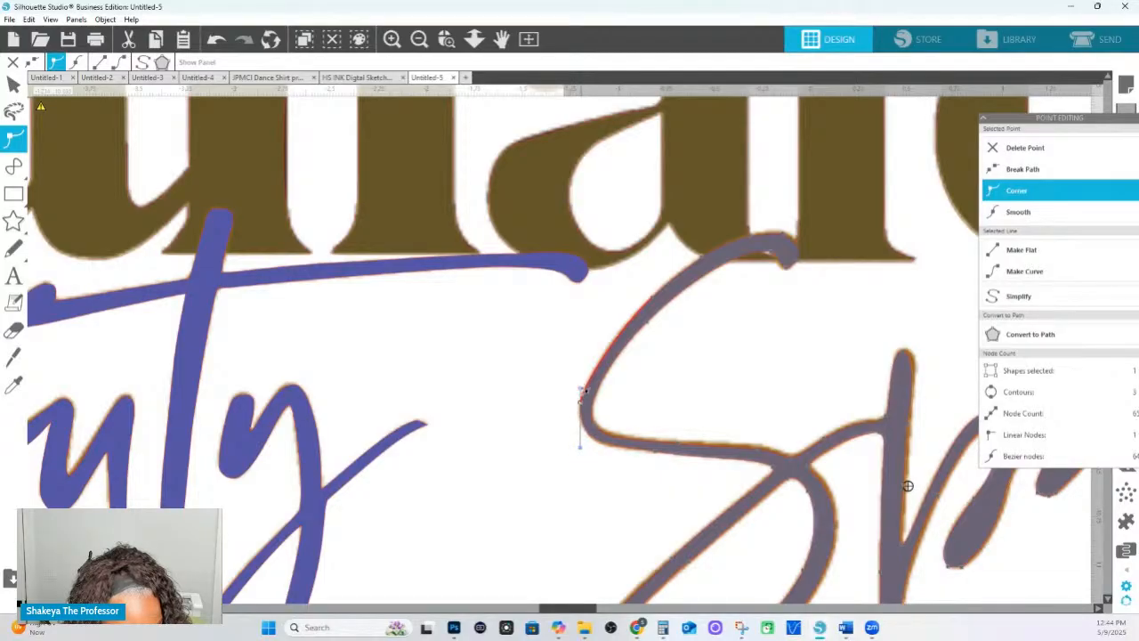
Adjust the points and curve handles around the left bend of the "S" to follow the original lettering.
{"action": "left_click", "coordinate": [655, 452]}
{"action": "left_click_drag", "start_coordinate": [605, 446], "coordinate": [608, 449]}
{"action": "left_click", "coordinate": [581, 400]}
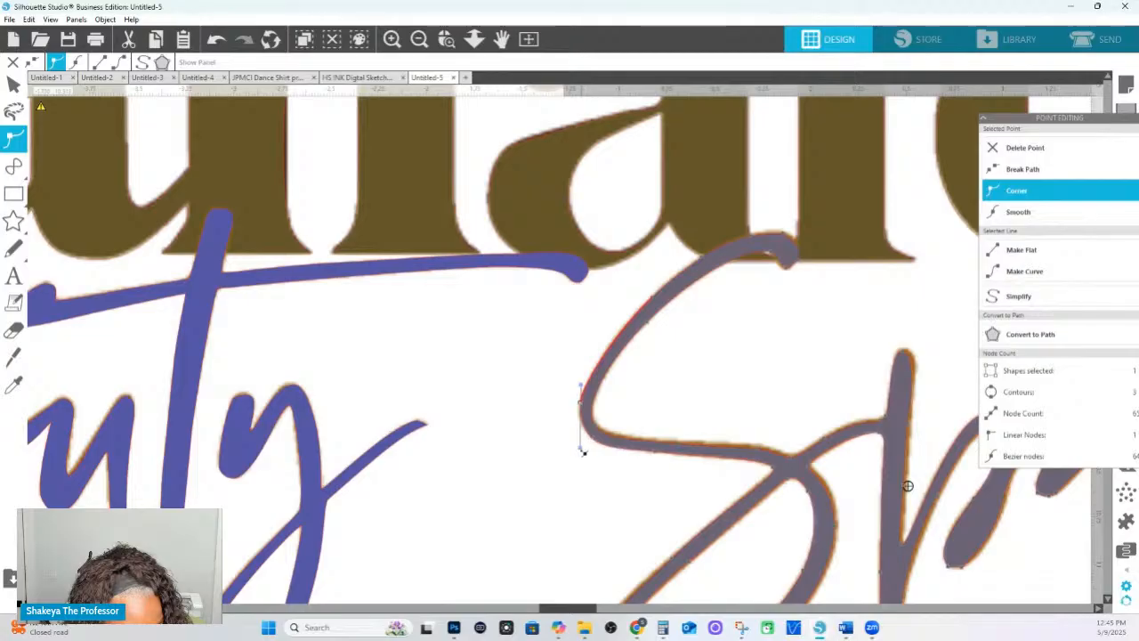
{"action": "left_click_drag", "start_coordinate": [583, 451], "coordinate": [576, 451]}
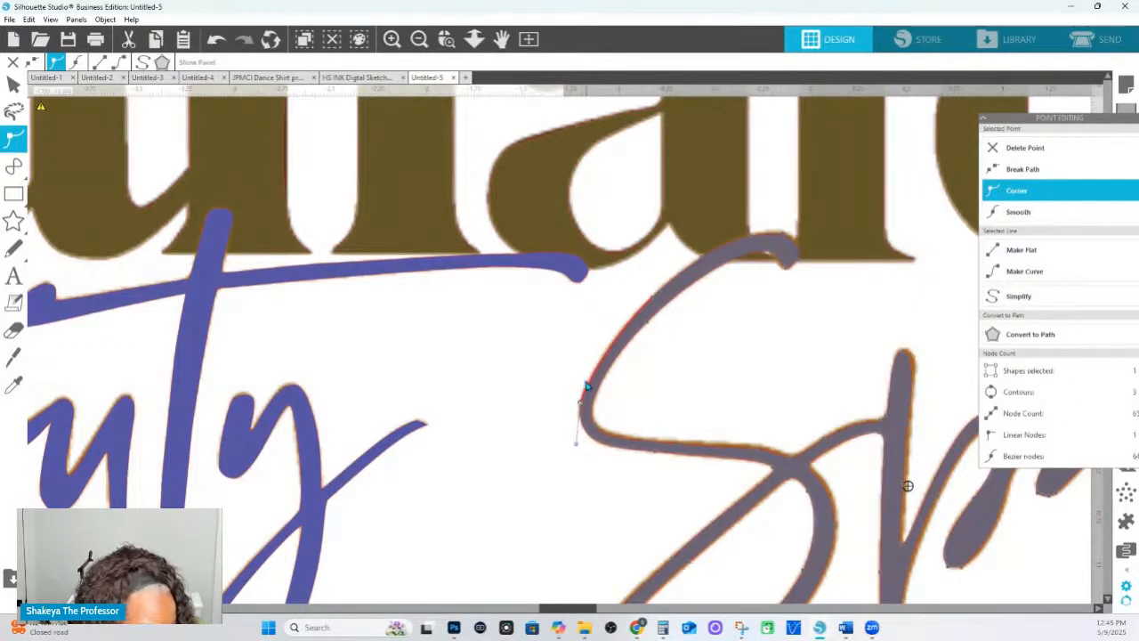
{"action": "left_click_drag", "start_coordinate": [588, 383], "coordinate": [586, 374]}
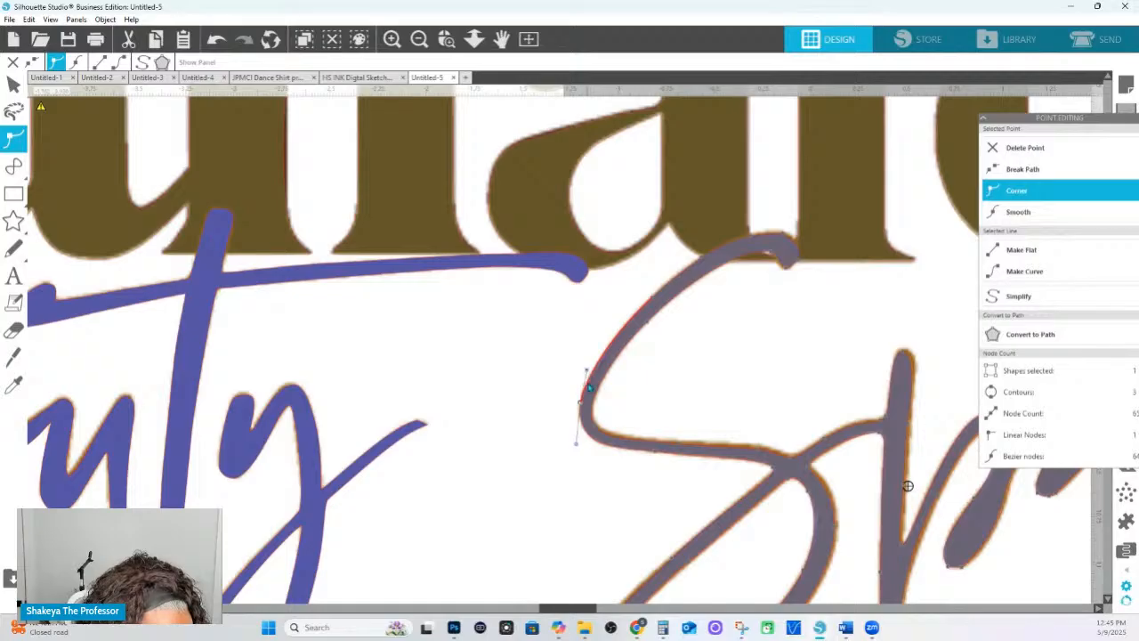
{"action": "left_click", "coordinate": [595, 450]}
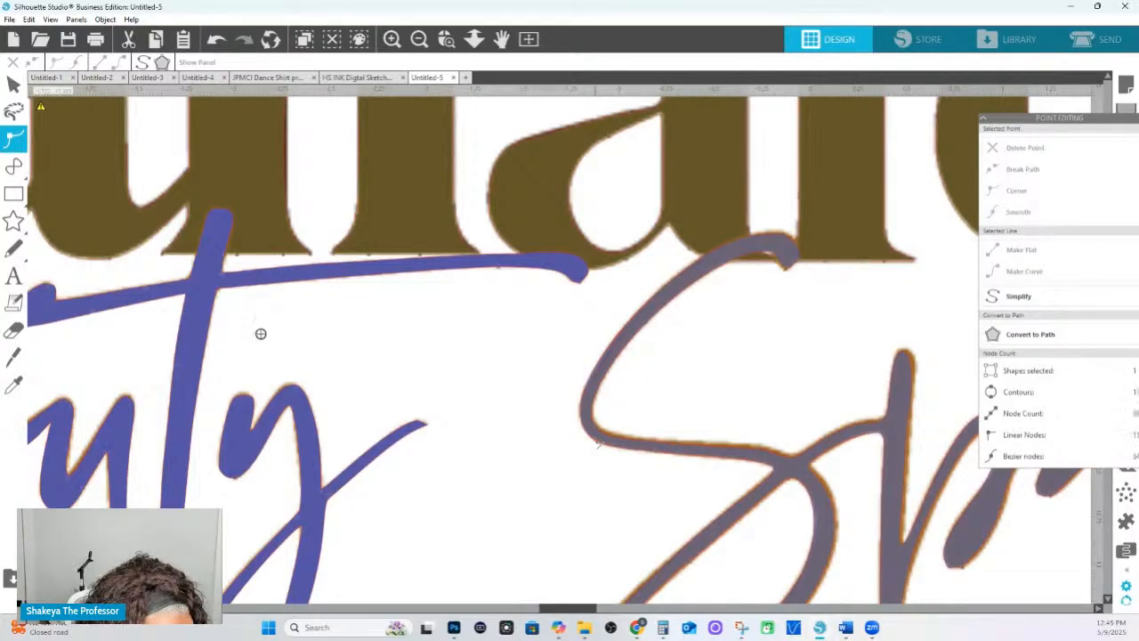
{"action": "left_click", "coordinate": [595, 443]}
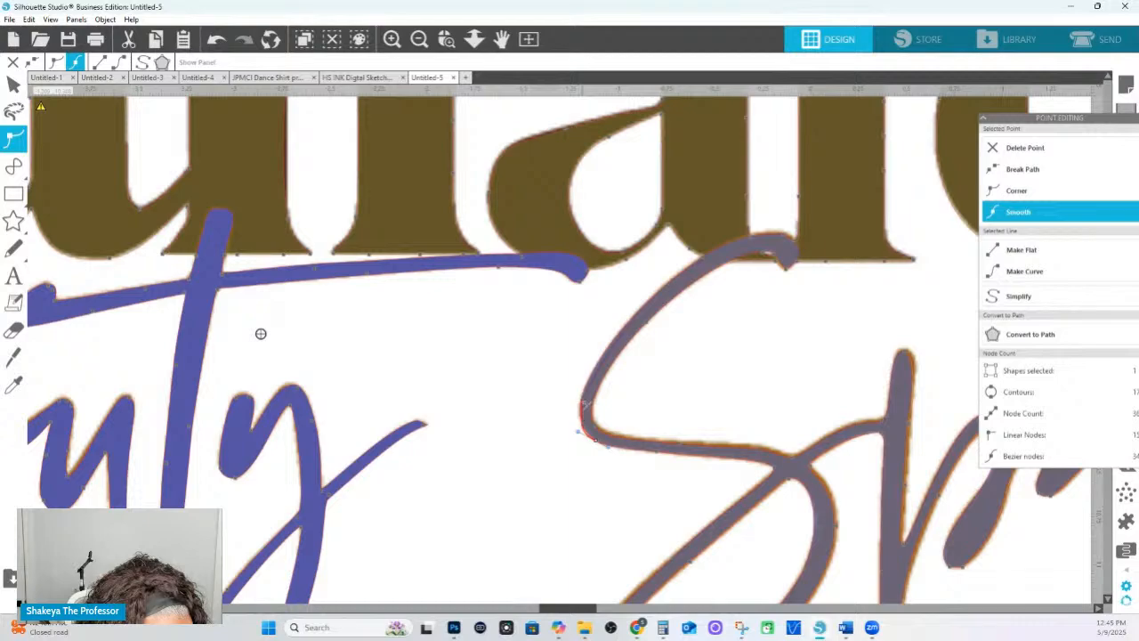
{"action": "left_click", "coordinate": [584, 403]}
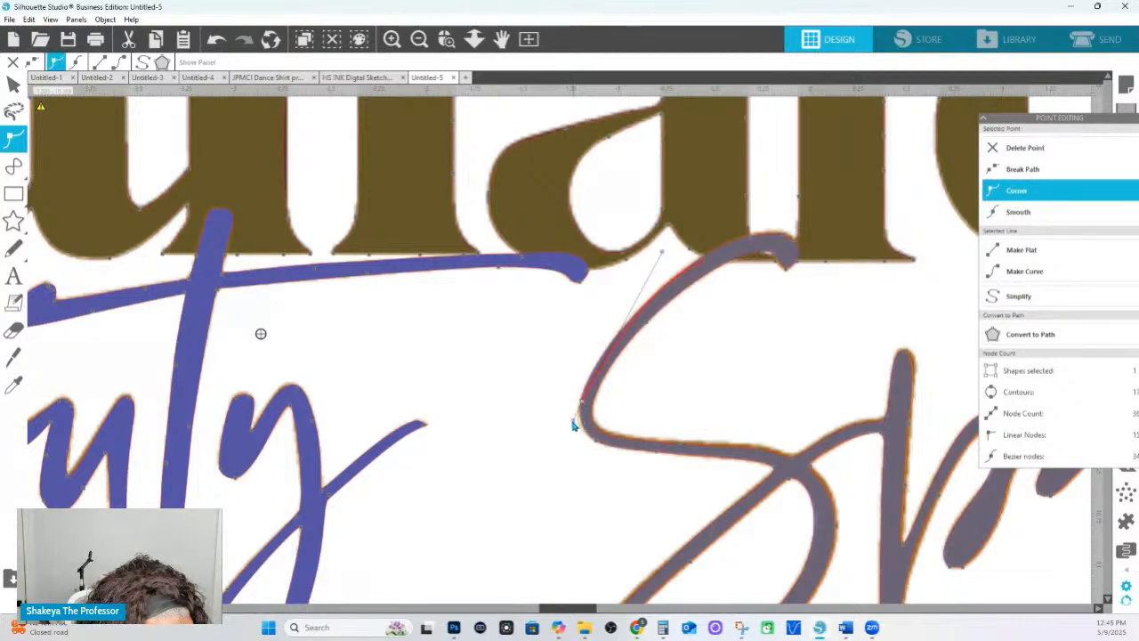
{"action": "right_click", "coordinate": [578, 421]}
{"action": "left_click", "coordinate": [578, 421]}
{"action": "left_click_drag", "start_coordinate": [579, 421], "coordinate": [572, 413]}
{"action": "right_click", "coordinate": [358, 6]}
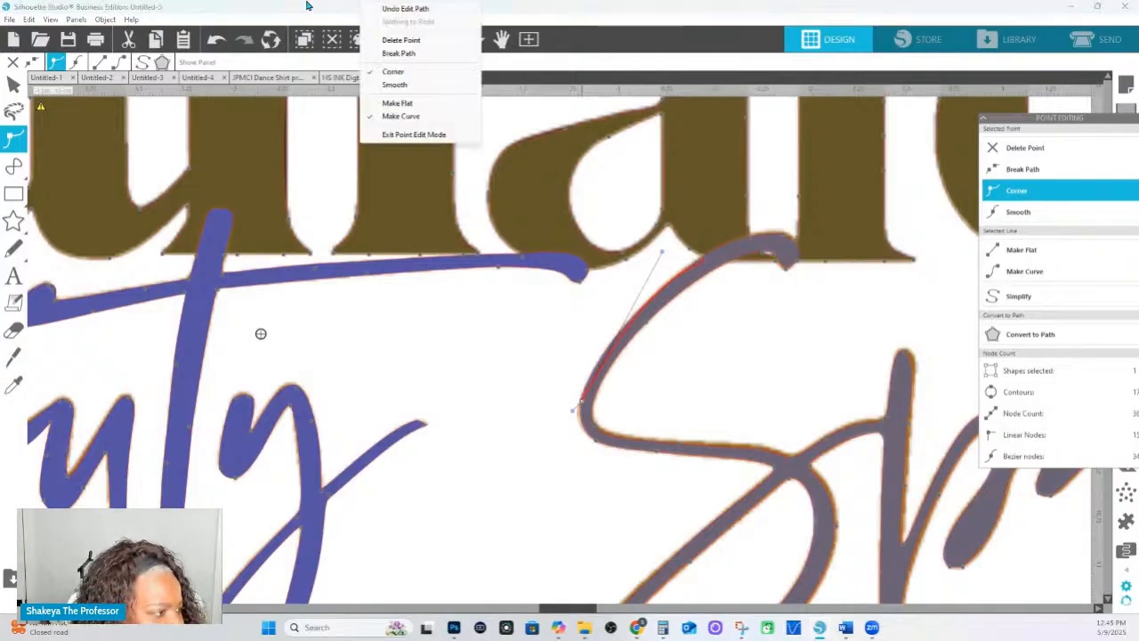
{"action": "left_click", "coordinate": [216, 42]}
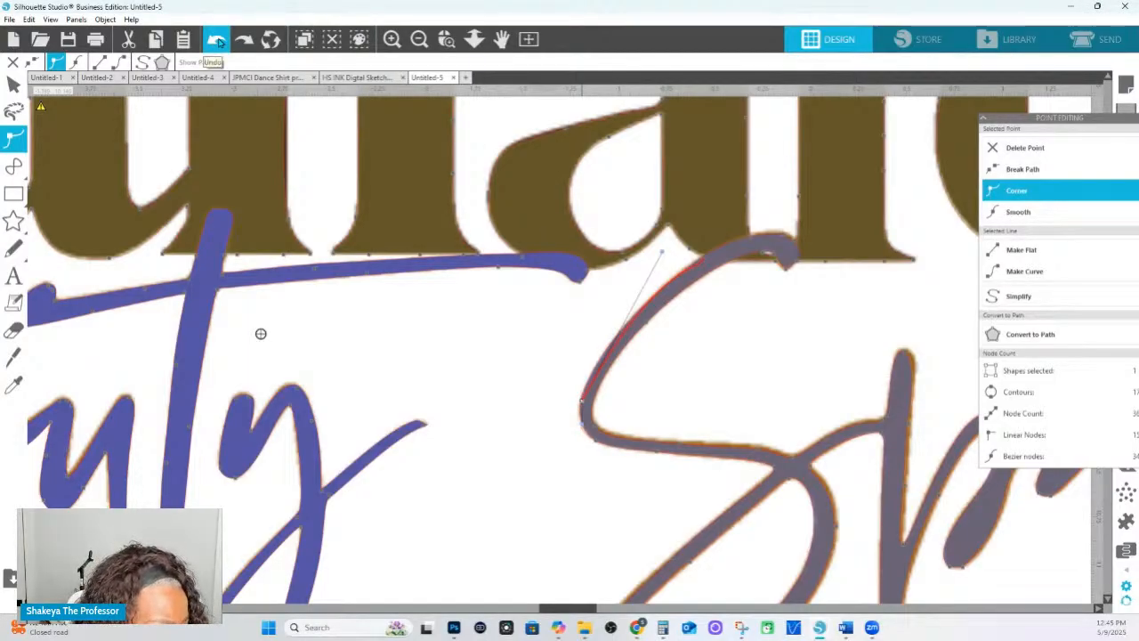
Reopen the "Spa" lettering for point editing and refine the outer points at the leftmost bend of the "S".
{"action": "left_click", "coordinate": [727, 262]}
{"action": "double_click", "coordinate": [725, 262]}
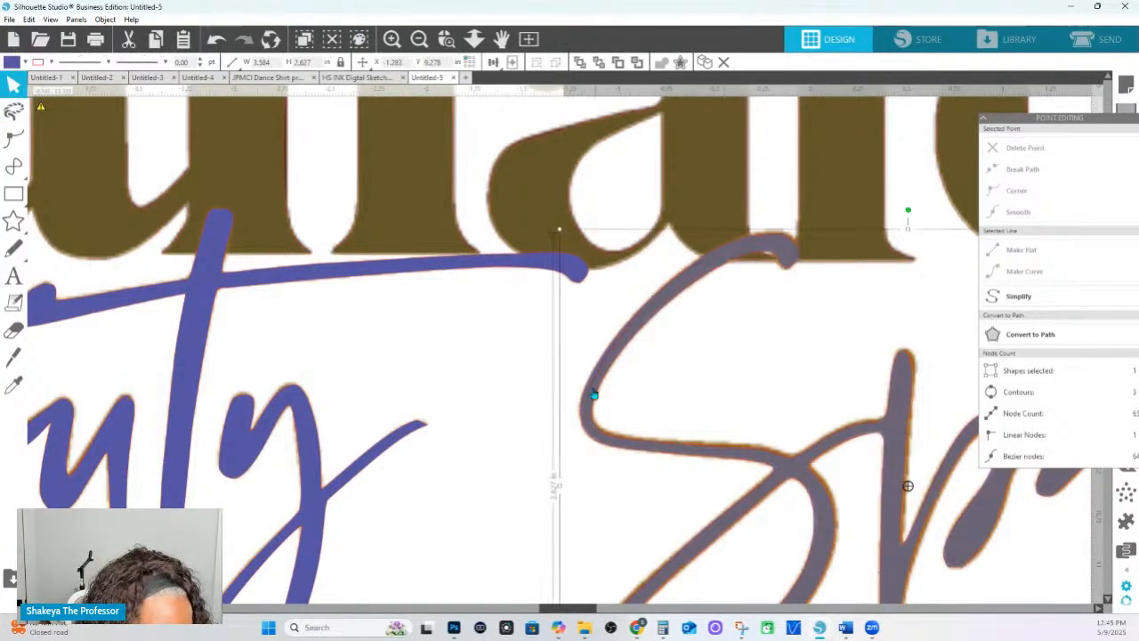
{"action": "double_click", "coordinate": [590, 412]}
{"action": "left_click", "coordinate": [581, 410]}
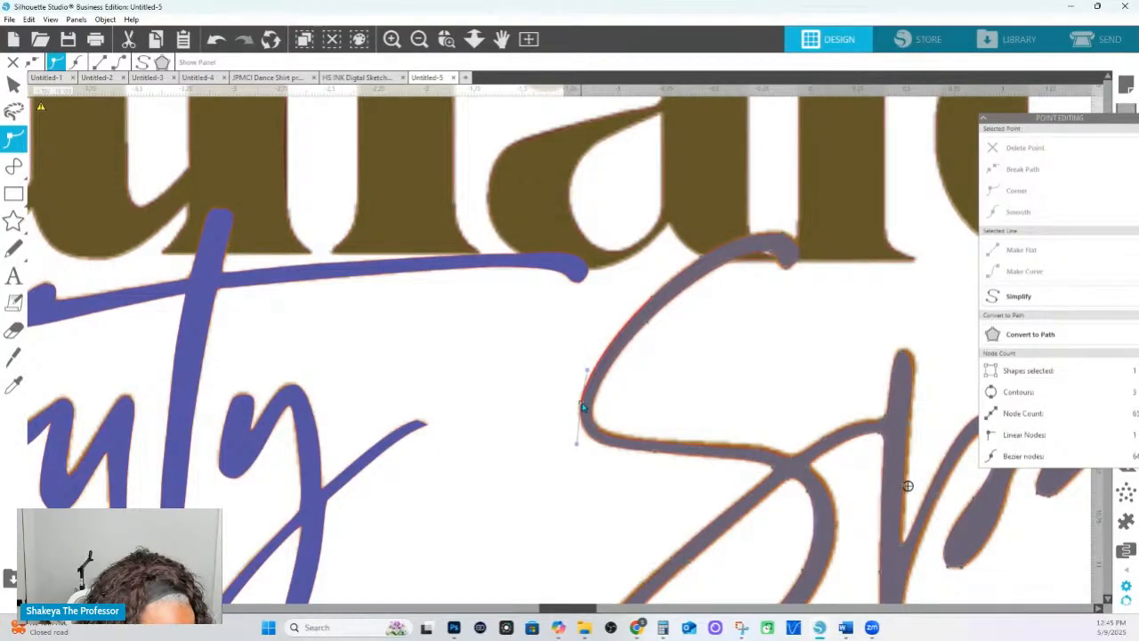
{"action": "left_click_drag", "start_coordinate": [583, 407], "coordinate": [581, 407]}
{"action": "left_click", "coordinate": [590, 441]}
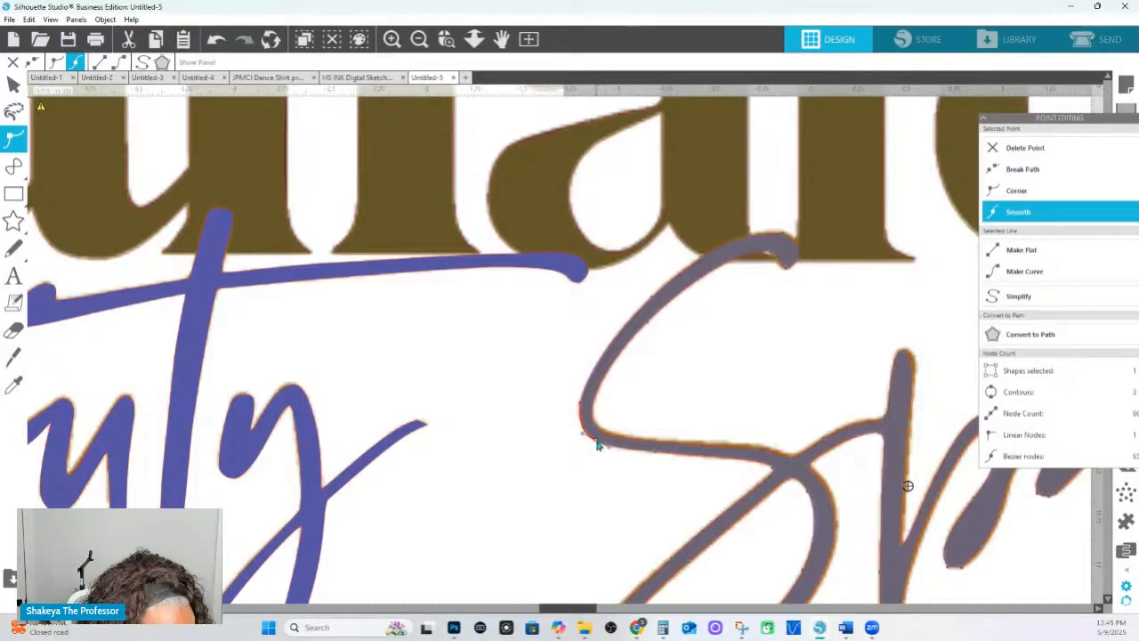
Adjust the points and curve handles along both edges of the "S" stroke just past its left bend.
{"action": "left_click", "coordinate": [660, 459]}
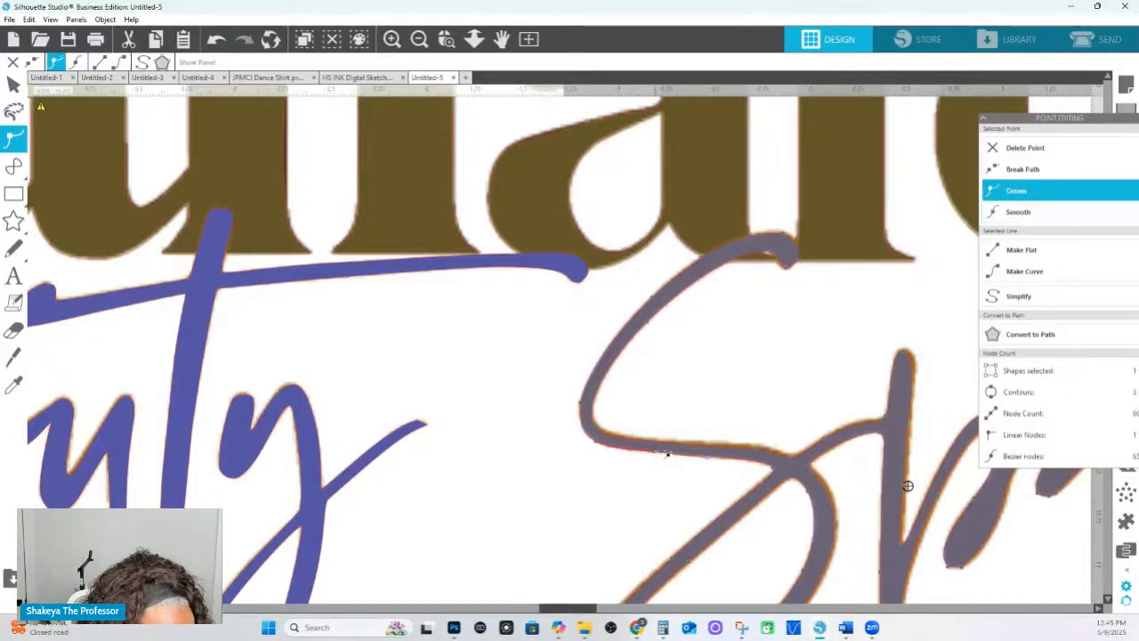
{"action": "left_click", "coordinate": [589, 428]}
{"action": "left_click", "coordinate": [585, 413]}
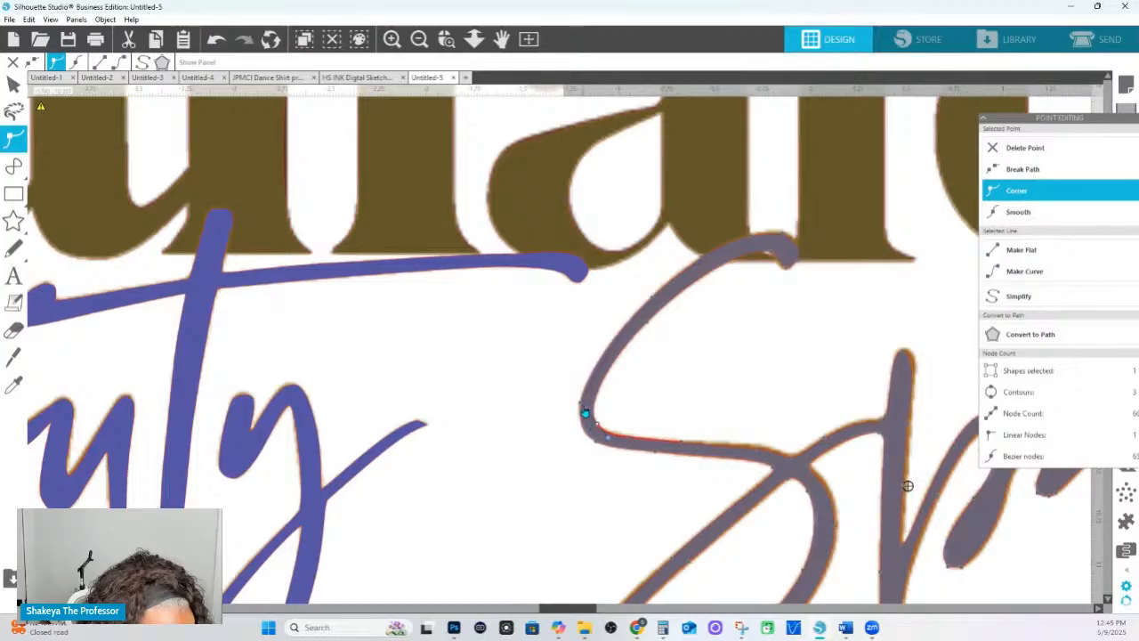
{"action": "left_click", "coordinate": [611, 441]}
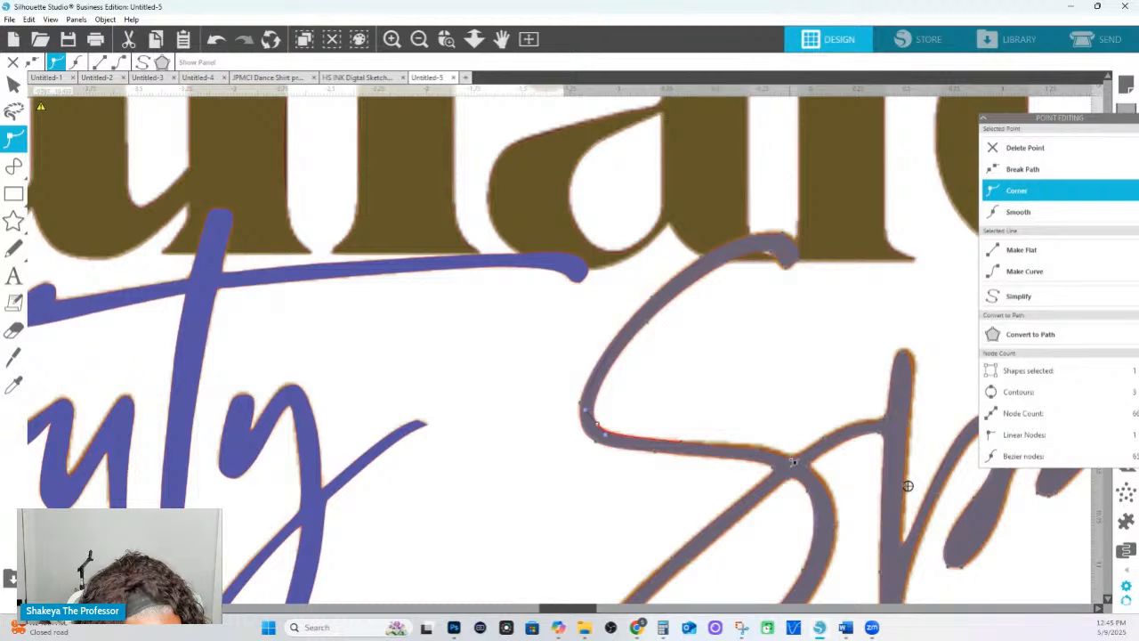
Undo the accidental shape change and refine the upper-edge points where the middle stroke of the "S" reaches the crossing.
{"action": "left_click", "coordinate": [793, 462]}
{"action": "left_click", "coordinate": [472, 452]}
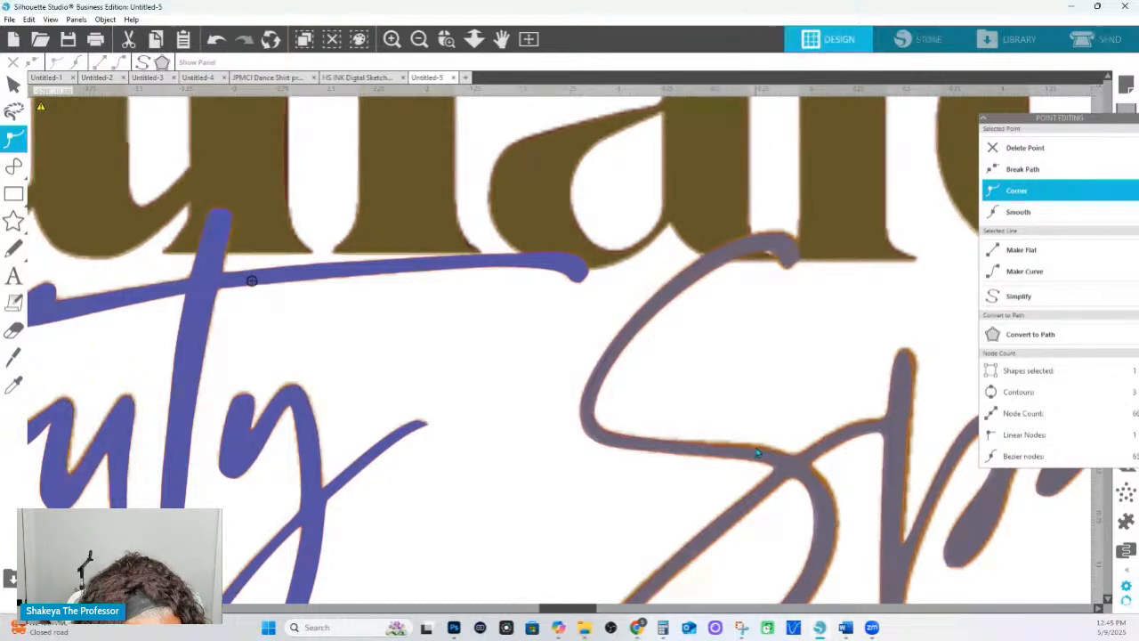
{"action": "left_click", "coordinate": [216, 39]}
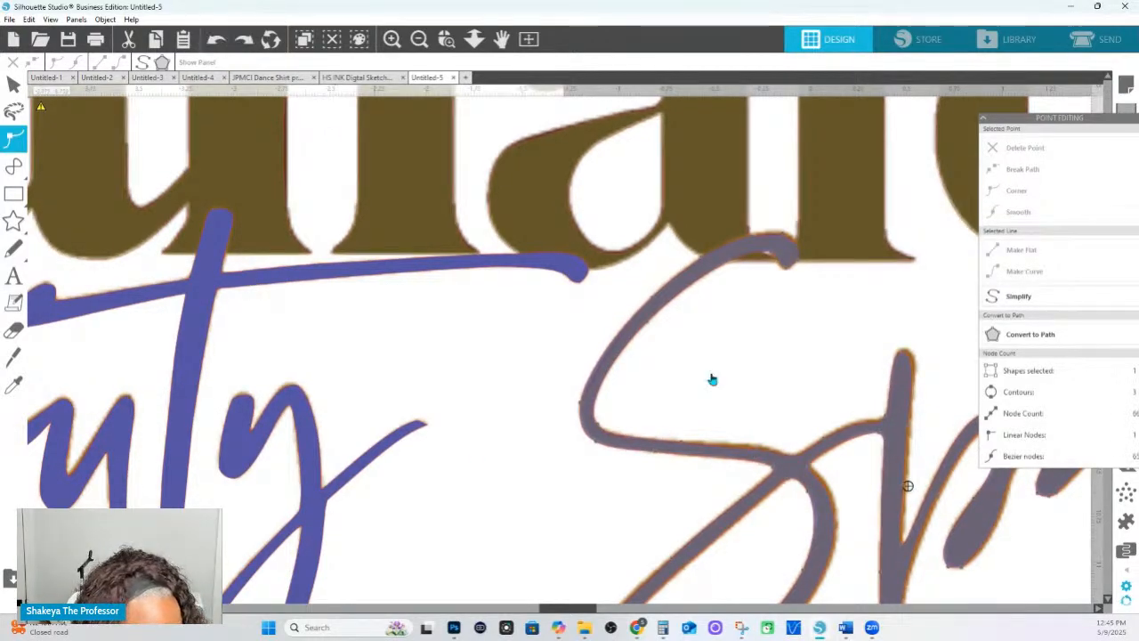
{"action": "left_click", "coordinate": [760, 451]}
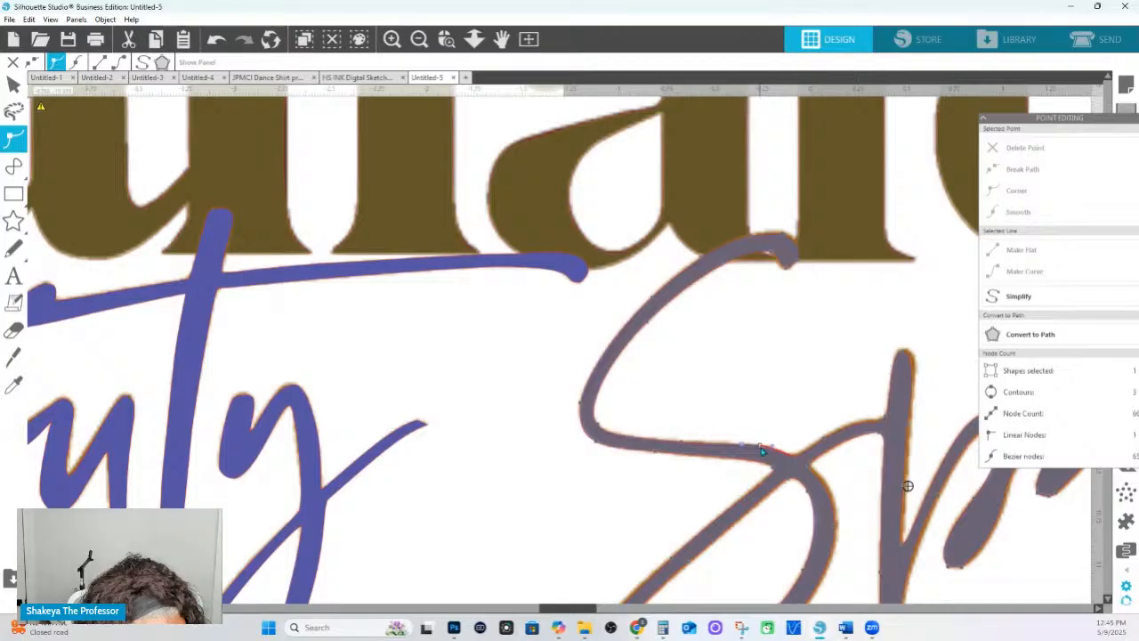
{"action": "left_click", "coordinate": [791, 460]}
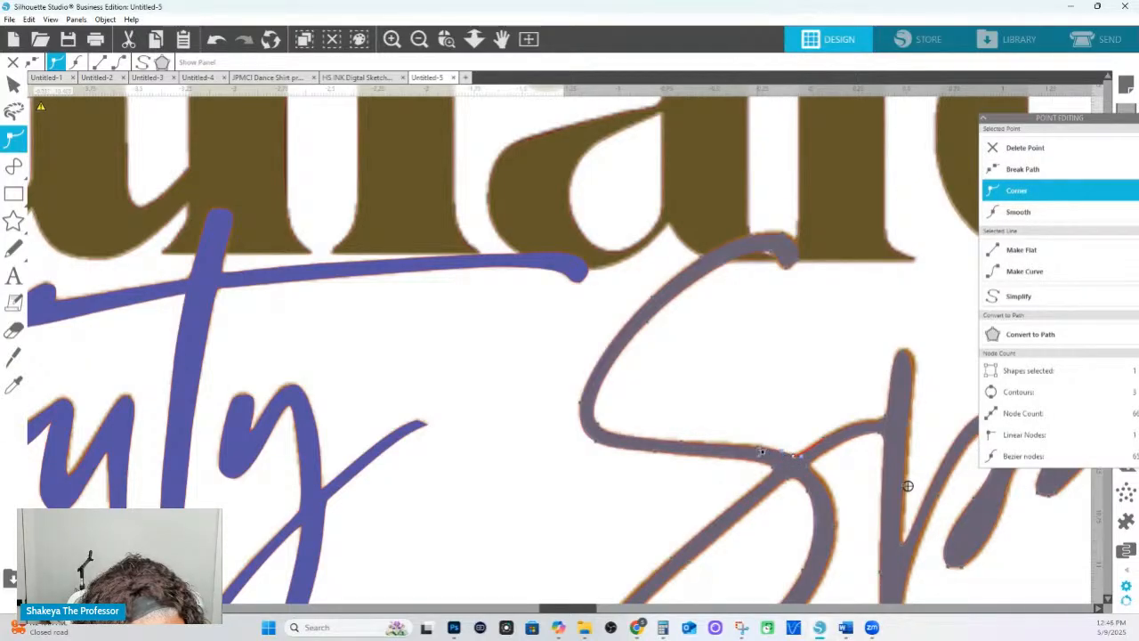
{"action": "left_click", "coordinate": [753, 448]}
{"action": "left_click", "coordinate": [794, 458]}
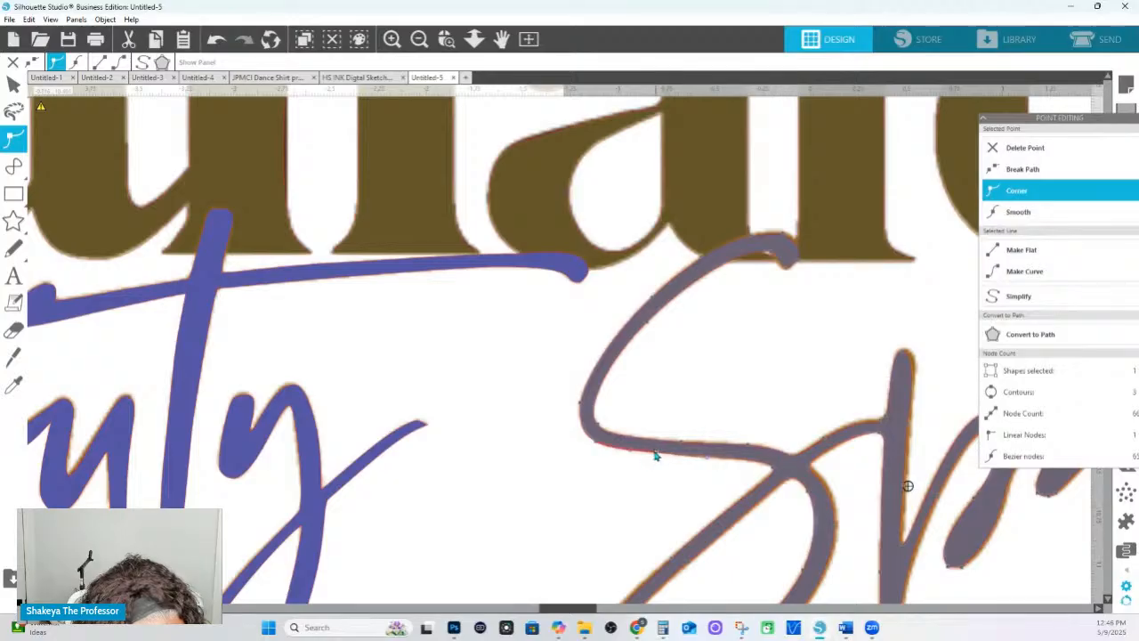
Adjust the points along the lower edge of the middle stroke of the "S", from the left bend to the crossing.
{"action": "left_click", "coordinate": [599, 447]}
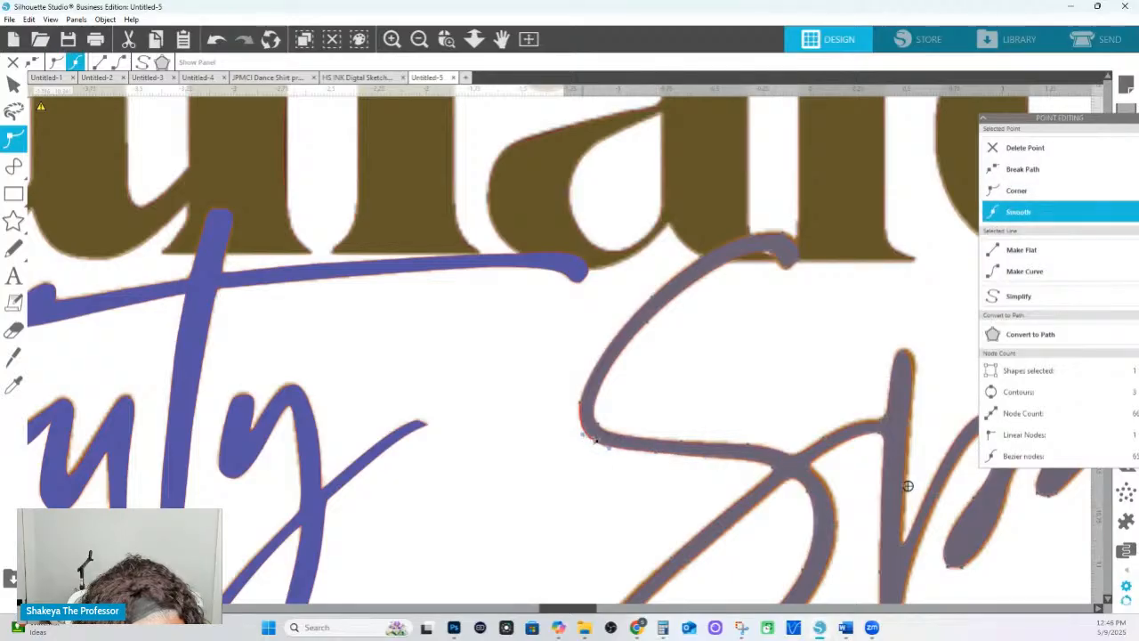
{"action": "left_click", "coordinate": [774, 472]}
{"action": "left_click", "coordinate": [763, 464]}
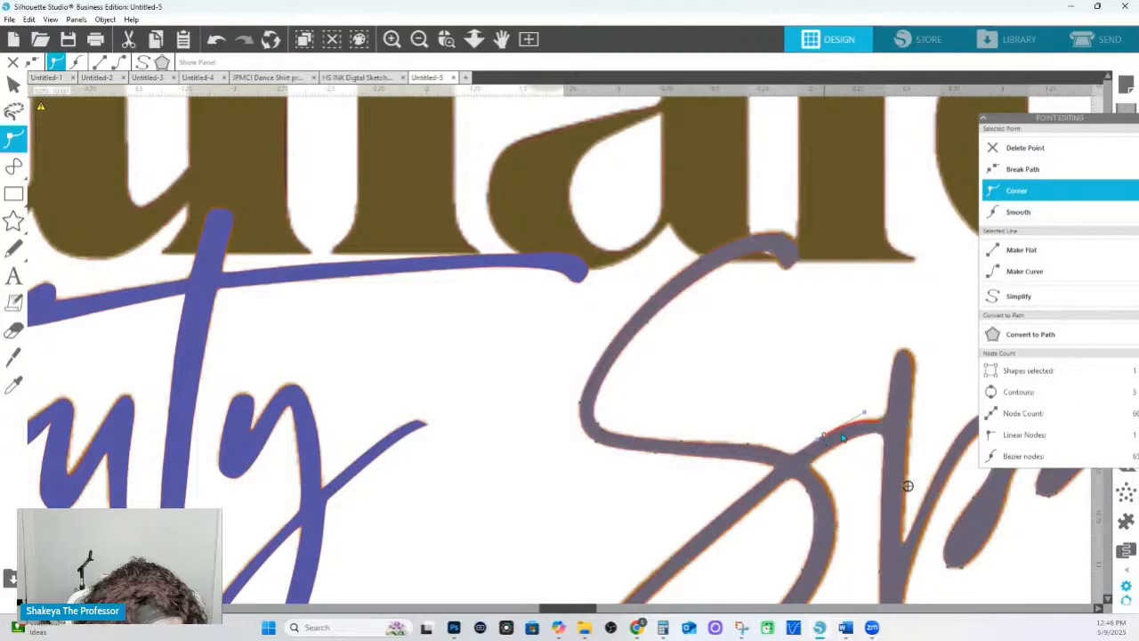
Delete the surplus point on the "p" stem and reshape the stem's rounded tip with its smooth point.
{"action": "left_click", "coordinate": [1016, 149]}
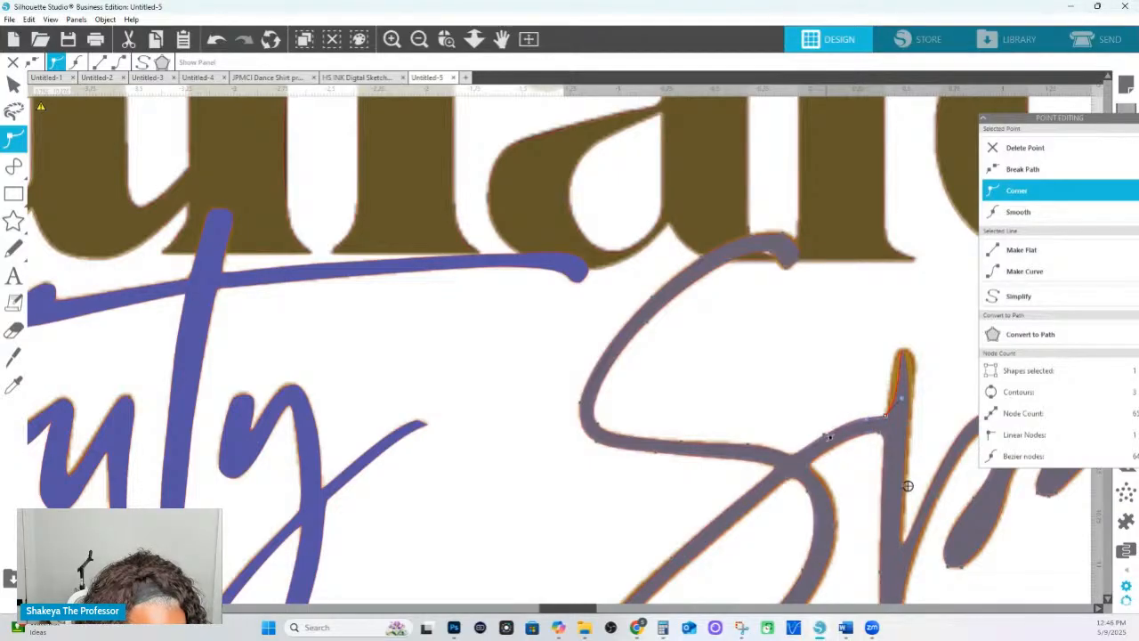
{"action": "left_click", "coordinate": [826, 439]}
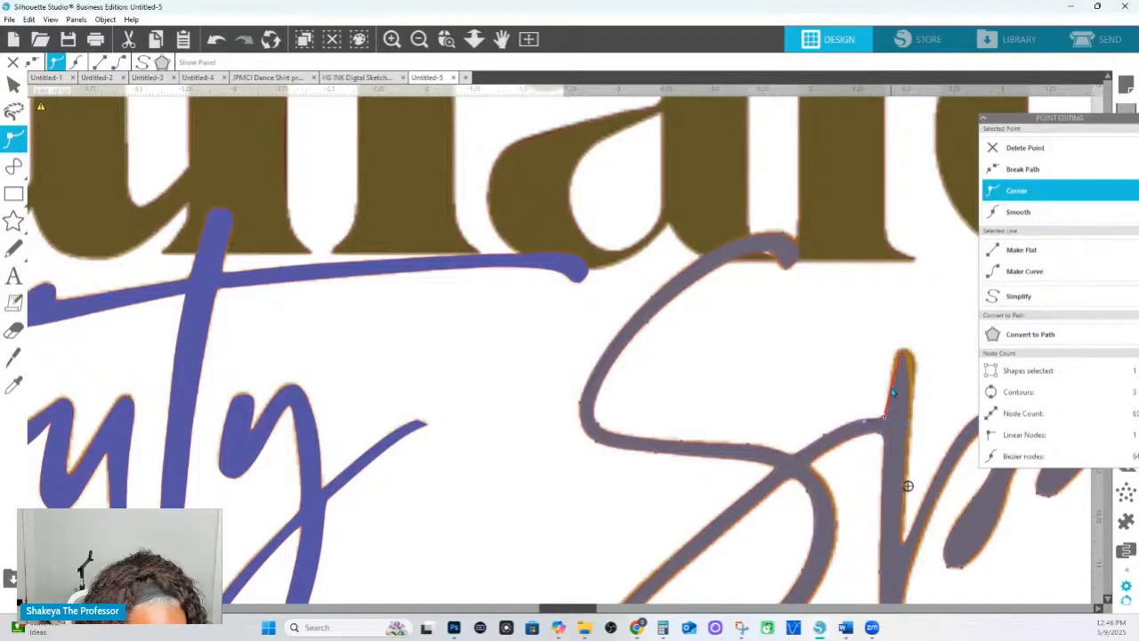
{"action": "left_click", "coordinate": [905, 353]}
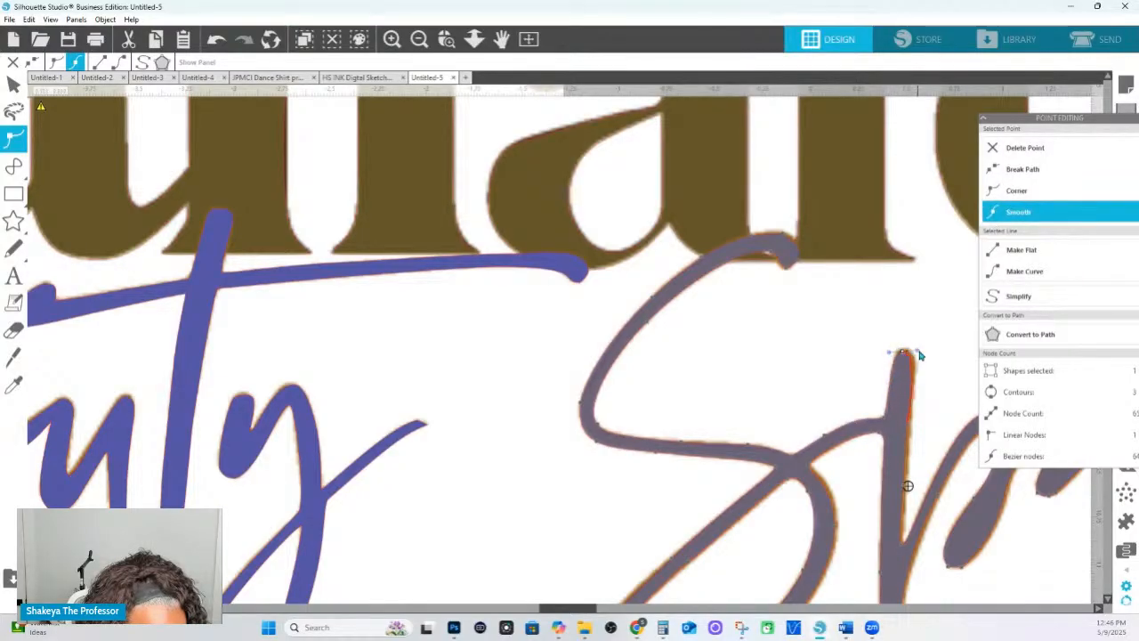
{"action": "left_click_drag", "start_coordinate": [904, 353], "coordinate": [904, 348]}
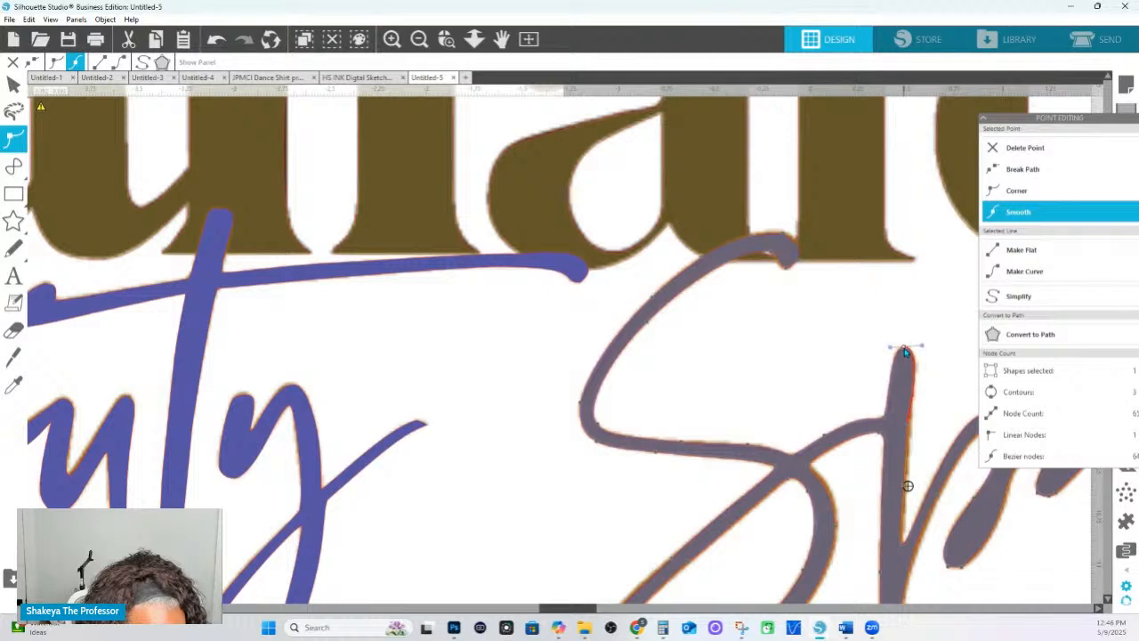
Refine the joint between the connecting stroke and the "p" stem, and add a point on the stem's left edge below the tip.
{"action": "left_click", "coordinate": [885, 424]}
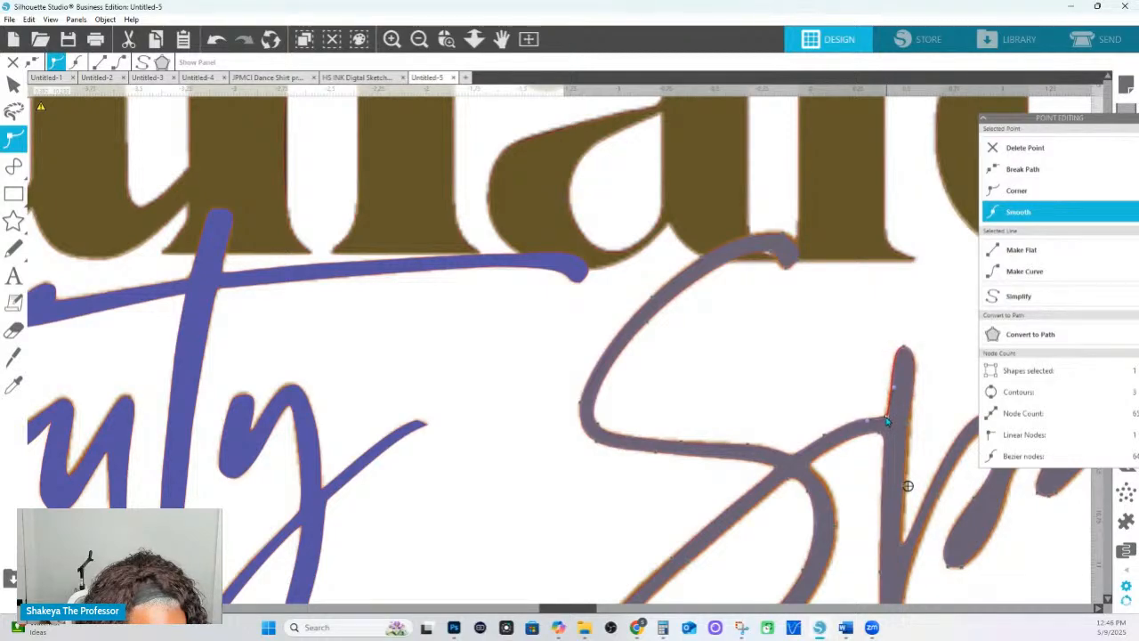
{"action": "left_click", "coordinate": [825, 438]}
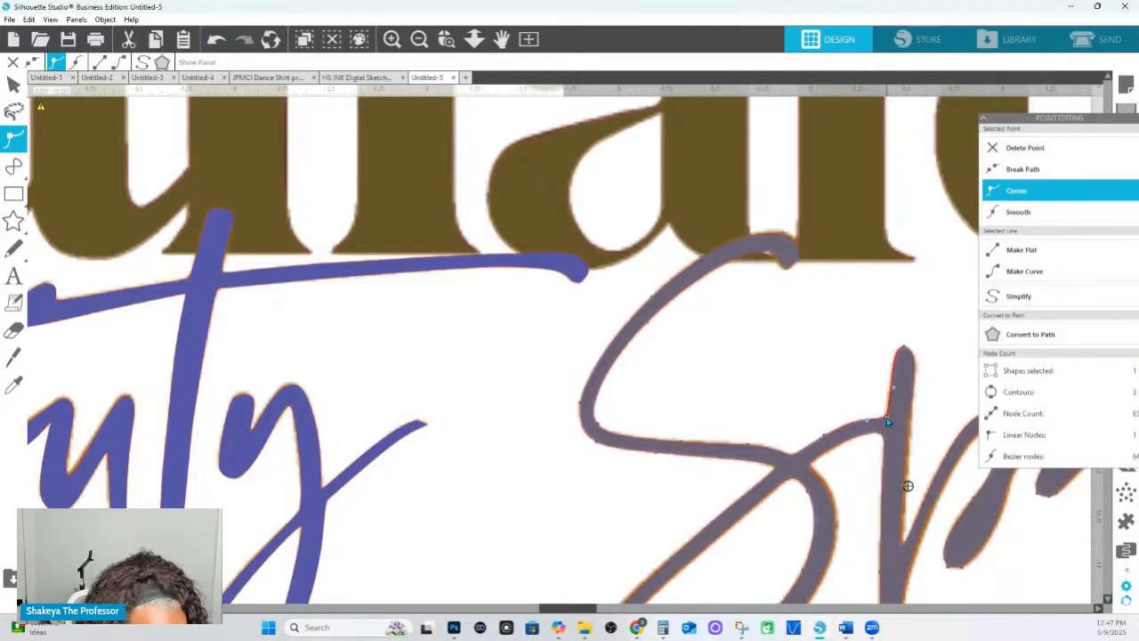
{"action": "left_click", "coordinate": [892, 376]}
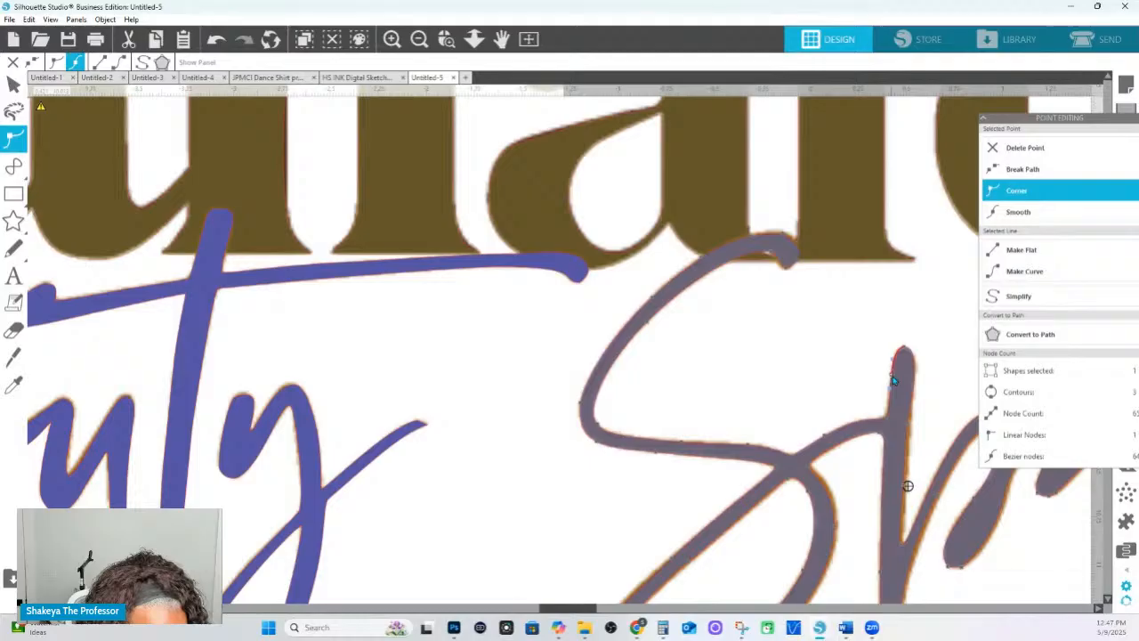
{"action": "left_click", "coordinate": [903, 348]}
{"action": "left_click", "coordinate": [904, 347]}
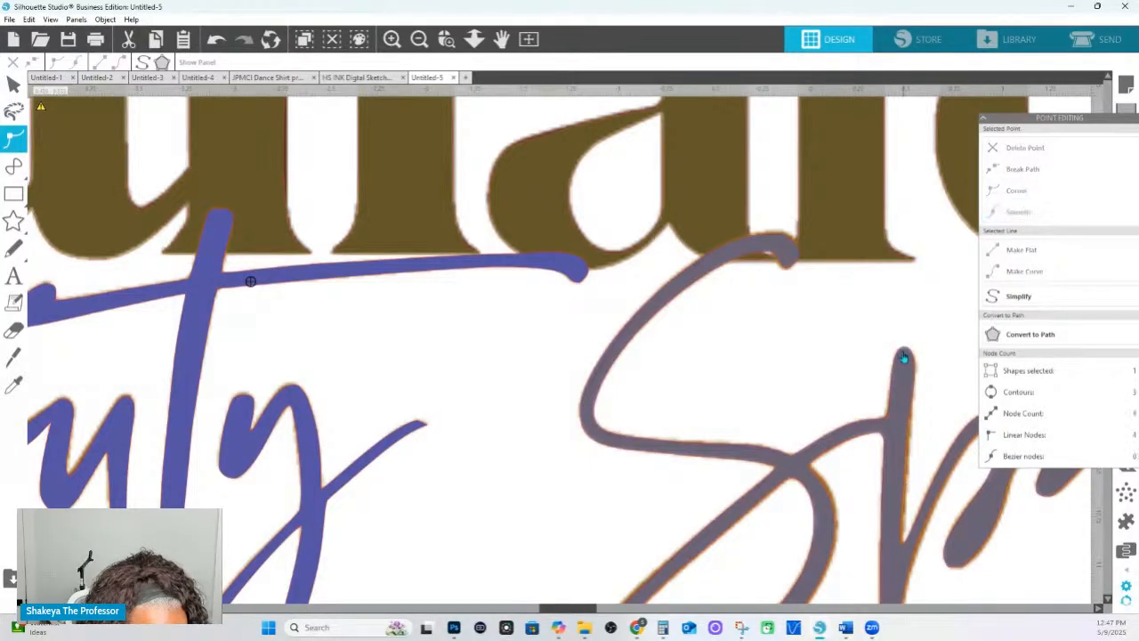
{"action": "left_click", "coordinate": [903, 348]}
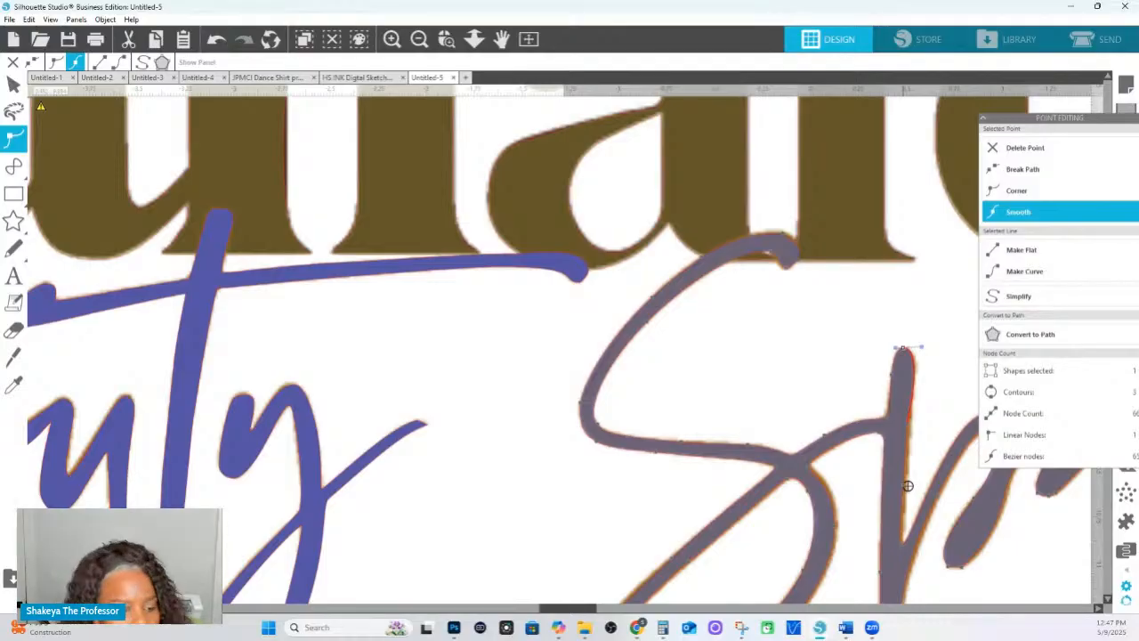
Straighten the right edge of the "p" stem and clean up the inner corner where its arch begins, deleting the extra point.
{"action": "right_click", "coordinate": [915, 410]}
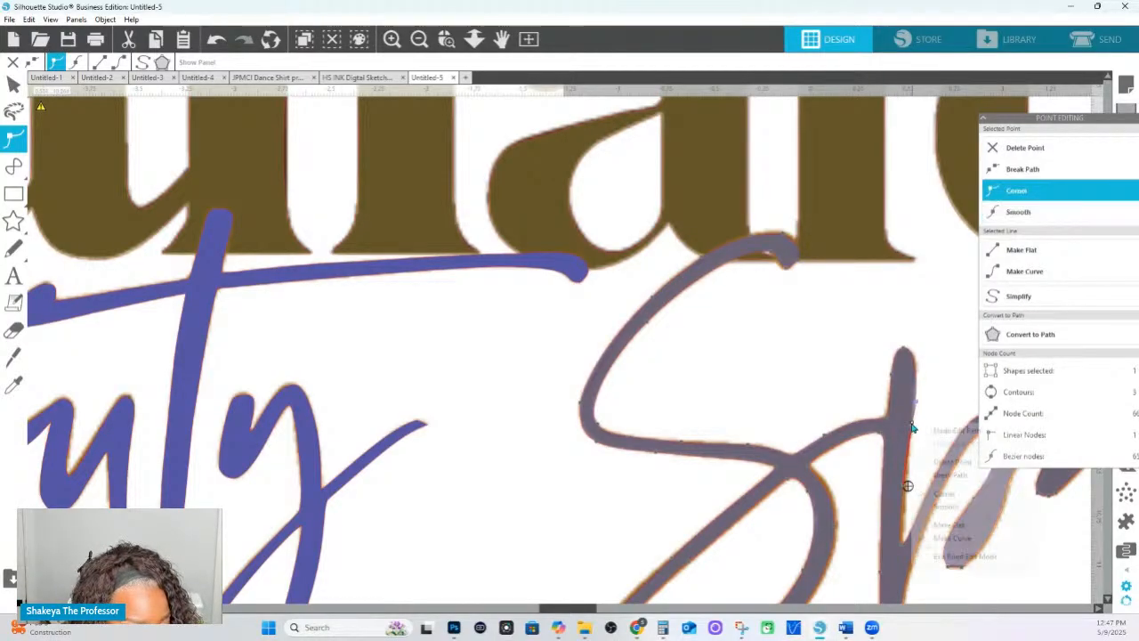
{"action": "left_click", "coordinate": [917, 404]}
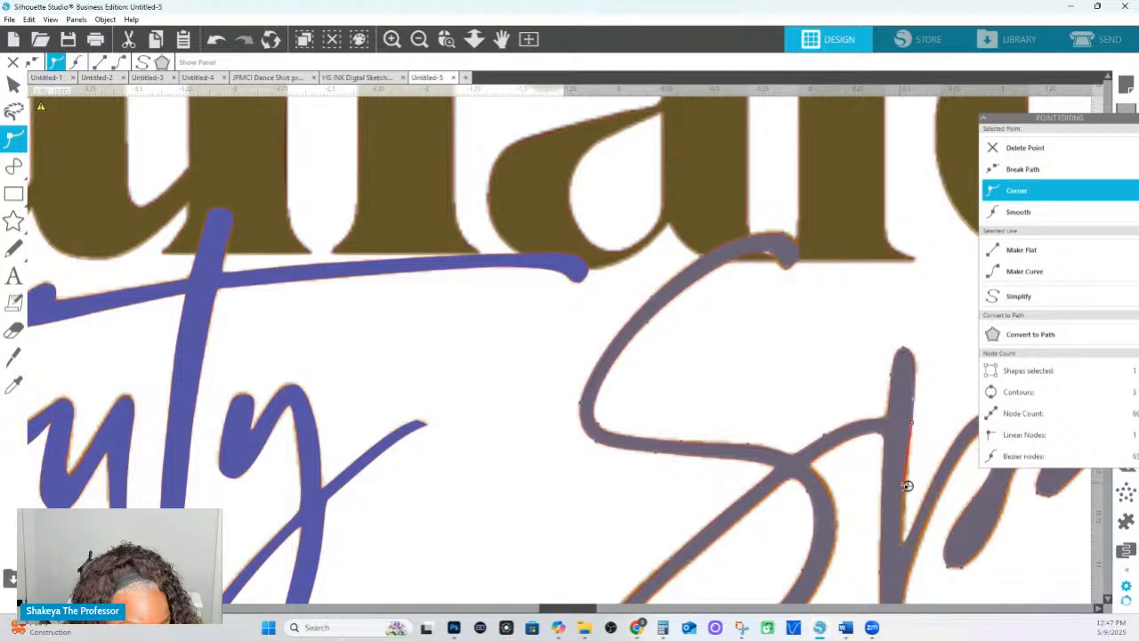
{"action": "left_click", "coordinate": [907, 485]}
{"action": "left_click", "coordinate": [1055, 193]}
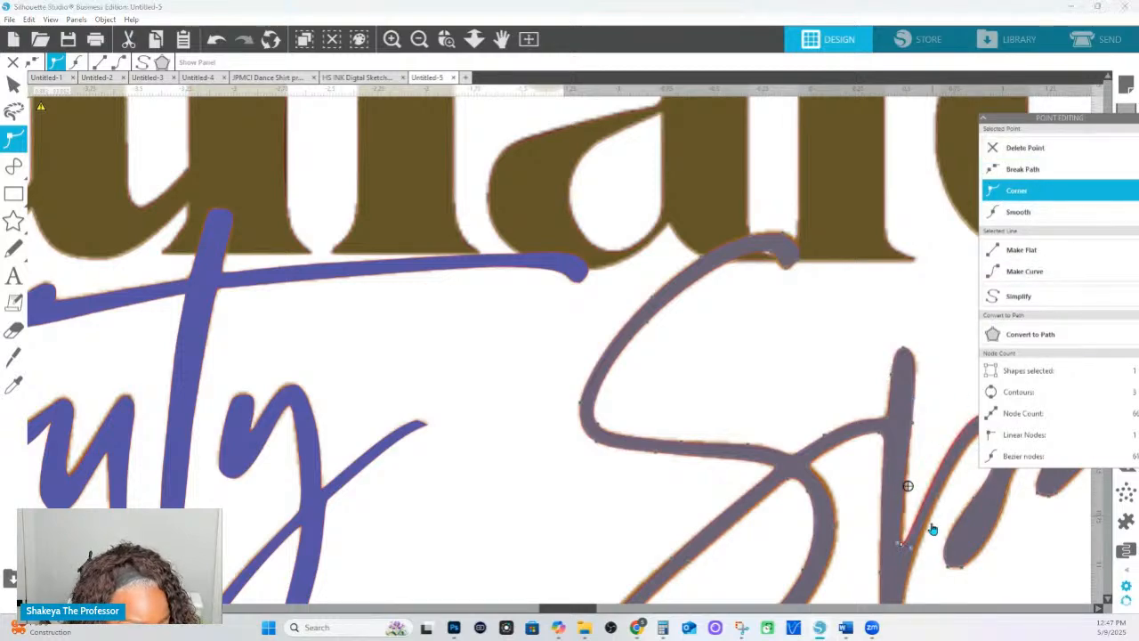
{"action": "key", "text": "Delete"}
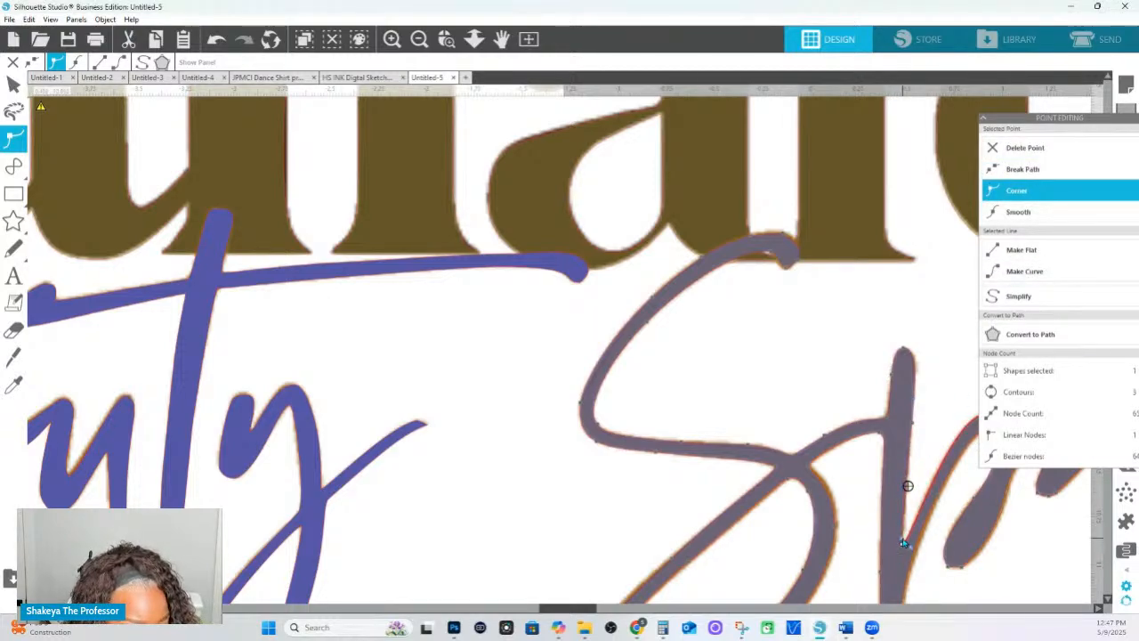
{"action": "left_click_drag", "start_coordinate": [915, 424], "coordinate": [909, 419]}
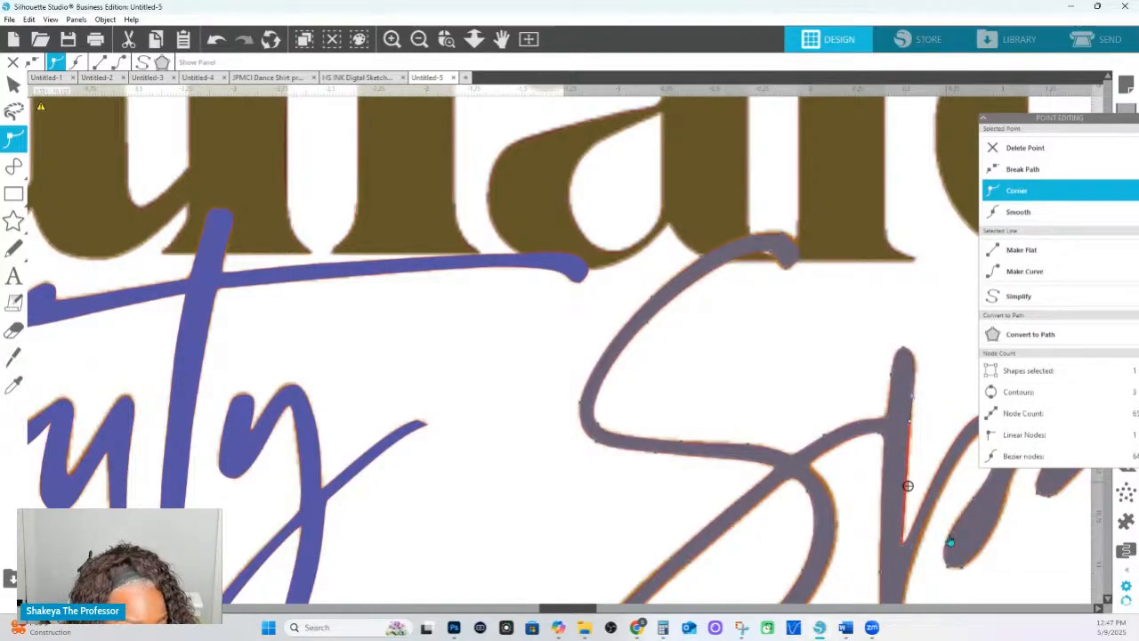
{"action": "left_click", "coordinate": [904, 548]}
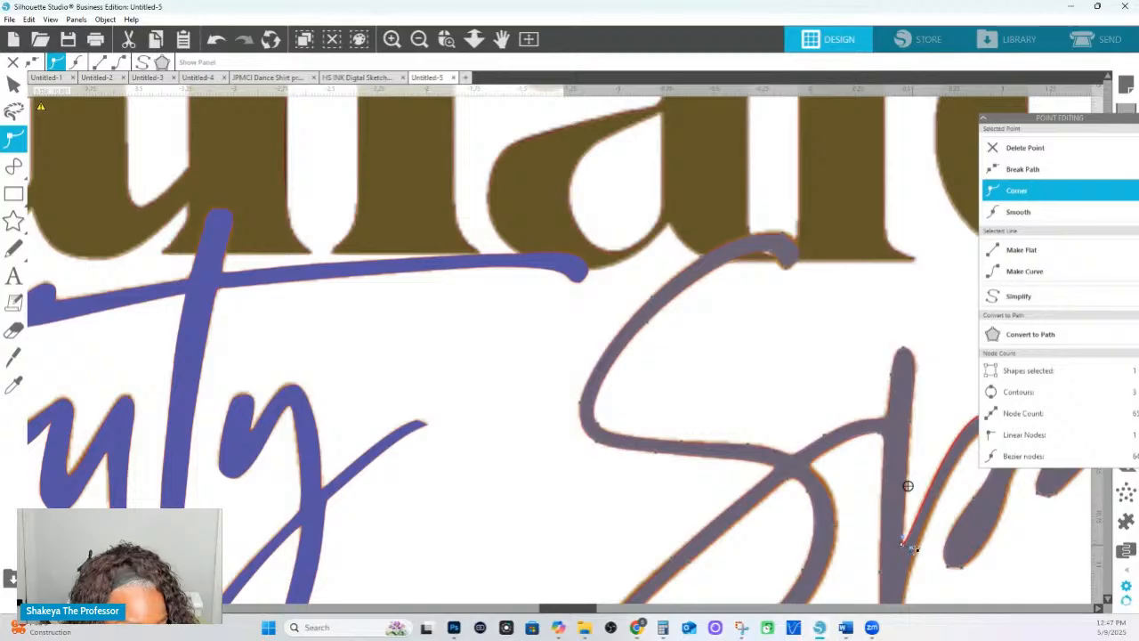
{"action": "left_click_drag", "start_coordinate": [910, 544], "coordinate": [916, 528]}
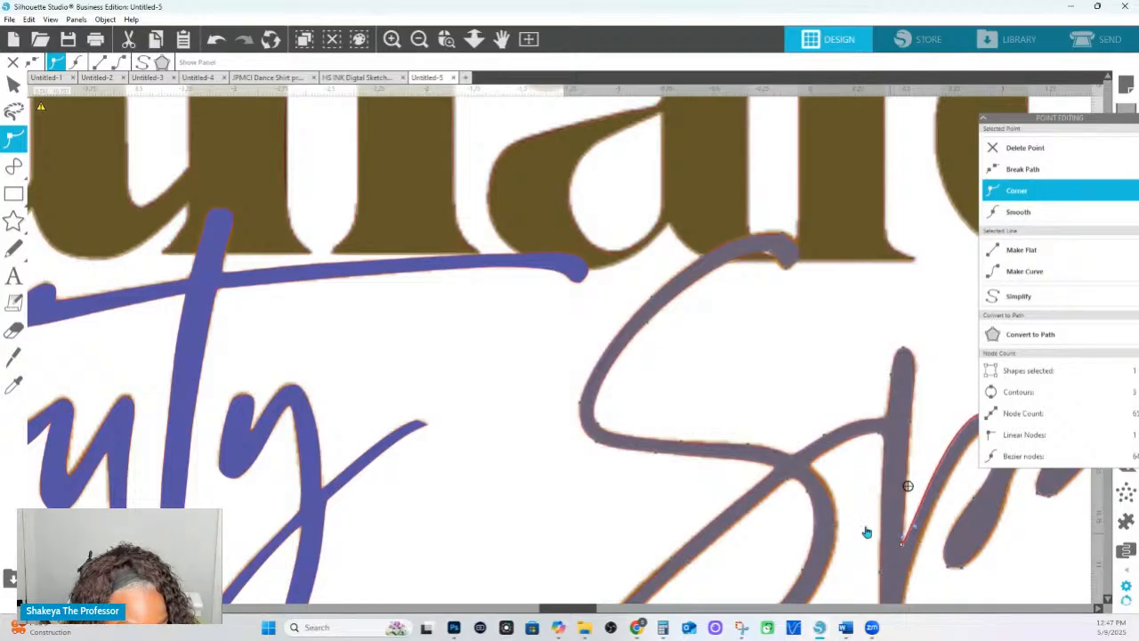
Adjust the points on the outer right curve of the lower "S" loop and at the stroke crossing above it.
{"action": "scroll", "coordinate": [864, 529], "scroll_direction": "down", "scroll_amount": 3}
{"action": "scroll", "coordinate": [847, 462], "scroll_direction": "down", "scroll_amount": 2}
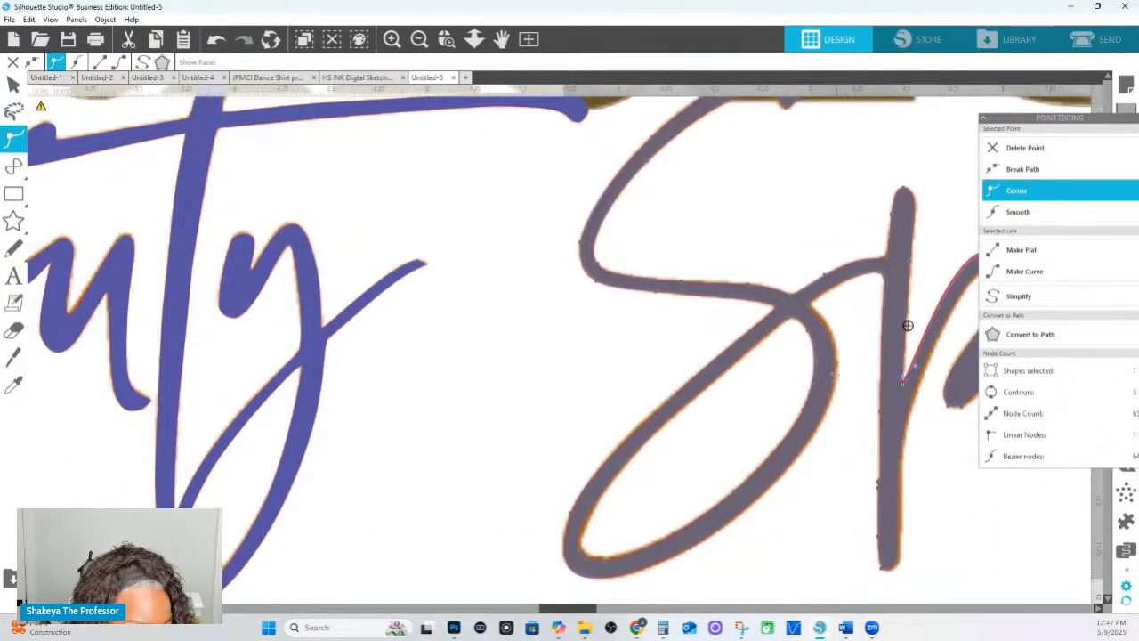
{"action": "left_click", "coordinate": [837, 366]}
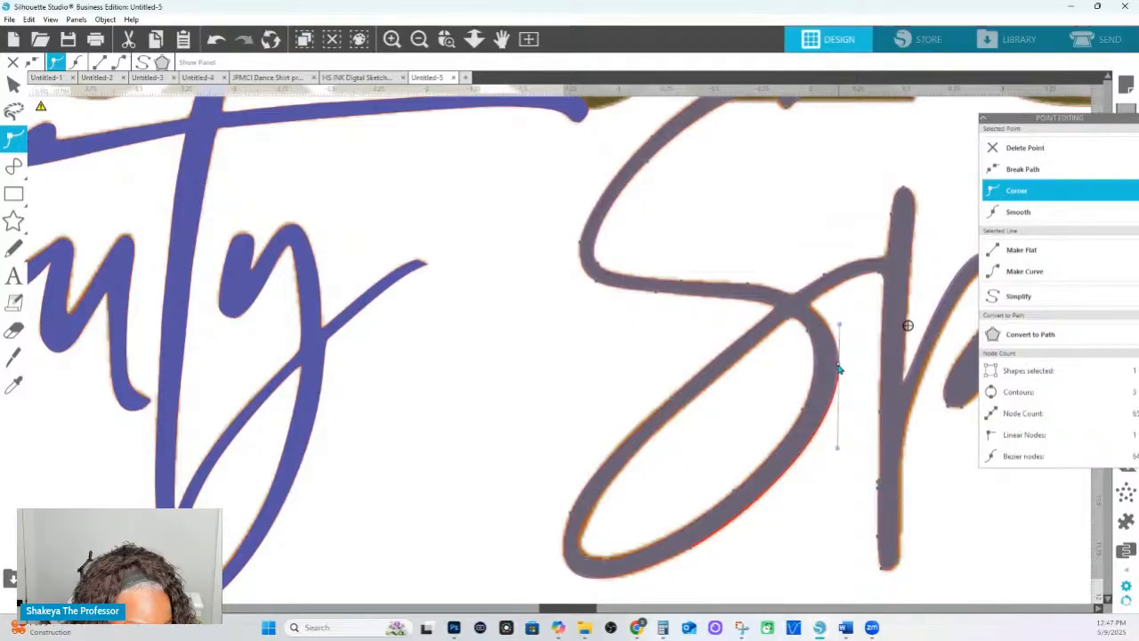
{"action": "left_click", "coordinate": [809, 307]}
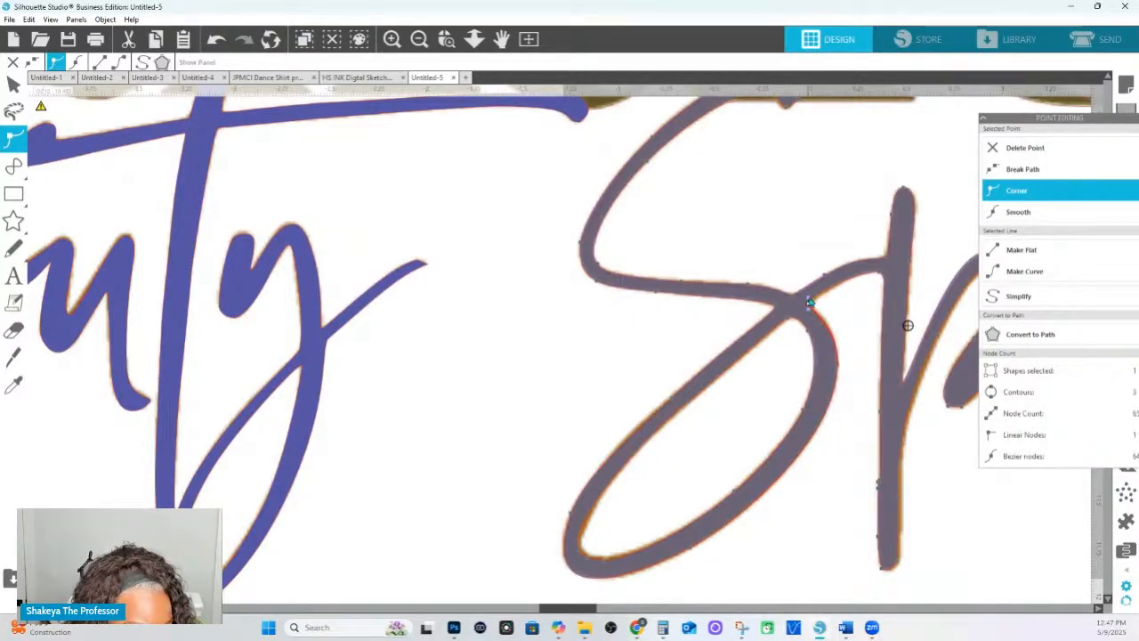
{"action": "left_click", "coordinate": [810, 310]}
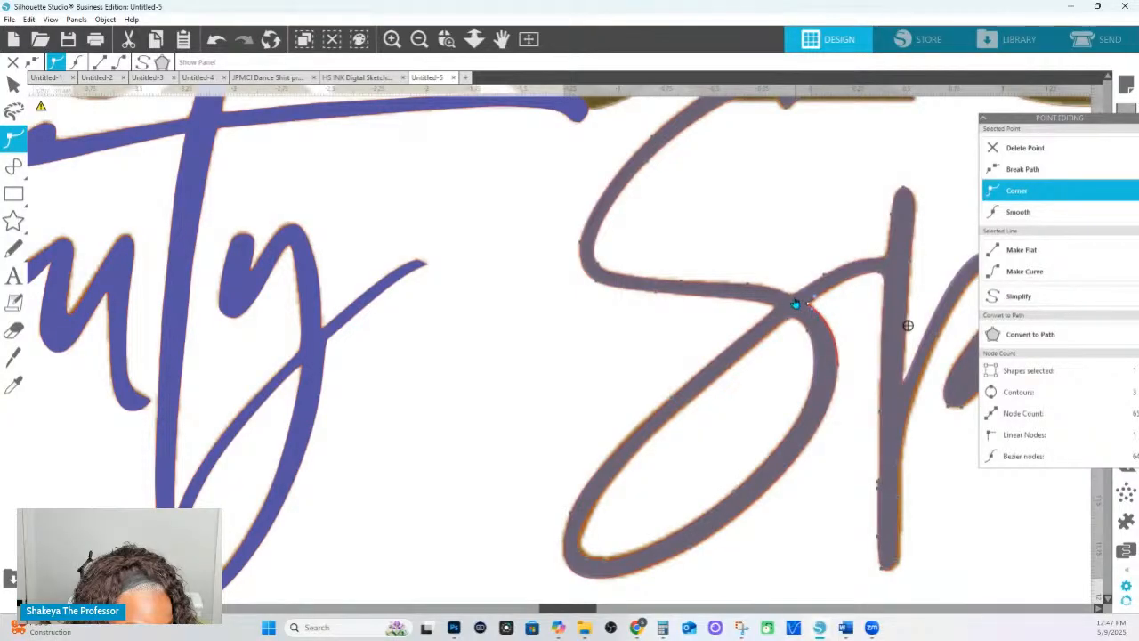
{"action": "left_click", "coordinate": [793, 301]}
Delete a point on the inner bottom curve of the "S" loop and add a smooth point along that edge.
{"action": "left_click", "coordinate": [590, 562]}
{"action": "left_click", "coordinate": [1009, 147]}
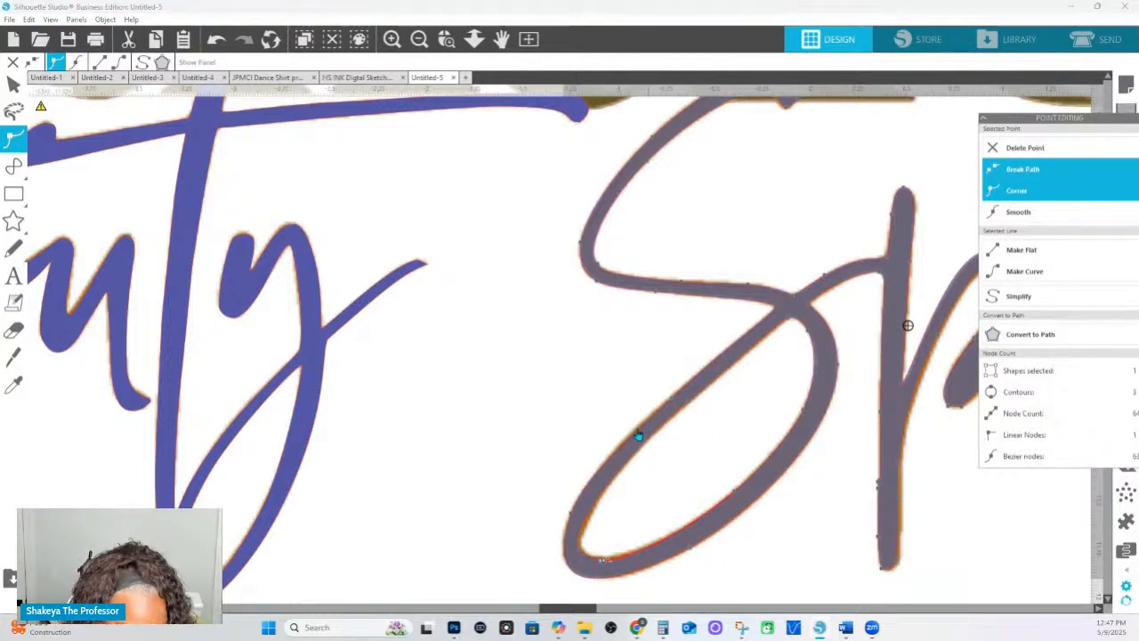
{"action": "left_click", "coordinate": [629, 559]}
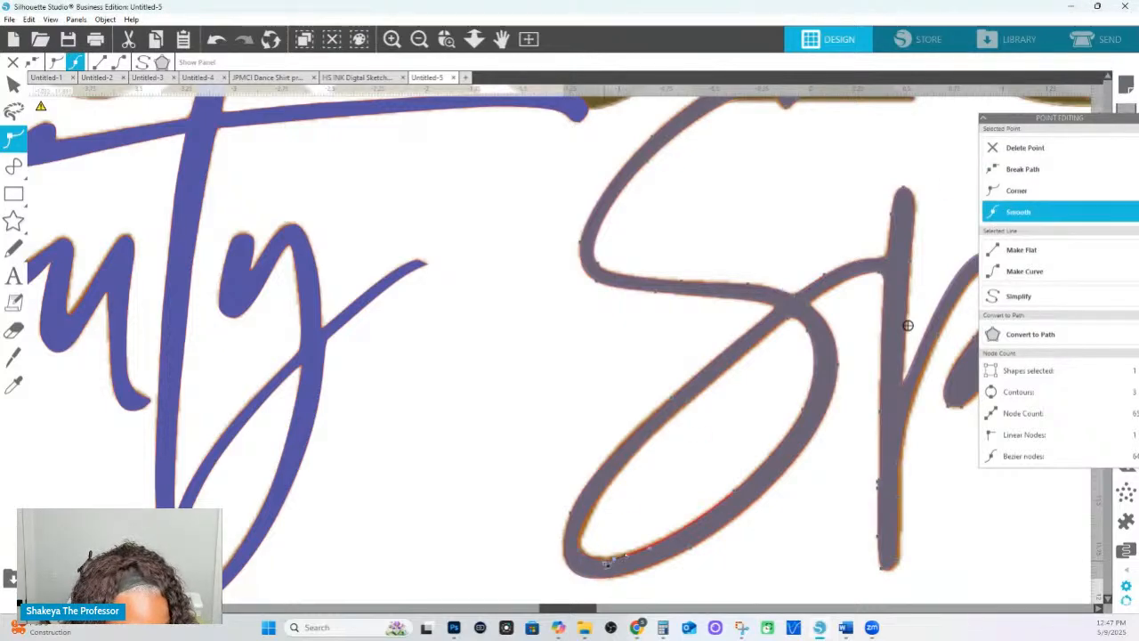
Delete an extra point on the inner bottom curve of the "S" loop and adjust the neighbouring points to follow the traced edge.
{"action": "left_click", "coordinate": [604, 560]}
{"action": "left_click", "coordinate": [1013, 149]}
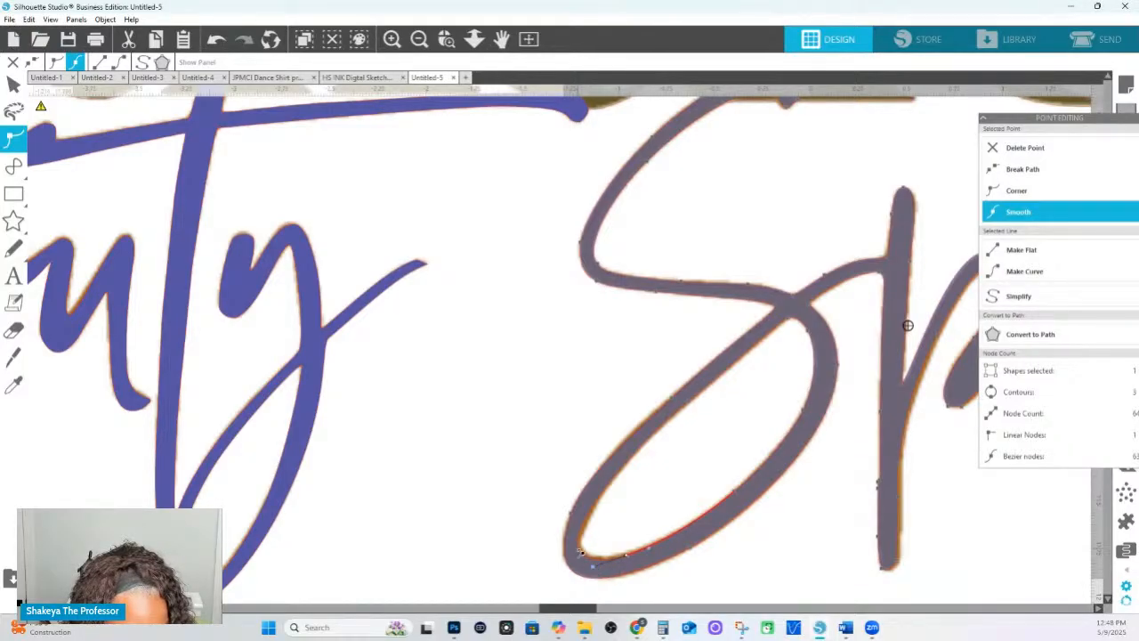
{"action": "left_click", "coordinate": [581, 553]}
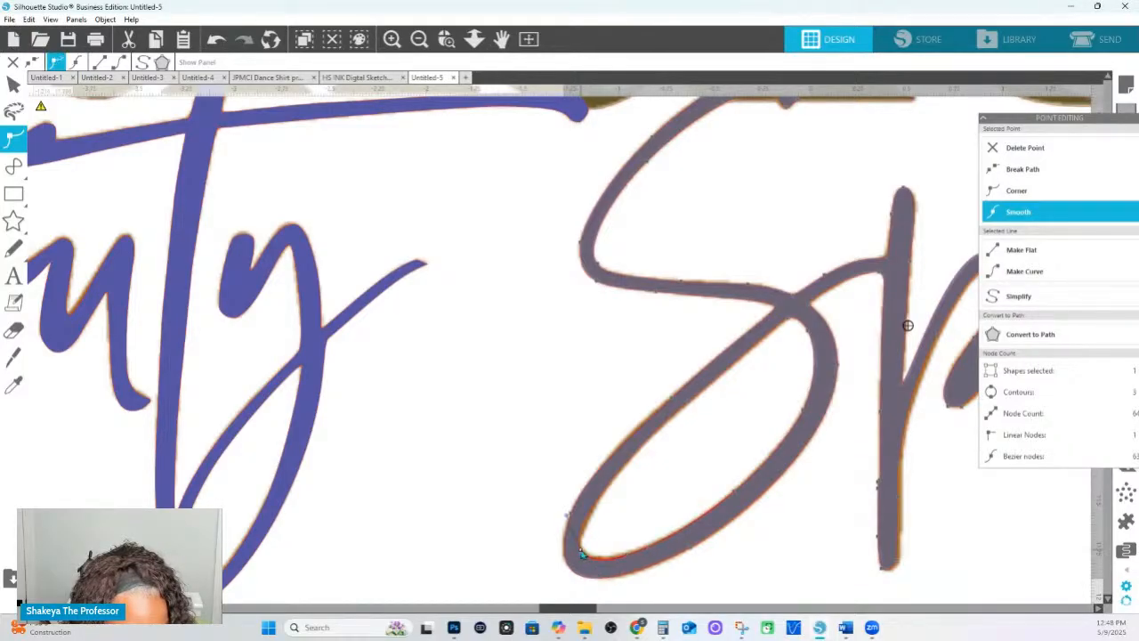
{"action": "left_click", "coordinate": [626, 559]}
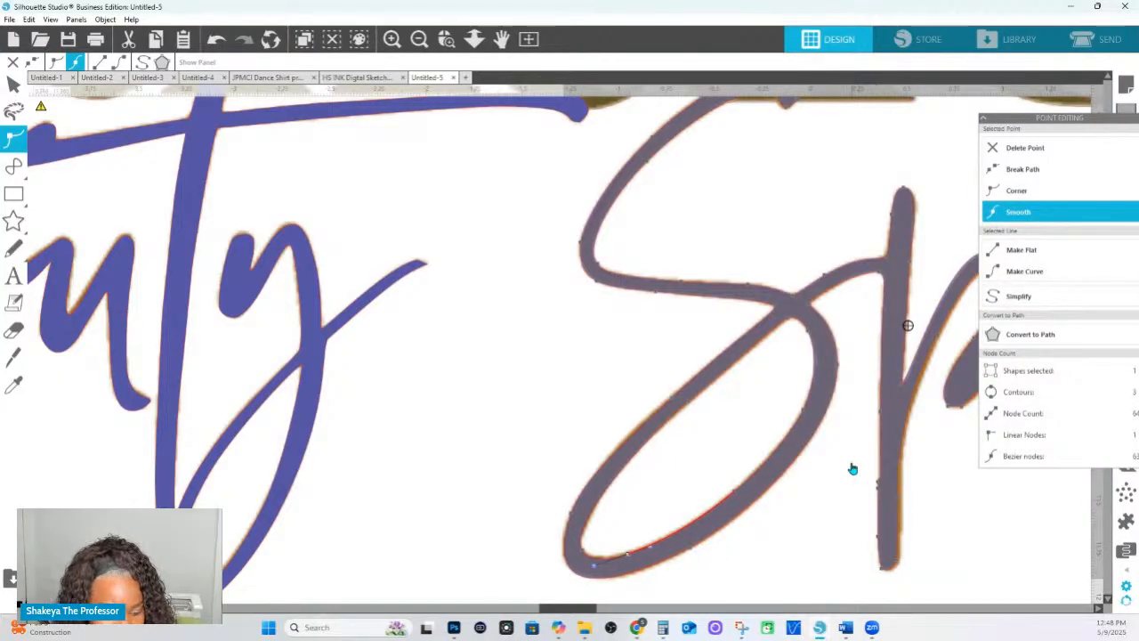
Delete the extra points on the lower "p" stem and reshape its lower right edge, setting the edge point to smooth.
{"action": "left_click", "coordinate": [888, 497]}
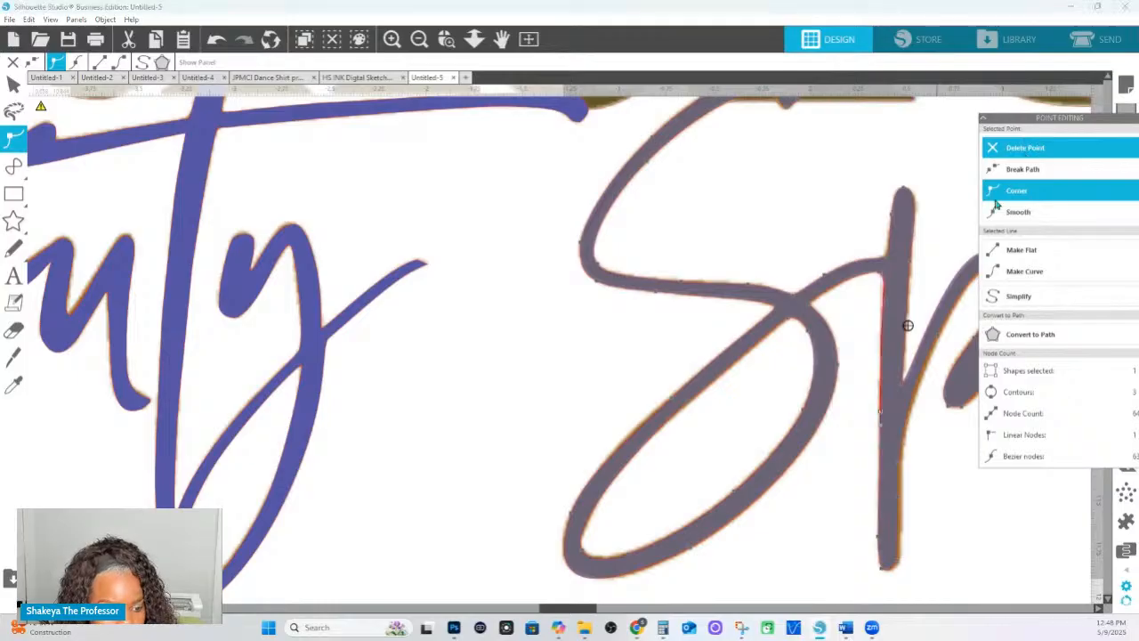
{"action": "left_click", "coordinate": [901, 563]}
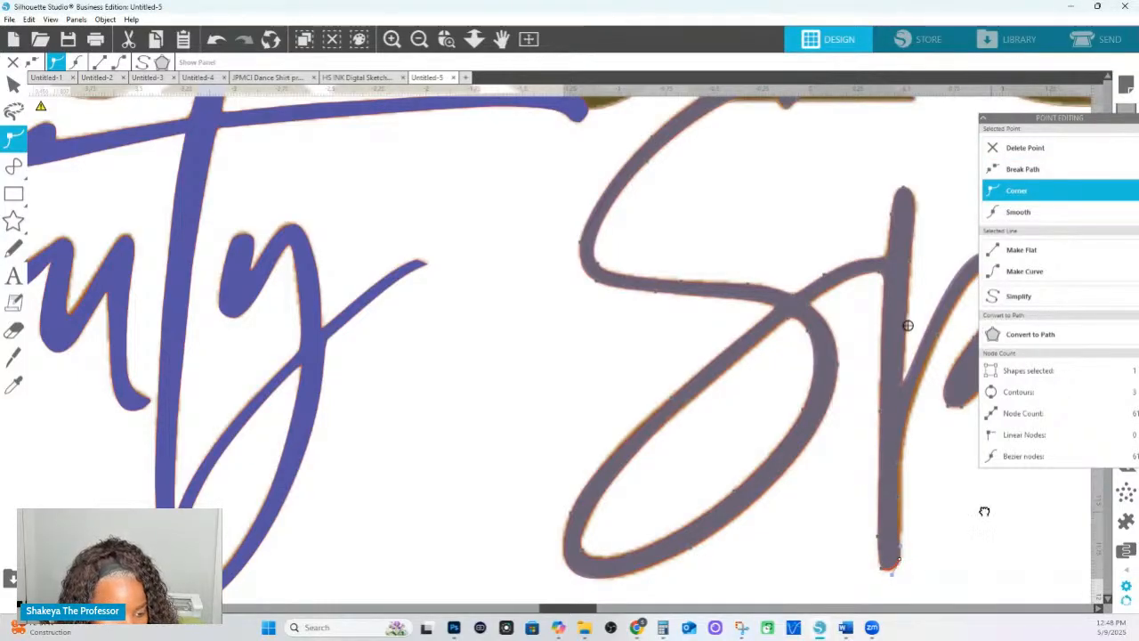
{"action": "left_click_drag", "start_coordinate": [908, 508], "coordinate": [755, 526]}
{"action": "left_click", "coordinate": [735, 533]}
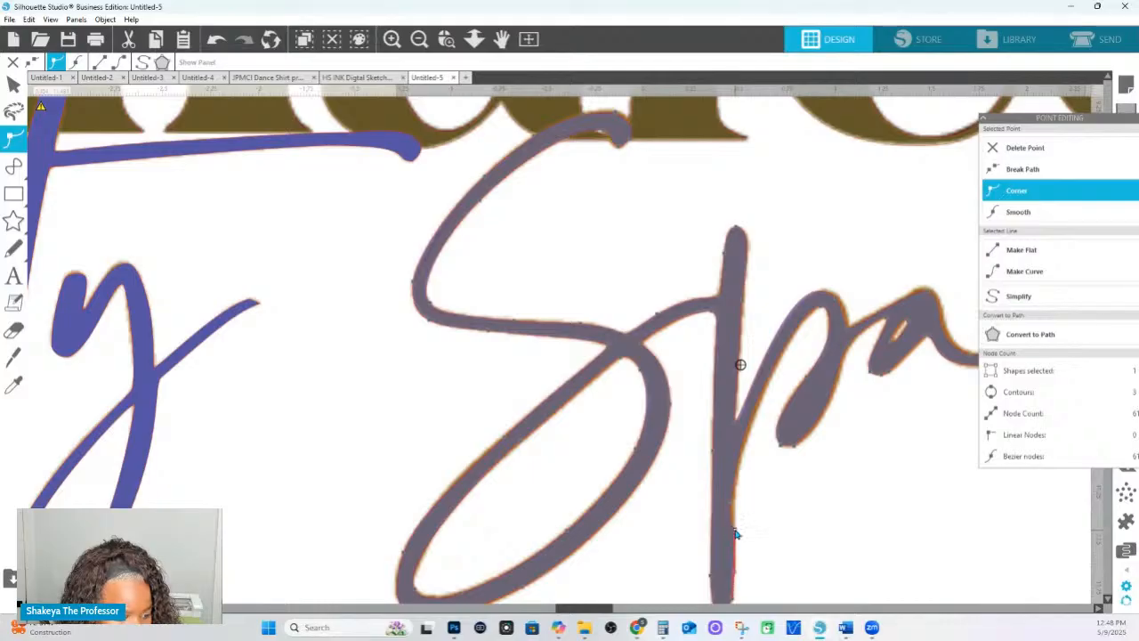
{"action": "left_click_drag", "start_coordinate": [733, 504], "coordinate": [738, 473]}
{"action": "left_click", "coordinate": [736, 531]}
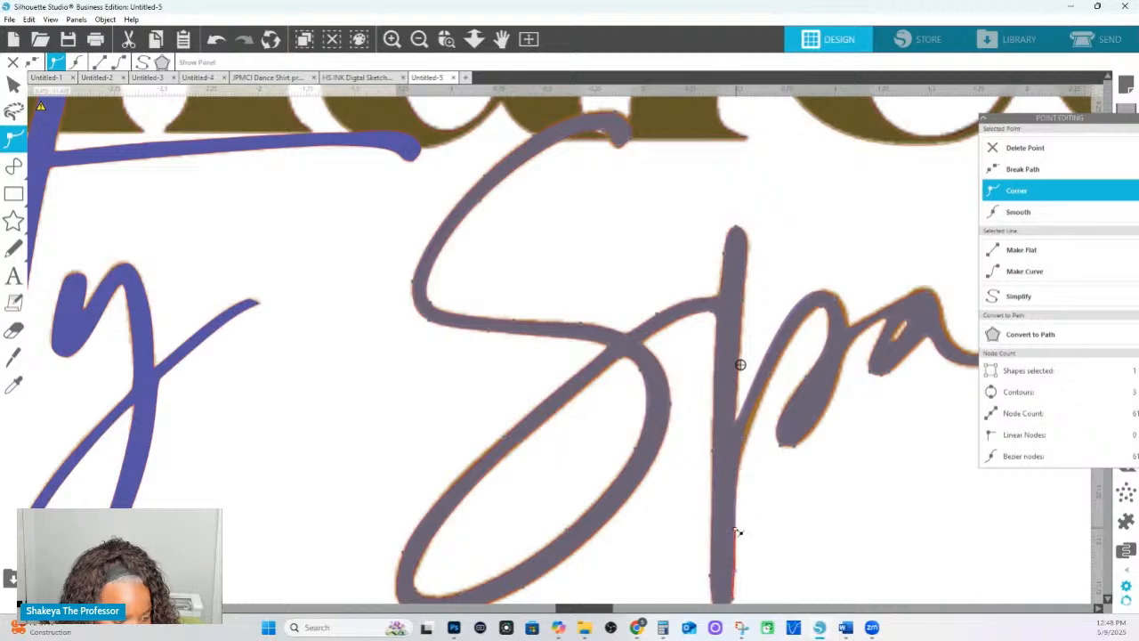
{"action": "left_click", "coordinate": [1026, 215]}
{"action": "left_click", "coordinate": [1025, 200]}
Adjust the points and curve handle at the bottom tip of the "p" stem to round its right corner.
{"action": "left_click", "coordinate": [740, 580]}
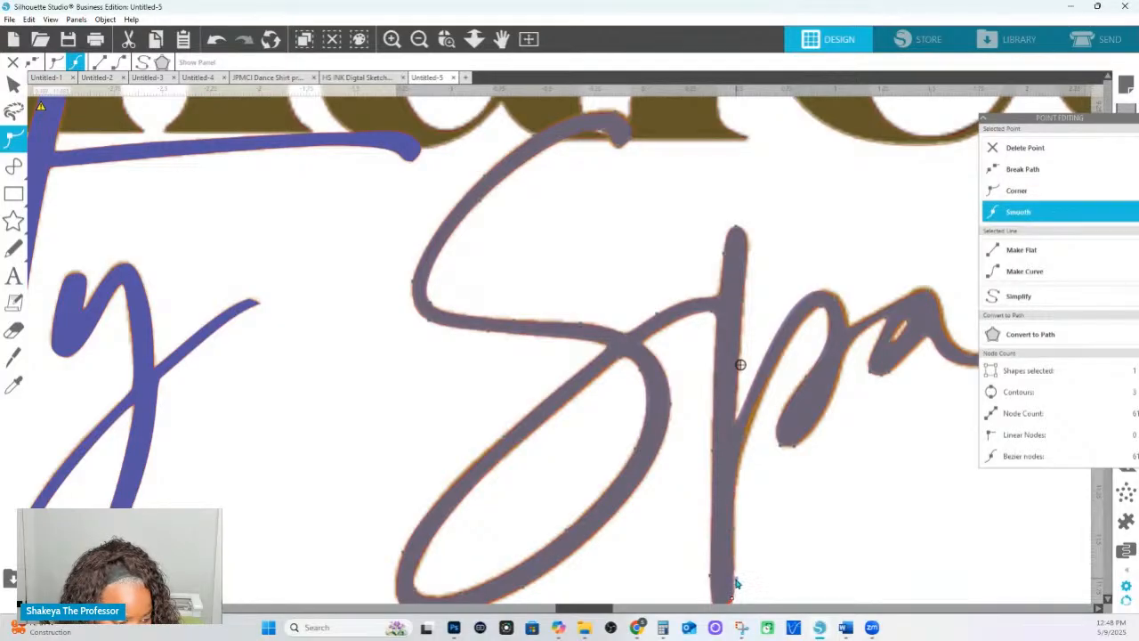
{"action": "scroll", "coordinate": [754, 541], "scroll_direction": "down", "scroll_amount": 3}
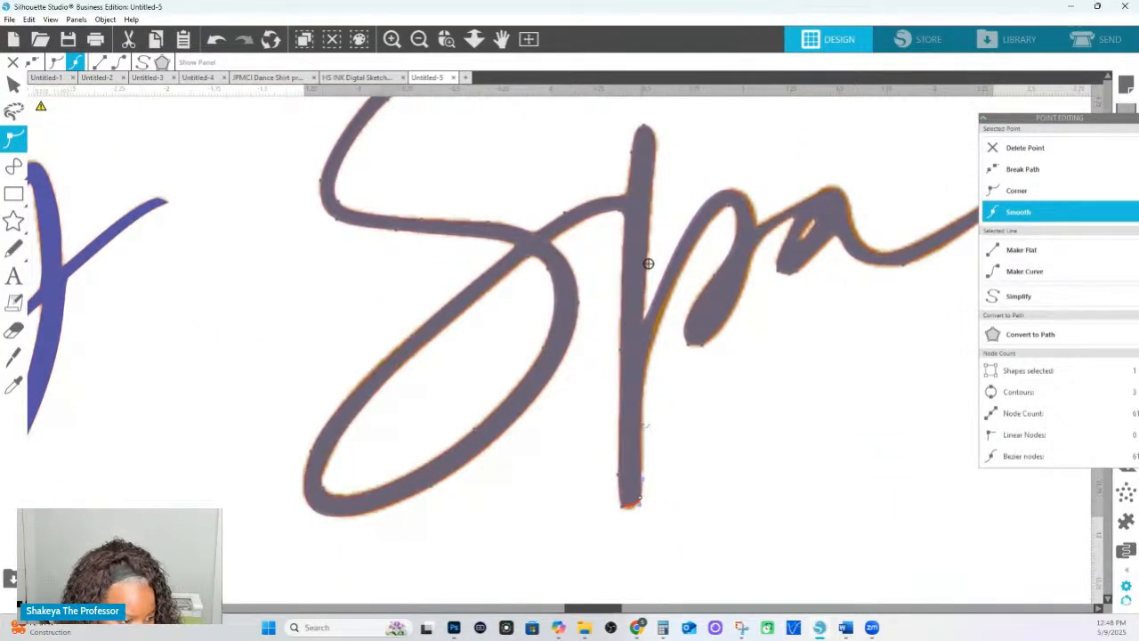
{"action": "left_click", "coordinate": [635, 504]}
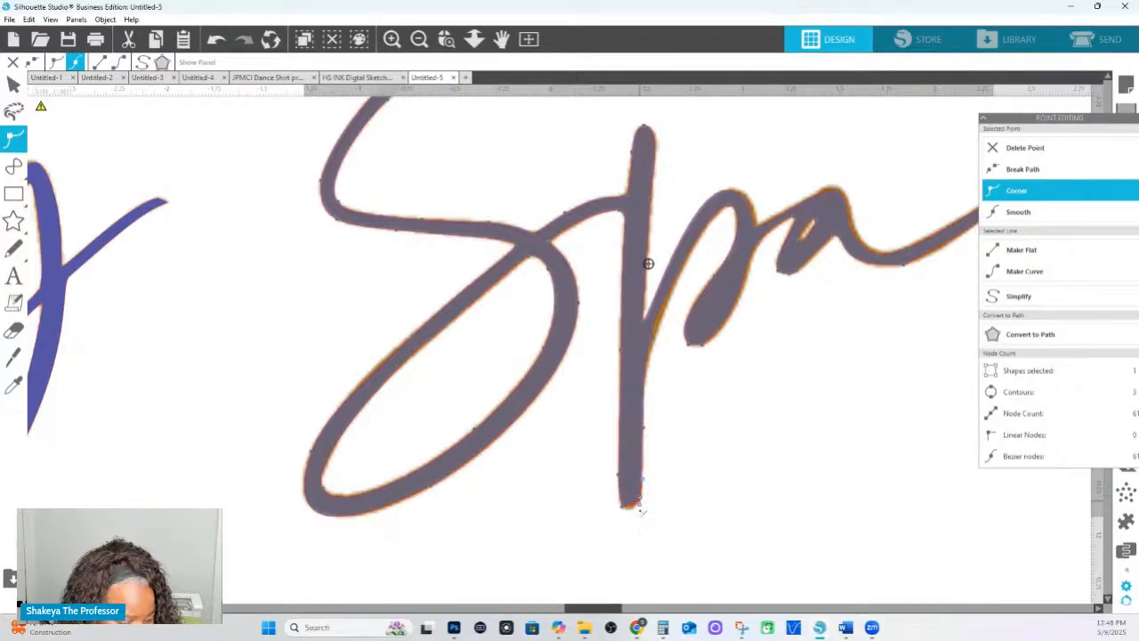
{"action": "left_click", "coordinate": [643, 507]}
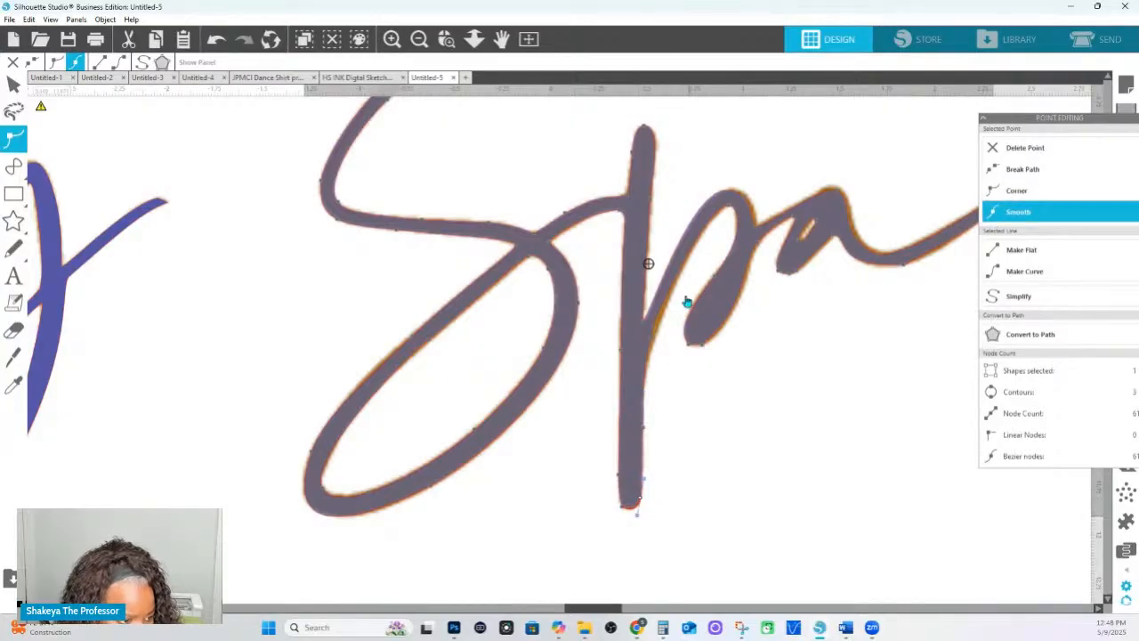
Refine the points along the arch of the "p", from its junction with the stem up to the top of the curve.
{"action": "left_click", "coordinate": [655, 340]}
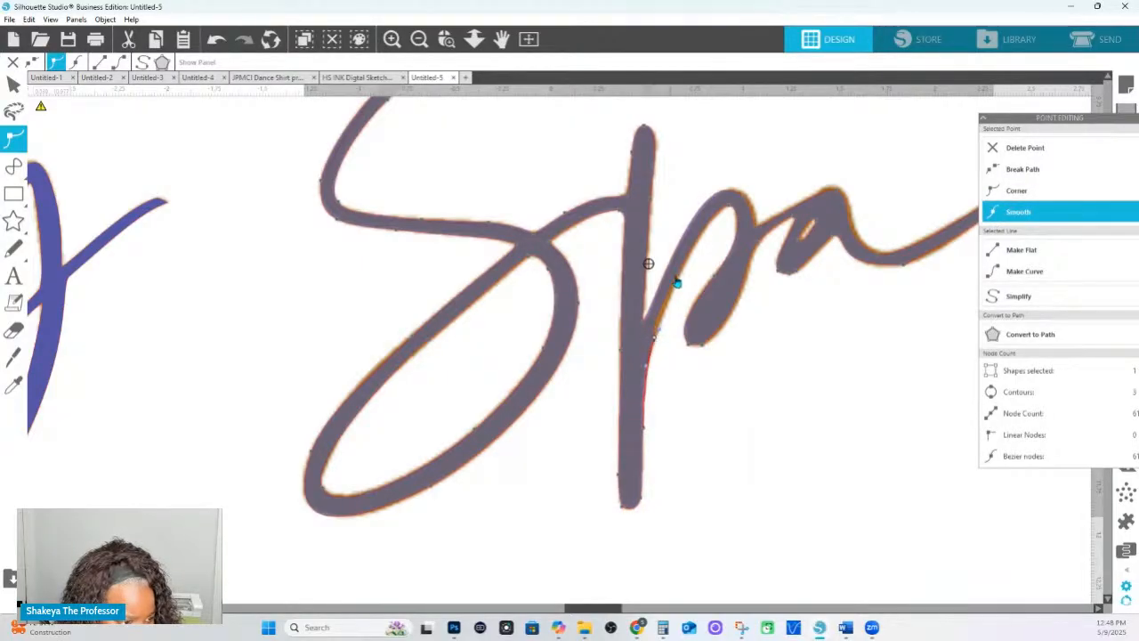
{"action": "left_click", "coordinate": [676, 282]}
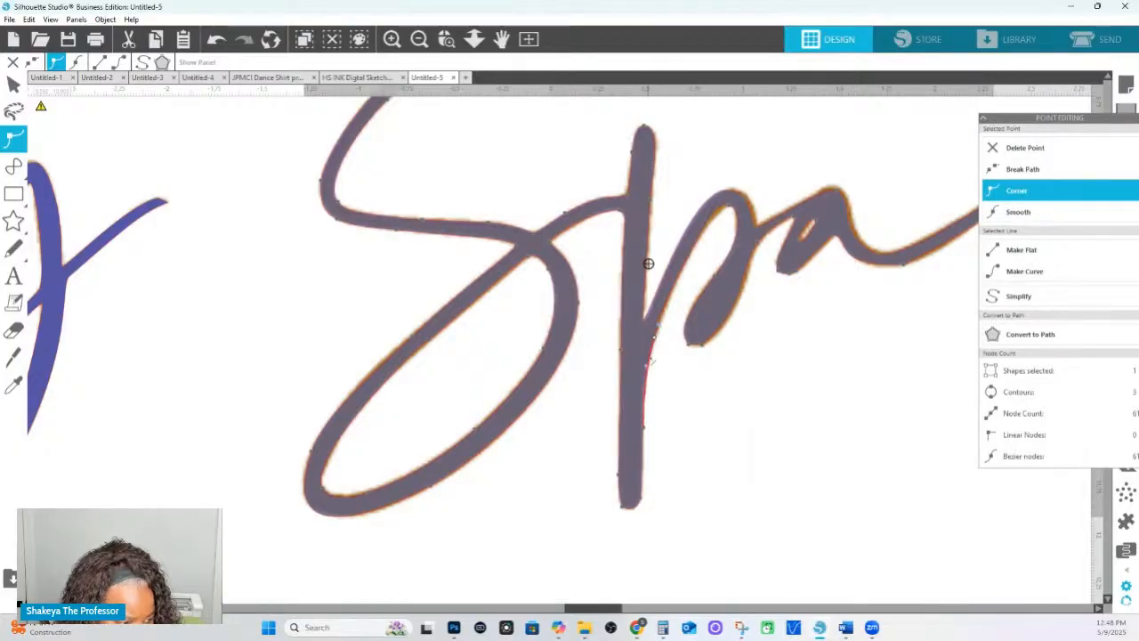
{"action": "left_click", "coordinate": [692, 259]}
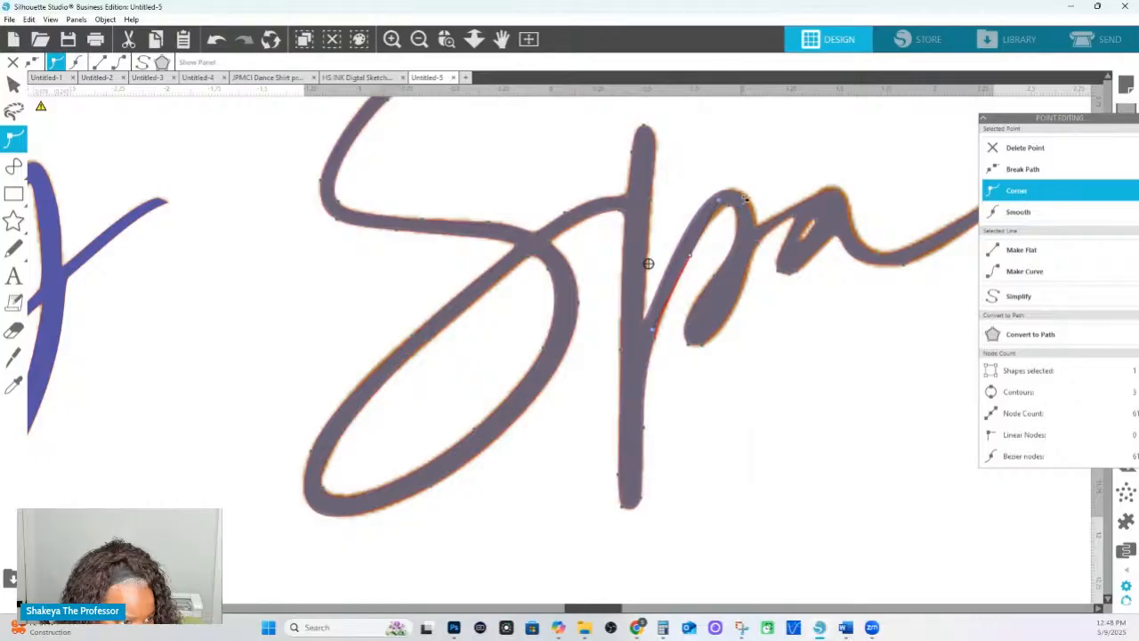
{"action": "left_click", "coordinate": [747, 198]}
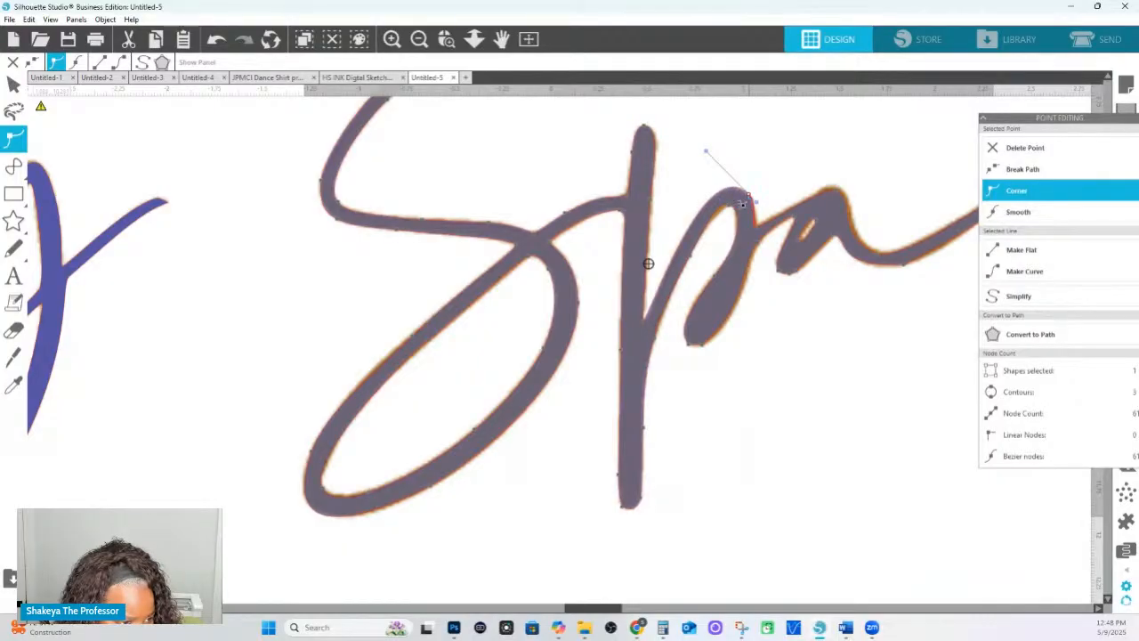
{"action": "left_click", "coordinate": [647, 326]}
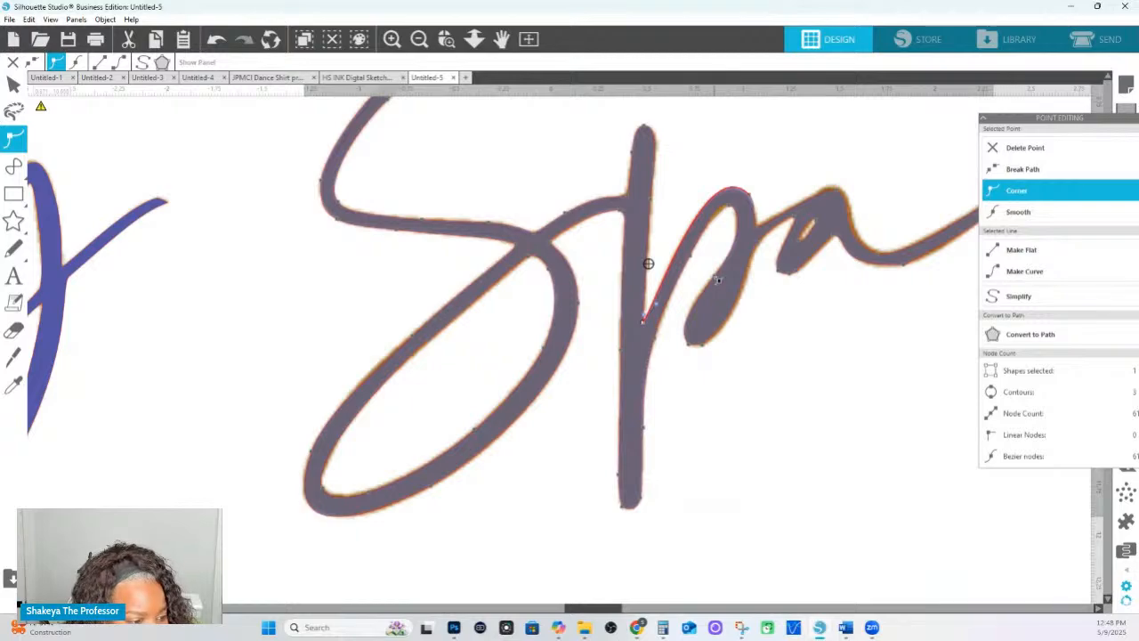
Try to delete the point at the bottom of the "p" bowl, and undo the deletion.
{"action": "left_click", "coordinate": [704, 348]}
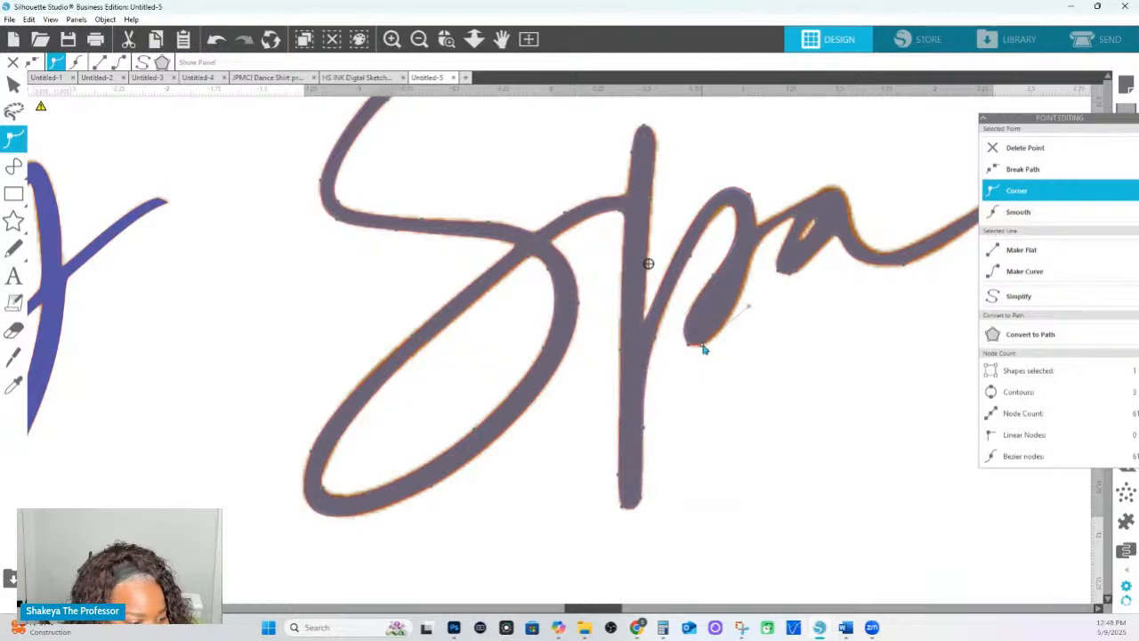
{"action": "key", "text": "Delete"}
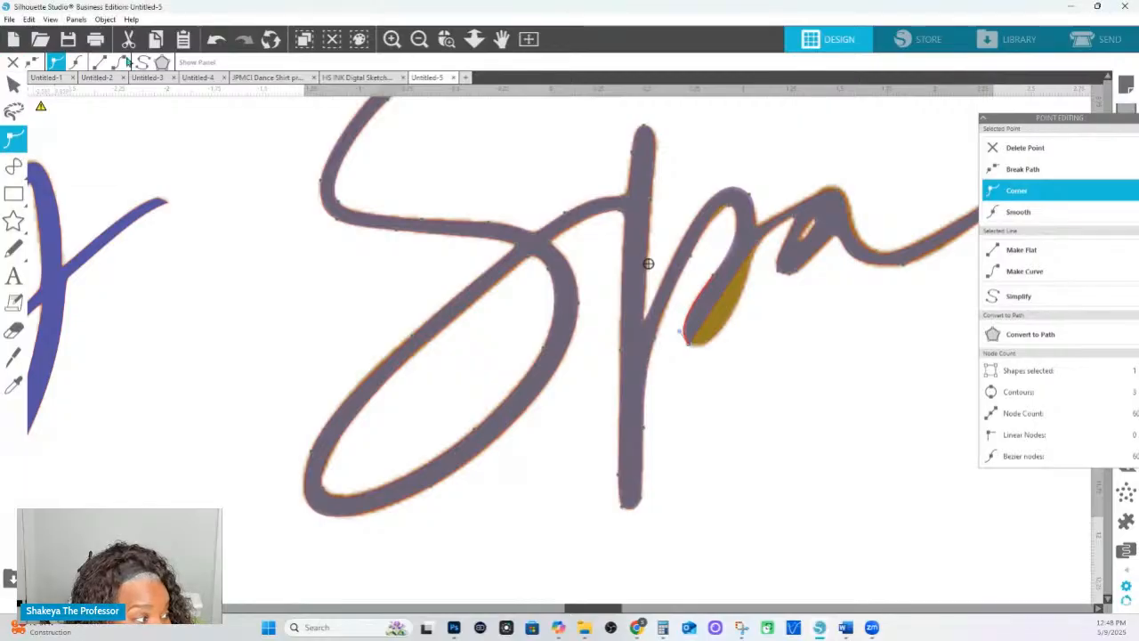
{"action": "left_click", "coordinate": [215, 42]}
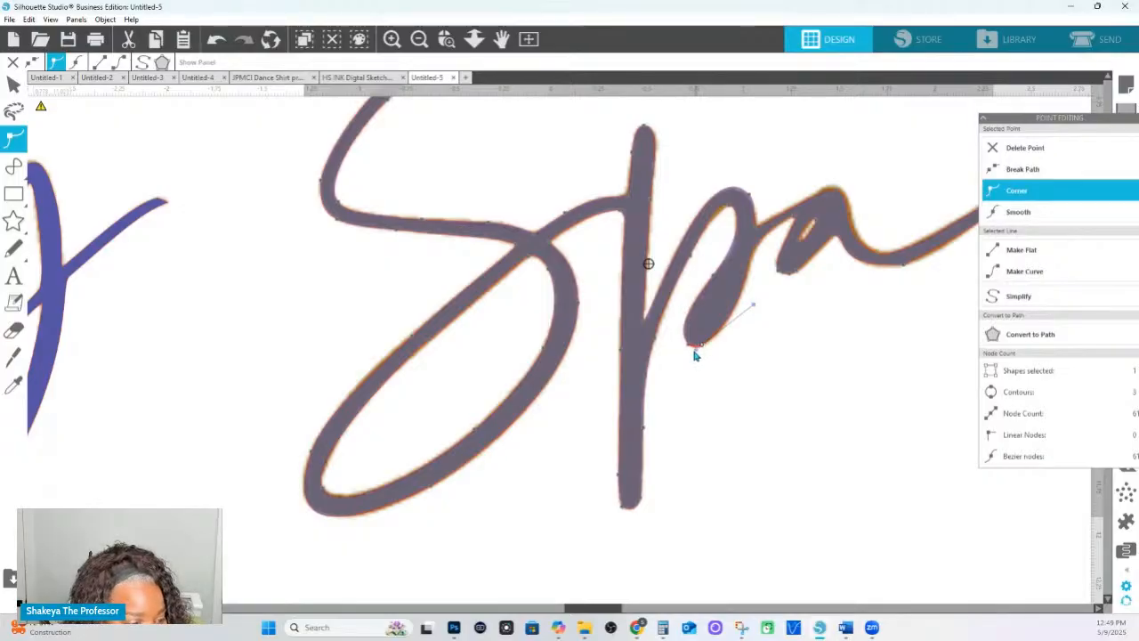
Adjust the points around the bottom of the "p" bowl and where its outer edge meets the stroke to the "a".
{"action": "left_click", "coordinate": [690, 349]}
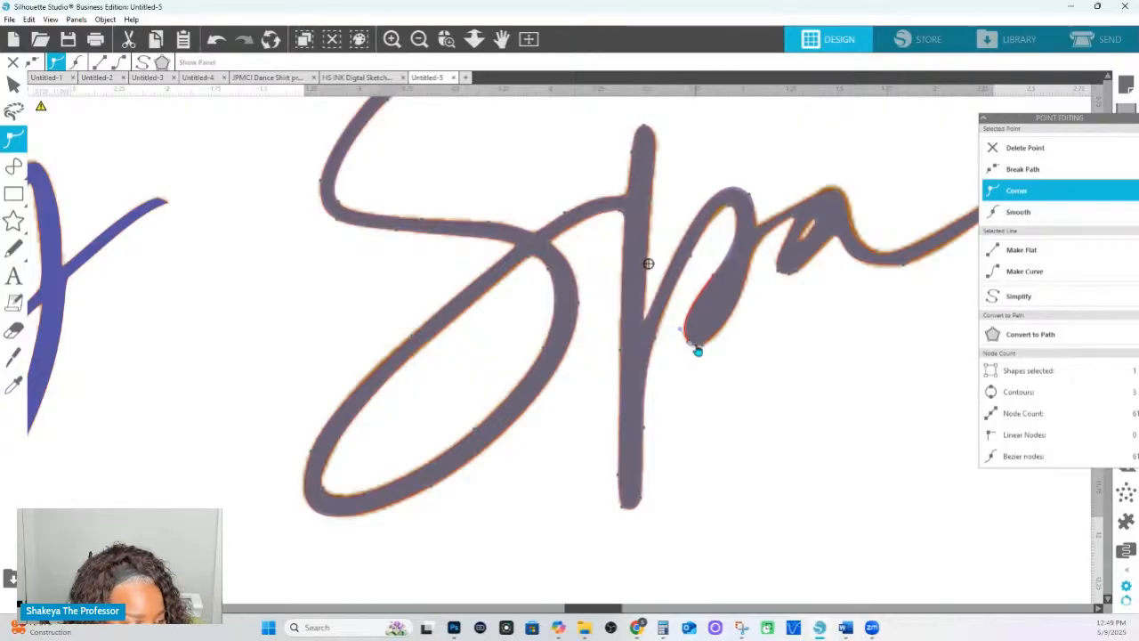
{"action": "left_click", "coordinate": [703, 347]}
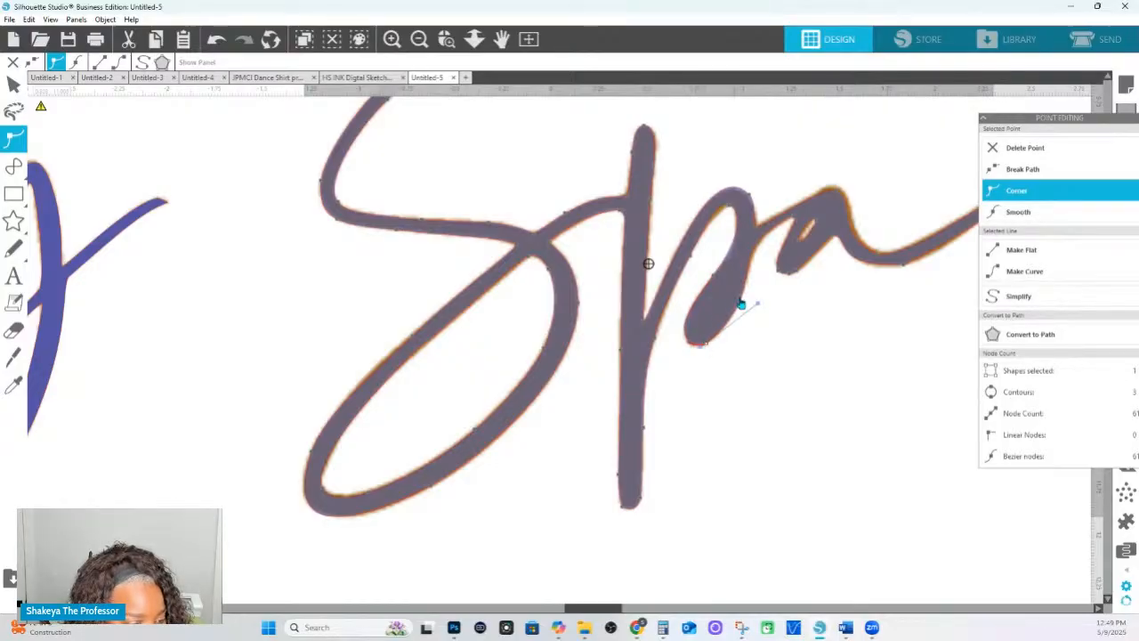
{"action": "left_click", "coordinate": [760, 249]}
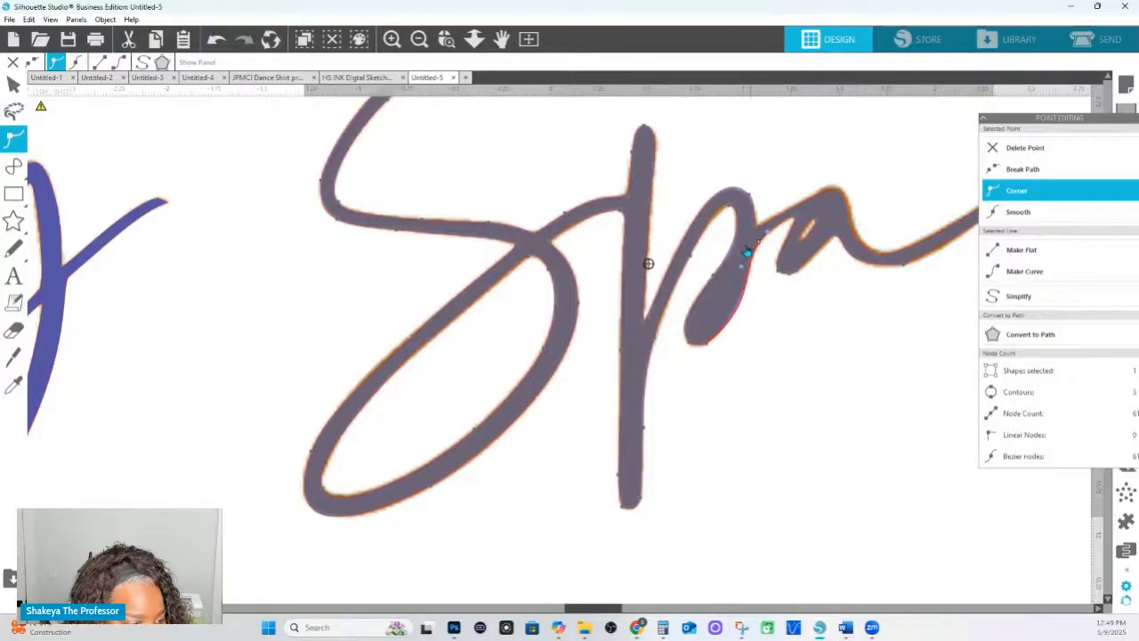
Add a smooth point on the inner right edge of the "p" bowl and refine the points around its top and outer junction.
{"action": "left_click", "coordinate": [736, 240]}
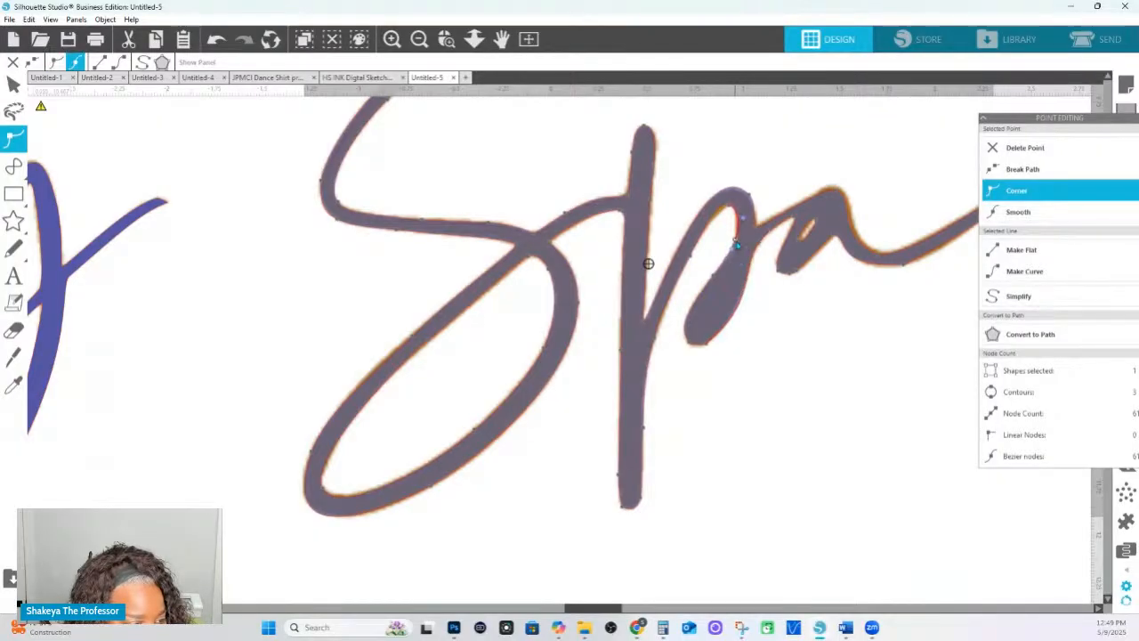
{"action": "left_click", "coordinate": [739, 236]}
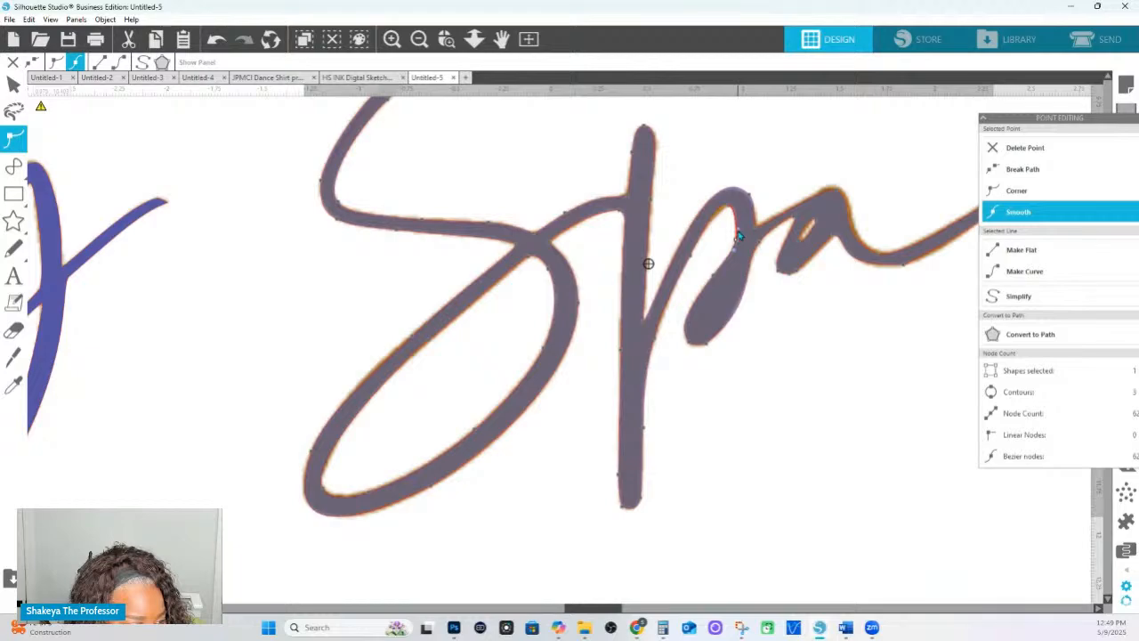
{"action": "left_click", "coordinate": [733, 208]}
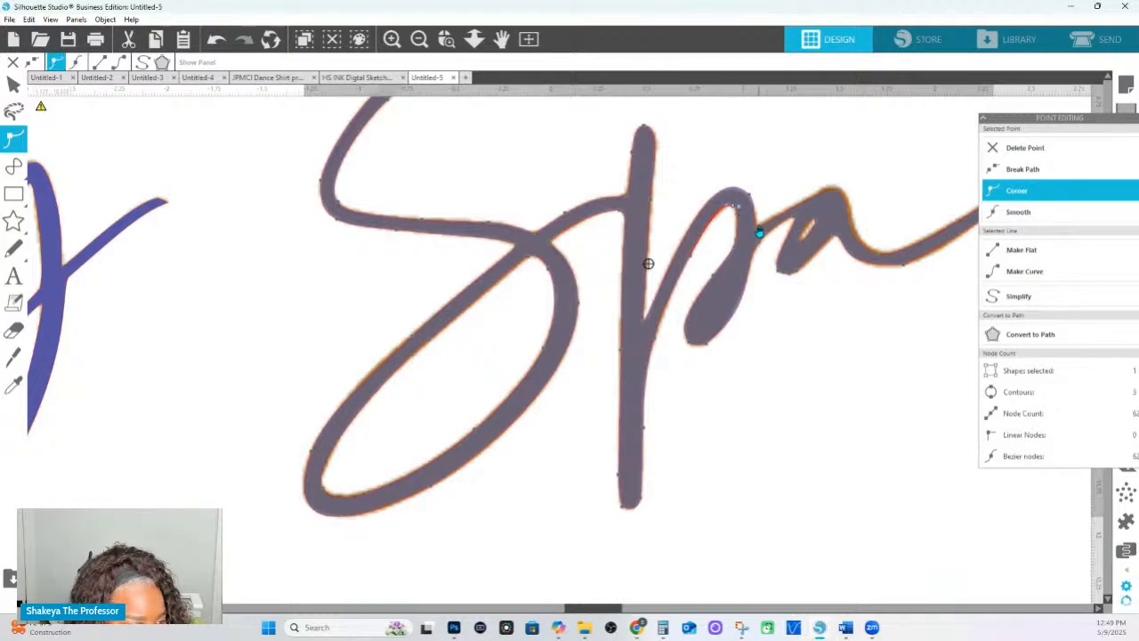
{"action": "left_click", "coordinate": [759, 231]}
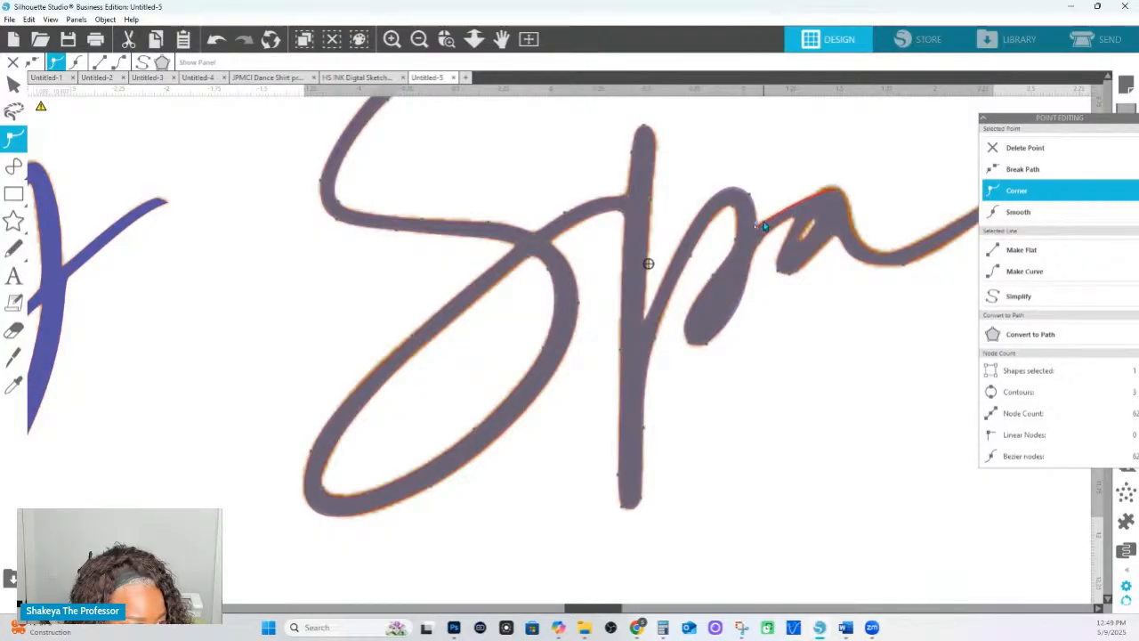
{"action": "left_click", "coordinate": [753, 196]}
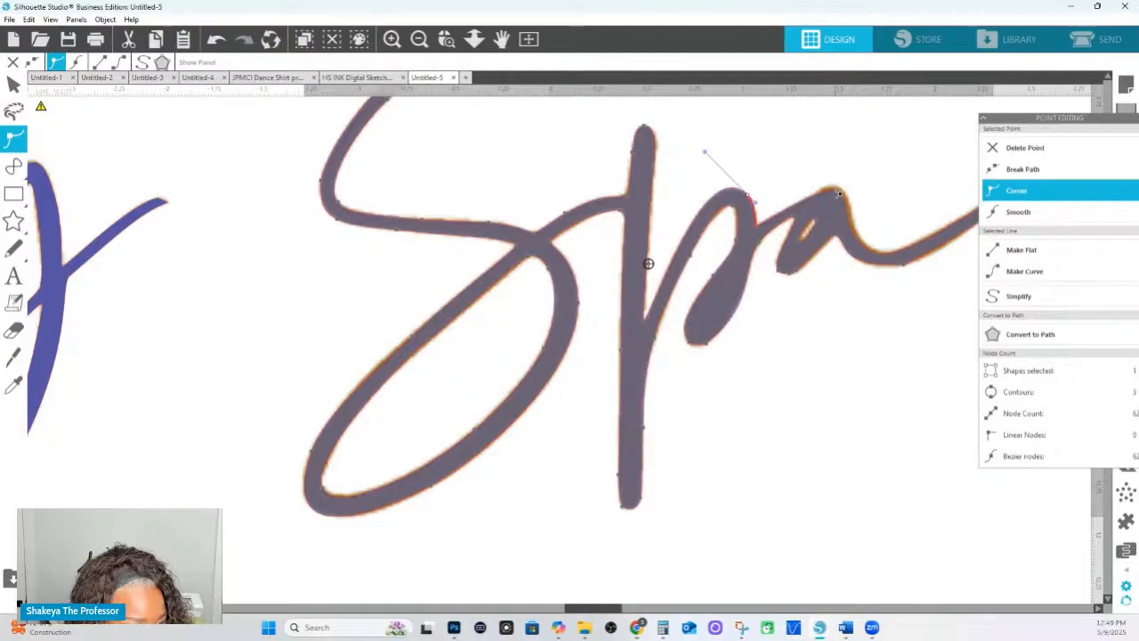
Adjust the curve handle at the peak of the "a" and delete an extra point at the bottom of its bowl.
{"action": "left_click", "coordinate": [837, 187]}
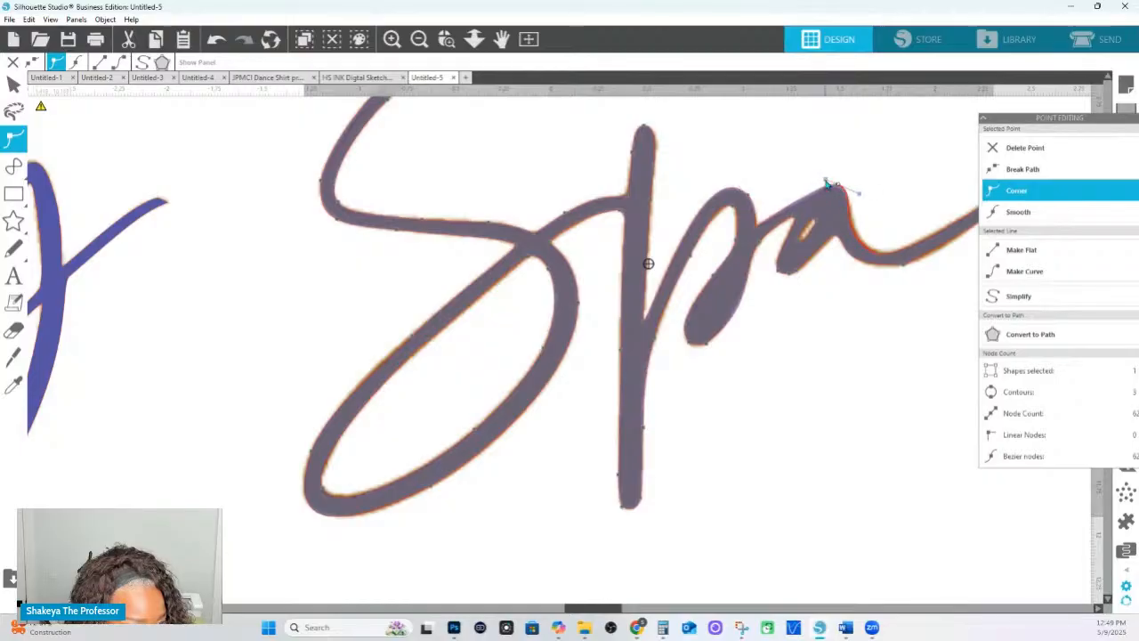
{"action": "left_click_drag", "start_coordinate": [826, 181], "coordinate": [829, 184]}
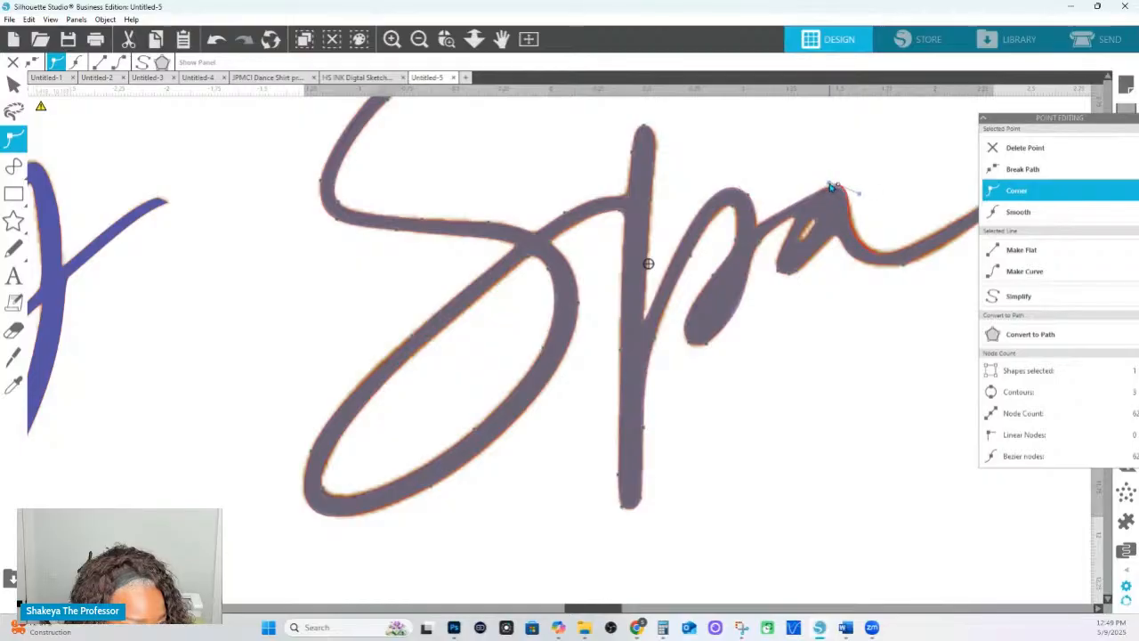
{"action": "left_click", "coordinate": [788, 275]}
{"action": "left_click", "coordinate": [1043, 152]}
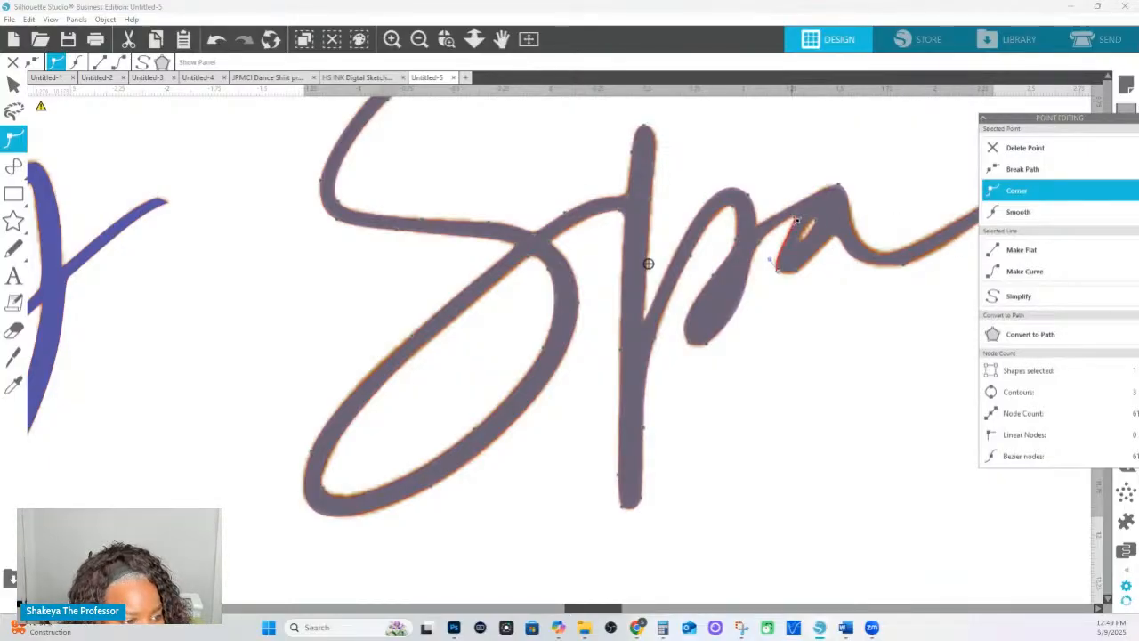
Reposition the corner point where the connecting stroke meets the "a" bowl, and refine the curve at the bottom of the bowl.
{"action": "left_click_drag", "start_coordinate": [797, 221], "coordinate": [803, 220]}
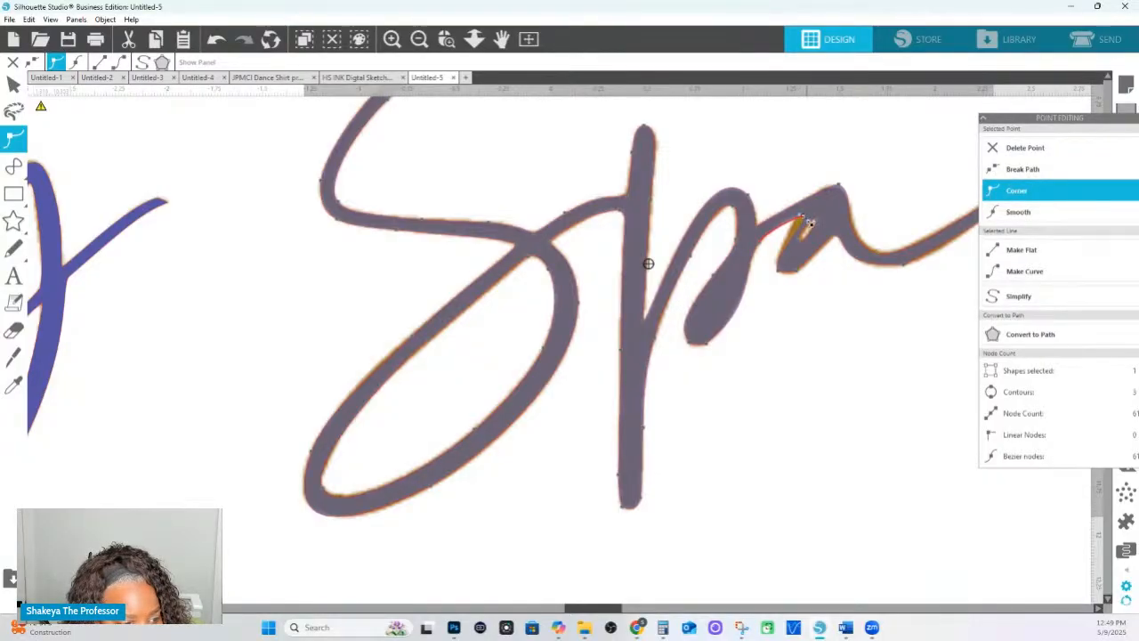
{"action": "left_click_drag", "start_coordinate": [803, 219], "coordinate": [800, 217]}
{"action": "right_click", "coordinate": [801, 216]}
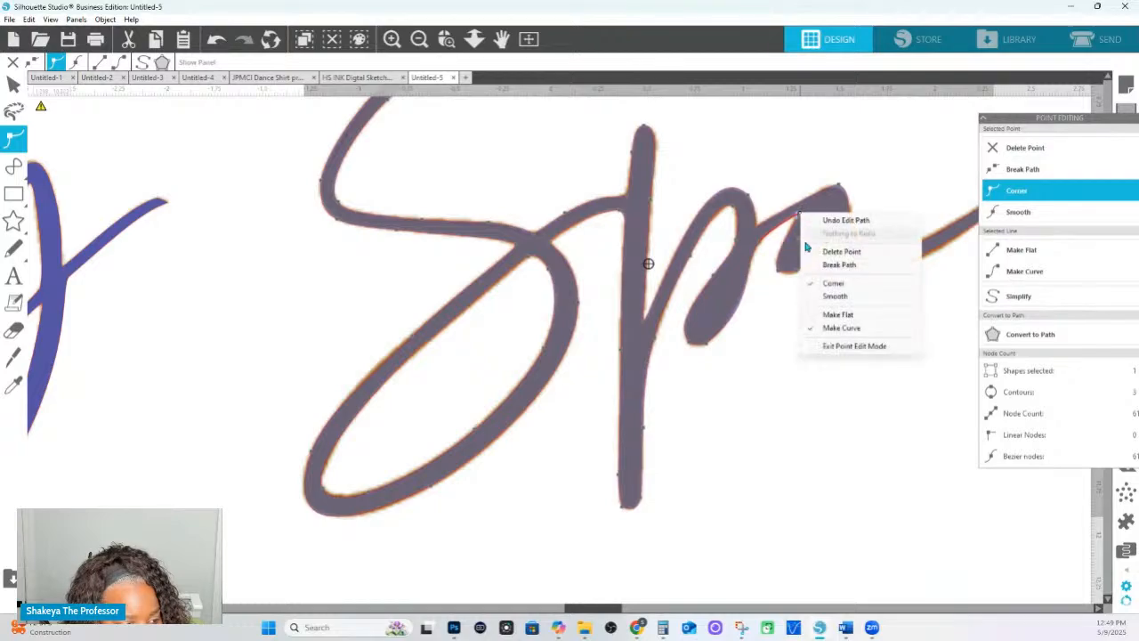
{"action": "left_click", "coordinate": [799, 275]}
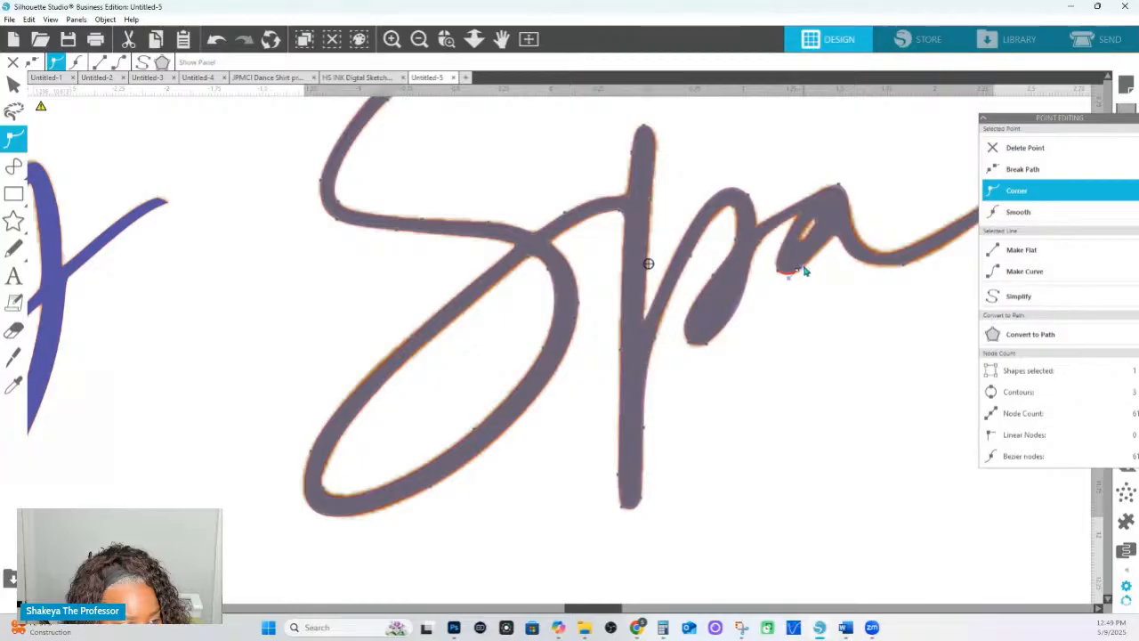
{"action": "left_click", "coordinate": [787, 275]}
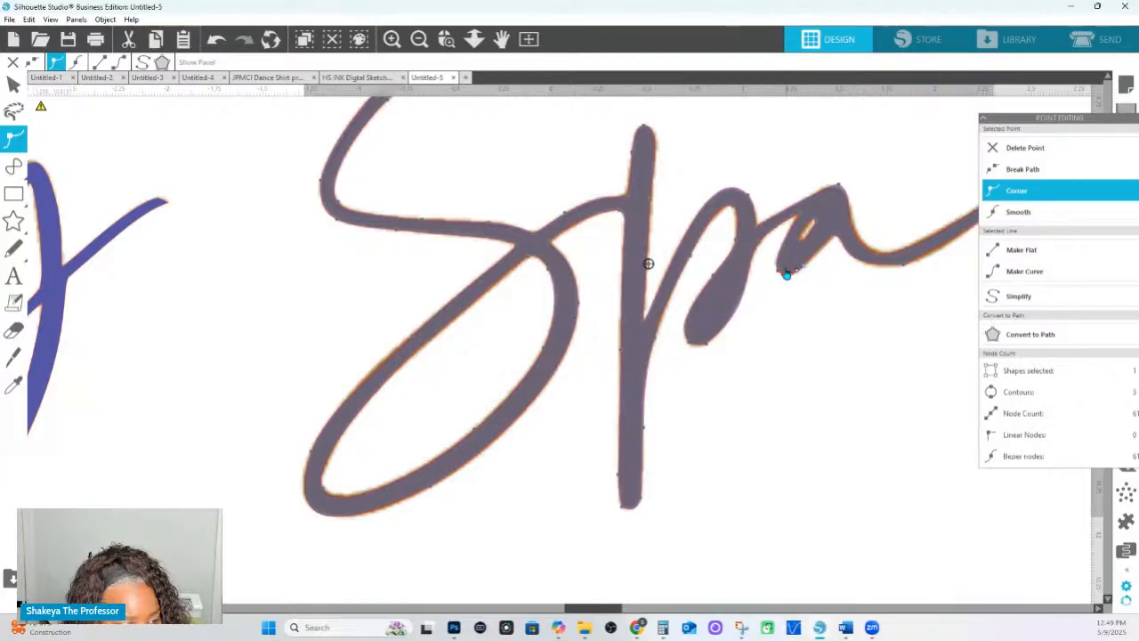
{"action": "double_click", "coordinate": [838, 188]}
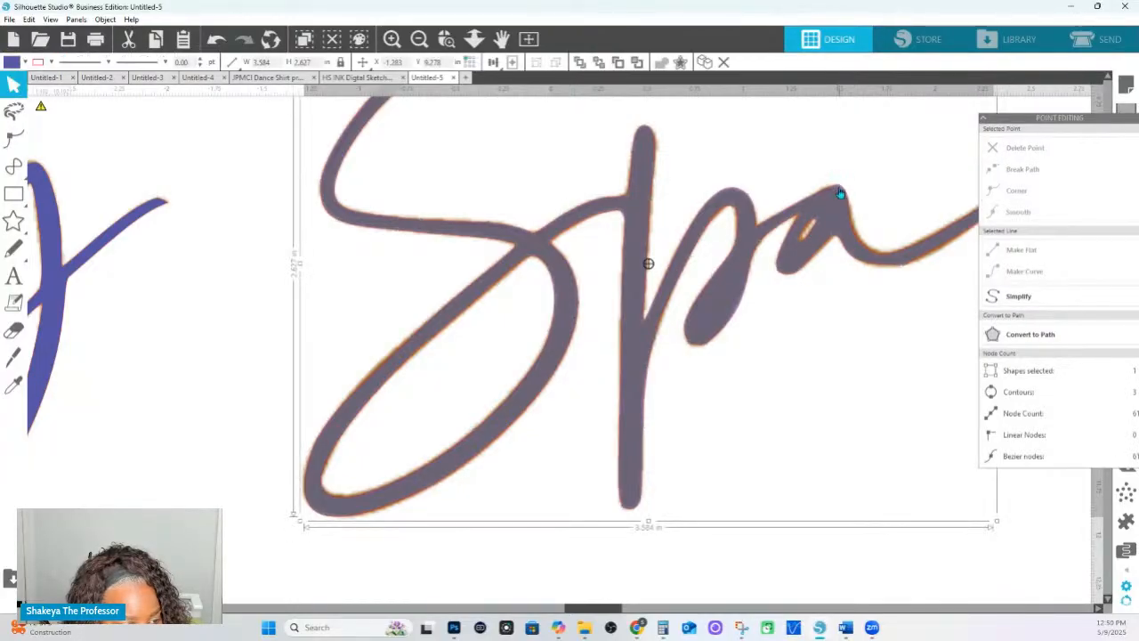
Add a smooth point on the outer right edge of the "a" and adjust the point at its peak.
{"action": "double_click", "coordinate": [840, 191]}
{"action": "left_click", "coordinate": [840, 187]}
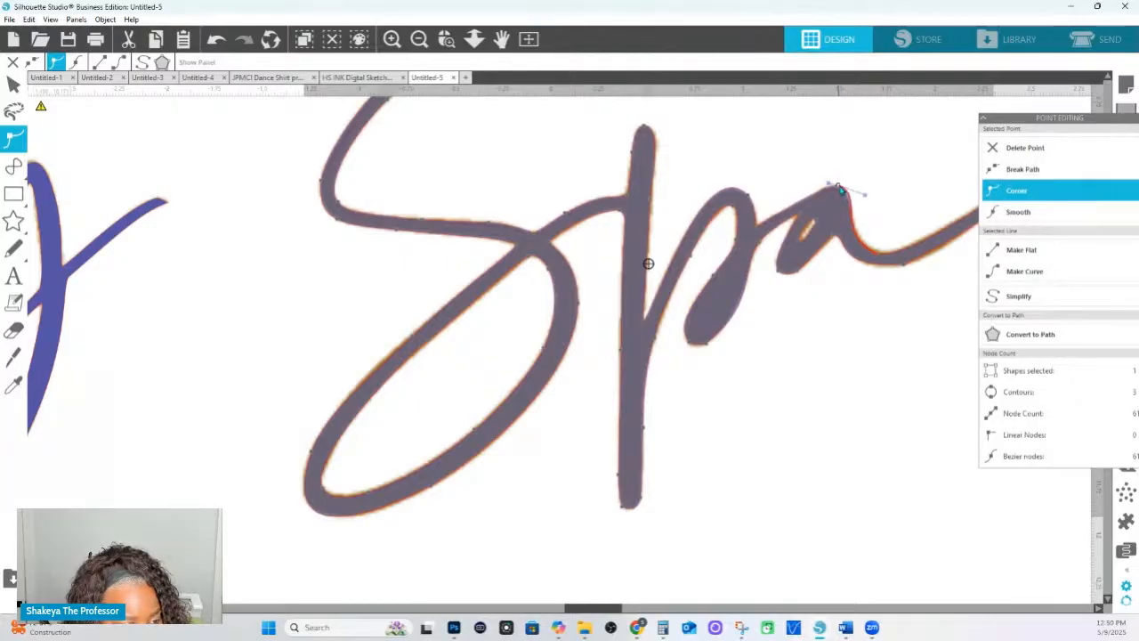
{"action": "left_click", "coordinate": [877, 253]}
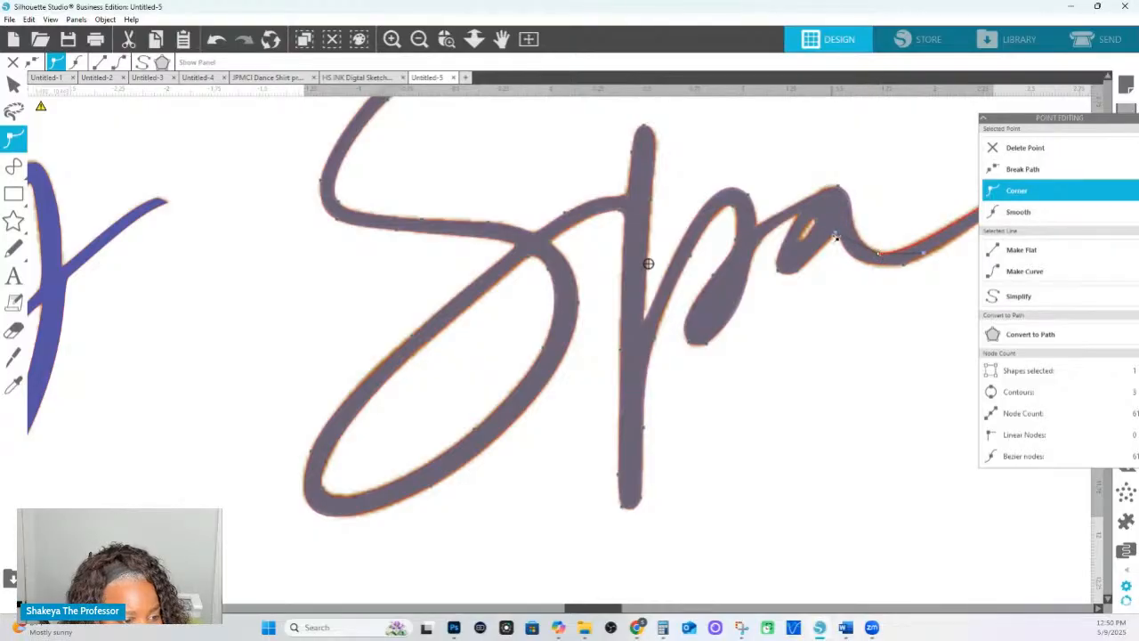
{"action": "left_click", "coordinate": [850, 222]}
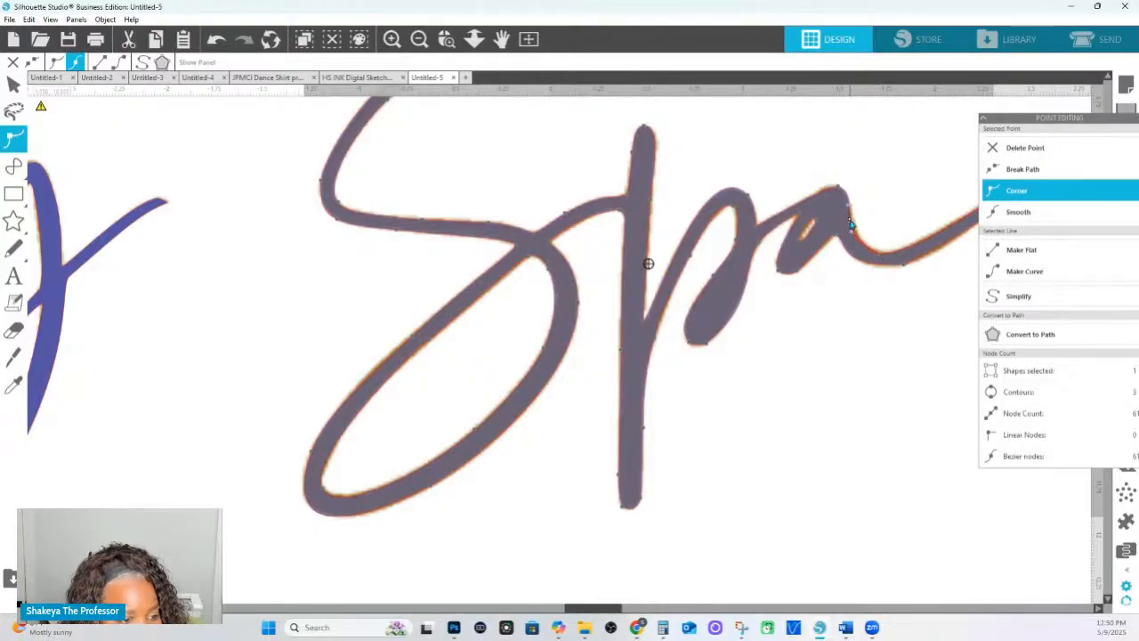
{"action": "left_click", "coordinate": [830, 186]}
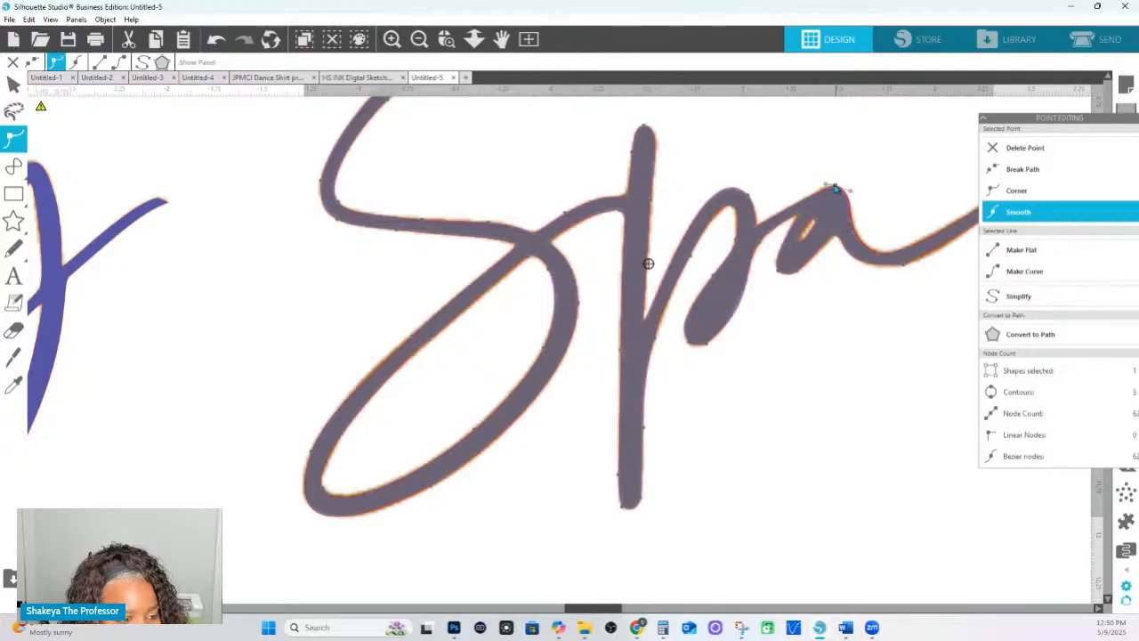
{"action": "left_click", "coordinate": [828, 185]}
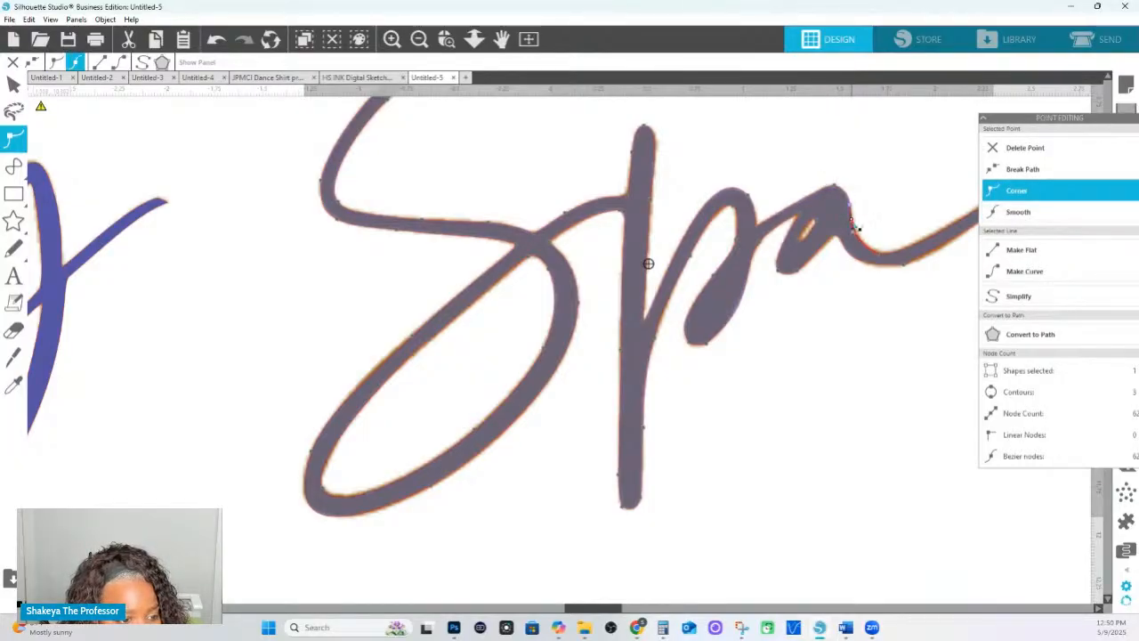
Refine the curve under the "a" tail and the points at its upper valley and the junction with the bowl.
{"action": "left_click", "coordinate": [881, 252]}
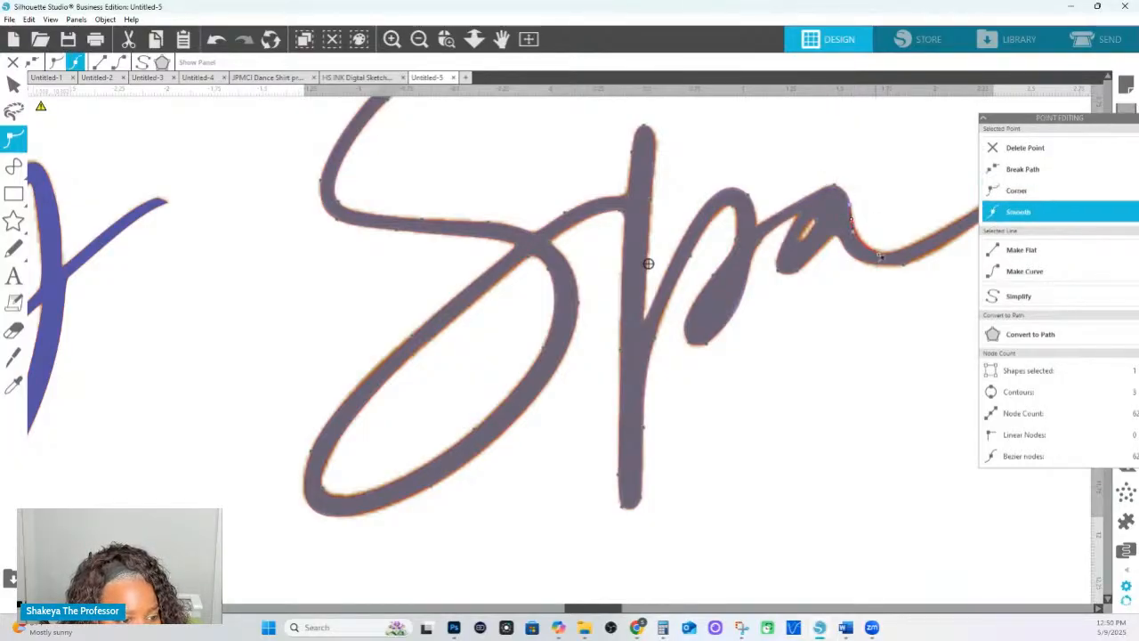
{"action": "left_click", "coordinate": [826, 244]}
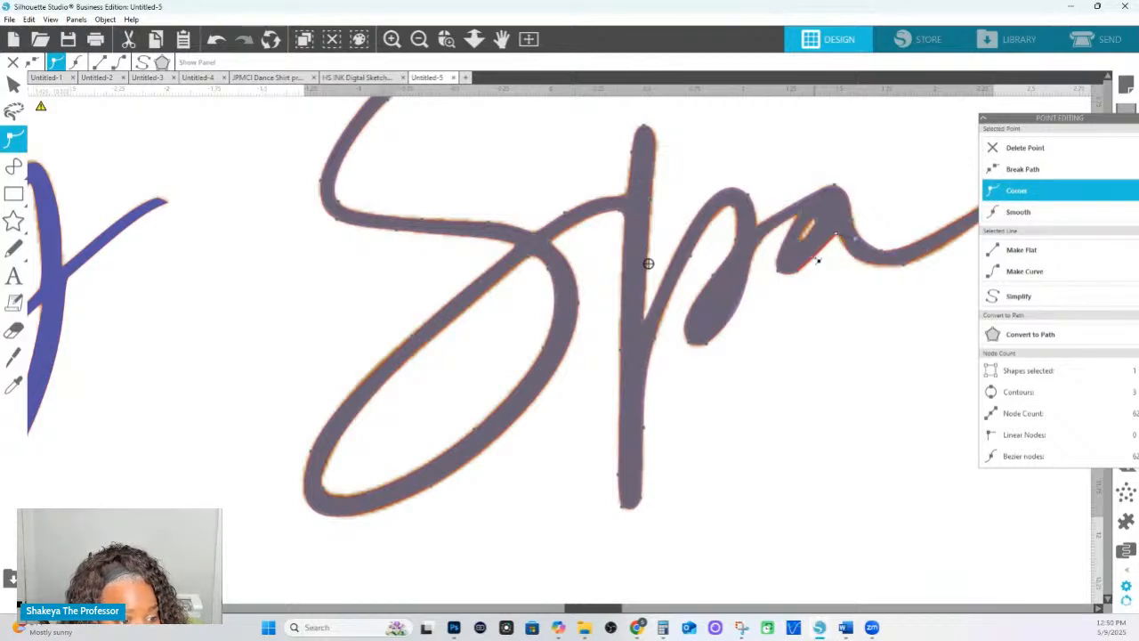
{"action": "left_click", "coordinate": [906, 265]}
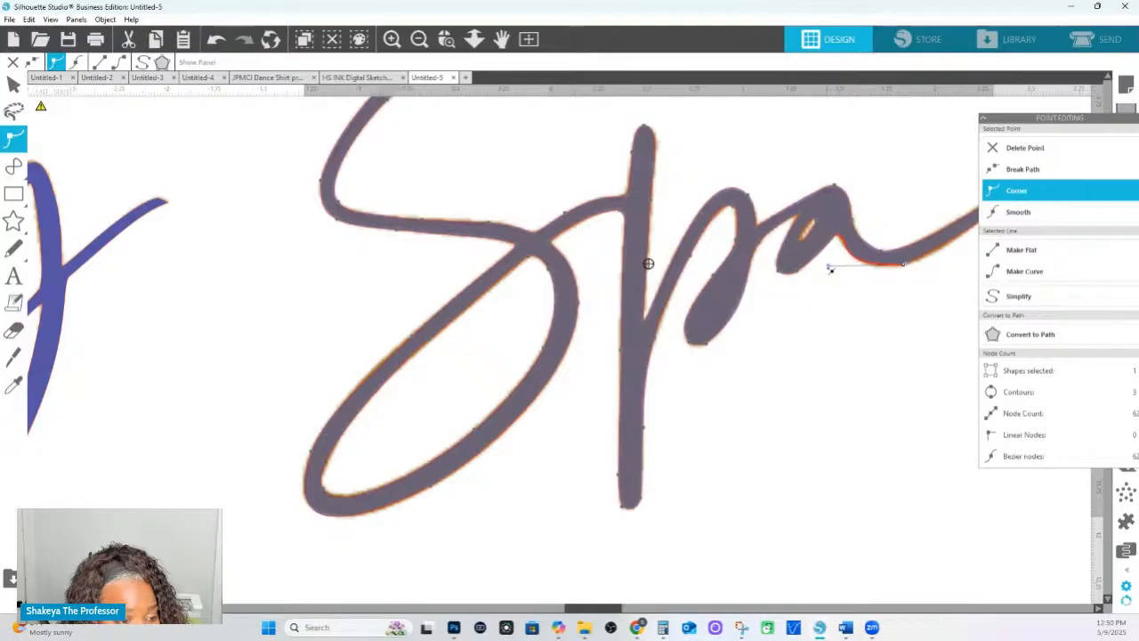
{"action": "mouse_move", "coordinate": [829, 269]}
{"action": "left_mouse_down"}
{"action": "mouse_move", "coordinate": [857, 276]}
{"action": "mouse_move", "coordinate": [840, 275]}
{"action": "left_mouse_up"}
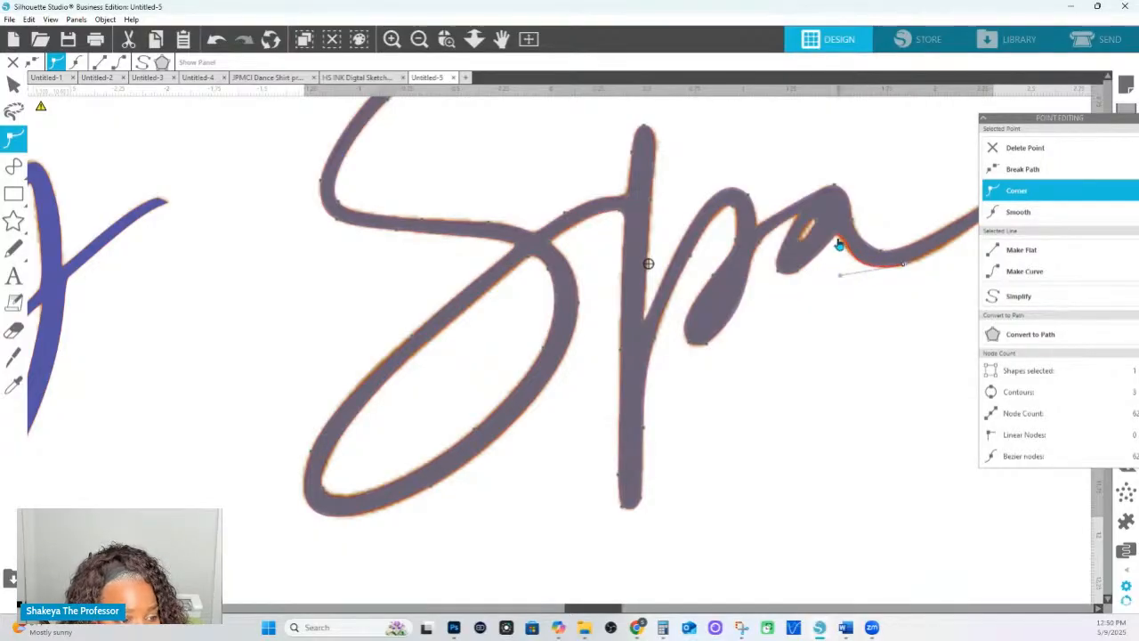
{"action": "left_click", "coordinate": [839, 240]}
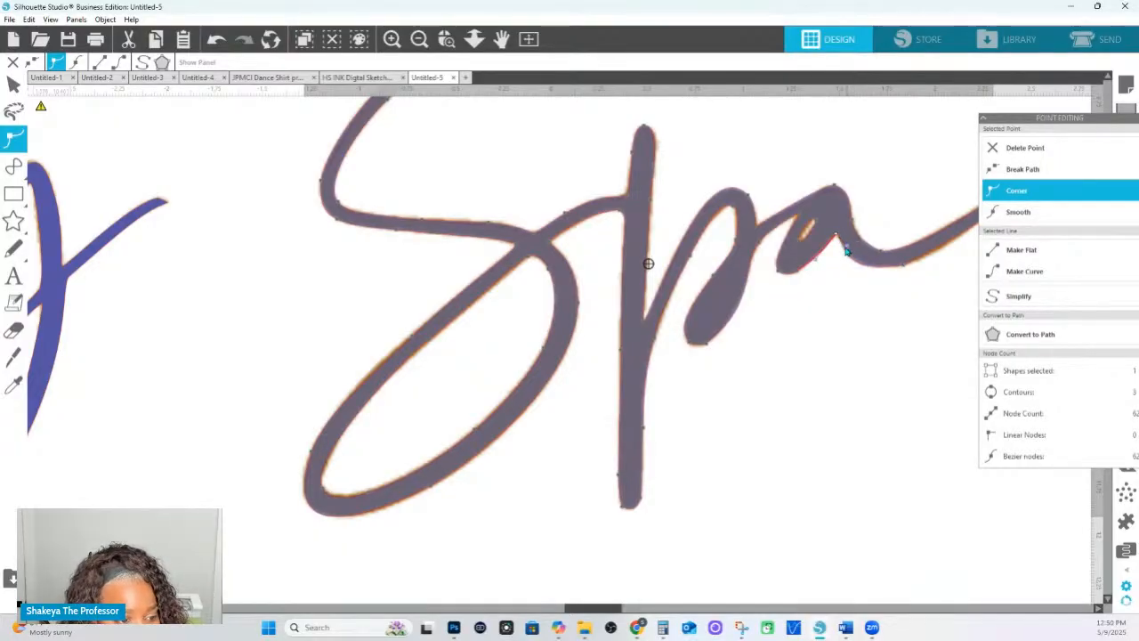
Add a smooth point on the underside of the "a" tail and adjust the corner point at the valley of its upper edge.
{"action": "left_click", "coordinate": [864, 271]}
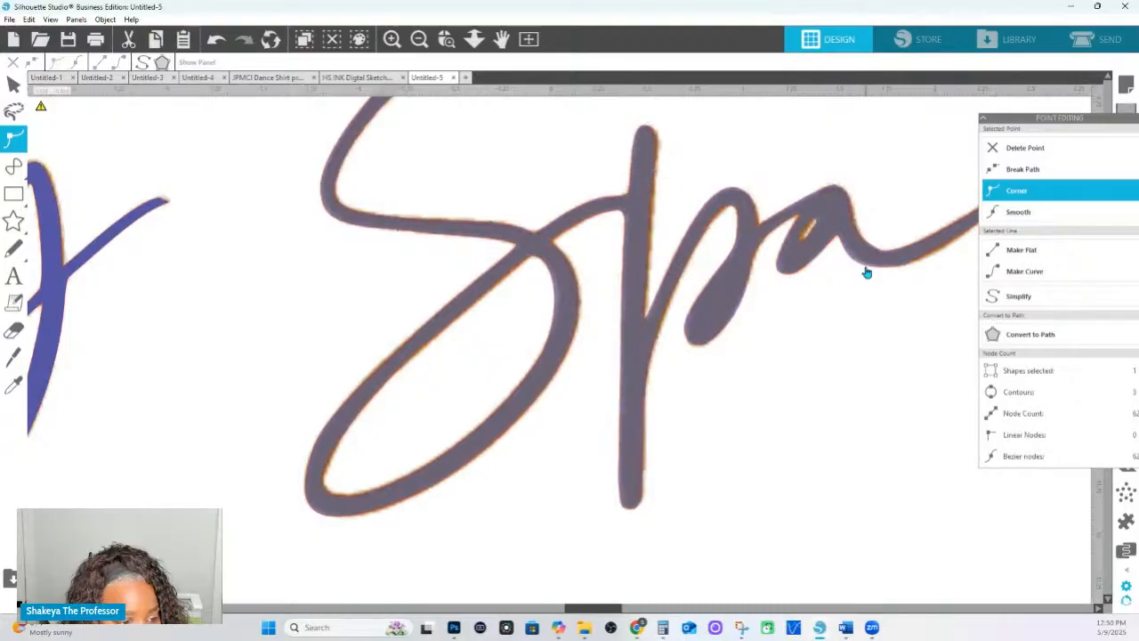
{"action": "left_click", "coordinate": [648, 264]}
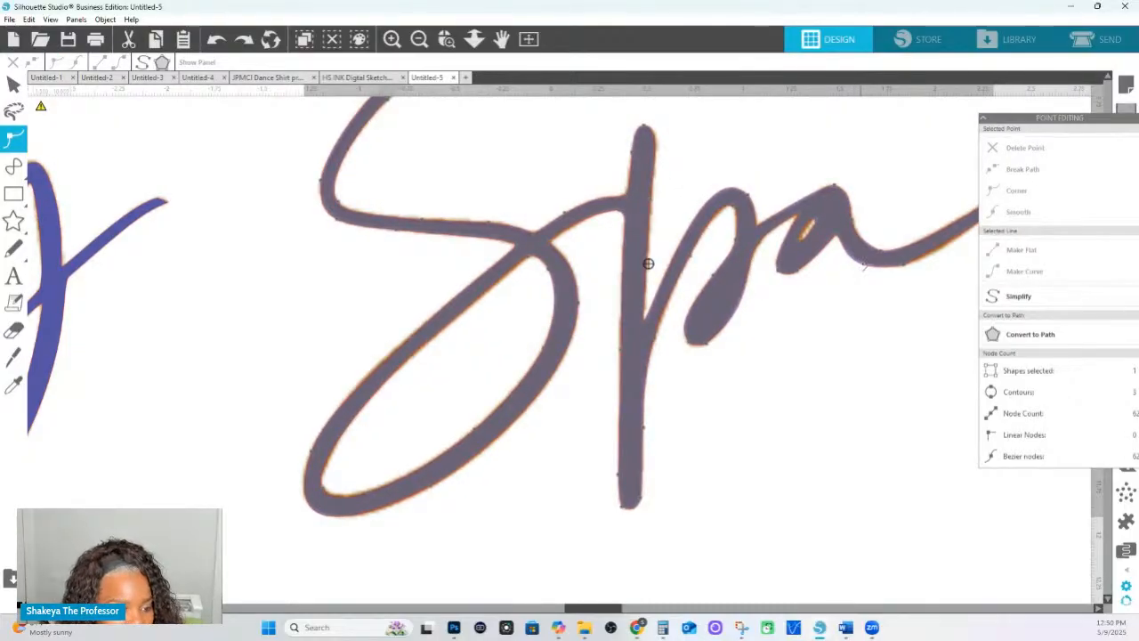
{"action": "left_click", "coordinate": [867, 268]}
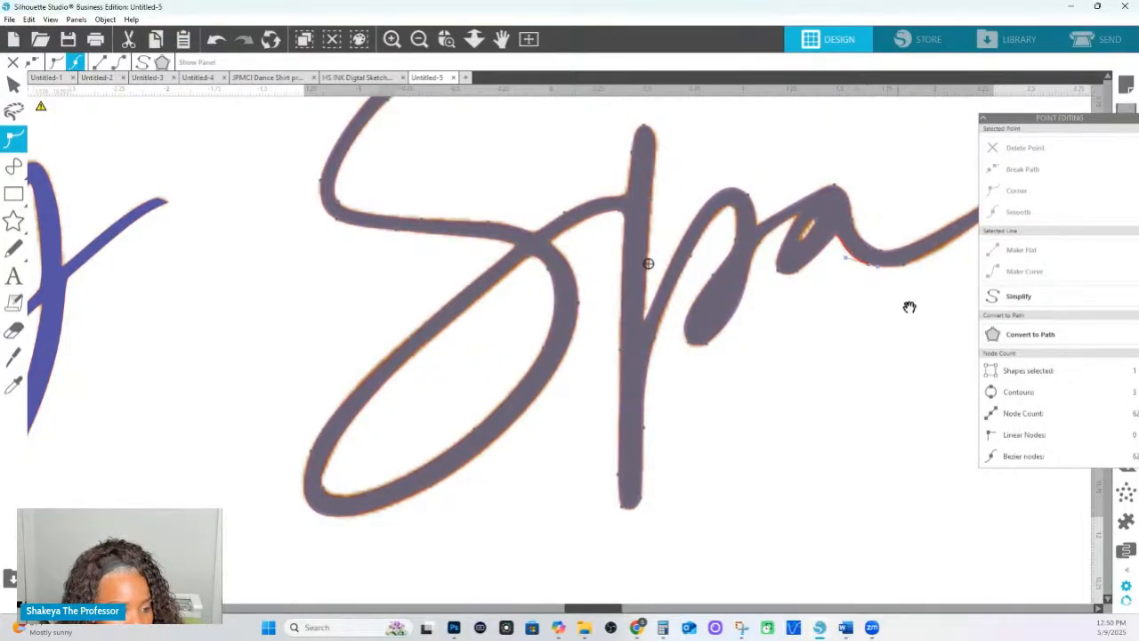
{"action": "left_click_drag", "start_coordinate": [909, 307], "coordinate": [734, 341]}
{"action": "right_click", "coordinate": [727, 319]}
{"action": "left_click", "coordinate": [707, 289]}
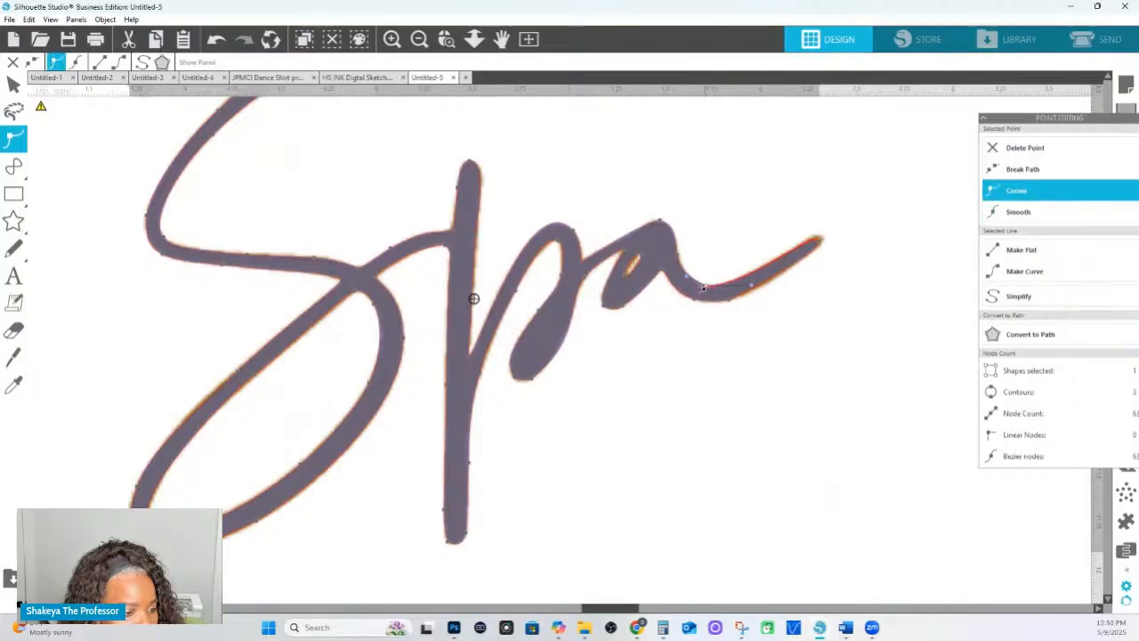
{"action": "left_click", "coordinate": [691, 287]}
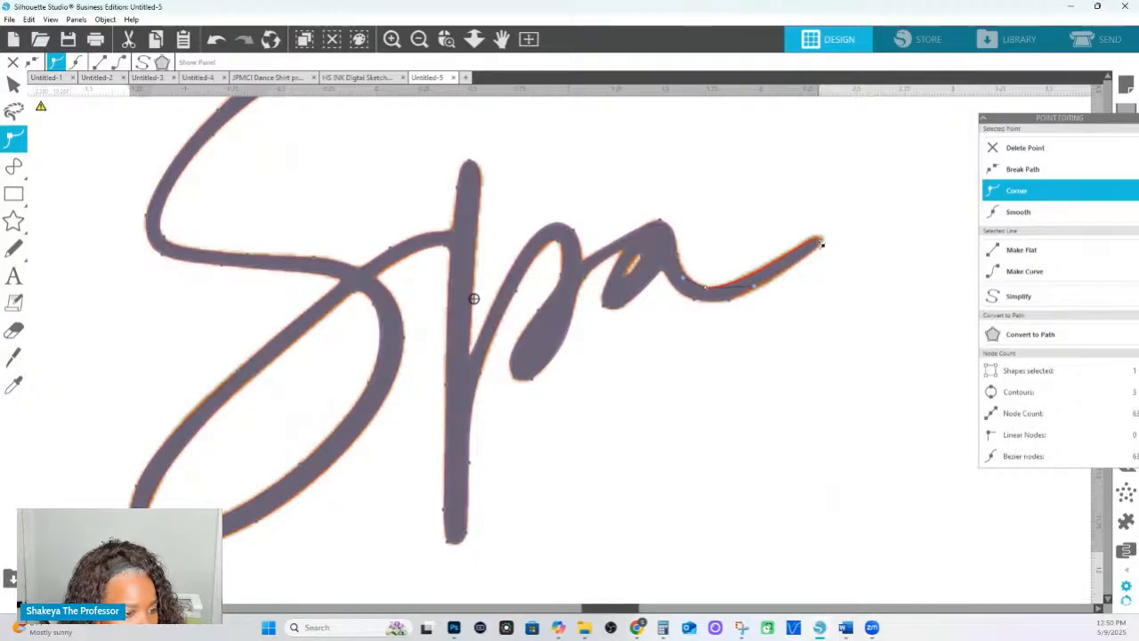
Add points on both edges near the tip of the "a" tail, refining the tip and the inner opening of the "a".
{"action": "left_click", "coordinate": [824, 239]}
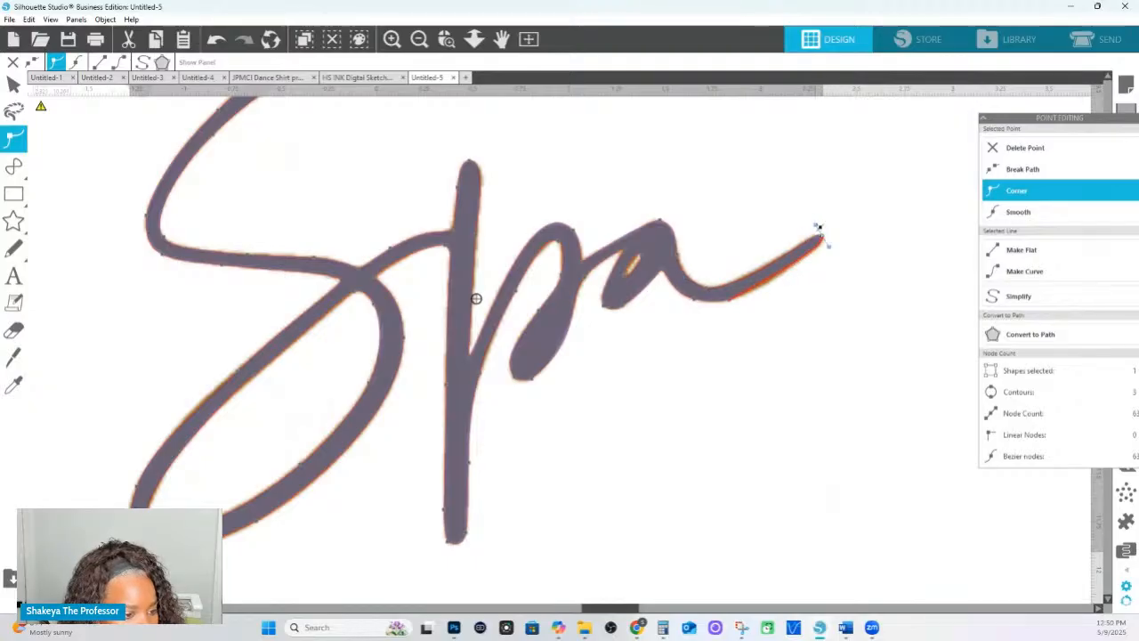
{"action": "left_click", "coordinate": [789, 252]}
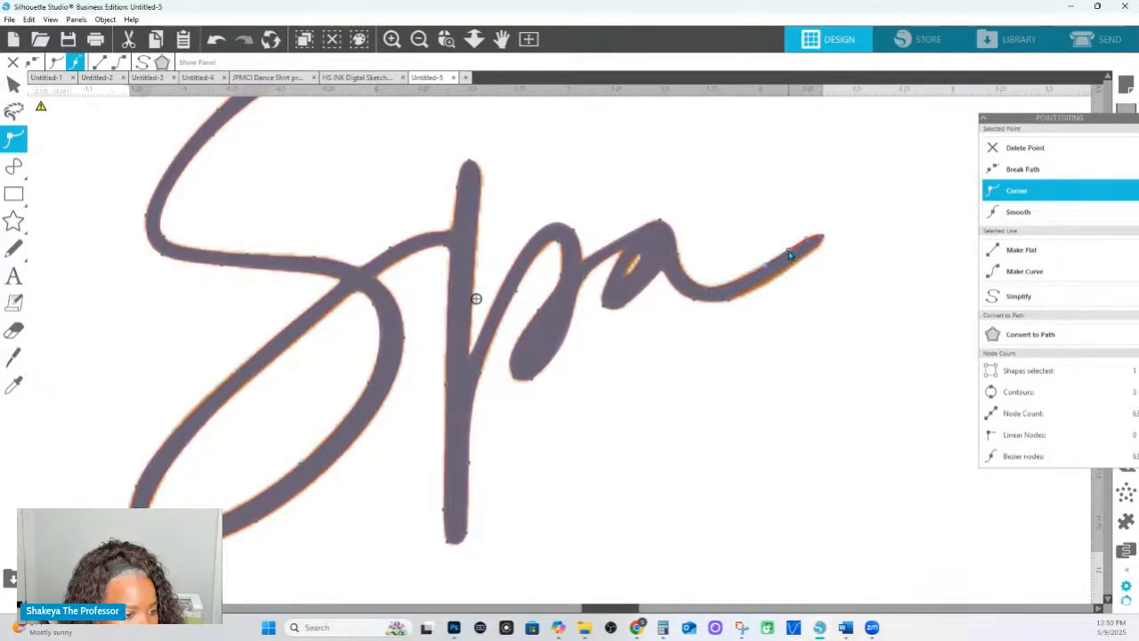
{"action": "left_click", "coordinate": [806, 258]}
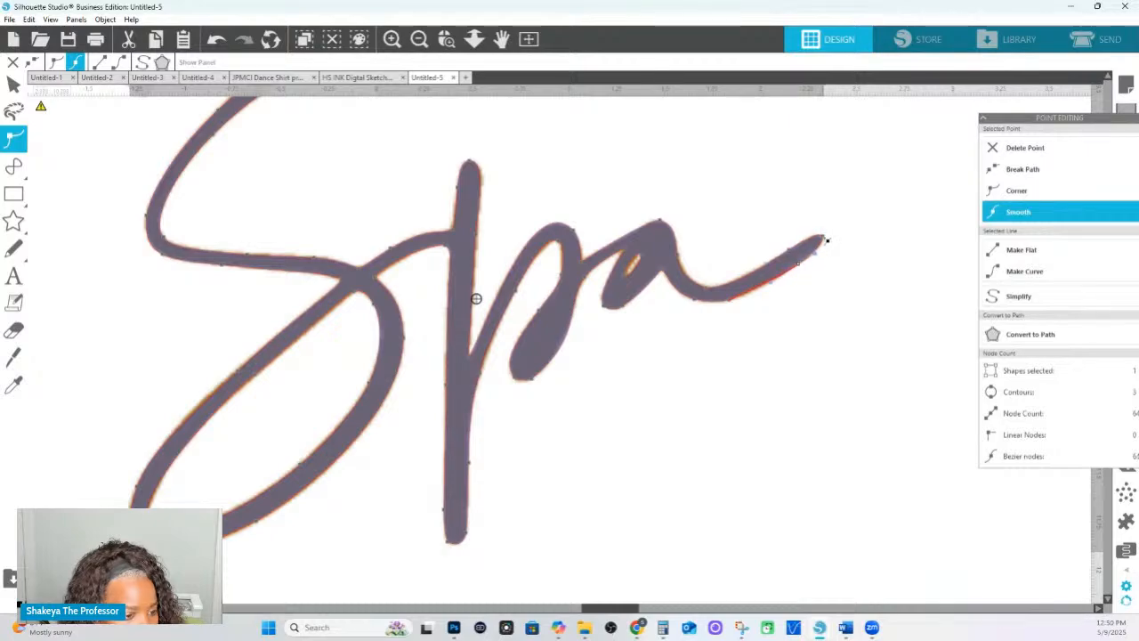
{"action": "left_click", "coordinate": [826, 240]}
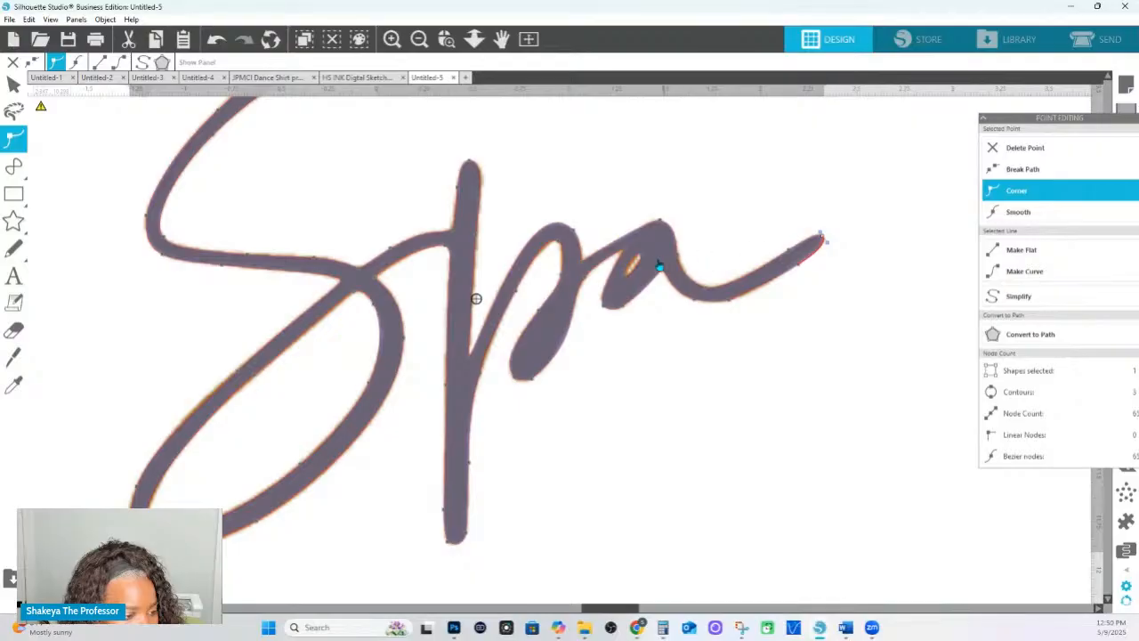
{"action": "left_click", "coordinate": [643, 258]}
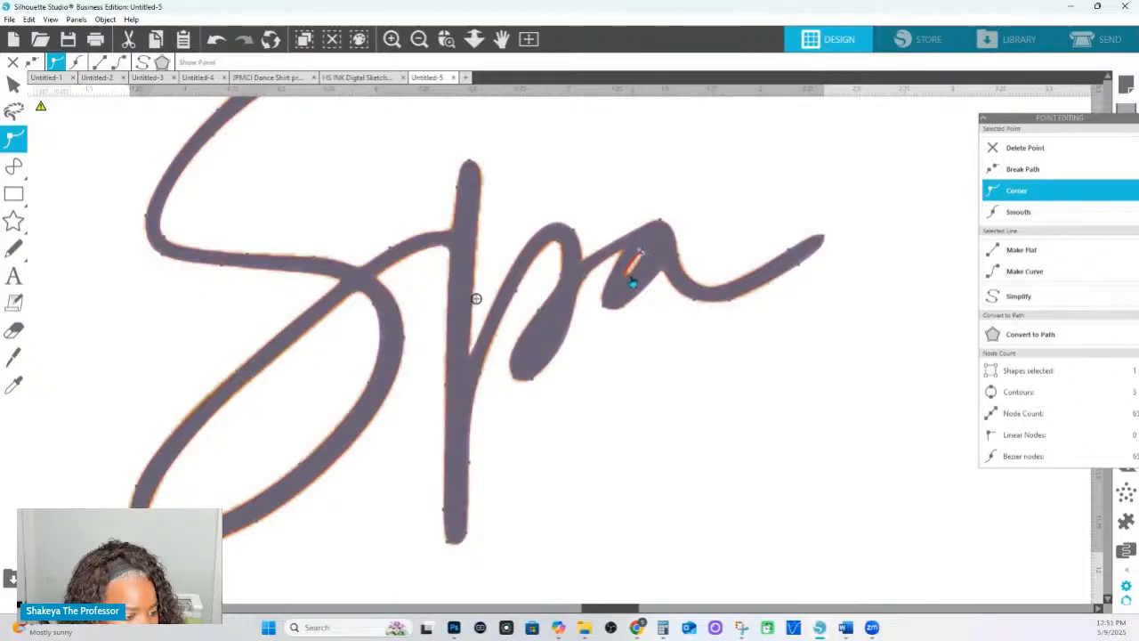
{"action": "left_click", "coordinate": [825, 392]}
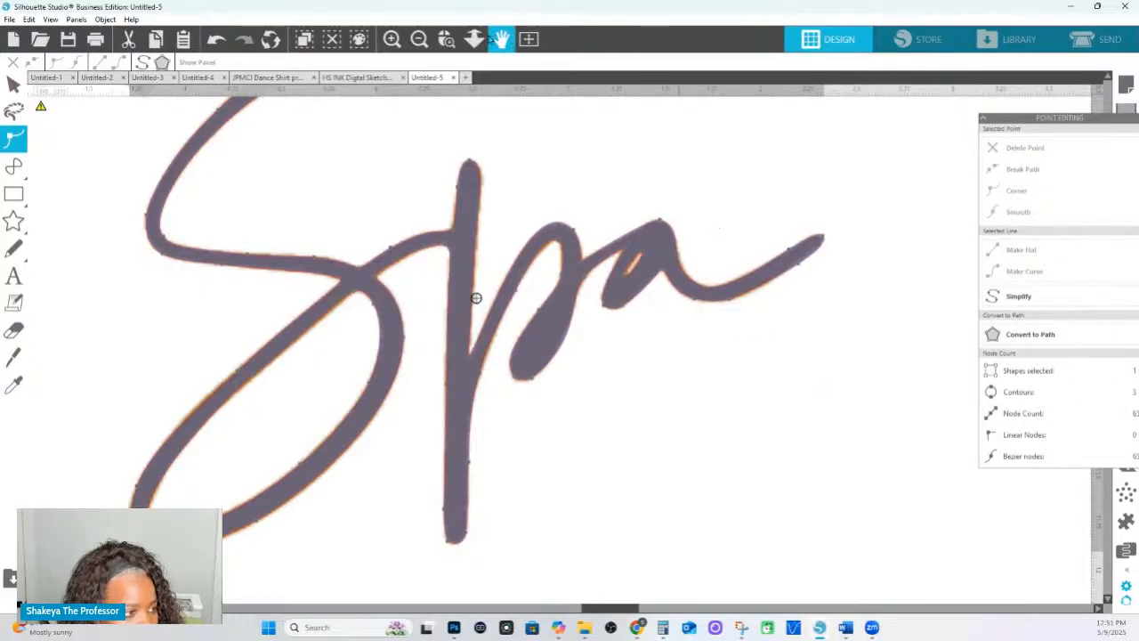
Select the original logo image together with its trace and set their fill transparency to 100%.
{"action": "left_click", "coordinate": [474, 39]}
{"action": "left_click_drag", "start_coordinate": [559, 408], "coordinate": [545, 283]}
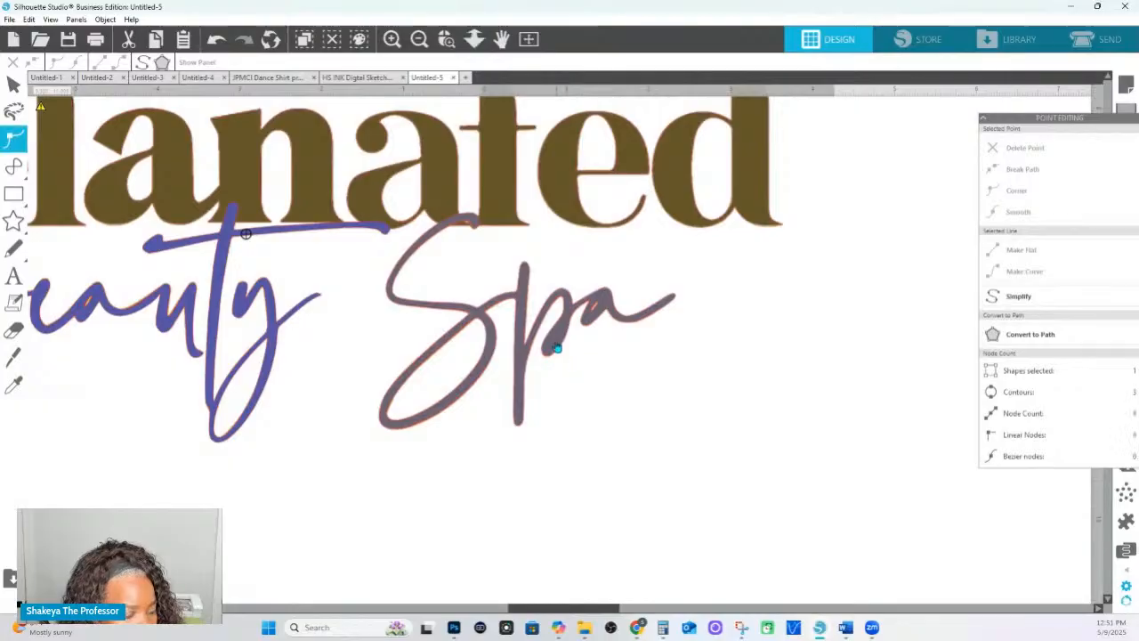
{"action": "left_click", "coordinate": [417, 365]}
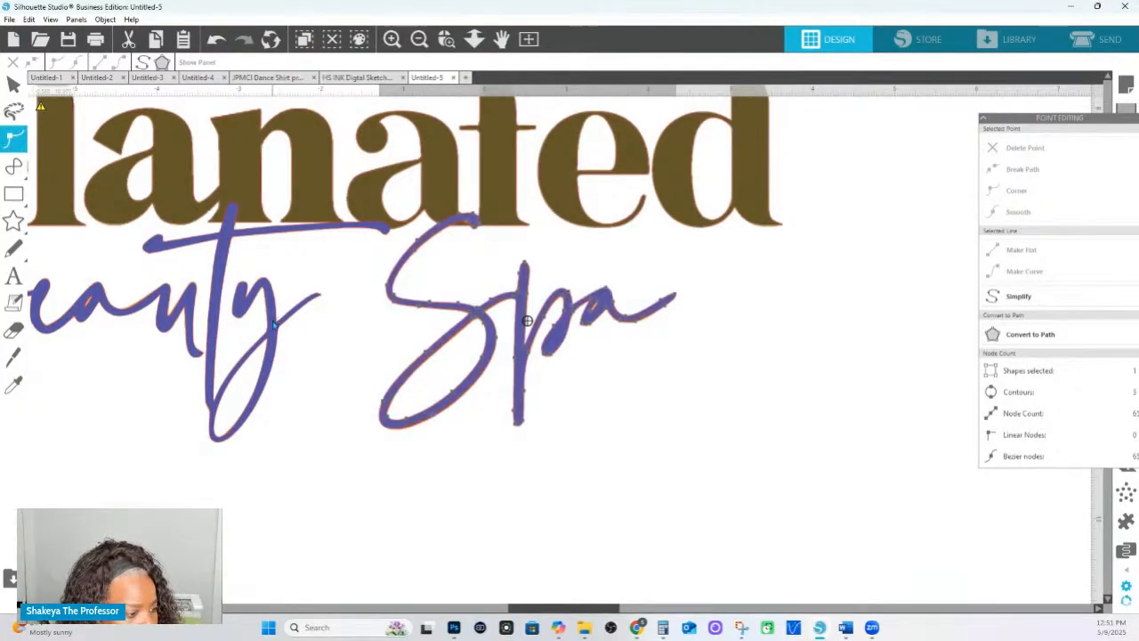
{"action": "left_click", "coordinate": [722, 365]}
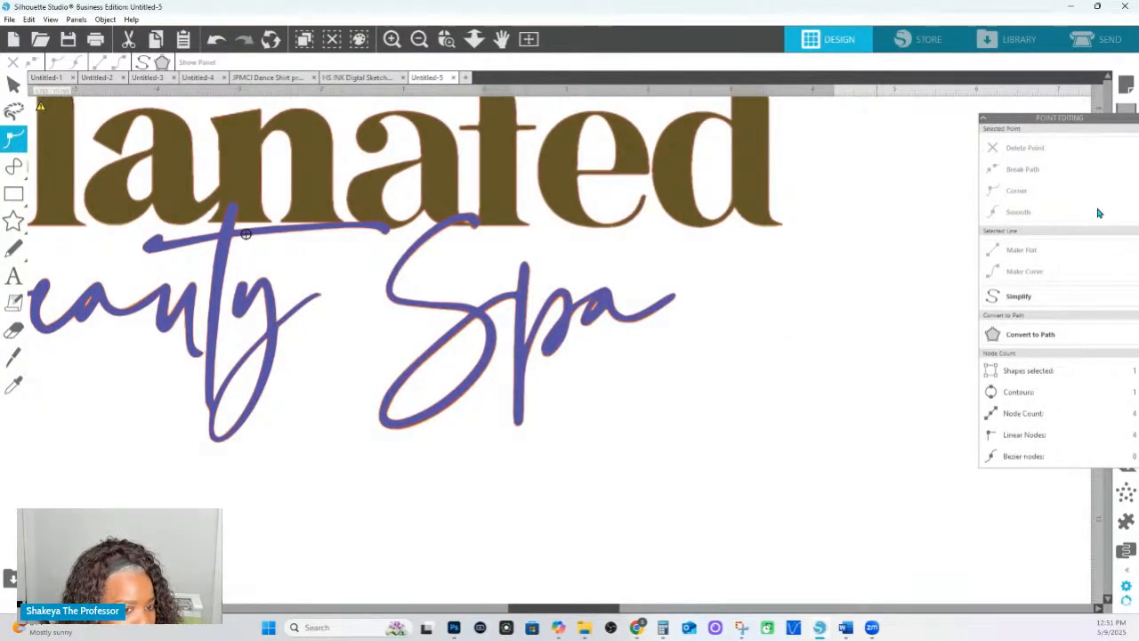
{"action": "left_click", "coordinate": [474, 39]}
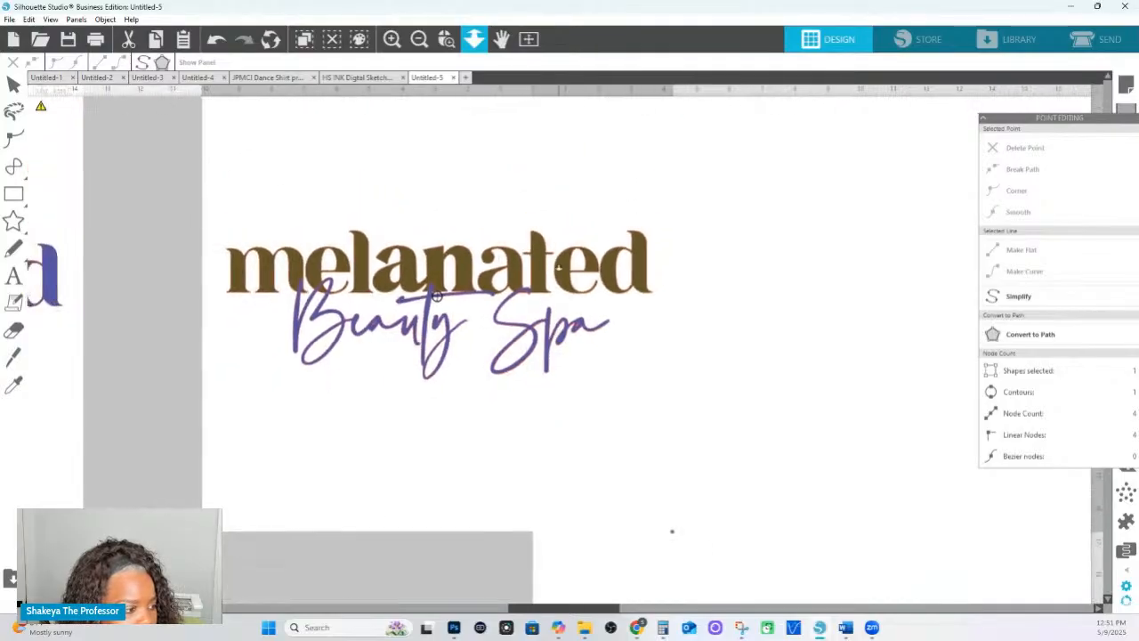
{"action": "left_click_drag", "start_coordinate": [166, 212], "coordinate": [285, 269]}
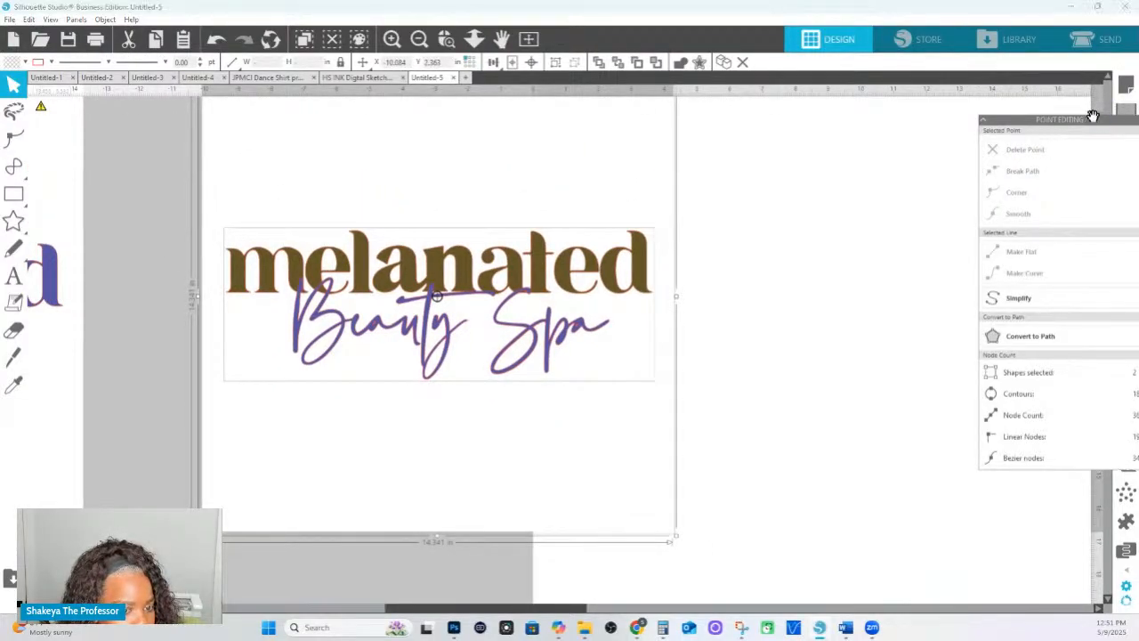
{"action": "left_click", "coordinate": [1126, 171]}
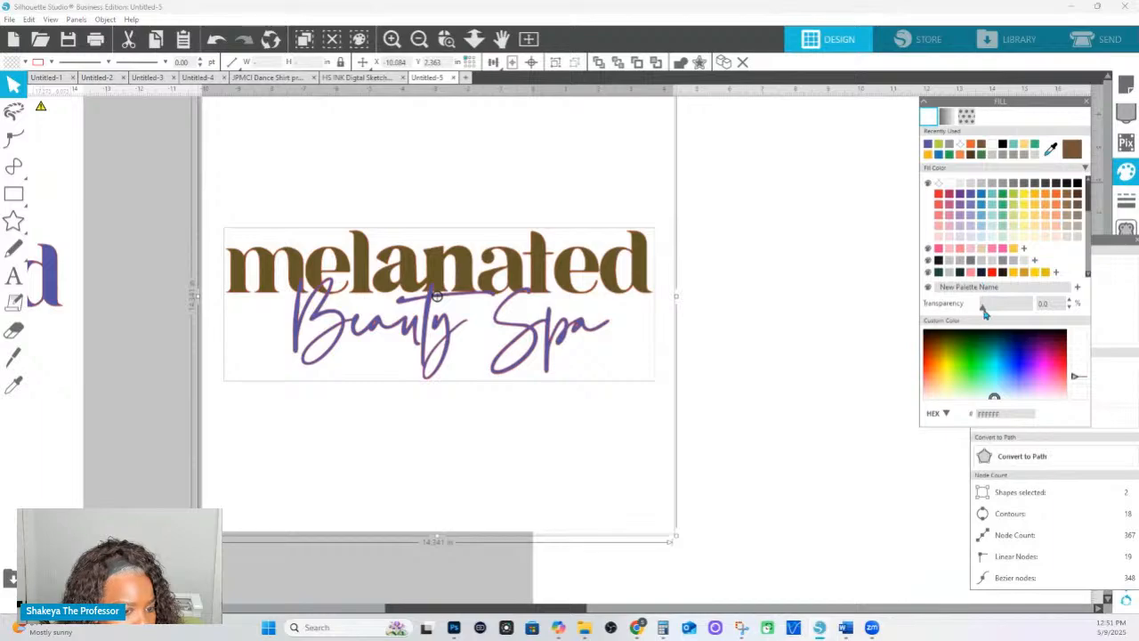
{"action": "left_click_drag", "start_coordinate": [984, 312], "coordinate": [1112, 315]}
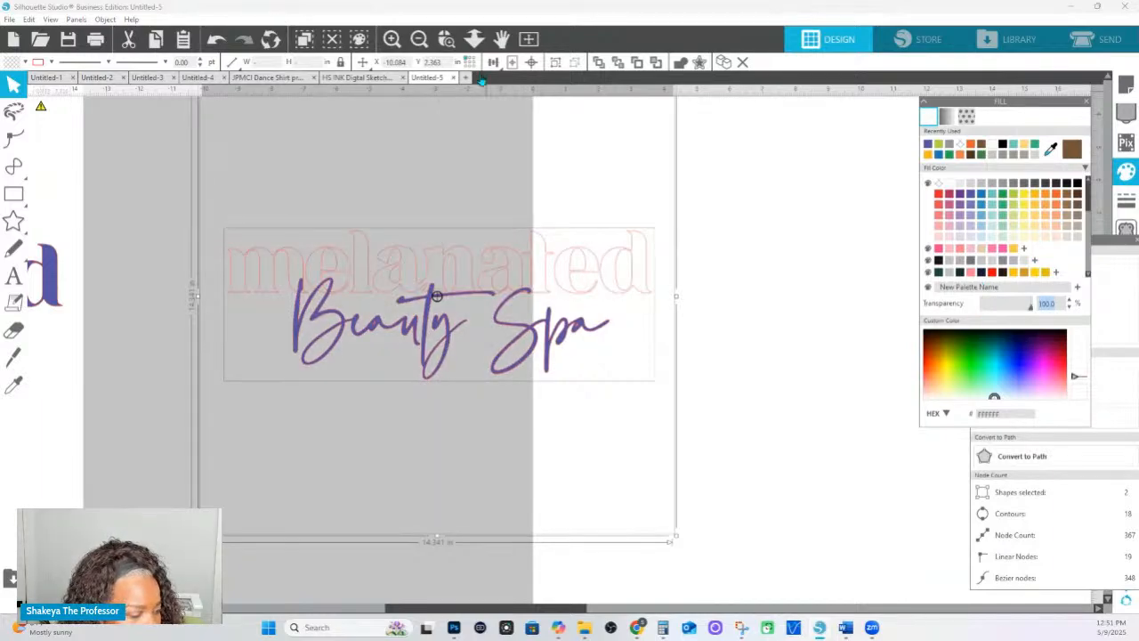
{"action": "left_click_drag", "start_coordinate": [247, 374], "coordinate": [336, 344]}
{"action": "key", "text": "i"}
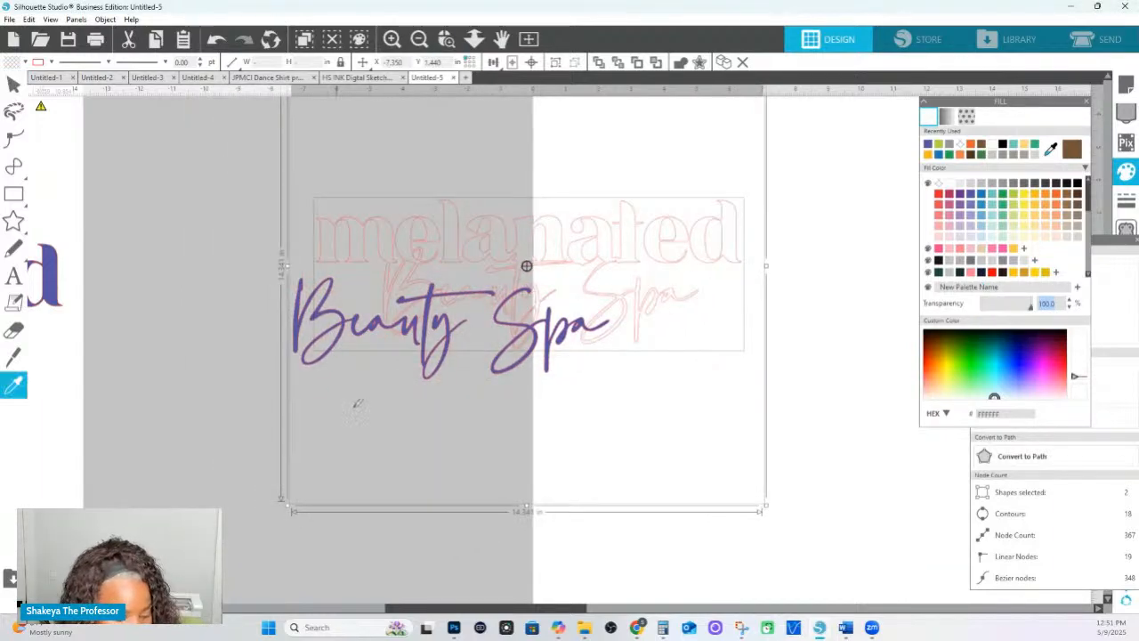
{"action": "key", "text": "ctrl+z"}
{"action": "key", "text": "v"}
{"action": "right_click", "coordinate": [400, 349]}
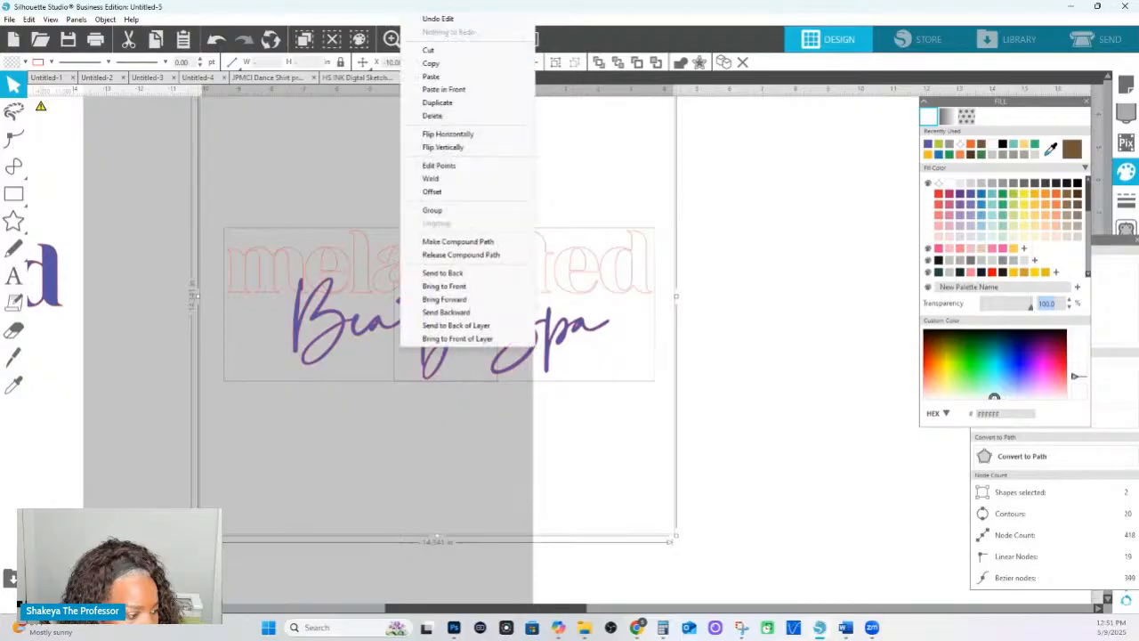
{"action": "left_click", "coordinate": [265, 338]}
Combine all the "Beauty Spa" script shapes into one compound path and set its line color to clear.
{"action": "left_click", "coordinate": [298, 331]}
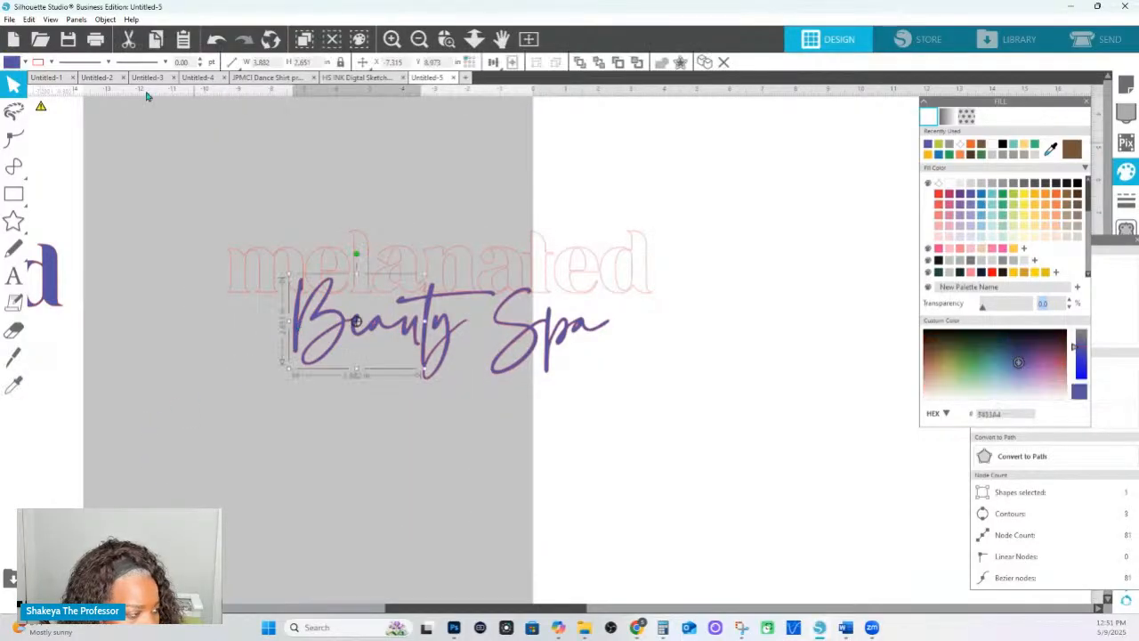
{"action": "left_click", "coordinate": [450, 331], "text": "shift"}
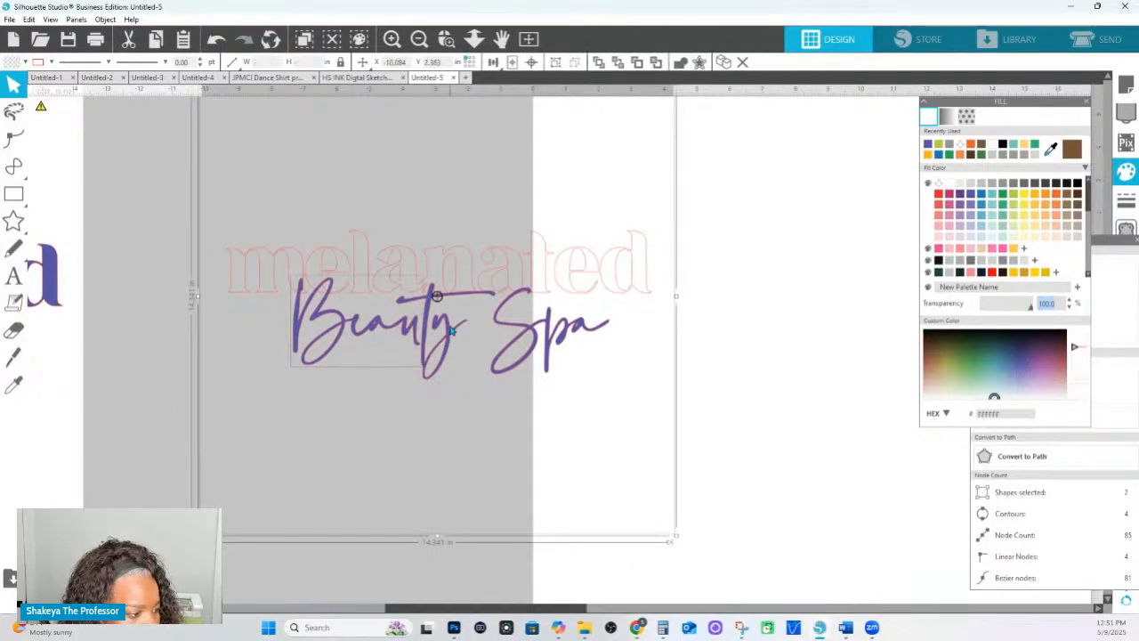
{"action": "left_click", "coordinate": [534, 338], "text": "shift"}
{"action": "key", "text": "ctrl+e"}
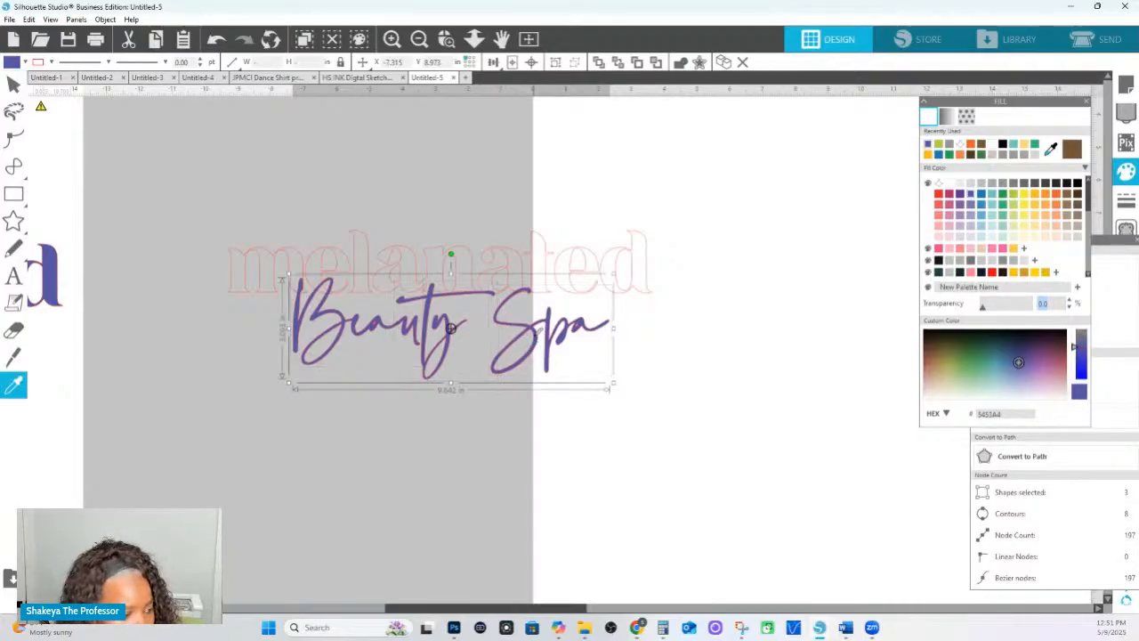
{"action": "left_click", "coordinate": [51, 63]}
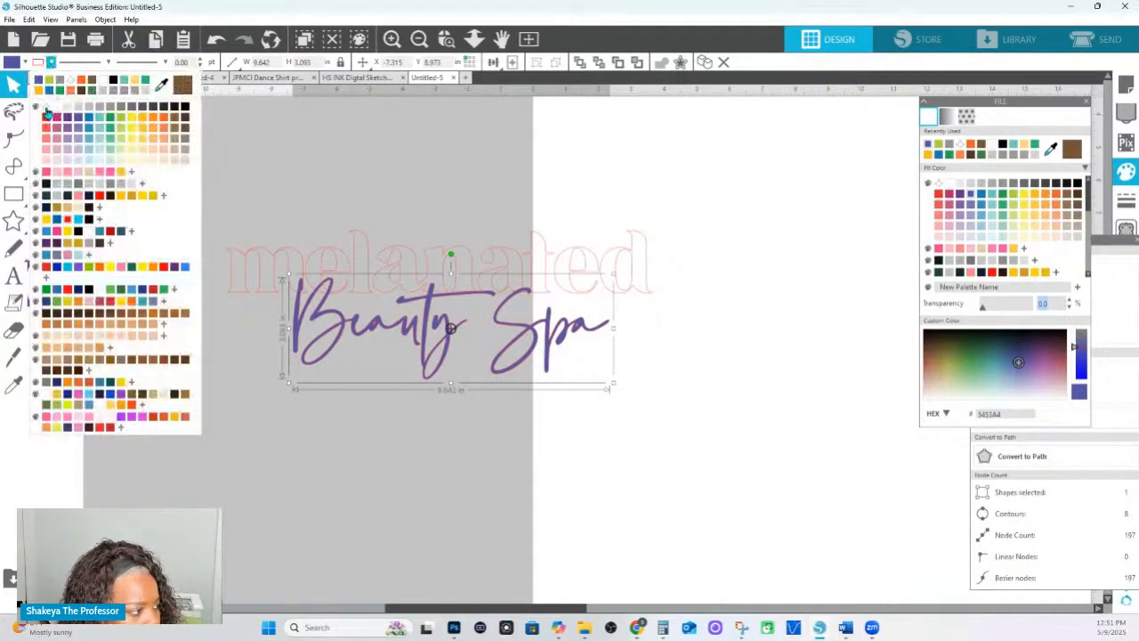
{"action": "left_click", "coordinate": [57, 115]}
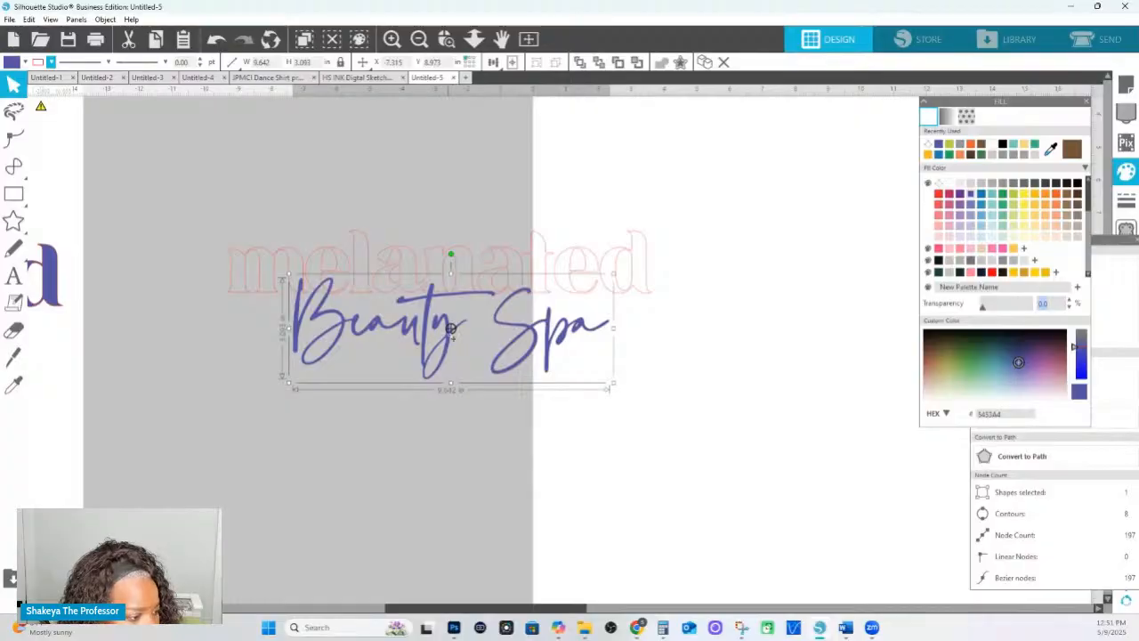
{"action": "right_click", "coordinate": [448, 334]}
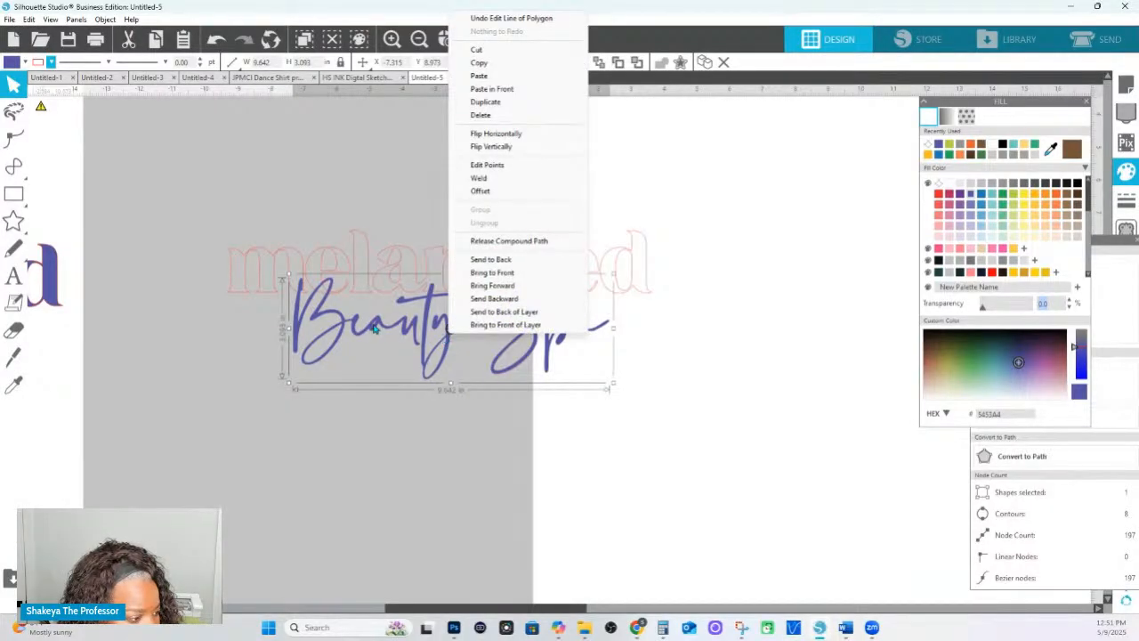
{"action": "left_click", "coordinate": [374, 329]}
{"action": "left_click_drag", "start_coordinate": [374, 329], "coordinate": [380, 337]}
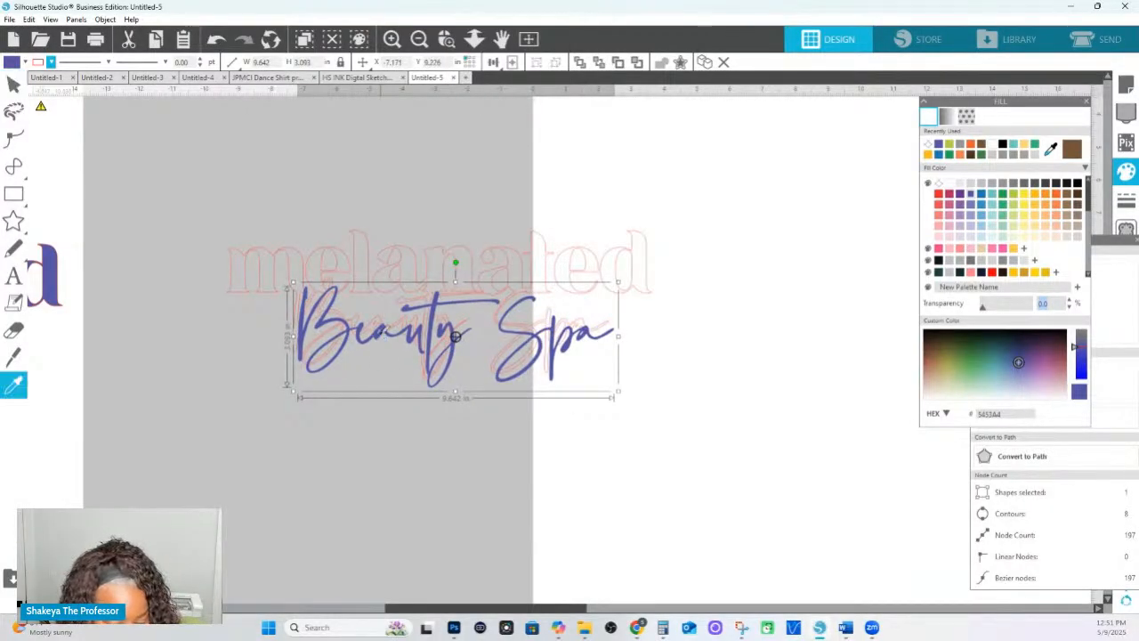
{"action": "key", "text": "ctrl+z"}
Duplicate the combined "Beauty Spa" script directly below the original.
{"action": "key", "text": "ctrl+d"}
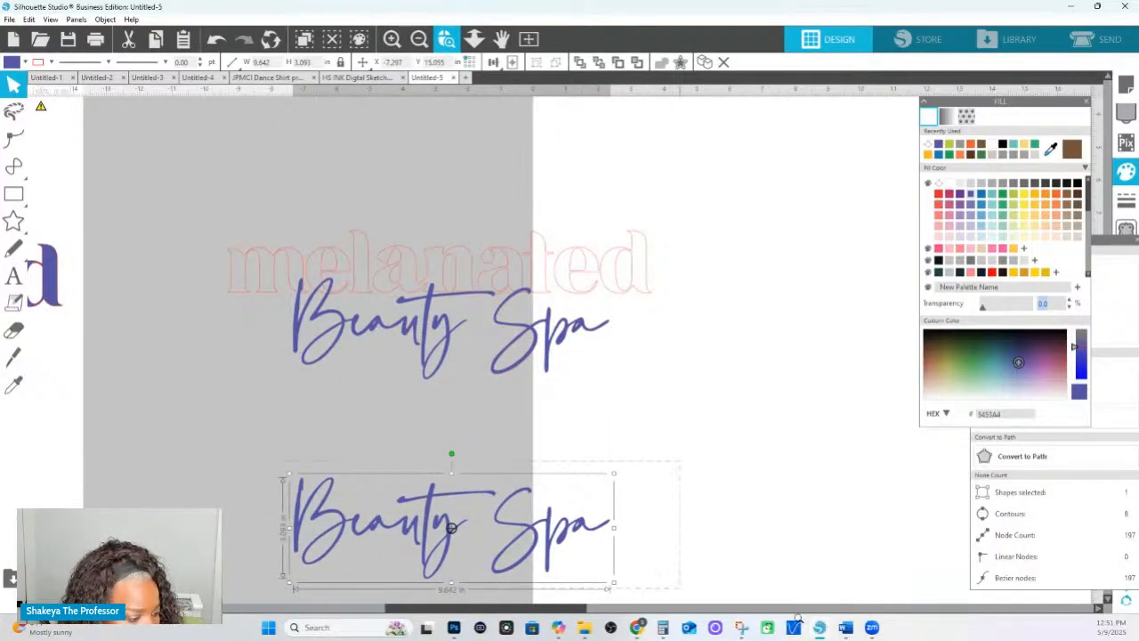
{"action": "left_click", "coordinate": [446, 38]}
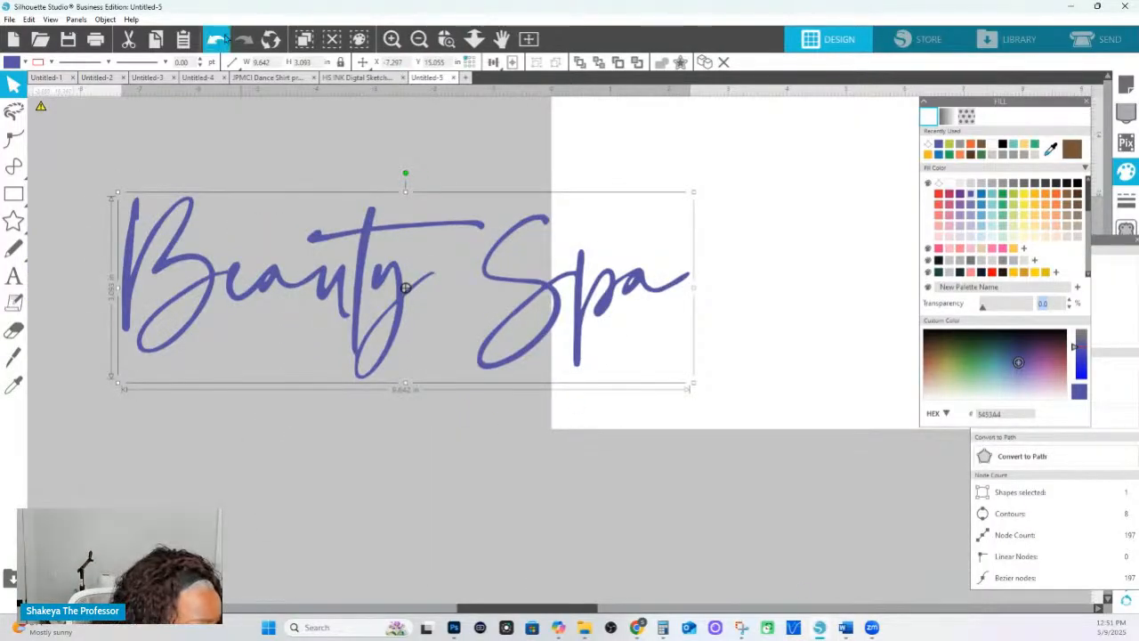
{"action": "left_click", "coordinate": [446, 38]}
{"action": "left_click_drag", "start_coordinate": [89, 206], "coordinate": [681, 350]}
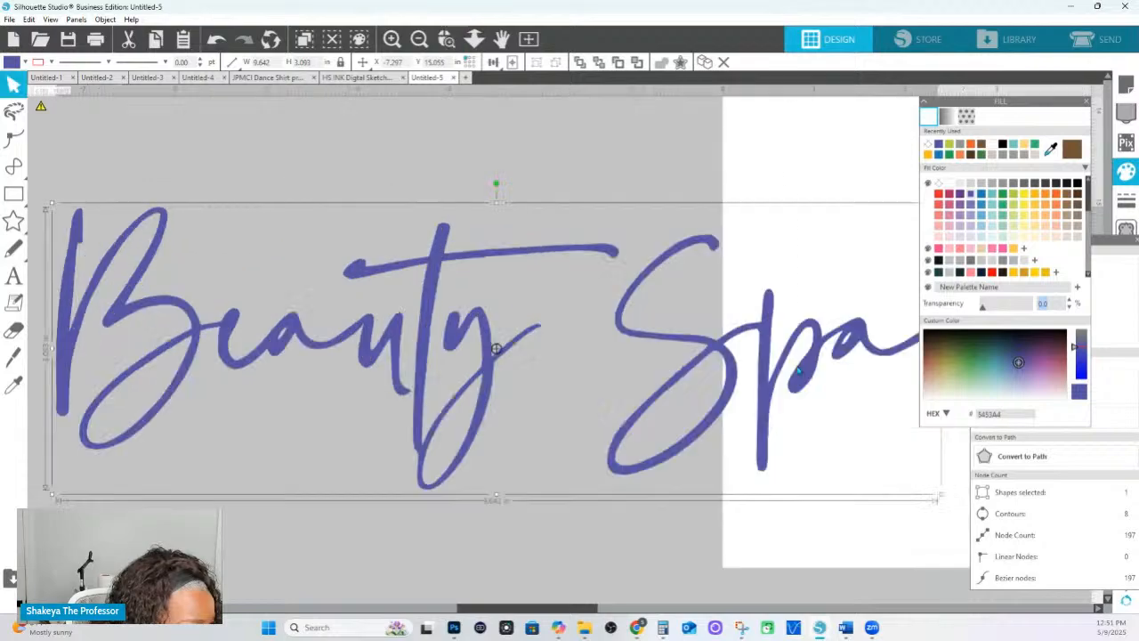
{"action": "double_click", "coordinate": [673, 353]}
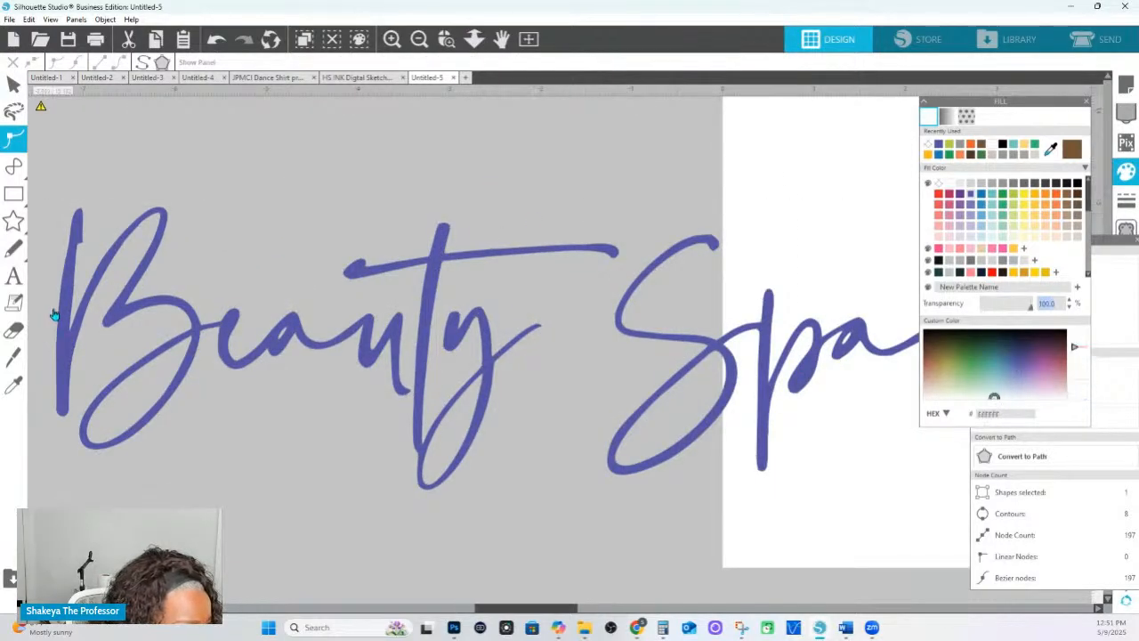
{"action": "left_click", "coordinate": [64, 297]}
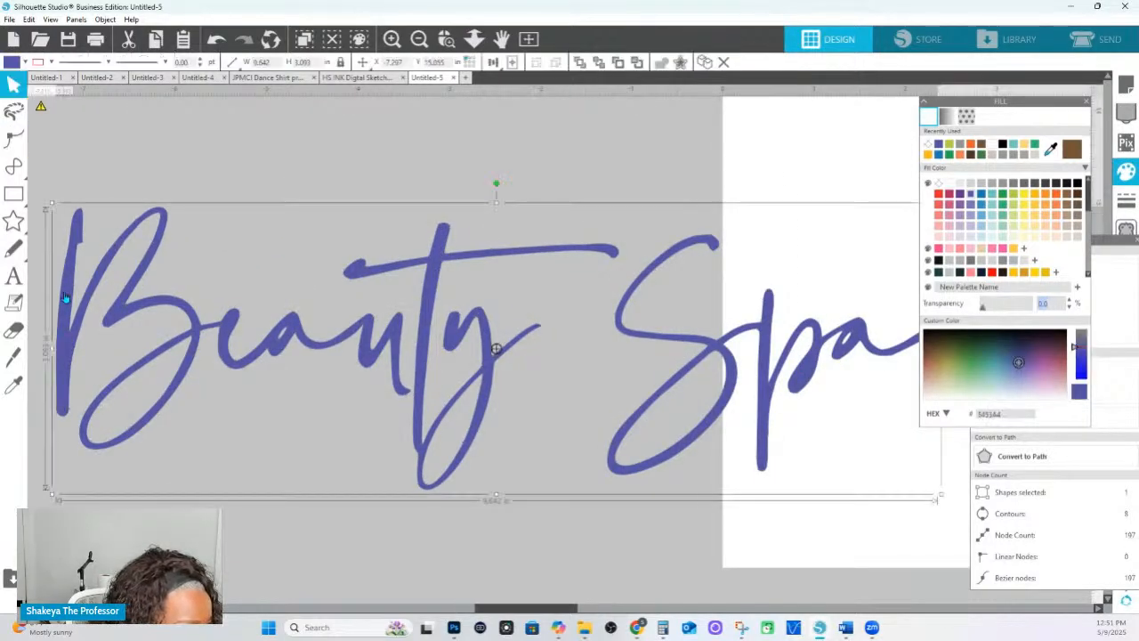
Move the brown original logo image diagonally down and right, out from the purple traced logo stacked with it.
{"action": "left_click", "coordinate": [475, 38]}
{"action": "left_click_drag", "start_coordinate": [479, 143], "coordinate": [451, 161]}
{"action": "left_click", "coordinate": [241, 311]}
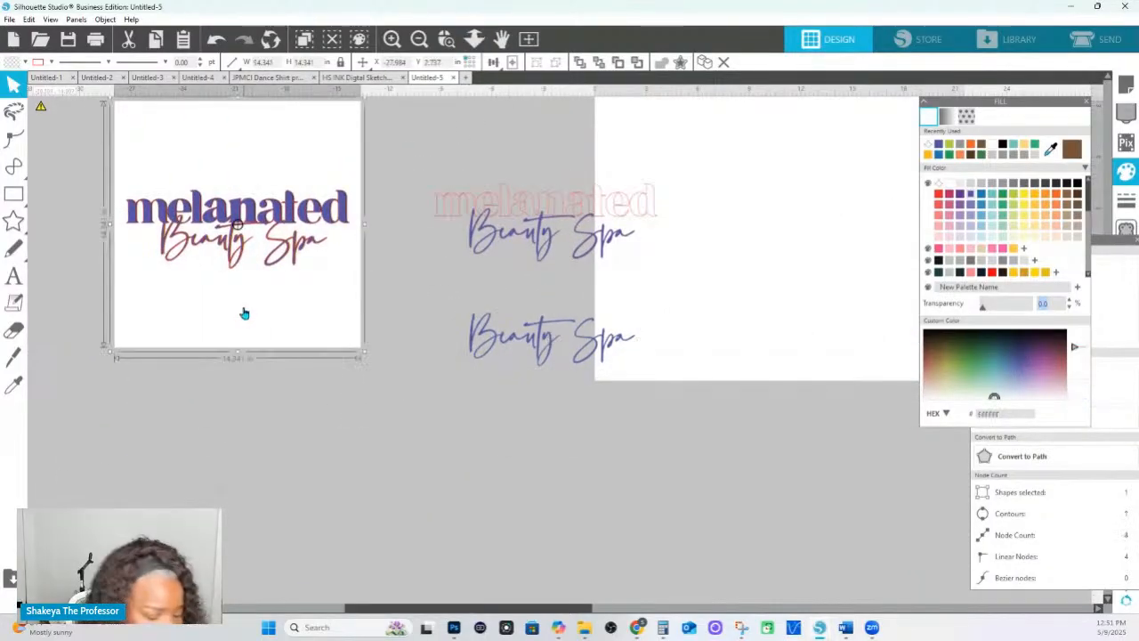
{"action": "key", "text": "i"}
{"action": "key", "text": "ctrl+z"}
{"action": "left_click_drag", "start_coordinate": [247, 310], "coordinate": [375, 447]}
Fill the duplicated "Beauty Spa" script with the brown sampled from the logo image's script, shift it down and bring it to the front.
{"action": "left_click", "coordinate": [585, 318]}
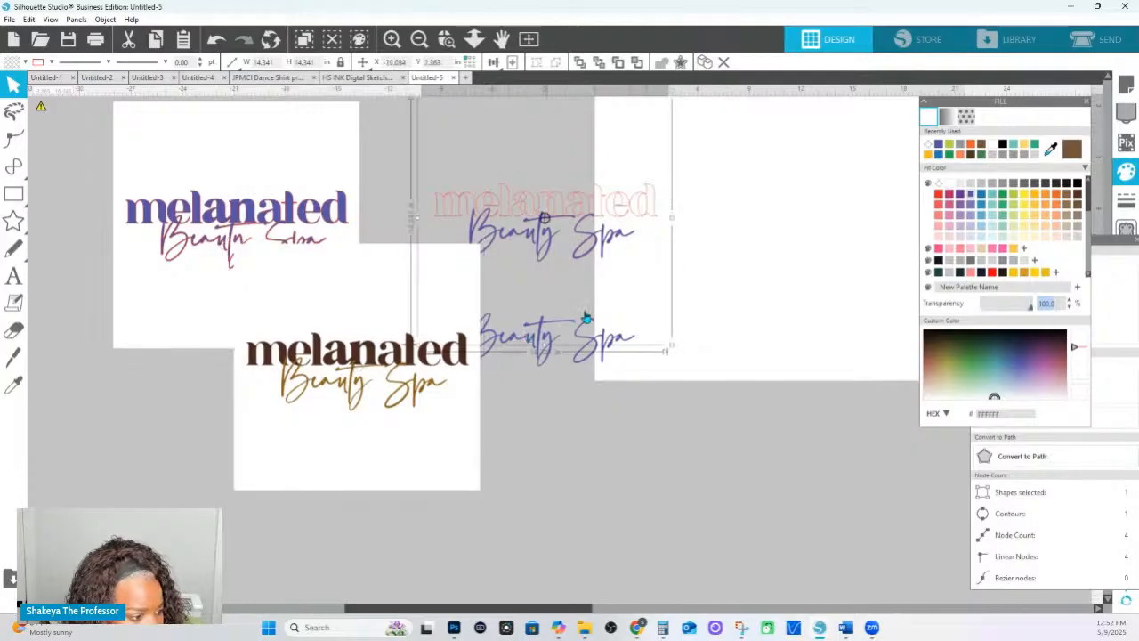
{"action": "left_click", "coordinate": [545, 338]}
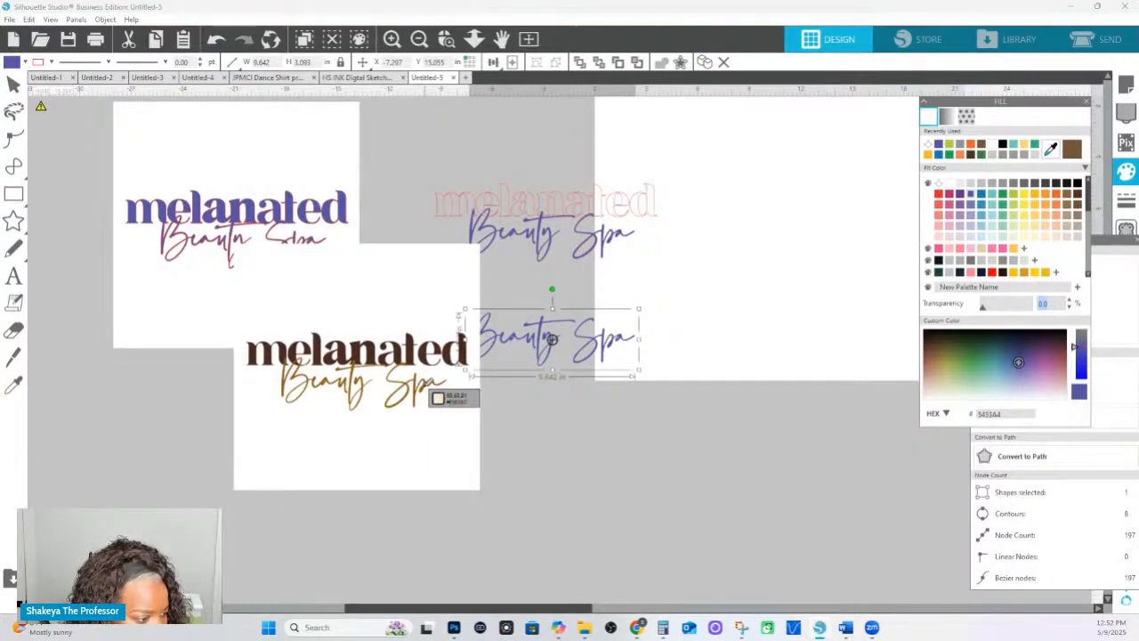
{"action": "left_click", "coordinate": [431, 399]}
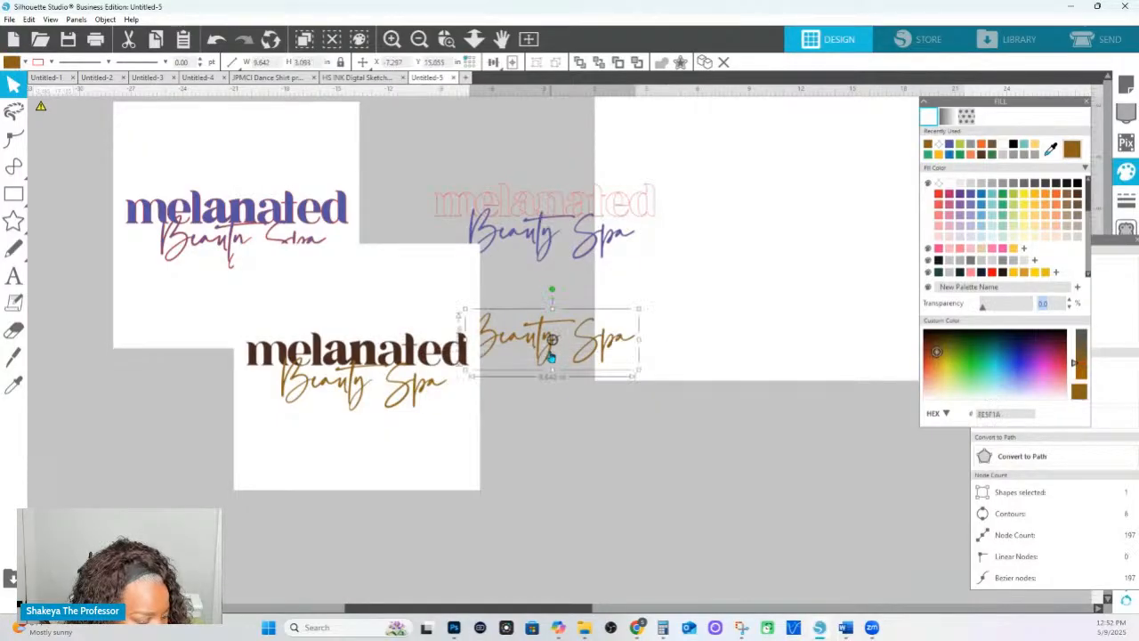
{"action": "left_click_drag", "start_coordinate": [550, 354], "coordinate": [553, 406]}
{"action": "right_click", "coordinate": [552, 404]}
{"action": "left_click", "coordinate": [626, 341]}
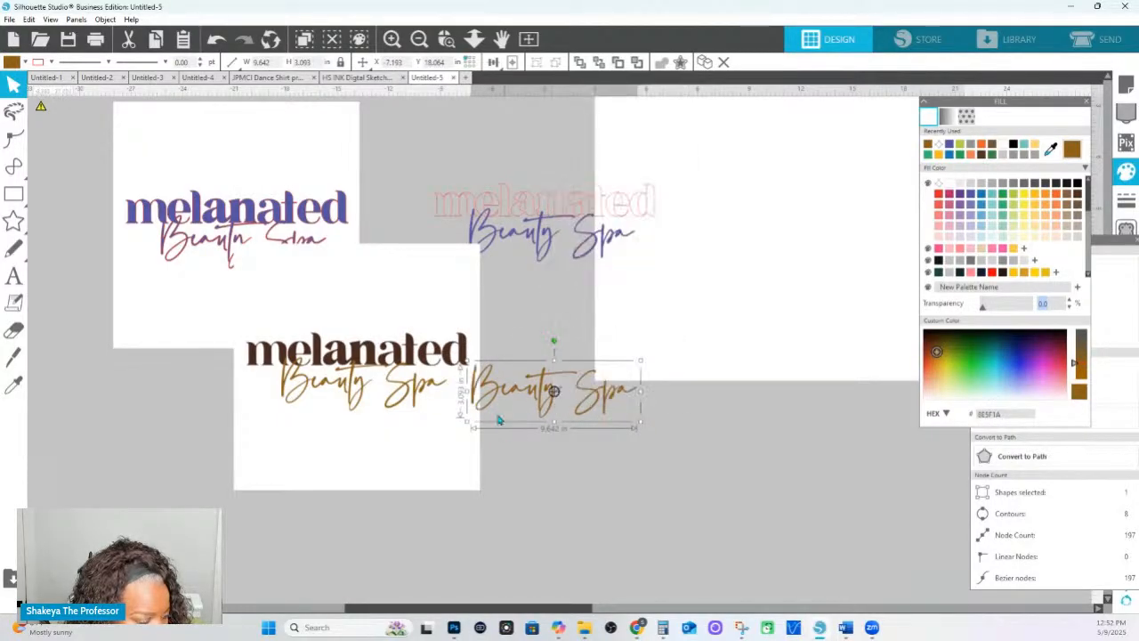
Place the brown "Beauty Spa" duplicate directly beneath the matching script in the logo image for comparison.
{"action": "left_click", "coordinate": [538, 324]}
{"action": "left_click", "coordinate": [446, 40]}
{"action": "left_click_drag", "start_coordinate": [236, 352], "coordinate": [215, 505]}
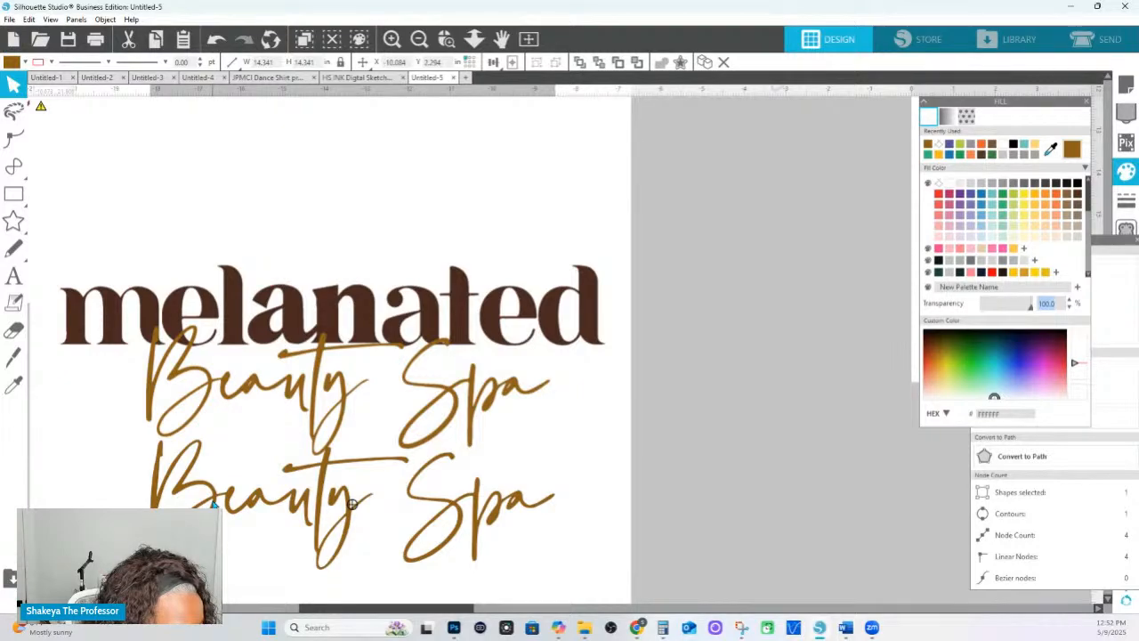
{"action": "left_click_drag", "start_coordinate": [214, 505], "coordinate": [215, 504]}
{"action": "left_click", "coordinate": [503, 503]}
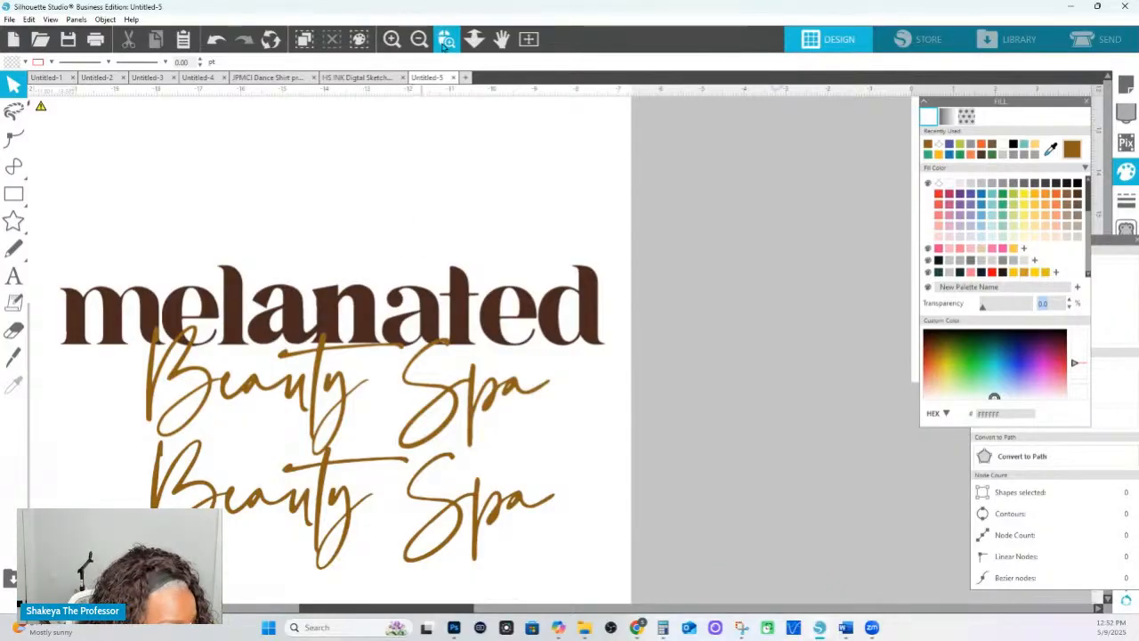
Add a smooth point at the bottom of the "y" loop in the duplicated script and delete the corner point beside it.
{"action": "left_click", "coordinate": [445, 39]}
{"action": "left_click_drag", "start_coordinate": [208, 420], "coordinate": [676, 531]}
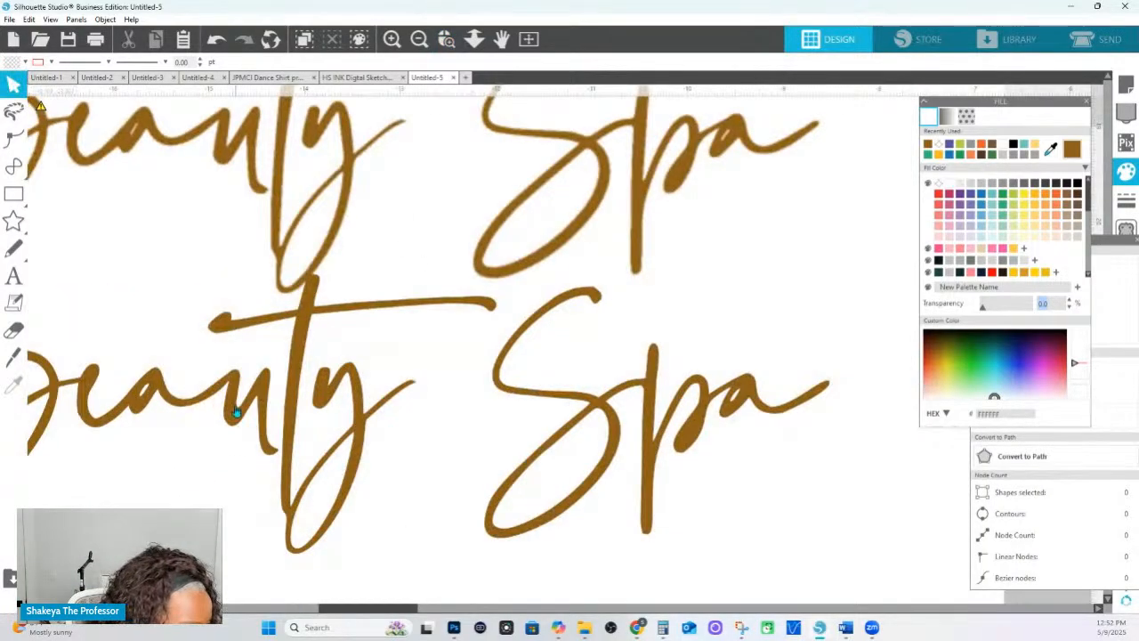
{"action": "double_click", "coordinate": [367, 406]}
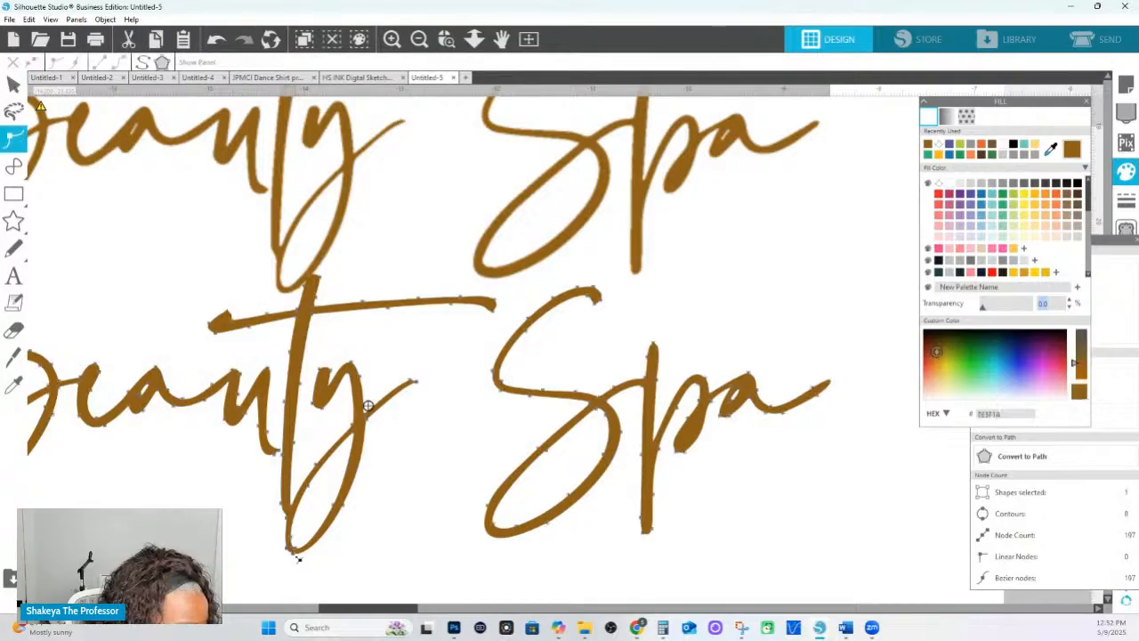
{"action": "left_click", "coordinate": [297, 552]}
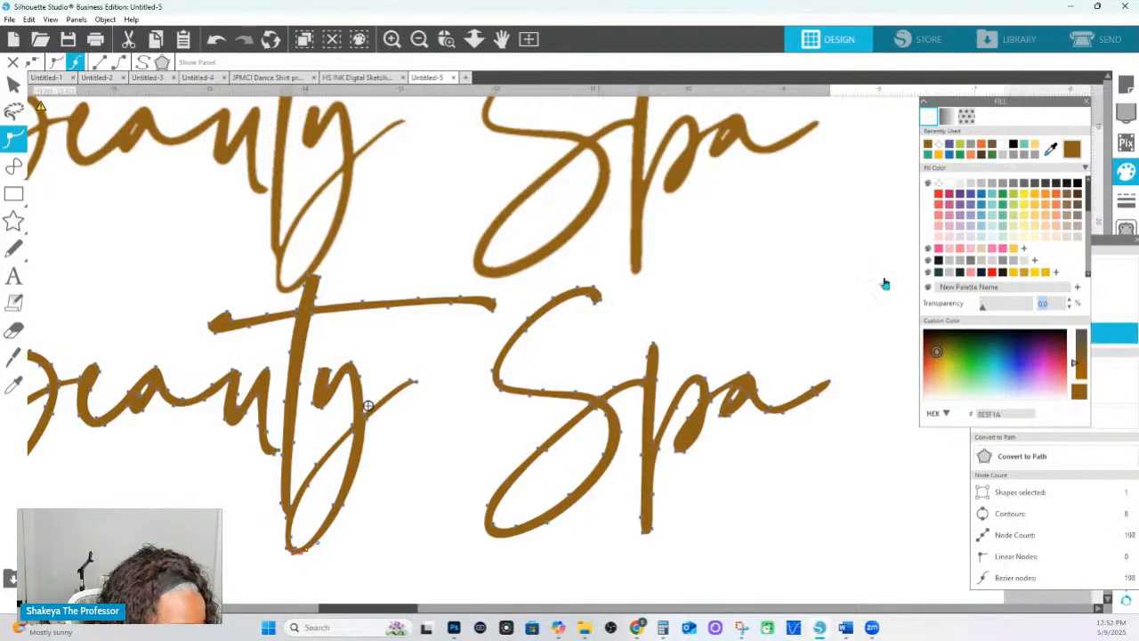
{"action": "left_click", "coordinate": [293, 551]}
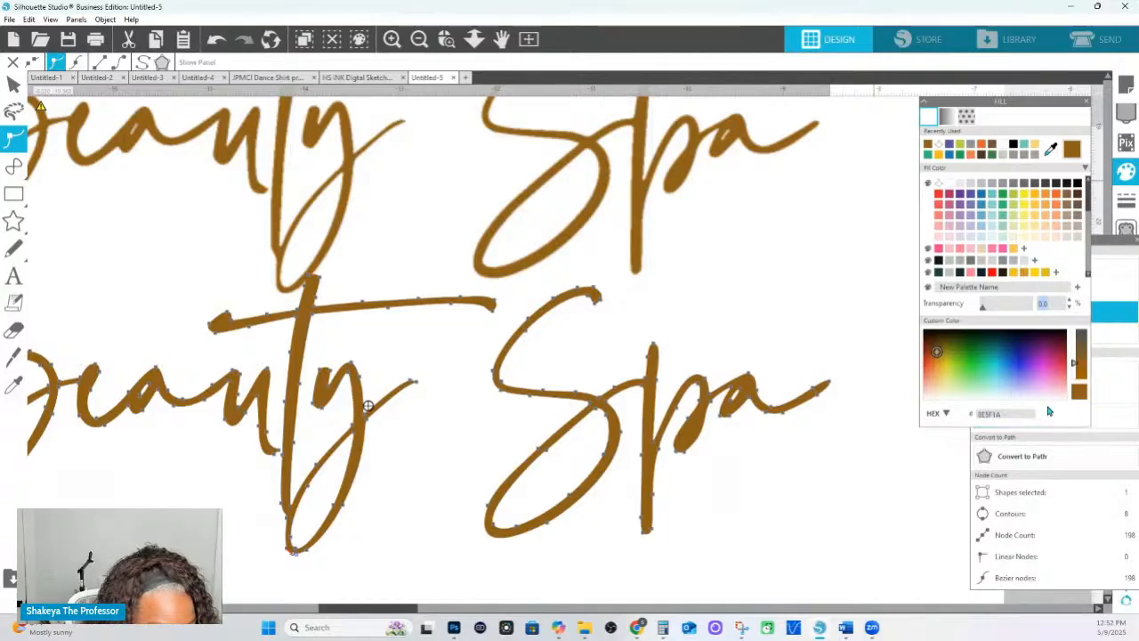
{"action": "left_click", "coordinate": [1108, 243]}
{"action": "left_click", "coordinate": [1004, 271]}
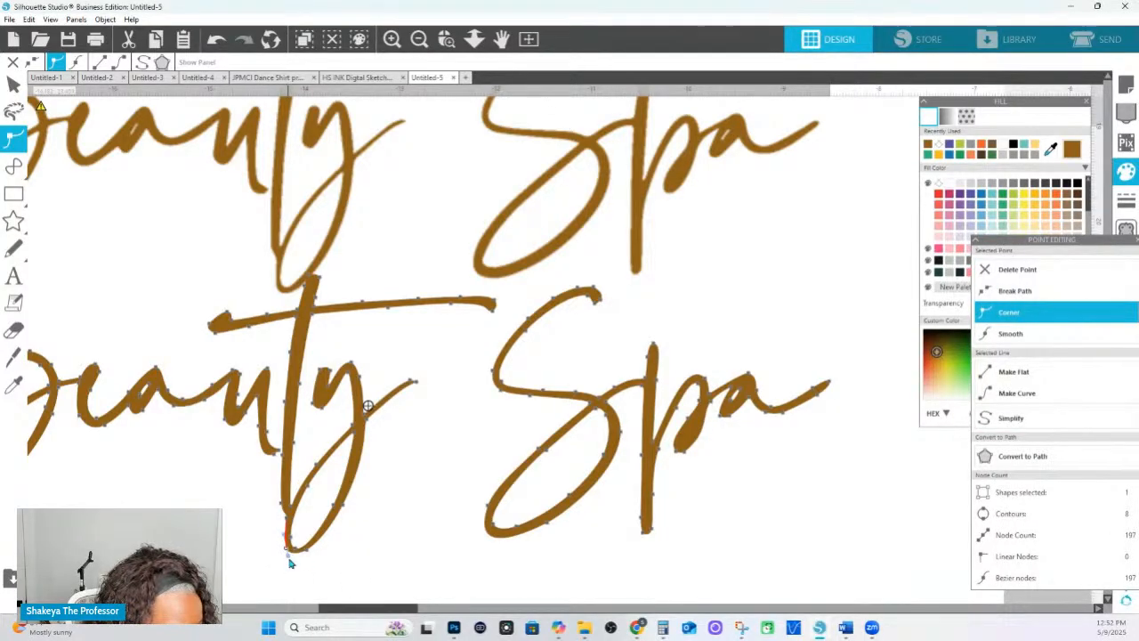
{"action": "left_click", "coordinate": [299, 551]}
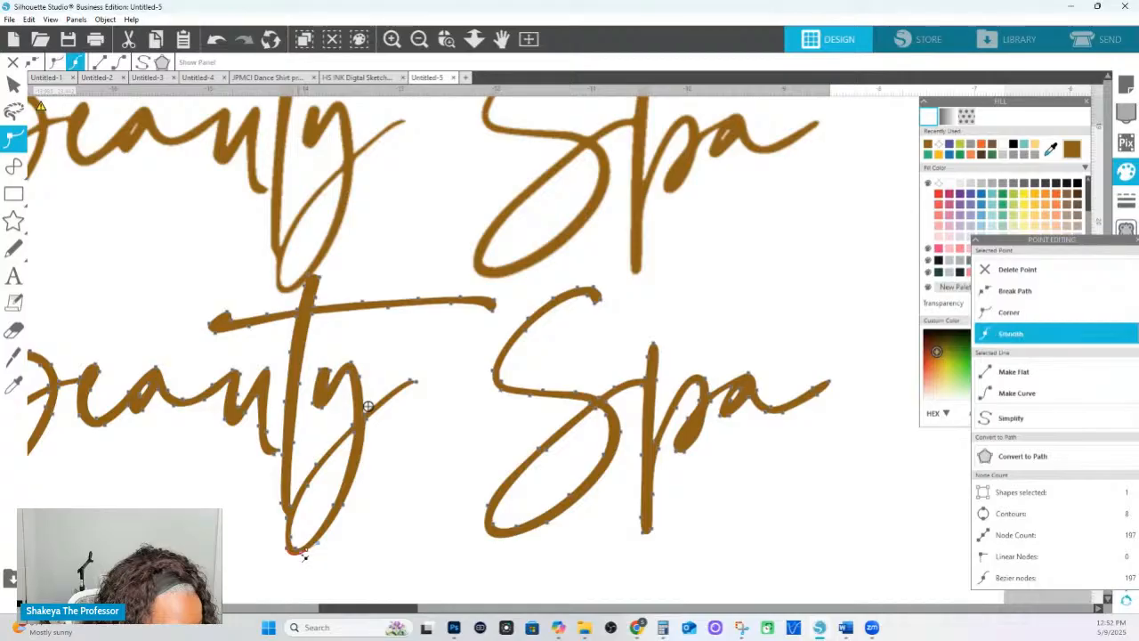
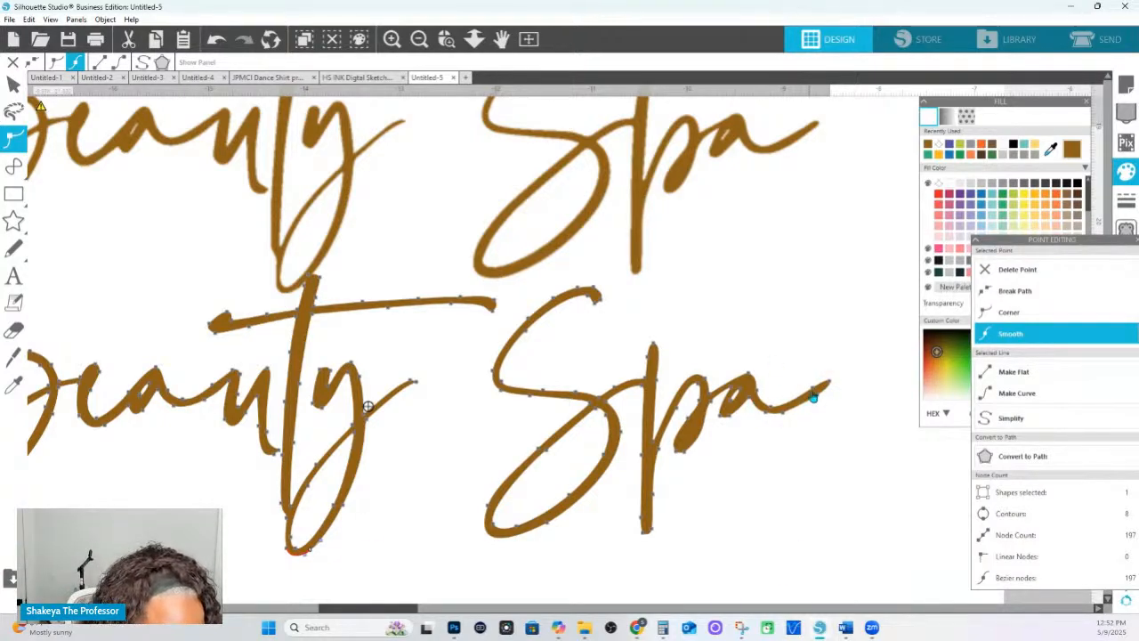
Adjust the points on the tail of the final "a" in "Spa" and add a corner point at the bottom of its bowl.
{"action": "left_click", "coordinate": [819, 388]}
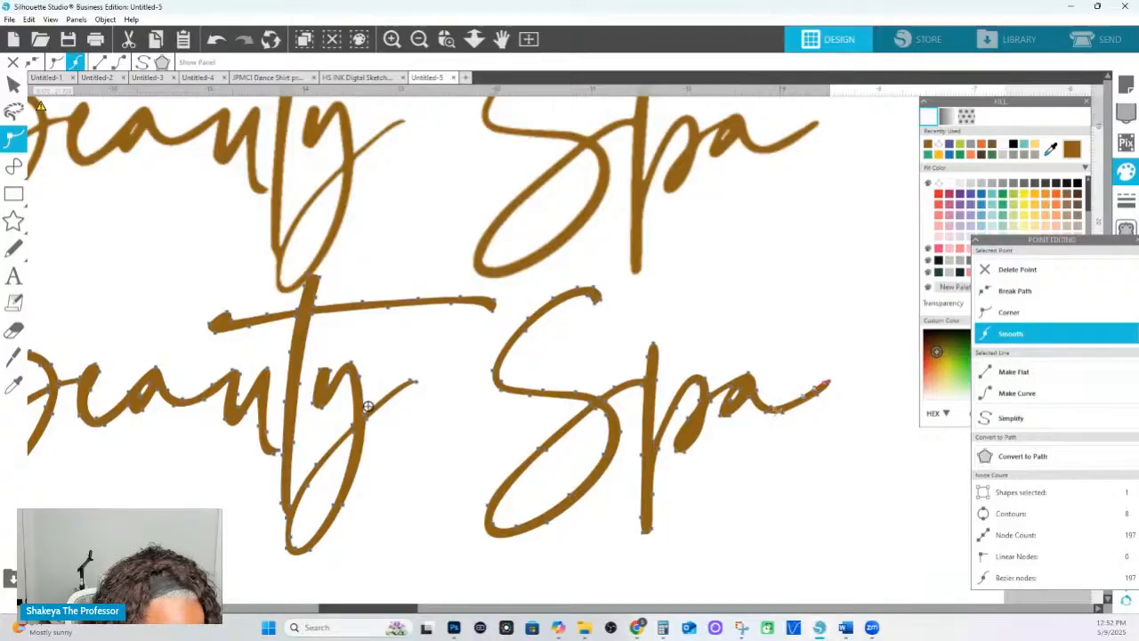
{"action": "left_click", "coordinate": [764, 411]}
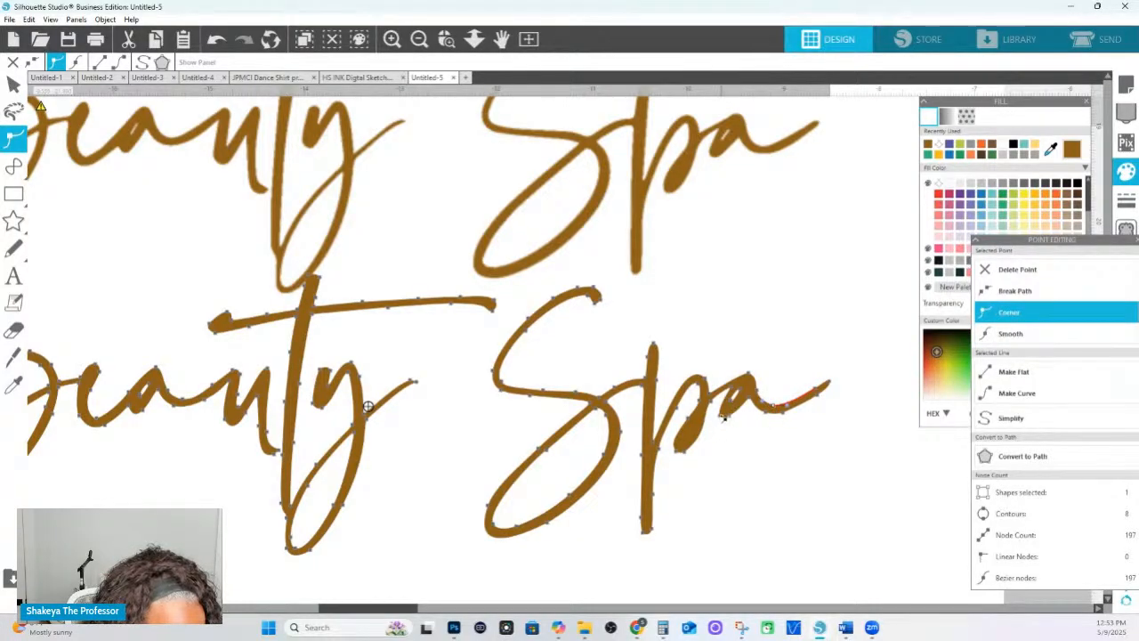
{"action": "left_click", "coordinate": [721, 416]}
{"action": "right_click", "coordinate": [721, 420]}
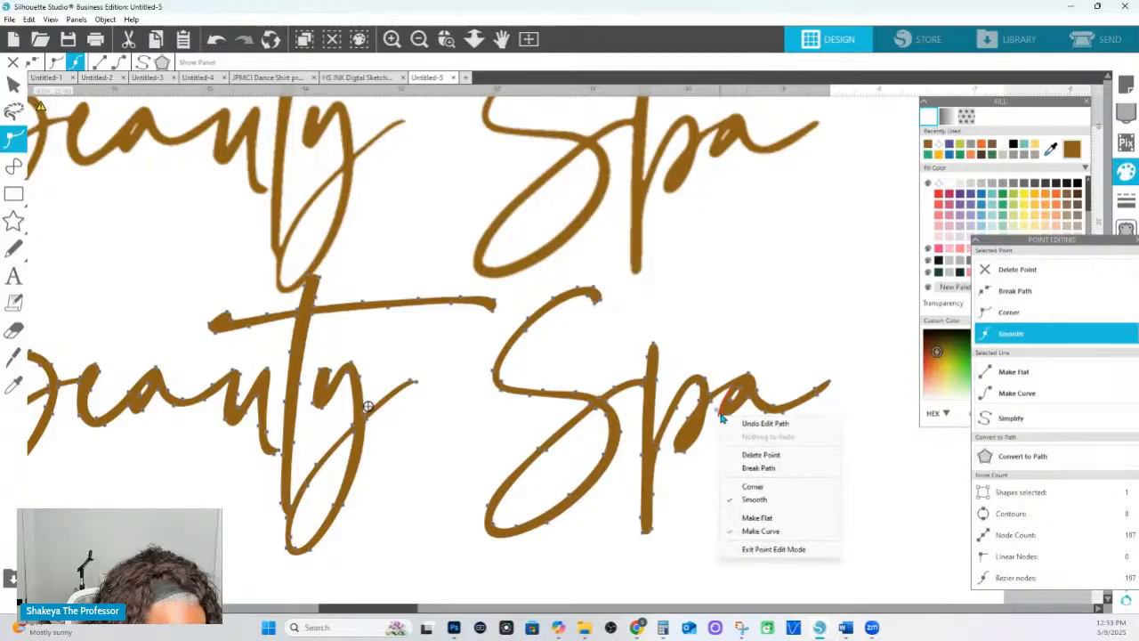
{"action": "left_click", "coordinate": [721, 414]}
{"action": "left_click", "coordinate": [723, 420]}
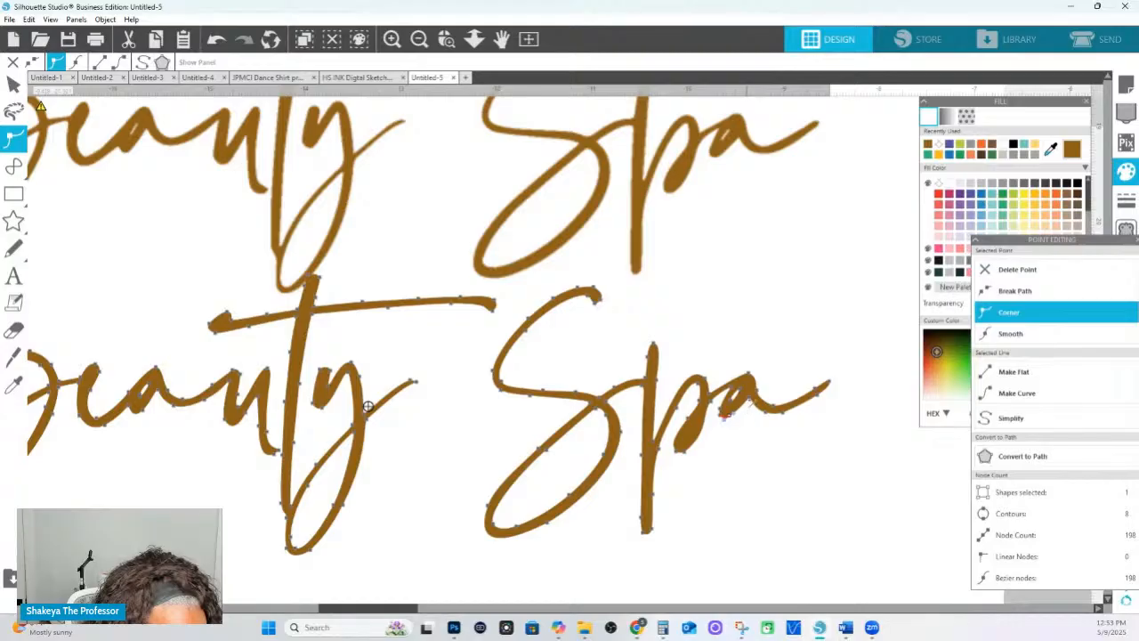
Refine the smooth and corner points along the underside of the final "a", from the bowl to the tail.
{"action": "left_click", "coordinate": [767, 414]}
{"action": "left_click", "coordinate": [758, 411]}
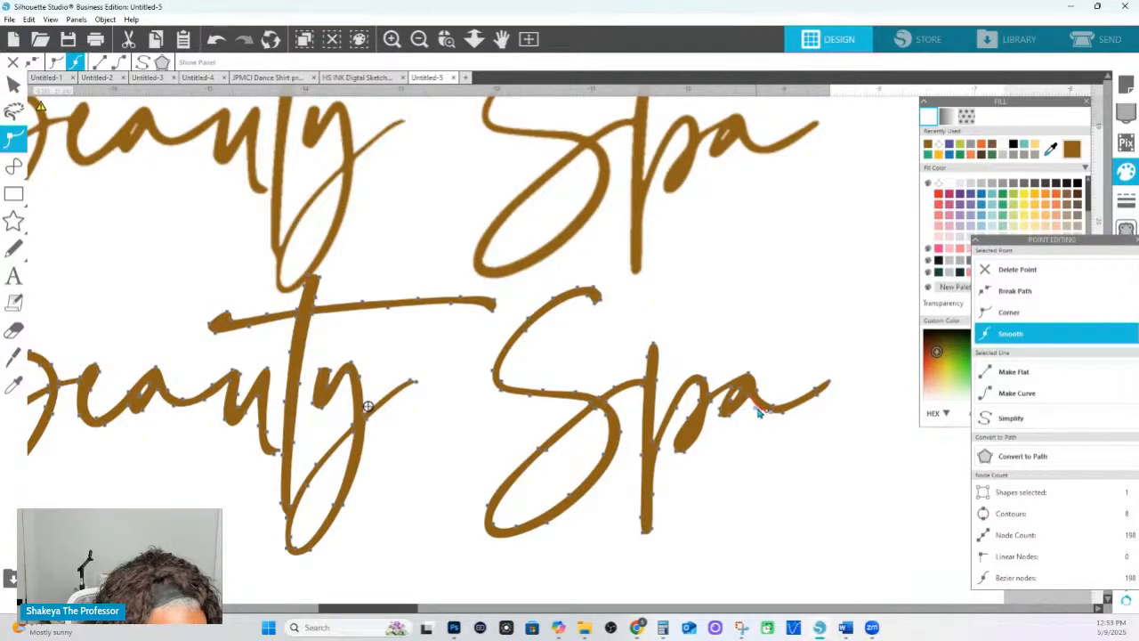
{"action": "left_click", "coordinate": [779, 413]}
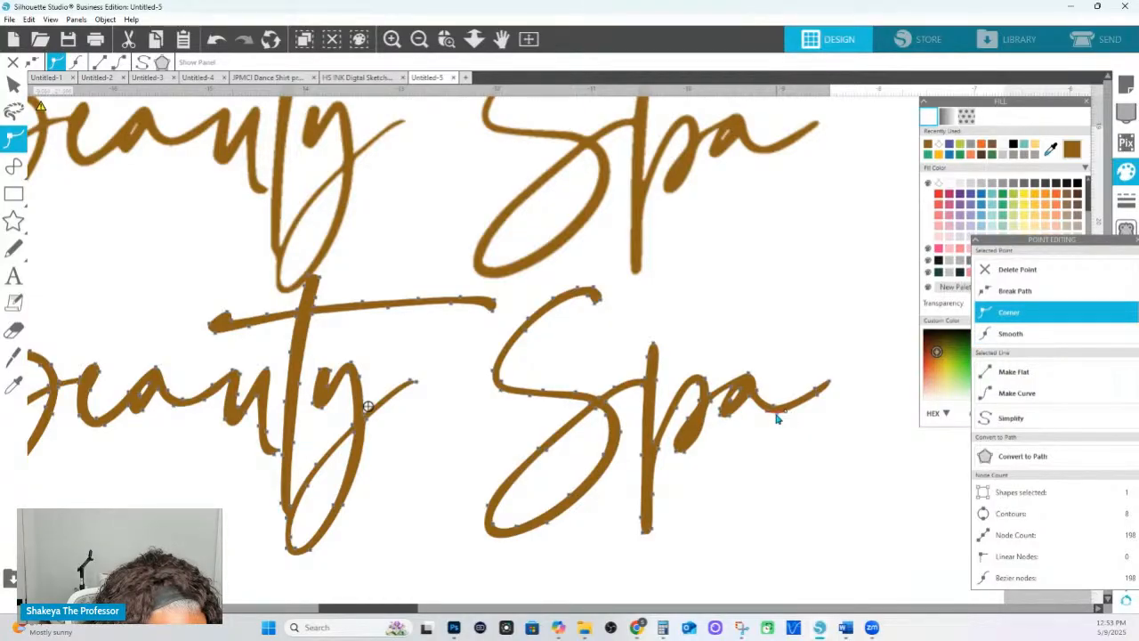
{"action": "left_click", "coordinate": [810, 405]}
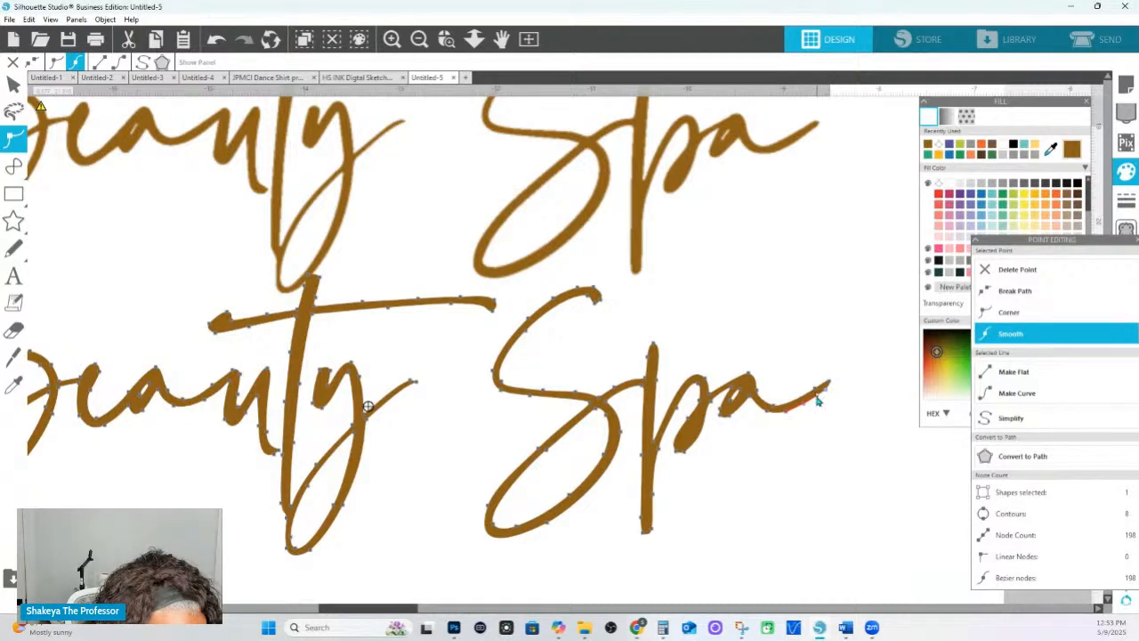
{"action": "left_click", "coordinate": [787, 416]}
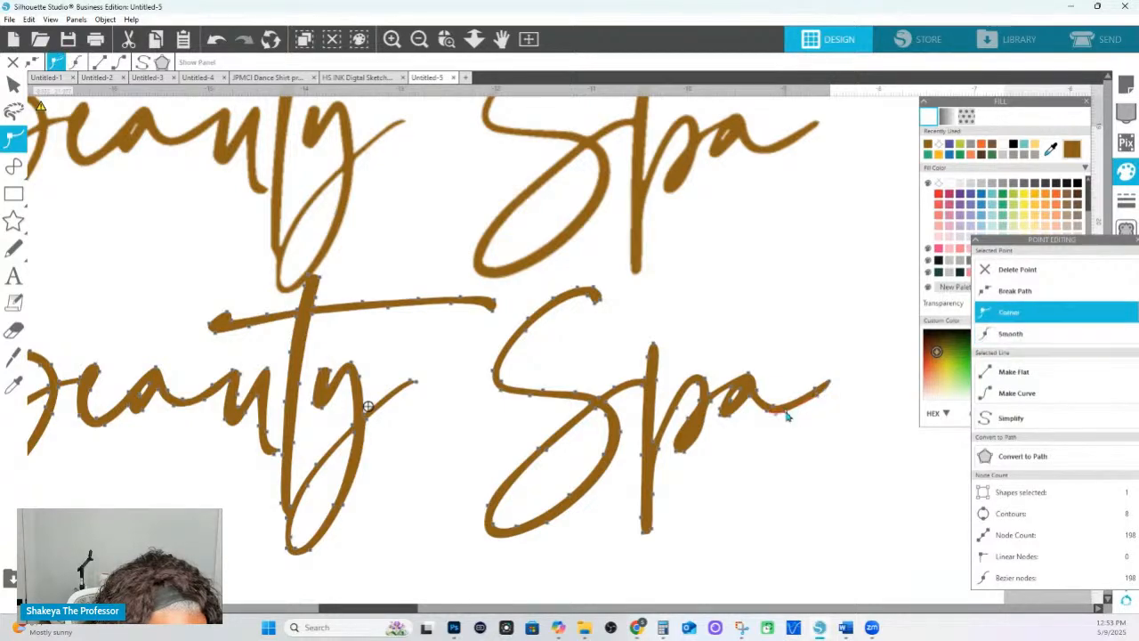
{"action": "left_click", "coordinate": [799, 449]}
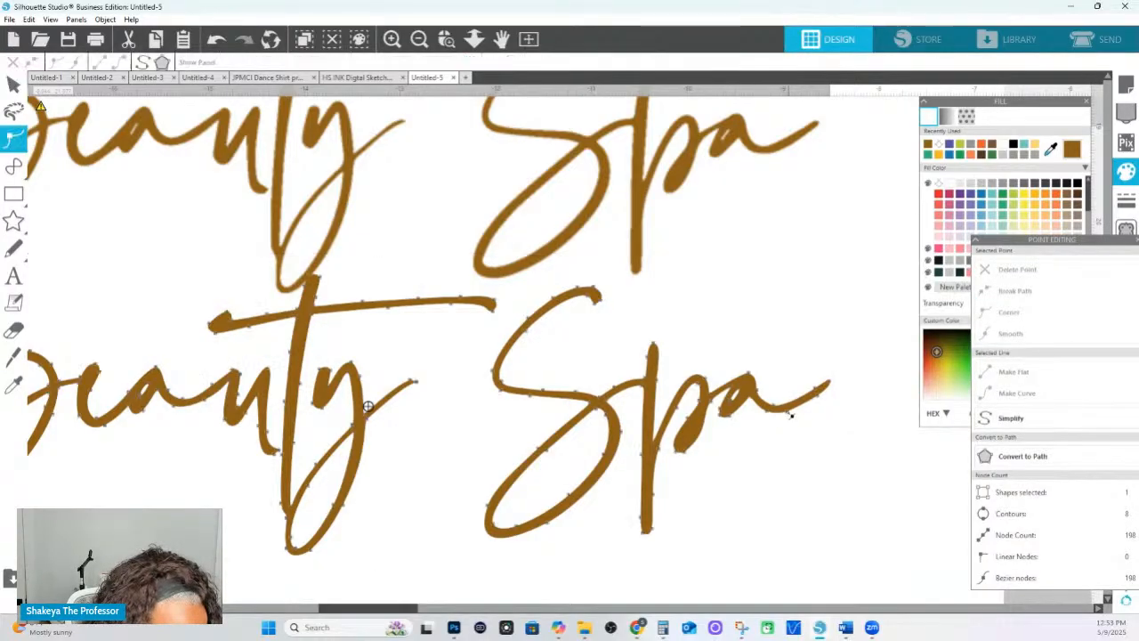
{"action": "left_click", "coordinate": [787, 416]}
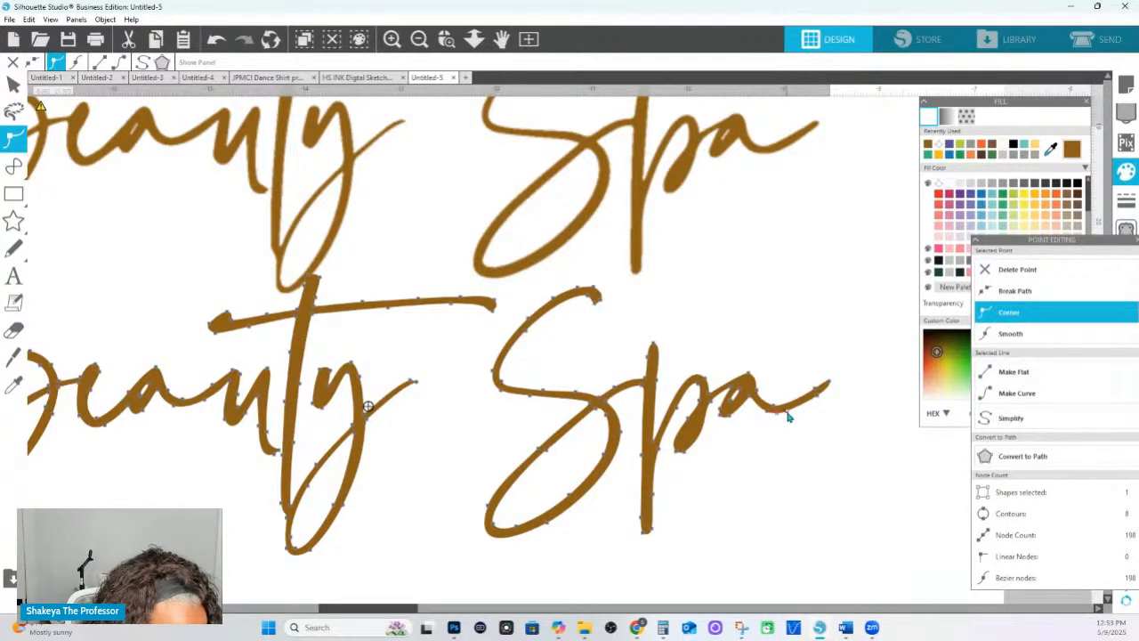
Adjust the corner points at the bottom of the "p" bowl and where it joins the stem in the duplicated "Spa".
{"action": "left_click", "coordinate": [685, 452]}
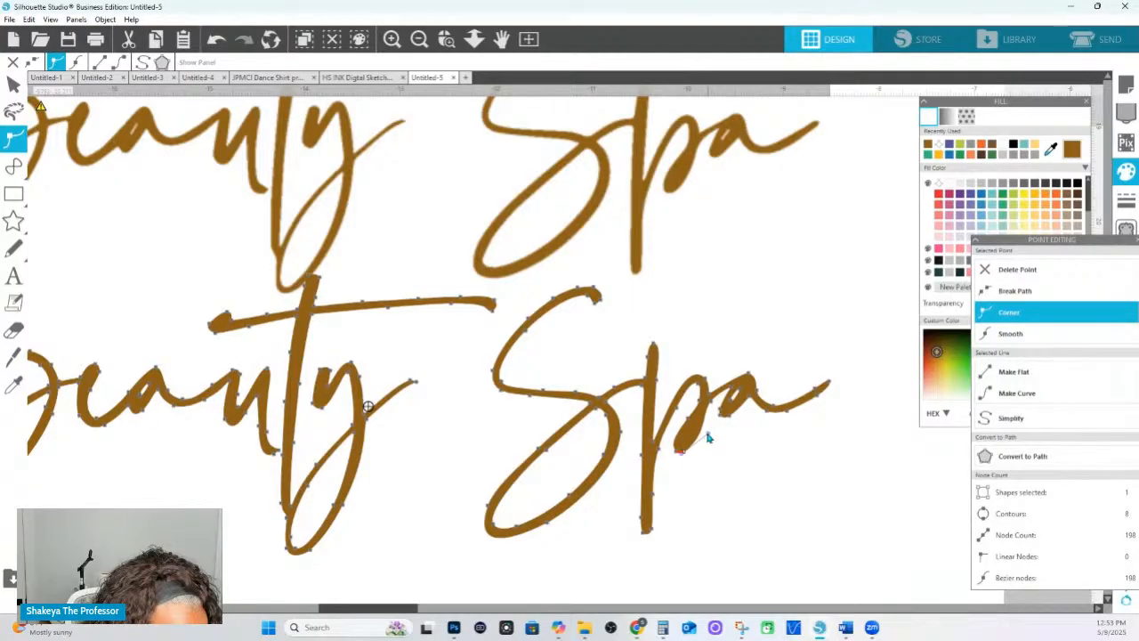
{"action": "left_click", "coordinate": [718, 483]}
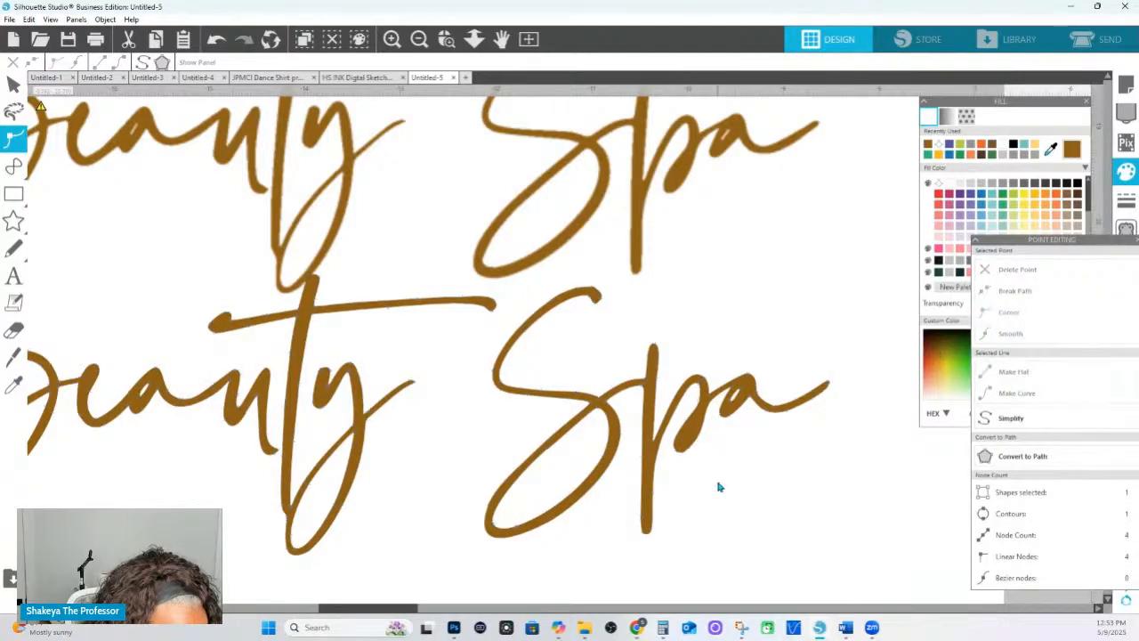
{"action": "double_click", "coordinate": [658, 458]}
{"action": "double_click", "coordinate": [658, 457]}
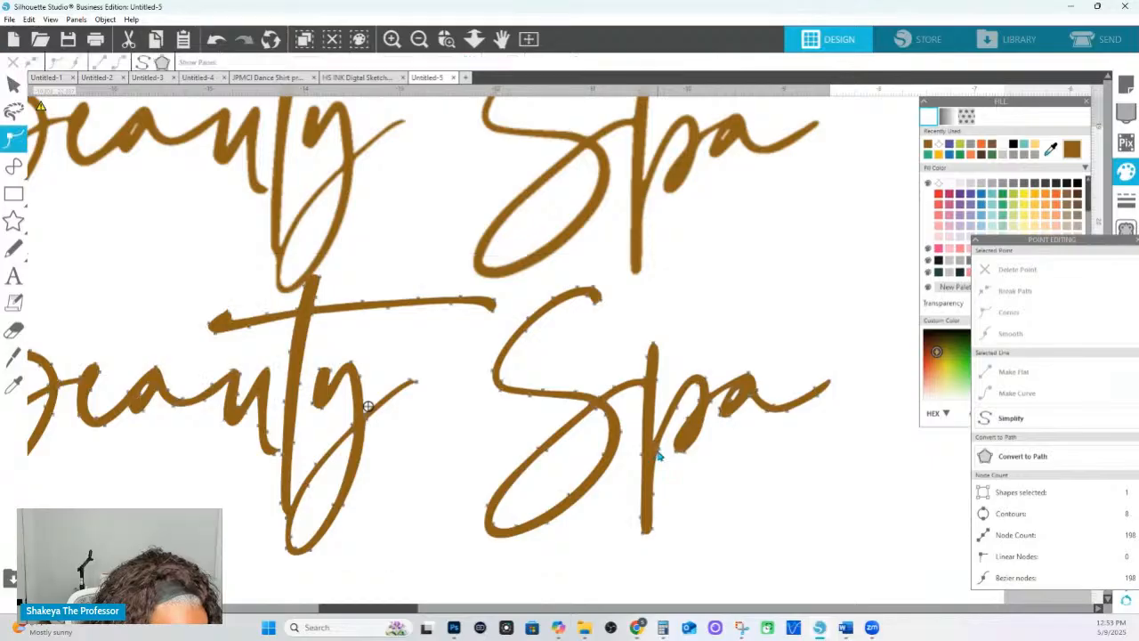
{"action": "left_click", "coordinate": [659, 453]}
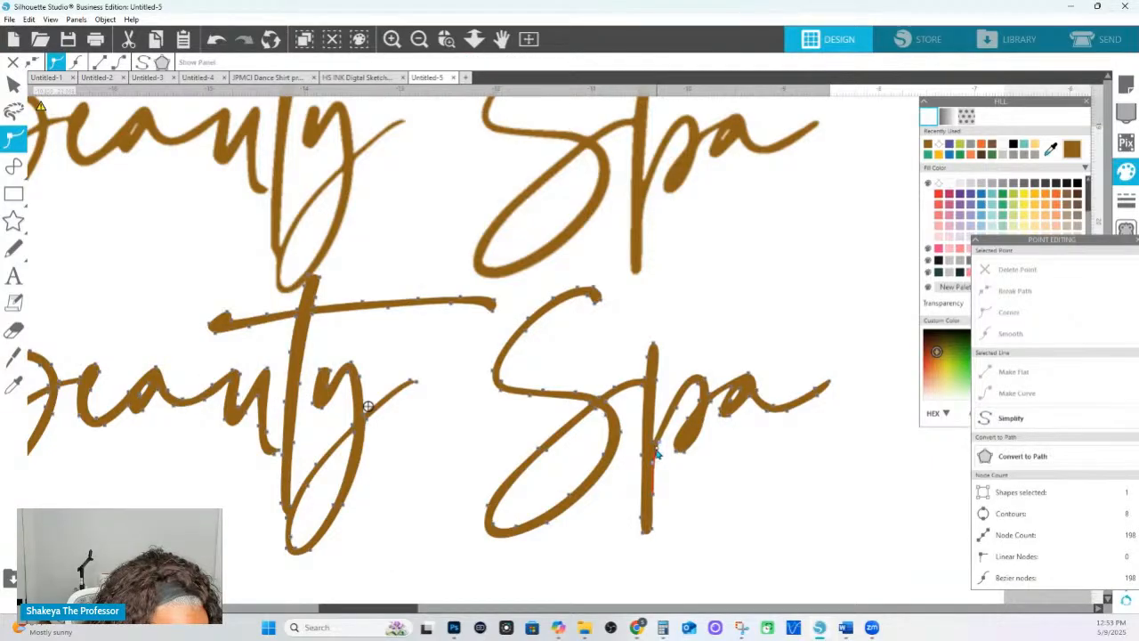
{"action": "left_click", "coordinate": [656, 461]}
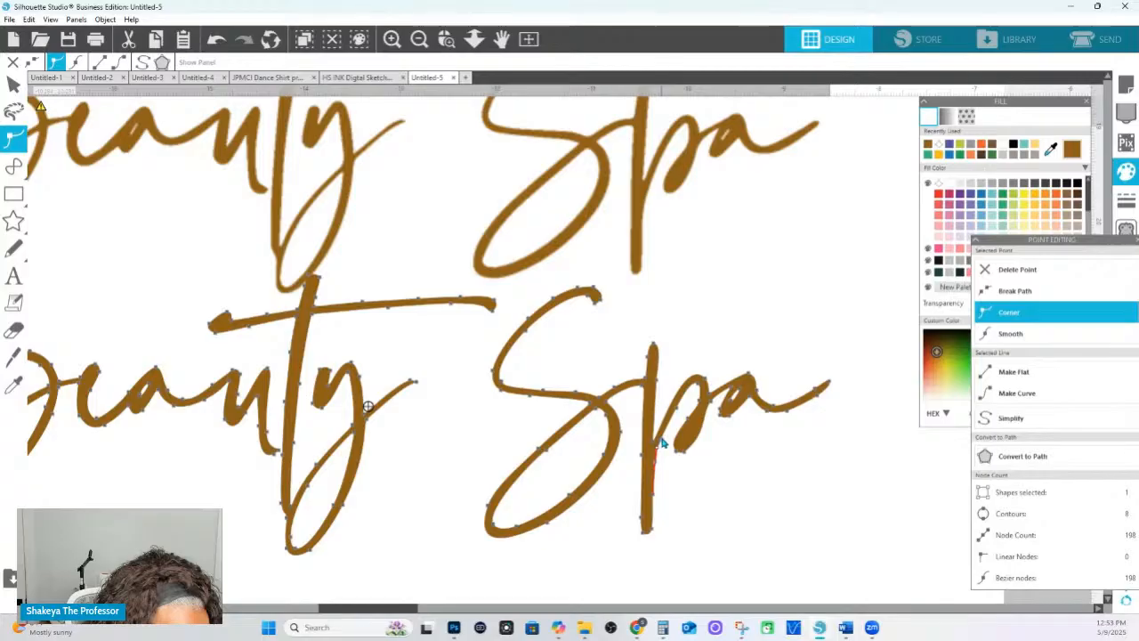
{"action": "left_click", "coordinate": [657, 445]}
{"action": "left_click", "coordinate": [745, 505]}
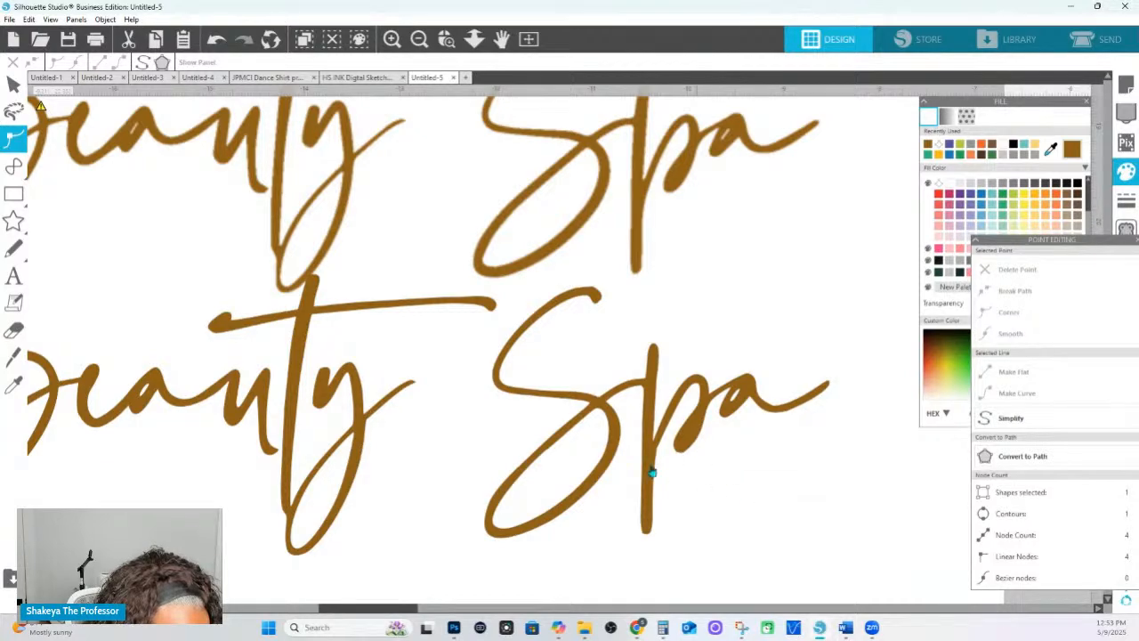
Reshape the bottom loop of the "S" by adjusting the smooth point's handle and adding a smooth point on its underside.
{"action": "left_click", "coordinate": [539, 457]}
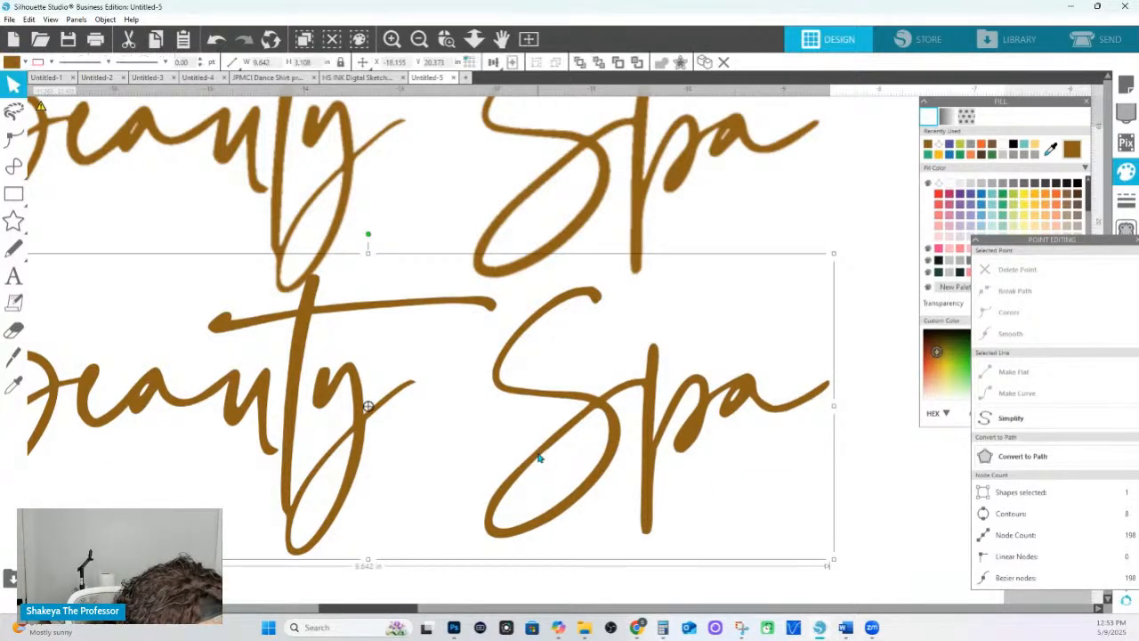
{"action": "double_click", "coordinate": [538, 457]}
{"action": "left_click", "coordinate": [493, 497]}
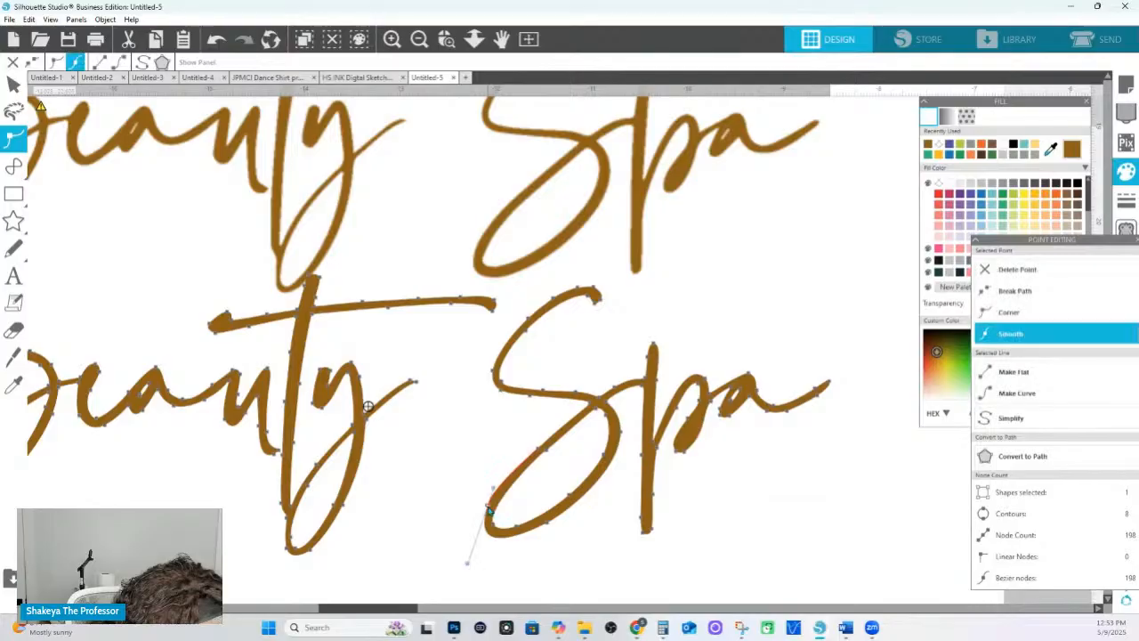
{"action": "left_click_drag", "start_coordinate": [494, 489], "coordinate": [497, 490]}
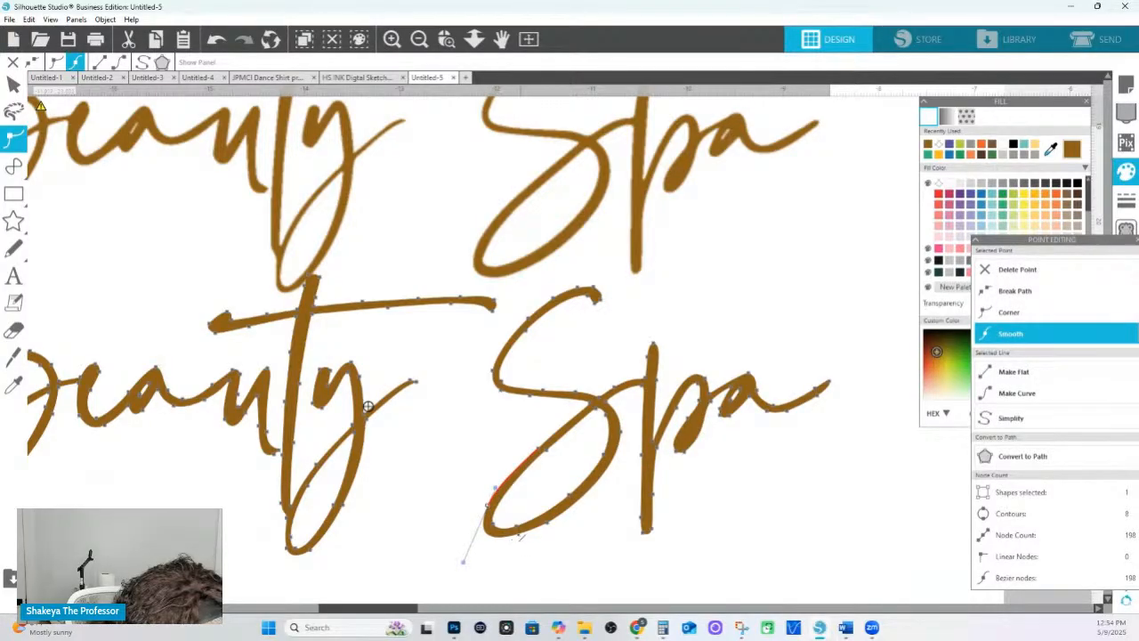
{"action": "left_click", "coordinate": [516, 538]}
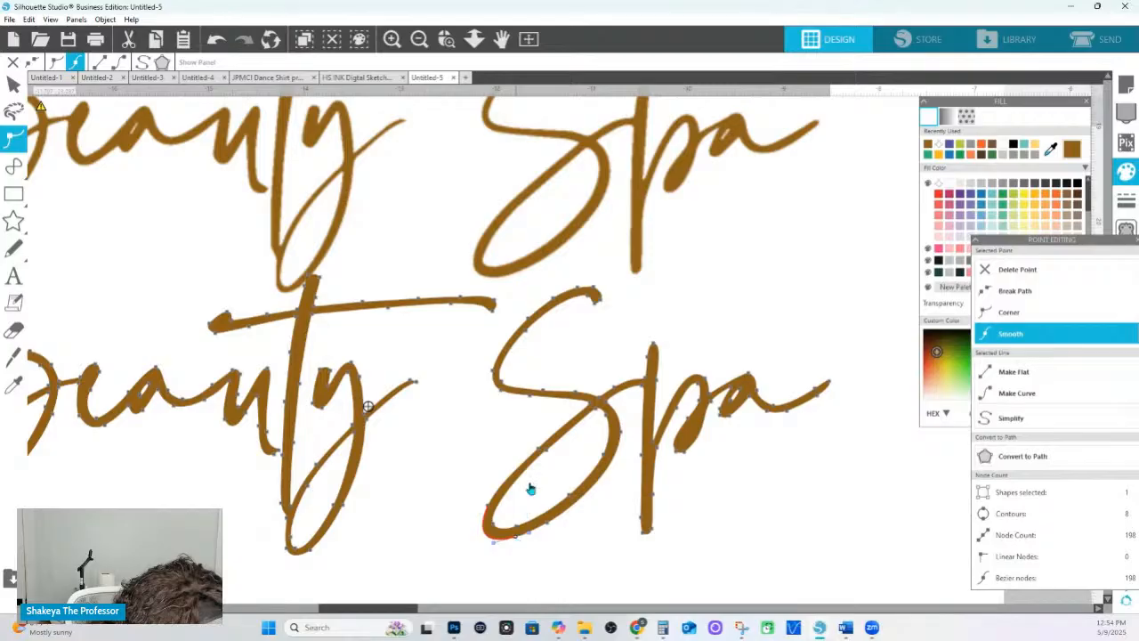
{"action": "left_click", "coordinate": [503, 442]}
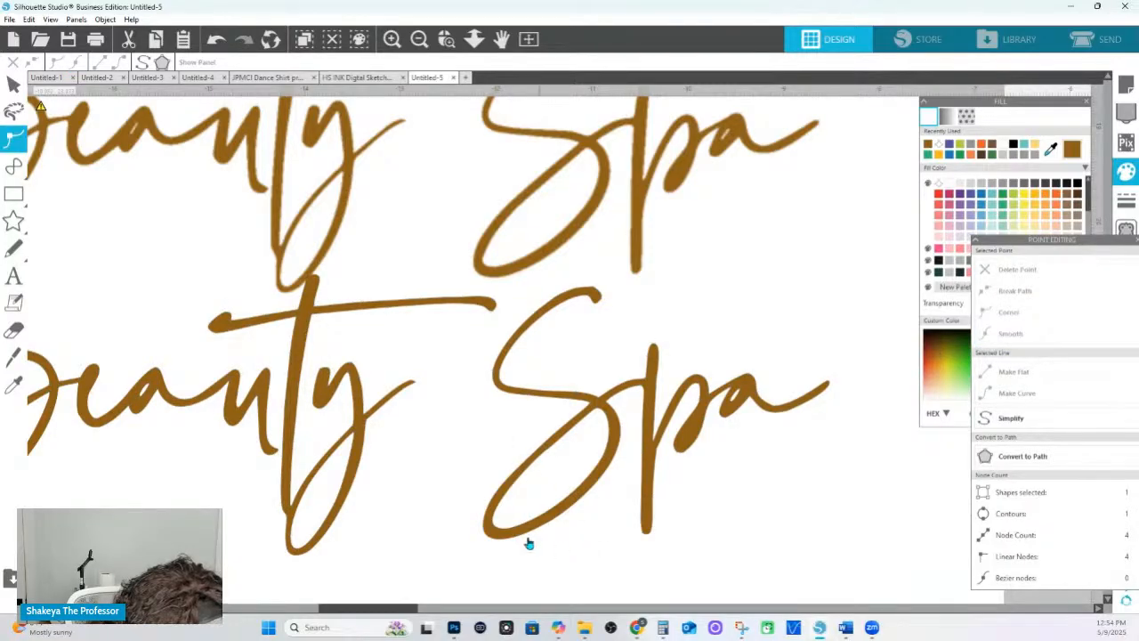
Refine the smooth point on the outer edge of the diagonal stroke of the "S" in the duplicated script.
{"action": "key", "text": "v"}
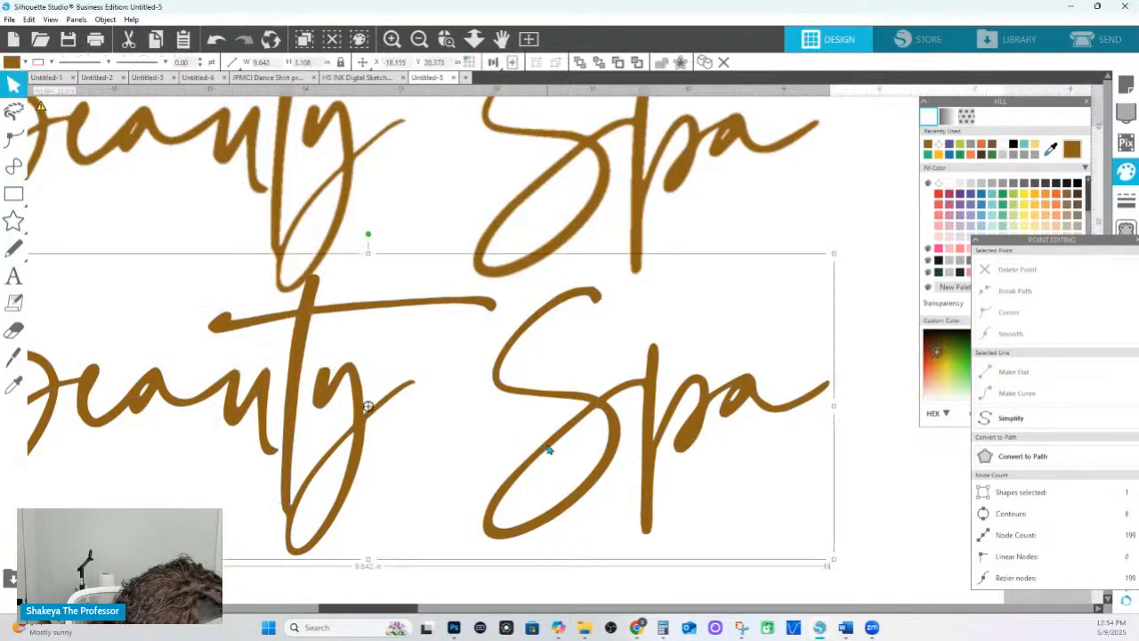
{"action": "double_click", "coordinate": [549, 452]}
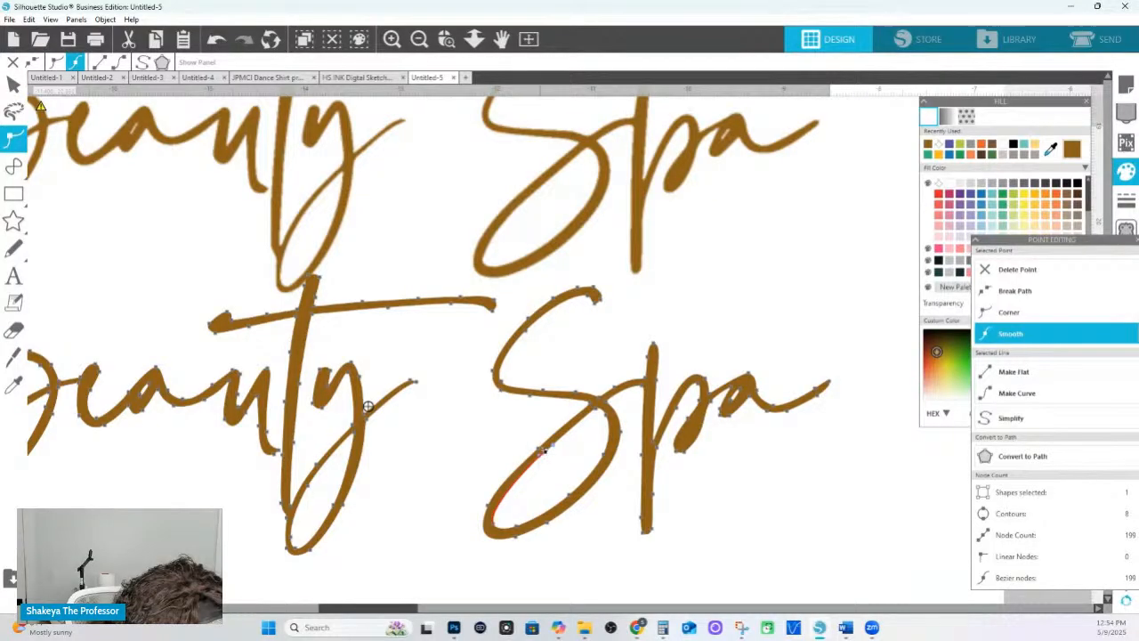
{"action": "left_click", "coordinate": [540, 452]}
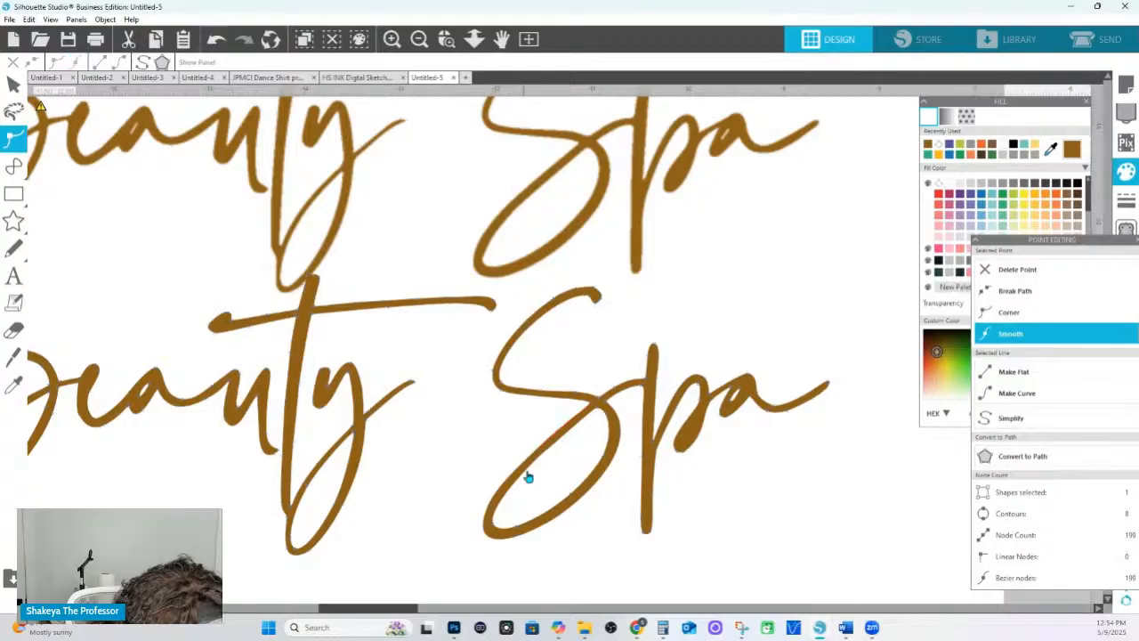
{"action": "left_click", "coordinate": [529, 477]}
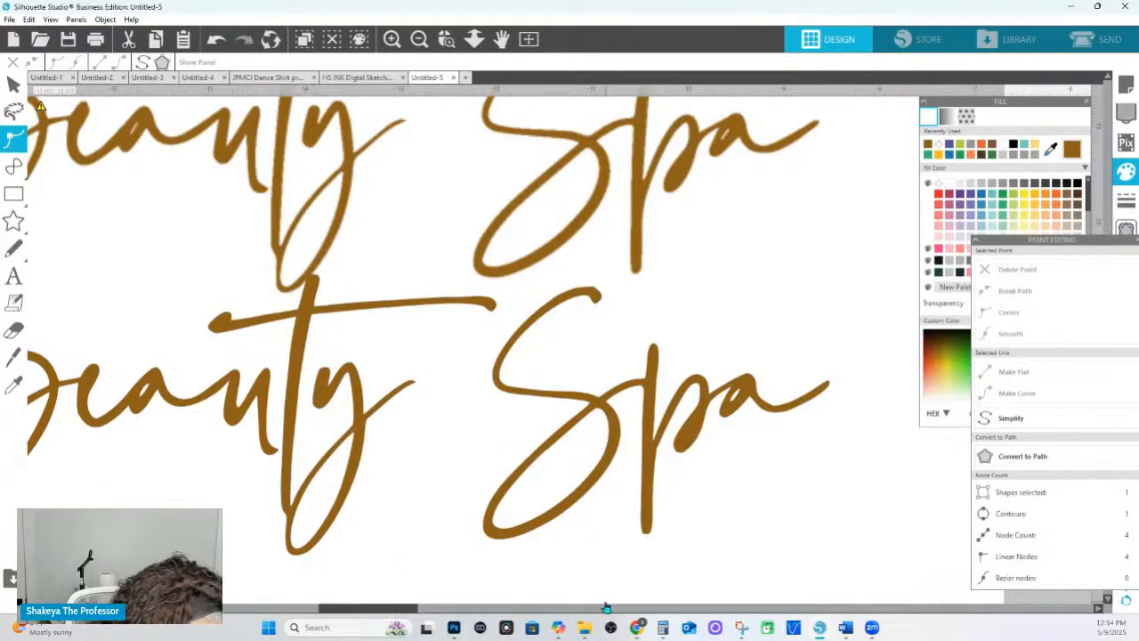
Select the faded logo image together with its outlined tracing and set the fill transparency to 11%.
{"action": "left_click", "coordinate": [605, 608]}
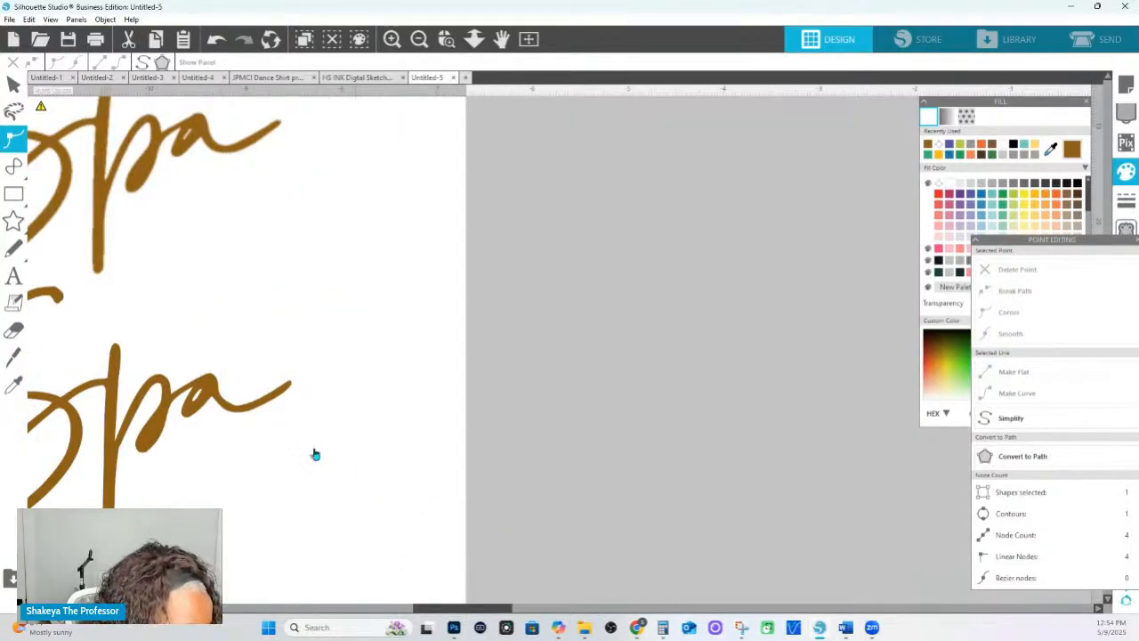
{"action": "left_click", "coordinate": [474, 40]}
{"action": "left_click_drag", "start_coordinate": [427, 453], "coordinate": [446, 221]}
{"action": "scroll", "coordinate": [629, 498], "scroll_direction": "up", "scroll_amount": 5}
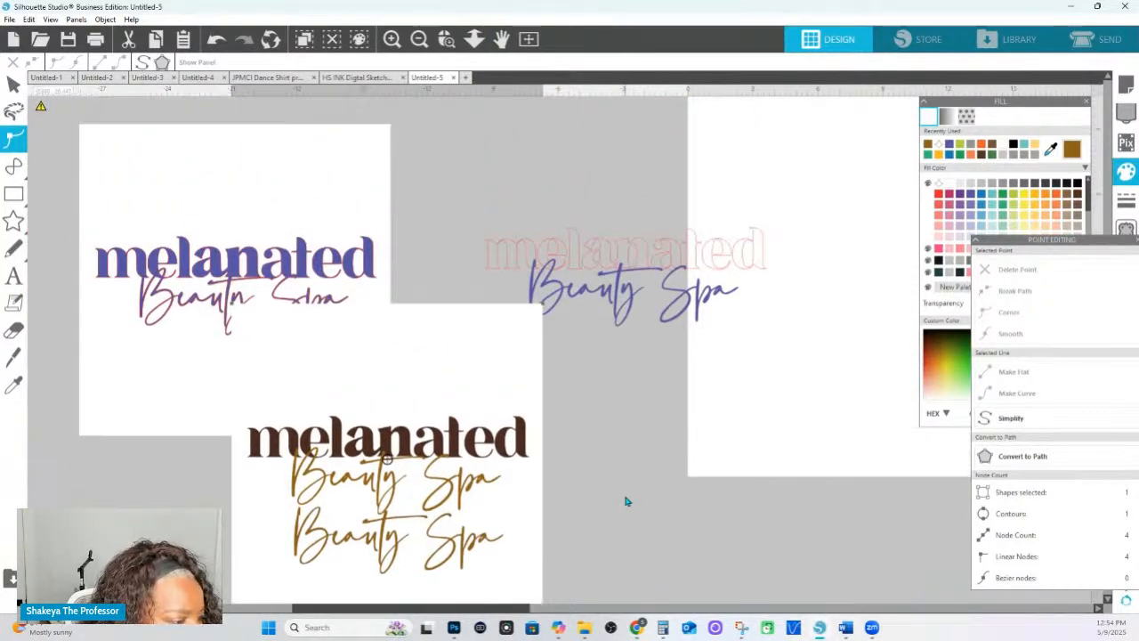
{"action": "left_click_drag", "start_coordinate": [437, 188], "coordinate": [493, 262]}
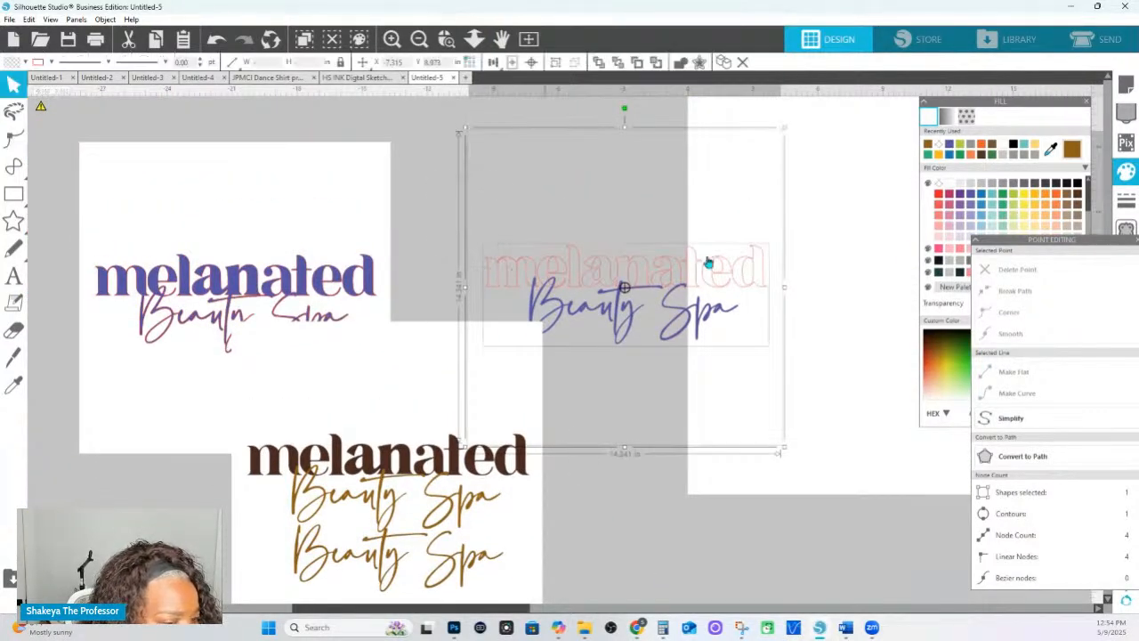
{"action": "left_click_drag", "start_coordinate": [1028, 240], "coordinate": [1078, 364]}
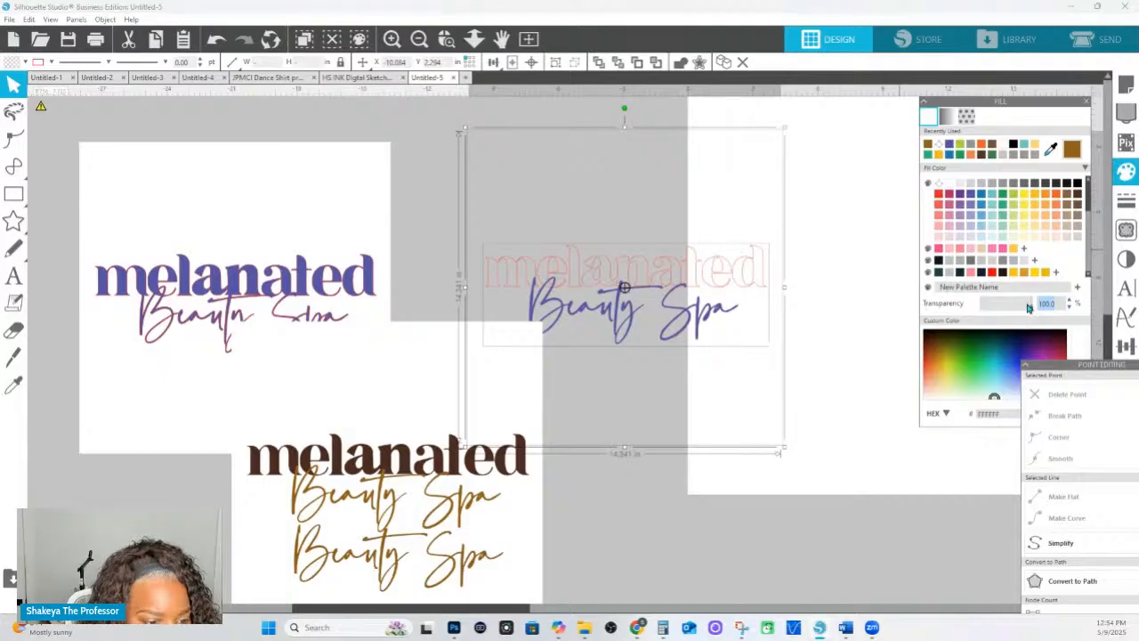
{"action": "left_click_drag", "start_coordinate": [1031, 309], "coordinate": [987, 311]}
{"action": "left_click", "coordinate": [714, 466]}
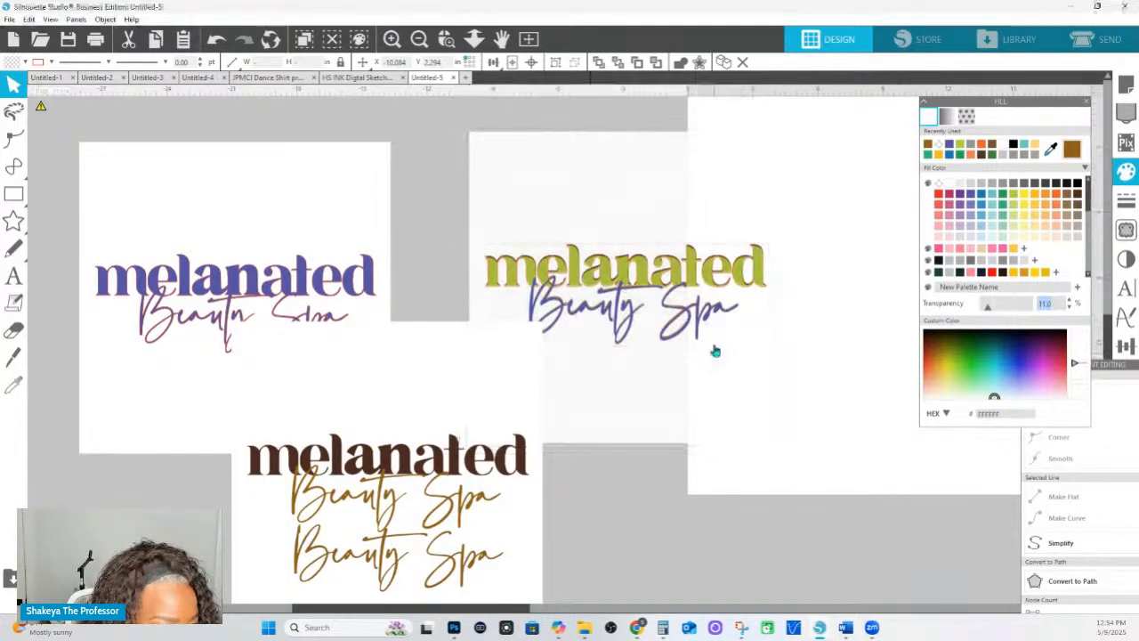
Move the purple "Beauty Spa" script off the green tracing to an empty area, and shift the comparison logo image away from the purple logo.
{"action": "left_click_drag", "start_coordinate": [715, 351], "coordinate": [1039, 577]}
{"action": "left_click", "coordinate": [776, 313]}
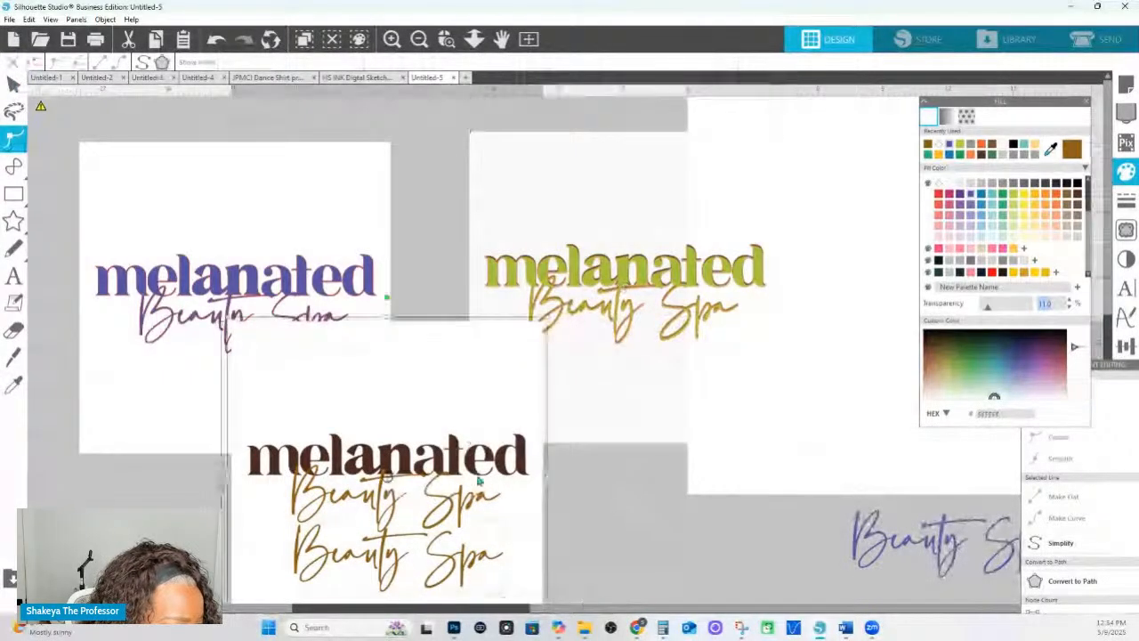
{"action": "left_click_drag", "start_coordinate": [458, 470], "coordinate": [327, 557]}
Nudge the green "melanated Beauty Spa" tracing so it lines up with the original logo image beneath it.
{"action": "left_click", "coordinate": [446, 38]}
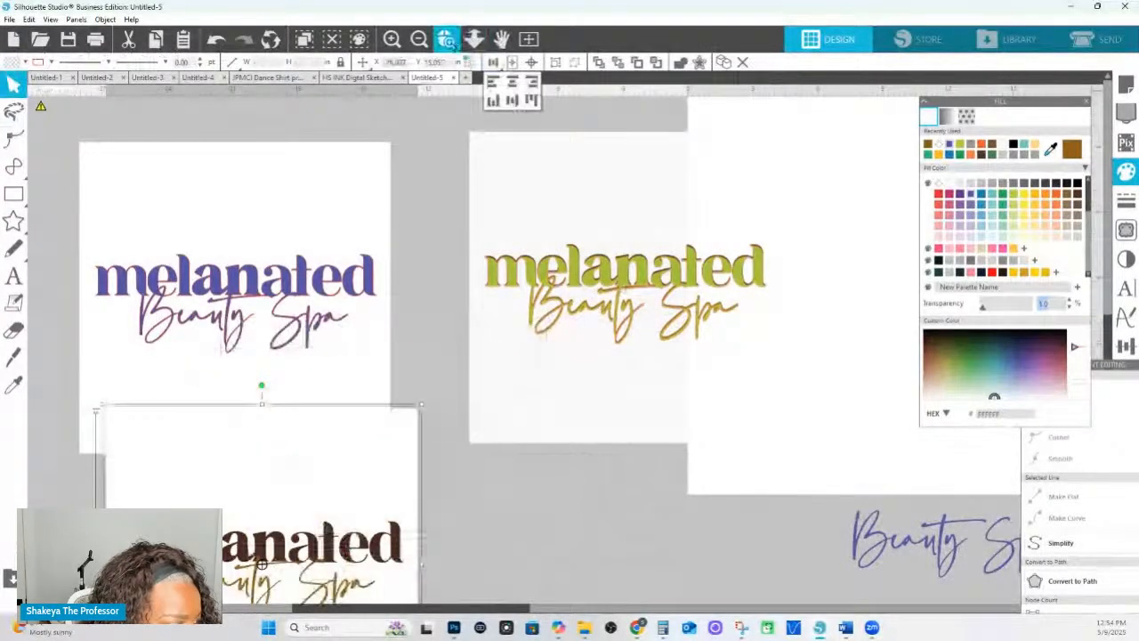
{"action": "left_click_drag", "start_coordinate": [438, 227], "coordinate": [814, 316]}
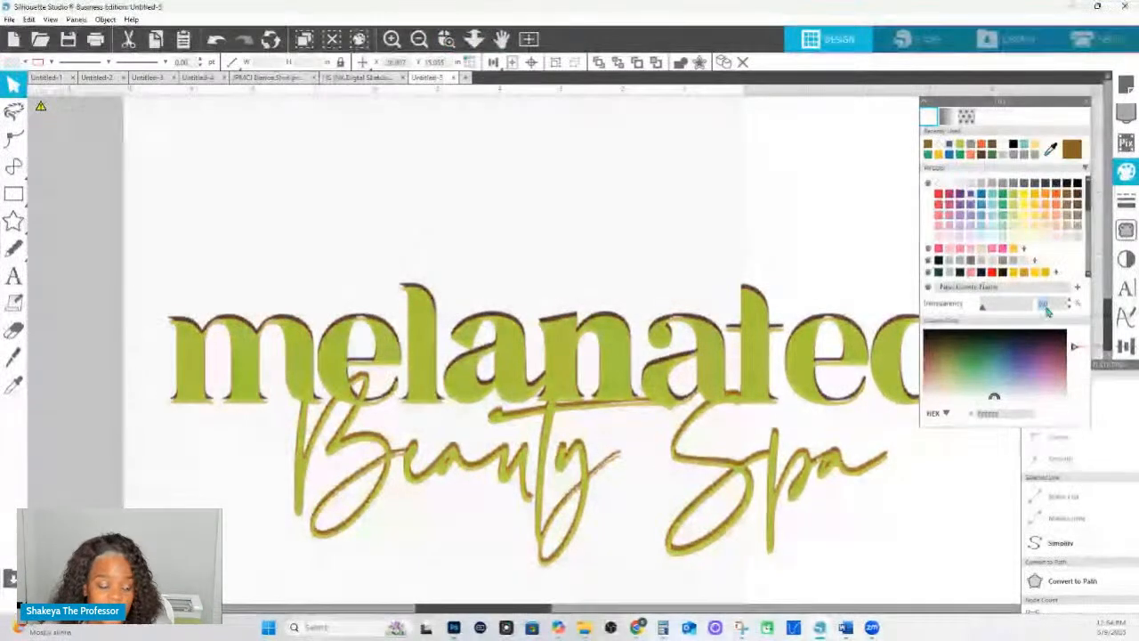
{"action": "left_click", "coordinate": [473, 38]}
{"action": "mouse_move", "coordinate": [449, 320]}
{"action": "left_mouse_down"}
{"action": "mouse_move", "coordinate": [450, 267]}
{"action": "mouse_move", "coordinate": [449, 352]}
{"action": "mouse_move", "coordinate": [453, 326]}
{"action": "left_mouse_up"}
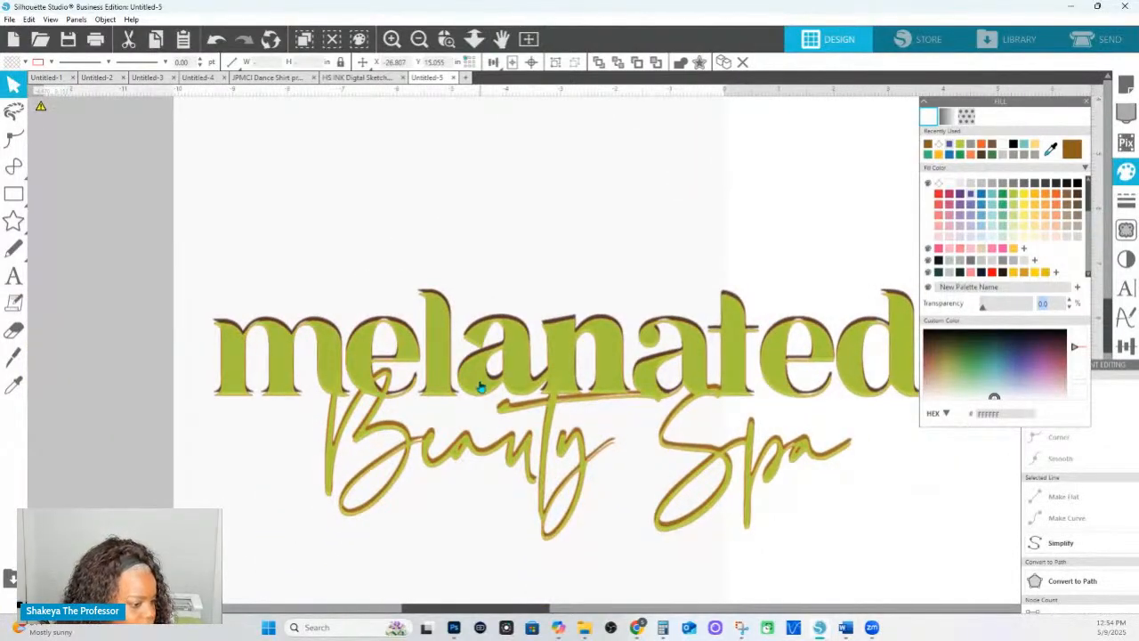
{"action": "left_click", "coordinate": [443, 328]}
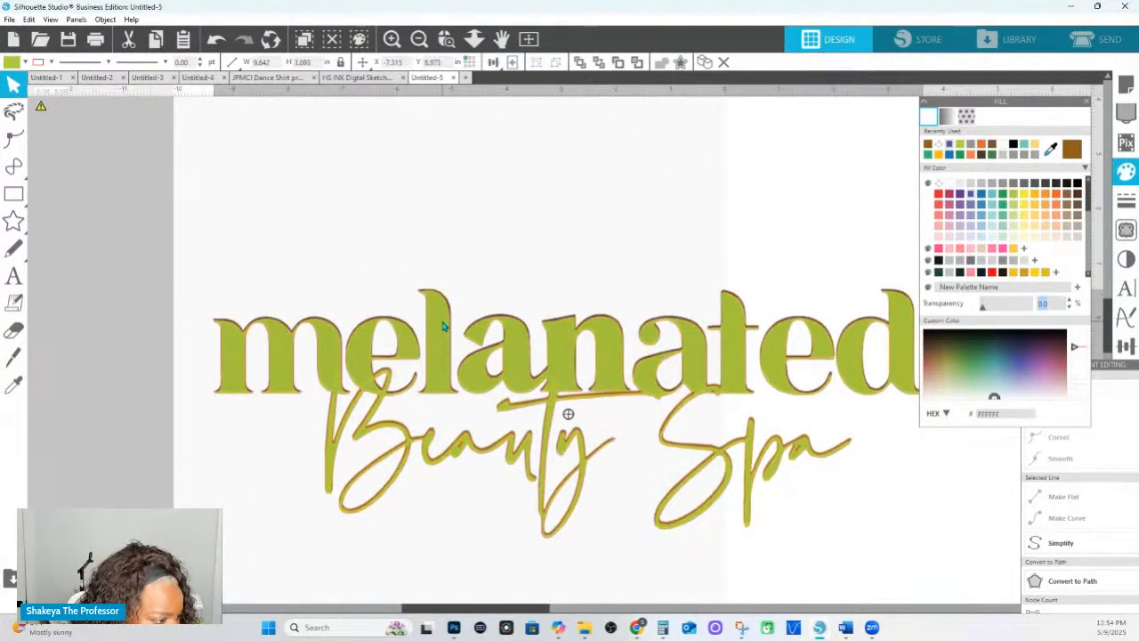
{"action": "left_click", "coordinate": [444, 328]}
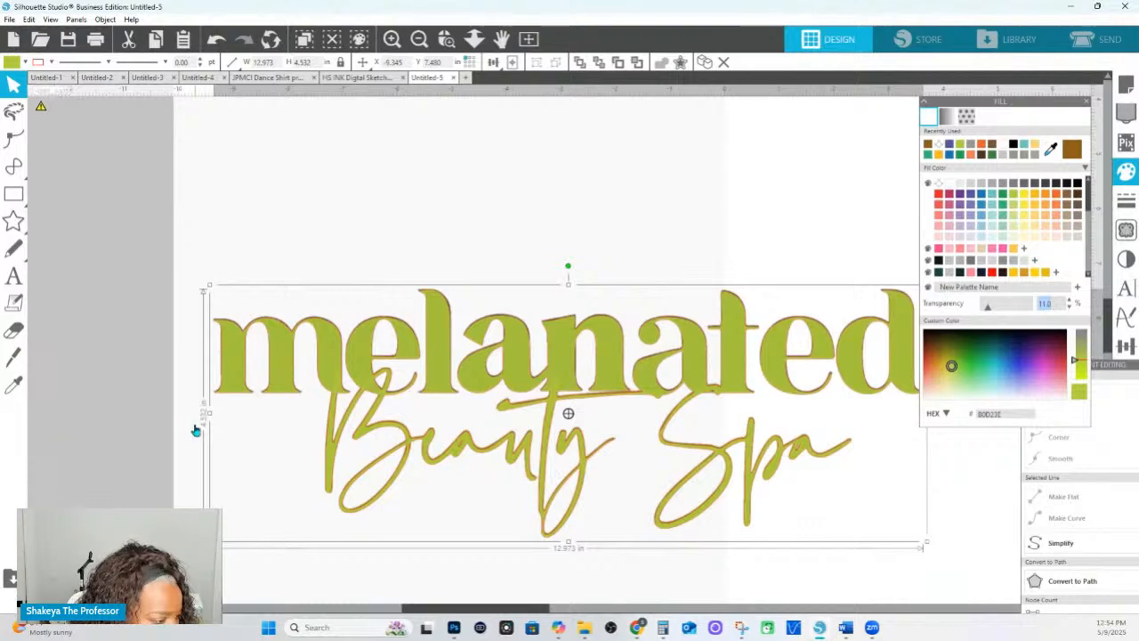
Select the points of the "Beauty Spa" script in the green tracing and delete them, keeping the "melanated" lettering.
{"action": "double_click", "coordinate": [517, 378]}
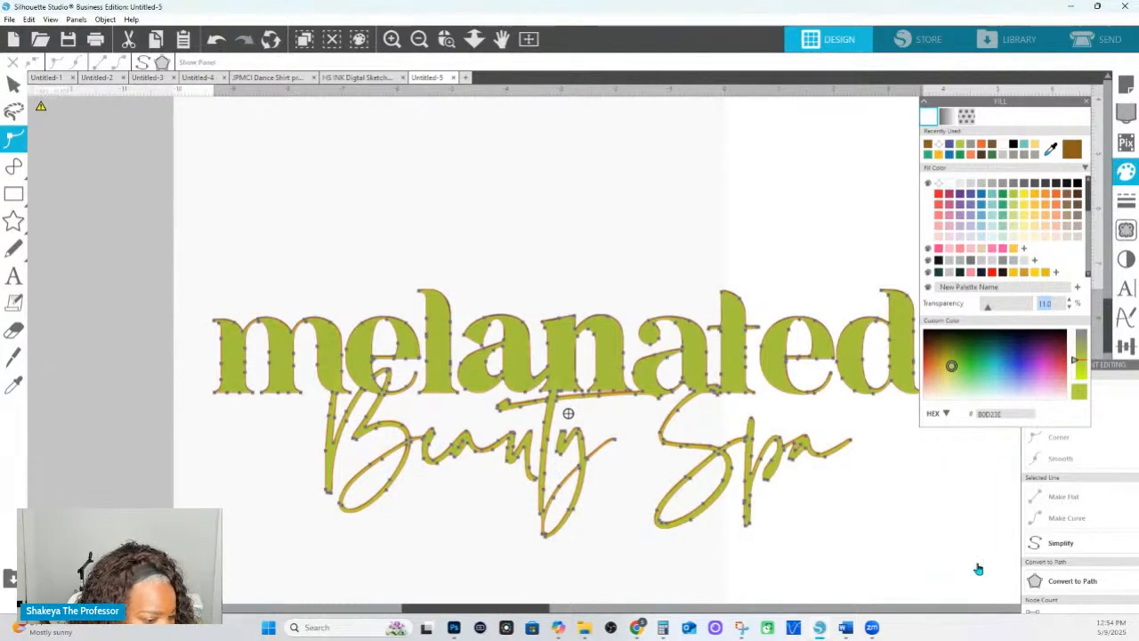
{"action": "left_click_drag", "start_coordinate": [974, 567], "coordinate": [203, 411]}
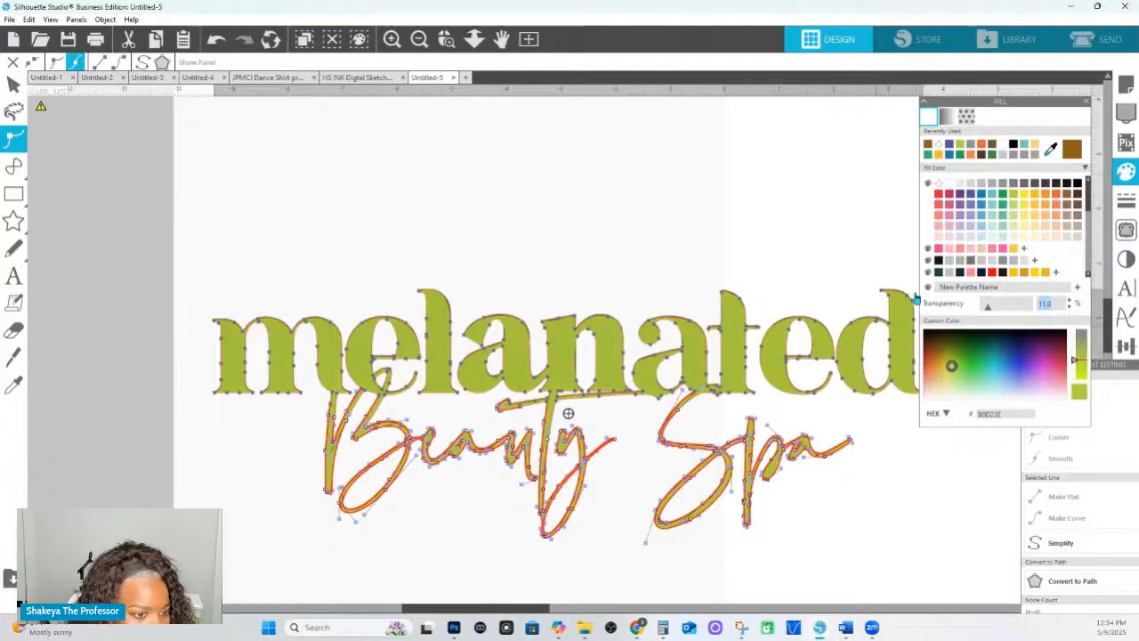
{"action": "left_click", "coordinate": [1105, 363]}
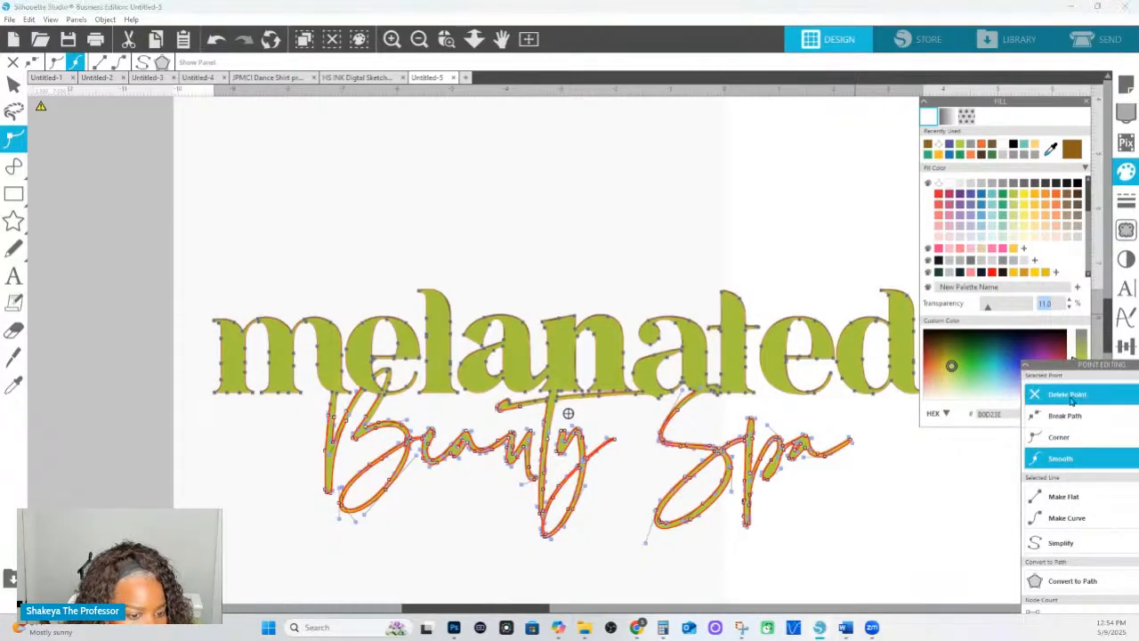
{"action": "left_click", "coordinate": [1066, 394]}
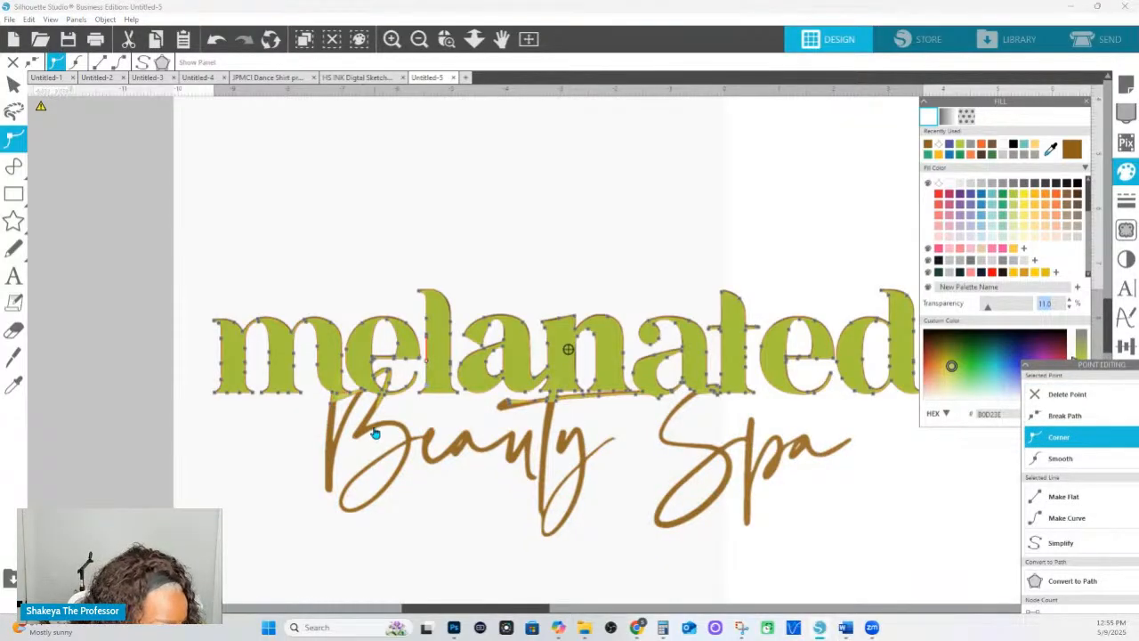
Use the Knife to cut across the "B" script strokes where they overlap the first "m" and "e" of "melanated".
{"action": "mouse_move", "coordinate": [16, 196]}
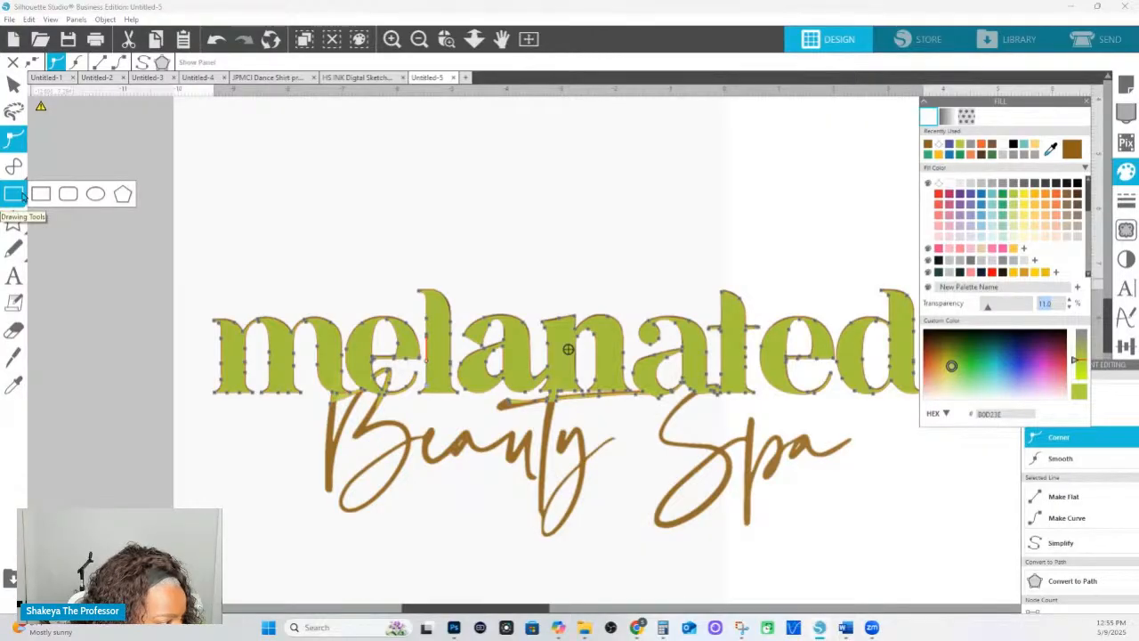
{"action": "left_click", "coordinate": [13, 356]}
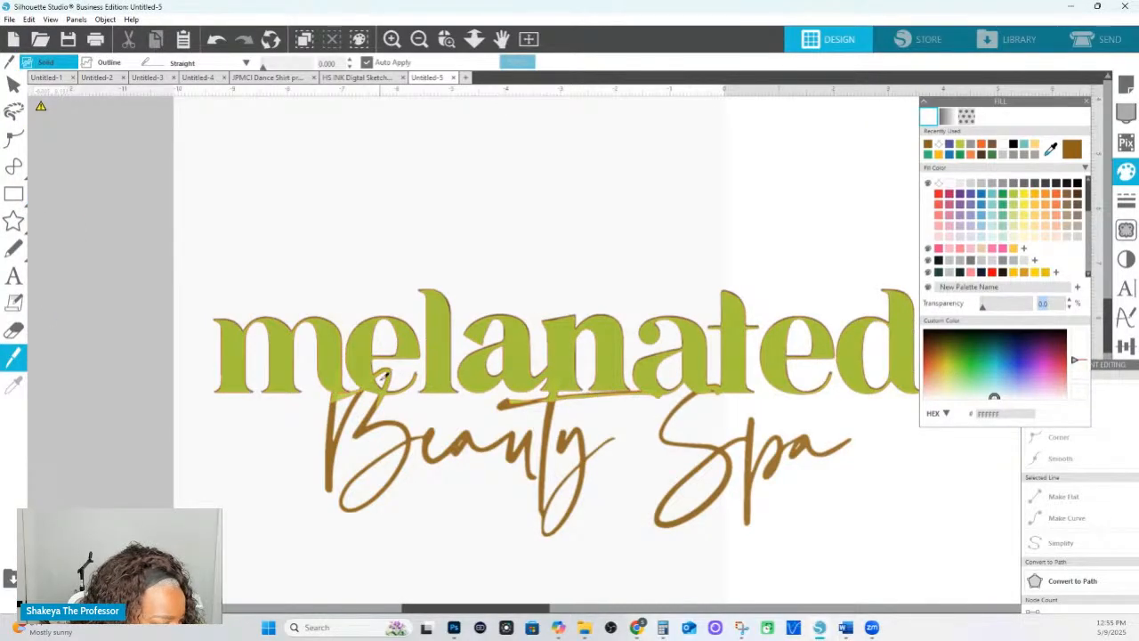
{"action": "left_click_drag", "start_coordinate": [384, 375], "coordinate": [400, 373]}
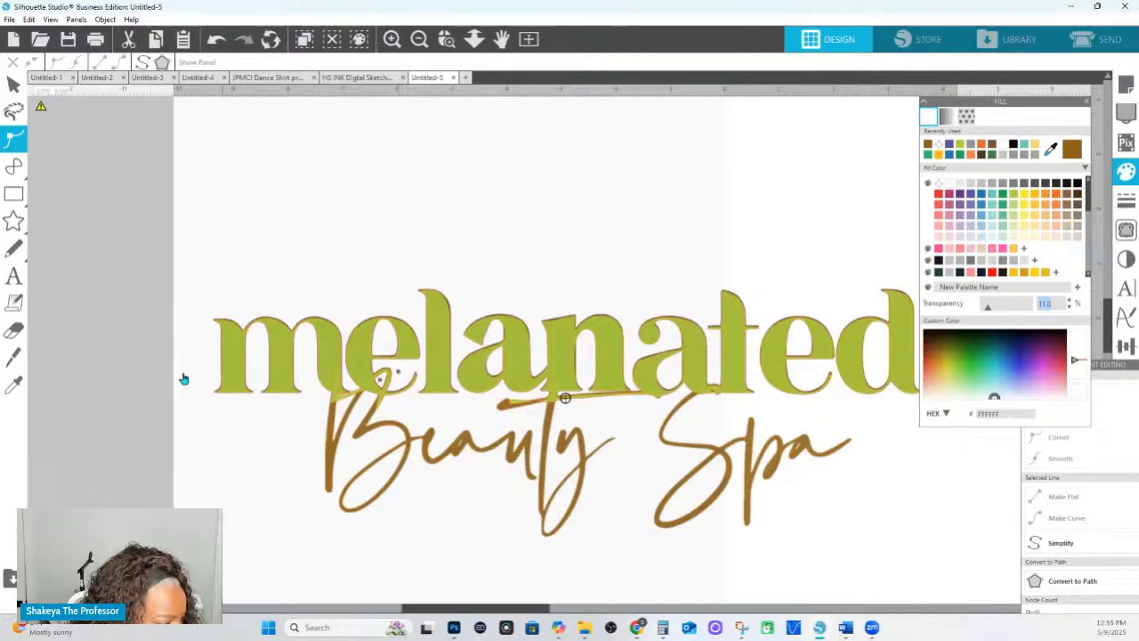
{"action": "left_click", "coordinate": [13, 357]}
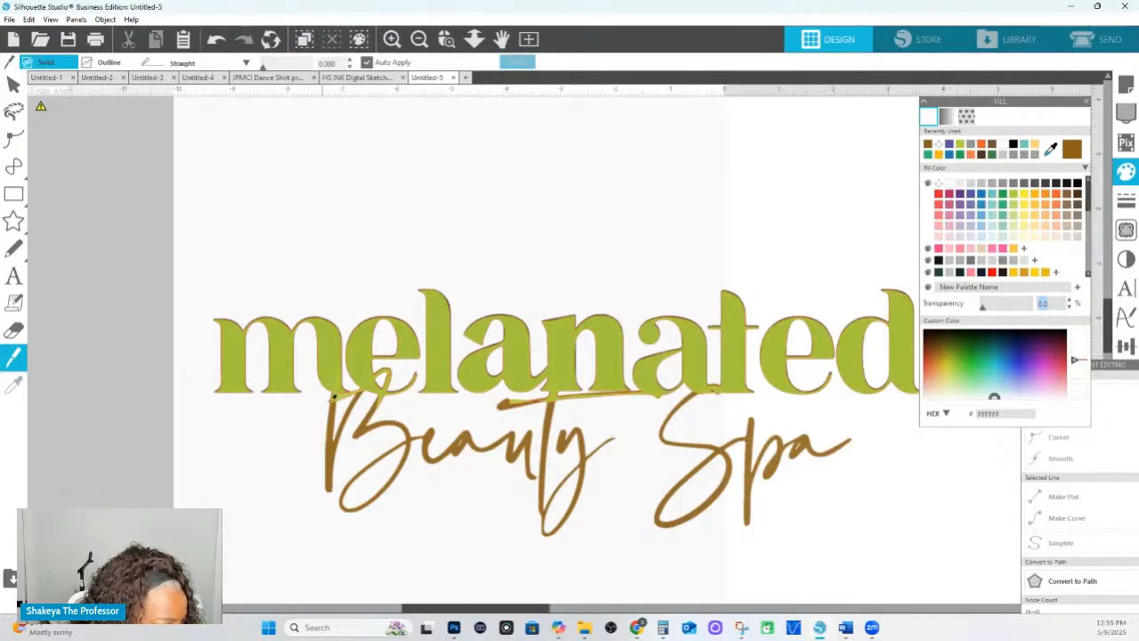
{"action": "left_click_drag", "start_coordinate": [353, 387], "coordinate": [363, 404]}
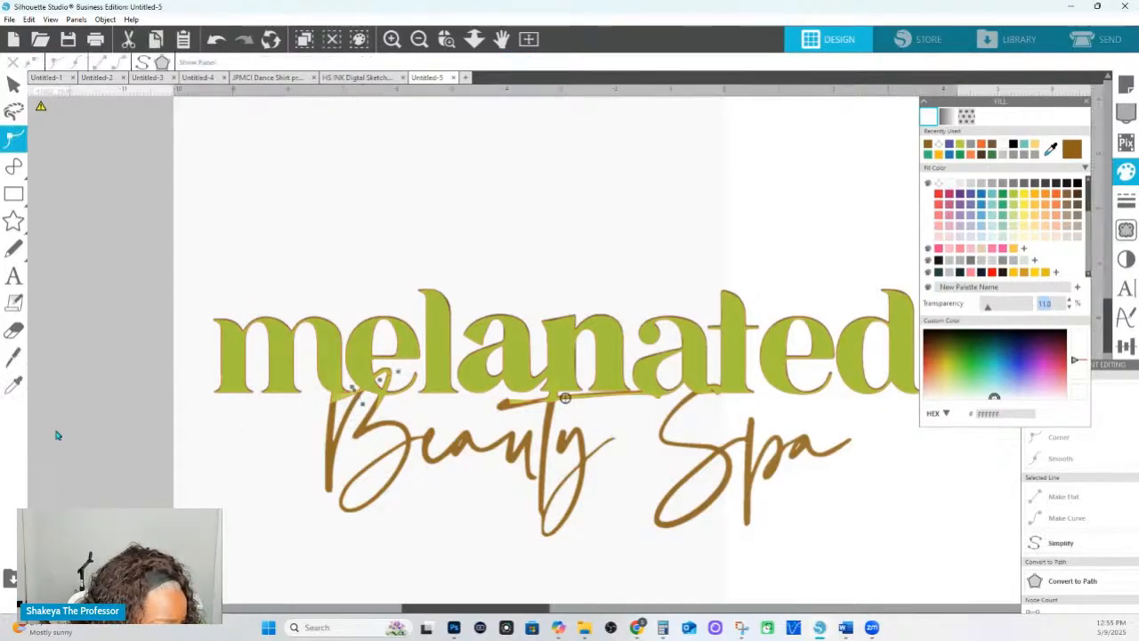
Cut with the Knife across the "t" stroke of "Beauty" beneath the "n" and the "S" stroke of "Spa" beside the "t".
{"action": "left_click", "coordinate": [13, 357]}
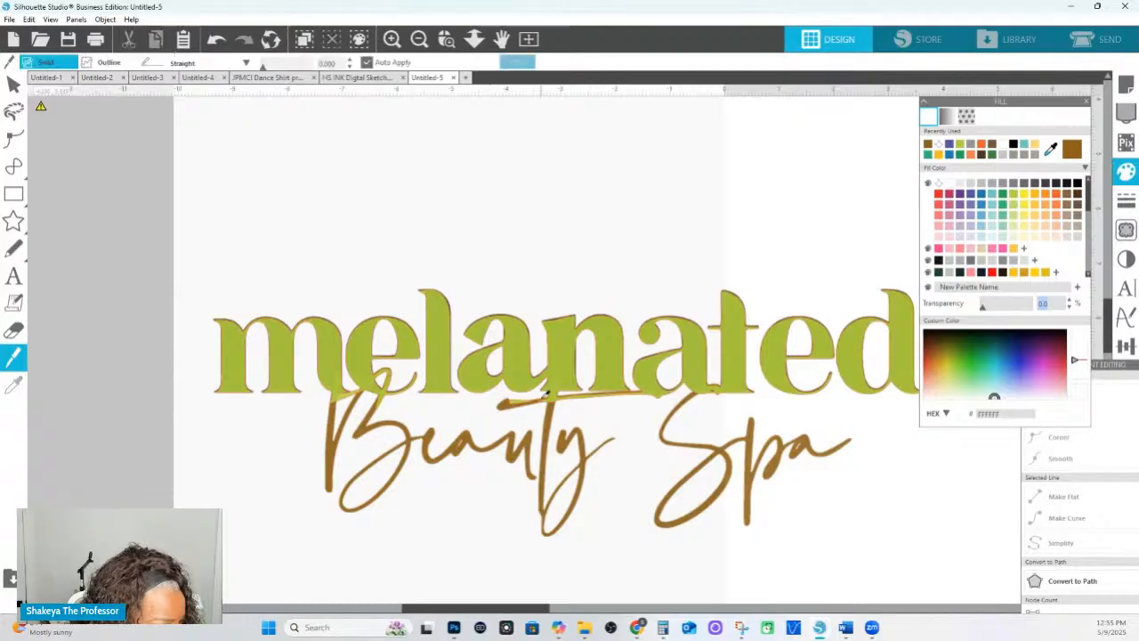
{"action": "left_click_drag", "start_coordinate": [549, 392], "coordinate": [561, 397]}
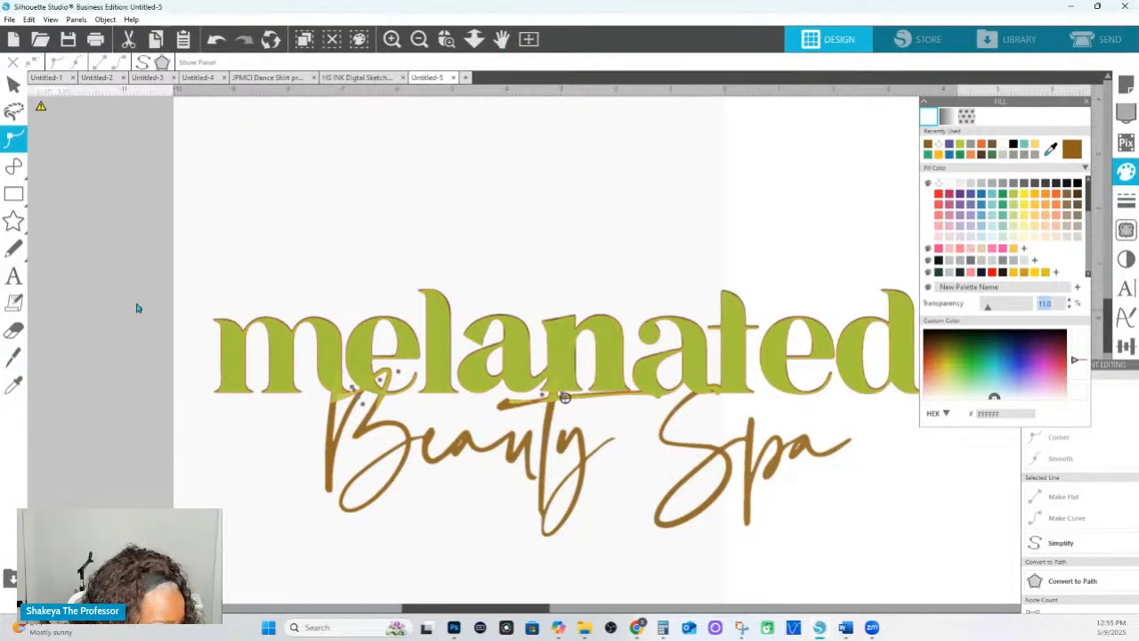
{"action": "left_click", "coordinate": [13, 357]}
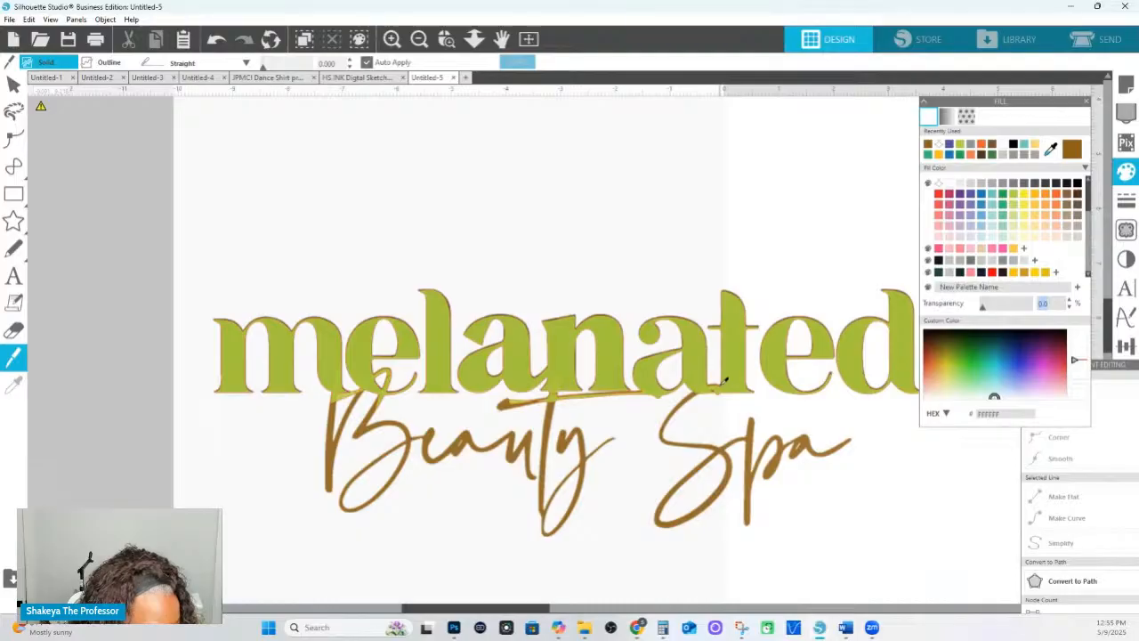
{"action": "left_click_drag", "start_coordinate": [726, 378], "coordinate": [714, 376]}
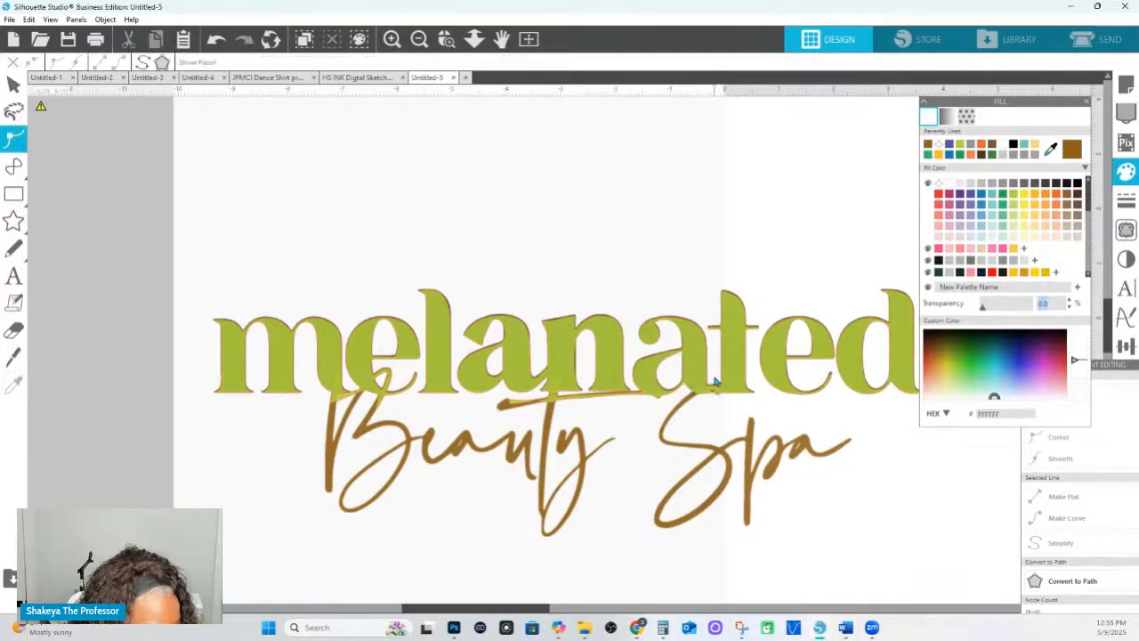
{"action": "left_click", "coordinate": [14, 360]}
{"action": "left_click_drag", "start_coordinate": [715, 378], "coordinate": [714, 403]}
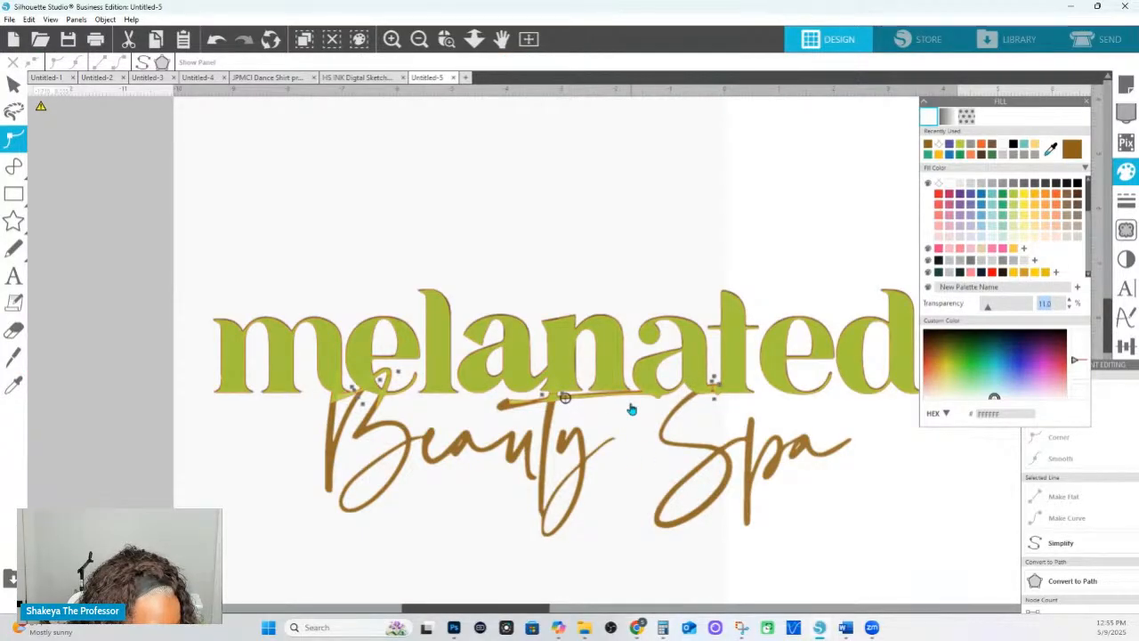
Try moving the green "an" piece up off the original logo, and undo the move.
{"action": "right_click", "coordinate": [515, 175]}
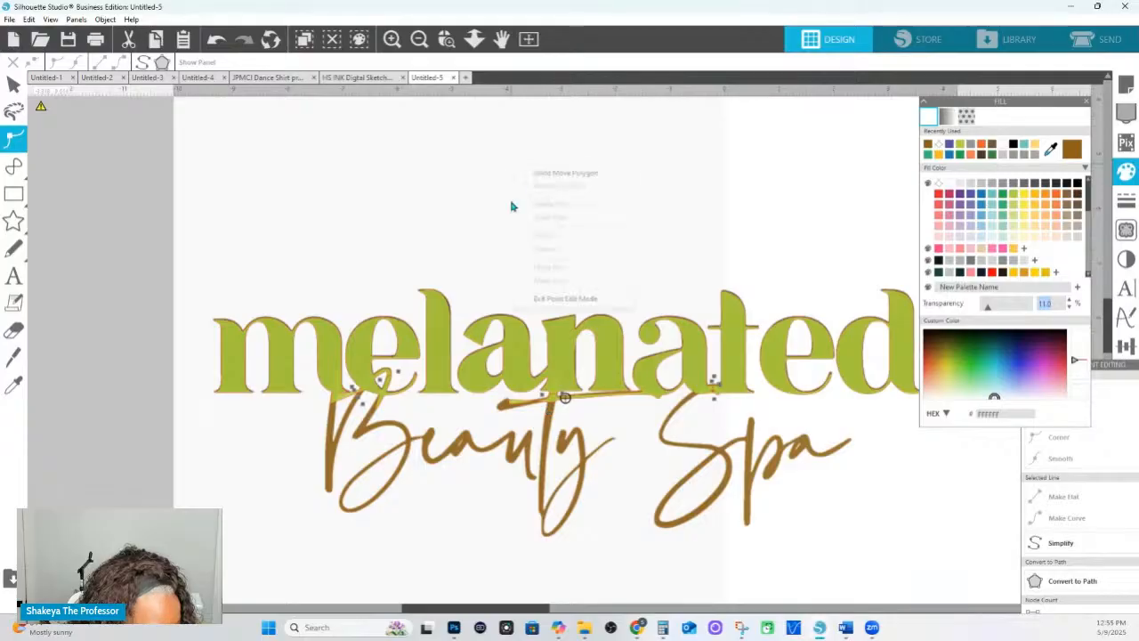
{"action": "left_click_drag", "start_coordinate": [562, 341], "coordinate": [574, 254]}
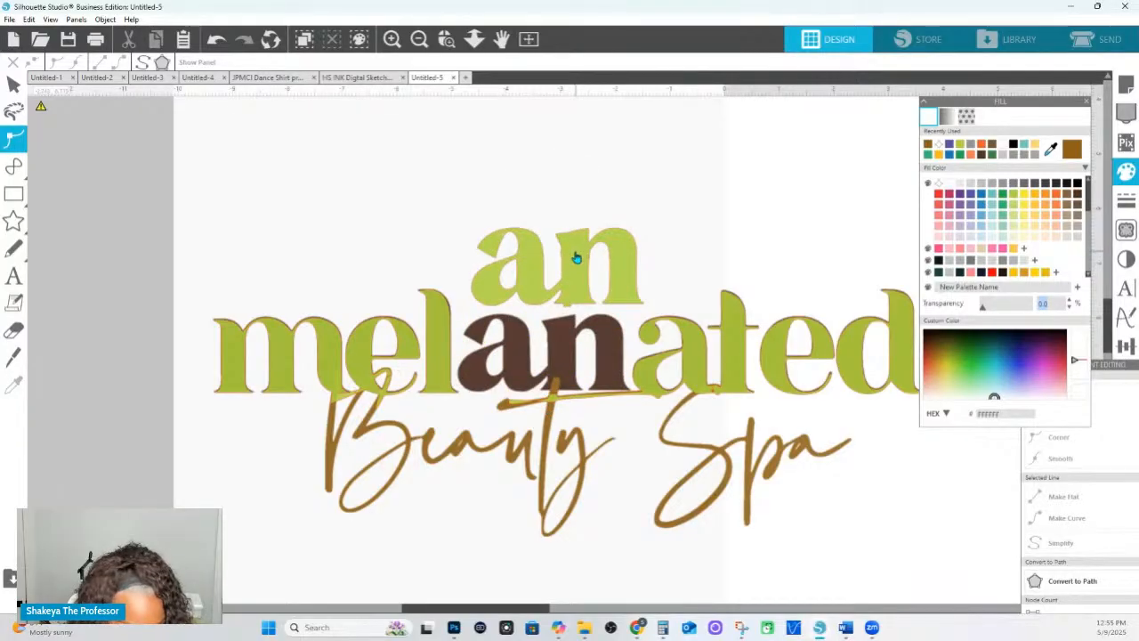
{"action": "key", "text": "ctrl+z"}
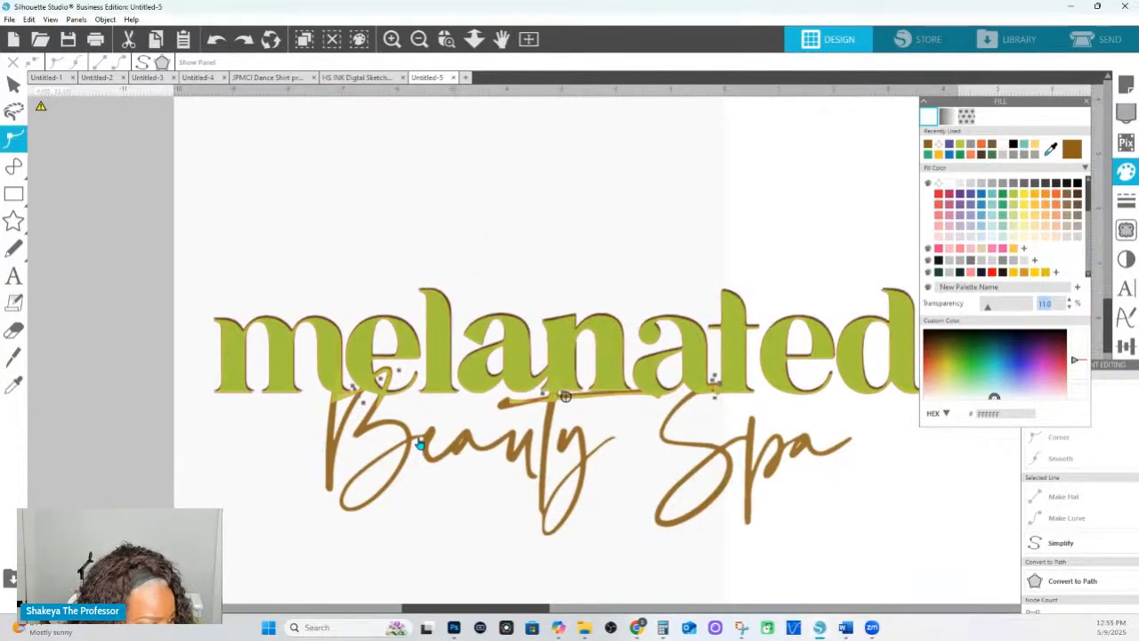
Select all the green "melanated" letters and open their points for editing.
{"action": "left_click", "coordinate": [412, 423]}
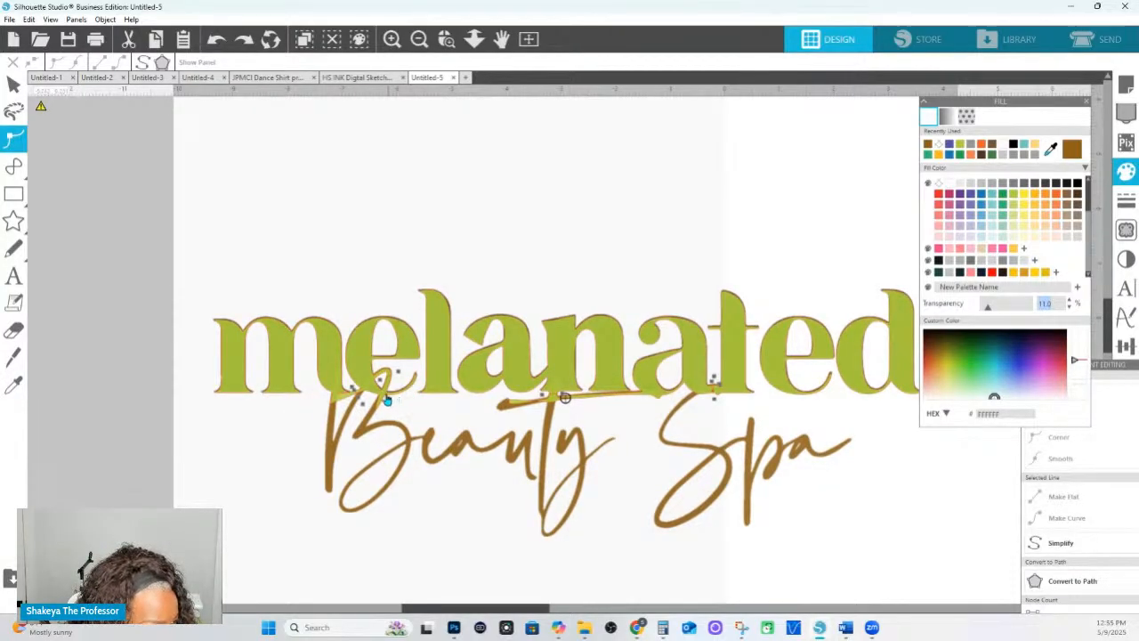
{"action": "left_click", "coordinate": [341, 400]}
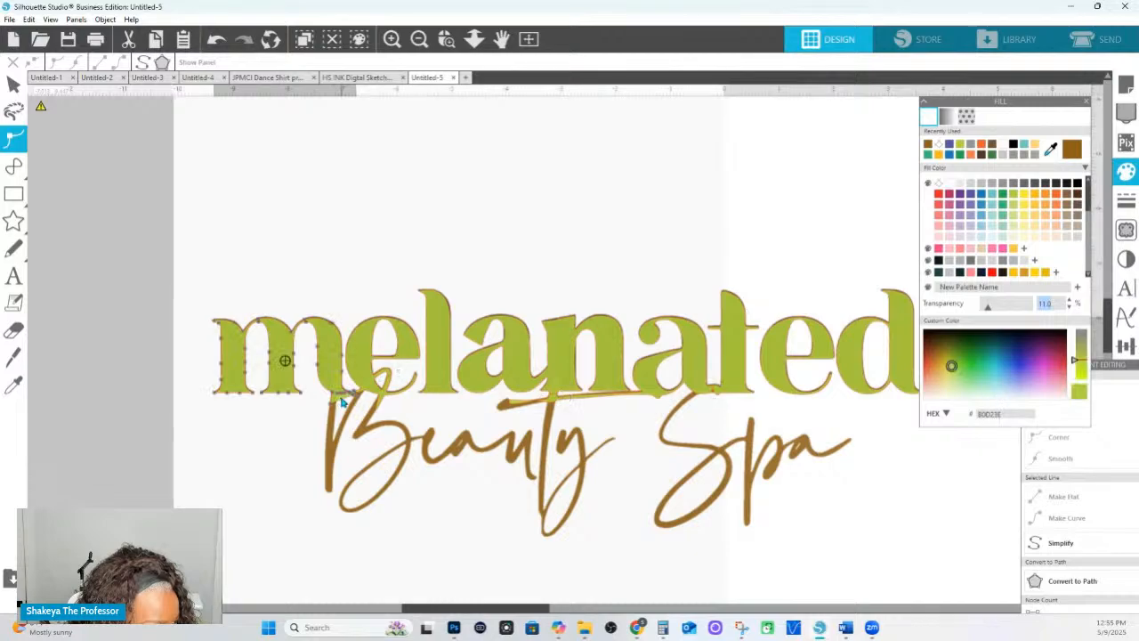
{"action": "left_click", "coordinate": [204, 328]}
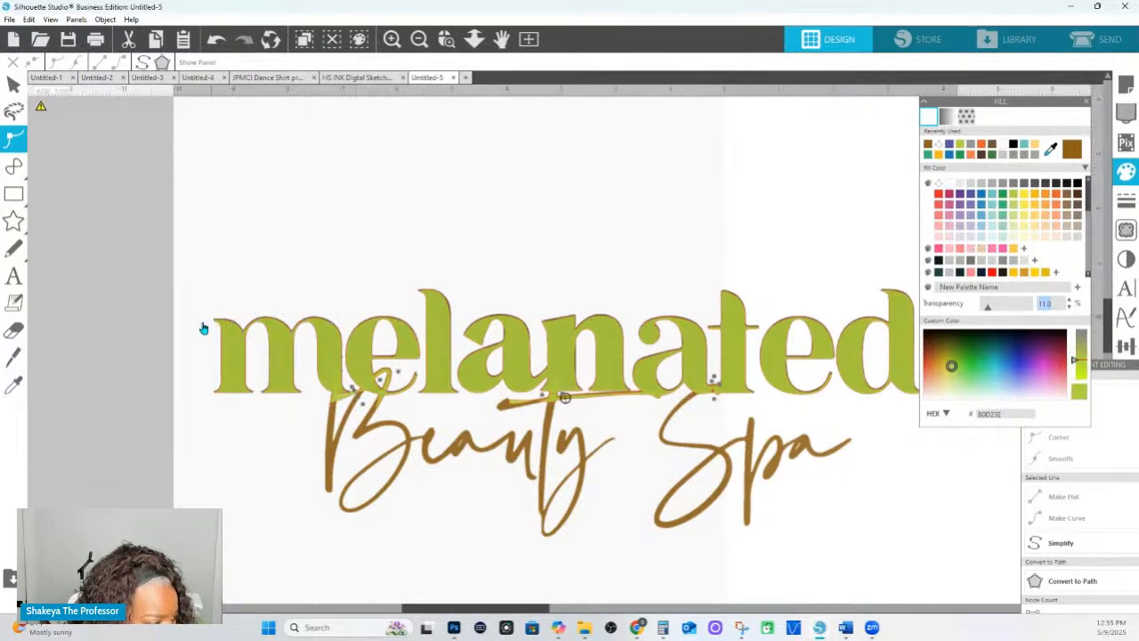
{"action": "left_click_drag", "start_coordinate": [115, 196], "coordinate": [924, 360]}
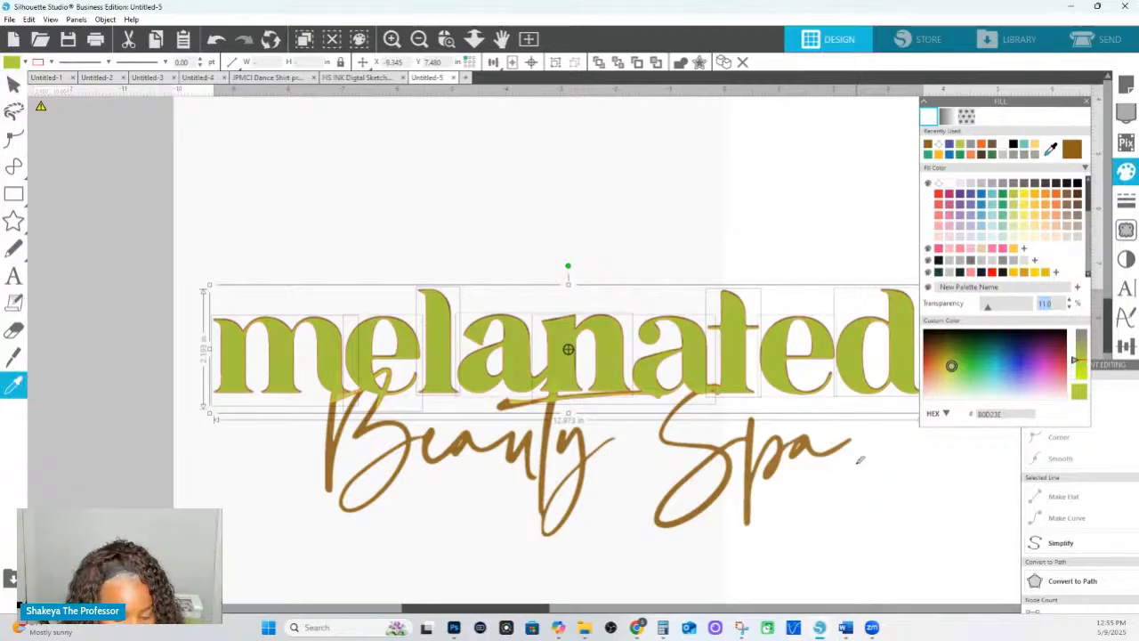
{"action": "double_click", "coordinate": [325, 351]}
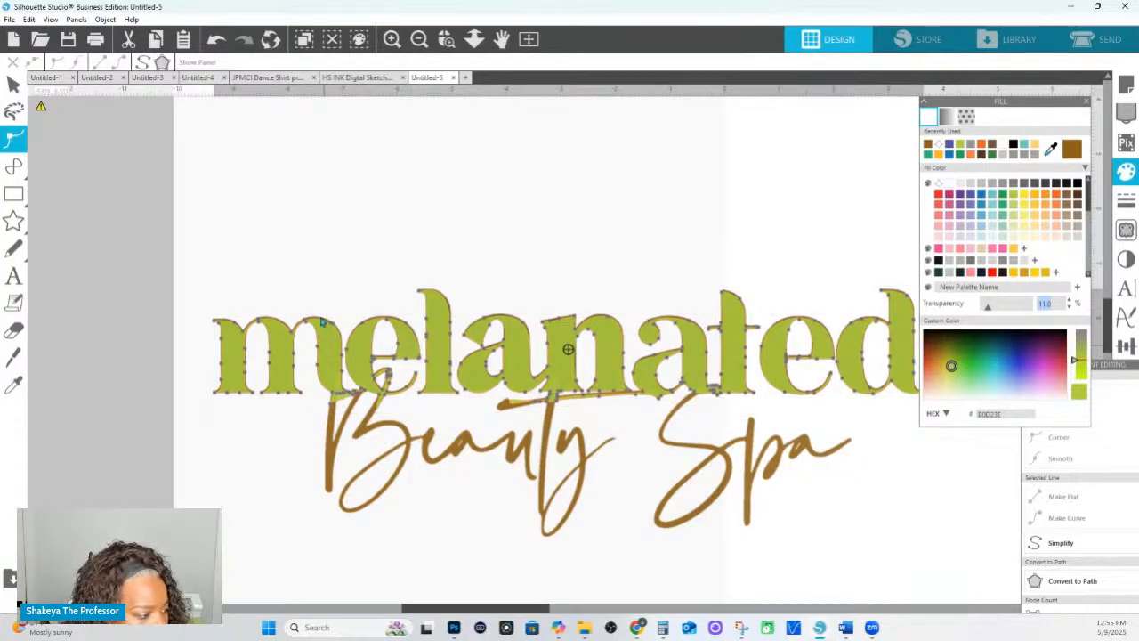
Delete the points of the script remnant that joins the foot of the "m" to the "e".
{"action": "left_click", "coordinate": [445, 38]}
{"action": "left_click_drag", "start_coordinate": [596, 361], "coordinate": [1036, 412]}
{"action": "right_click", "coordinate": [182, 400]}
{"action": "left_click", "coordinate": [446, 39]}
{"action": "left_click_drag", "start_coordinate": [58, 275], "coordinate": [77, 287]}
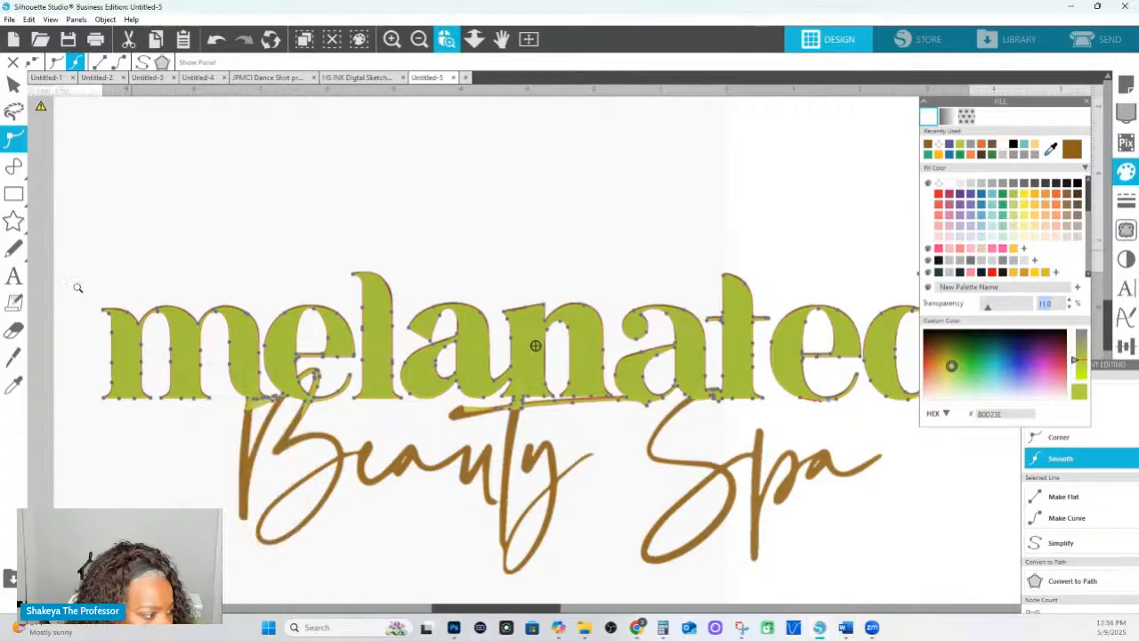
{"action": "left_click_drag", "start_coordinate": [468, 359], "coordinate": [471, 363]}
{"action": "left_click_drag", "start_coordinate": [304, 295], "coordinate": [362, 157]}
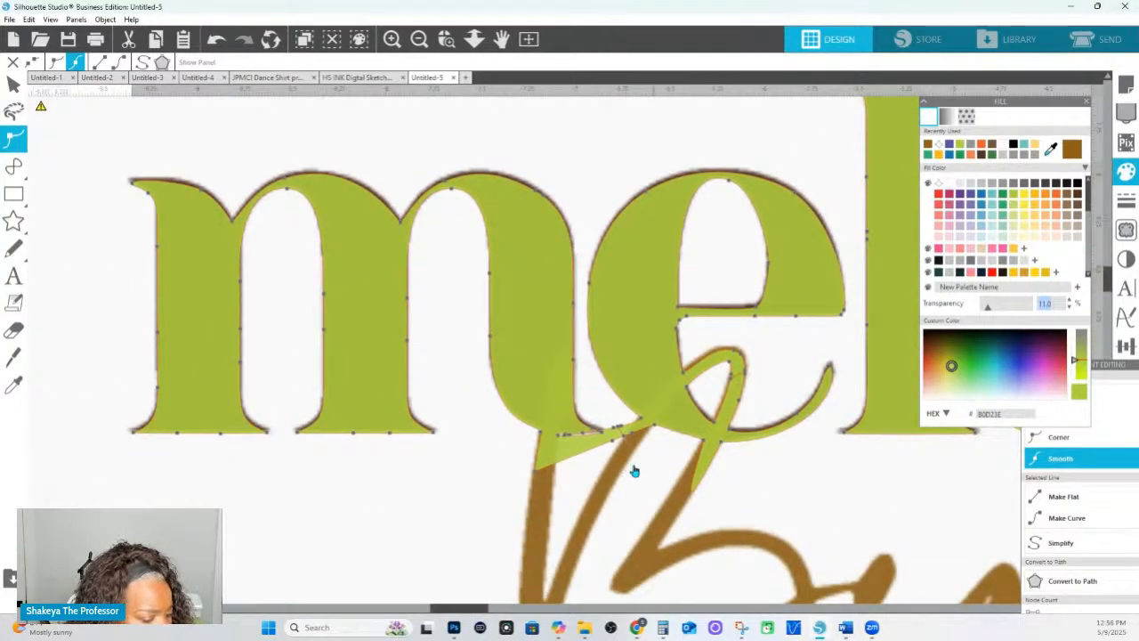
{"action": "left_click", "coordinate": [541, 445]}
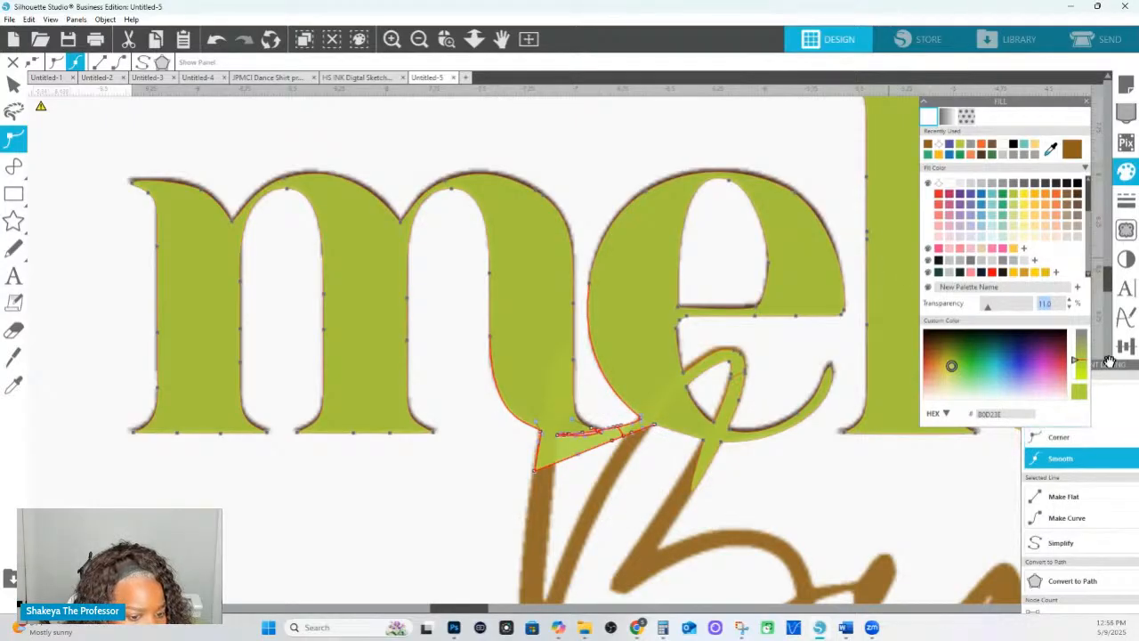
{"action": "left_click_drag", "start_coordinate": [1109, 364], "coordinate": [974, 335]}
{"action": "left_click", "coordinate": [930, 367]}
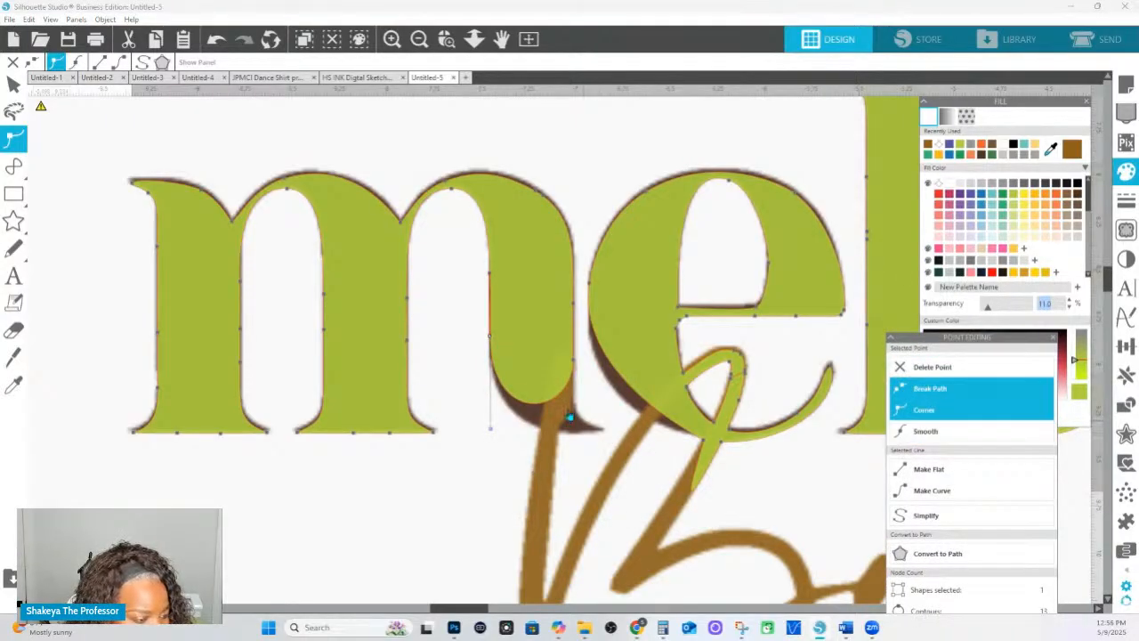
Reshape the last foot of the "m" into a pointed tip following the original, make that point a corner, and undo the stray edit.
{"action": "left_click_drag", "start_coordinate": [552, 396], "coordinate": [606, 433]}
{"action": "right_click", "coordinate": [606, 434]}
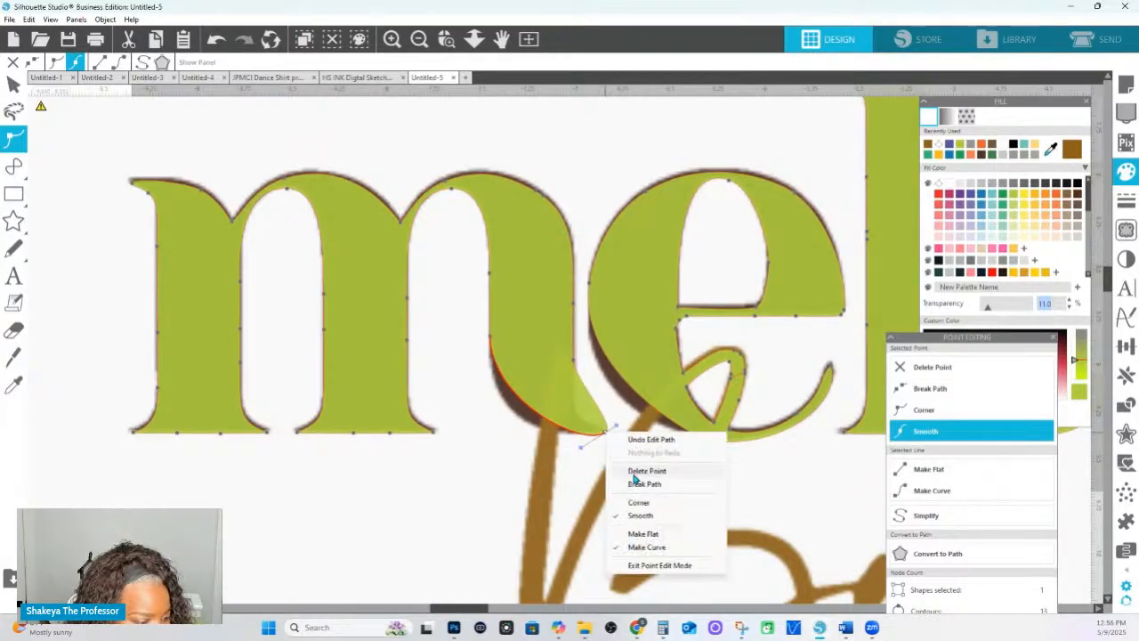
{"action": "left_click", "coordinate": [638, 502]}
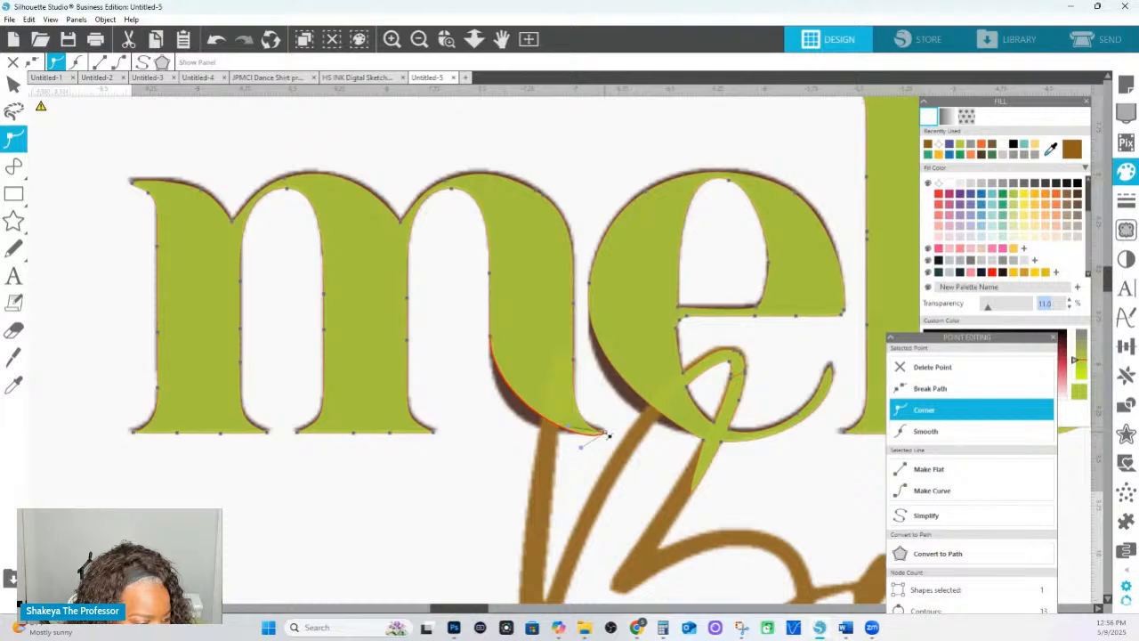
{"action": "left_click_drag", "start_coordinate": [609, 434], "coordinate": [606, 430]}
{"action": "left_click", "coordinate": [582, 415]}
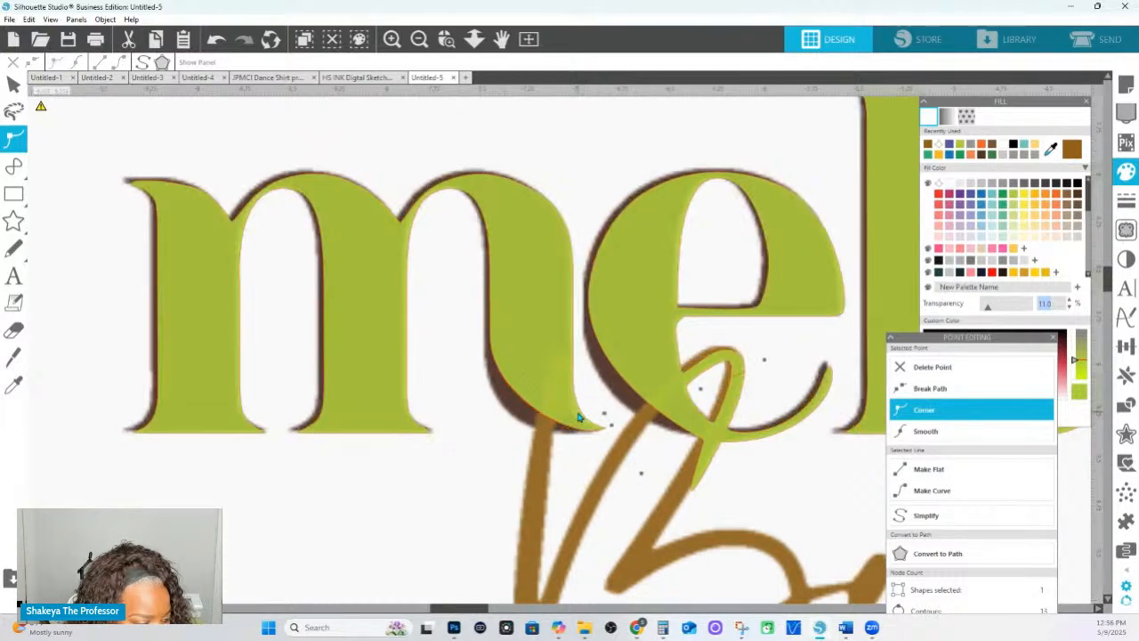
{"action": "key", "text": "ctrl+z"}
Add a second layer and place it beneath Layer 1.
{"action": "left_click", "coordinate": [474, 39]}
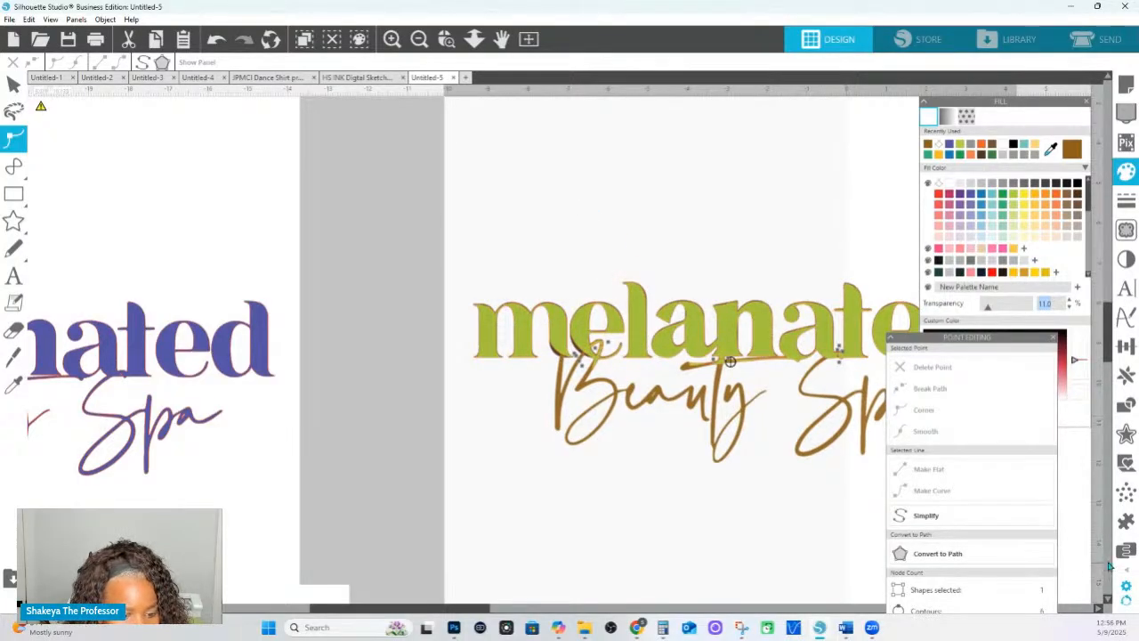
{"action": "left_click", "coordinate": [1126, 569]}
{"action": "left_click", "coordinate": [1012, 558]}
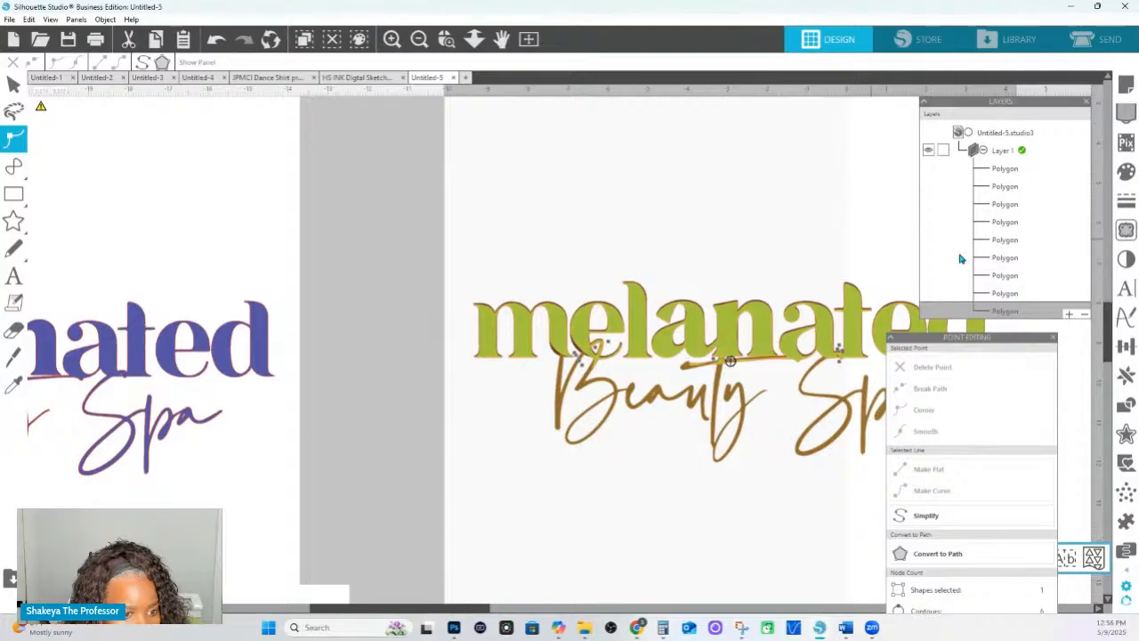
{"action": "left_click", "coordinate": [1069, 316]}
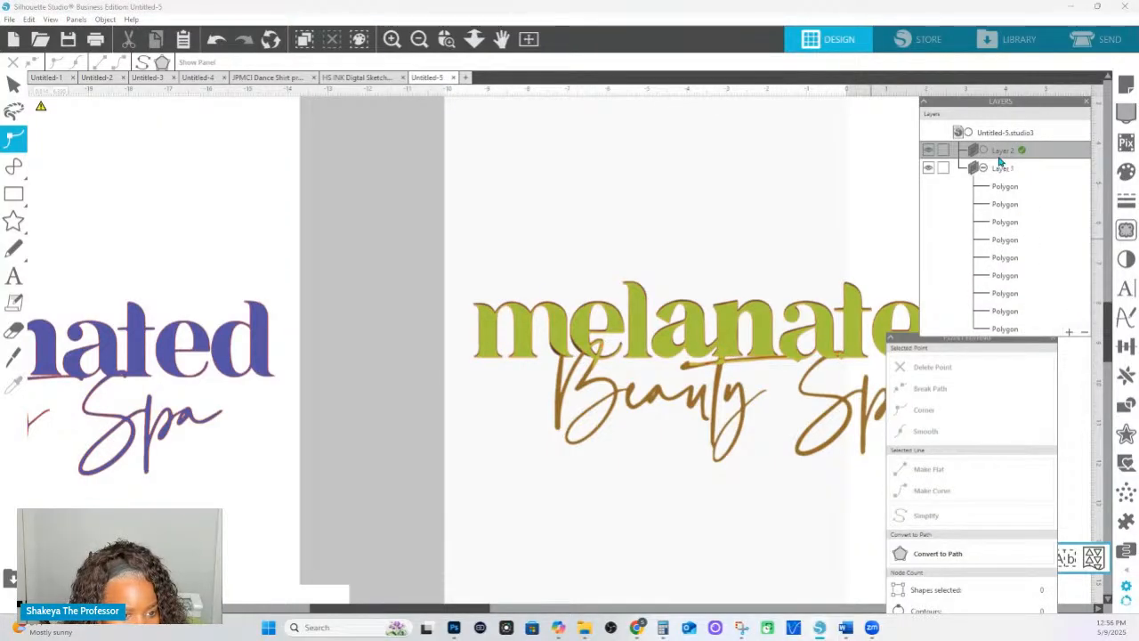
{"action": "left_click_drag", "start_coordinate": [997, 155], "coordinate": [996, 178]}
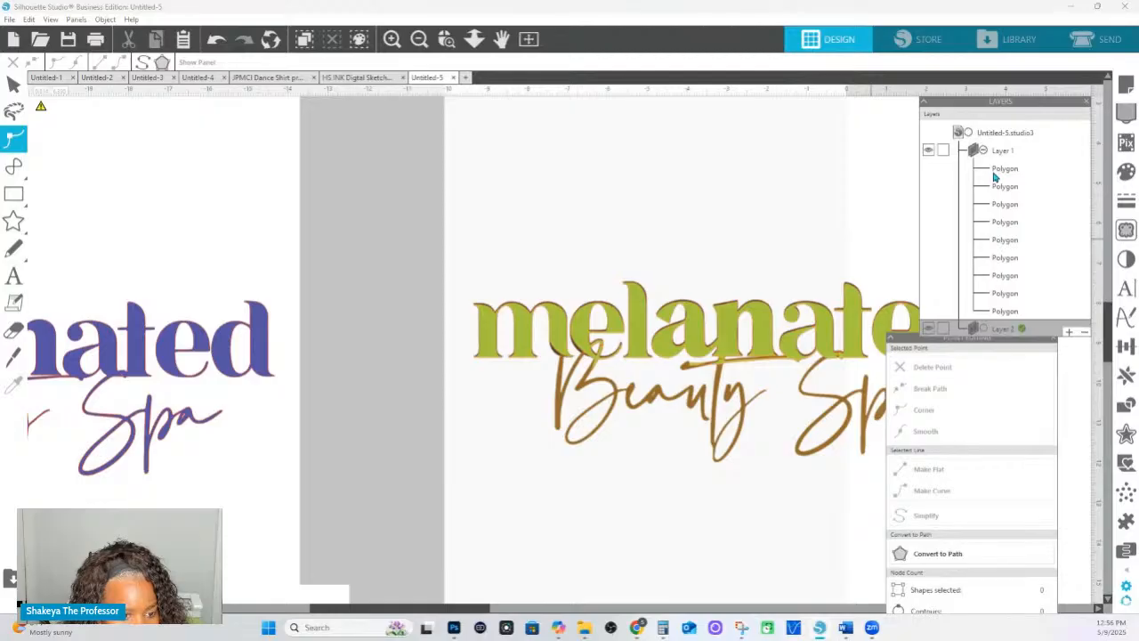
Put the original logo image on Layer 2 and lock that layer.
{"action": "left_click", "coordinate": [1005, 310]}
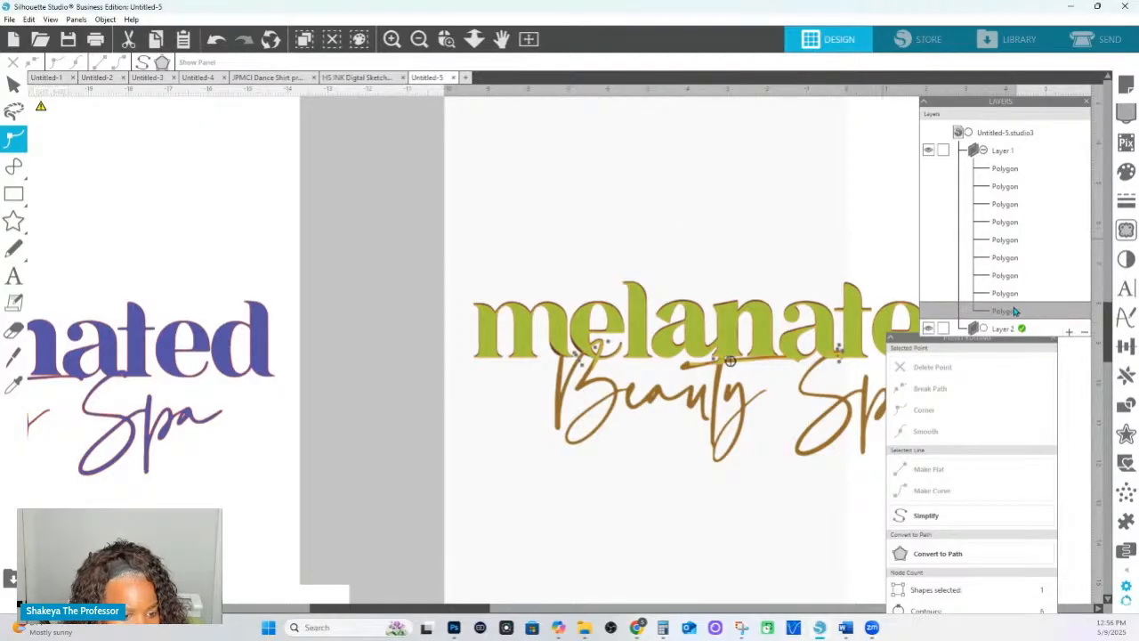
{"action": "left_click_drag", "start_coordinate": [1010, 332], "coordinate": [999, 332]}
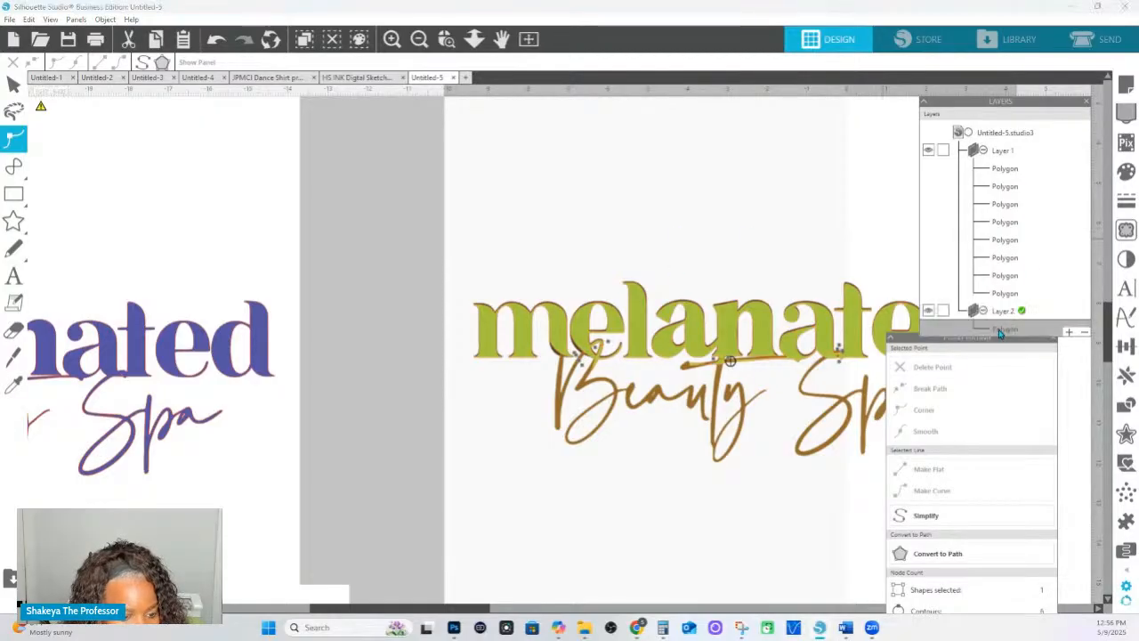
{"action": "left_click", "coordinate": [943, 310]}
{"action": "left_click", "coordinate": [384, 252]}
Close the layer list and open the "melanated" lettering for point editing, starting at the "m".
{"action": "left_click", "coordinate": [445, 41]}
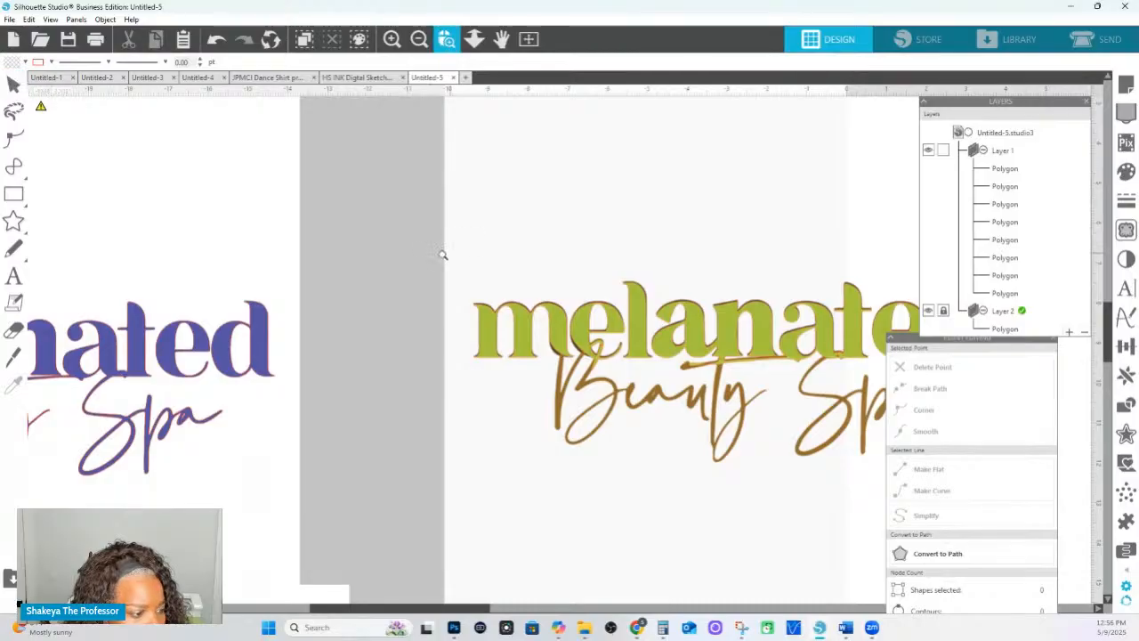
{"action": "left_click_drag", "start_coordinate": [419, 254], "coordinate": [950, 371]}
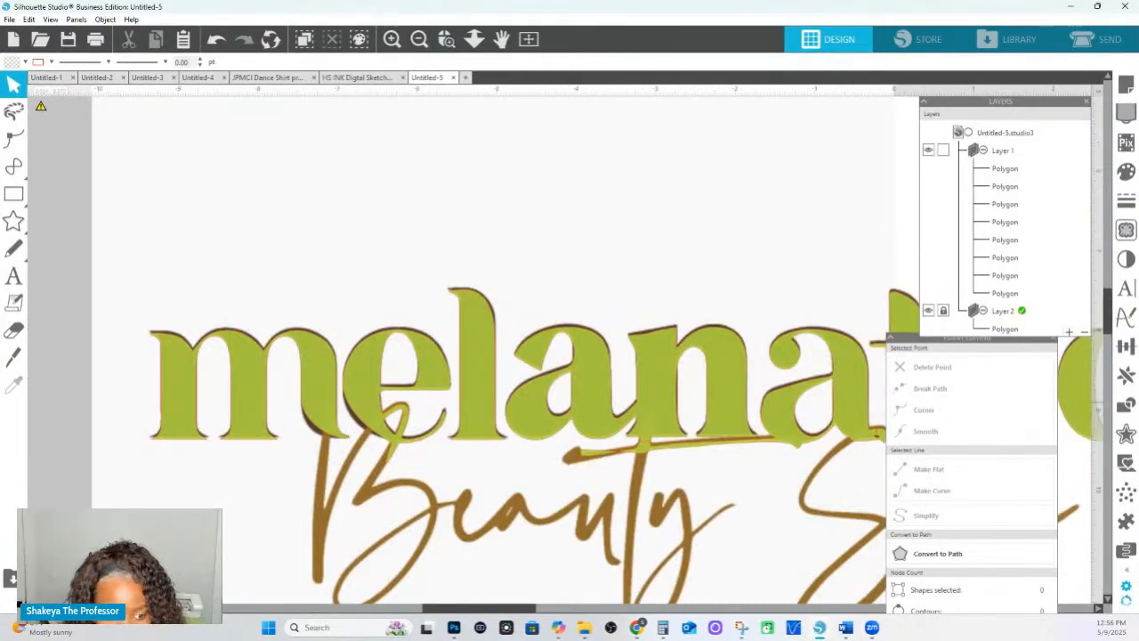
{"action": "left_click", "coordinate": [1087, 101]}
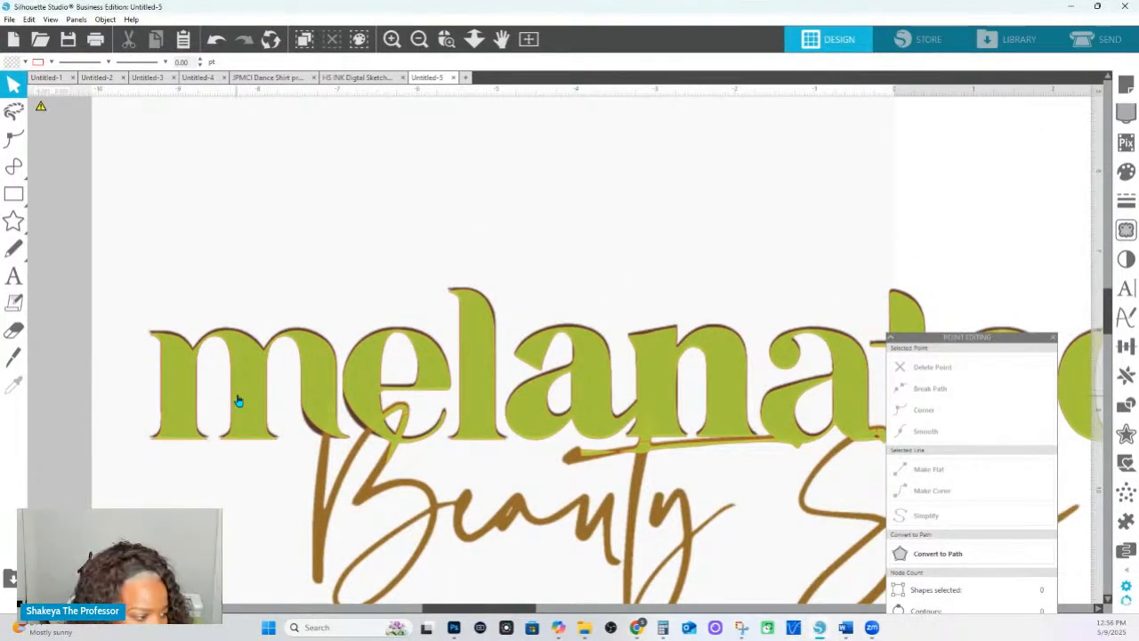
{"action": "double_click", "coordinate": [255, 372]}
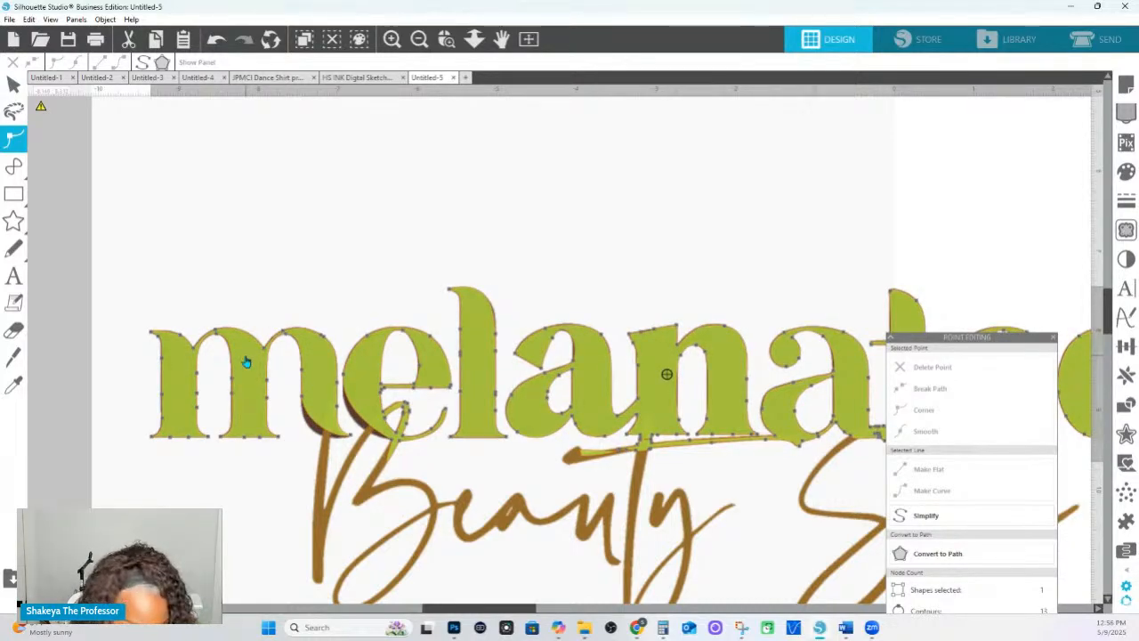
{"action": "scroll", "coordinate": [473, 504], "scroll_direction": "up", "scroll_amount": 3}
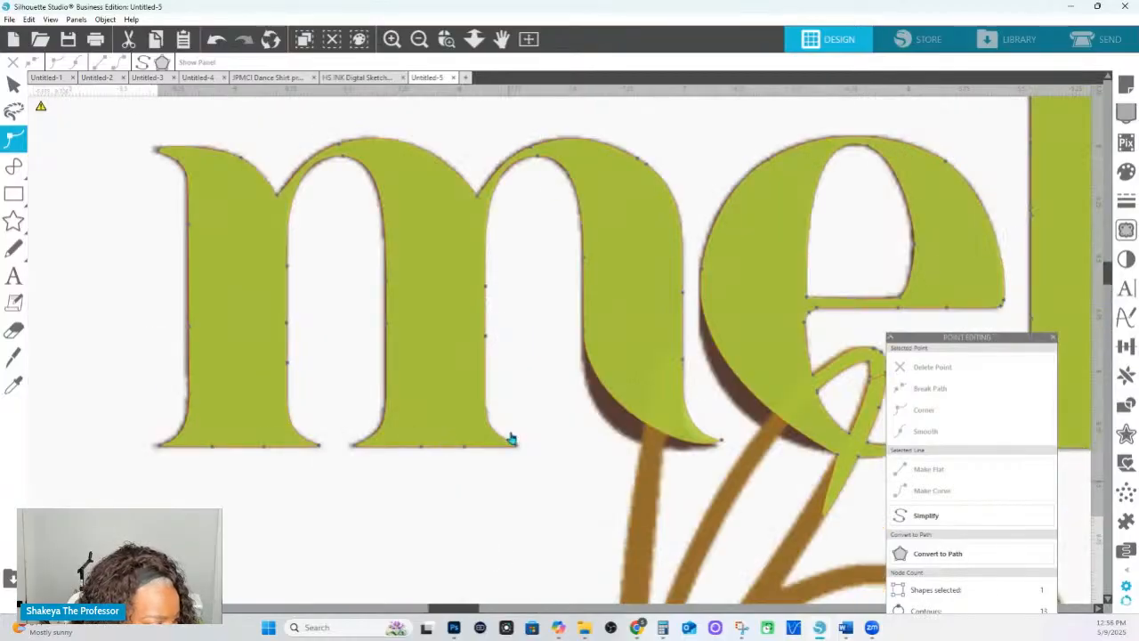
Reshape the underside of the last foot of the "m" so it covers the dark original curve and ends at the original tip.
{"action": "left_click", "coordinate": [693, 429]}
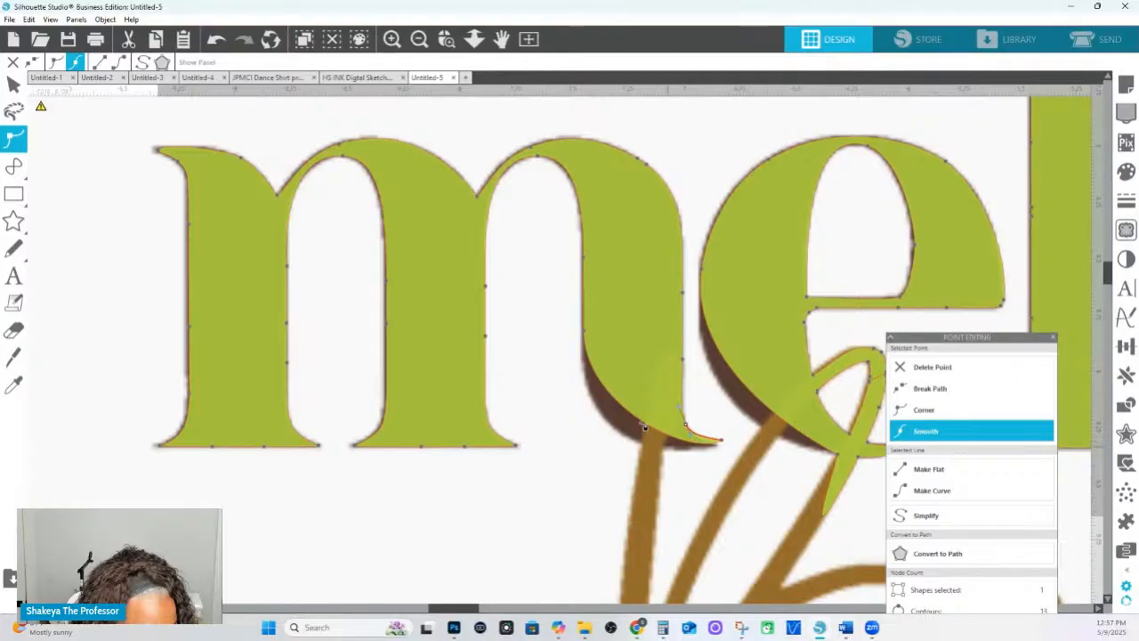
{"action": "left_click_drag", "start_coordinate": [630, 422], "coordinate": [617, 431]}
{"action": "left_click", "coordinate": [723, 446]}
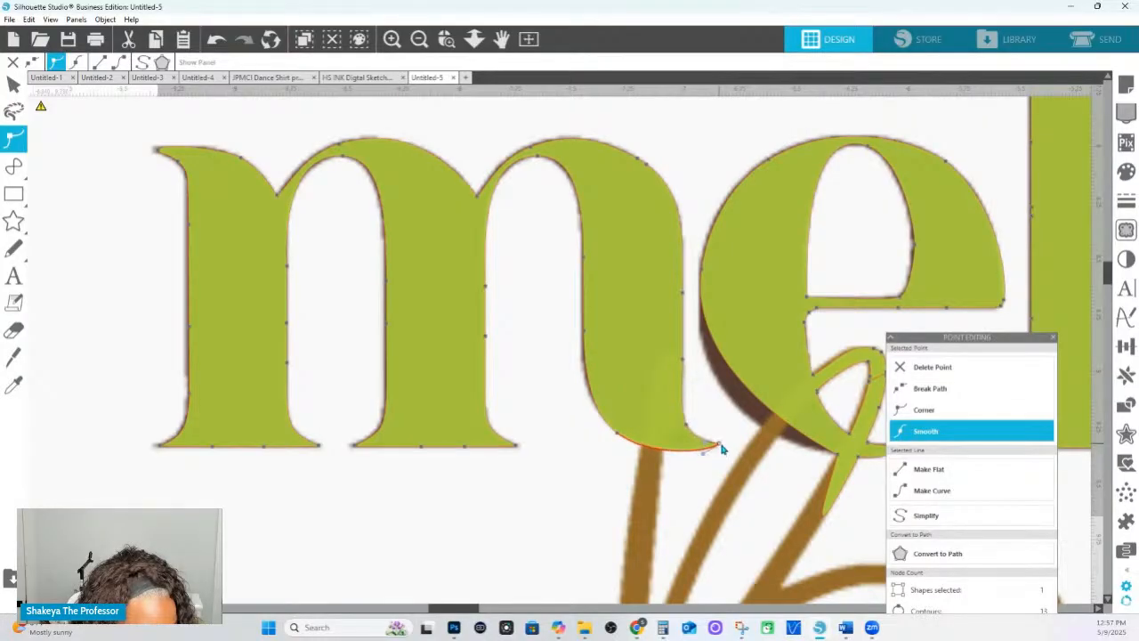
{"action": "left_click", "coordinate": [716, 445]}
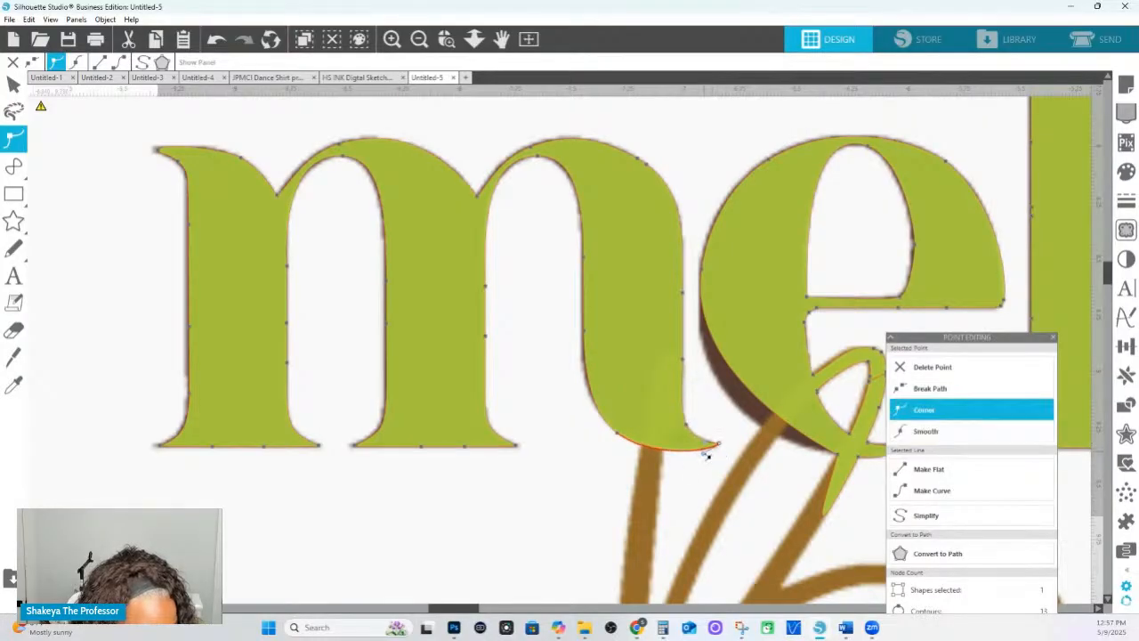
Adjust the points on both edges of the third stem of the "m" to match the original outline.
{"action": "left_click", "coordinate": [585, 332]}
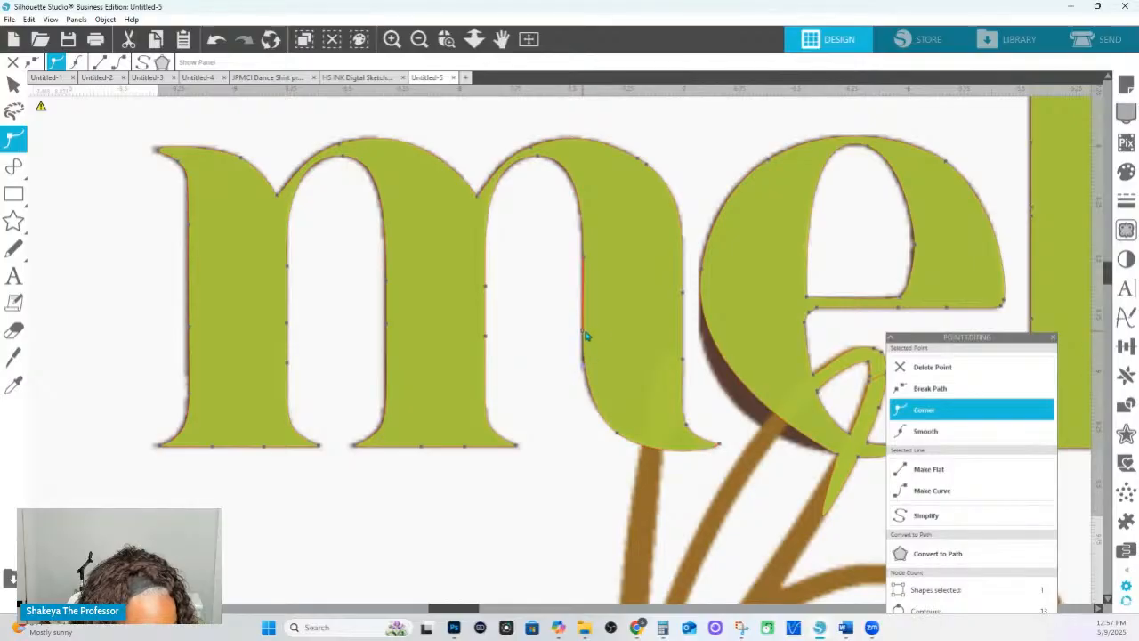
{"action": "left_click", "coordinate": [685, 363]}
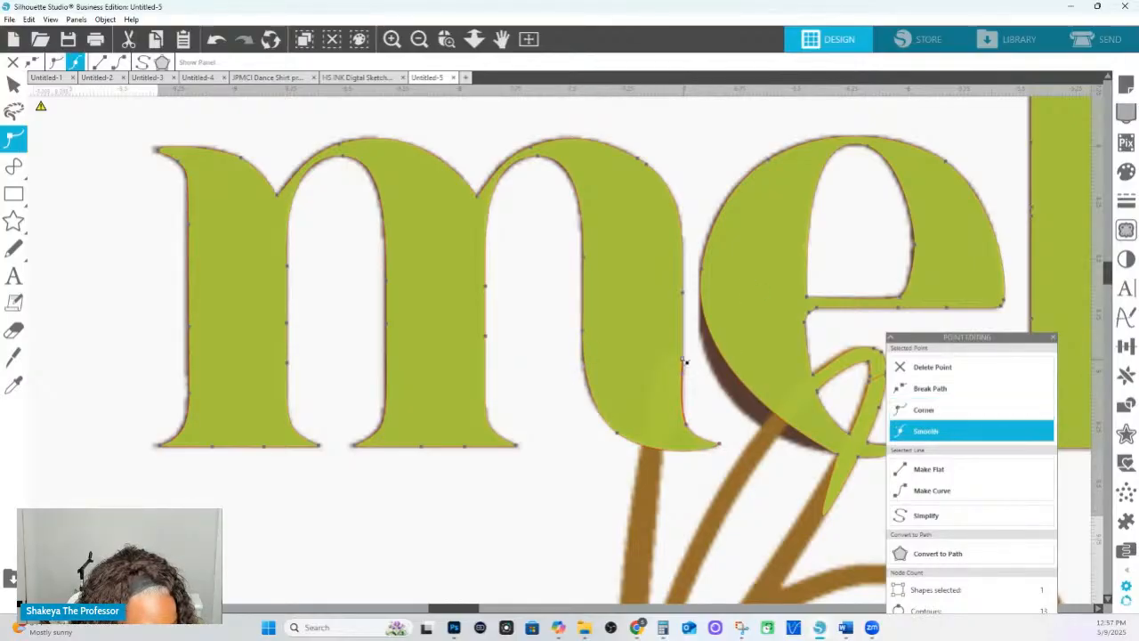
{"action": "left_click", "coordinate": [927, 410]}
{"action": "left_click", "coordinate": [686, 426]}
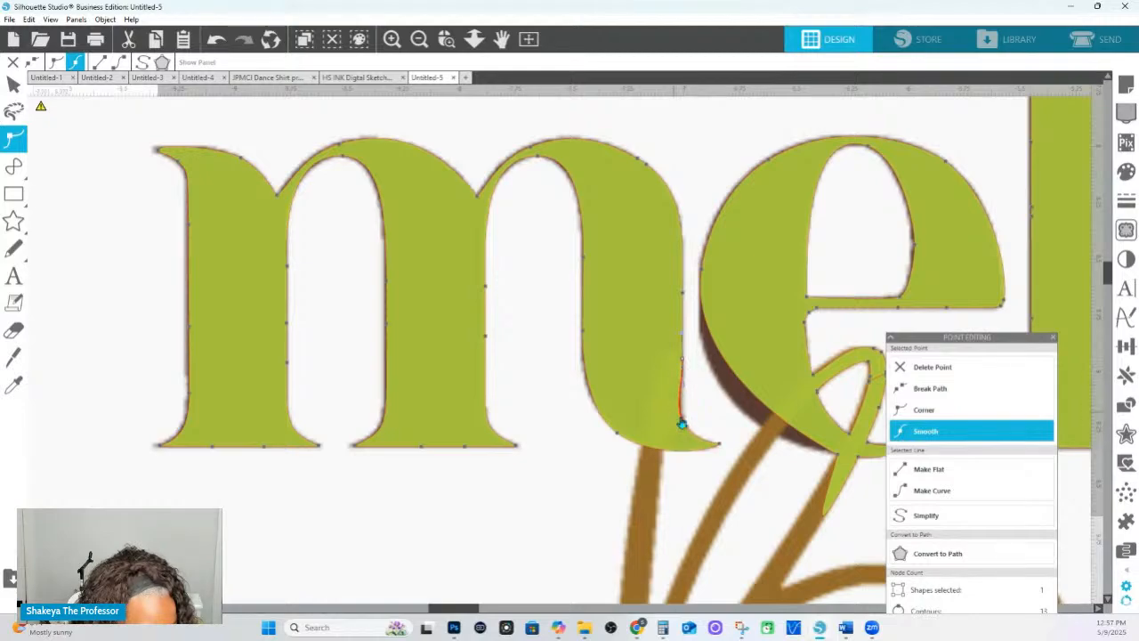
{"action": "left_click", "coordinate": [689, 429]}
{"action": "left_click", "coordinate": [672, 415]}
Remove the extra point on the outer curve of the second arch of the "m" and reshape the arch to the original.
{"action": "left_click", "coordinate": [646, 163]}
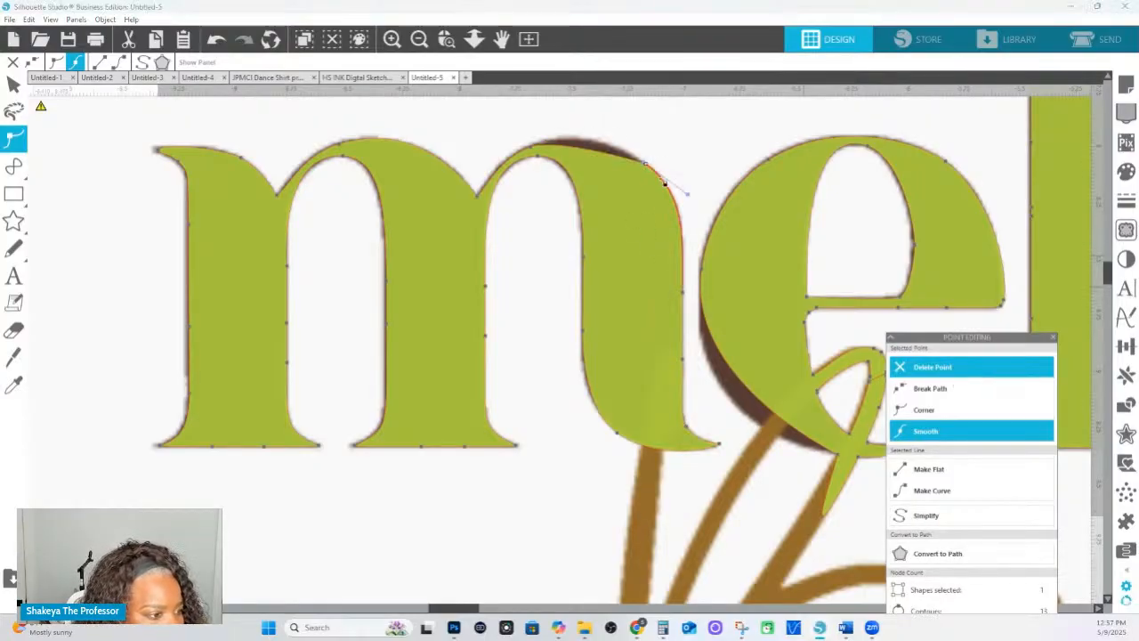
{"action": "left_click_drag", "start_coordinate": [646, 165], "coordinate": [592, 125]}
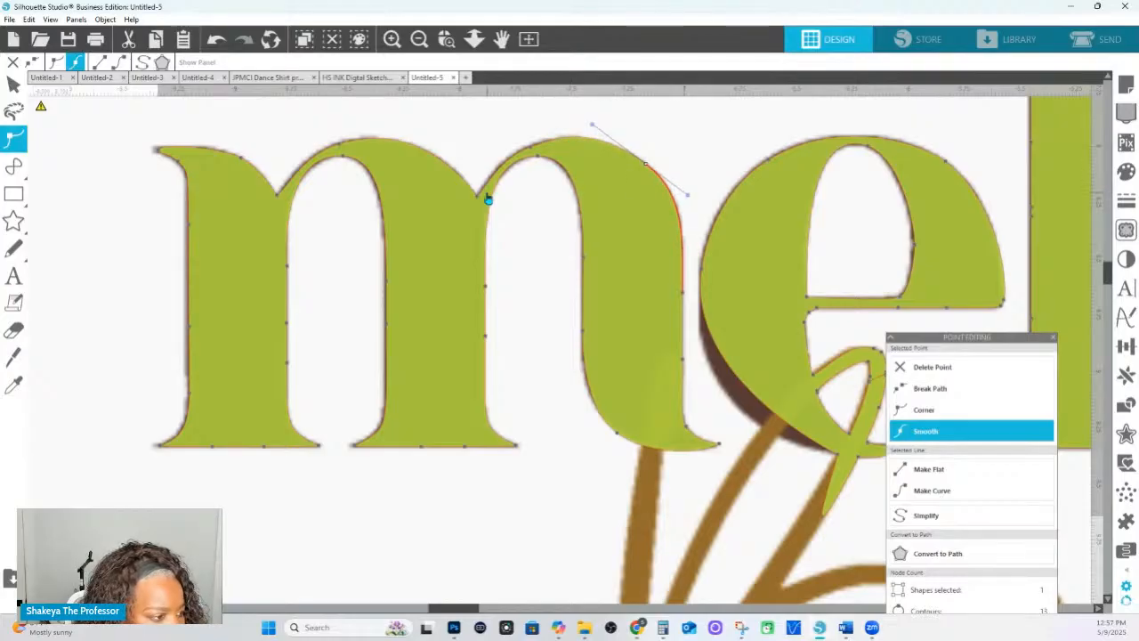
{"action": "left_click_drag", "start_coordinate": [528, 158], "coordinate": [529, 148]}
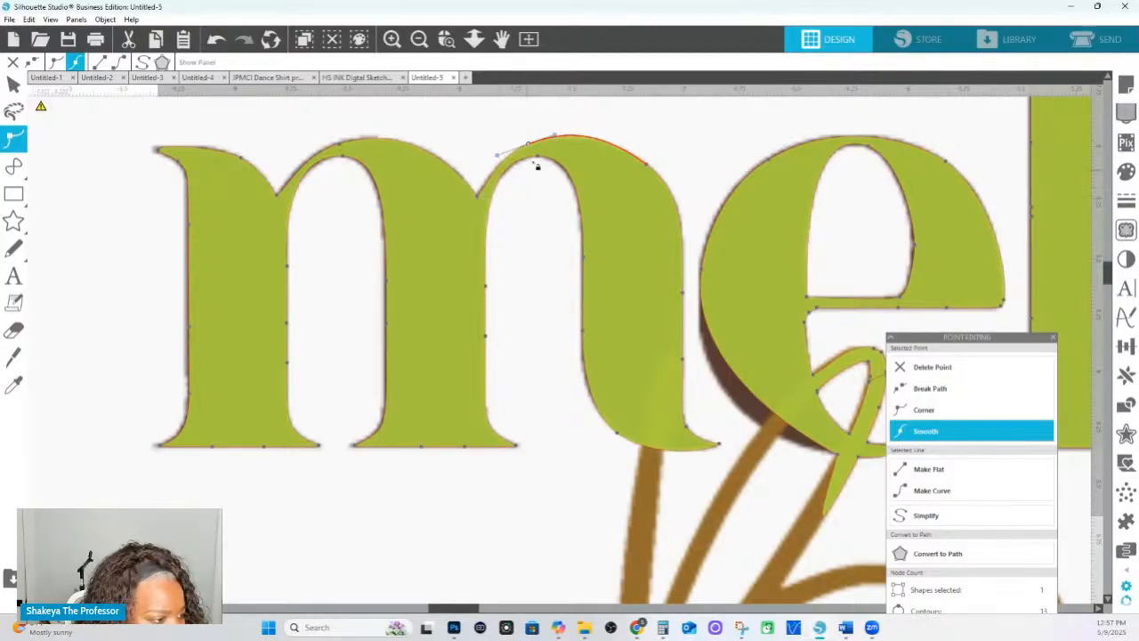
{"action": "left_click", "coordinate": [541, 159]}
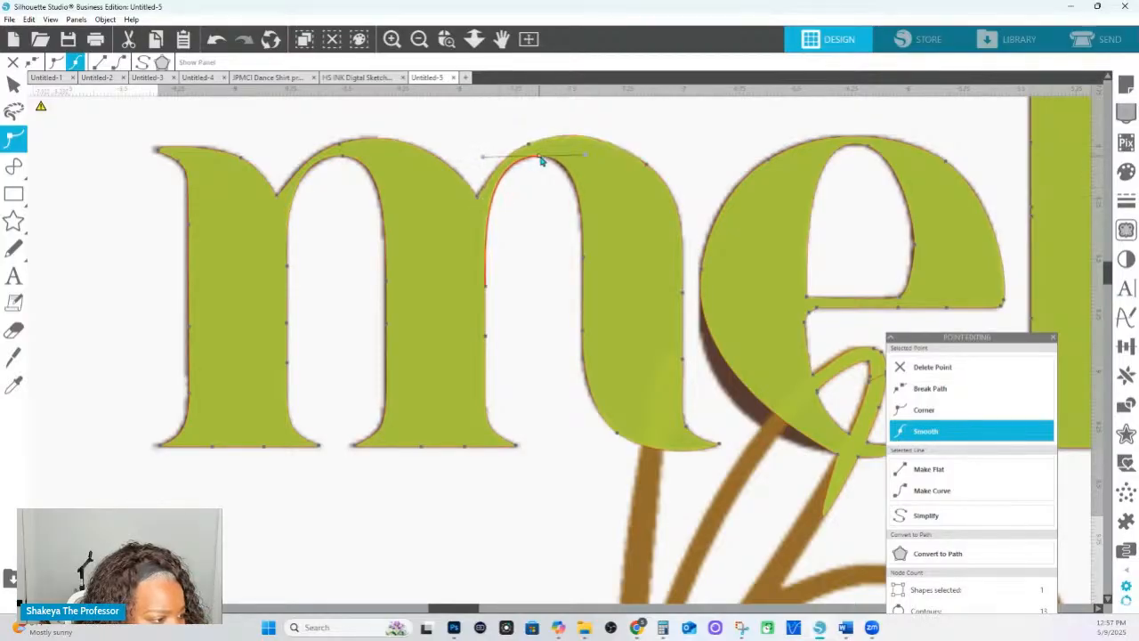
Add points near both ends of the middle stem's straight edge facing the second opening of the "m" and delete the redundant points between them.
{"action": "left_click", "coordinate": [479, 291]}
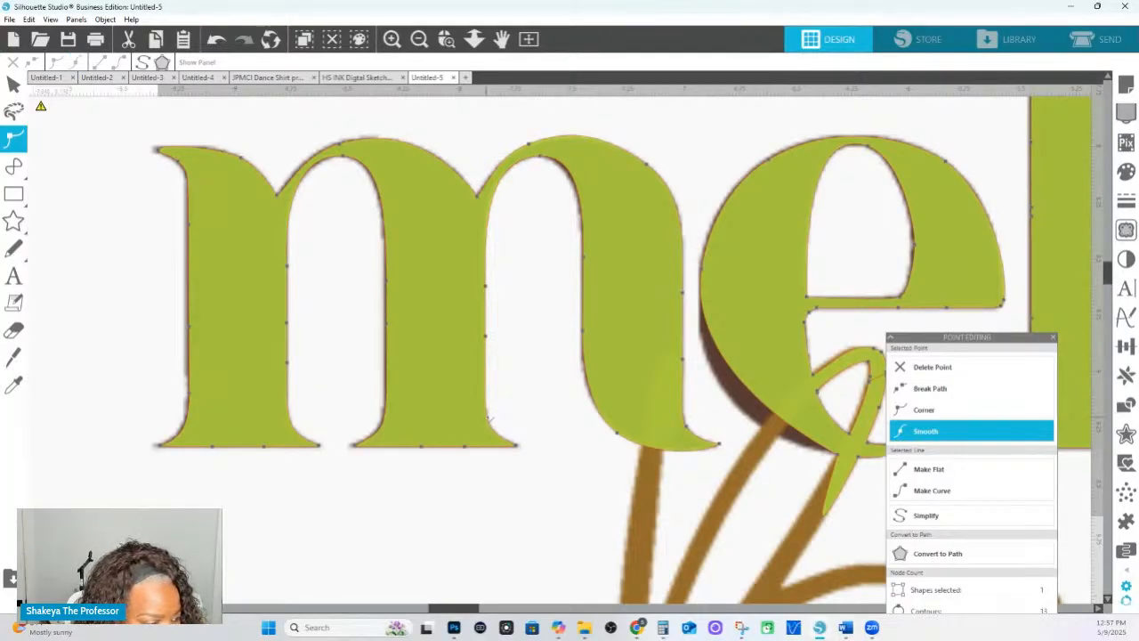
{"action": "left_click", "coordinate": [487, 414]}
{"action": "left_click", "coordinate": [486, 336]}
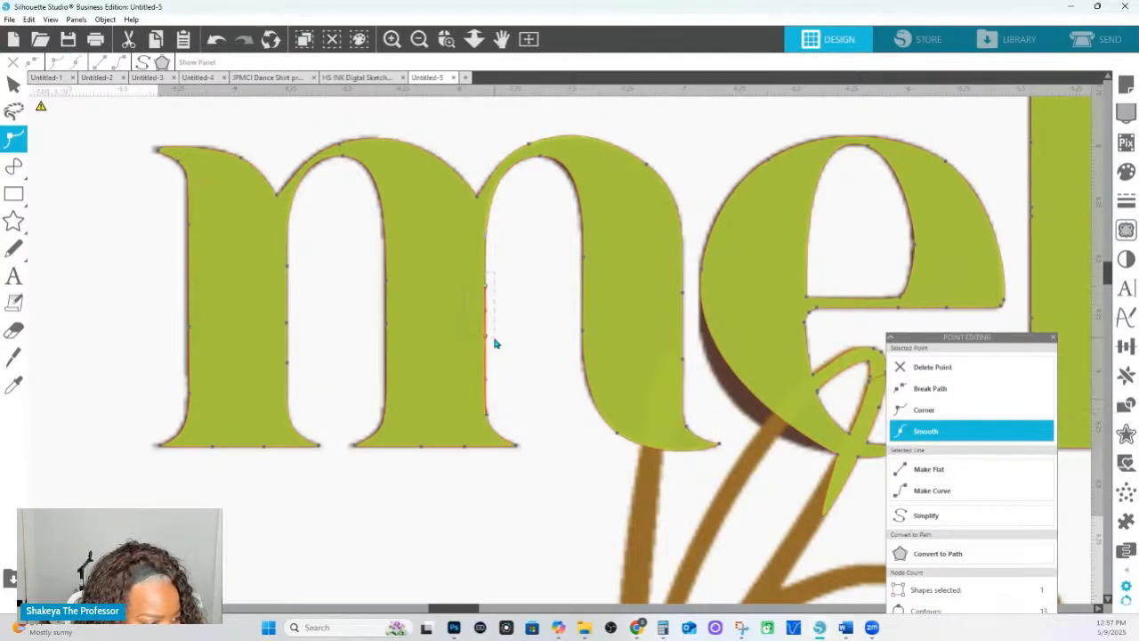
{"action": "left_click", "coordinate": [486, 245]}
{"action": "left_click_drag", "start_coordinate": [471, 274], "coordinate": [514, 347]}
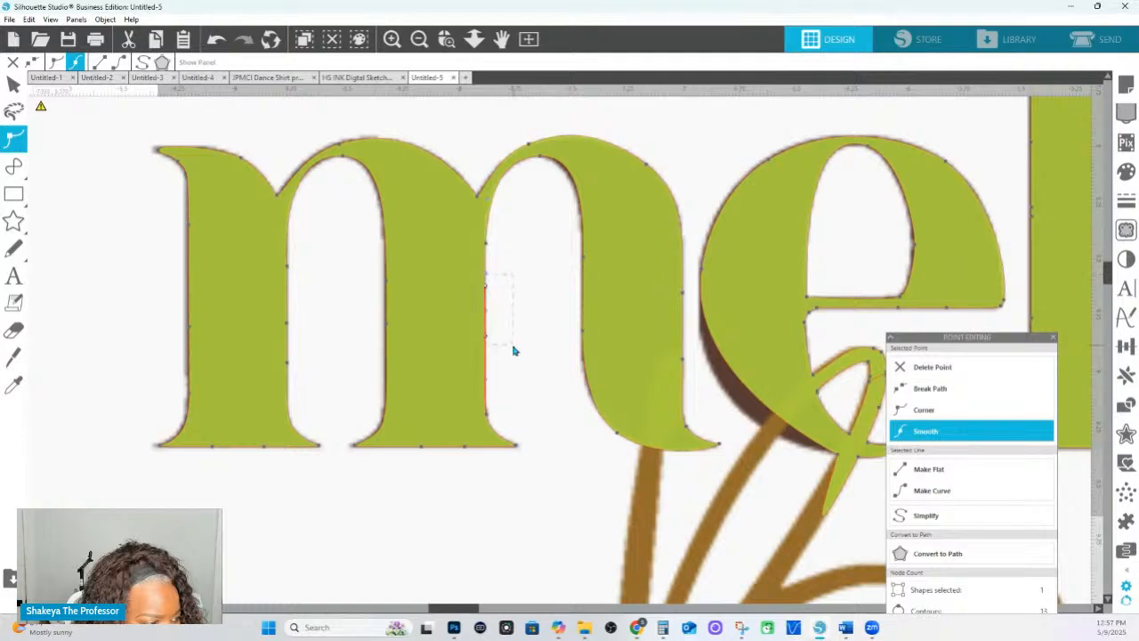
{"action": "left_click", "coordinate": [917, 375]}
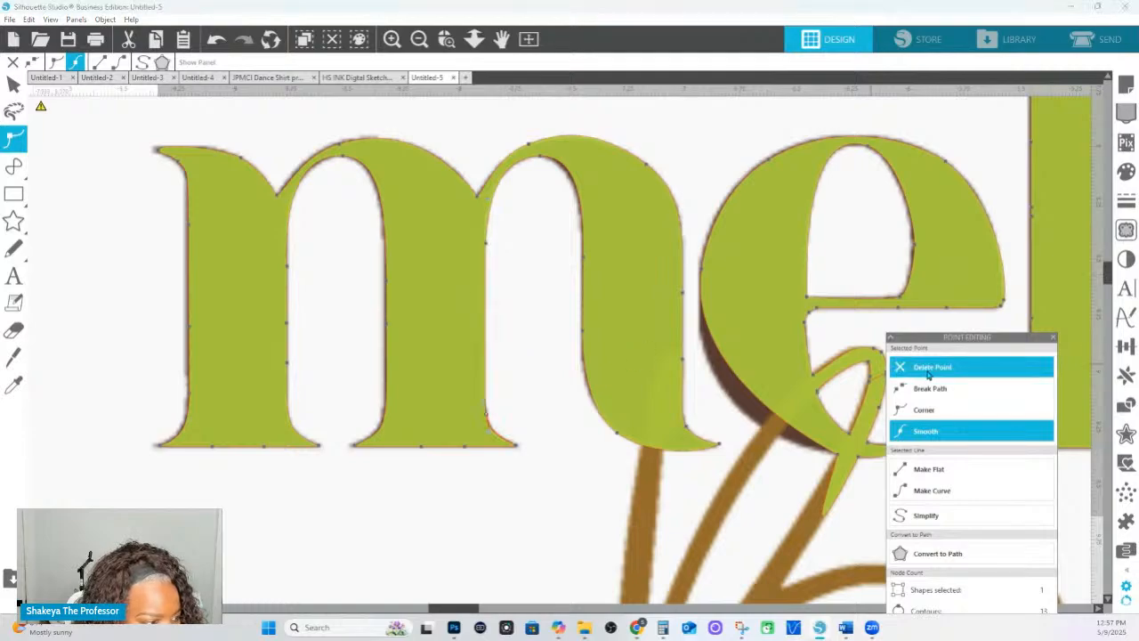
Reposition the points on the third stem's inner edge and smooth the inside curve of the second arch to the original.
{"action": "left_click", "coordinate": [585, 332]}
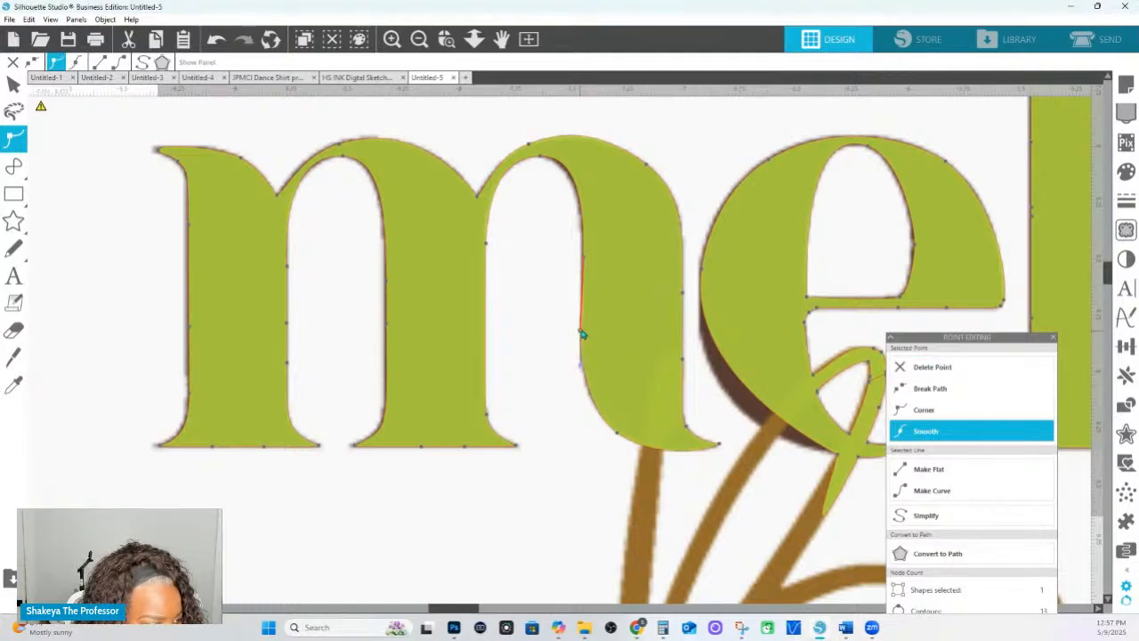
{"action": "left_click", "coordinate": [586, 261]}
{"action": "left_click", "coordinate": [585, 261]}
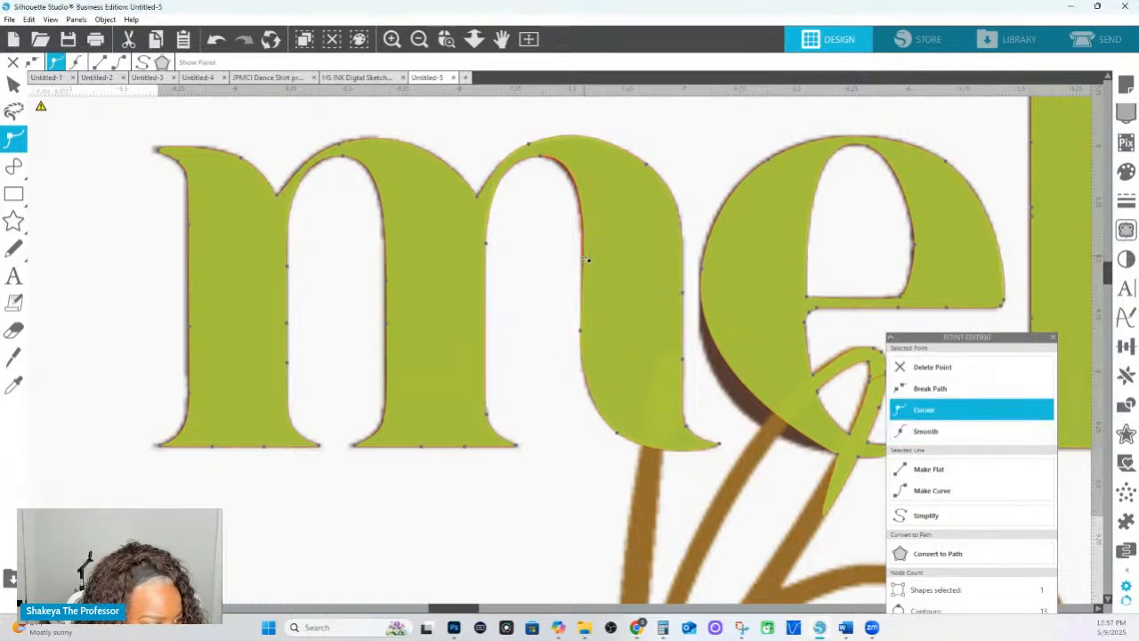
{"action": "left_click", "coordinate": [537, 161]}
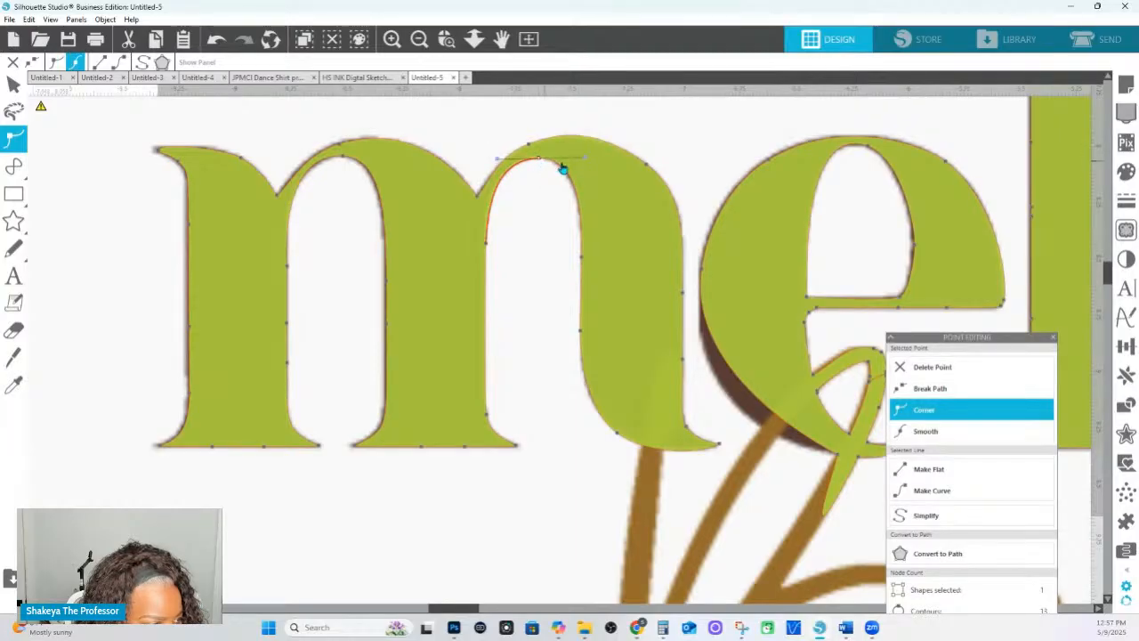
{"action": "left_click_drag", "start_coordinate": [586, 161], "coordinate": [581, 162]}
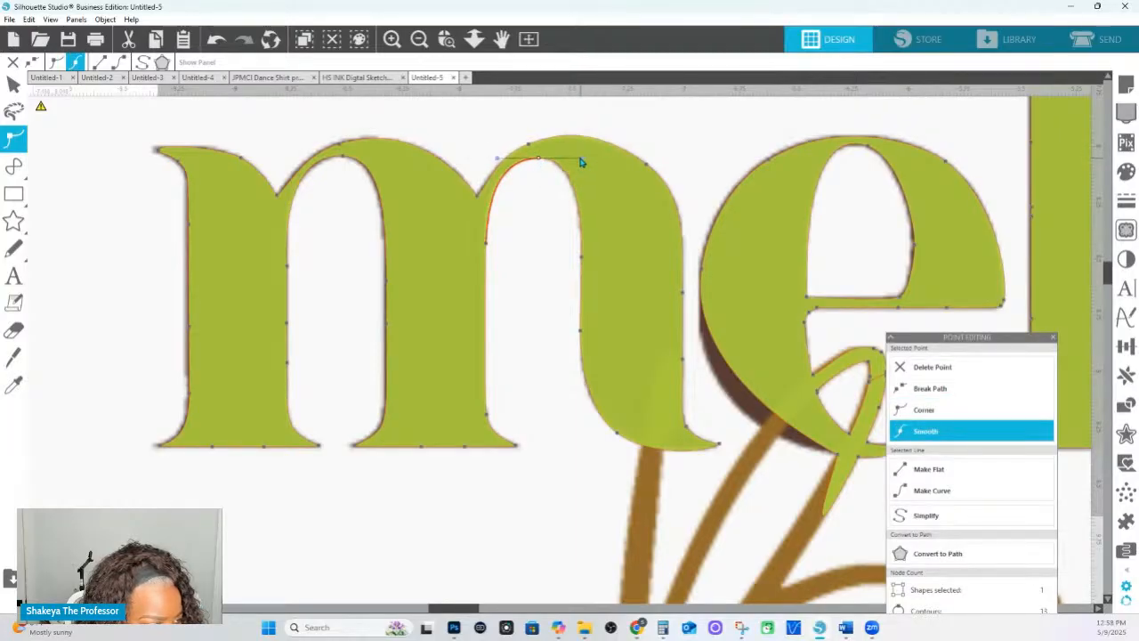
Adjust the notch between the two arches of the "m" and reshape the inside curve of the first arch.
{"action": "left_click", "coordinate": [478, 190]}
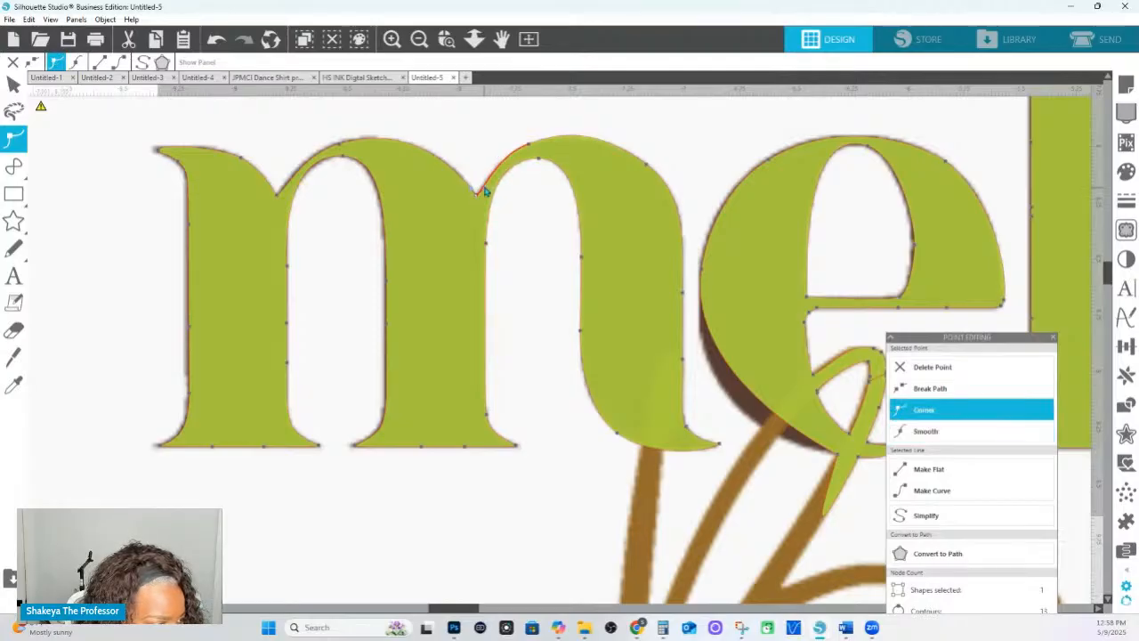
{"action": "left_click", "coordinate": [346, 158]}
{"action": "left_click_drag", "start_coordinate": [345, 158], "coordinate": [374, 160]}
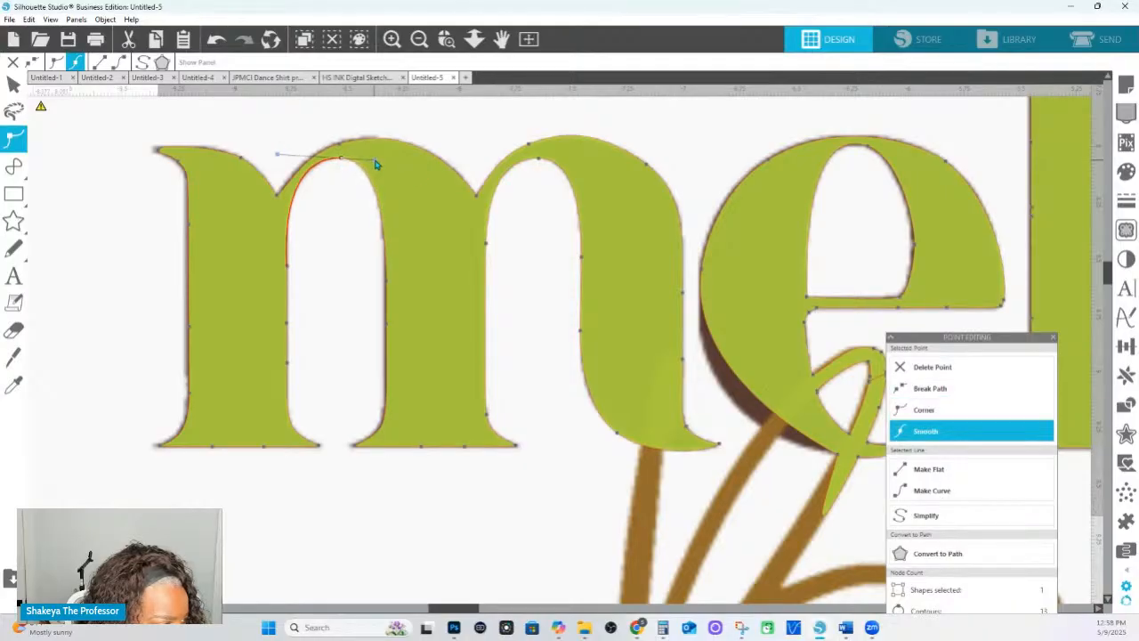
Place points at the ends of the straight edges in the first opening of the "m" and delete redundant points between them.
{"action": "left_click", "coordinate": [384, 244]}
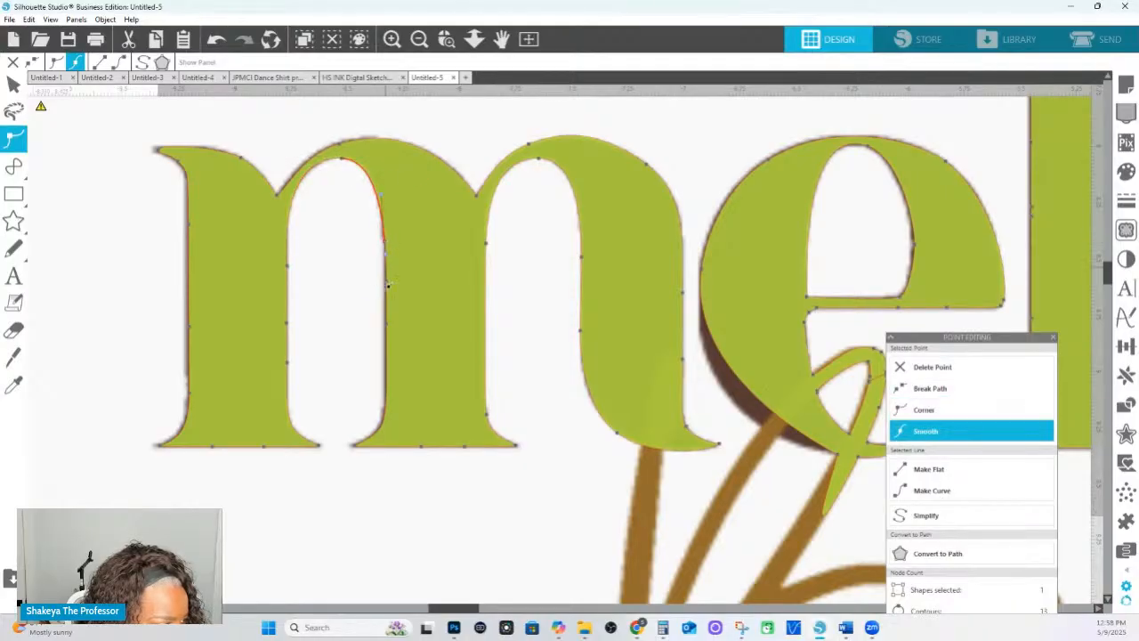
{"action": "left_click", "coordinate": [386, 408]}
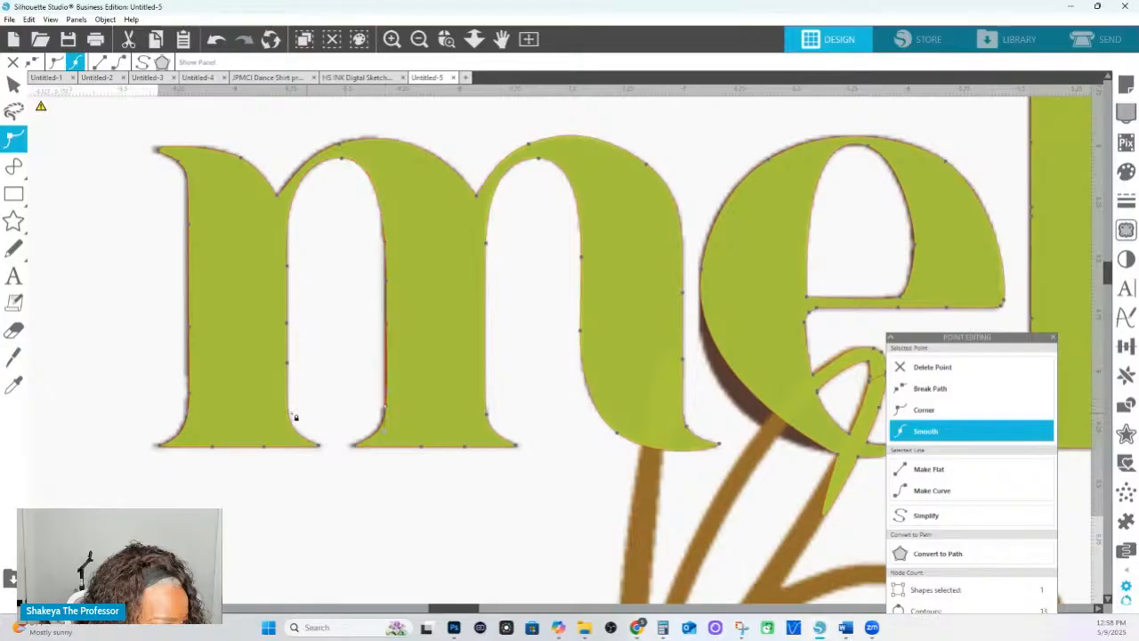
{"action": "left_click", "coordinate": [287, 393]}
{"action": "left_click_drag", "start_coordinate": [233, 283], "coordinate": [411, 368]}
{"action": "right_click", "coordinate": [410, 367]}
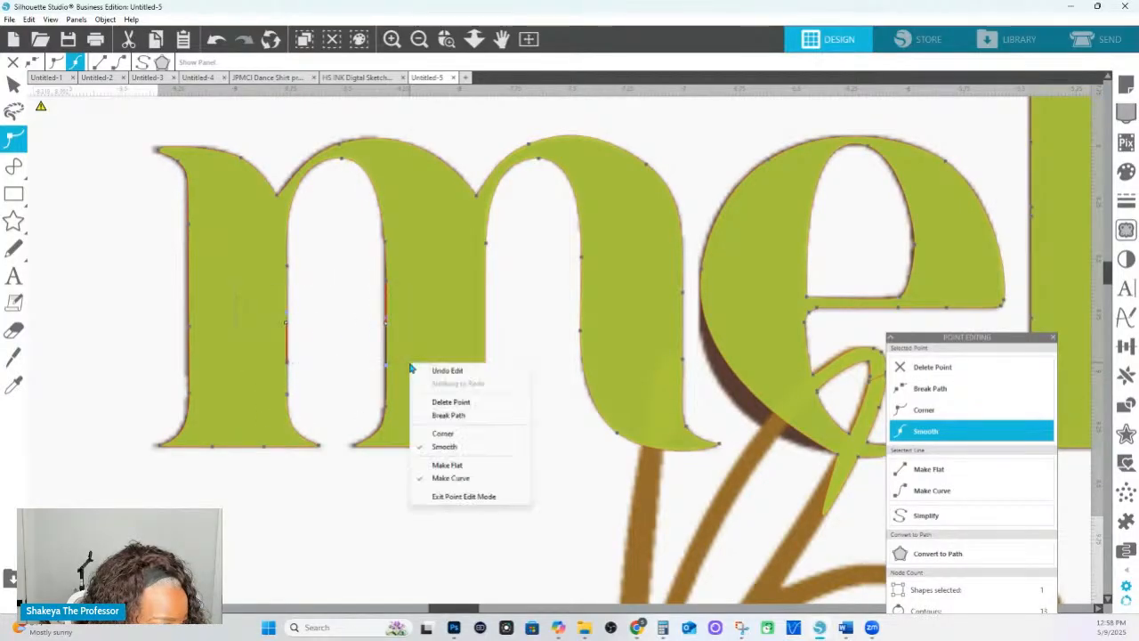
{"action": "left_click", "coordinate": [931, 368]}
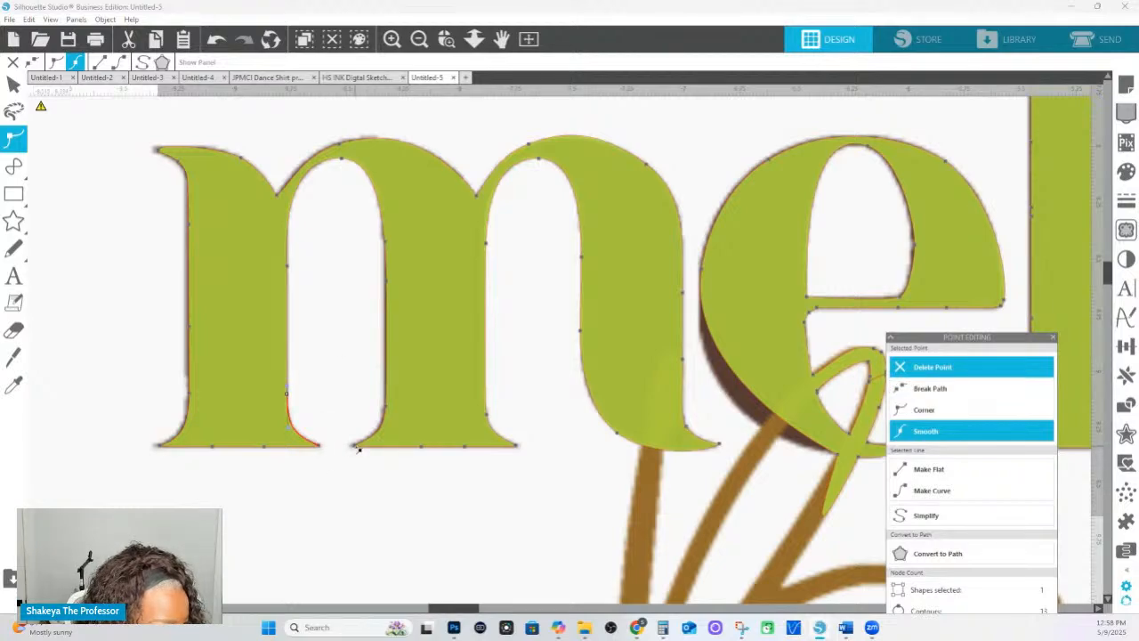
Align the tip and curve of the middle stem's foot with the original and delete the leftover point on the stem edge above it.
{"action": "left_click", "coordinate": [354, 447]}
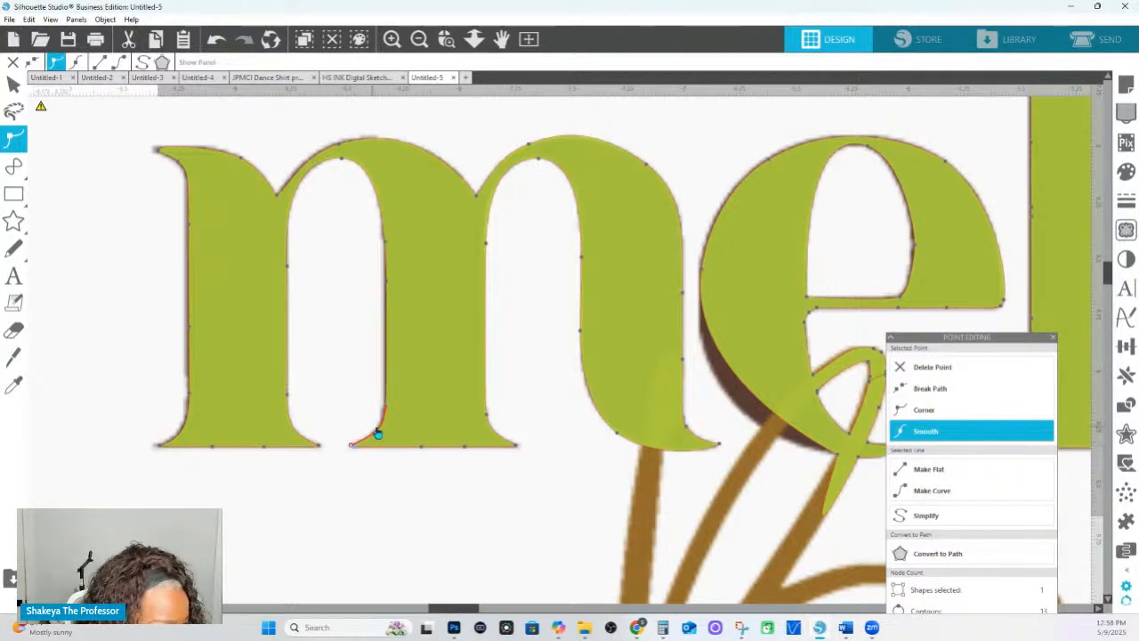
{"action": "left_click", "coordinate": [389, 408]}
{"action": "left_click", "coordinate": [387, 408]}
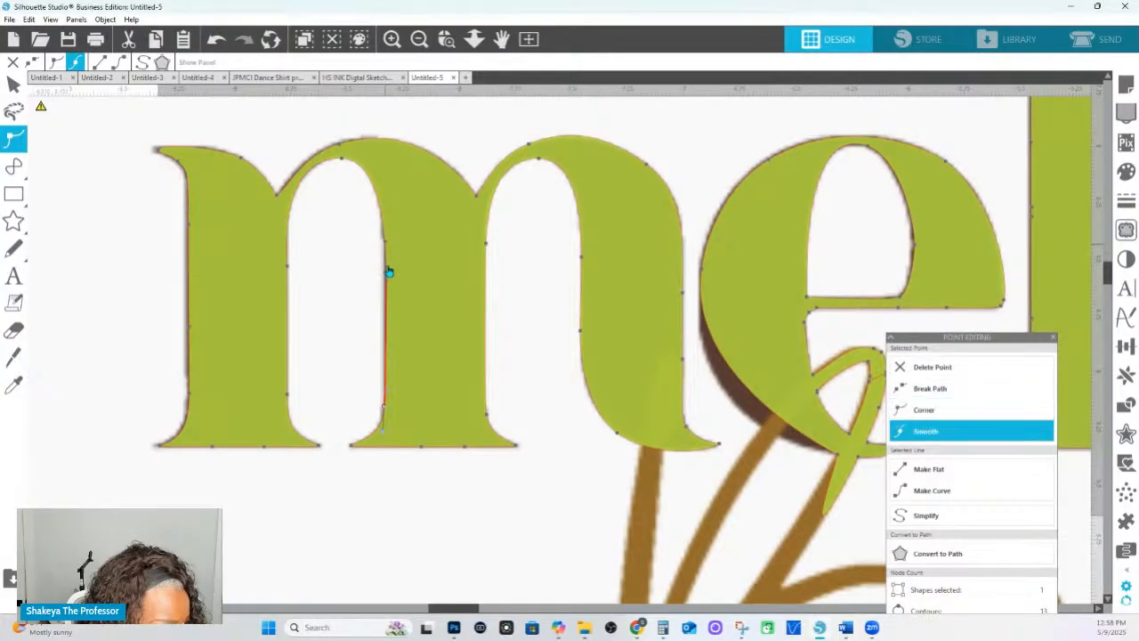
{"action": "left_click", "coordinate": [932, 367]}
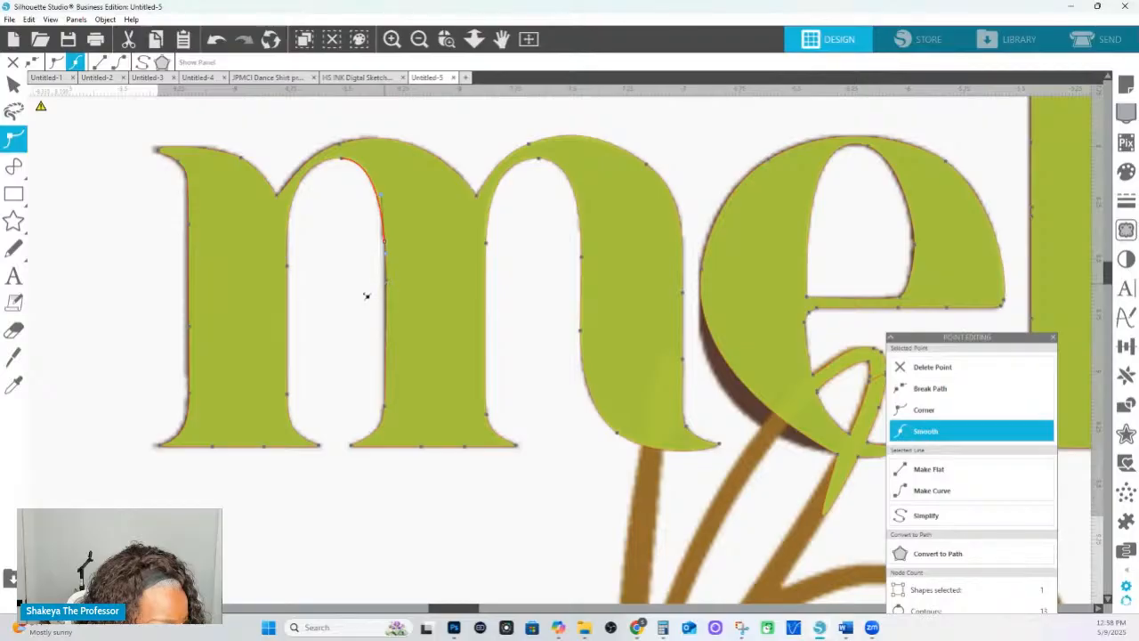
Refine the inside right curve of the first arch of the "m" so it flows into the middle stem's edge.
{"action": "left_click_drag", "start_coordinate": [364, 293], "coordinate": [387, 245]}
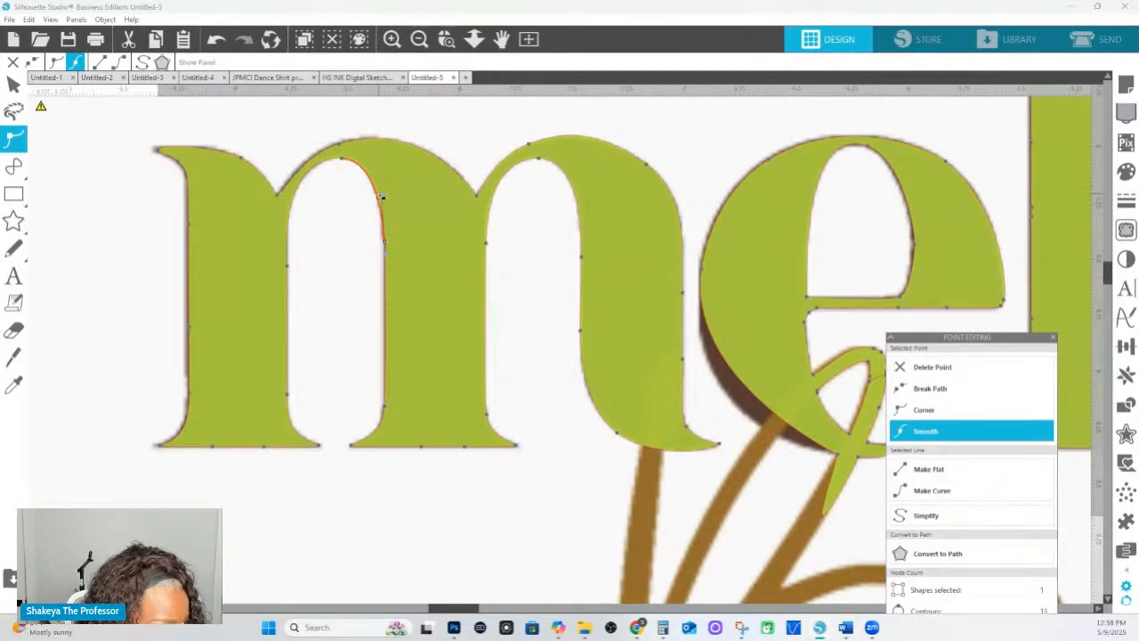
{"action": "left_click_drag", "start_coordinate": [383, 196], "coordinate": [384, 190]}
{"action": "left_click_drag", "start_coordinate": [387, 244], "coordinate": [383, 249]}
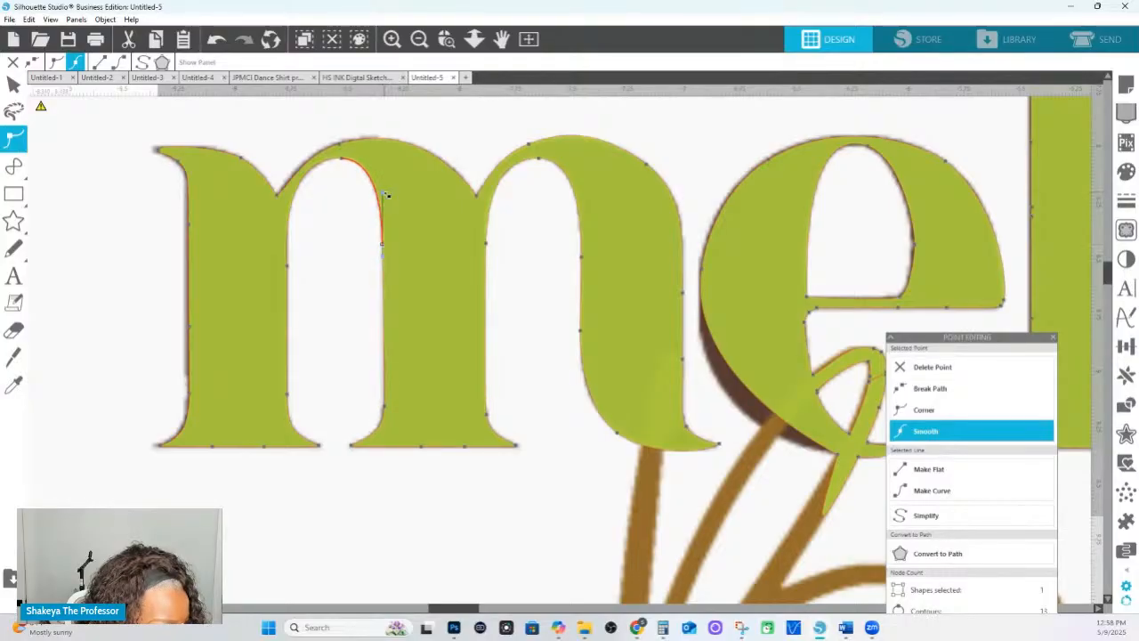
{"action": "left_click", "coordinate": [343, 160]}
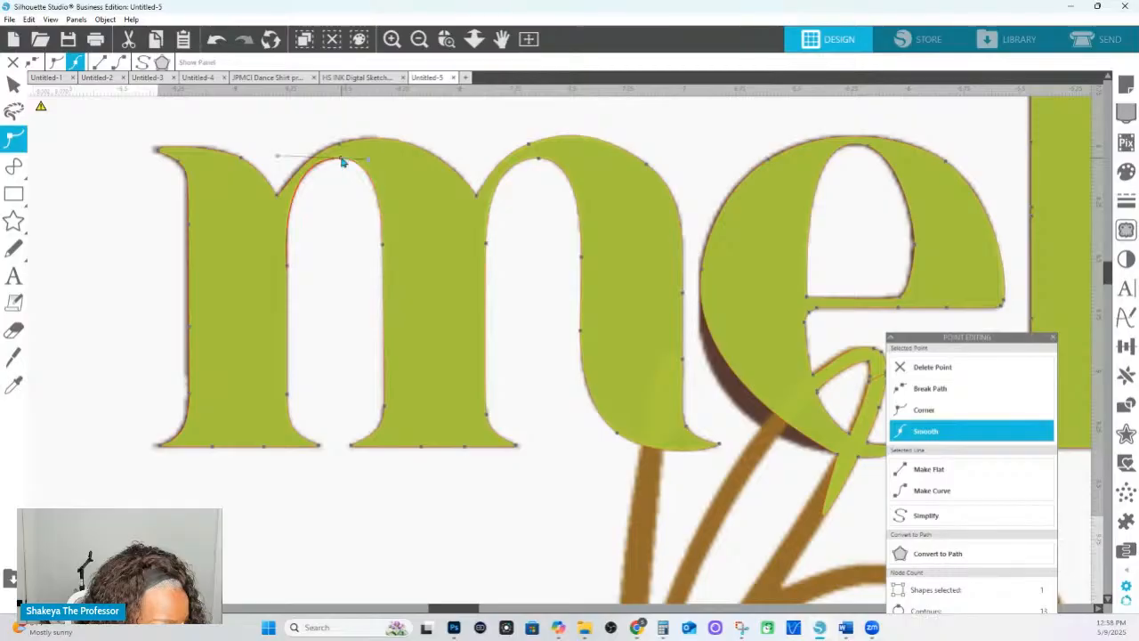
Raise the outer curve of the first arch slightly and extend the "m"'s upper-left serif tip to the original.
{"action": "left_click", "coordinate": [278, 192]}
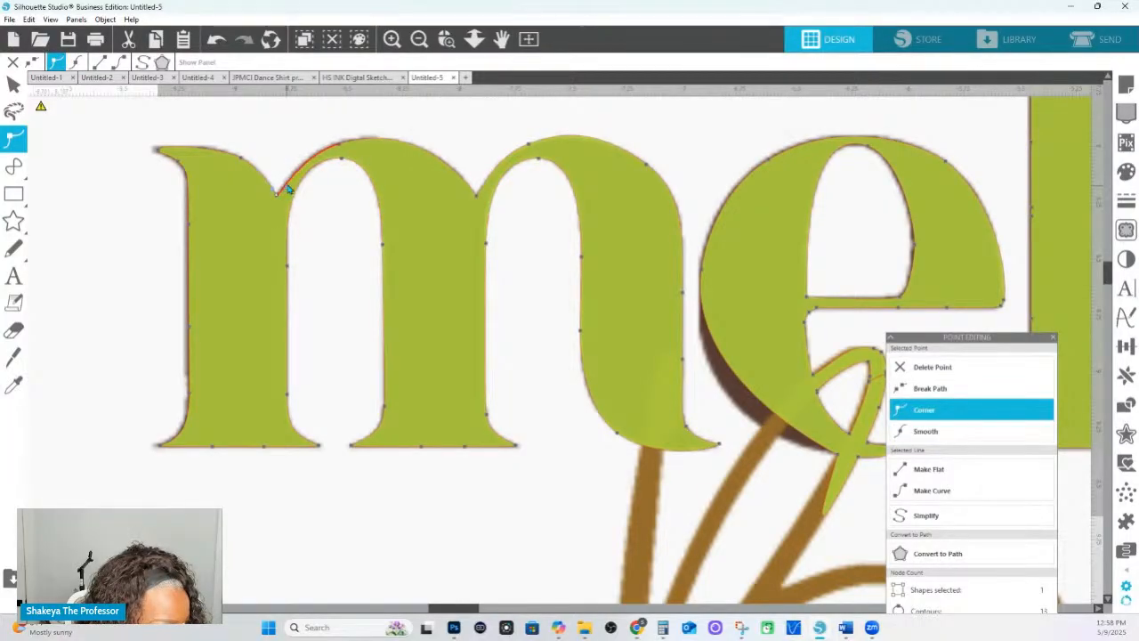
{"action": "left_click", "coordinate": [340, 142]}
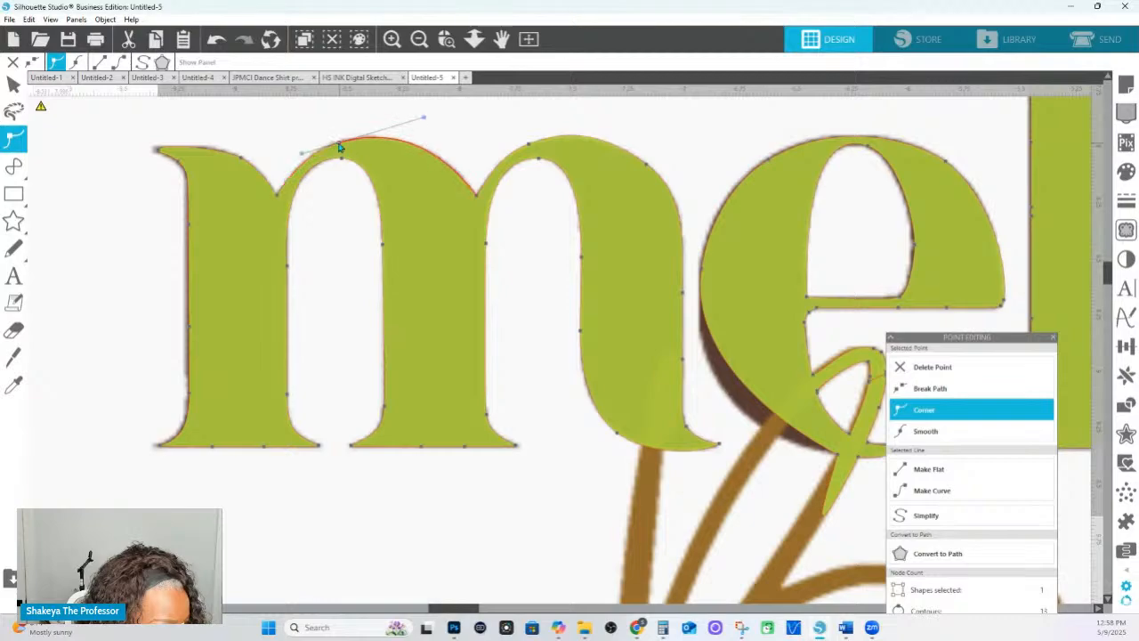
{"action": "left_click", "coordinate": [240, 157]}
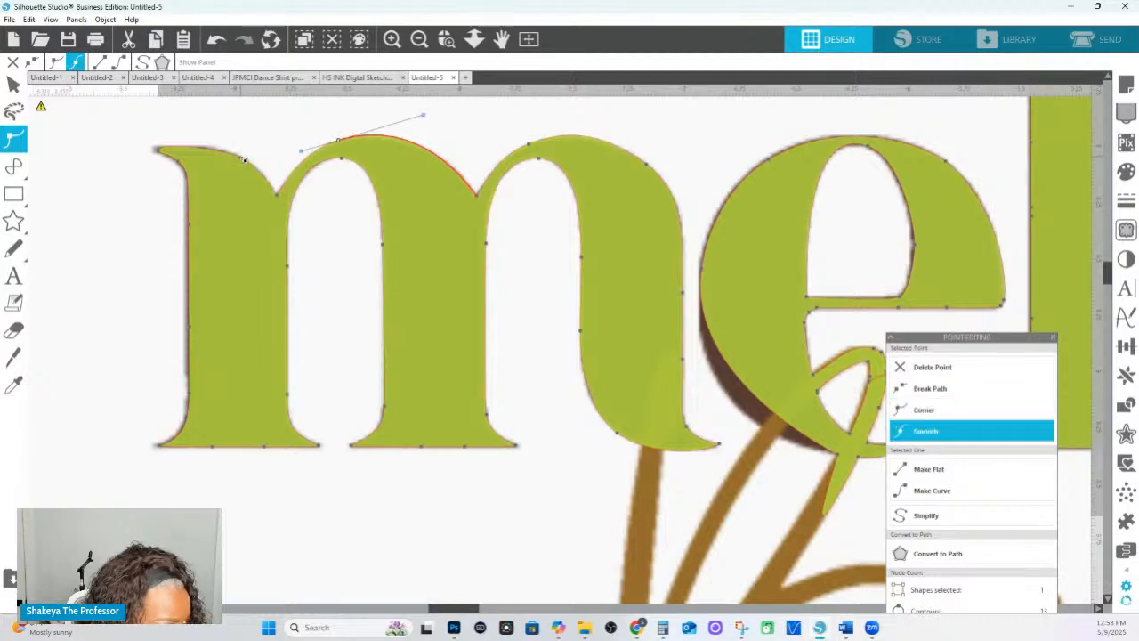
{"action": "left_click_drag", "start_coordinate": [159, 150], "coordinate": [151, 146]}
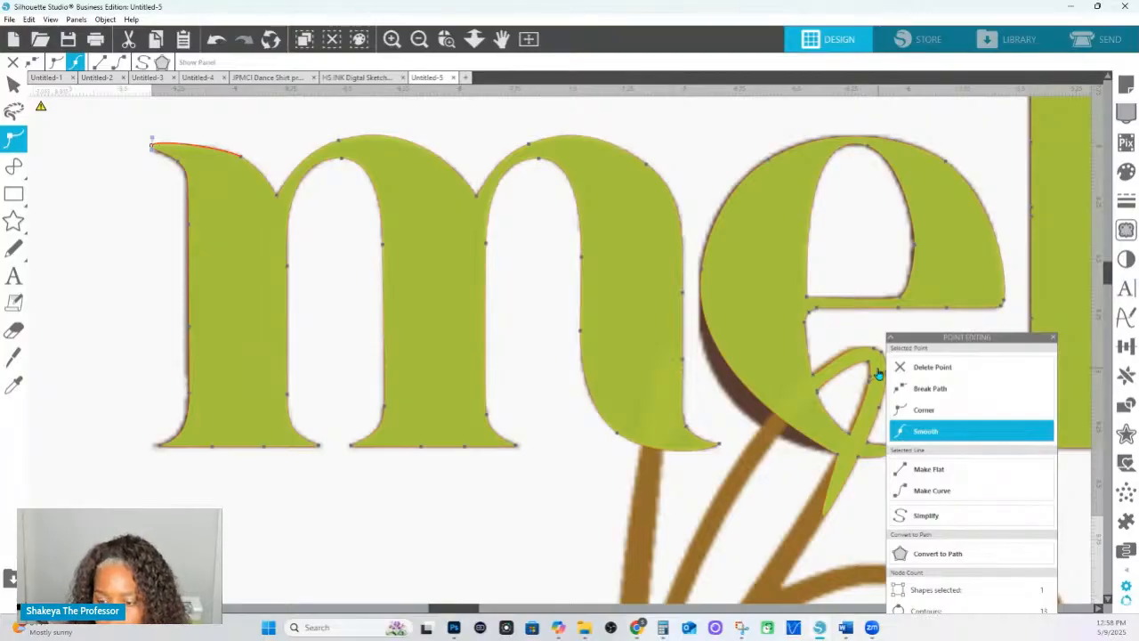
Delete a surplus point from the outer edge of the "m"'s first stem and align that edge with the original.
{"action": "scroll", "coordinate": [878, 374], "scroll_direction": "up", "scroll_amount": 2}
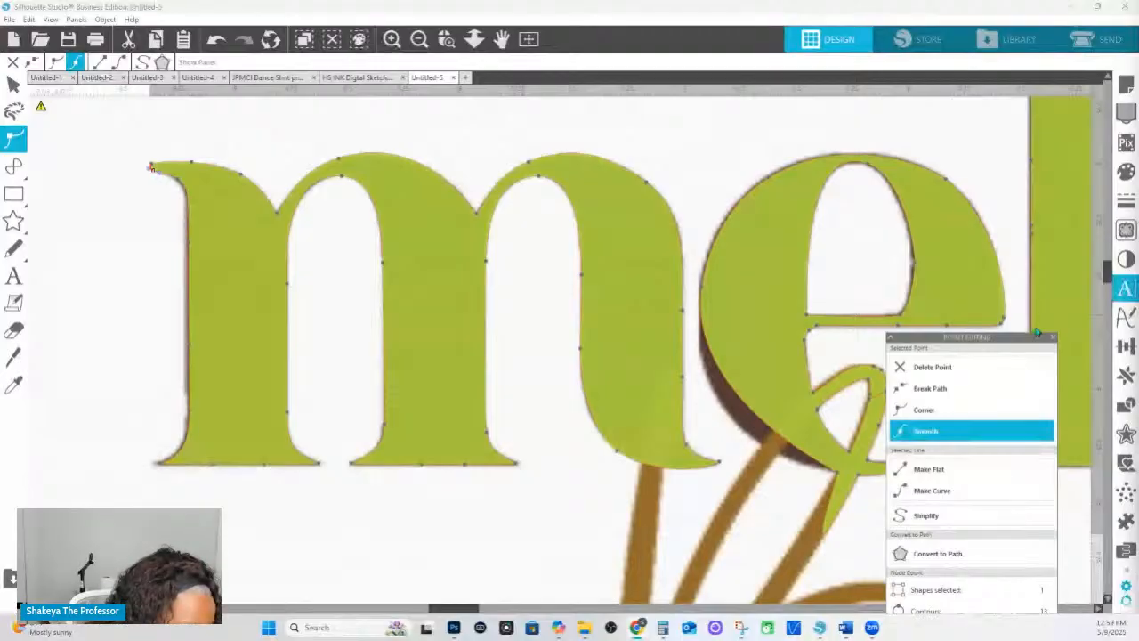
{"action": "left_click", "coordinate": [932, 367]}
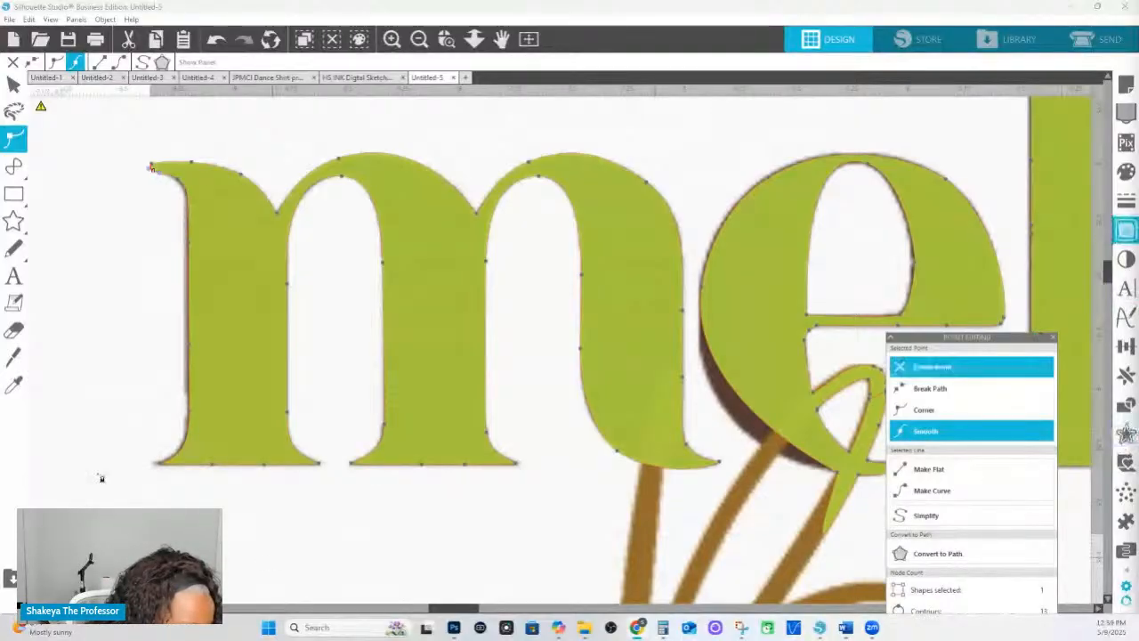
{"action": "left_click", "coordinate": [187, 349]}
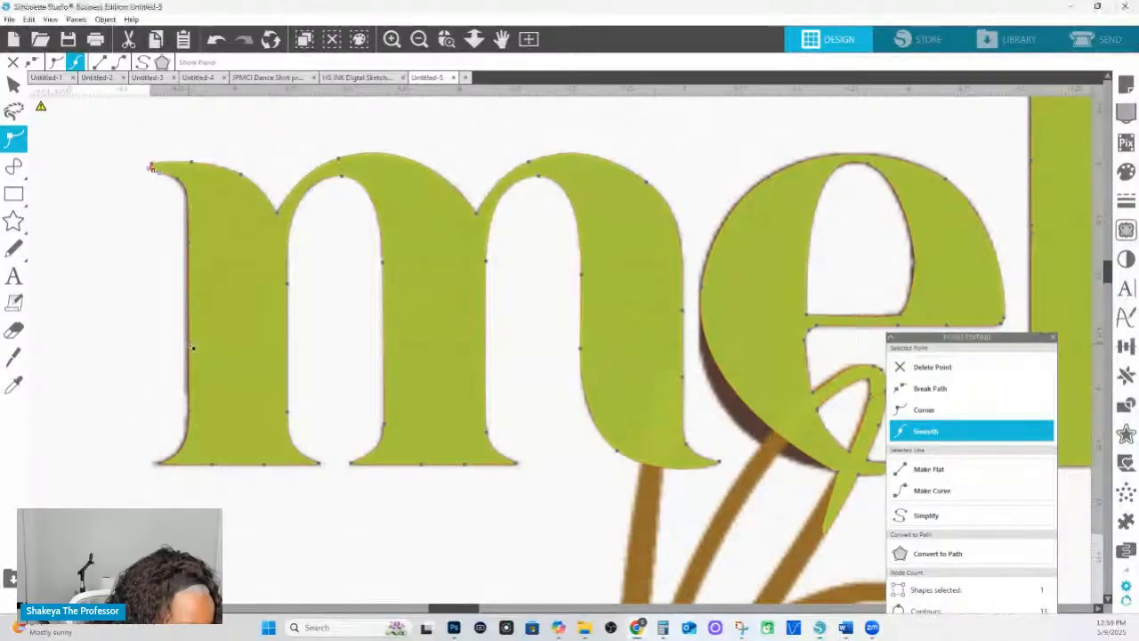
{"action": "left_click", "coordinate": [192, 248]}
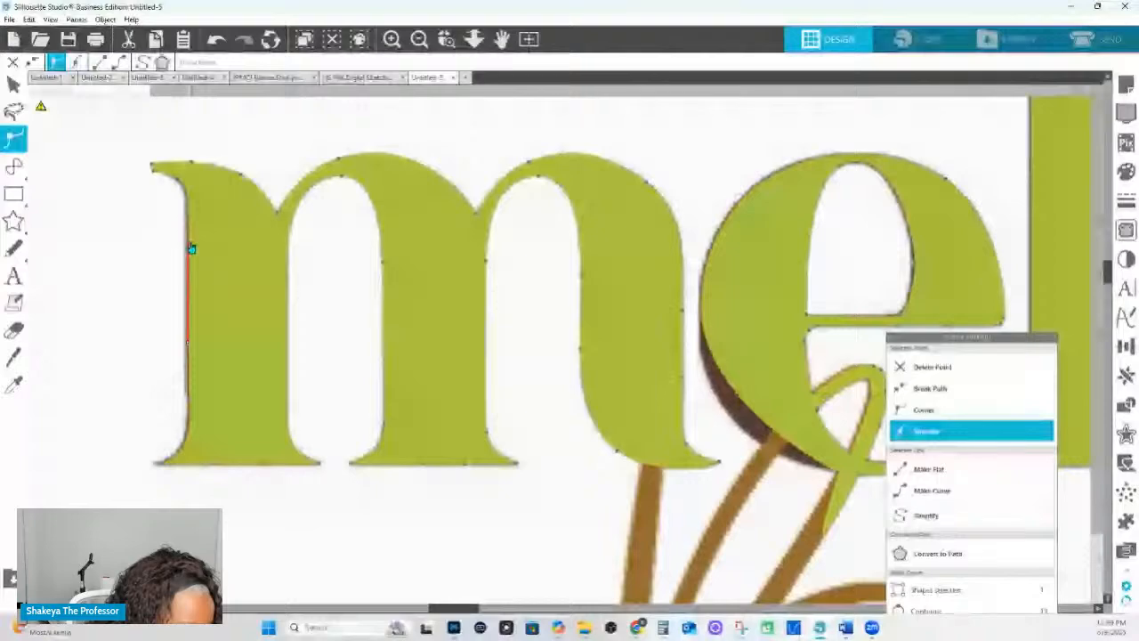
Reposition the outer tip of the first stem's foot to match the original.
{"action": "left_click", "coordinate": [157, 464]}
{"action": "left_click", "coordinate": [153, 468]}
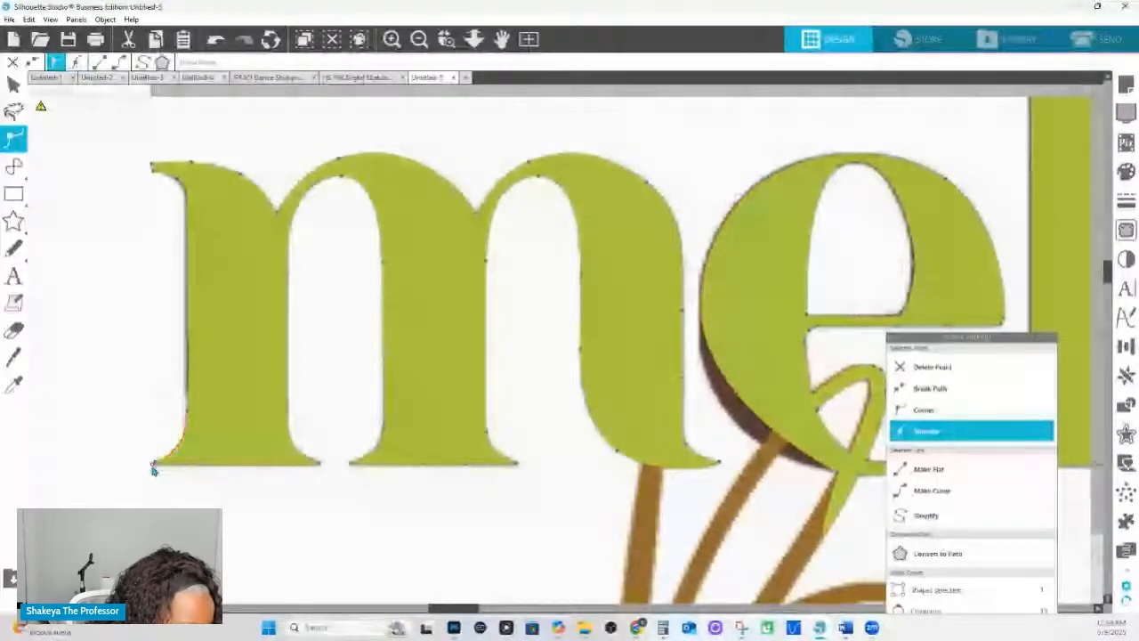
{"action": "left_click_drag", "start_coordinate": [152, 467], "coordinate": [155, 466]}
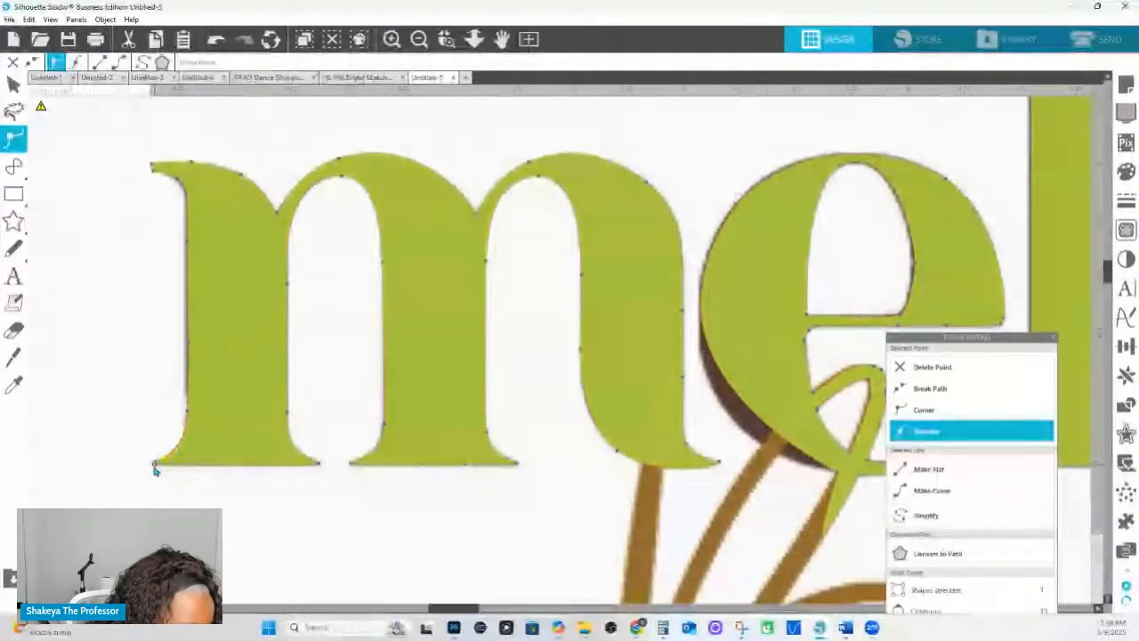
Refine the inner tip of the first stem's foot, using a corner point at its lower end.
{"action": "left_click", "coordinate": [316, 462]}
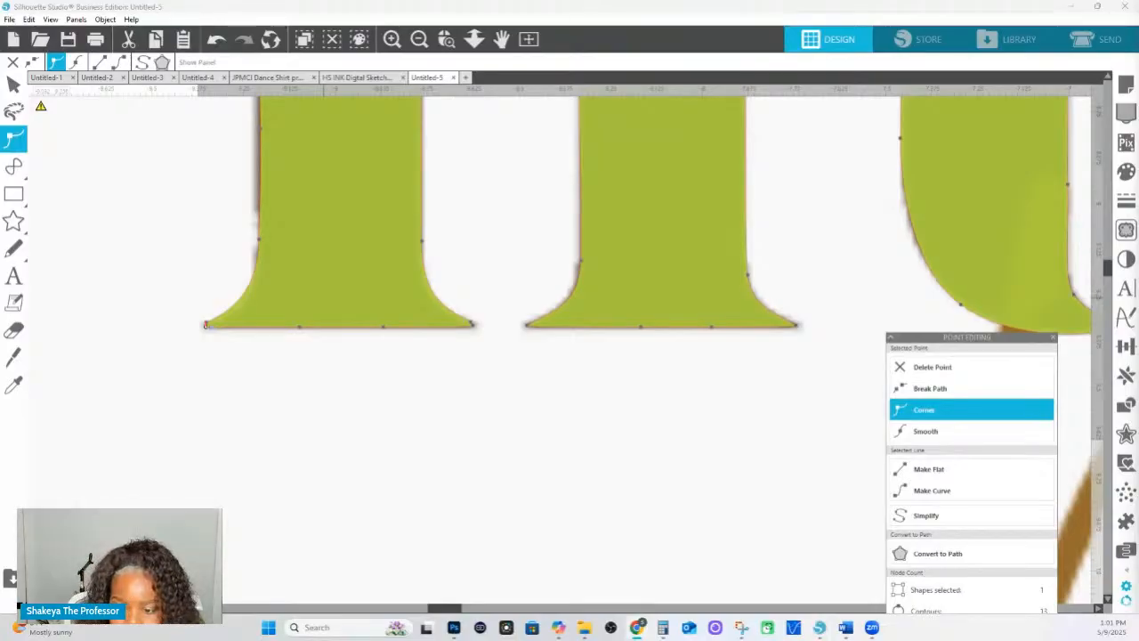
{"action": "left_click", "coordinate": [218, 339]}
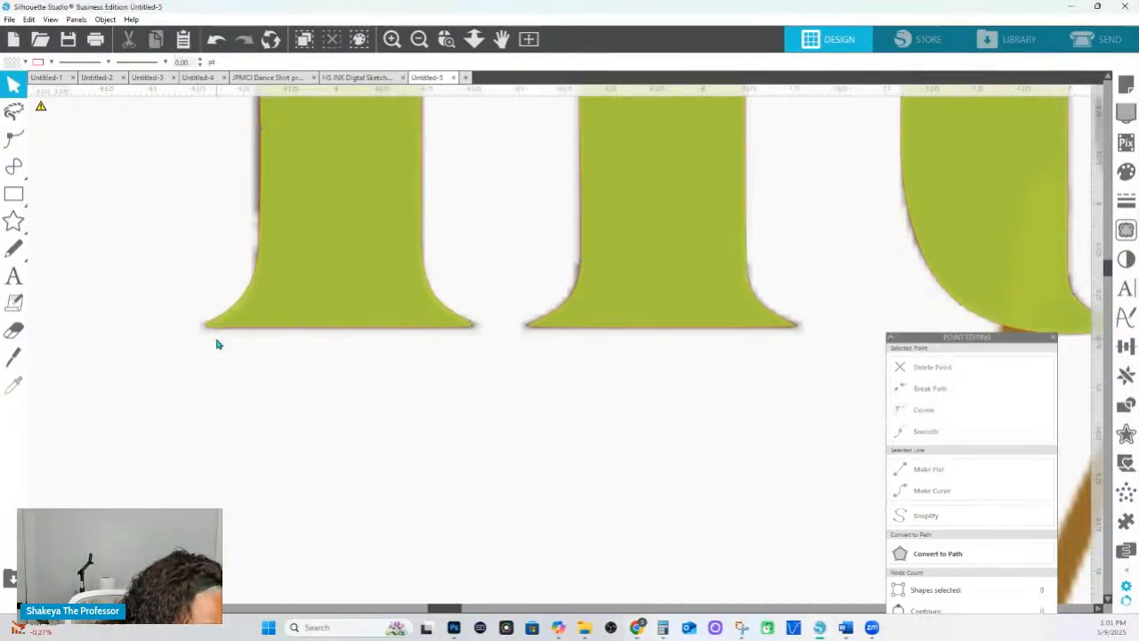
{"action": "double_click", "coordinate": [462, 327]}
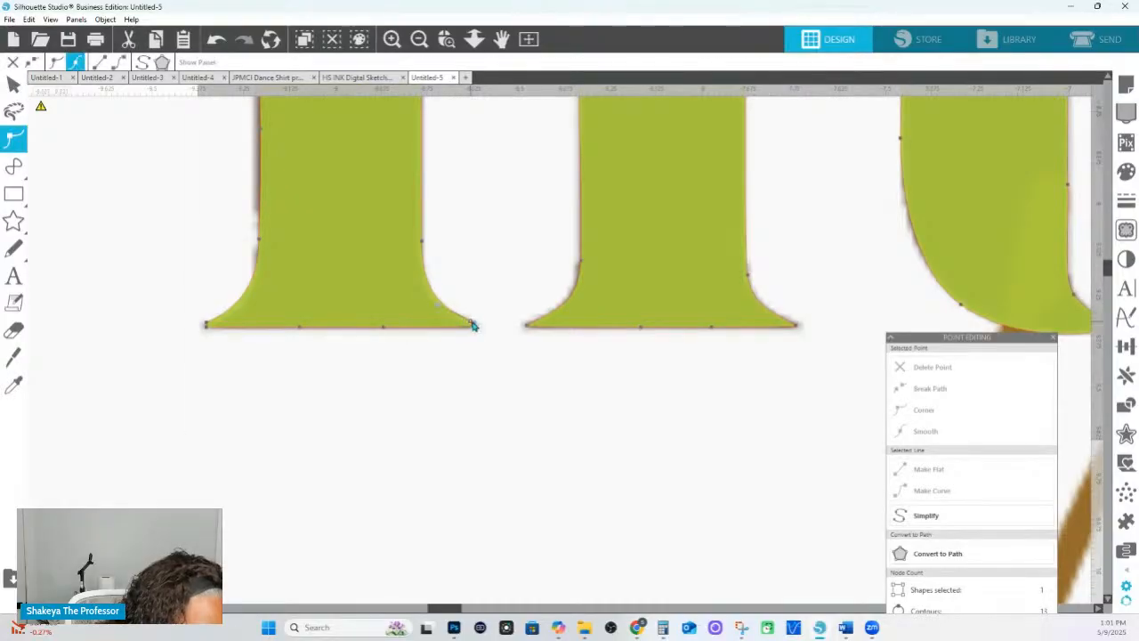
{"action": "left_click", "coordinate": [473, 326]}
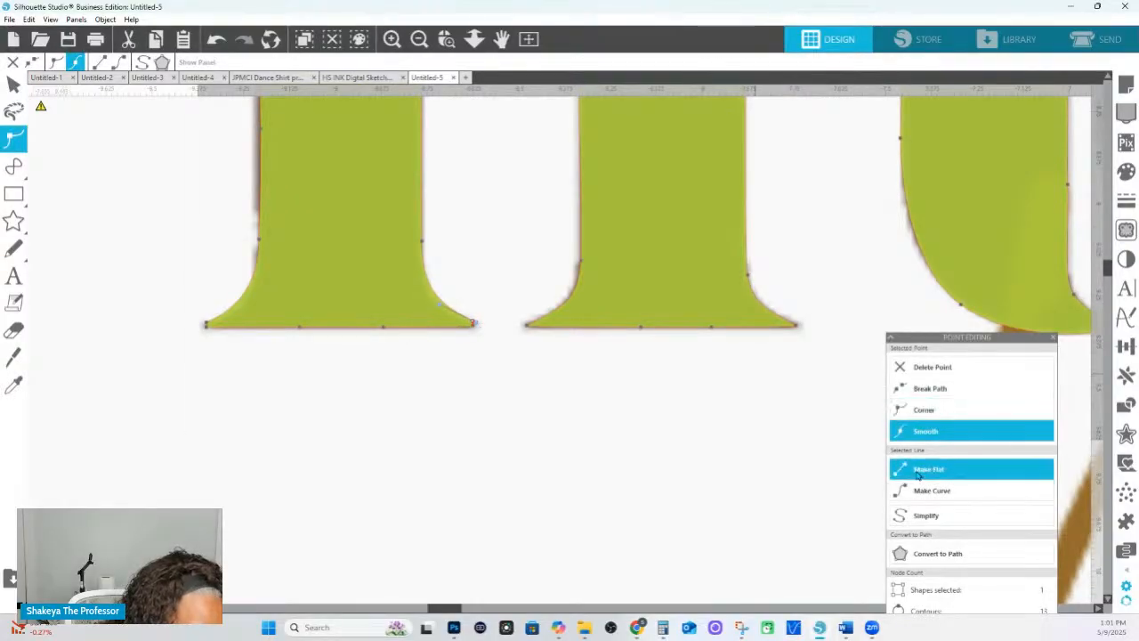
{"action": "left_click", "coordinate": [476, 328]}
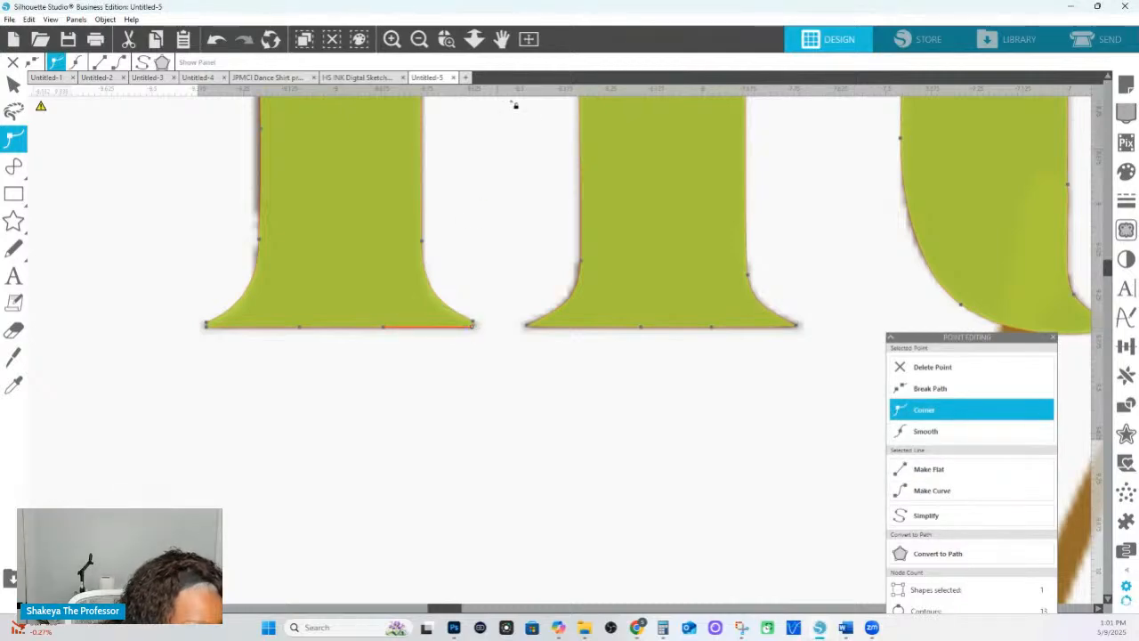
Show the document's layers and make Layer 1 the active layer for drawing a rectangle.
{"action": "left_click", "coordinate": [473, 38]}
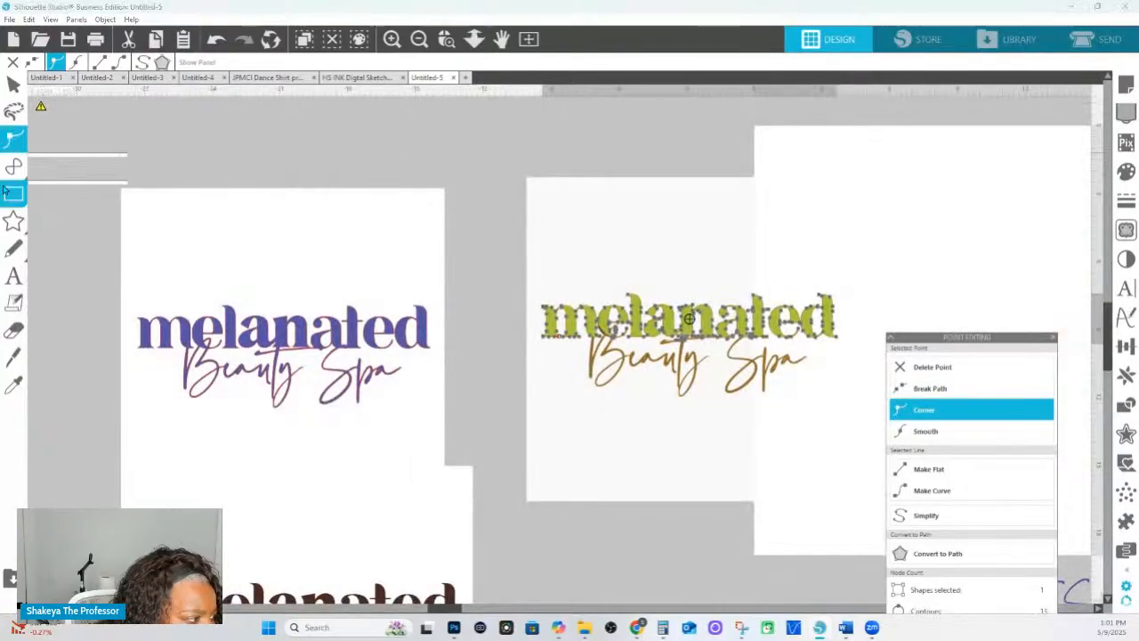
{"action": "left_click", "coordinate": [10, 193]}
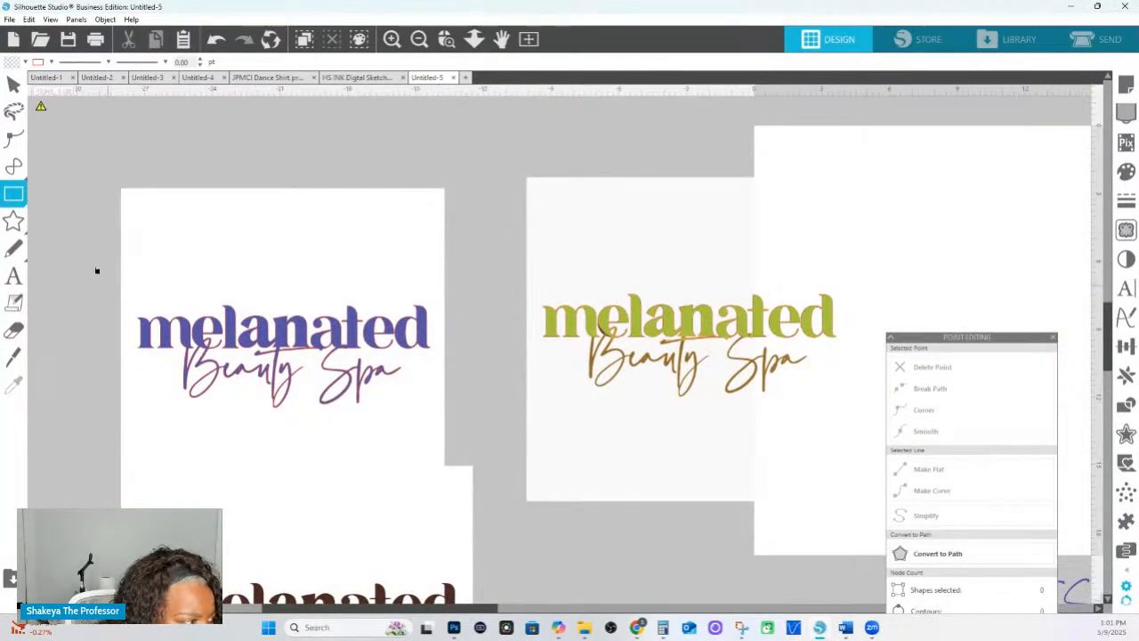
{"action": "mouse_move", "coordinate": [25, 205]}
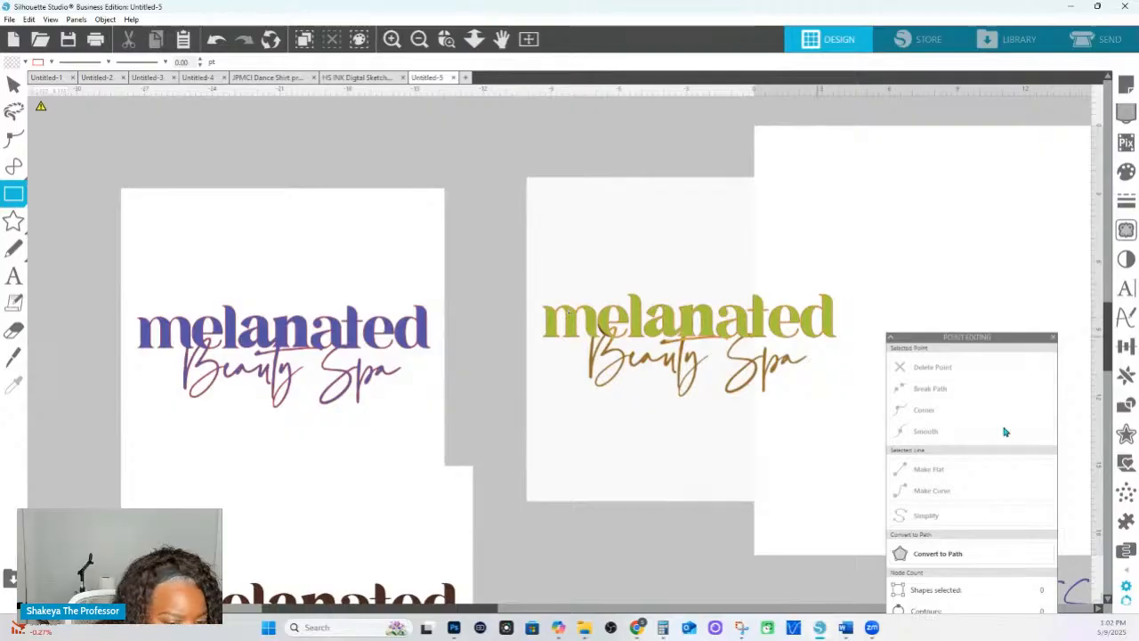
{"action": "mouse_move", "coordinate": [1128, 572]}
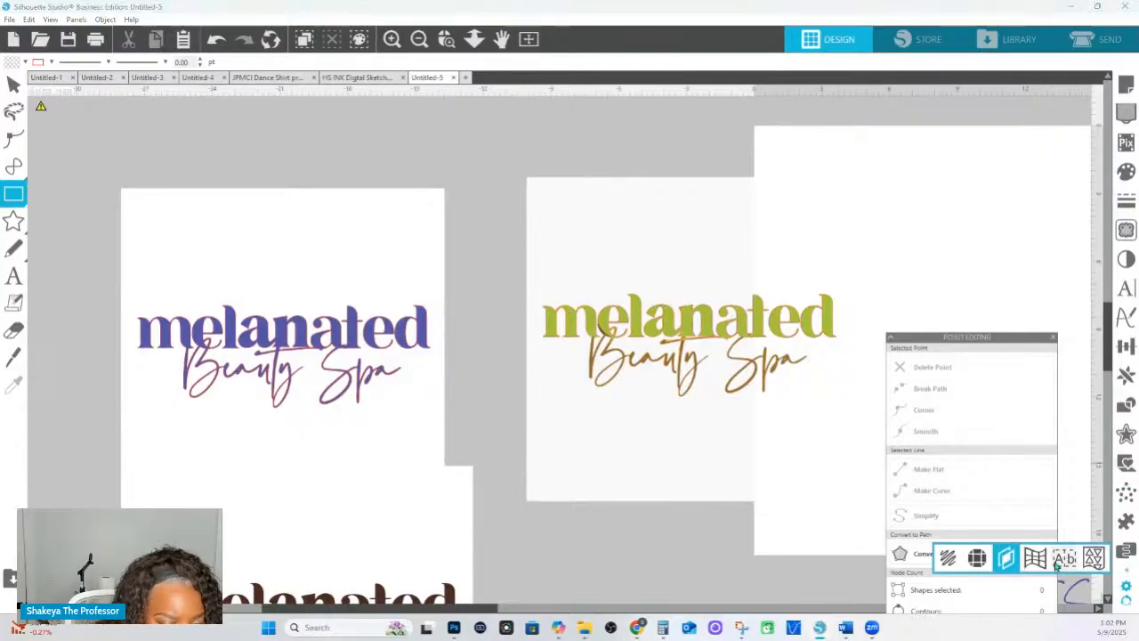
{"action": "left_click", "coordinate": [1011, 560]}
{"action": "left_click", "coordinate": [983, 151]}
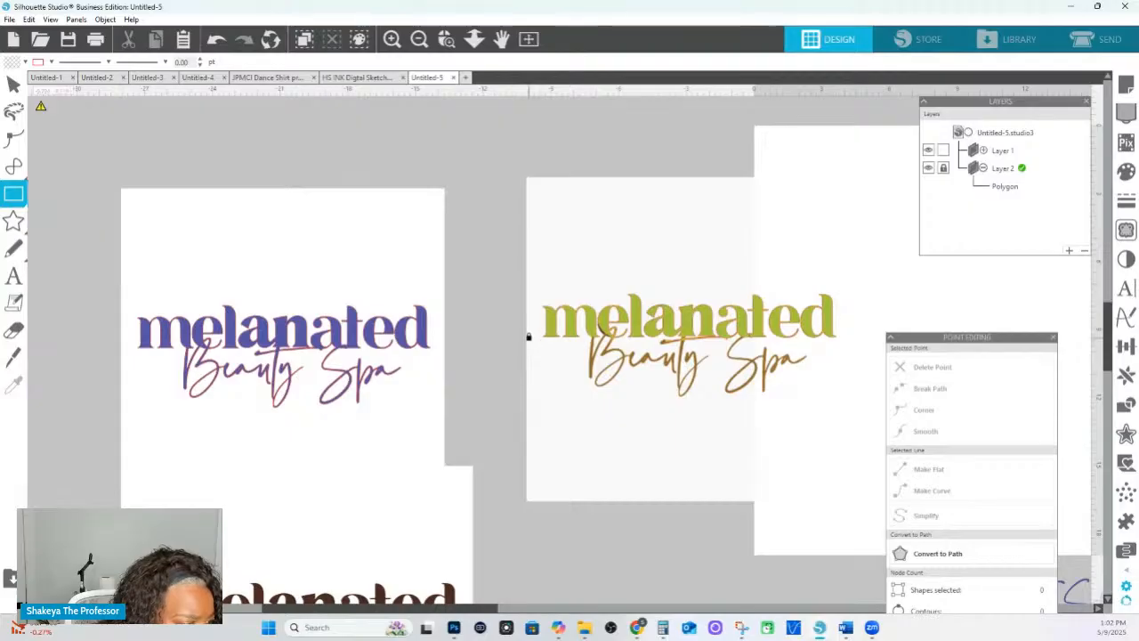
{"action": "left_click", "coordinate": [1001, 151]}
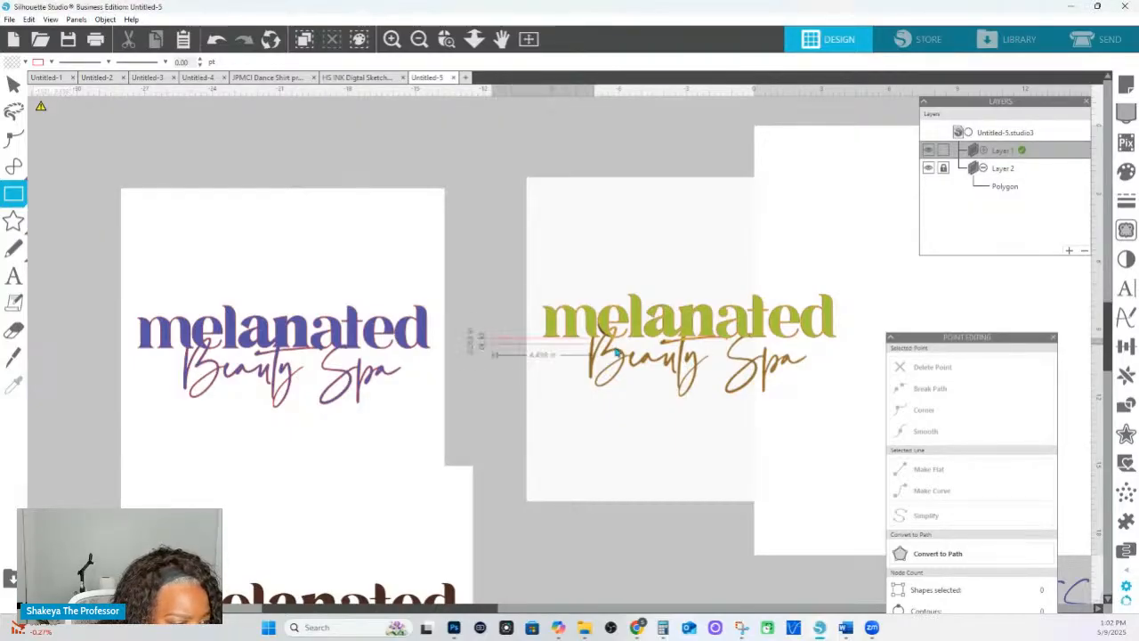
Draw a rectangle about 17.7 by 5.7 in from the baseline of "melanated" downward over the script and fill it grey.
{"action": "left_click_drag", "start_coordinate": [617, 353], "coordinate": [893, 473]}
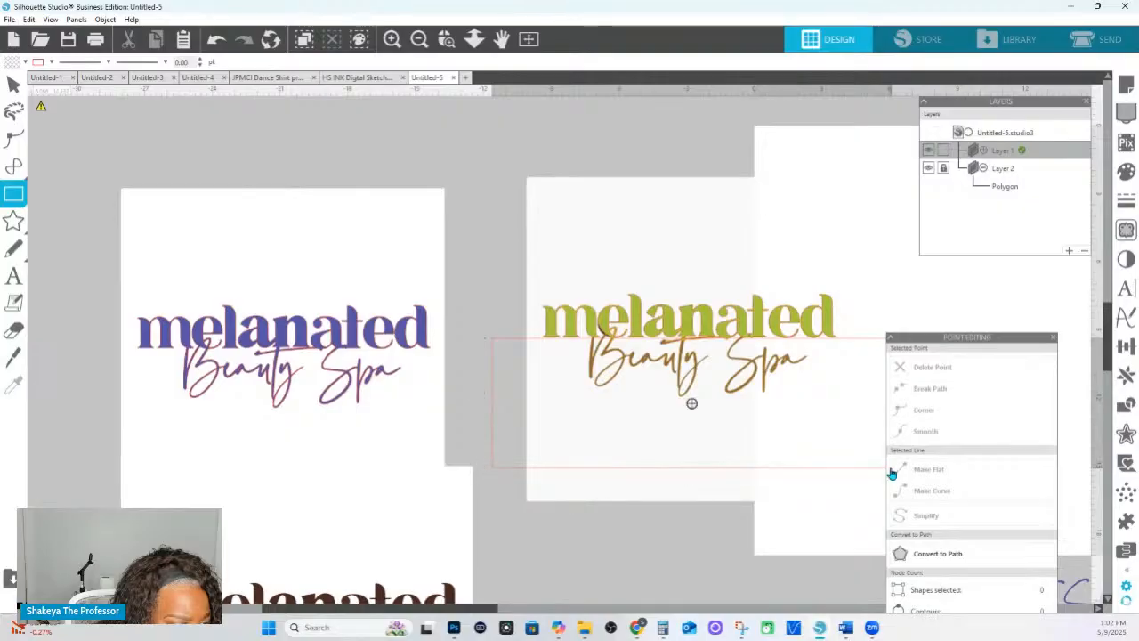
{"action": "left_click", "coordinate": [13, 138]}
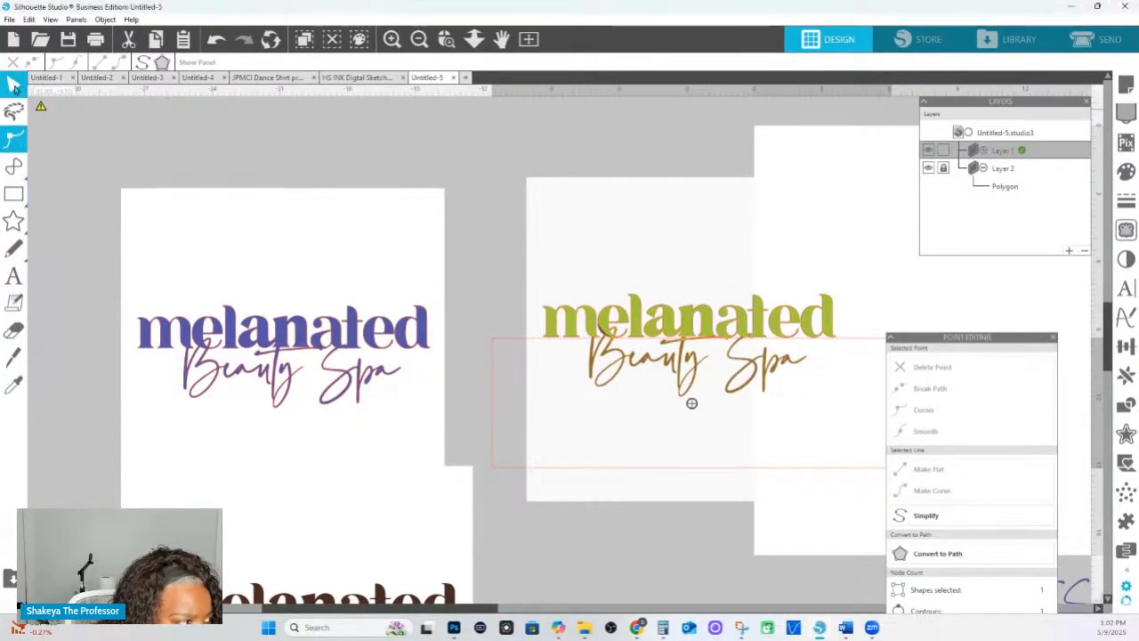
{"action": "left_click", "coordinate": [14, 87]}
{"action": "left_click", "coordinate": [25, 61]}
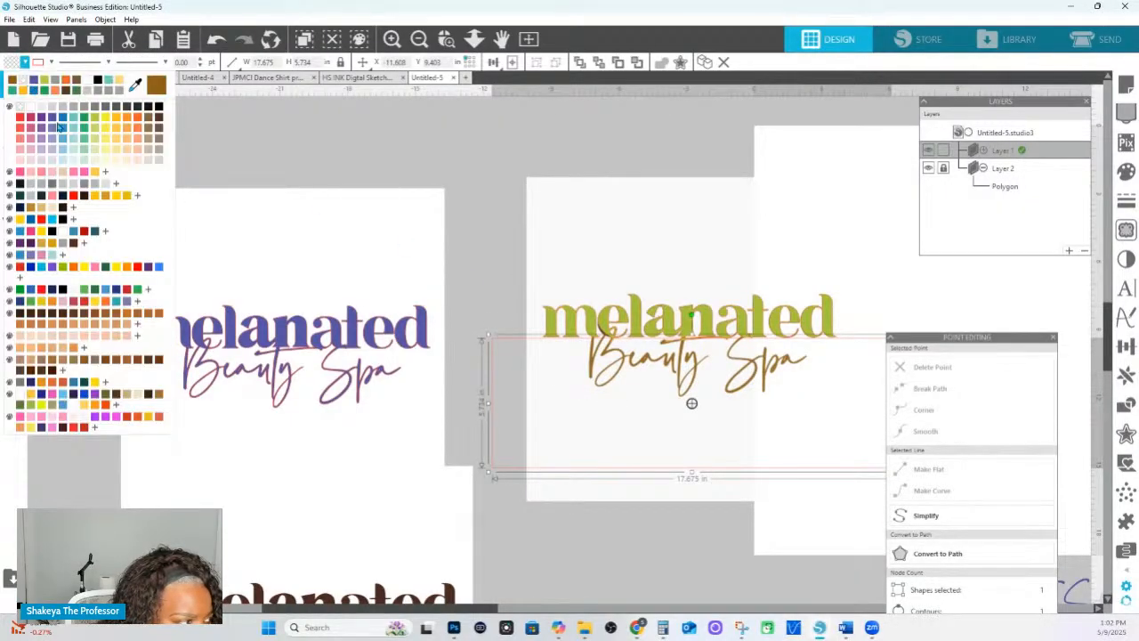
{"action": "left_click", "coordinate": [67, 106]}
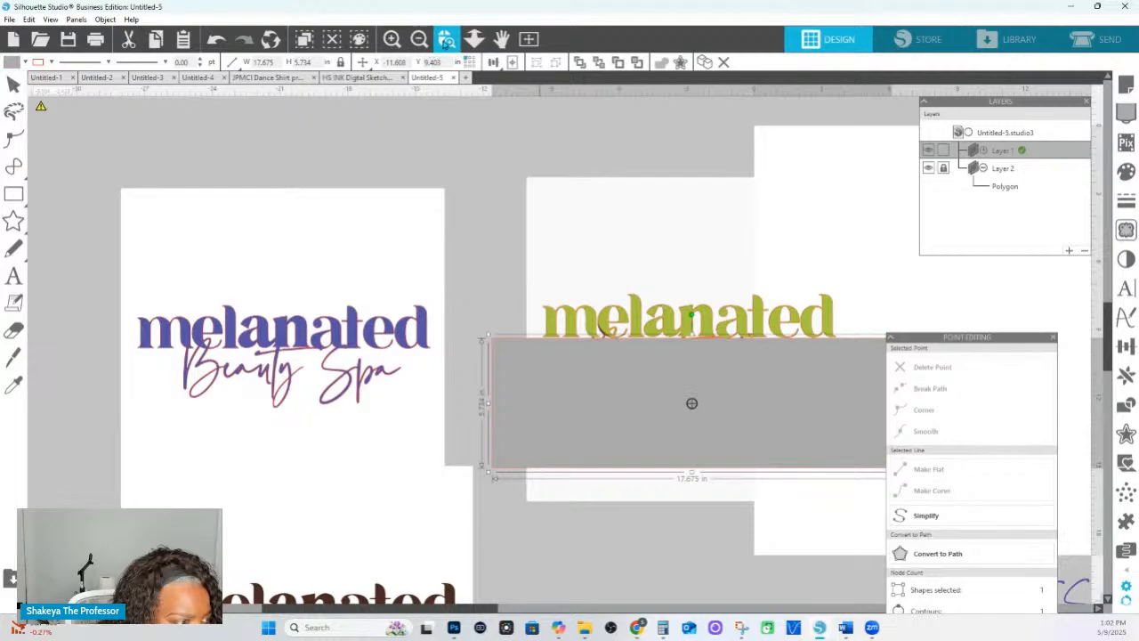
Remove the grey rectangle's red outline and nudge its upper edge to the baseline of the "m".
{"action": "left_click", "coordinate": [447, 38]}
{"action": "left_click_drag", "start_coordinate": [514, 328], "coordinate": [763, 365]}
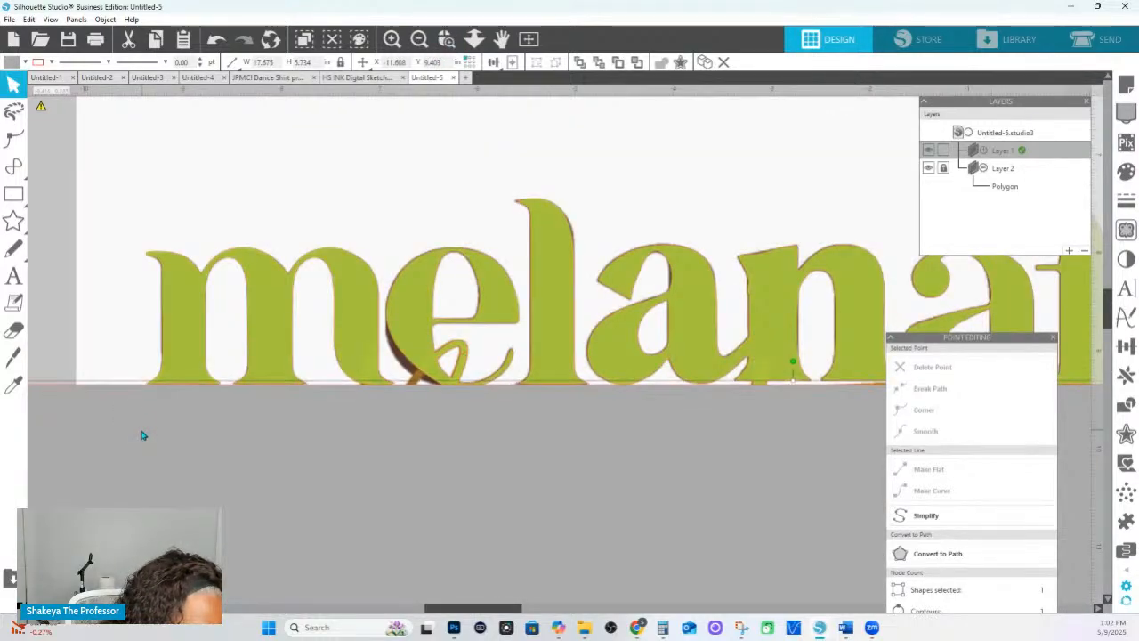
{"action": "left_click", "coordinate": [51, 61]}
{"action": "left_click", "coordinate": [49, 107]}
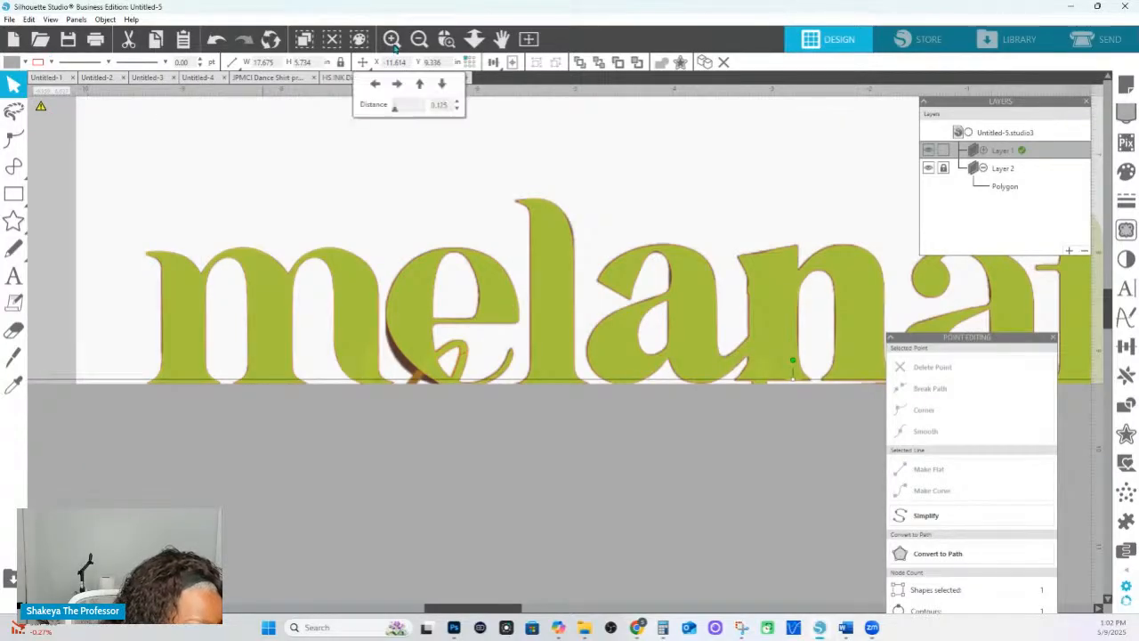
{"action": "left_click", "coordinate": [444, 41]}
{"action": "left_click_drag", "start_coordinate": [107, 350], "coordinate": [474, 422]}
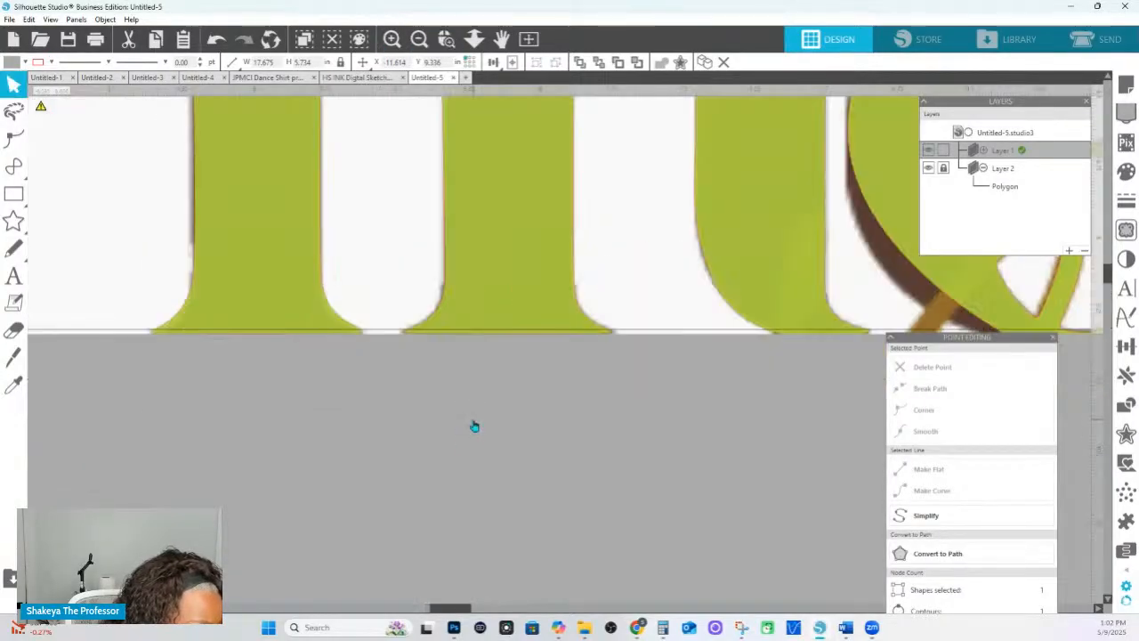
Adjust the points at both tips of the first stem's foot against the rectangle's upper edge, and finish point editing.
{"action": "double_click", "coordinate": [363, 332]}
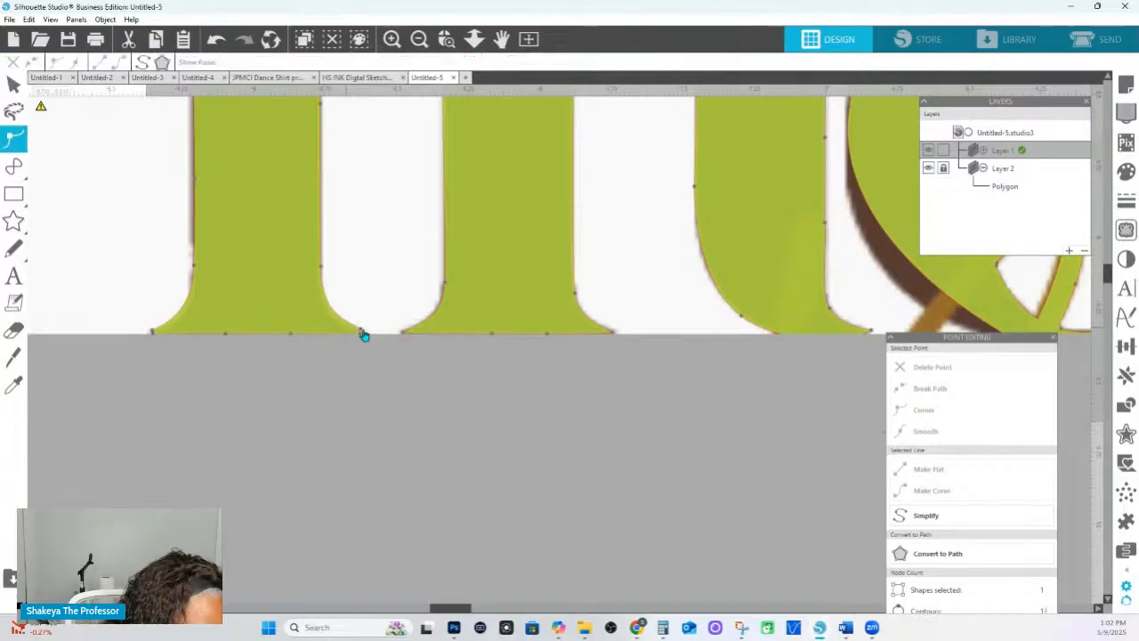
{"action": "left_click", "coordinate": [361, 331]}
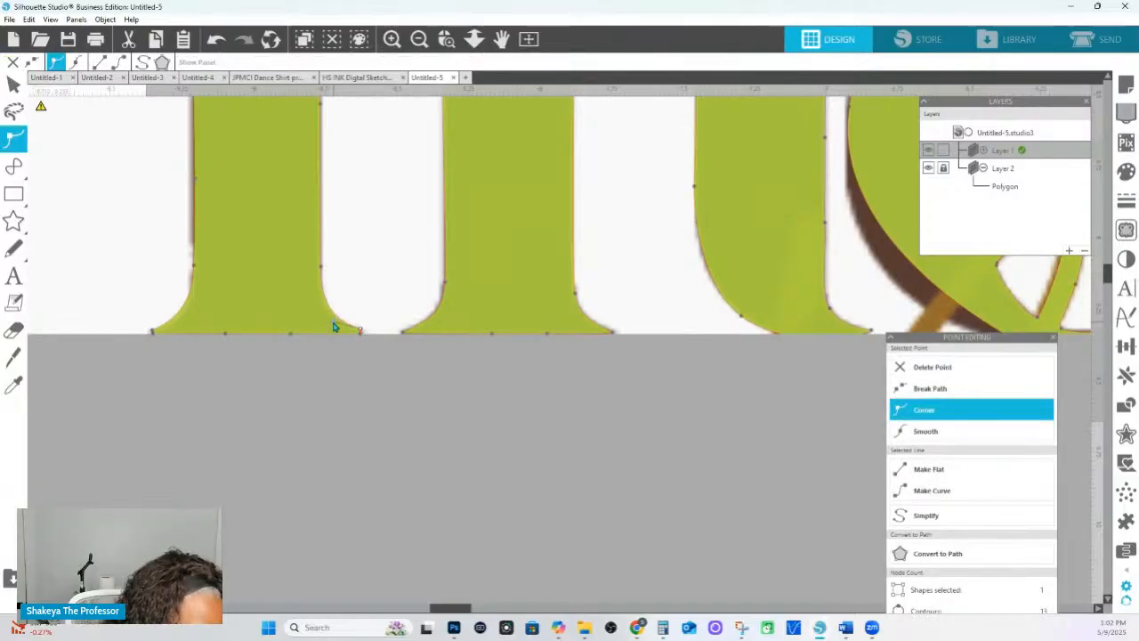
{"action": "left_click", "coordinate": [153, 334]}
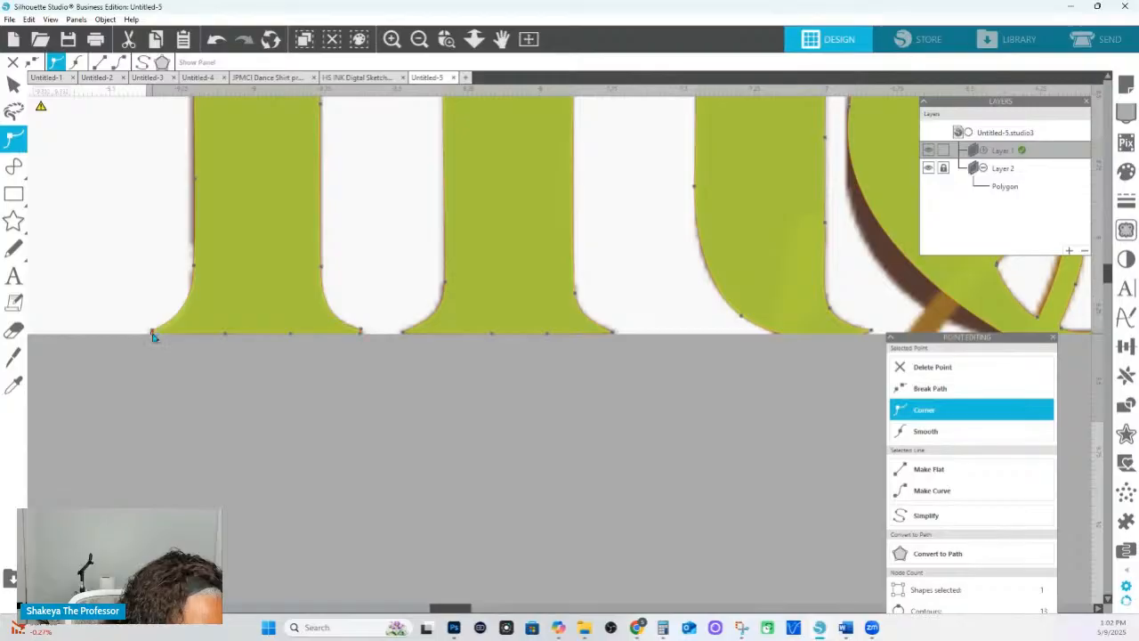
{"action": "left_click", "coordinate": [144, 315]}
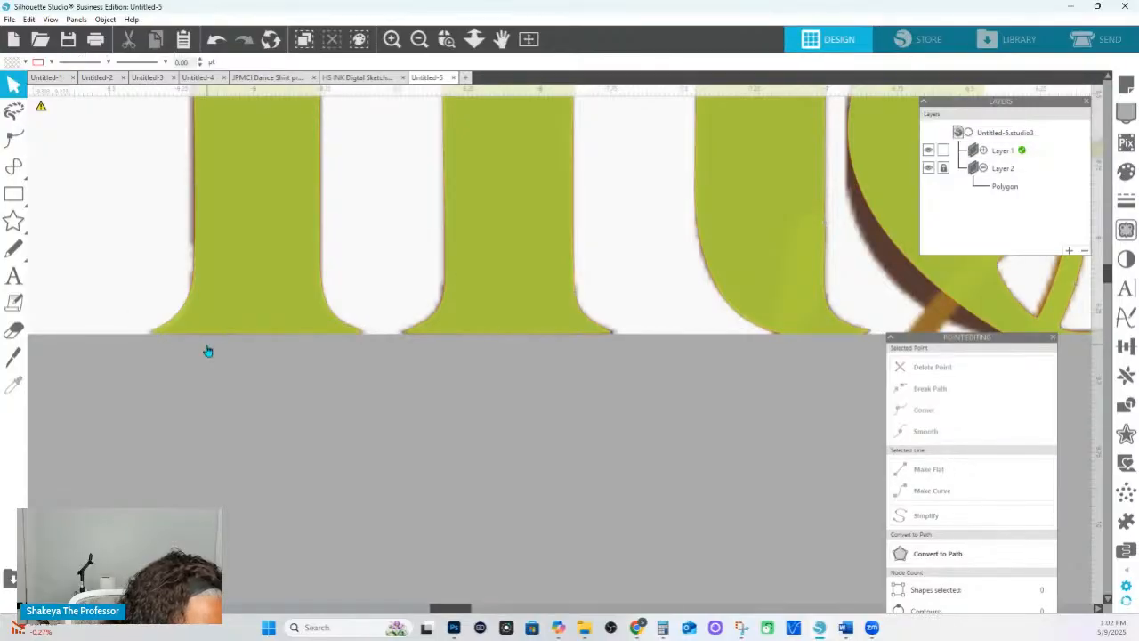
Fine-tune the corner points at both tips of the first stem's foot, and move the grey rectangle down below the baseline.
{"action": "double_click", "coordinate": [166, 333]}
{"action": "left_click", "coordinate": [153, 334]}
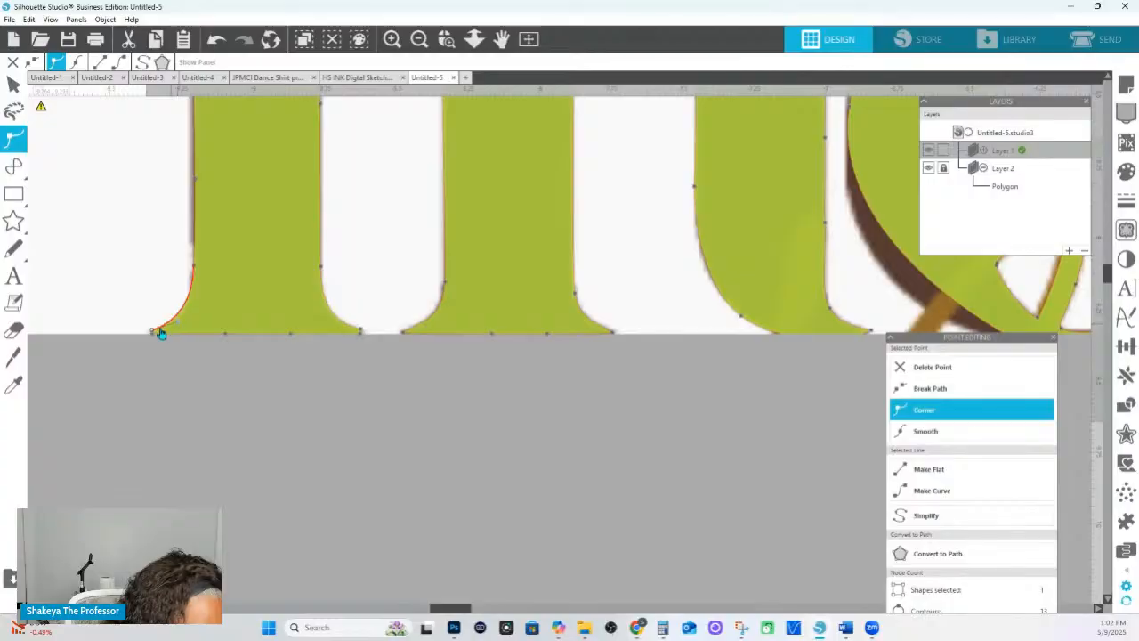
{"action": "left_click", "coordinate": [361, 334]}
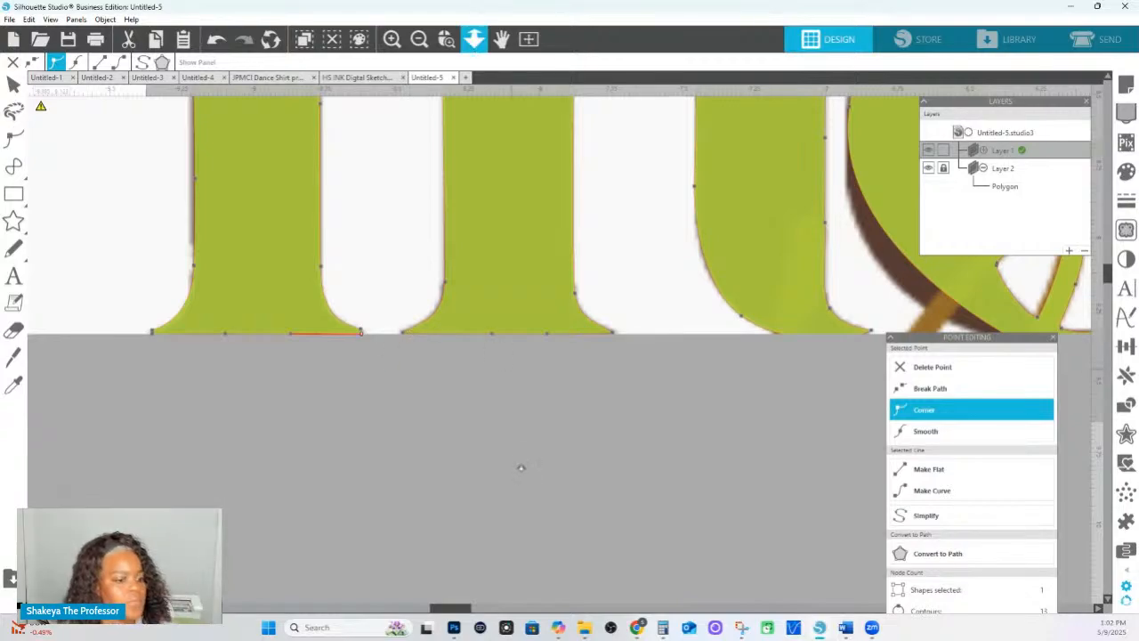
{"action": "scroll", "coordinate": [527, 418], "scroll_direction": "down", "scroll_amount": 2}
{"action": "left_click", "coordinate": [469, 452]}
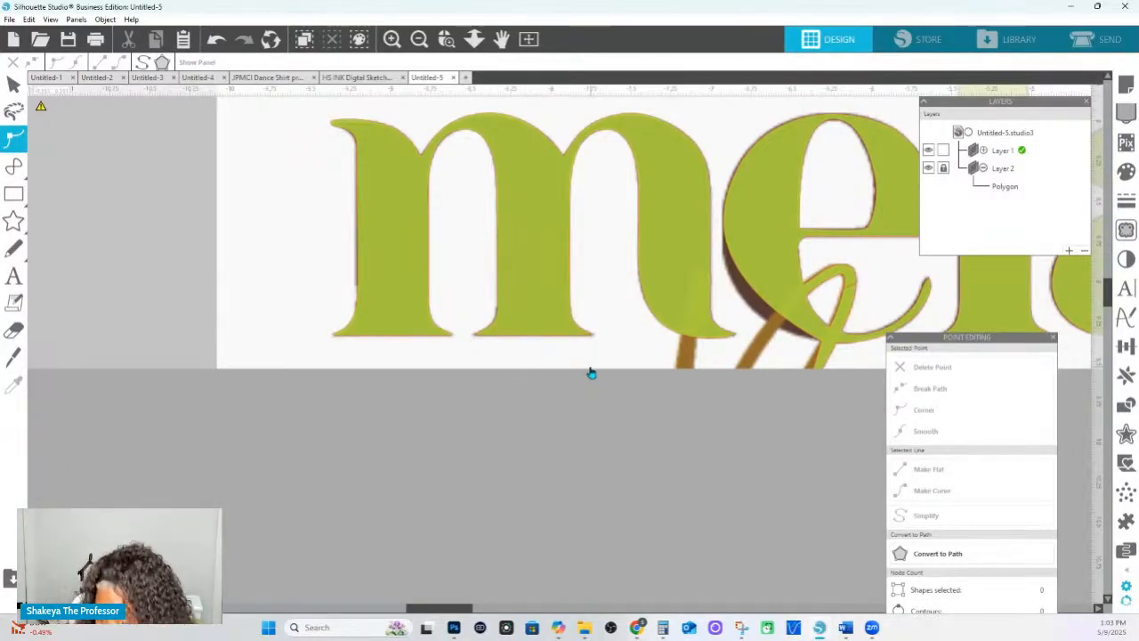
Adjust the upper corner point and its curve handle at the right tip of the first stem's foot.
{"action": "left_click", "coordinate": [470, 44]}
{"action": "left_click_drag", "start_coordinate": [287, 284], "coordinate": [556, 356]}
{"action": "left_click", "coordinate": [680, 396]}
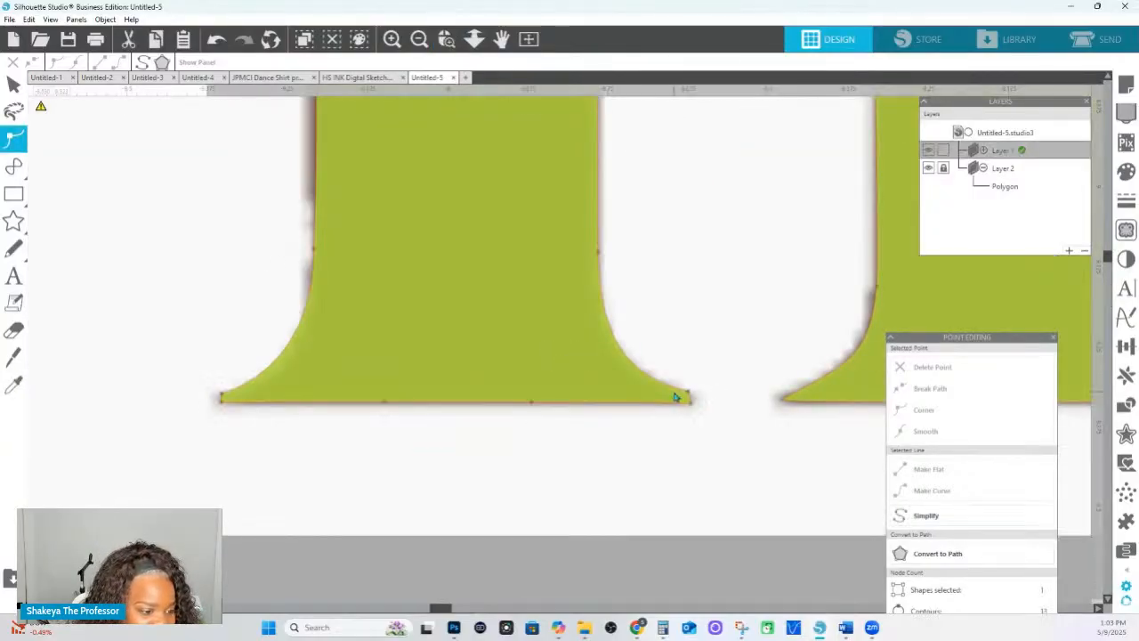
{"action": "left_click", "coordinate": [693, 397]}
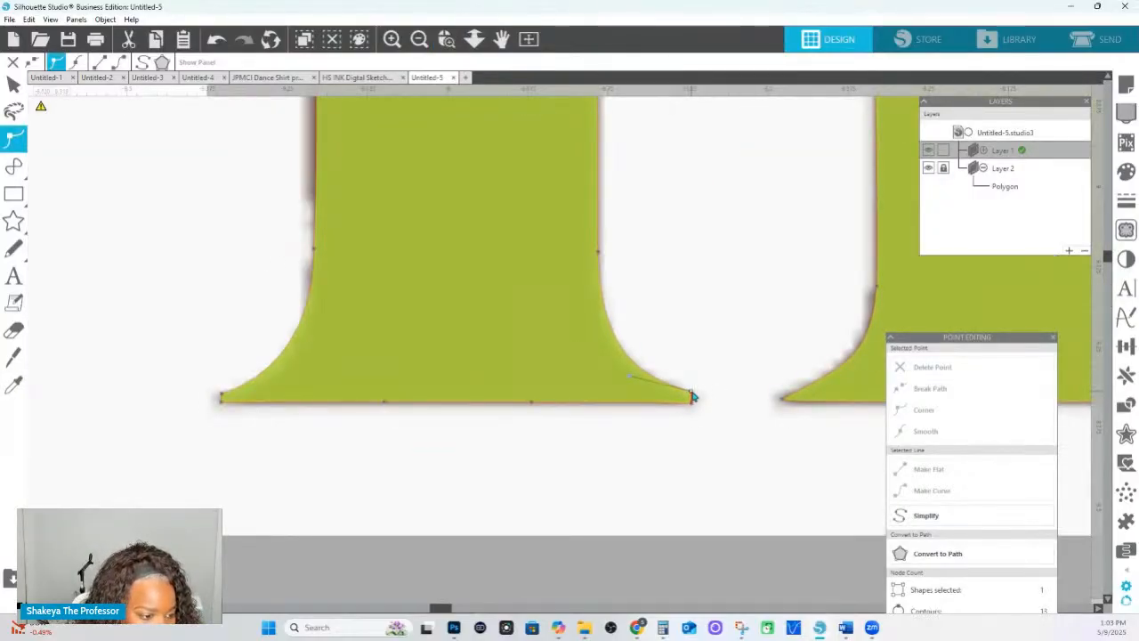
{"action": "left_click_drag", "start_coordinate": [629, 377], "coordinate": [623, 380]}
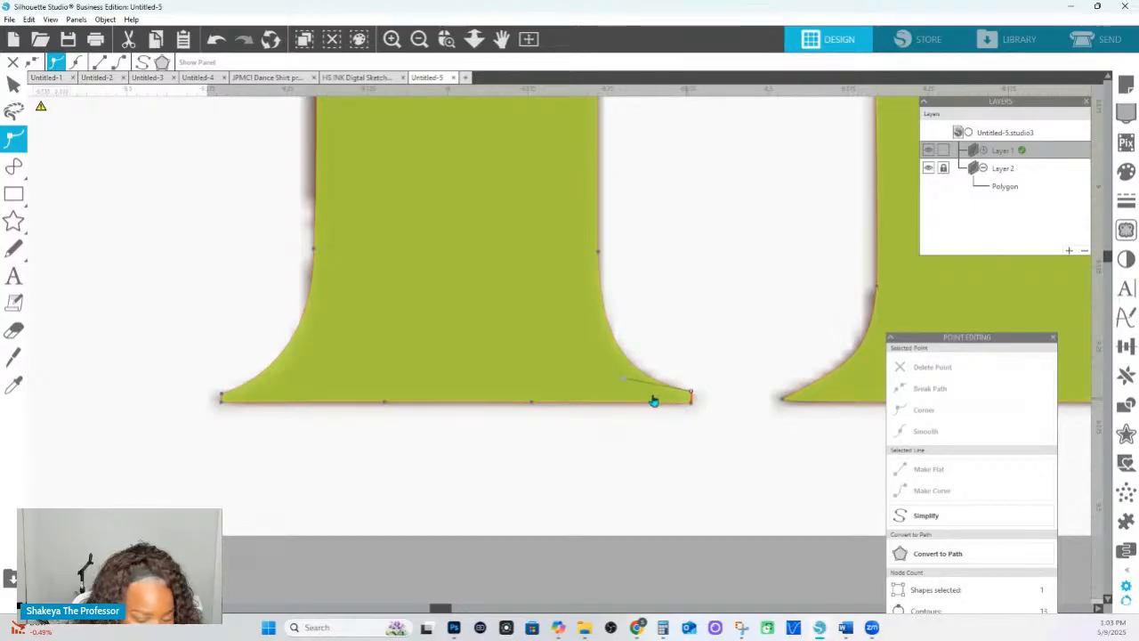
{"action": "left_click", "coordinate": [655, 402]}
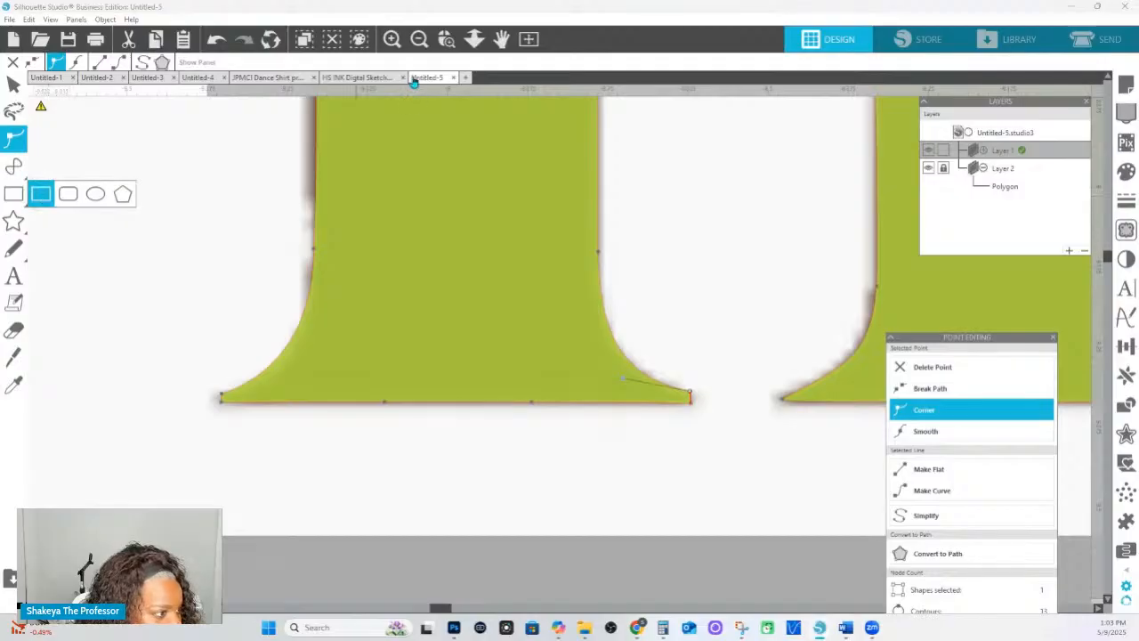
{"action": "scroll", "coordinate": [436, 208], "scroll_direction": "up", "scroll_amount": 2}
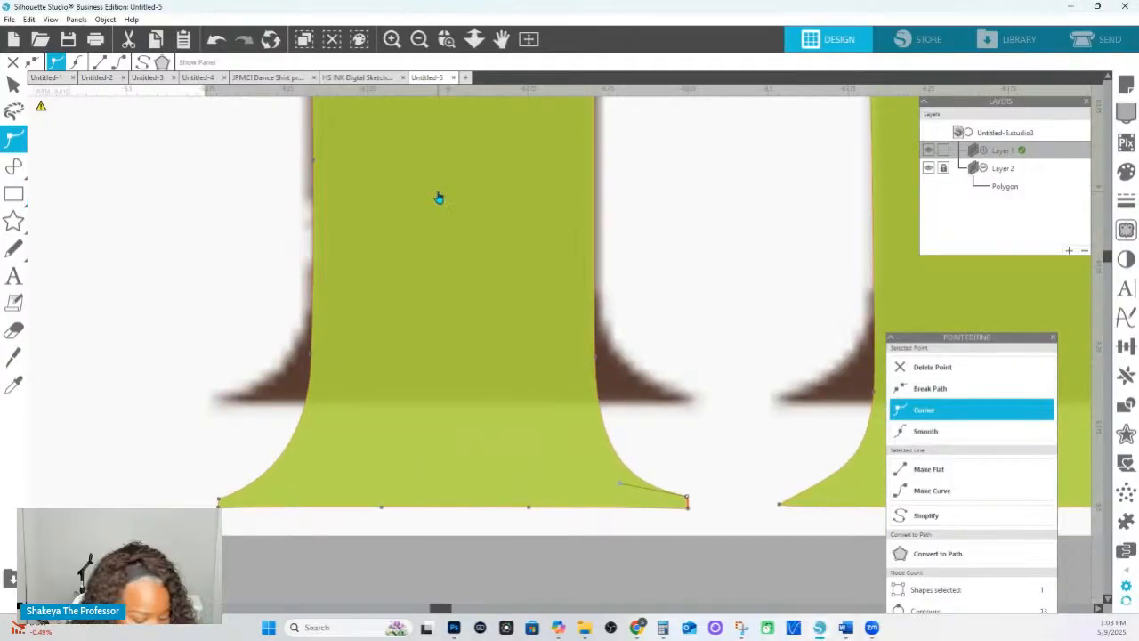
{"action": "key", "text": "i"}
{"action": "key", "text": "ctrl+z"}
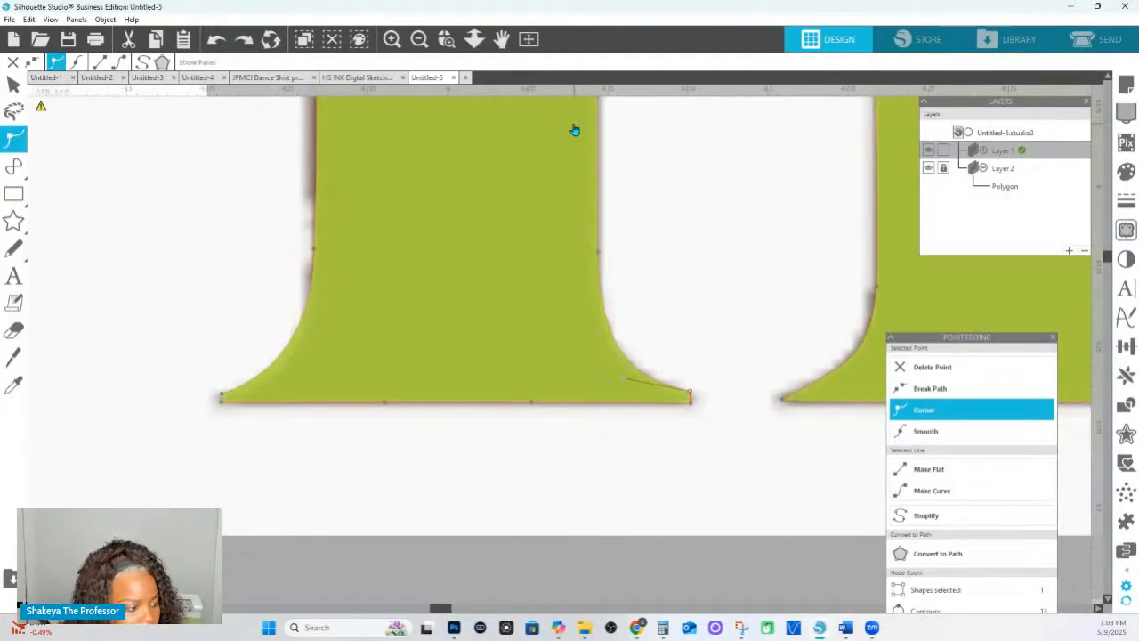
Finish point editing on the "m", then expand Layer 1 to list its objects and select the layer.
{"action": "key", "text": "Escape"}
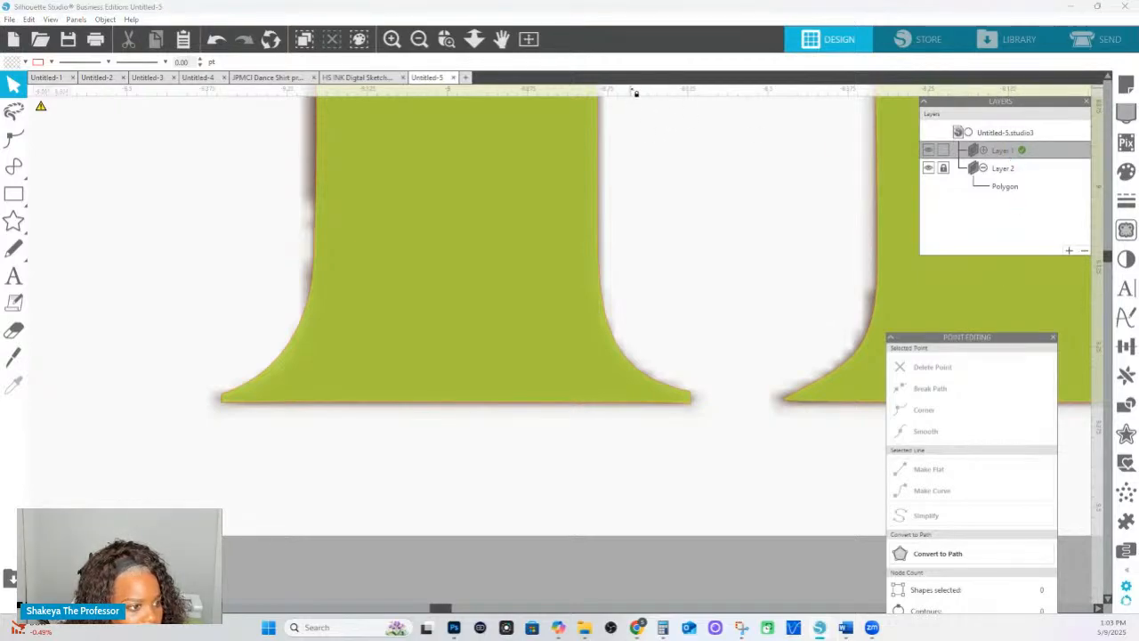
{"action": "left_click", "coordinate": [984, 151]}
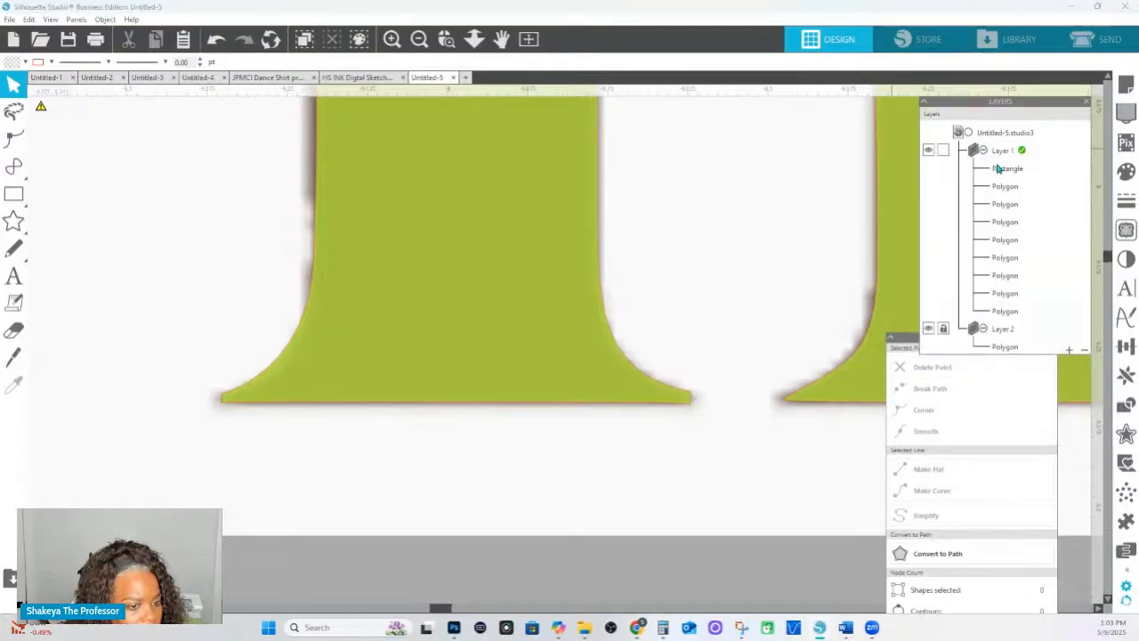
{"action": "left_click", "coordinate": [1000, 151]}
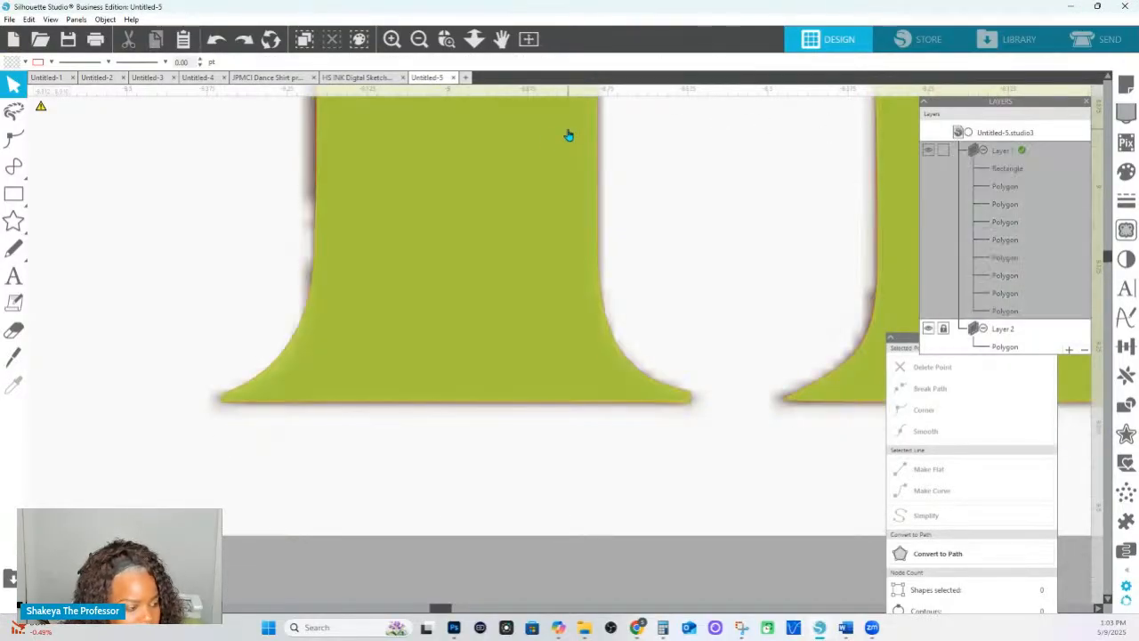
{"action": "left_click", "coordinate": [475, 38]}
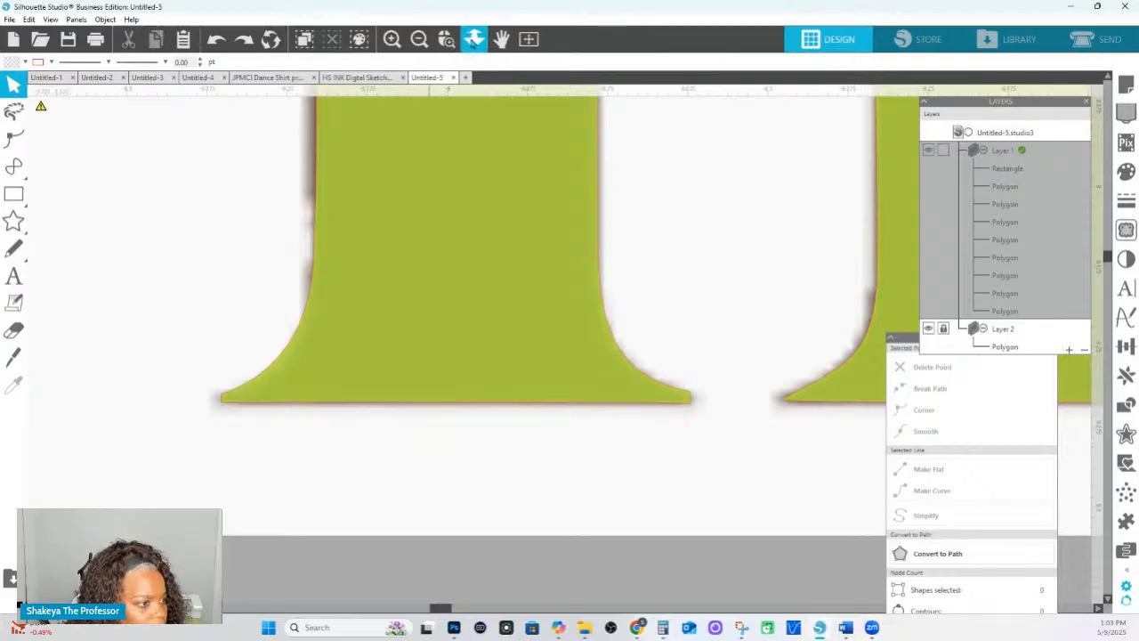
Try to place a horizontal guide just above the base of the m's first stem.
{"action": "left_click_drag", "start_coordinate": [483, 196], "coordinate": [465, 171]}
{"action": "left_click", "coordinate": [13, 84]}
{"action": "left_click_drag", "start_coordinate": [98, 92], "coordinate": [157, 365]}
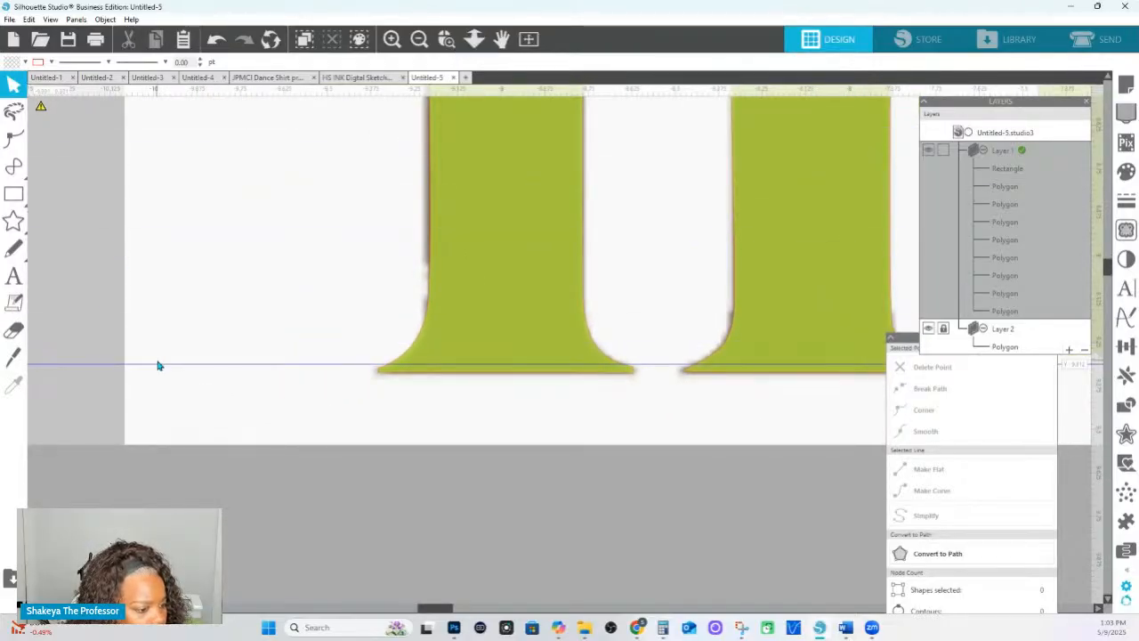
{"action": "left_click", "coordinate": [628, 375]}
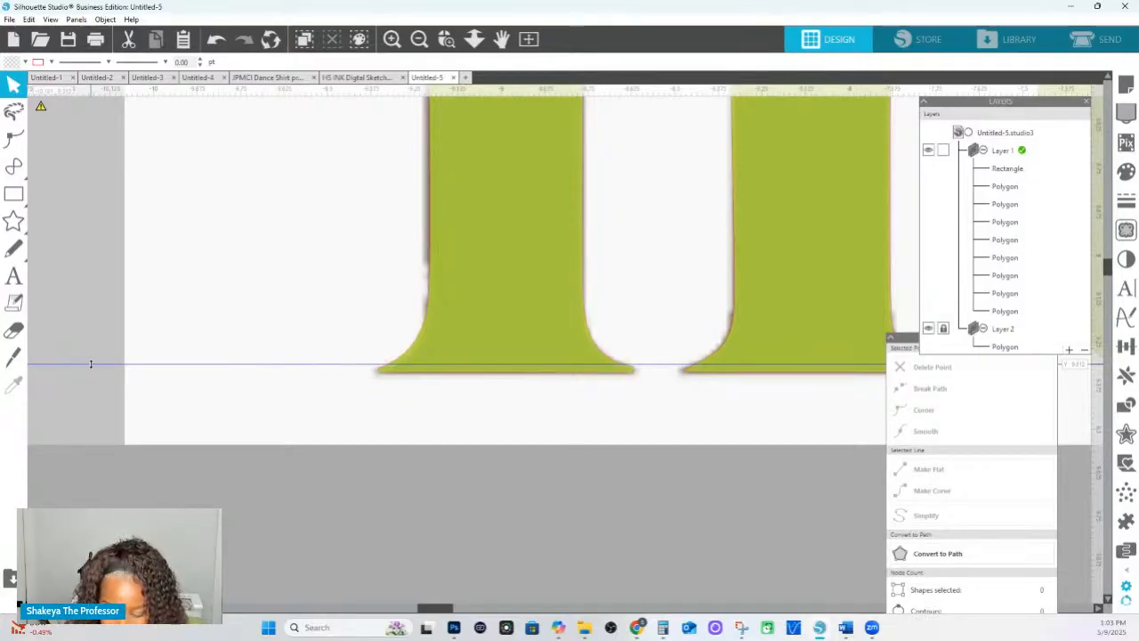
{"action": "scroll", "coordinate": [91, 364], "scroll_direction": "down", "scroll_amount": 1}
{"action": "scroll", "coordinate": [91, 364], "scroll_direction": "down", "scroll_amount": 1}
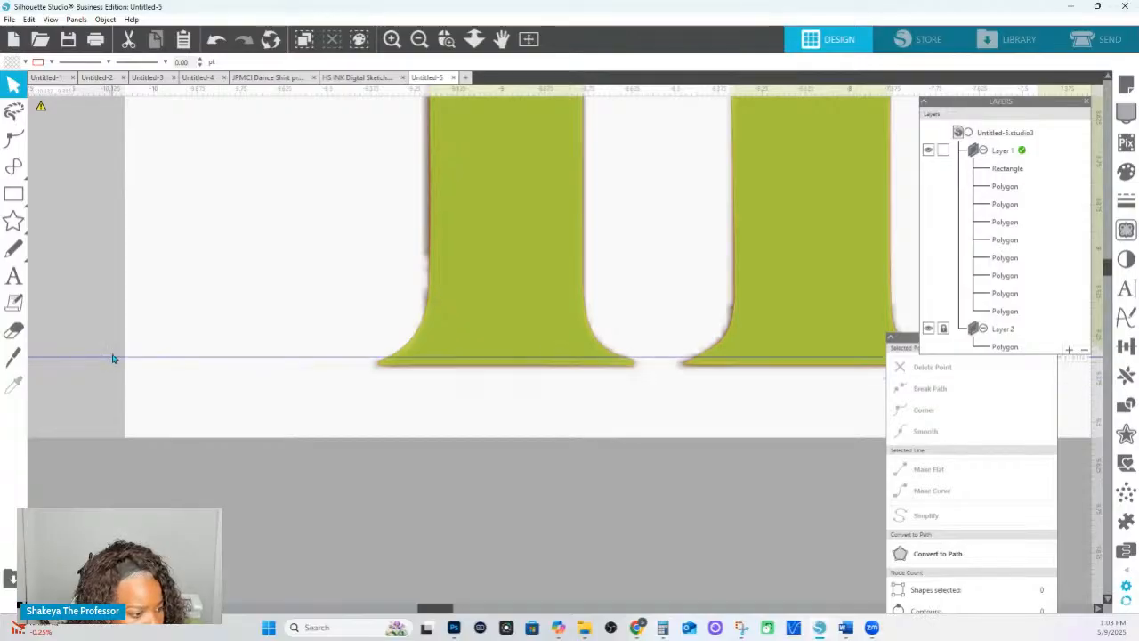
Draw a reference rectangle about 1.541 by 0.301 in across the m's first two feet, aligning its lower edge with the first foot's serif tips.
{"action": "left_click", "coordinate": [14, 194]}
{"action": "mouse_move", "coordinate": [295, 254]}
{"action": "left_mouse_down"}
{"action": "mouse_move", "coordinate": [768, 338]}
{"action": "mouse_move", "coordinate": [830, 364]}
{"action": "left_mouse_up"}
{"action": "left_click", "coordinate": [446, 38]}
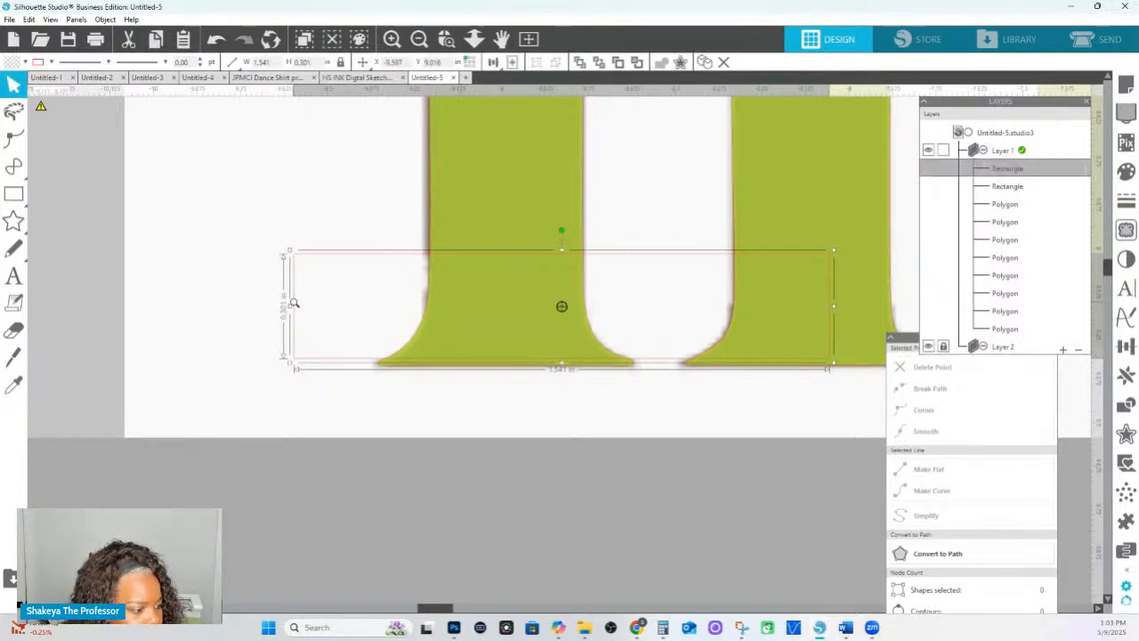
{"action": "left_click_drag", "start_coordinate": [293, 300], "coordinate": [603, 394]}
{"action": "double_click", "coordinate": [329, 380]}
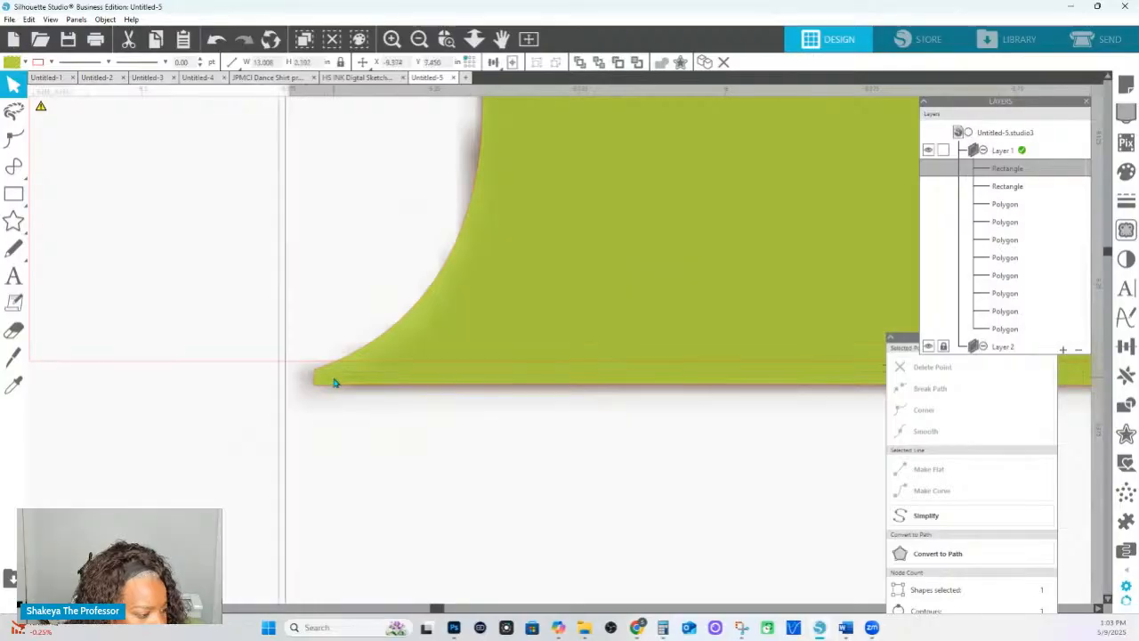
{"action": "left_click_drag", "start_coordinate": [755, 470], "coordinate": [183, 415]}
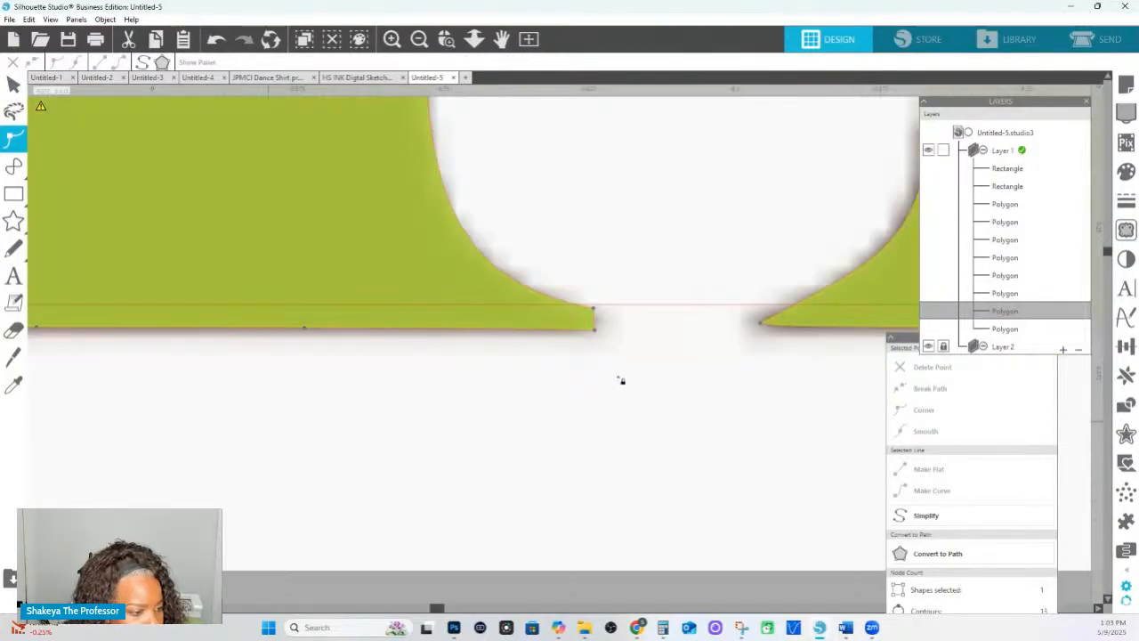
{"action": "left_click", "coordinate": [604, 310]}
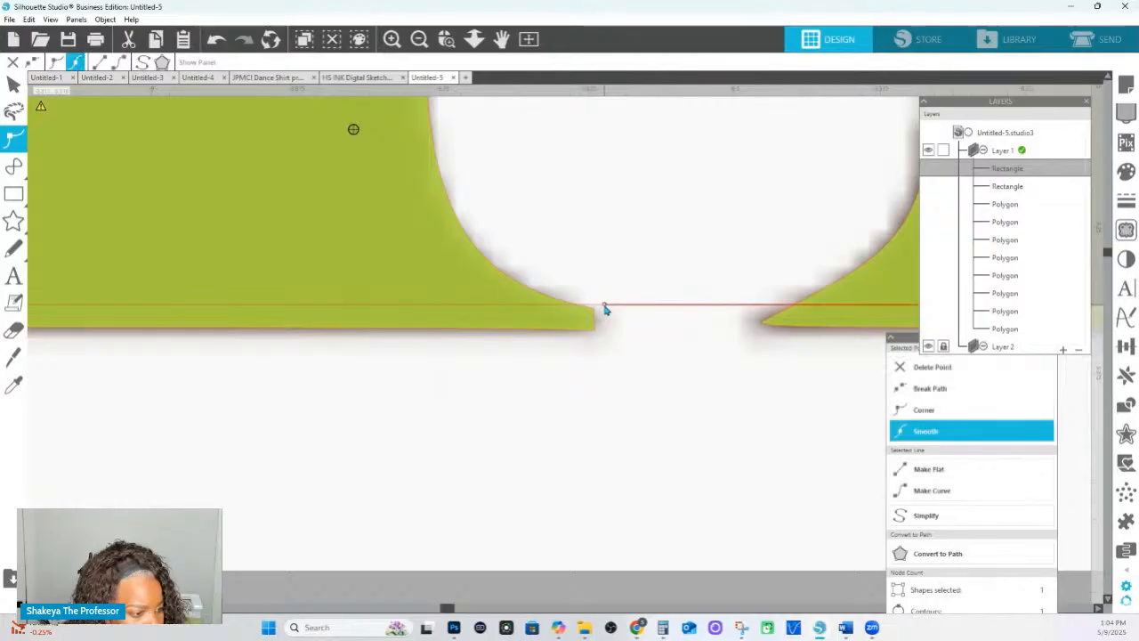
{"action": "key", "text": "Escape"}
{"action": "left_click_drag", "start_coordinate": [604, 305], "coordinate": [605, 310]}
Move the first foot's upper-left corner point onto the rectangle's lower edge and adjust the corner point below it.
{"action": "left_click_drag", "start_coordinate": [375, 393], "coordinate": [1129, 422]}
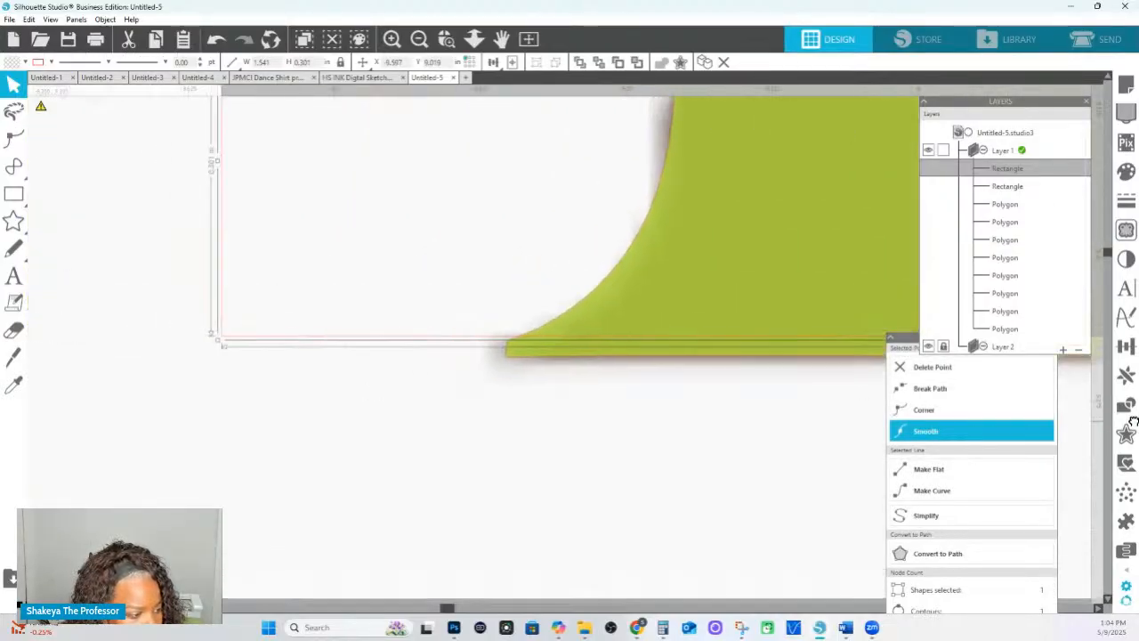
{"action": "double_click", "coordinate": [540, 354]}
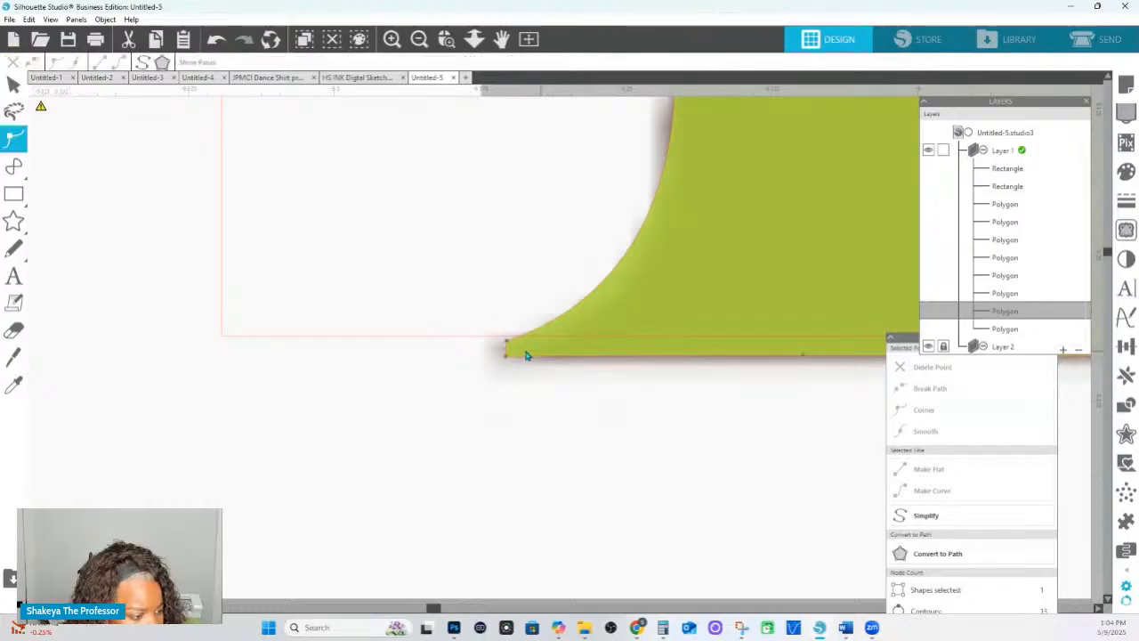
{"action": "left_click", "coordinate": [509, 345]}
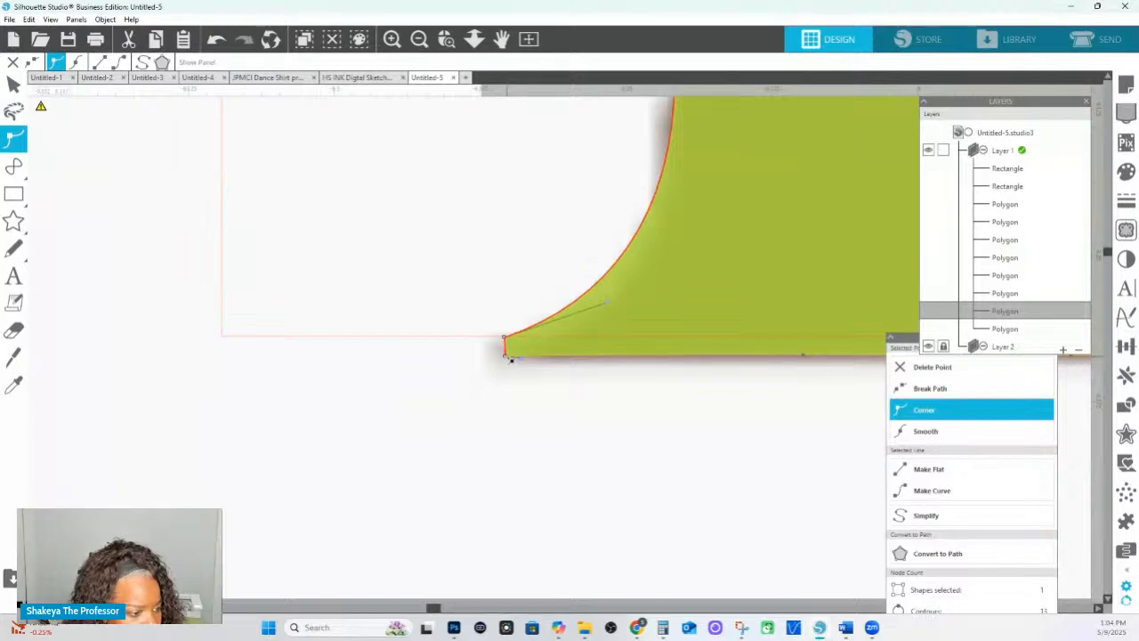
{"action": "left_click", "coordinate": [513, 363]}
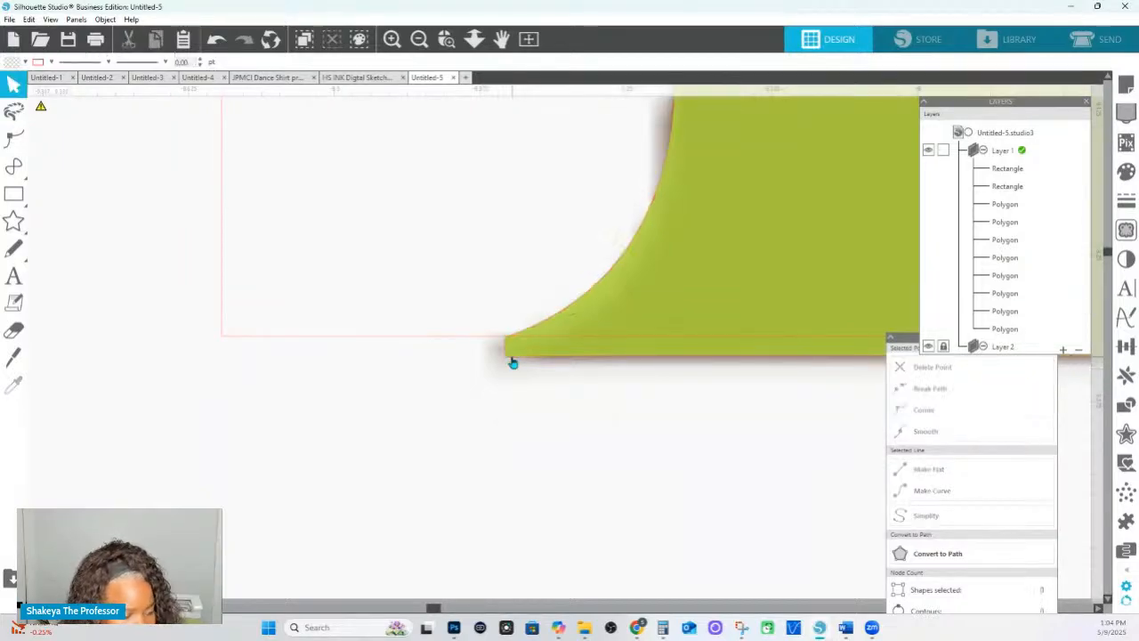
{"action": "double_click", "coordinate": [511, 358]}
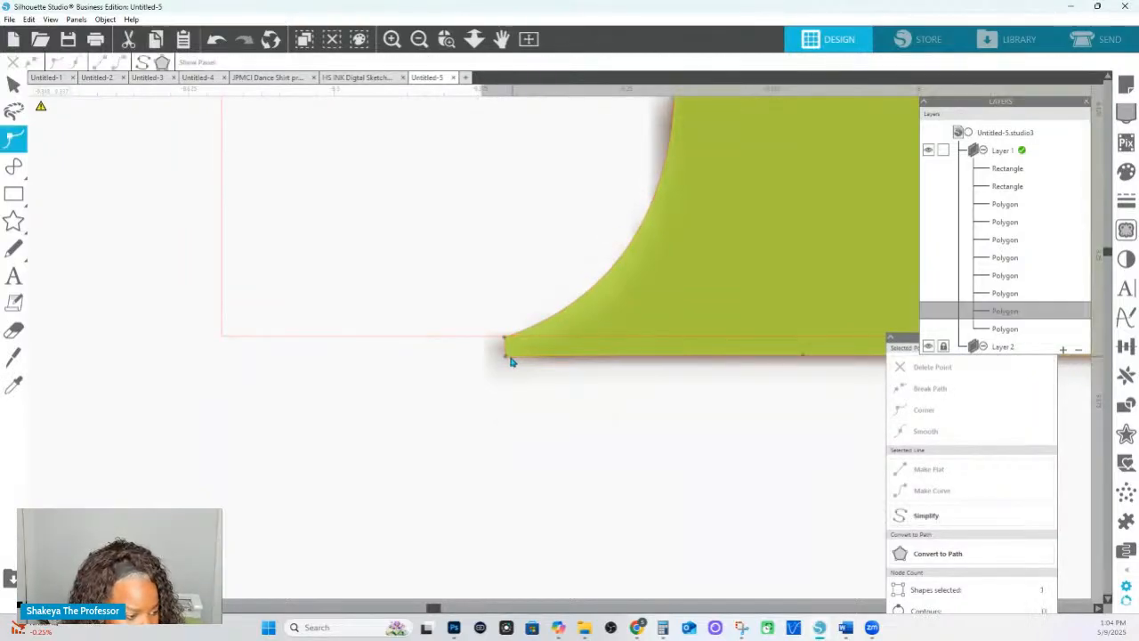
{"action": "left_click", "coordinate": [508, 358]}
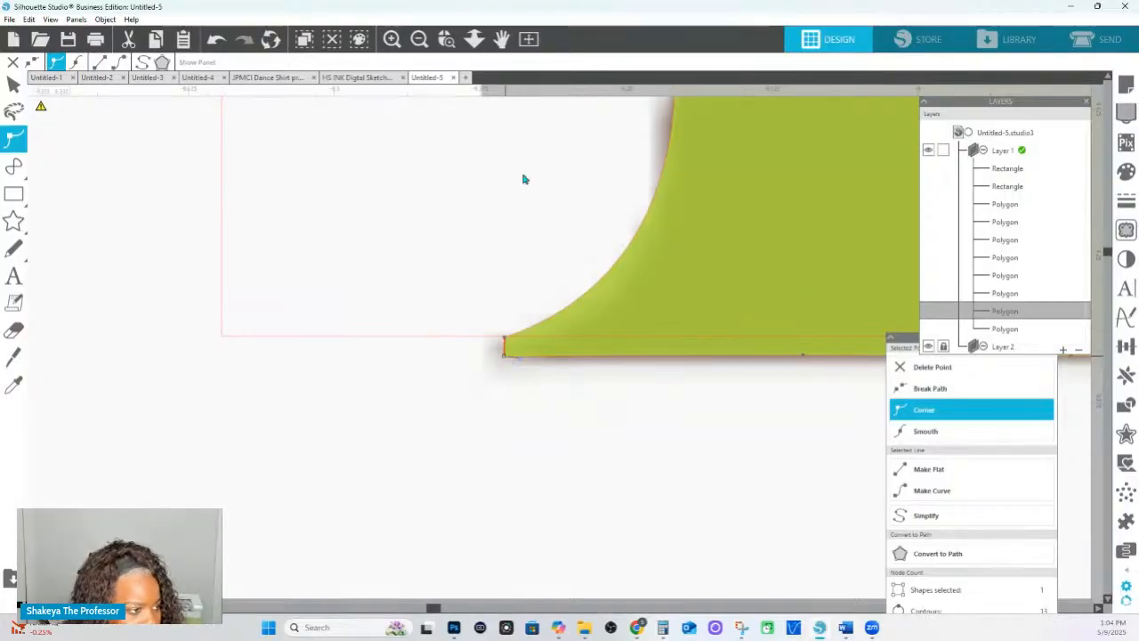
Delete the two middle points on the base of the m's first foot and make the base line flat.
{"action": "left_click", "coordinate": [474, 38]}
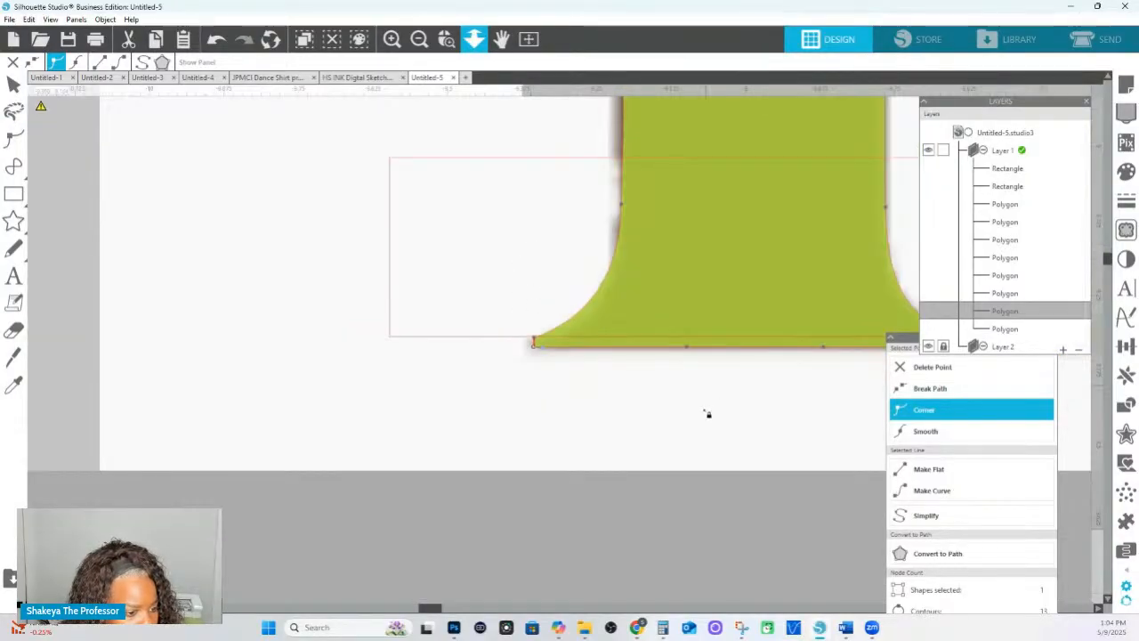
{"action": "left_click_drag", "start_coordinate": [640, 324], "coordinate": [868, 383]}
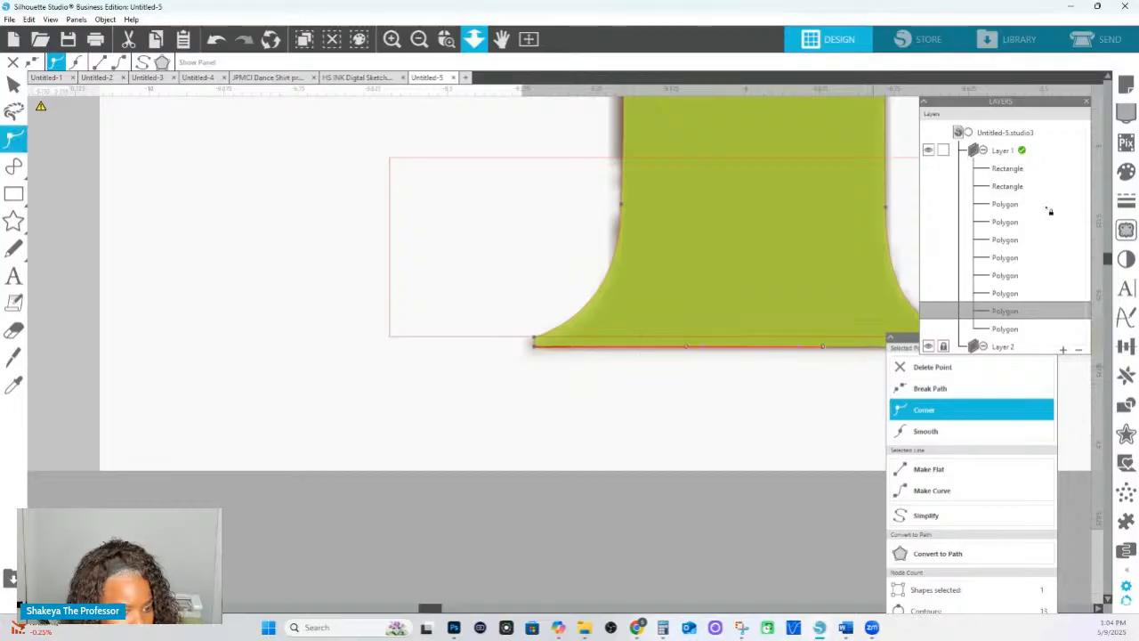
{"action": "left_click", "coordinate": [934, 363]}
{"action": "left_click_drag", "start_coordinate": [778, 412], "coordinate": [608, 384]}
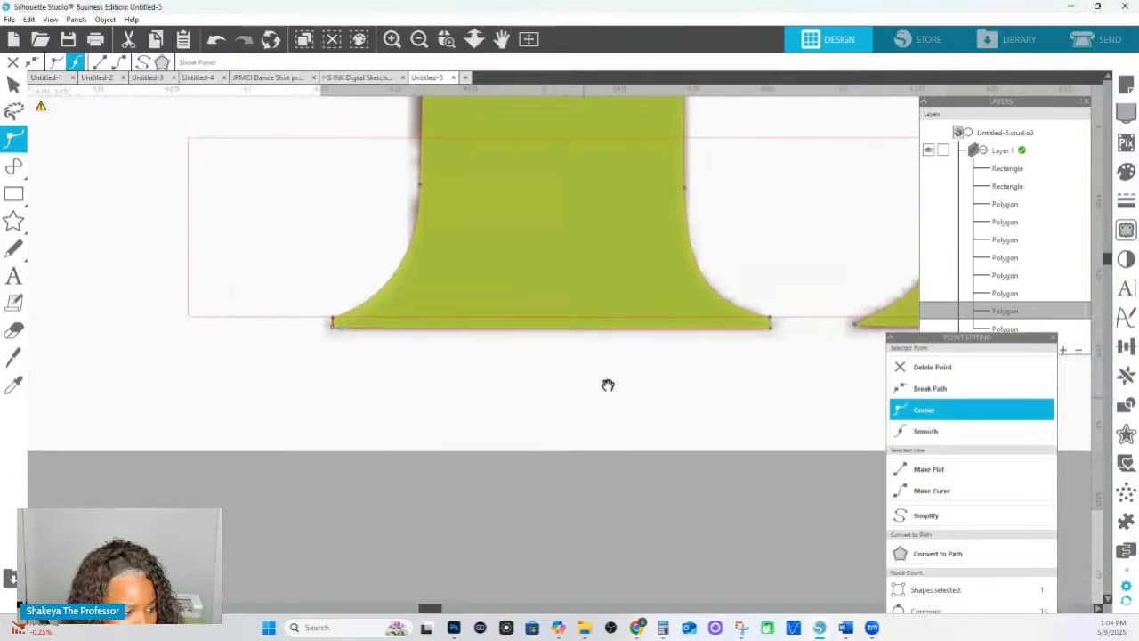
{"action": "left_click", "coordinate": [775, 331]}
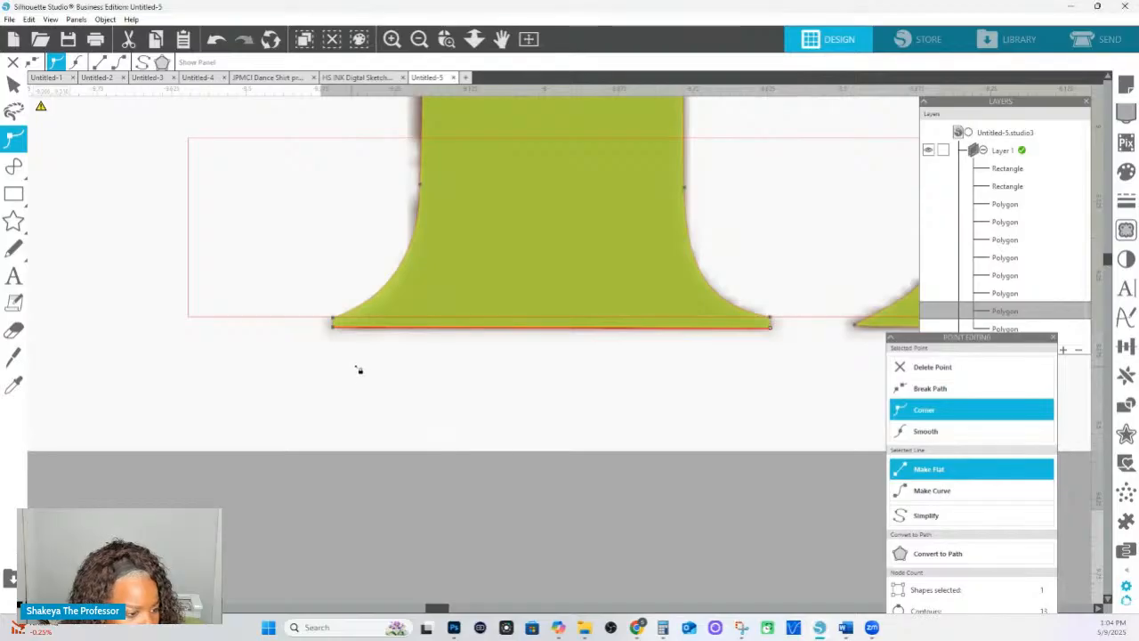
{"action": "left_click", "coordinate": [594, 374]}
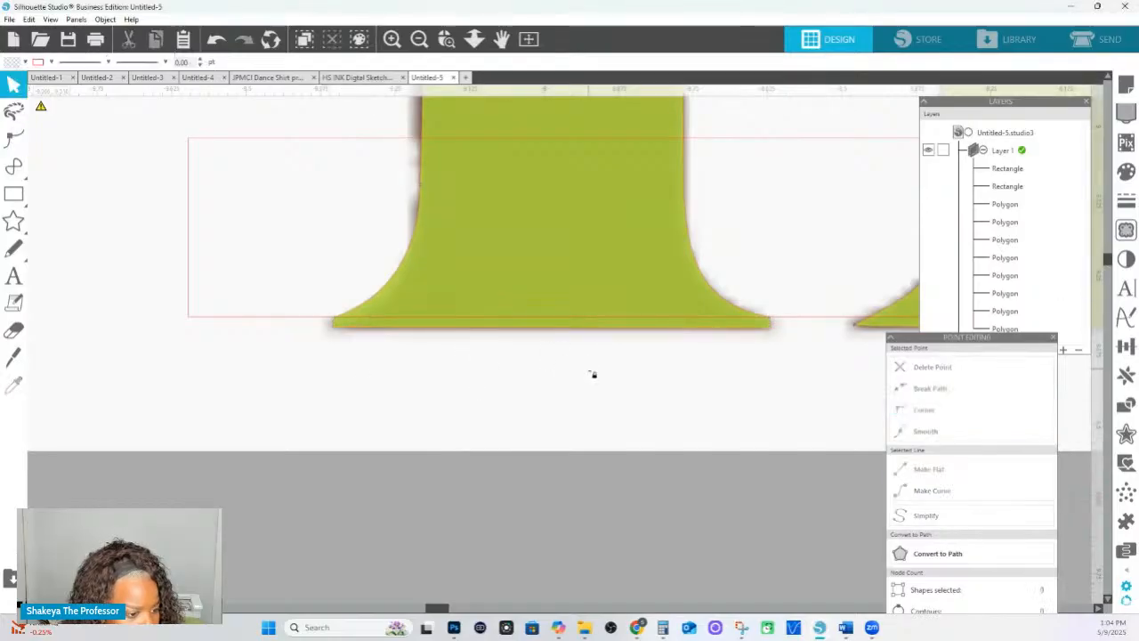
Straighten the outer edge of the m's first stem by deleting its middle point and moving the upper point higher.
{"action": "left_click", "coordinate": [475, 39]}
{"action": "left_click_drag", "start_coordinate": [518, 325], "coordinate": [524, 206]}
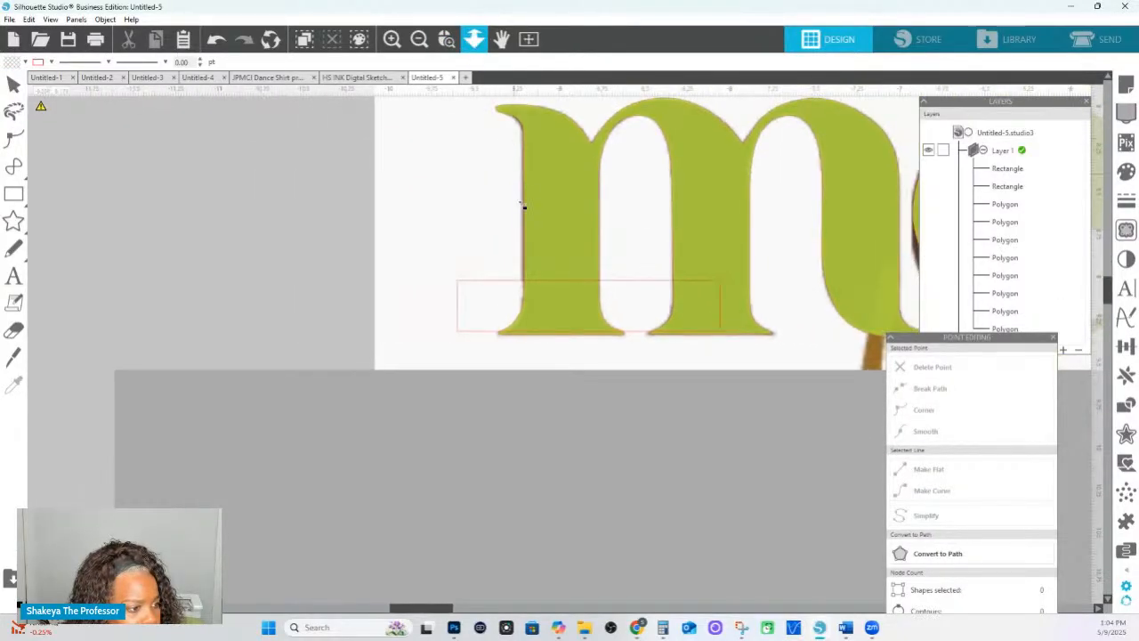
{"action": "key", "text": "Escape"}
{"action": "left_click", "coordinate": [532, 229]}
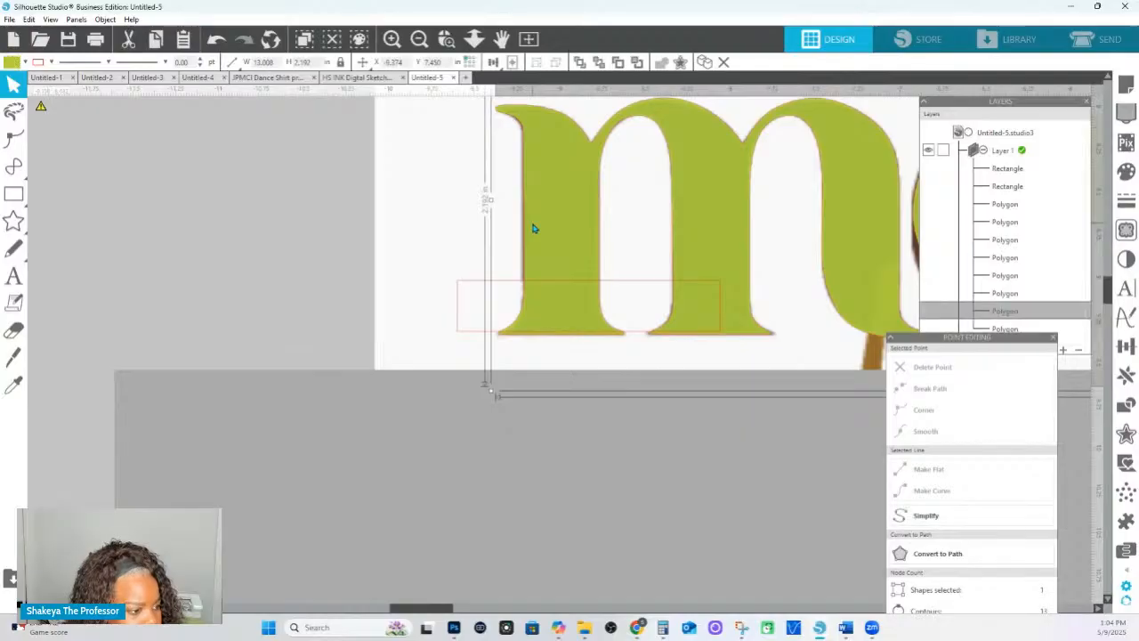
{"action": "double_click", "coordinate": [531, 258]}
{"action": "left_click", "coordinate": [524, 299]}
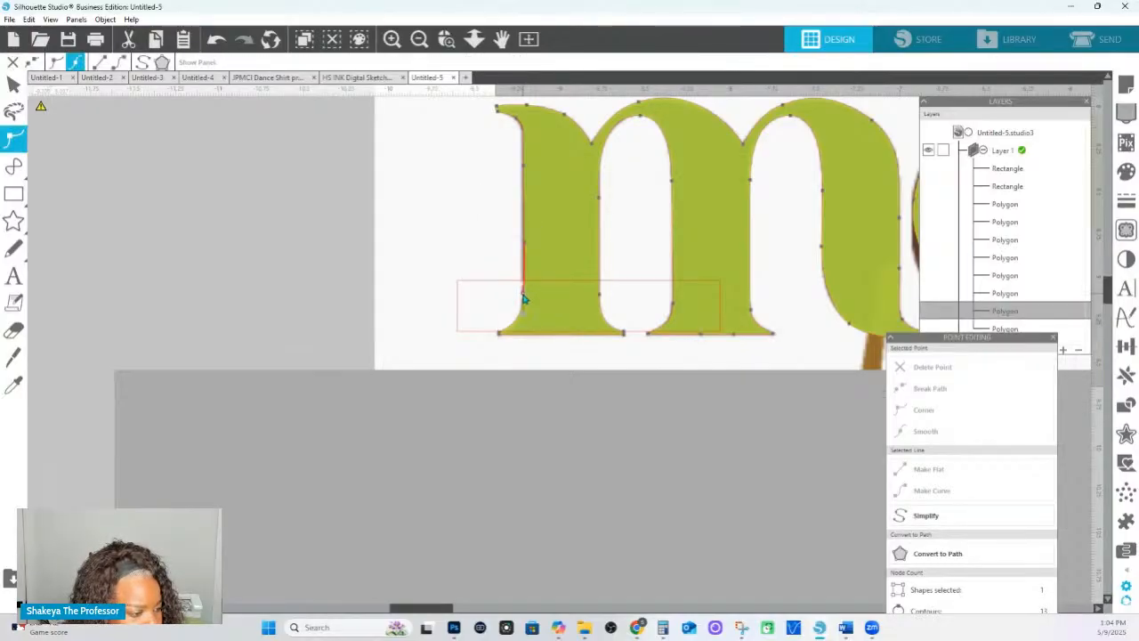
{"action": "left_click", "coordinate": [521, 218]}
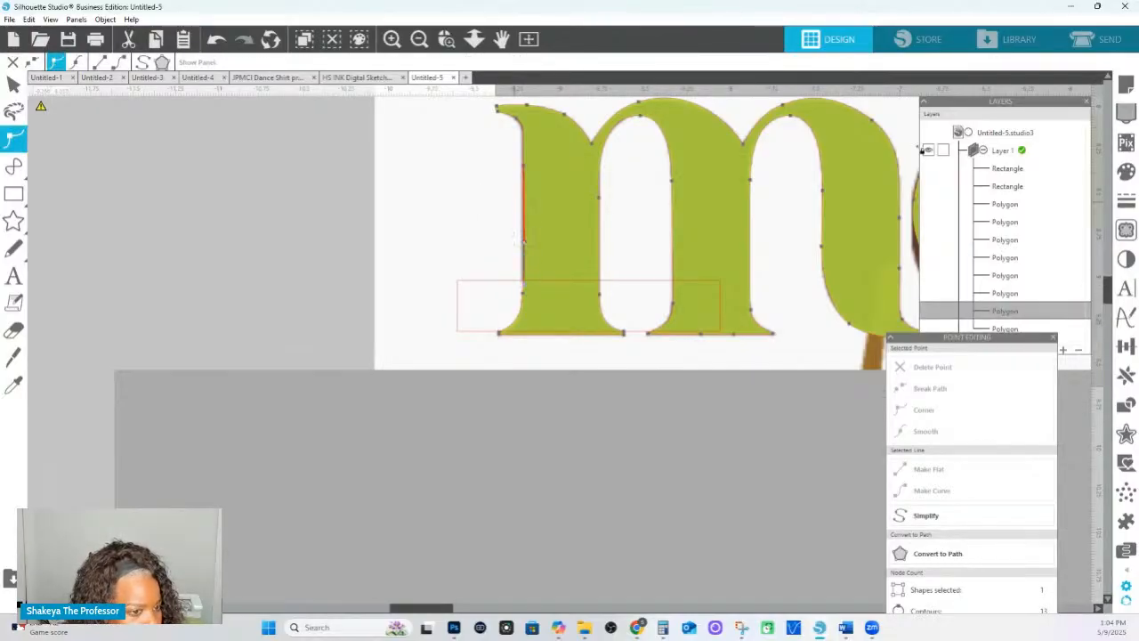
{"action": "left_click", "coordinate": [956, 364]}
{"action": "left_click", "coordinate": [523, 166]}
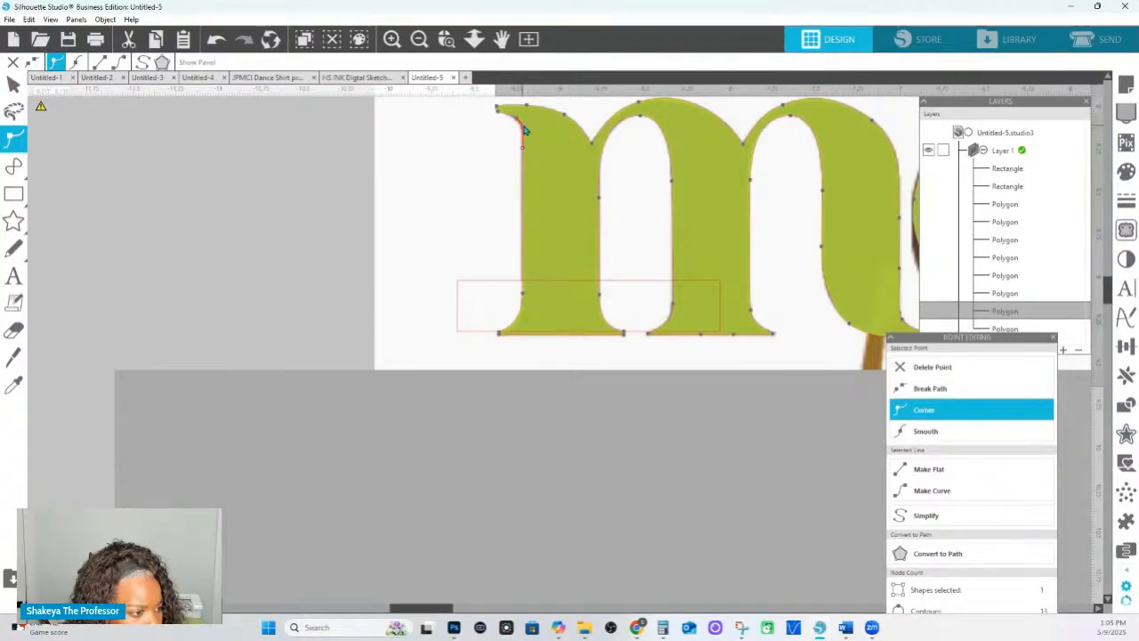
{"action": "left_click", "coordinate": [595, 412]}
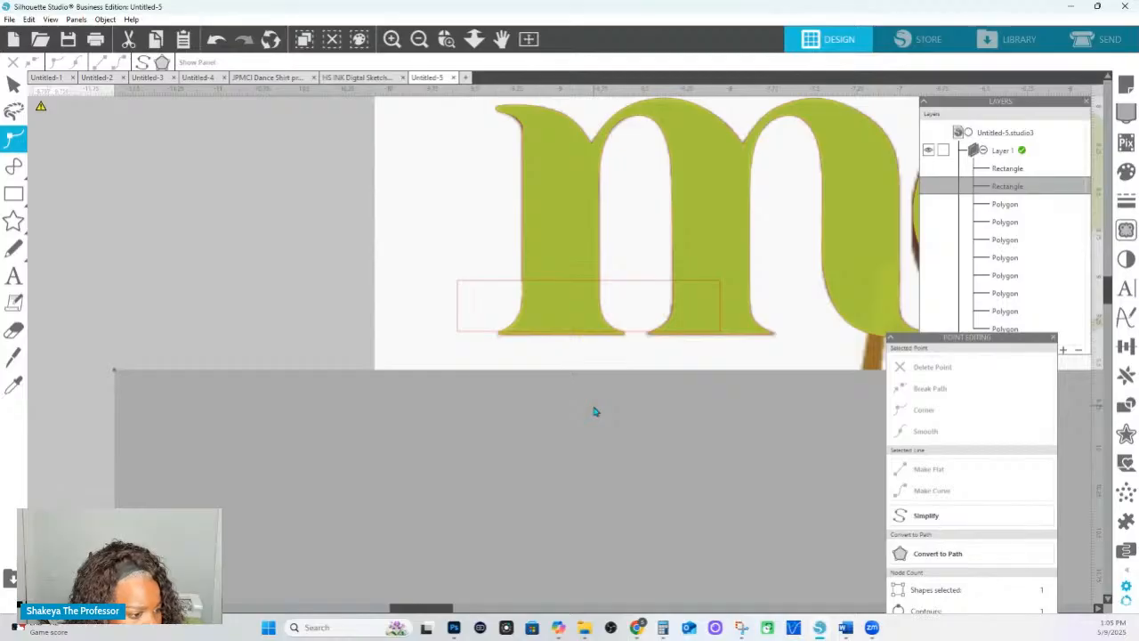
{"action": "left_click", "coordinate": [570, 246]}
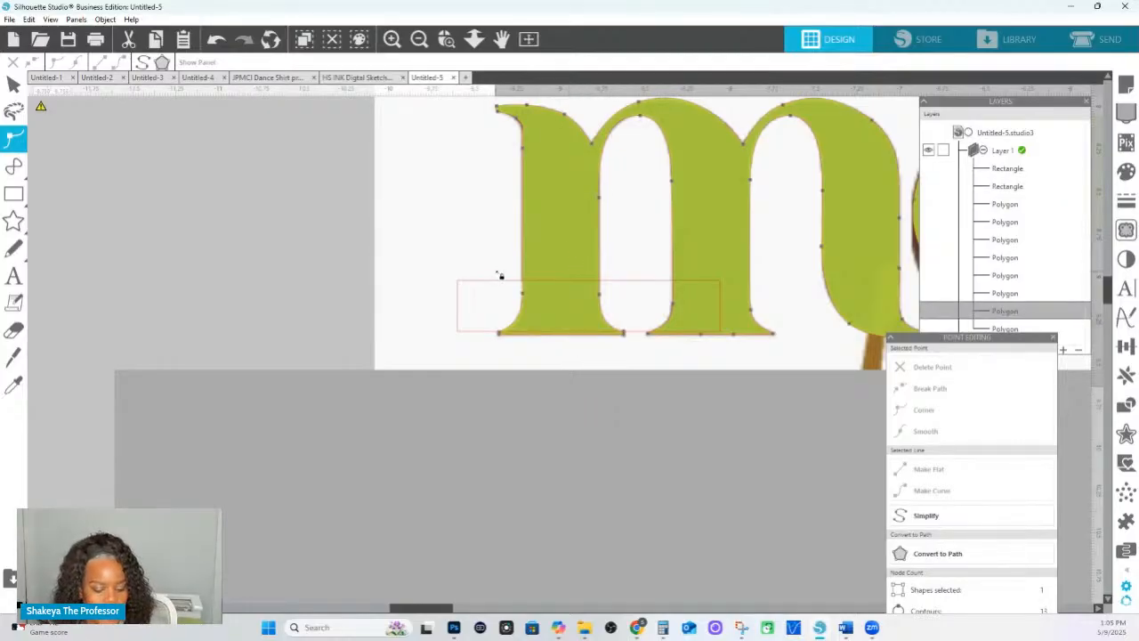
{"action": "key", "text": "Escape"}
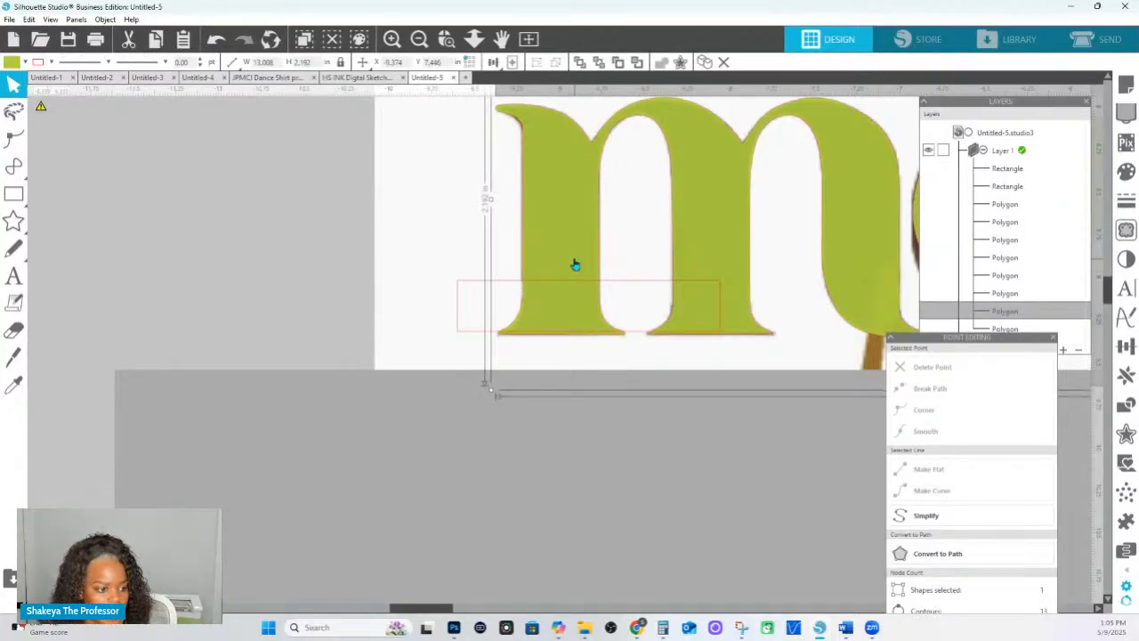
Duplicate the green lettering in place and fill the copy with red CF222A.
{"action": "left_click", "coordinate": [575, 264]}
{"action": "left_click", "coordinate": [1126, 170]}
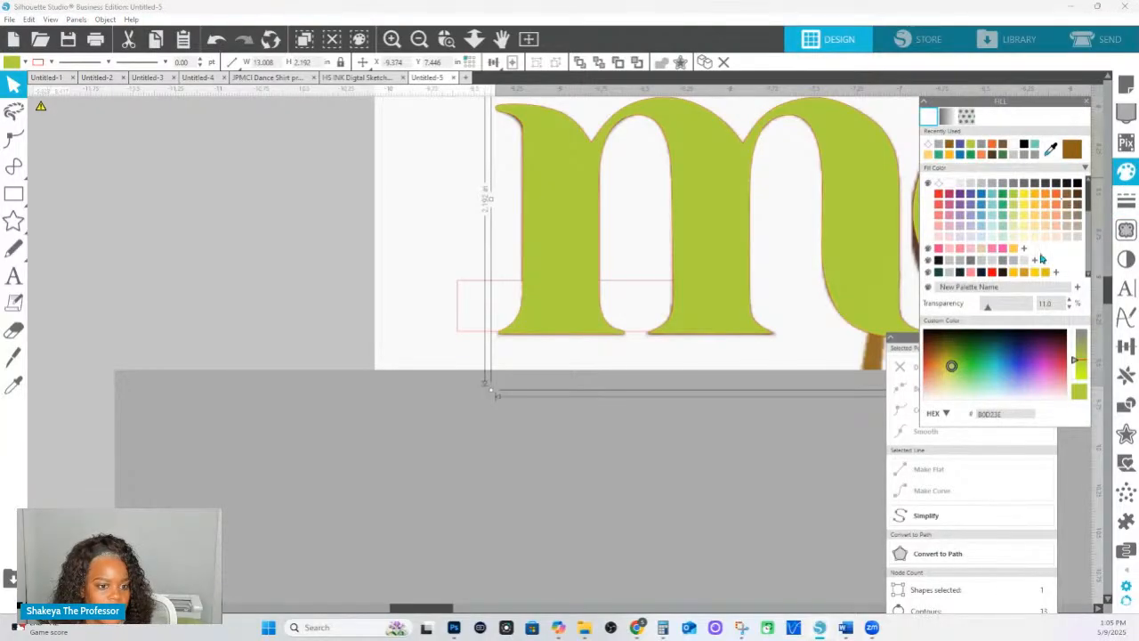
{"action": "left_click", "coordinate": [1004, 249]}
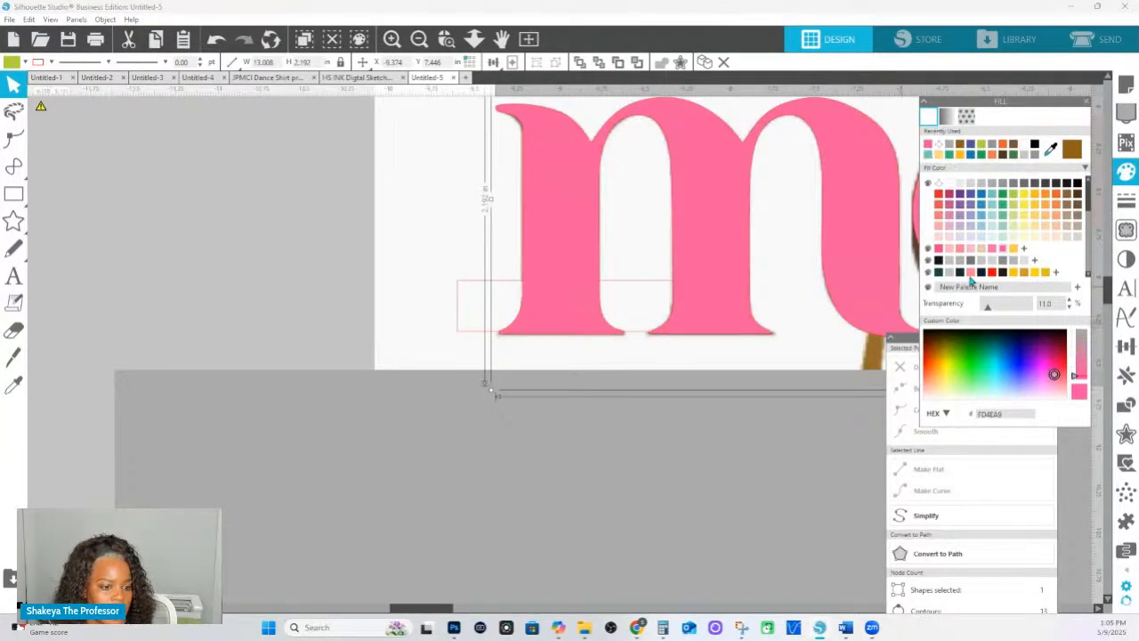
{"action": "scroll", "coordinate": [1001, 263], "scroll_direction": "down", "scroll_amount": 3}
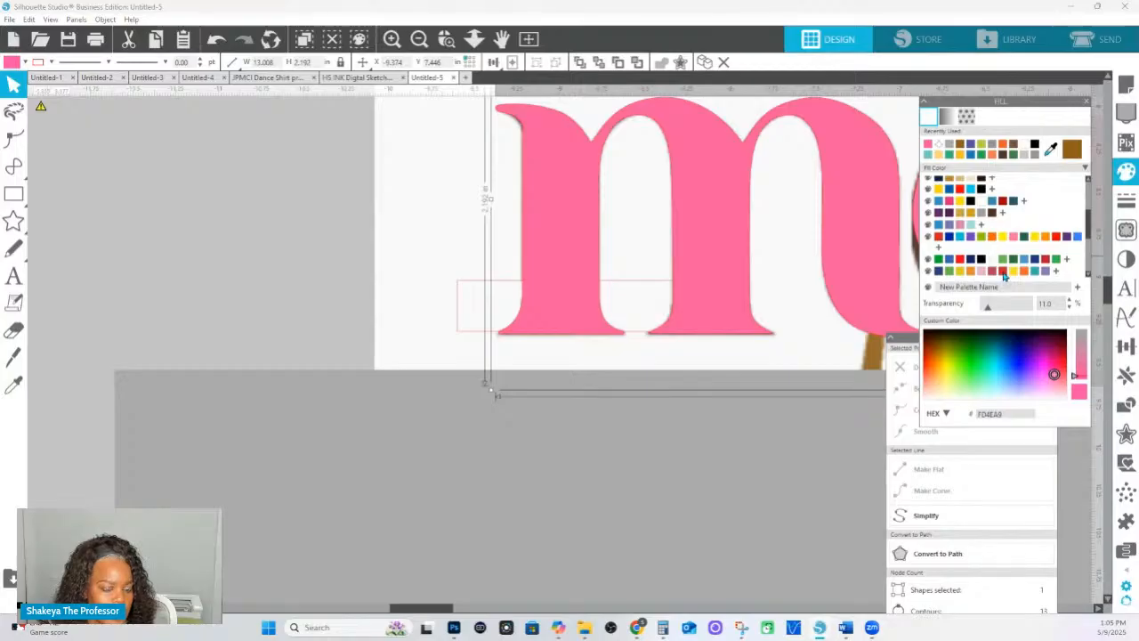
{"action": "left_click", "coordinate": [1003, 270]}
Draw a rectangle around the m's first foot and crop the red lettering copy to it.
{"action": "key", "text": "r"}
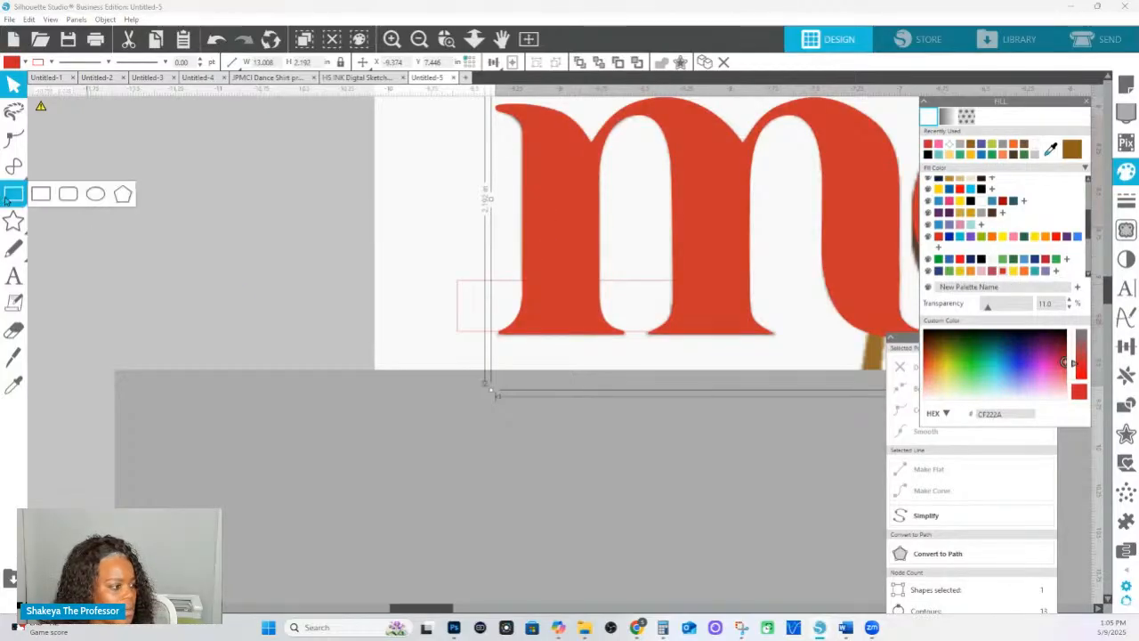
{"action": "left_click_drag", "start_coordinate": [454, 280], "coordinate": [630, 368]}
{"action": "left_click", "coordinate": [574, 244], "text": "shift"}
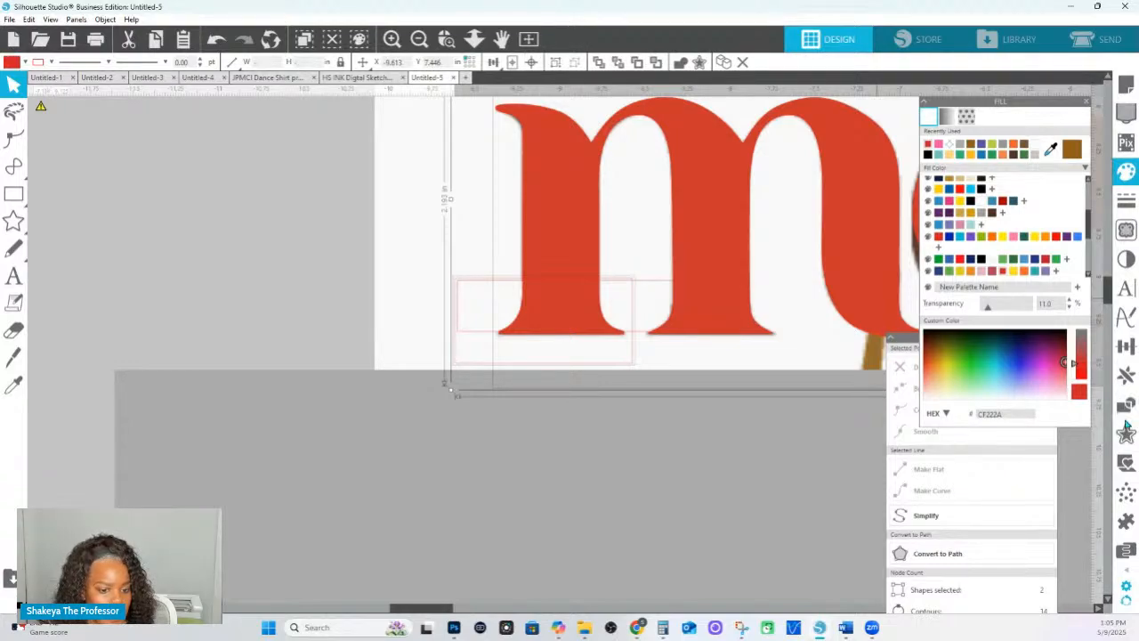
{"action": "left_click", "coordinate": [1126, 405]}
{"action": "left_click", "coordinate": [1025, 175]}
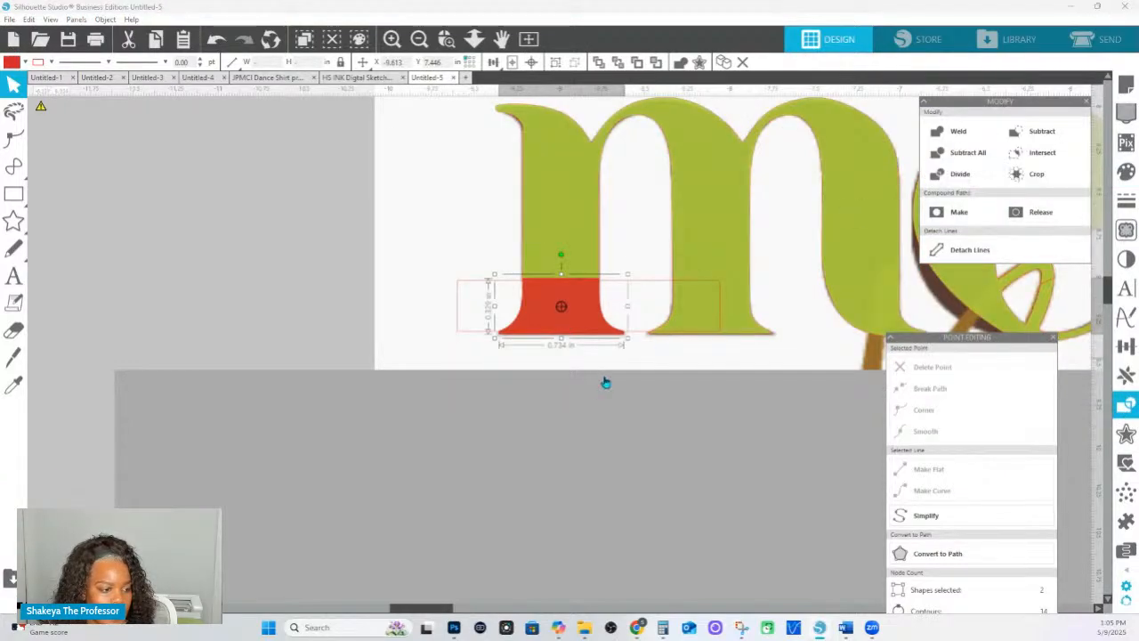
Place a copy of the red foot piece over the foot of the m's second stem.
{"action": "left_click", "coordinate": [584, 324]}
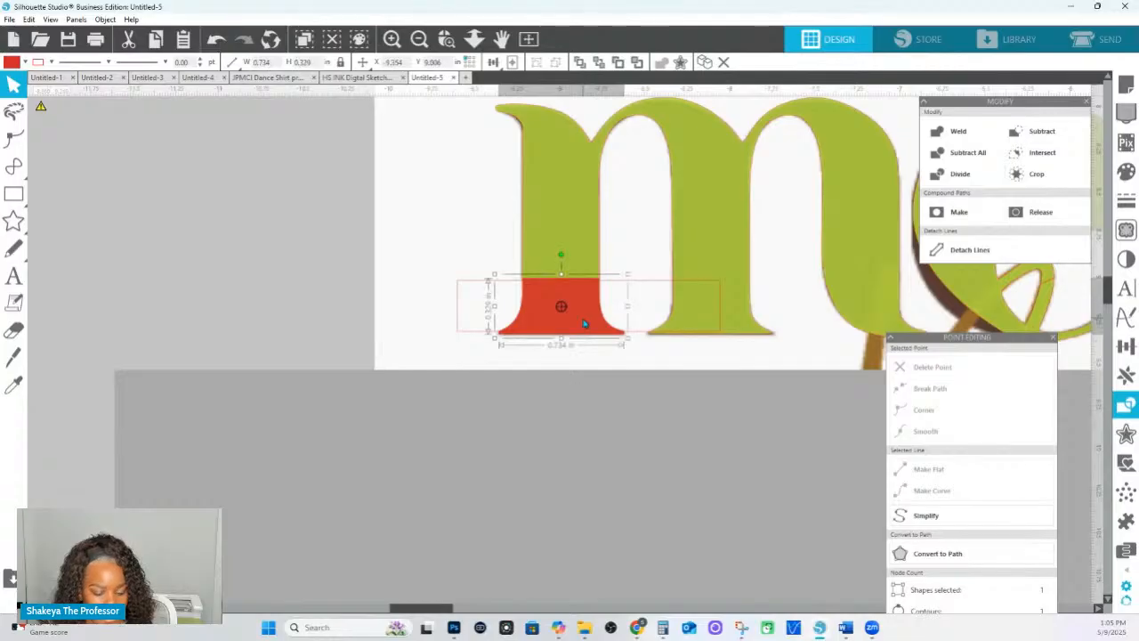
{"action": "left_click_drag", "start_coordinate": [586, 321], "coordinate": [735, 324]}
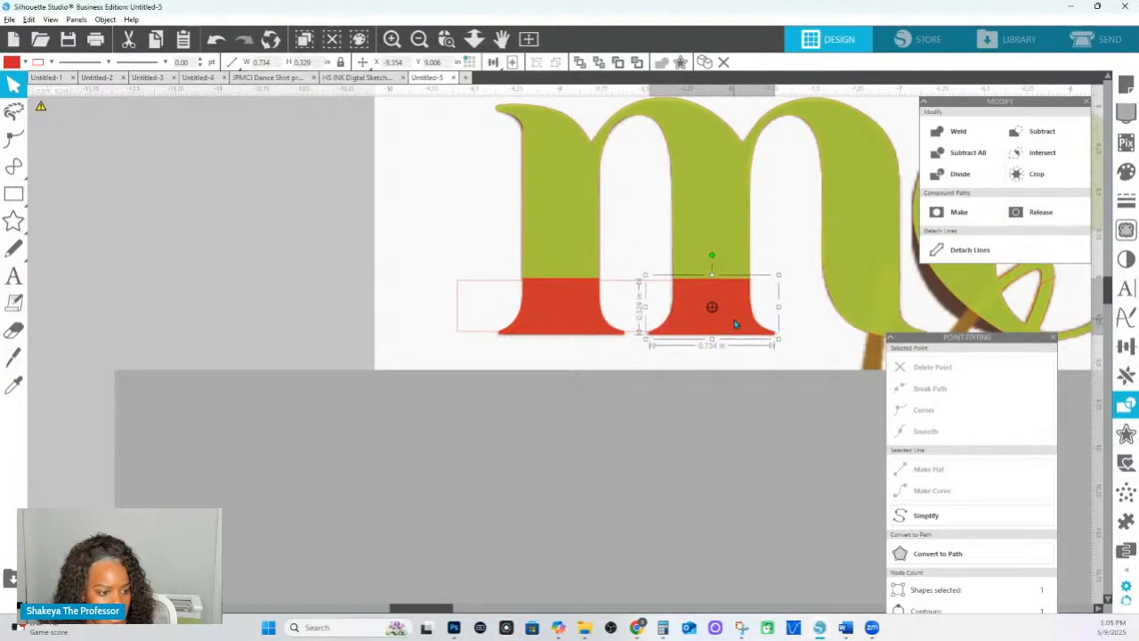
Add points across the m's second stem just below the red foot's upper edge and delete the lettering's old foot points beneath.
{"action": "left_click", "coordinate": [447, 38]}
{"action": "left_click_drag", "start_coordinate": [620, 278], "coordinate": [812, 369]}
{"action": "scroll", "coordinate": [530, 229], "scroll_direction": "up", "scroll_amount": 1}
{"action": "double_click", "coordinate": [572, 151]}
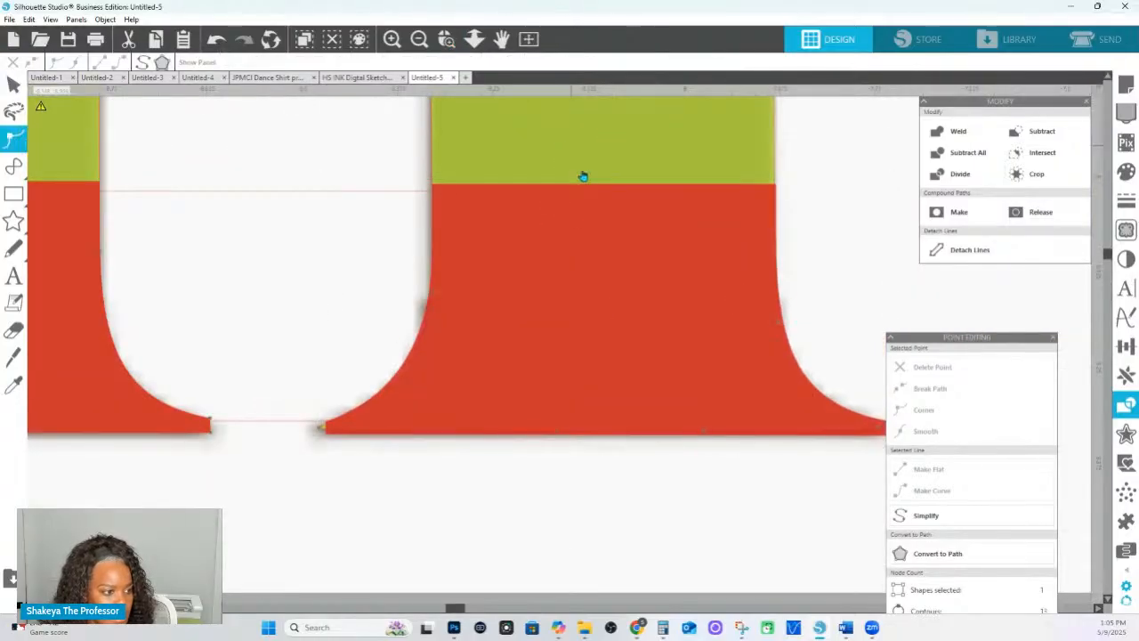
{"action": "double_click", "coordinate": [578, 149]}
{"action": "double_click", "coordinate": [578, 150]}
{"action": "left_click", "coordinate": [475, 40]}
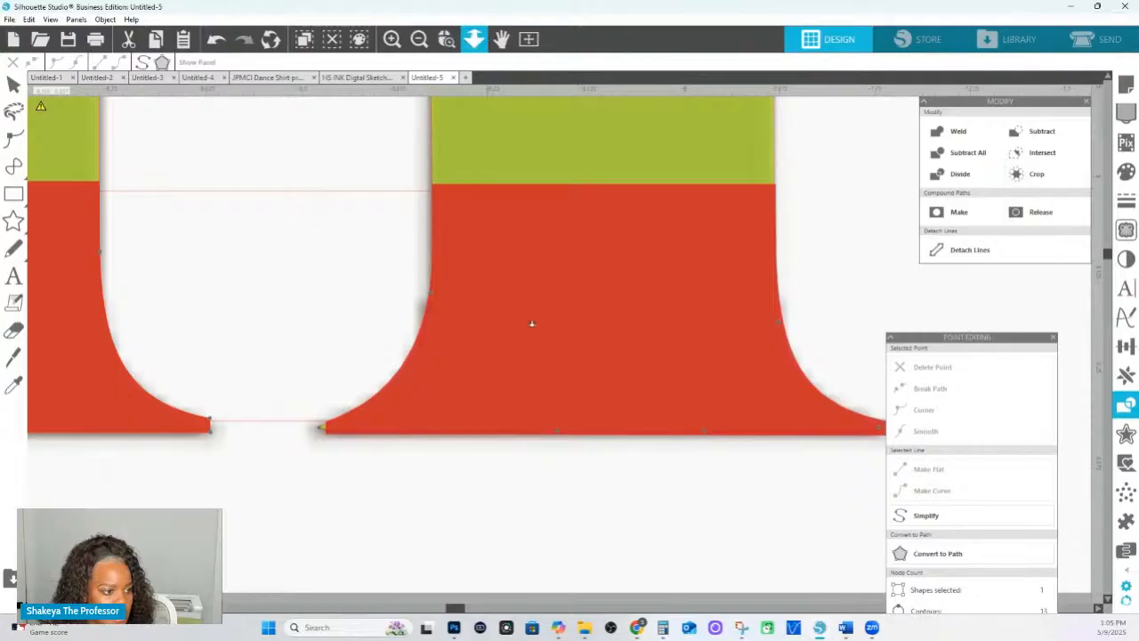
{"action": "left_click_drag", "start_coordinate": [537, 217], "coordinate": [511, 285]}
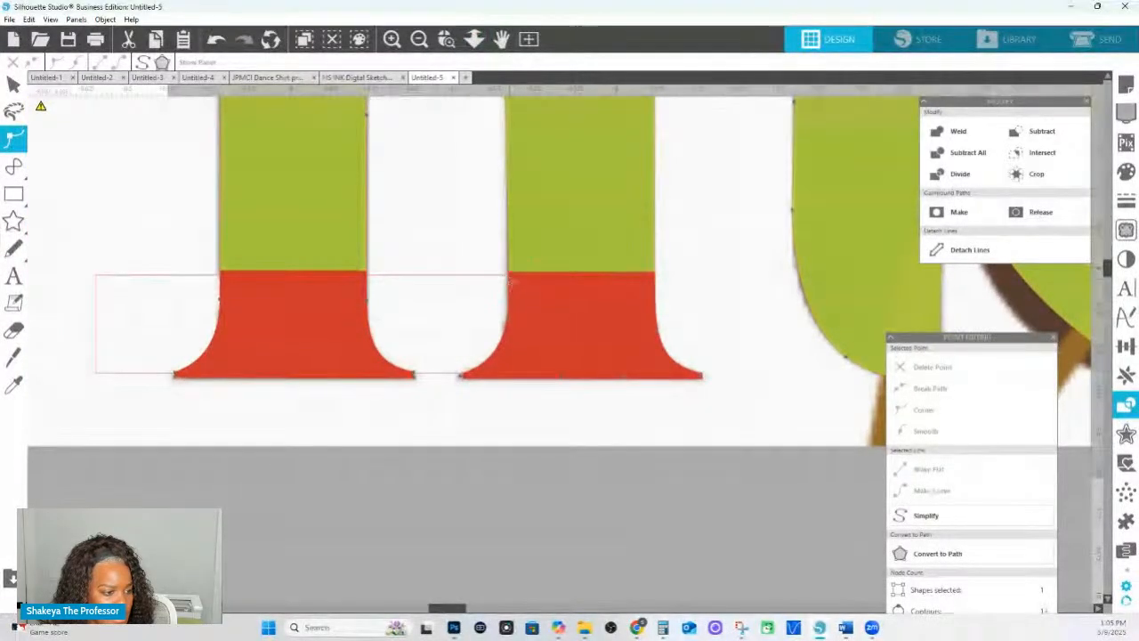
{"action": "left_click", "coordinate": [511, 283]}
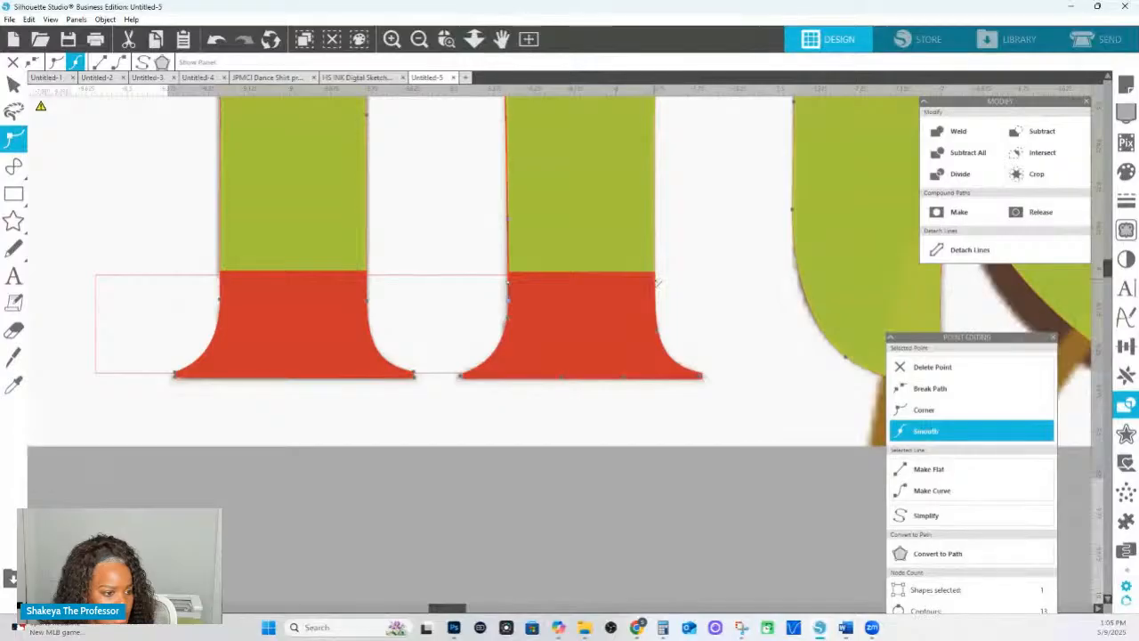
{"action": "left_click_drag", "start_coordinate": [778, 425], "coordinate": [473, 307]}
{"action": "left_click", "coordinate": [933, 367]}
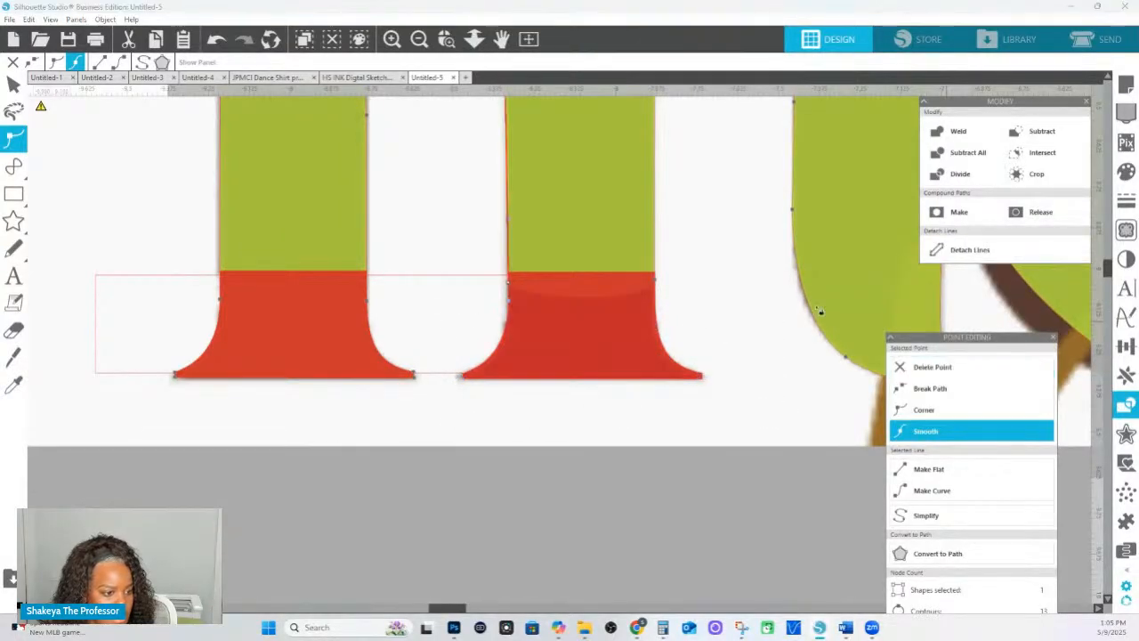
{"action": "left_click", "coordinate": [690, 244]}
Weld the red foot piece on the m's second stem to the green lettering.
{"action": "left_click", "coordinate": [584, 323]}
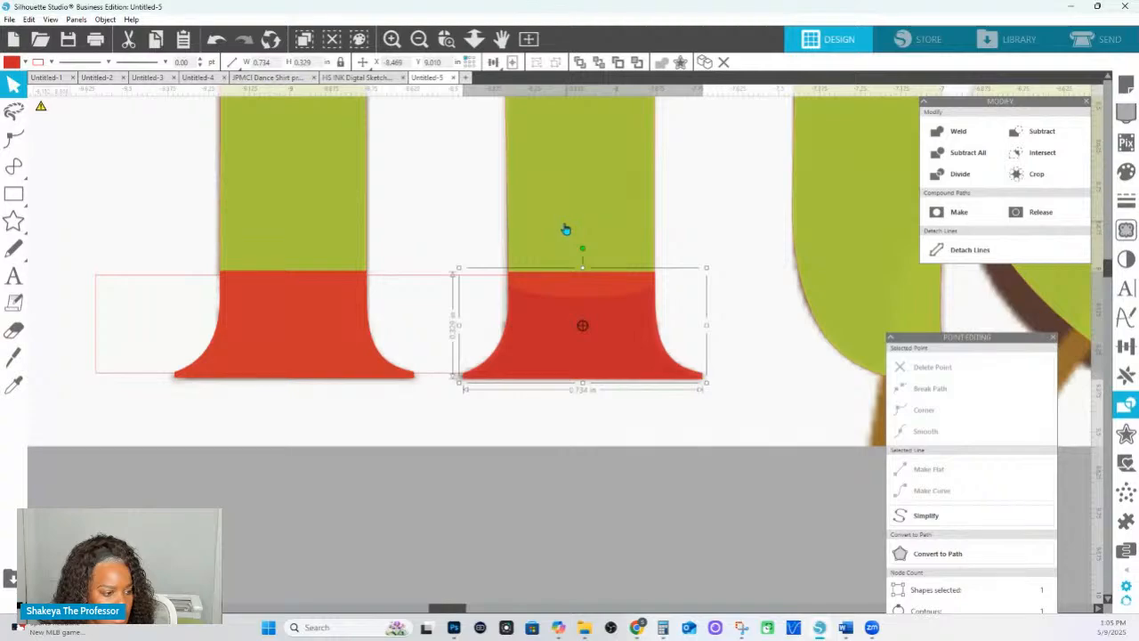
{"action": "key", "text": "ctrl+a"}
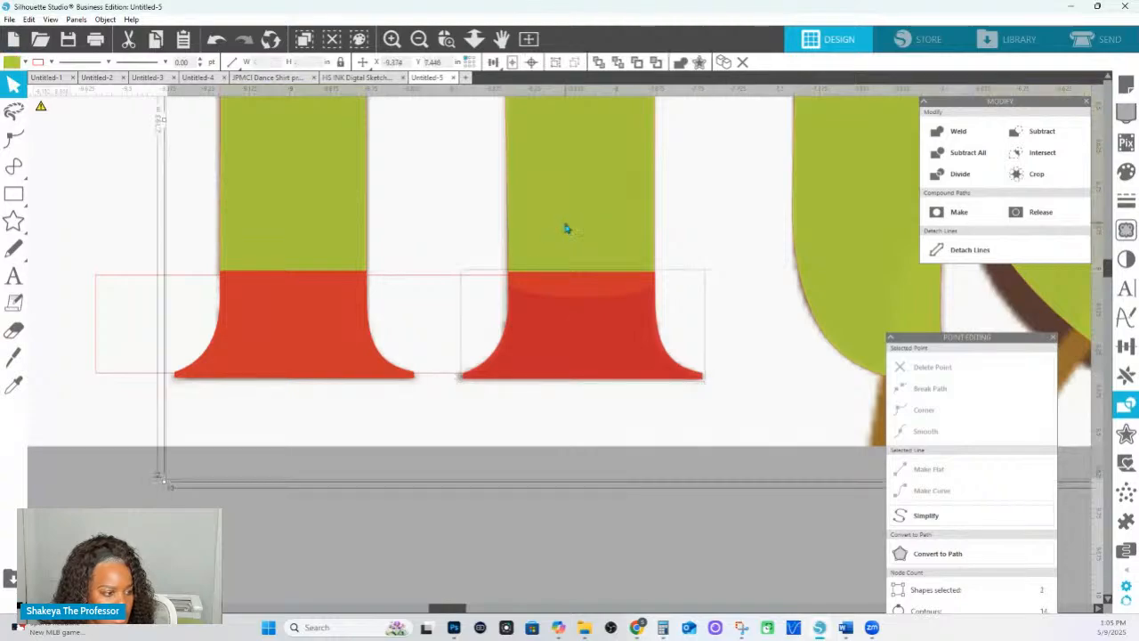
{"action": "left_click", "coordinate": [679, 64]}
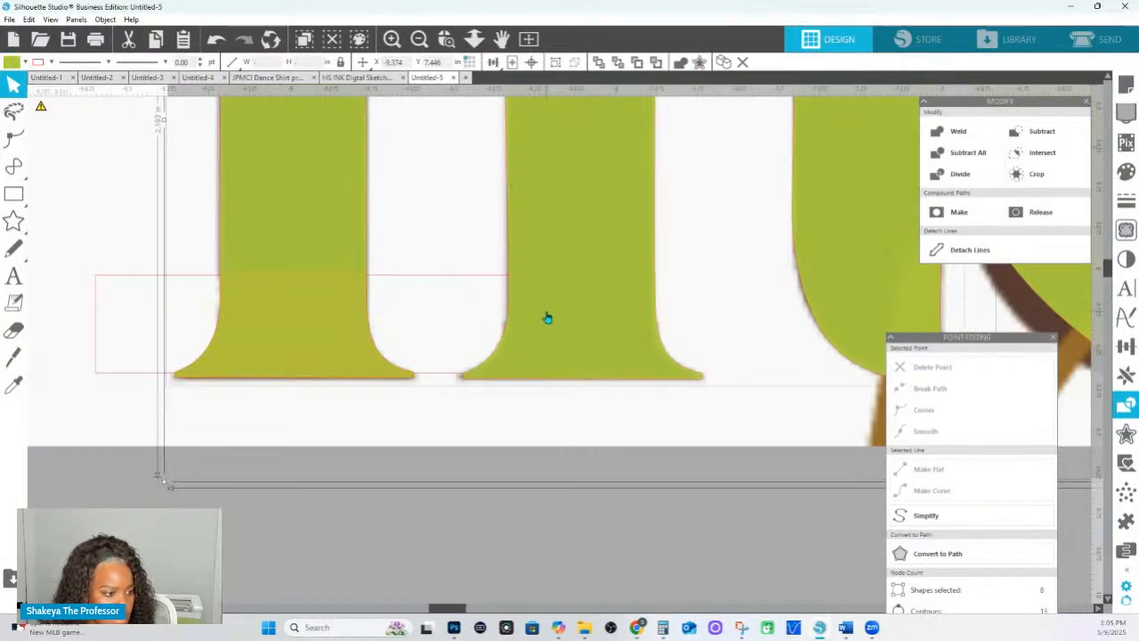
{"action": "left_click", "coordinate": [474, 40]}
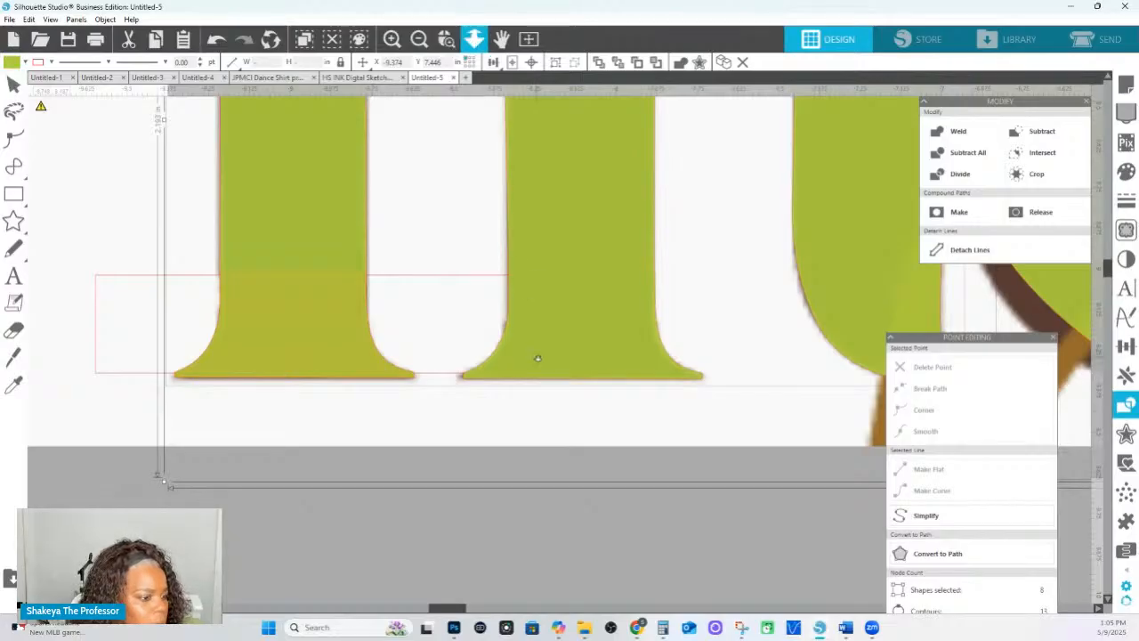
{"action": "left_click_drag", "start_coordinate": [537, 356], "coordinate": [515, 188]}
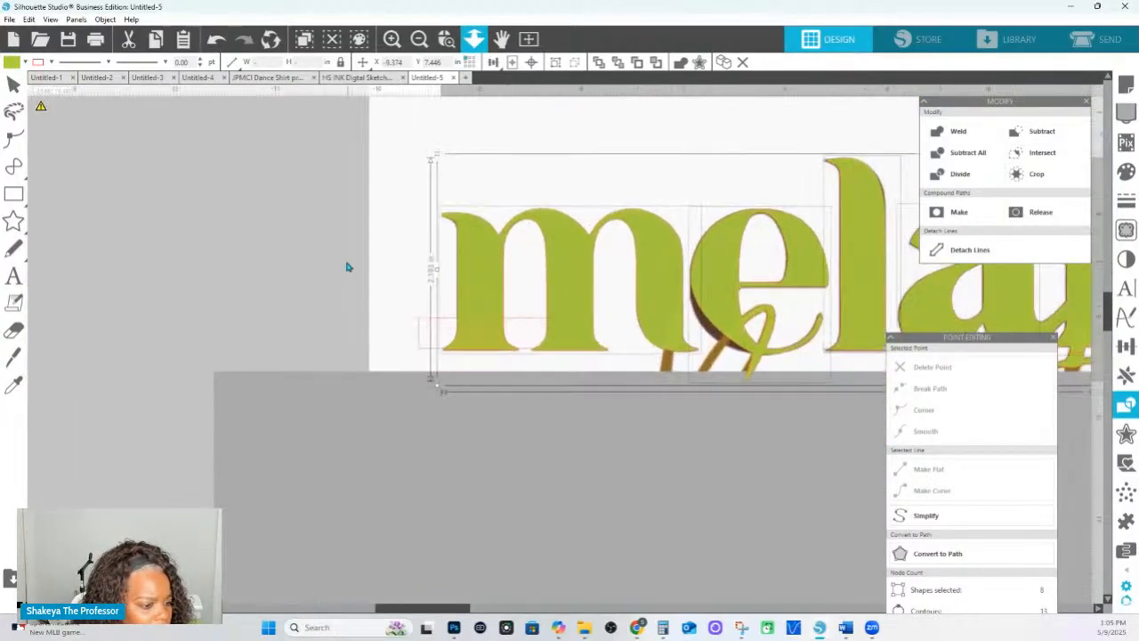
Undo the weld of the second stem's red foot piece and clear the selection.
{"action": "left_click", "coordinate": [348, 266]}
{"action": "key", "text": "ctrl+z"}
{"action": "key", "text": "ctrl+z"}
{"action": "key", "text": "ctrl+z"}
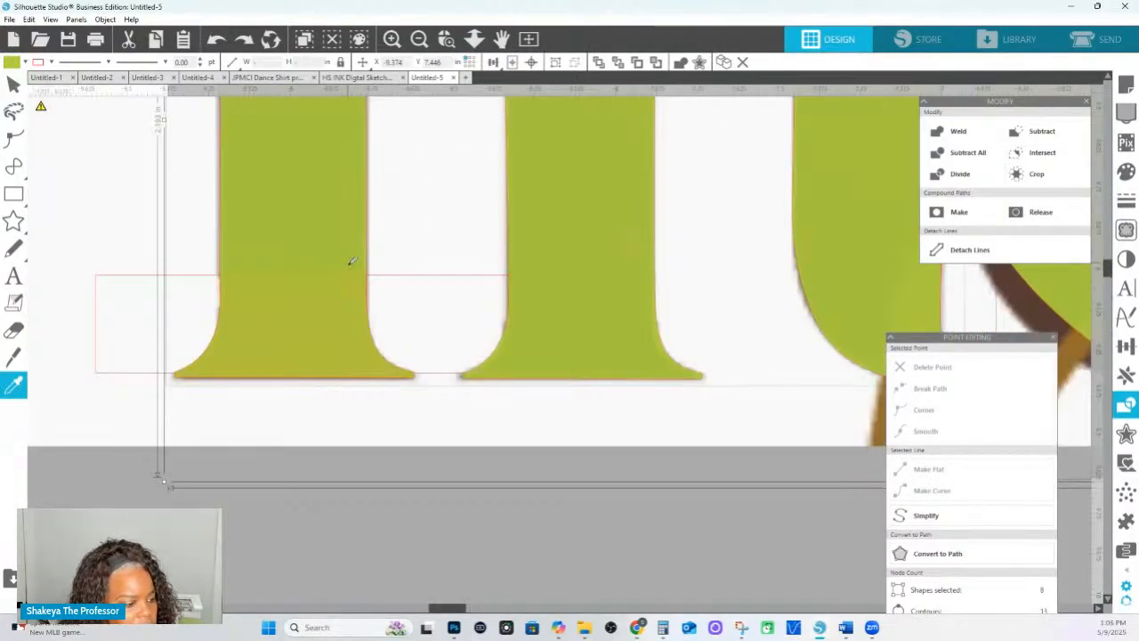
{"action": "left_click", "coordinate": [130, 198]}
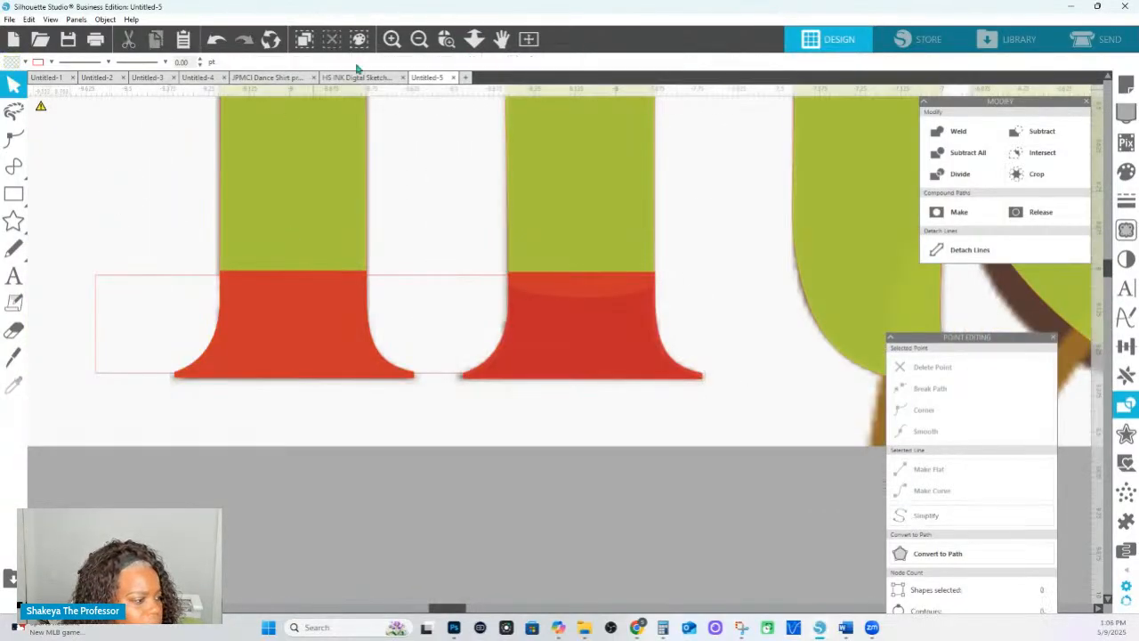
Move the red foot piece covering the m's first stem off the page beside the lettering.
{"action": "left_click", "coordinate": [474, 39]}
{"action": "left_click_drag", "start_coordinate": [458, 296], "coordinate": [440, 167]}
{"action": "left_click", "coordinate": [440, 342]}
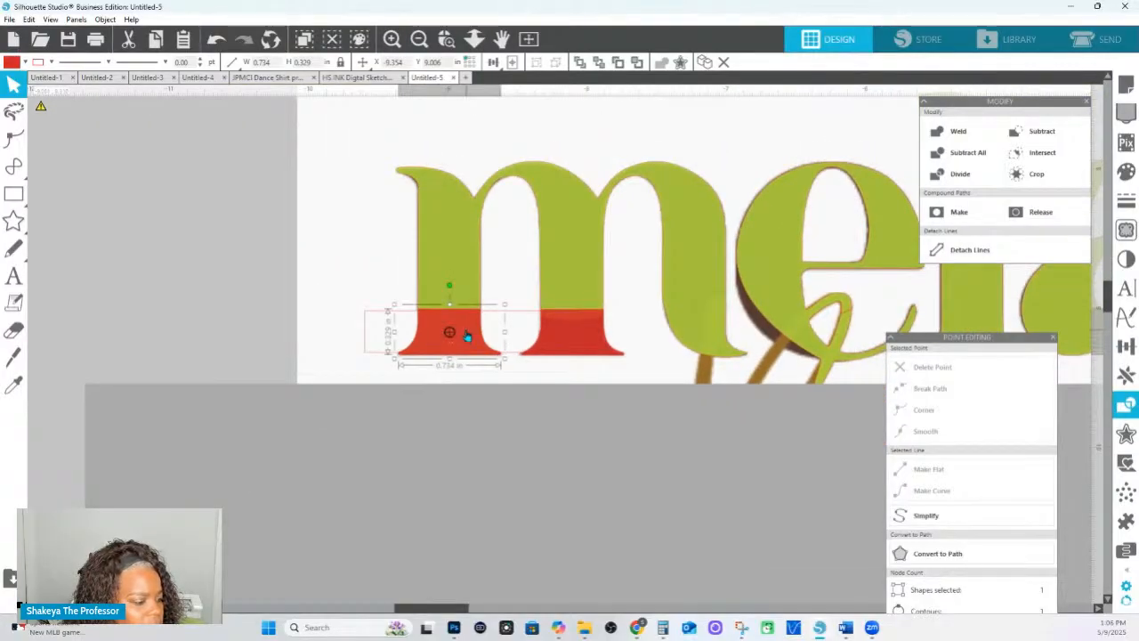
{"action": "left_click_drag", "start_coordinate": [457, 334], "coordinate": [174, 309]}
Weld the remaining red foot piece on the second stem to the green lettering.
{"action": "left_click", "coordinate": [570, 330]}
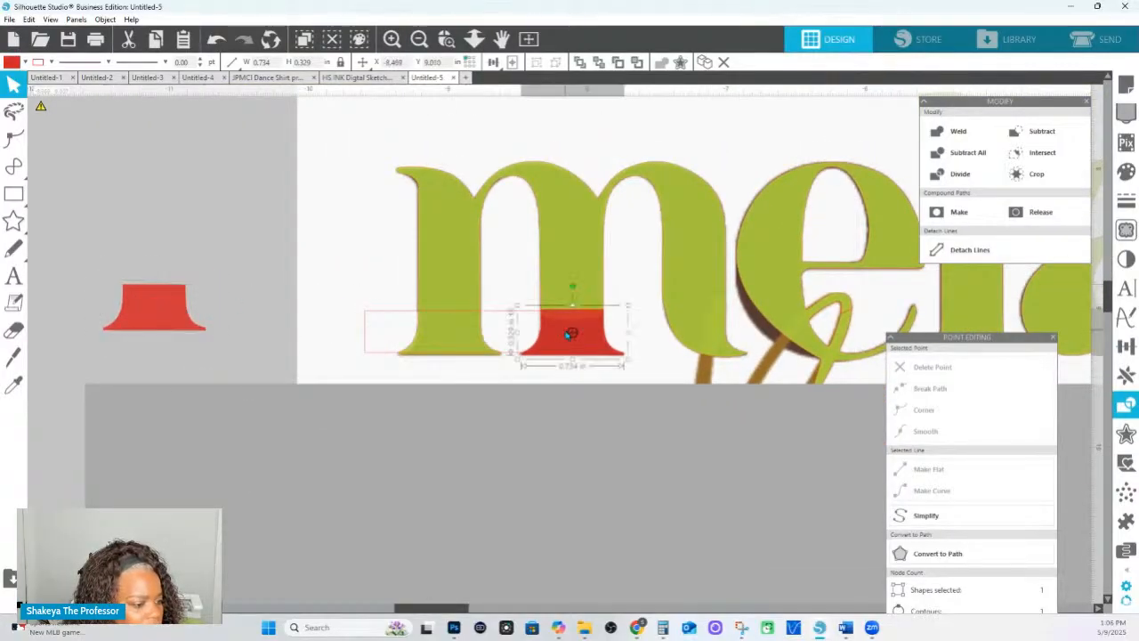
{"action": "left_click", "coordinate": [580, 264], "text": "shift"}
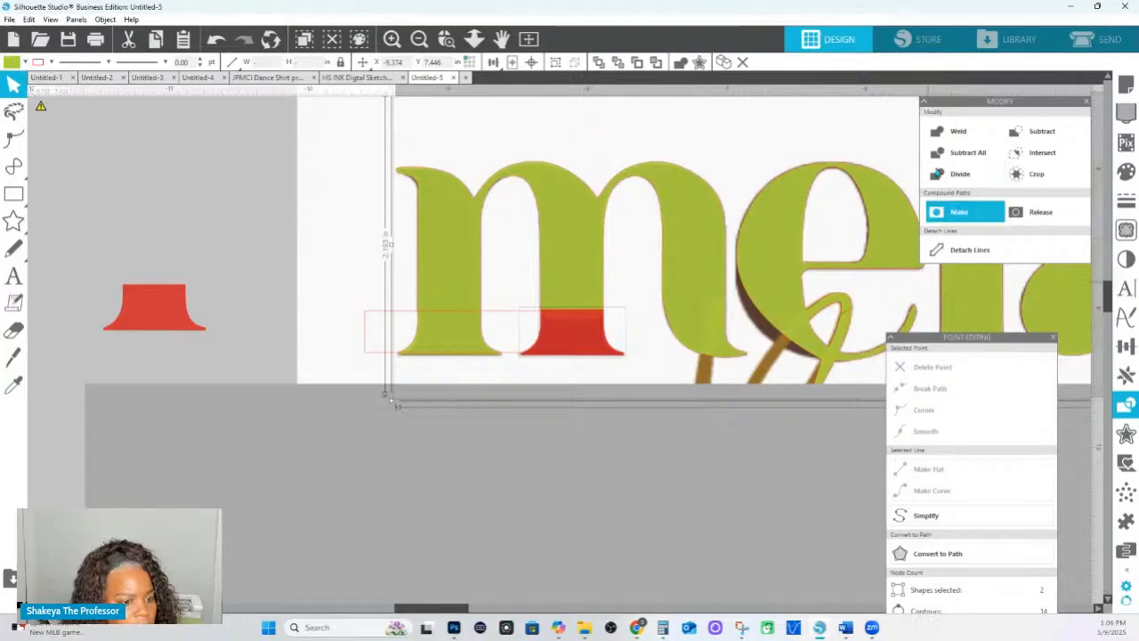
{"action": "left_click", "coordinate": [954, 131]}
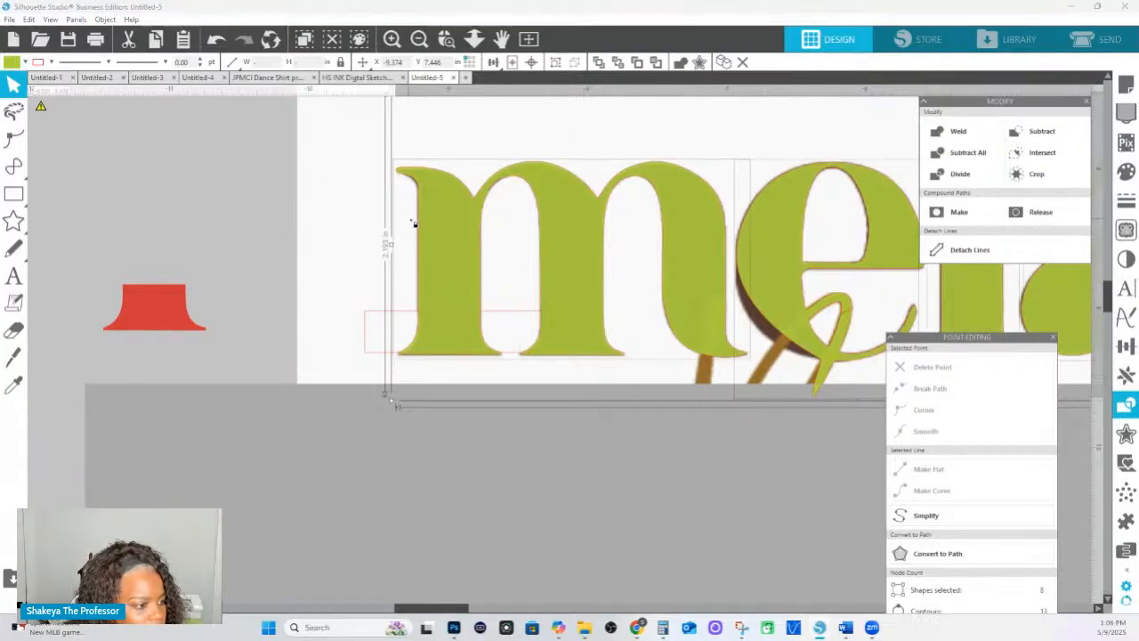
Square off the tip of the m's first upper serif by nudging its upper point inward and making the lower point a corner.
{"action": "left_click", "coordinate": [446, 38]}
{"action": "left_click_drag", "start_coordinate": [365, 134], "coordinate": [541, 191]}
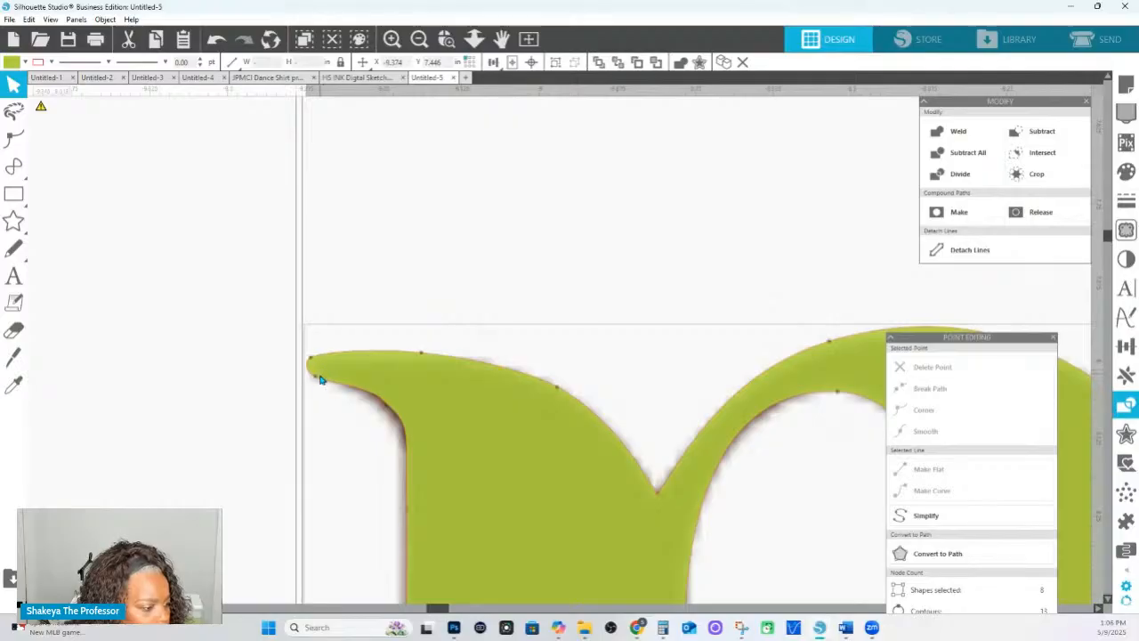
{"action": "double_click", "coordinate": [316, 383]}
{"action": "left_click", "coordinate": [312, 361]}
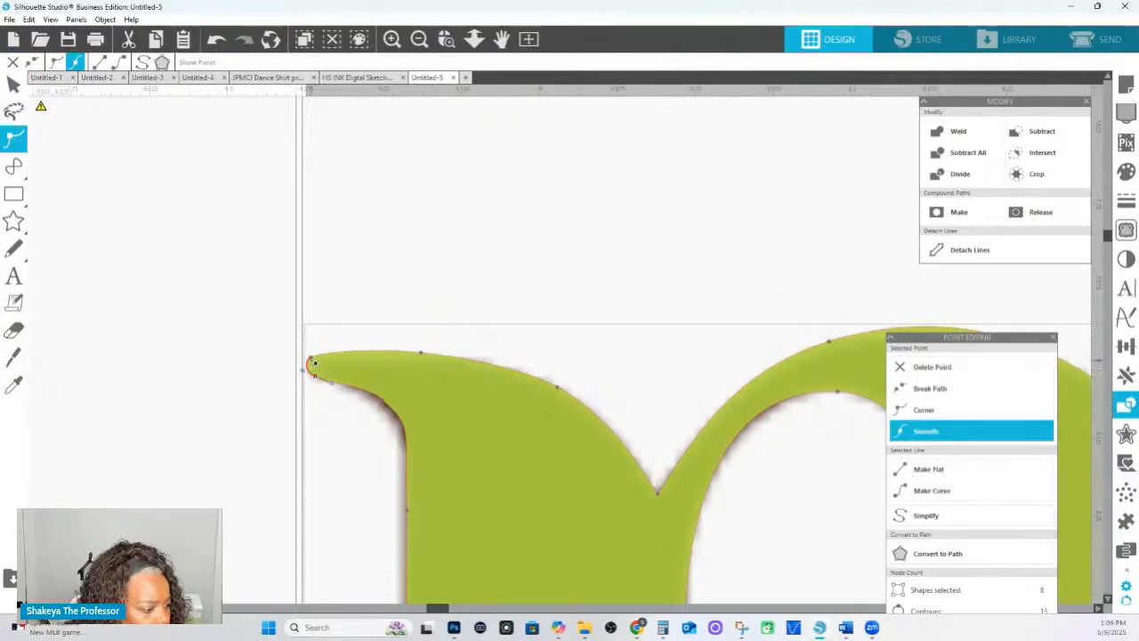
{"action": "left_click_drag", "start_coordinate": [330, 366], "coordinate": [313, 365]}
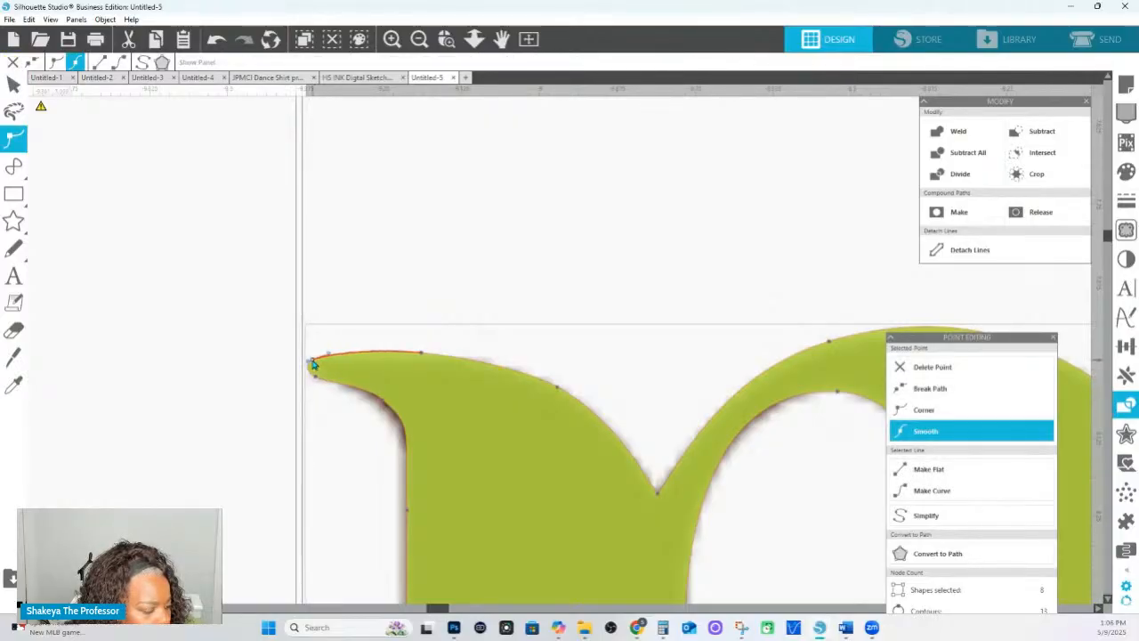
{"action": "left_click", "coordinate": [316, 376]}
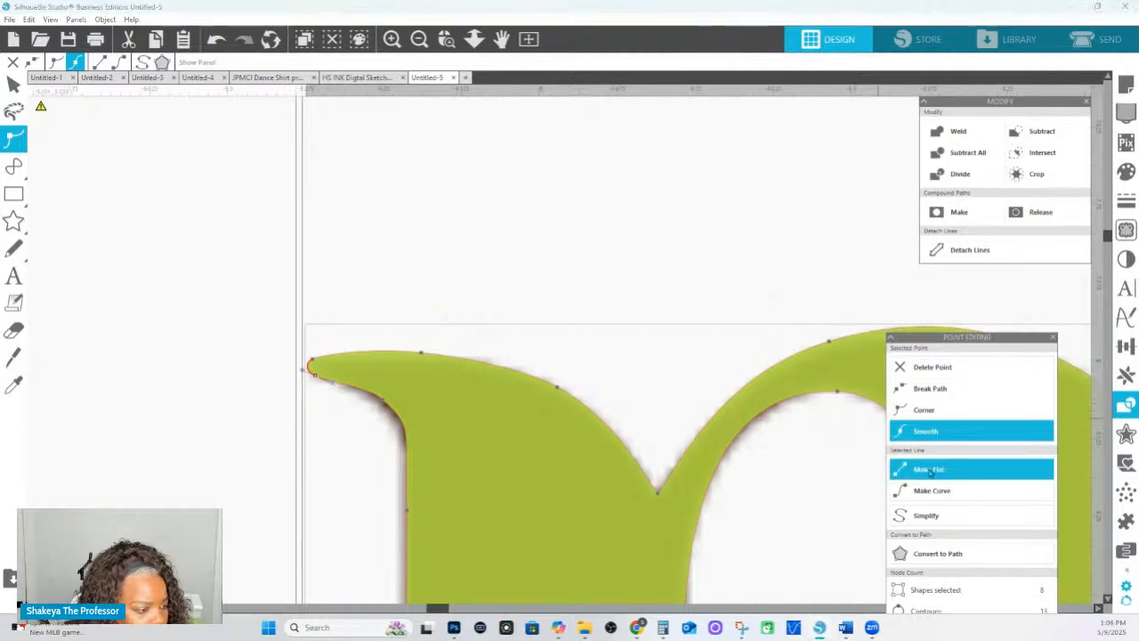
{"action": "left_click", "coordinate": [924, 410]}
{"action": "left_click_drag", "start_coordinate": [317, 377], "coordinate": [312, 380]}
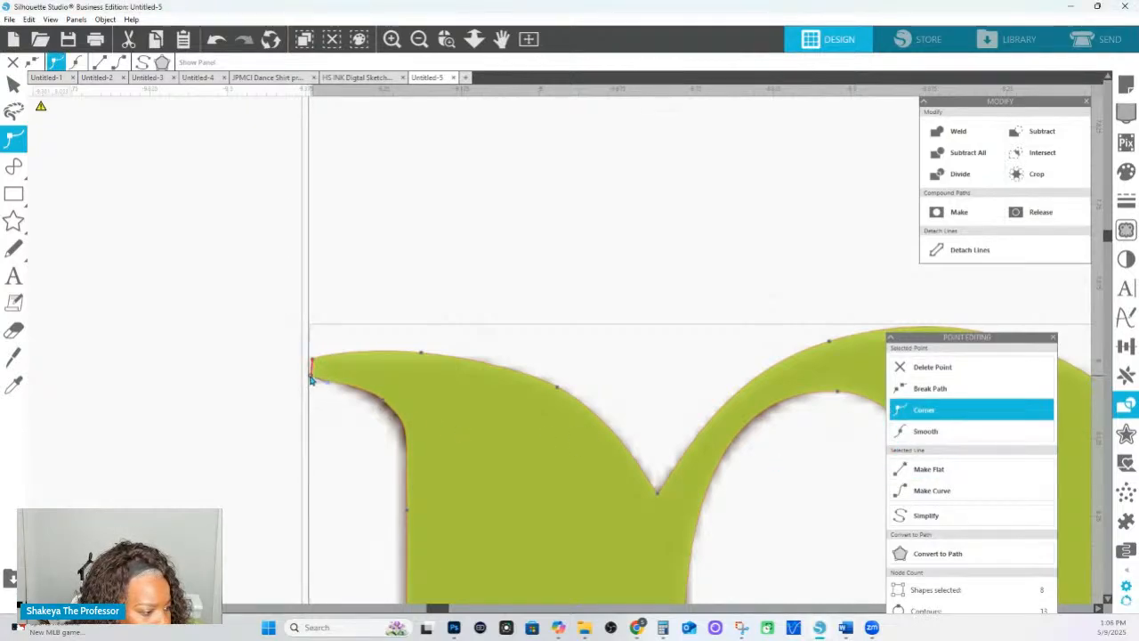
Reshape the serif's underside by moving its curve point toward the tip, shifting the stem's edge point outward, and nudging the lower tip corner inward.
{"action": "left_click_drag", "start_coordinate": [385, 405], "coordinate": [374, 396]}
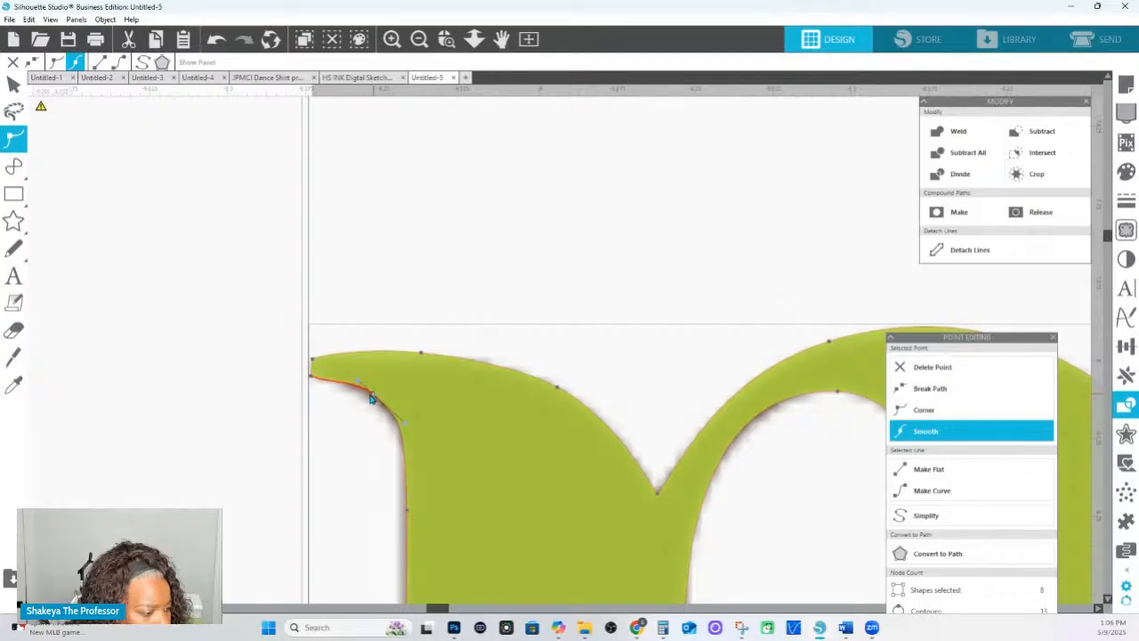
{"action": "left_click", "coordinate": [412, 513]}
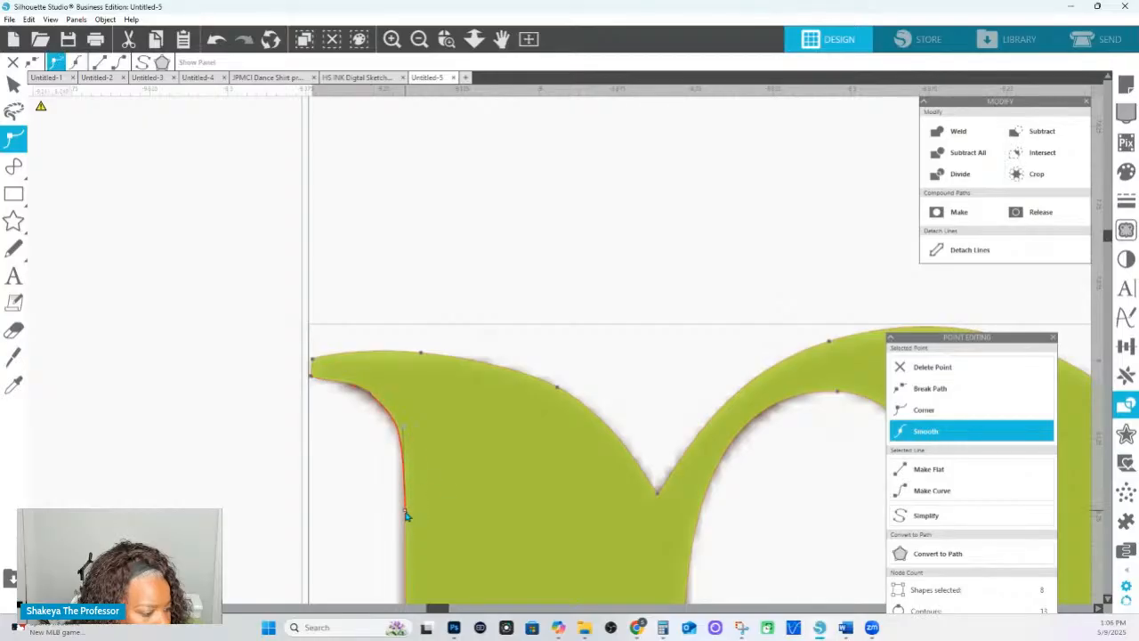
{"action": "left_click_drag", "start_coordinate": [368, 394], "coordinate": [373, 393]}
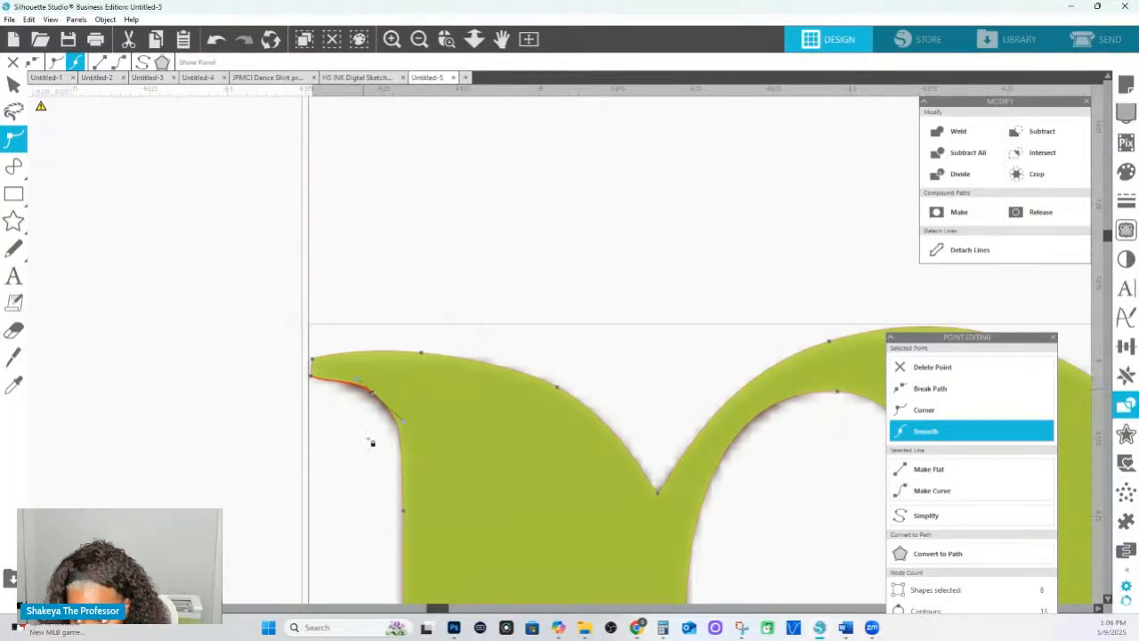
{"action": "left_click", "coordinate": [311, 378]}
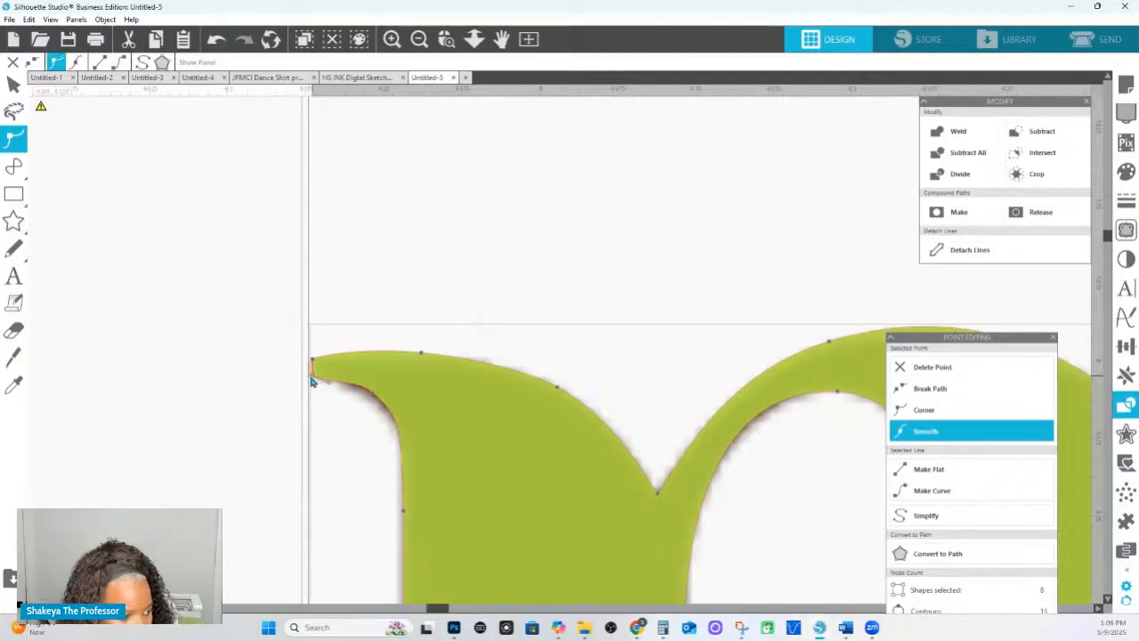
{"action": "left_click", "coordinate": [374, 397]}
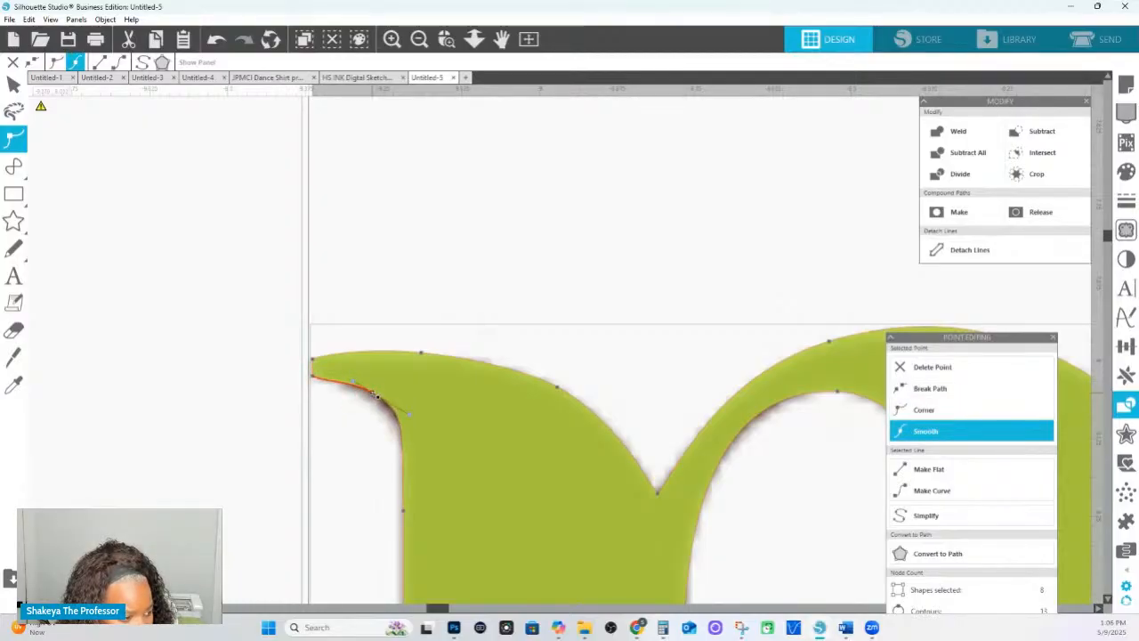
{"action": "left_click", "coordinate": [313, 377]}
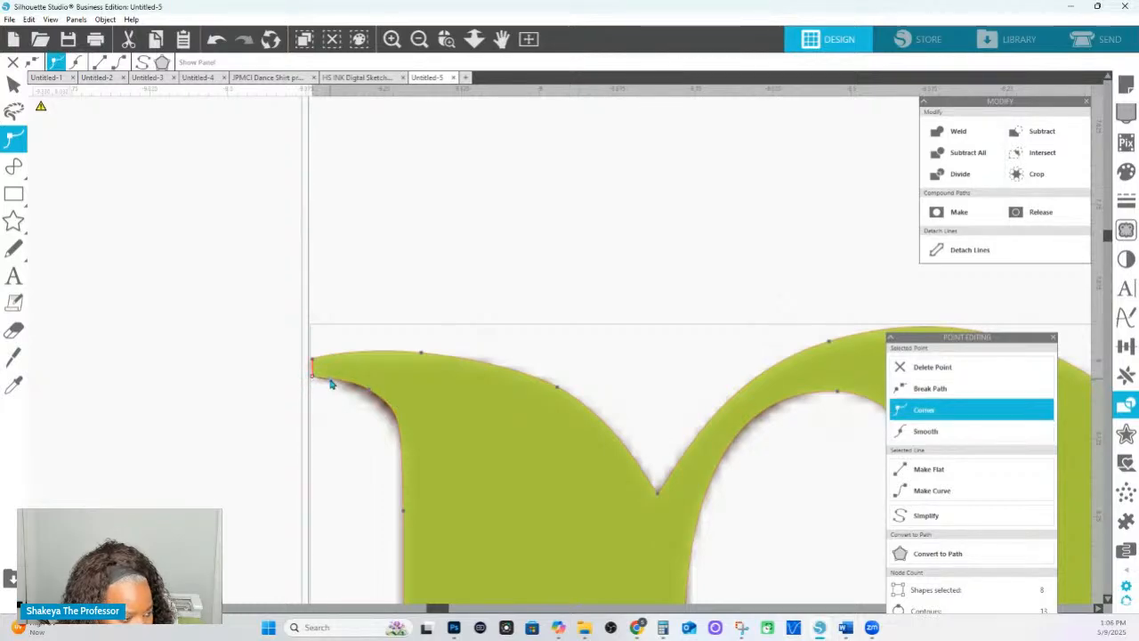
{"action": "left_click", "coordinate": [373, 393]}
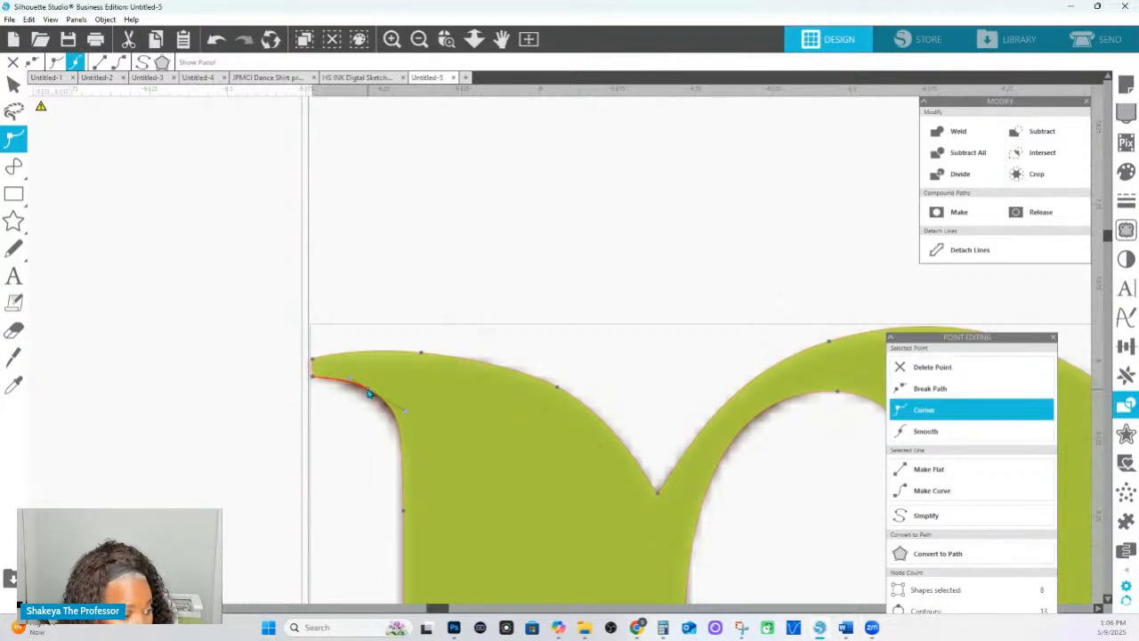
Add a point where the serif's underside meets the stem and smooth the curve between it and the neighbouring point.
{"action": "left_click", "coordinate": [397, 425]}
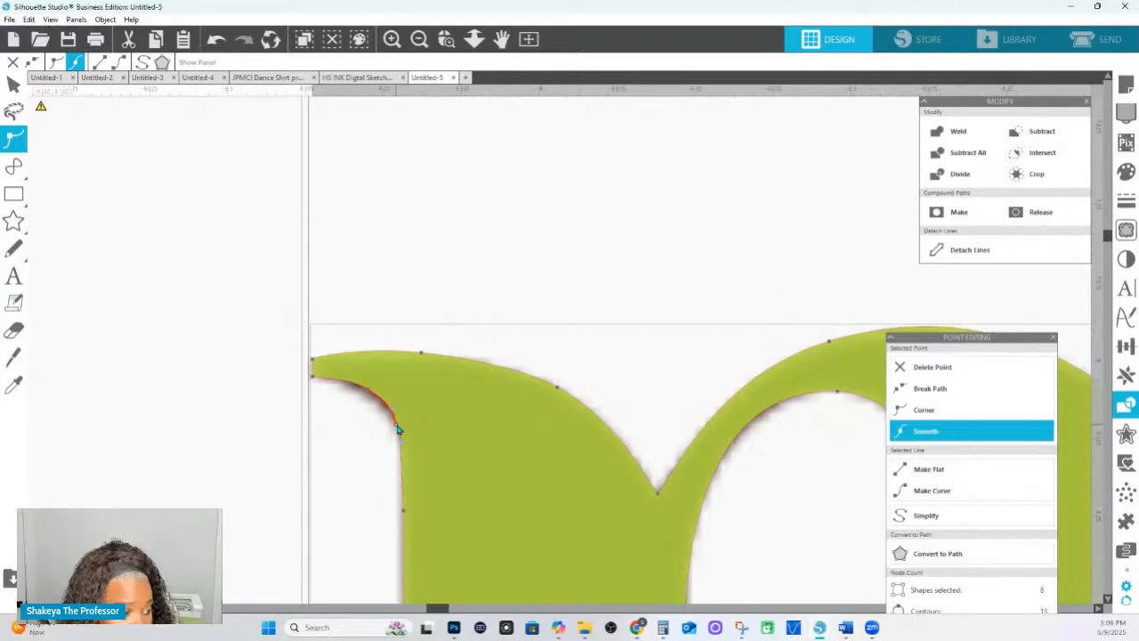
{"action": "left_click", "coordinate": [368, 395]}
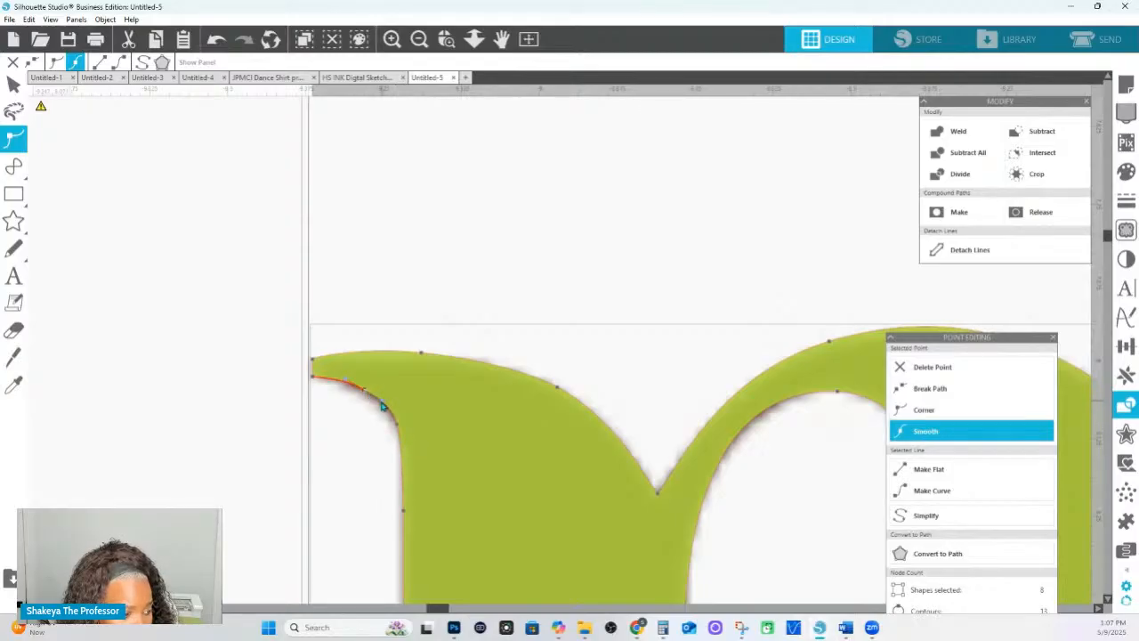
{"action": "left_click_drag", "start_coordinate": [381, 402], "coordinate": [382, 403]}
{"action": "left_click", "coordinate": [397, 426]}
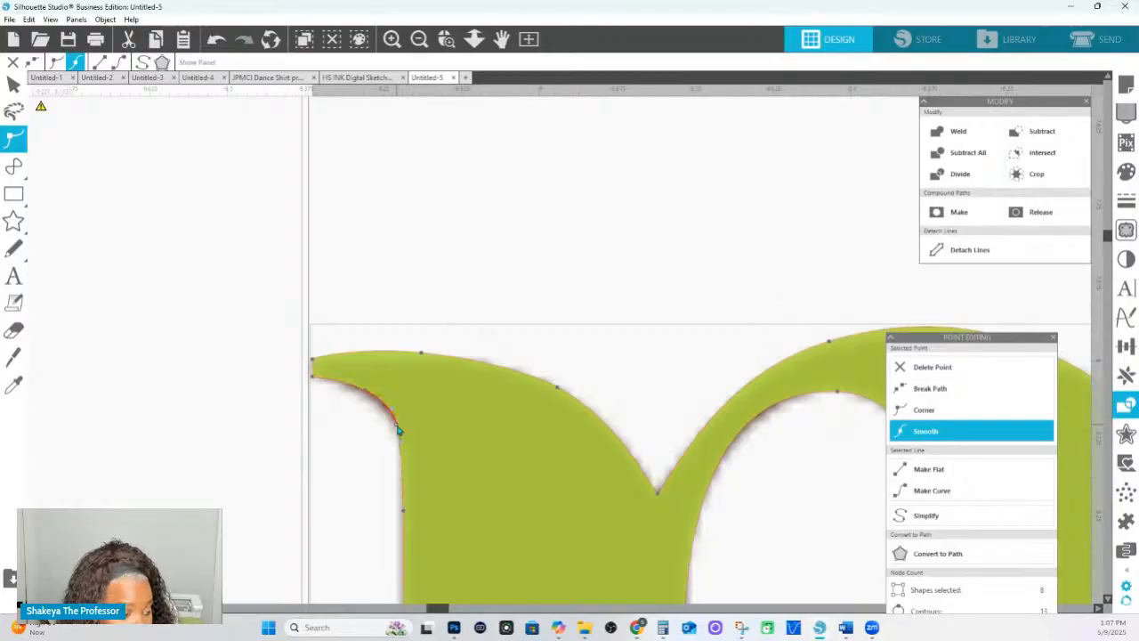
Nudge the serif's upper tip corner slightly inward and select the valley point before the m's first arch.
{"action": "left_click", "coordinate": [313, 380]}
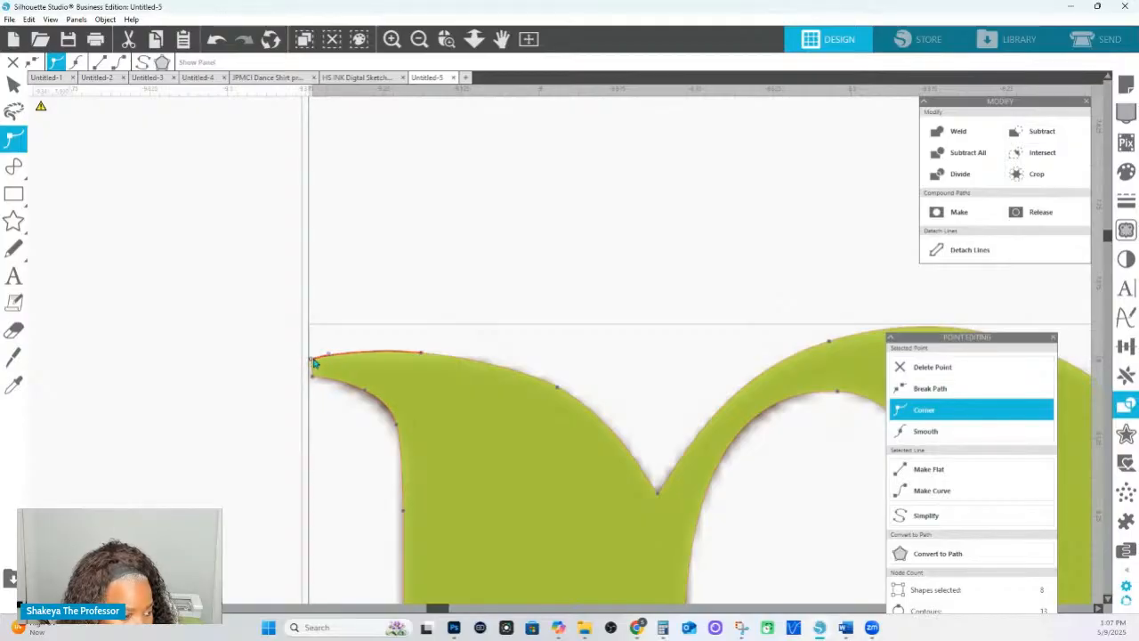
{"action": "left_click_drag", "start_coordinate": [310, 358], "coordinate": [314, 359]}
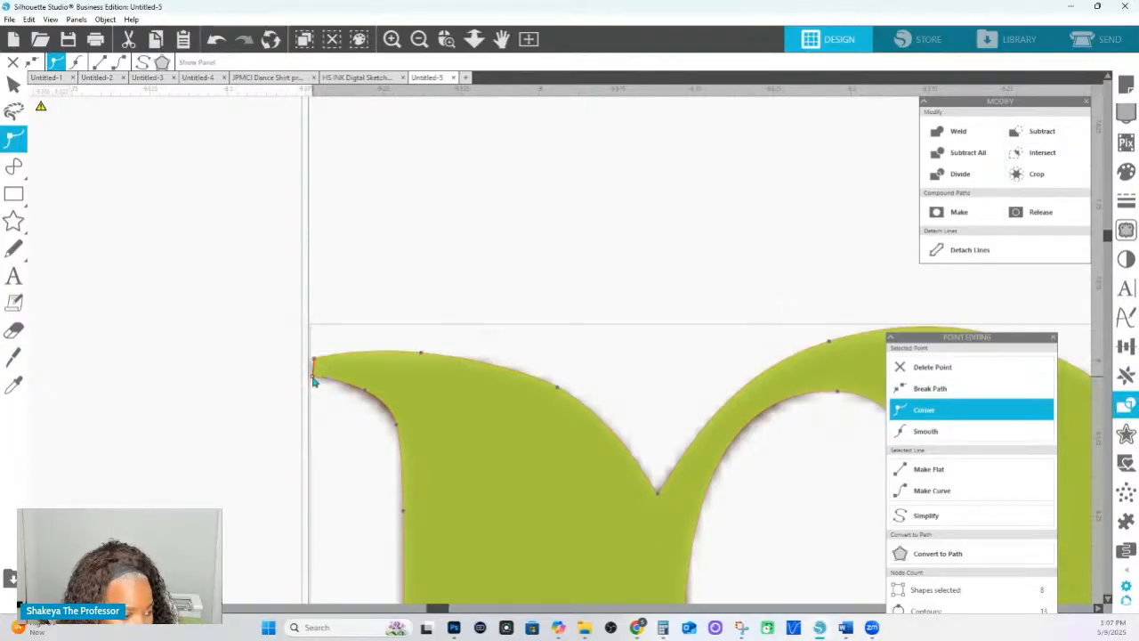
{"action": "left_click", "coordinate": [422, 364]}
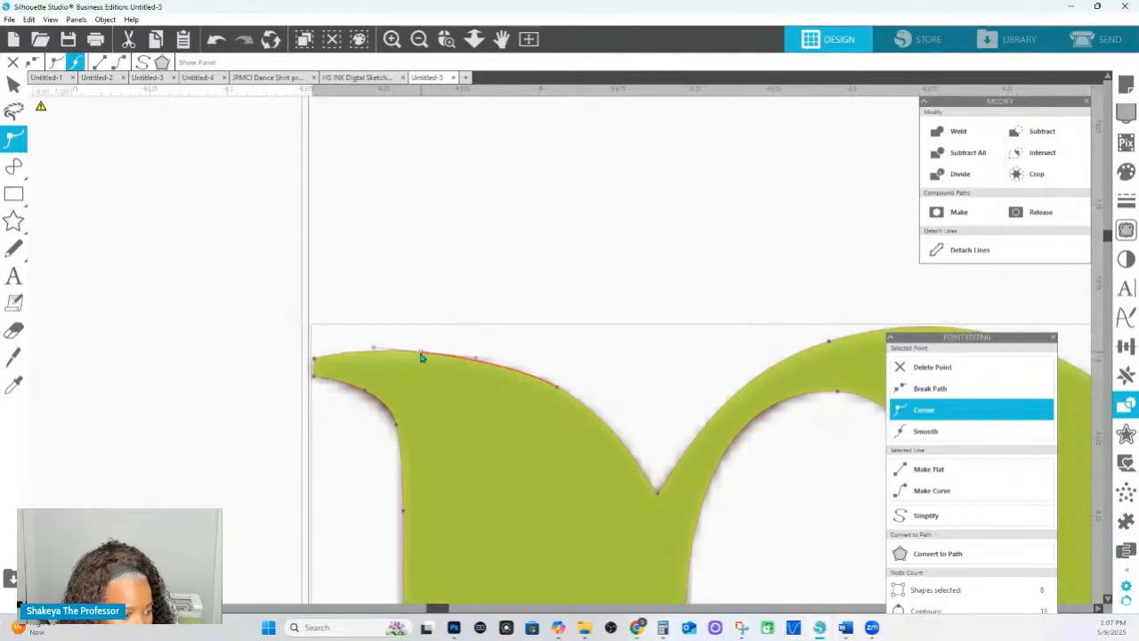
{"action": "left_click", "coordinate": [656, 498]}
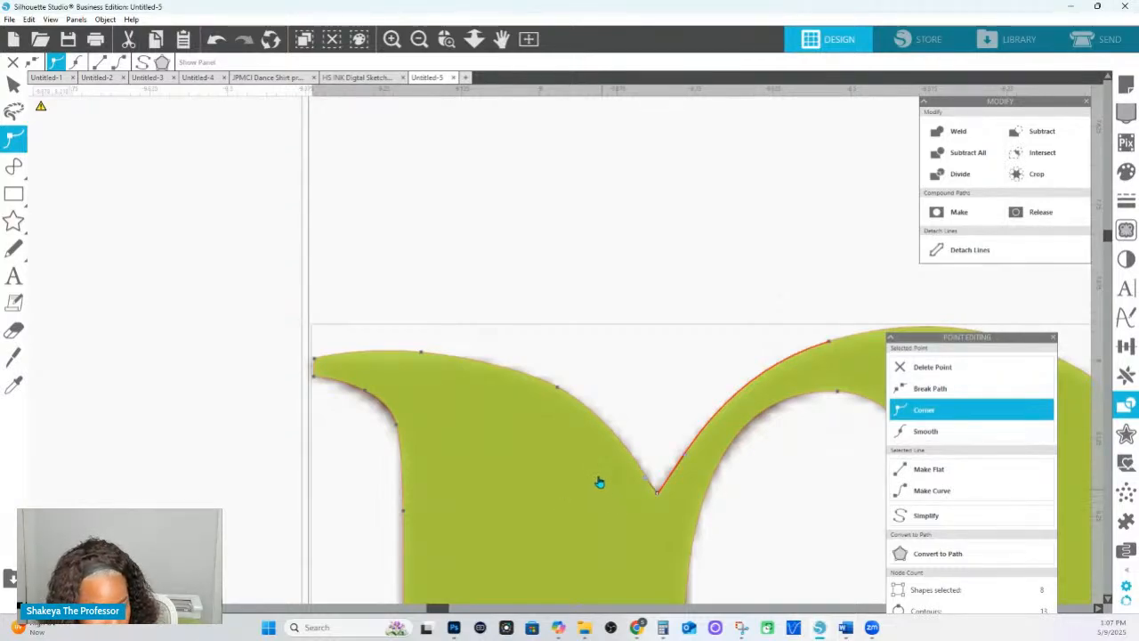
Nudge the two tip corners of the m's first upper serif slightly outward.
{"action": "left_click", "coordinate": [314, 363]}
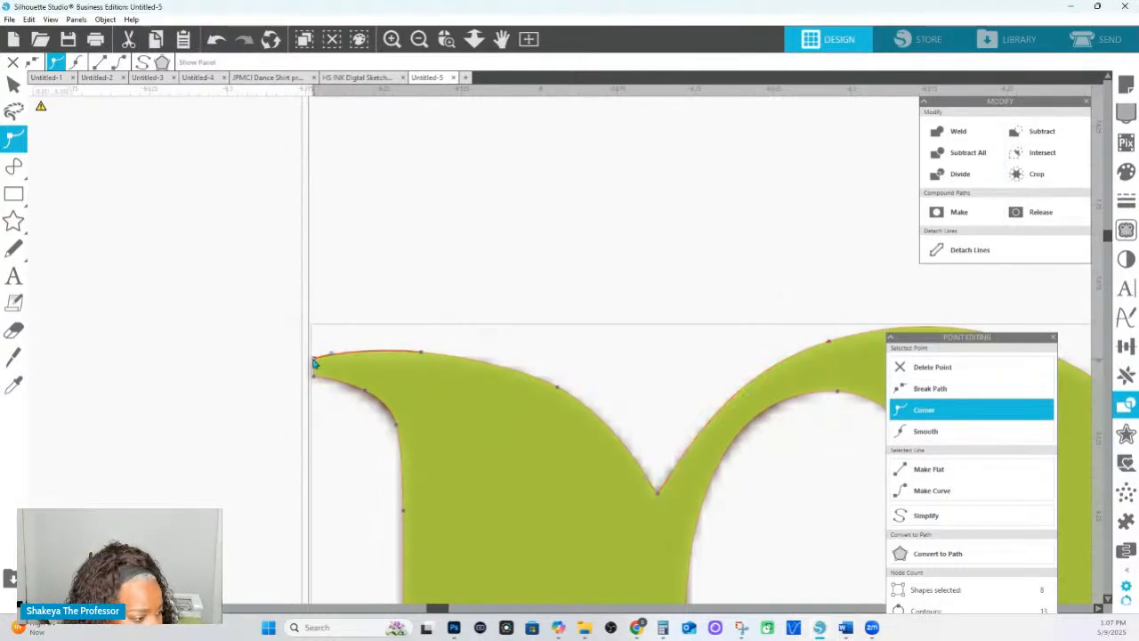
{"action": "left_click", "coordinate": [313, 375]}
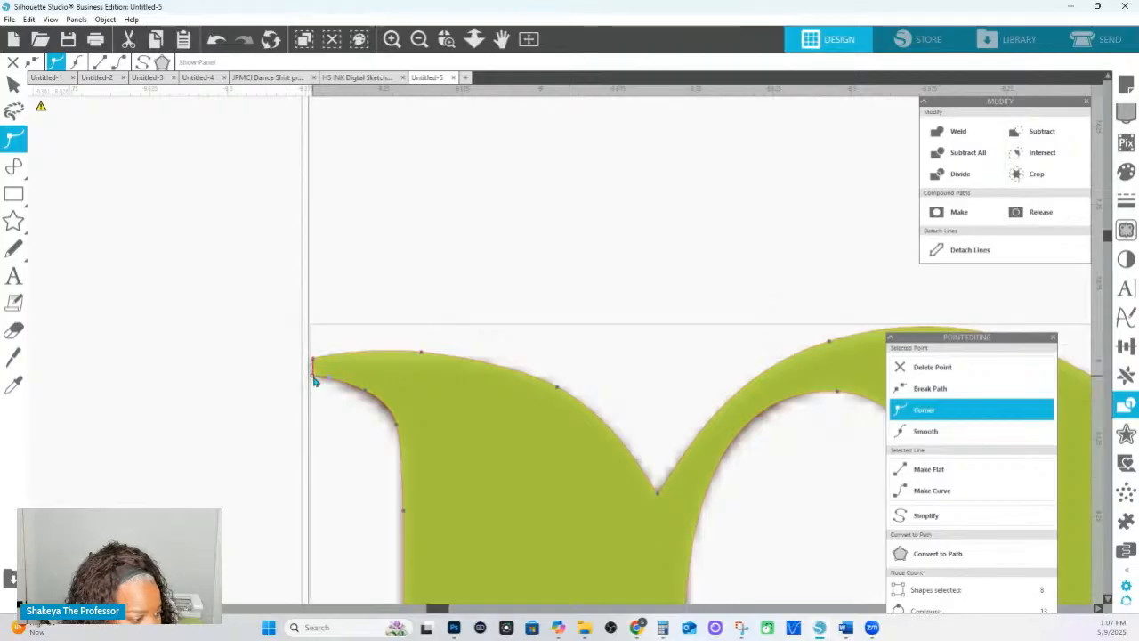
Adjust the curve handles at the valleys before the m's two arches to refine the outer curves rising from them.
{"action": "left_click", "coordinate": [473, 38]}
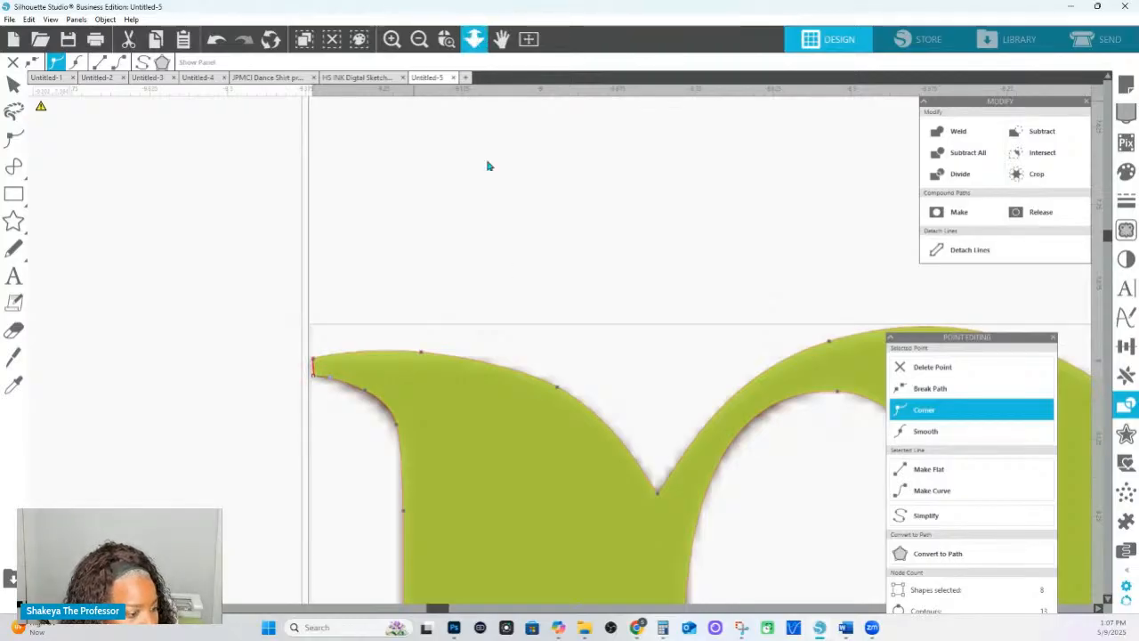
{"action": "left_click_drag", "start_coordinate": [490, 165], "coordinate": [518, 259]}
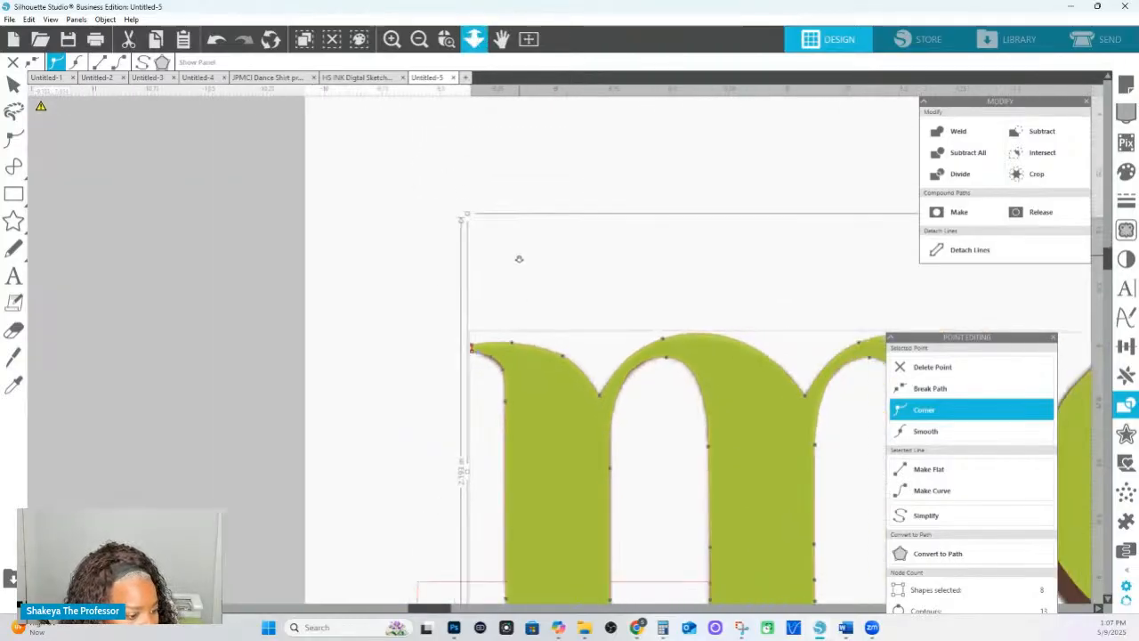
{"action": "left_click", "coordinate": [668, 359]}
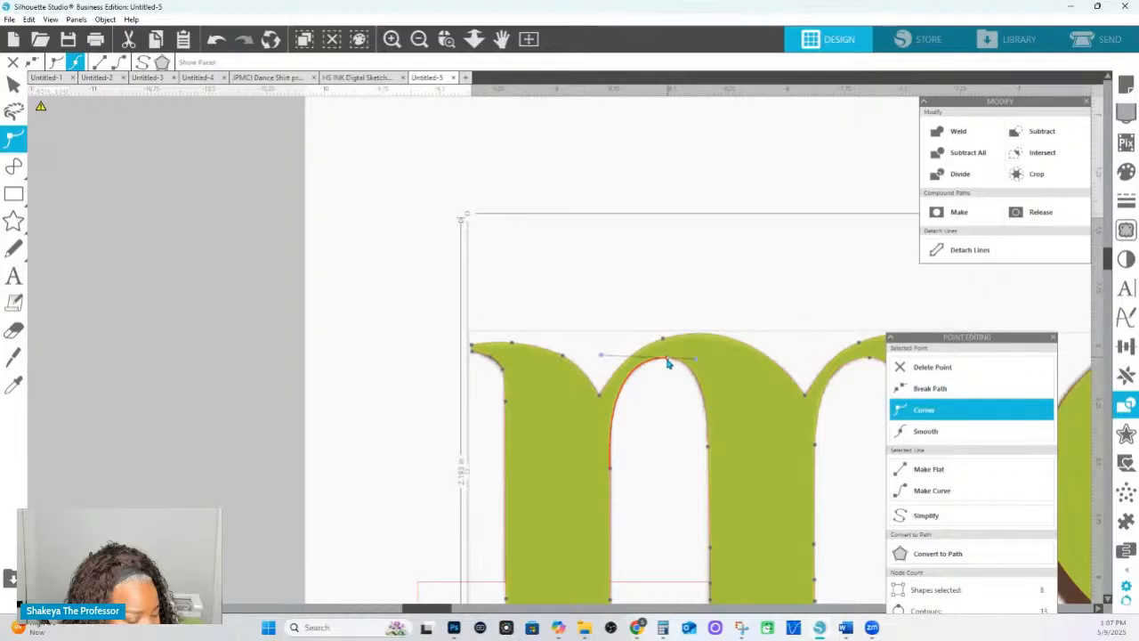
{"action": "left_click", "coordinate": [599, 394]}
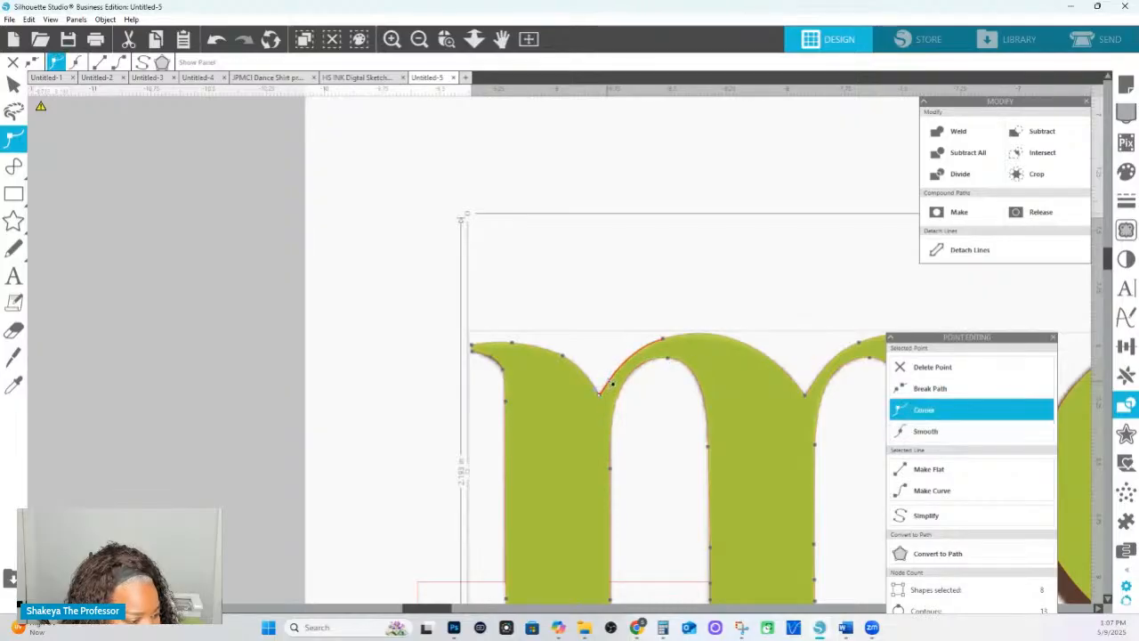
{"action": "left_click_drag", "start_coordinate": [611, 382], "coordinate": [605, 379]}
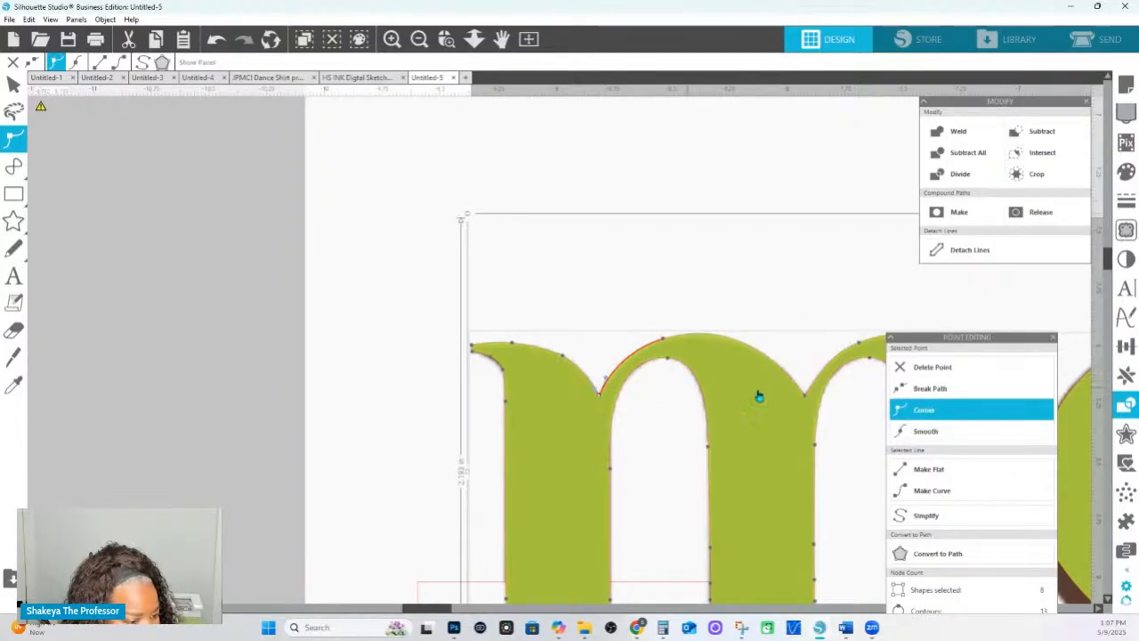
{"action": "left_click", "coordinate": [807, 395]}
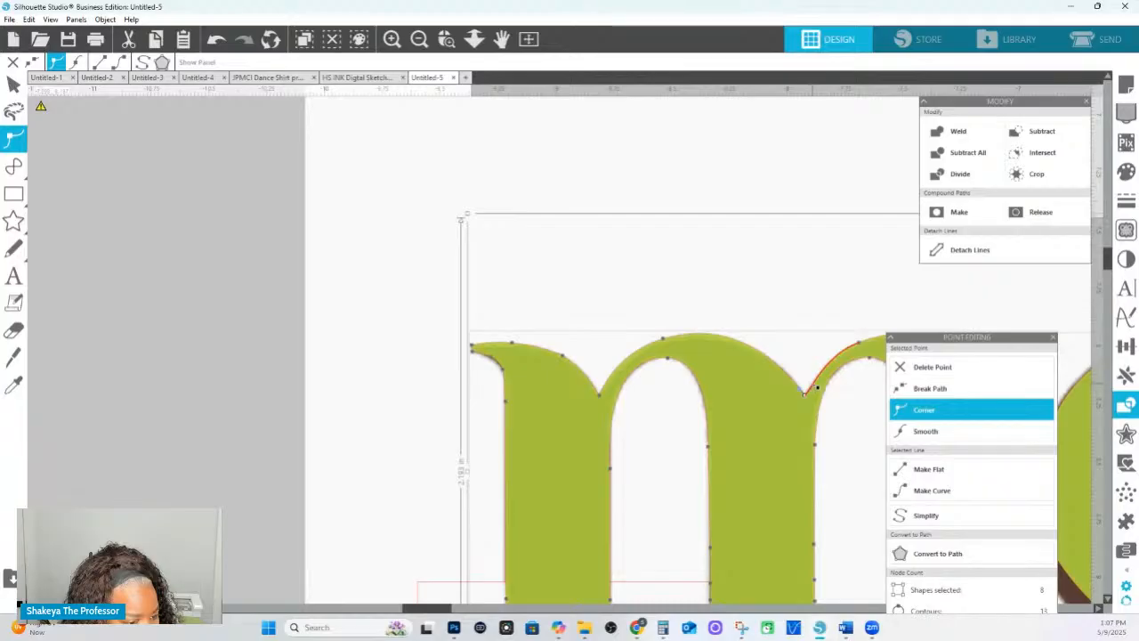
{"action": "left_click_drag", "start_coordinate": [820, 411], "coordinate": [592, 398]}
Reshape the outer curve of the m's last arch by adjusting the handles of its shoulder point, and finish editing the m's points.
{"action": "left_click", "coordinate": [630, 329]}
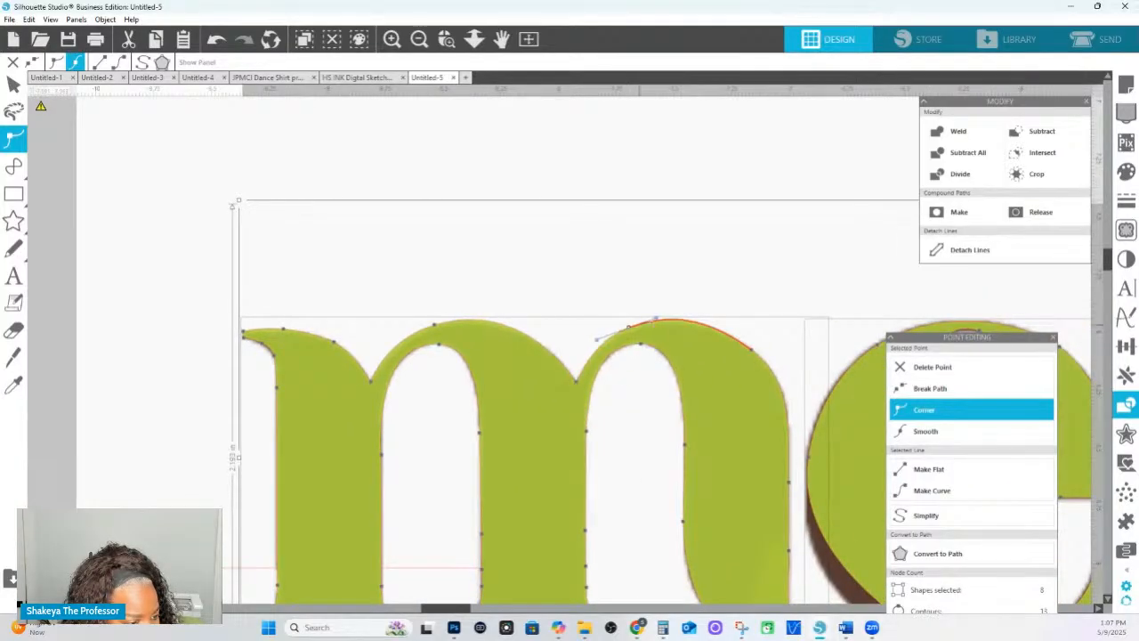
{"action": "left_click", "coordinate": [684, 326]}
{"action": "left_click", "coordinate": [755, 352]}
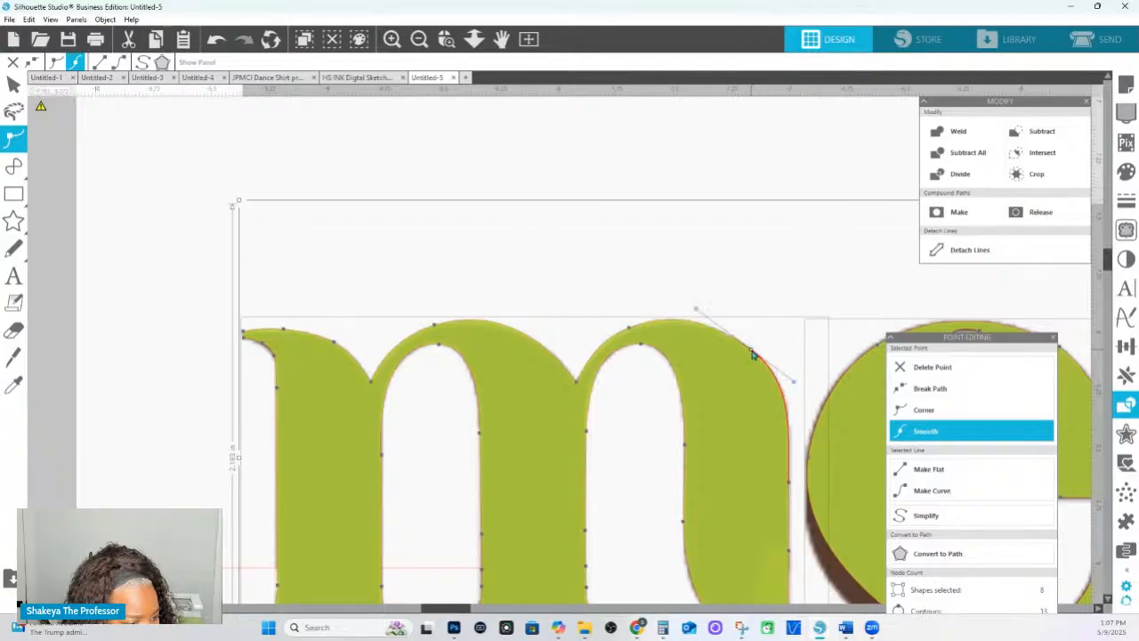
{"action": "left_click_drag", "start_coordinate": [701, 313], "coordinate": [711, 319]}
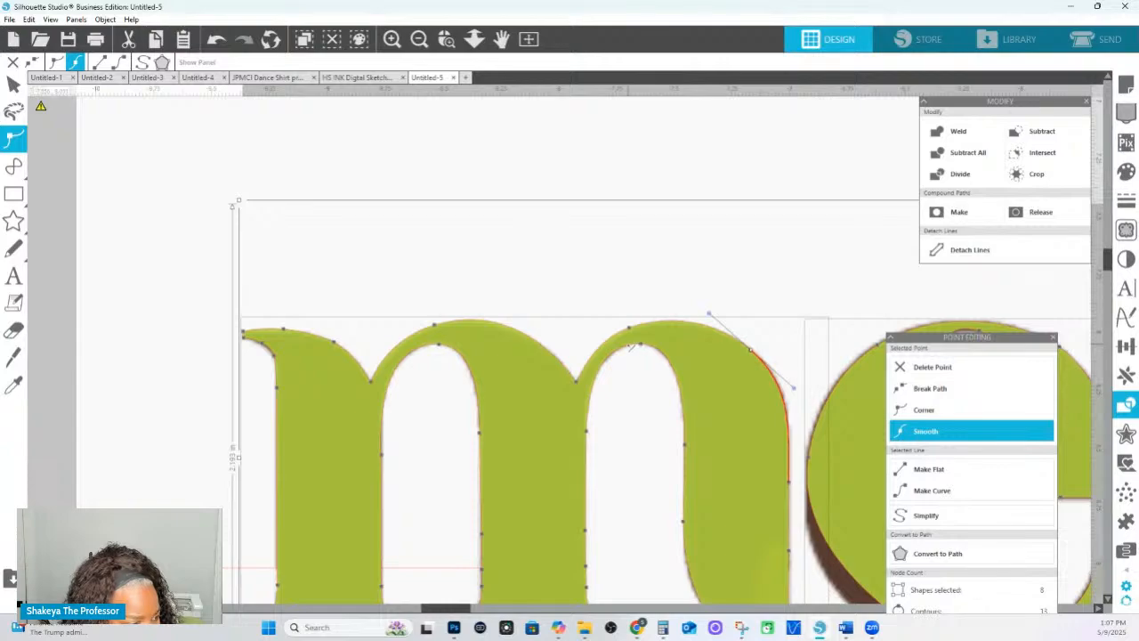
{"action": "left_click", "coordinate": [479, 202]}
Place copies of the red foot over the bases of the l and both stems of the first n in melanated.
{"action": "left_click", "coordinate": [475, 39]}
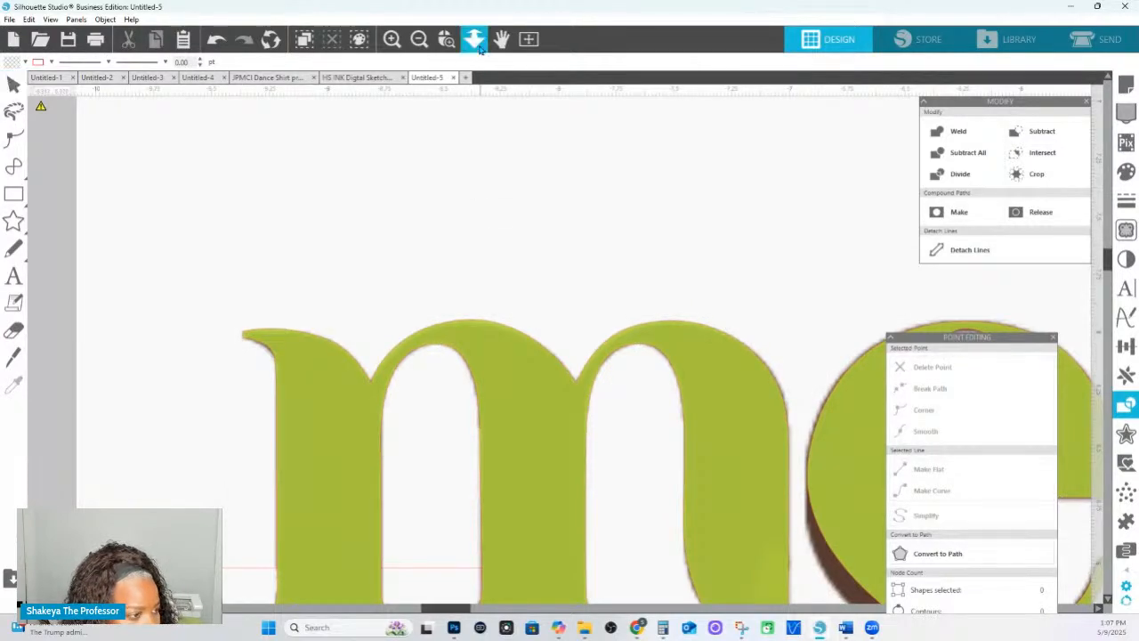
{"action": "left_click_drag", "start_coordinate": [561, 381], "coordinate": [541, 241]}
{"action": "right_click", "coordinate": [543, 243]}
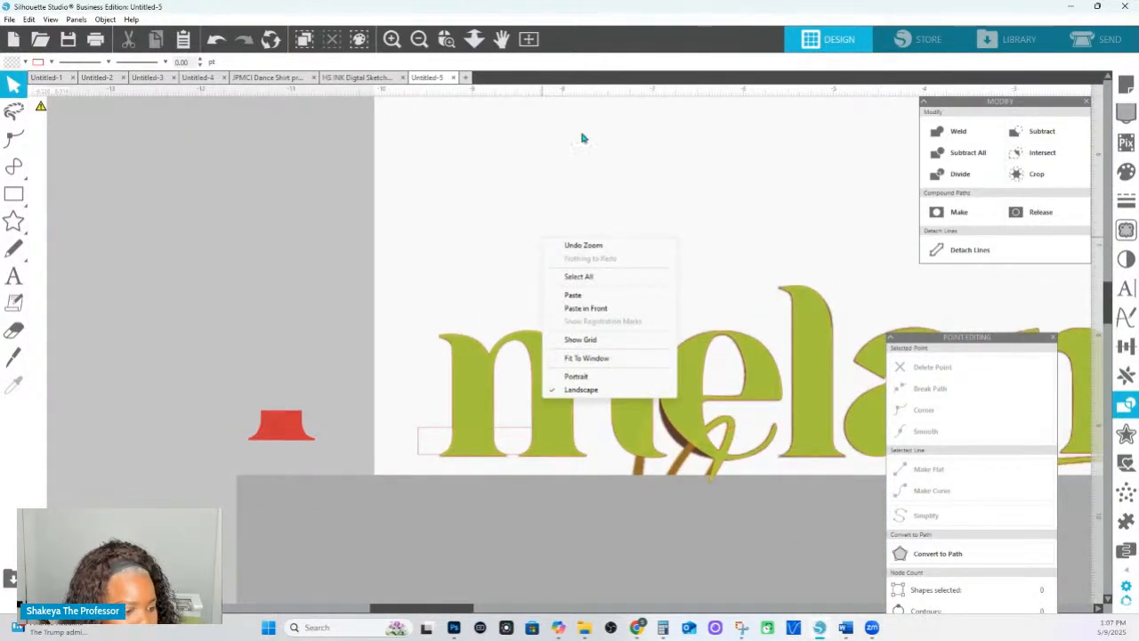
{"action": "left_click", "coordinate": [478, 45]}
{"action": "left_click_drag", "start_coordinate": [512, 365], "coordinate": [443, 256]}
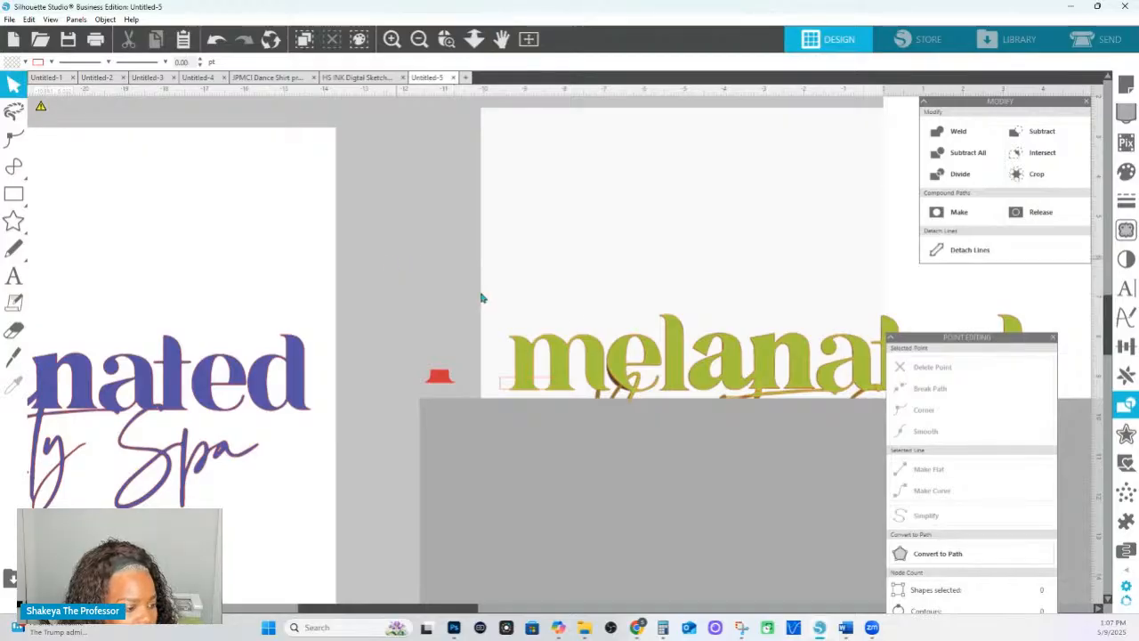
{"action": "left_click_drag", "start_coordinate": [585, 473], "coordinate": [450, 458]}
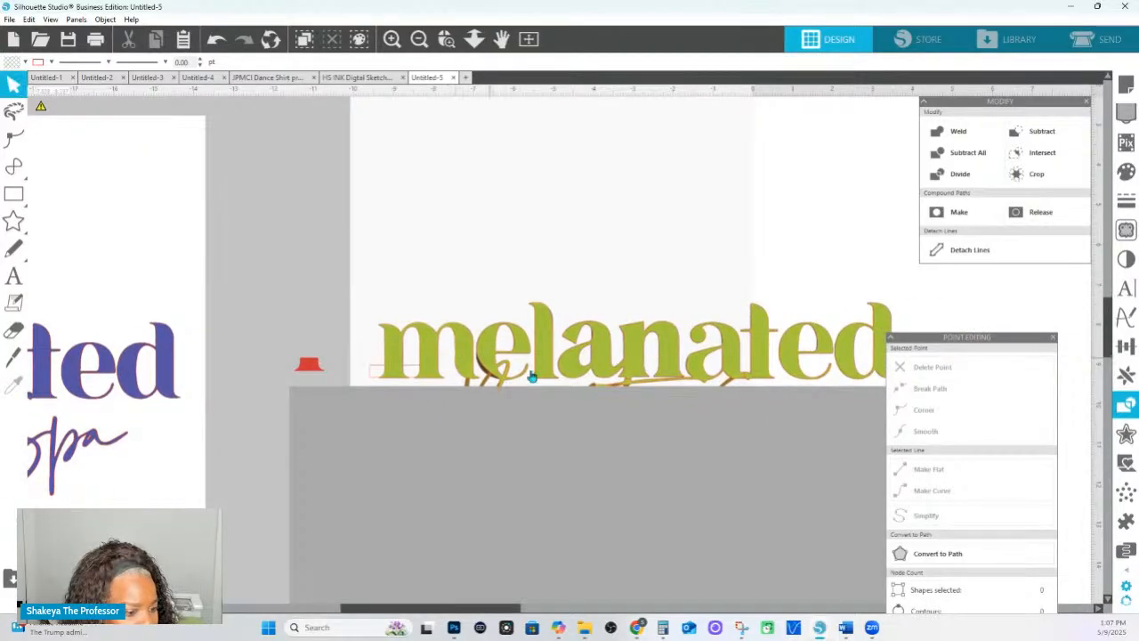
{"action": "left_click_drag", "start_coordinate": [531, 377], "coordinate": [448, 401]}
{"action": "left_click", "coordinate": [402, 346]}
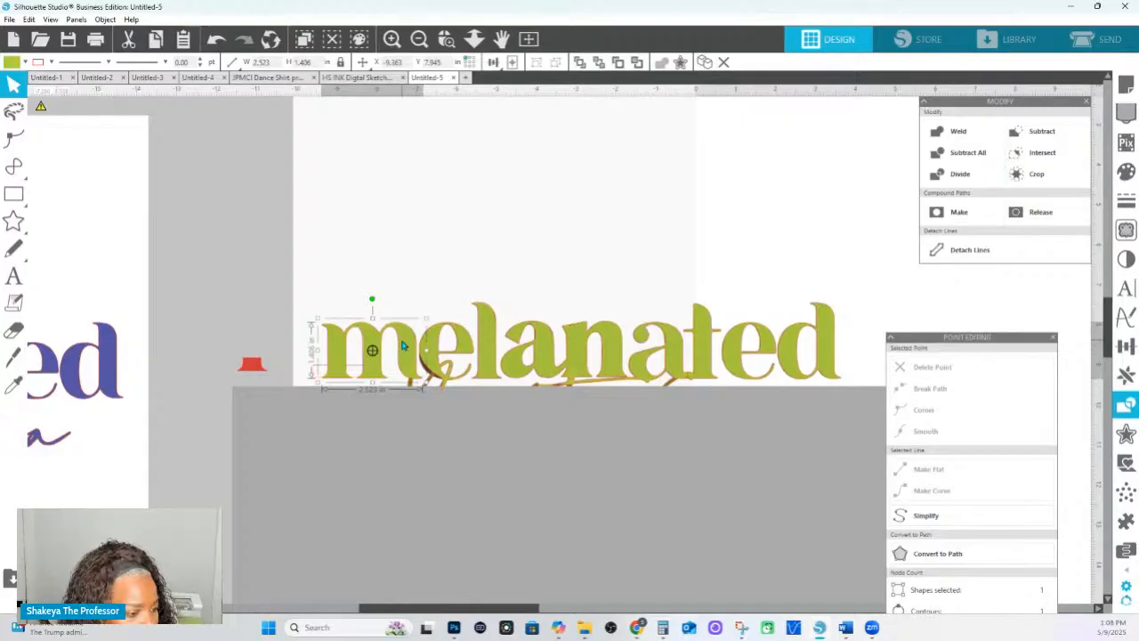
{"action": "left_click", "coordinate": [258, 369]}
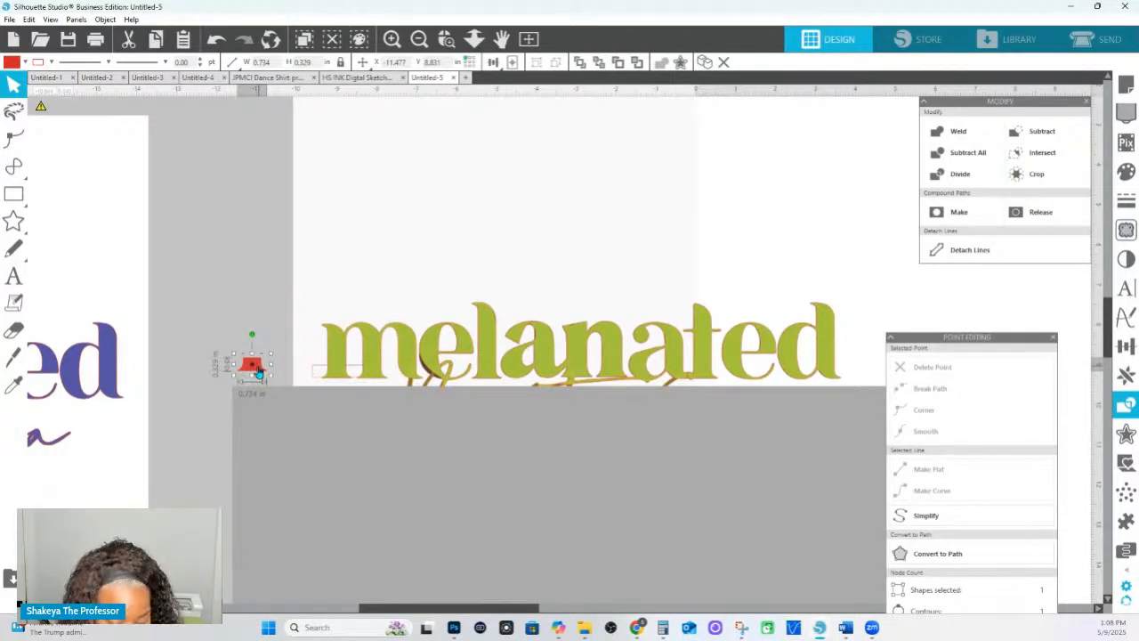
{"action": "left_click_drag", "start_coordinate": [258, 367], "coordinate": [617, 380]}
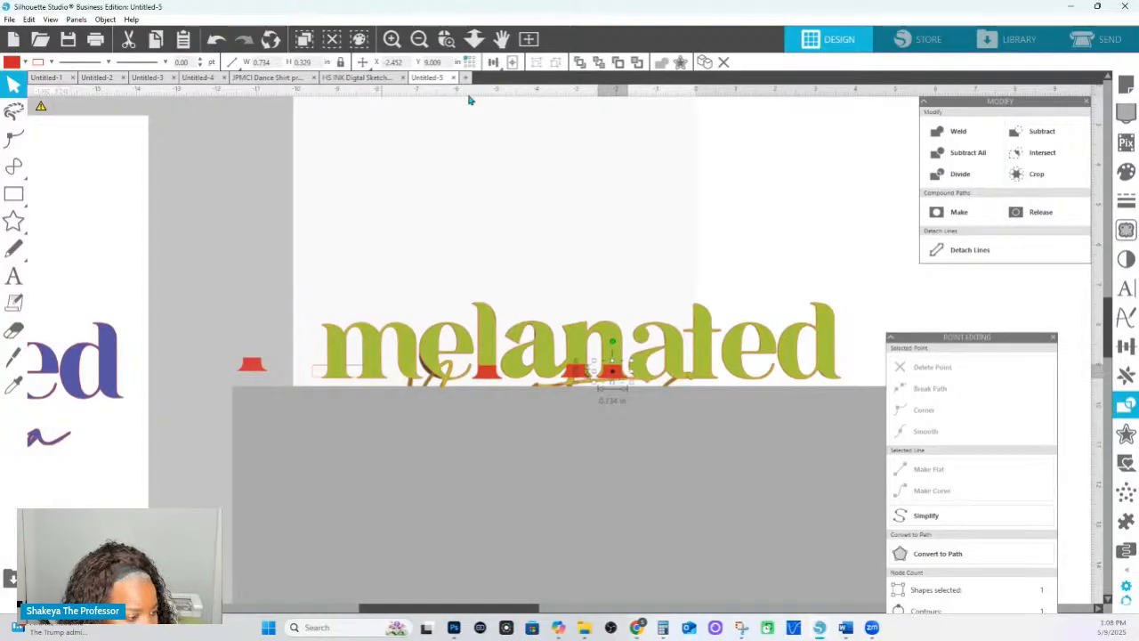
Delete the points on the first e's lower part where the script strokes cross it.
{"action": "left_click", "coordinate": [469, 348]}
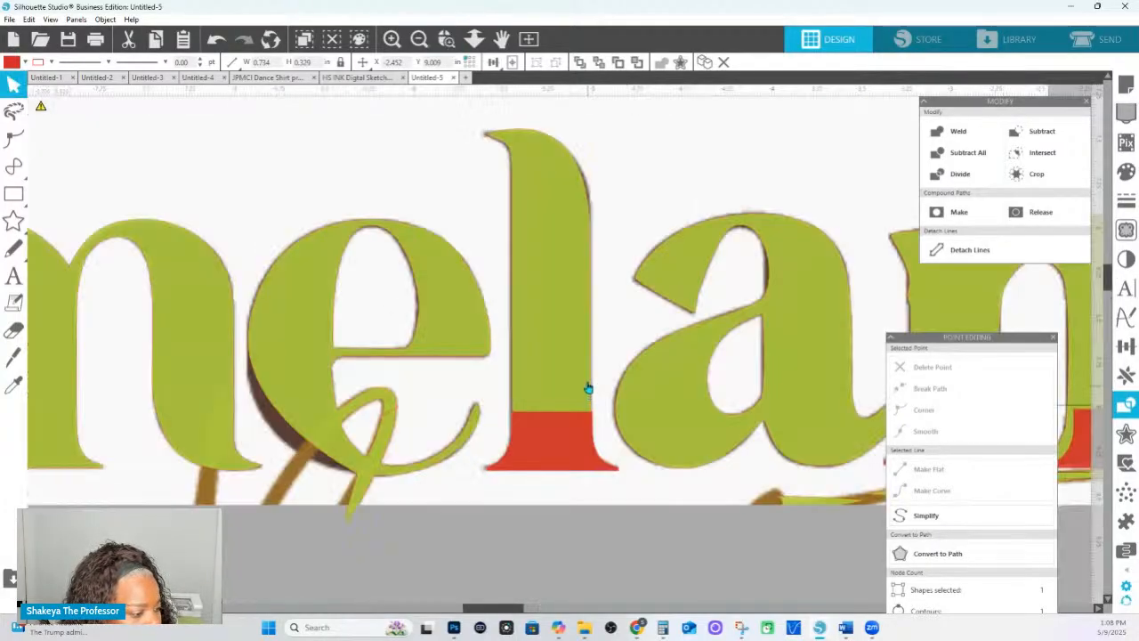
{"action": "left_click", "coordinate": [444, 335]}
{"action": "double_click", "coordinate": [444, 334]}
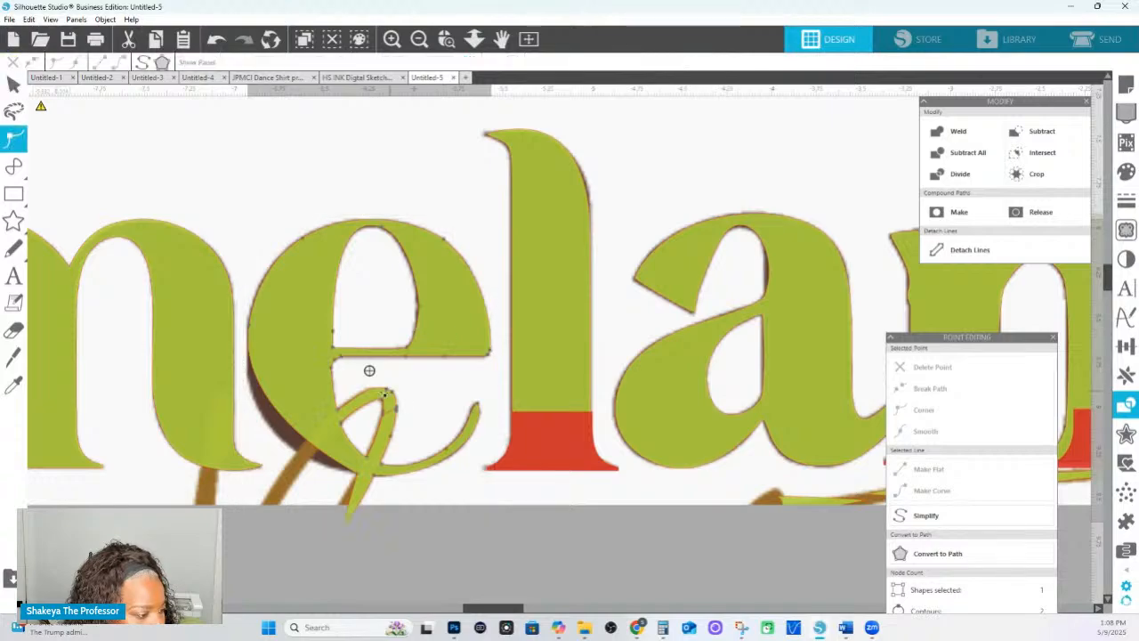
{"action": "left_click_drag", "start_coordinate": [409, 473], "coordinate": [407, 538]}
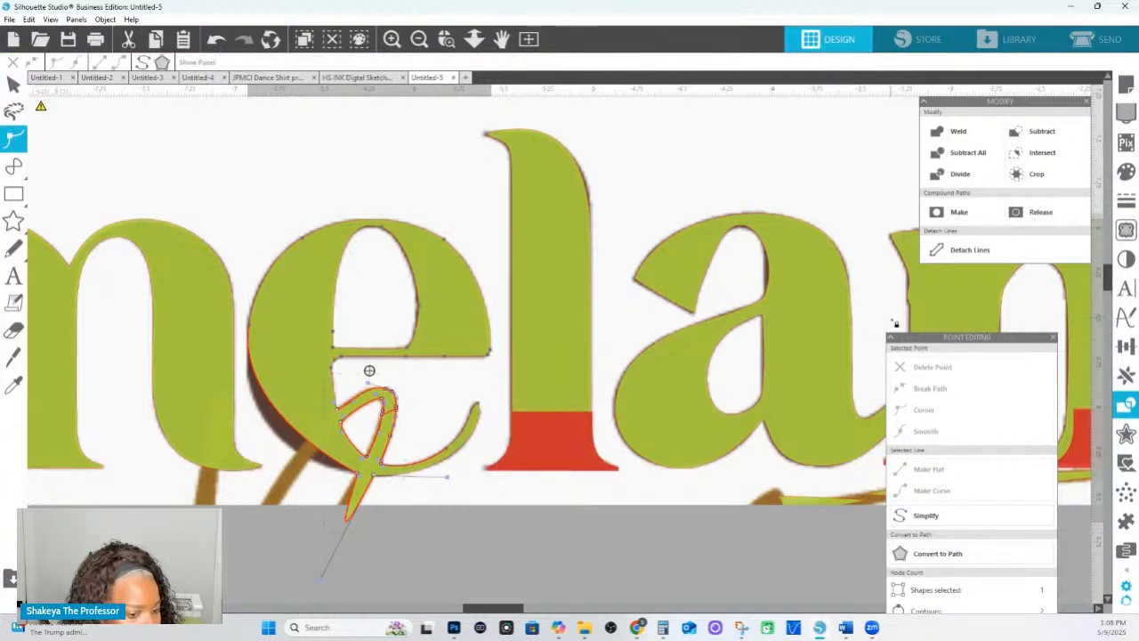
{"action": "left_click", "coordinate": [926, 373]}
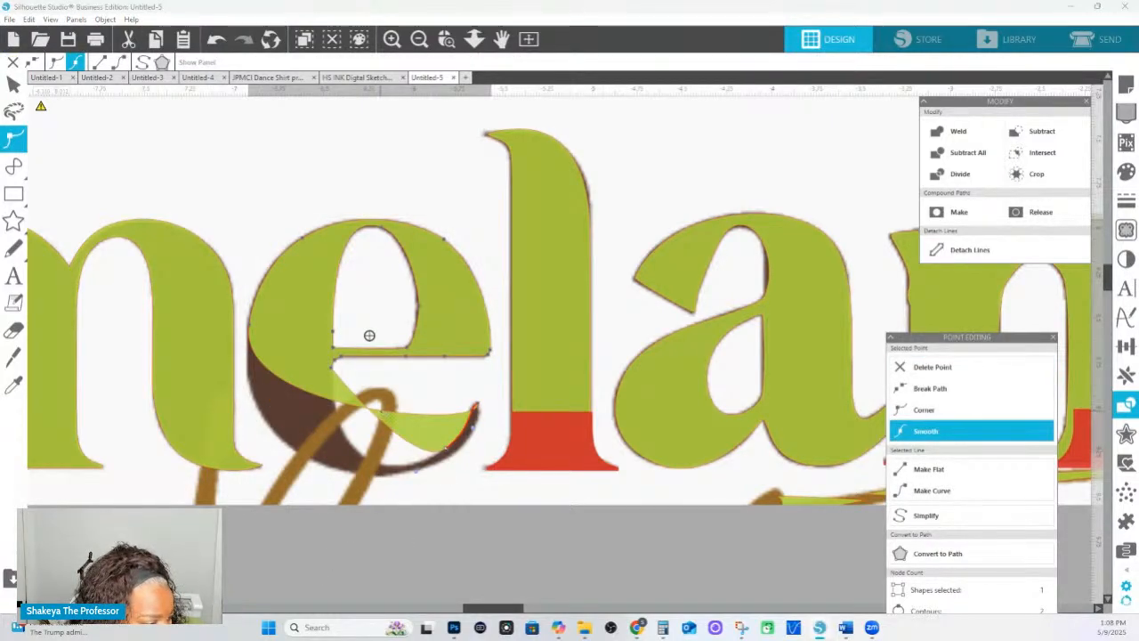
Reshape the e's outer curve by extending its lower point down along the traced bowl and adjusting the left-edge and upper points.
{"action": "left_click_drag", "start_coordinate": [381, 411], "coordinate": [330, 470]}
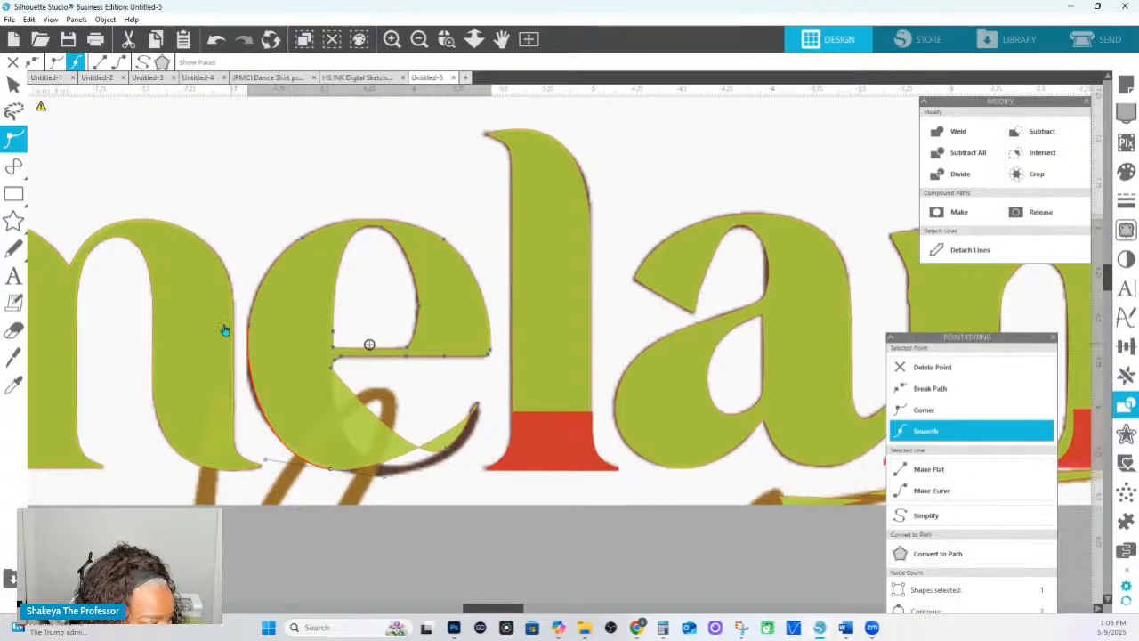
{"action": "left_click", "coordinate": [250, 330]}
{"action": "left_click_drag", "start_coordinate": [250, 326], "coordinate": [246, 324]}
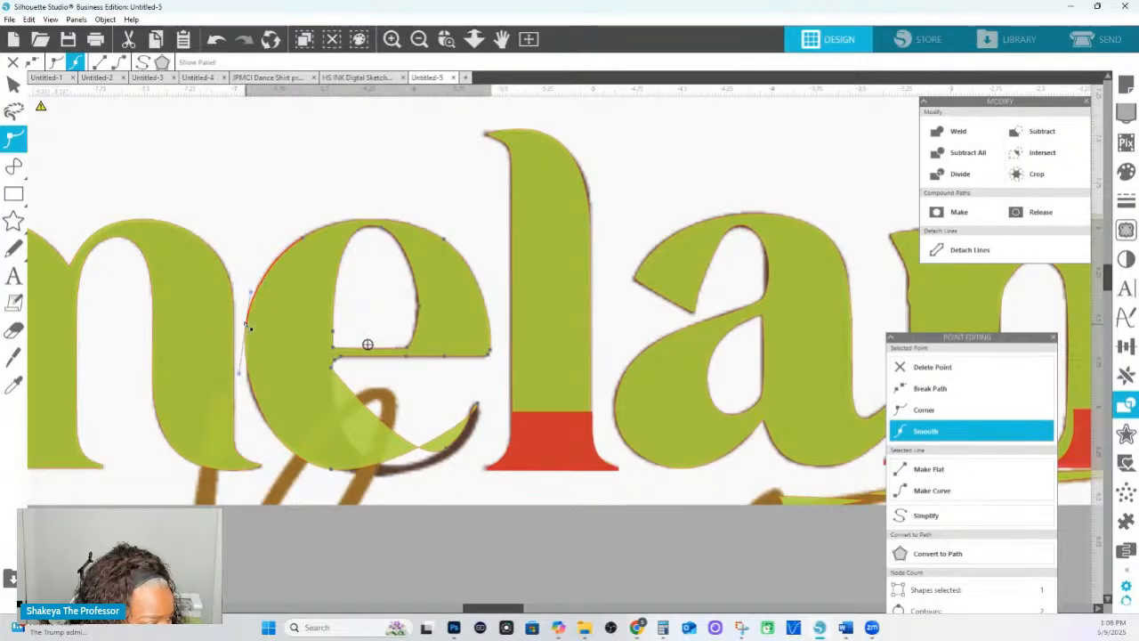
{"action": "left_click_drag", "start_coordinate": [246, 379], "coordinate": [239, 384]}
{"action": "left_click", "coordinate": [300, 243]}
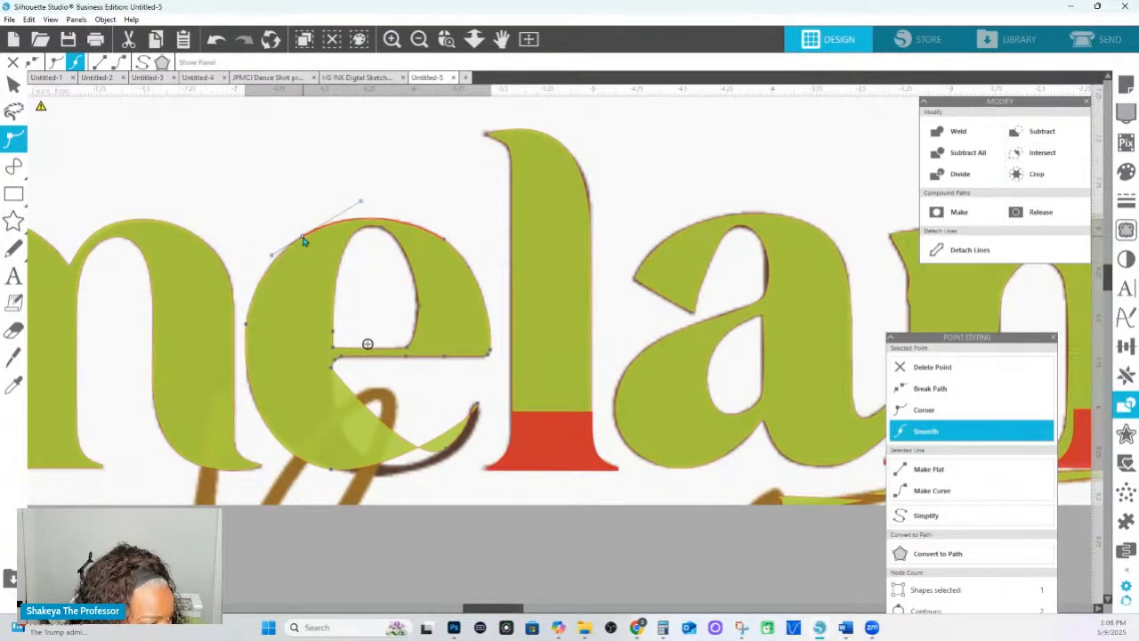
{"action": "left_click", "coordinate": [447, 241]}
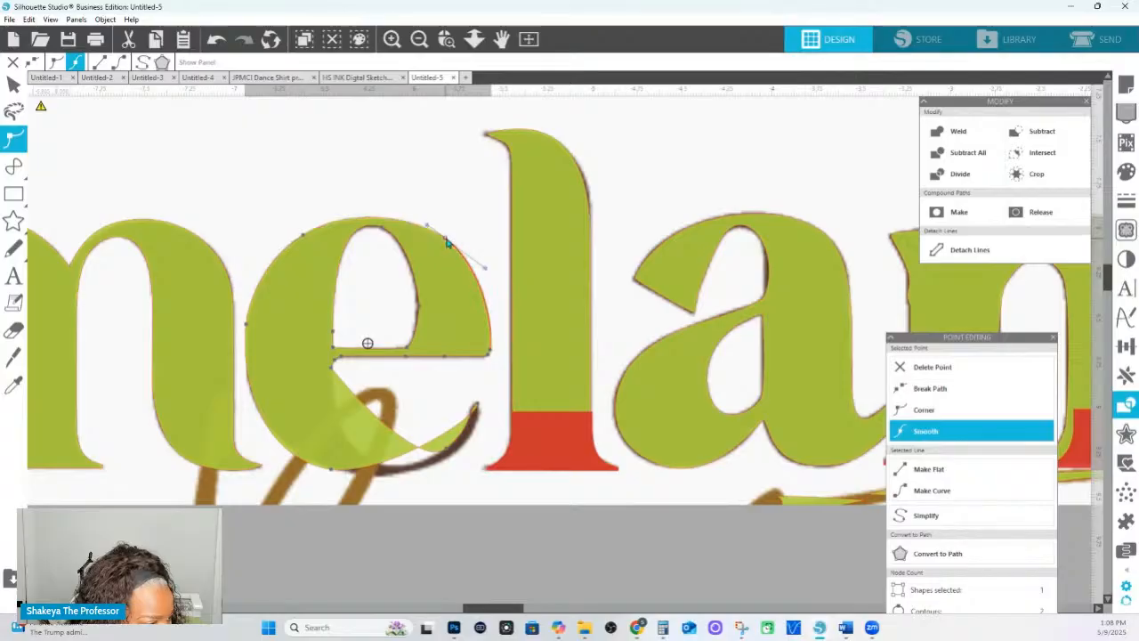
Make the outer end of the e's crossbar a corner with a flat underside and nudge the point on the upper right curve.
{"action": "left_click", "coordinate": [489, 357]}
{"action": "left_click", "coordinate": [934, 469]}
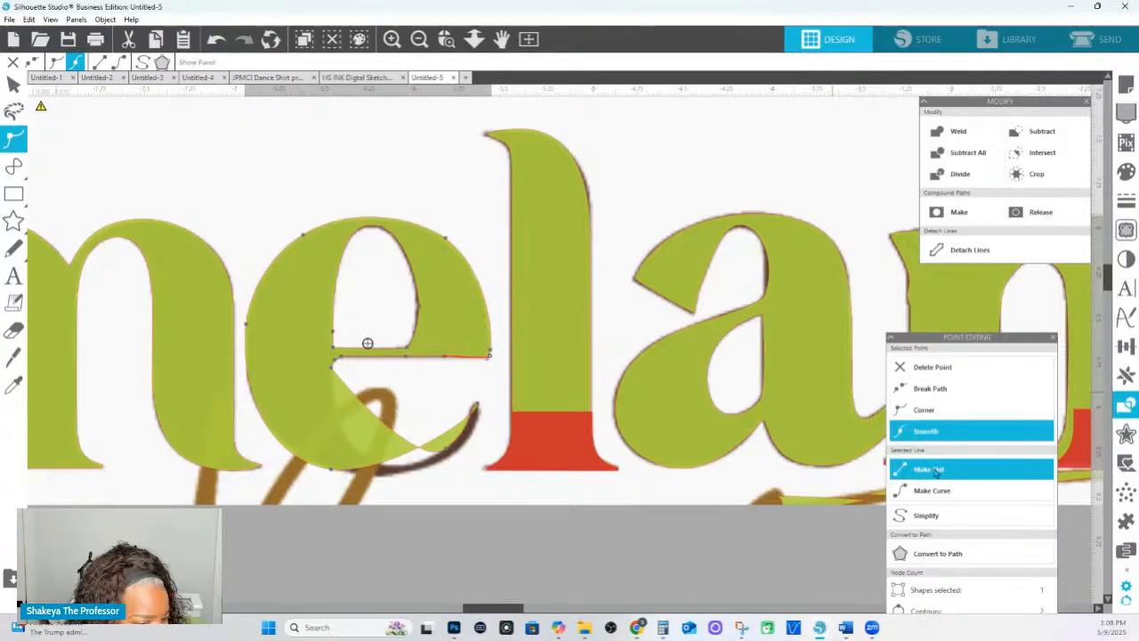
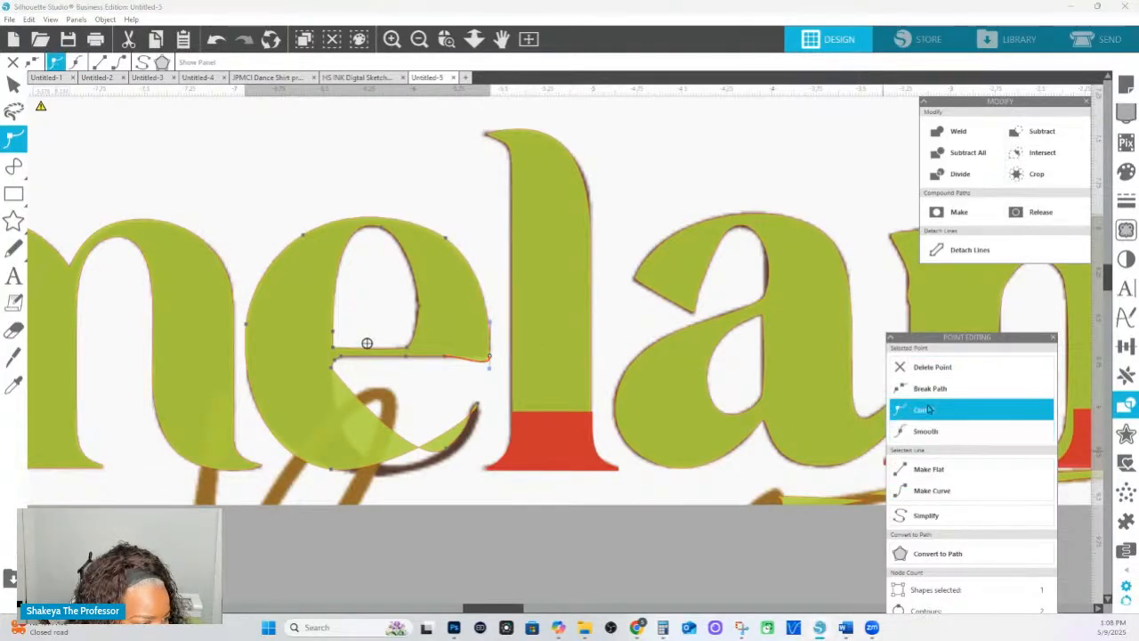
{"action": "left_click", "coordinate": [891, 472]}
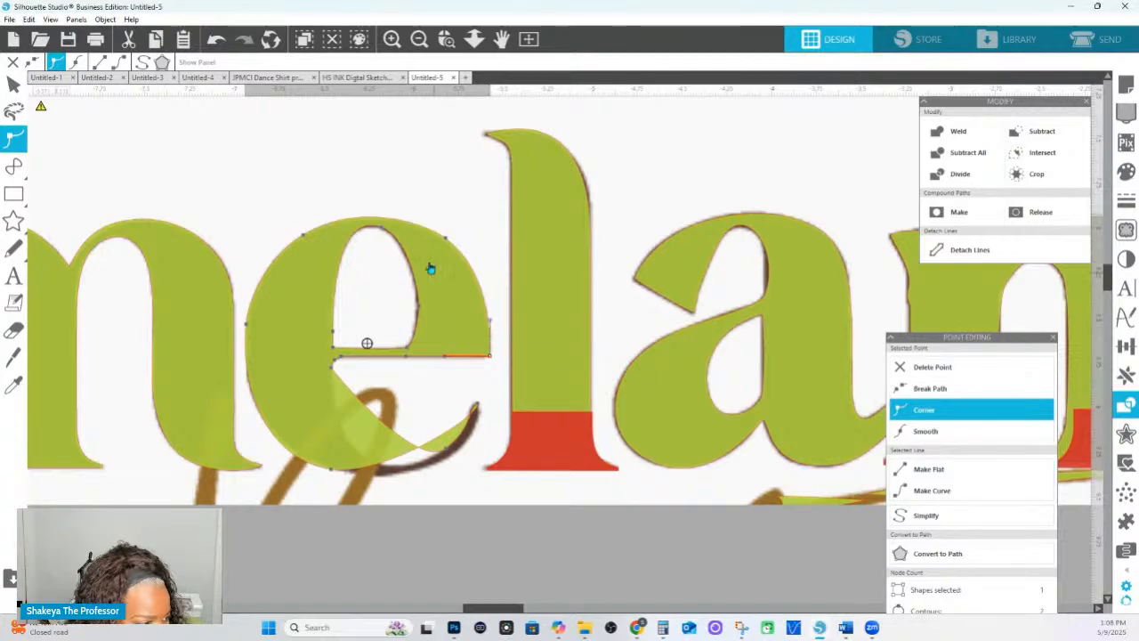
{"action": "left_click", "coordinate": [445, 240]}
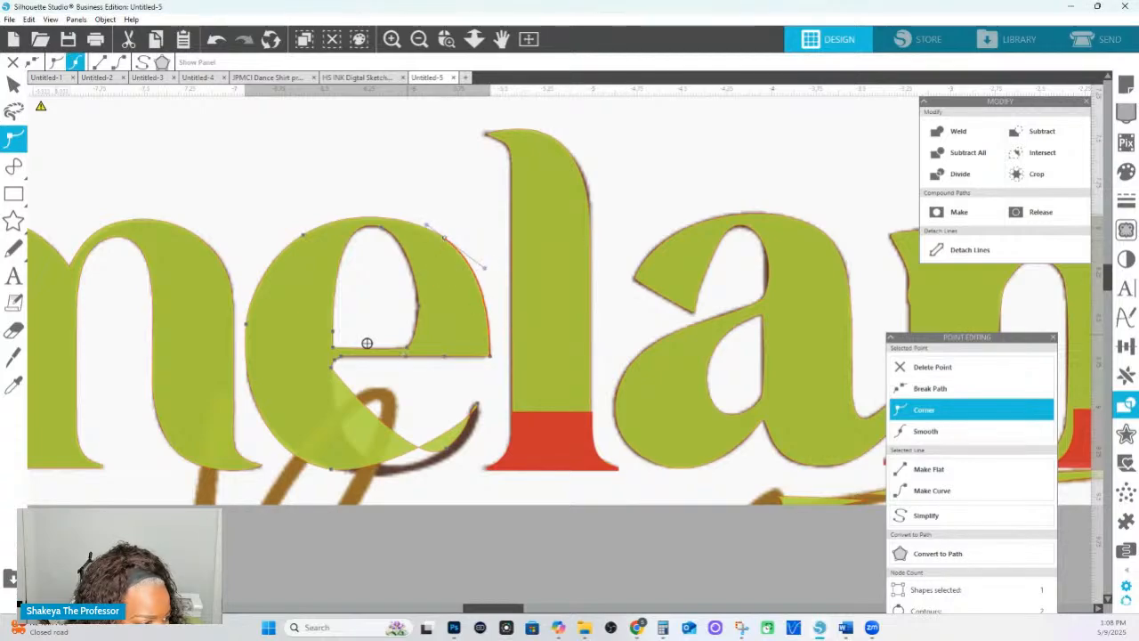
Give the e's counter a sharp lower left corner and flat base, and move its right-edge points inward to smooth the opening.
{"action": "left_click", "coordinate": [407, 349]}
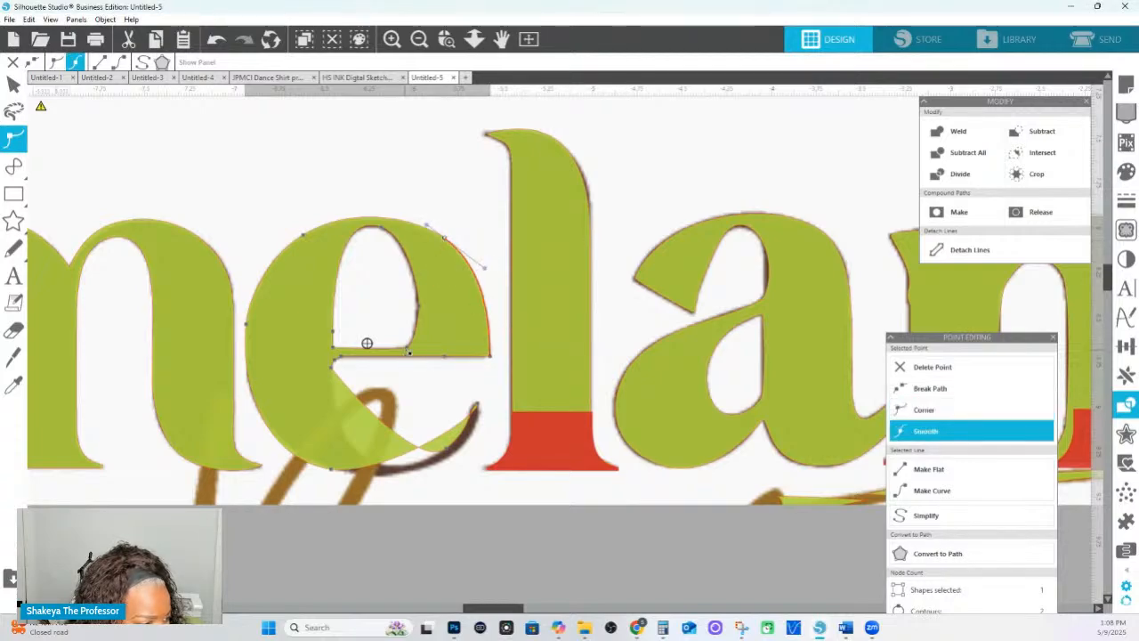
{"action": "left_click", "coordinate": [334, 346]}
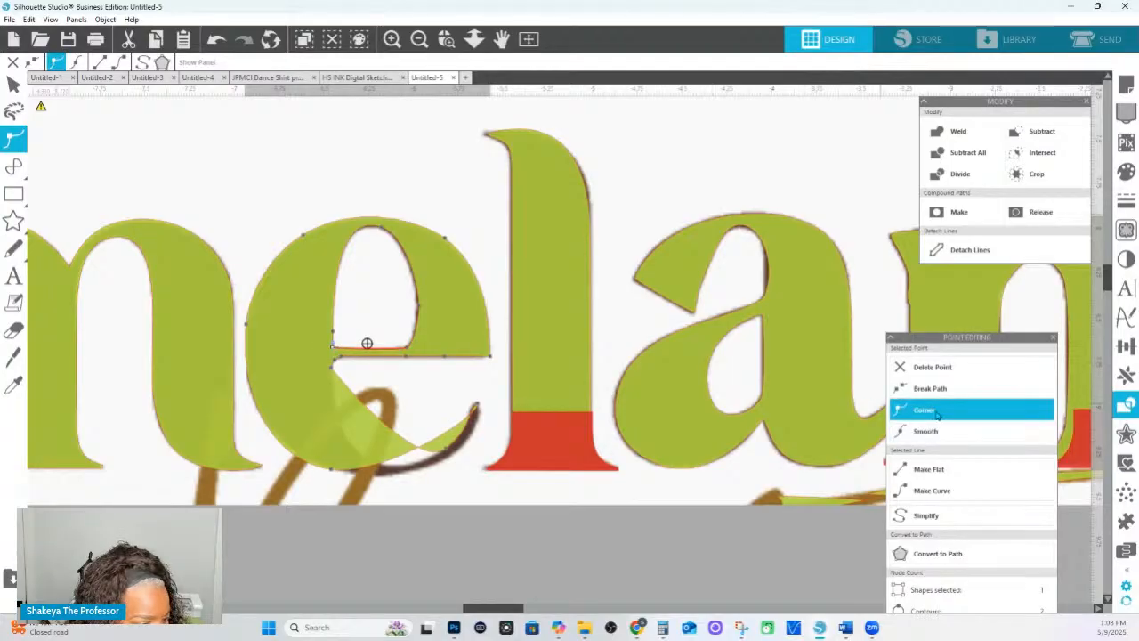
{"action": "left_click", "coordinate": [932, 479]}
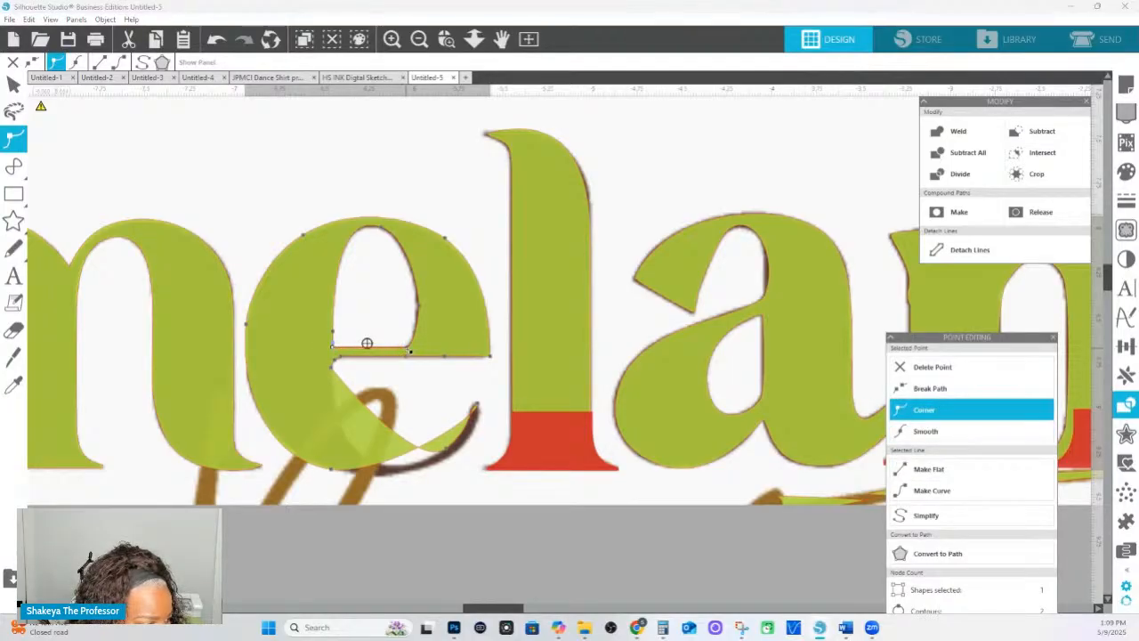
{"action": "left_click", "coordinate": [408, 348]}
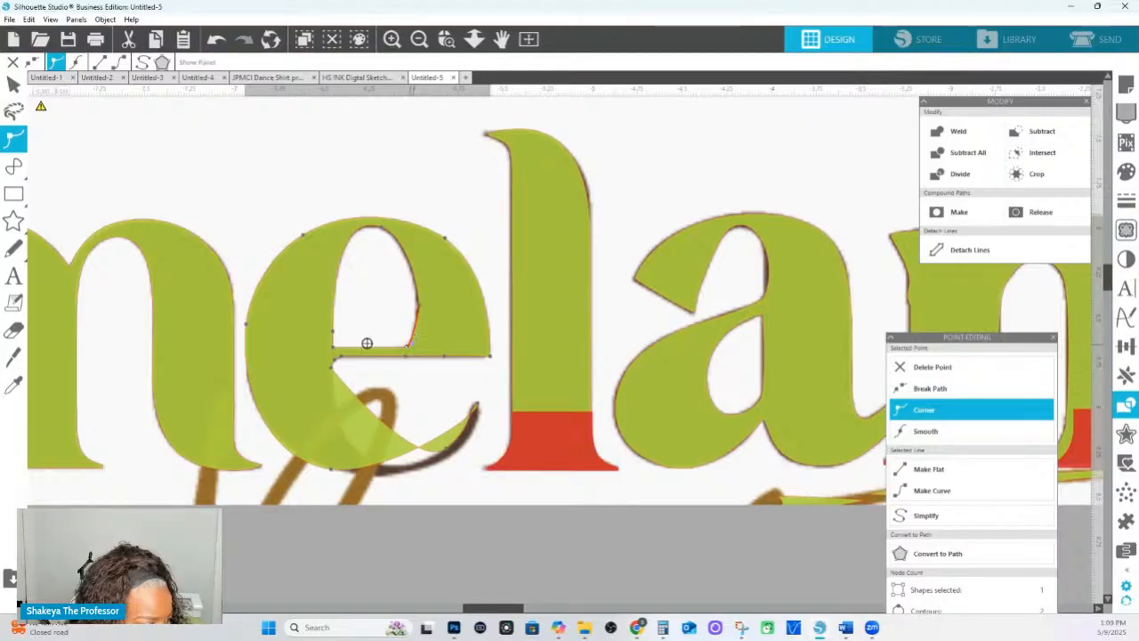
{"action": "left_click", "coordinate": [414, 301]}
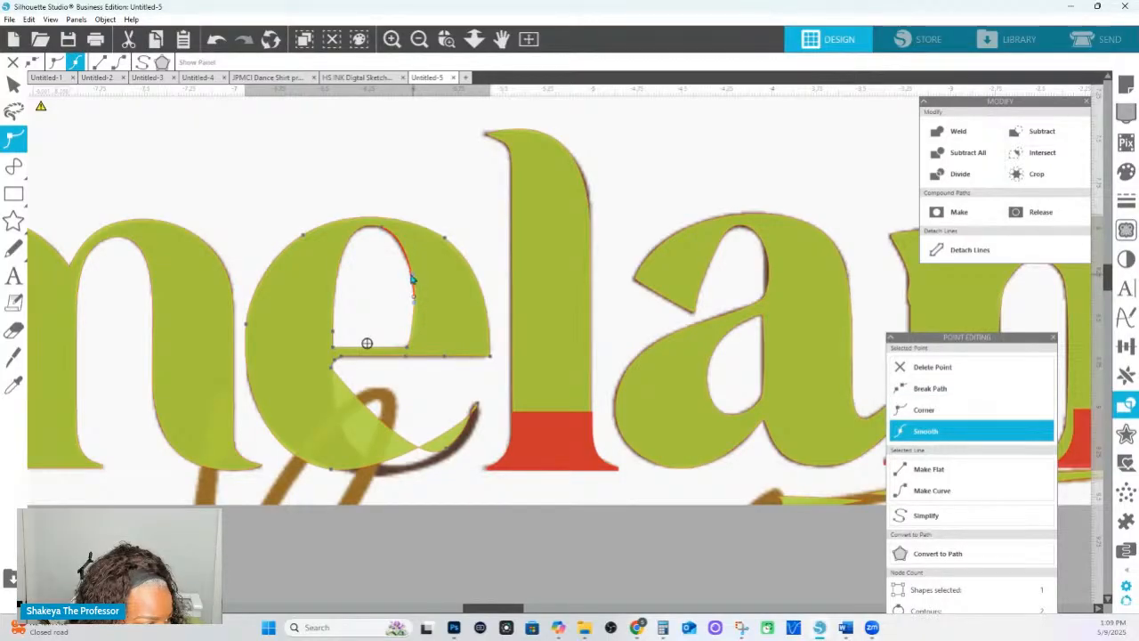
Smooth the top and right curve of the e's counter by repositioning its points, deleting the extra top point, and widening the top curve.
{"action": "left_click_drag", "start_coordinate": [384, 228], "coordinate": [380, 230]}
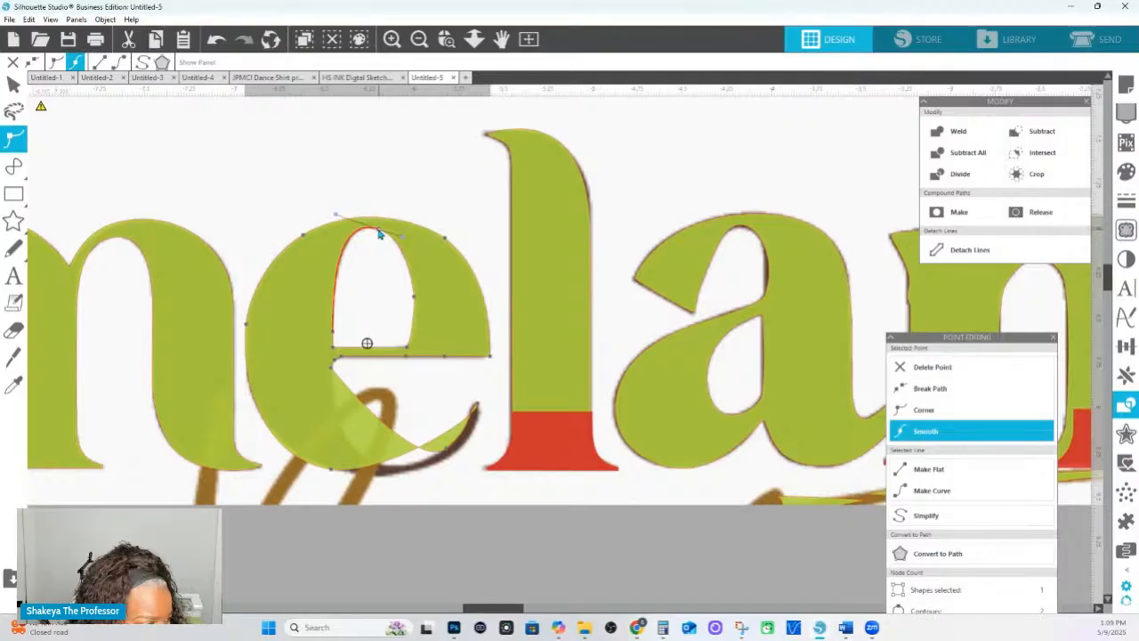
{"action": "left_click", "coordinate": [415, 299]}
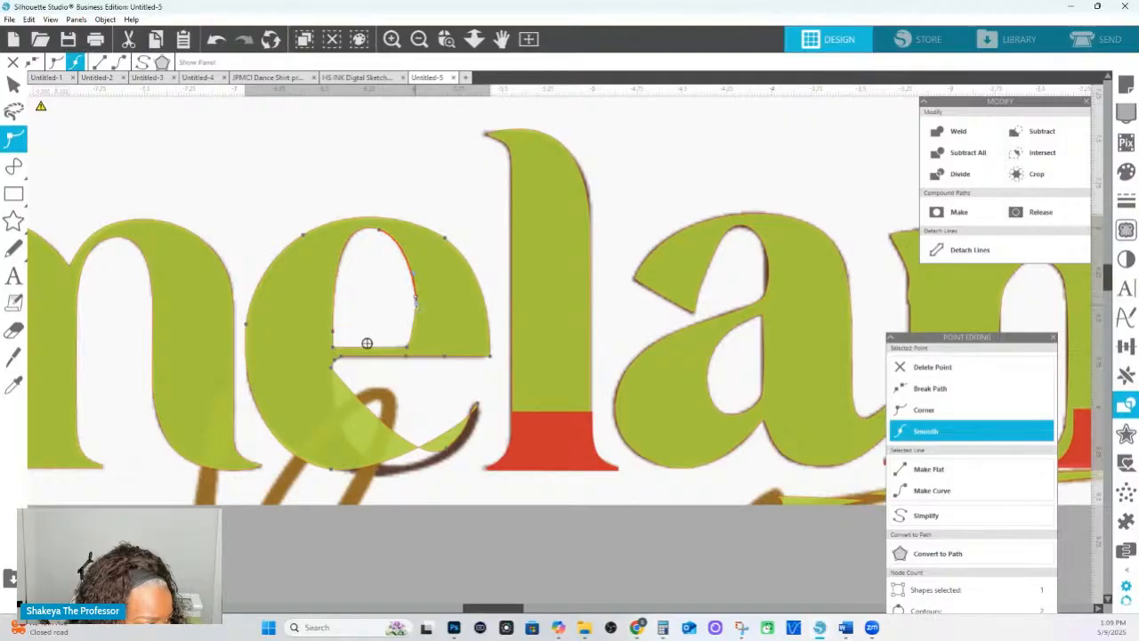
{"action": "left_click_drag", "start_coordinate": [416, 304], "coordinate": [414, 307]}
{"action": "mouse_move", "coordinate": [409, 355]}
{"action": "left_mouse_down"}
{"action": "mouse_move", "coordinate": [426, 359]}
{"action": "mouse_move", "coordinate": [414, 342]}
{"action": "left_mouse_up"}
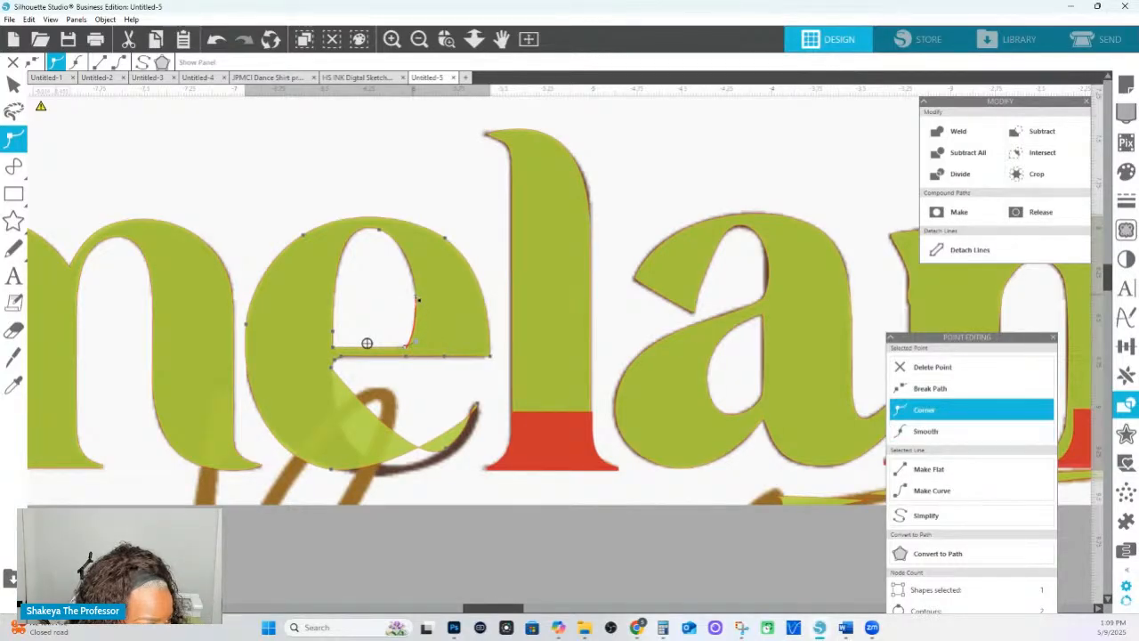
{"action": "left_click", "coordinate": [415, 301]}
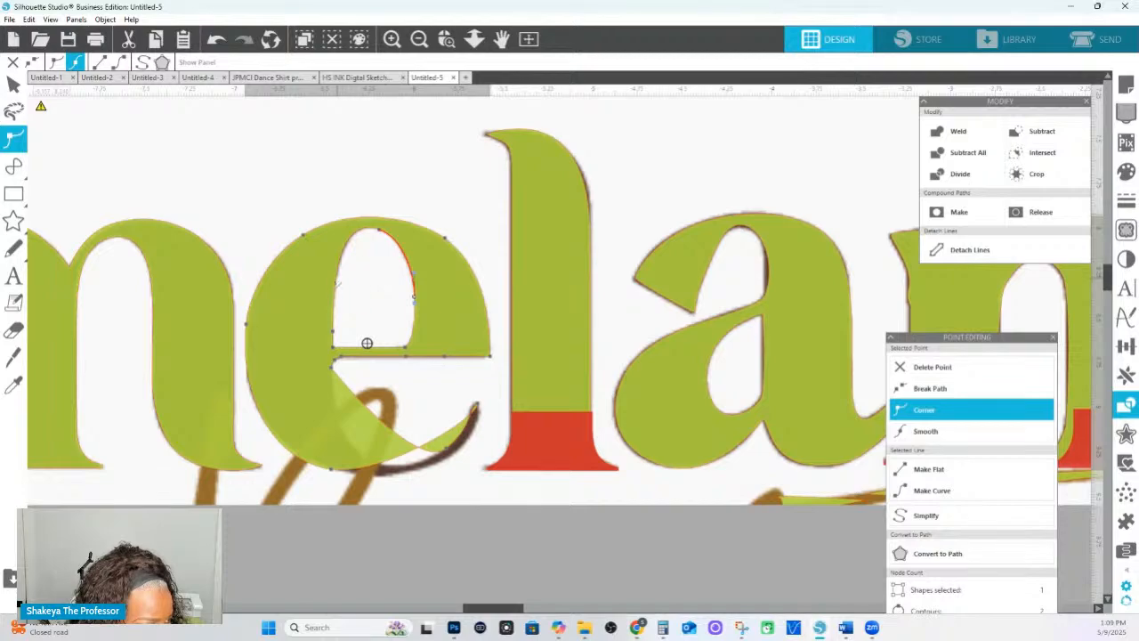
{"action": "left_click", "coordinate": [372, 231]}
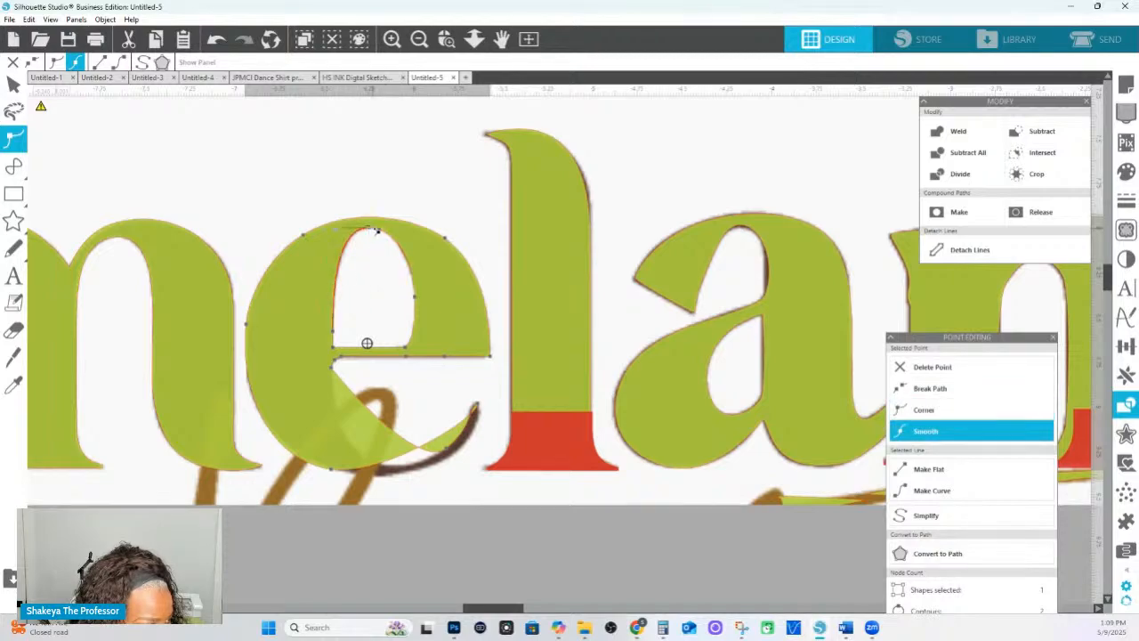
{"action": "left_click", "coordinate": [381, 232]}
{"action": "left_click", "coordinate": [932, 367]}
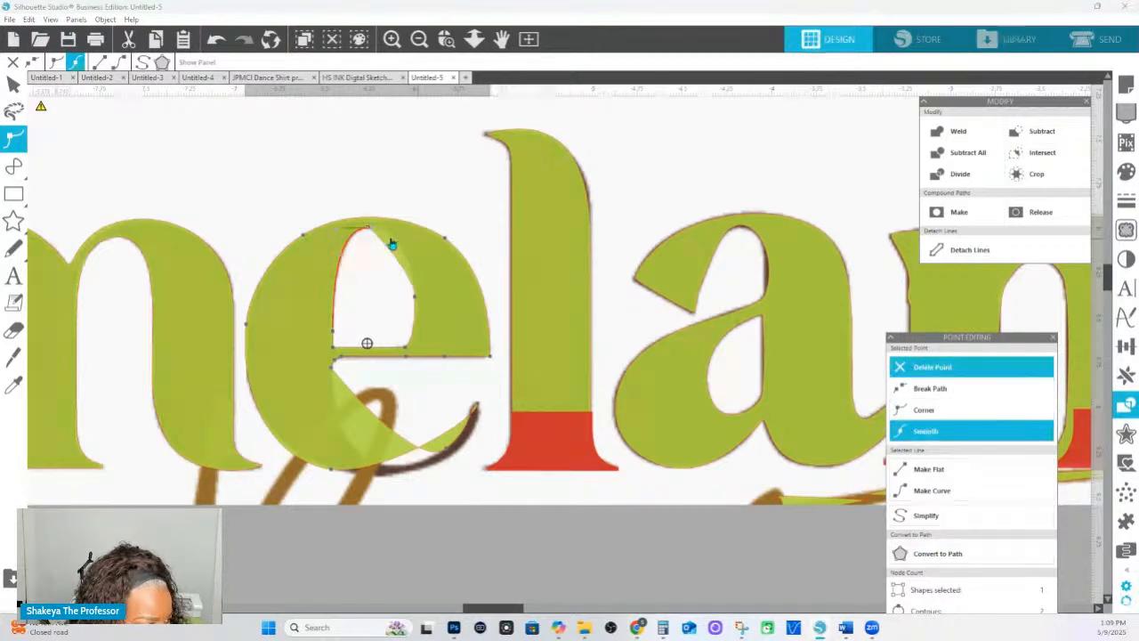
{"action": "left_click_drag", "start_coordinate": [378, 231], "coordinate": [400, 232]}
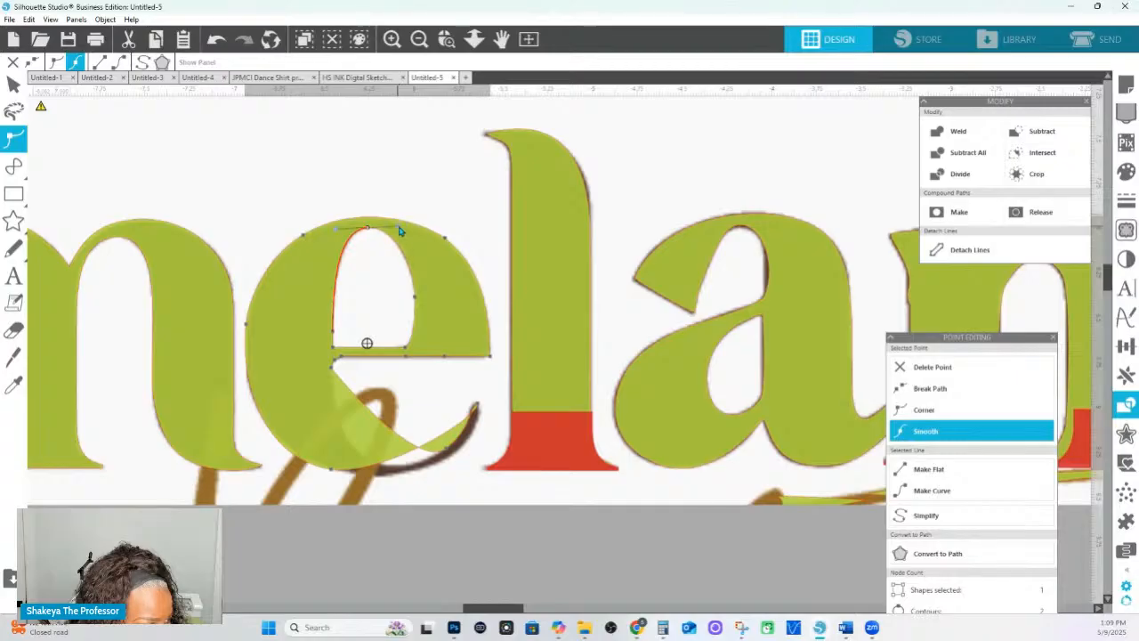
Remove the extra point on the counter's left edge, straighten that edge, and refine the counter's right side and the e's outer left edge.
{"action": "left_click", "coordinate": [333, 332]}
{"action": "left_click", "coordinate": [924, 410]}
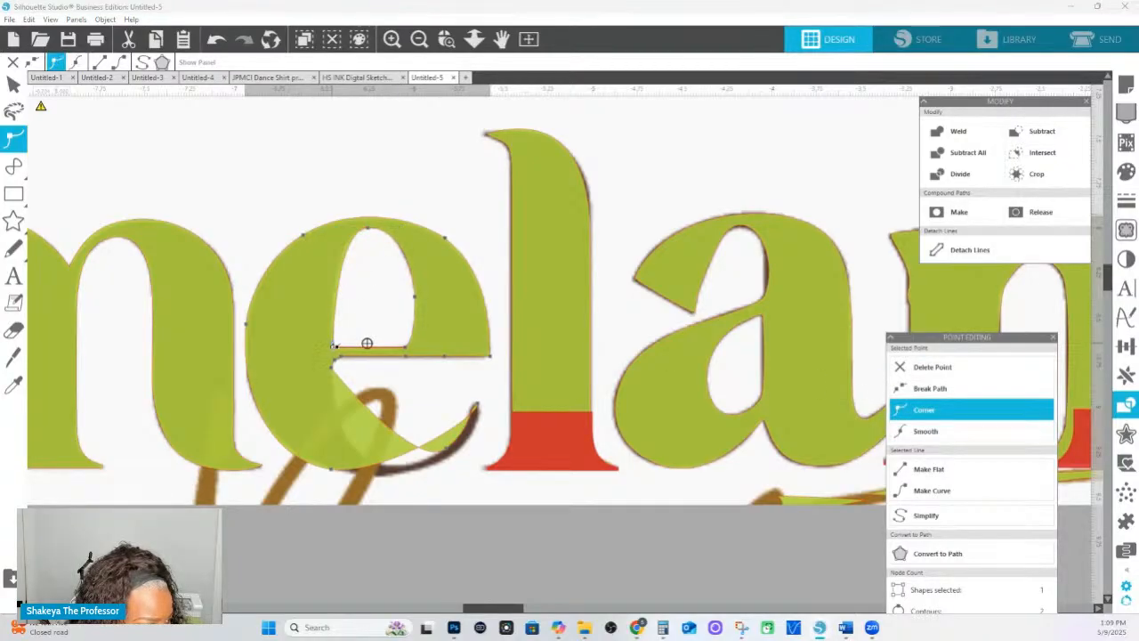
{"action": "left_click_drag", "start_coordinate": [328, 343], "coordinate": [326, 300]}
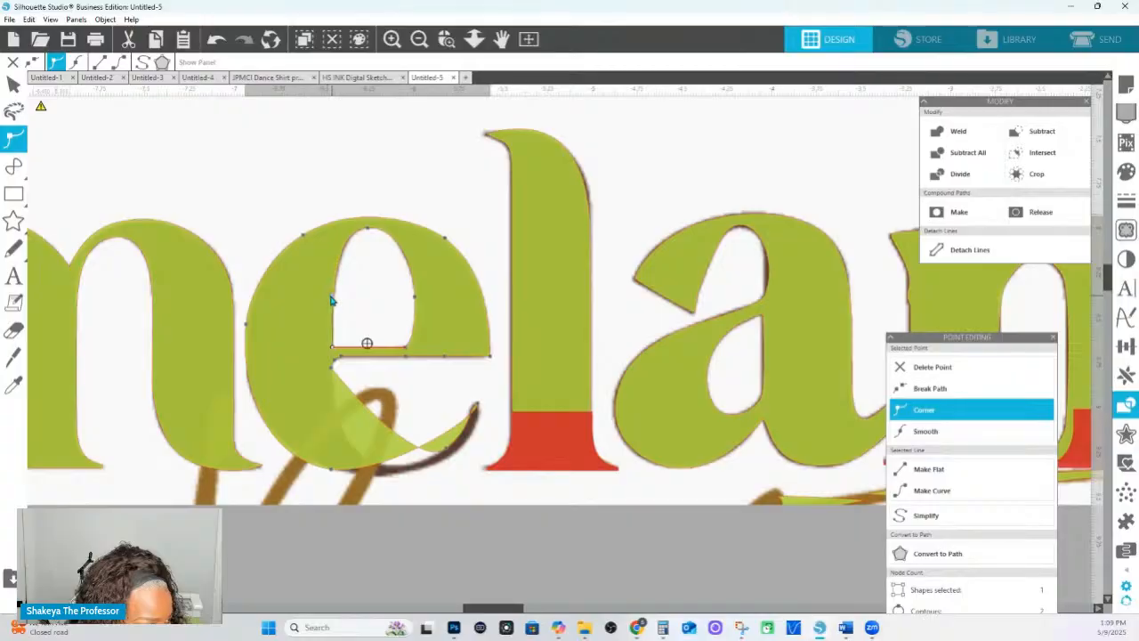
{"action": "left_click", "coordinate": [414, 301]}
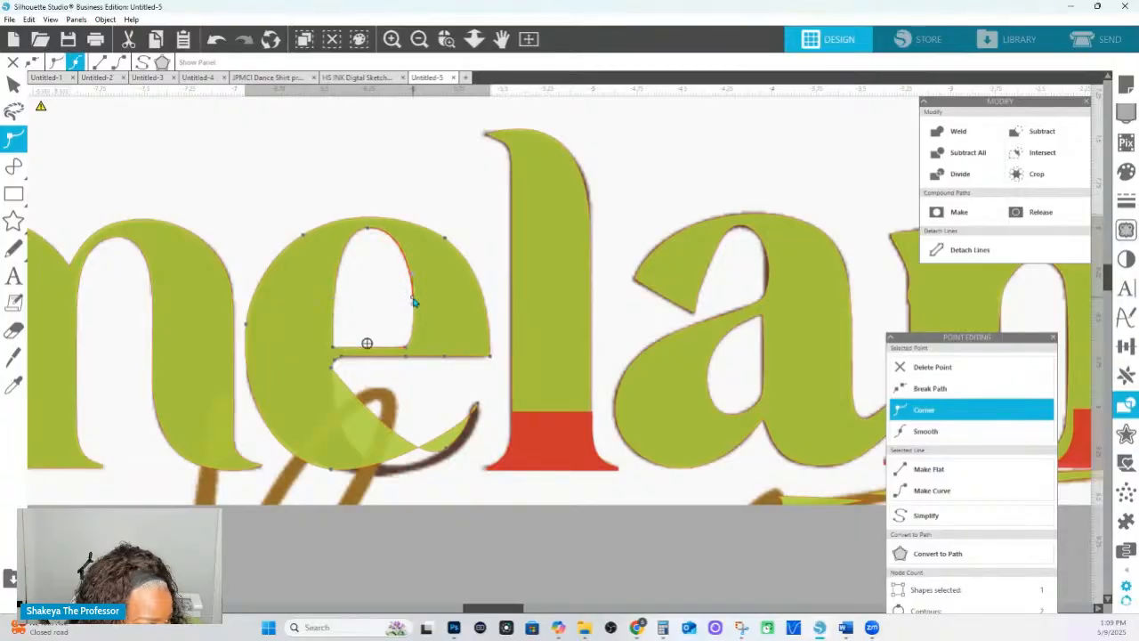
{"action": "left_click", "coordinate": [407, 347]}
{"action": "left_click_drag", "start_coordinate": [412, 346], "coordinate": [410, 349]}
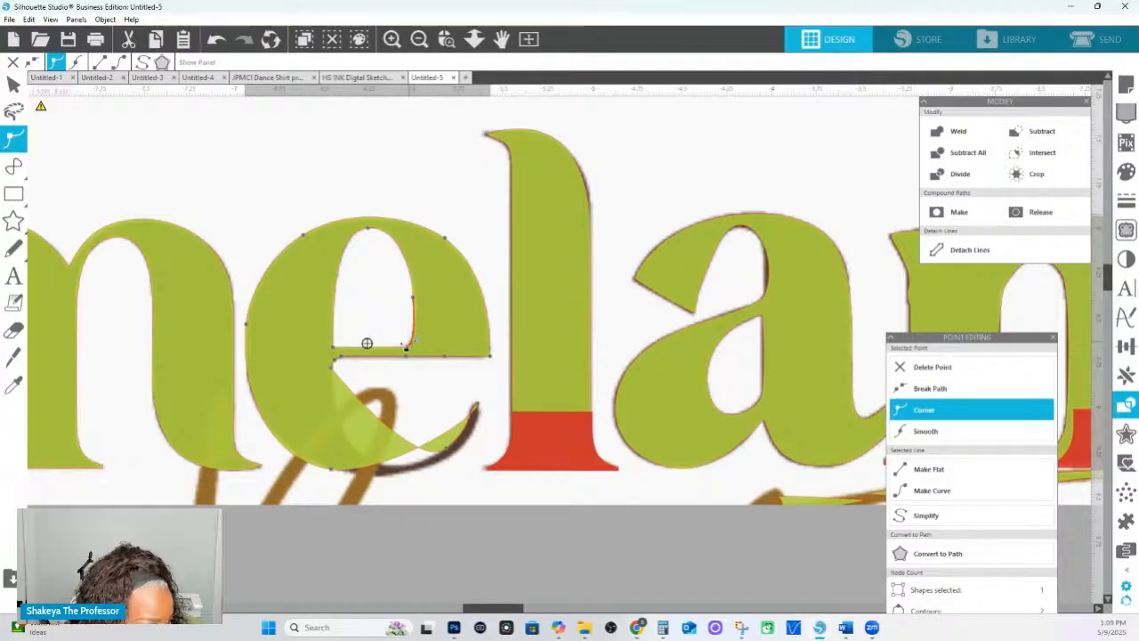
{"action": "left_click", "coordinate": [249, 326]}
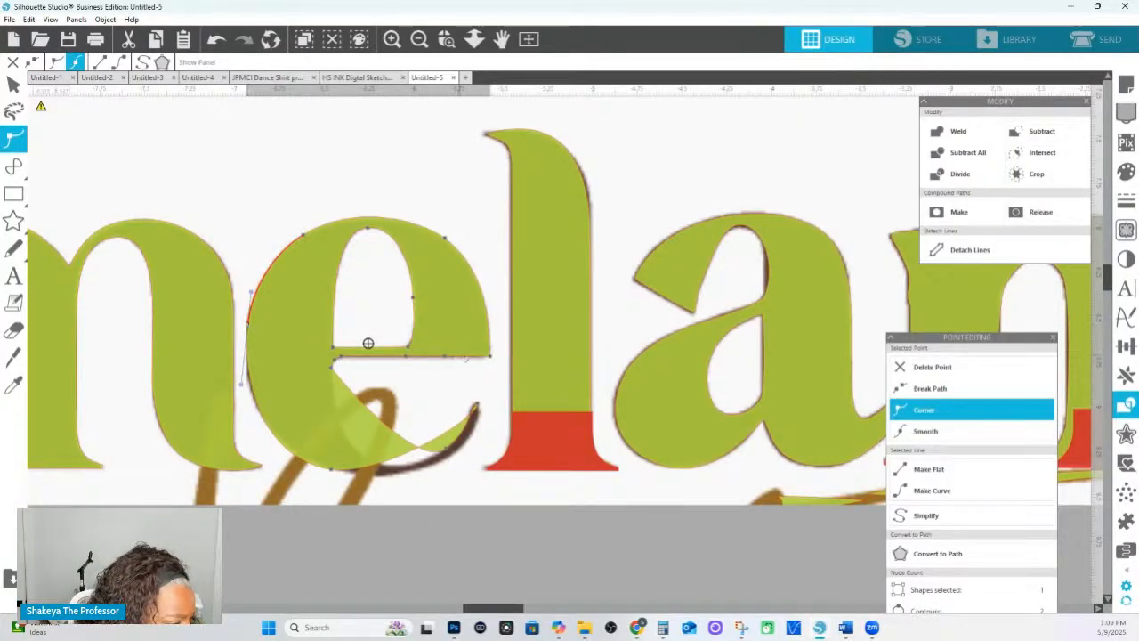
Draw a grey-filled rectangle about 1.33 by 0.38 in across the e's lower opening and align it with the crossbar's underside as a guide.
{"action": "left_click", "coordinate": [22, 203]}
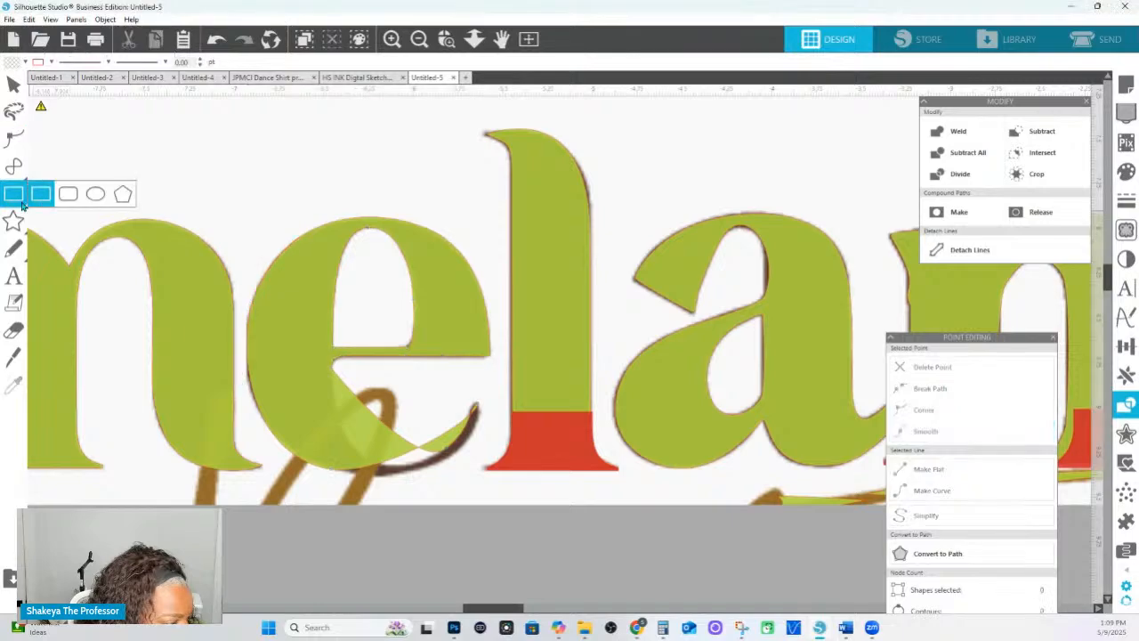
{"action": "mouse_move", "coordinate": [280, 353]}
{"action": "left_mouse_down"}
{"action": "mouse_move", "coordinate": [509, 398]}
{"action": "mouse_move", "coordinate": [516, 422]}
{"action": "left_mouse_up"}
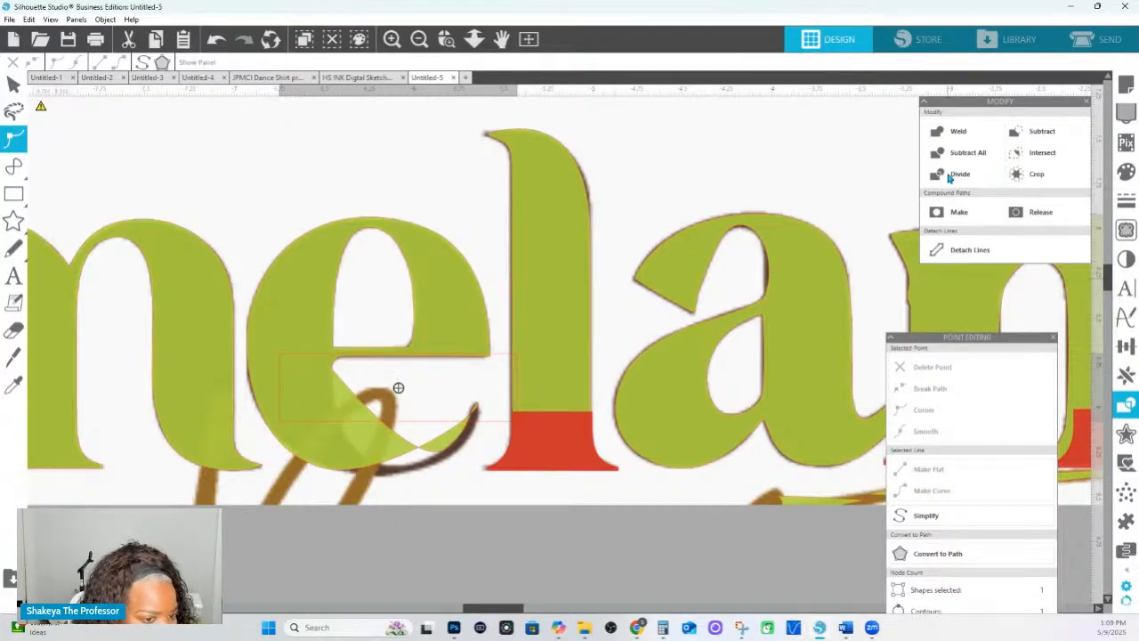
{"action": "left_click", "coordinate": [280, 425]}
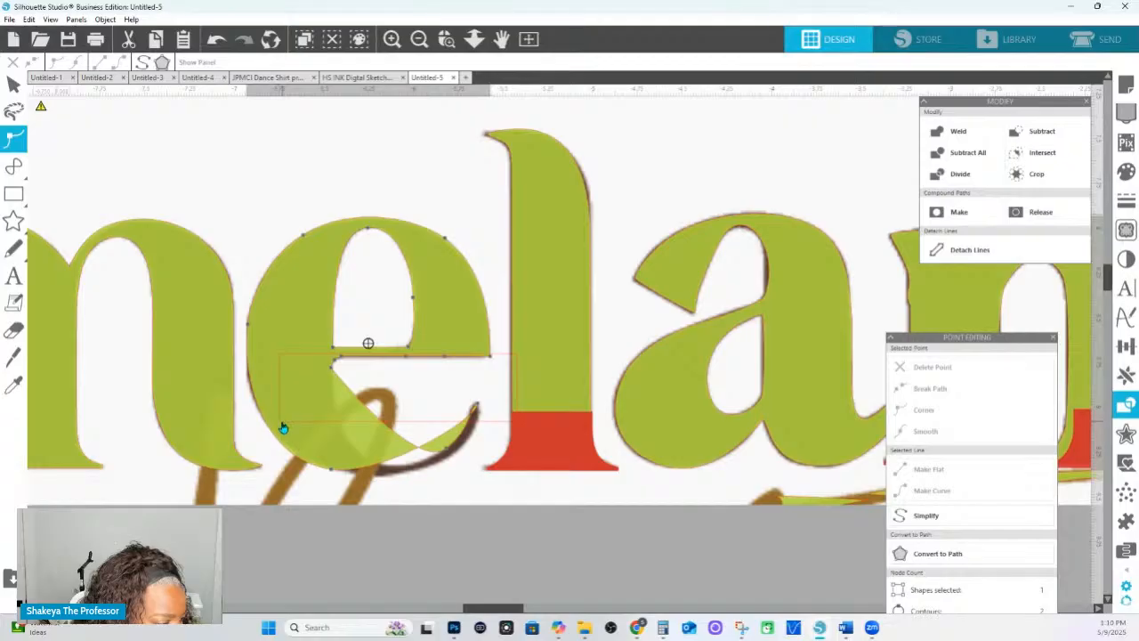
{"action": "left_click", "coordinate": [281, 426]}
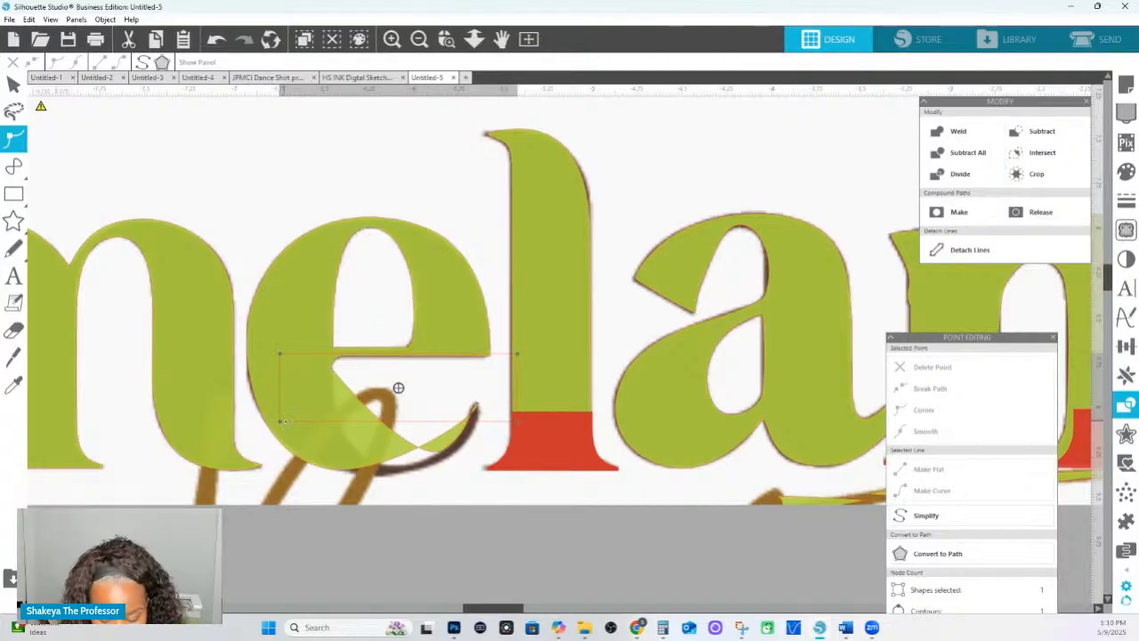
{"action": "key", "text": "Escape"}
{"action": "left_click", "coordinate": [332, 538]}
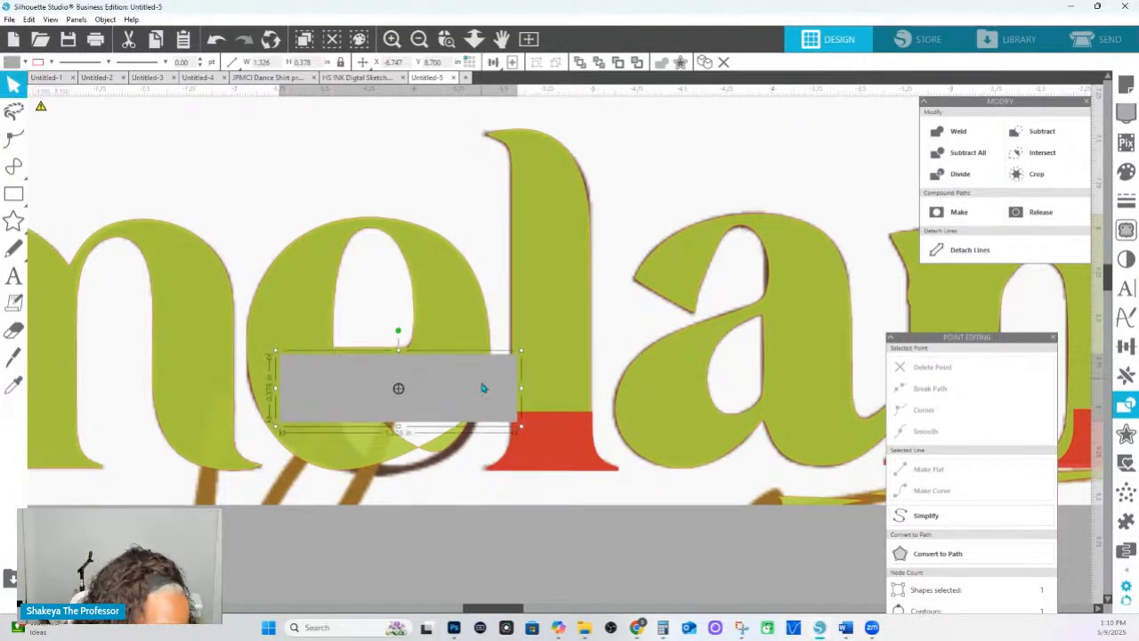
{"action": "left_click_drag", "start_coordinate": [482, 380], "coordinate": [481, 381]}
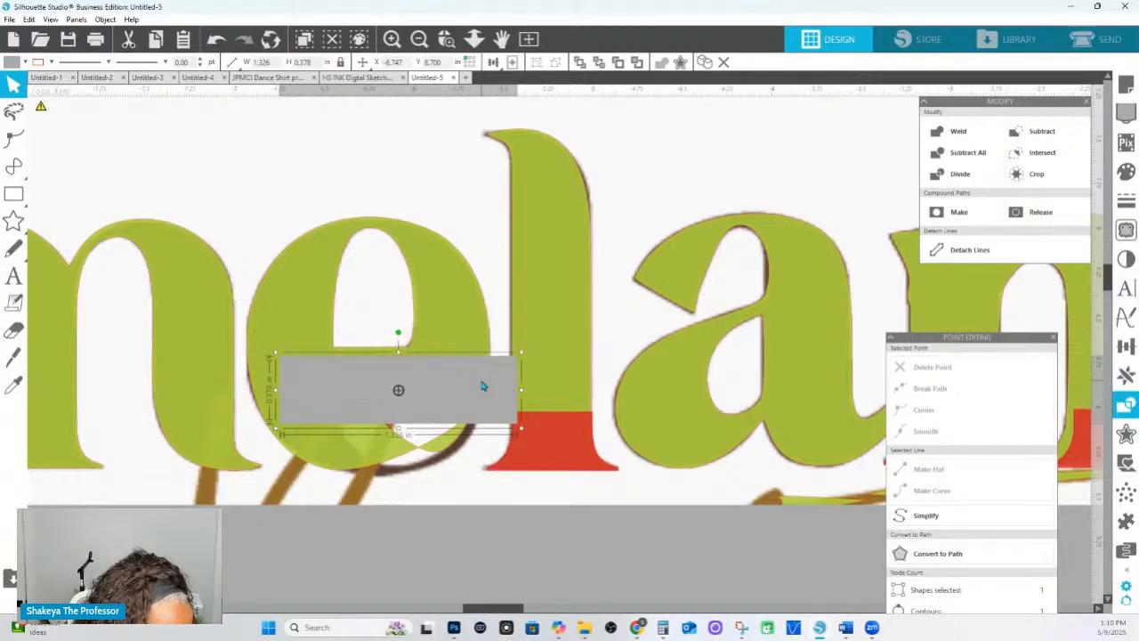
Level the underside of the e's crossbar against the guide rectangle, move the guide clear, and delete the extra points along that edge.
{"action": "double_click", "coordinate": [478, 357]}
{"action": "left_click", "coordinate": [473, 379]}
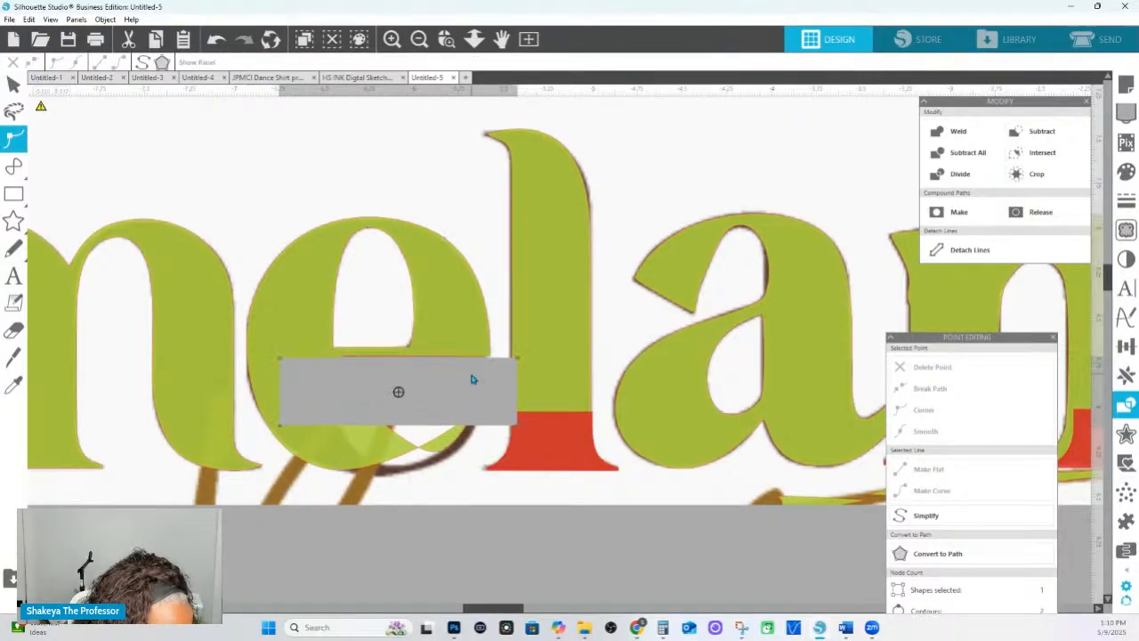
{"action": "left_click", "coordinate": [452, 349]}
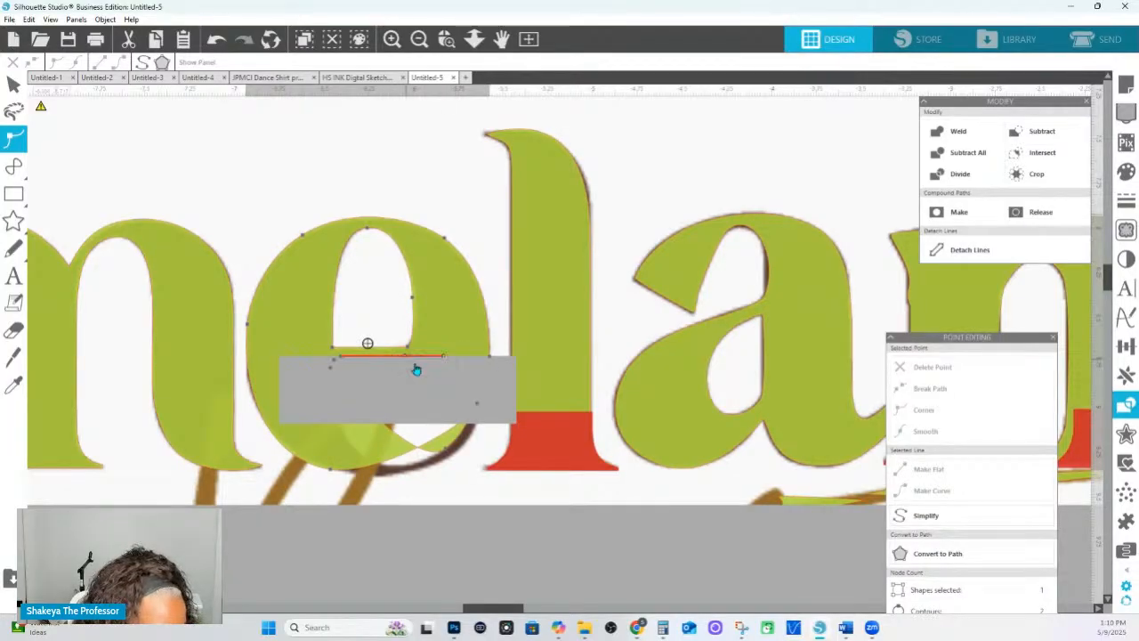
{"action": "left_click", "coordinate": [415, 371]}
{"action": "key", "text": "Delete"}
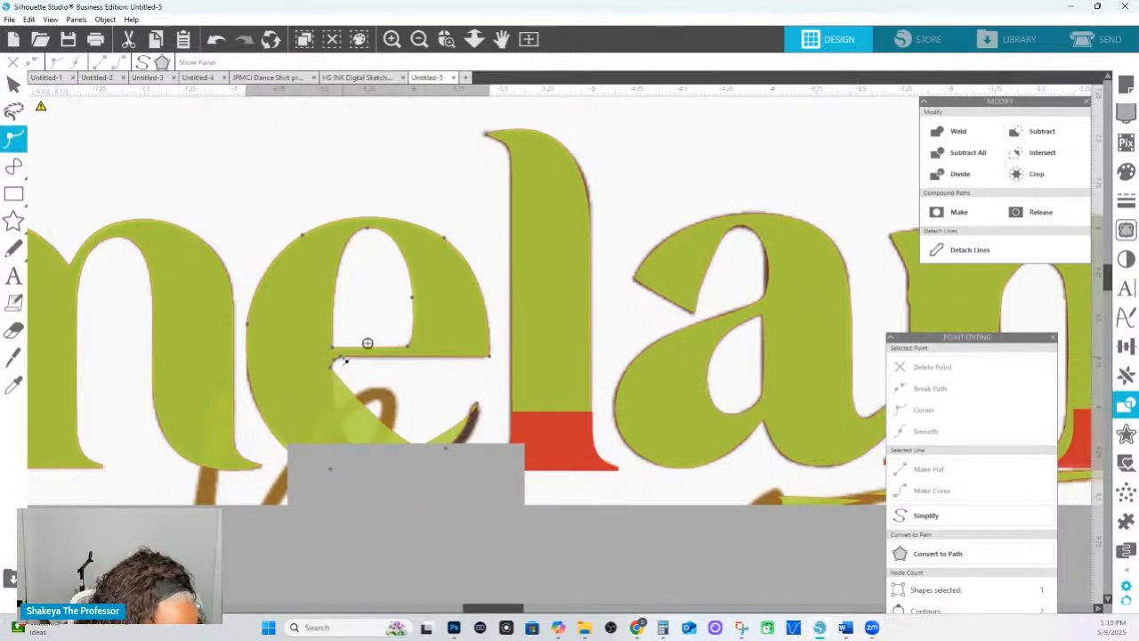
{"action": "left_click", "coordinate": [486, 359]}
{"action": "left_click", "coordinate": [491, 358]}
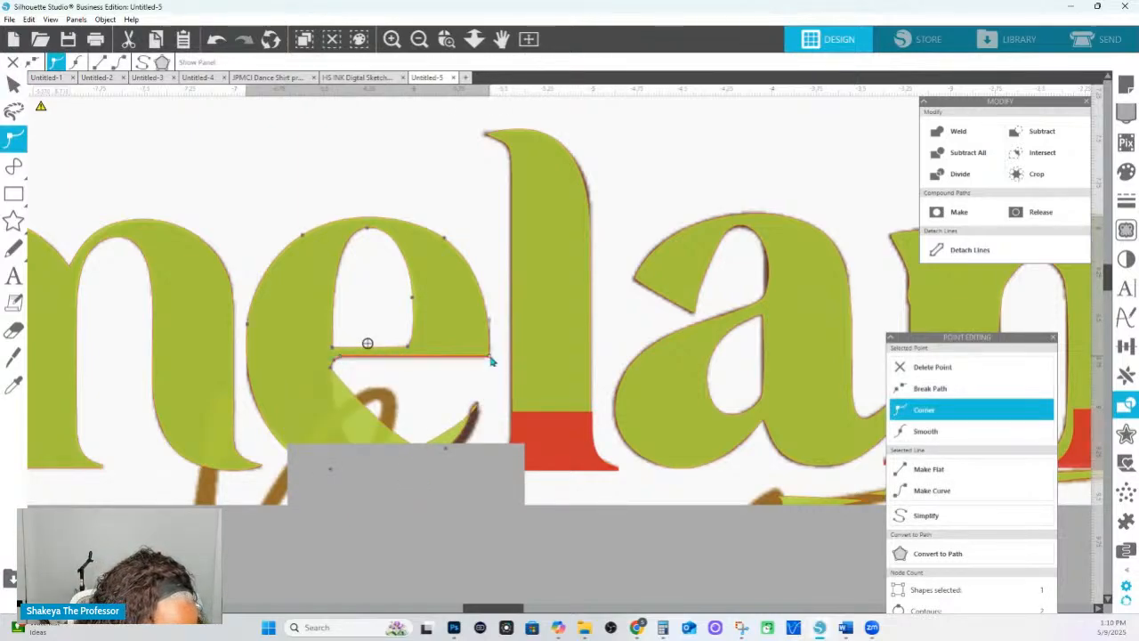
Delete the points below the crossbar's inner end and pull the e's inner bowl curve down with a new smooth point.
{"action": "left_click", "coordinate": [324, 366]}
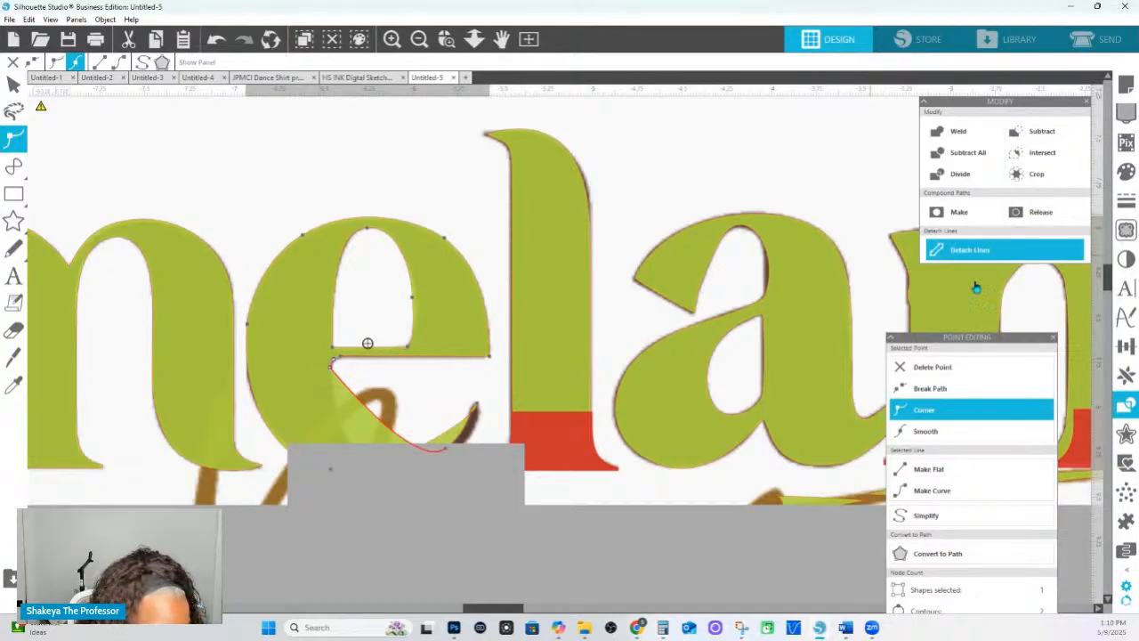
{"action": "left_click", "coordinate": [926, 430]}
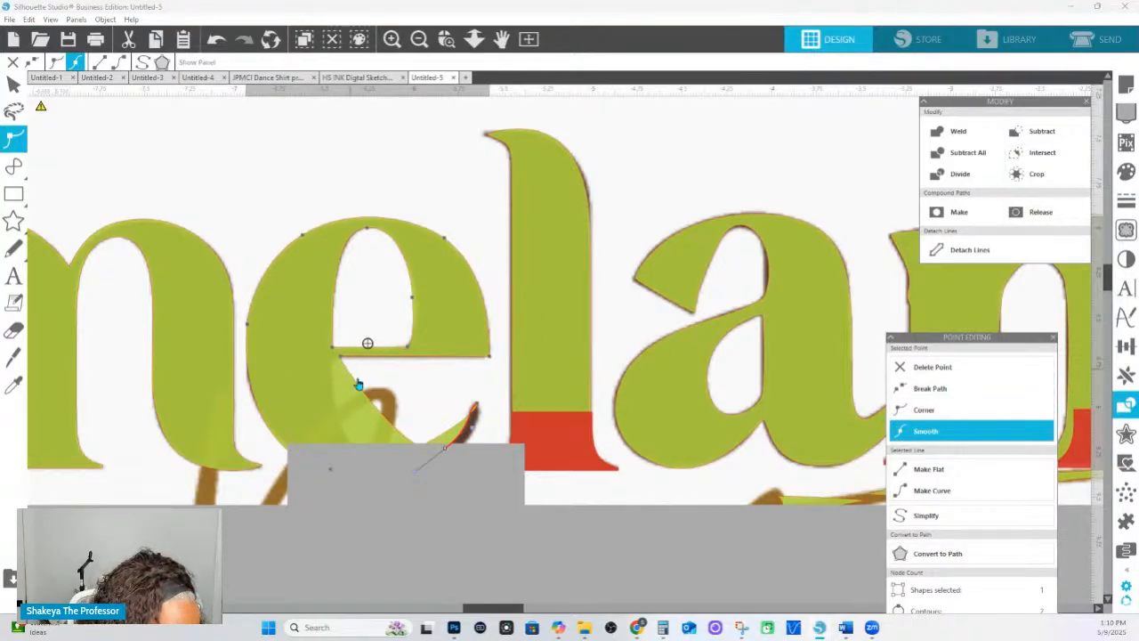
{"action": "mouse_move", "coordinate": [368, 401]}
{"action": "left_mouse_down"}
{"action": "mouse_move", "coordinate": [310, 465]}
{"action": "mouse_move", "coordinate": [356, 460]}
{"action": "left_mouse_up"}
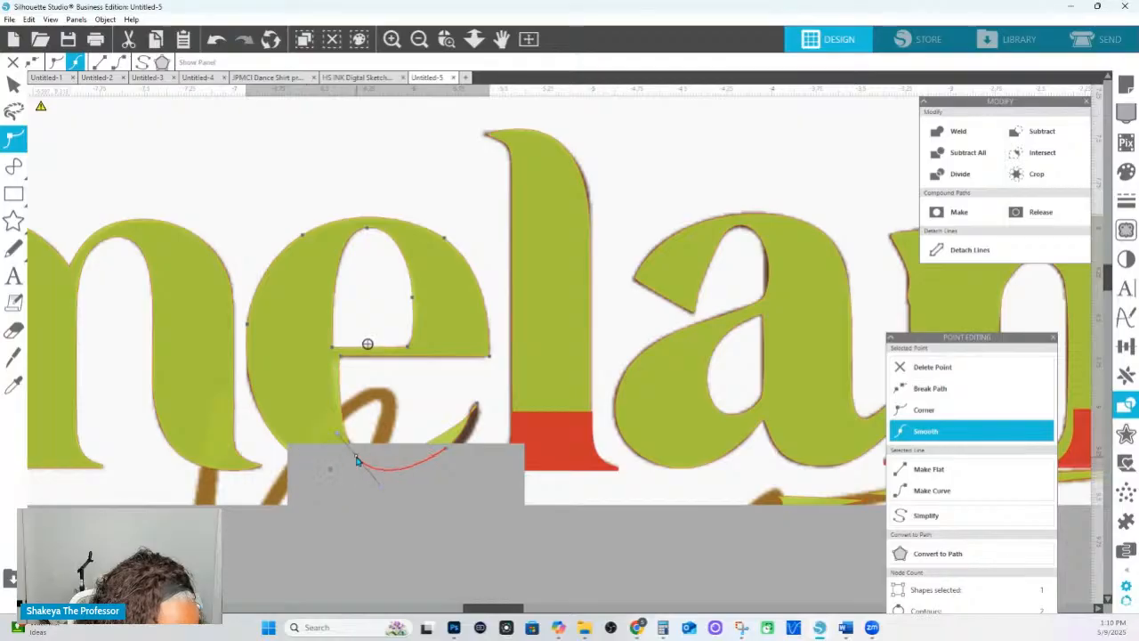
Pull the outer curve of the e's tail out to the traced edge with a new smooth point and shape the tail's tip.
{"action": "scroll", "coordinate": [391, 441], "scroll_direction": "down", "scroll_amount": 2}
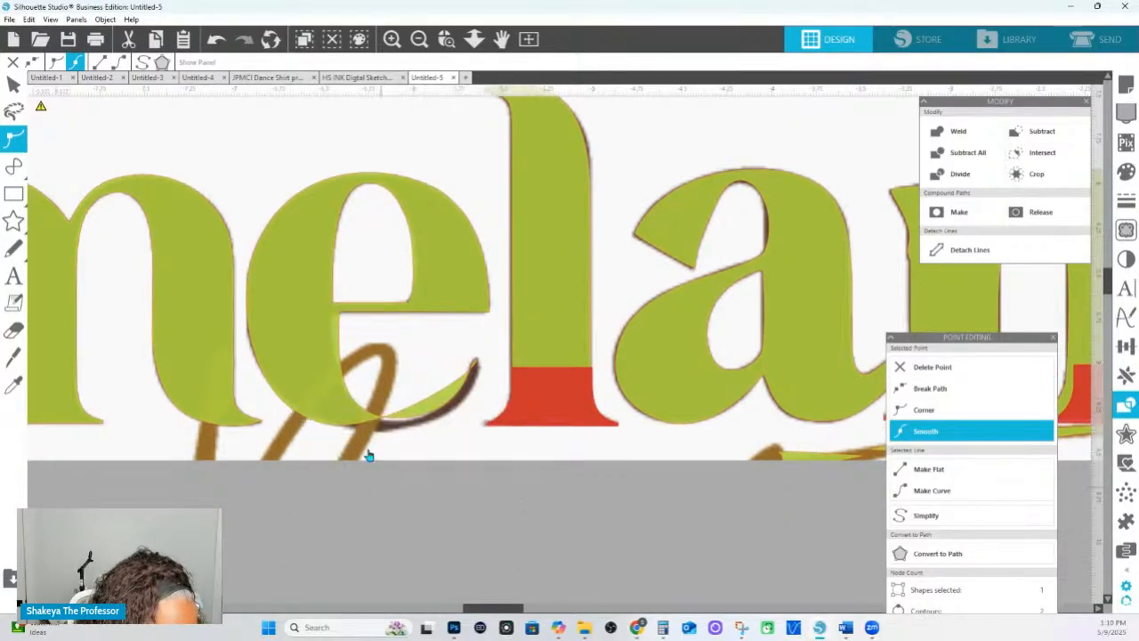
{"action": "left_click", "coordinate": [420, 407]}
{"action": "left_click", "coordinate": [418, 407]}
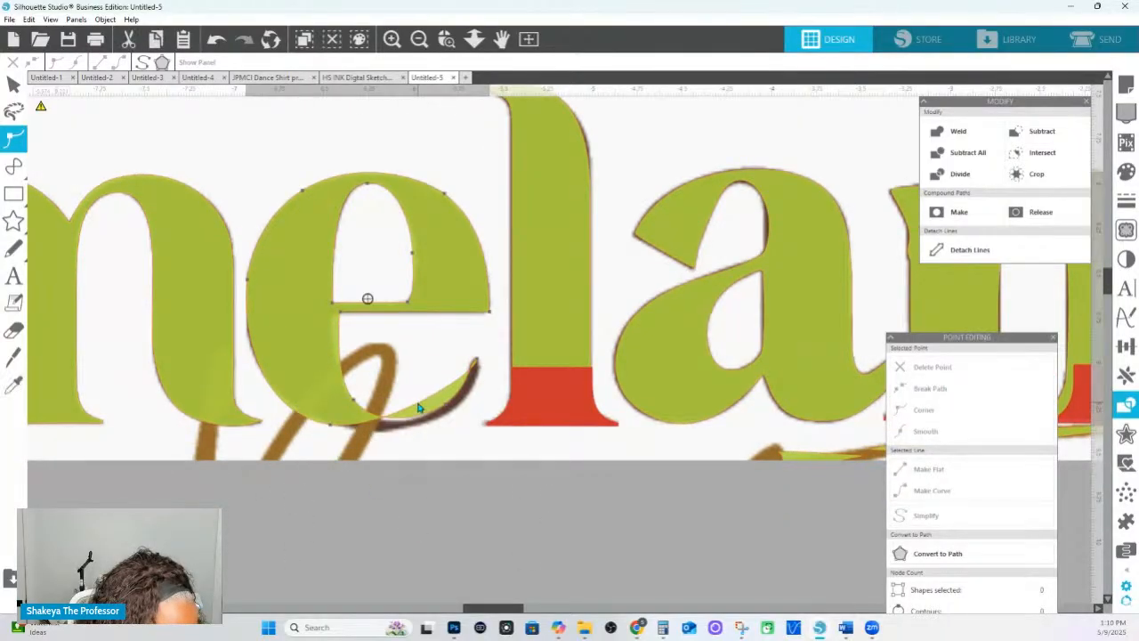
{"action": "mouse_move", "coordinate": [420, 406]}
{"action": "left_mouse_down"}
{"action": "mouse_move", "coordinate": [439, 418]}
{"action": "mouse_move", "coordinate": [430, 421]}
{"action": "left_mouse_up"}
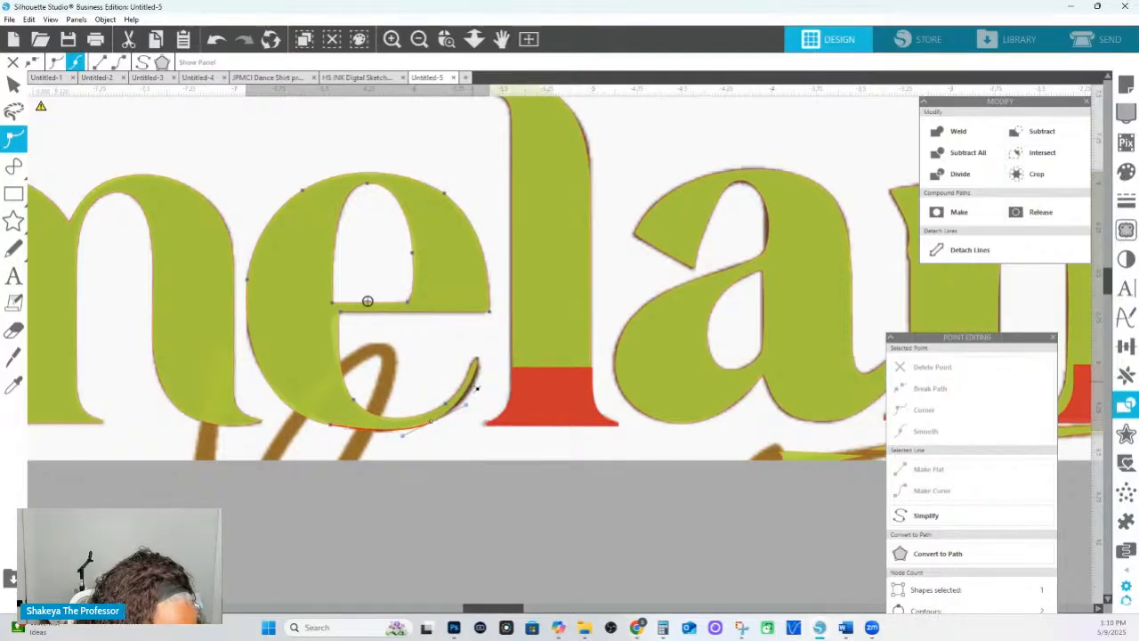
{"action": "left_click", "coordinate": [477, 359]}
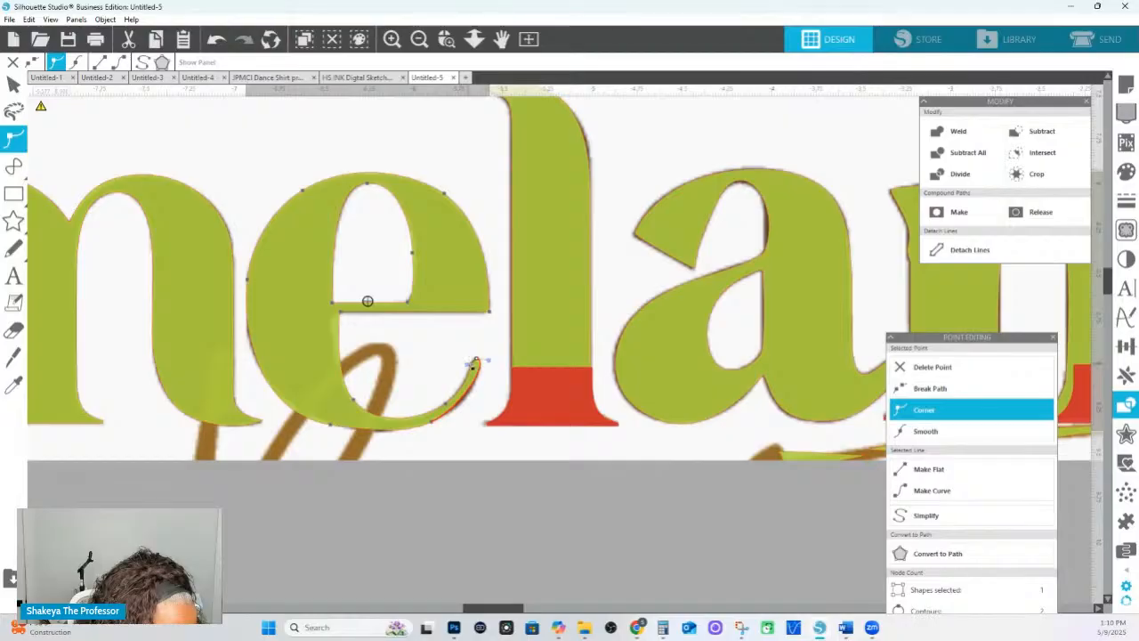
{"action": "left_click", "coordinate": [433, 424]}
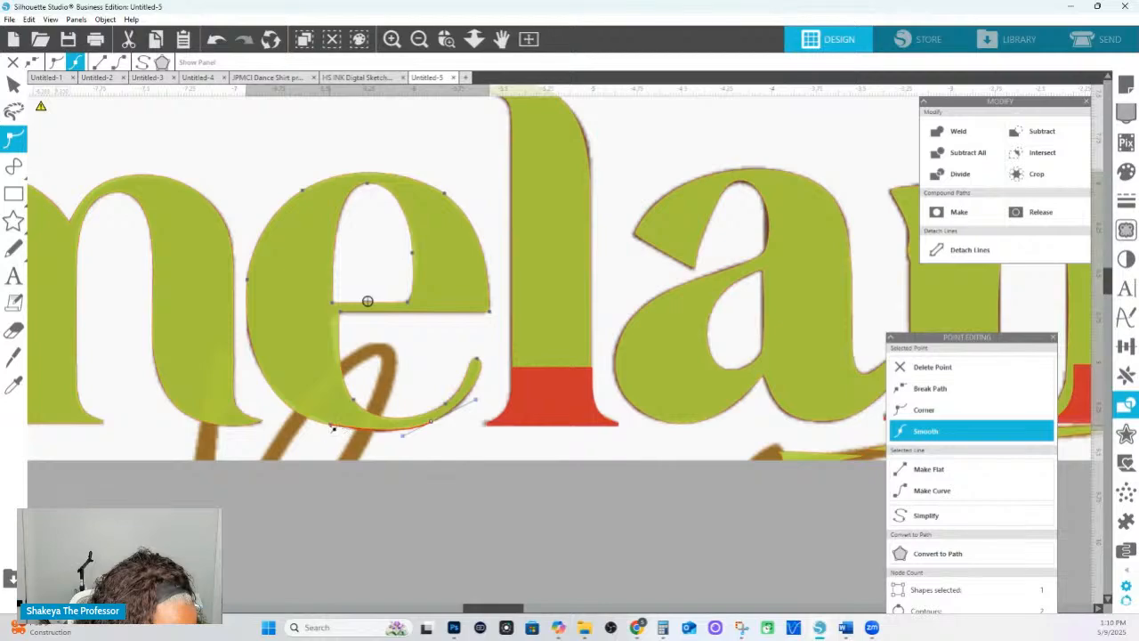
Round the e's outer base by adjusting the lower left curve and adding a smooth point at the bottom of the bowl.
{"action": "left_click", "coordinate": [331, 422]}
{"action": "left_click_drag", "start_coordinate": [331, 422], "coordinate": [262, 409]}
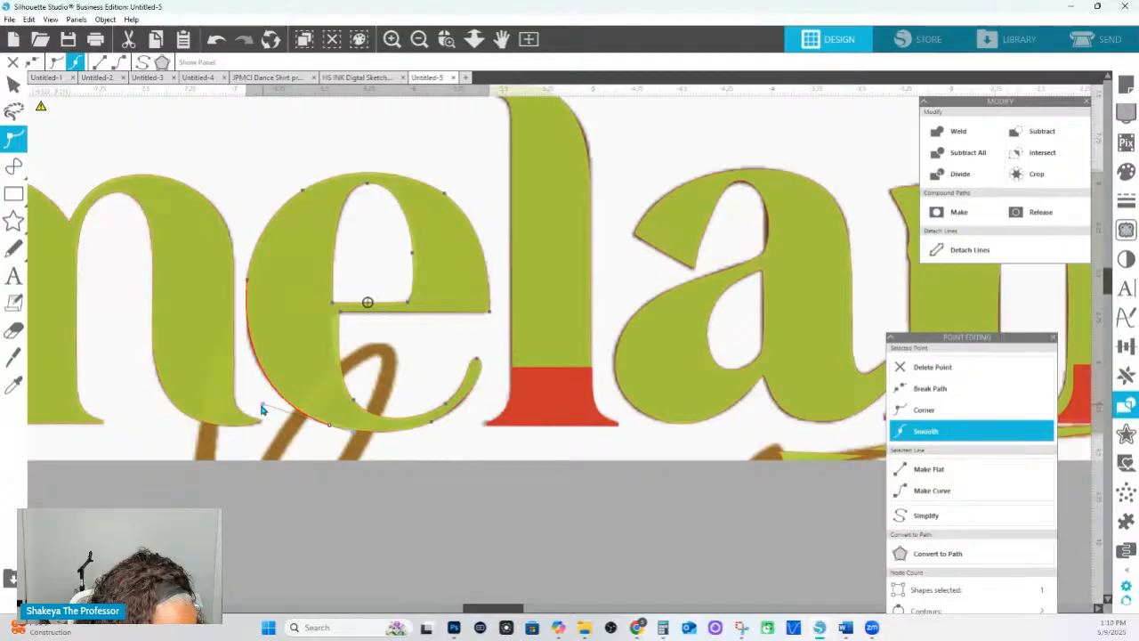
{"action": "left_click", "coordinate": [388, 436]}
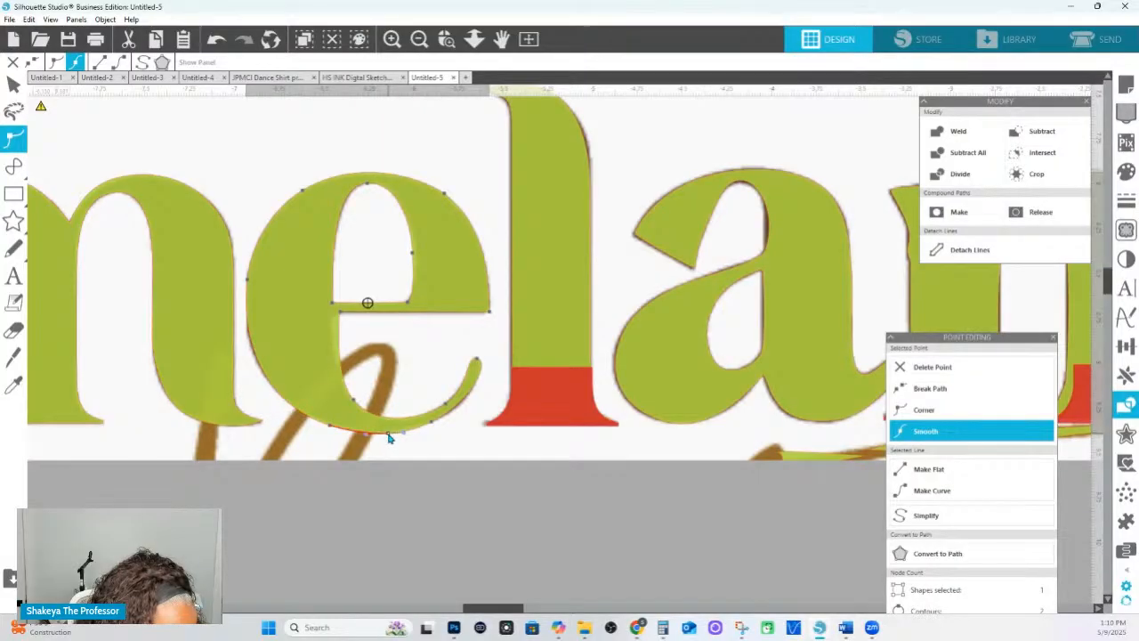
{"action": "left_click", "coordinate": [435, 423]}
Shift the e's lower inner curve outward and align the crossbar's inner corner with the counter's left edge, adjusting the curve below it.
{"action": "left_click", "coordinate": [357, 402]}
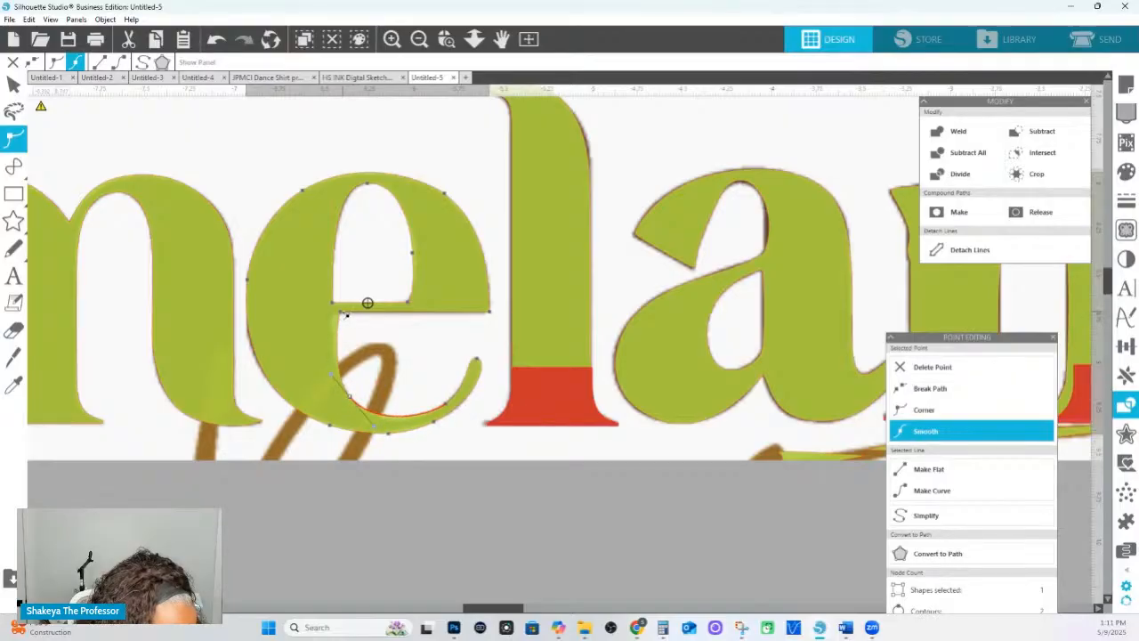
{"action": "mouse_move", "coordinate": [341, 312]}
{"action": "left_mouse_down"}
{"action": "mouse_move", "coordinate": [302, 313]}
{"action": "mouse_move", "coordinate": [295, 300]}
{"action": "mouse_move", "coordinate": [333, 312]}
{"action": "left_mouse_up"}
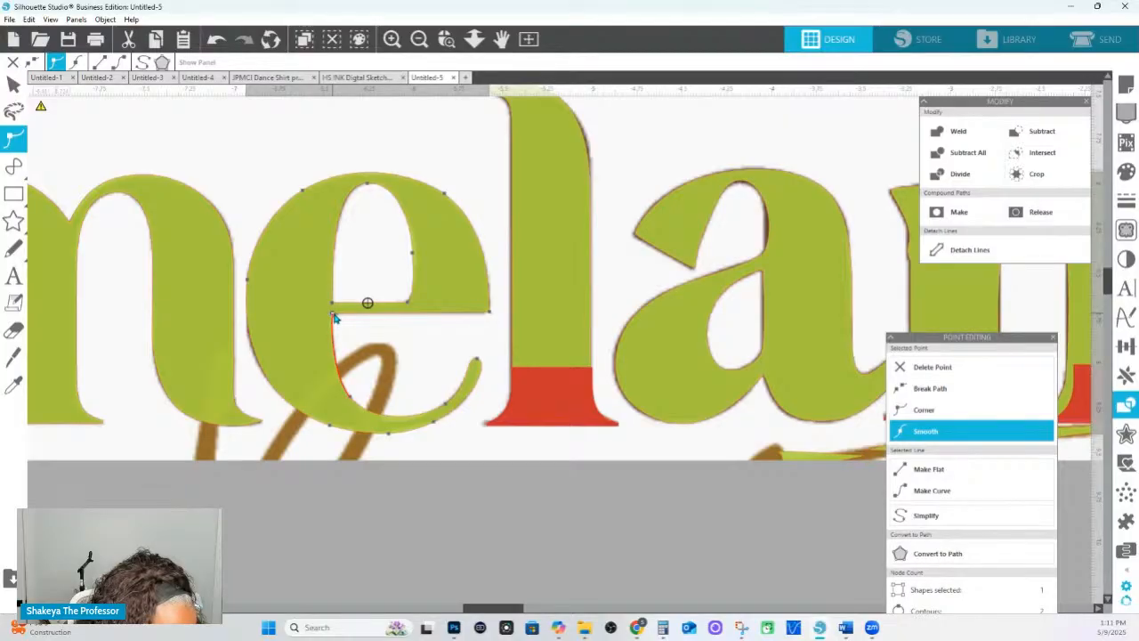
{"action": "left_click_drag", "start_coordinate": [333, 316], "coordinate": [329, 333]}
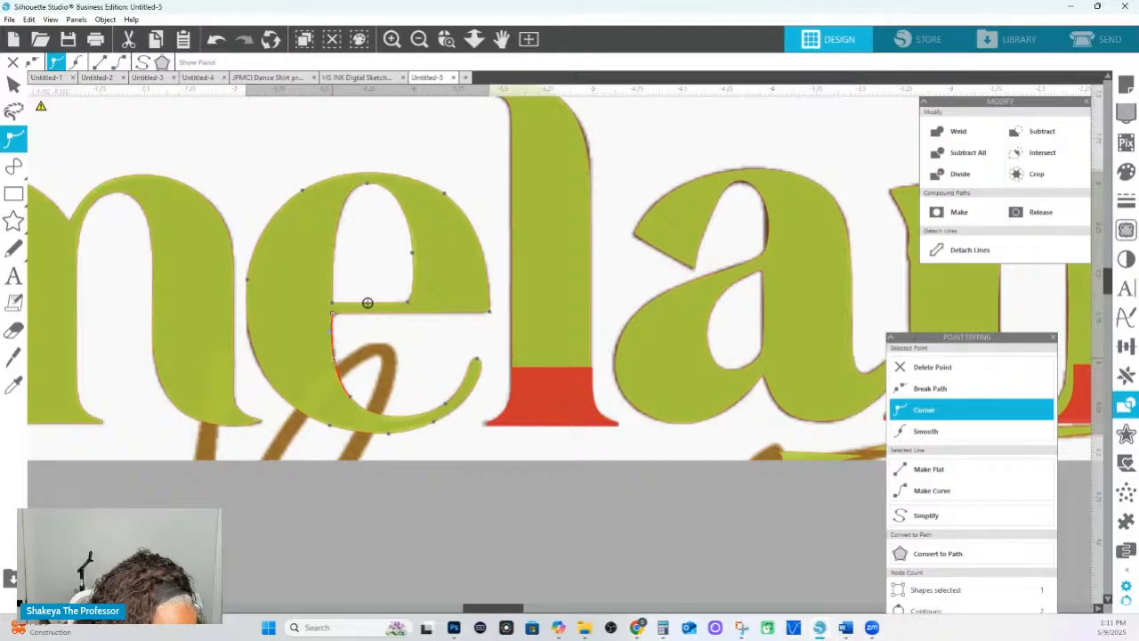
Refine the e's inner bowl curve by nudging its lower left point and adjusting the curve under the crossbar's inner corner.
{"action": "left_click_drag", "start_coordinate": [349, 397], "coordinate": [350, 396]}
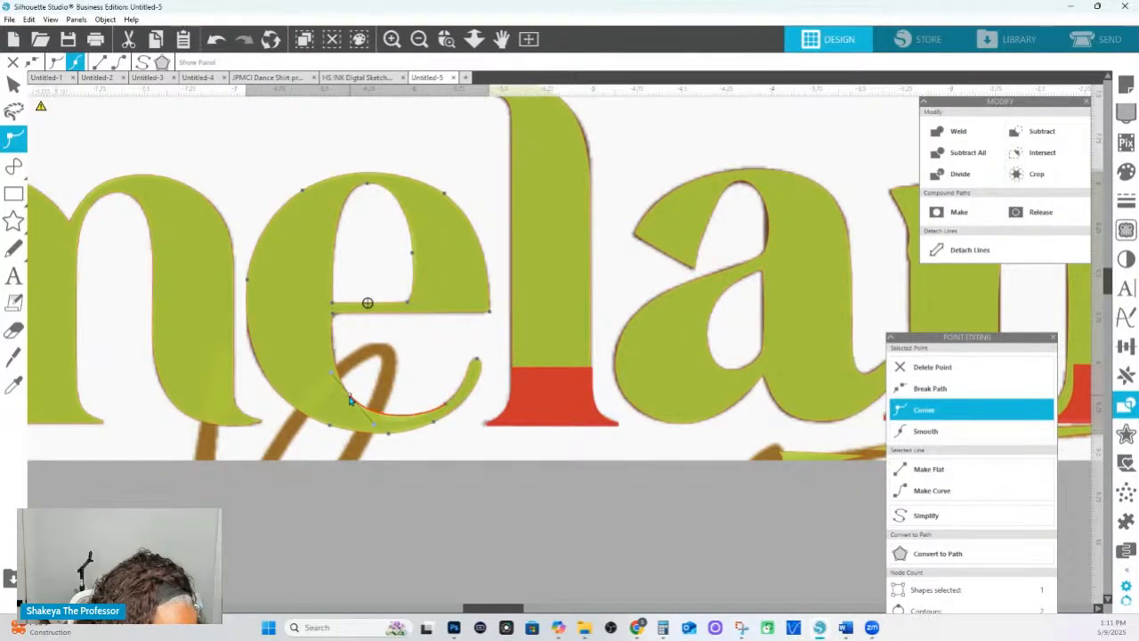
{"action": "left_click", "coordinate": [333, 317]}
{"action": "left_click", "coordinate": [331, 331]}
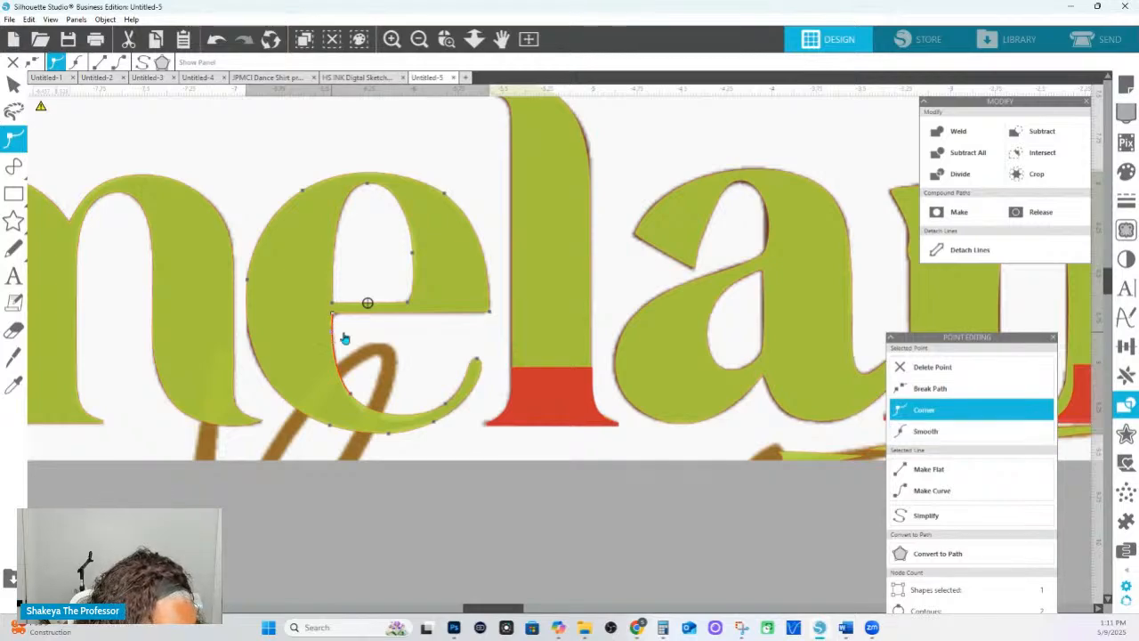
Fine-tune the points at the e's tail tip, base and outer left side, and the curve below the crossbar's inner corner.
{"action": "left_click", "coordinate": [478, 361]}
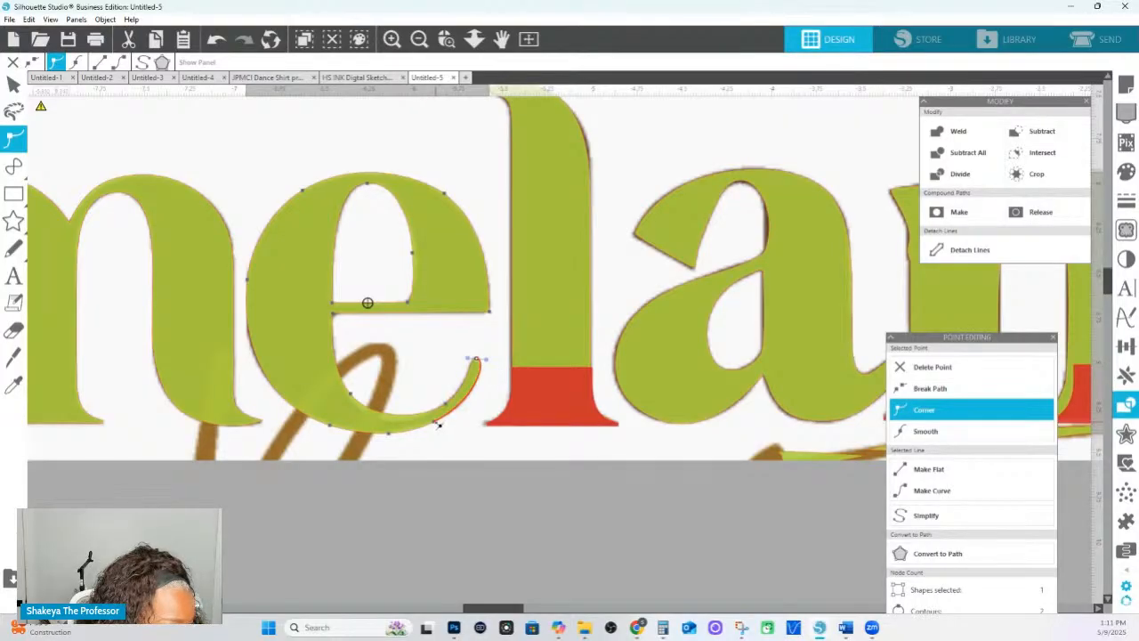
{"action": "left_click", "coordinate": [390, 435]}
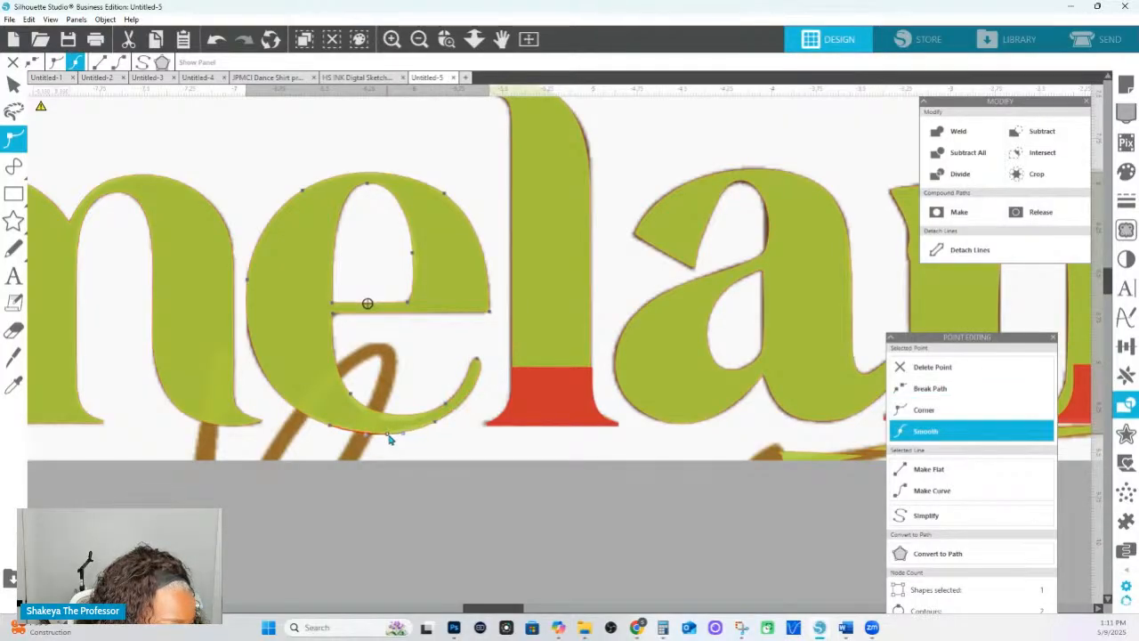
{"action": "left_click", "coordinate": [328, 428]}
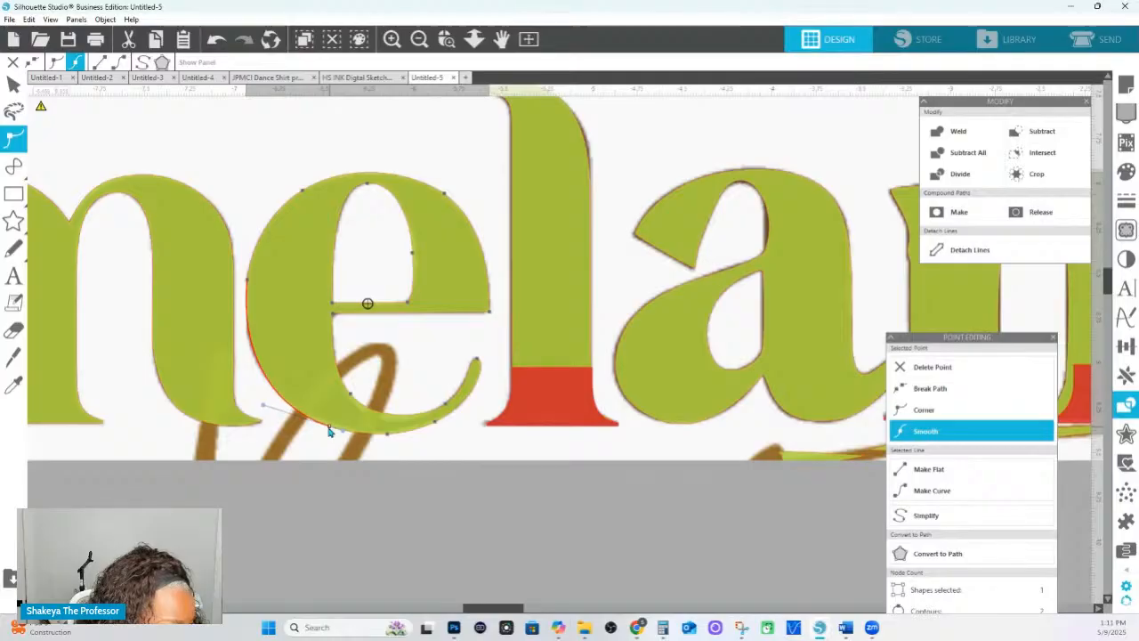
{"action": "left_click", "coordinate": [247, 282]}
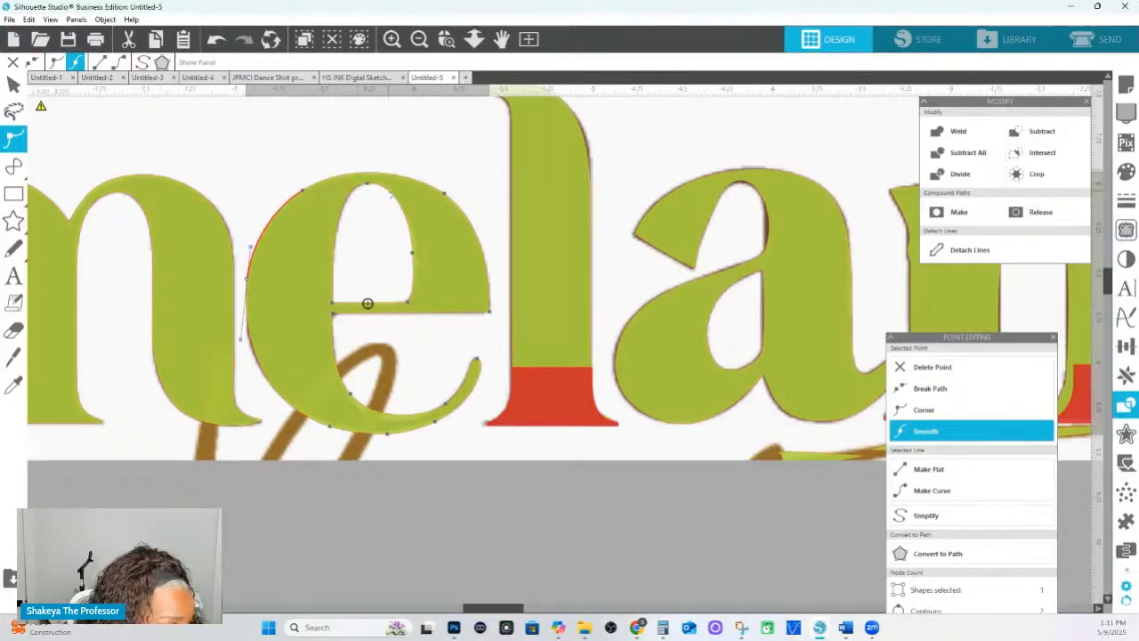
{"action": "left_click", "coordinate": [333, 317]}
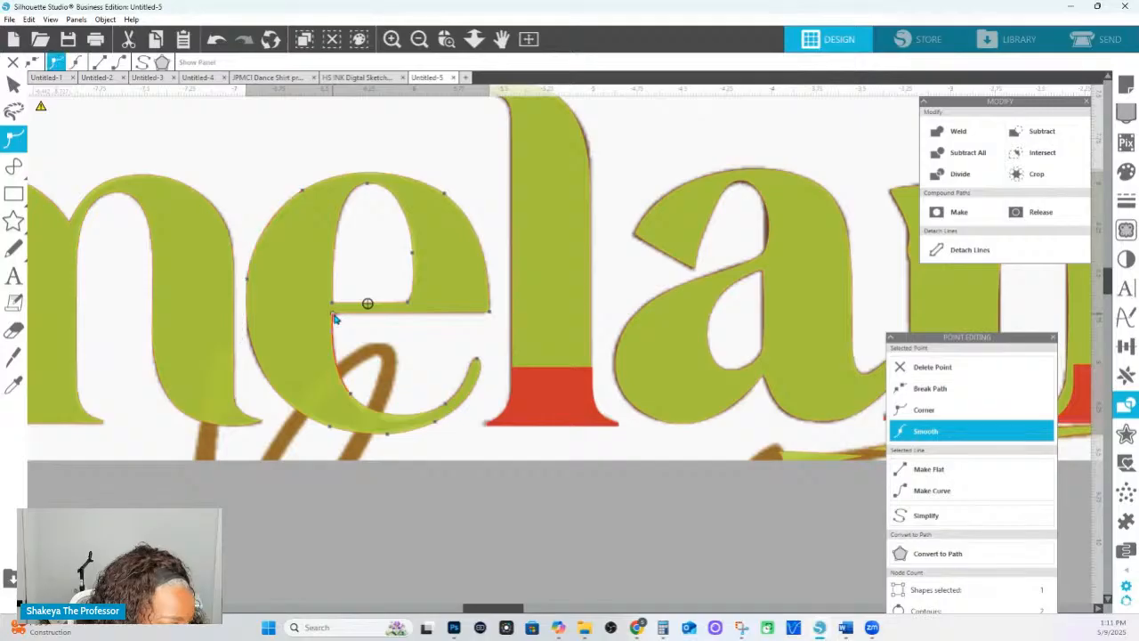
{"action": "left_click", "coordinate": [334, 336]}
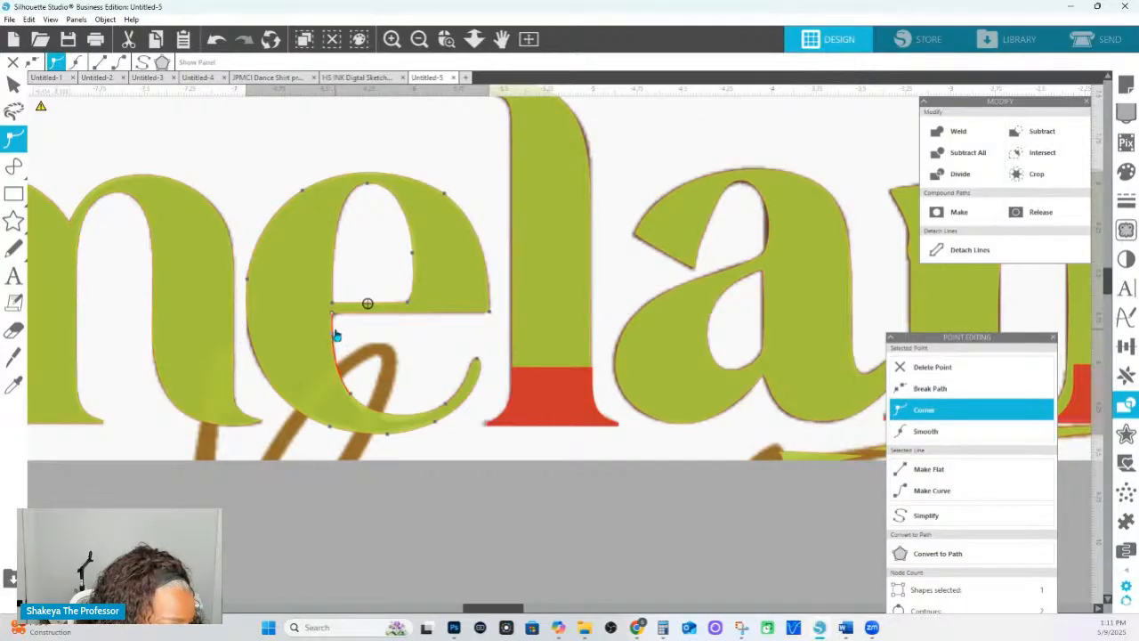
Edit the m's points and adjust the curve where its last stem meets the outer foot.
{"action": "left_click", "coordinate": [257, 425]}
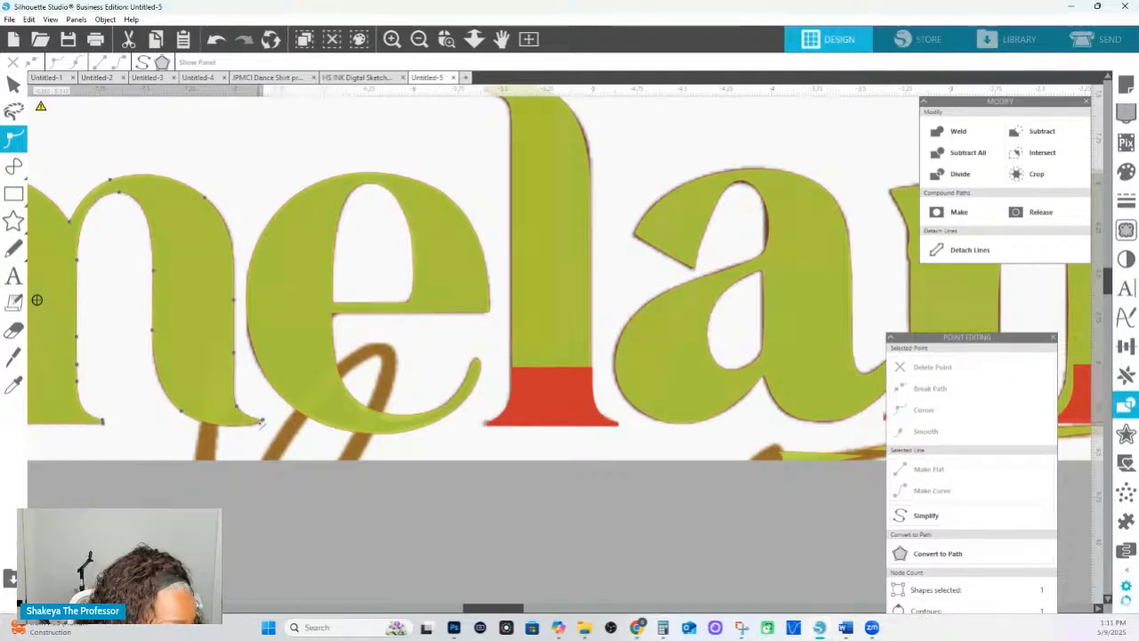
{"action": "left_click", "coordinate": [260, 423]}
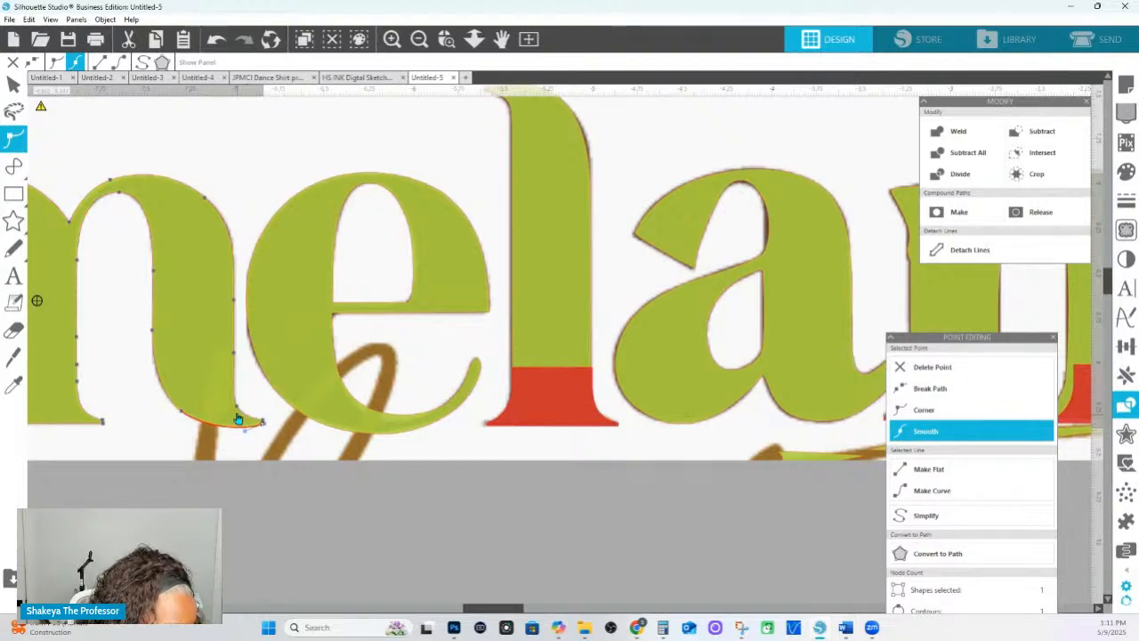
{"action": "left_click", "coordinate": [236, 408]}
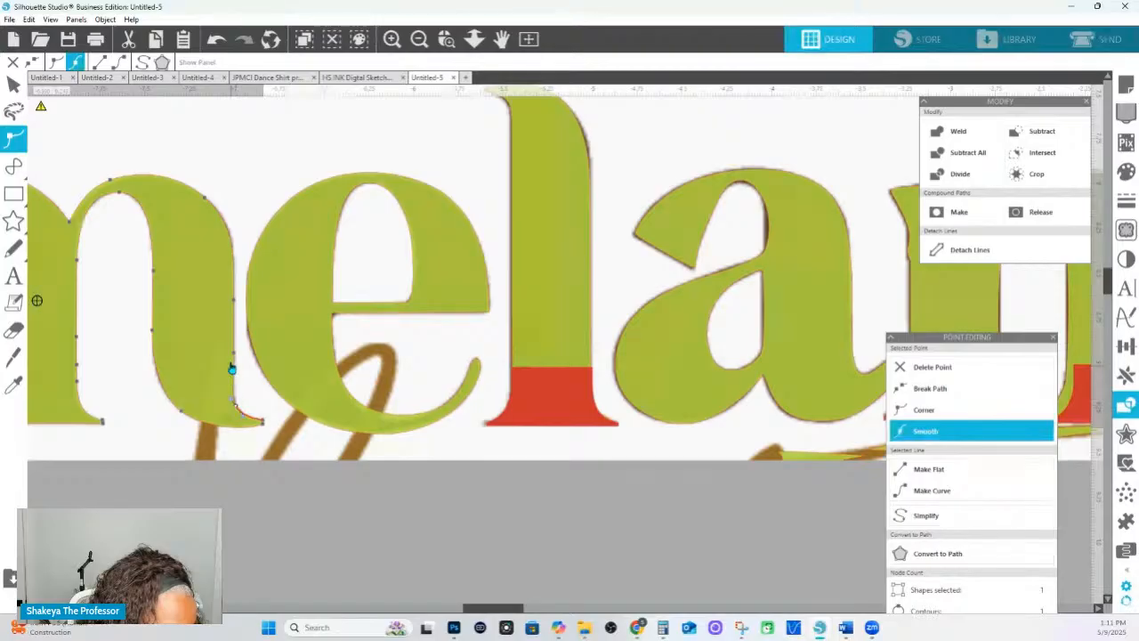
Adjust the m's last shoulder curve and delete the extra point on the lower outer edge of the last stem.
{"action": "right_click", "coordinate": [206, 201]}
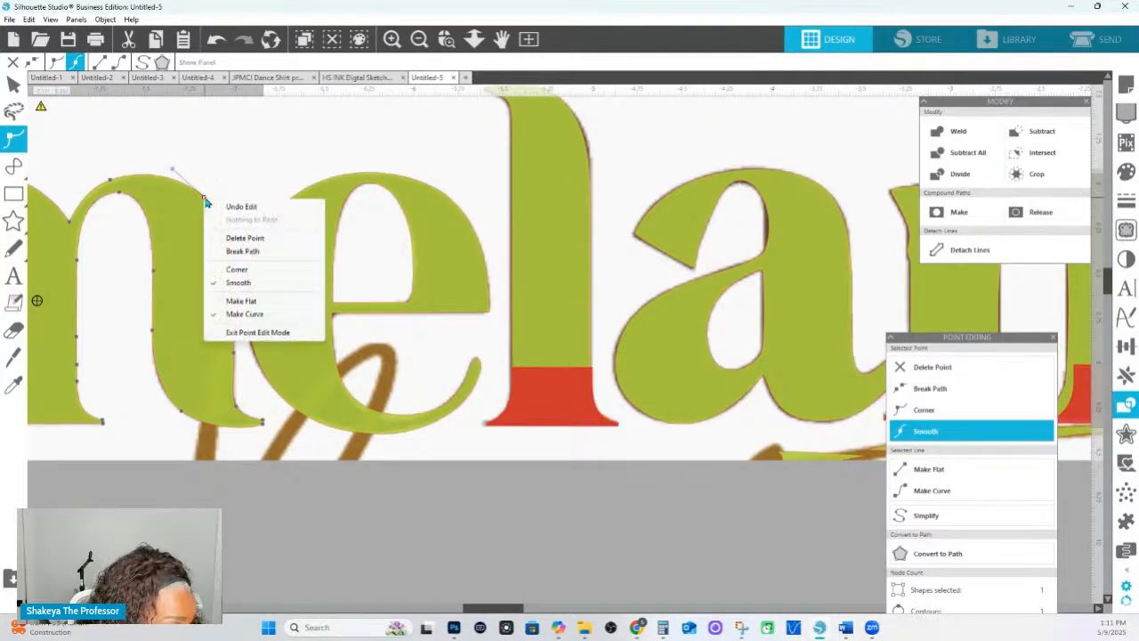
{"action": "left_click", "coordinate": [204, 201]}
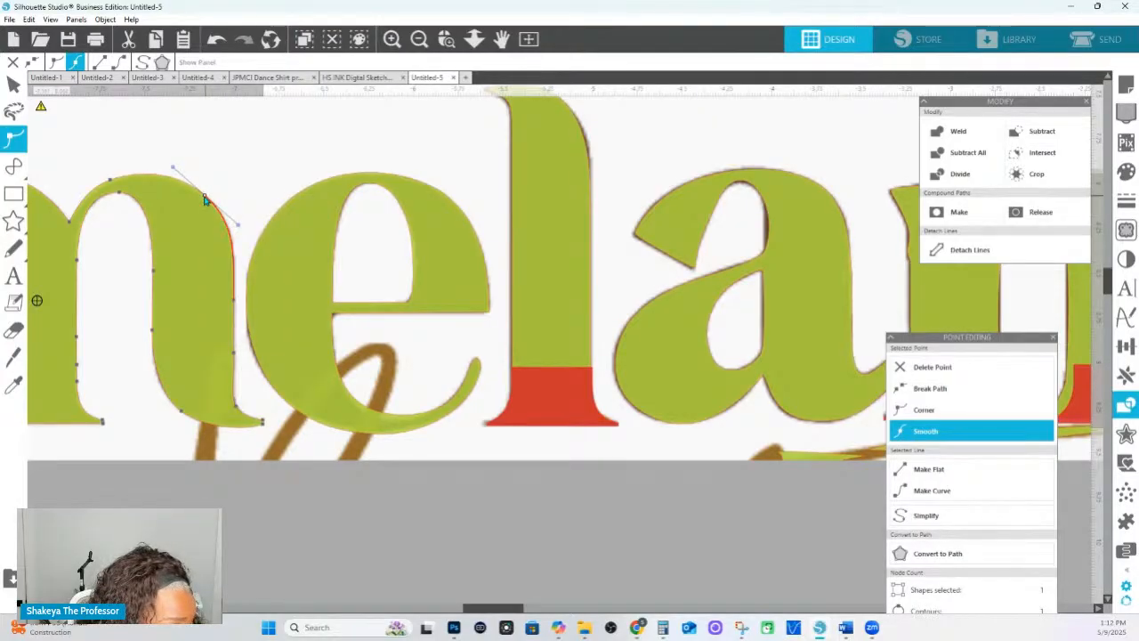
{"action": "left_click", "coordinate": [235, 353]}
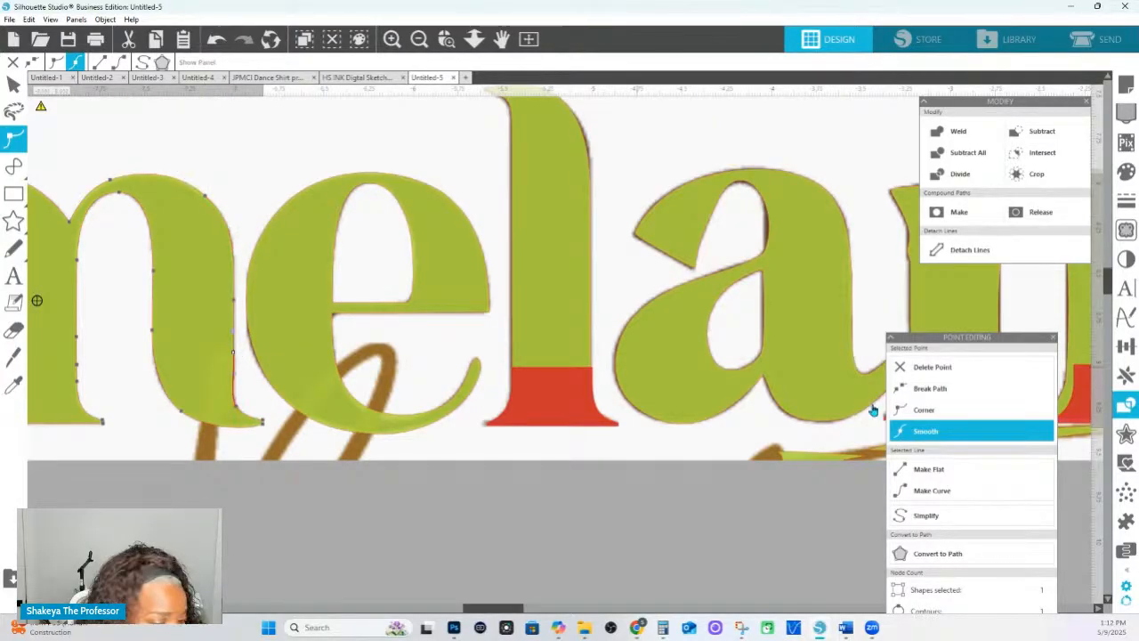
{"action": "left_click", "coordinate": [945, 373]}
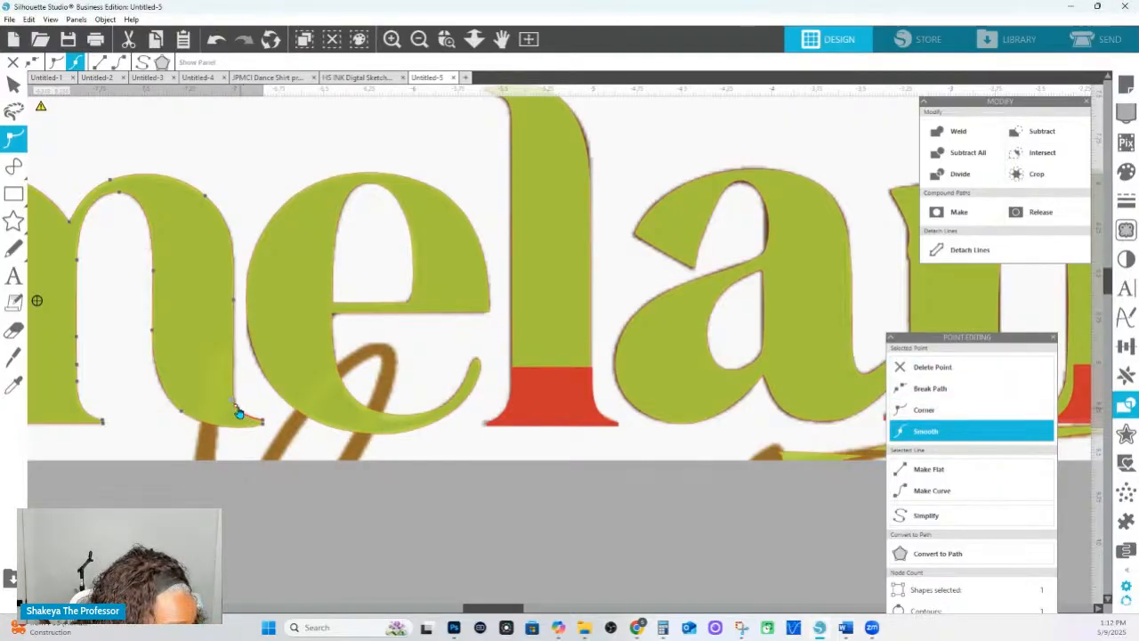
Smooth the curve along the underside of the m's last stem out to the tip of its foot.
{"action": "left_click", "coordinate": [171, 402]}
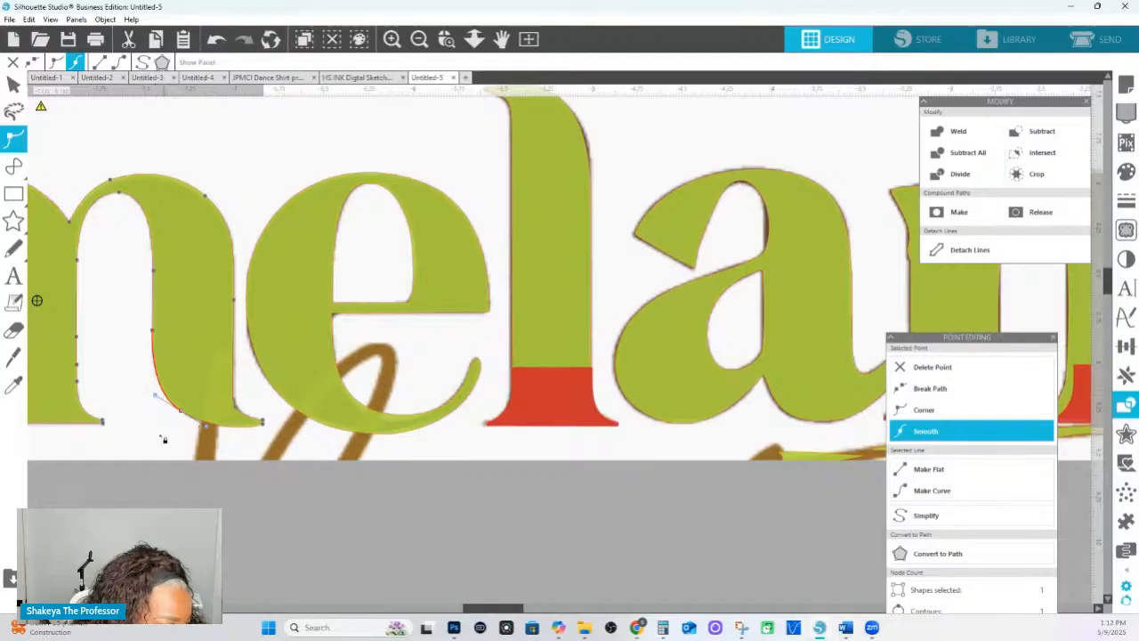
{"action": "left_click", "coordinate": [262, 426]}
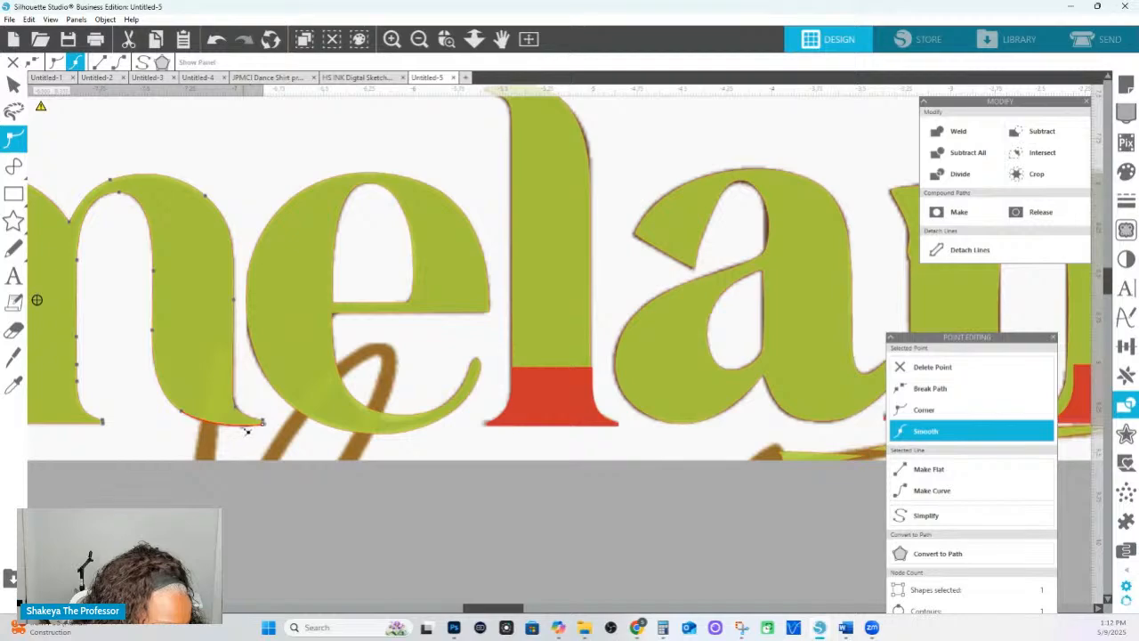
{"action": "left_click_drag", "start_coordinate": [115, 423], "coordinate": [397, 440]}
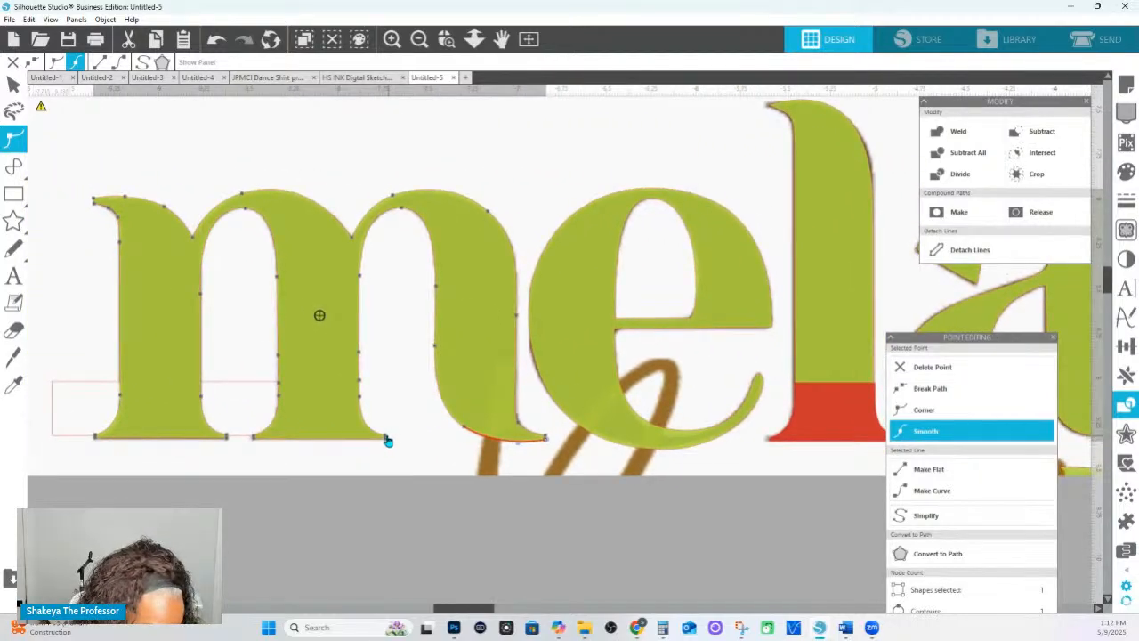
{"action": "left_click", "coordinate": [412, 444]}
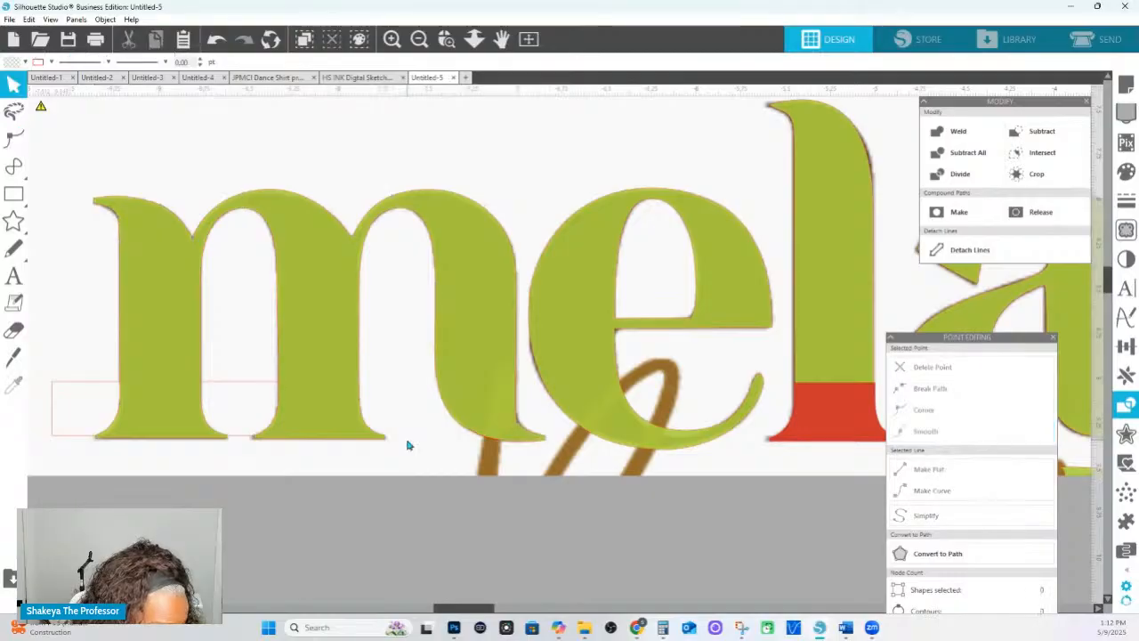
Make the tip of the m's last foot a corner with a flat segment and add a smooth point on the curve beneath it.
{"action": "double_click", "coordinate": [540, 445]}
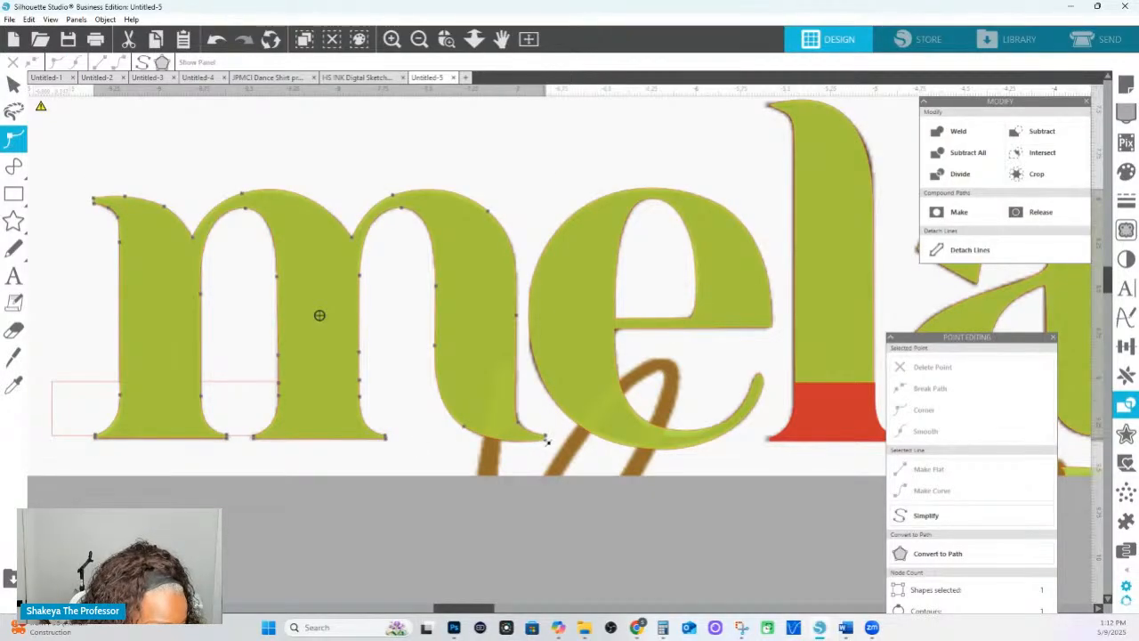
{"action": "left_click", "coordinate": [545, 440]}
{"action": "left_click", "coordinate": [924, 409]}
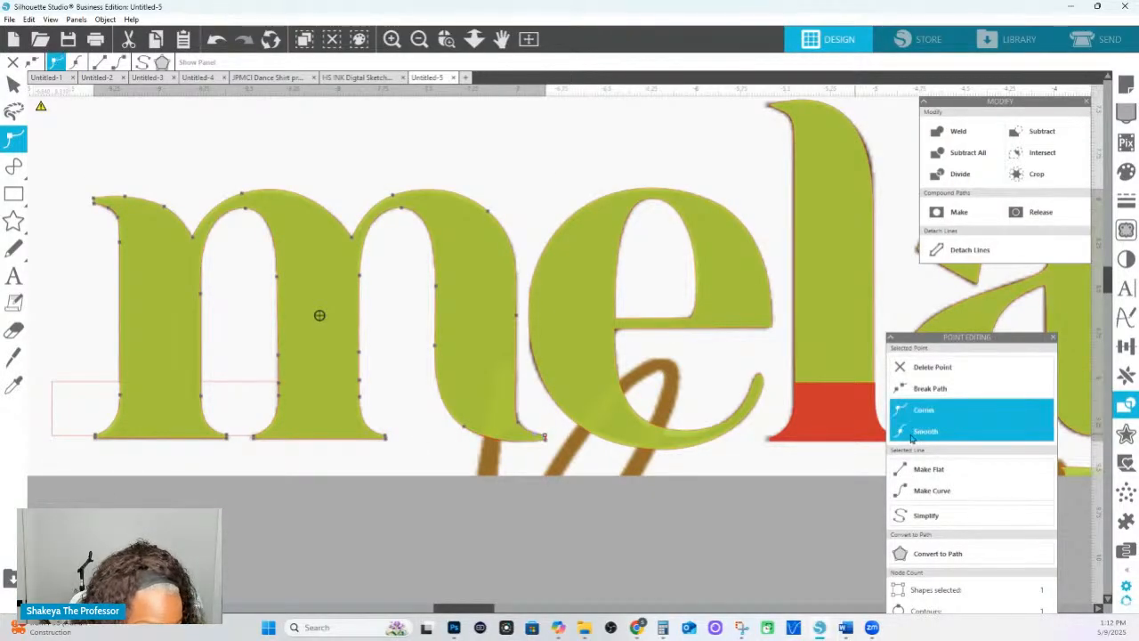
{"action": "left_click", "coordinate": [948, 470]}
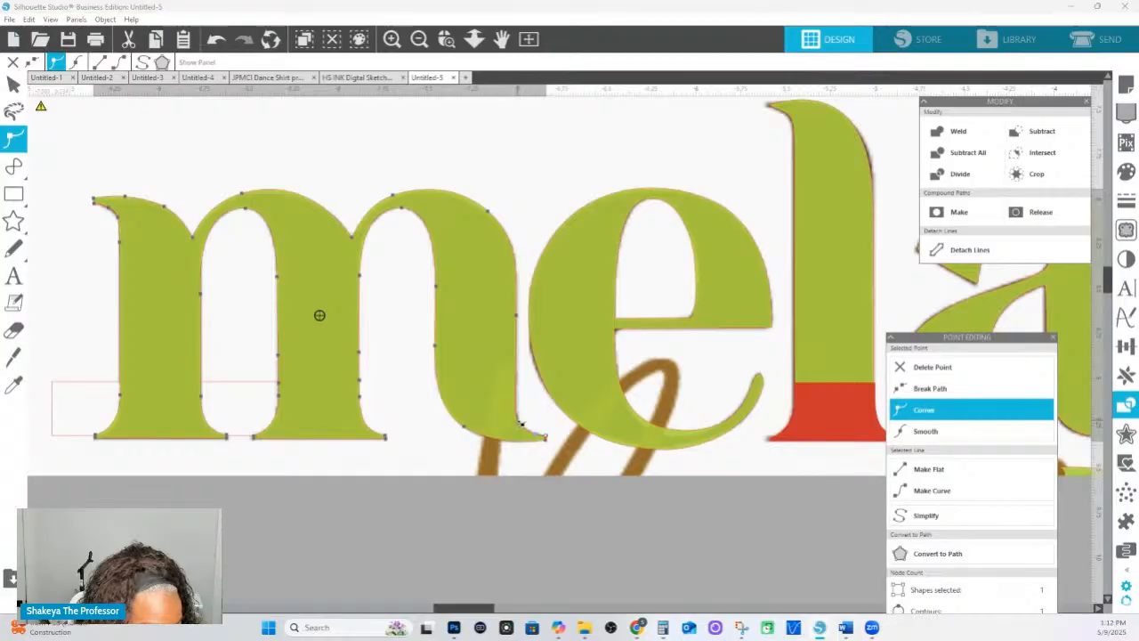
{"action": "left_click", "coordinate": [518, 424]}
{"action": "left_click", "coordinate": [508, 437]}
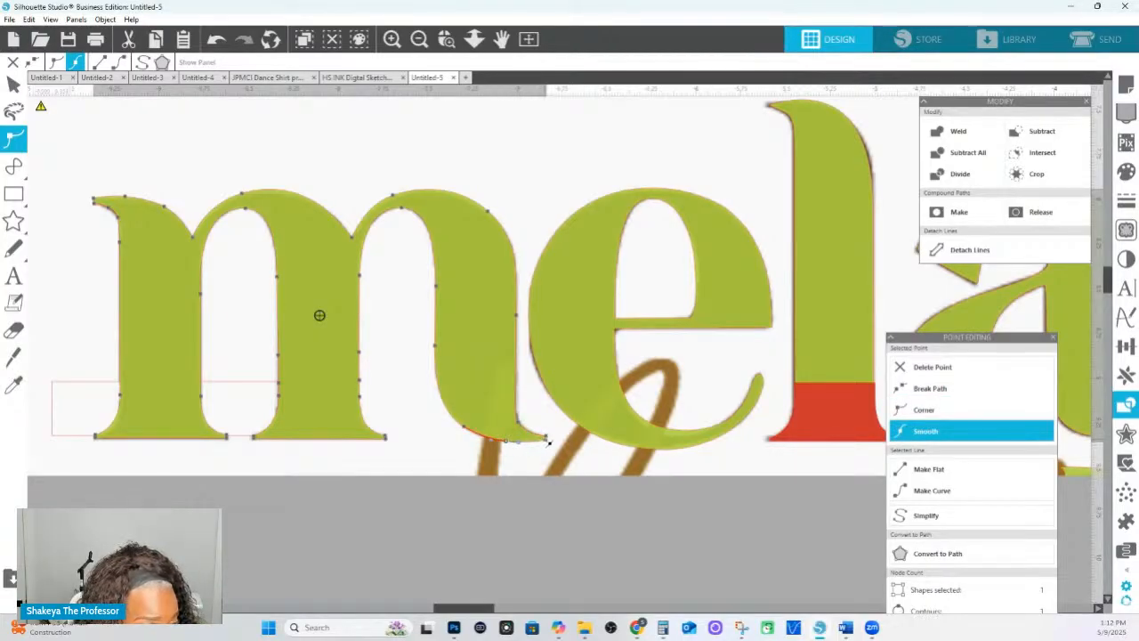
{"action": "left_click", "coordinate": [546, 438]}
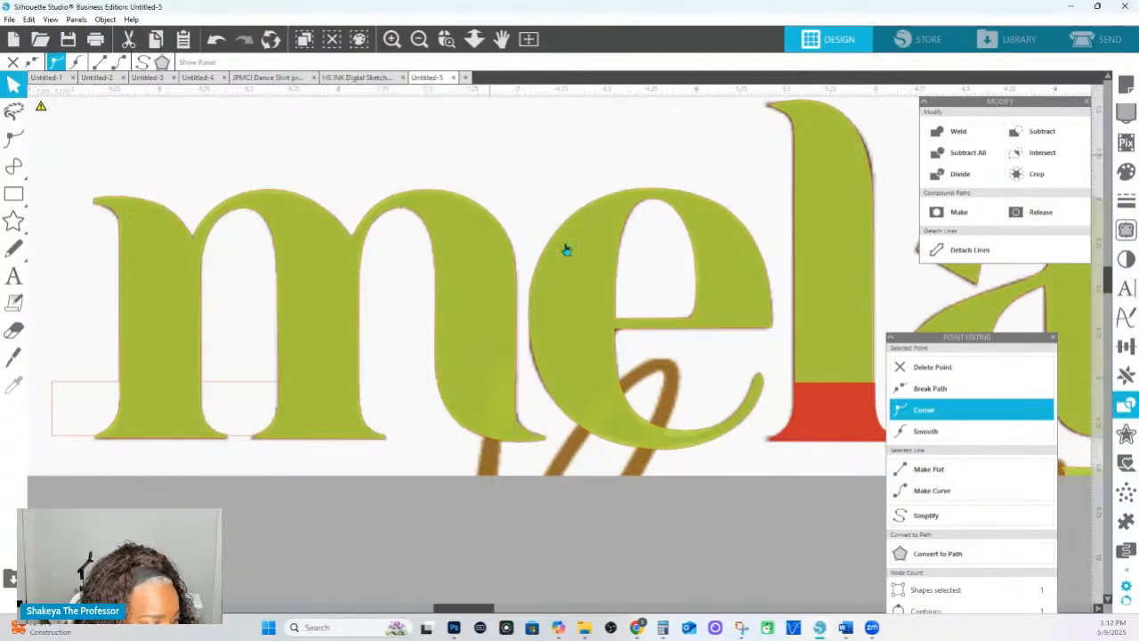
{"action": "left_click", "coordinate": [546, 445]}
Reshape the tip of the e's tail by repositioning its corner point and adjusting its curve handles.
{"action": "left_click_drag", "start_coordinate": [666, 392], "coordinate": [394, 427]}
{"action": "left_click", "coordinate": [476, 333]}
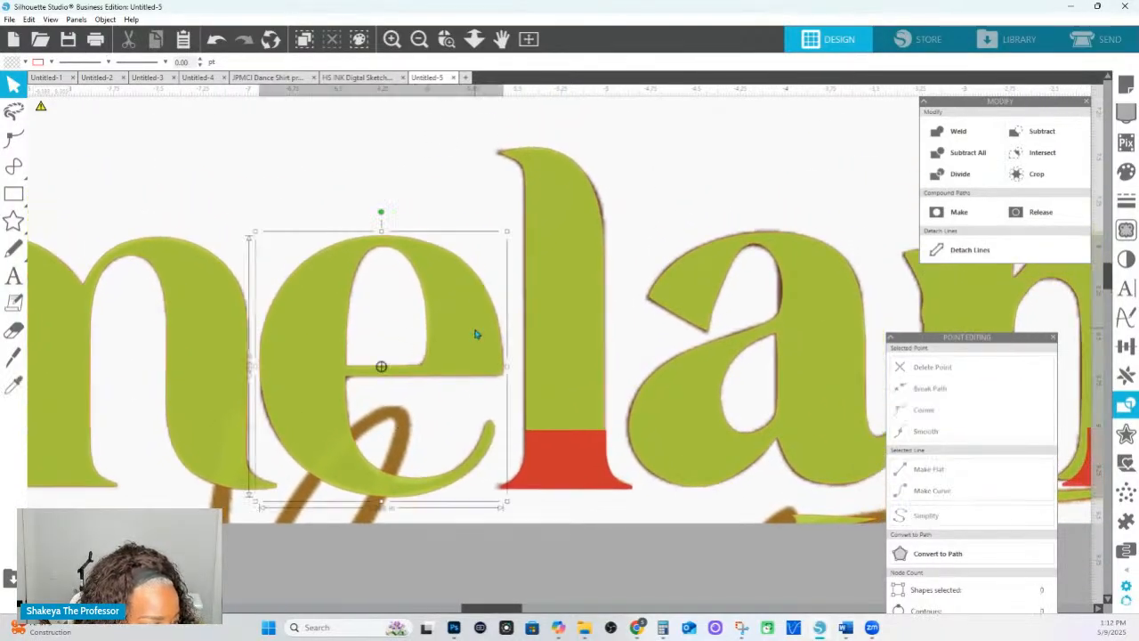
{"action": "double_click", "coordinate": [490, 445]}
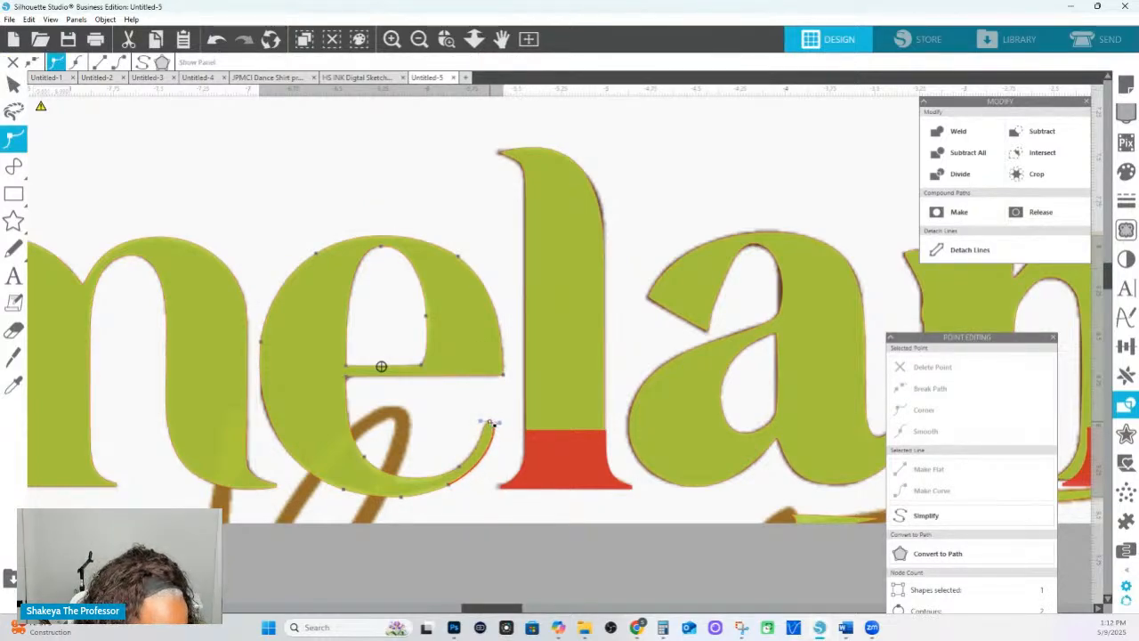
{"action": "left_click", "coordinate": [490, 424]}
{"action": "left_click", "coordinate": [481, 425]}
{"action": "double_click", "coordinate": [487, 434]}
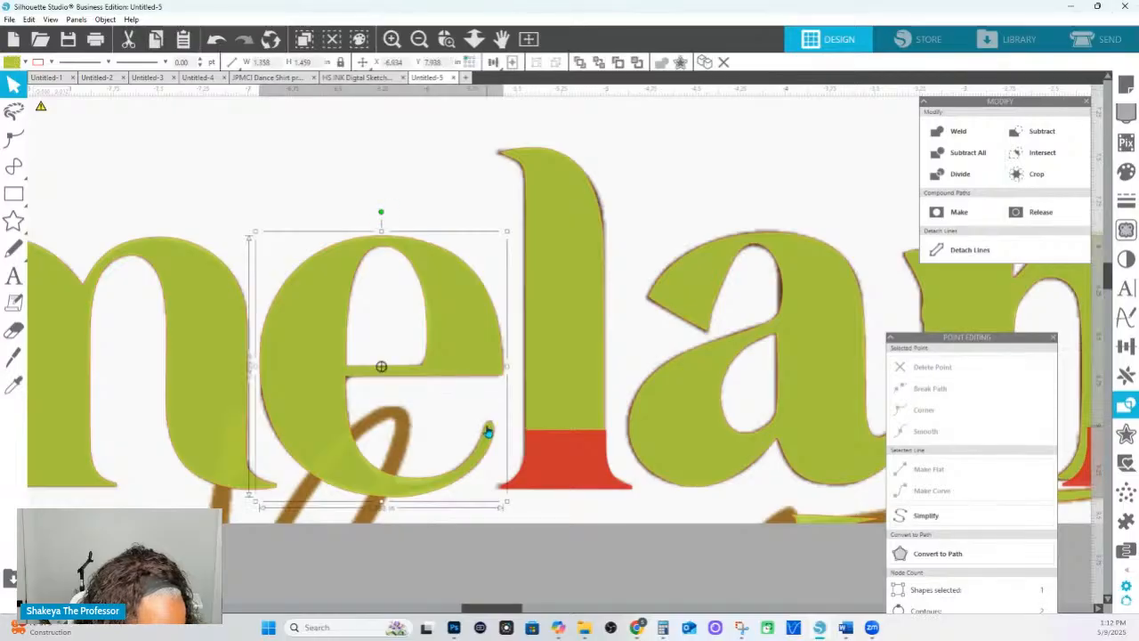
{"action": "left_click", "coordinate": [488, 426]}
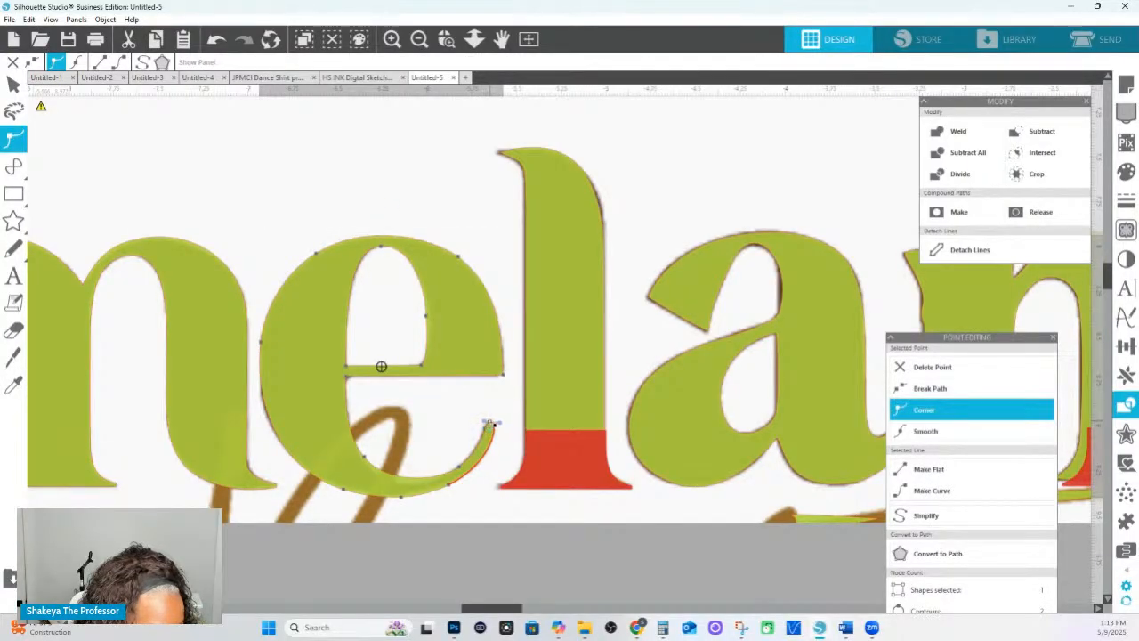
{"action": "left_click", "coordinate": [504, 428]}
{"action": "double_click", "coordinate": [488, 431]}
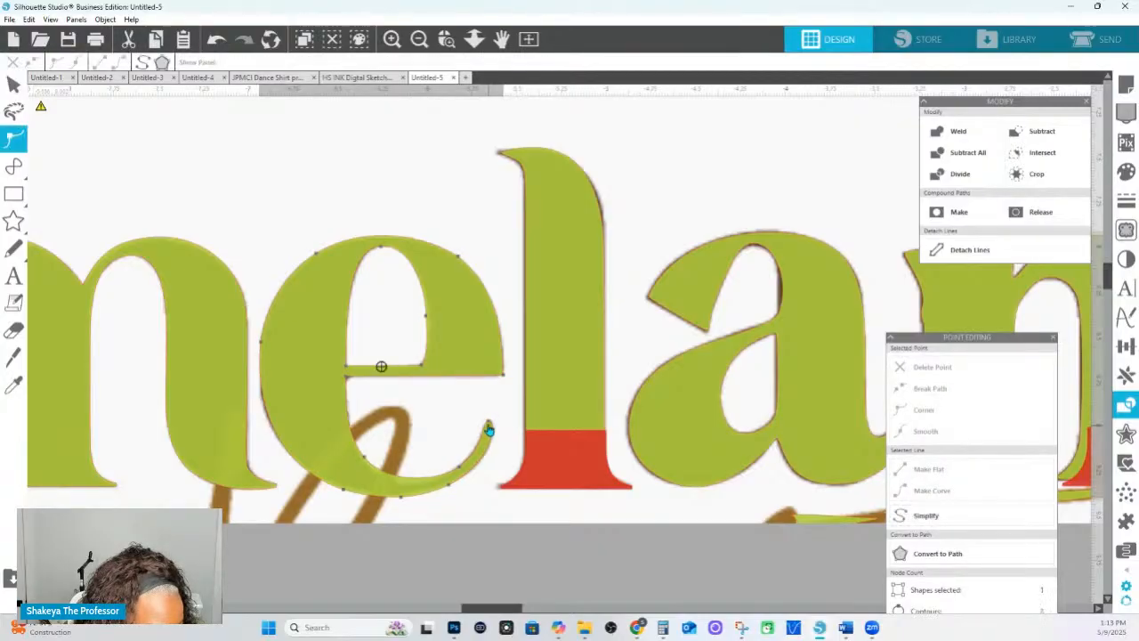
{"action": "left_click", "coordinate": [489, 422]}
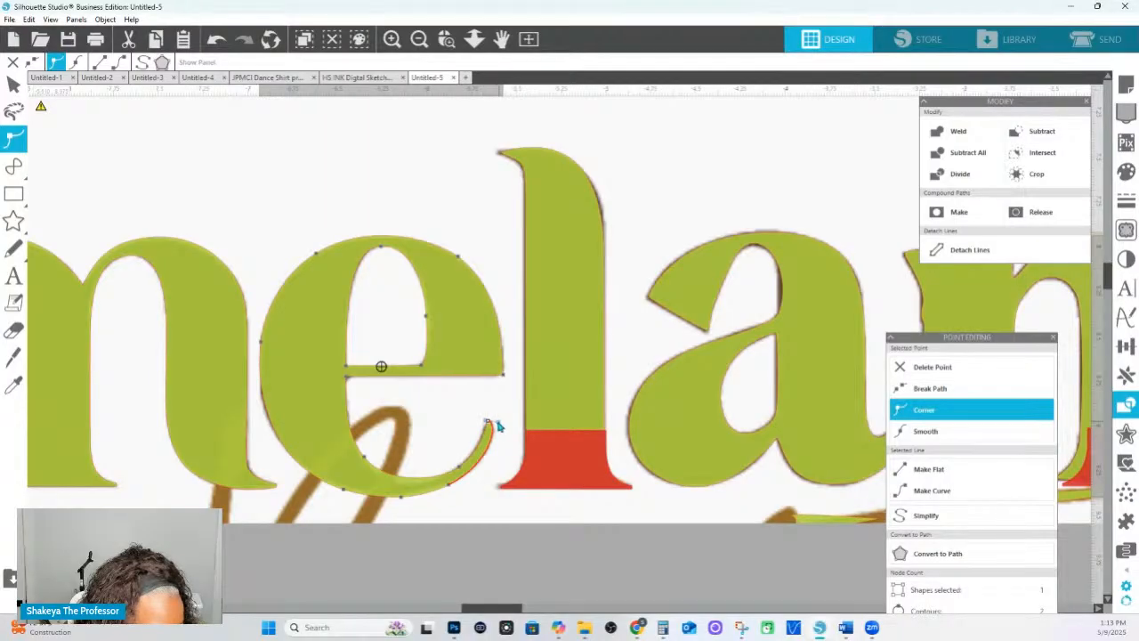
Refine the curve of the e's tail by adding a smooth point on its inner edge and adjusting the neighbouring points on both edges.
{"action": "left_click", "coordinate": [459, 467]}
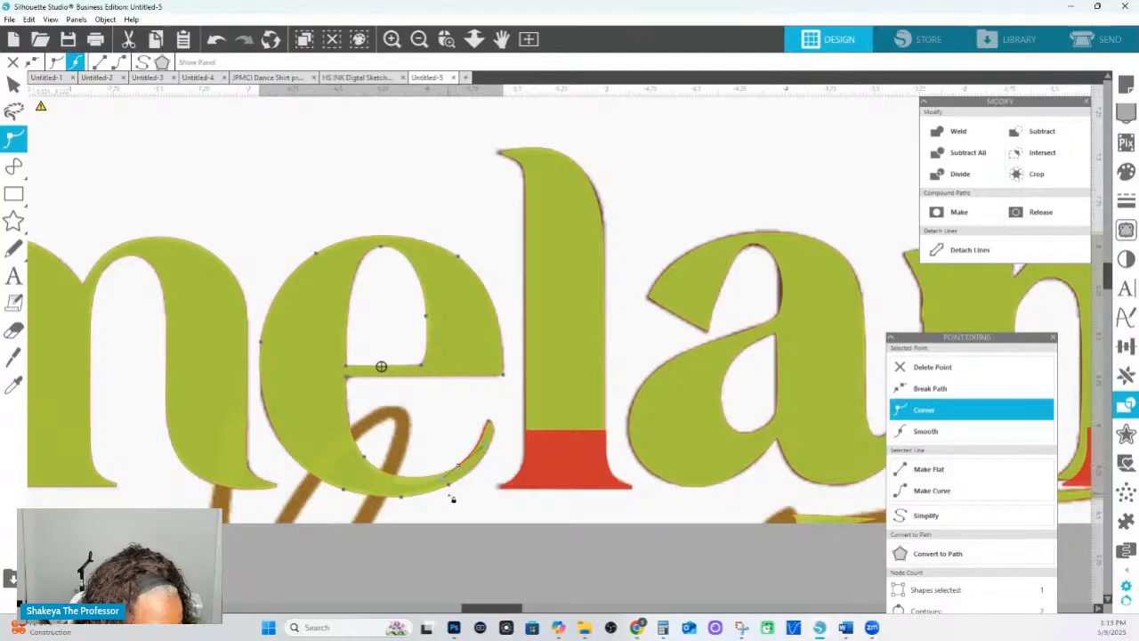
{"action": "left_click", "coordinate": [396, 483]}
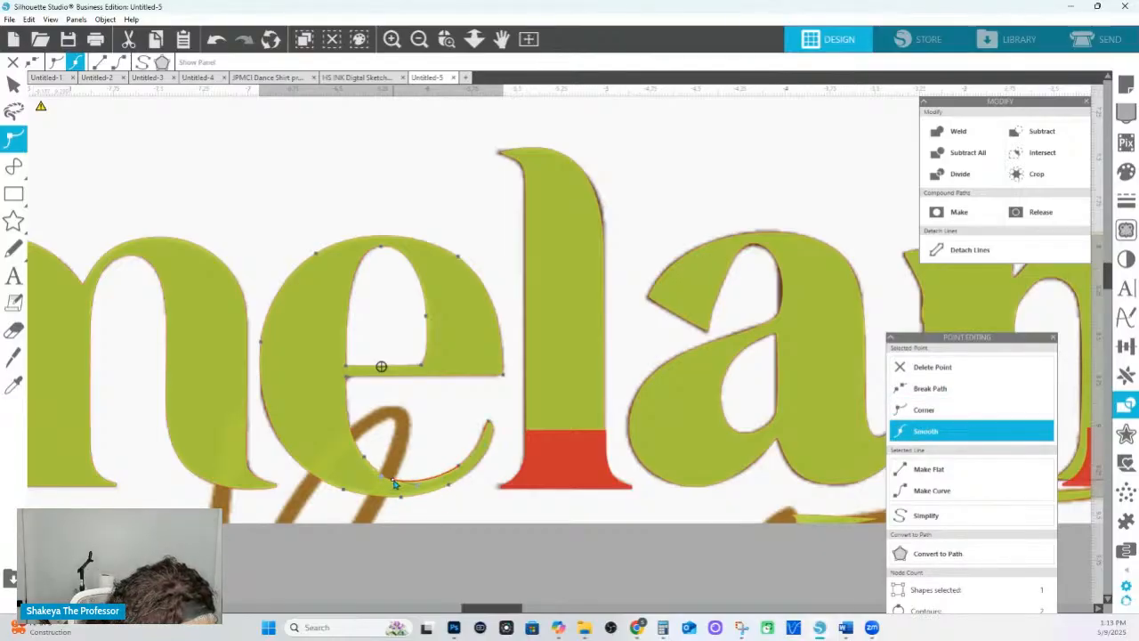
{"action": "left_click", "coordinate": [460, 469]}
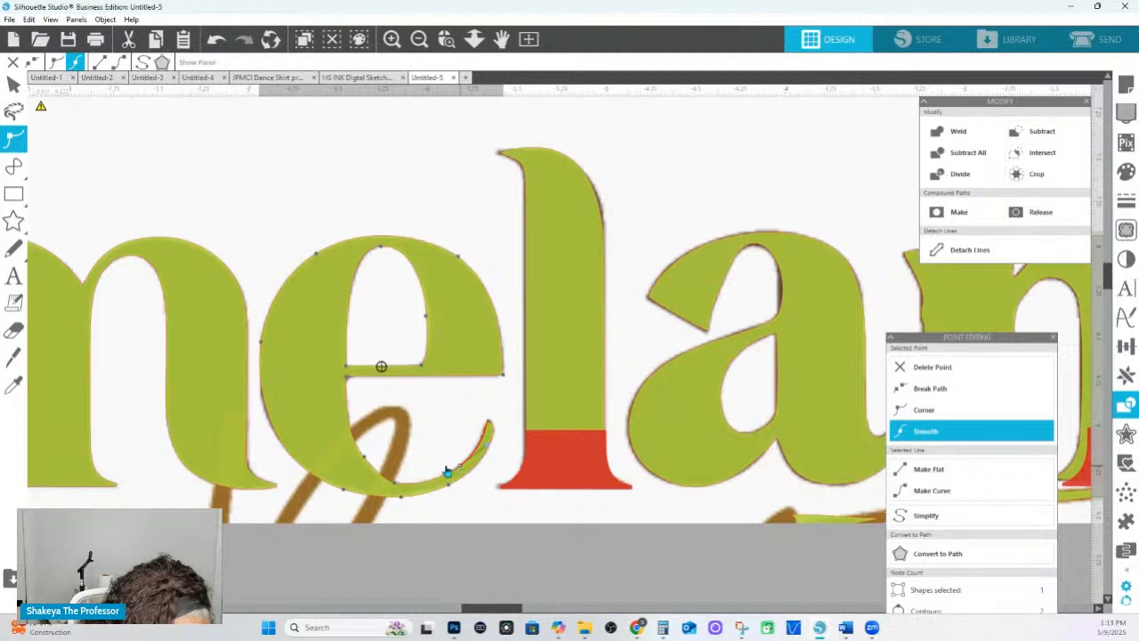
{"action": "left_click", "coordinate": [364, 461]}
{"action": "left_click_drag", "start_coordinate": [402, 499], "coordinate": [402, 495]}
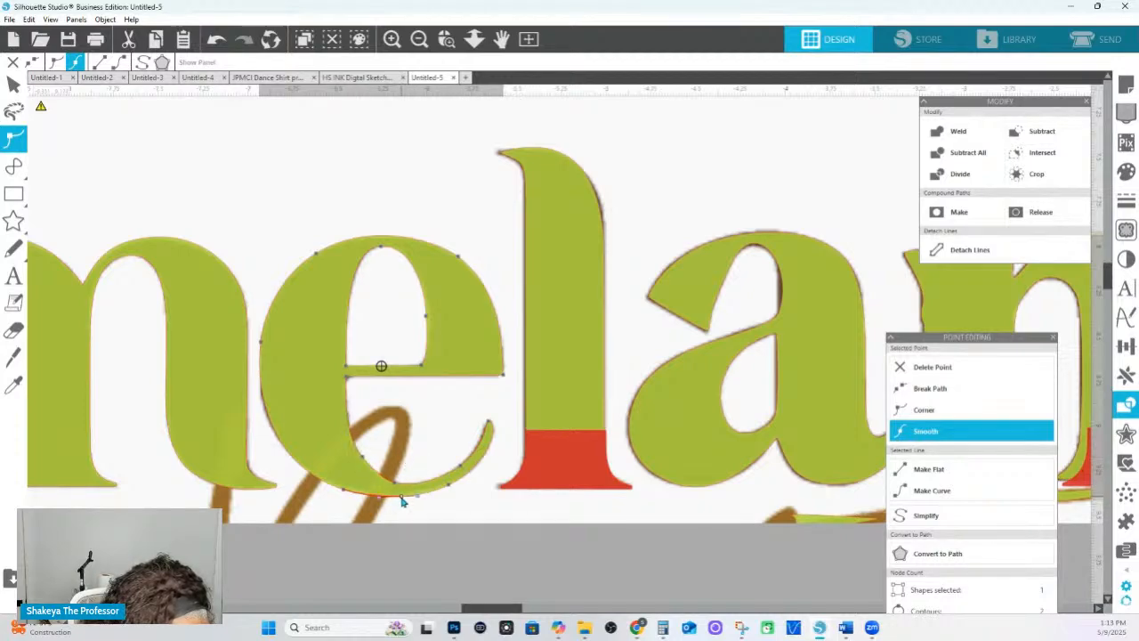
{"action": "left_click", "coordinate": [450, 486]}
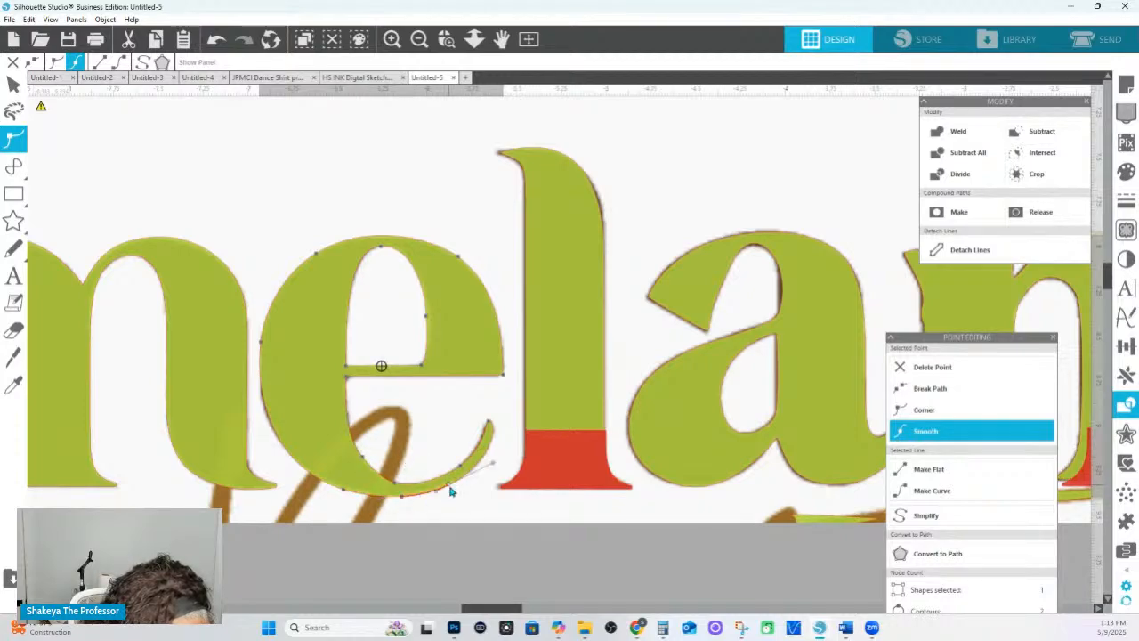
{"action": "left_click", "coordinate": [397, 486]}
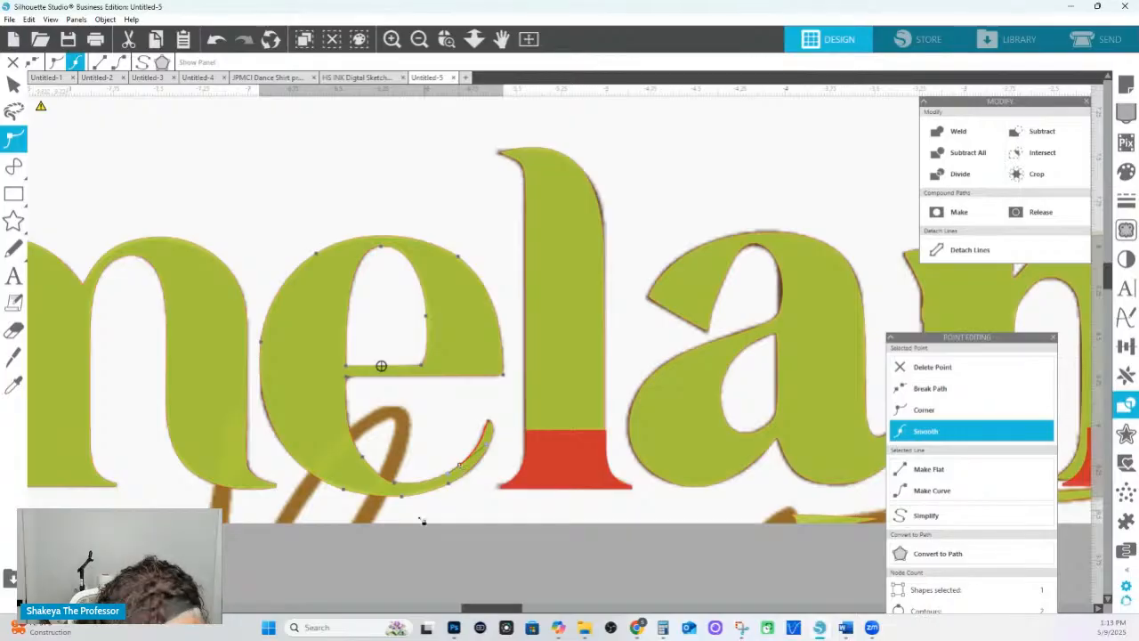
Set the e's fill transparency to 100% to reveal the traced lettering beneath it.
{"action": "left_click", "coordinate": [526, 286]}
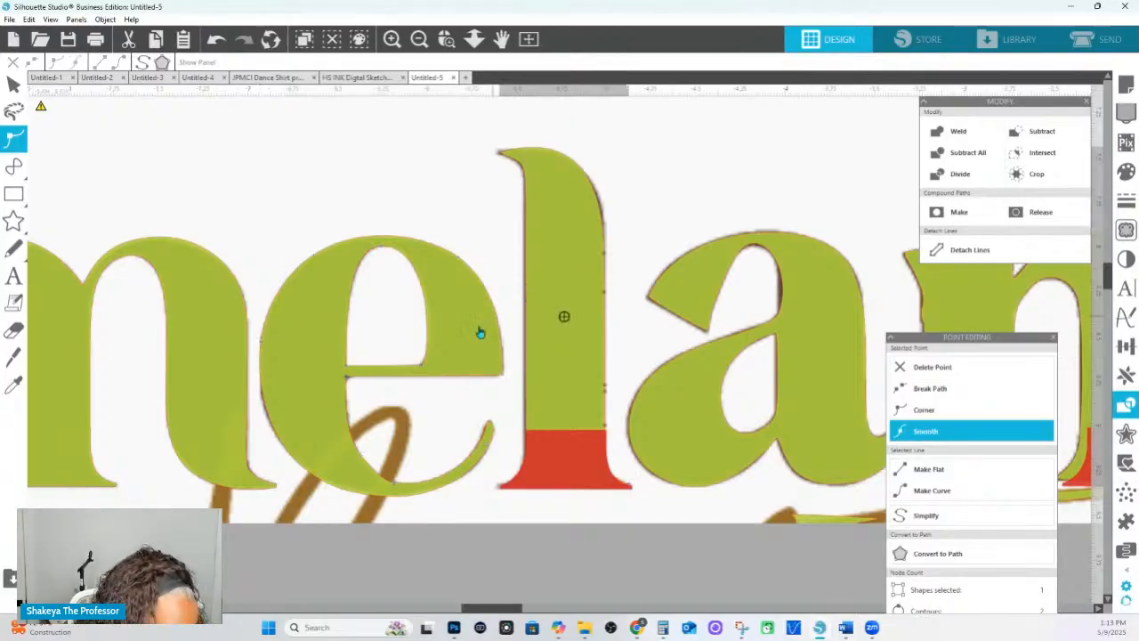
{"action": "left_click", "coordinate": [479, 332]}
{"action": "left_click", "coordinate": [1125, 172]}
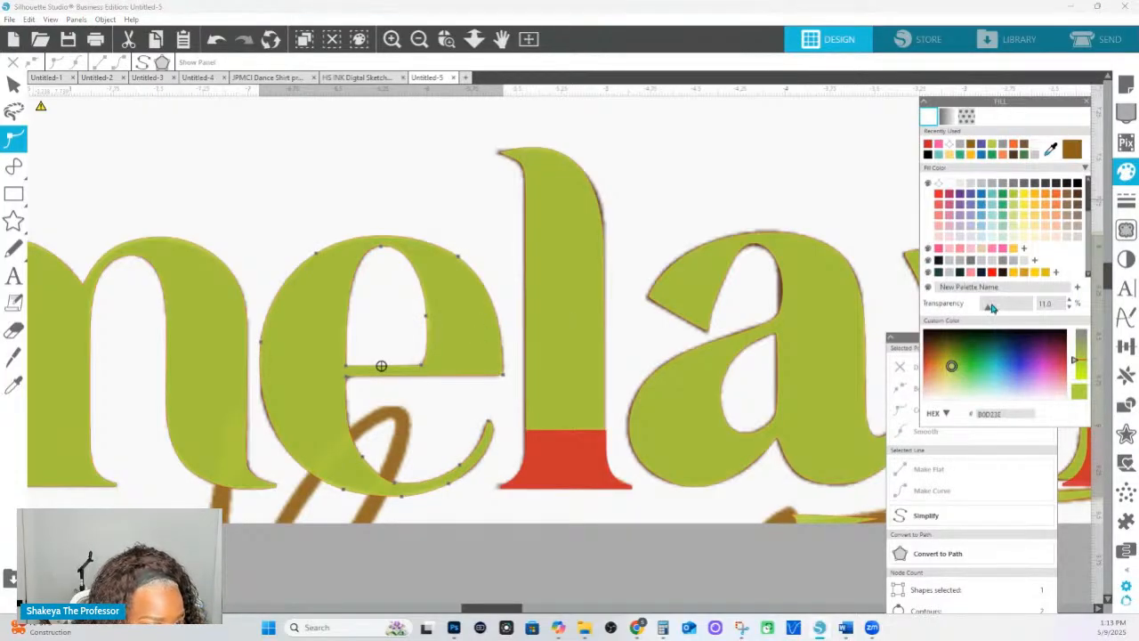
{"action": "left_click_drag", "start_coordinate": [986, 310], "coordinate": [1037, 310]}
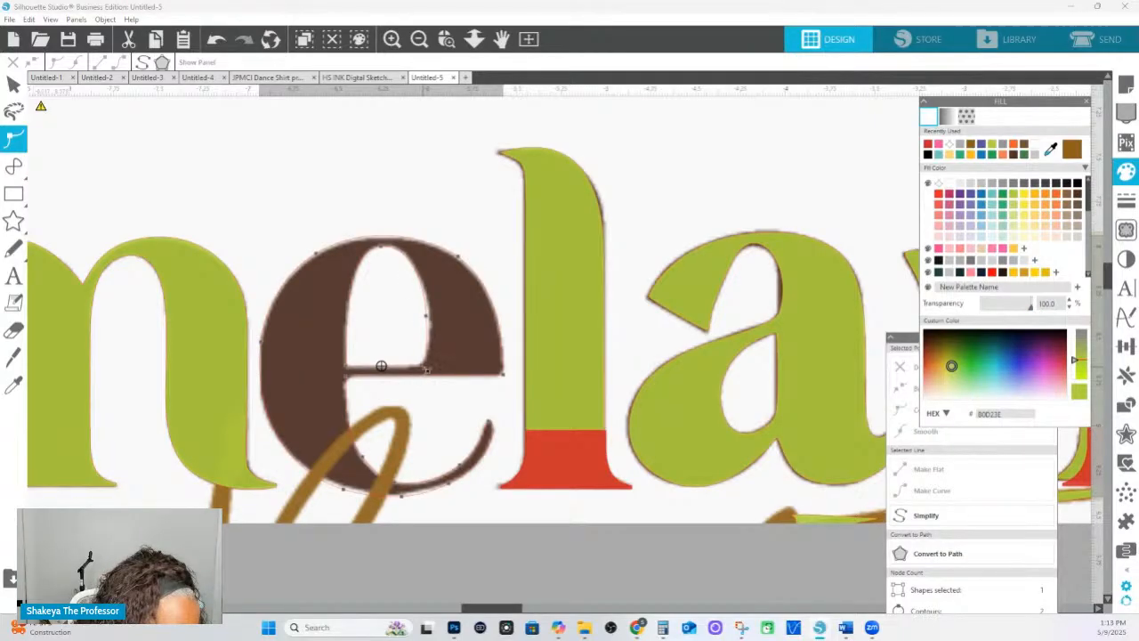
Reshape the right side of the e's counter, adjusting its lower corner curve and the smooth point above it to match the original.
{"action": "left_click", "coordinate": [425, 361]}
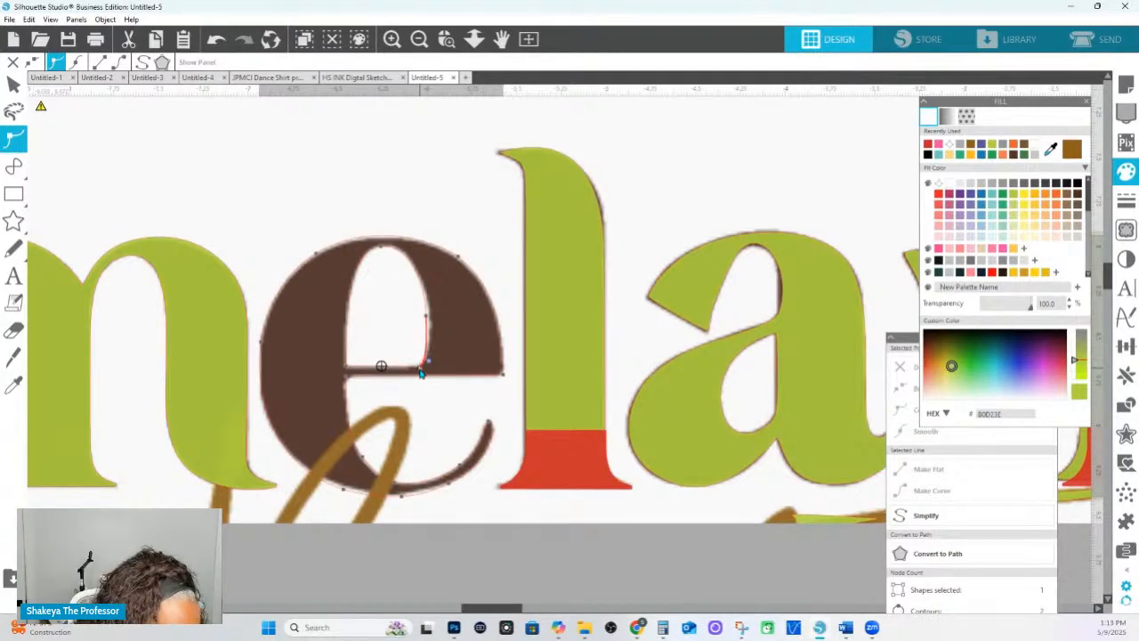
{"action": "left_click_drag", "start_coordinate": [428, 360], "coordinate": [435, 354]}
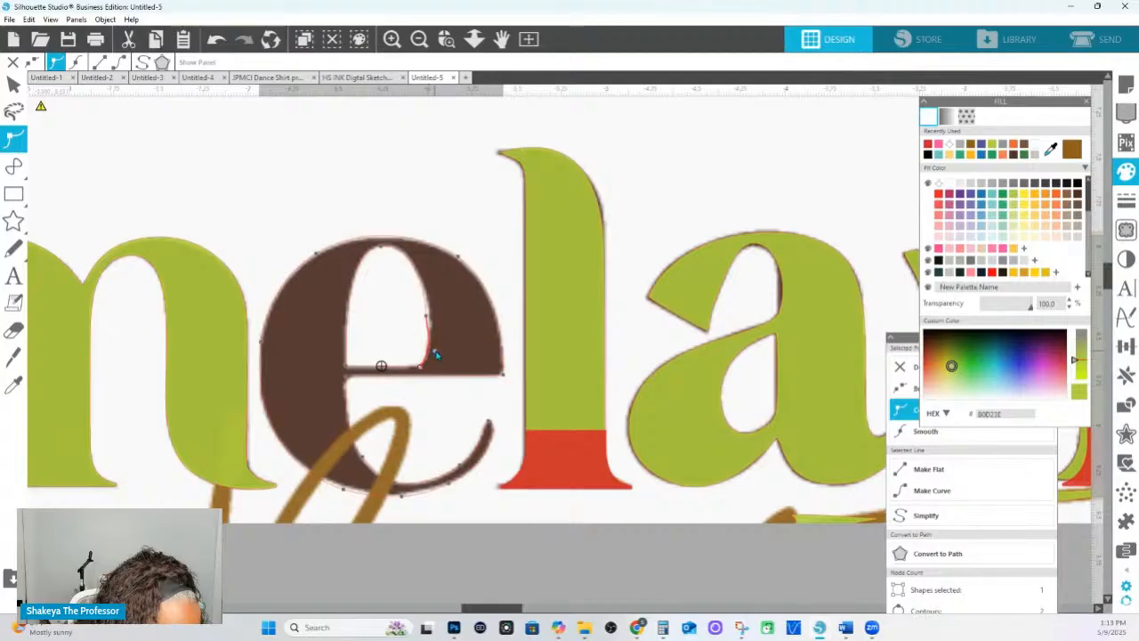
{"action": "left_click", "coordinate": [431, 318]}
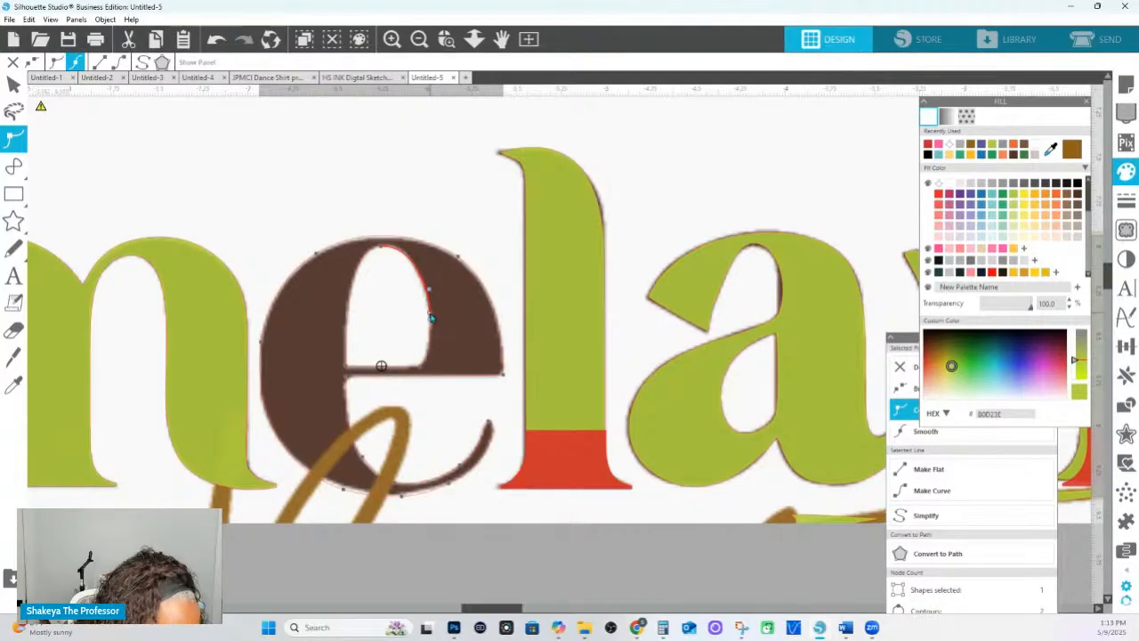
{"action": "left_click", "coordinate": [430, 294]}
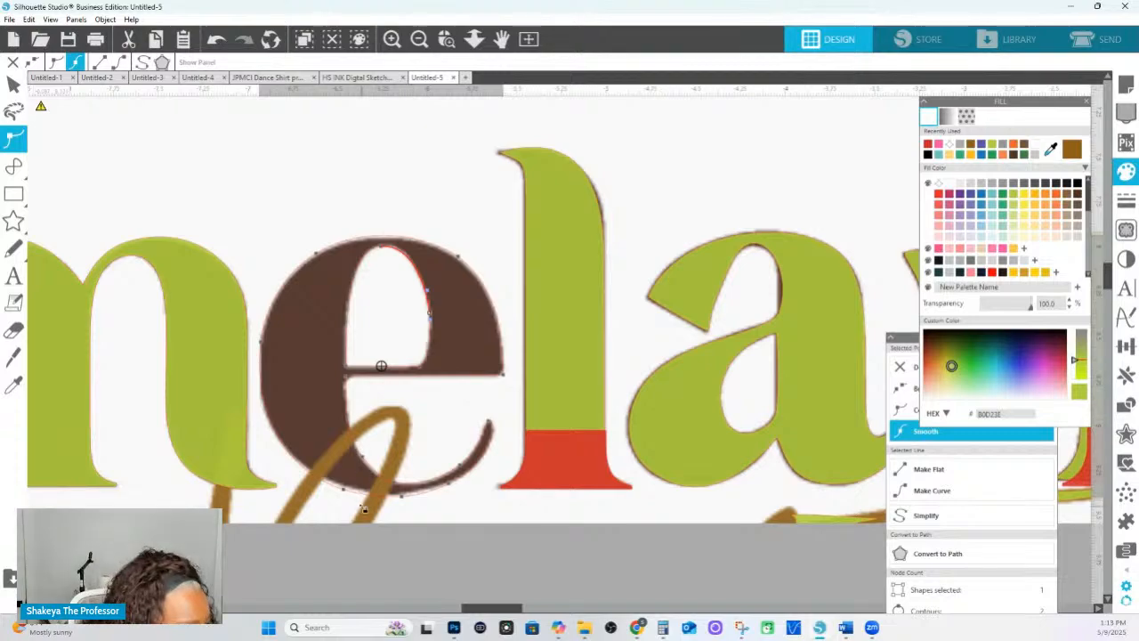
Adjust the points along the e's bottom curve and lower tail to follow the original letter, and leave point editing.
{"action": "left_click", "coordinate": [345, 492]}
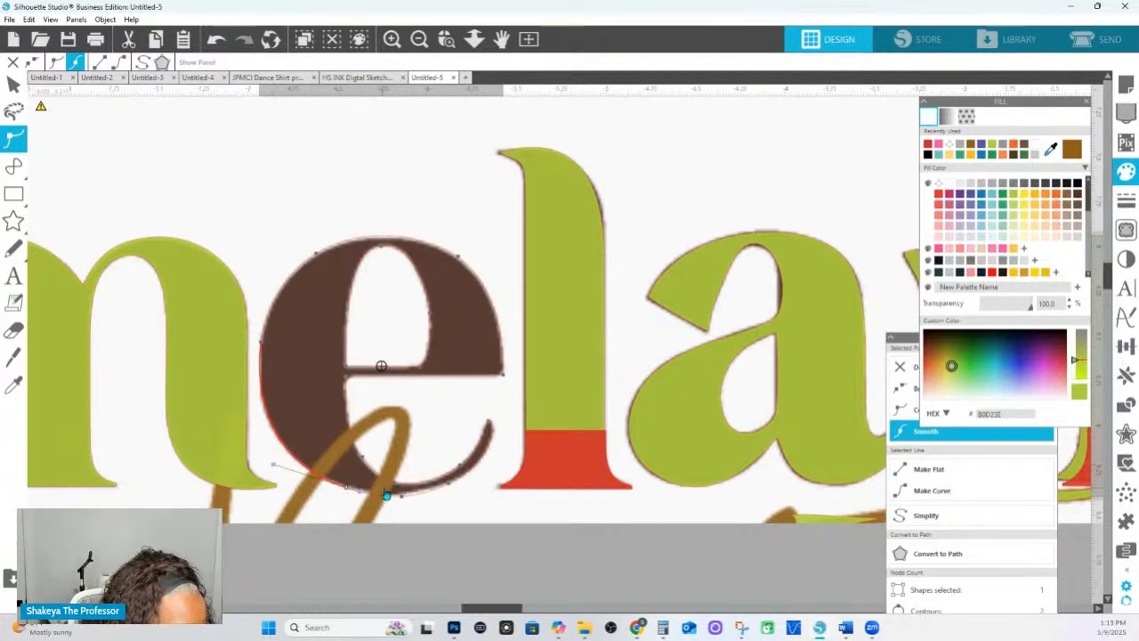
{"action": "left_click", "coordinate": [403, 495]}
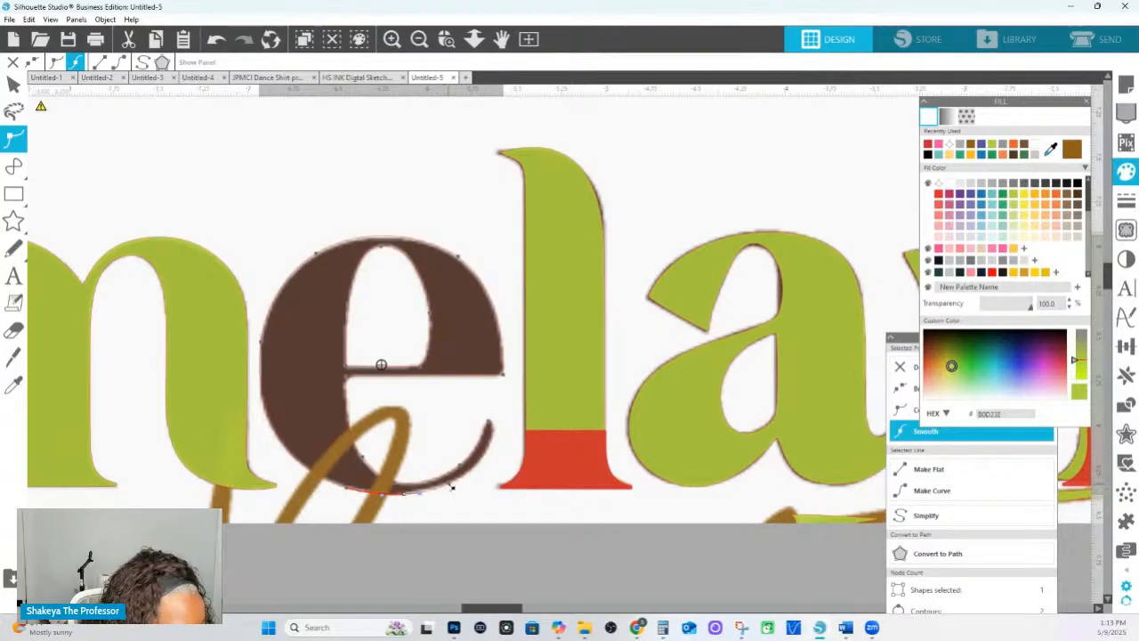
{"action": "left_click", "coordinate": [450, 487]}
{"action": "left_click", "coordinate": [463, 468]}
{"action": "left_click", "coordinate": [503, 413]}
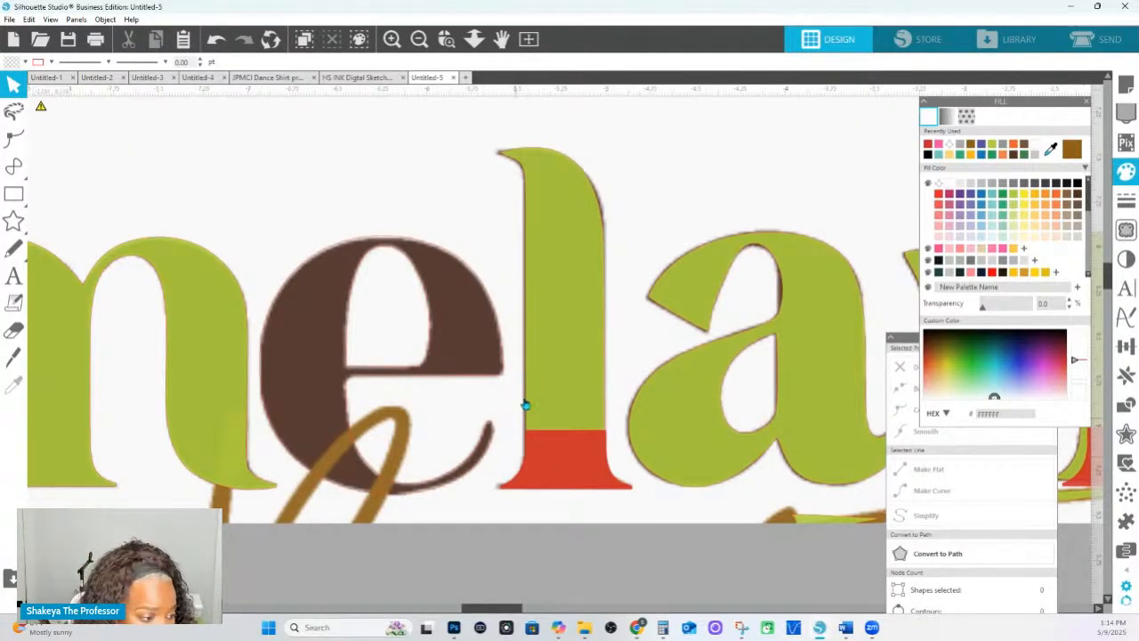
Crop a copy of the m with a rectangle drawn around its last foot, keeping only the lower part of that stem.
{"action": "left_click", "coordinate": [555, 229]}
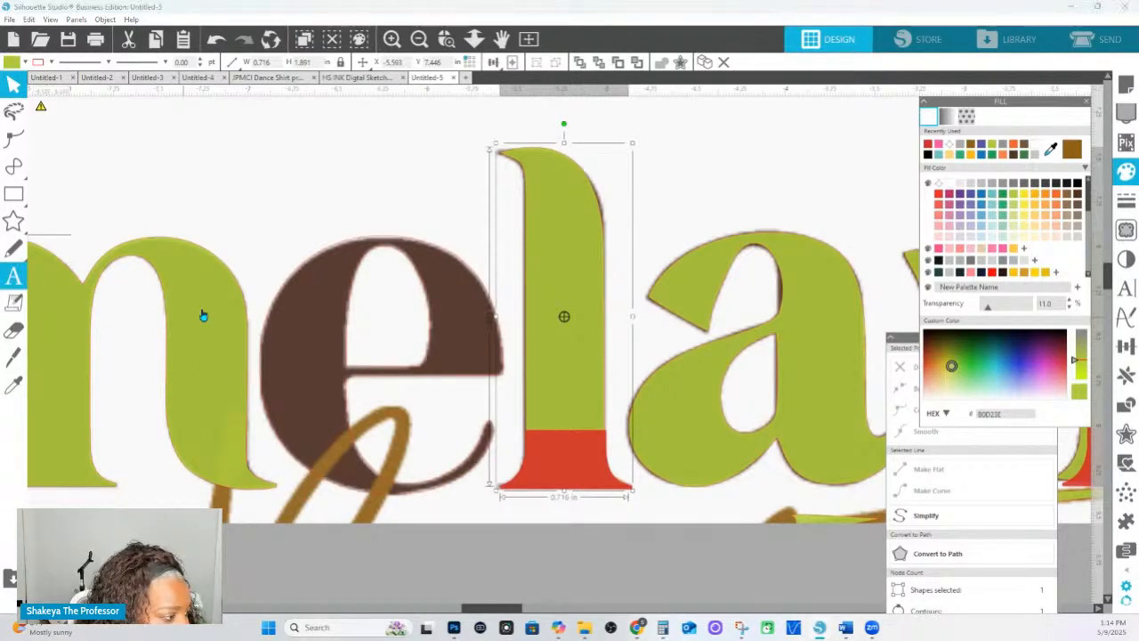
{"action": "left_click", "coordinate": [203, 313]}
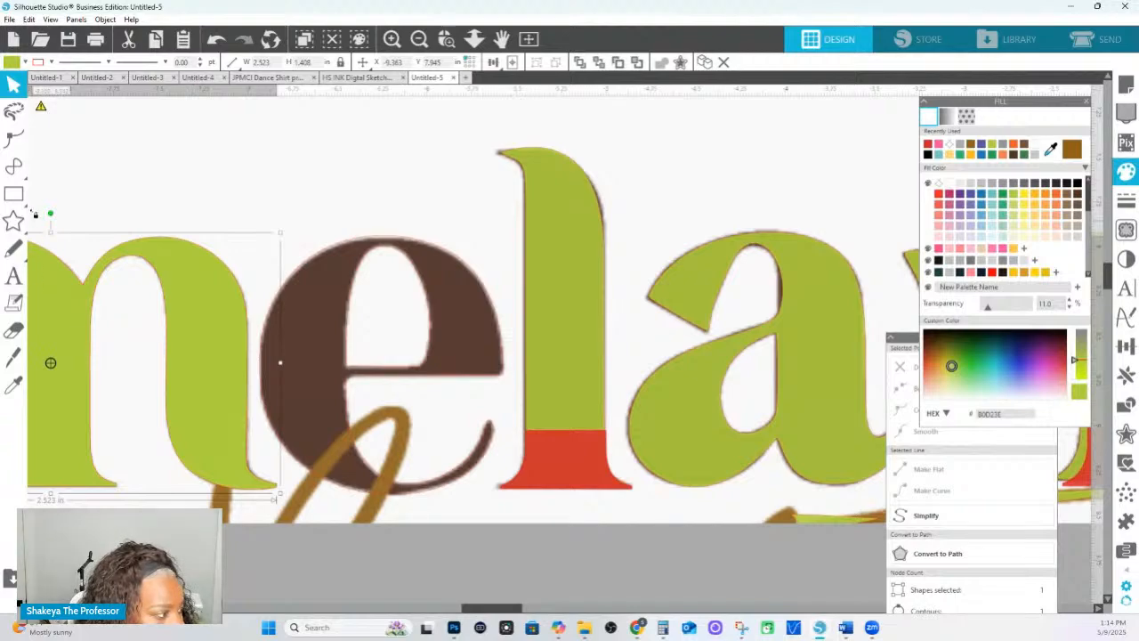
{"action": "left_click", "coordinate": [14, 194]}
{"action": "left_click_drag", "start_coordinate": [131, 372], "coordinate": [327, 510]}
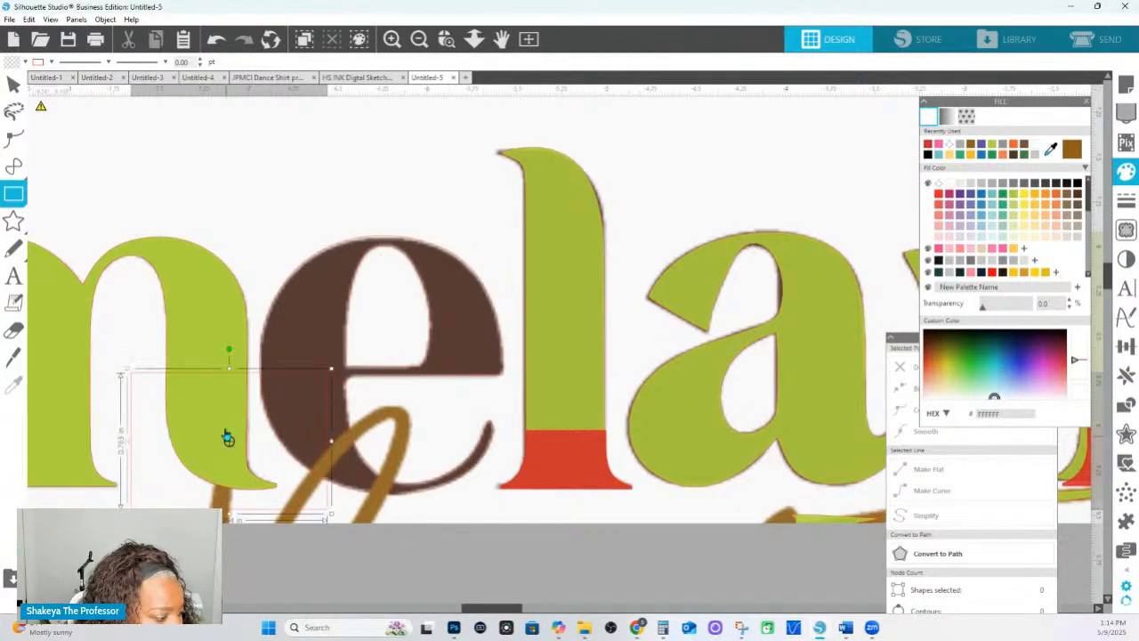
{"action": "left_click", "coordinate": [229, 437], "text": "shift"}
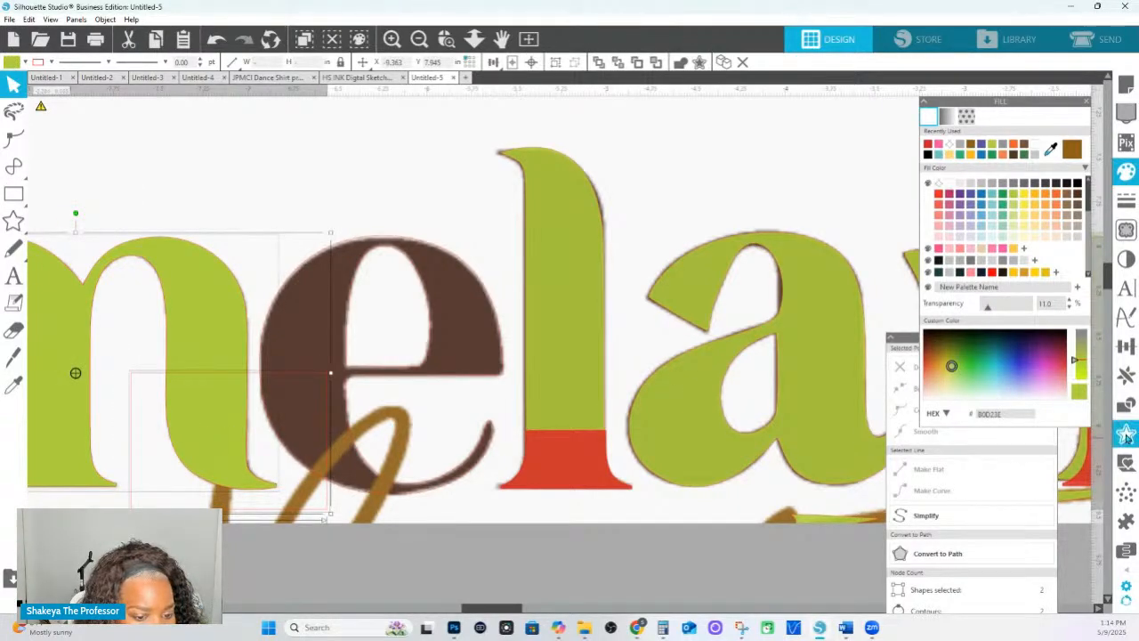
{"action": "left_click", "coordinate": [1126, 403]}
{"action": "left_click", "coordinate": [1039, 178]}
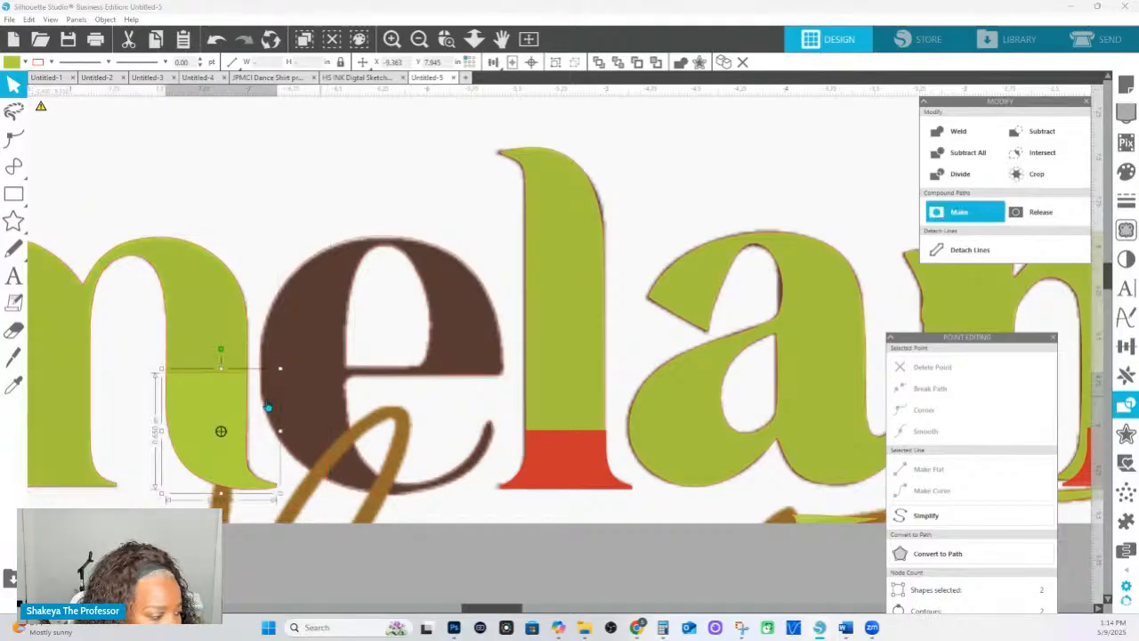
Flip the cropped foot horizontally and vertically and fit it over the top of the l, narrowed to about 0.6 in wide.
{"action": "right_click", "coordinate": [230, 417]}
{"action": "left_click", "coordinate": [294, 239]}
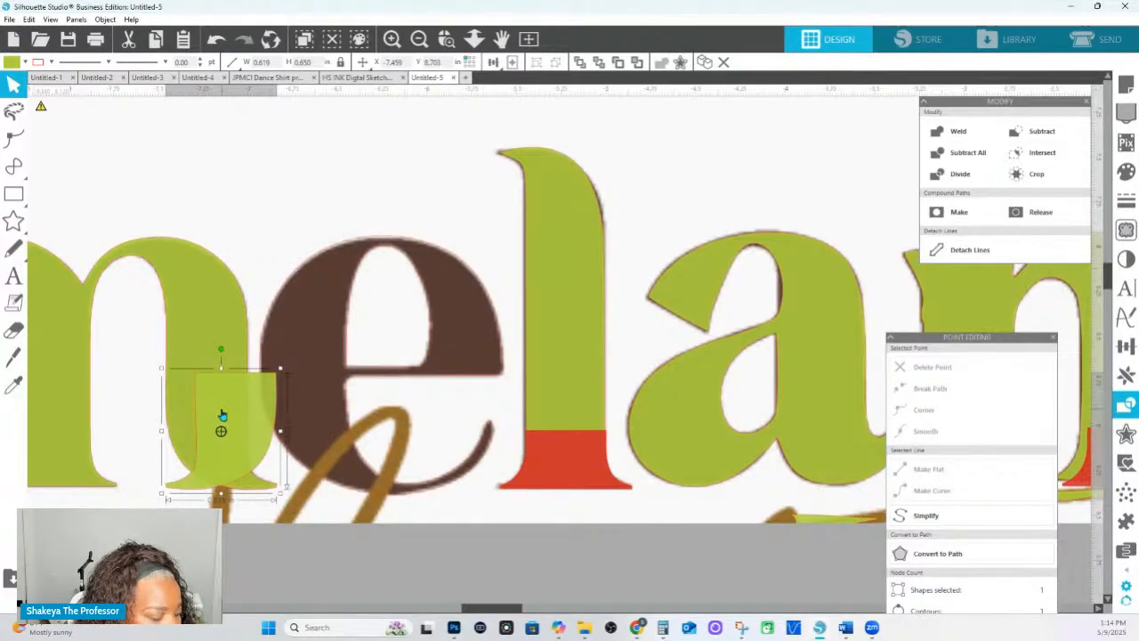
{"action": "right_click", "coordinate": [224, 413]}
{"action": "left_click", "coordinate": [275, 243]}
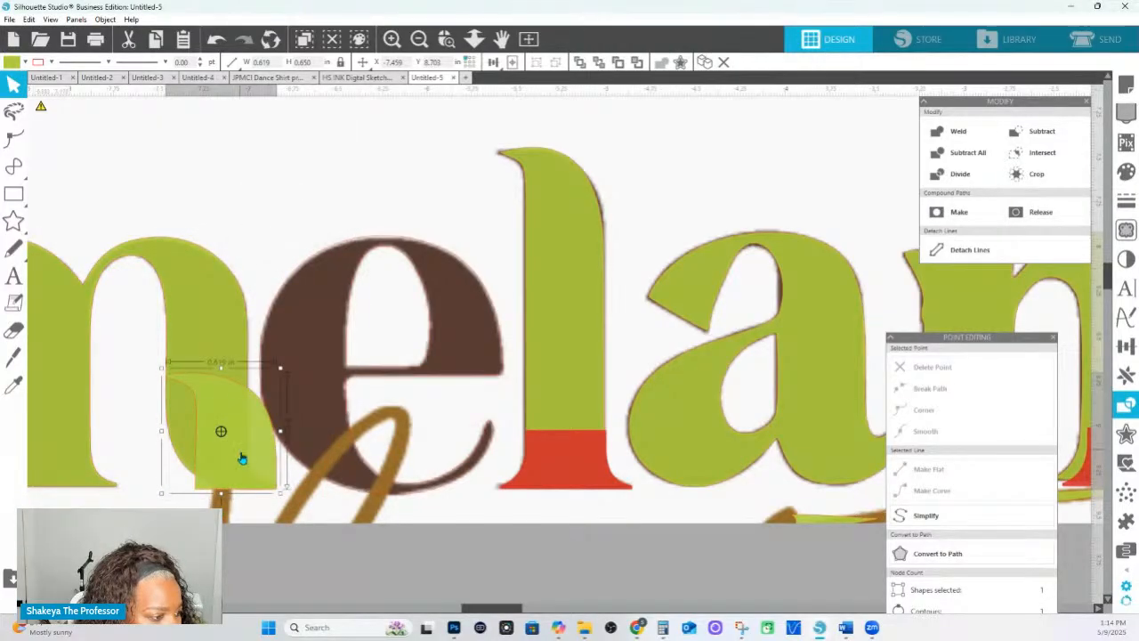
{"action": "left_click_drag", "start_coordinate": [241, 458], "coordinate": [572, 233]}
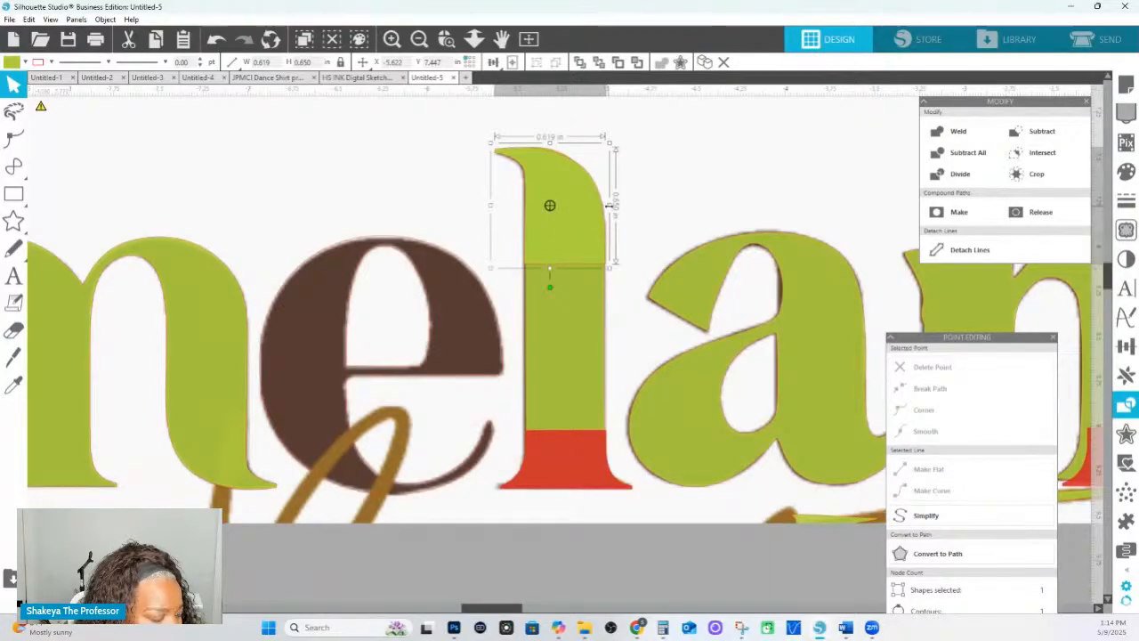
{"action": "left_click_drag", "start_coordinate": [610, 210], "coordinate": [609, 211]}
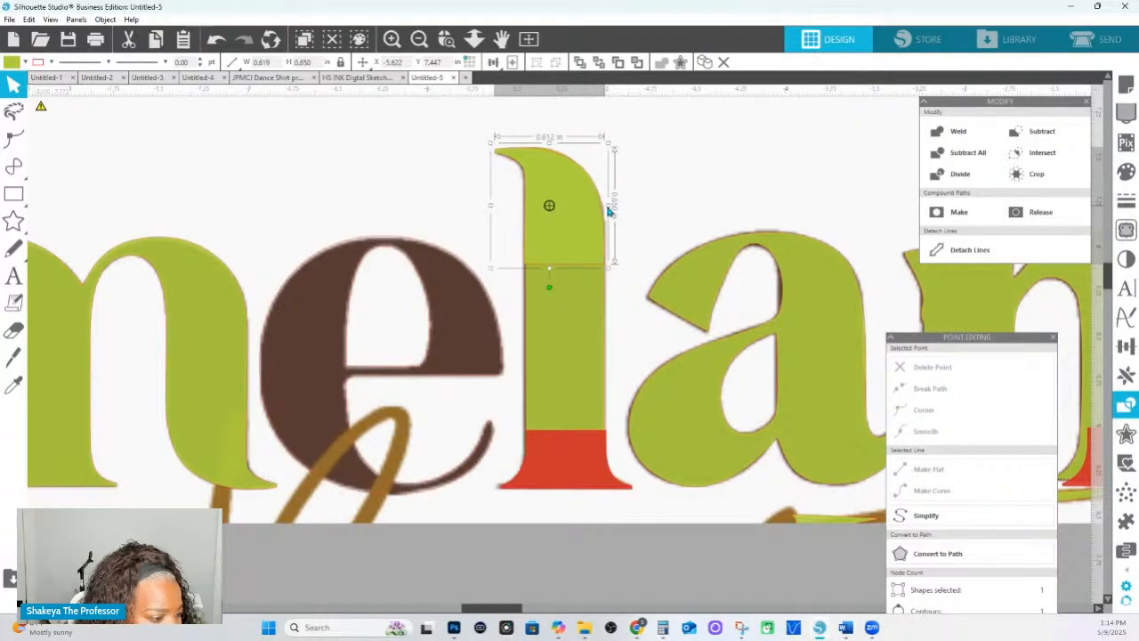
{"action": "left_click_drag", "start_coordinate": [493, 210], "coordinate": [496, 210]}
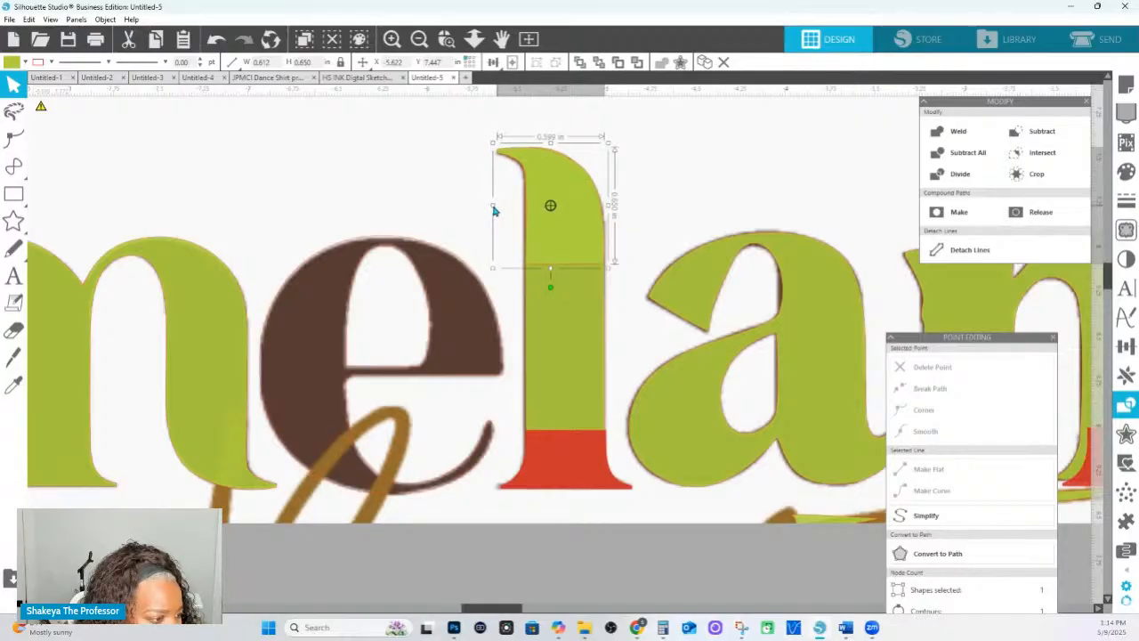
Delete the points forming the l's original top curve beneath the flipped foot piece.
{"action": "left_click", "coordinate": [583, 299]}
{"action": "double_click", "coordinate": [582, 300]}
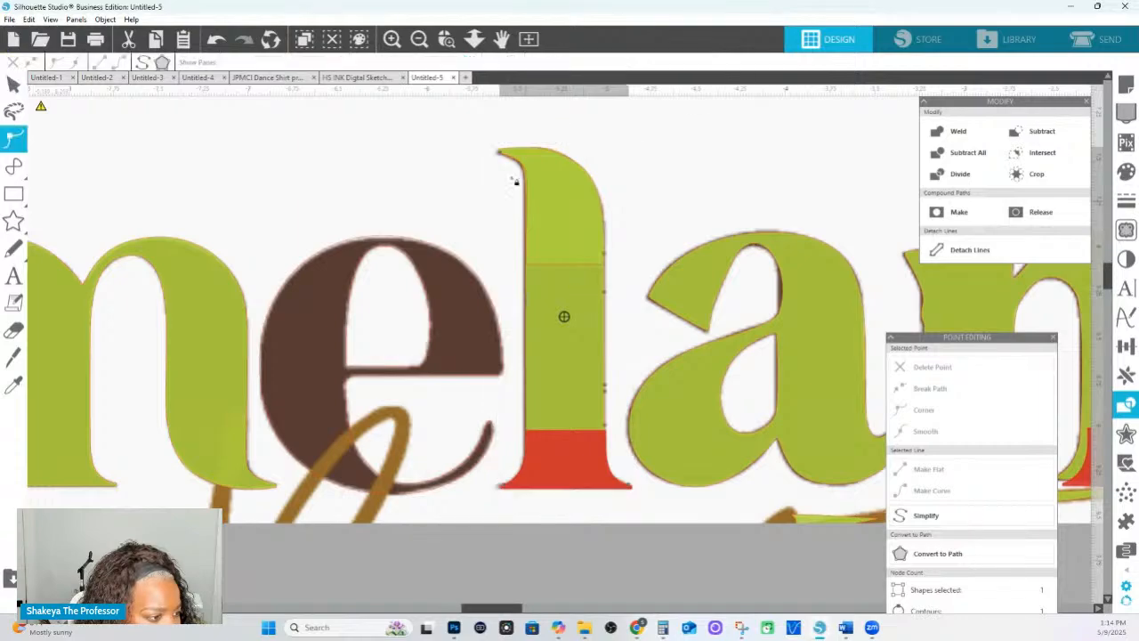
{"action": "left_click_drag", "start_coordinate": [475, 130], "coordinate": [631, 222]}
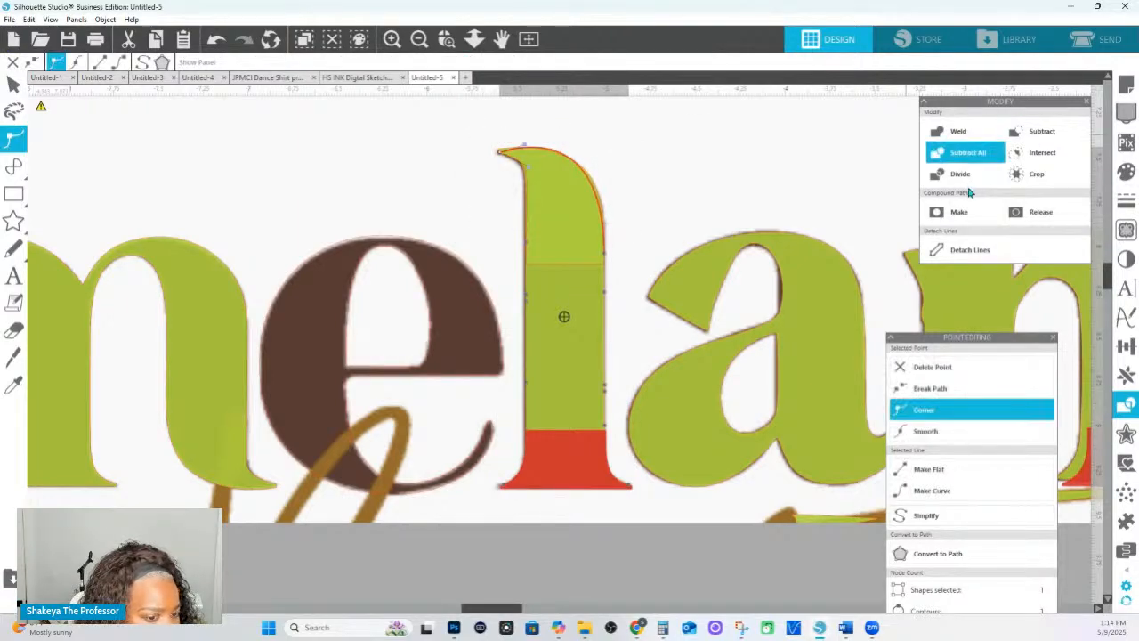
{"action": "left_click", "coordinate": [949, 366]}
{"action": "left_click", "coordinate": [596, 221]}
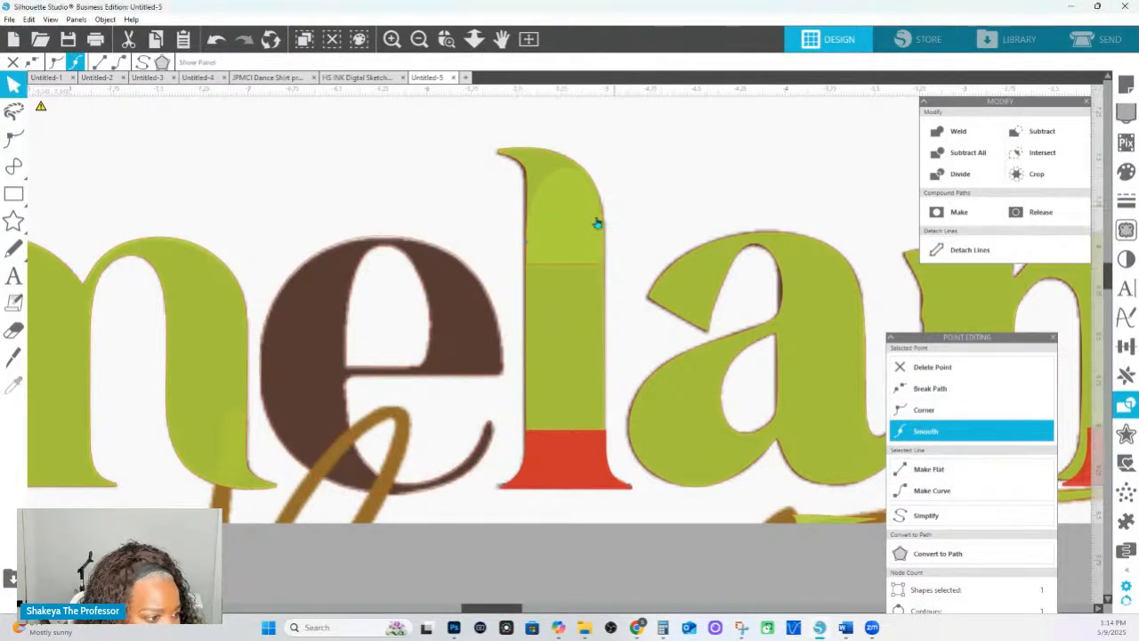
Weld the flipped top piece, the l's stem and the red foot into one shape.
{"action": "left_click", "coordinate": [587, 255]}
{"action": "left_click", "coordinate": [566, 313], "text": "shift"}
{"action": "left_click", "coordinate": [618, 461], "text": "shift"}
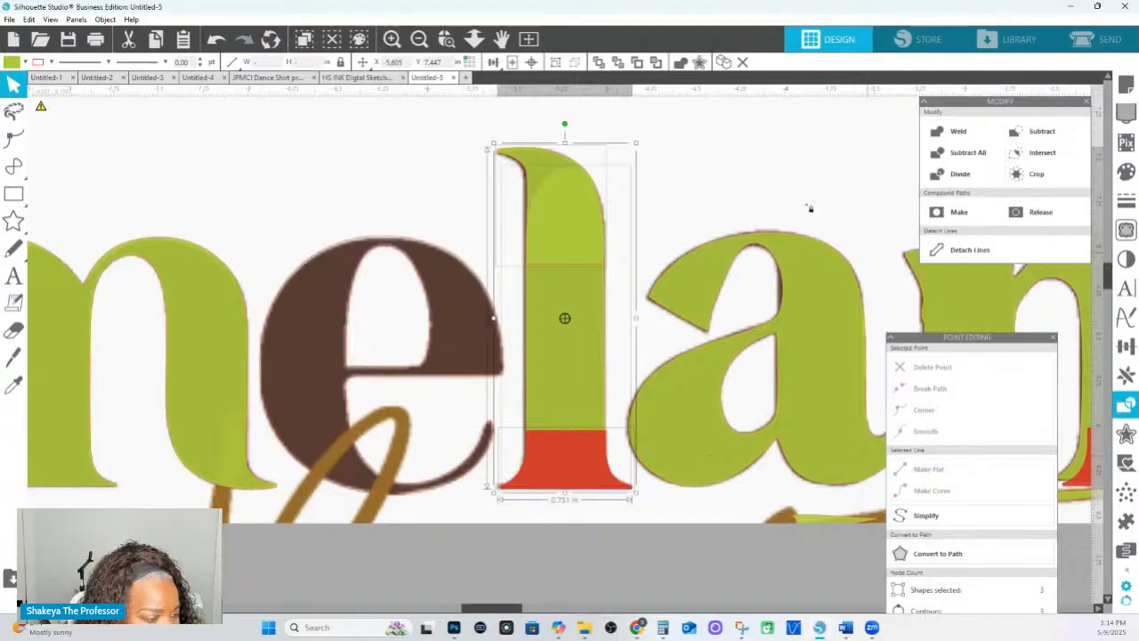
{"action": "left_click", "coordinate": [968, 152]}
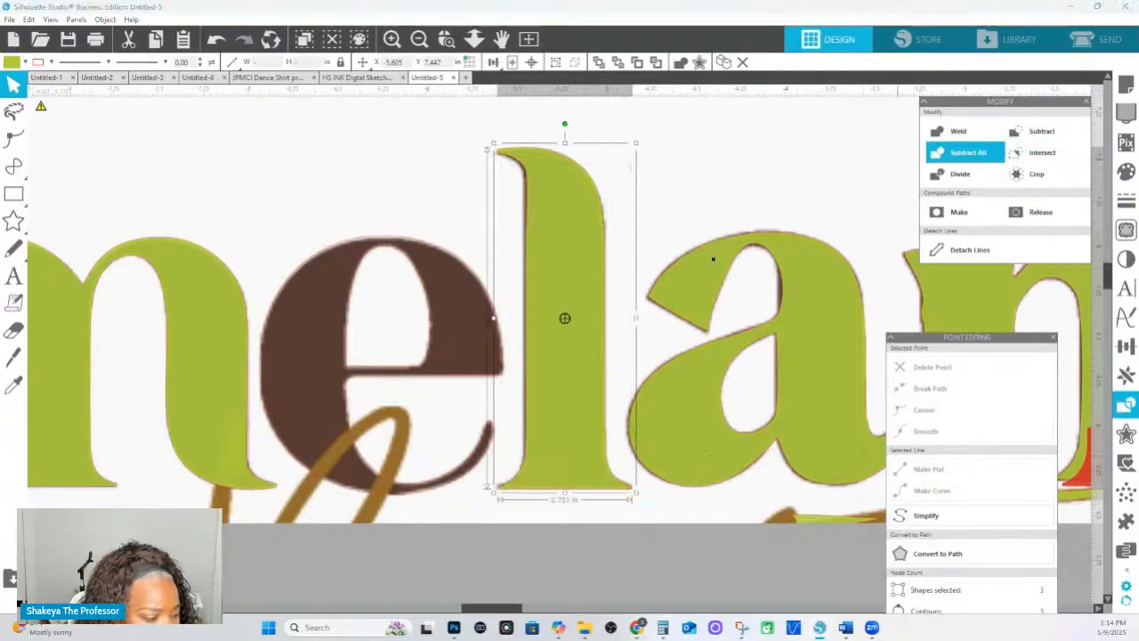
Delete the surplus points on the upper left edge of the l's stem.
{"action": "double_click", "coordinate": [555, 297]}
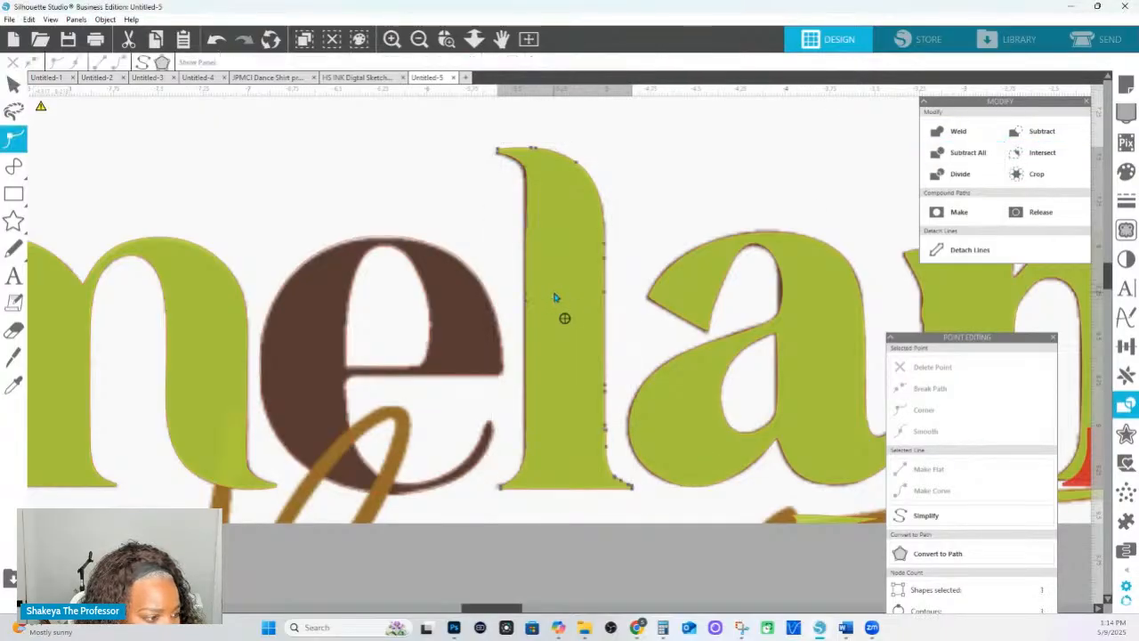
{"action": "left_click", "coordinate": [528, 224]}
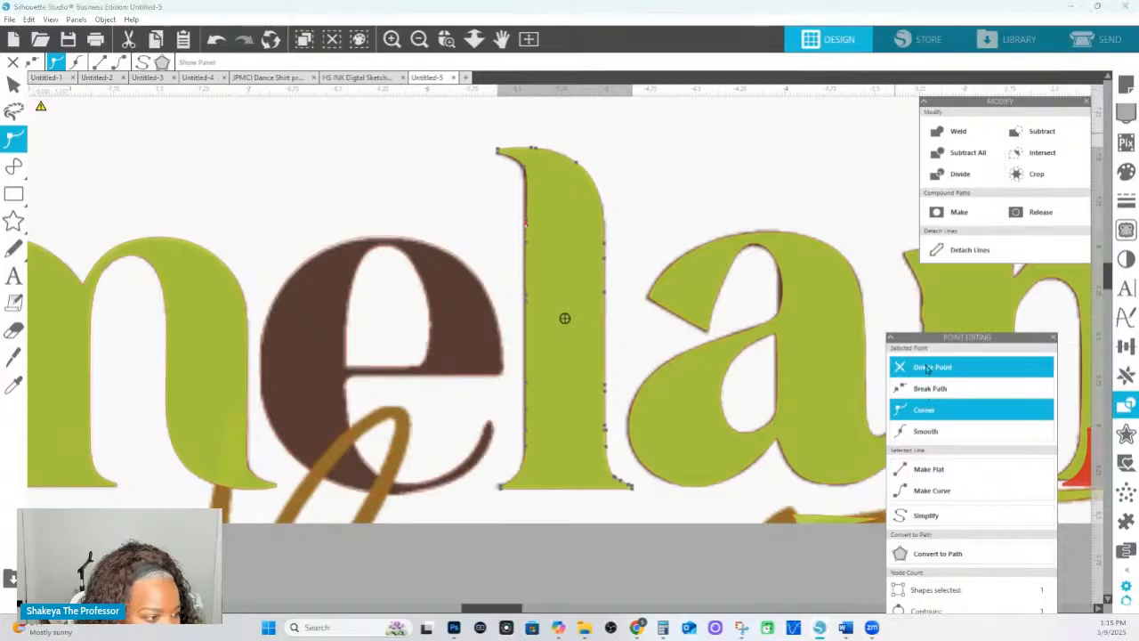
{"action": "left_click", "coordinate": [928, 367]}
{"action": "right_click", "coordinate": [547, 265]}
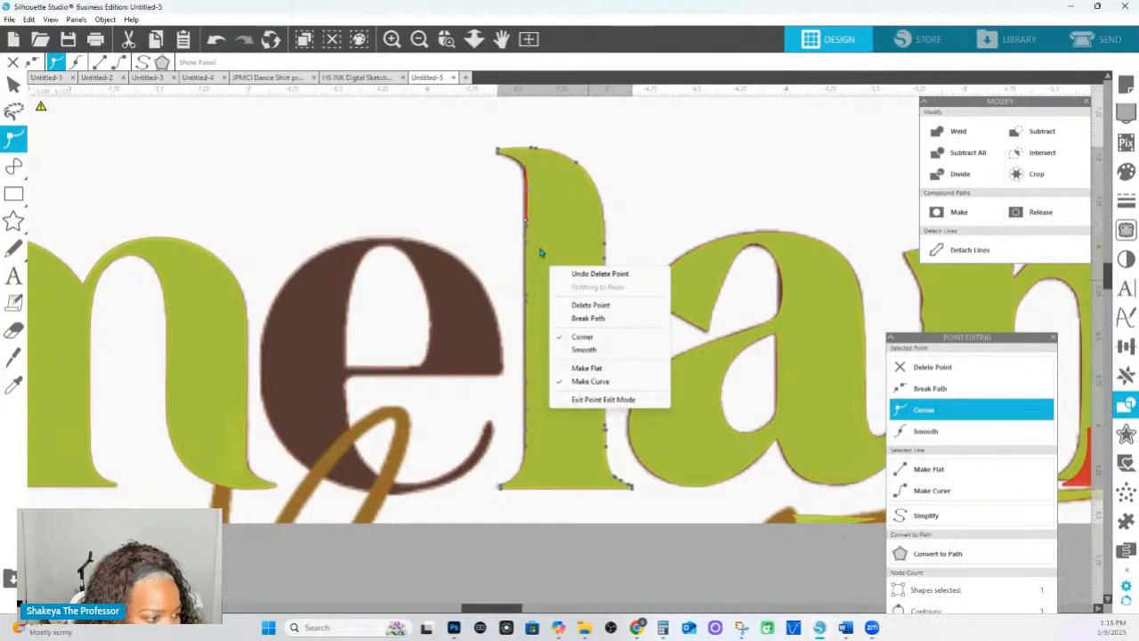
{"action": "left_click", "coordinate": [523, 242]}
{"action": "left_click", "coordinate": [525, 232]}
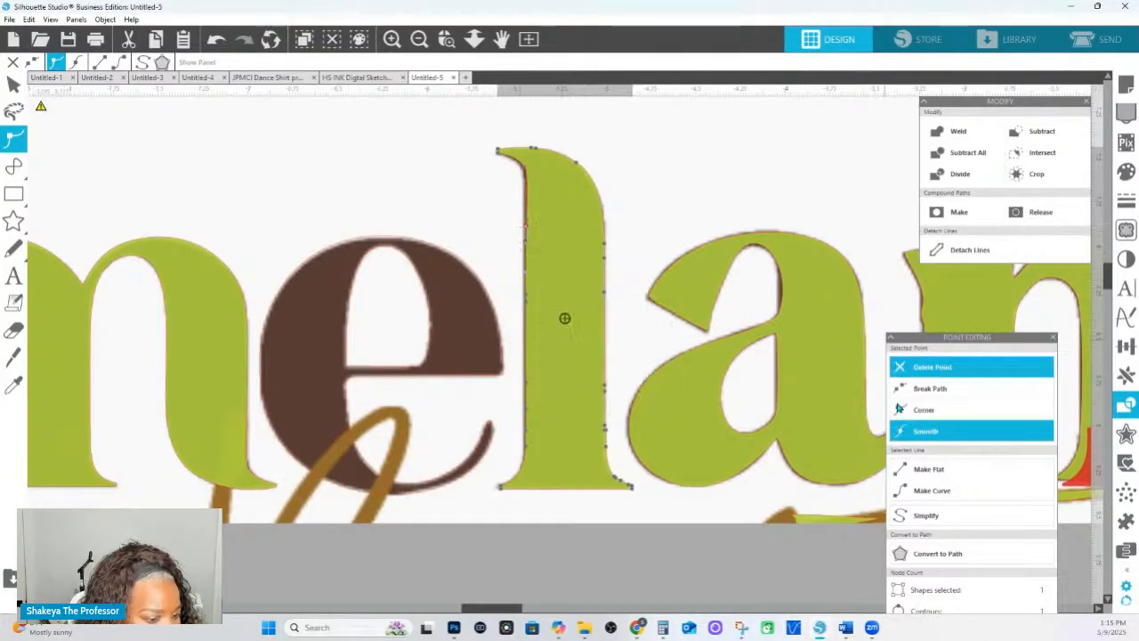
{"action": "left_click", "coordinate": [946, 367]}
Delete the extra points along both sides of the l's lower stem and adjust the point above its right foot.
{"action": "left_click_drag", "start_coordinate": [514, 274], "coordinate": [649, 437]}
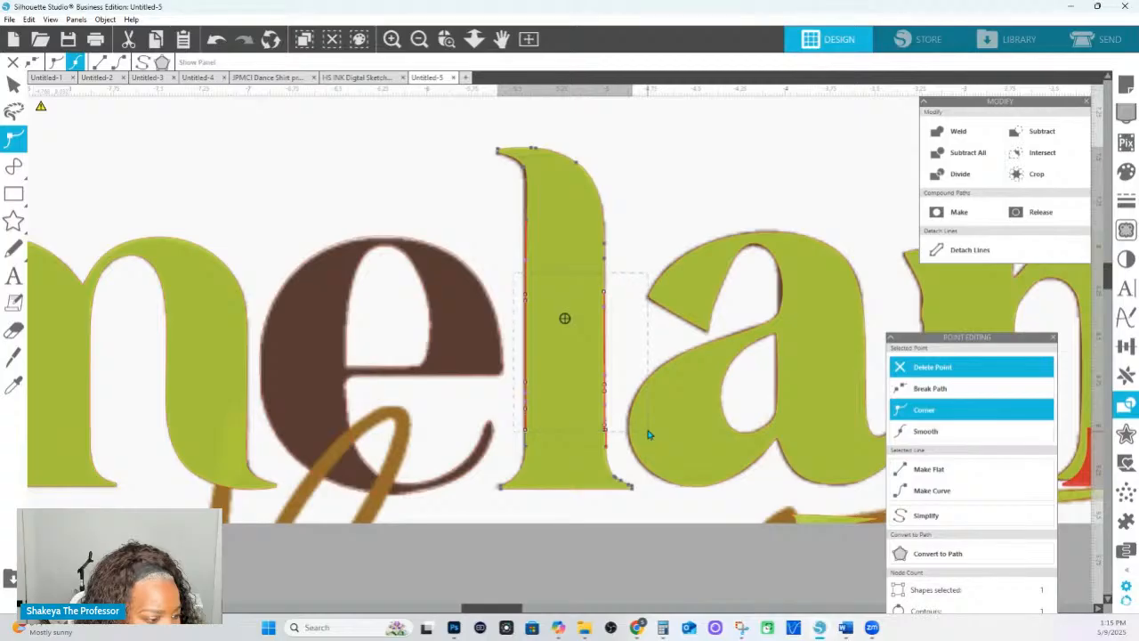
{"action": "left_click", "coordinate": [951, 376]}
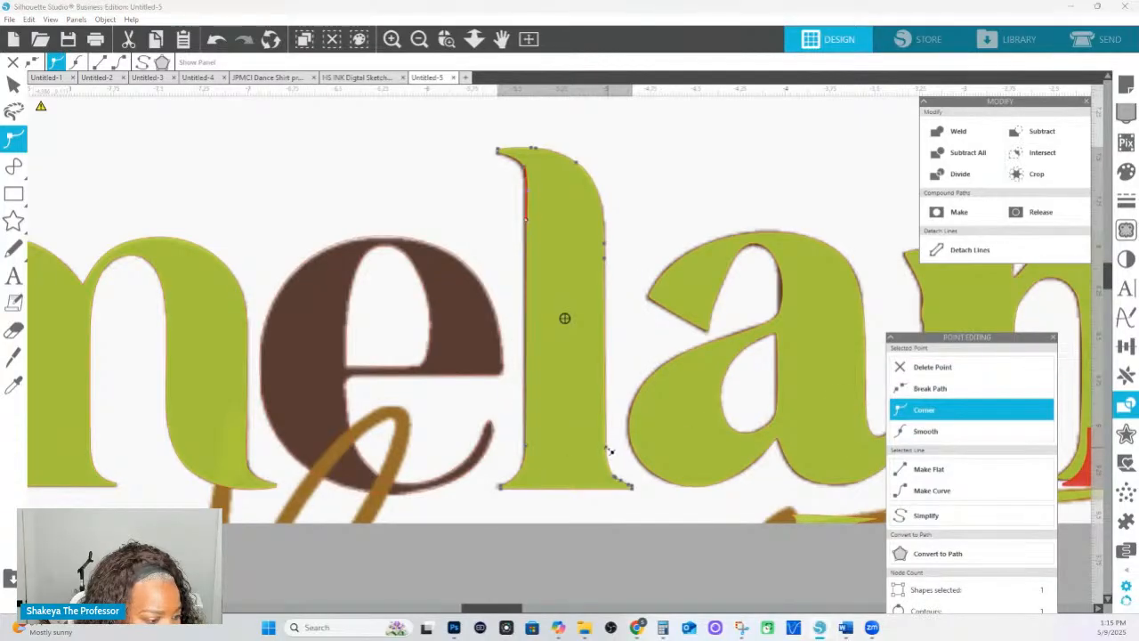
{"action": "left_click", "coordinate": [606, 448]}
{"action": "left_click_drag", "start_coordinate": [604, 447], "coordinate": [608, 447]}
{"action": "left_click", "coordinate": [636, 361]}
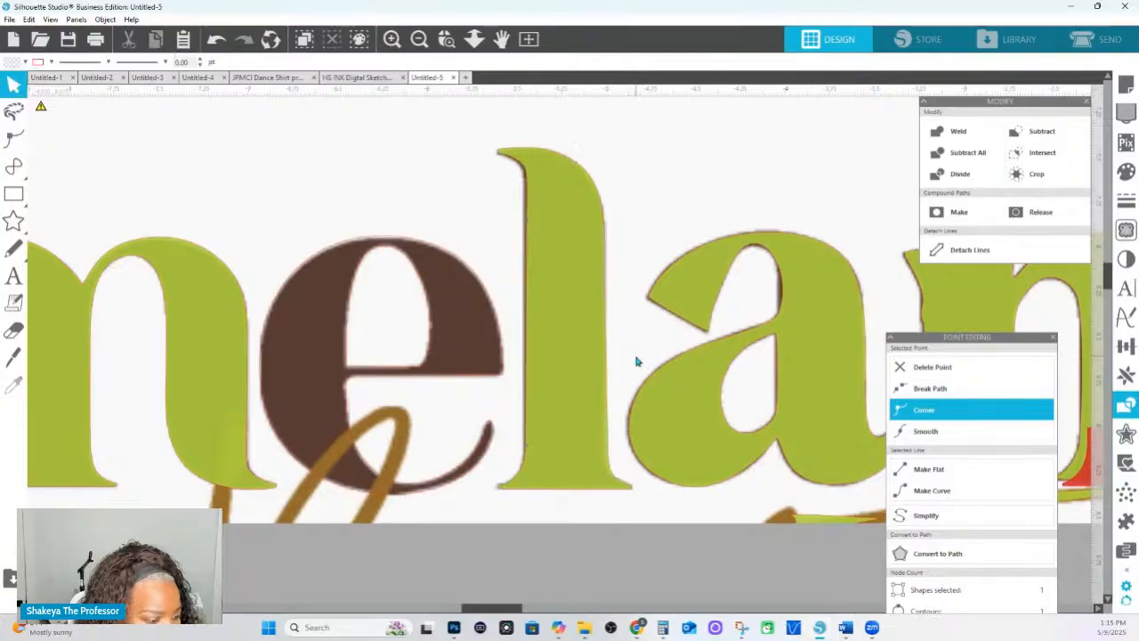
Delete the swash points attached to the second a's base and reshape the leftover spur toward the lower edge of its bowl.
{"action": "left_click_drag", "start_coordinate": [773, 415], "coordinate": [425, 397]}
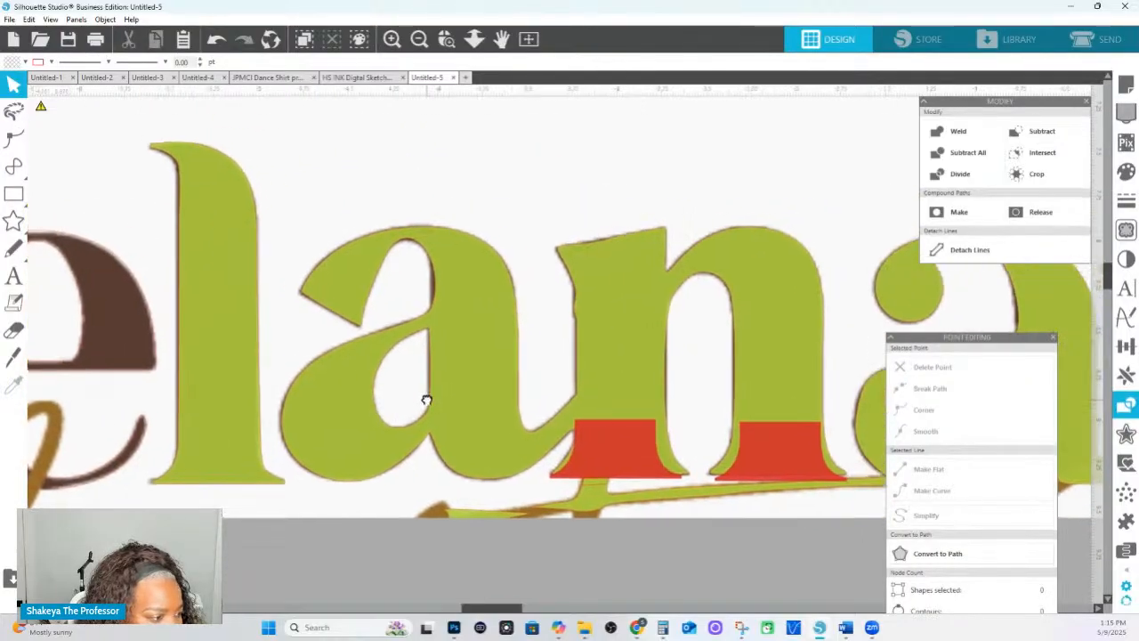
{"action": "left_click_drag", "start_coordinate": [516, 417], "coordinate": [462, 392]}
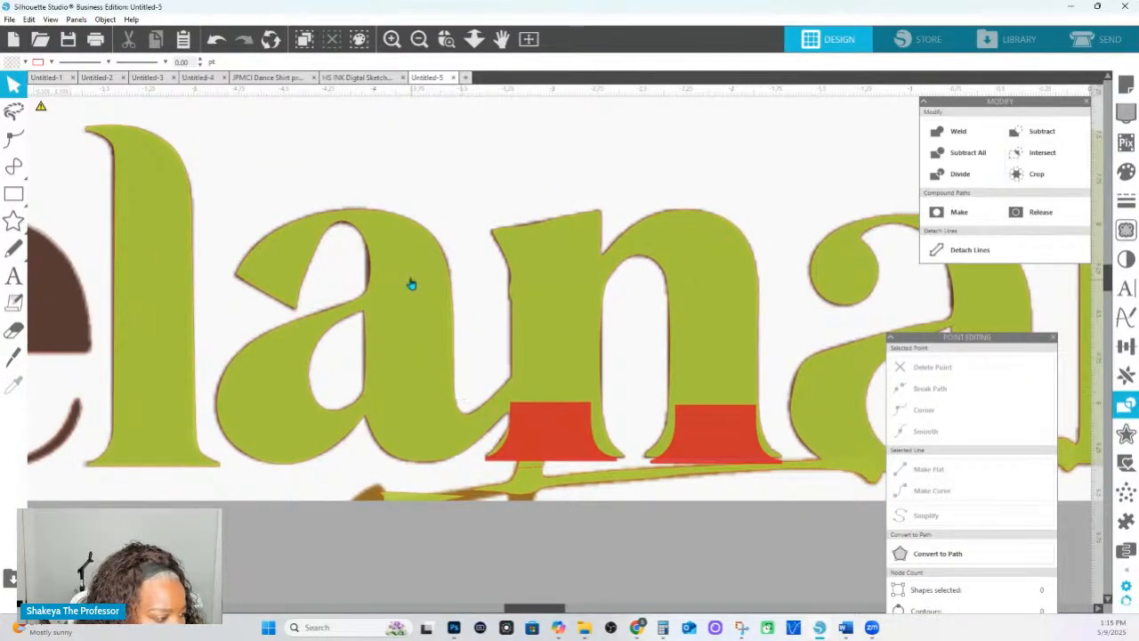
{"action": "left_click_drag", "start_coordinate": [806, 345], "coordinate": [460, 328]}
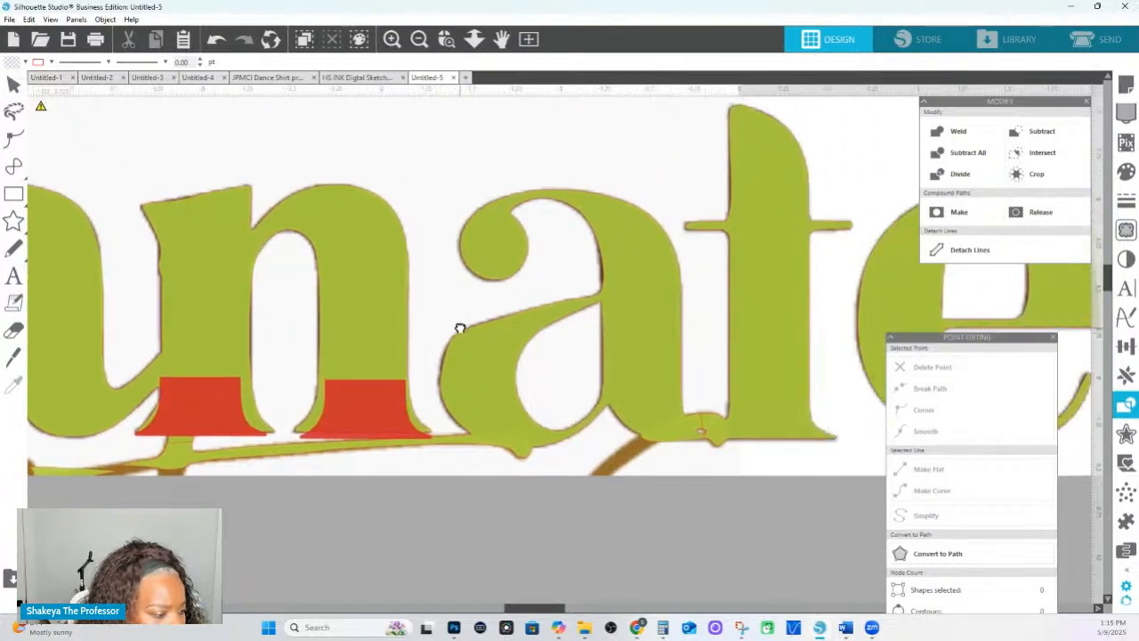
{"action": "left_click", "coordinate": [481, 374]}
{"action": "double_click", "coordinate": [482, 374]}
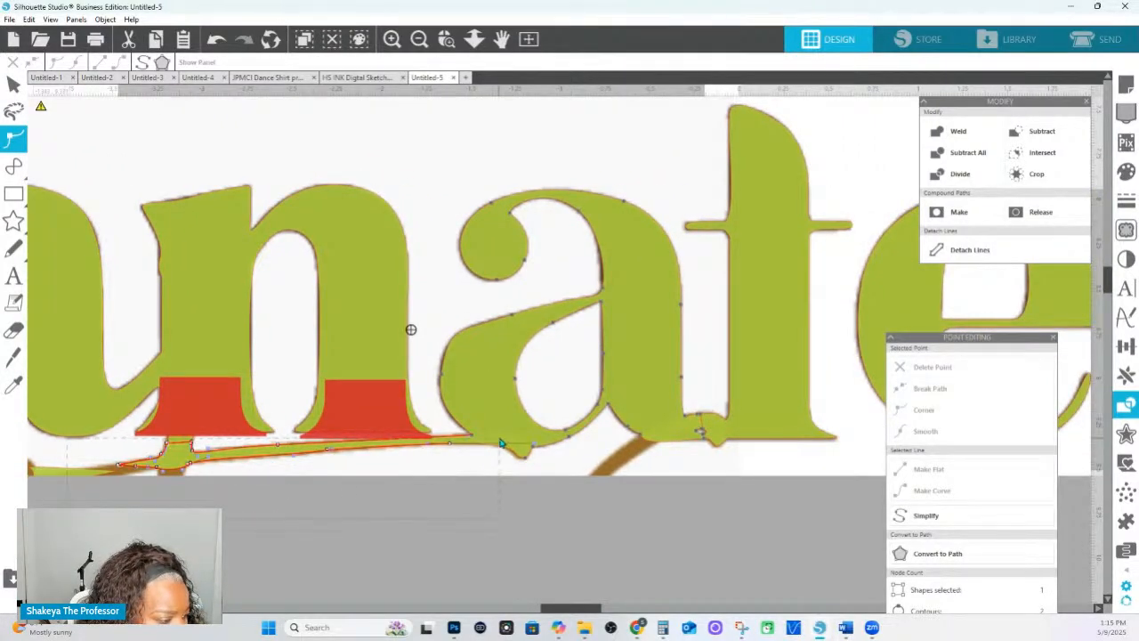
{"action": "left_click", "coordinate": [901, 366]}
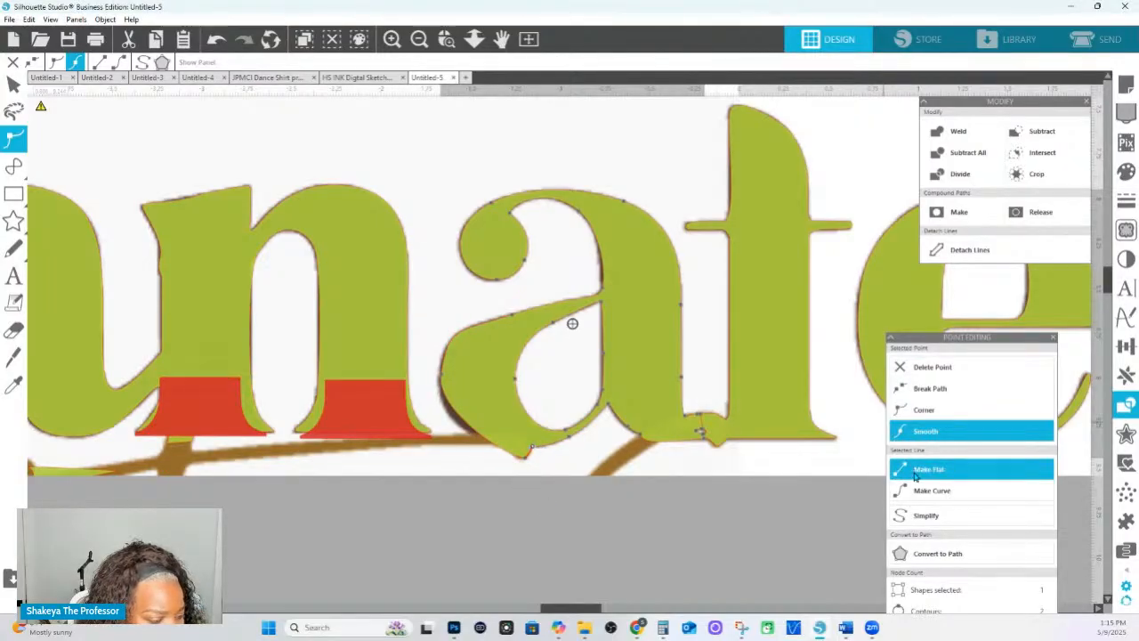
{"action": "left_click_drag", "start_coordinate": [529, 462], "coordinate": [481, 442]}
{"action": "left_click", "coordinate": [650, 523]}
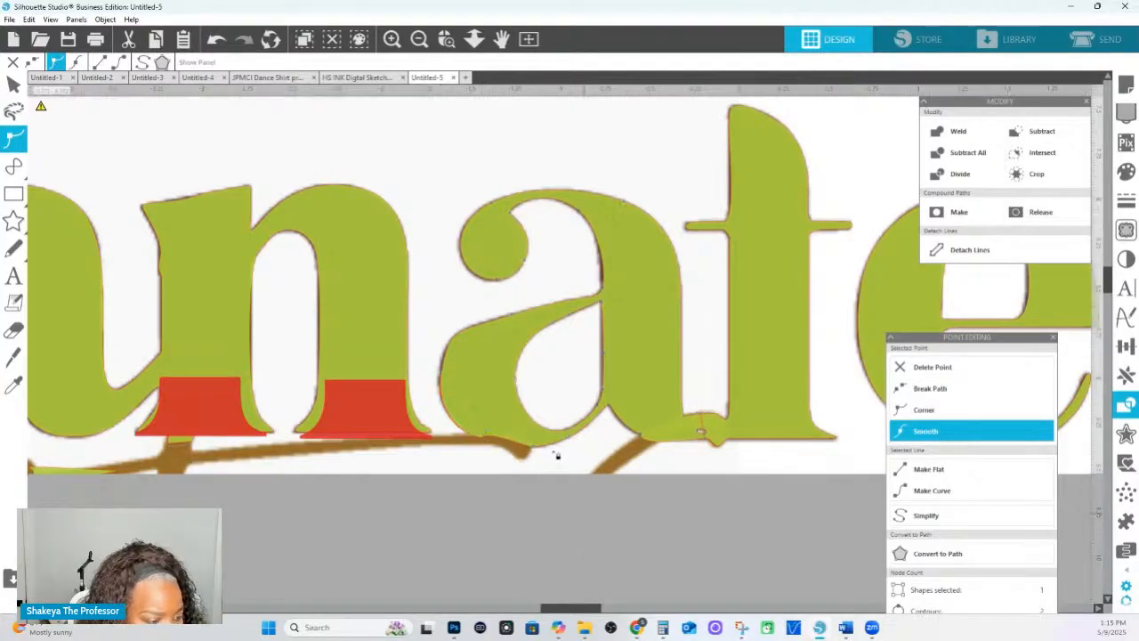
Set the second a's fill transparency to 73% and delete the leftover spur point beneath its bowl.
{"action": "left_click", "coordinate": [492, 400]}
{"action": "left_click", "coordinate": [1126, 172]}
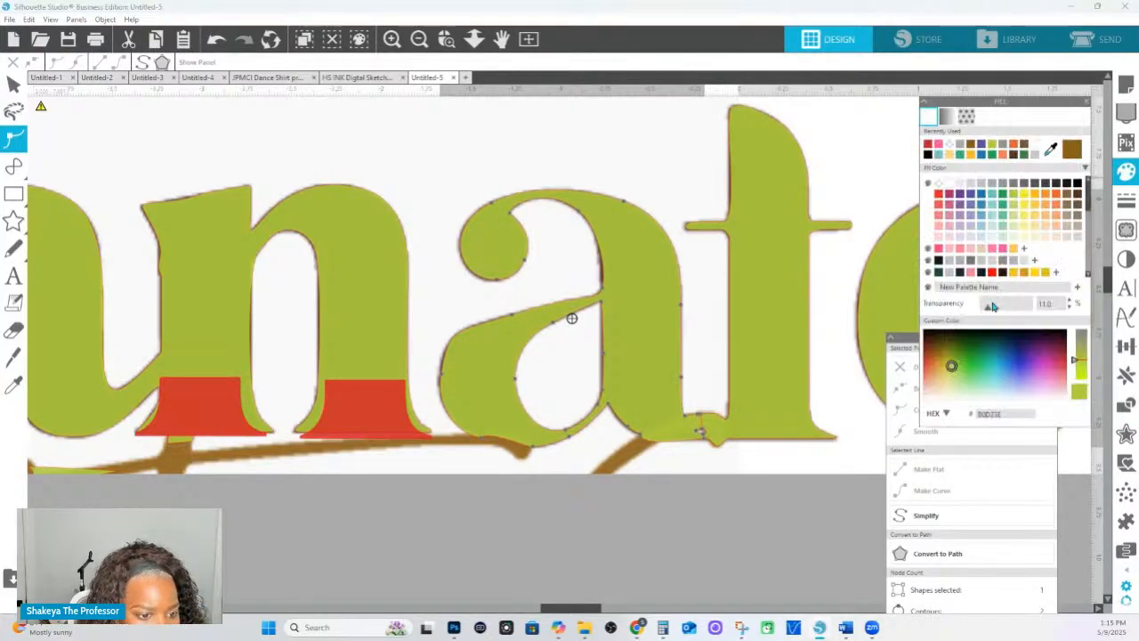
{"action": "left_click_drag", "start_coordinate": [988, 312], "coordinate": [1017, 309]}
{"action": "left_click", "coordinate": [537, 453]}
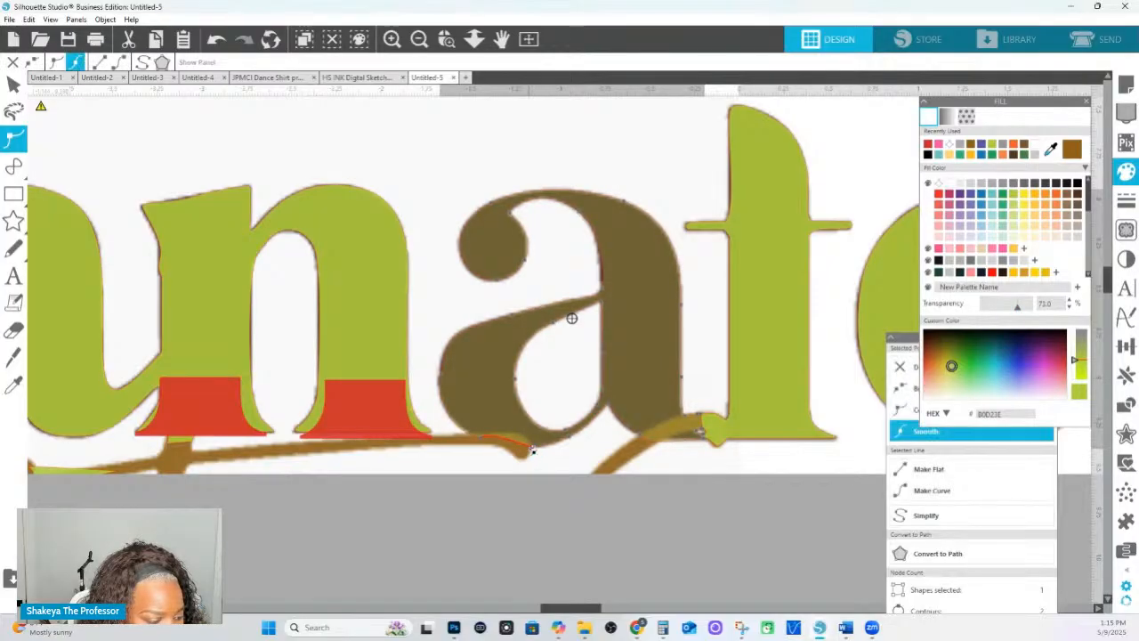
{"action": "left_click", "coordinate": [913, 374]}
{"action": "left_click_drag", "start_coordinate": [900, 338], "coordinate": [826, 347]}
Make the point where the second a's bowl meets the stem's foot a corner and curve the bowl's bottom edge to the artwork.
{"action": "left_click", "coordinate": [606, 407]}
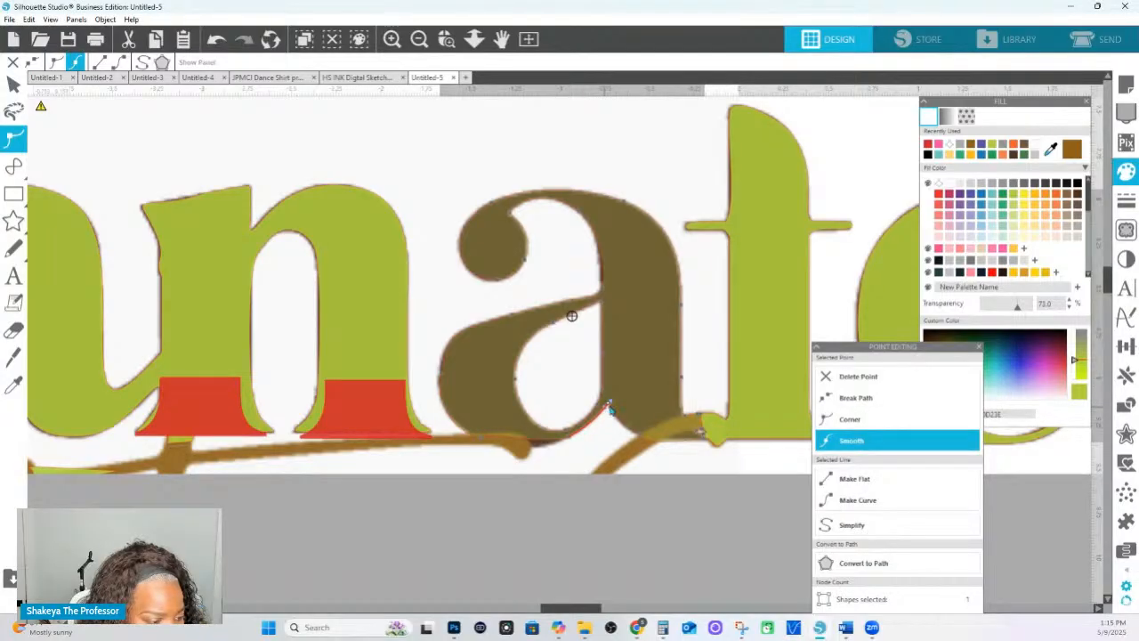
{"action": "left_click", "coordinate": [829, 418]}
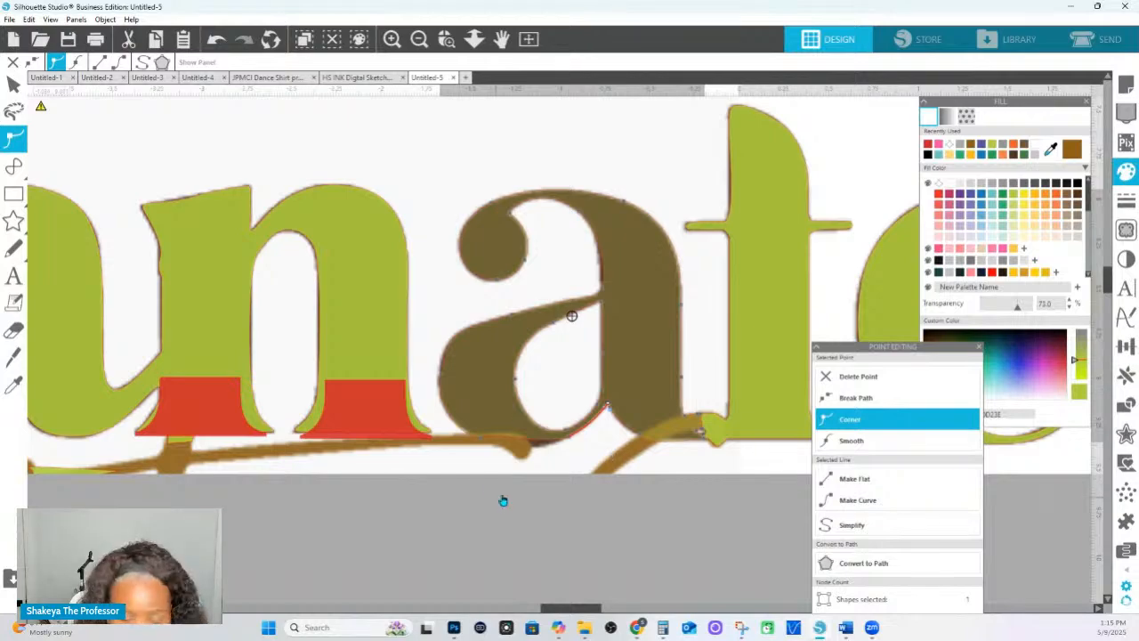
{"action": "left_click", "coordinate": [556, 452]}
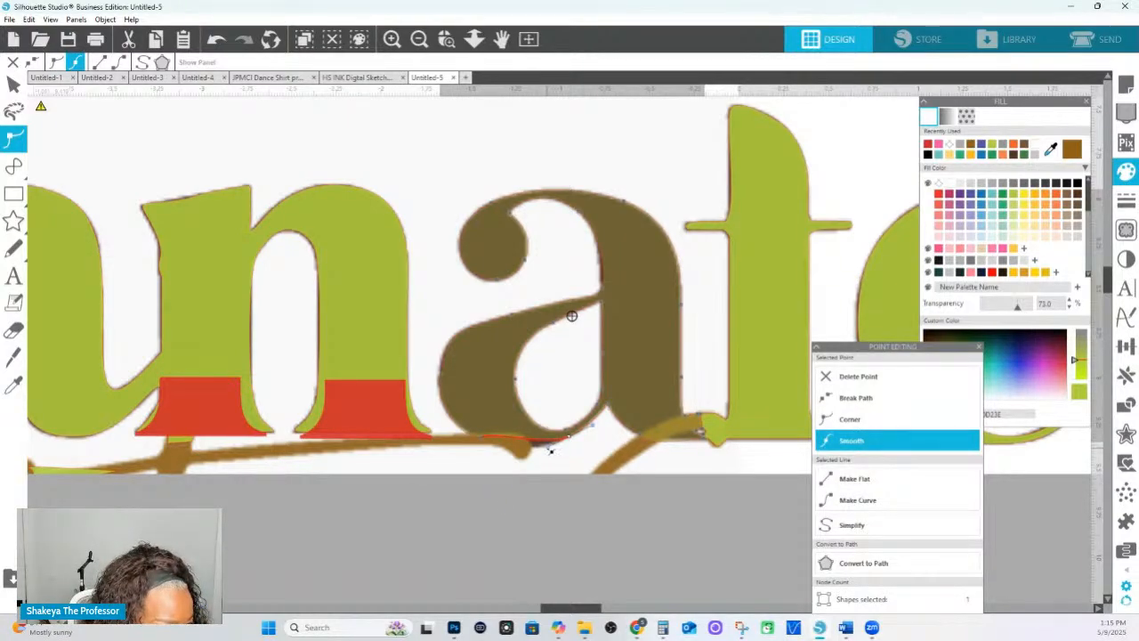
{"action": "left_click_drag", "start_coordinate": [550, 451], "coordinate": [534, 463]}
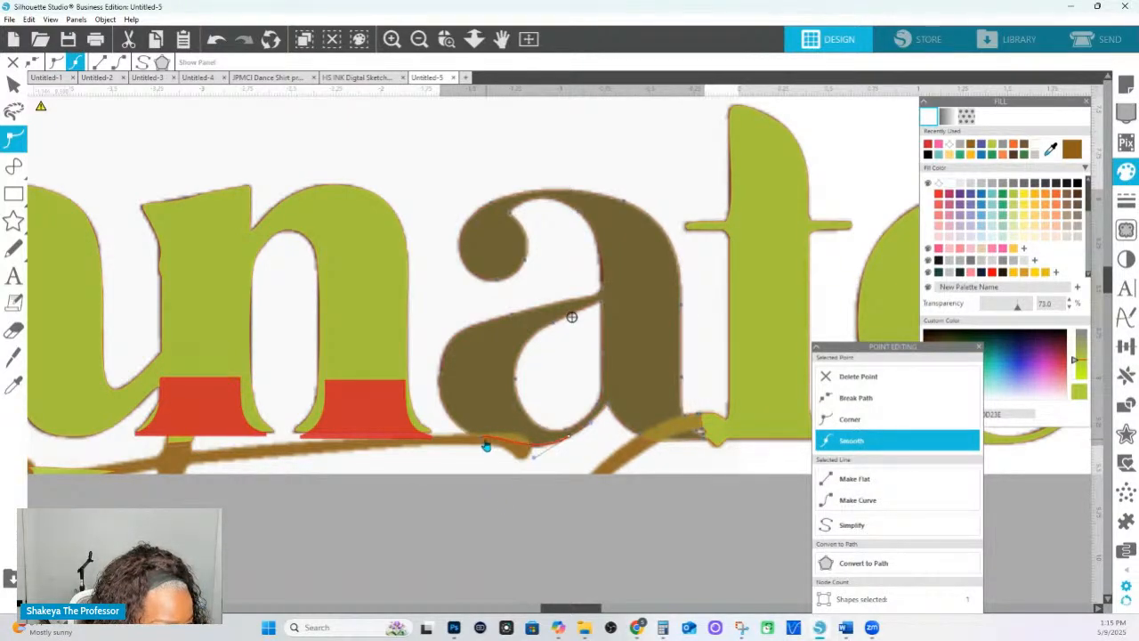
{"action": "left_click", "coordinate": [485, 438]}
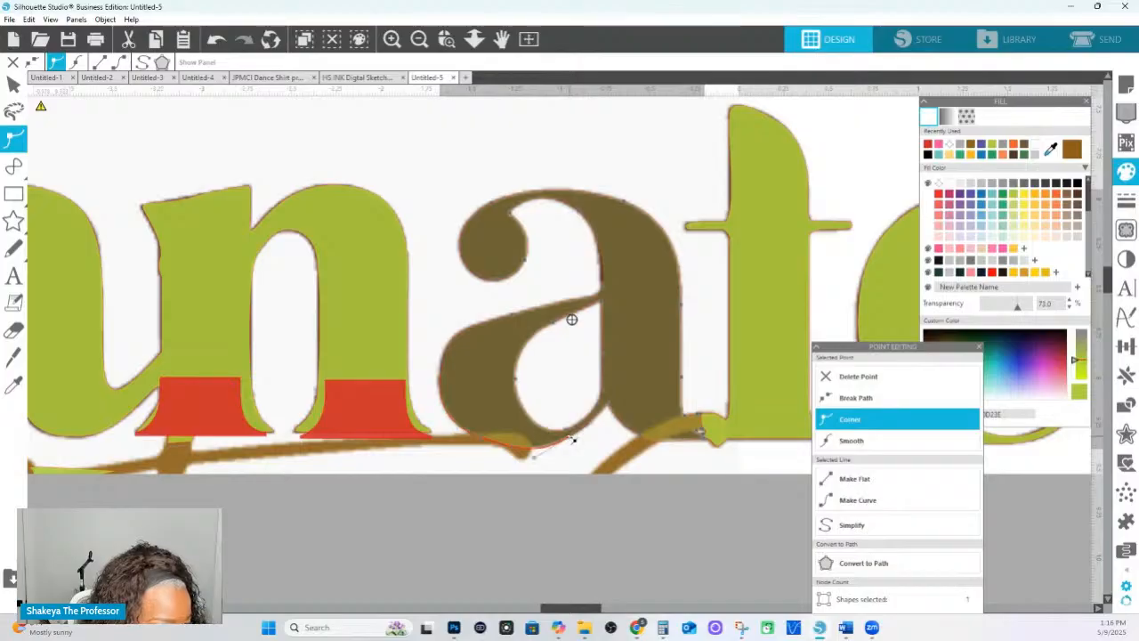
{"action": "left_click", "coordinate": [531, 441]}
Refine the curves along the left side and upper edge of the second a's bowl up to the stem junction.
{"action": "left_click", "coordinate": [439, 380]}
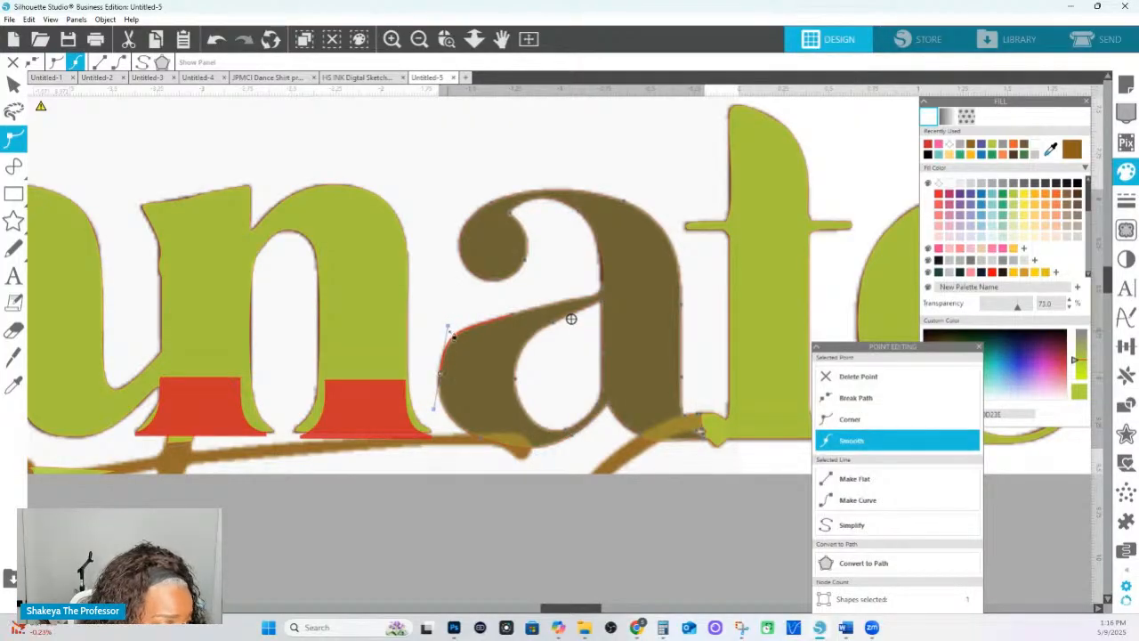
{"action": "left_click_drag", "start_coordinate": [449, 326], "coordinate": [445, 330]}
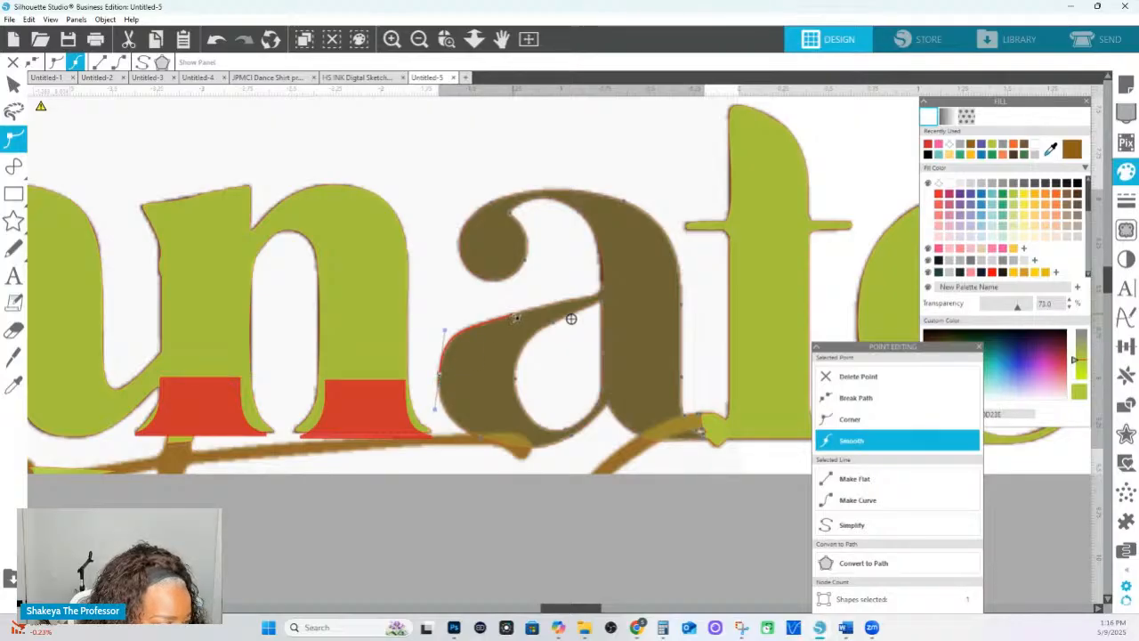
{"action": "left_click", "coordinate": [519, 314]}
{"action": "left_click_drag", "start_coordinate": [521, 312], "coordinate": [523, 311]}
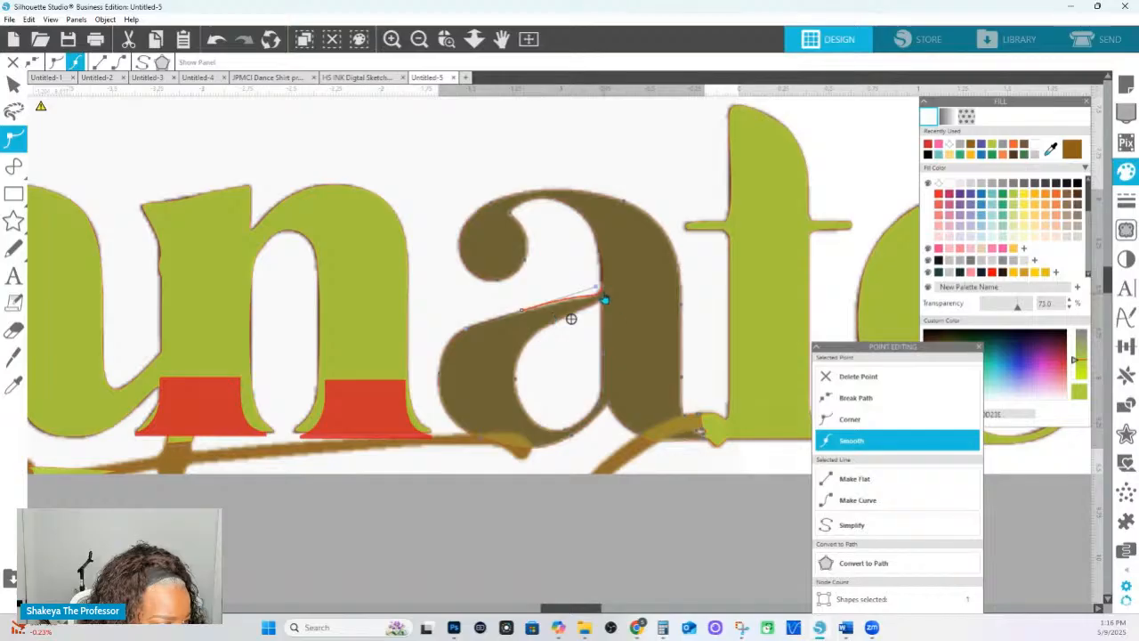
{"action": "left_click", "coordinate": [601, 294]}
{"action": "left_click_drag", "start_coordinate": [595, 306], "coordinate": [602, 297]}
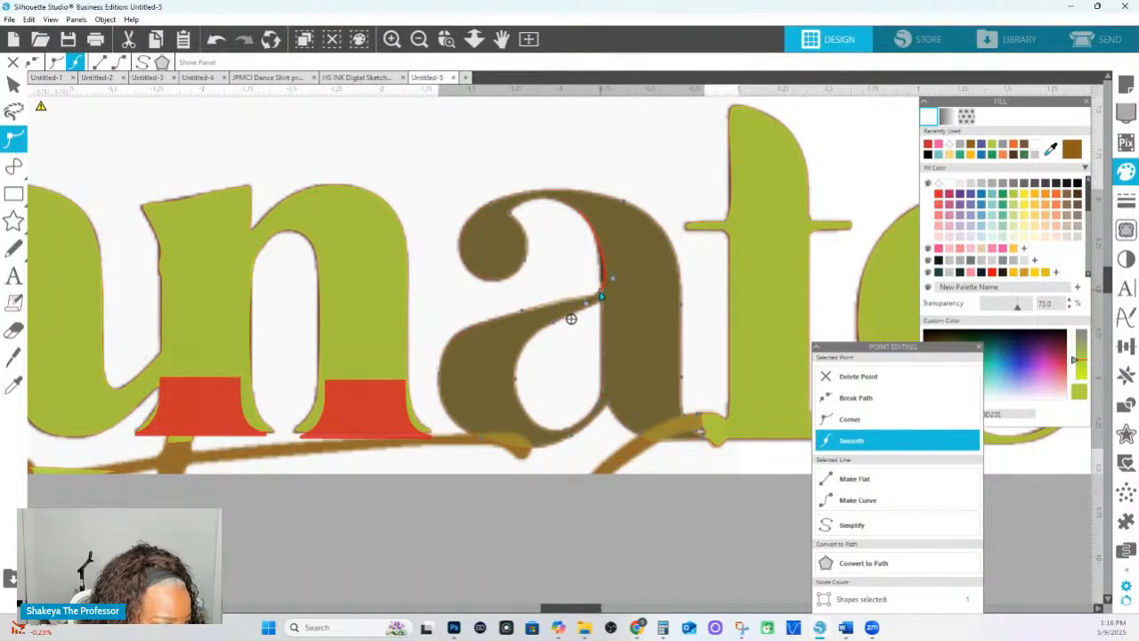
{"action": "left_click", "coordinate": [524, 313]}
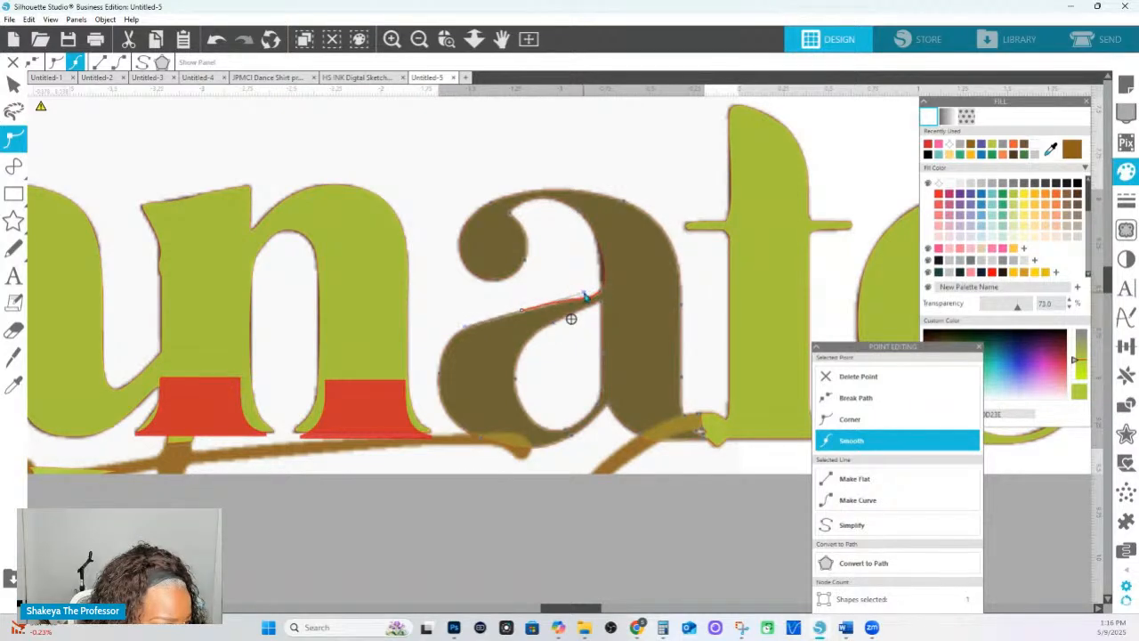
{"action": "left_click", "coordinate": [603, 293]}
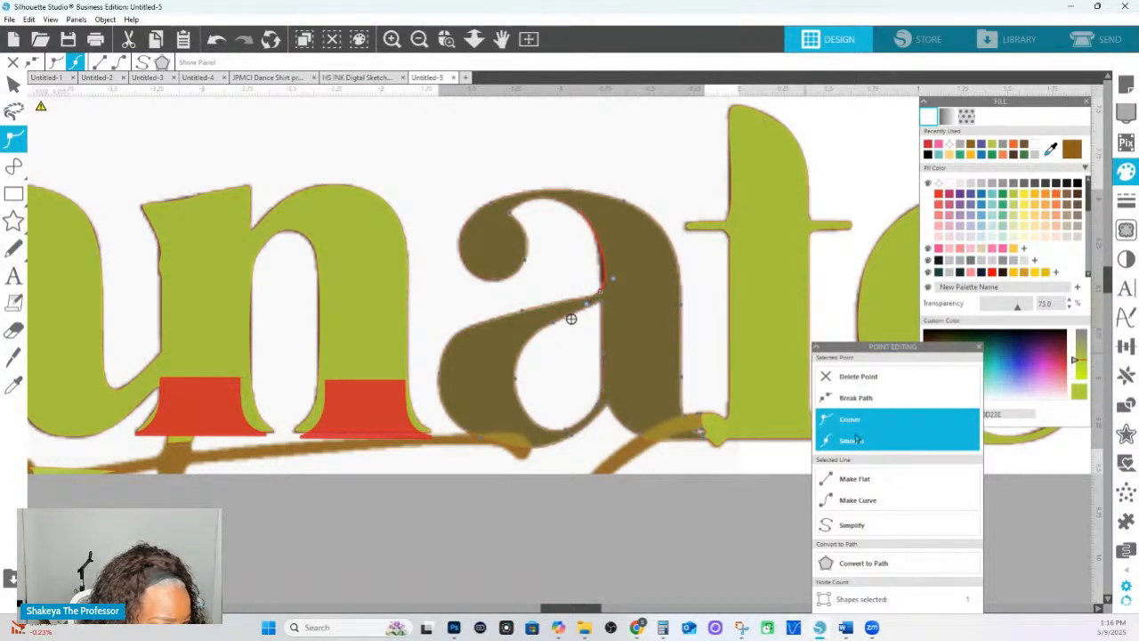
Select all points of the second a and apply Smooth to them.
{"action": "left_click_drag", "start_coordinate": [478, 63], "coordinate": [668, 443]}
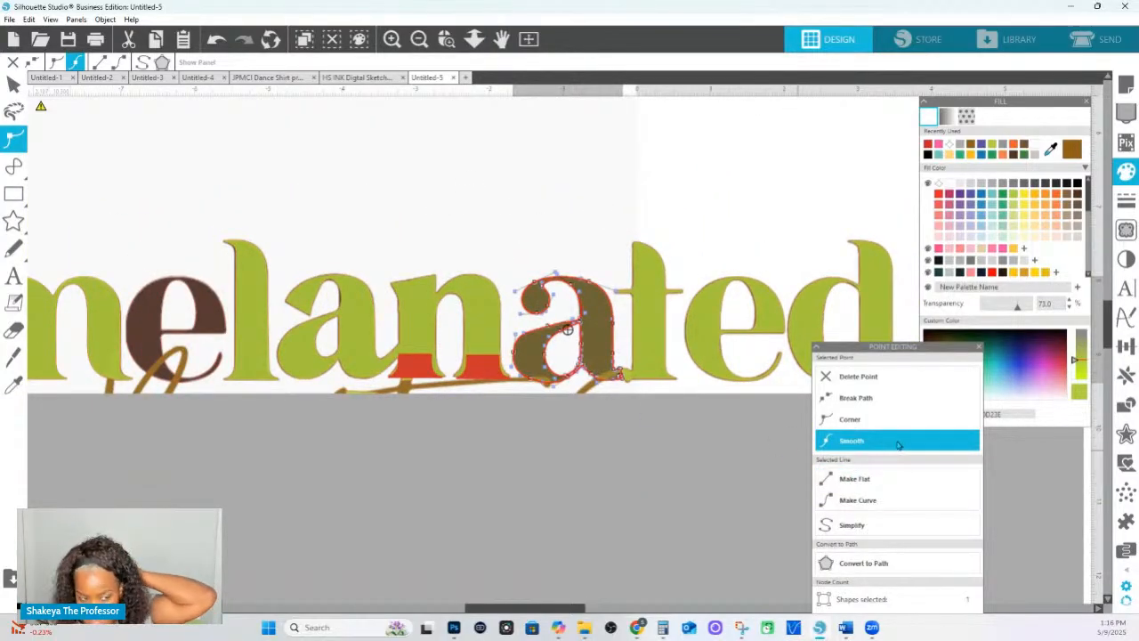
{"action": "left_click", "coordinate": [897, 442]}
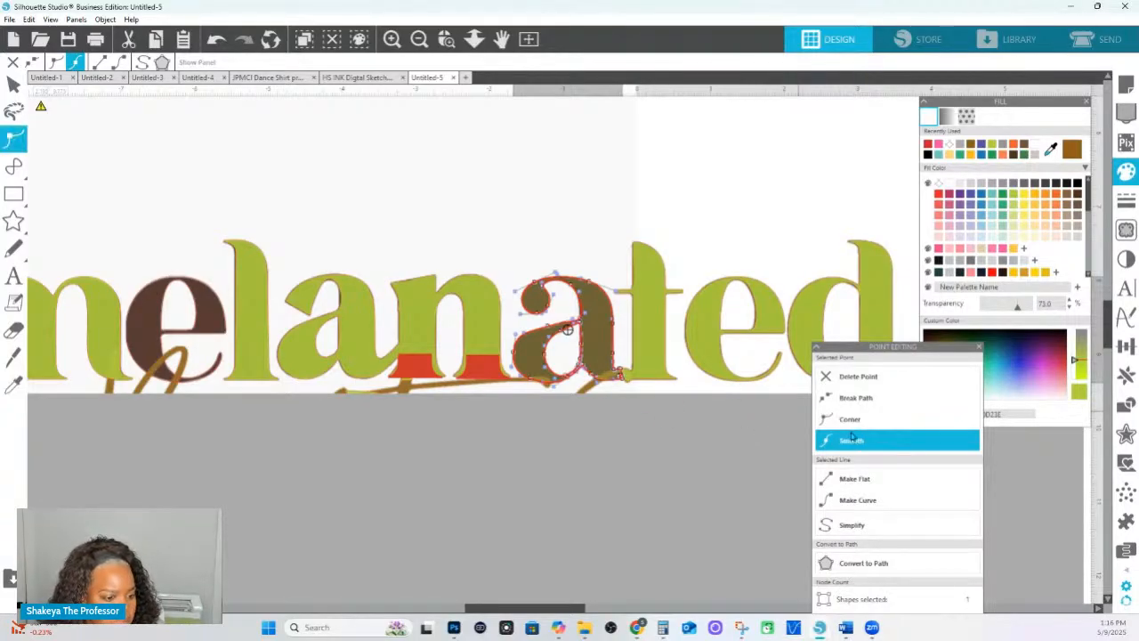
Reposition the second a's points around the inner notch of its ball terminal and curve the arch's inner edge into the stem junction.
{"action": "left_click", "coordinate": [446, 39]}
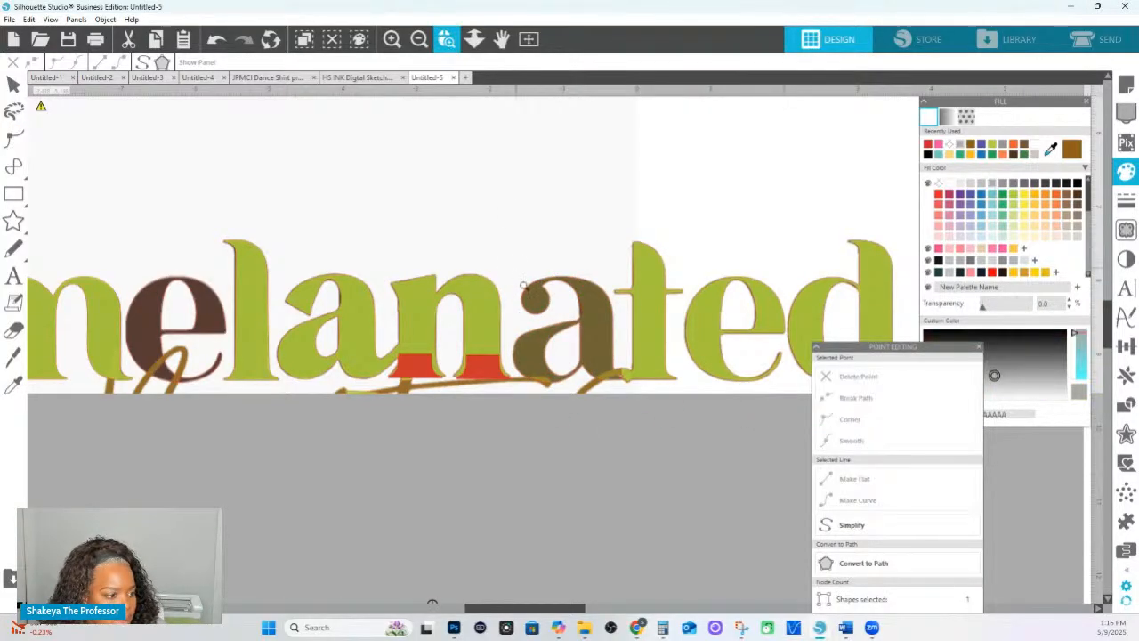
{"action": "left_click_drag", "start_coordinate": [524, 285], "coordinate": [656, 382]}
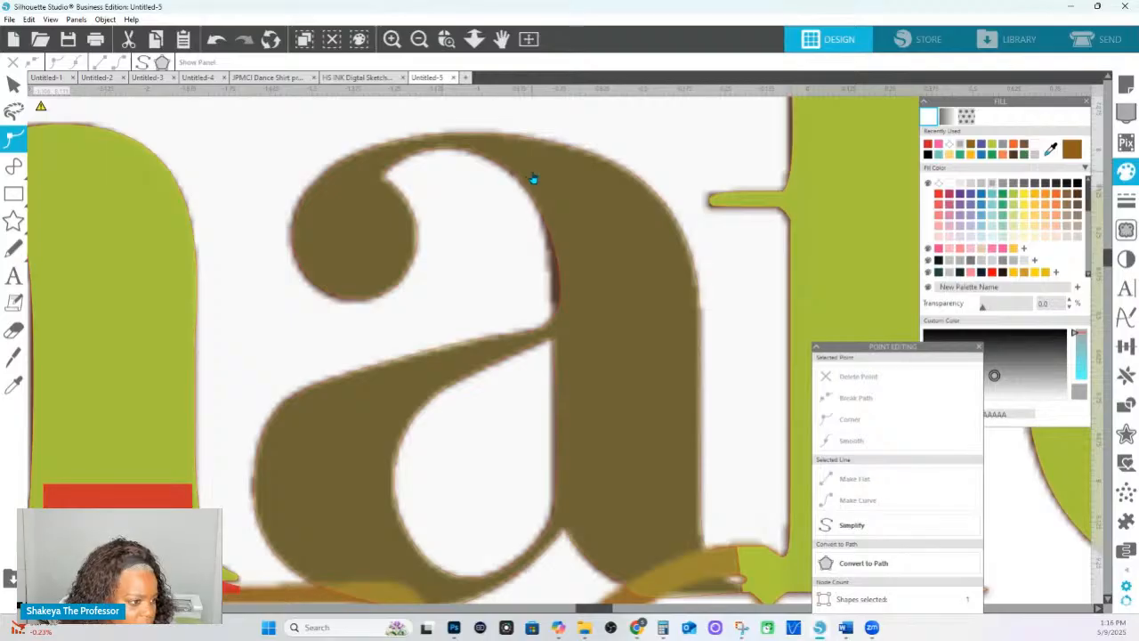
{"action": "left_click", "coordinate": [542, 181]}
{"action": "left_click", "coordinate": [388, 178]}
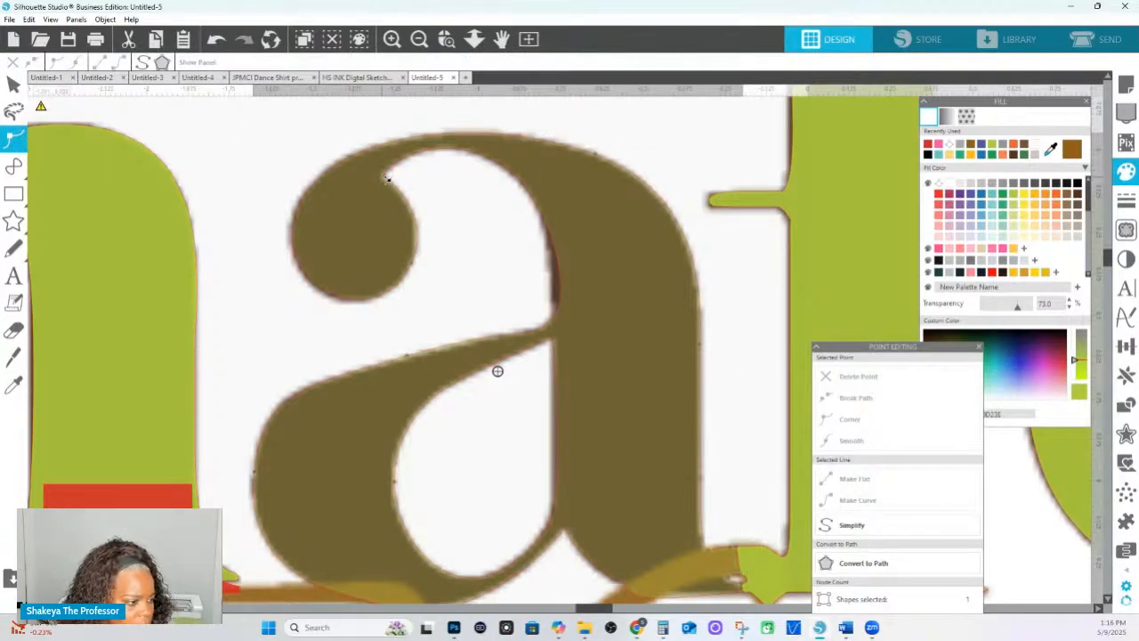
{"action": "left_click", "coordinate": [380, 180]}
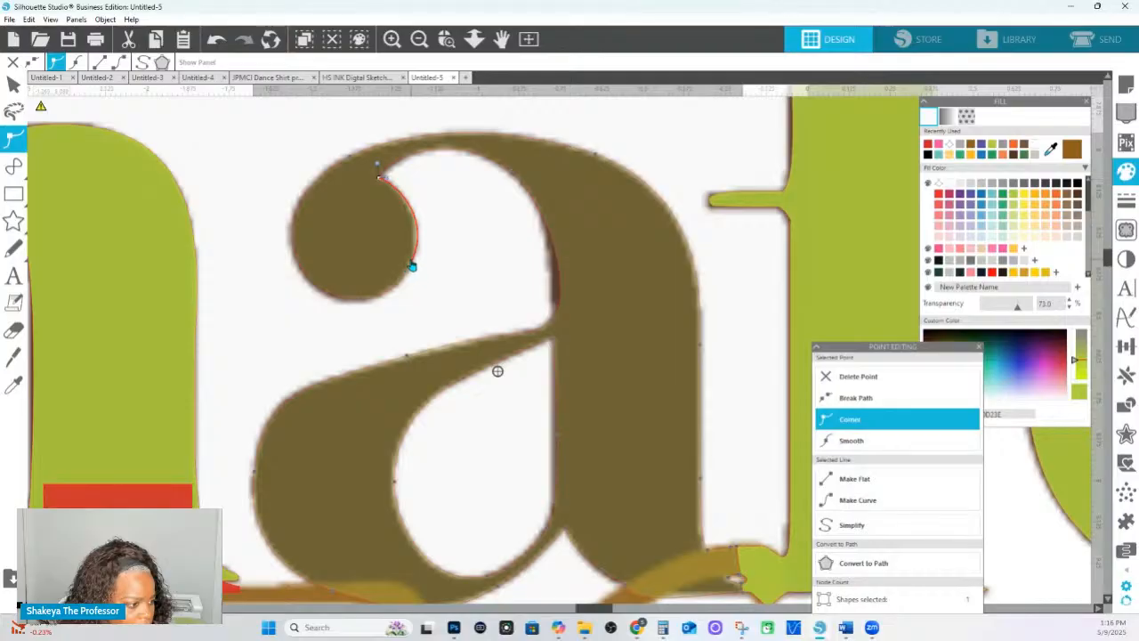
{"action": "left_click", "coordinate": [415, 267]}
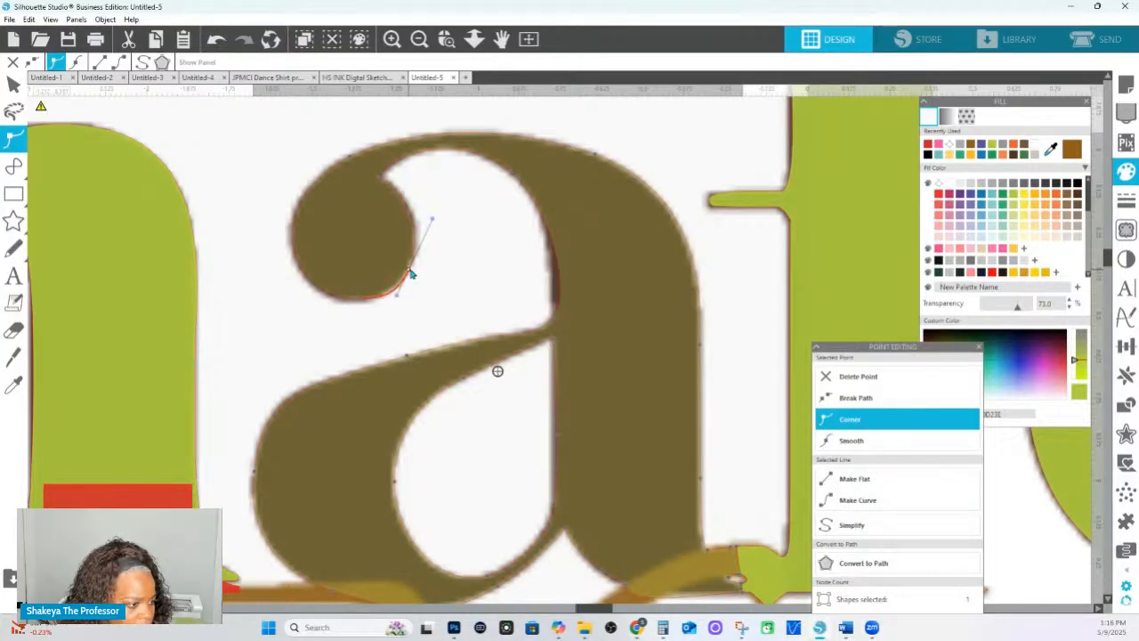
{"action": "left_click", "coordinate": [381, 178]}
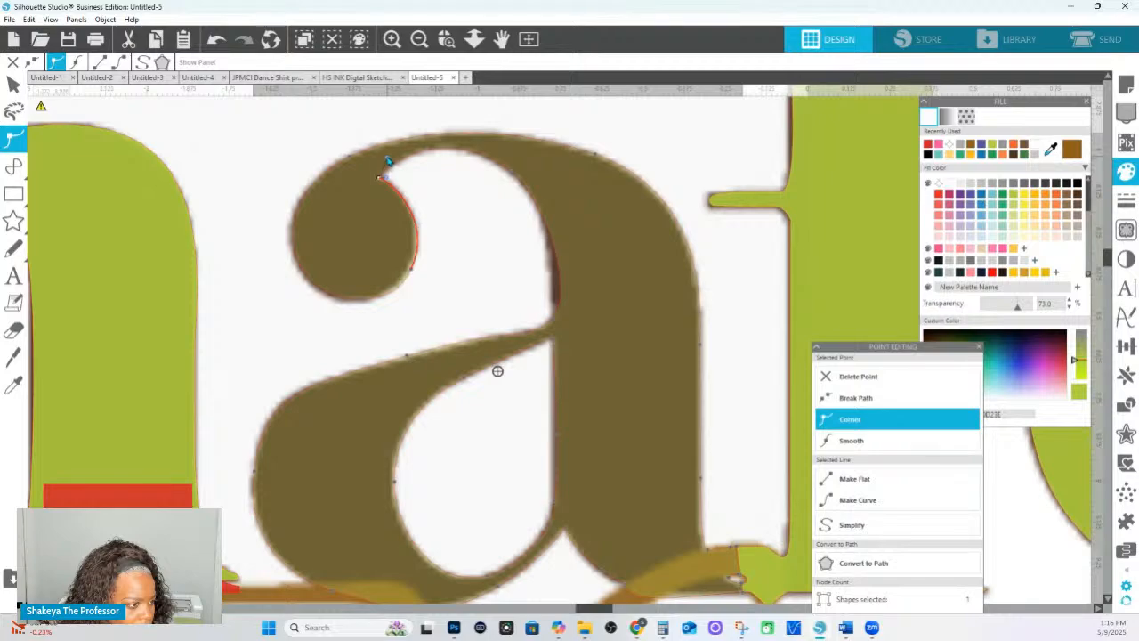
{"action": "left_click", "coordinate": [553, 323]}
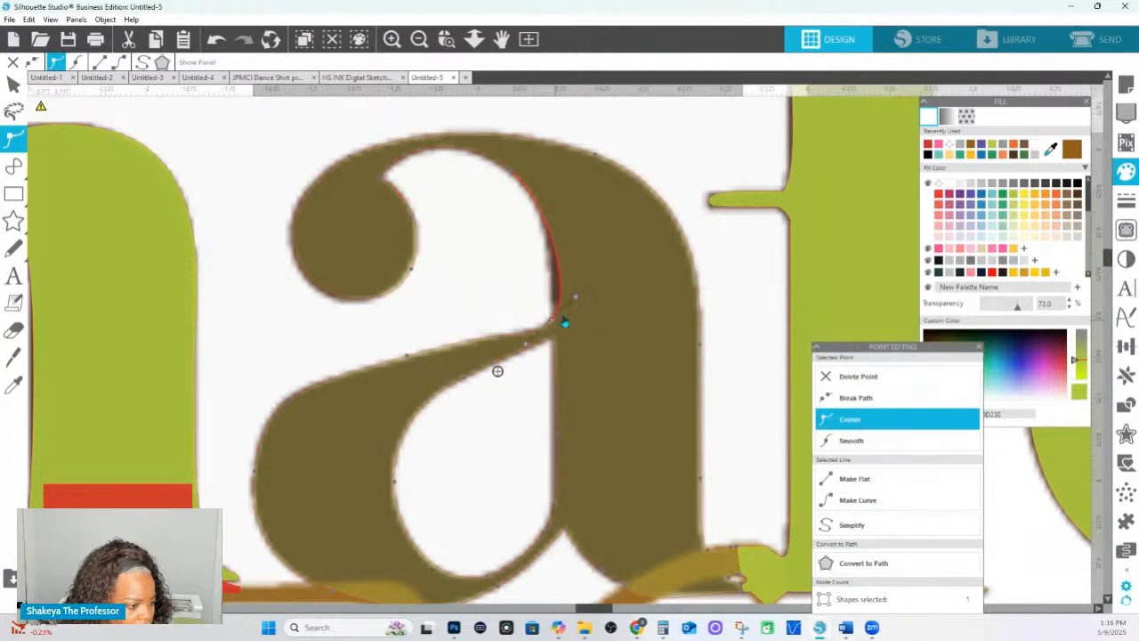
{"action": "left_click_drag", "start_coordinate": [575, 301], "coordinate": [559, 276]}
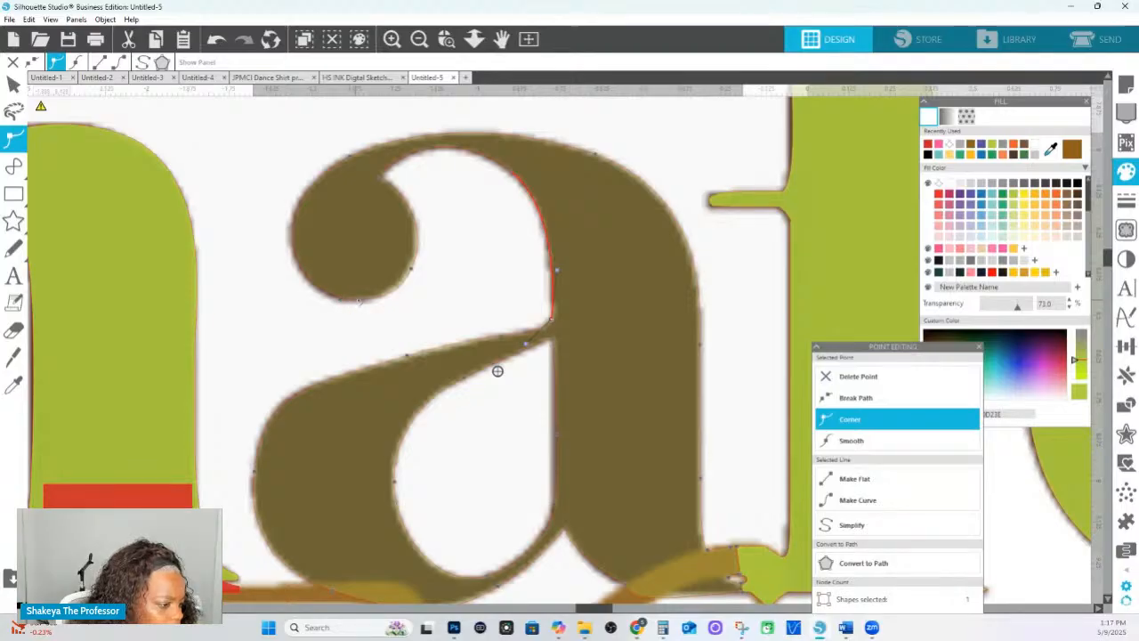
Refine the lower outline of the second a's ball terminal and add a point on its lower-left curve.
{"action": "left_click", "coordinate": [359, 301]}
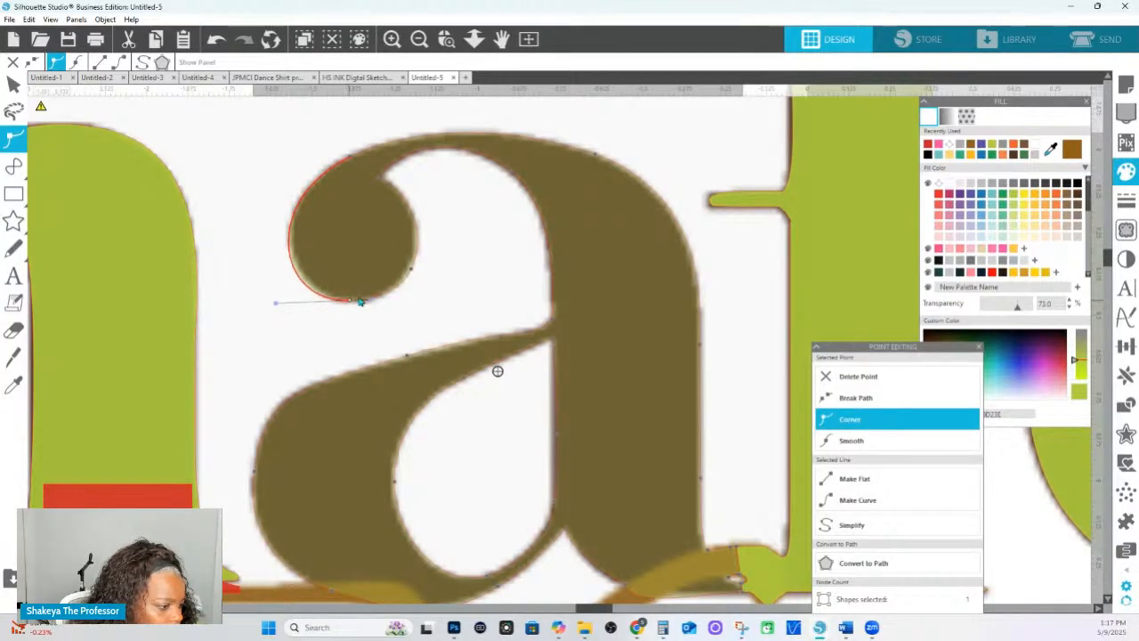
{"action": "left_click", "coordinate": [408, 275]}
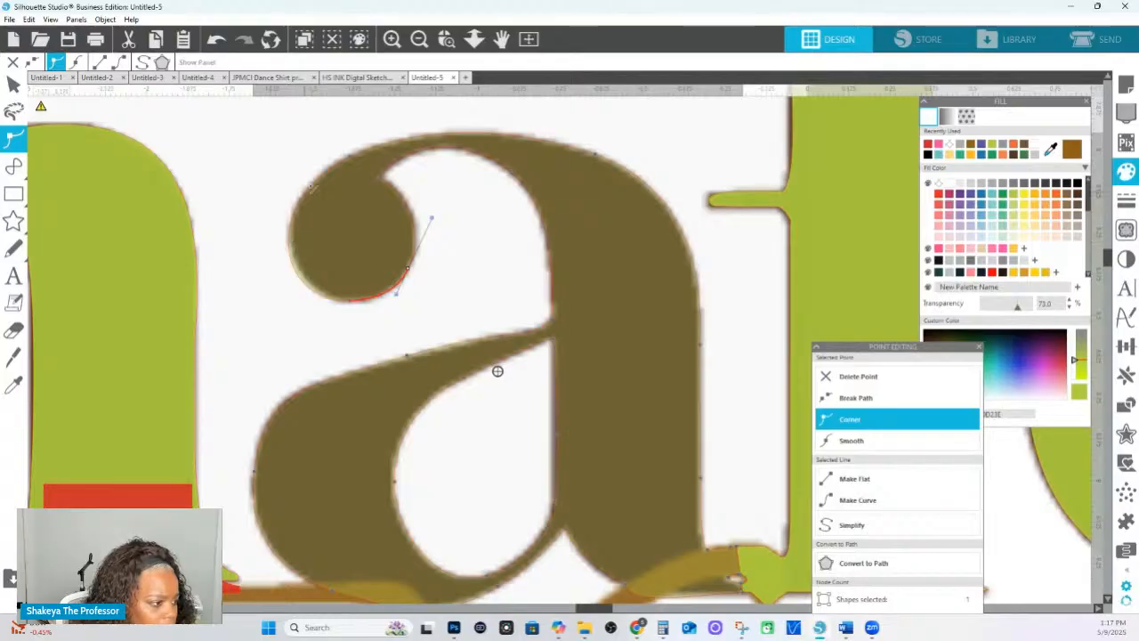
{"action": "left_click", "coordinate": [351, 155]}
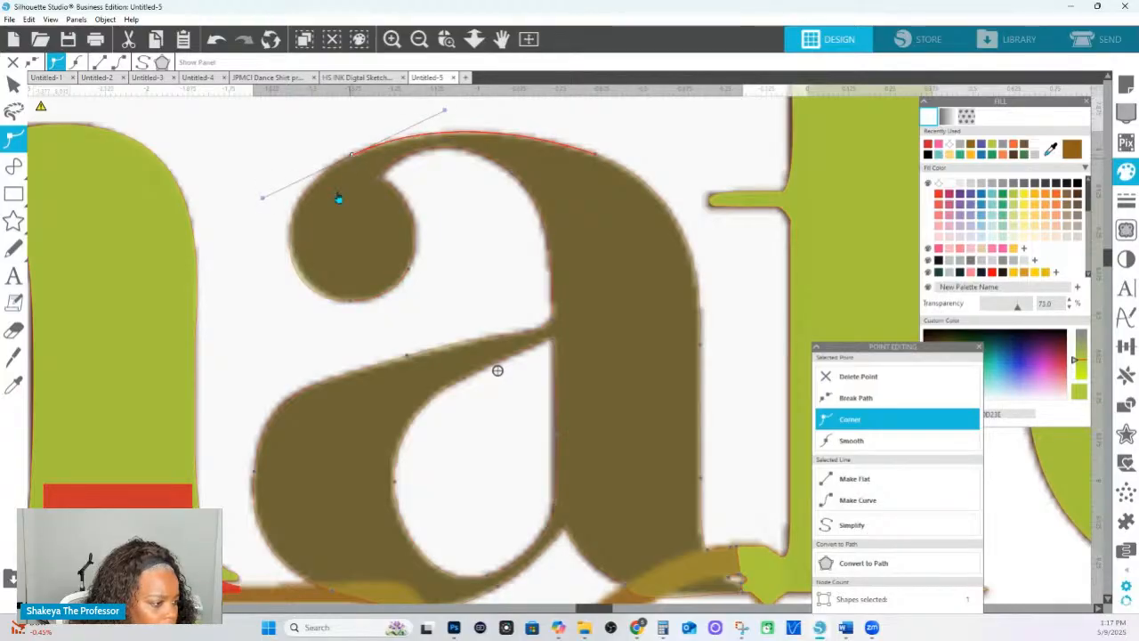
{"action": "left_click", "coordinate": [304, 280]}
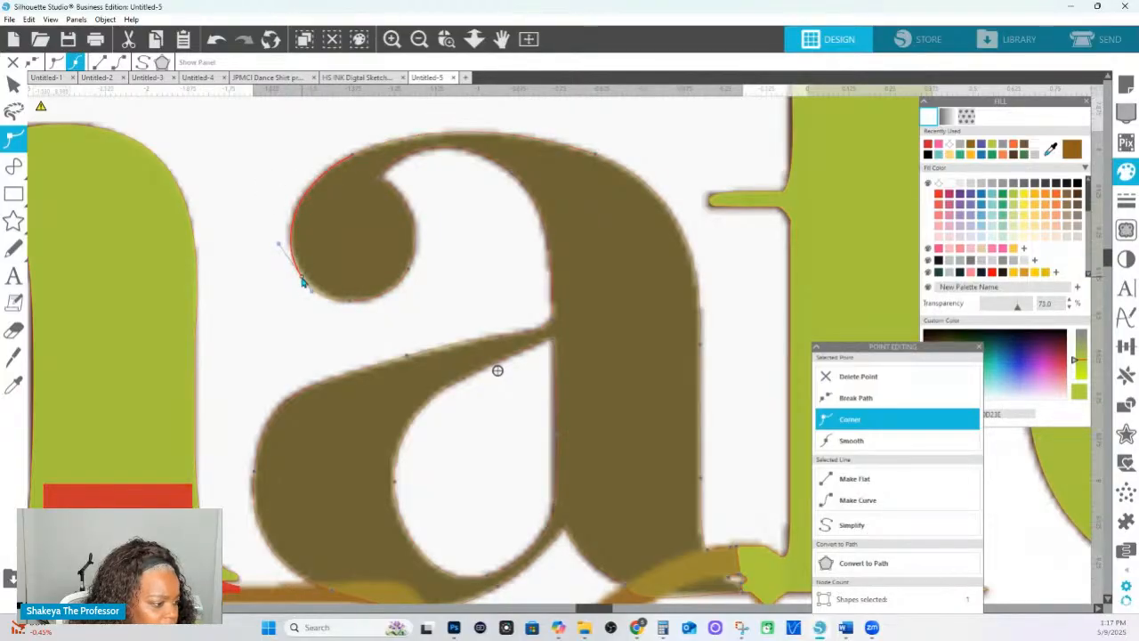
Adjust the second a's outer top arch at its left and right shoulder points and nudge the inner stem junction to match the artwork.
{"action": "left_click", "coordinate": [353, 157]}
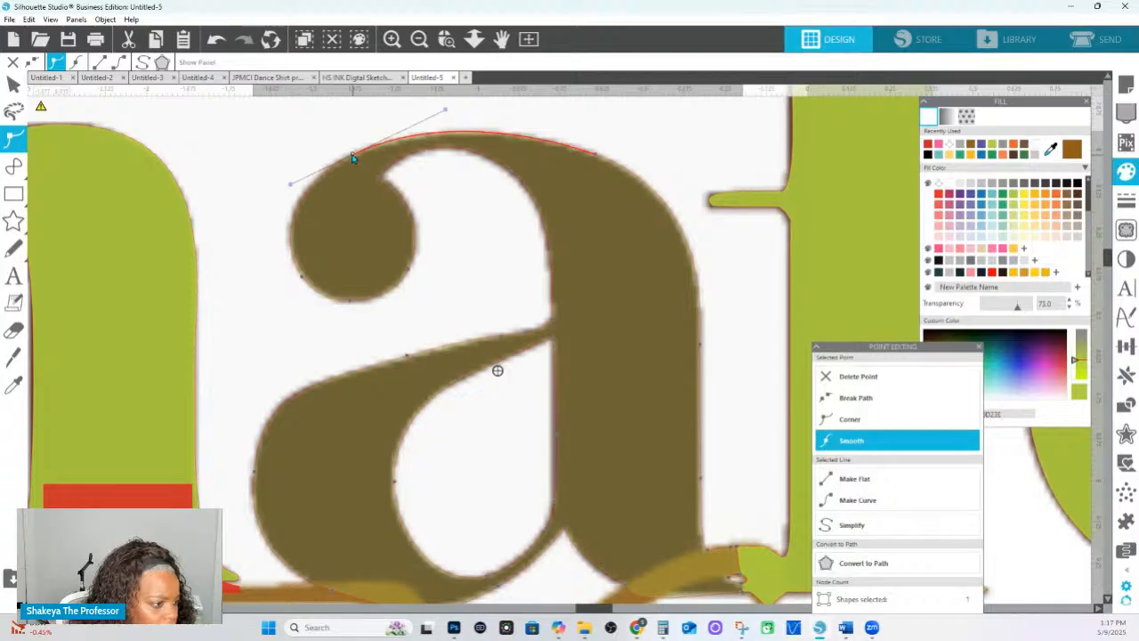
{"action": "left_click", "coordinate": [596, 164]}
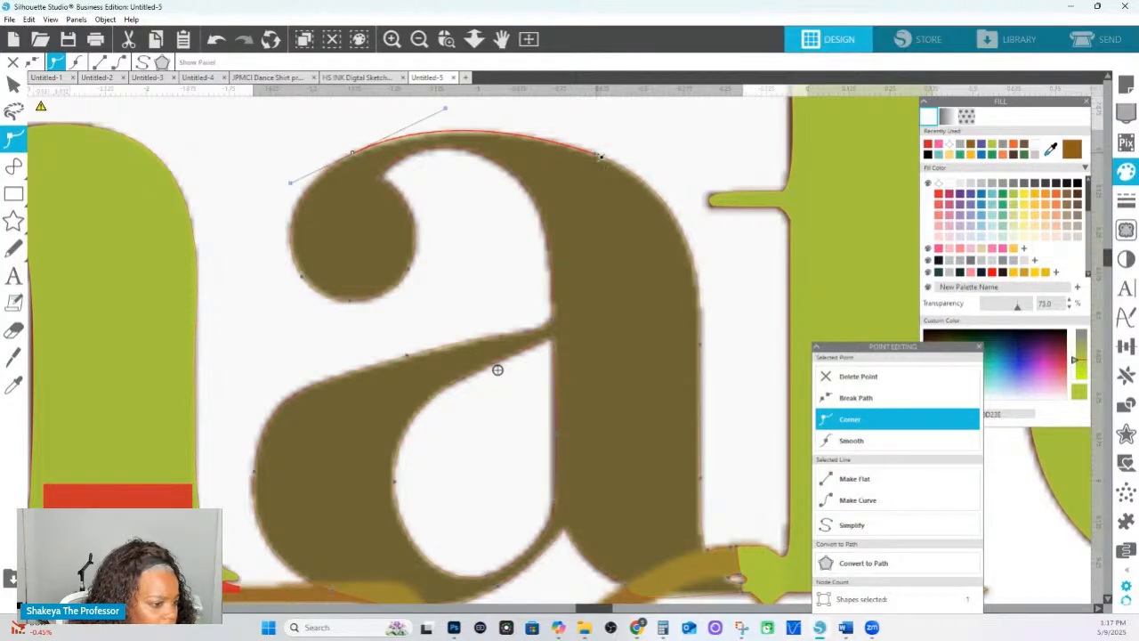
{"action": "left_click", "coordinate": [602, 158]}
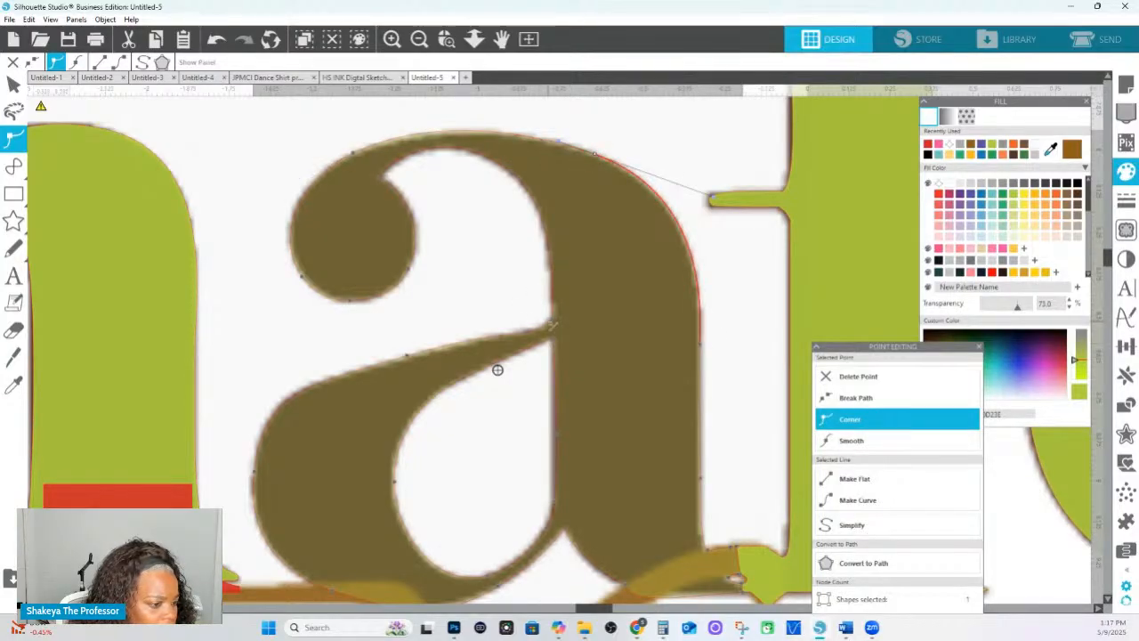
{"action": "left_click", "coordinate": [553, 320]}
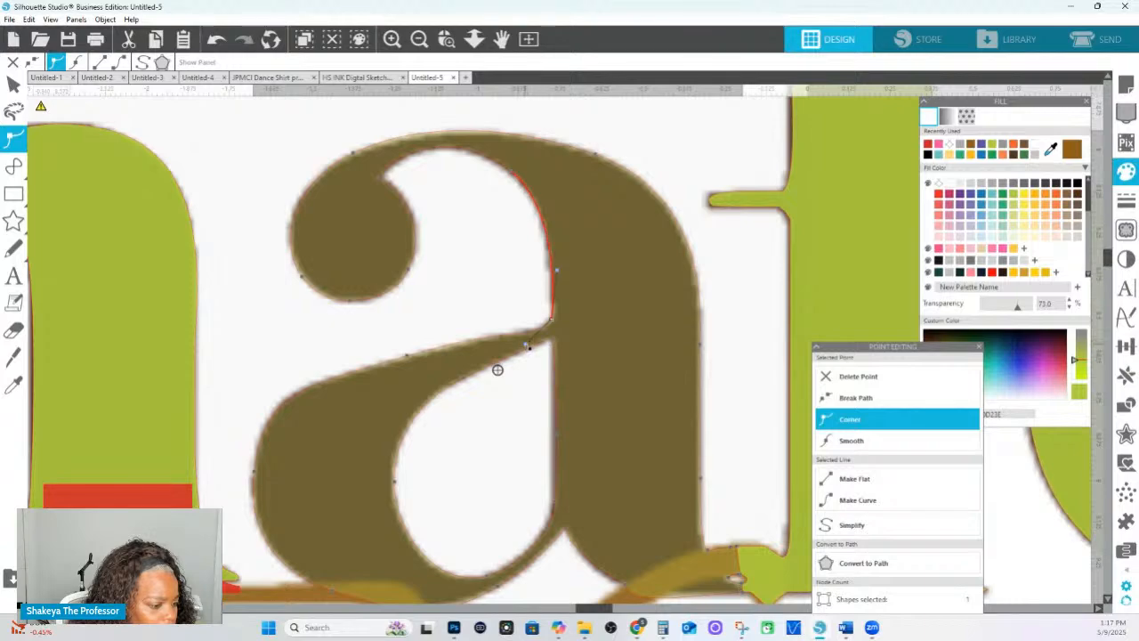
{"action": "left_click_drag", "start_coordinate": [552, 320], "coordinate": [551, 325]}
{"action": "left_click", "coordinate": [382, 180]}
{"action": "left_click", "coordinate": [596, 158]}
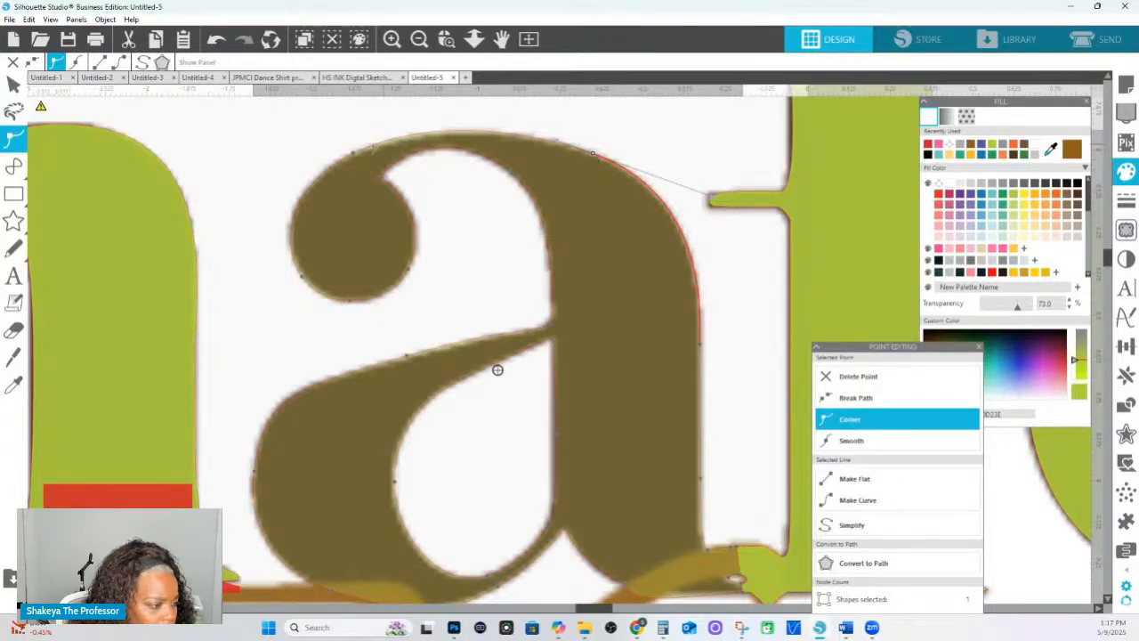
{"action": "left_click", "coordinate": [354, 154]}
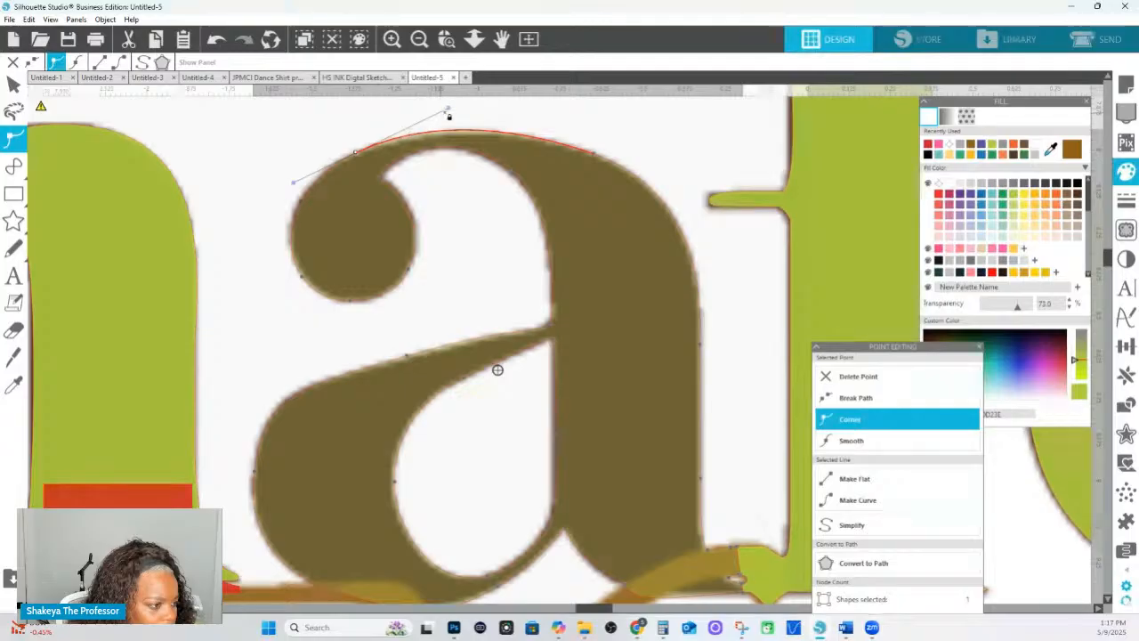
{"action": "left_click_drag", "start_coordinate": [451, 109], "coordinate": [439, 116]}
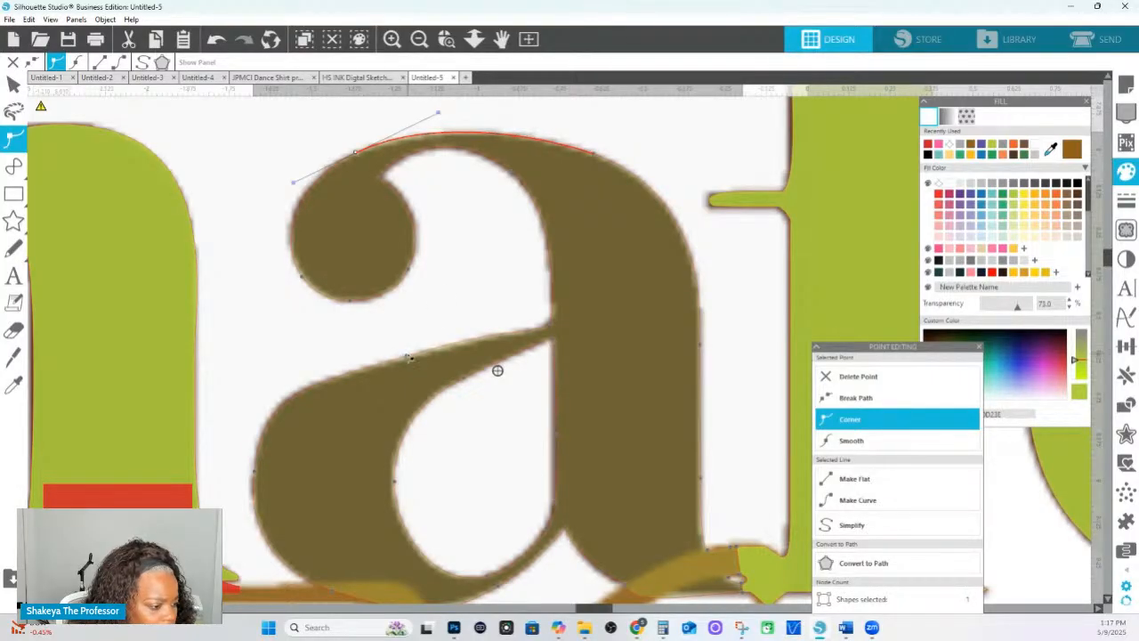
Reshape the upper edge of the second a's bowl so it meets the stem junction along the artwork.
{"action": "left_click", "coordinate": [407, 357]}
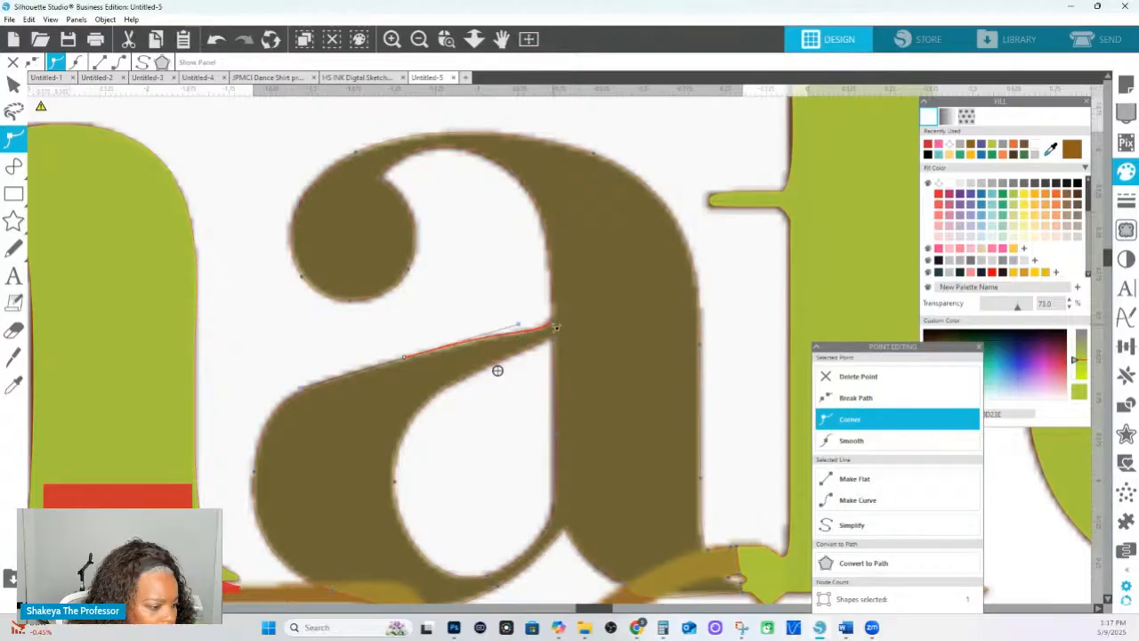
{"action": "left_click", "coordinate": [555, 327]}
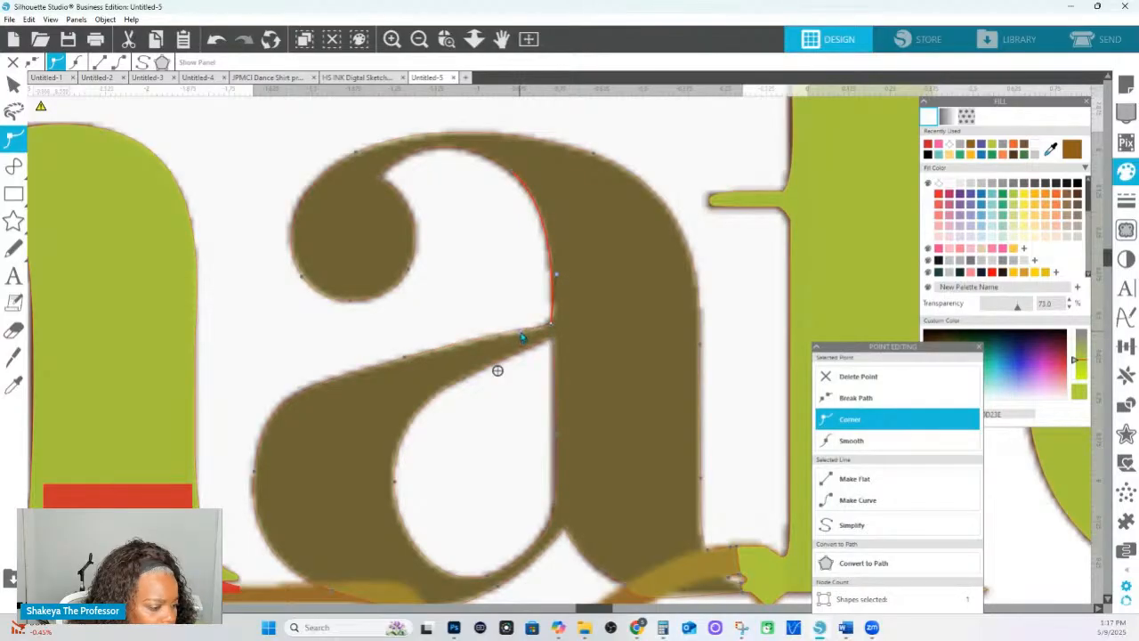
{"action": "left_click", "coordinate": [409, 357]}
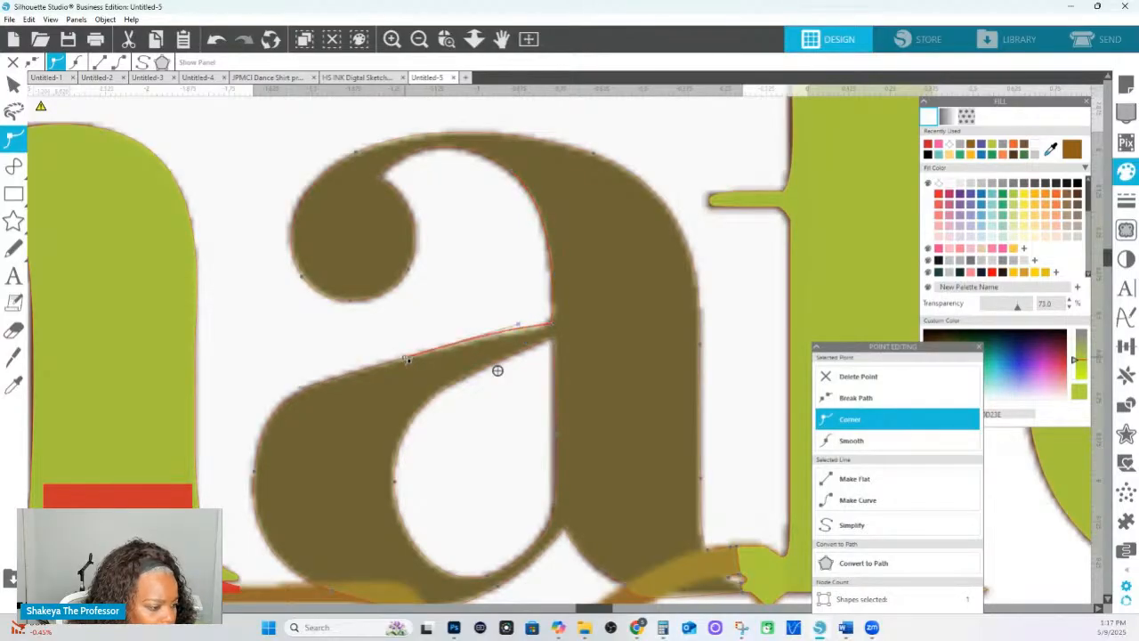
{"action": "left_click_drag", "start_coordinate": [520, 328], "coordinate": [520, 336]}
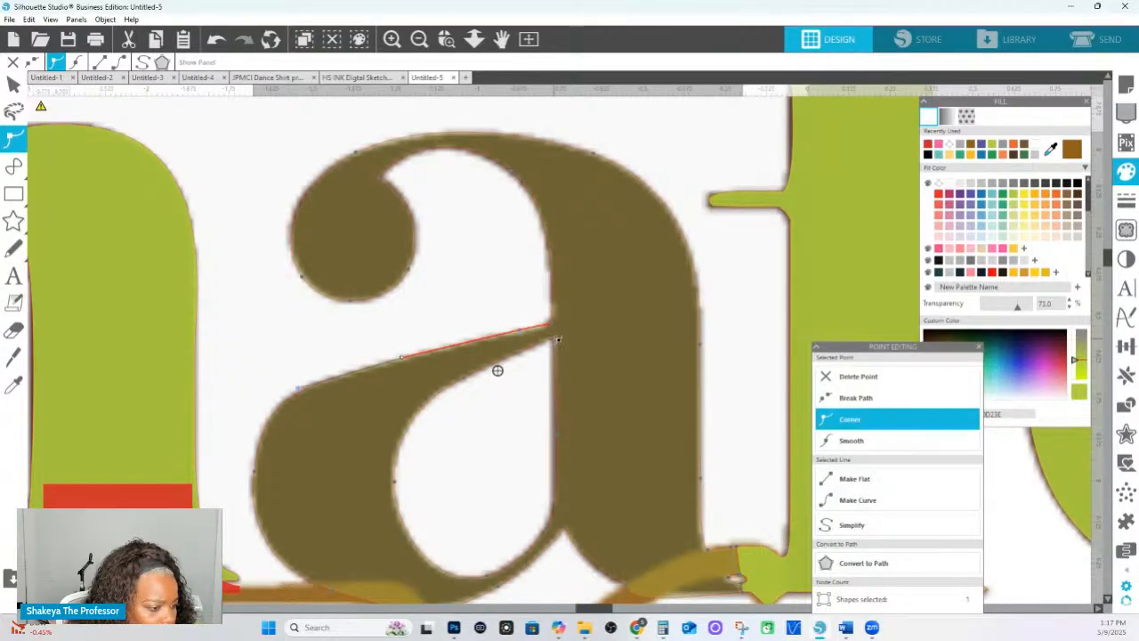
{"action": "left_click_drag", "start_coordinate": [552, 334], "coordinate": [551, 328]}
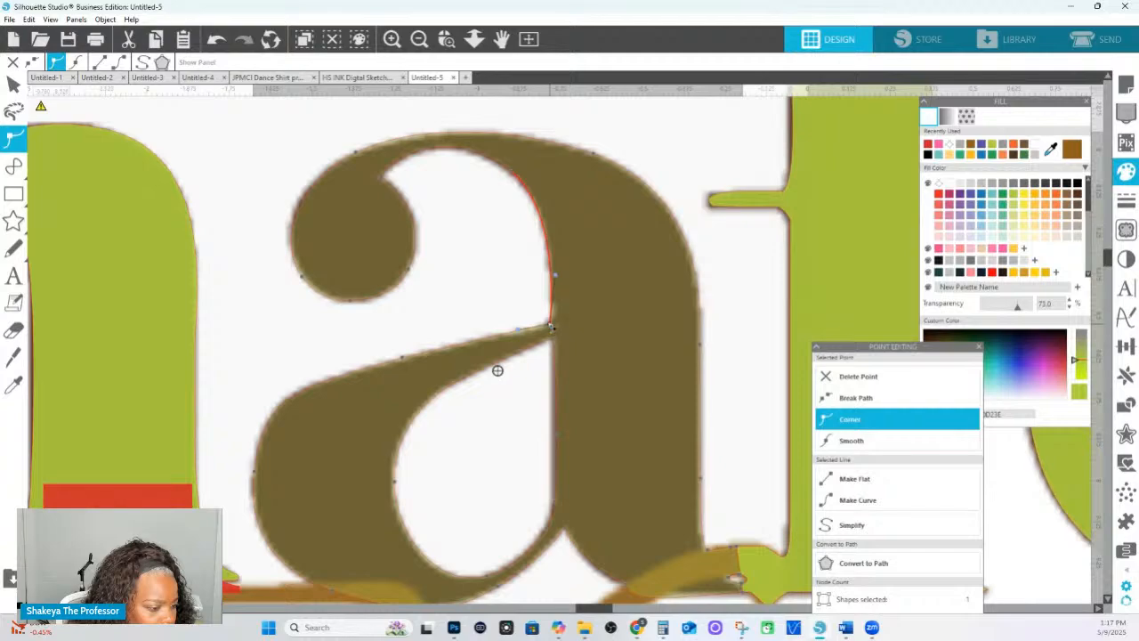
Adjust the outline of the second a's bowl counter and delete the extra point midway along its straight stem side.
{"action": "left_click", "coordinate": [554, 339]}
{"action": "scroll", "coordinate": [379, 436], "scroll_direction": "down", "scroll_amount": 2}
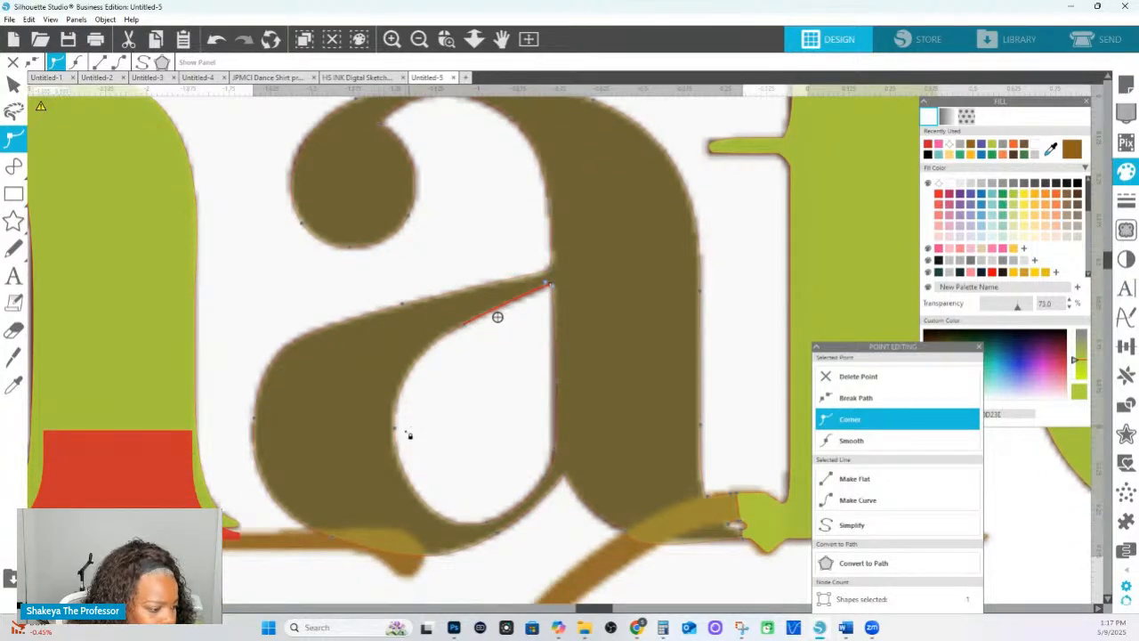
{"action": "left_click", "coordinate": [393, 434]}
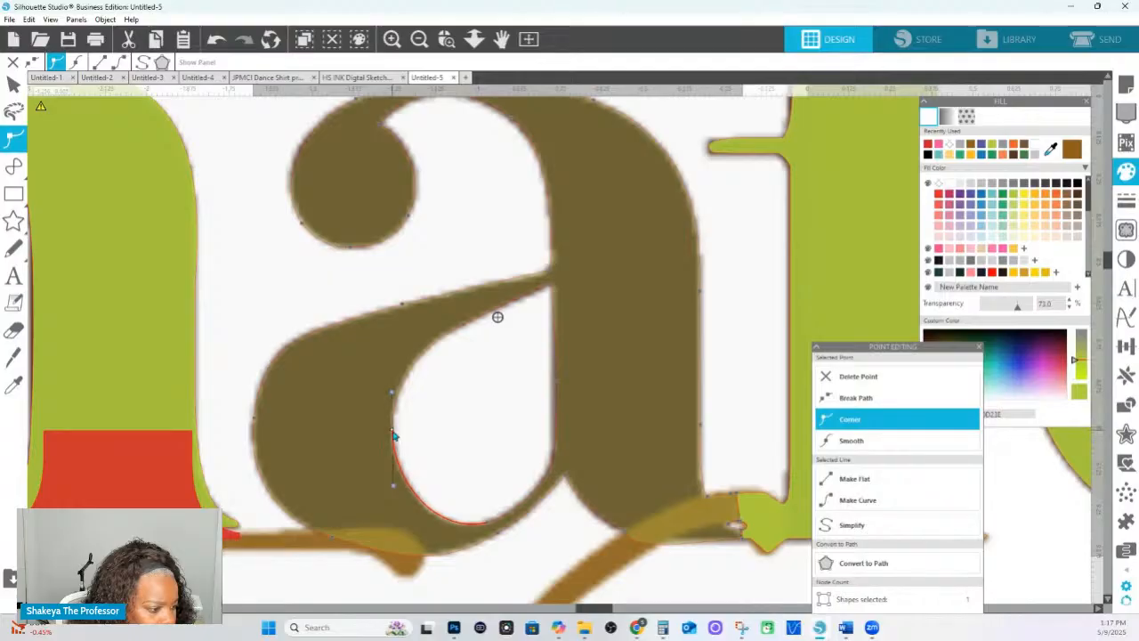
{"action": "left_click", "coordinate": [543, 478]}
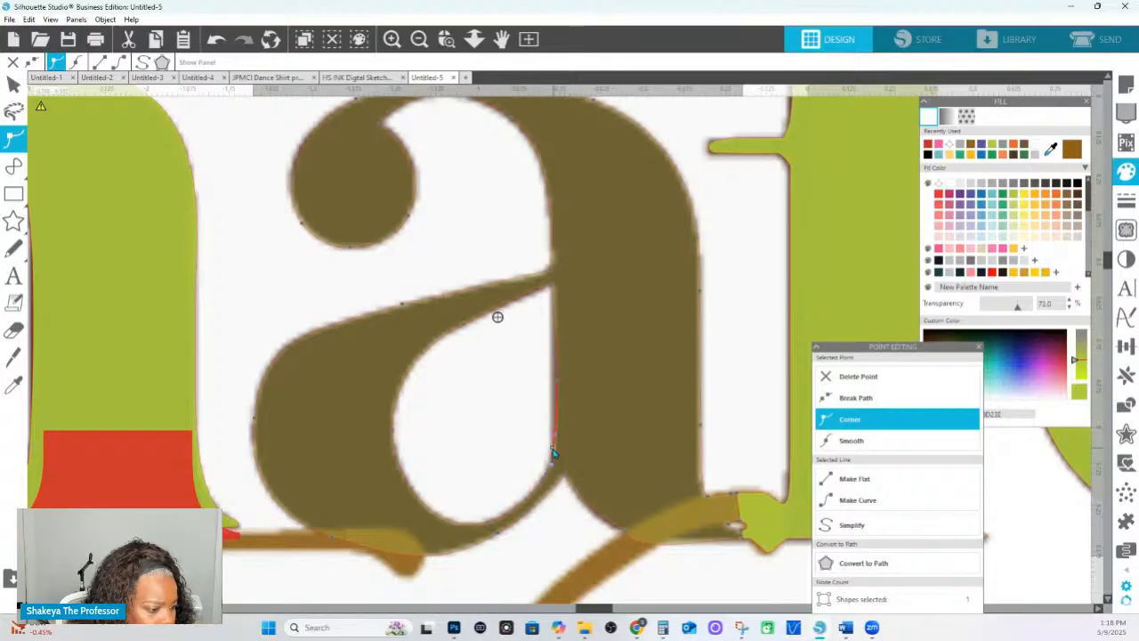
{"action": "left_click", "coordinate": [561, 384]}
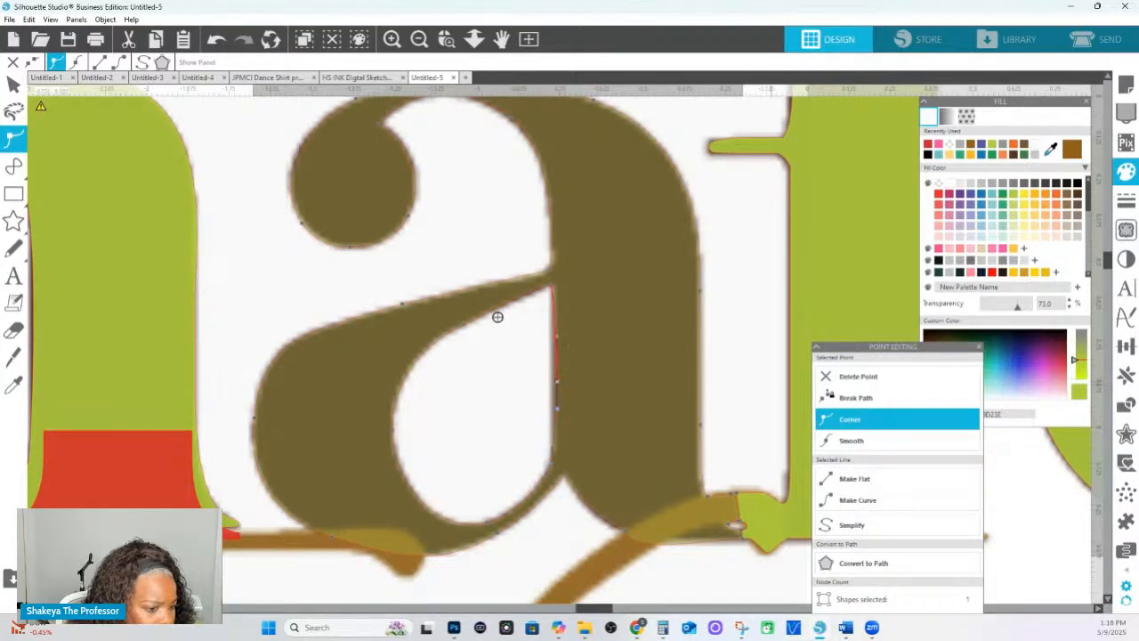
{"action": "left_click", "coordinate": [844, 383]}
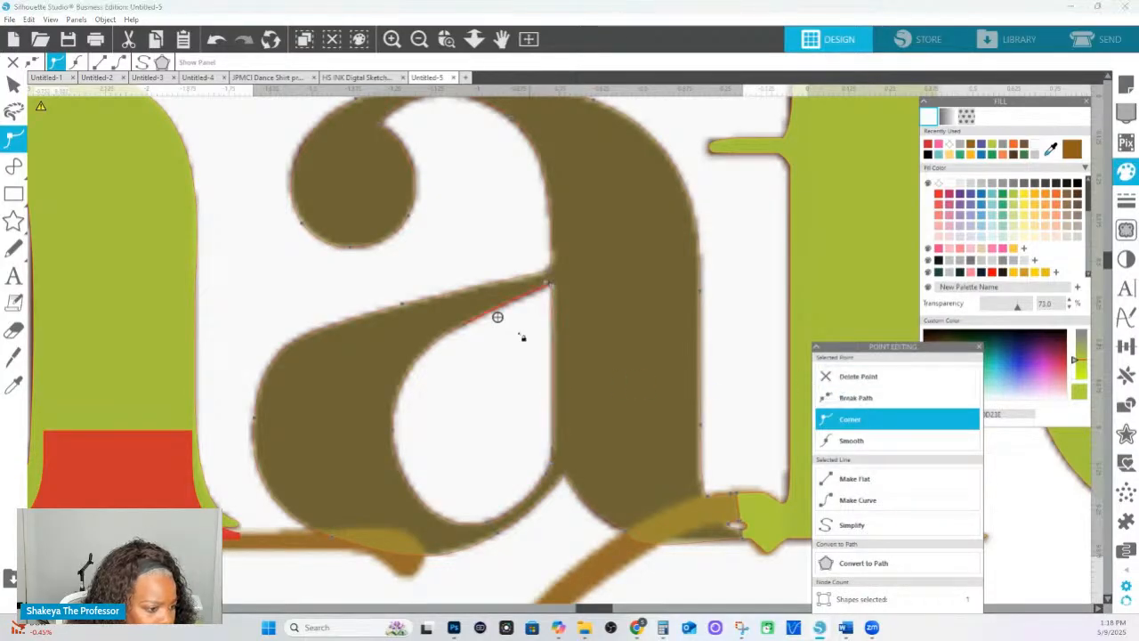
{"action": "left_click", "coordinate": [551, 272]}
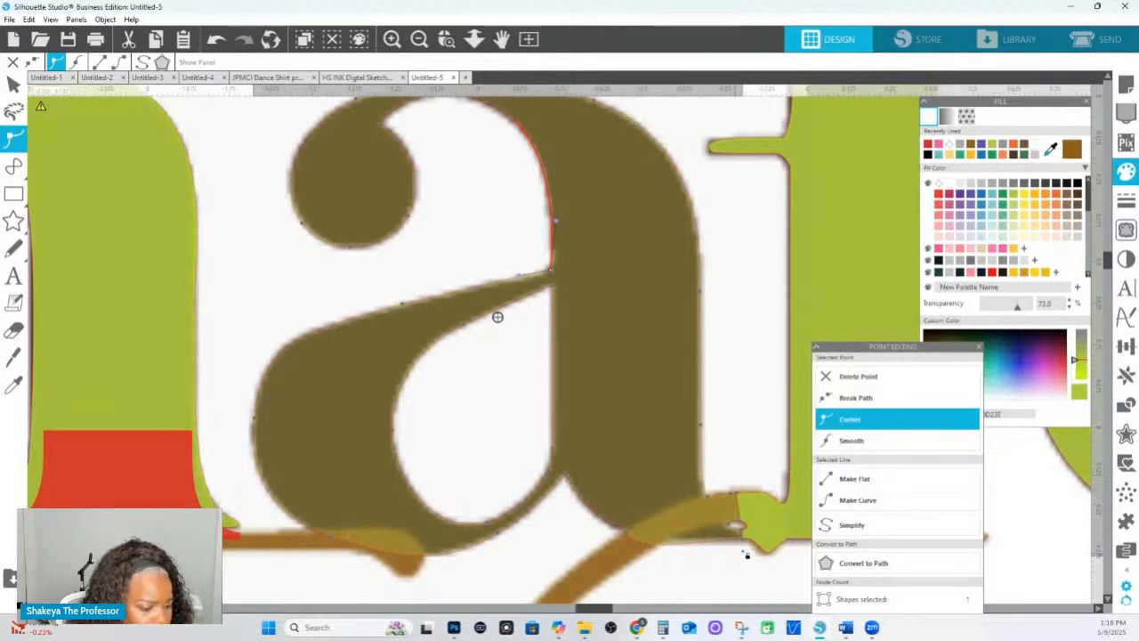
Delete the swash remnant points at the second a's foot and add a point at the base of the stem's right edge.
{"action": "left_click_drag", "start_coordinate": [646, 368], "coordinate": [749, 519]}
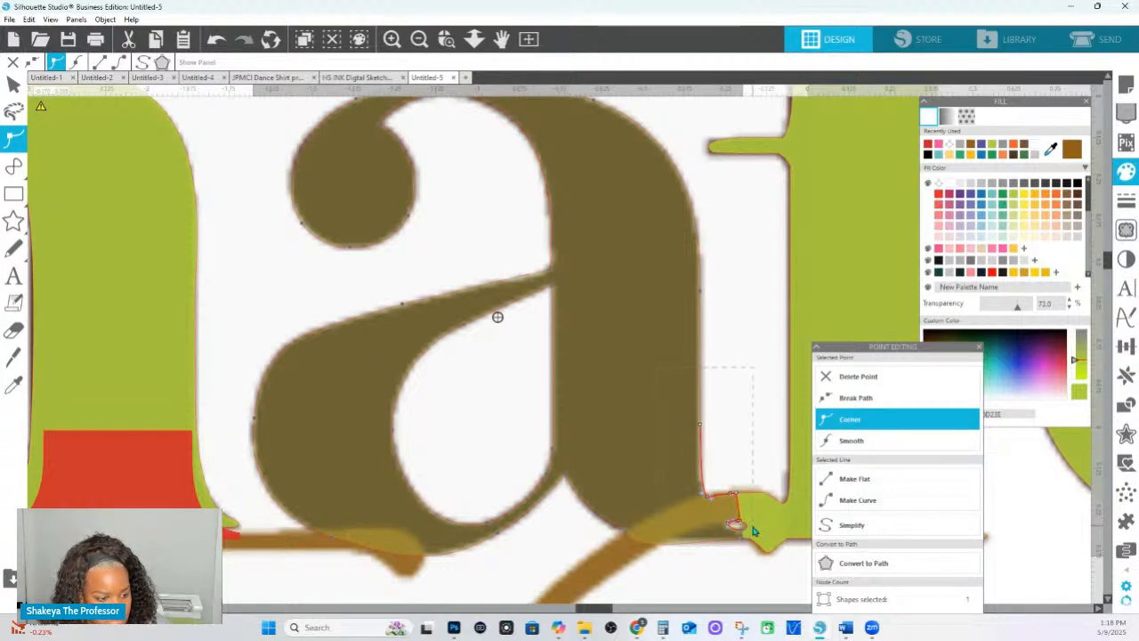
{"action": "left_click", "coordinate": [856, 376]}
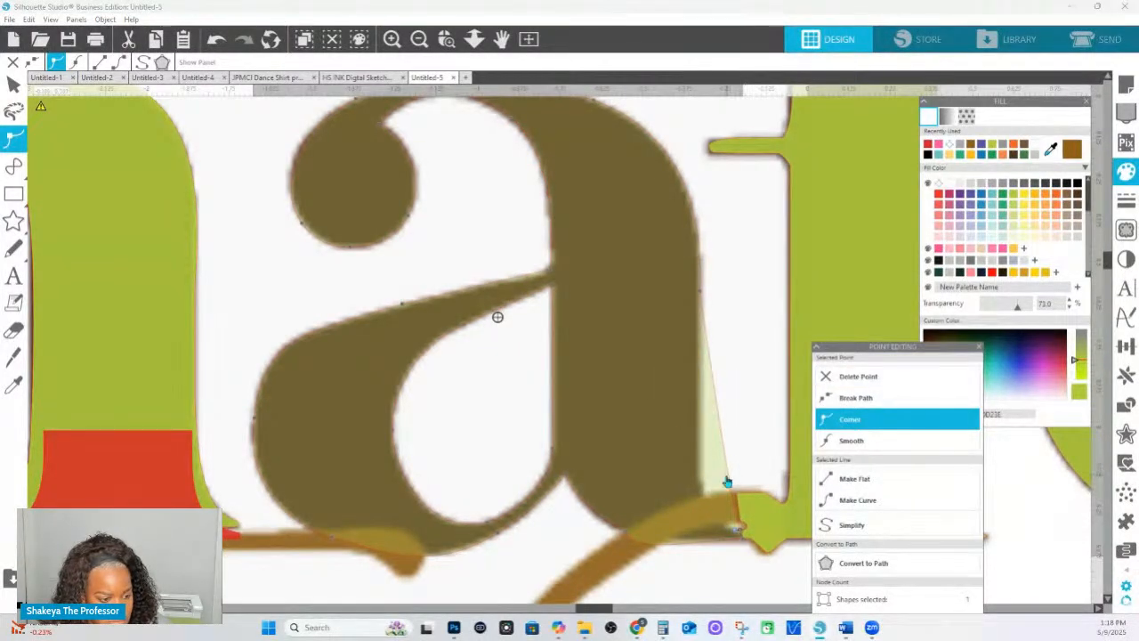
{"action": "left_click_drag", "start_coordinate": [727, 481], "coordinate": [702, 499]}
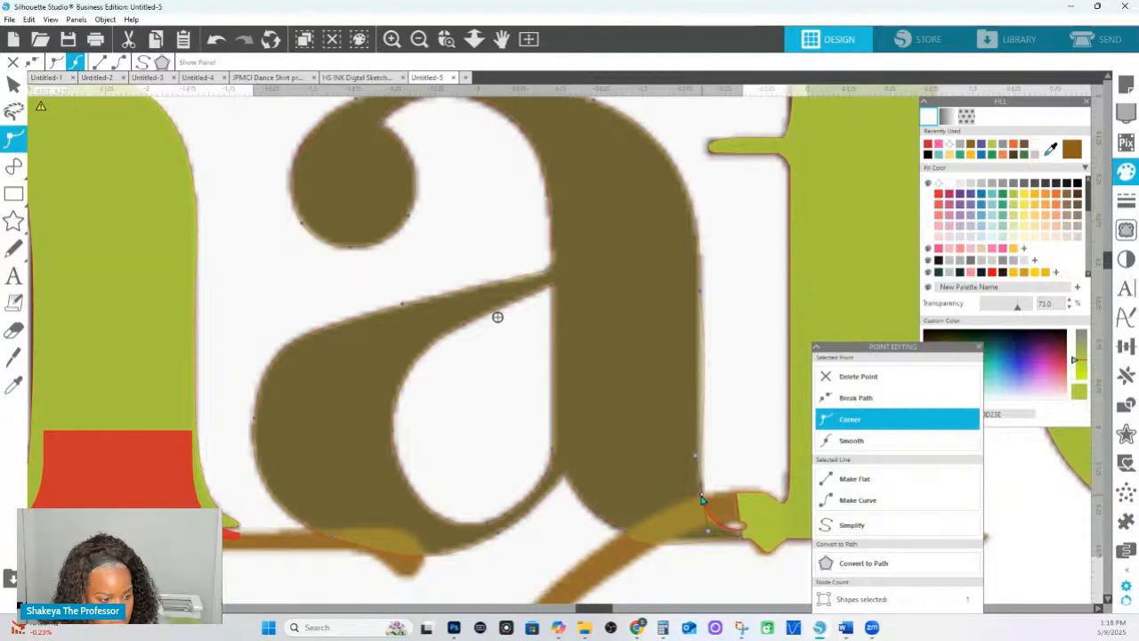
Duplicate the letter l in place and fill the copy with teal.
{"action": "left_click", "coordinate": [475, 39]}
{"action": "left_click_drag", "start_coordinate": [499, 455], "coordinate": [473, 267]}
{"action": "left_click", "coordinate": [203, 274]}
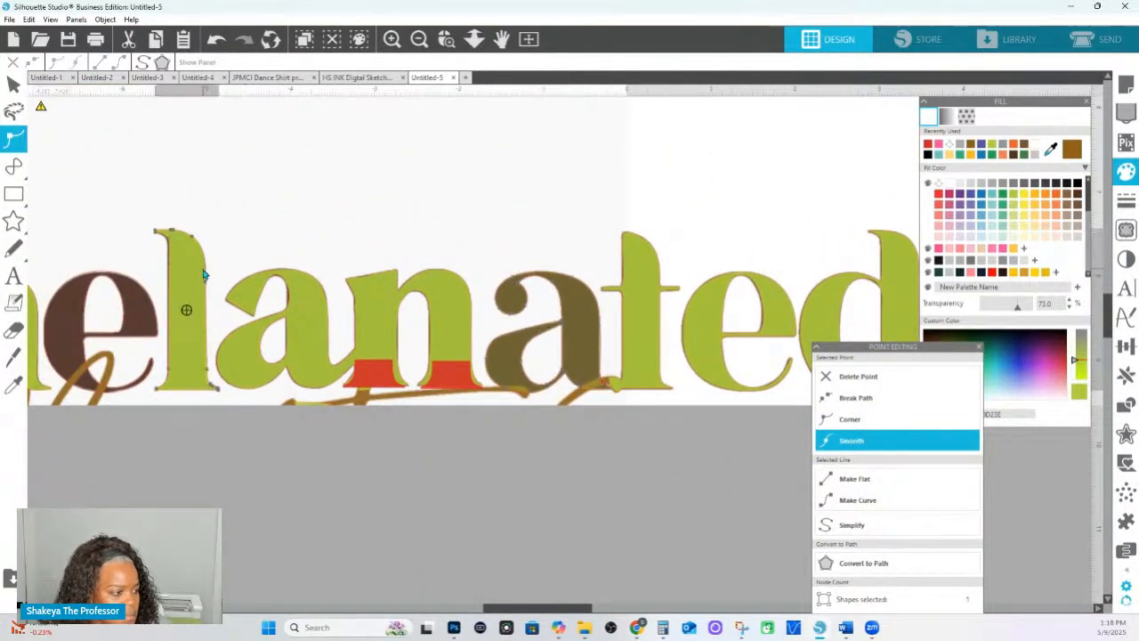
{"action": "double_click", "coordinate": [187, 259]}
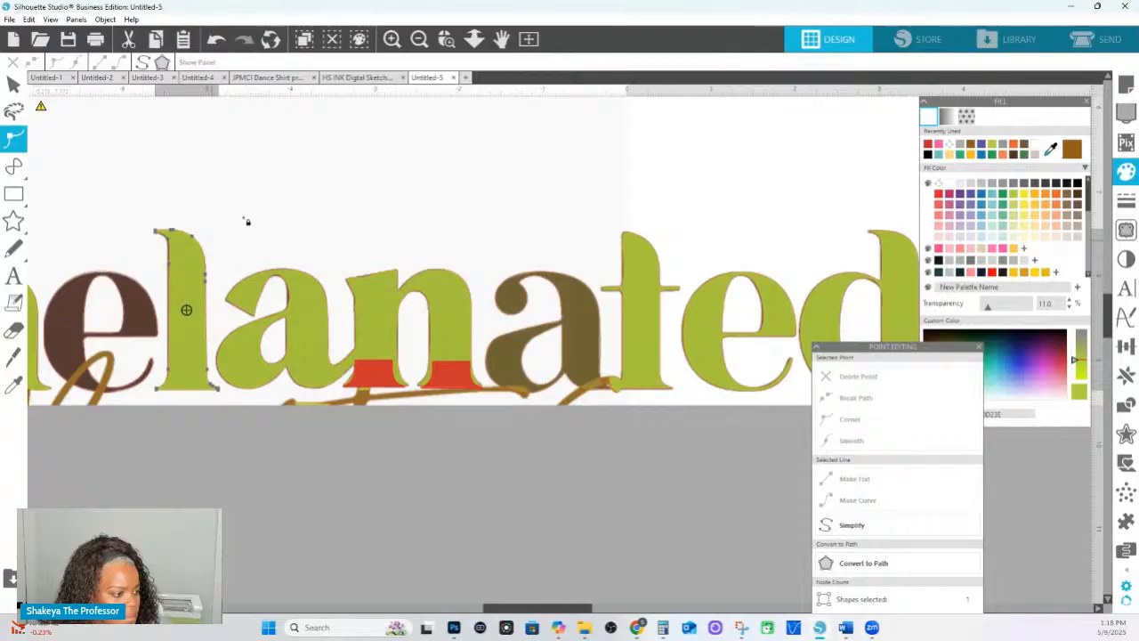
{"action": "double_click", "coordinate": [184, 258]}
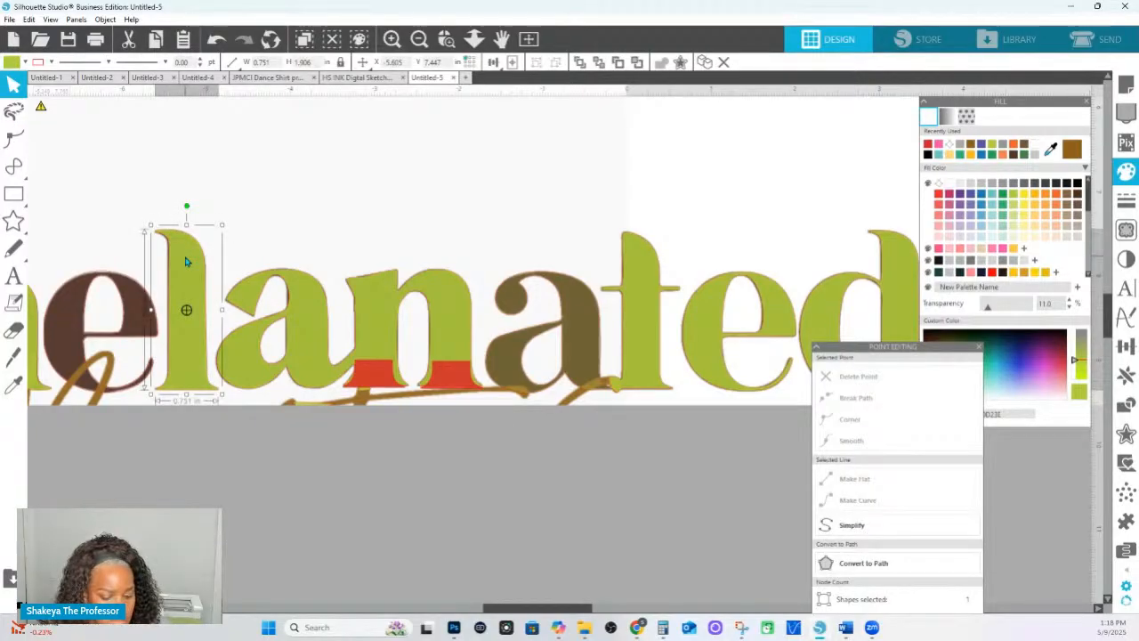
{"action": "left_click", "coordinate": [990, 206]}
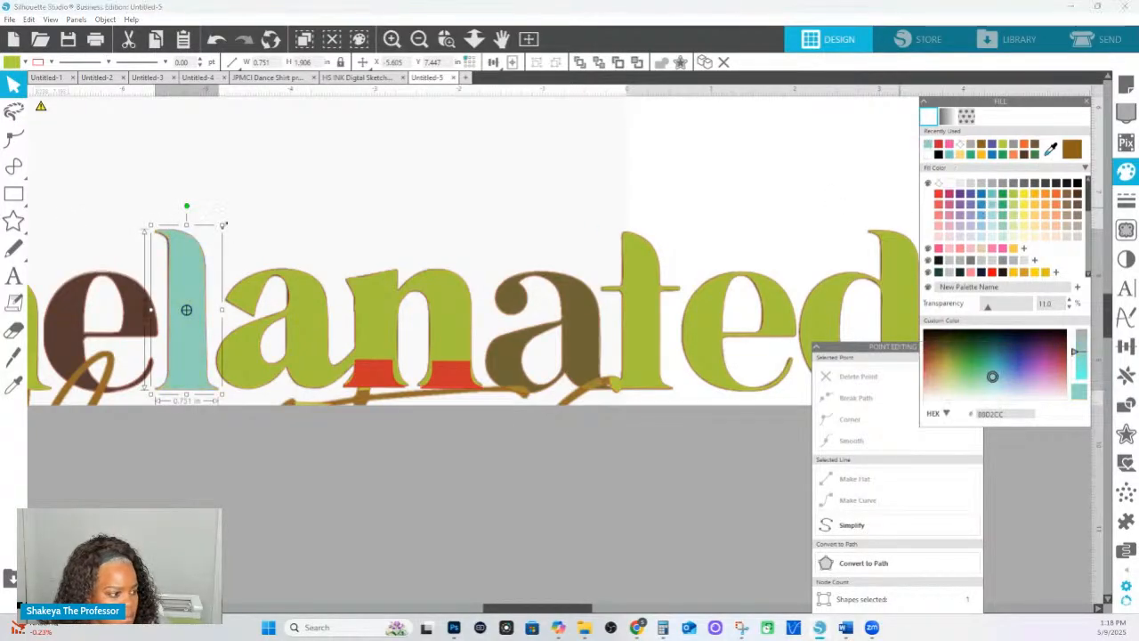
Draw a rectangle about 1.02 in wide over the upper half of the teal l and crop the l to it.
{"action": "left_click", "coordinate": [14, 194]}
{"action": "left_click_drag", "start_coordinate": [222, 293], "coordinate": [234, 305]}
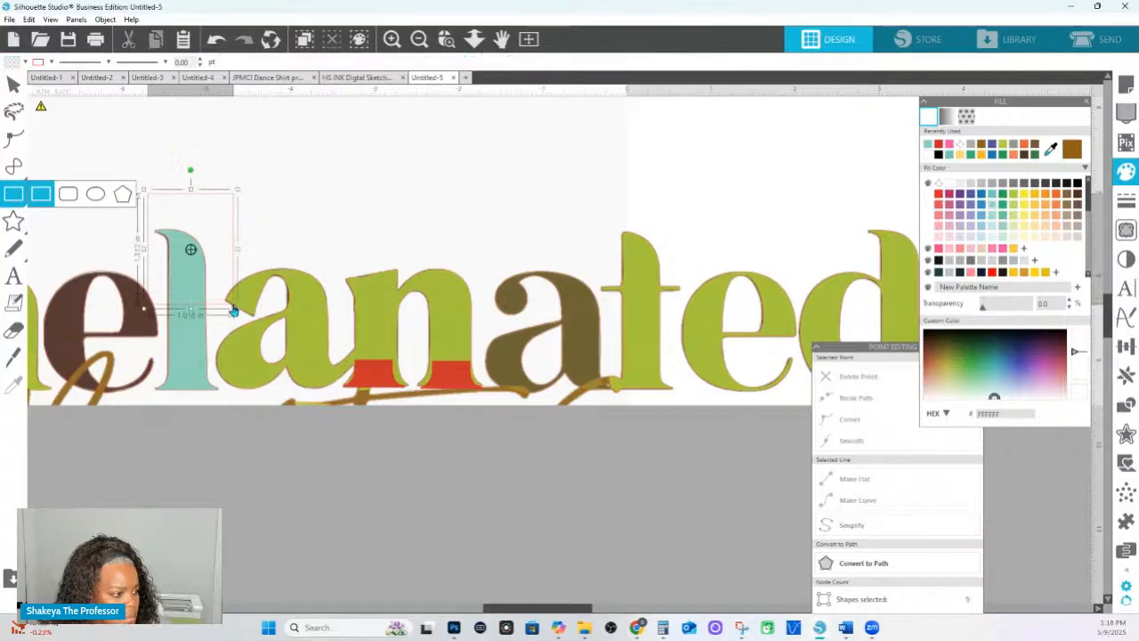
{"action": "left_click", "coordinate": [193, 328], "text": "shift"}
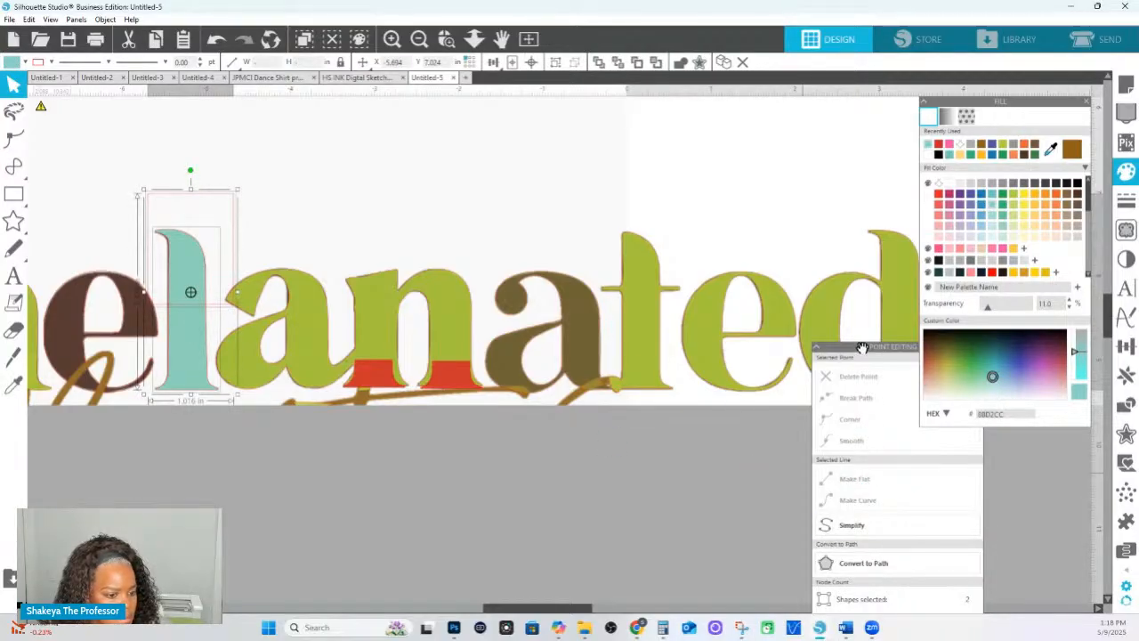
{"action": "left_click", "coordinate": [1125, 405]}
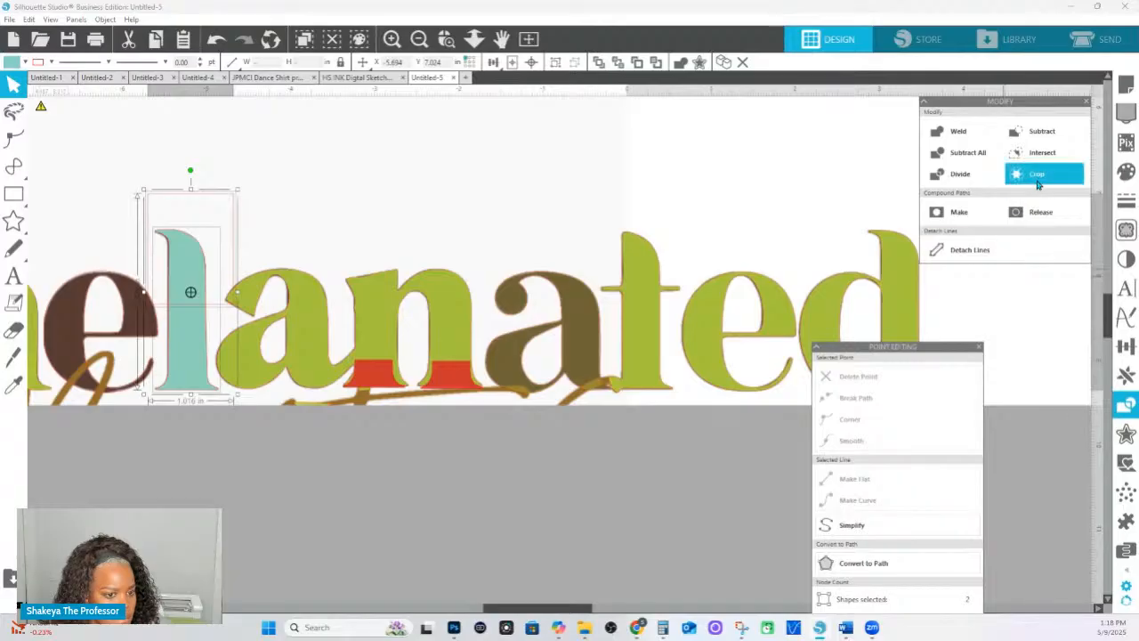
{"action": "left_click", "coordinate": [1037, 174]}
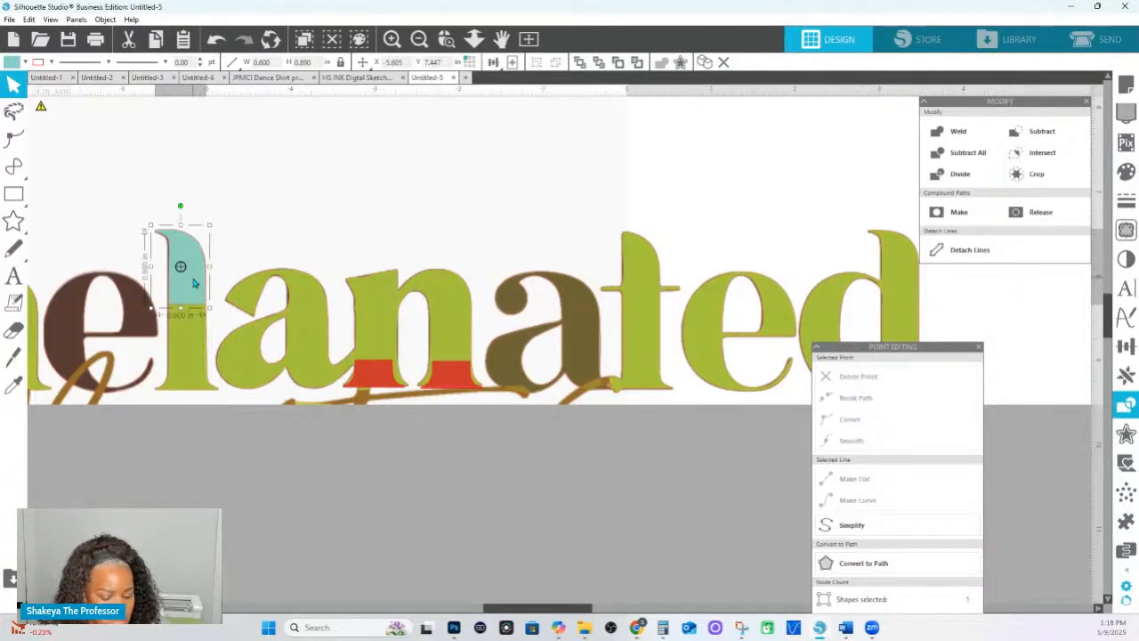
Flip the cropped teal piece vertically and horizontally and place it over the lower stem of the second a.
{"action": "left_click_drag", "start_coordinate": [194, 283], "coordinate": [623, 408]}
{"action": "right_click", "coordinate": [623, 407]}
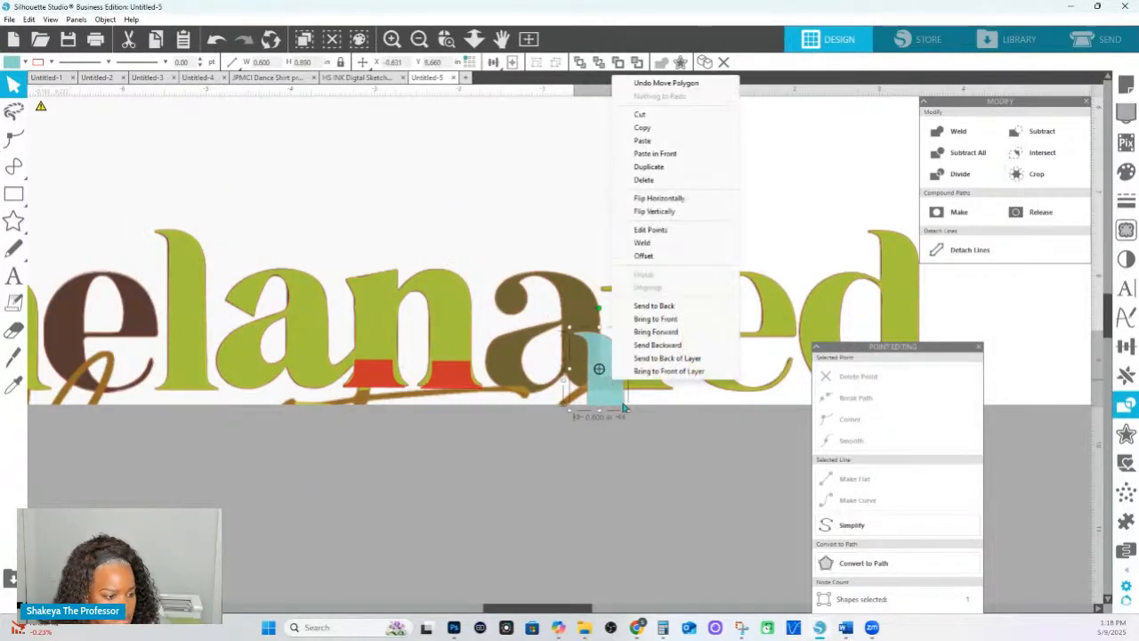
{"action": "left_click", "coordinate": [654, 211]}
{"action": "right_click", "coordinate": [605, 392]}
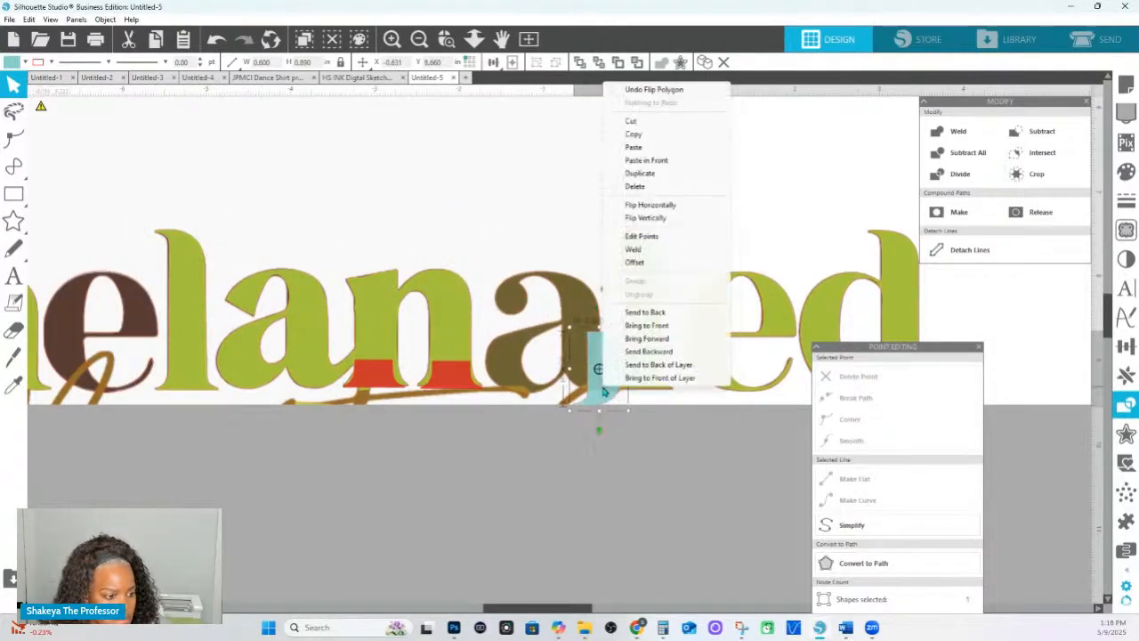
{"action": "left_click", "coordinate": [650, 205]}
{"action": "mouse_move", "coordinate": [597, 391]}
{"action": "left_mouse_down"}
{"action": "mouse_move", "coordinate": [575, 363]}
{"action": "mouse_move", "coordinate": [584, 375]}
{"action": "left_mouse_up"}
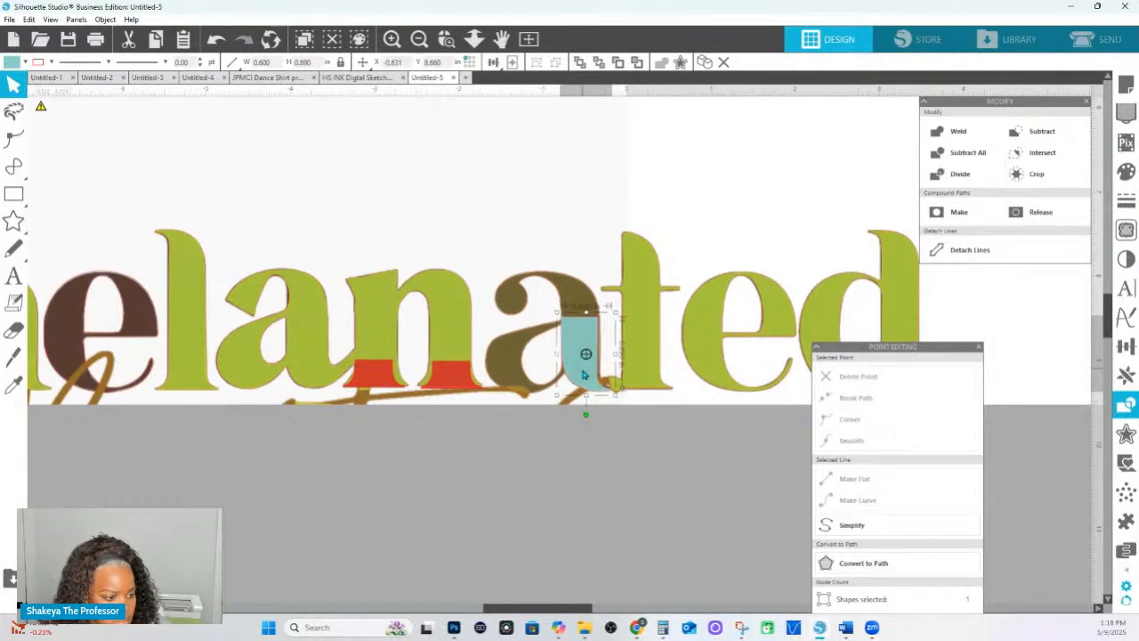
Narrow the teal piece to about 0.591 in wide and nudge it to line up with the second a's foot.
{"action": "left_click", "coordinate": [447, 38]}
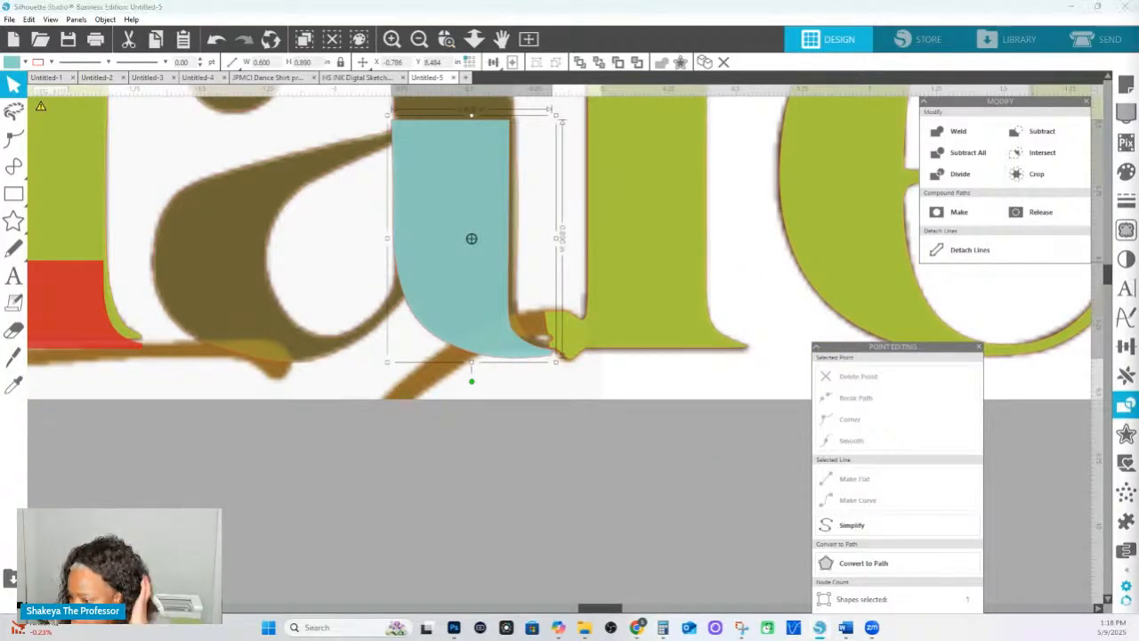
{"action": "mouse_move", "coordinate": [461, 319]}
{"action": "left_mouse_down"}
{"action": "mouse_move", "coordinate": [476, 306]}
{"action": "mouse_move", "coordinate": [462, 320]}
{"action": "mouse_move", "coordinate": [465, 302]}
{"action": "mouse_move", "coordinate": [466, 318]}
{"action": "left_mouse_up"}
{"action": "right_click", "coordinate": [465, 318]}
{"action": "left_click", "coordinate": [427, 250]}
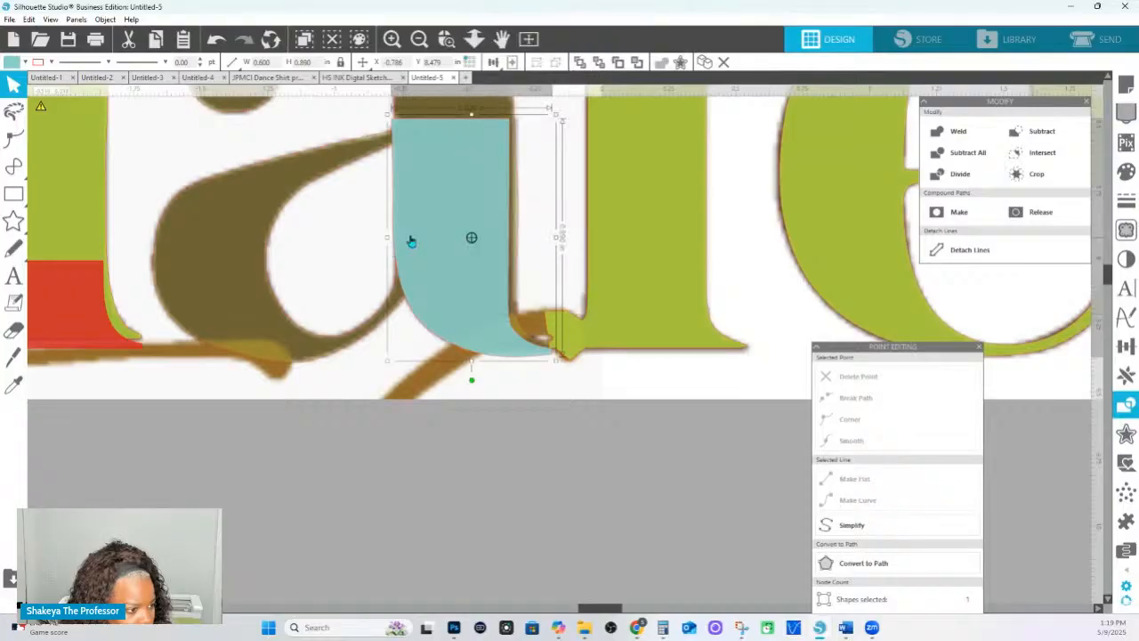
{"action": "left_click_drag", "start_coordinate": [388, 243], "coordinate": [391, 242]}
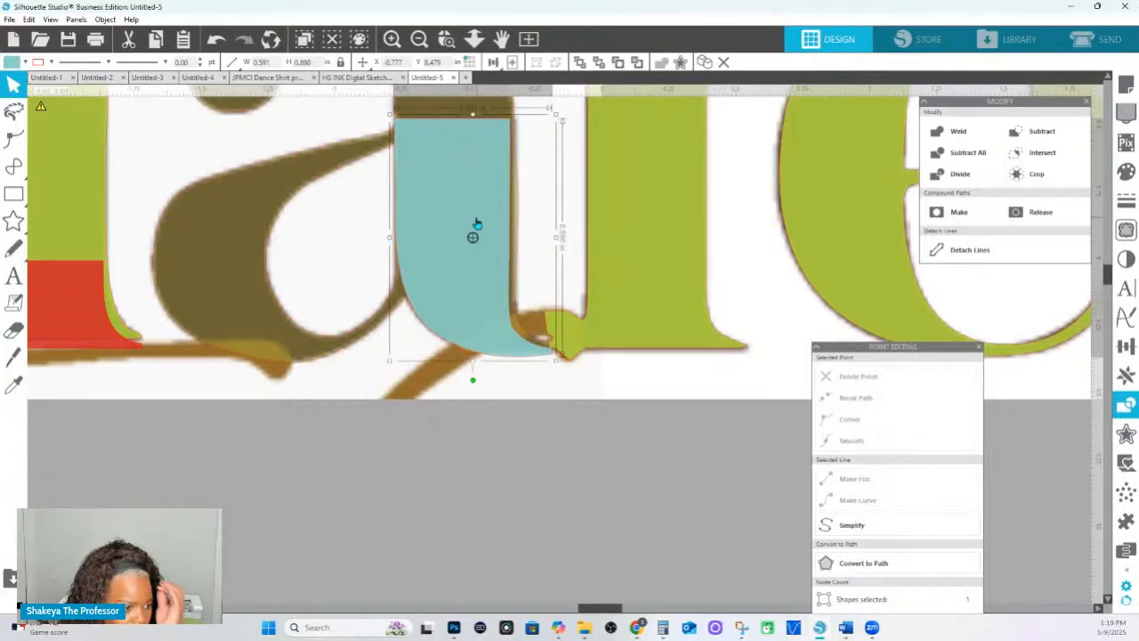
{"action": "scroll", "coordinate": [538, 175], "scroll_direction": "up", "scroll_amount": 1}
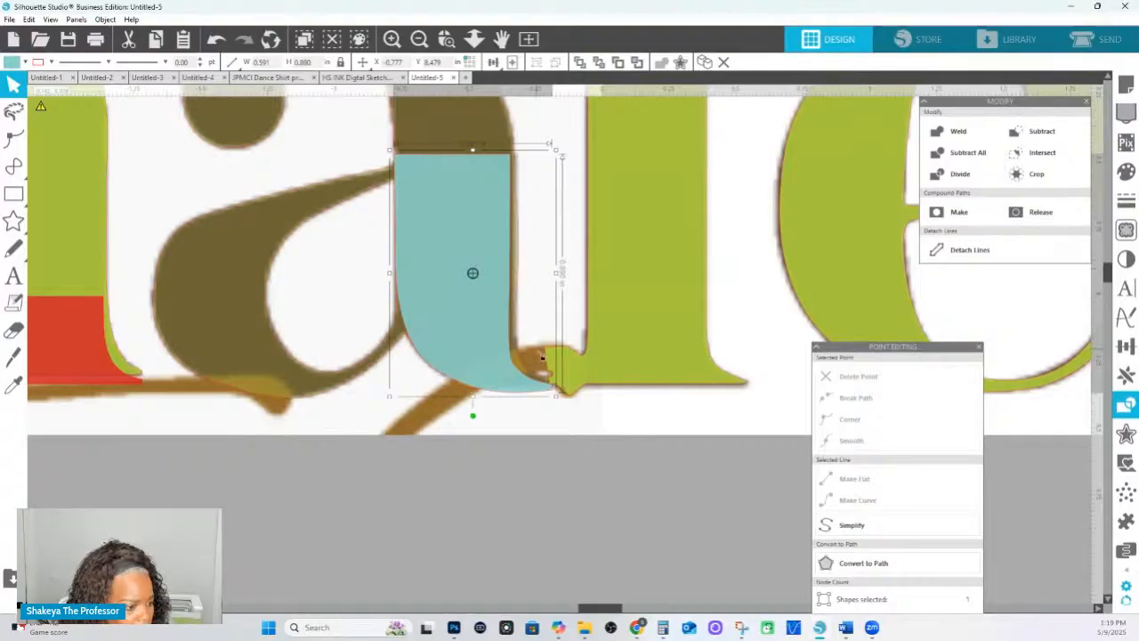
{"action": "left_click", "coordinate": [545, 422]}
{"action": "mouse_move", "coordinate": [519, 386]}
{"action": "left_mouse_down"}
{"action": "mouse_move", "coordinate": [518, 368]}
{"action": "mouse_move", "coordinate": [514, 381]}
{"action": "left_mouse_up"}
Add a point on the teal piece's straight right side and delete its upper points, reducing it to the curved foot.
{"action": "double_click", "coordinate": [514, 381]}
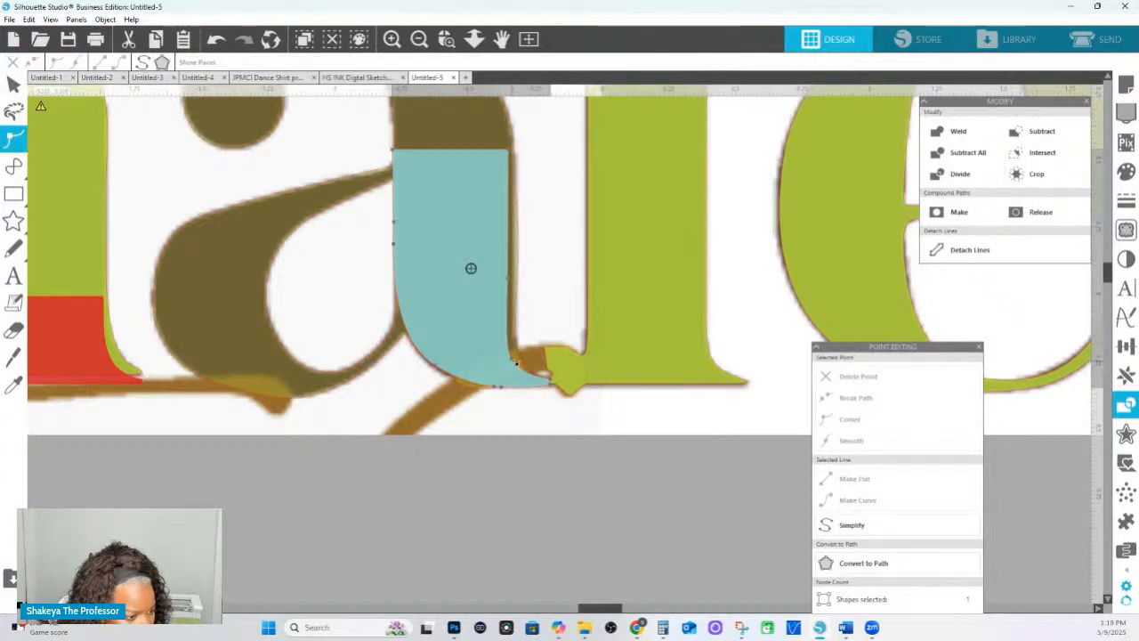
{"action": "left_click", "coordinate": [523, 358]}
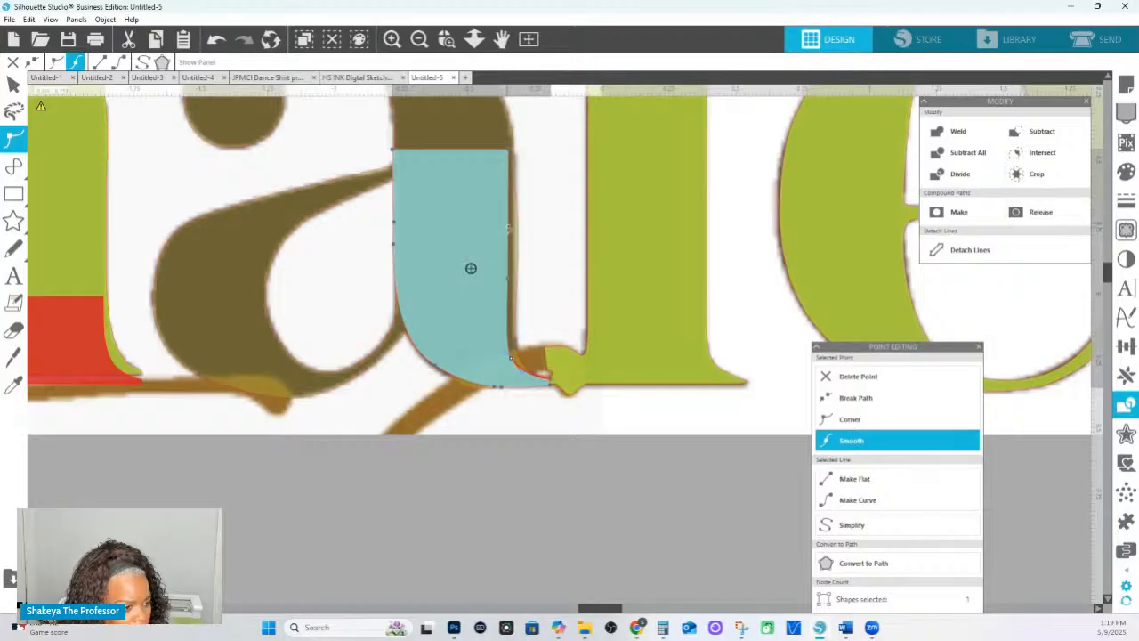
{"action": "left_click", "coordinate": [508, 230]}
{"action": "left_click_drag", "start_coordinate": [360, 133], "coordinate": [561, 206]}
{"action": "left_click", "coordinate": [850, 376]}
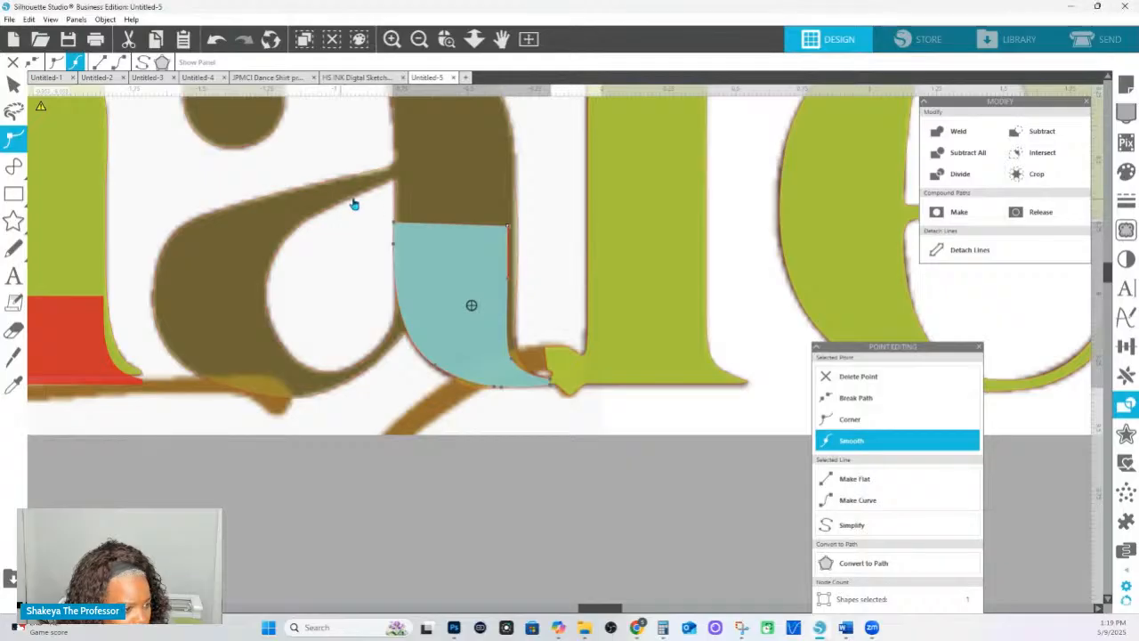
{"action": "left_click_drag", "start_coordinate": [351, 203], "coordinate": [512, 349]}
{"action": "key", "text": "Delete"}
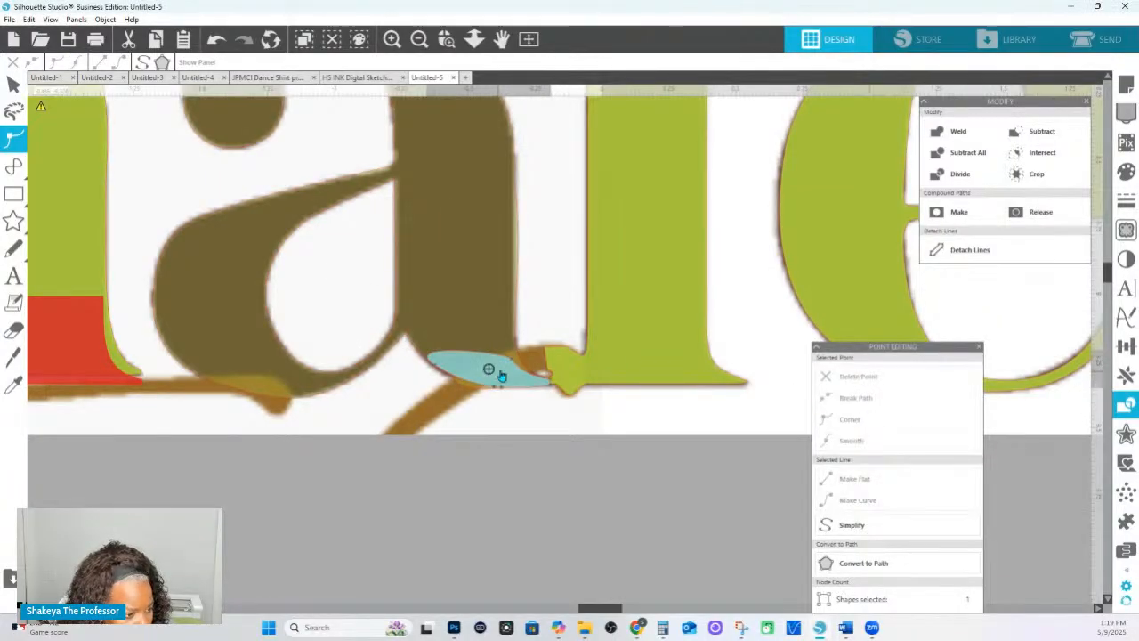
Move the teal foot's upper right and left points so its edges overlap the second a's stem and follow the artwork.
{"action": "left_click", "coordinate": [512, 360]}
{"action": "left_click_drag", "start_coordinate": [513, 361], "coordinate": [518, 357]}
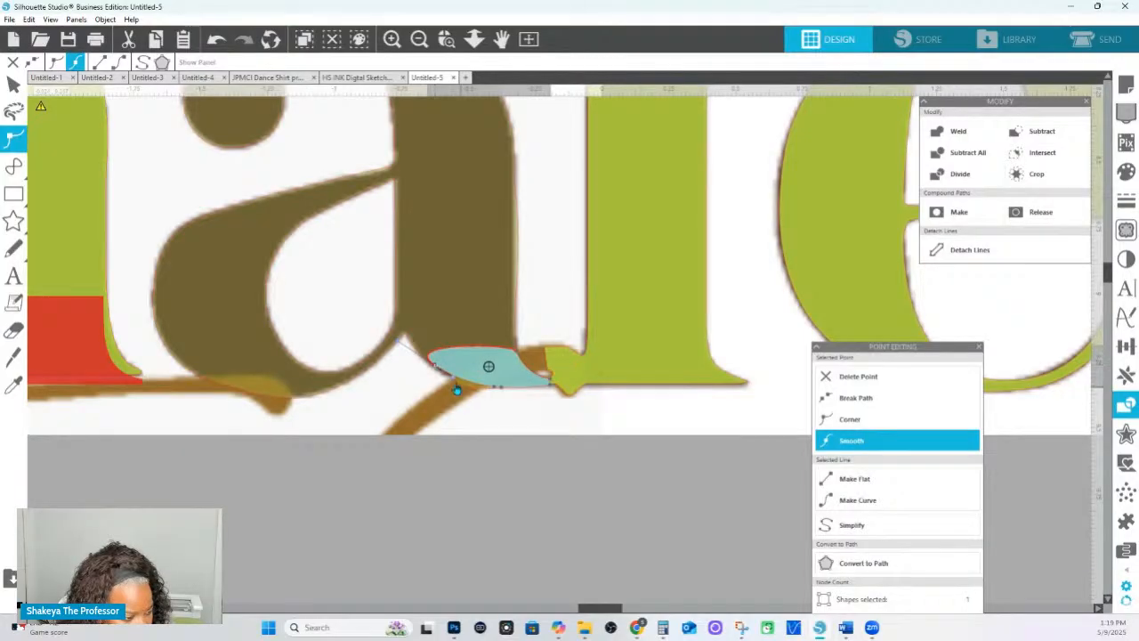
{"action": "left_click_drag", "start_coordinate": [435, 370], "coordinate": [433, 372]}
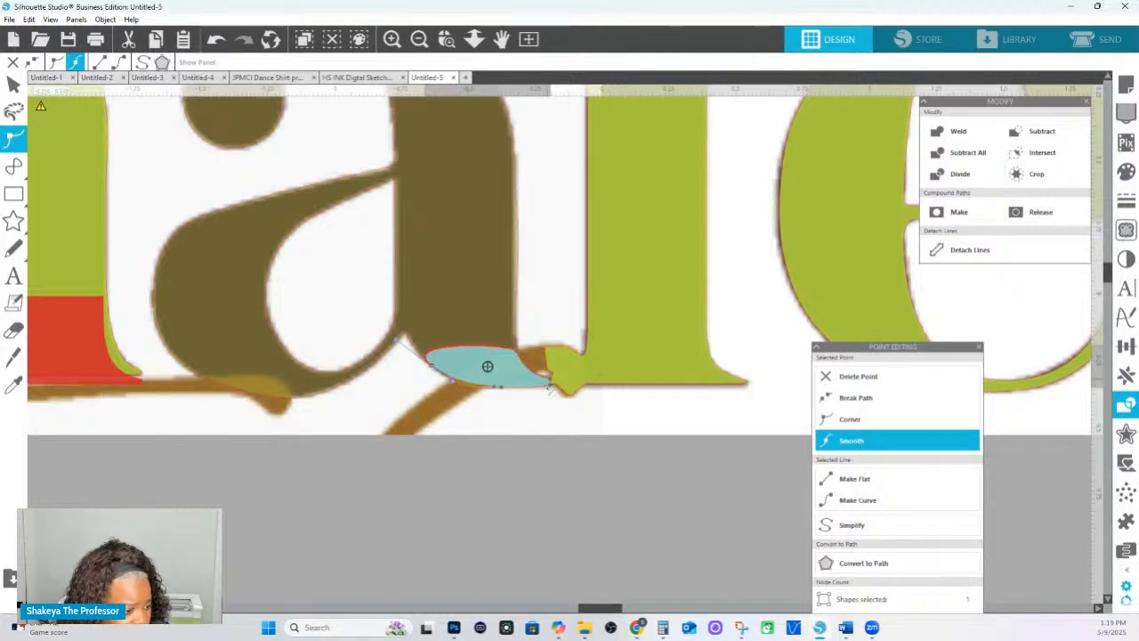
{"action": "left_click", "coordinate": [525, 468]}
Delete the second a's own leftover points along the bottom of its foot, underneath the teal piece.
{"action": "double_click", "coordinate": [478, 336]}
{"action": "double_click", "coordinate": [478, 335]}
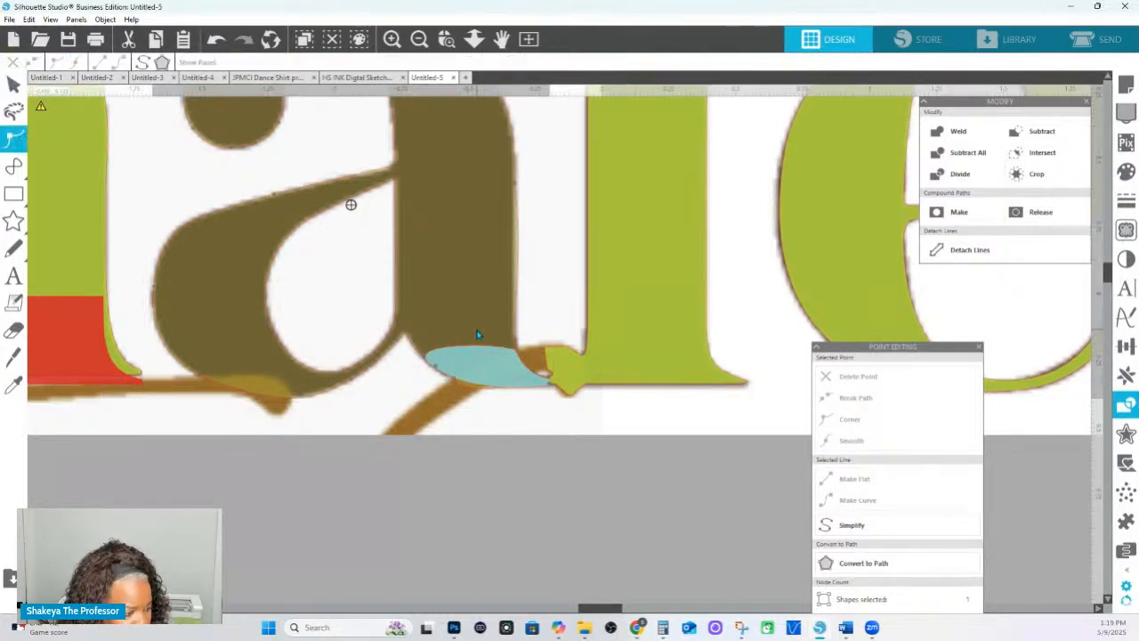
{"action": "left_click", "coordinate": [454, 378]}
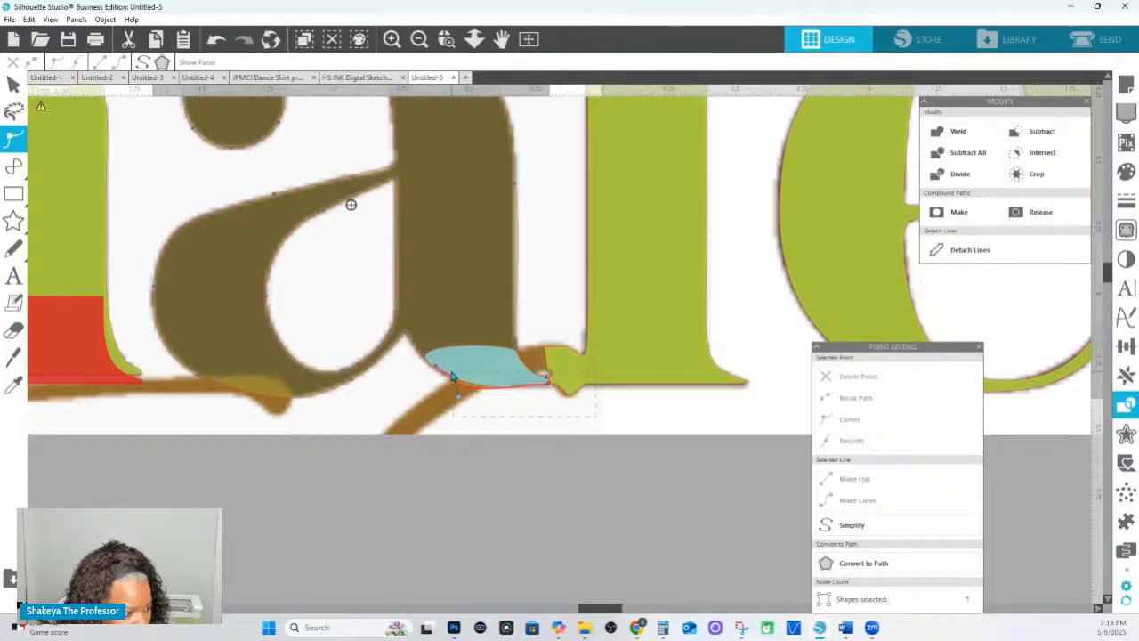
{"action": "left_click", "coordinate": [510, 357]}
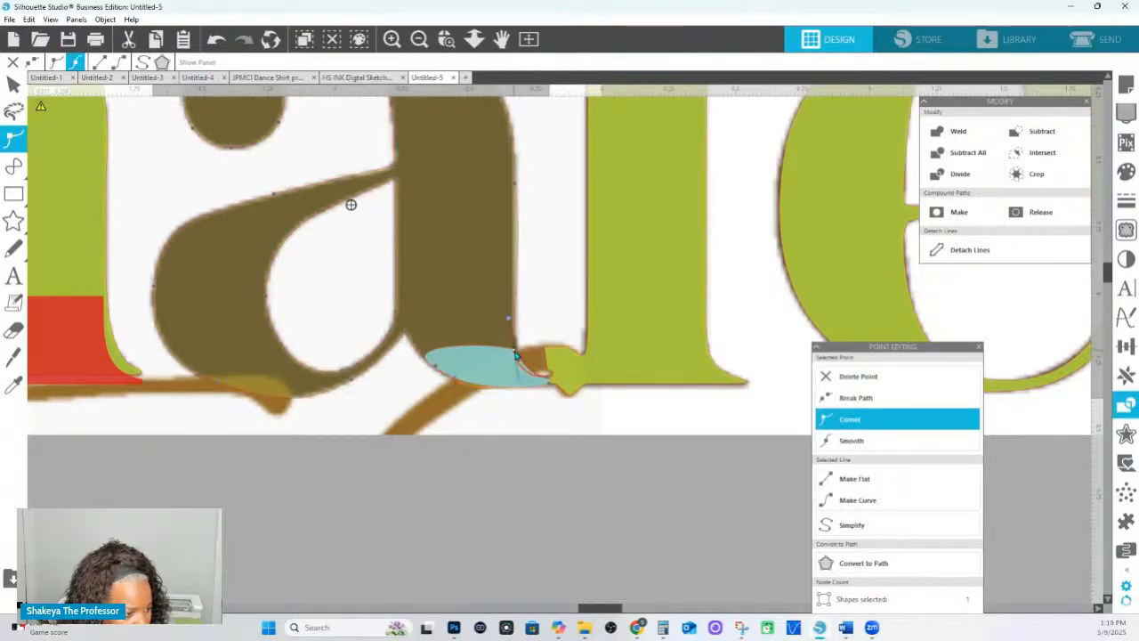
{"action": "left_click", "coordinate": [547, 381]}
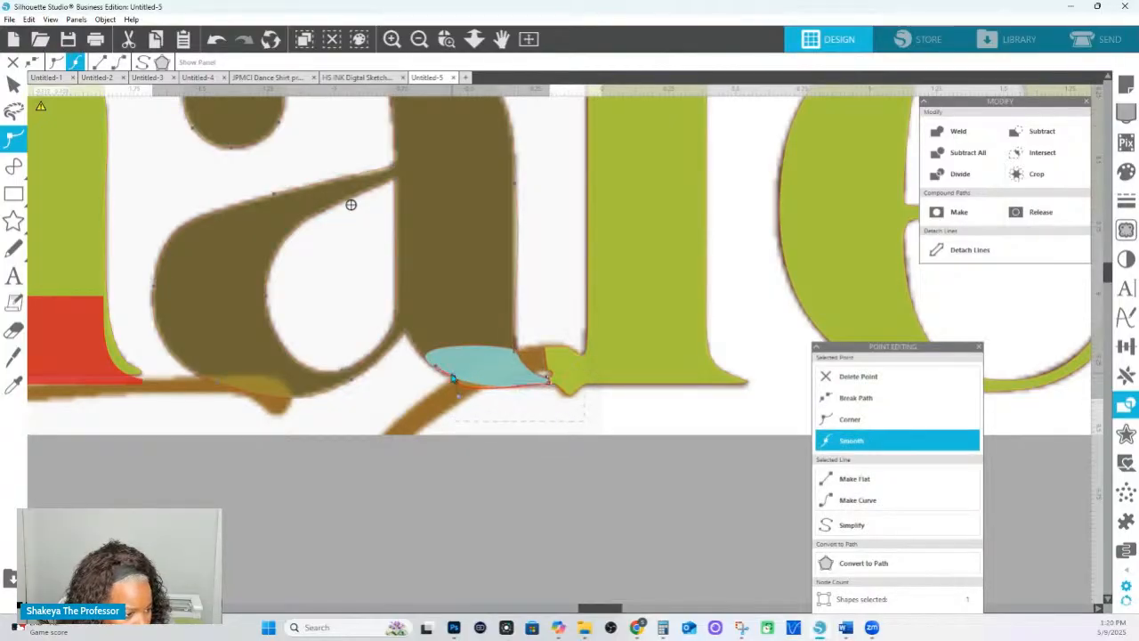
{"action": "left_click", "coordinate": [846, 376]}
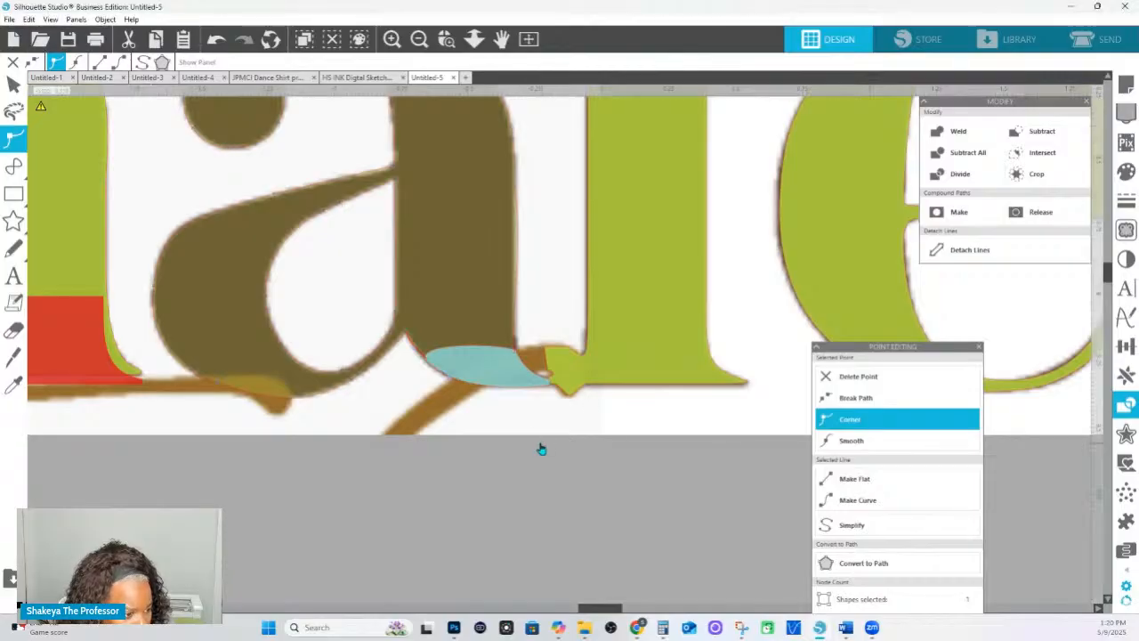
Weld the teal foot to the second a and set the letter's fill transparency to 0%.
{"action": "left_click", "coordinate": [493, 387]}
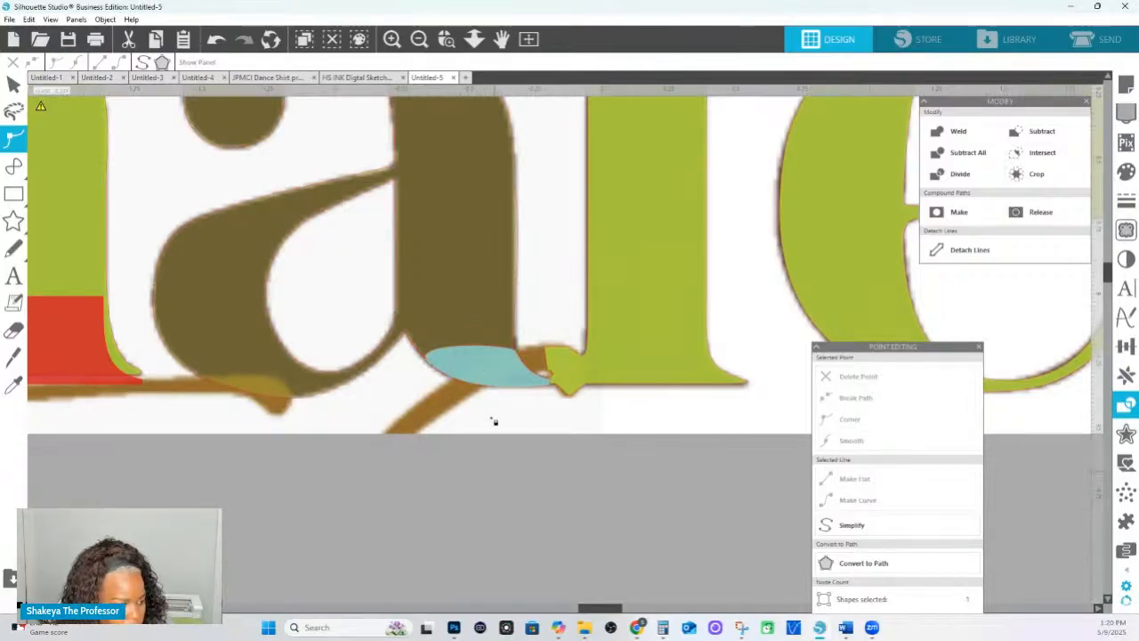
{"action": "key", "text": "Escape"}
{"action": "left_click", "coordinate": [478, 309], "text": "shift"}
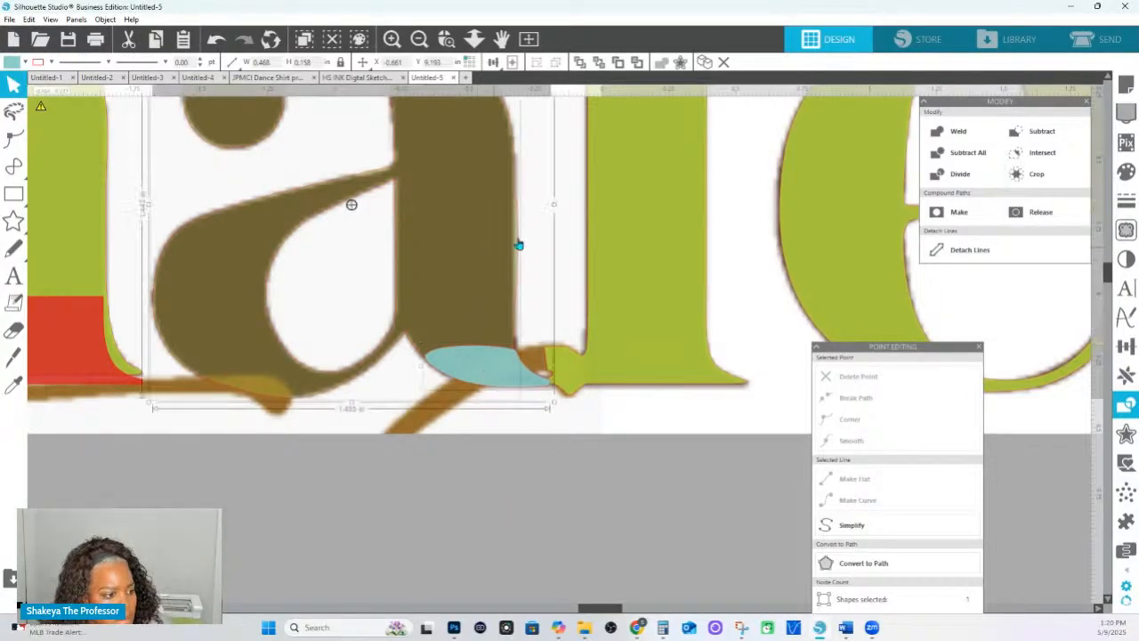
{"action": "left_click", "coordinate": [957, 132]}
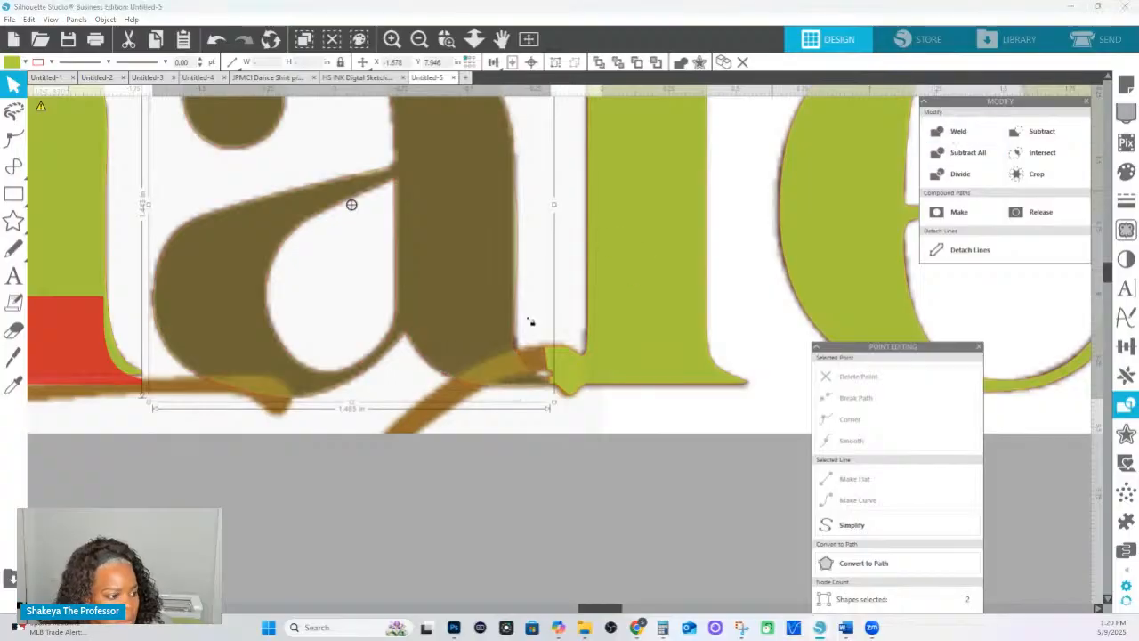
{"action": "left_click", "coordinate": [1125, 171]}
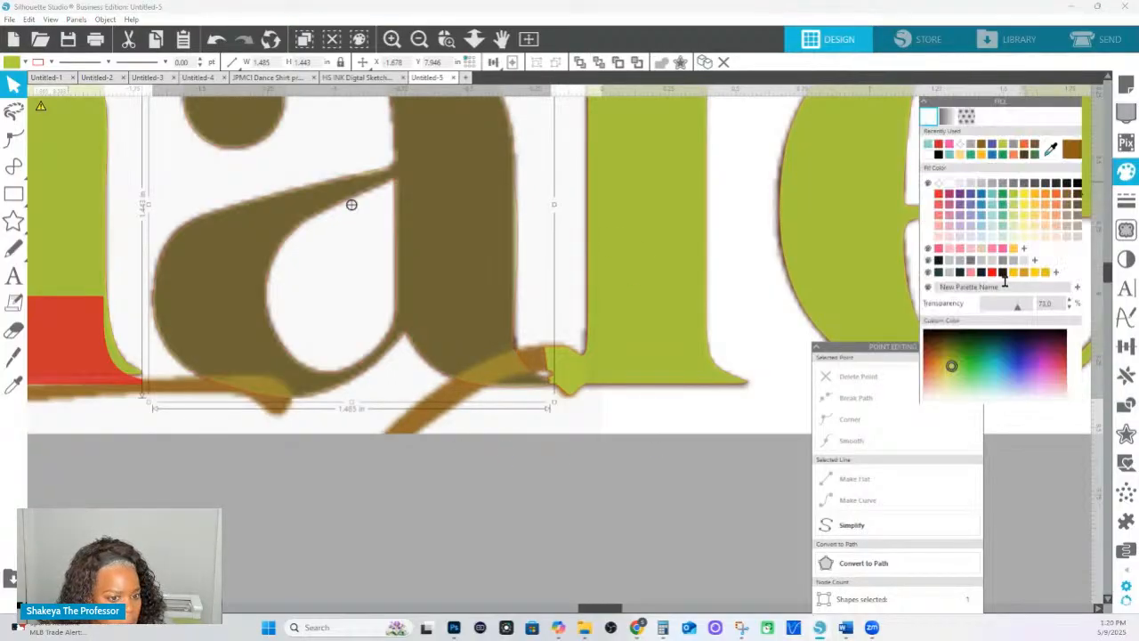
{"action": "left_click_drag", "start_coordinate": [1036, 315], "coordinate": [979, 319]}
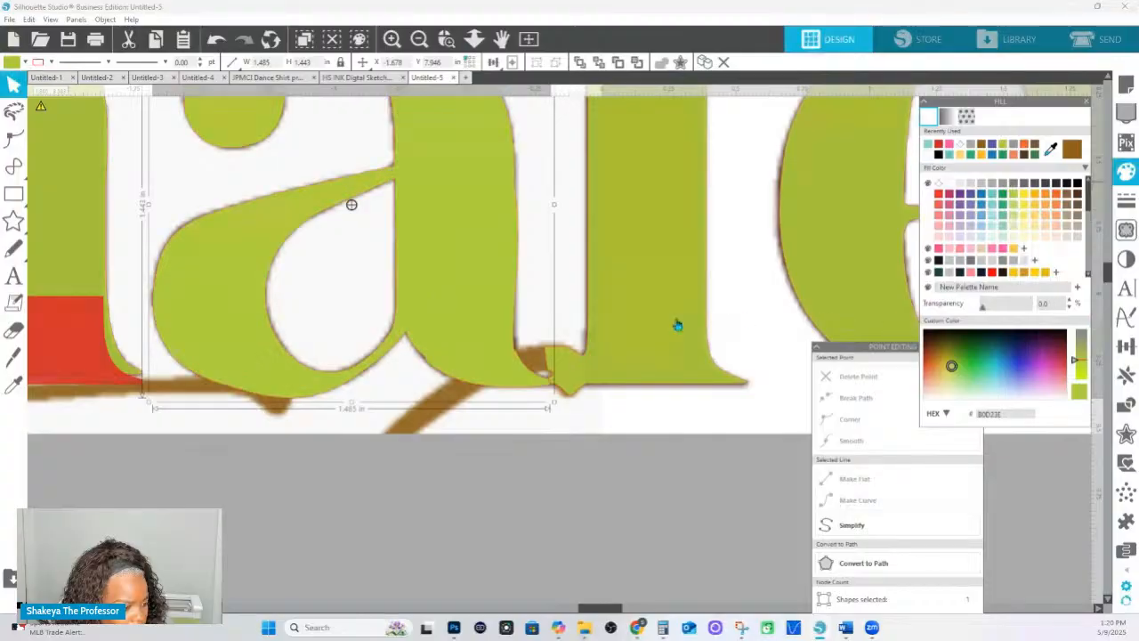
Delete the extra points on the second a's outline where the welded foot joins the stem on both sides.
{"action": "double_click", "coordinate": [448, 323]}
{"action": "left_click", "coordinate": [422, 361]}
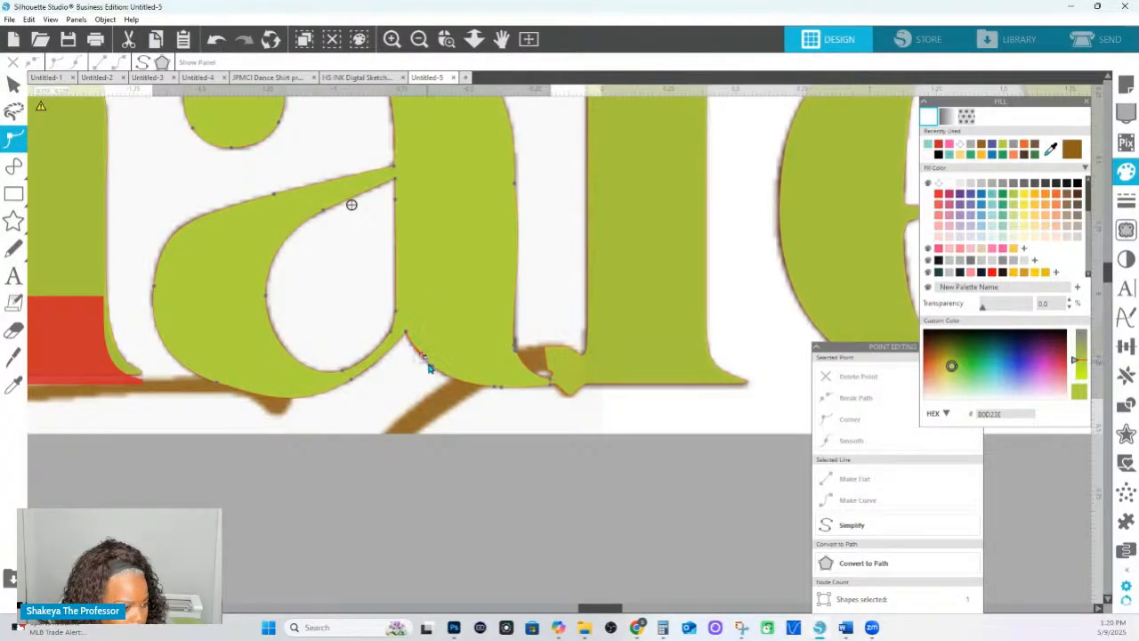
{"action": "left_click", "coordinate": [855, 387]}
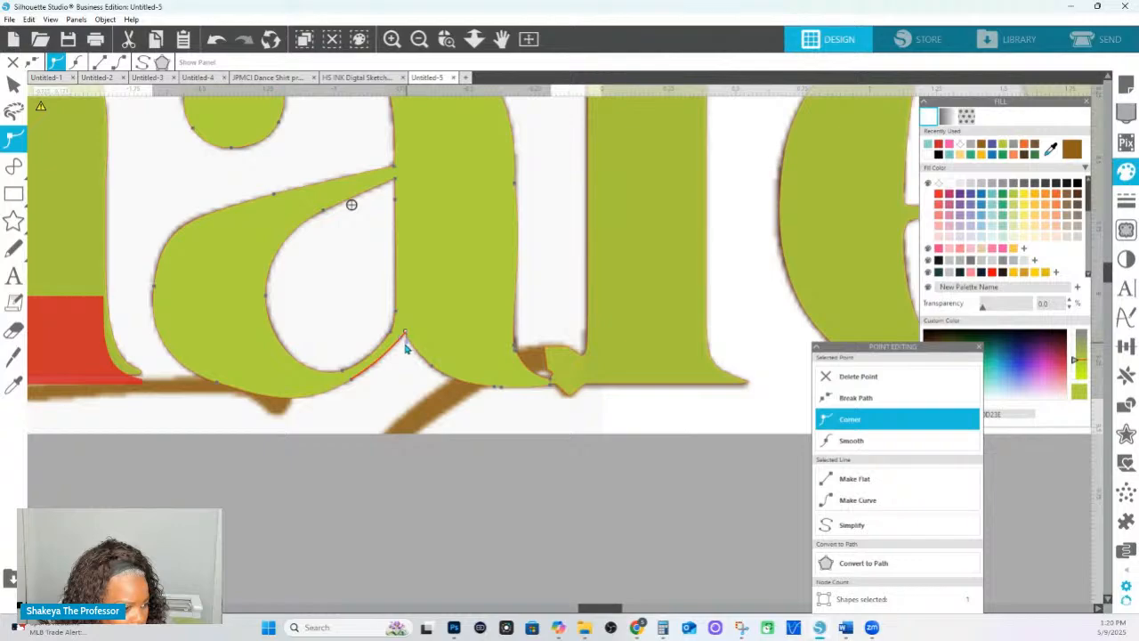
{"action": "left_click", "coordinate": [515, 347]}
{"action": "left_click", "coordinate": [857, 379]}
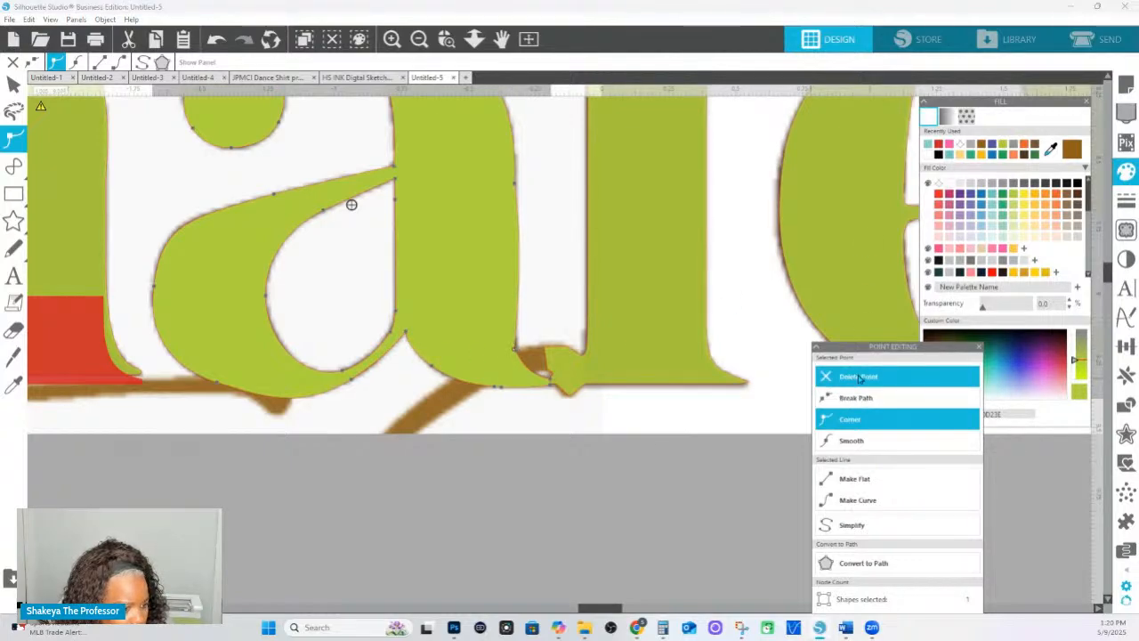
{"action": "left_click", "coordinate": [517, 350]}
{"action": "left_click", "coordinate": [831, 378]}
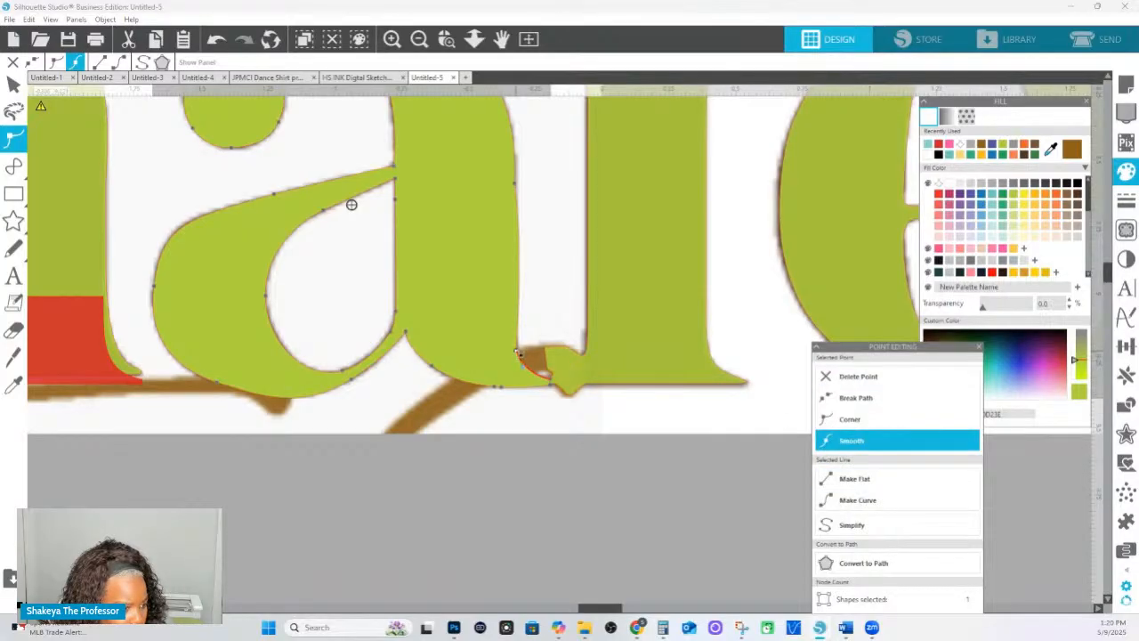
Smooth the point where the second a's stem meets its foot and straighten the stem's right edge with the curve handles.
{"action": "left_click", "coordinate": [856, 443]}
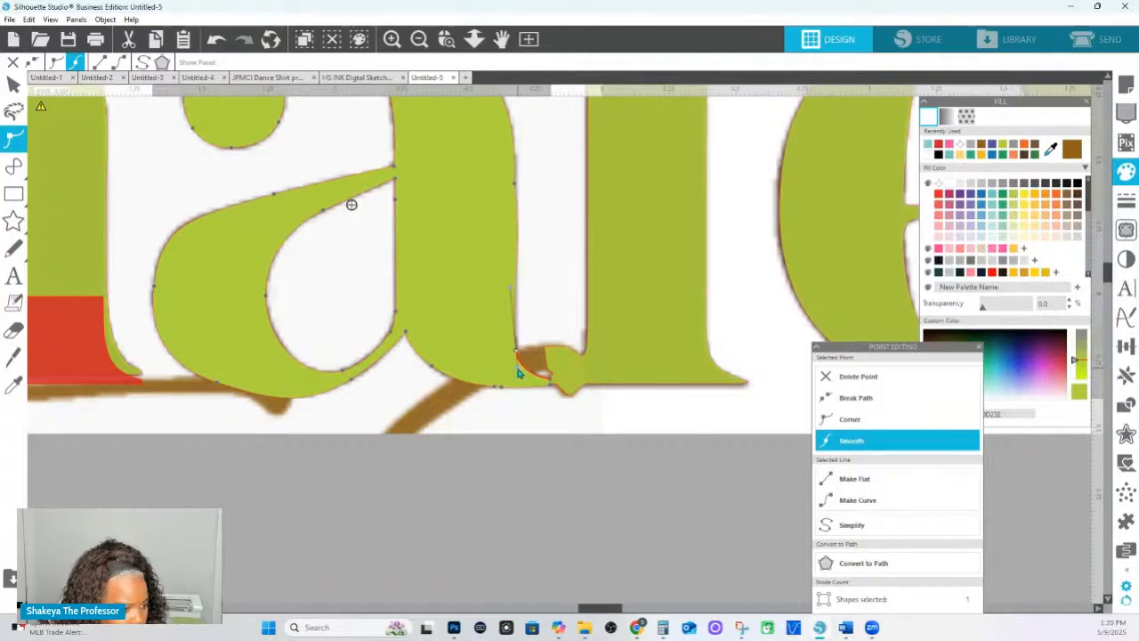
{"action": "left_click_drag", "start_coordinate": [518, 369], "coordinate": [518, 369]}
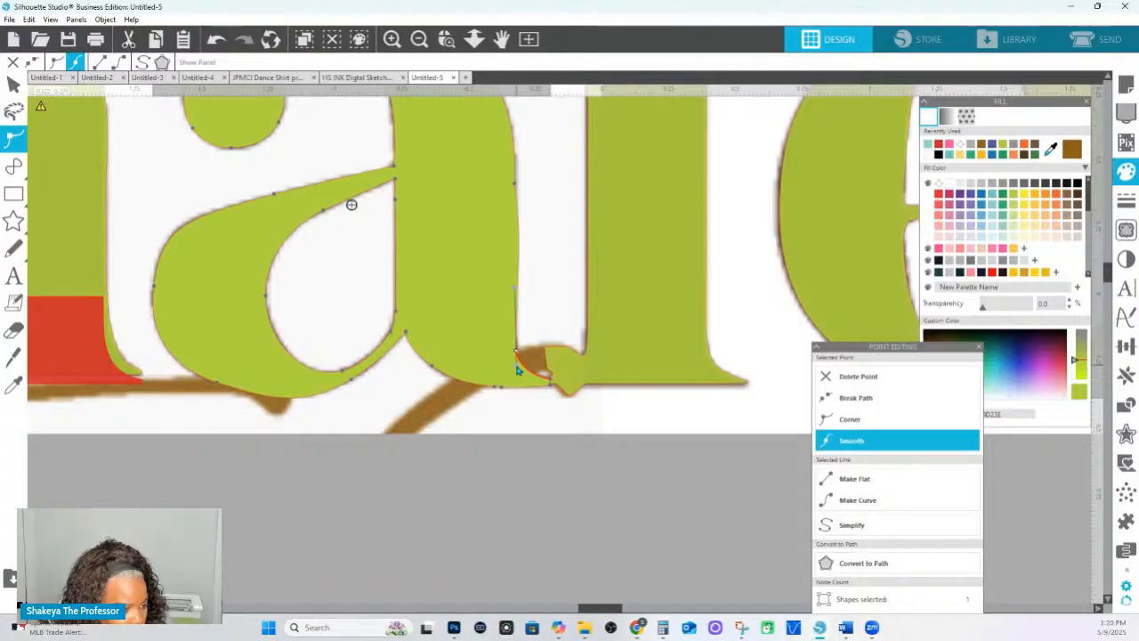
{"action": "left_click_drag", "start_coordinate": [513, 235], "coordinate": [489, 343]}
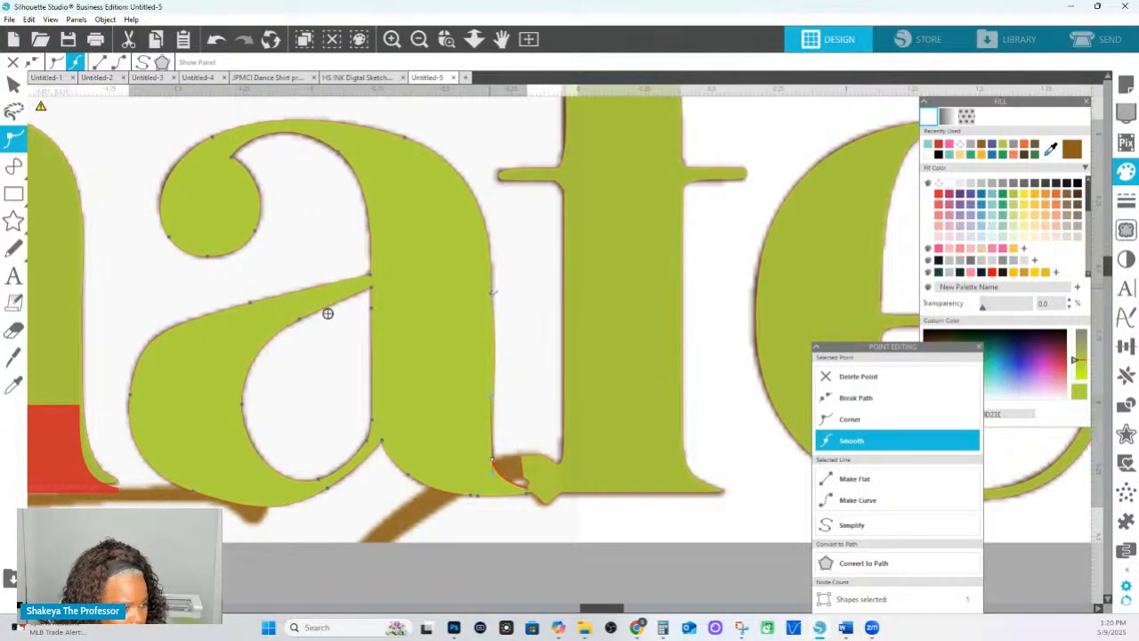
{"action": "left_click", "coordinate": [490, 294]}
{"action": "left_click_drag", "start_coordinate": [490, 293], "coordinate": [492, 292]}
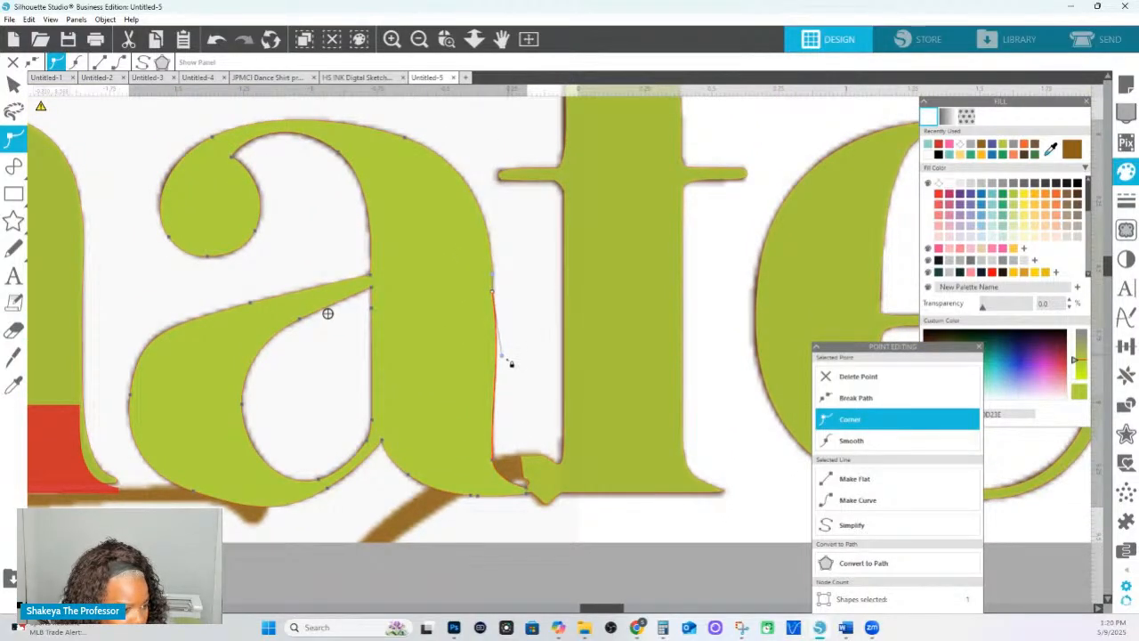
{"action": "left_click_drag", "start_coordinate": [502, 356], "coordinate": [494, 355]}
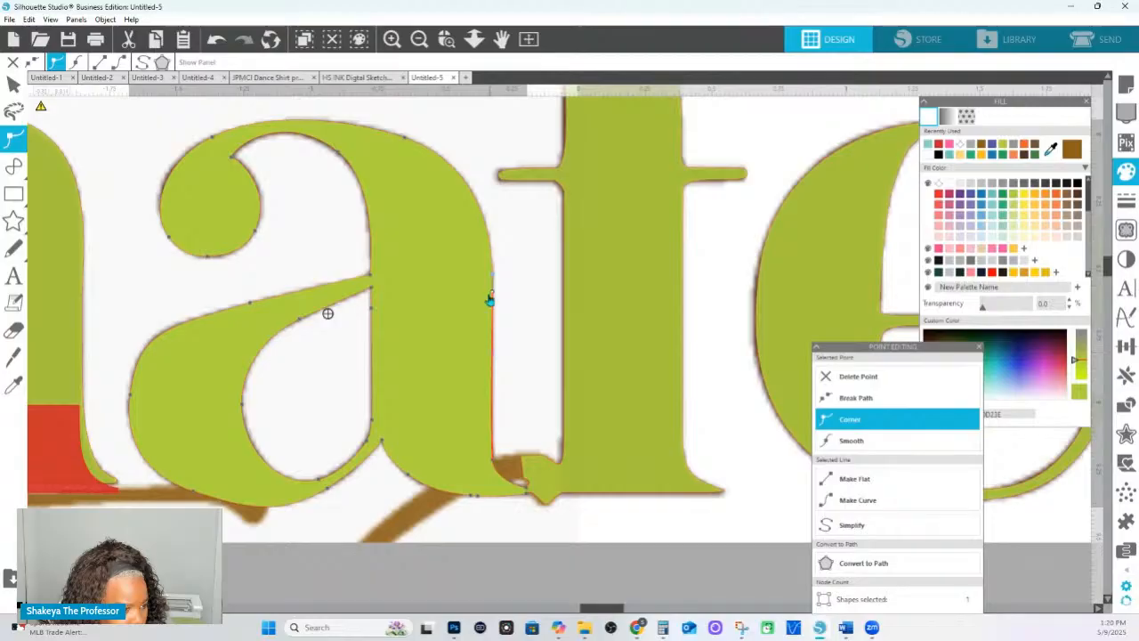
{"action": "left_click", "coordinate": [521, 412]}
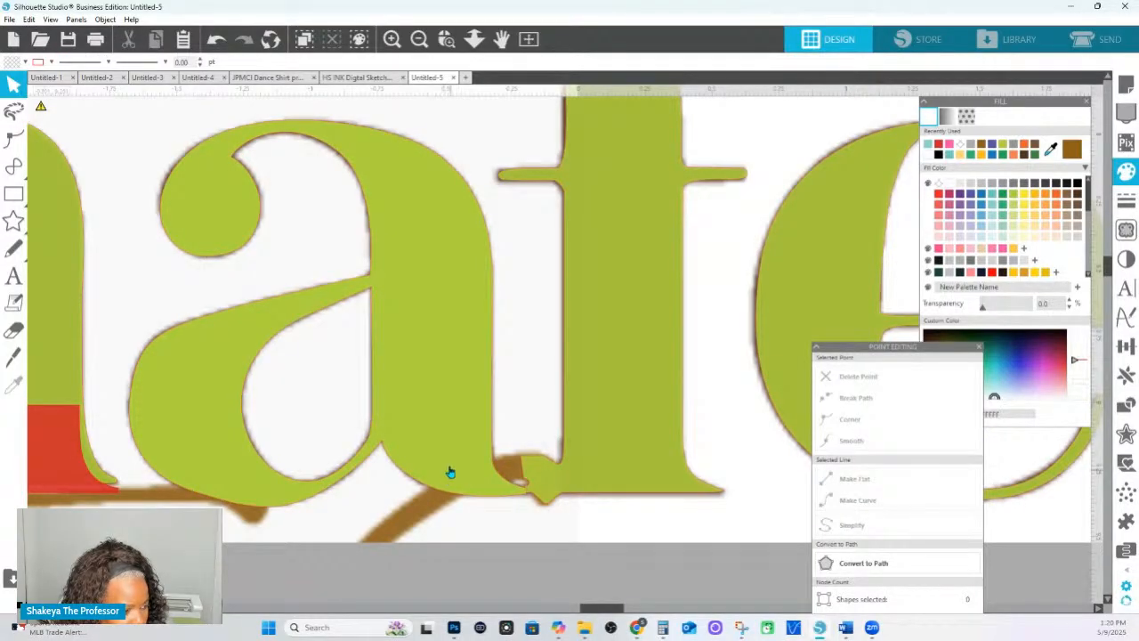
Reshape the underside of the second a's bowl by adjusting its two bottom outline points and making the inner one smooth.
{"action": "double_click", "coordinate": [241, 508]}
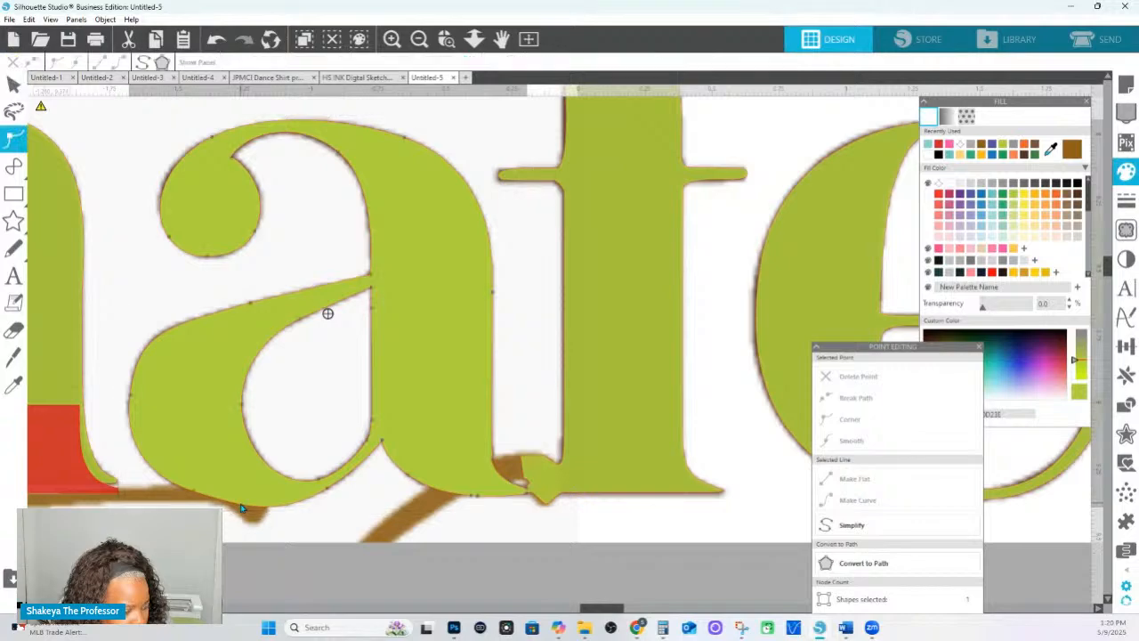
{"action": "left_click", "coordinate": [239, 506]}
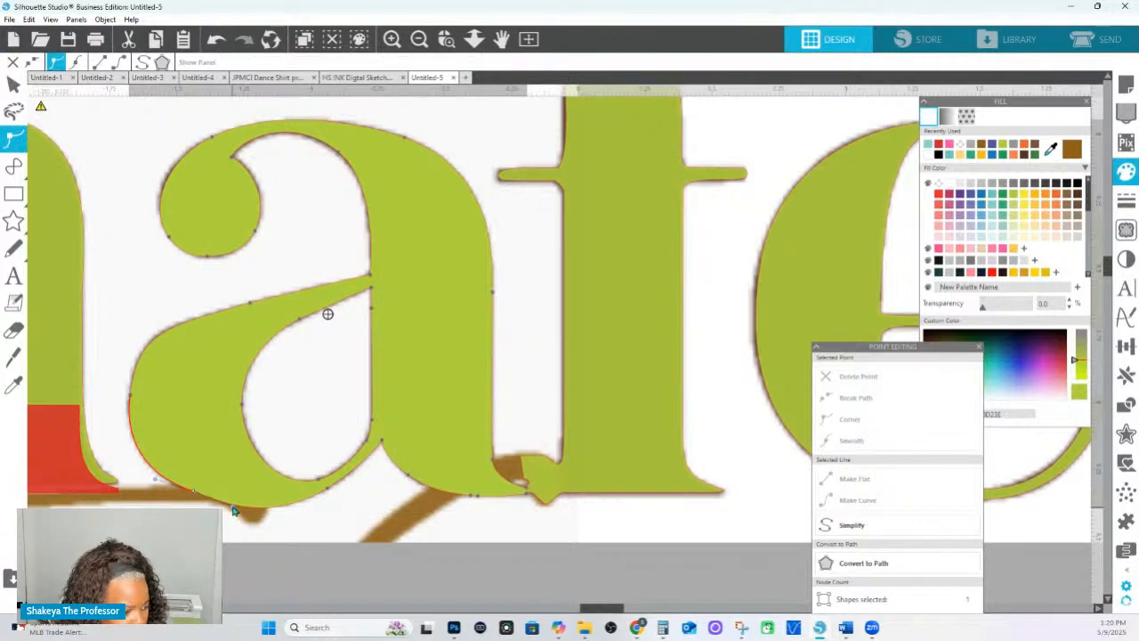
{"action": "left_click", "coordinate": [193, 497]}
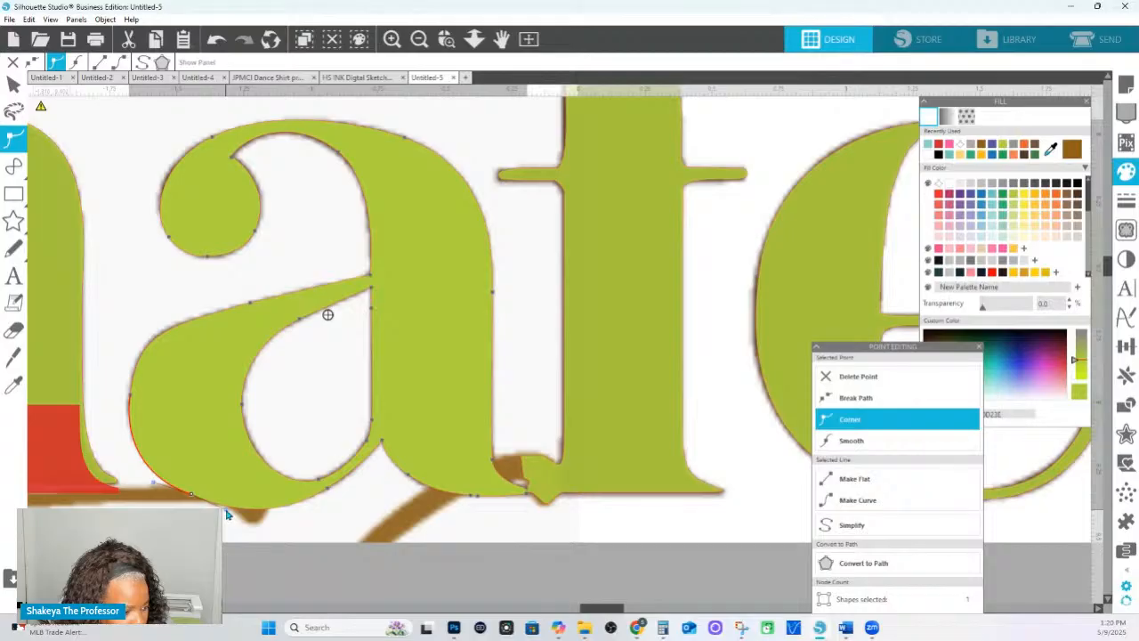
{"action": "left_click", "coordinate": [326, 495]}
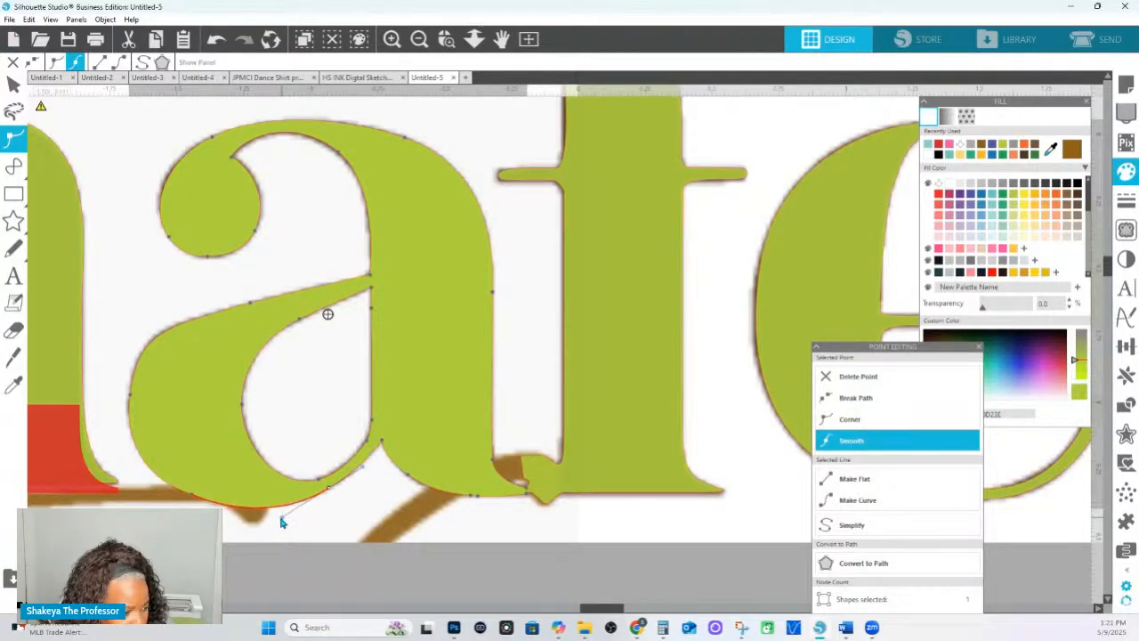
{"action": "left_click", "coordinate": [474, 38]}
{"action": "left_click_drag", "start_coordinate": [450, 307], "coordinate": [452, 334]}
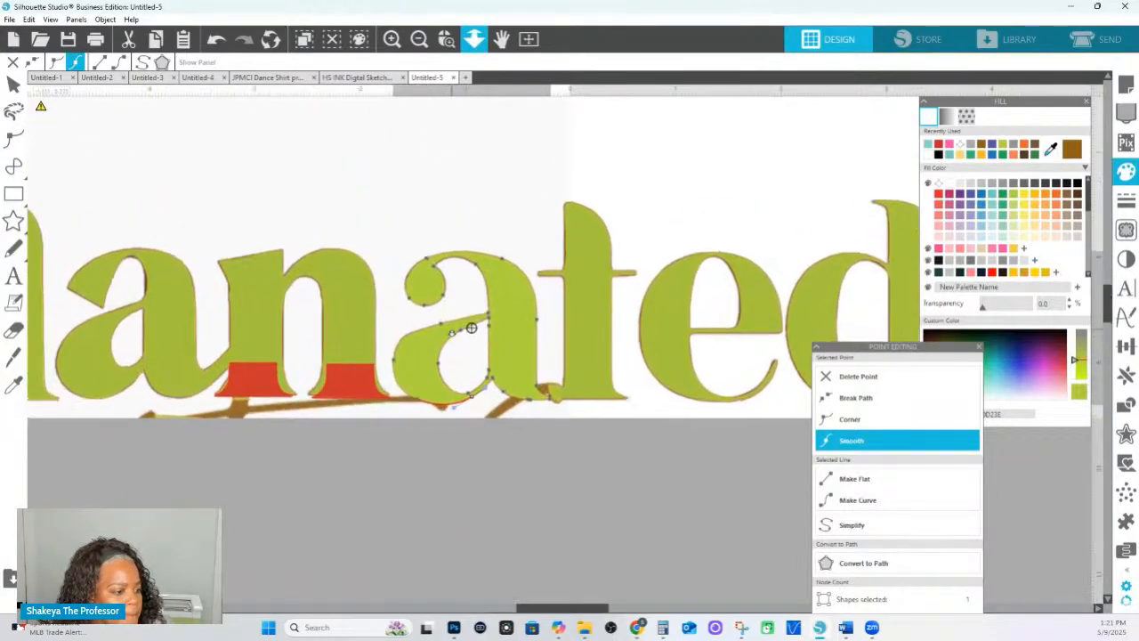
{"action": "left_click", "coordinate": [508, 302]}
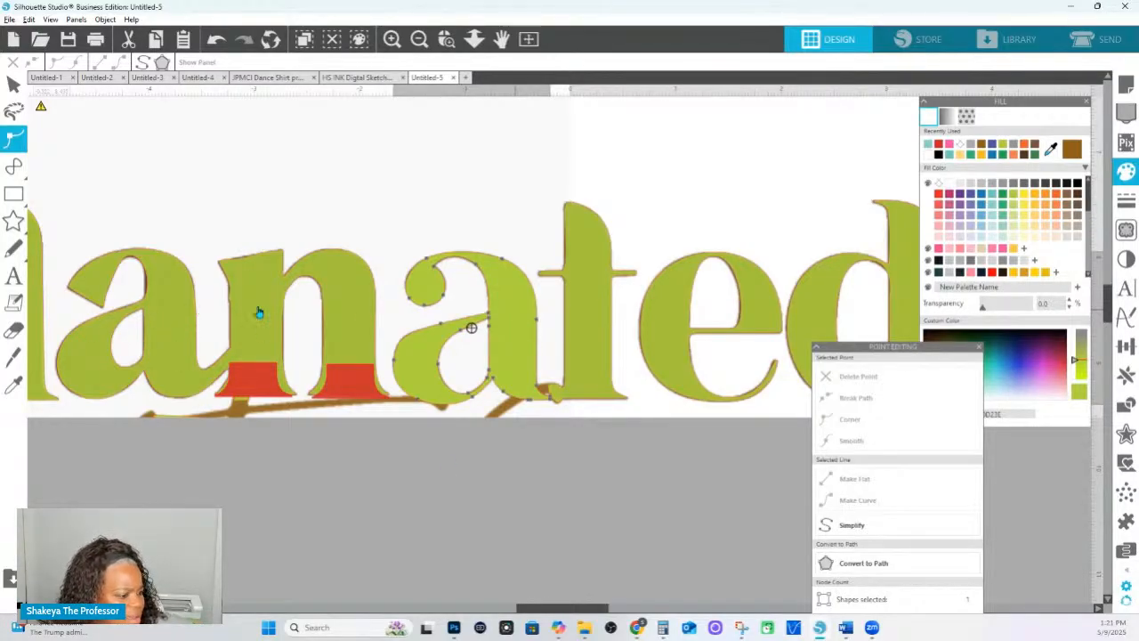
{"action": "left_click", "coordinate": [550, 526]}
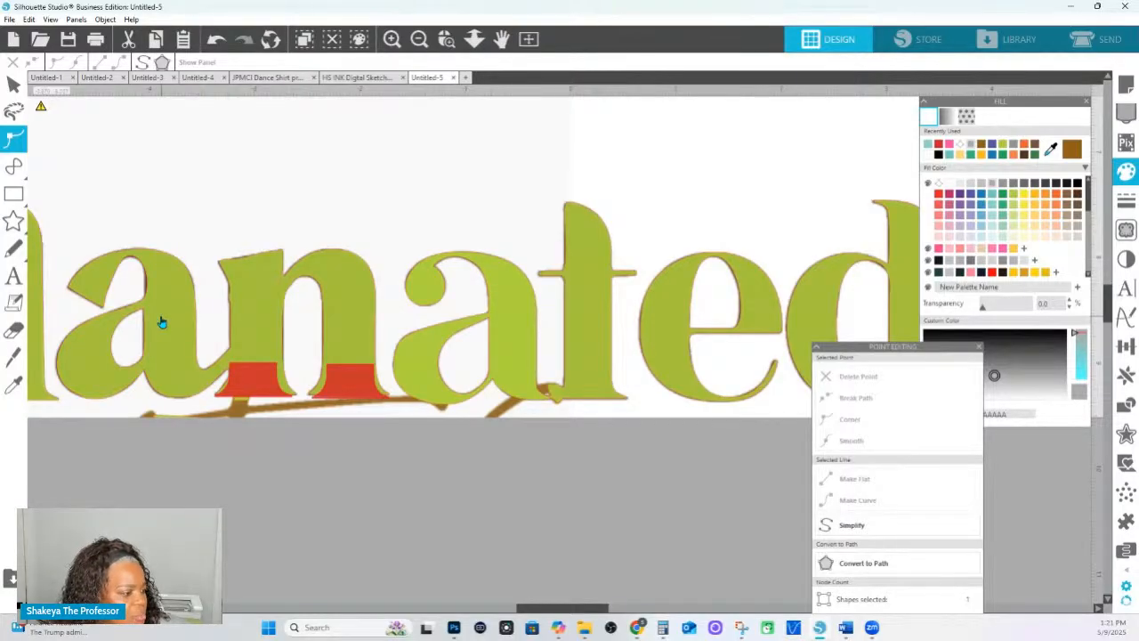
Duplicate the brown first e to its right and give the copy a light teal fill with 0% transparency.
{"action": "left_click", "coordinate": [474, 38]}
{"action": "left_click_drag", "start_coordinate": [479, 354], "coordinate": [484, 290]}
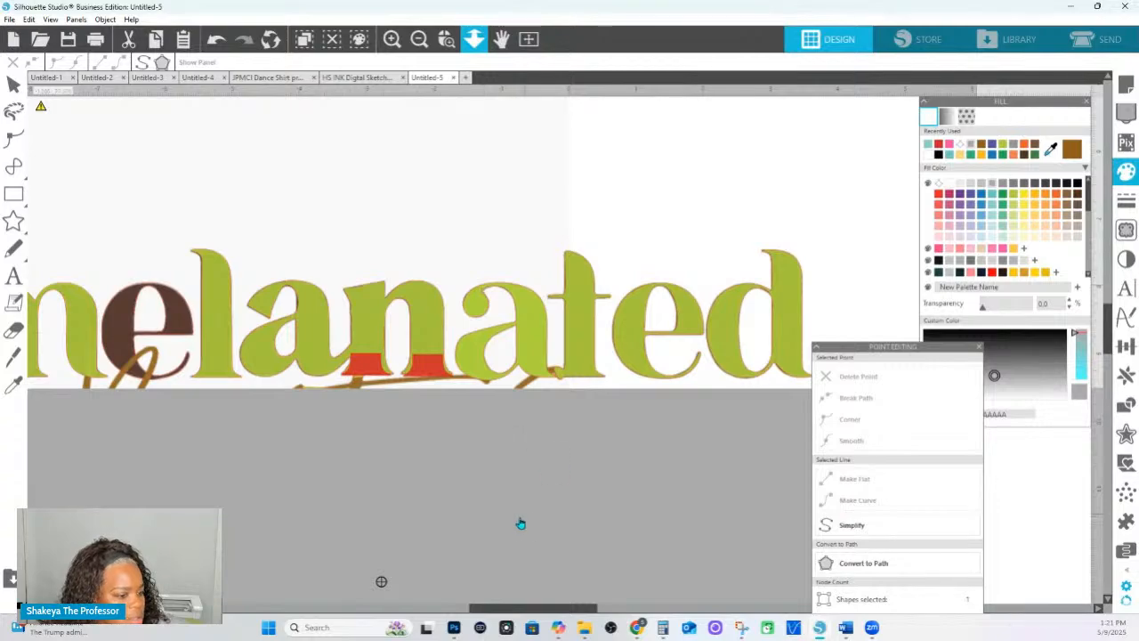
{"action": "key", "text": "Escape"}
{"action": "left_click", "coordinate": [177, 320]}
{"action": "left_click", "coordinate": [249, 489]}
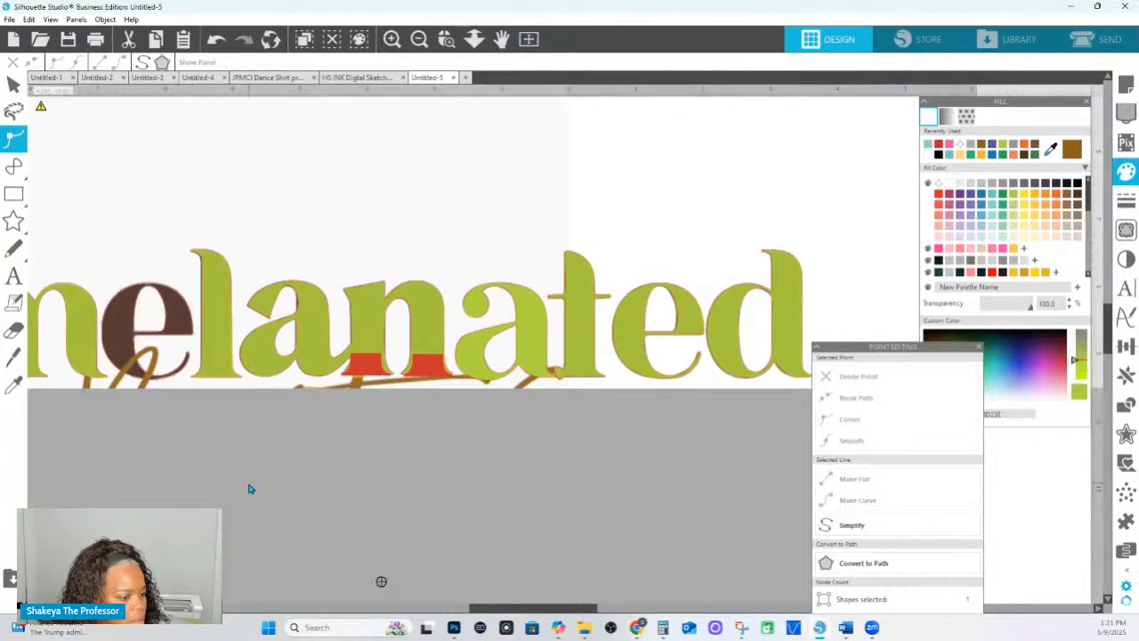
{"action": "left_click", "coordinate": [637, 340]}
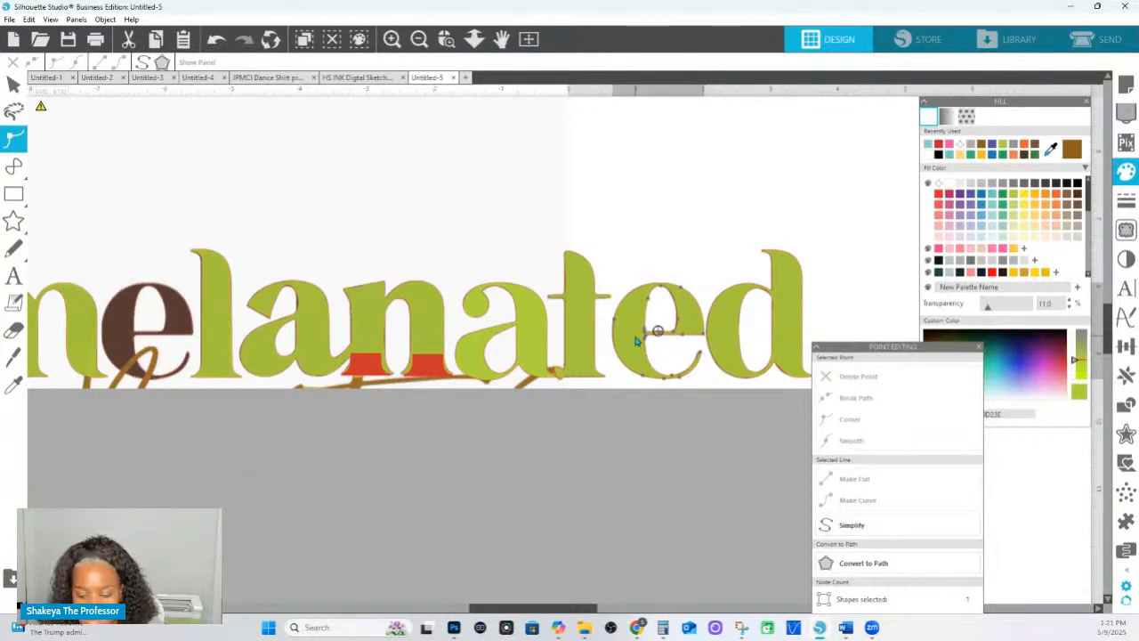
{"action": "left_click", "coordinate": [178, 321]}
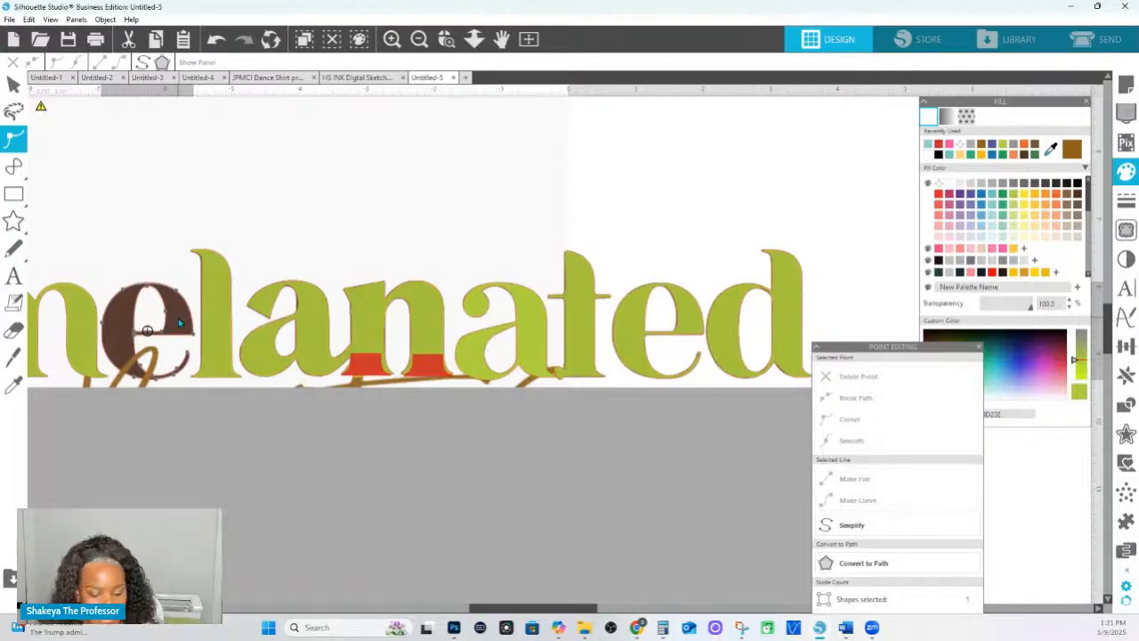
{"action": "key", "text": "Escape"}
{"action": "key", "text": "ctrl+Right"}
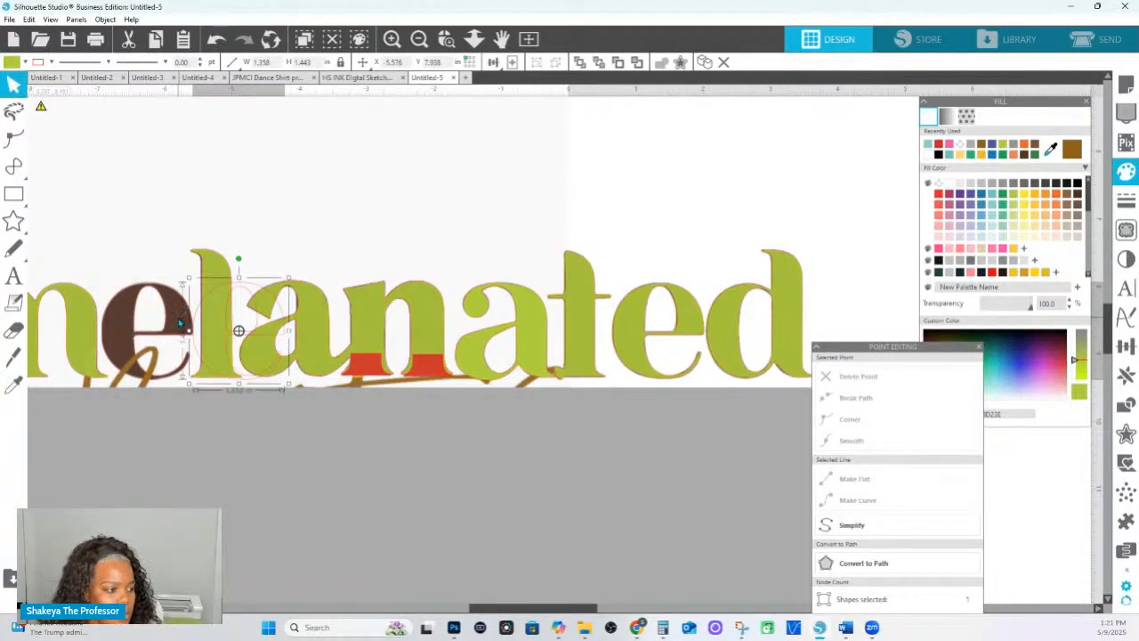
{"action": "left_click", "coordinate": [992, 215]}
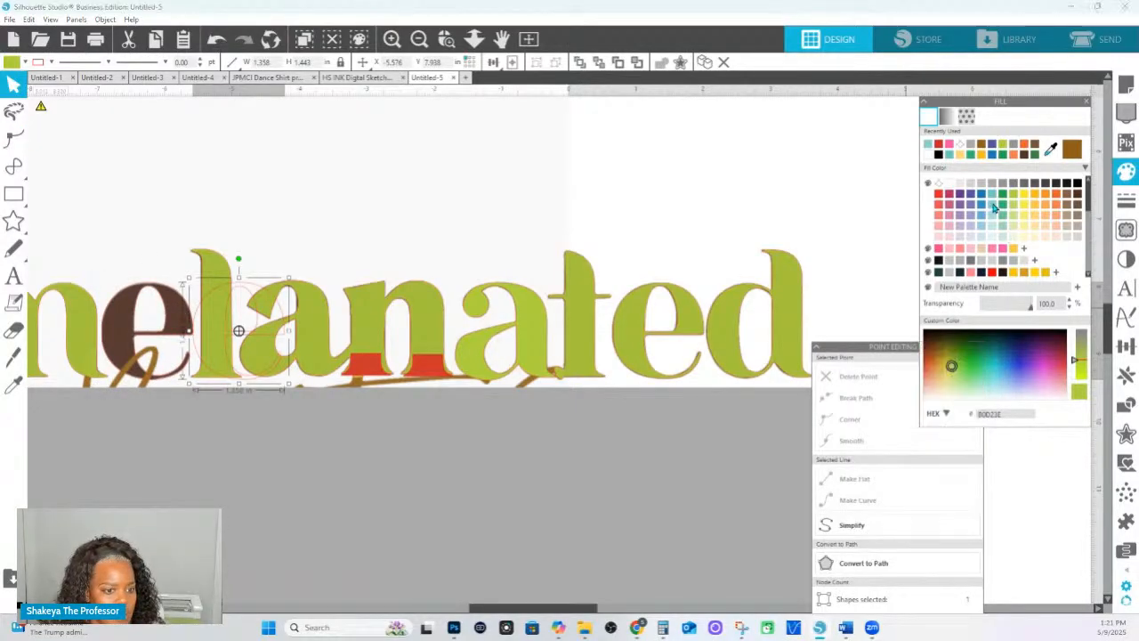
{"action": "left_click_drag", "start_coordinate": [1031, 309], "coordinate": [985, 307]}
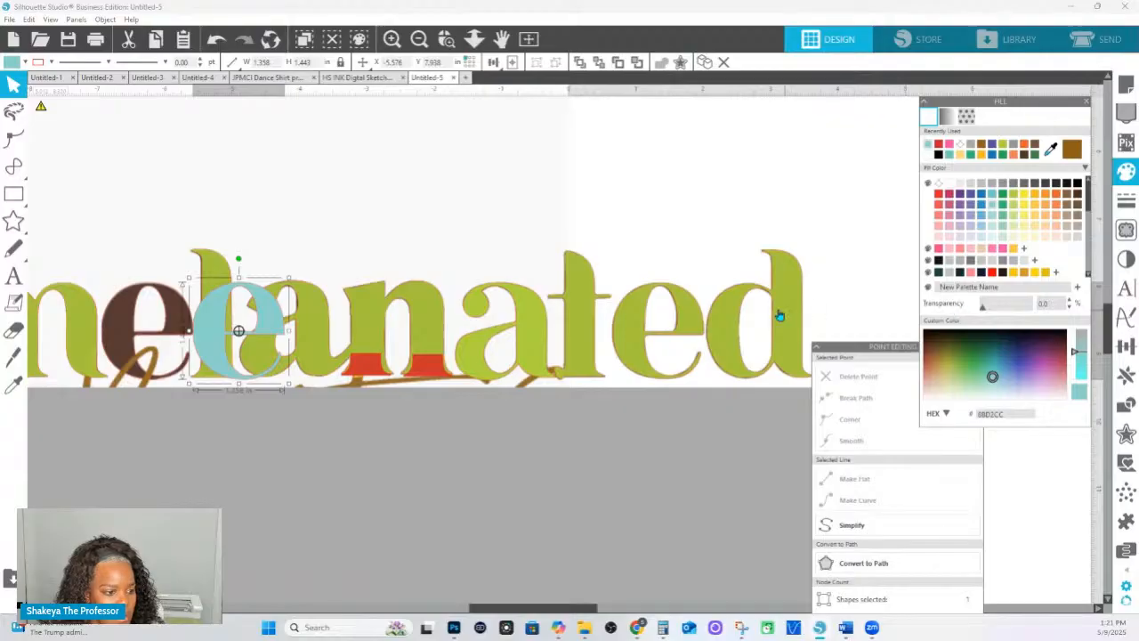
Replace the second e with the teal copy by aligning their right and top edges and deleting the green e.
{"action": "right_click", "coordinate": [717, 334]}
{"action": "left_click", "coordinate": [736, 551]}
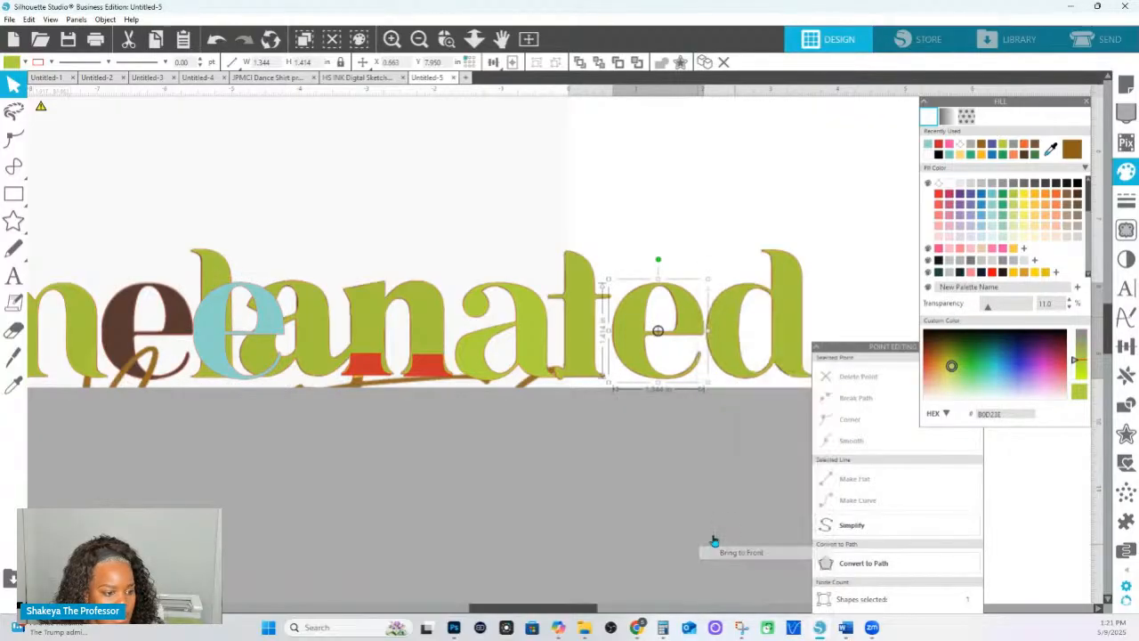
{"action": "left_click", "coordinate": [267, 313], "text": "shift"}
{"action": "mouse_move", "coordinate": [492, 64]}
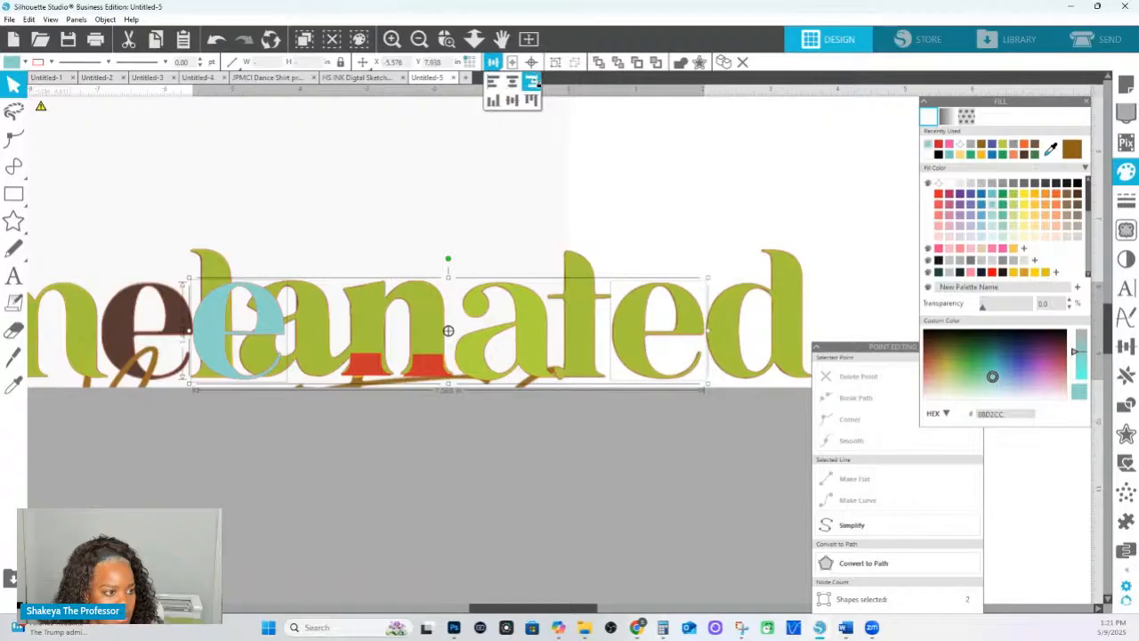
{"action": "left_click", "coordinate": [531, 81]}
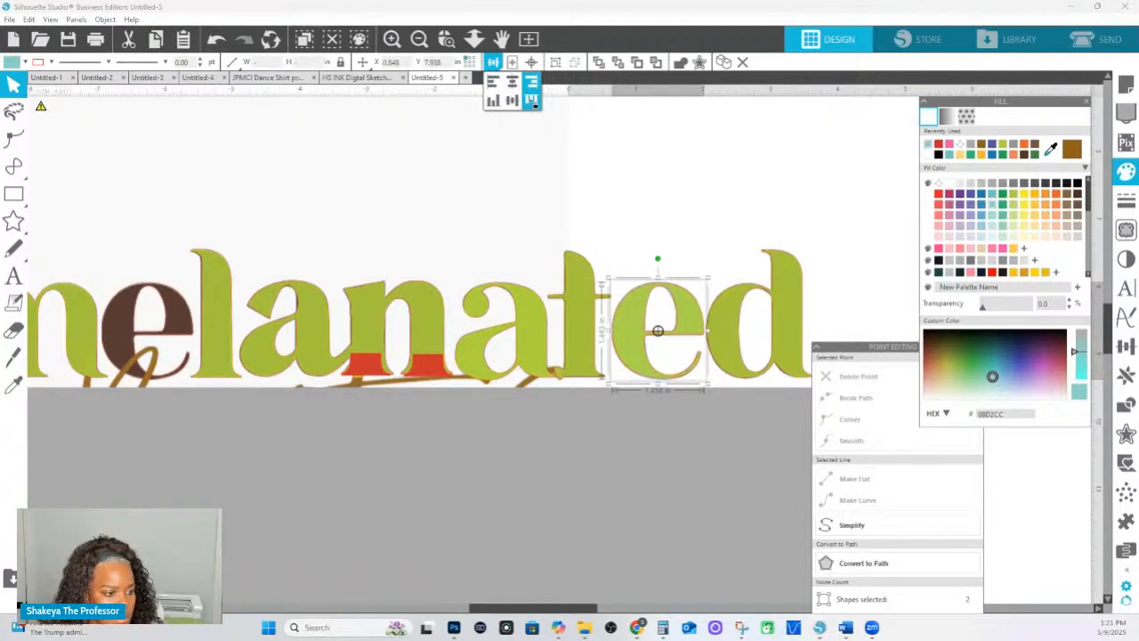
{"action": "left_click", "coordinate": [688, 316]}
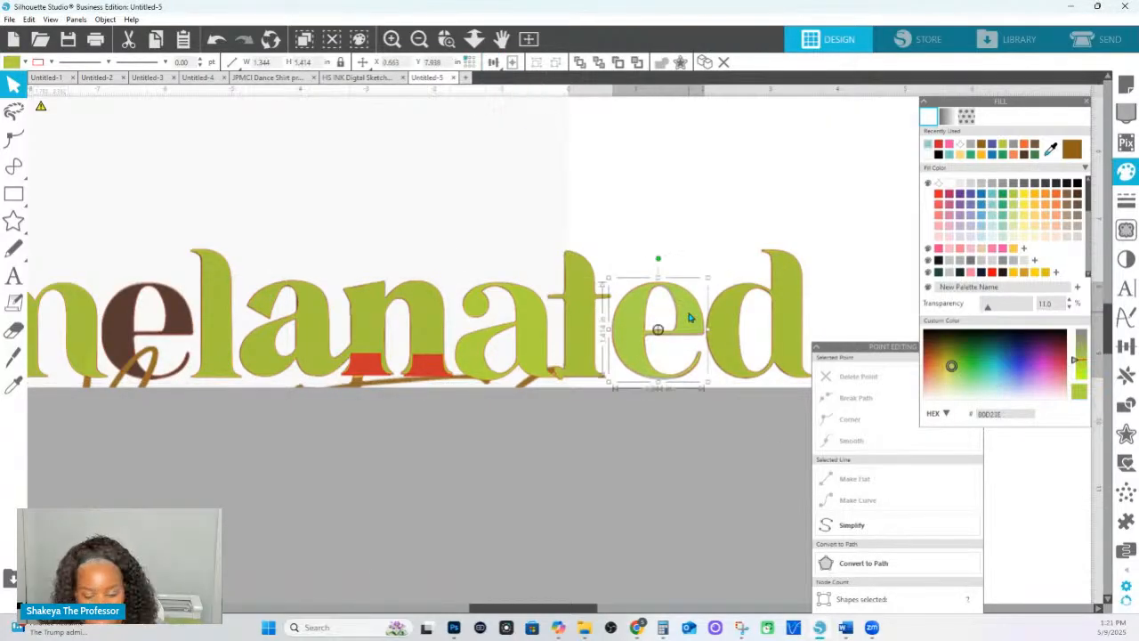
{"action": "key", "text": "Delete"}
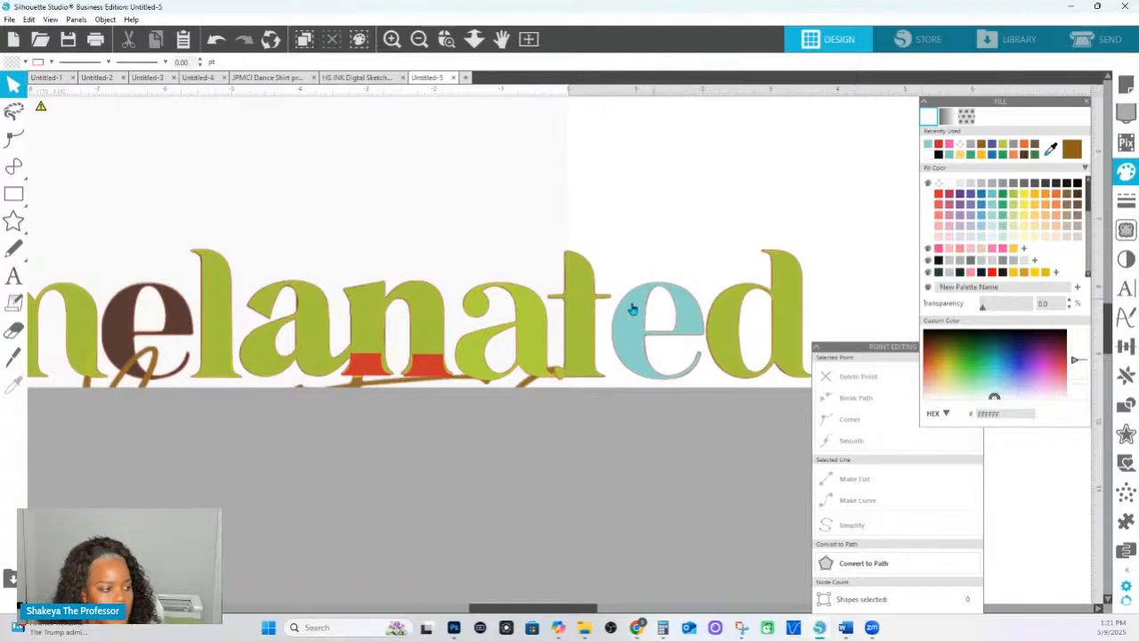
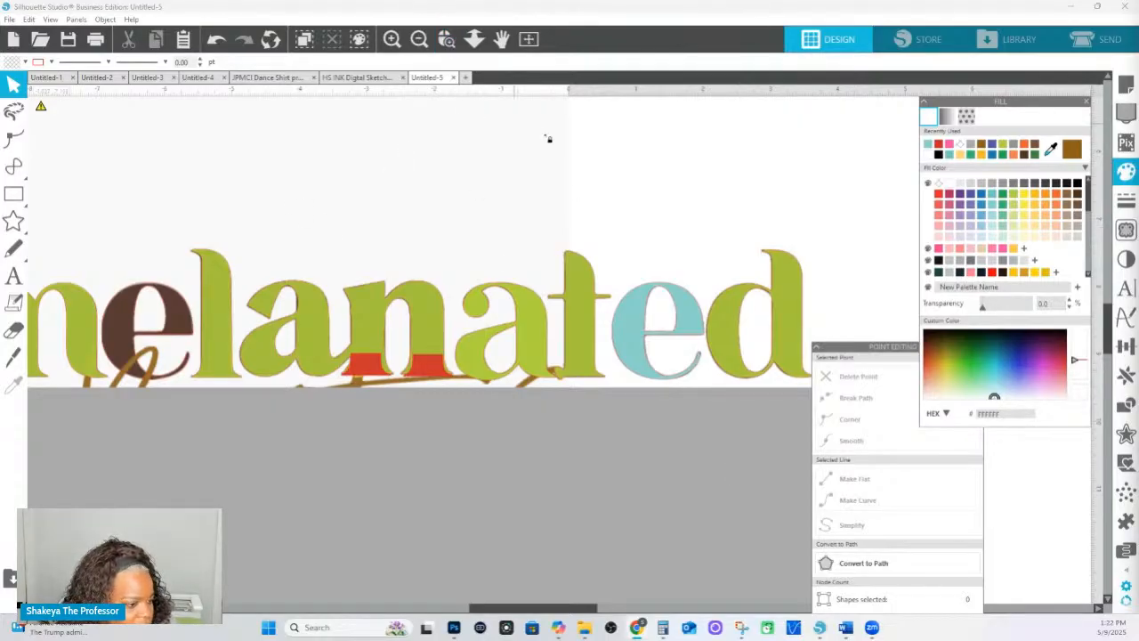
Place a copy of the l over the t's stem and fill it with the teal colour sampled from the second e.
{"action": "left_click", "coordinate": [605, 445]}
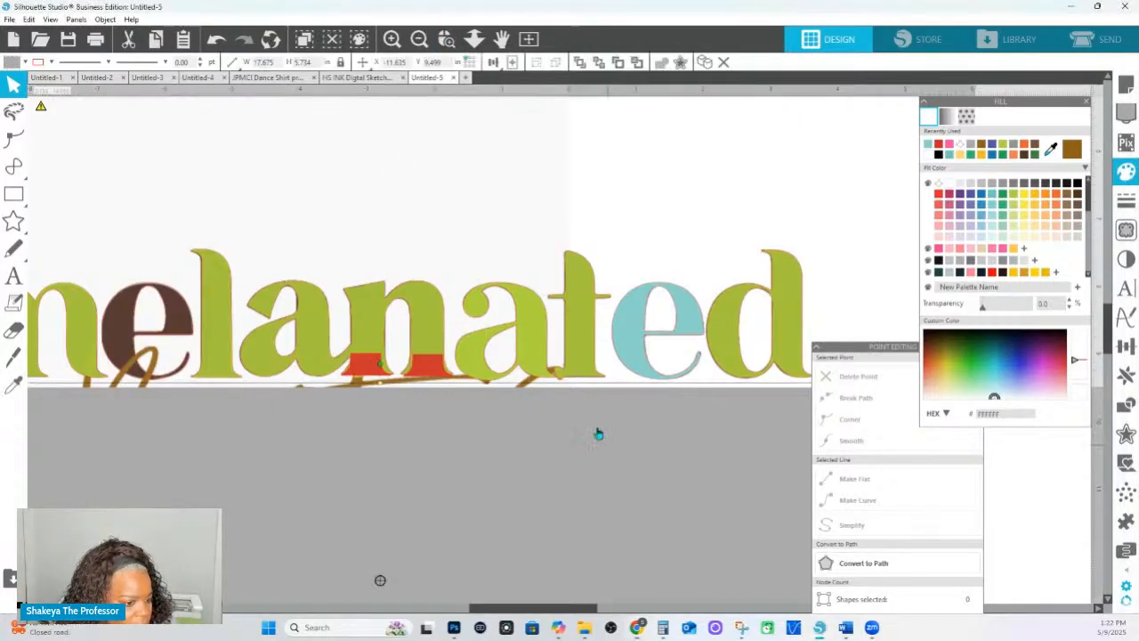
{"action": "left_click", "coordinate": [218, 313]}
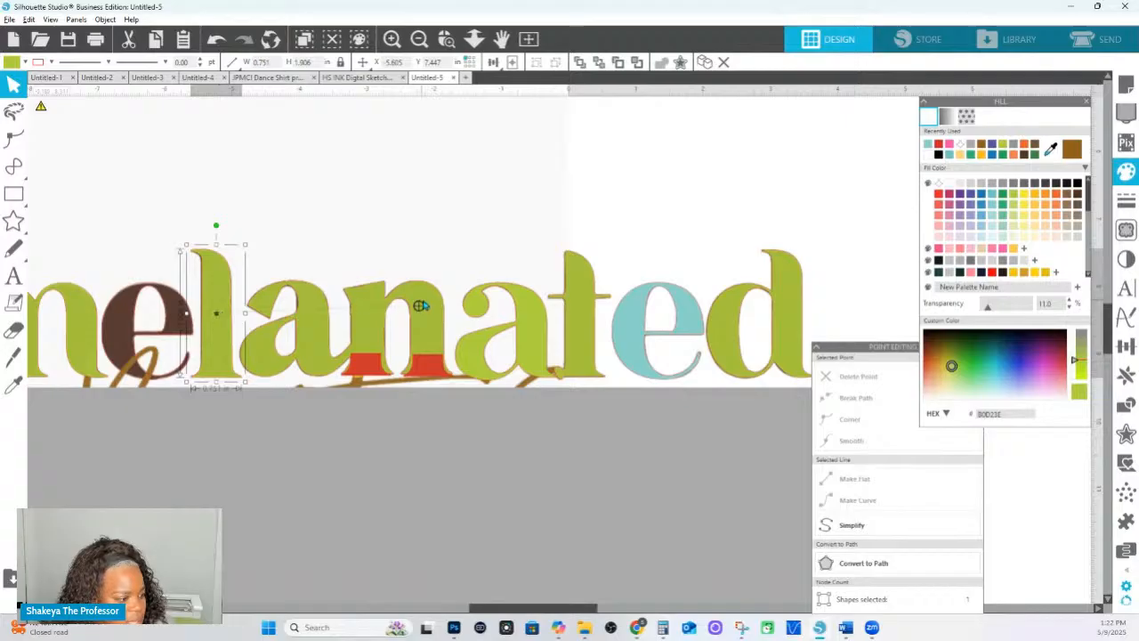
{"action": "left_click_drag", "start_coordinate": [217, 313], "coordinate": [588, 300]}
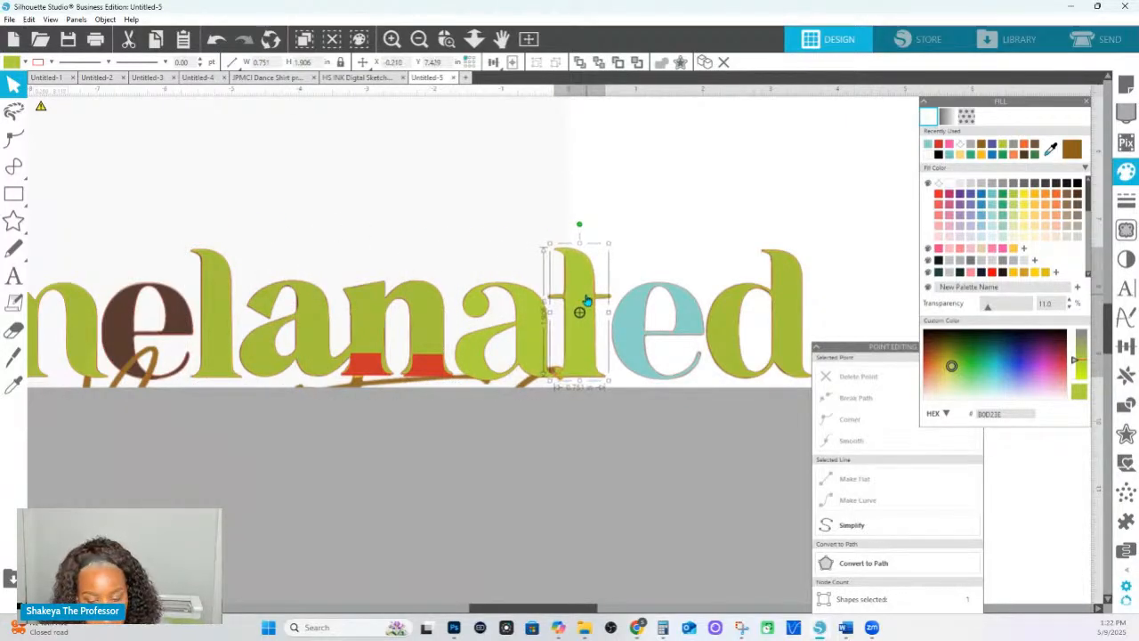
{"action": "key", "text": "i"}
{"action": "left_click", "coordinate": [684, 299]}
Remove the protruding serif from the top of the teal l copy by deleting its outline points.
{"action": "left_click", "coordinate": [444, 44]}
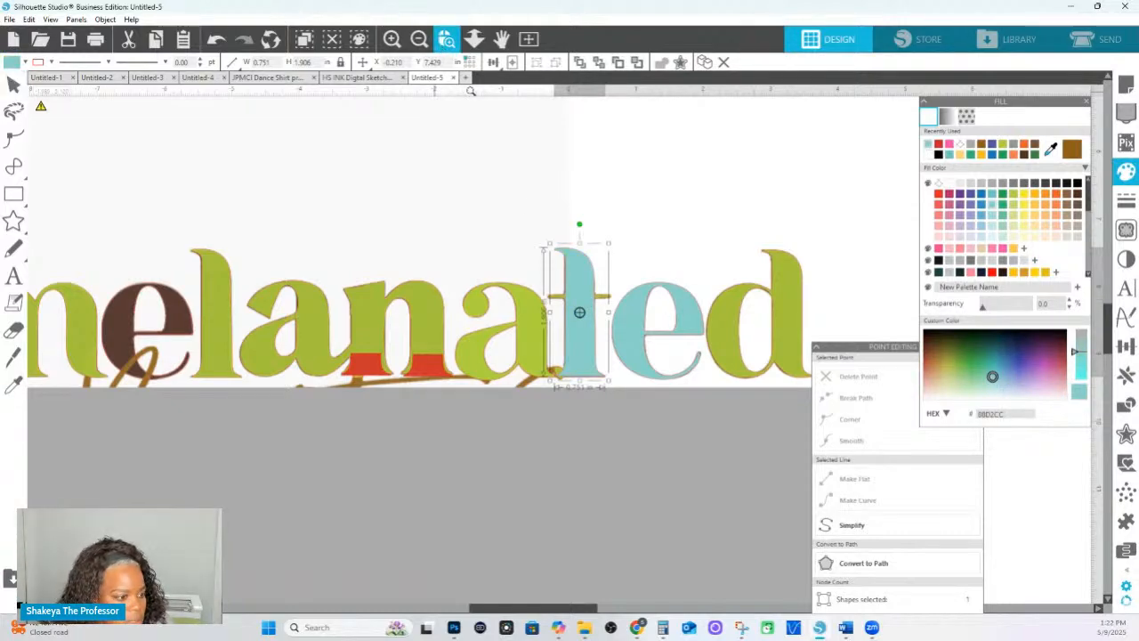
{"action": "left_click_drag", "start_coordinate": [730, 440], "coordinate": [719, 429]}
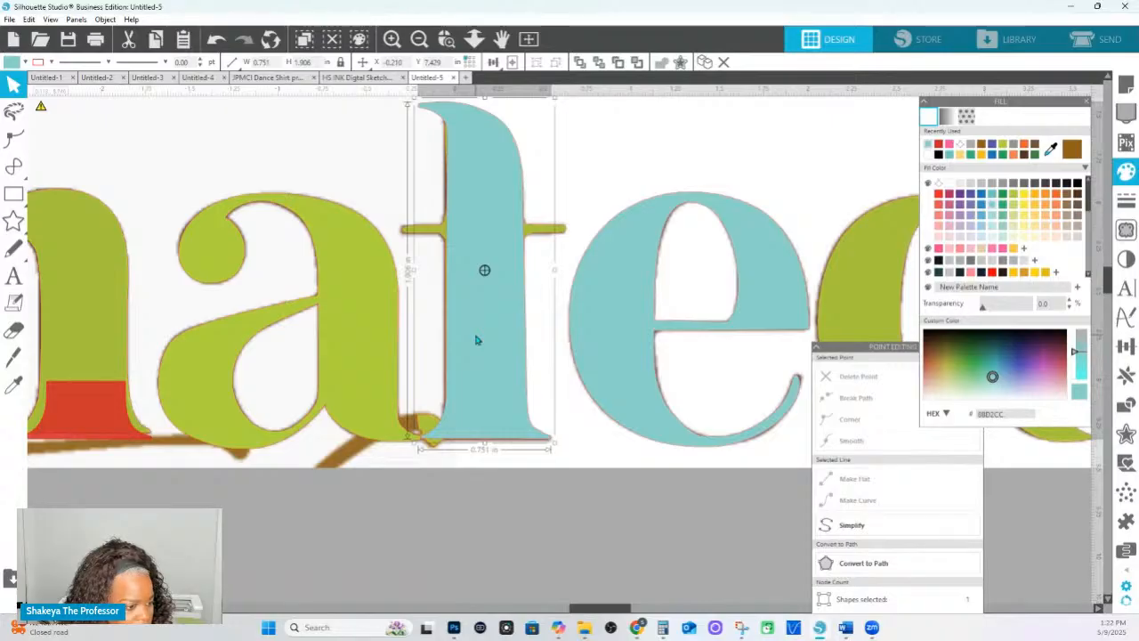
{"action": "scroll", "coordinate": [465, 258], "scroll_direction": "up", "scroll_amount": 1}
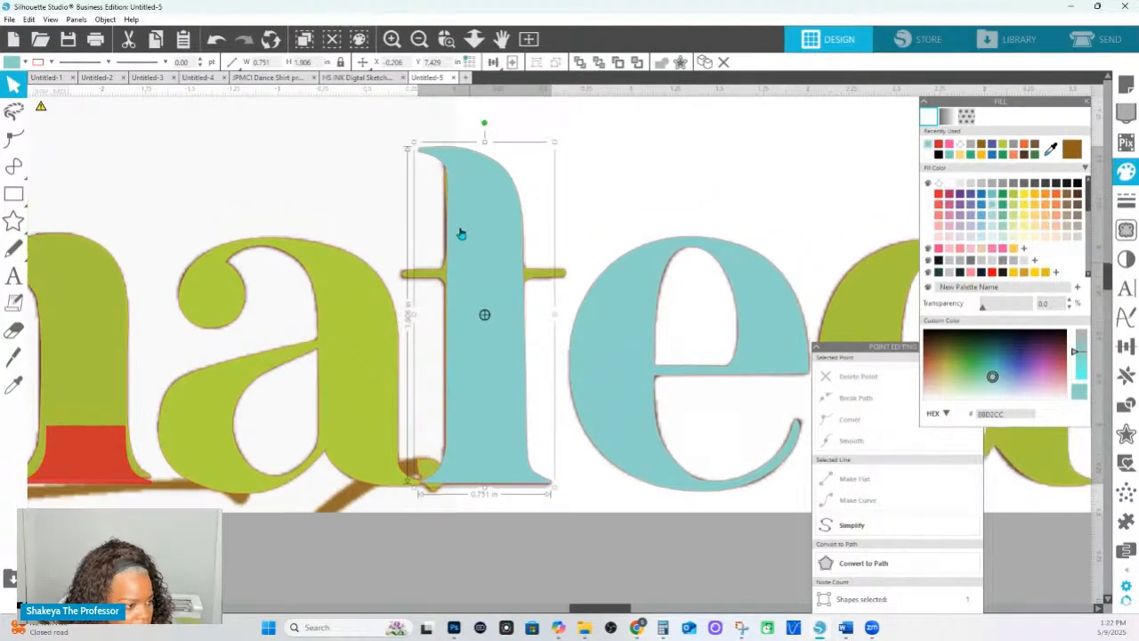
{"action": "double_click", "coordinate": [463, 185]}
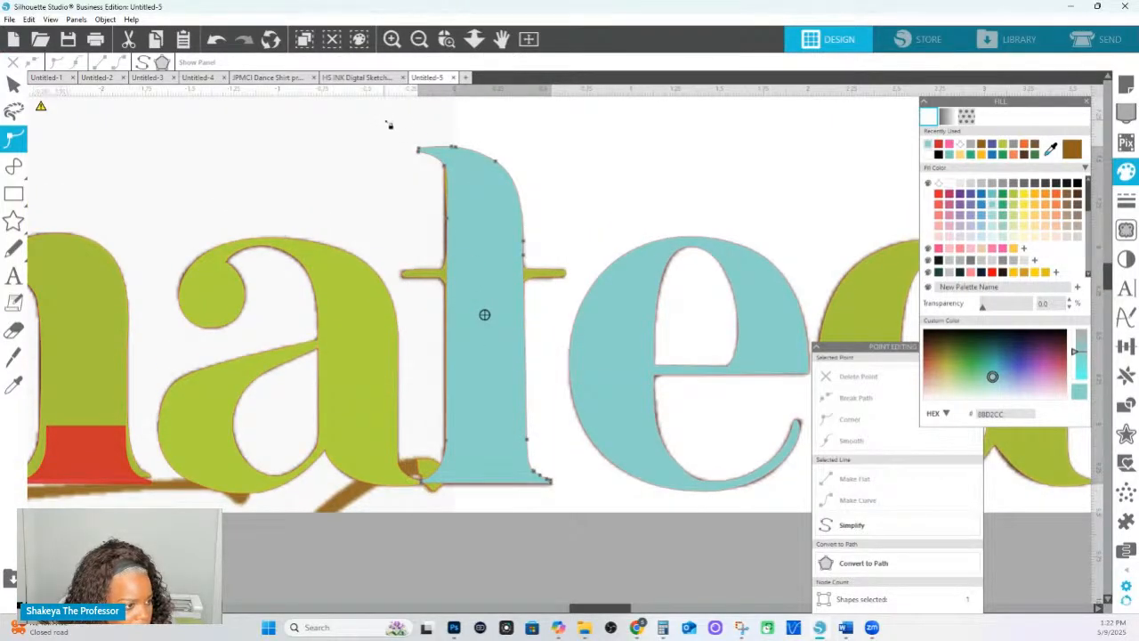
{"action": "left_click_drag", "start_coordinate": [389, 125], "coordinate": [463, 166]}
{"action": "key", "text": "Delete"}
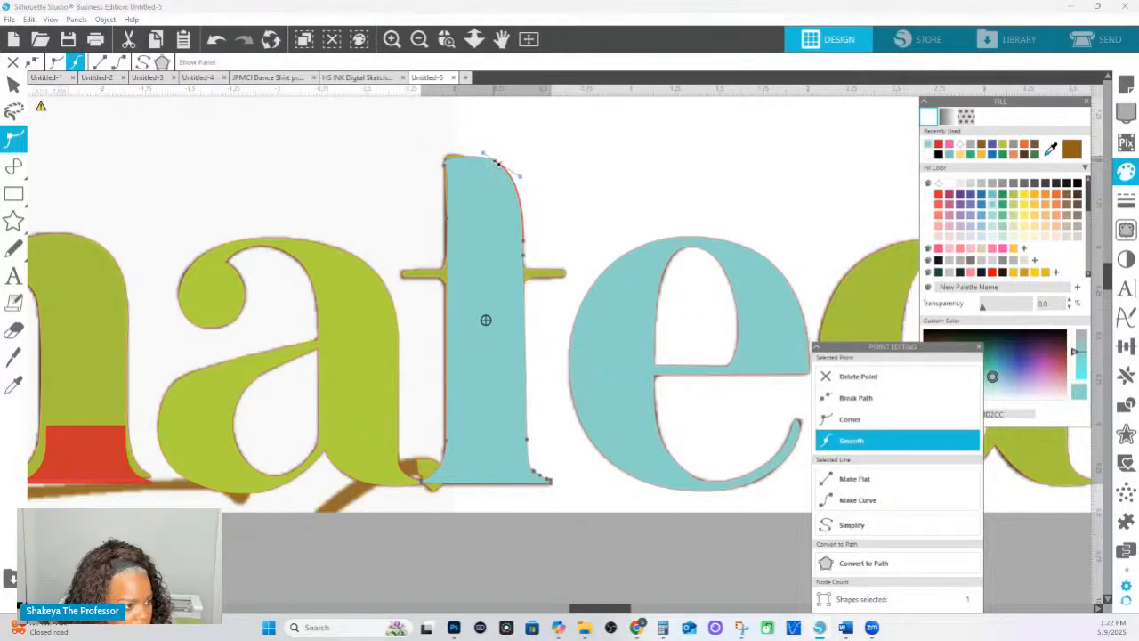
Reshape the rounded top of the teal stem by moving its upper curve point and adjusting the point on its inner corner beside the second a.
{"action": "left_click_drag", "start_coordinate": [495, 163], "coordinate": [521, 181]}
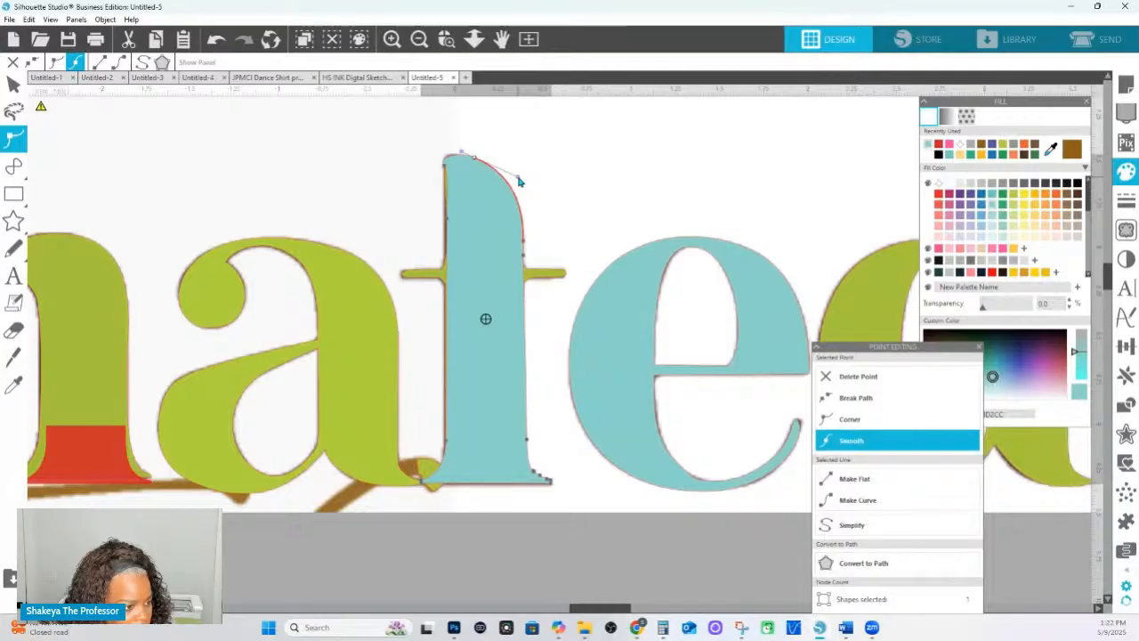
{"action": "left_click", "coordinate": [448, 164]}
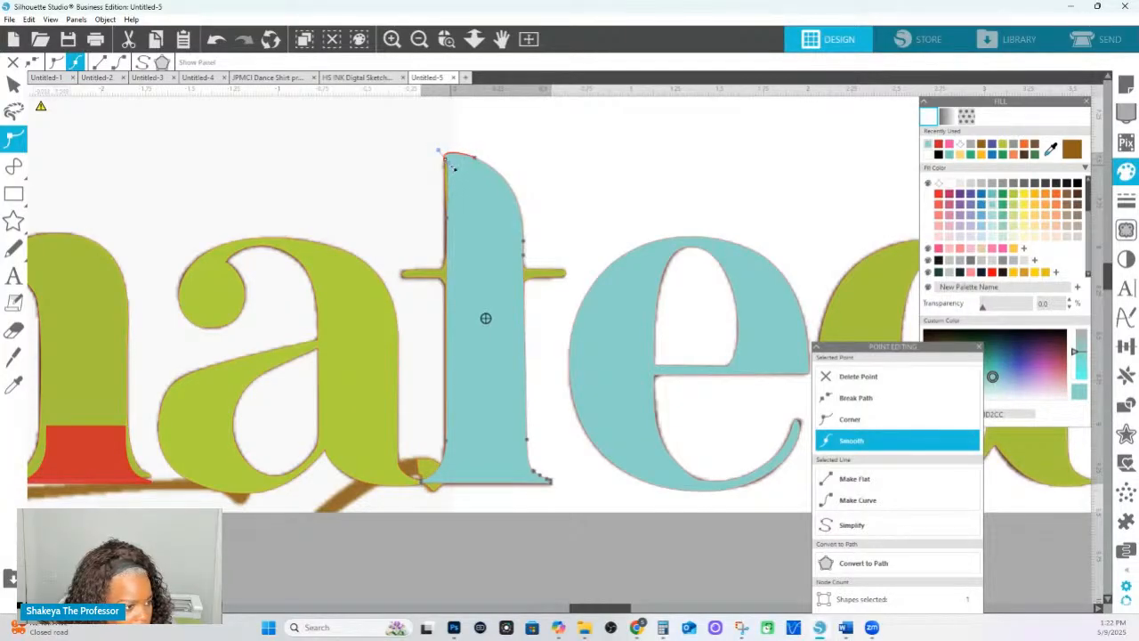
{"action": "left_click_drag", "start_coordinate": [453, 169], "coordinate": [443, 169]}
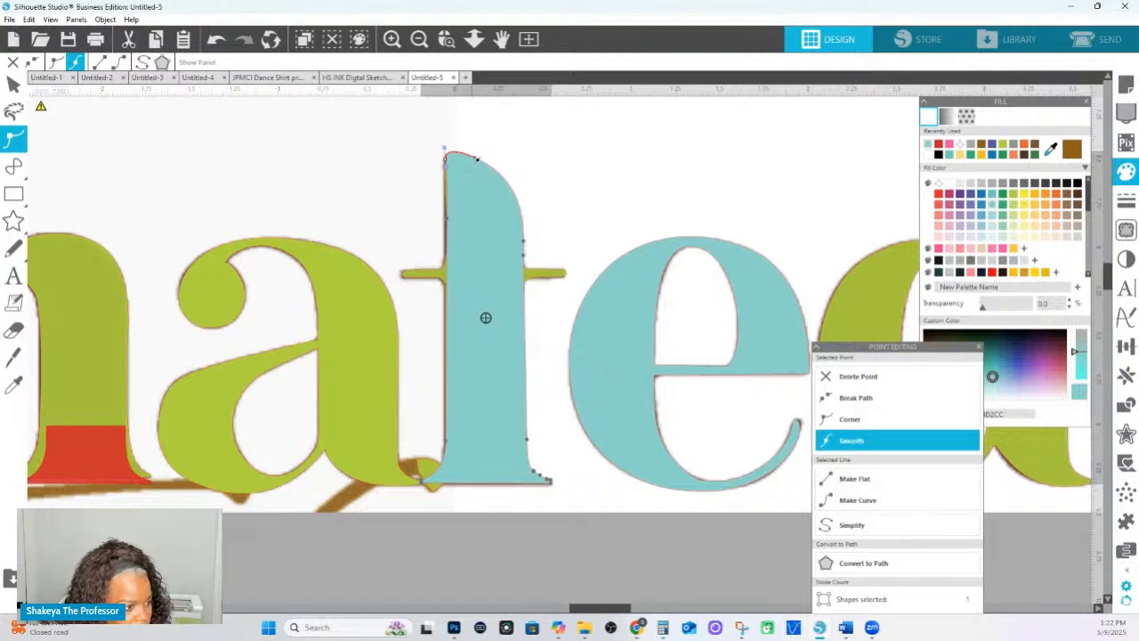
{"action": "left_click", "coordinate": [464, 156]}
{"action": "left_click", "coordinate": [530, 156]}
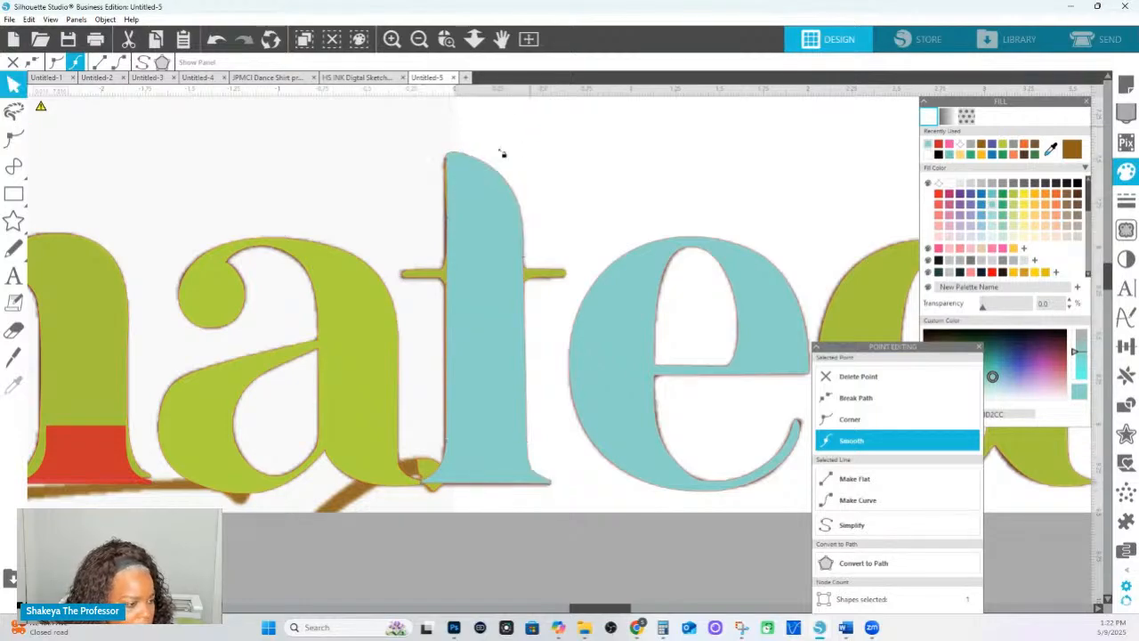
{"action": "left_click_drag", "start_coordinate": [479, 184], "coordinate": [565, 214]}
{"action": "key", "text": "ctrl+z"}
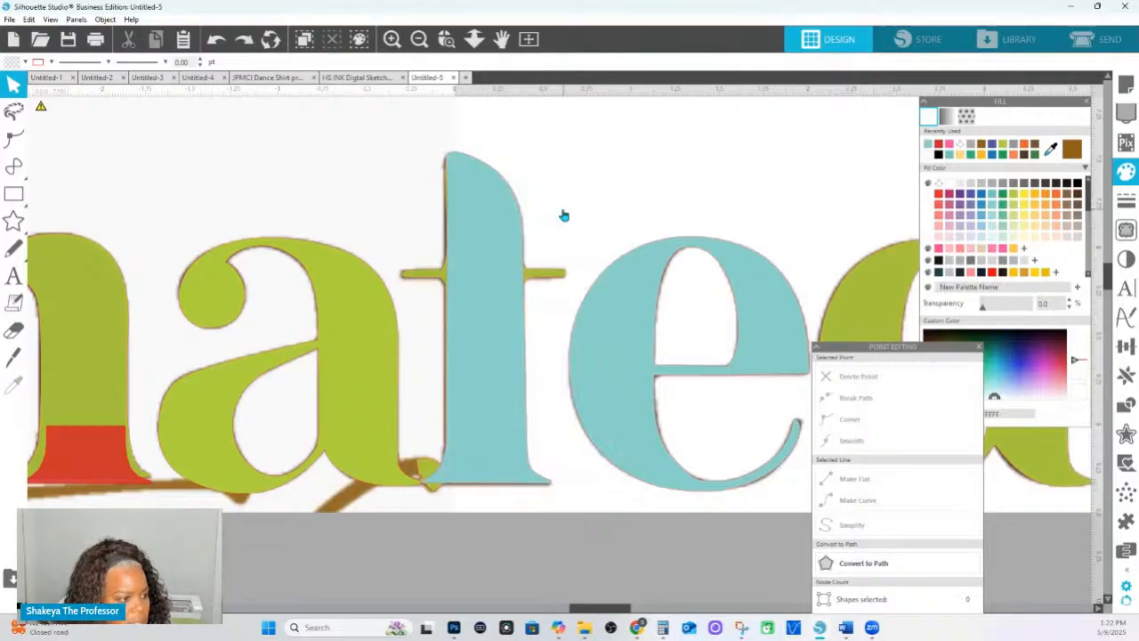
Delete the extra outline point on the teal stem's edge facing the second a, between its top and the crossbar.
{"action": "double_click", "coordinate": [462, 172]}
{"action": "left_click", "coordinate": [448, 162]}
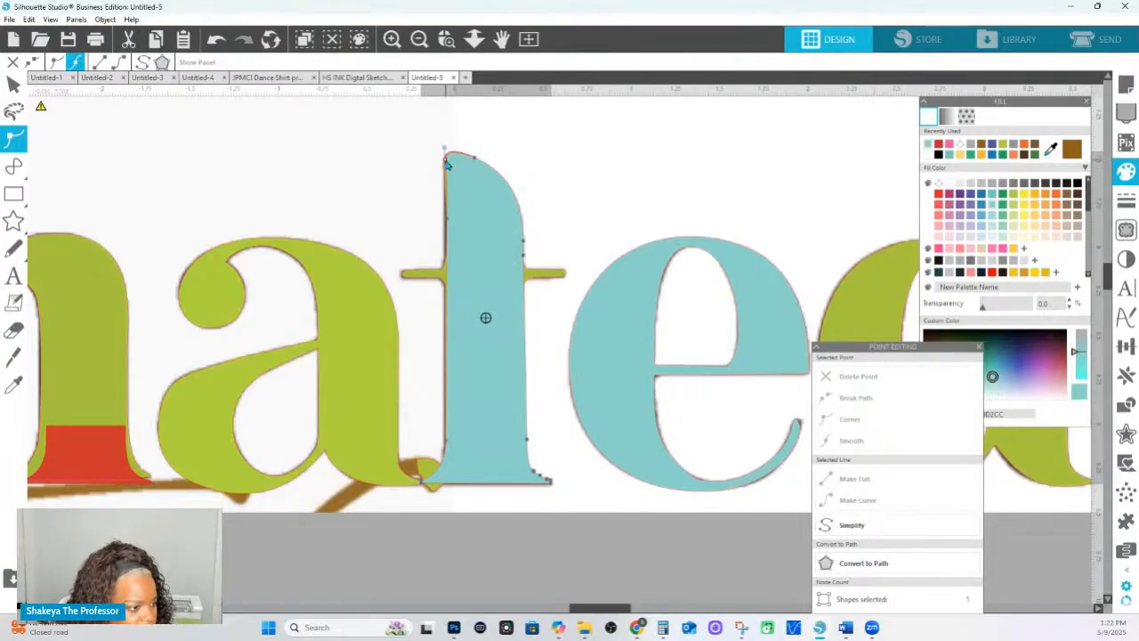
{"action": "left_click", "coordinate": [451, 219]}
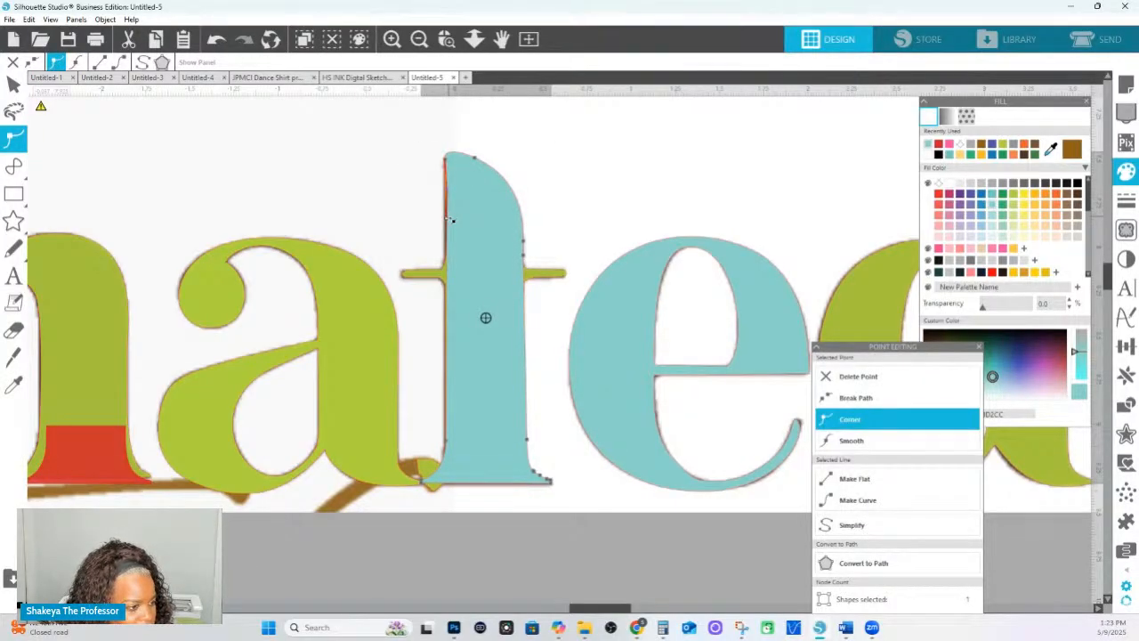
{"action": "left_click", "coordinate": [852, 441]}
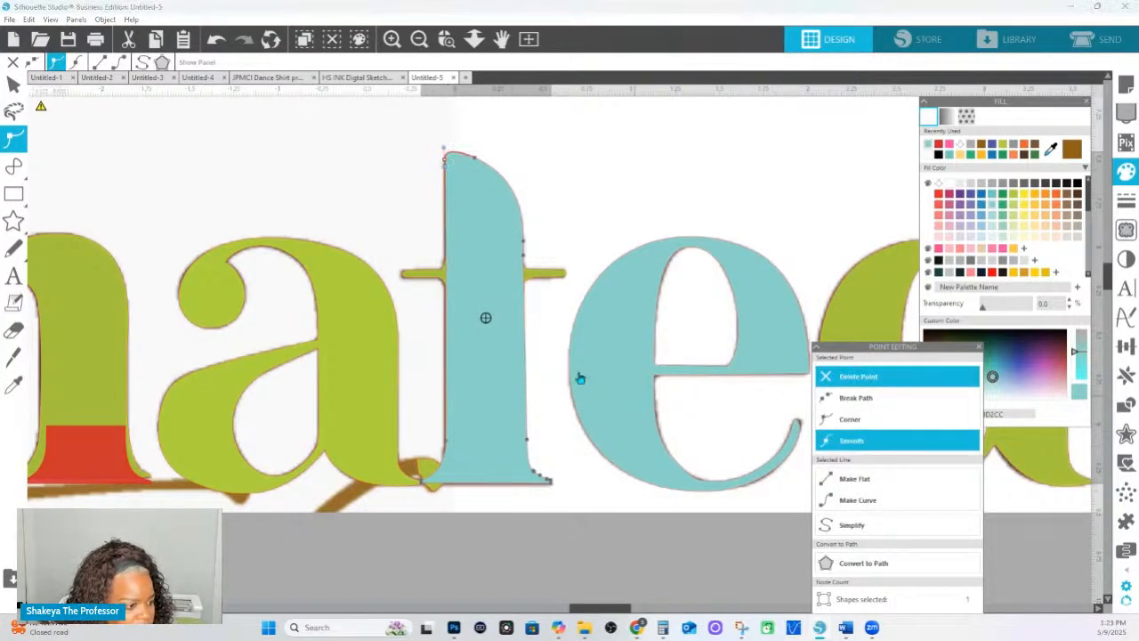
Sharpen the teal stem's upper tip by changing its end point to a corner and moving it into line with the straight edge.
{"action": "left_click", "coordinate": [445, 152]}
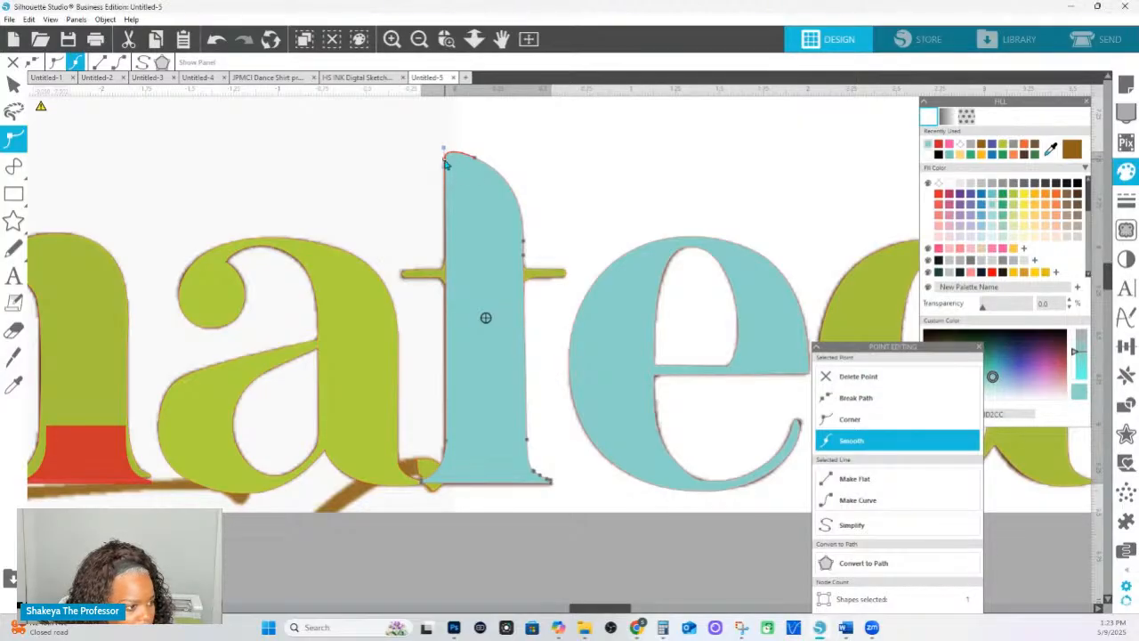
{"action": "left_click_drag", "start_coordinate": [445, 160], "coordinate": [445, 154]}
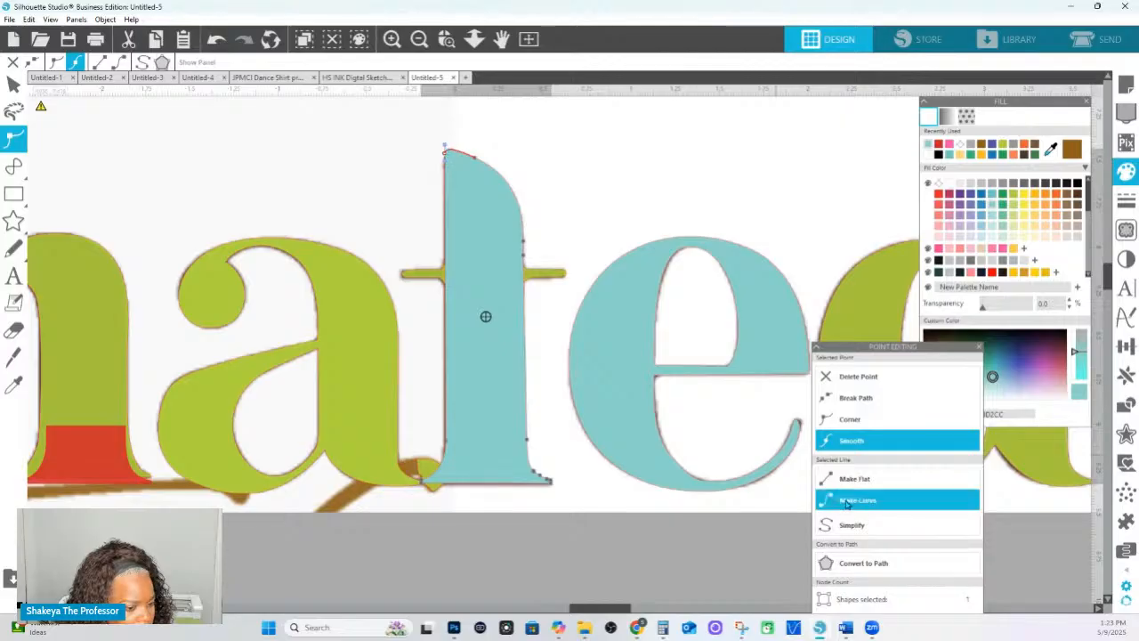
{"action": "left_click", "coordinate": [847, 424]}
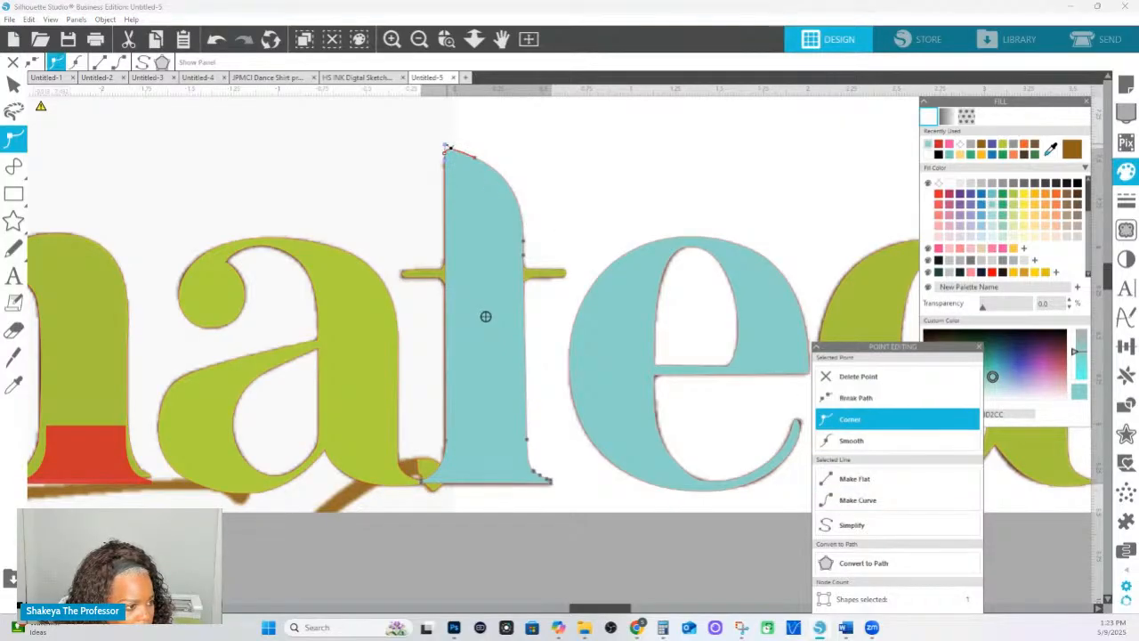
{"action": "left_click_drag", "start_coordinate": [445, 150], "coordinate": [448, 155]}
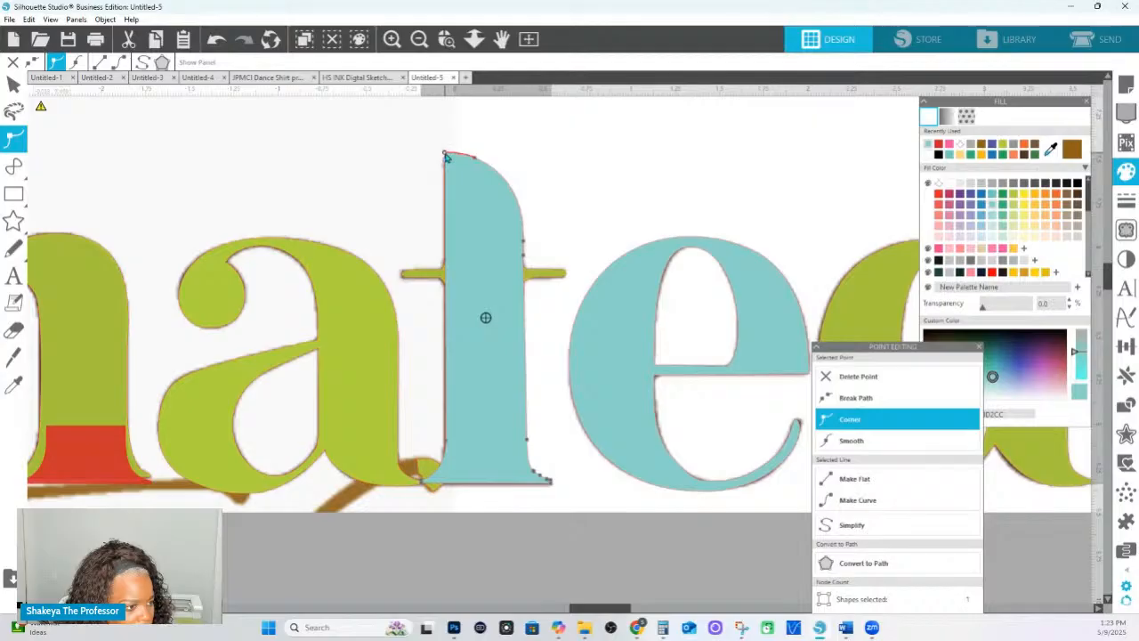
{"action": "left_click", "coordinate": [515, 153]}
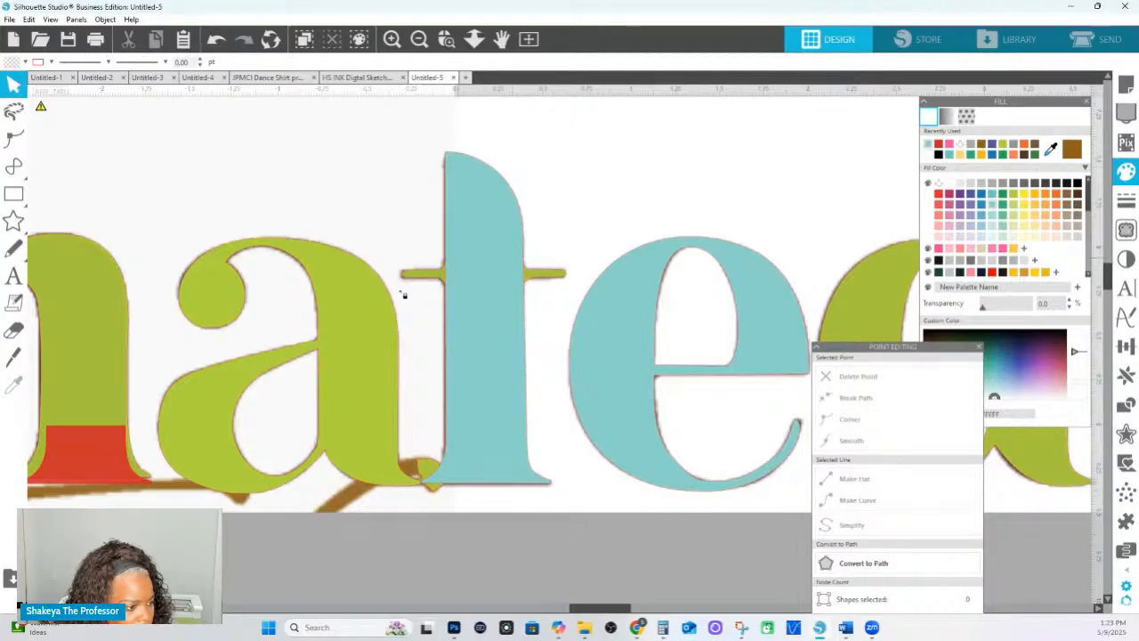
Draw a rectangle over the t's green crossbar.
{"action": "left_click", "coordinate": [14, 196]}
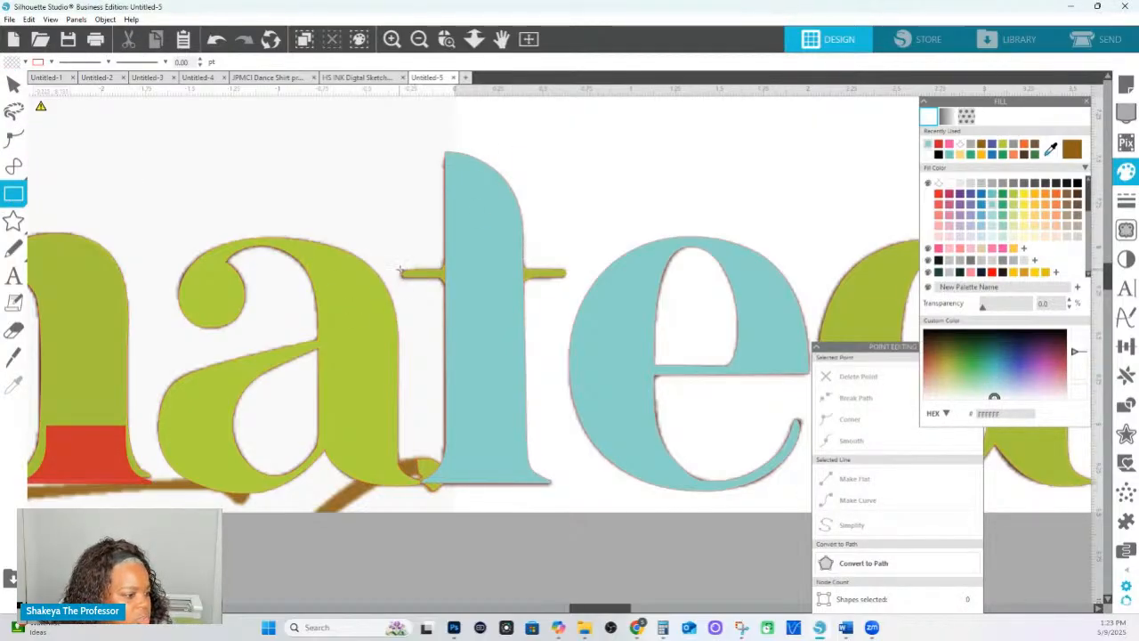
Draw a crossbar rectangle about 0.938 by 0.050 in over the t's original bar and weld it to the teal stem.
{"action": "mouse_move", "coordinate": [400, 269]}
{"action": "left_mouse_down"}
{"action": "mouse_move", "coordinate": [407, 283]}
{"action": "mouse_move", "coordinate": [567, 283]}
{"action": "left_mouse_up"}
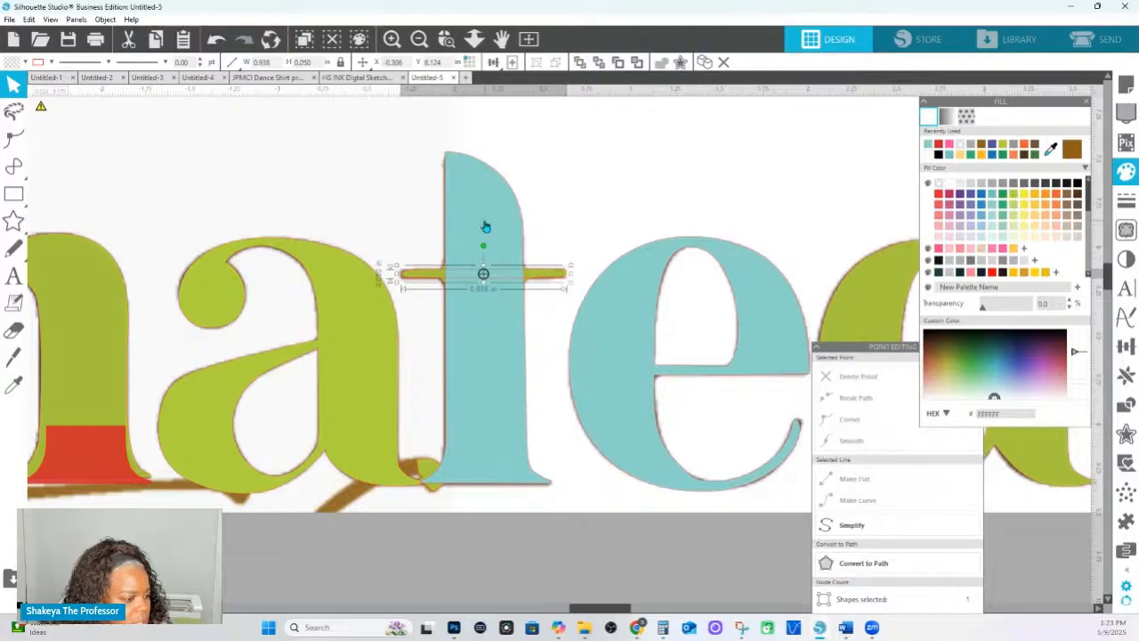
{"action": "left_click", "coordinate": [487, 226]}
{"action": "left_click", "coordinate": [676, 79]}
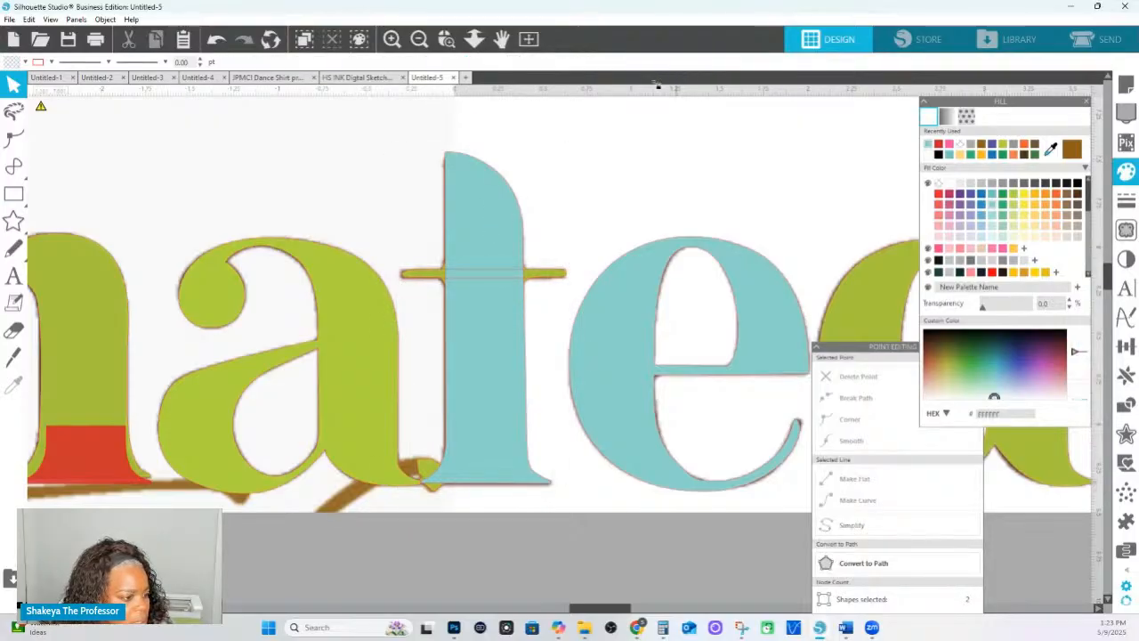
{"action": "left_click", "coordinate": [491, 275]}
{"action": "left_click", "coordinate": [503, 242], "text": "shift"}
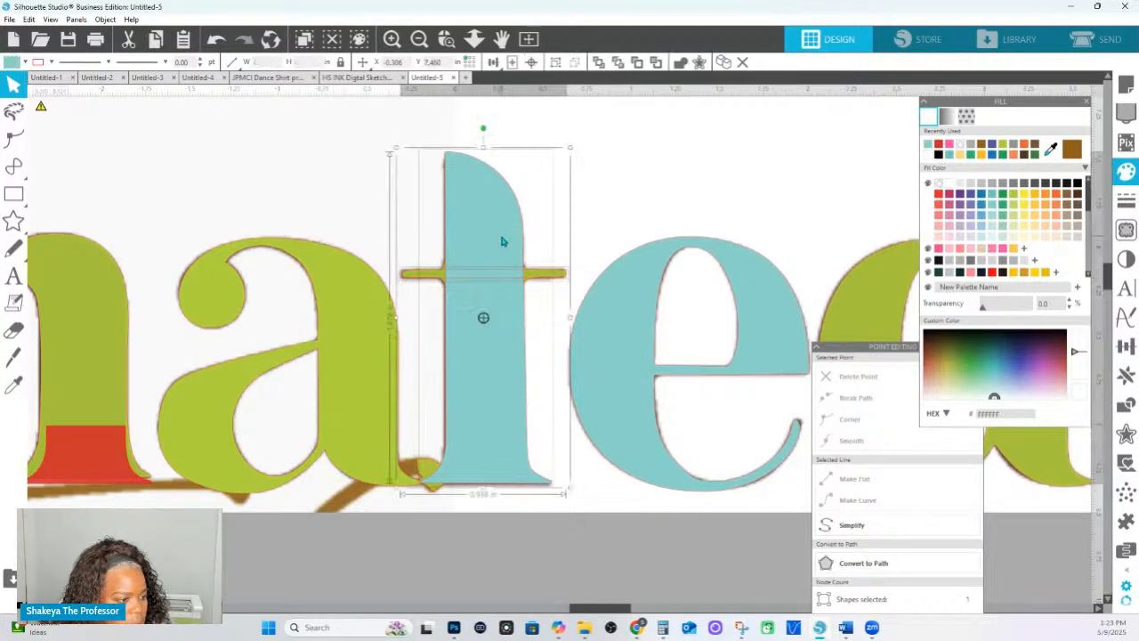
{"action": "left_click", "coordinate": [680, 64]}
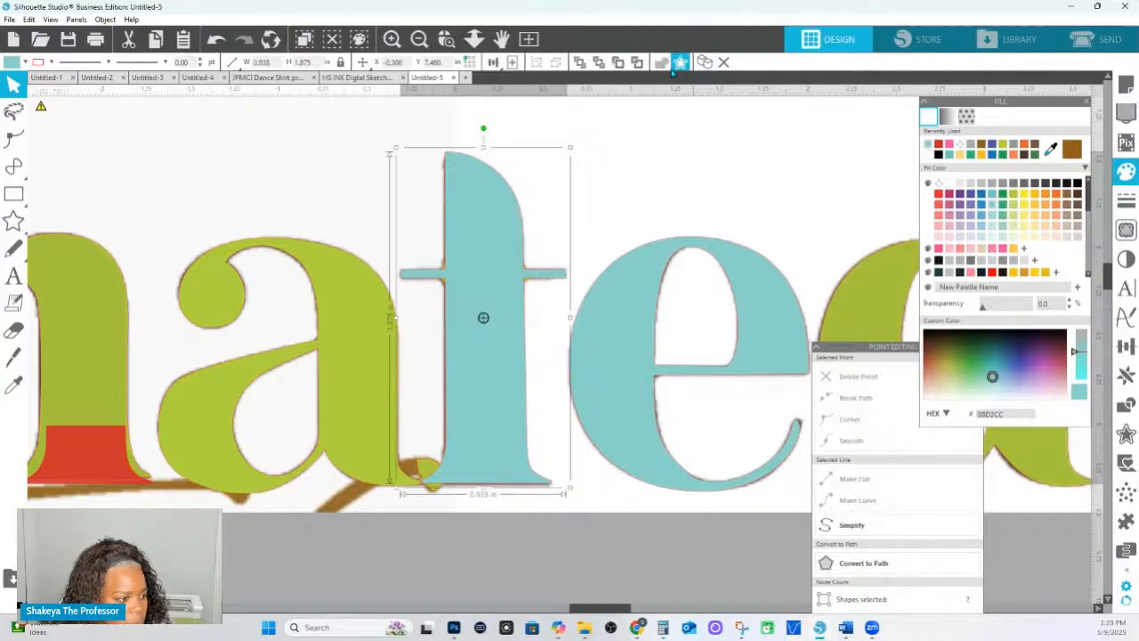
{"action": "left_click", "coordinate": [587, 205]}
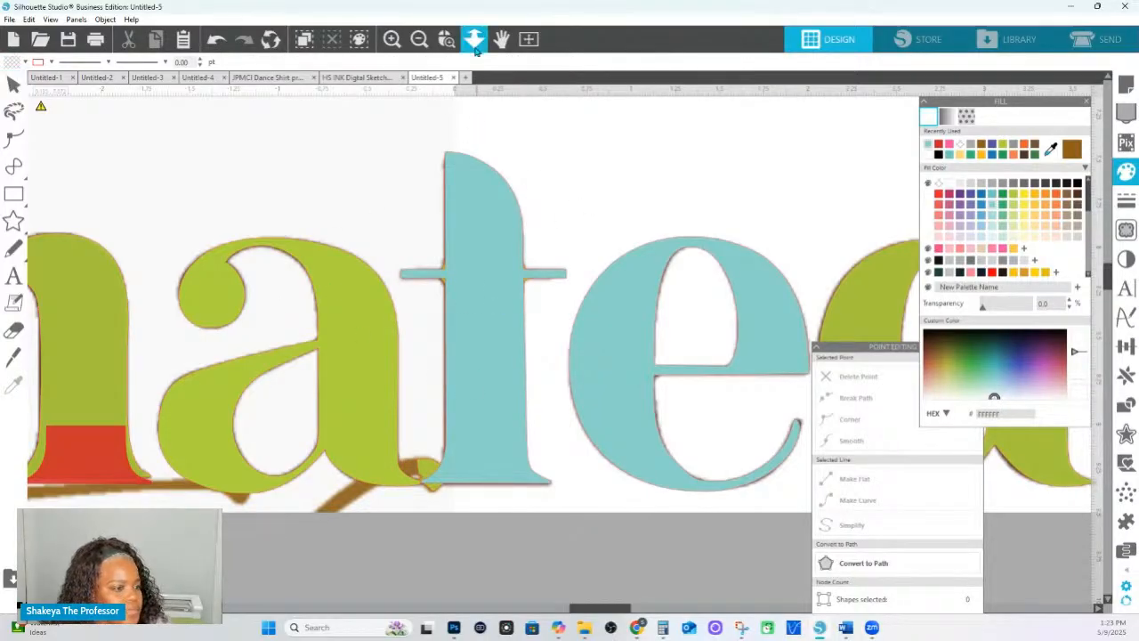
Place a copy of the green l over the stem of the d and fill it with yellow FAC40E.
{"action": "left_click", "coordinate": [473, 39]}
{"action": "left_click_drag", "start_coordinate": [473, 176], "coordinate": [481, 176]}
{"action": "key", "text": "Escape"}
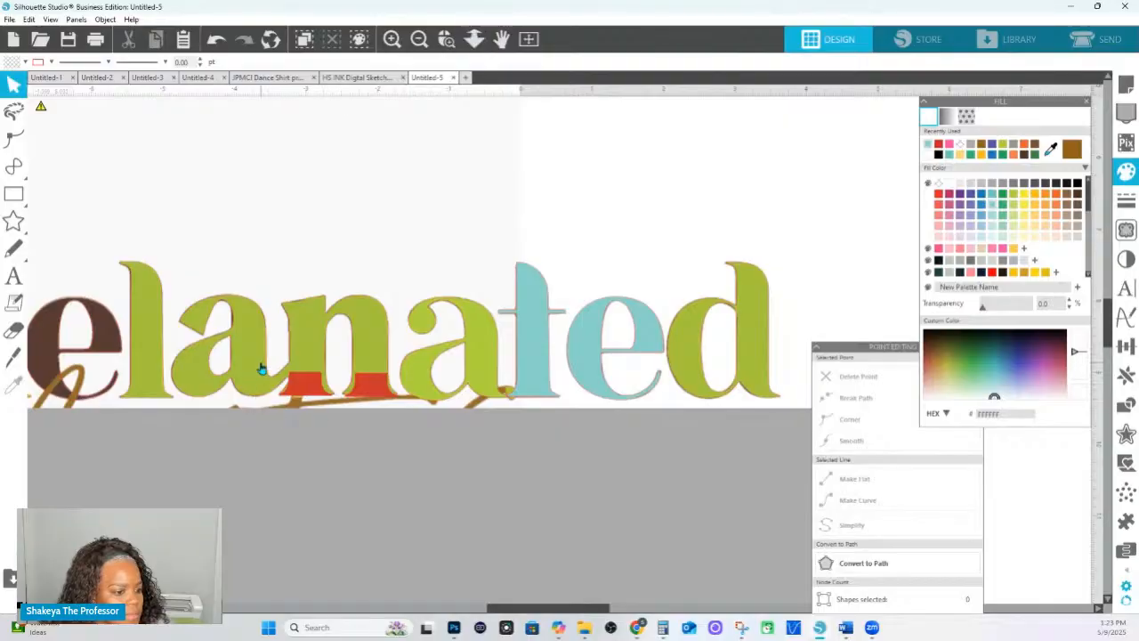
{"action": "left_click", "coordinate": [160, 363]}
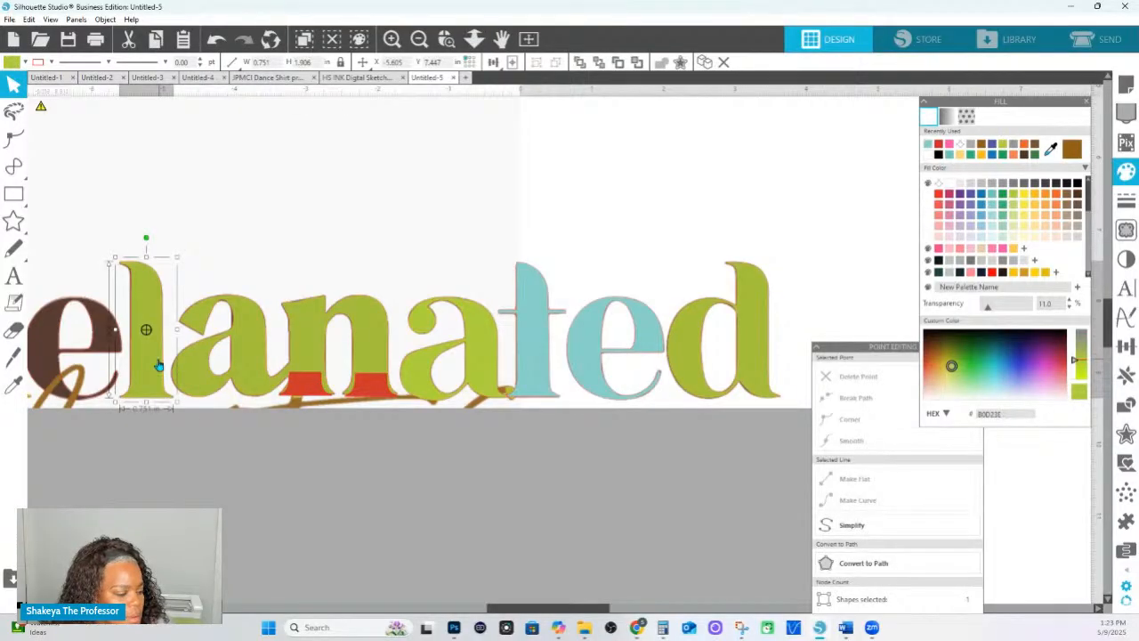
{"action": "left_click_drag", "start_coordinate": [159, 360], "coordinate": [763, 363]}
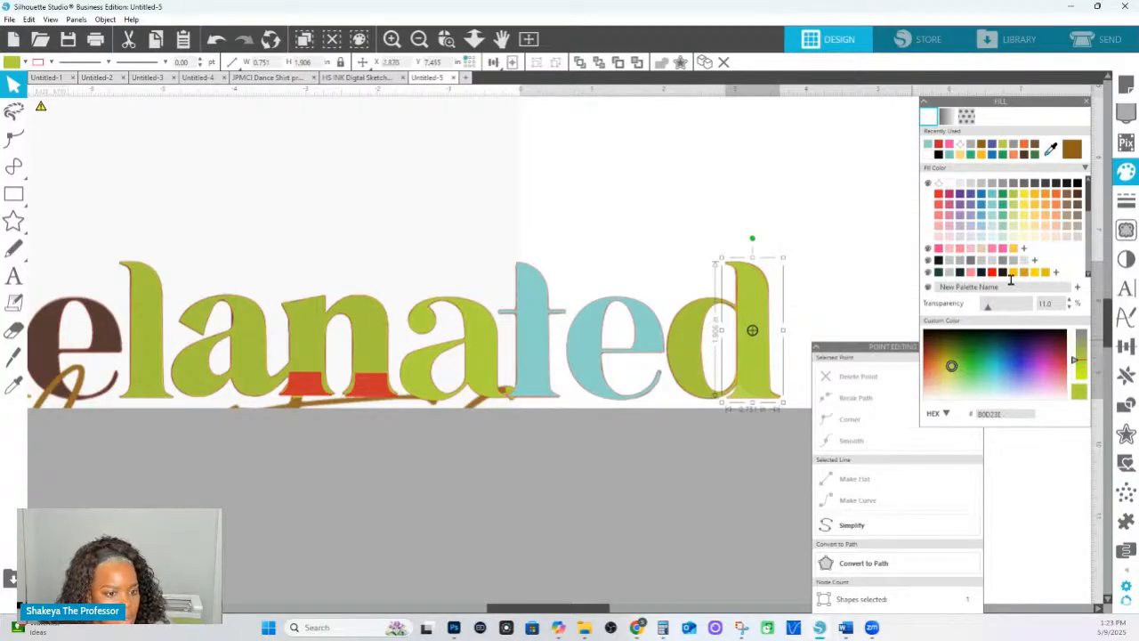
{"action": "left_click", "coordinate": [1014, 274]}
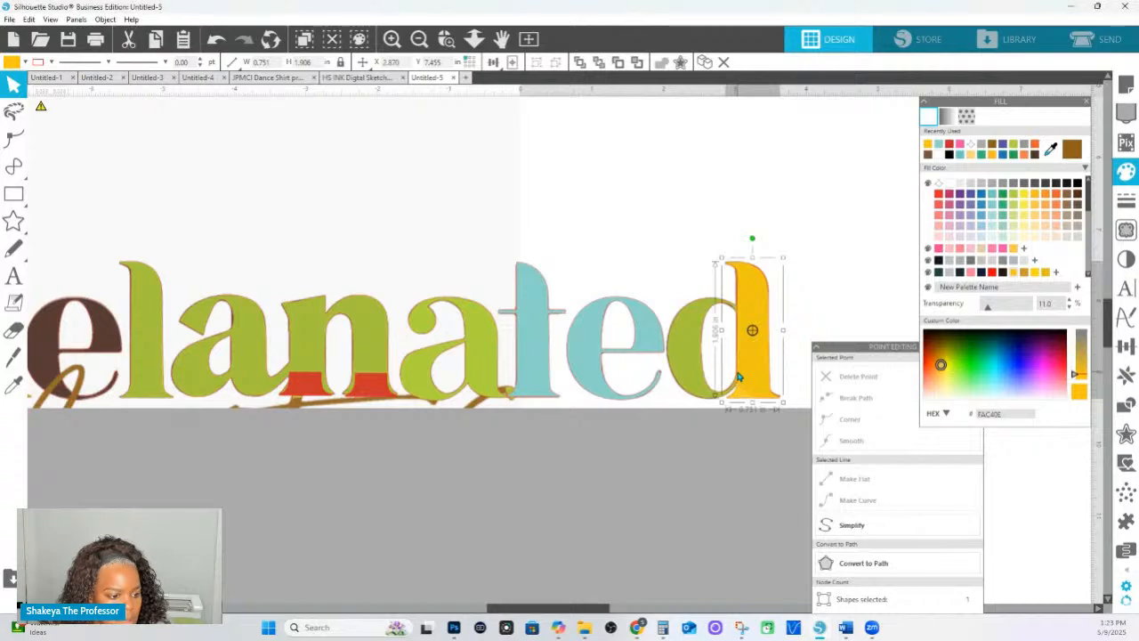
Delete the points forming the serif foot of the yellow stem, leaving only its upper part.
{"action": "double_click", "coordinate": [737, 380]}
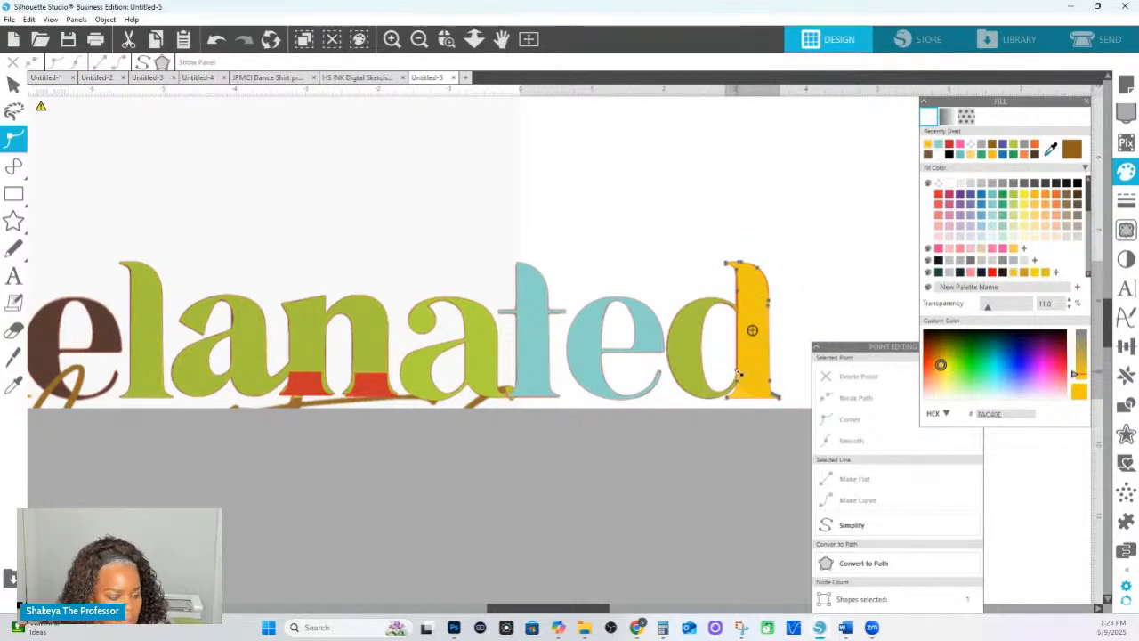
{"action": "left_click", "coordinate": [744, 376]}
{"action": "left_click", "coordinate": [775, 371]}
{"action": "left_click", "coordinate": [770, 374]}
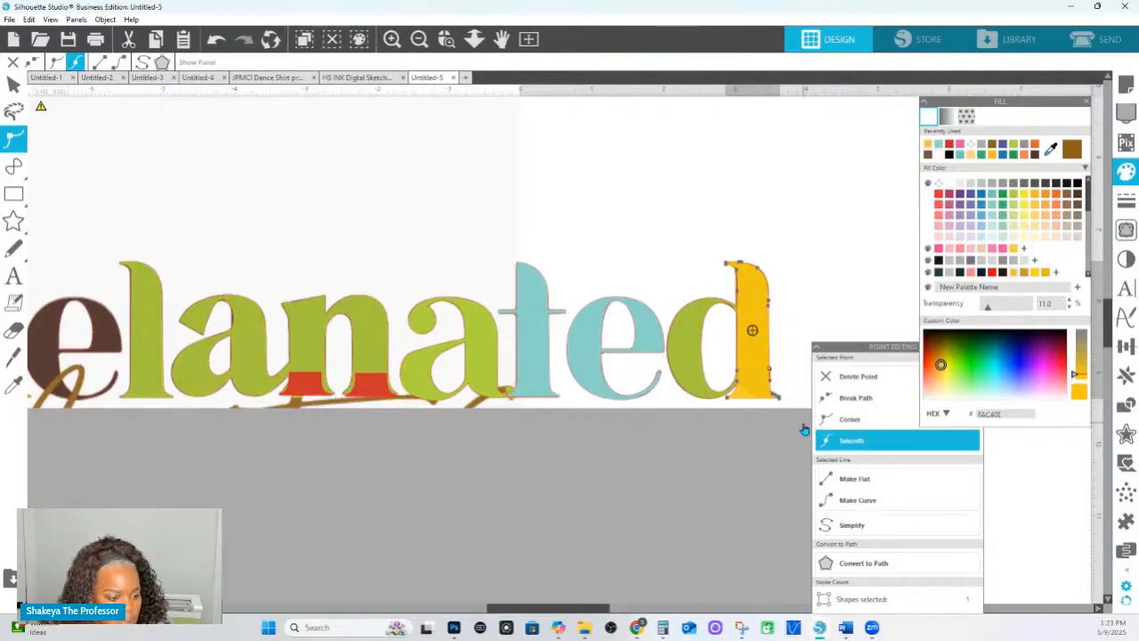
{"action": "left_click_drag", "start_coordinate": [803, 426], "coordinate": [715, 387]}
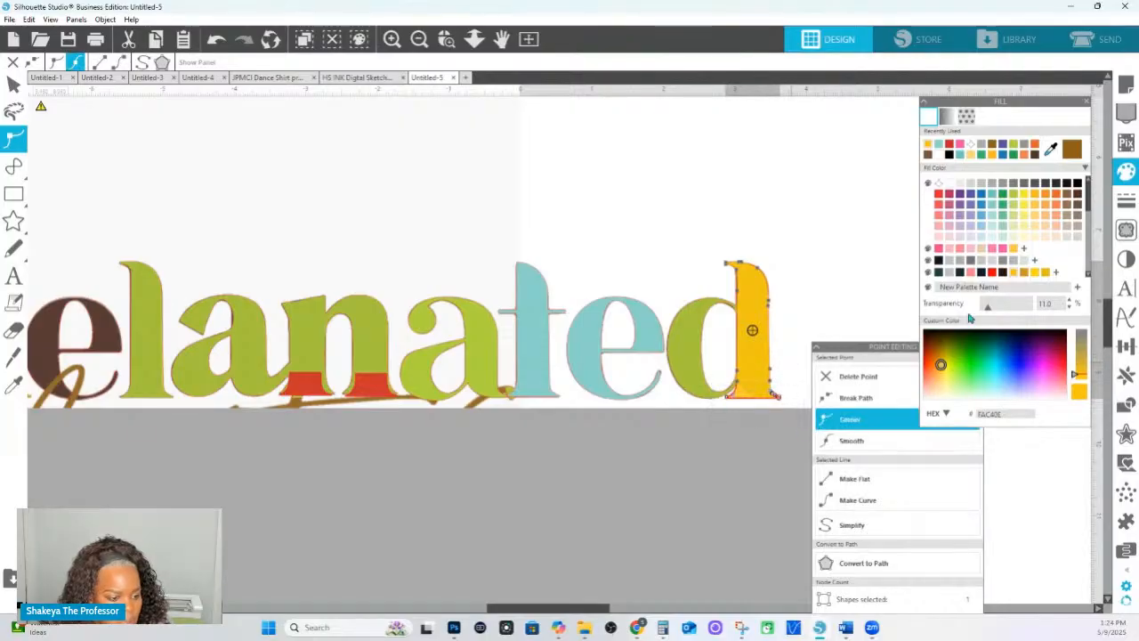
{"action": "left_click", "coordinate": [874, 376]}
{"action": "left_click", "coordinate": [452, 460]}
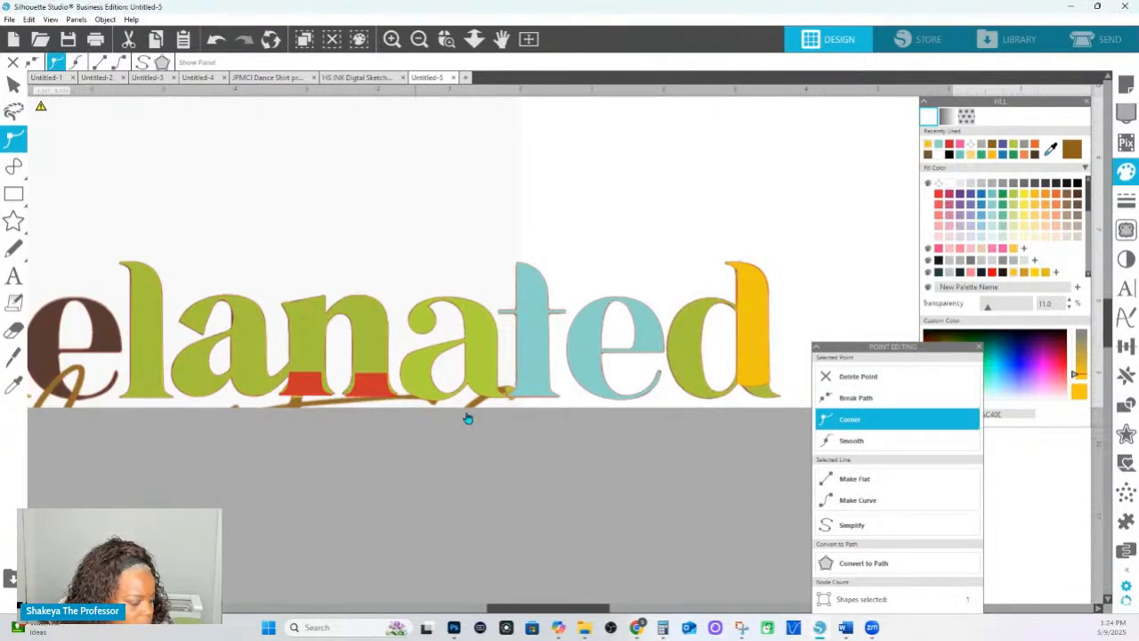
Place a copy of the second green a over the lower part of the t and e.
{"action": "left_click", "coordinate": [486, 372]}
{"action": "left_click", "coordinate": [491, 501]}
{"action": "left_click", "coordinate": [495, 389]}
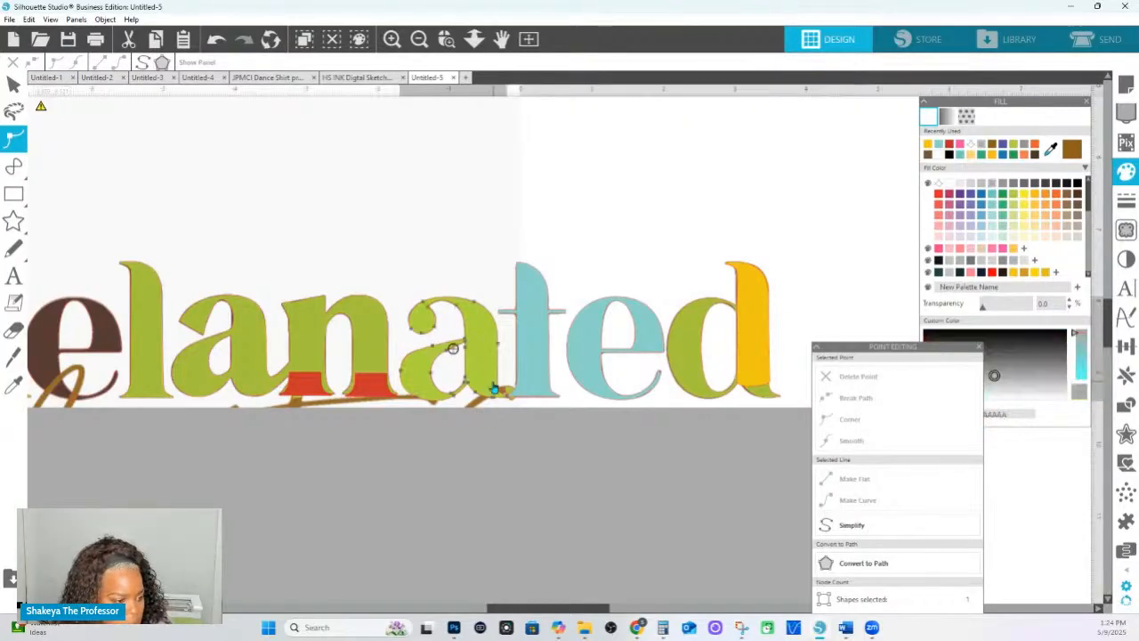
{"action": "left_click", "coordinate": [483, 479]}
{"action": "left_click", "coordinate": [480, 383]}
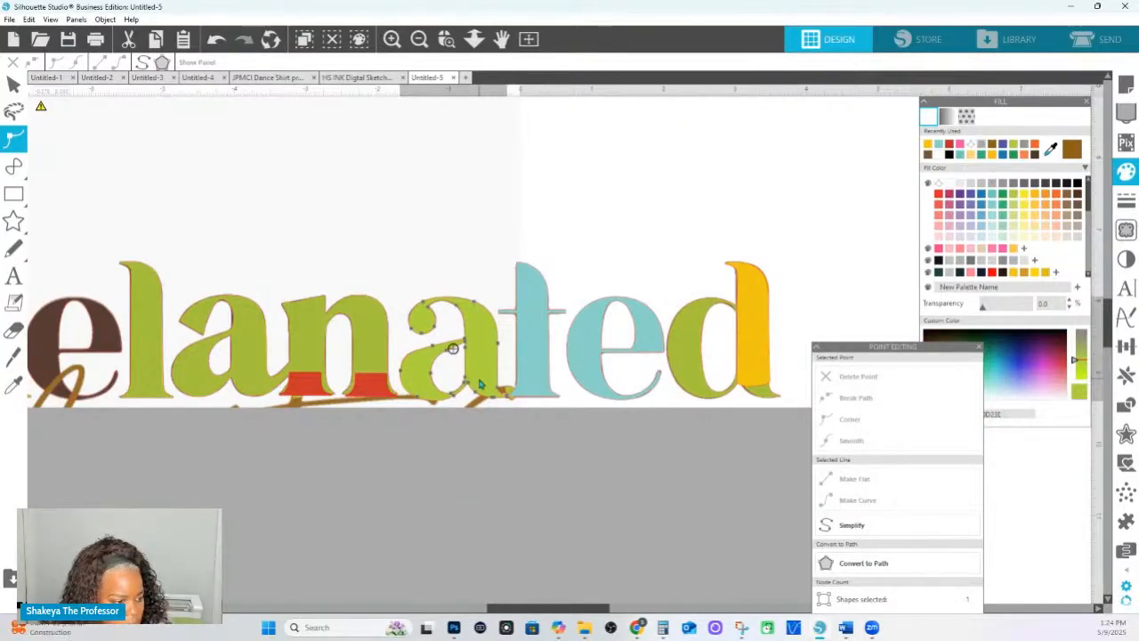
{"action": "left_click", "coordinate": [491, 453]}
{"action": "left_click", "coordinate": [491, 368]}
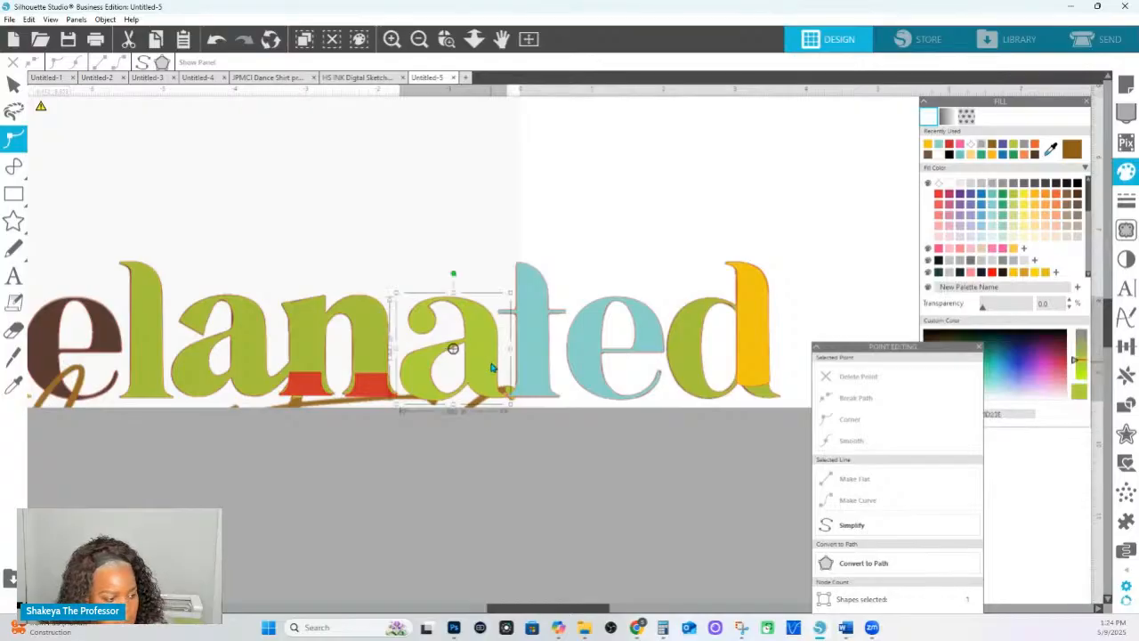
{"action": "left_click_drag", "start_coordinate": [491, 368], "coordinate": [596, 404]}
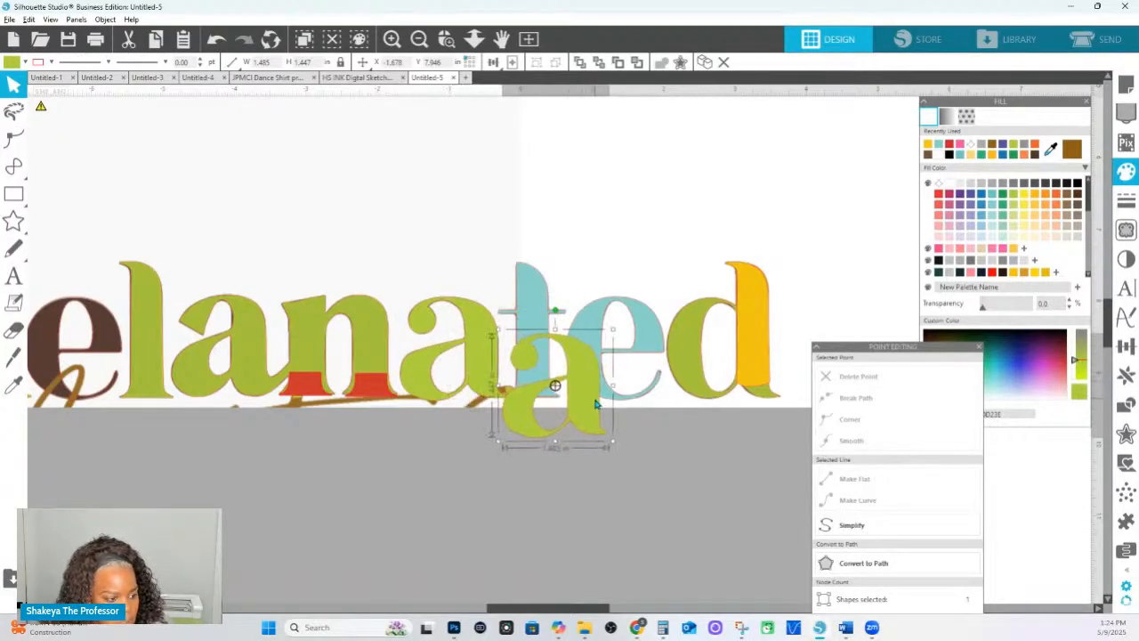
Crop the copied a to its foot with a rectangle about 1.262 by 1.029 in, and move the piece to the d's base.
{"action": "left_click", "coordinate": [14, 193]}
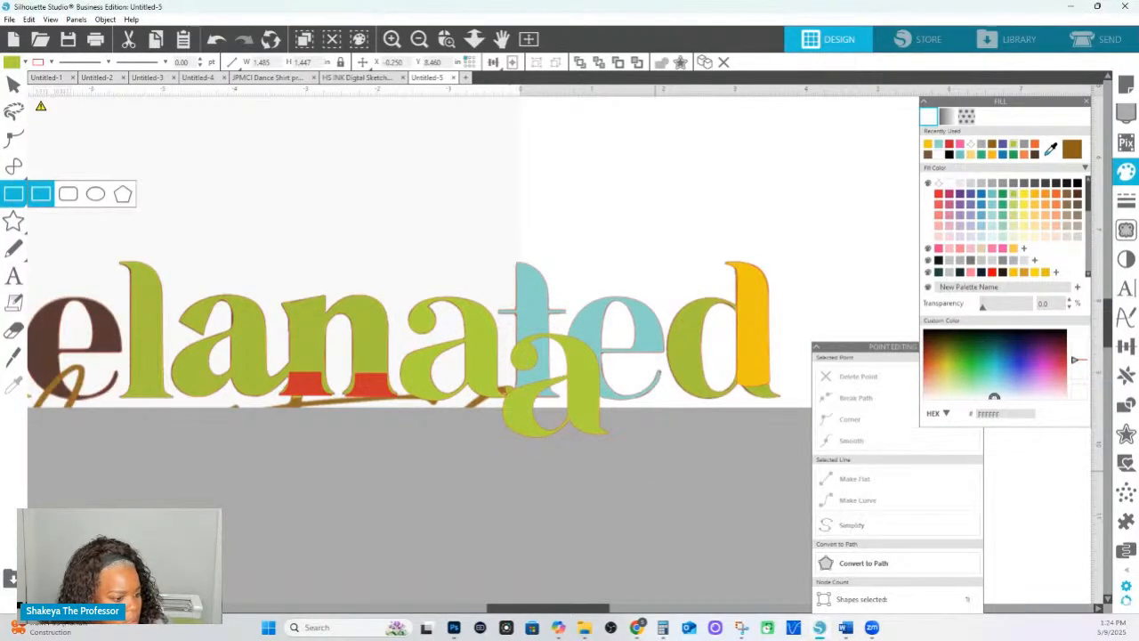
{"action": "left_click_drag", "start_coordinate": [656, 469], "coordinate": [565, 400]}
{"action": "left_click", "coordinate": [588, 425], "text": "shift"}
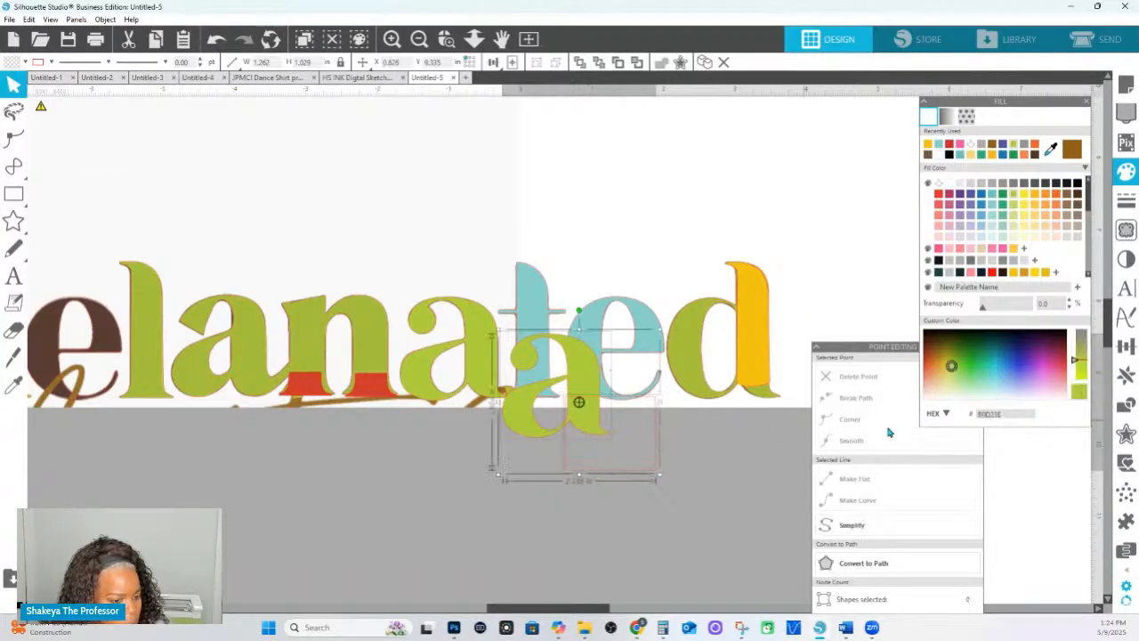
{"action": "left_click", "coordinate": [1126, 405]}
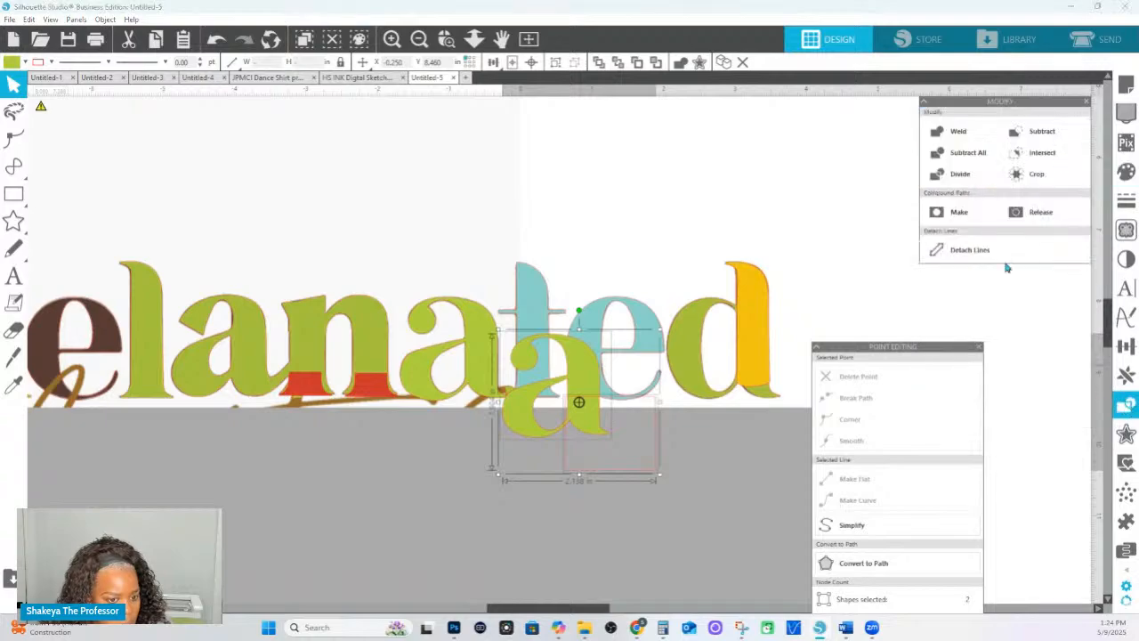
{"action": "left_click", "coordinate": [1025, 176]}
{"action": "left_click_drag", "start_coordinate": [598, 426], "coordinate": [768, 396]}
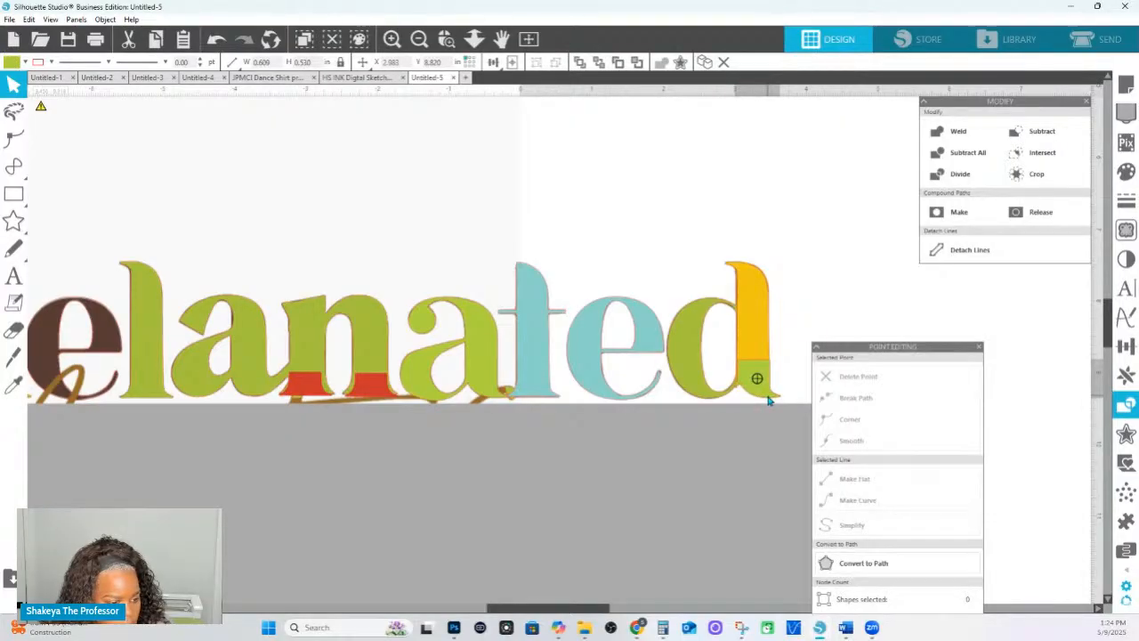
Delete the surplus smooth point on the inner edge of the green foot piece at the d's base.
{"action": "double_click", "coordinate": [753, 392]}
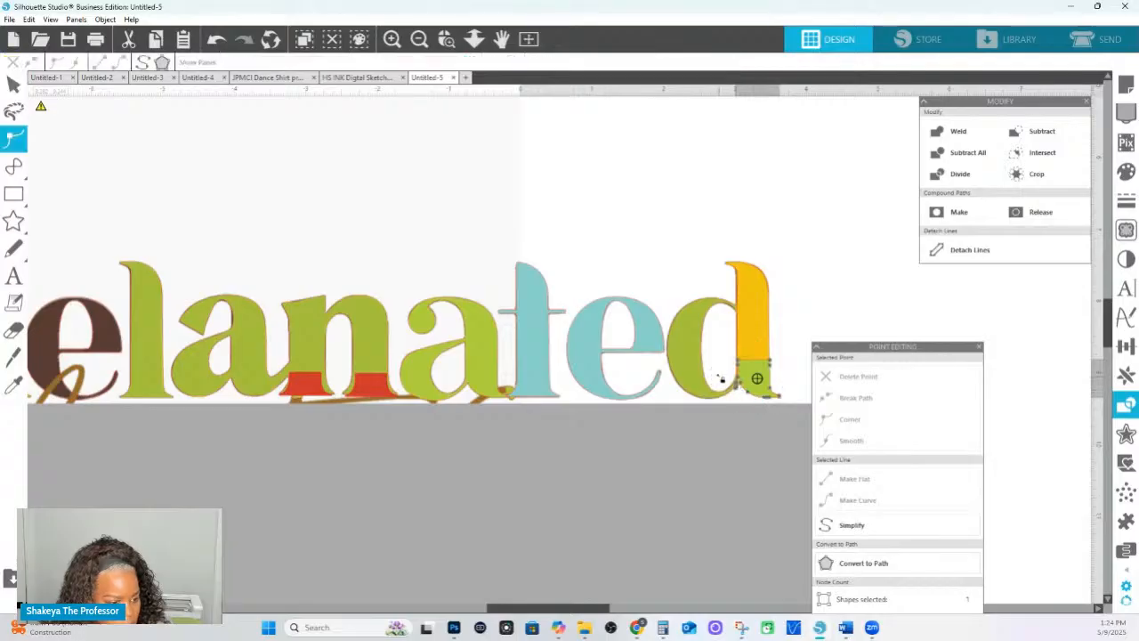
{"action": "left_click", "coordinate": [738, 384]}
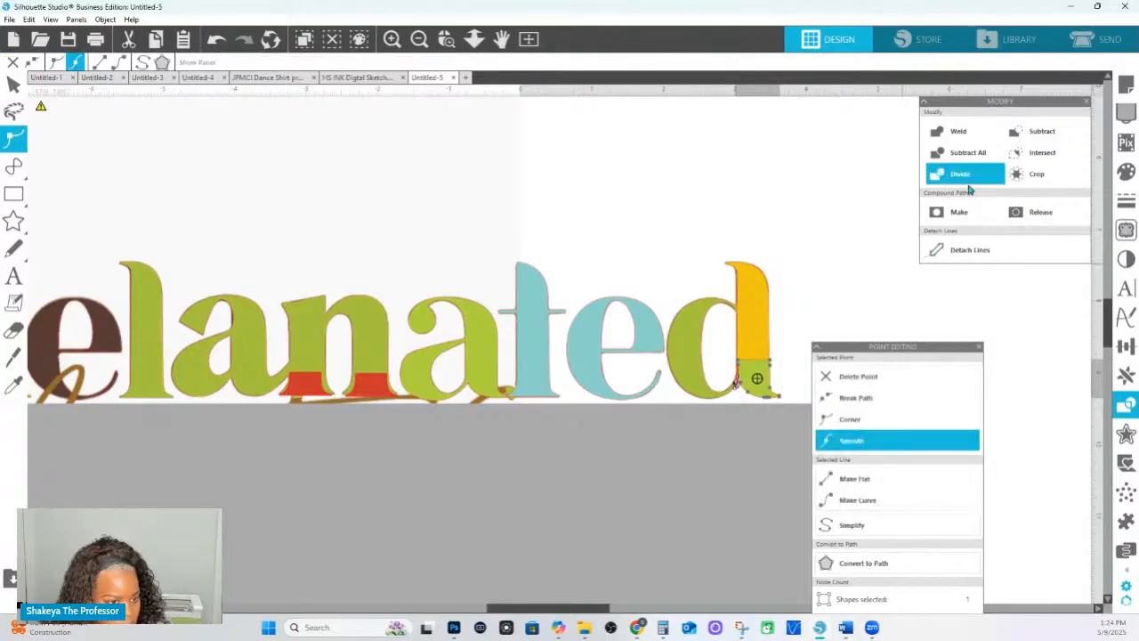
{"action": "left_click", "coordinate": [845, 377]}
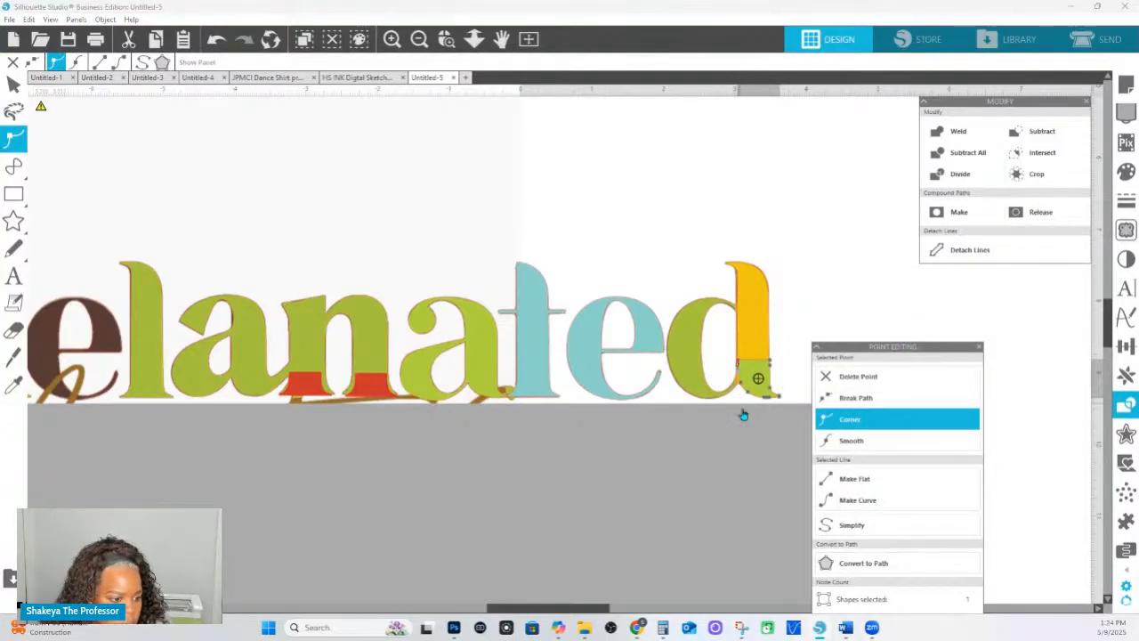
Delete the surplus point on the outer edge of the yellow stem and shift the remaining point out to the d's outline.
{"action": "left_click", "coordinate": [715, 220]}
{"action": "left_click", "coordinate": [447, 39]}
{"action": "left_click_drag", "start_coordinate": [579, 272], "coordinate": [833, 464]}
{"action": "left_click", "coordinate": [522, 148]}
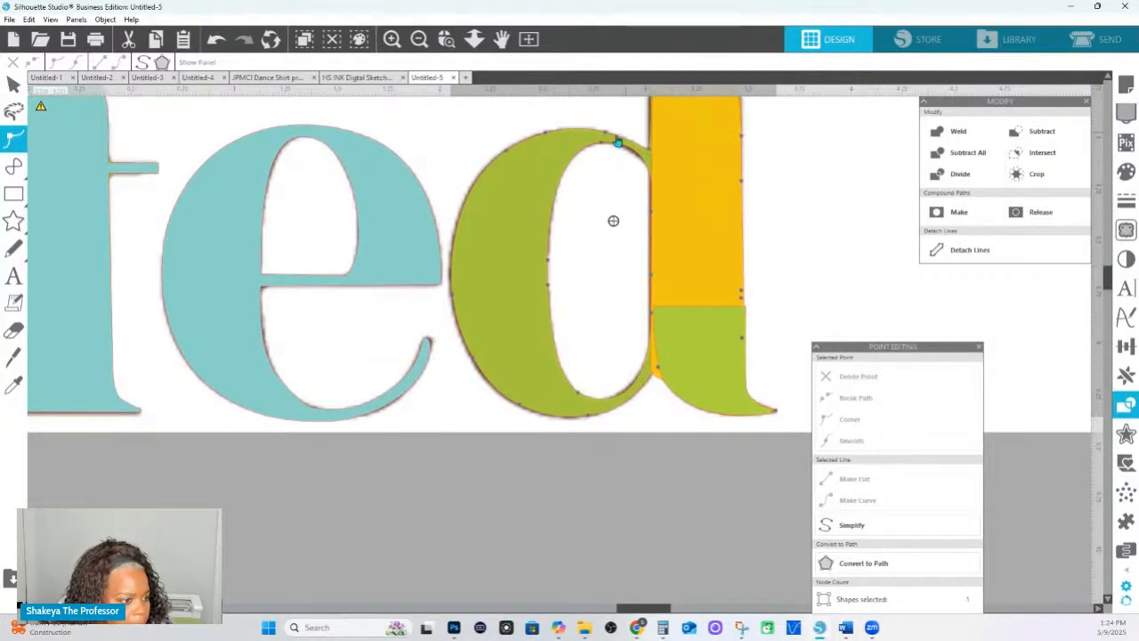
{"action": "left_click", "coordinate": [649, 153]}
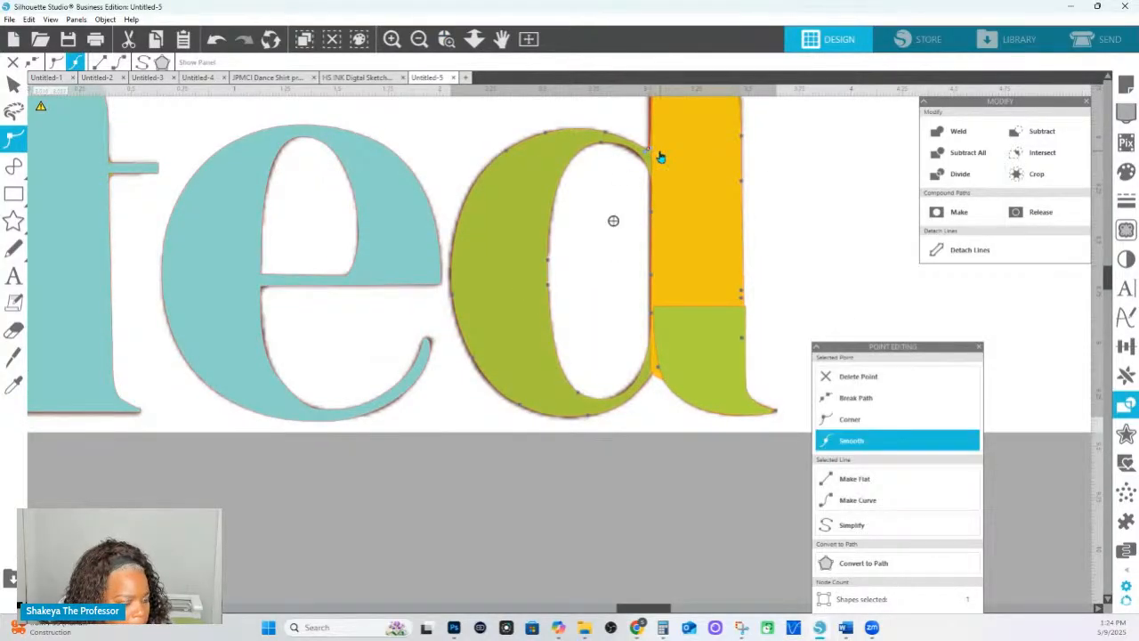
{"action": "scroll", "coordinate": [729, 186], "scroll_direction": "up", "scroll_amount": 3}
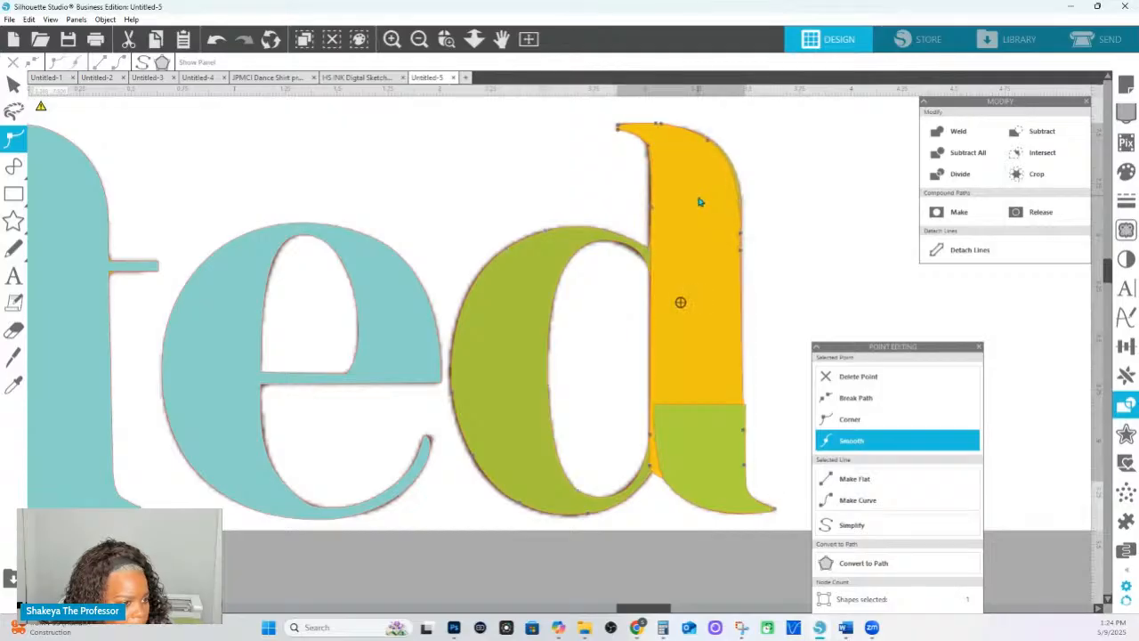
{"action": "left_click", "coordinate": [739, 237]}
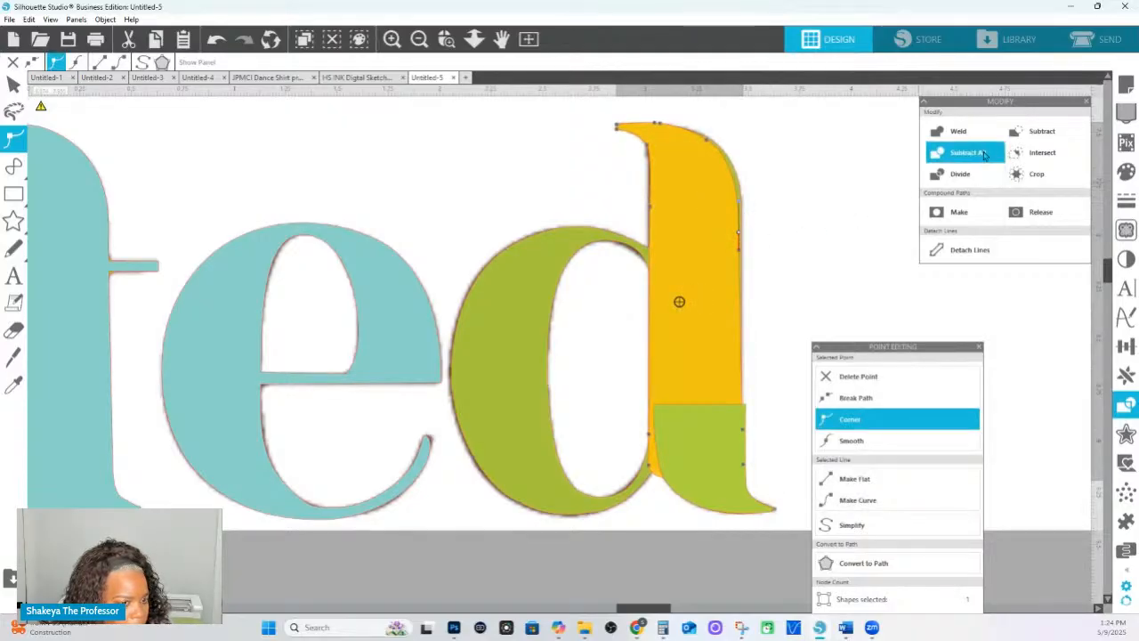
{"action": "left_click", "coordinate": [735, 266]}
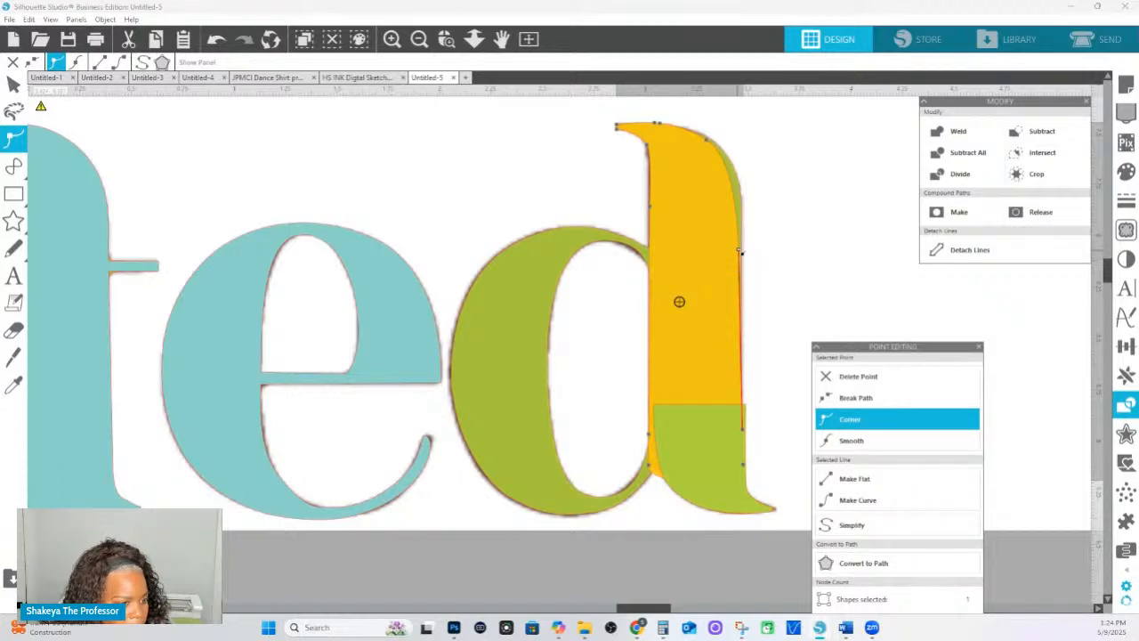
Make the yellow stem's outer-edge point a curved corner, and adjust its handles and the shoulder point to follow the d's outline.
{"action": "left_click", "coordinate": [852, 441]}
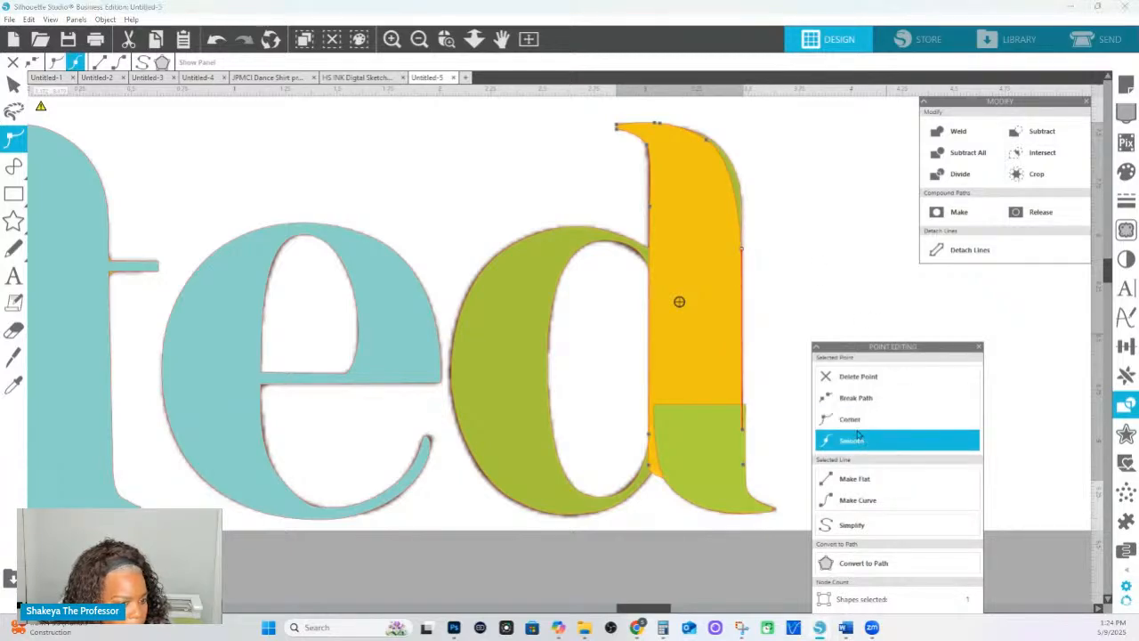
{"action": "left_click", "coordinate": [852, 500]}
{"action": "left_click", "coordinate": [850, 419]}
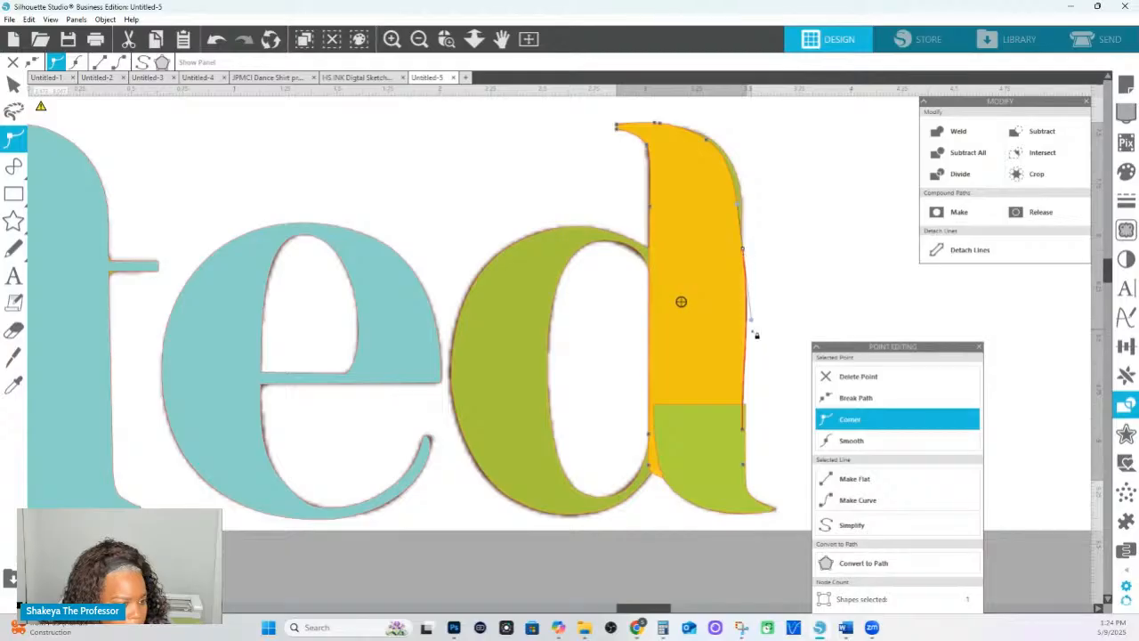
{"action": "left_click_drag", "start_coordinate": [754, 323], "coordinate": [744, 324]}
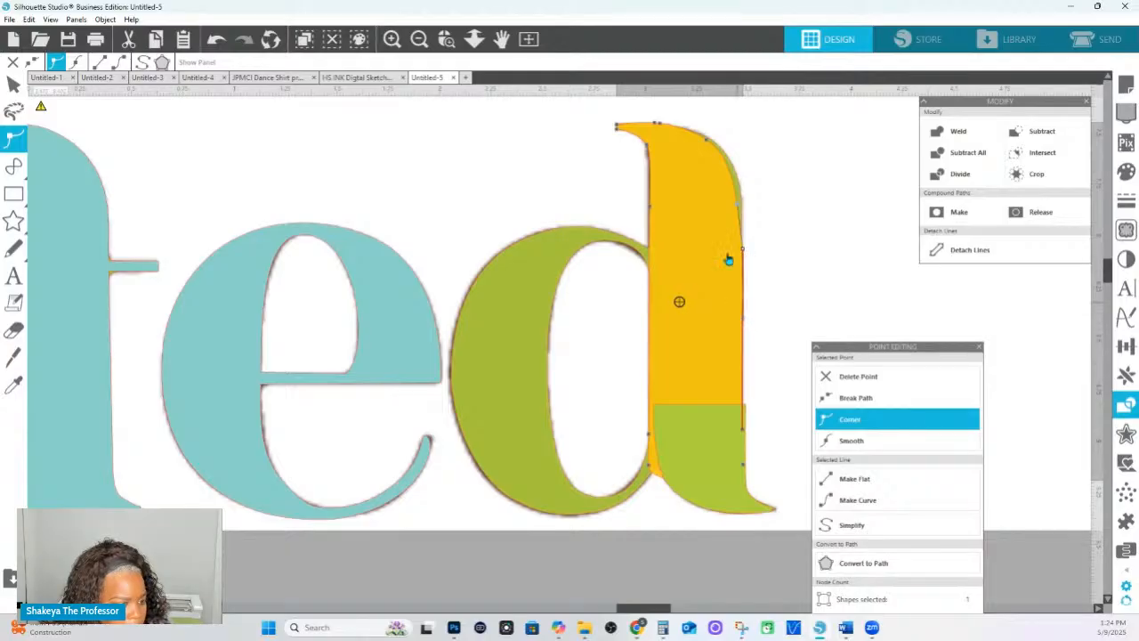
{"action": "left_click_drag", "start_coordinate": [738, 207], "coordinate": [743, 157]}
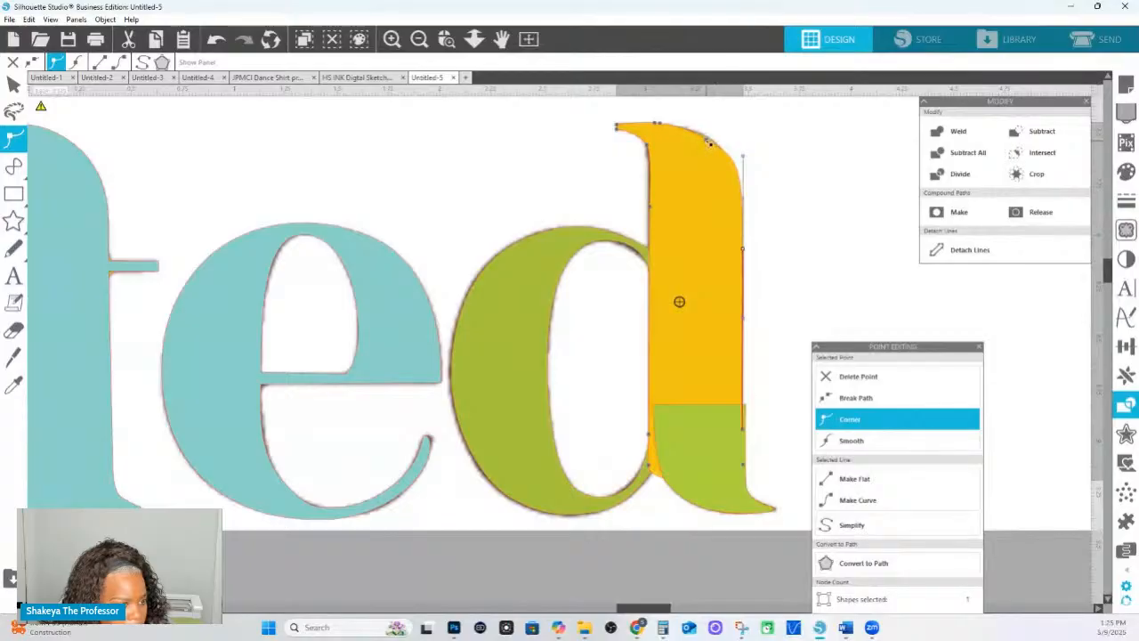
{"action": "left_click", "coordinate": [703, 136]}
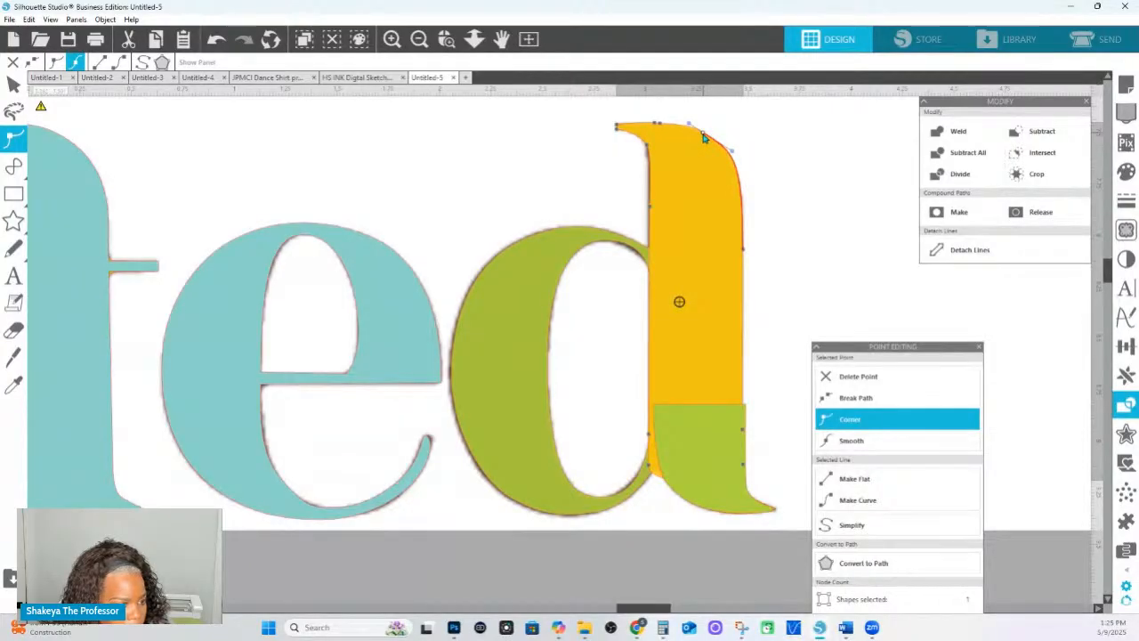
{"action": "left_click", "coordinate": [514, 166]}
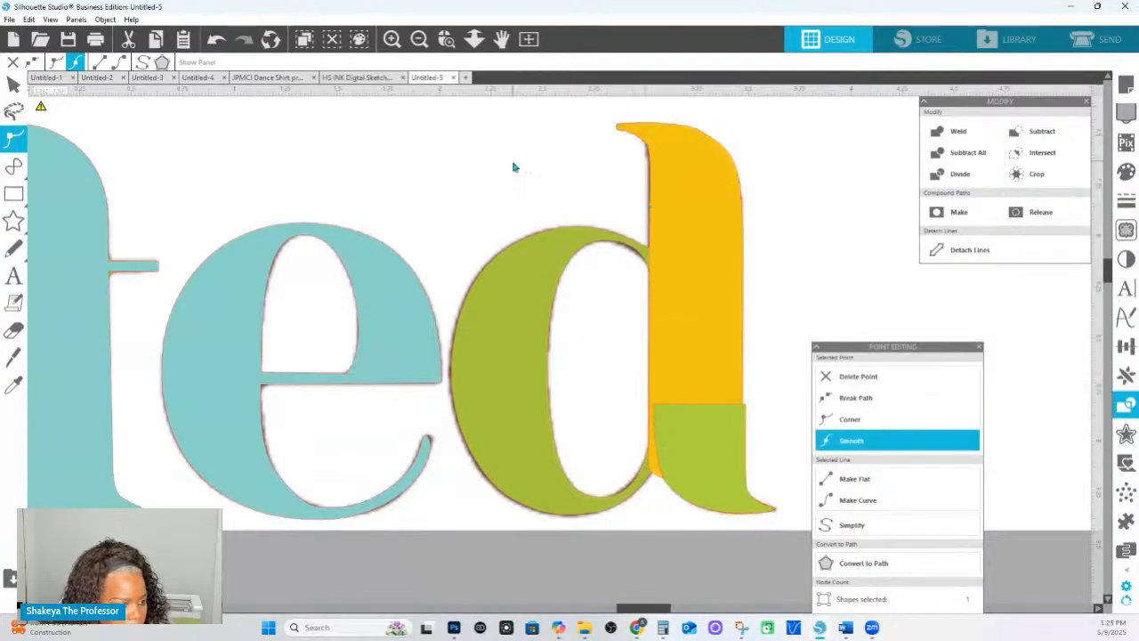
Move the green bowl's upper junction point onto the inner edge of the d's stem and make it a corner.
{"action": "left_click", "coordinate": [559, 241]}
{"action": "double_click", "coordinate": [645, 249]}
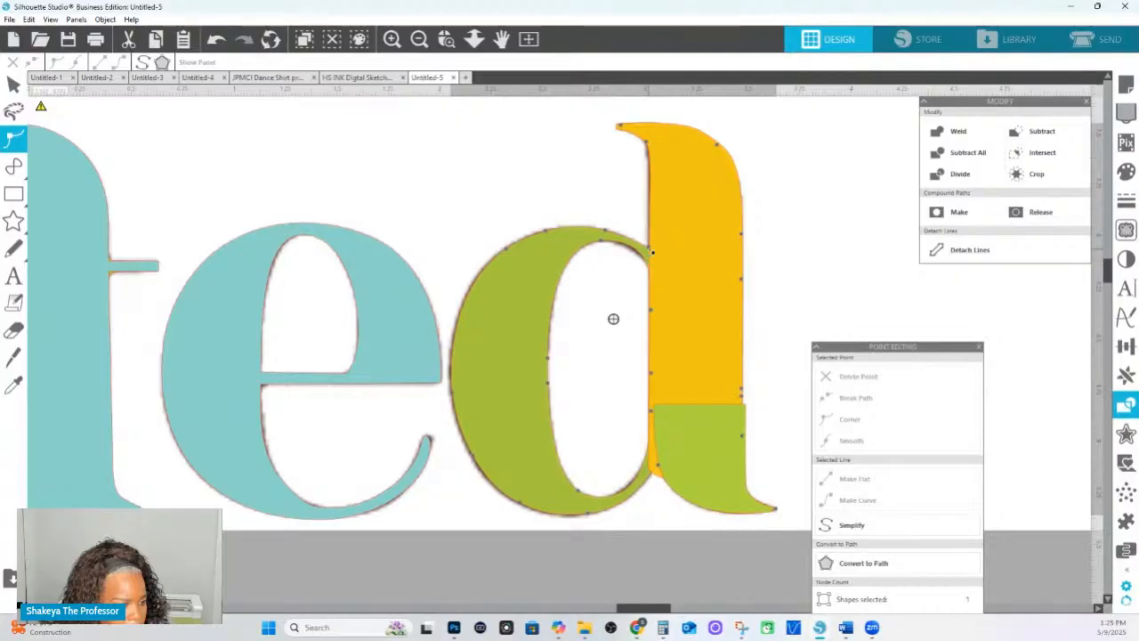
{"action": "left_click", "coordinate": [651, 251]}
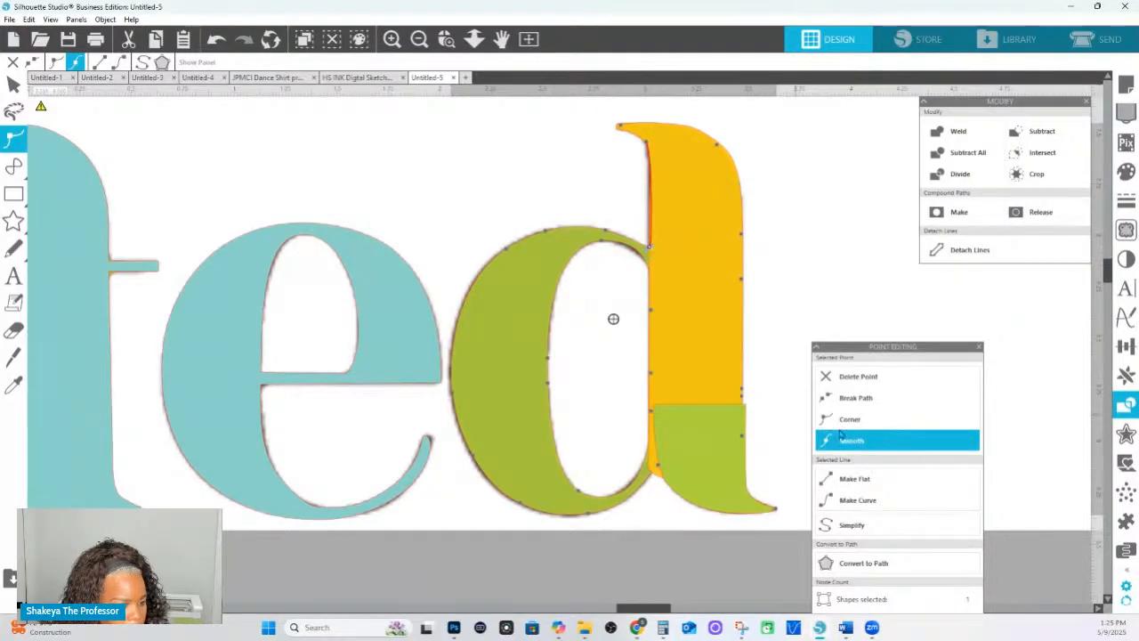
{"action": "left_click", "coordinate": [648, 247]}
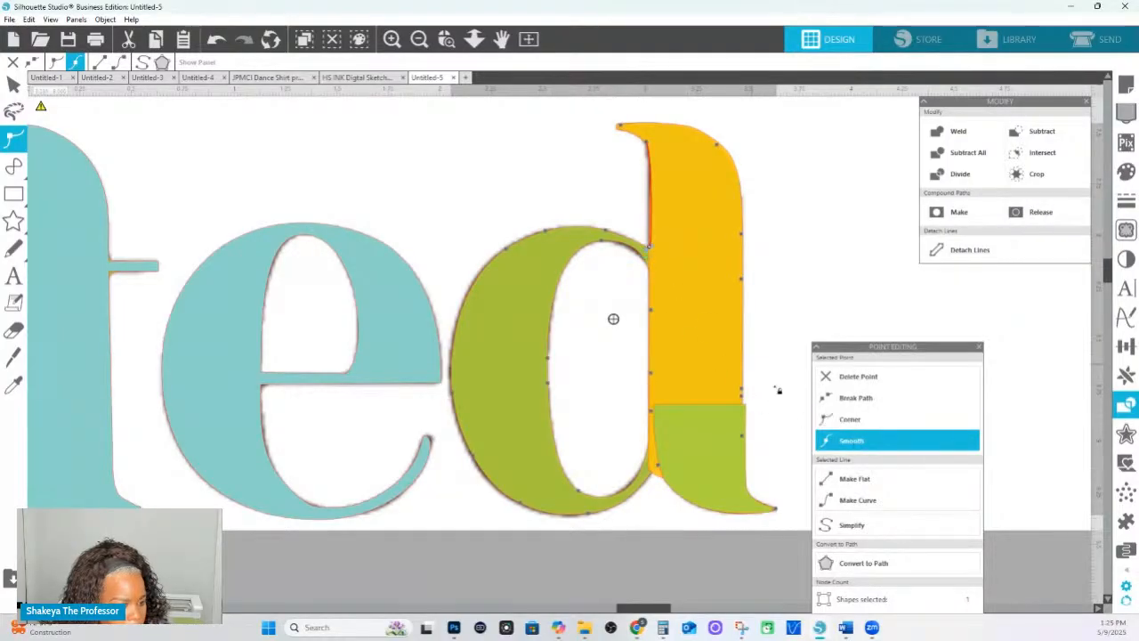
{"action": "left_click", "coordinate": [839, 423]}
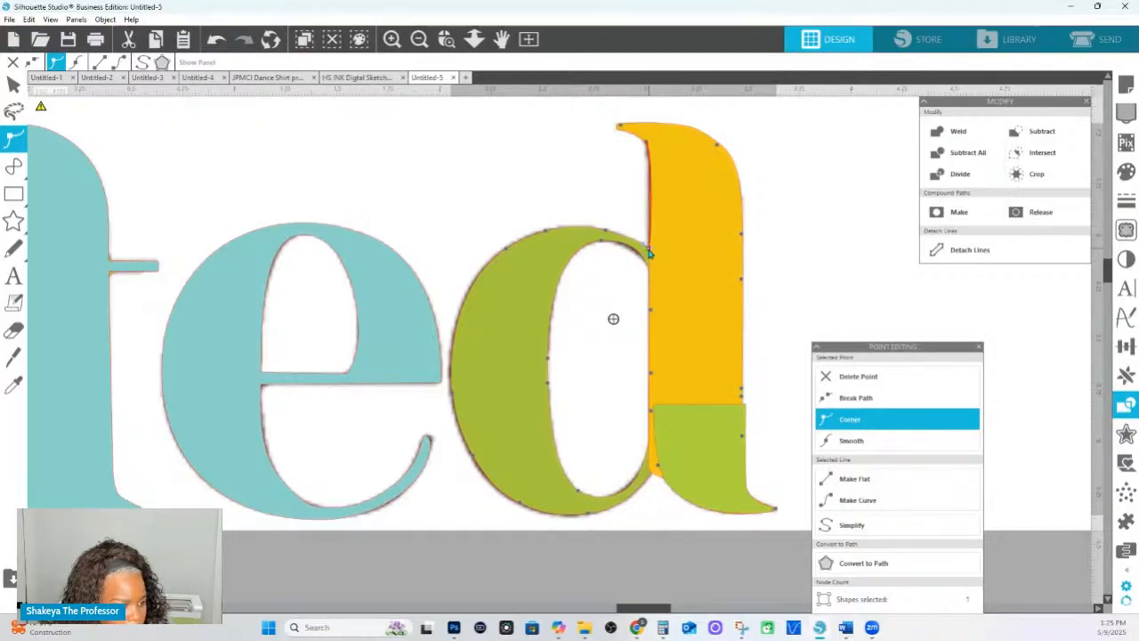
Adjust the points and handles along the green bowl's upper outer curve to follow the d's outline.
{"action": "left_click", "coordinate": [605, 229]}
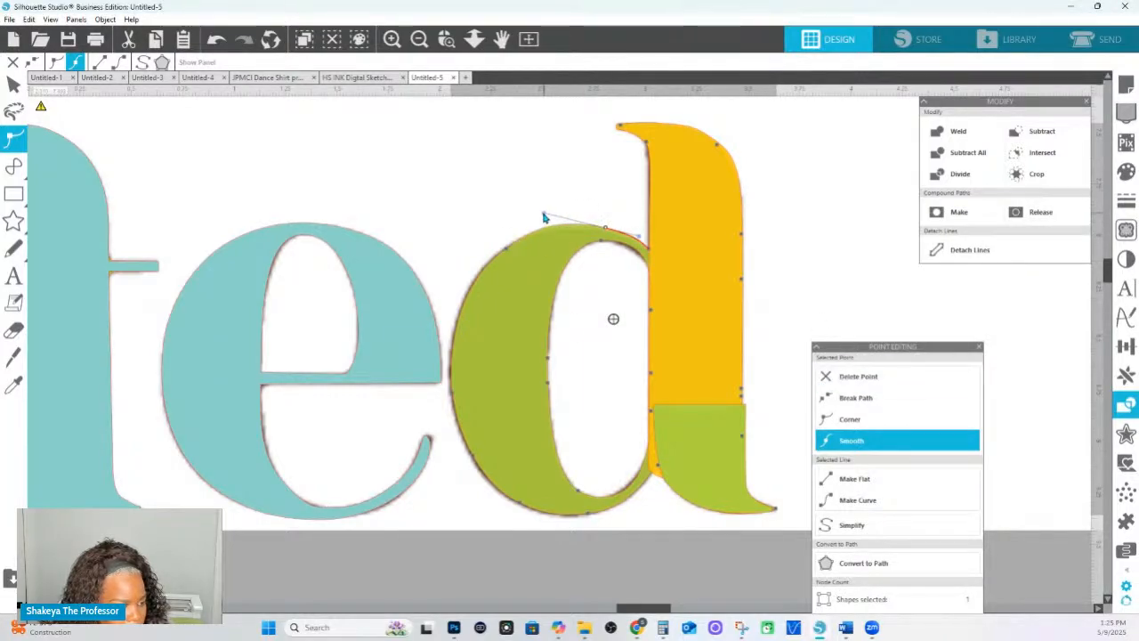
{"action": "left_click", "coordinate": [507, 252]}
{"action": "left_click_drag", "start_coordinate": [507, 251], "coordinate": [503, 247]}
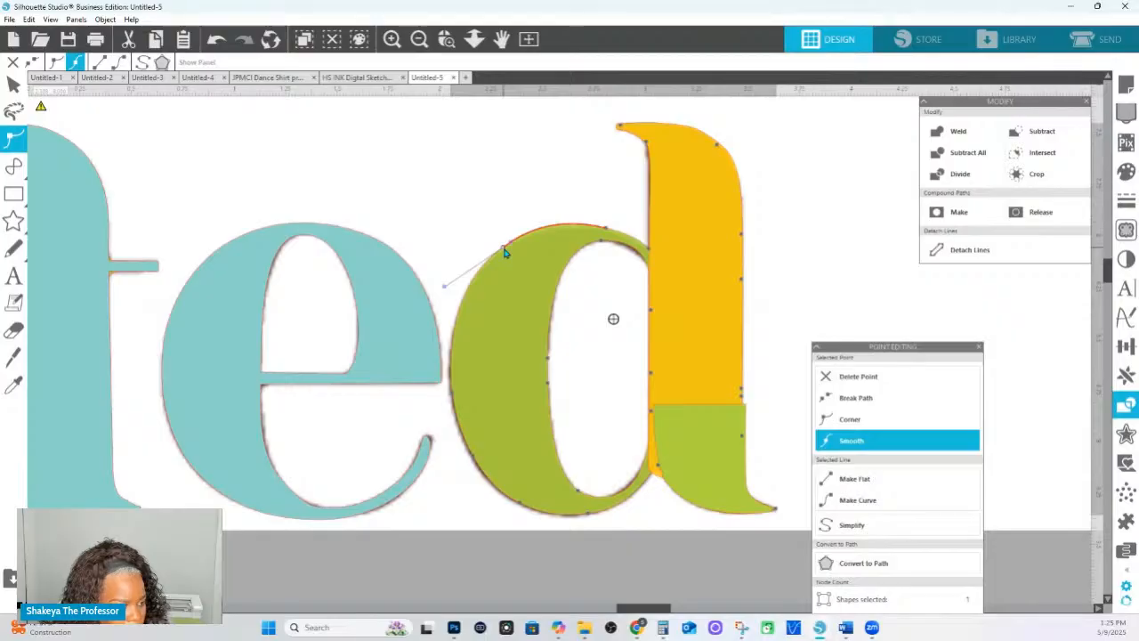
{"action": "left_click_drag", "start_coordinate": [446, 291], "coordinate": [454, 291]}
Remove the surplus point on the bowl's lower-left curve and fit the neighboring outer points to the d's outline.
{"action": "mouse_move", "coordinate": [455, 394]}
{"action": "left_mouse_down"}
{"action": "mouse_move", "coordinate": [448, 369]}
{"action": "mouse_move", "coordinate": [448, 416]}
{"action": "left_mouse_up"}
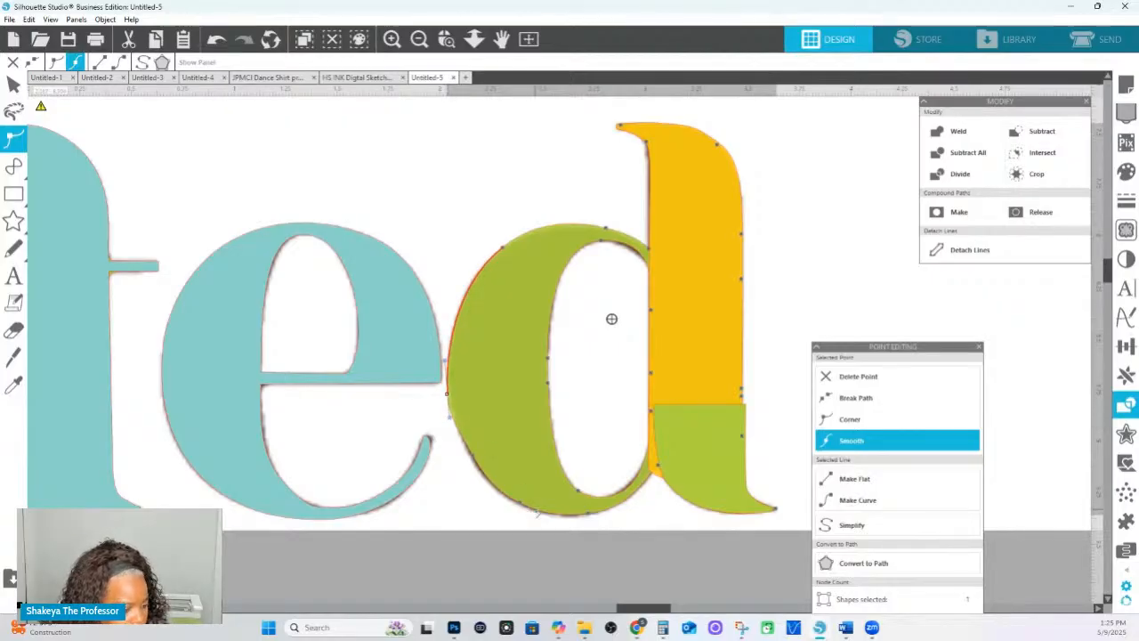
{"action": "left_click", "coordinate": [522, 511]}
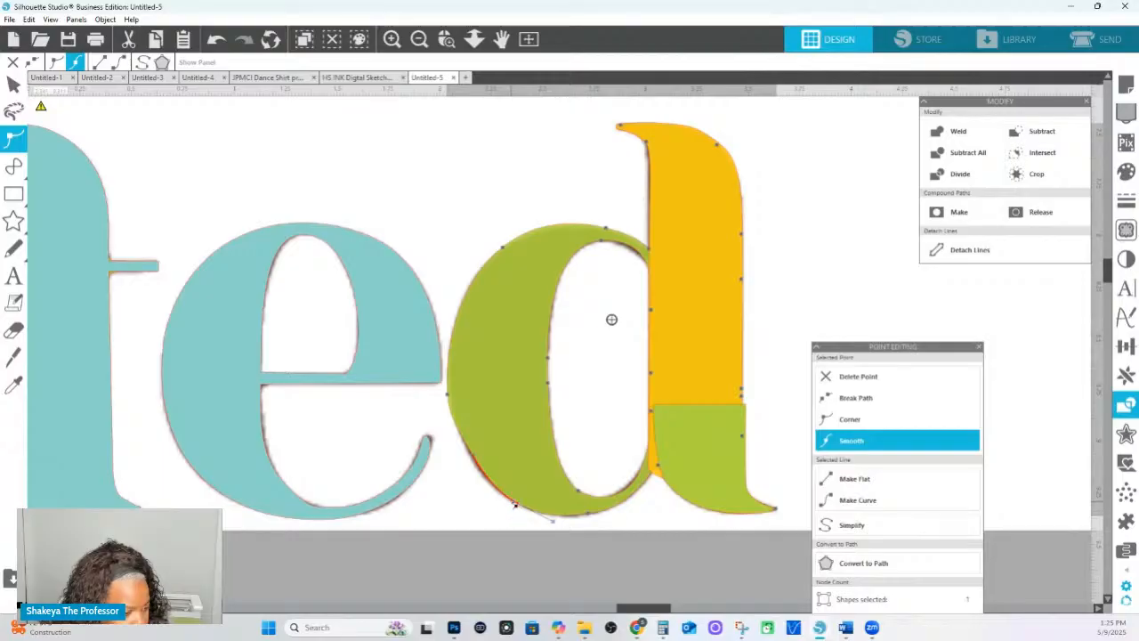
{"action": "left_click", "coordinate": [505, 506]}
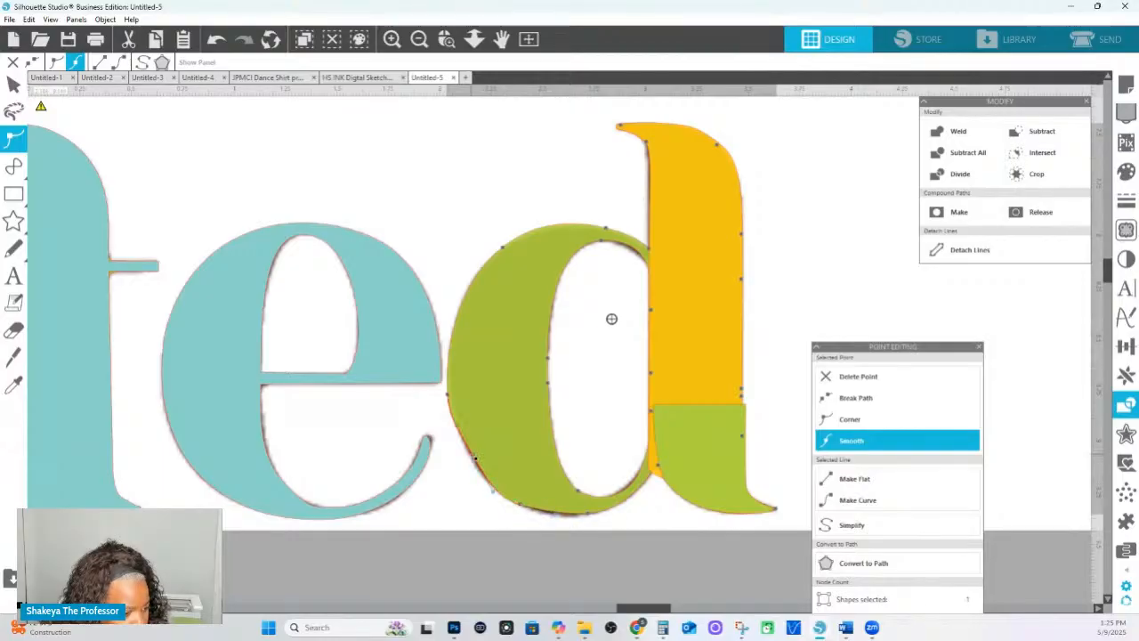
{"action": "left_click", "coordinate": [527, 512]}
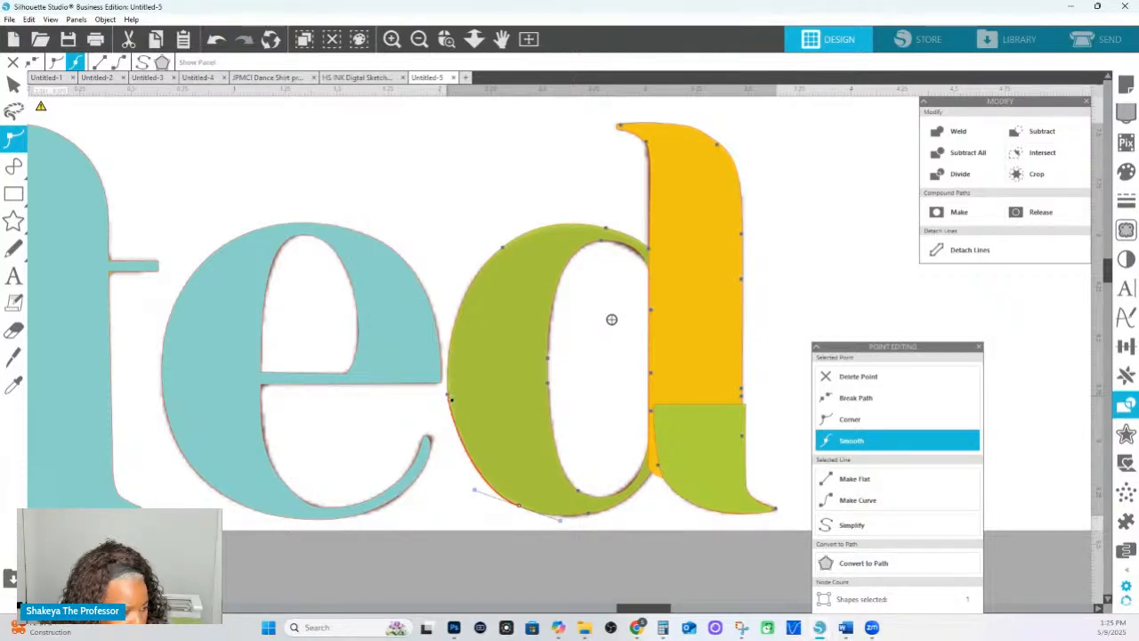
{"action": "left_click_drag", "start_coordinate": [448, 394], "coordinate": [451, 394]}
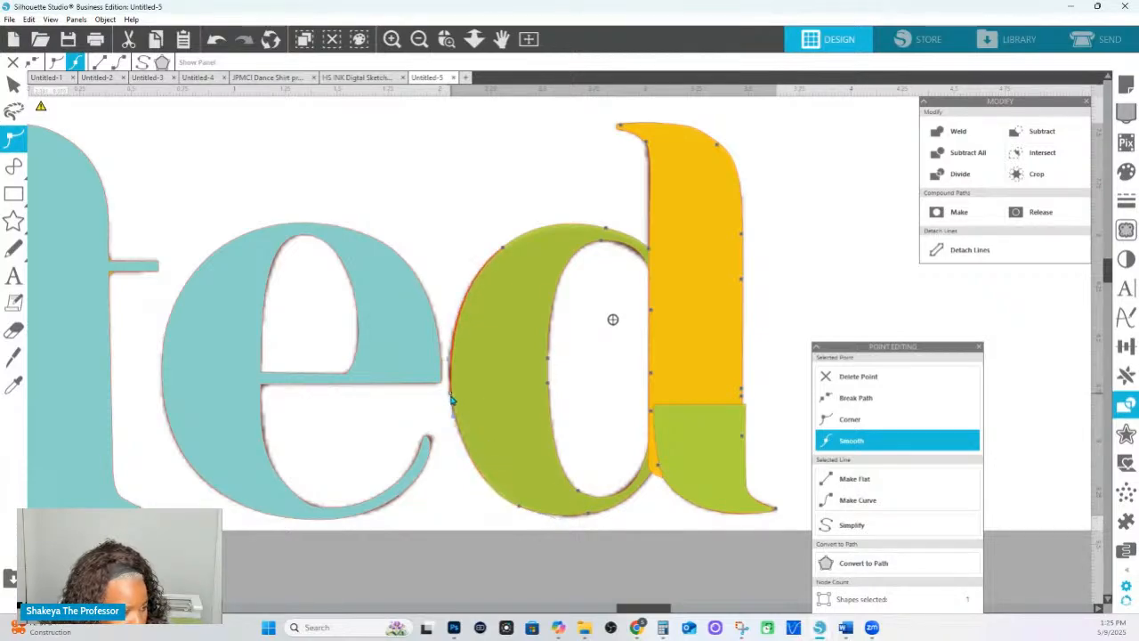
Fit the bowl's bottom curve to the outline by adjusting its lowest point and the corner point where it meets the stem.
{"action": "left_click", "coordinate": [588, 514]}
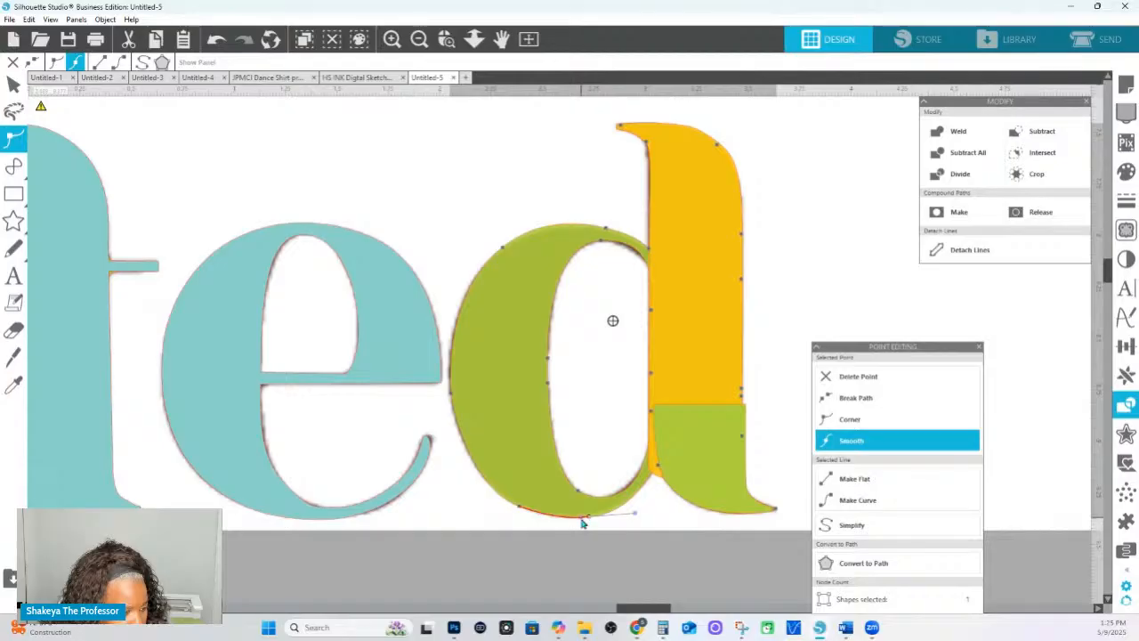
{"action": "left_click_drag", "start_coordinate": [582, 523], "coordinate": [580, 526]}
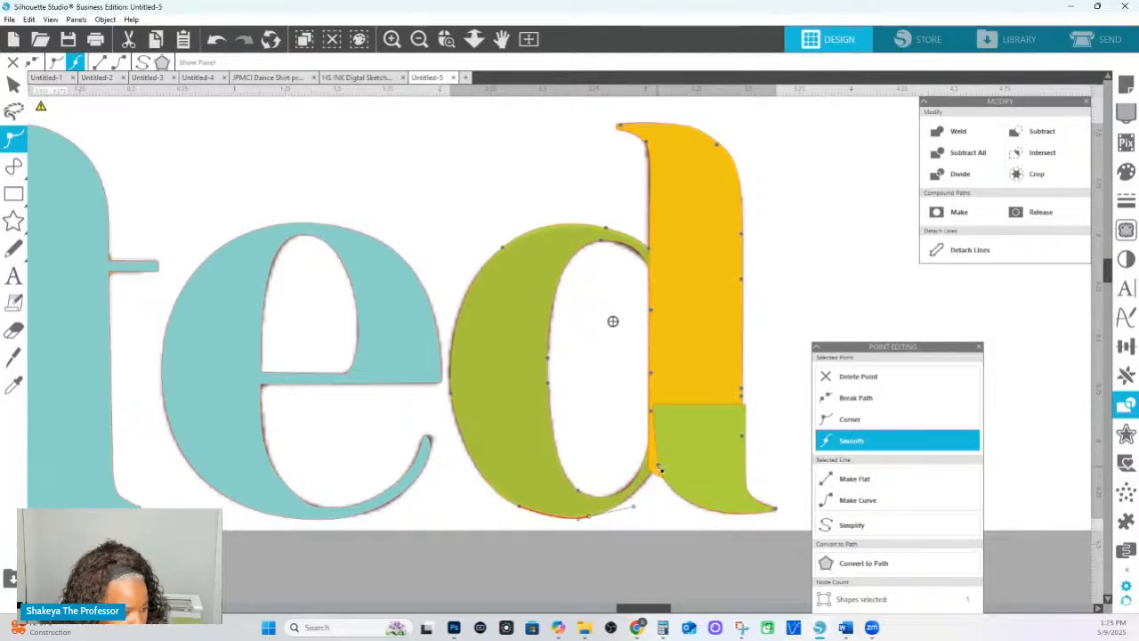
{"action": "left_click", "coordinate": [659, 463]}
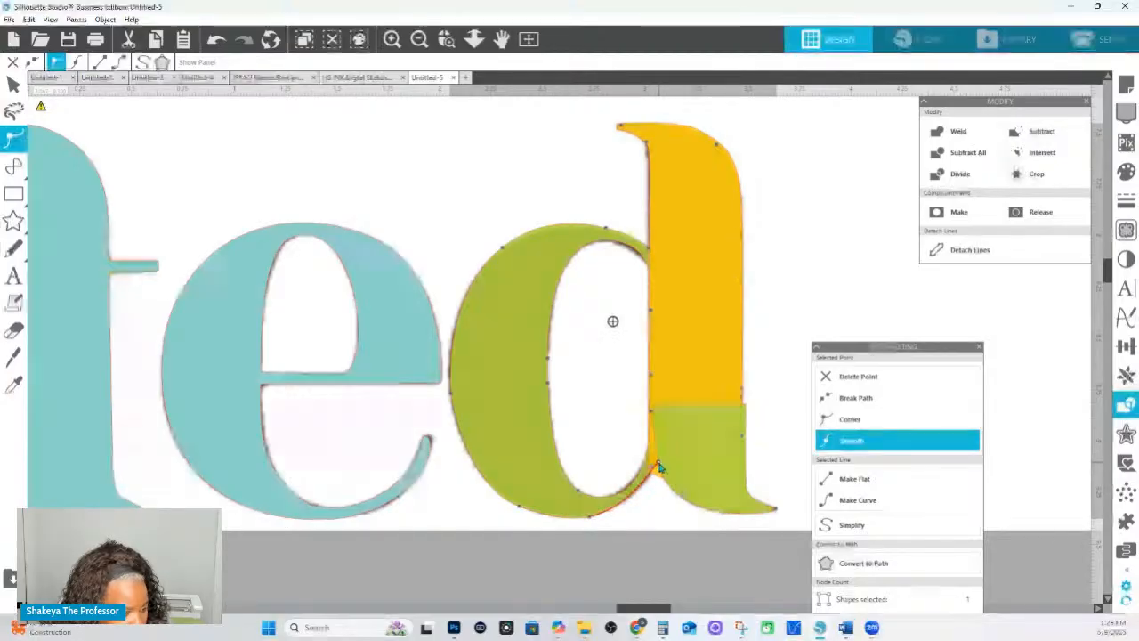
{"action": "left_click", "coordinate": [655, 467]}
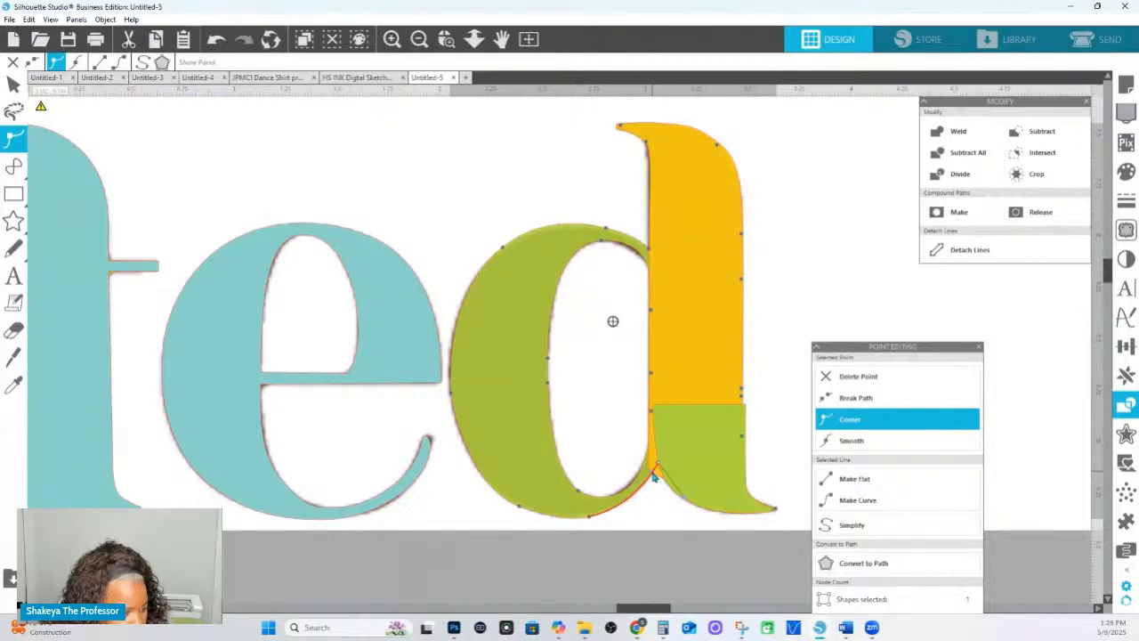
Adjust the handles of the points around the bowl's inner opening so the counter follows the d's outline.
{"action": "left_click", "coordinate": [587, 509]}
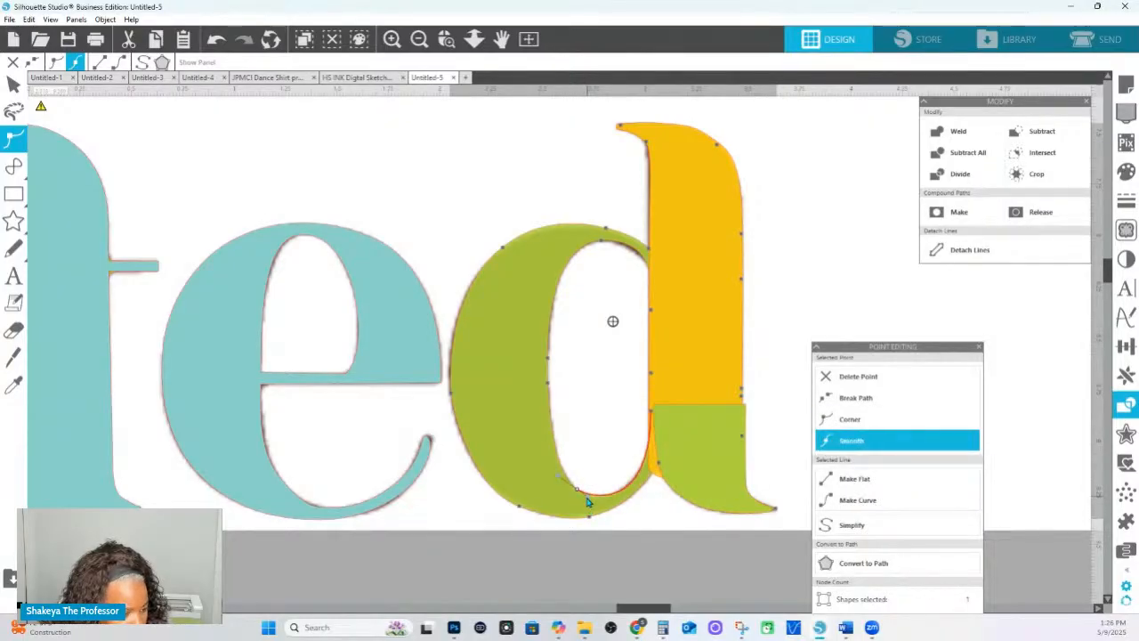
{"action": "left_click_drag", "start_coordinate": [652, 415], "coordinate": [655, 518]}
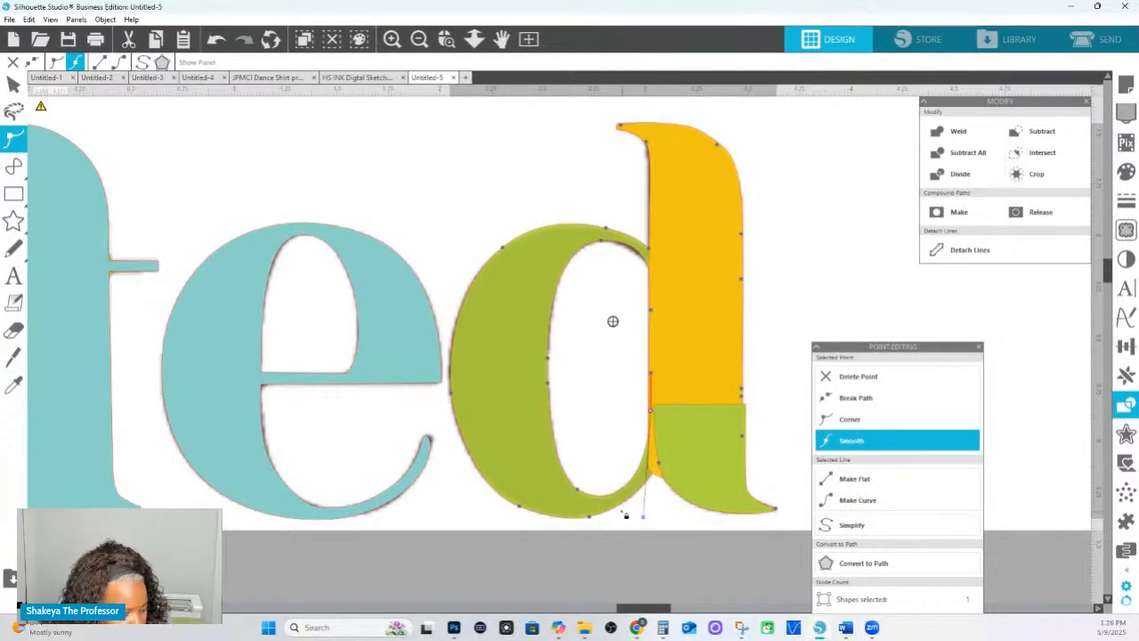
{"action": "left_click", "coordinate": [579, 492]}
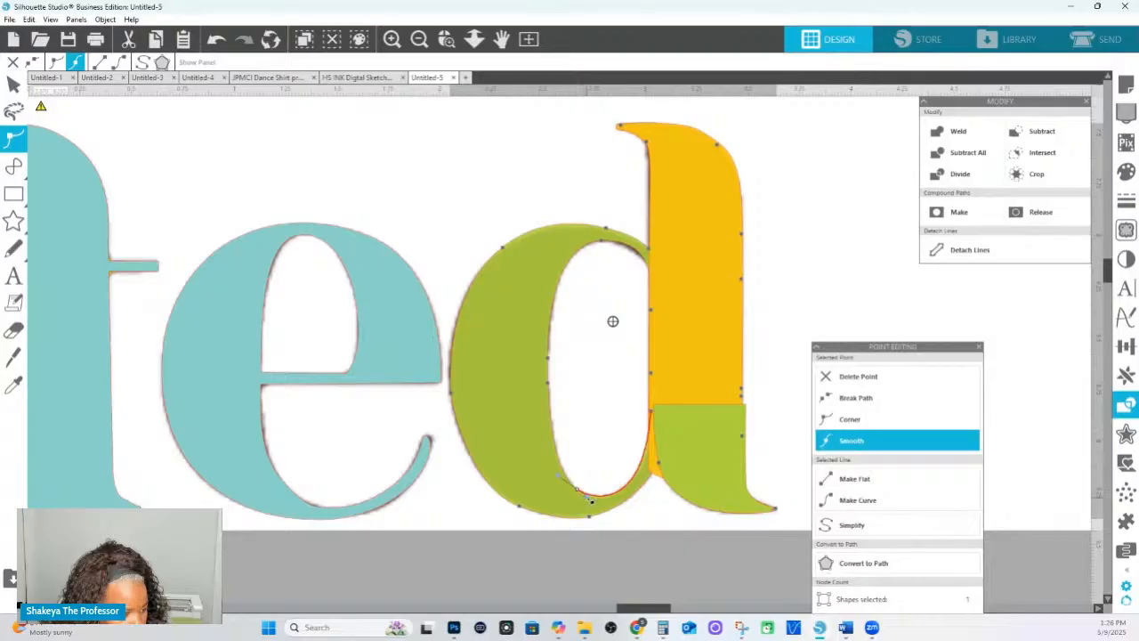
{"action": "left_click", "coordinate": [547, 359]}
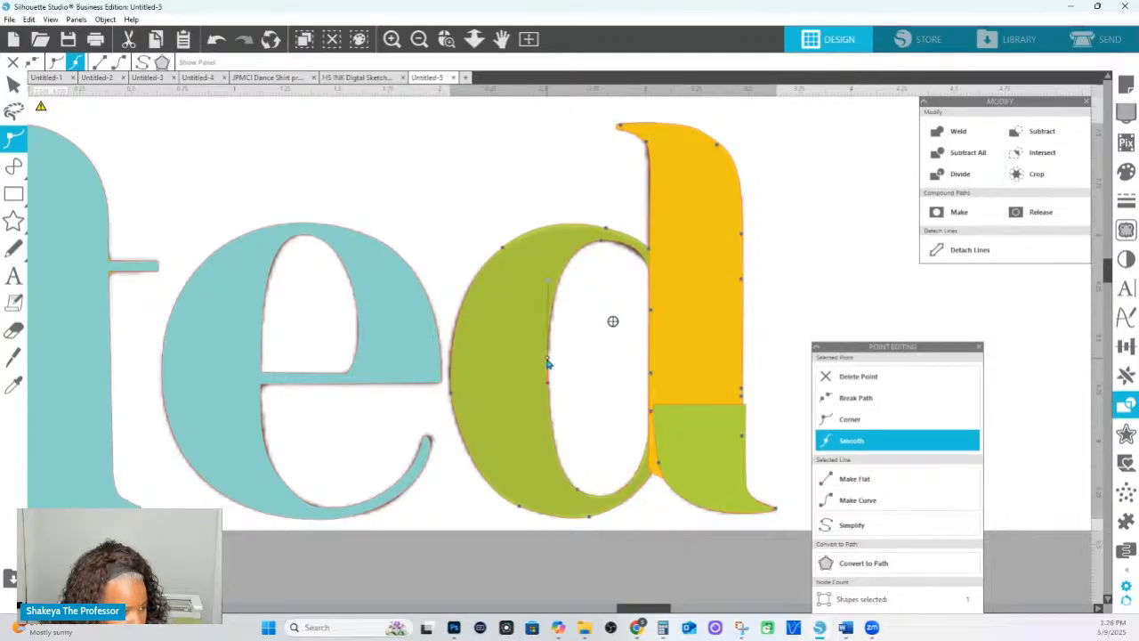
{"action": "left_click", "coordinate": [600, 245]}
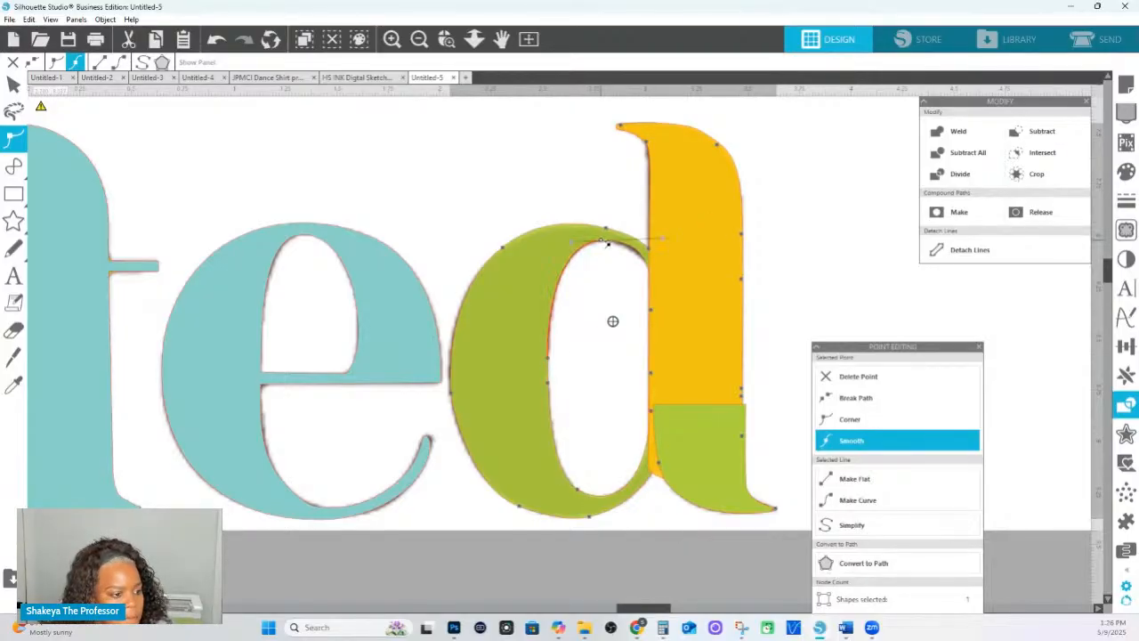
{"action": "left_click_drag", "start_coordinate": [663, 242], "coordinate": [650, 245]}
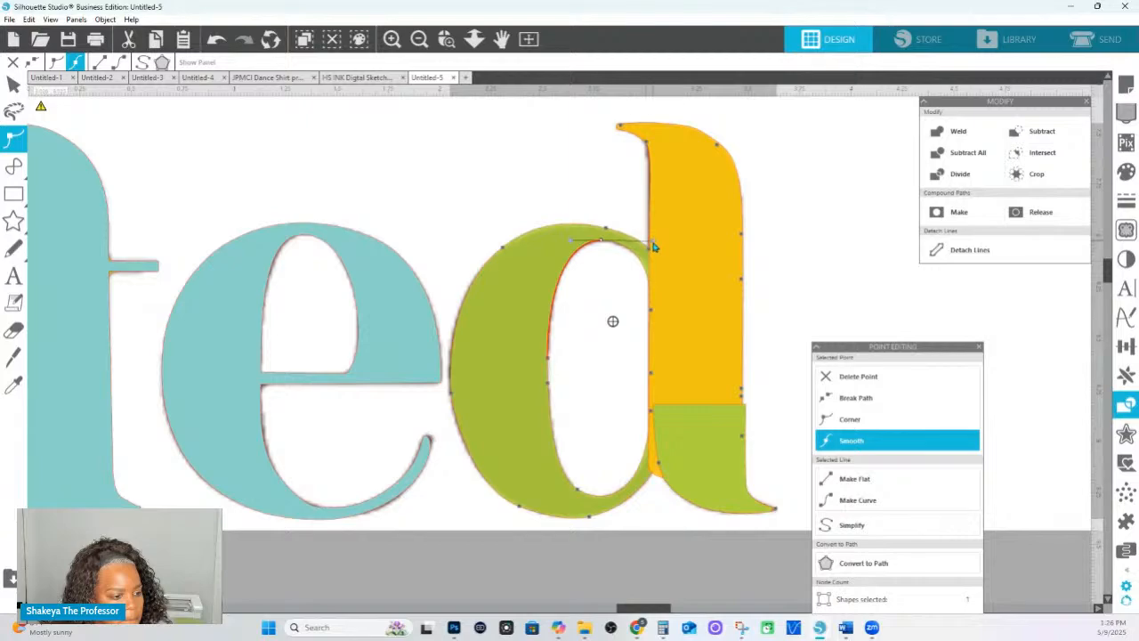
Pull the lower end point of the yellow stem inward and up so the stem's tip sits within the green pieces.
{"action": "left_click", "coordinate": [712, 386]}
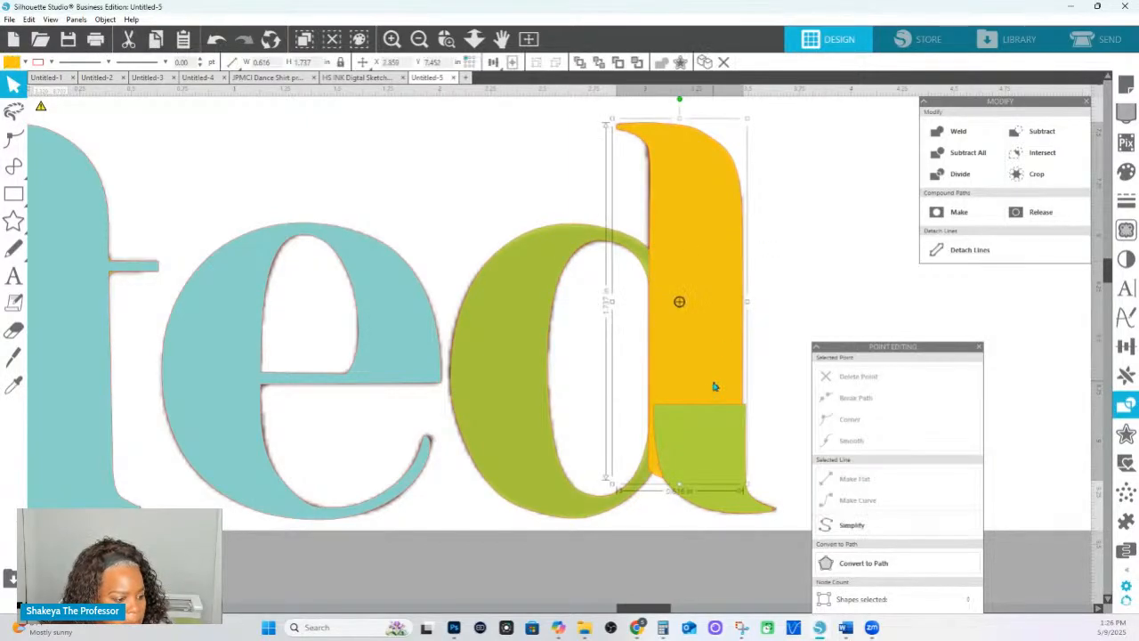
{"action": "left_click", "coordinate": [669, 454]}
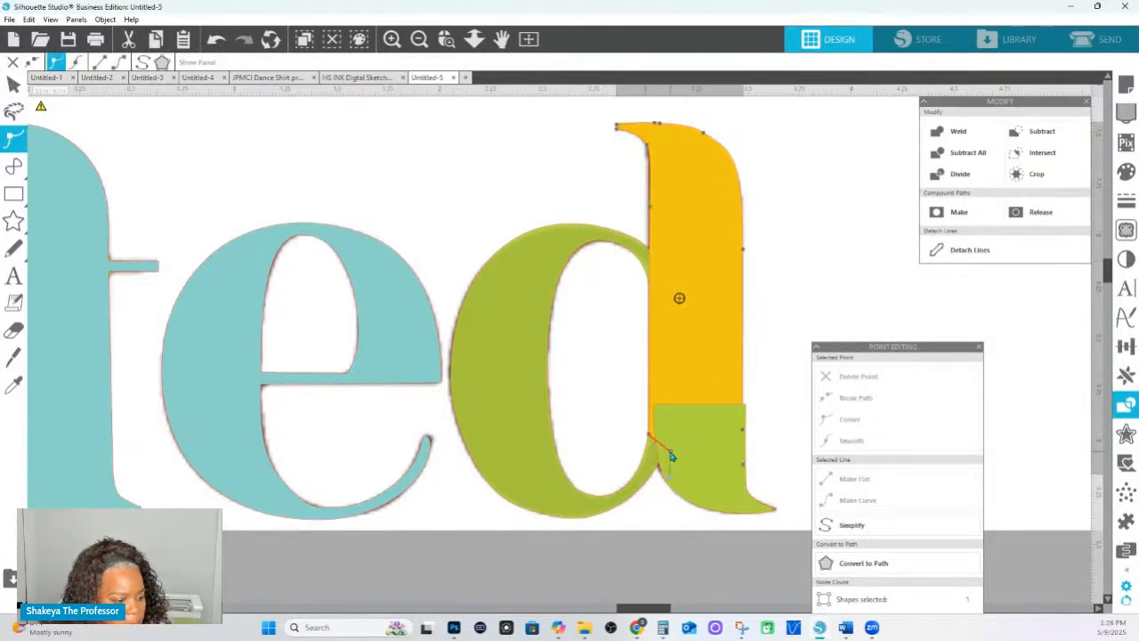
{"action": "left_click", "coordinate": [751, 308]}
Widen the green foot piece to about 0.589 in and shift its outer edge points in line with the yellow stem.
{"action": "left_click", "coordinate": [723, 431]}
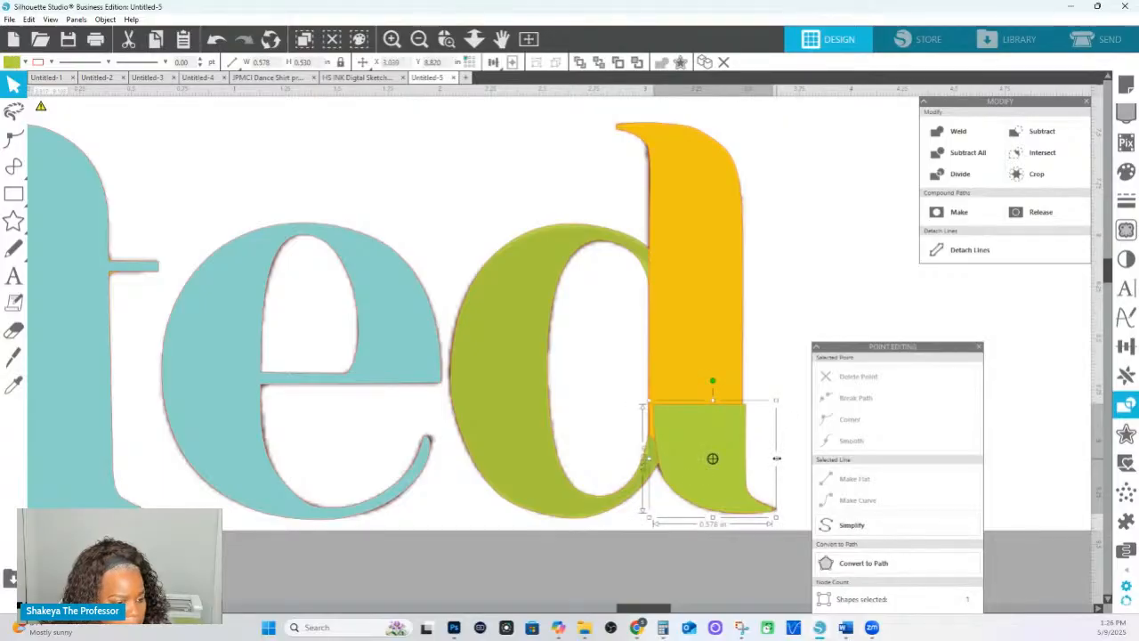
{"action": "left_click_drag", "start_coordinate": [777, 458], "coordinate": [780, 460]}
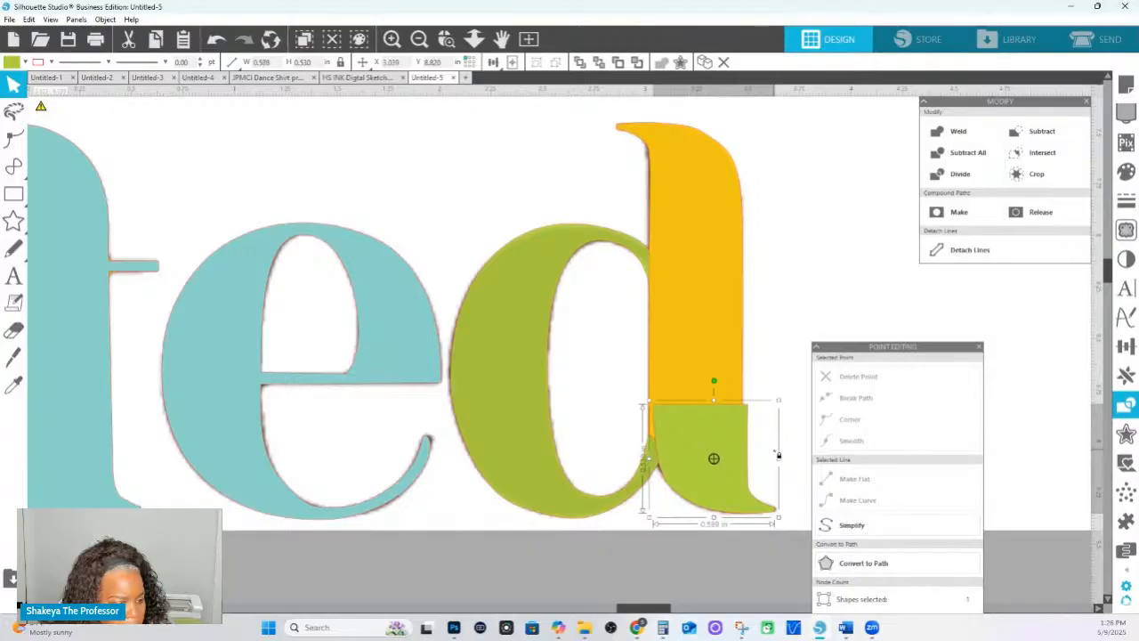
{"action": "double_click", "coordinate": [732, 436]}
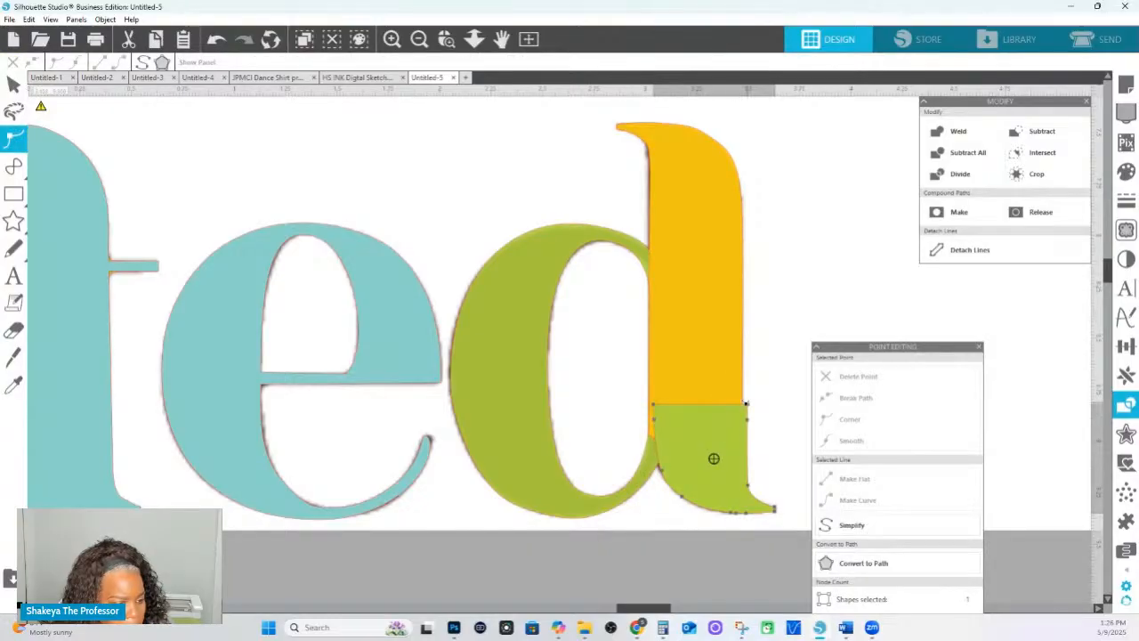
{"action": "left_click_drag", "start_coordinate": [760, 488], "coordinate": [762, 495]}
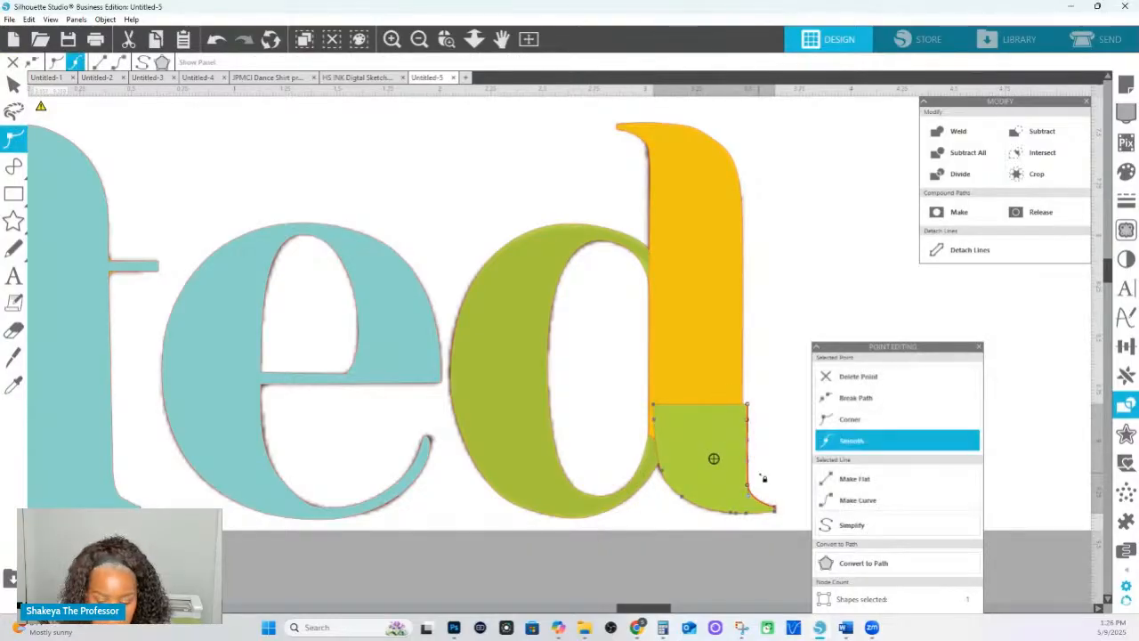
{"action": "key", "text": "Left"}
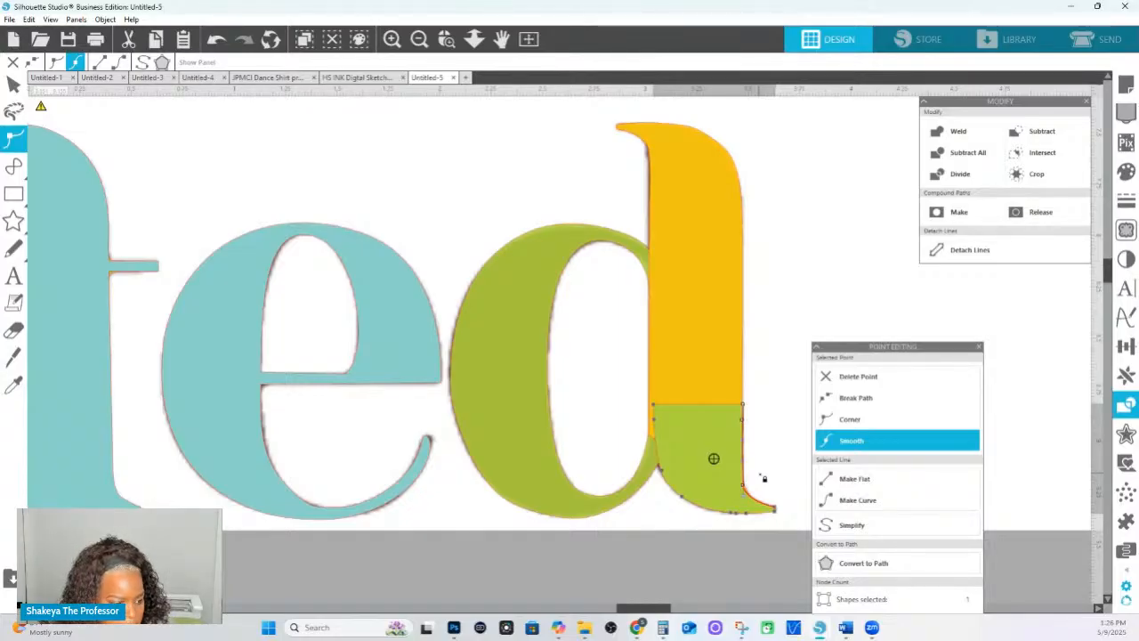
{"action": "scroll", "coordinate": [715, 458], "scroll_direction": "up", "scroll_amount": 1}
{"action": "left_click", "coordinate": [776, 320]}
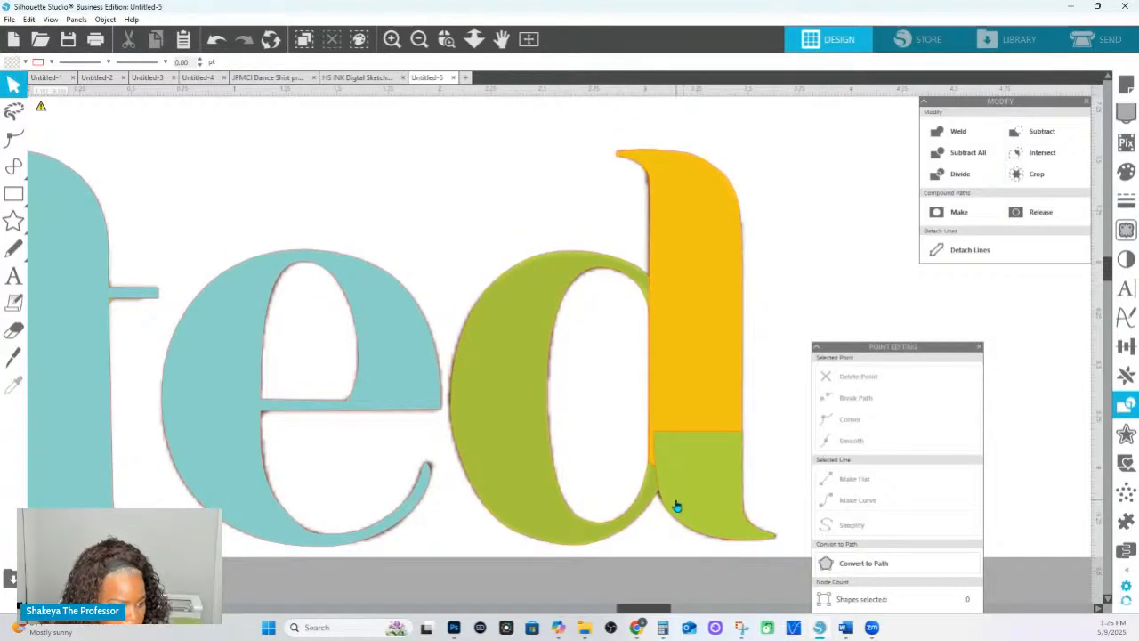
Adjust the corner point and its handles on the green foot's inner edge to follow the notch beside the bowl.
{"action": "double_click", "coordinate": [664, 508]}
{"action": "left_click", "coordinate": [661, 499]}
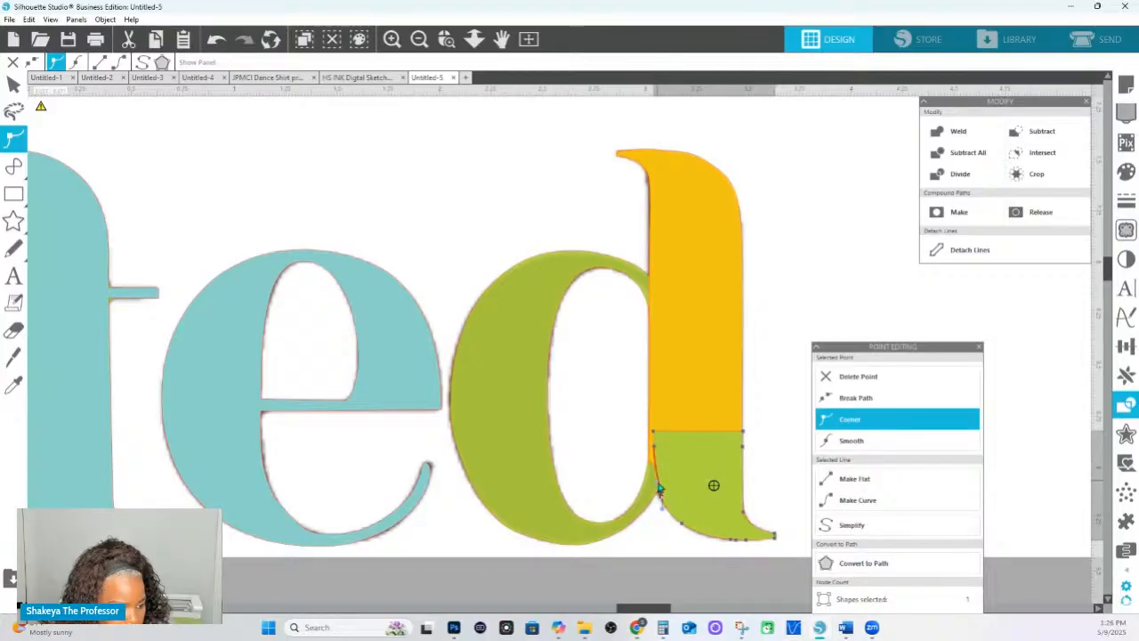
{"action": "left_click", "coordinate": [654, 446]}
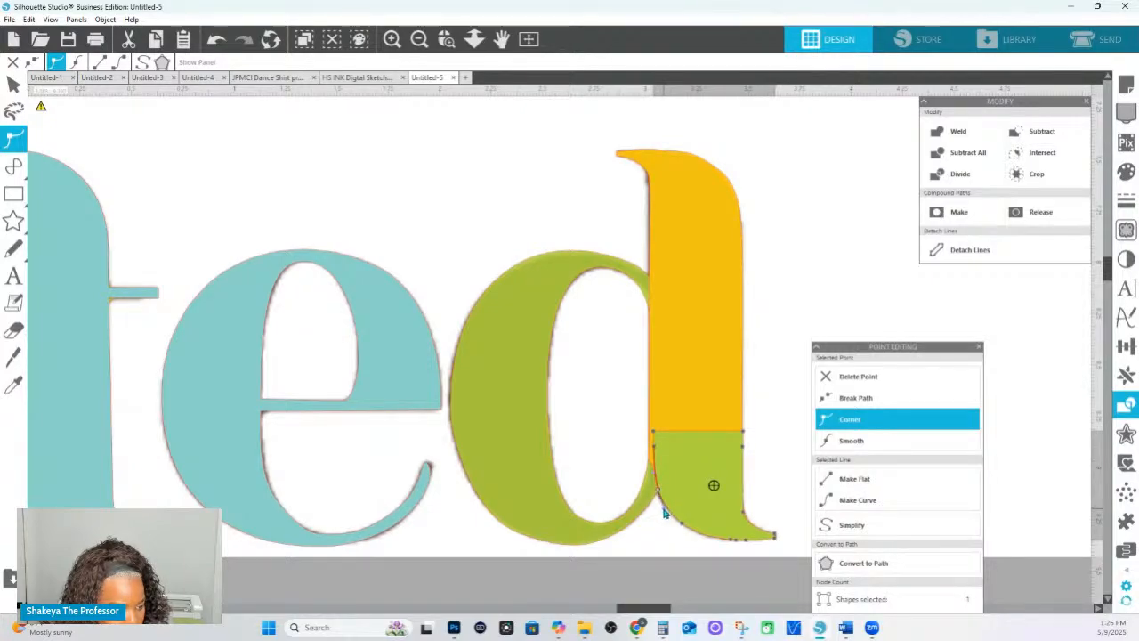
{"action": "left_click", "coordinate": [773, 503]}
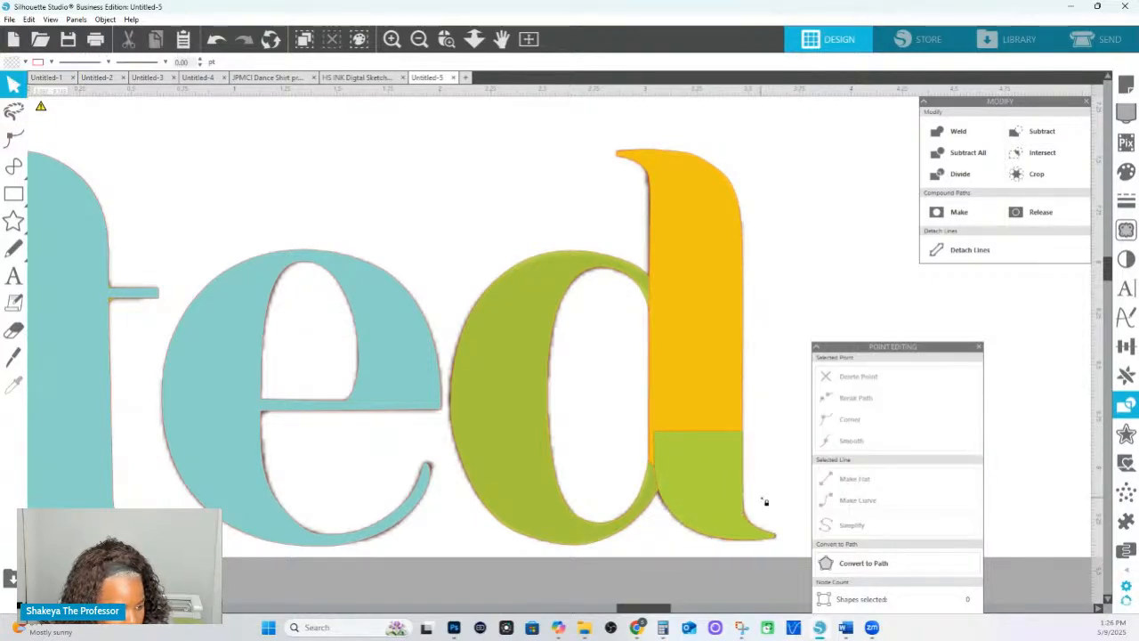
Weld the yellow stem, the green bowl and the green foot piece into one d shape.
{"action": "left_click", "coordinate": [704, 328]}
{"action": "left_click", "coordinate": [564, 268], "text": "shift"}
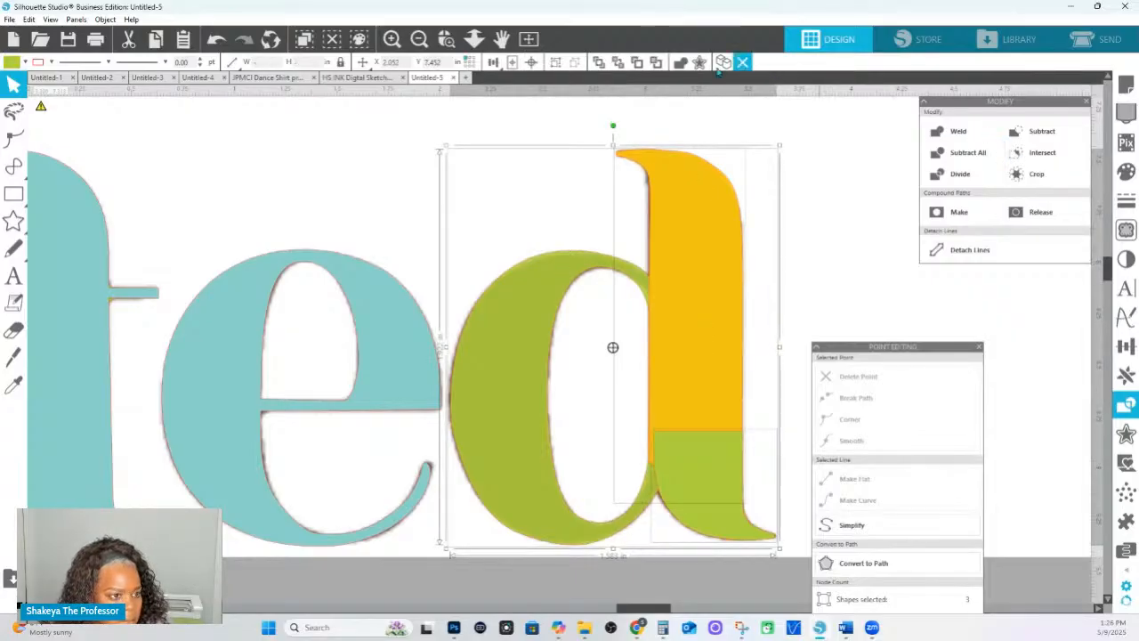
{"action": "left_click", "coordinate": [679, 62]}
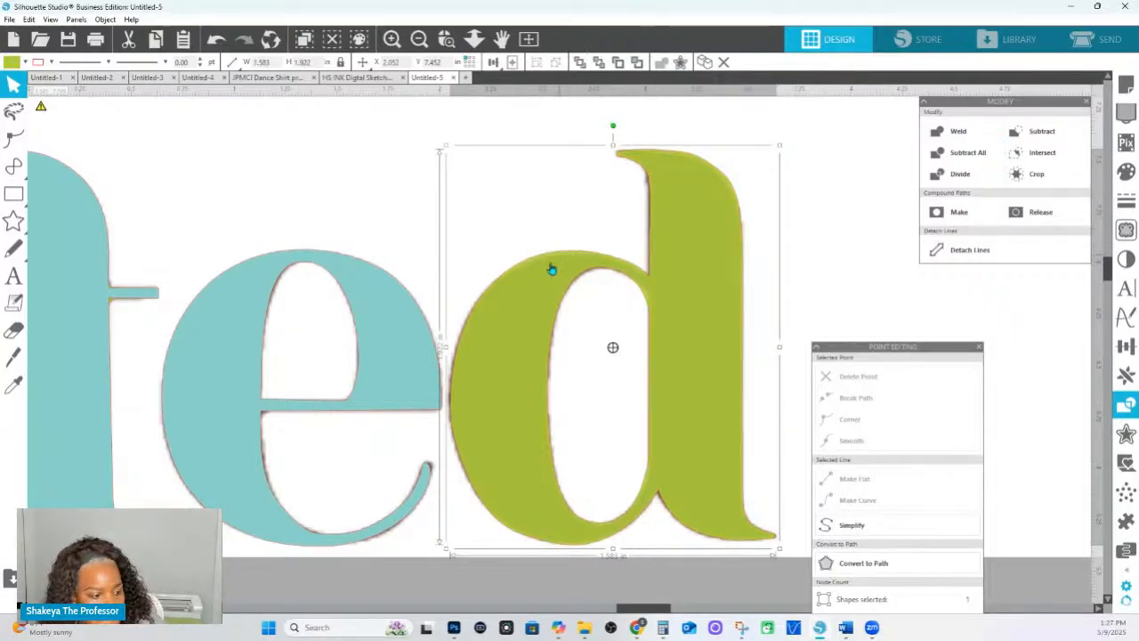
Fill the welded d with the teal of the neighbouring e, and simplify its outline.
{"action": "left_click", "coordinate": [14, 383]}
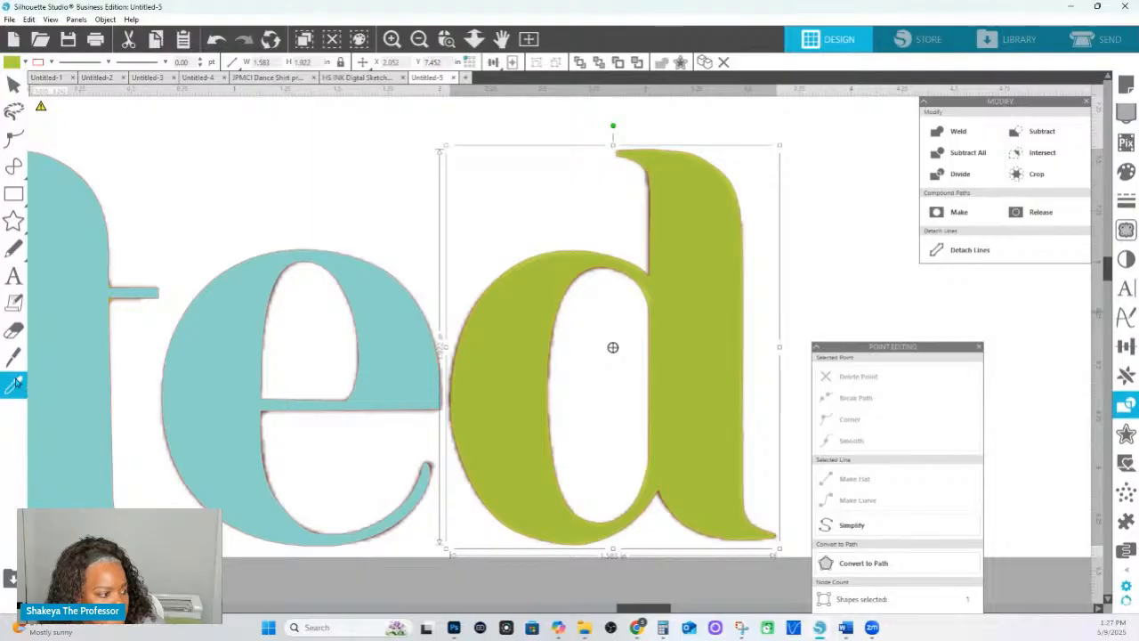
{"action": "left_click", "coordinate": [229, 336]}
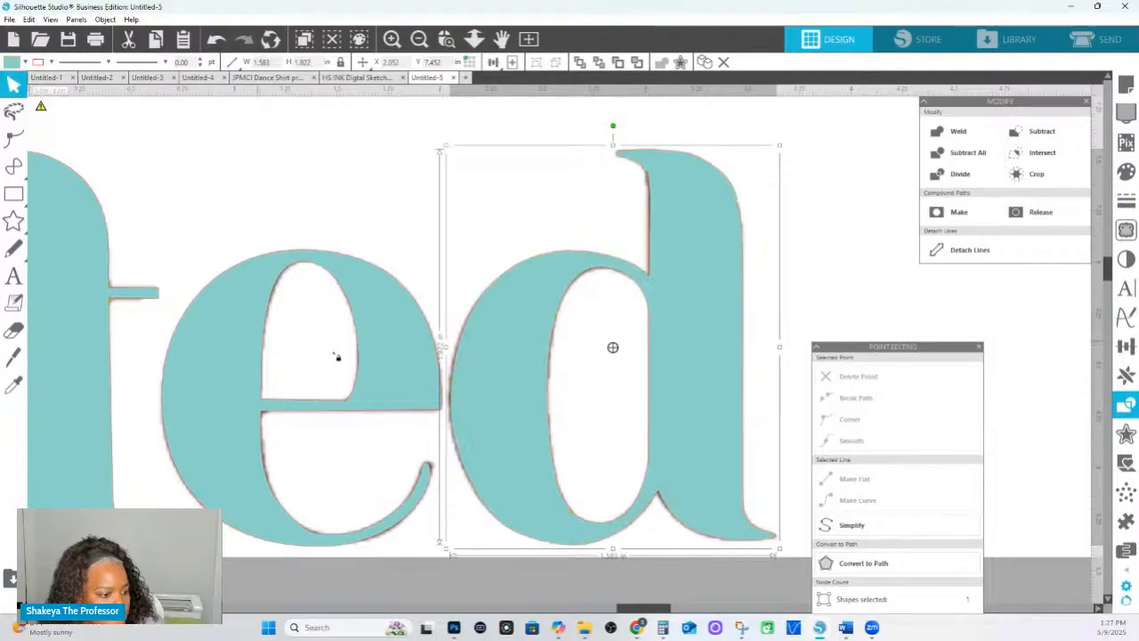
{"action": "double_click", "coordinate": [709, 394]}
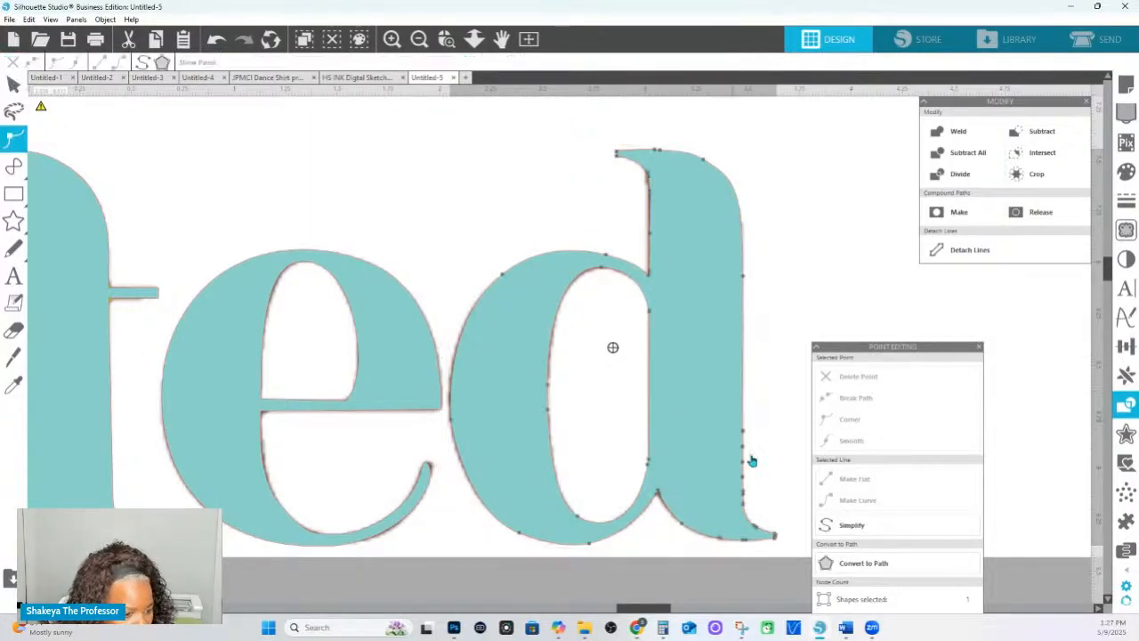
{"action": "left_click", "coordinate": [777, 540]}
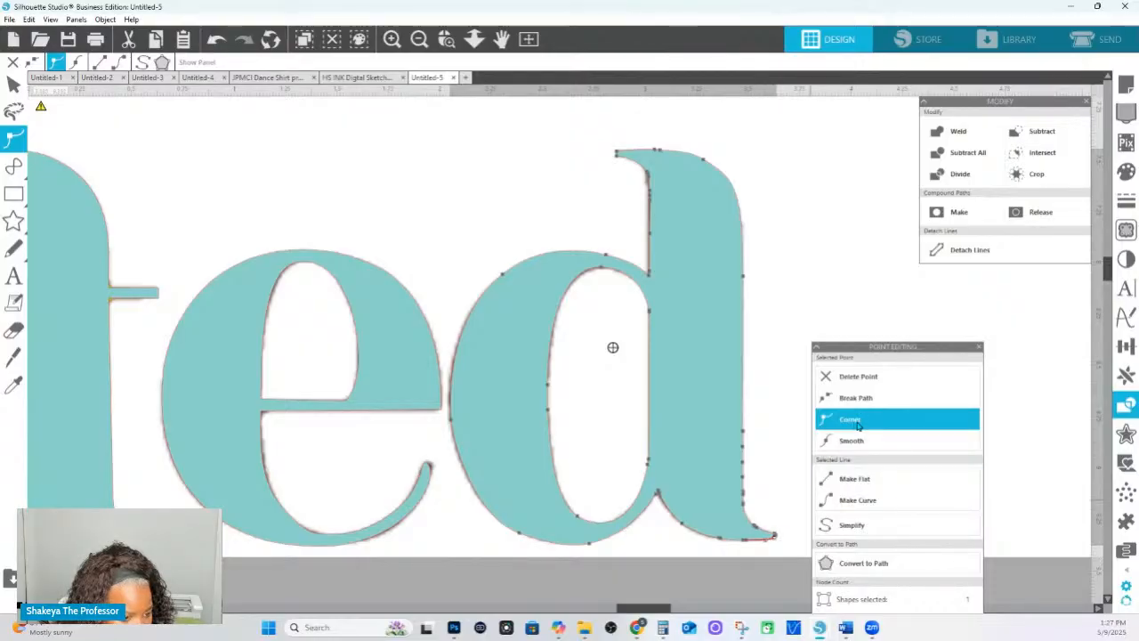
{"action": "left_click", "coordinate": [843, 526]}
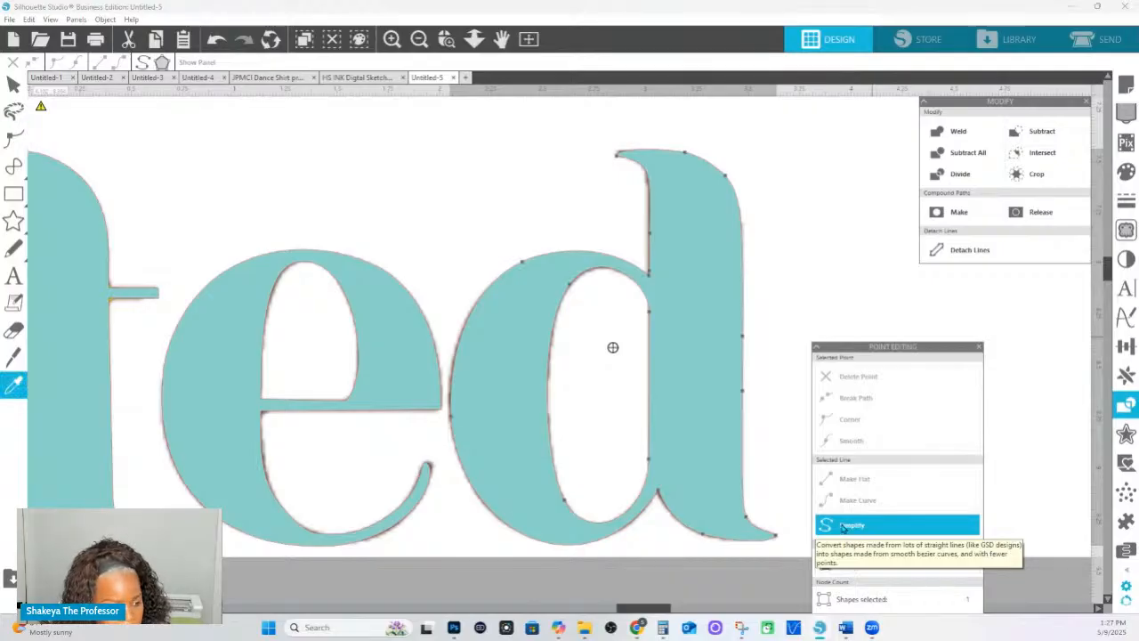
{"action": "left_click", "coordinate": [789, 362]}
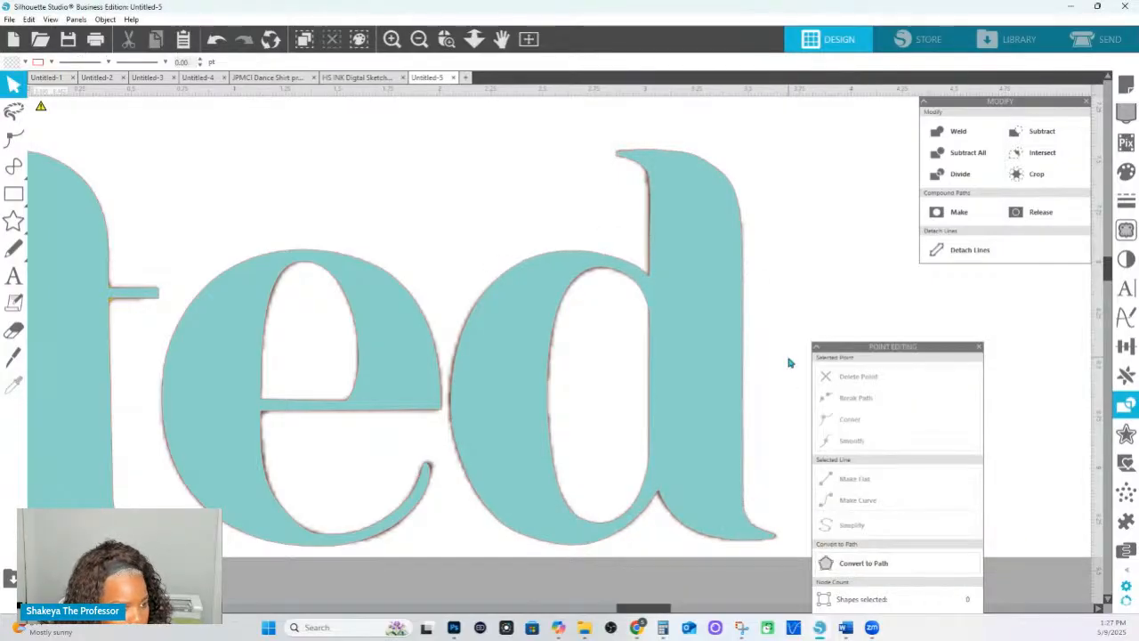
Match the fill of the green a before the t to the t's teal.
{"action": "left_click", "coordinate": [474, 39]}
{"action": "left_click_drag", "start_coordinate": [483, 125], "coordinate": [639, 395]}
{"action": "left_click", "coordinate": [639, 393]}
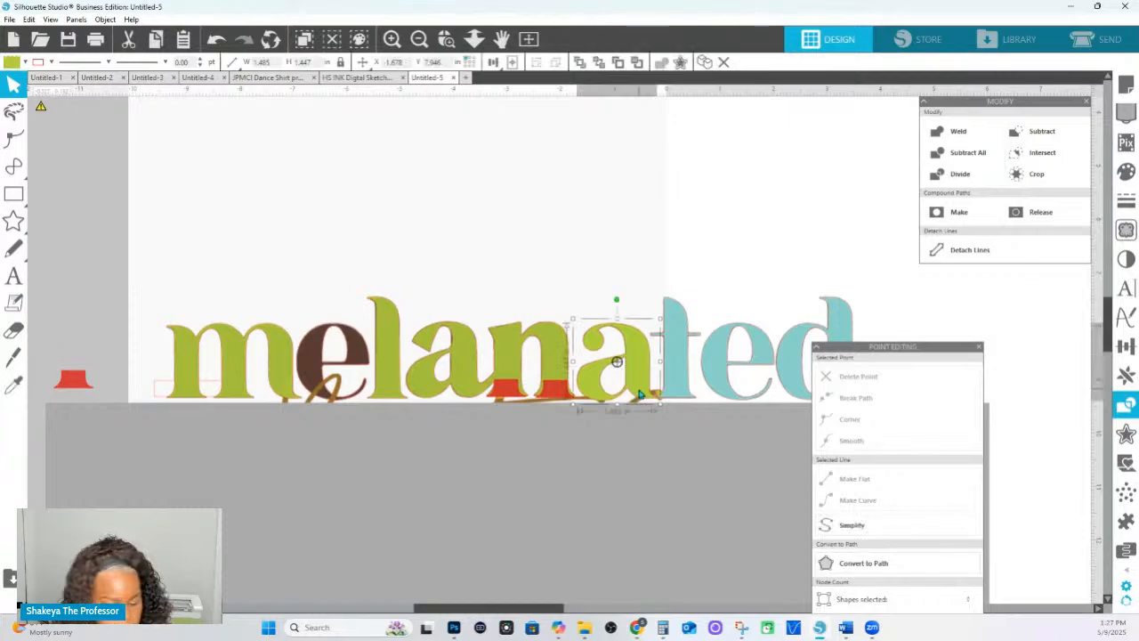
{"action": "key", "text": "i"}
{"action": "left_click", "coordinate": [664, 362]}
{"action": "left_click", "coordinate": [526, 232]}
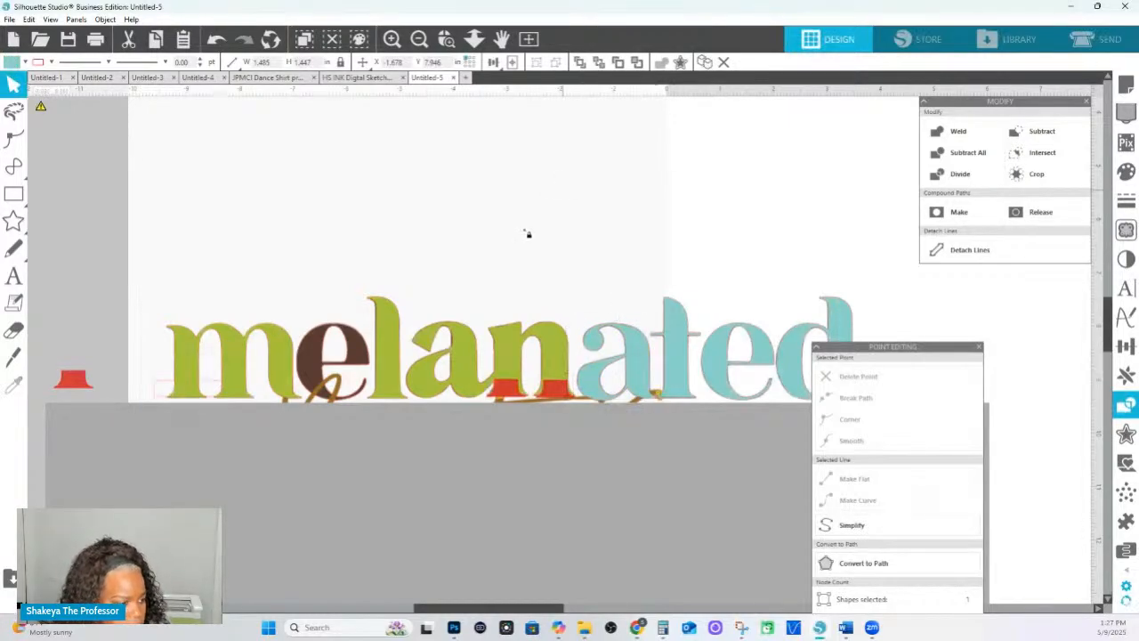
Apply the same teal fill to the l, the first e and the m.
{"action": "left_click", "coordinate": [385, 359]}
{"action": "key", "text": "i"}
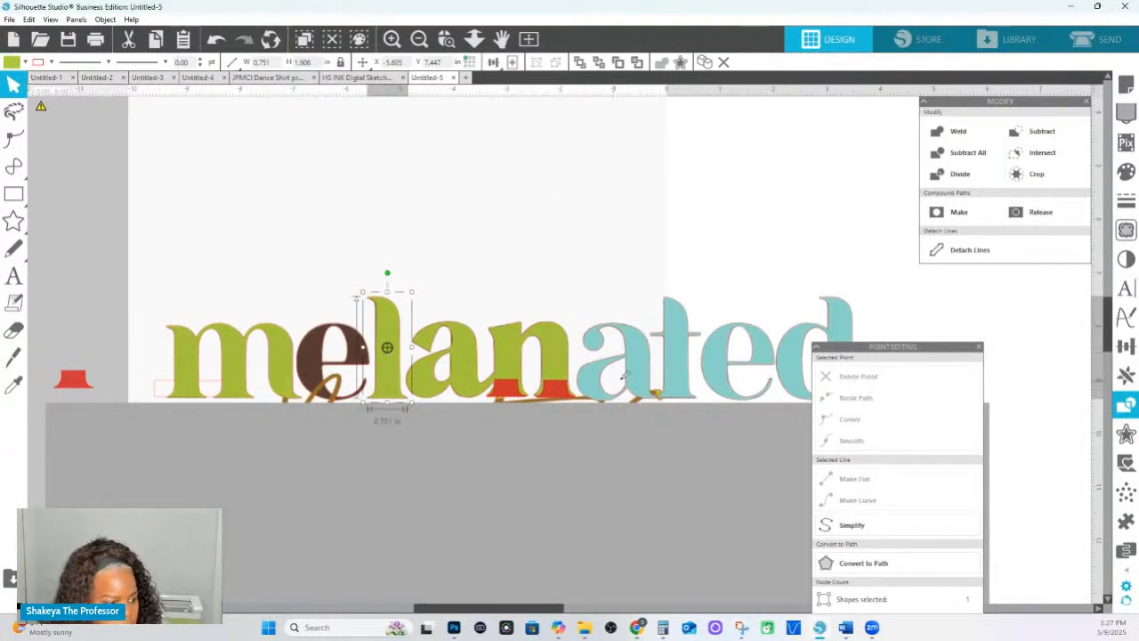
{"action": "left_click", "coordinate": [621, 380]}
{"action": "left_click", "coordinate": [344, 354]}
{"action": "key", "text": "i"}
{"action": "left_click", "coordinate": [380, 341]}
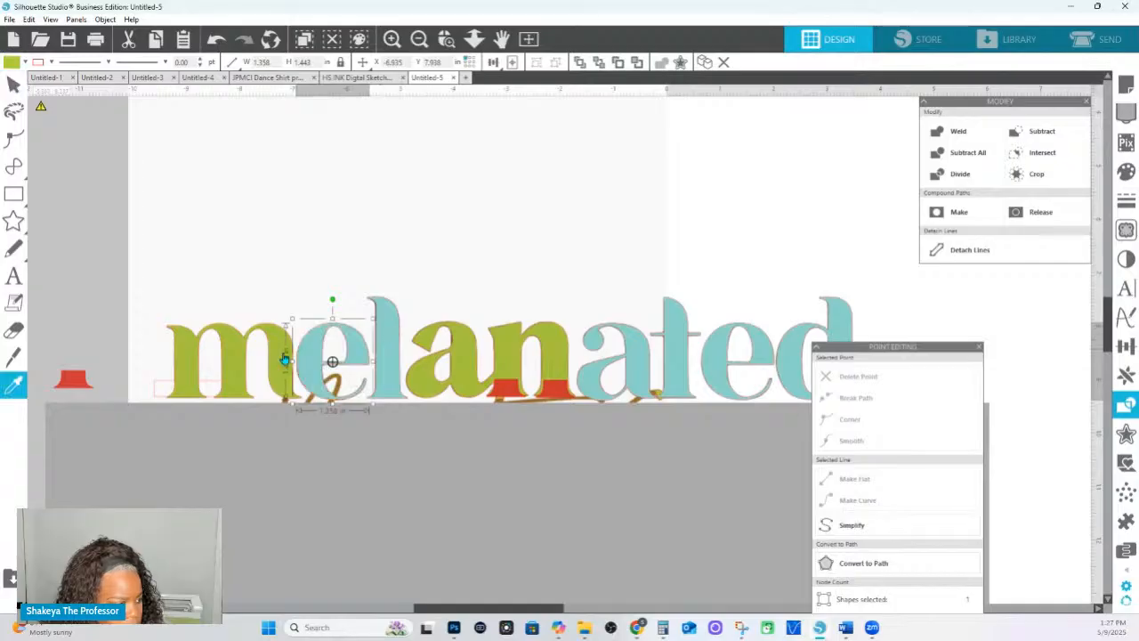
{"action": "left_click", "coordinate": [284, 360]}
{"action": "key", "text": "i"}
{"action": "left_click", "coordinate": [358, 347]}
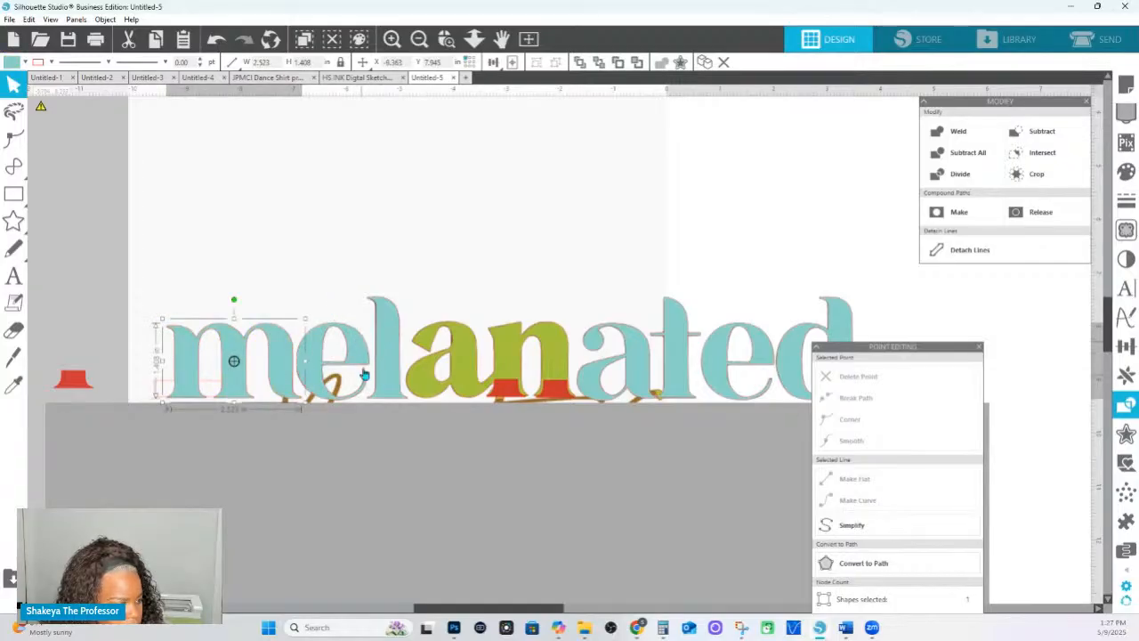
Convert all points of the joined green a and n shape to corner points.
{"action": "left_click", "coordinate": [448, 39]}
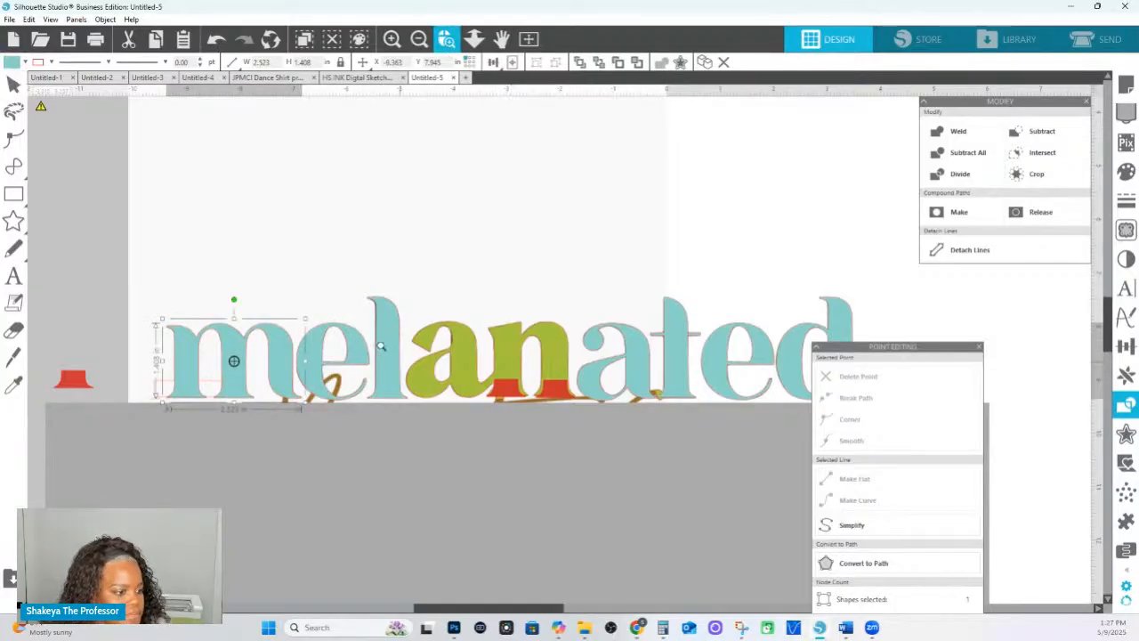
{"action": "left_click_drag", "start_coordinate": [376, 342], "coordinate": [581, 410]}
{"action": "left_click", "coordinate": [446, 40]}
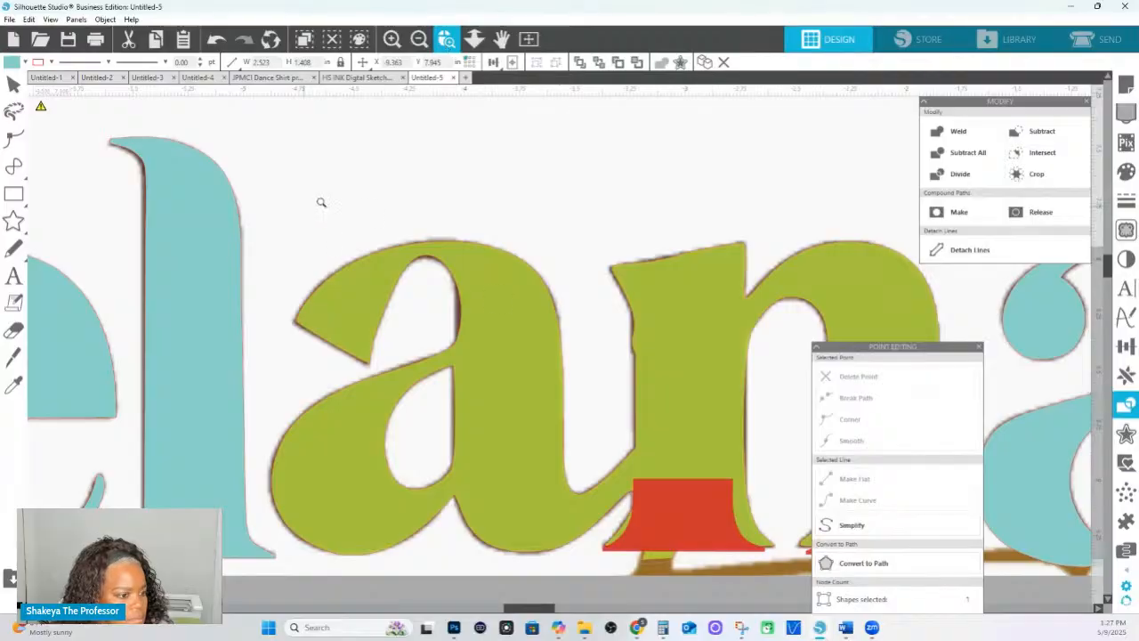
{"action": "left_click_drag", "start_coordinate": [1040, 552], "coordinate": [1039, 552]}
{"action": "left_click_drag", "start_coordinate": [681, 311], "coordinate": [462, 284]}
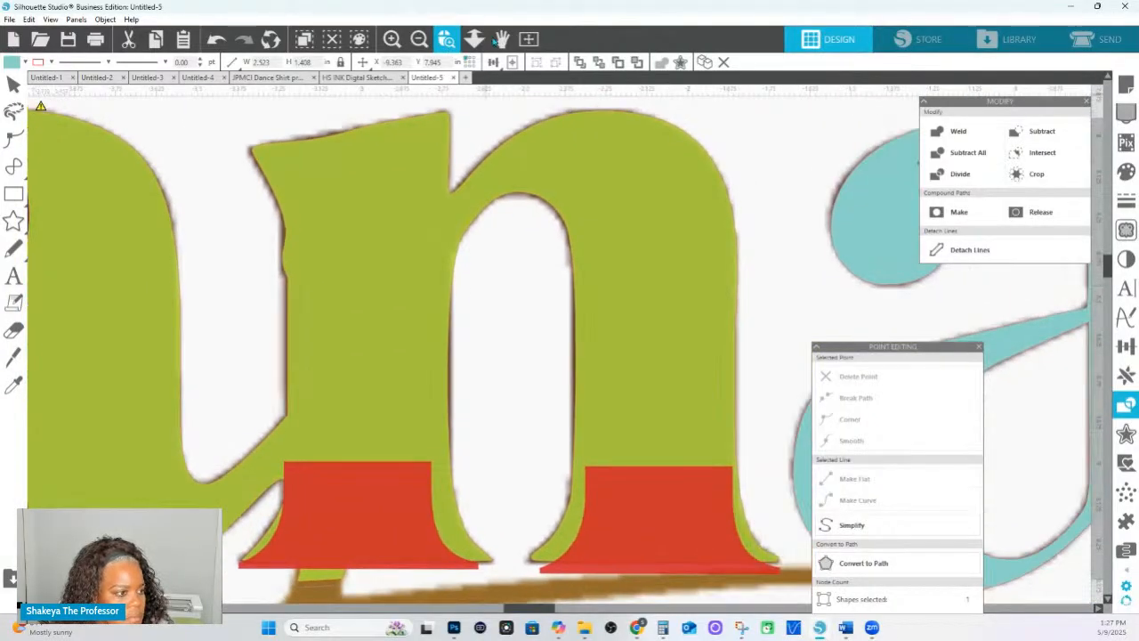
{"action": "left_click", "coordinate": [474, 41]}
{"action": "left_click_drag", "start_coordinate": [473, 39], "coordinate": [396, 198]}
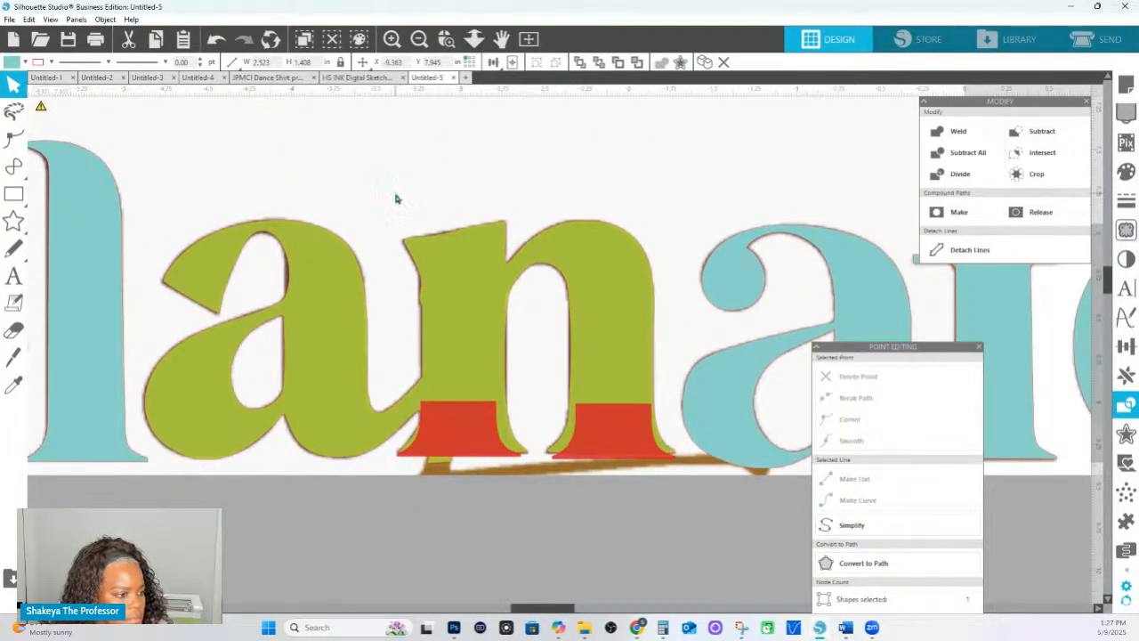
{"action": "left_click", "coordinate": [318, 264]}
{"action": "double_click", "coordinate": [297, 252]}
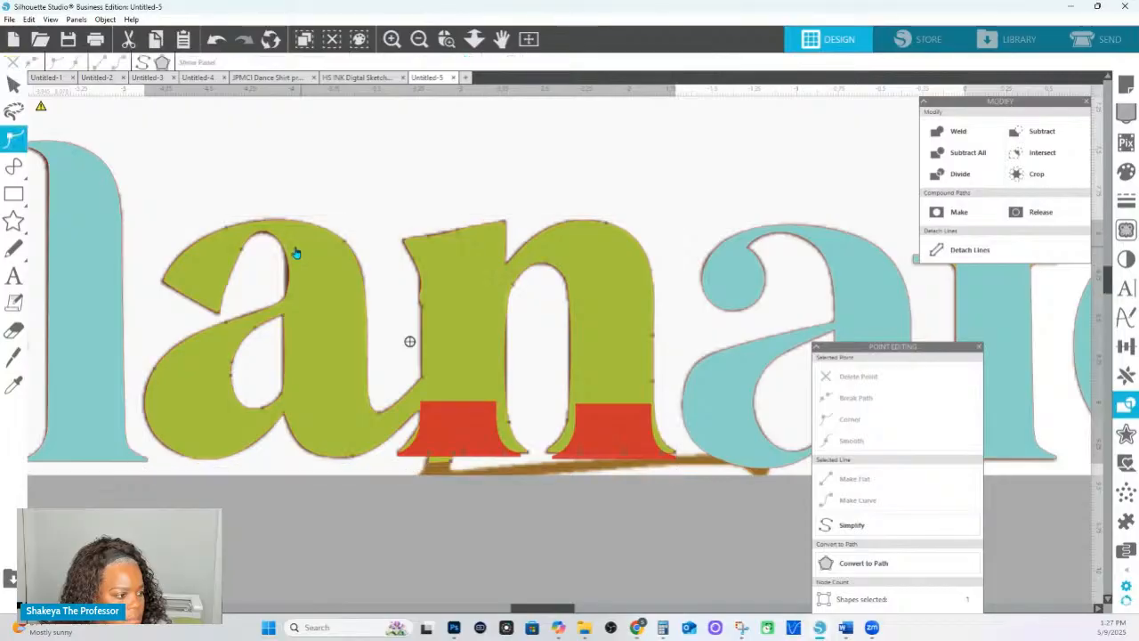
{"action": "left_click_drag", "start_coordinate": [139, 170], "coordinate": [698, 542]}
{"action": "left_click", "coordinate": [852, 419]}
{"action": "left_click", "coordinate": [611, 181]}
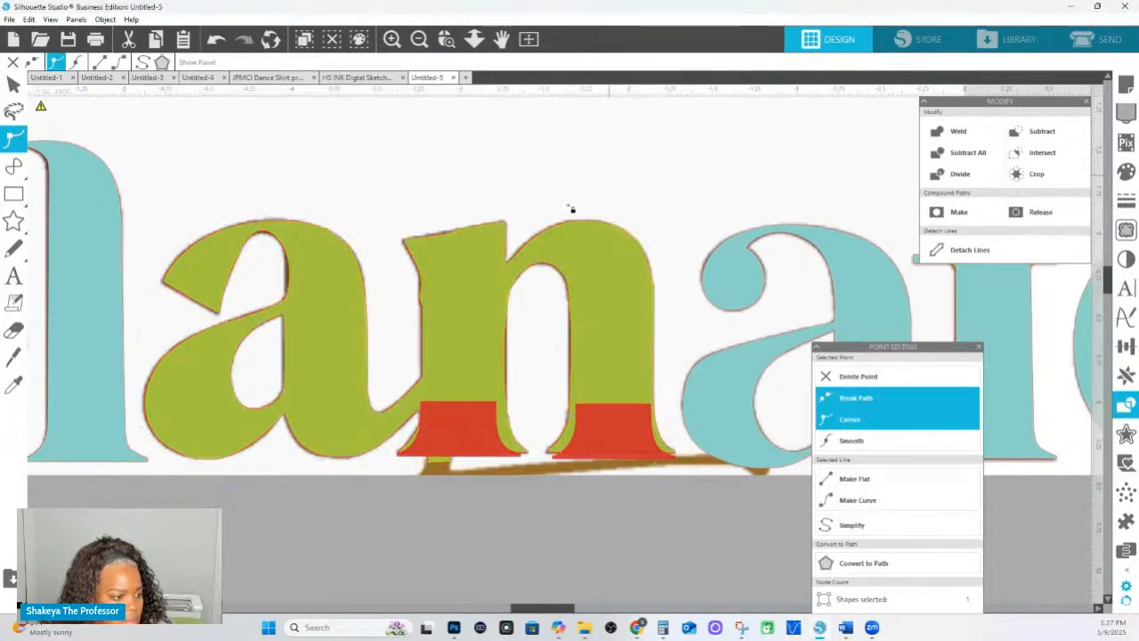
Delete the surplus points on the n's slanted top serif and along the outer edge of its first stem.
{"action": "double_click", "coordinate": [559, 247]}
{"action": "left_click_drag", "start_coordinate": [423, 203], "coordinate": [465, 254]}
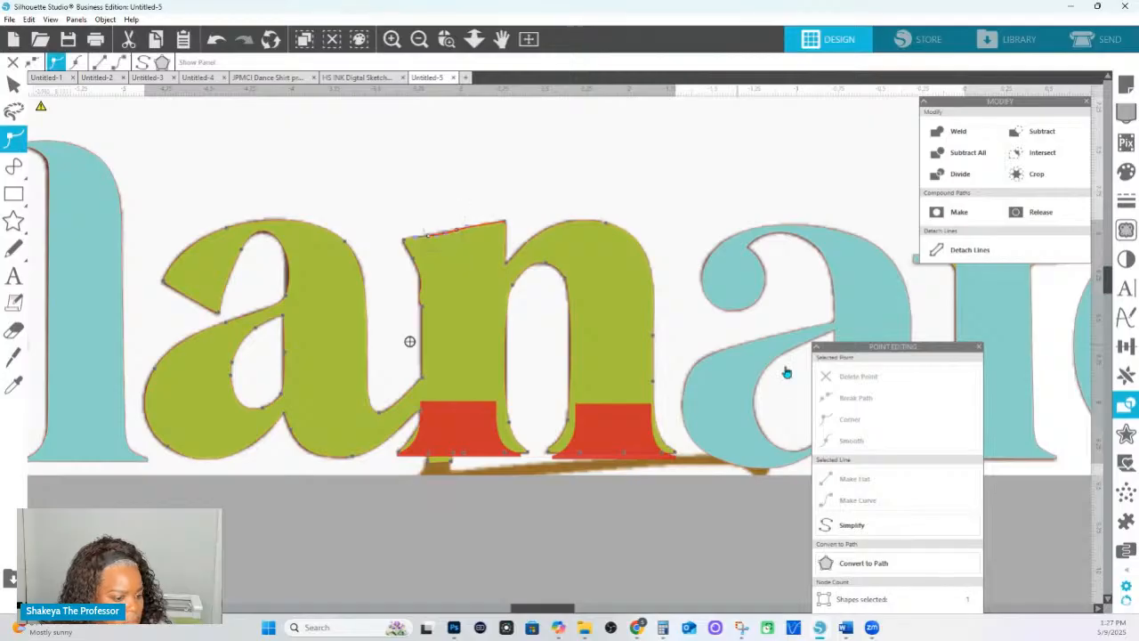
{"action": "left_click", "coordinate": [863, 377]}
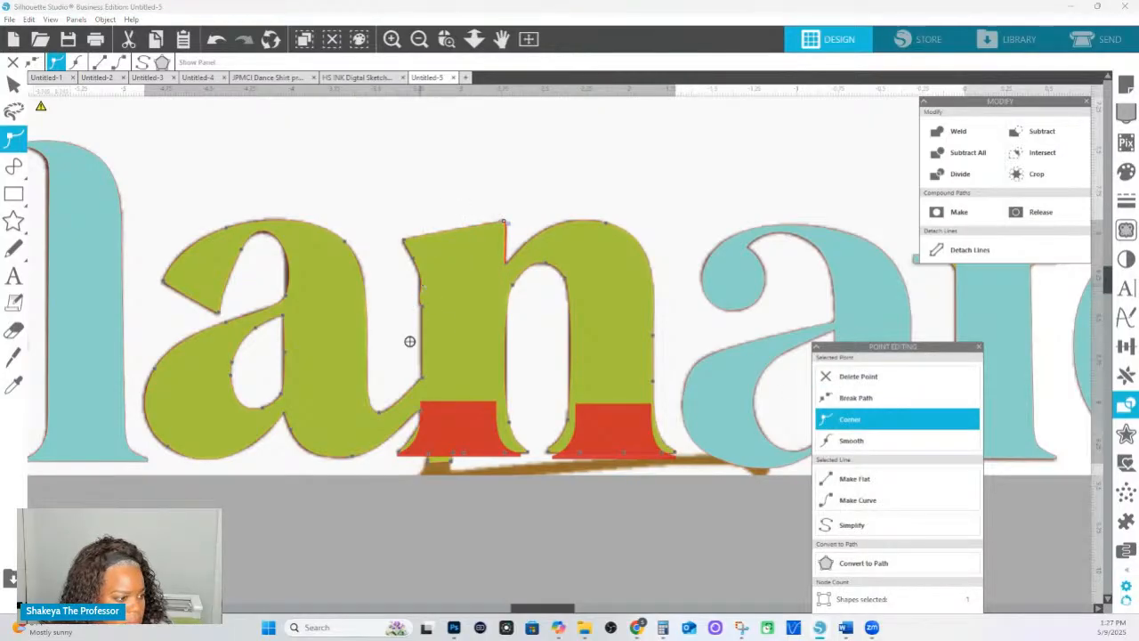
{"action": "left_click", "coordinate": [421, 283]}
{"action": "left_click", "coordinate": [421, 304]}
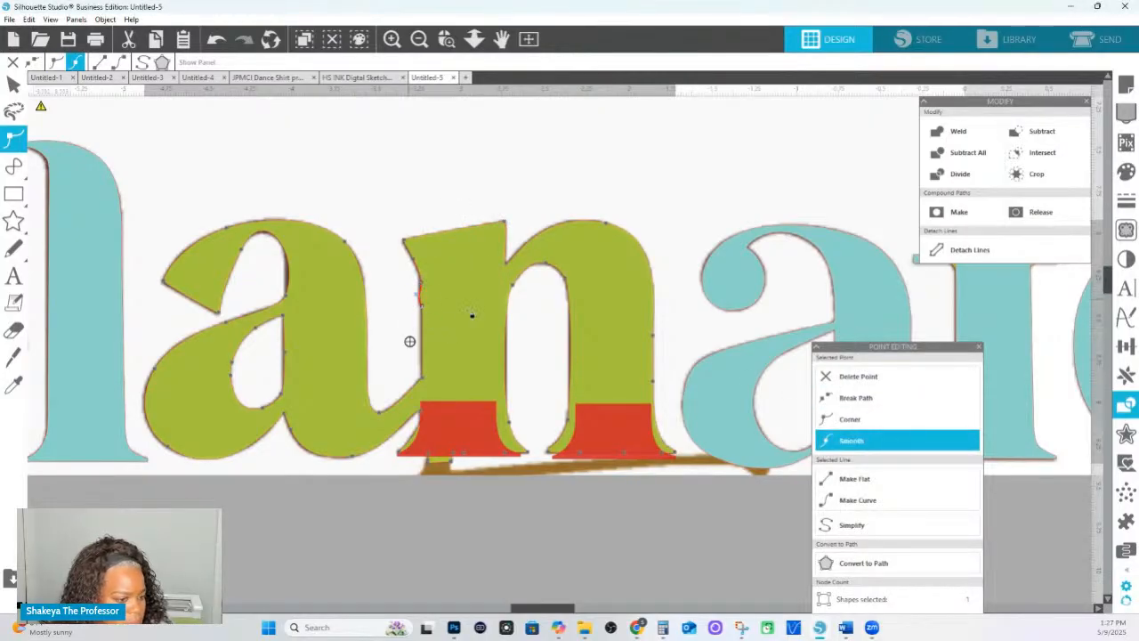
{"action": "left_click", "coordinate": [868, 383]}
{"action": "left_click", "coordinate": [487, 415]}
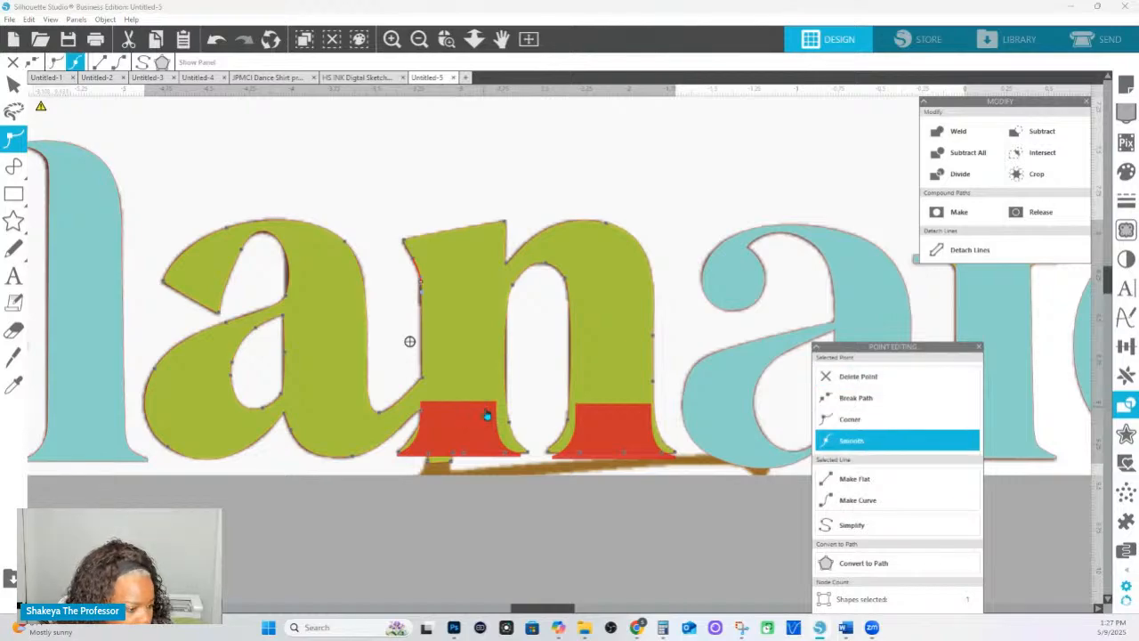
{"action": "left_click", "coordinate": [532, 525]}
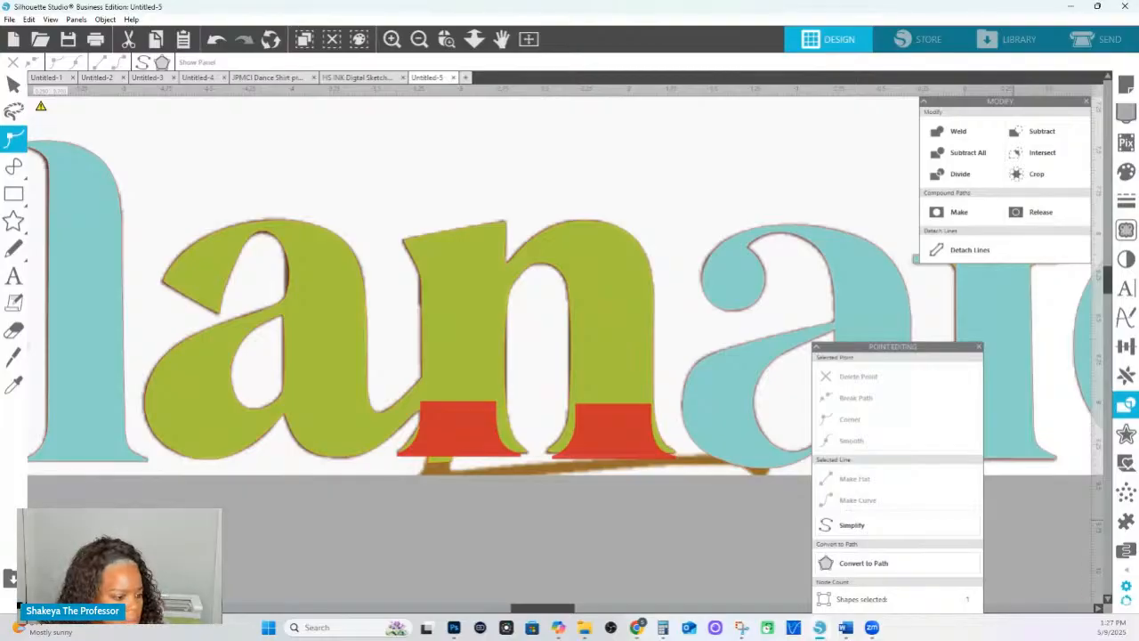
Move the red foot piece into line with the n's second stem and enlarge it to about 0.779 by 0.348 in.
{"action": "left_click_drag", "start_coordinate": [608, 446], "coordinate": [605, 438]}
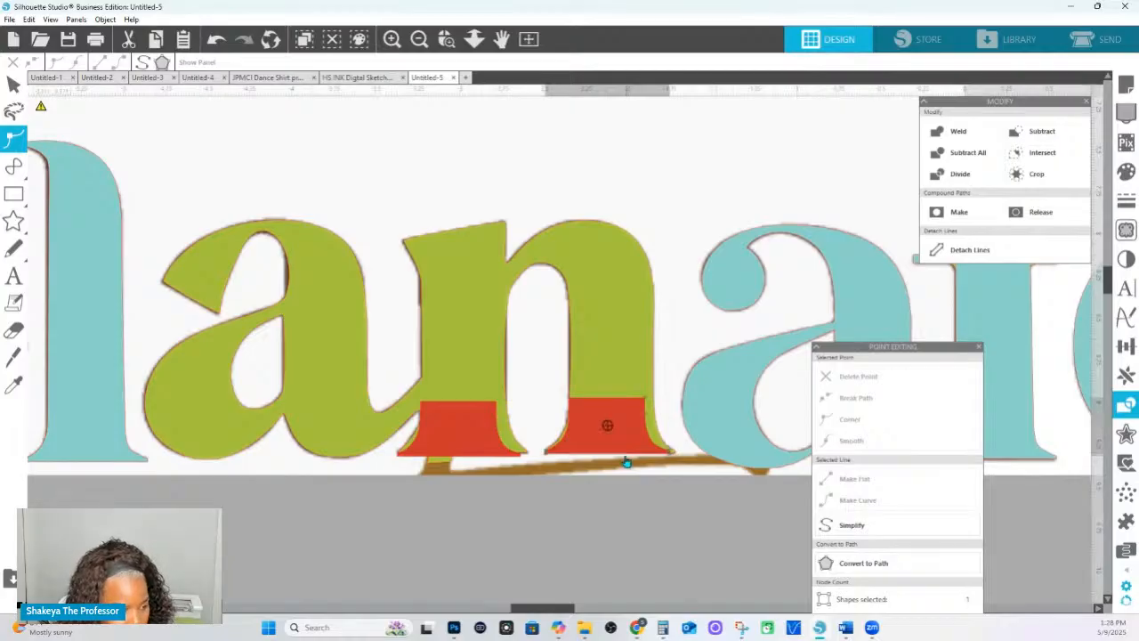
{"action": "double_click", "coordinate": [649, 416]}
{"action": "left_click_drag", "start_coordinate": [620, 449], "coordinate": [621, 447]}
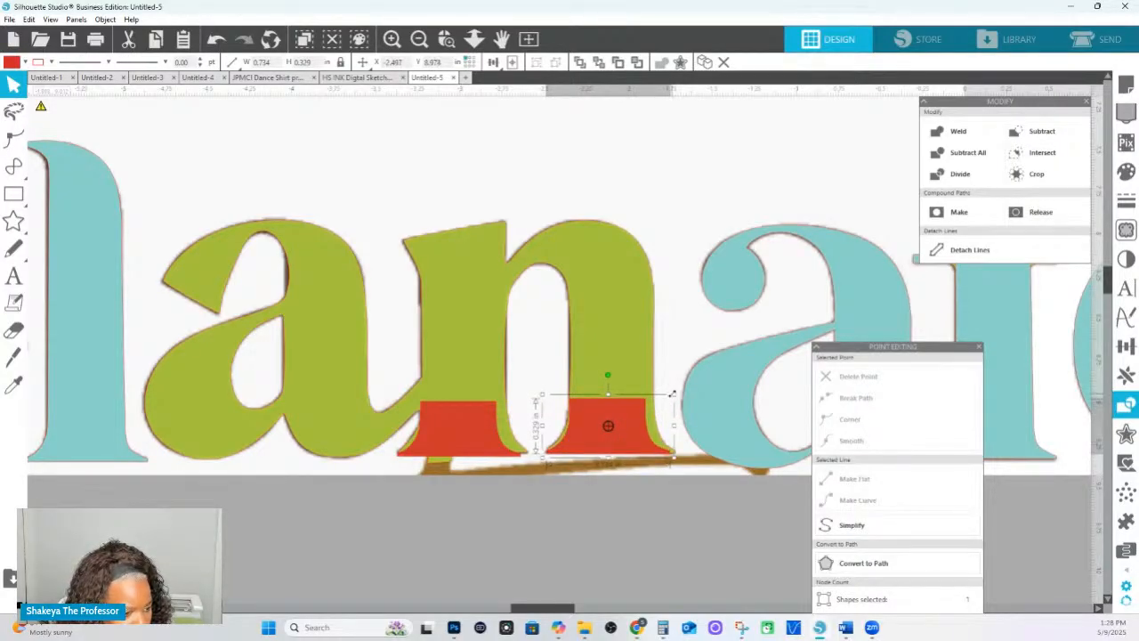
{"action": "left_click_drag", "start_coordinate": [673, 398], "coordinate": [678, 390]}
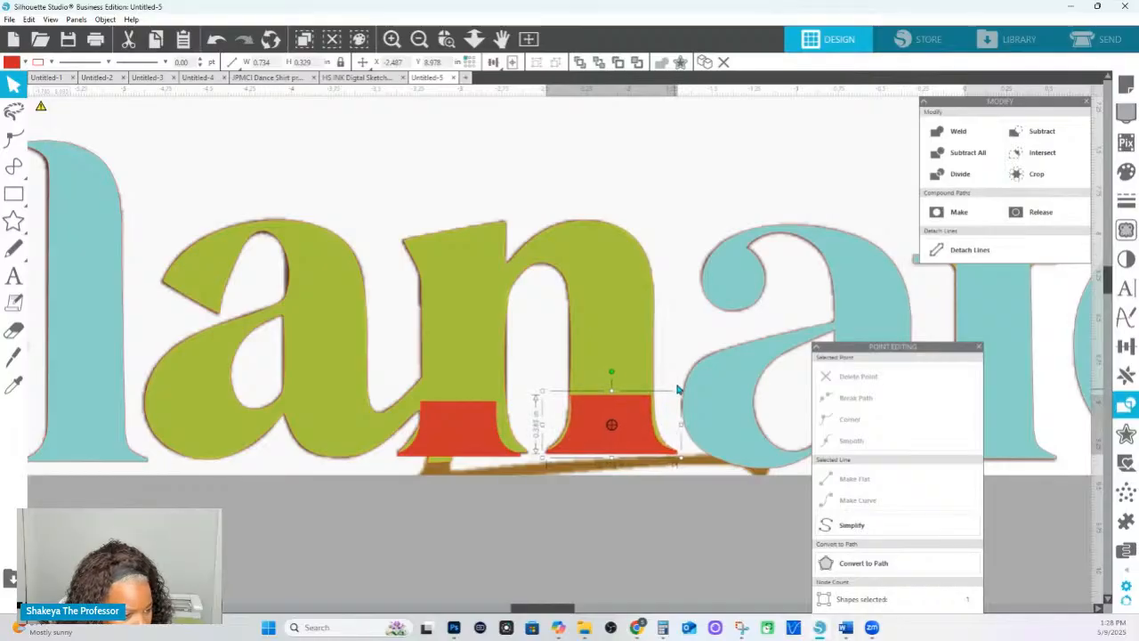
Adjust the upper corner points and curve handles of the second stem's red foot to follow both edges of the n.
{"action": "double_click", "coordinate": [627, 415]}
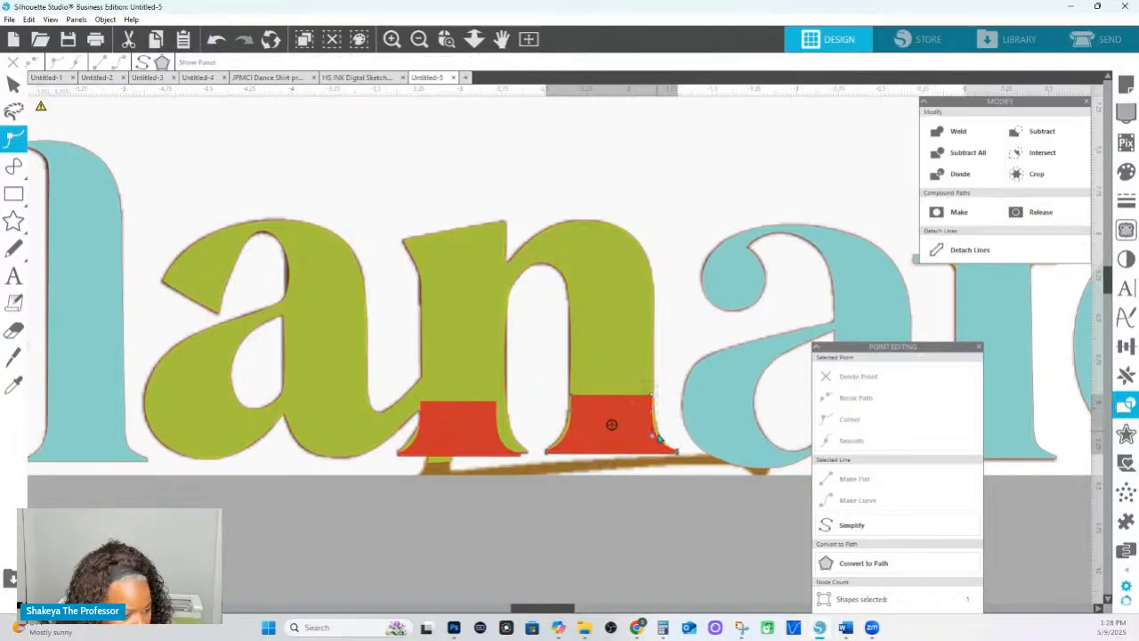
{"action": "left_click", "coordinate": [664, 453]}
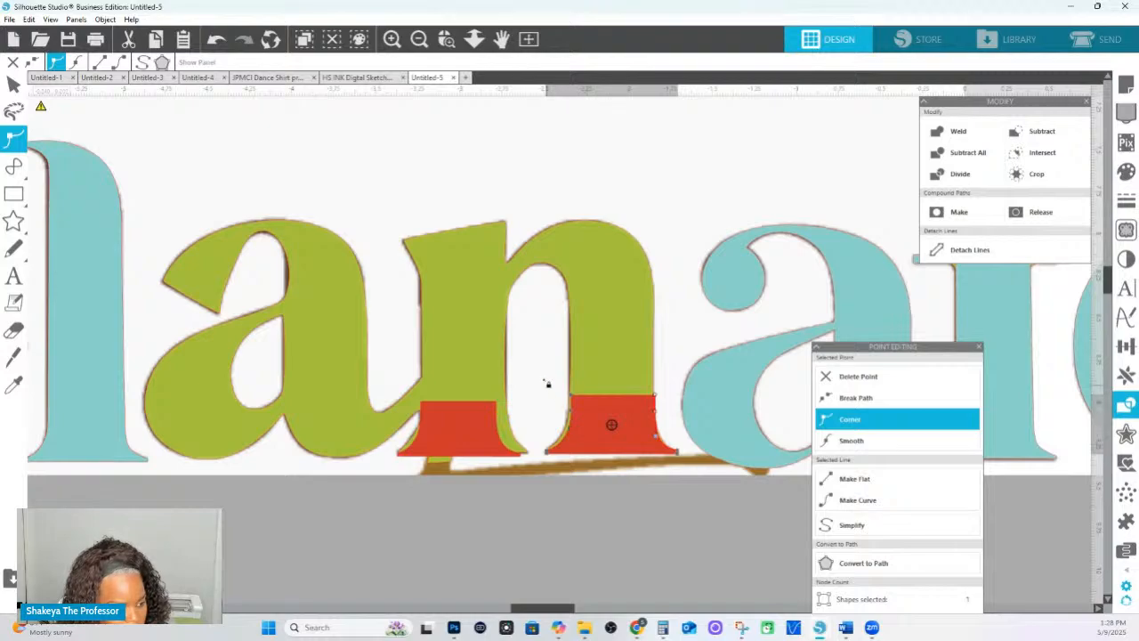
{"action": "left_click_drag", "start_coordinate": [546, 379], "coordinate": [587, 448]}
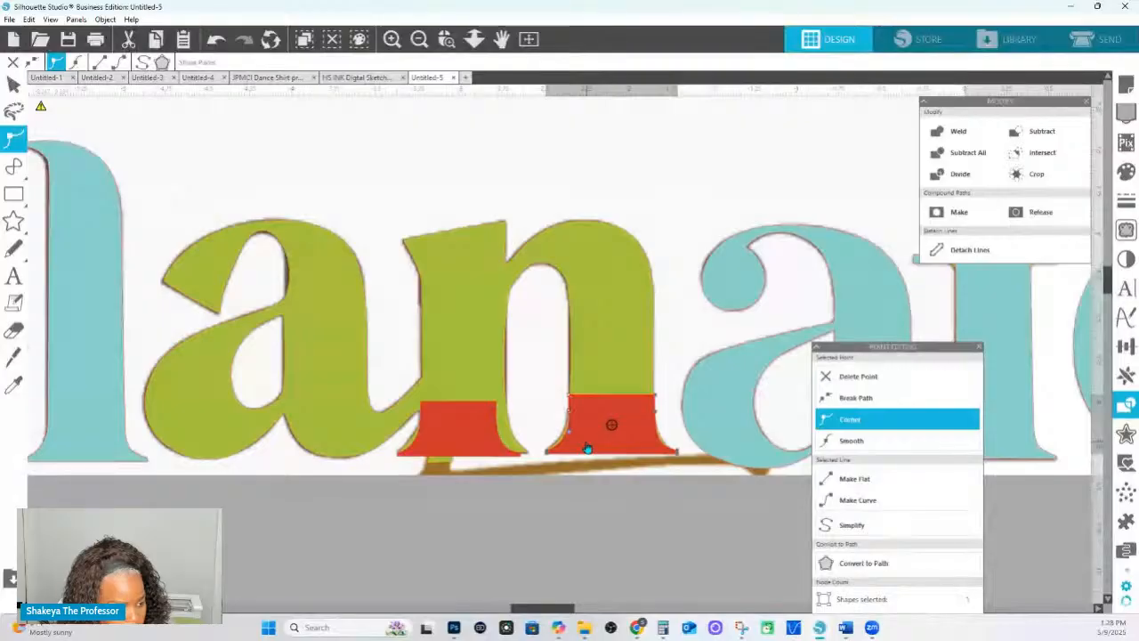
{"action": "left_click", "coordinate": [583, 431]}
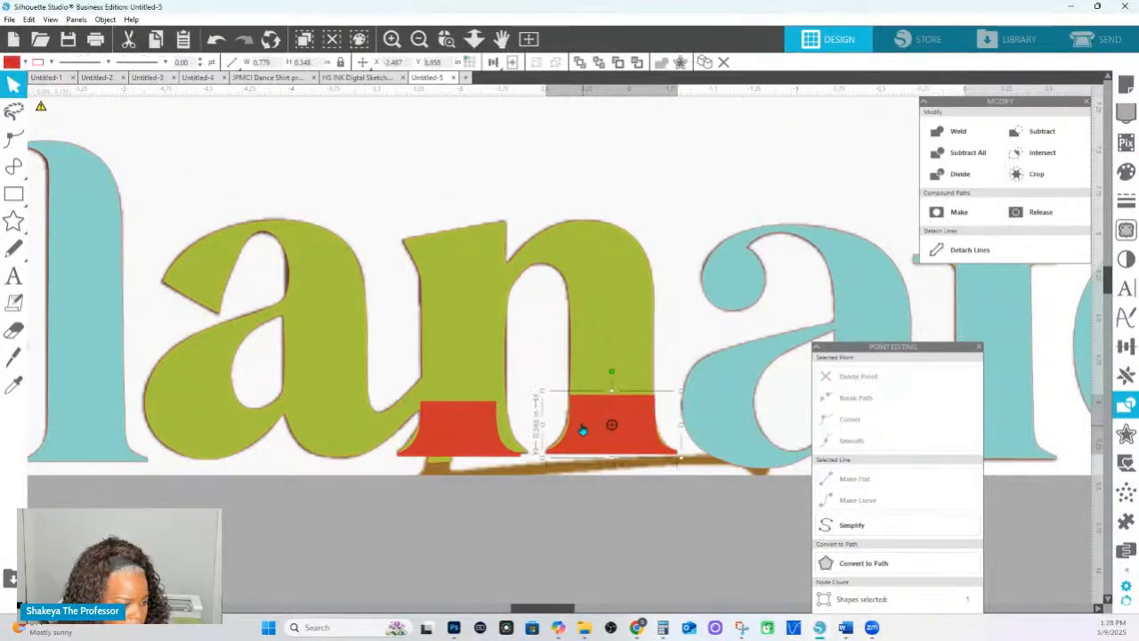
{"action": "left_click", "coordinate": [574, 433]}
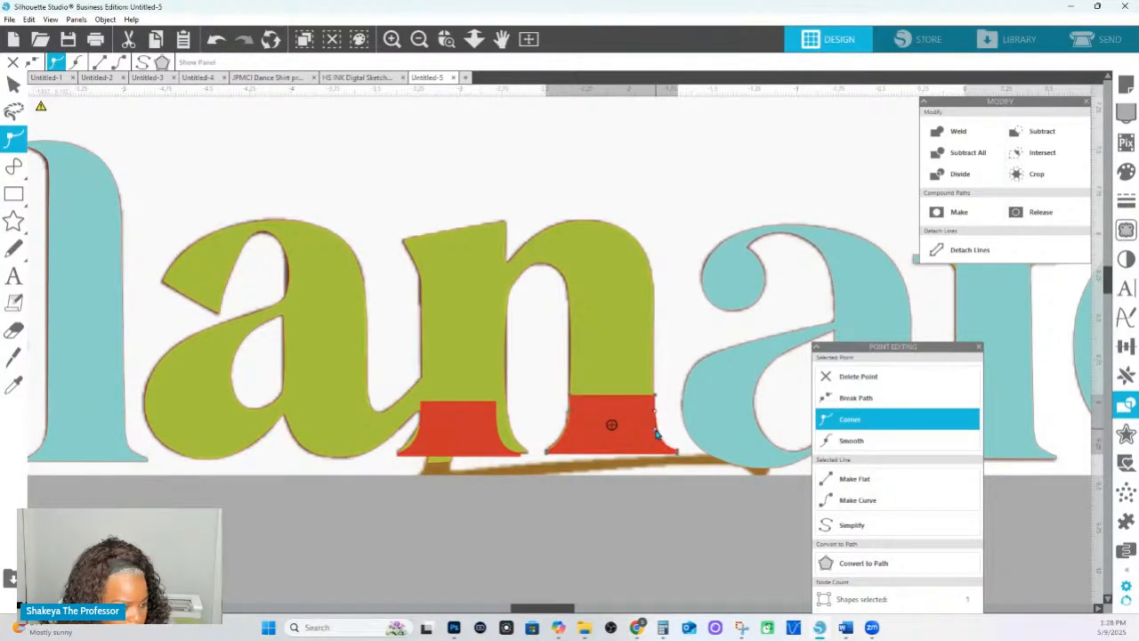
{"action": "left_click", "coordinate": [640, 502]}
Replace the red foot under the n's first stem with a copy of the reshaped foot, nudged into line with that stem.
{"action": "left_click", "coordinate": [457, 427]}
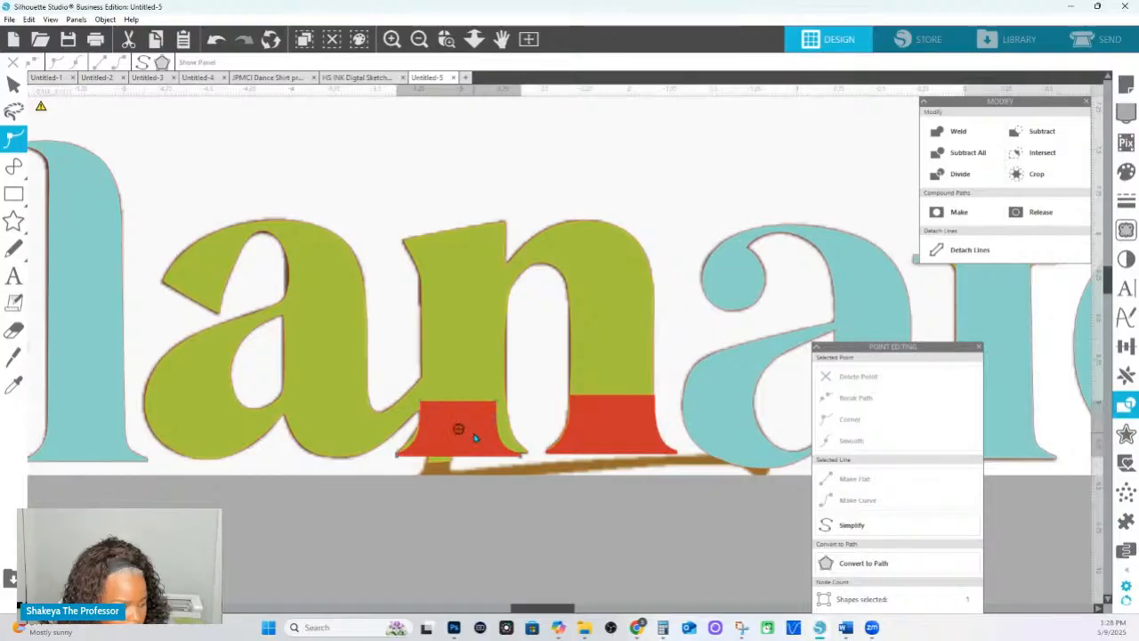
{"action": "key", "text": "Delete"}
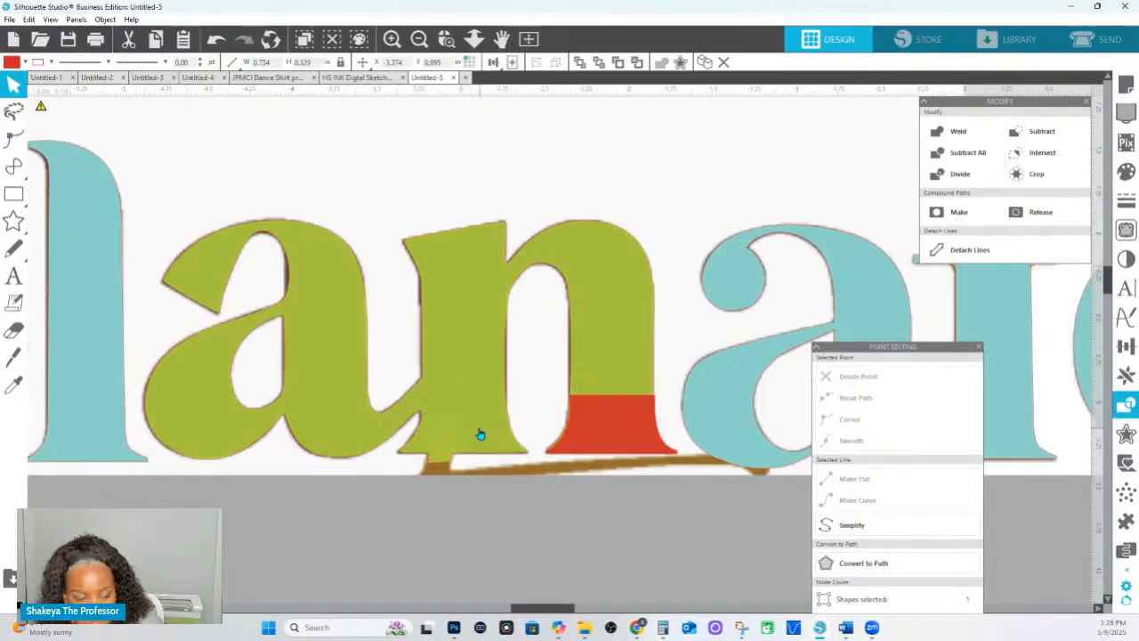
{"action": "left_click", "coordinate": [630, 438]}
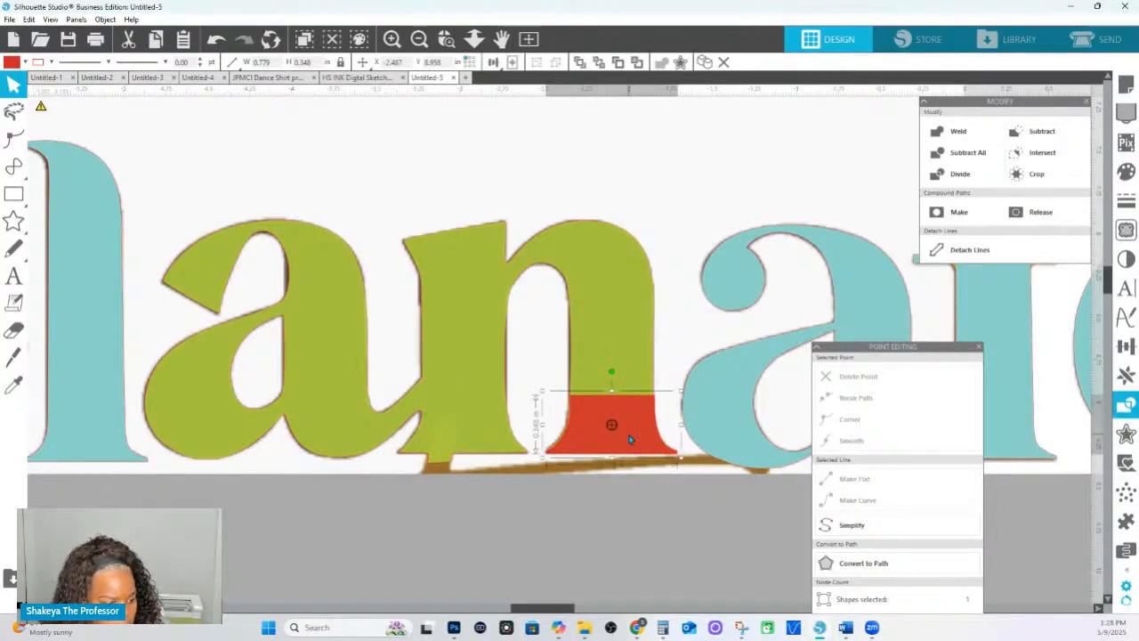
{"action": "key", "text": "ctrl+Left"}
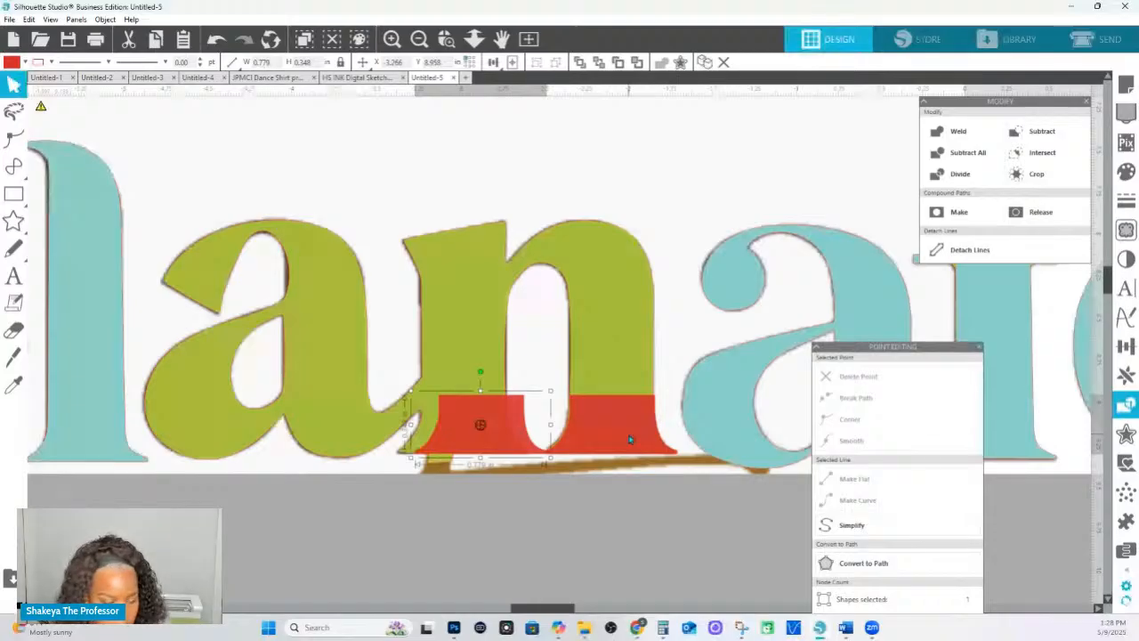
{"action": "key", "text": "Left"}
{"action": "key", "text": "Left"}
{"action": "key", "text": "Left"}
{"action": "key", "text": "Down"}
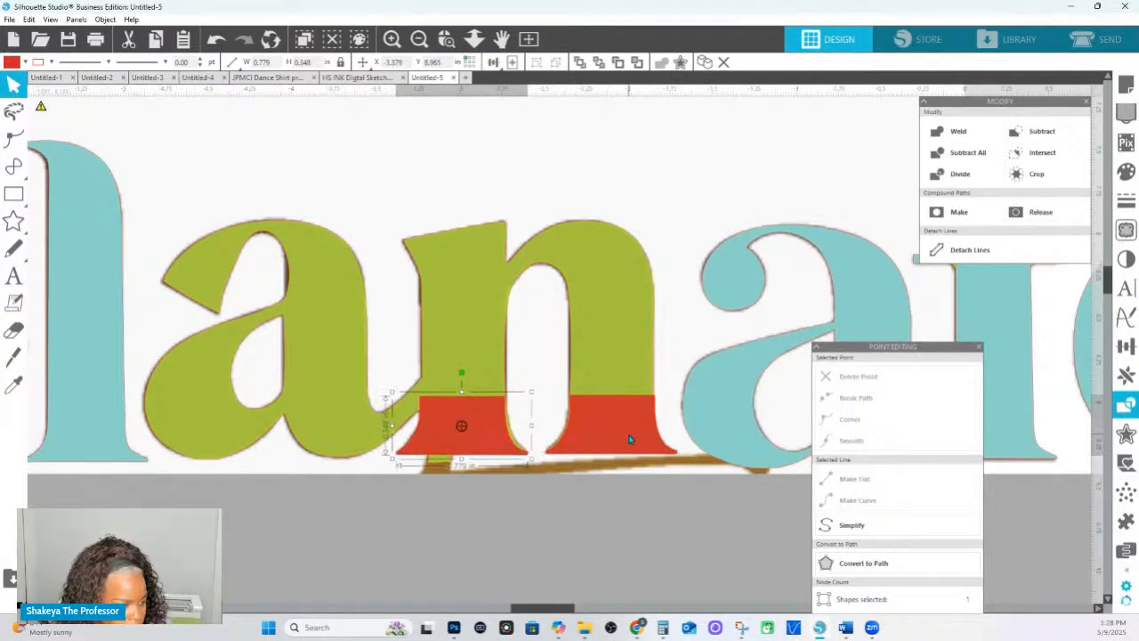
Nudge the red foot under the n's first stem up and sideways until it lines up with the stem's edges.
{"action": "key", "text": "Up"}
{"action": "key", "text": "Up"}
{"action": "key", "text": "i"}
{"action": "key", "text": "Down"}
{"action": "key", "text": "Down"}
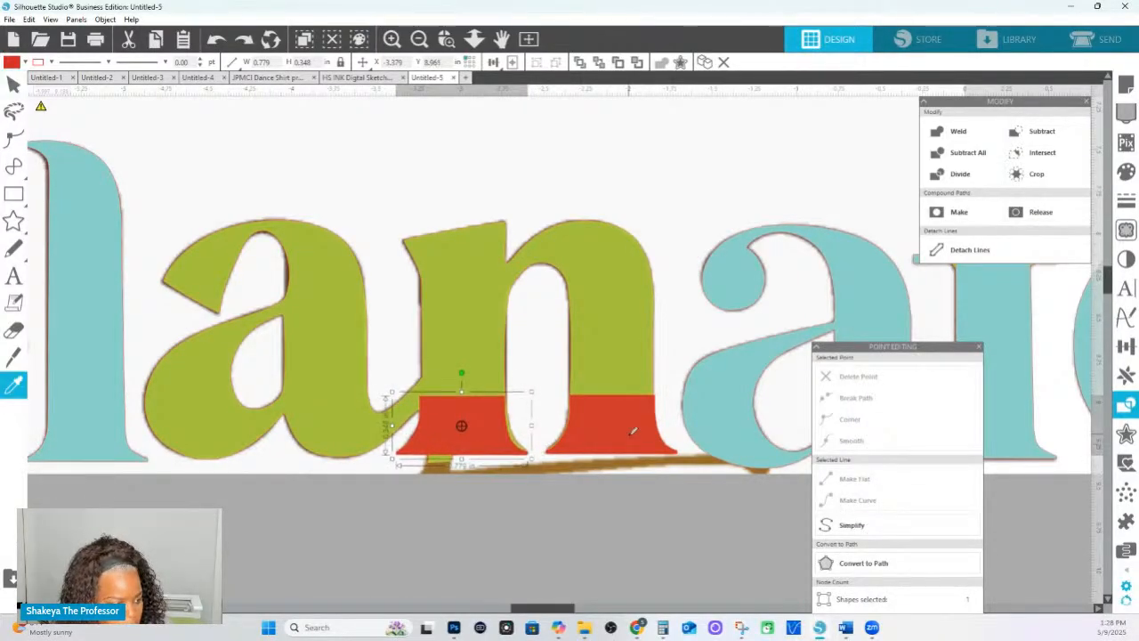
{"action": "key", "text": "Up"}
{"action": "key", "text": "Up"}
{"action": "key", "text": "Right"}
{"action": "key", "text": "v"}
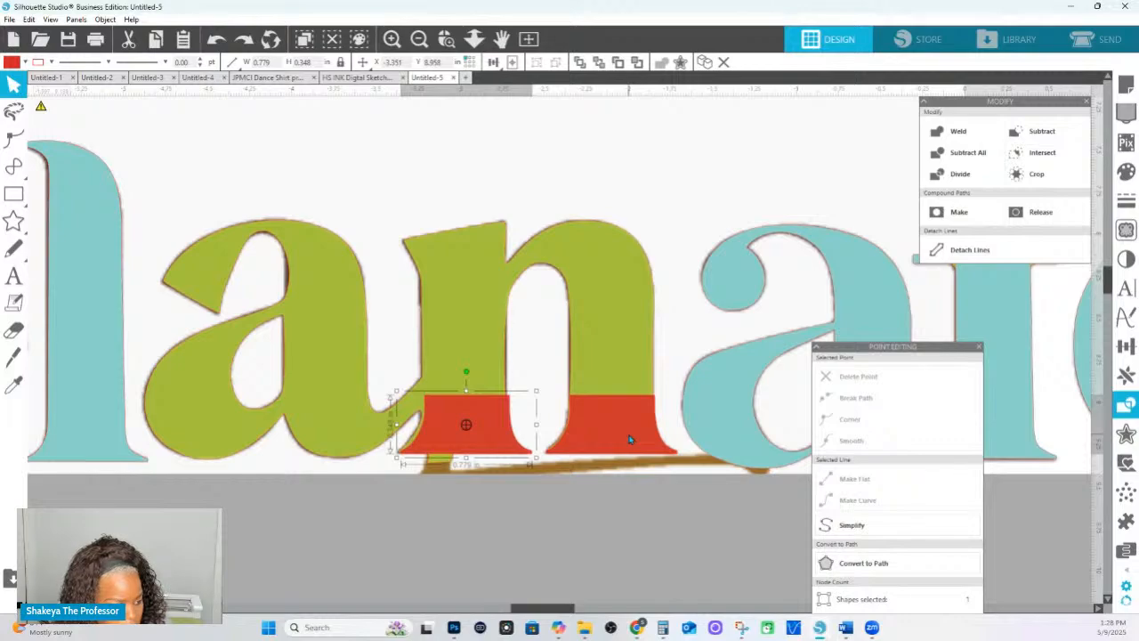
{"action": "key", "text": "Left"}
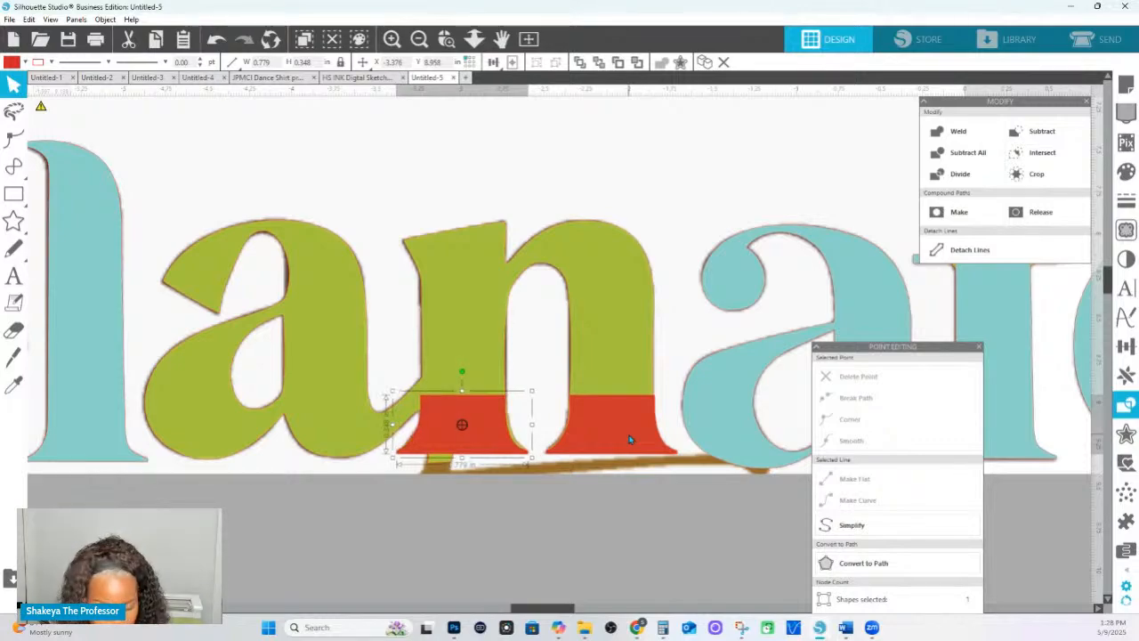
{"action": "key", "text": "Right"}
{"action": "key", "text": "Up"}
{"action": "key", "text": "Up"}
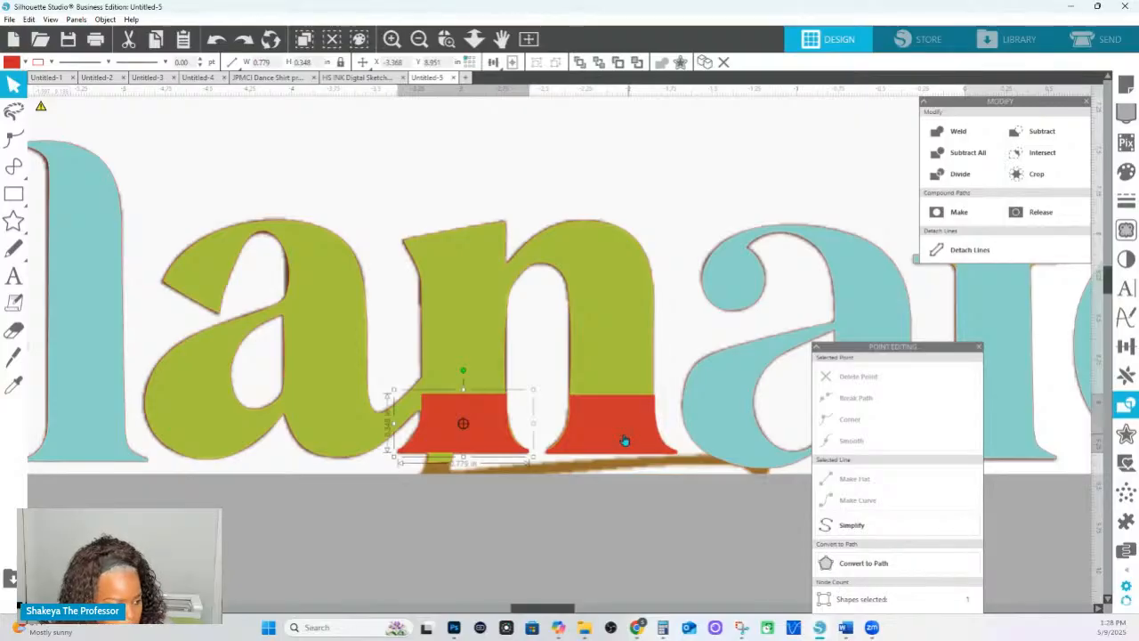
Align the bottom edges of the n's two red feet.
{"action": "left_click", "coordinate": [614, 442], "text": "shift"}
{"action": "left_click", "coordinate": [493, 62]}
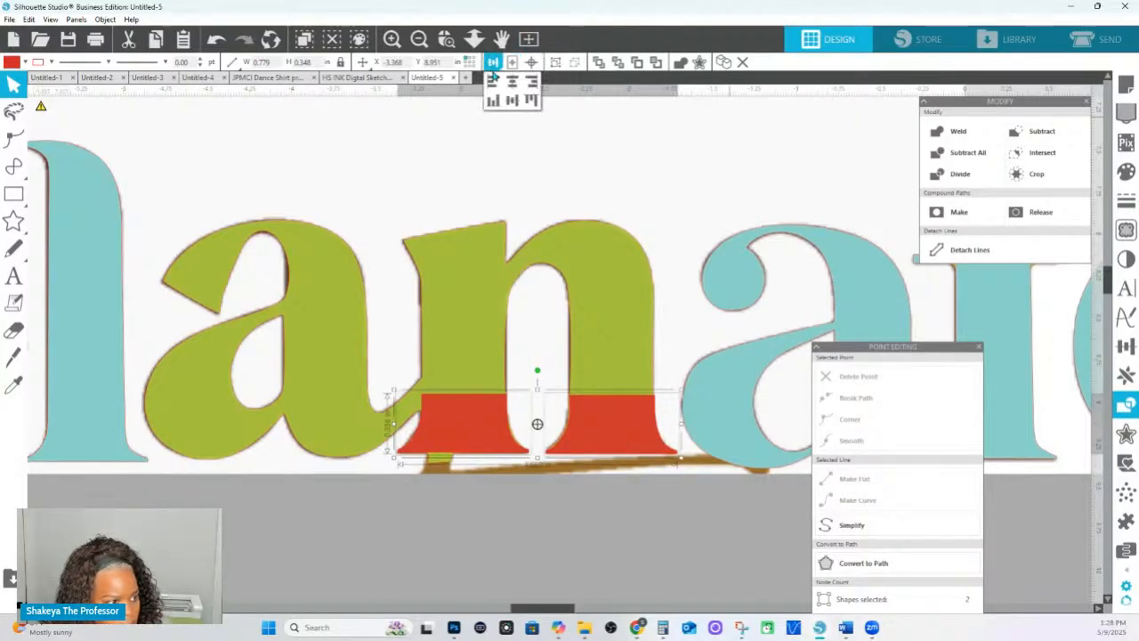
{"action": "left_click", "coordinate": [493, 101]}
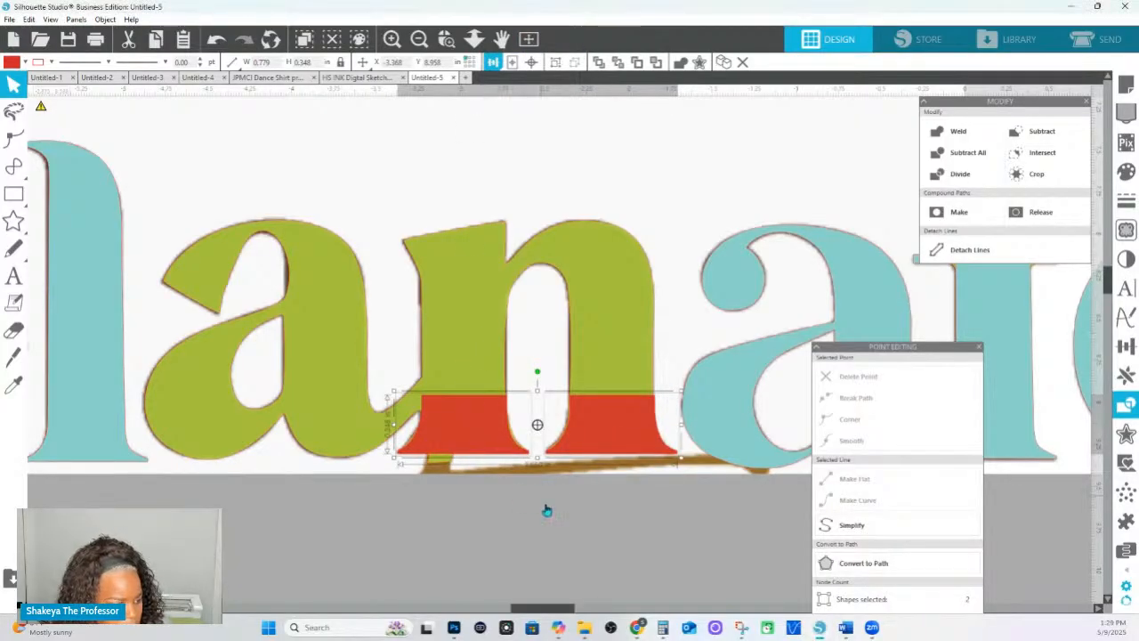
Refine the points on the n's top serif and flatten its slanted top edge and the short vertical edge beside the arch.
{"action": "double_click", "coordinate": [486, 445]}
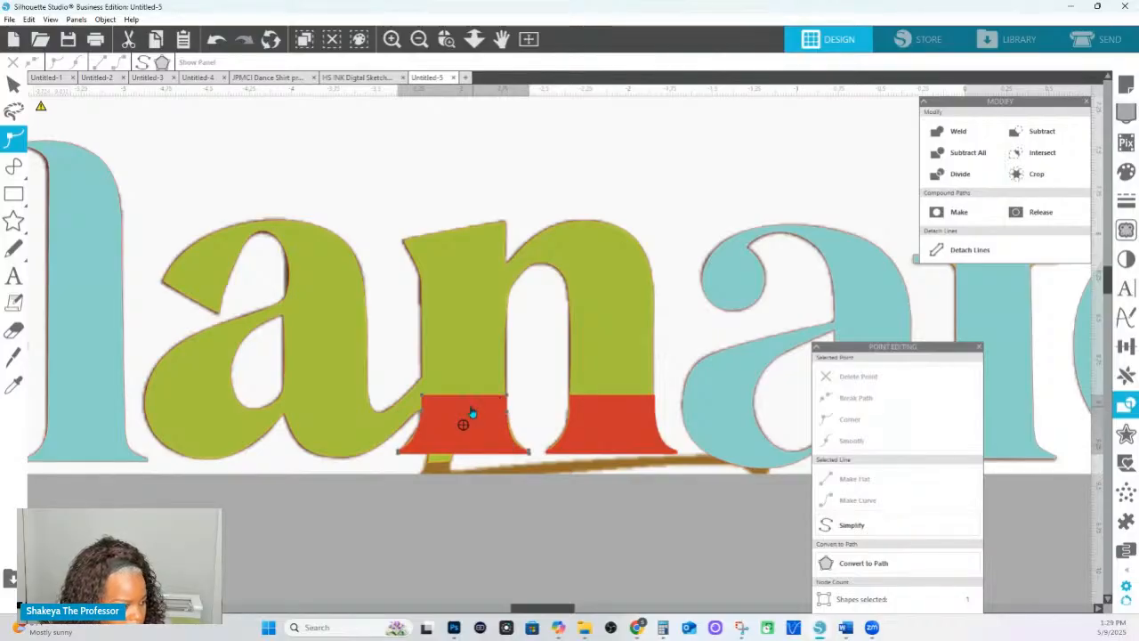
{"action": "left_click", "coordinate": [427, 255]}
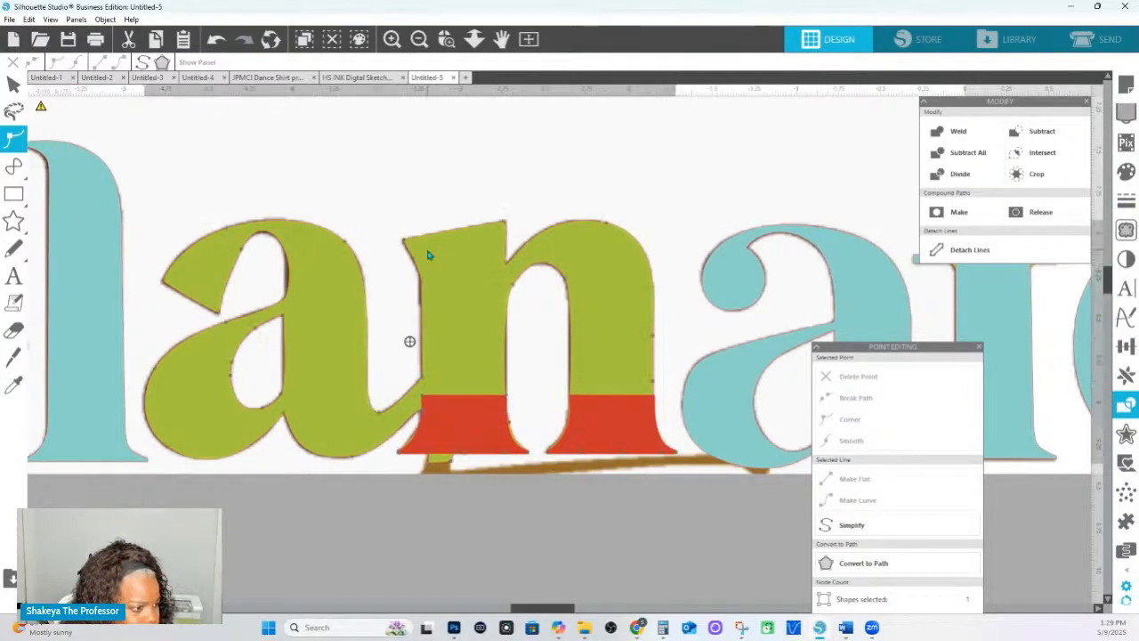
{"action": "left_click", "coordinate": [422, 287]}
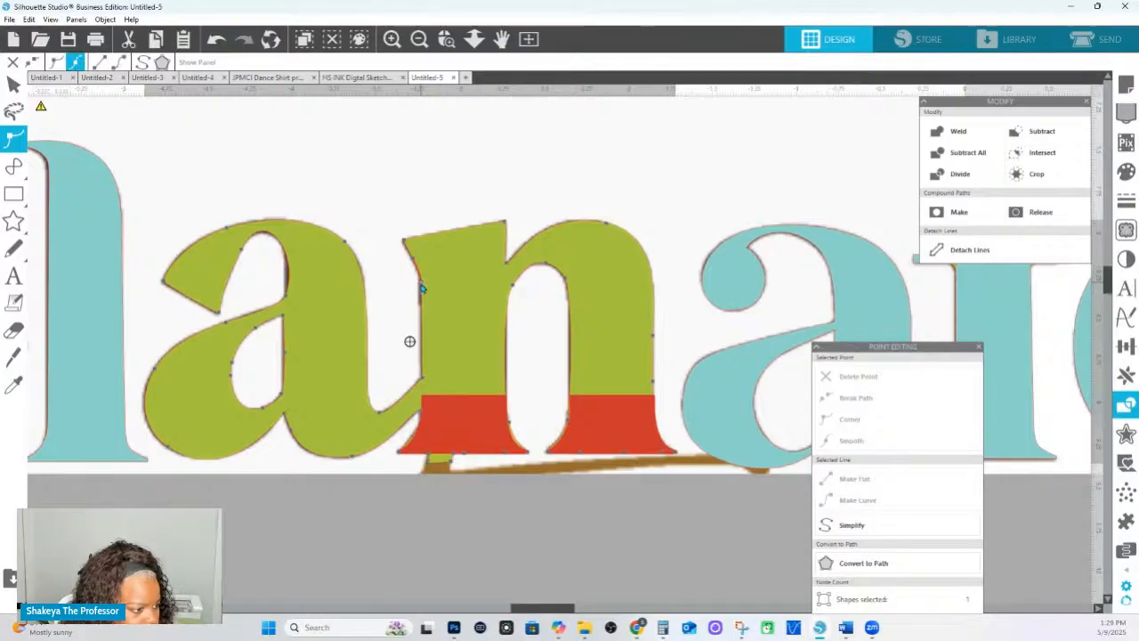
{"action": "left_click", "coordinate": [415, 265]}
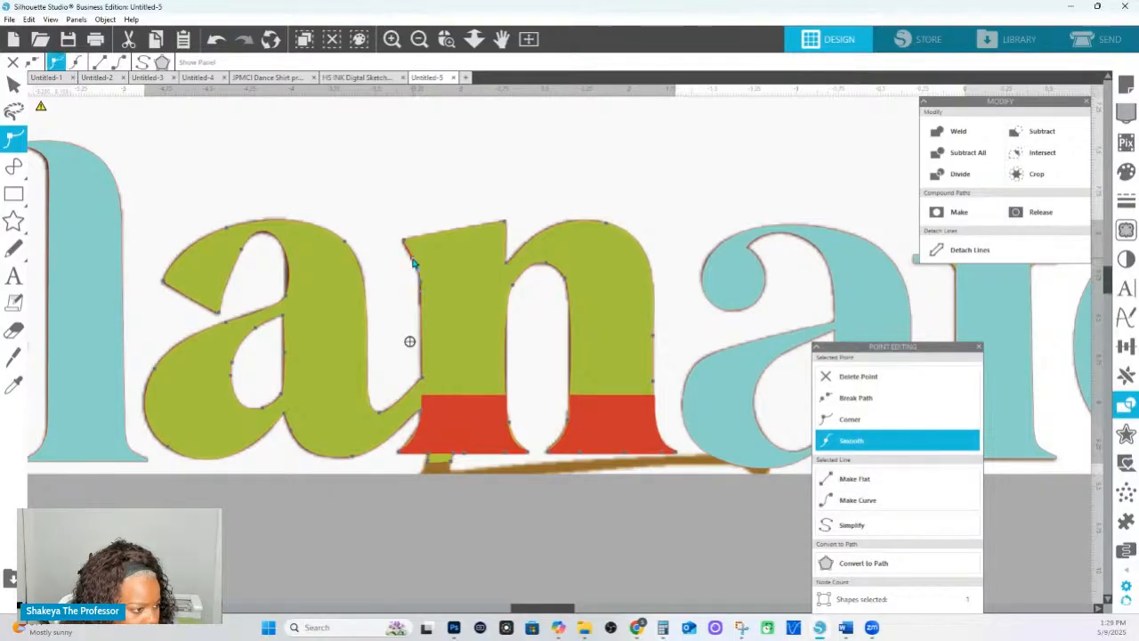
{"action": "left_click", "coordinate": [406, 241]}
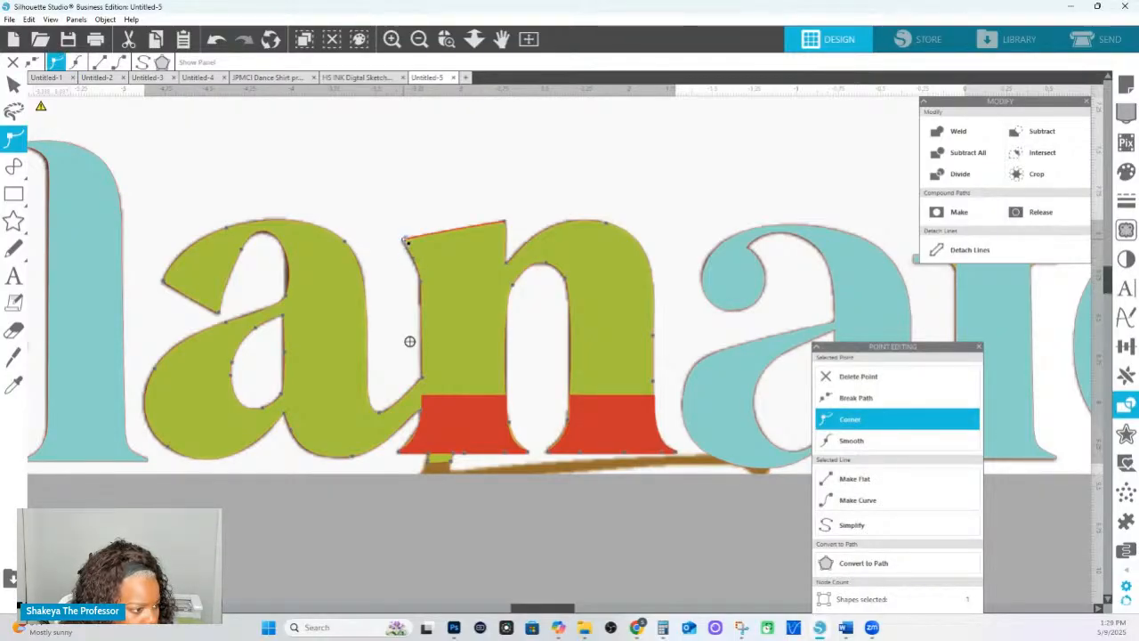
{"action": "left_click", "coordinate": [841, 478]}
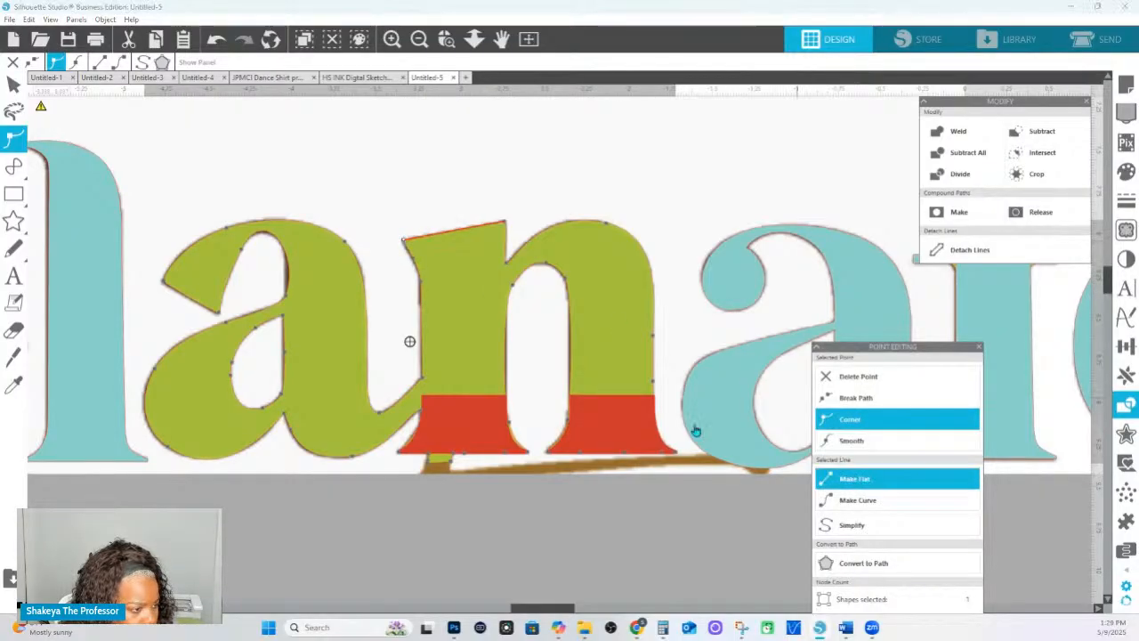
{"action": "left_click", "coordinate": [405, 241]}
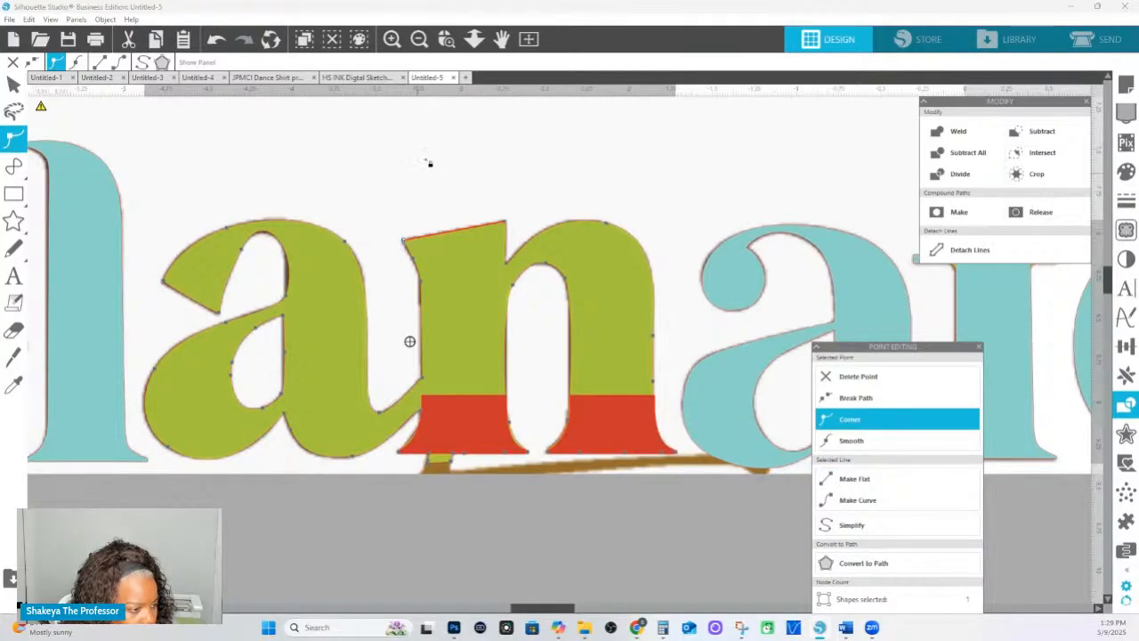
{"action": "left_click", "coordinate": [505, 224]}
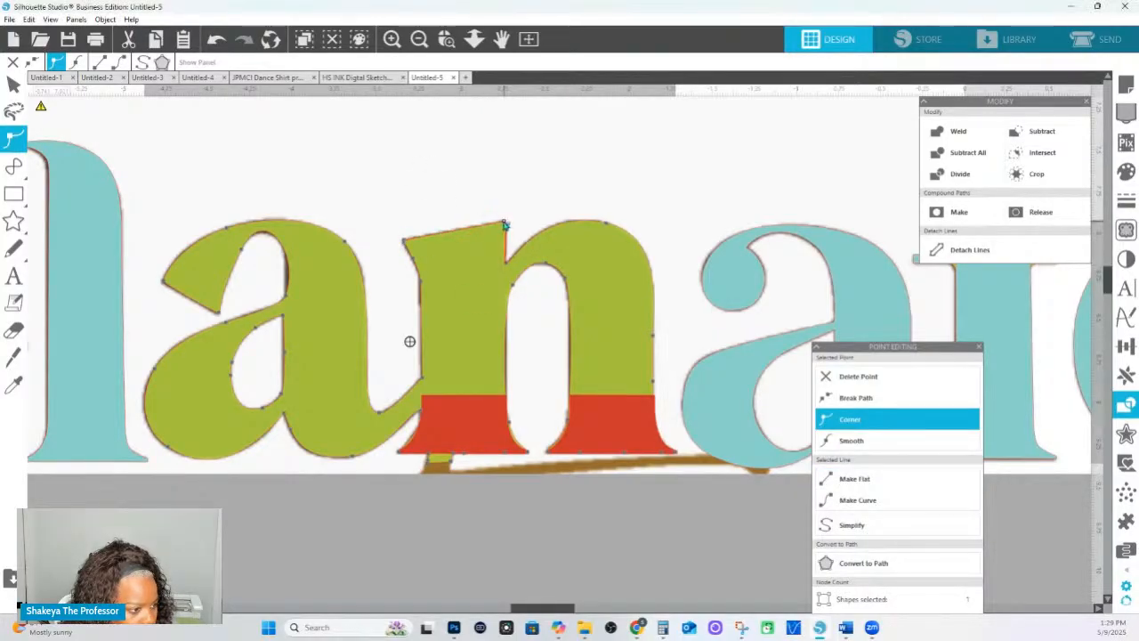
{"action": "left_click", "coordinate": [837, 476]}
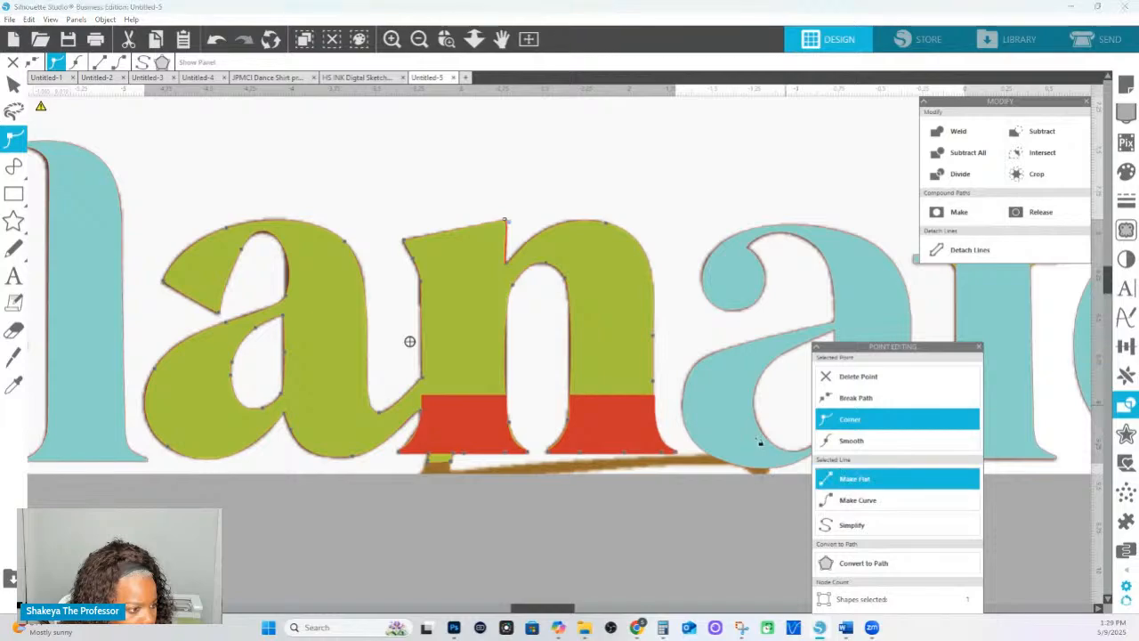
Adjust the points from the n's arch junction over the arch and down the second stem's outer edge to fit the original lettering.
{"action": "right_click", "coordinate": [506, 265]}
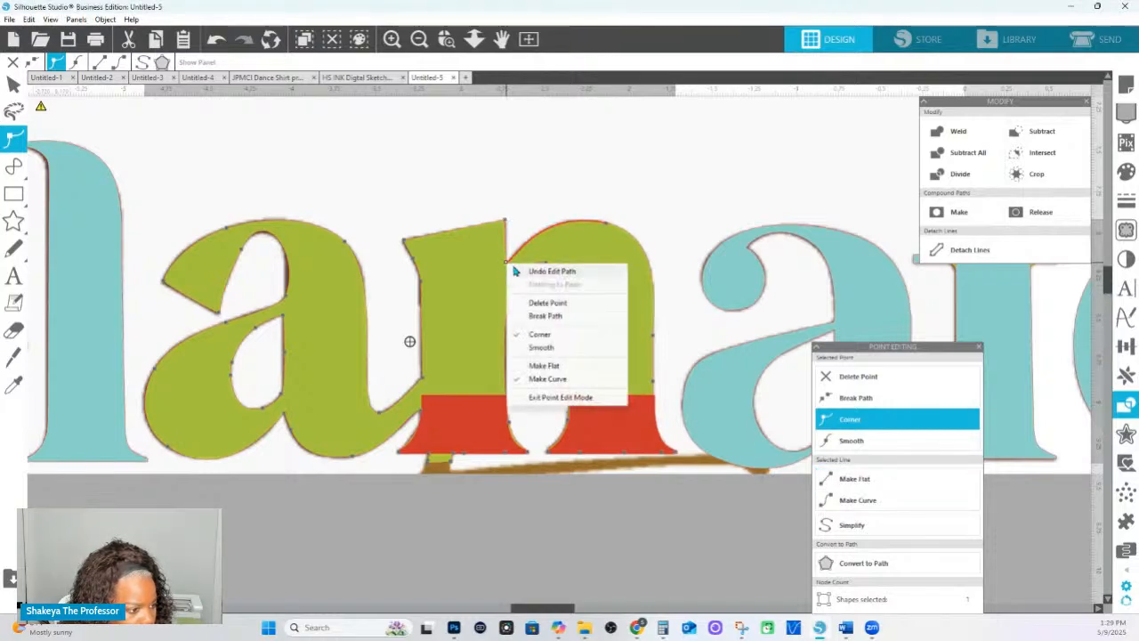
{"action": "left_click", "coordinate": [509, 264]}
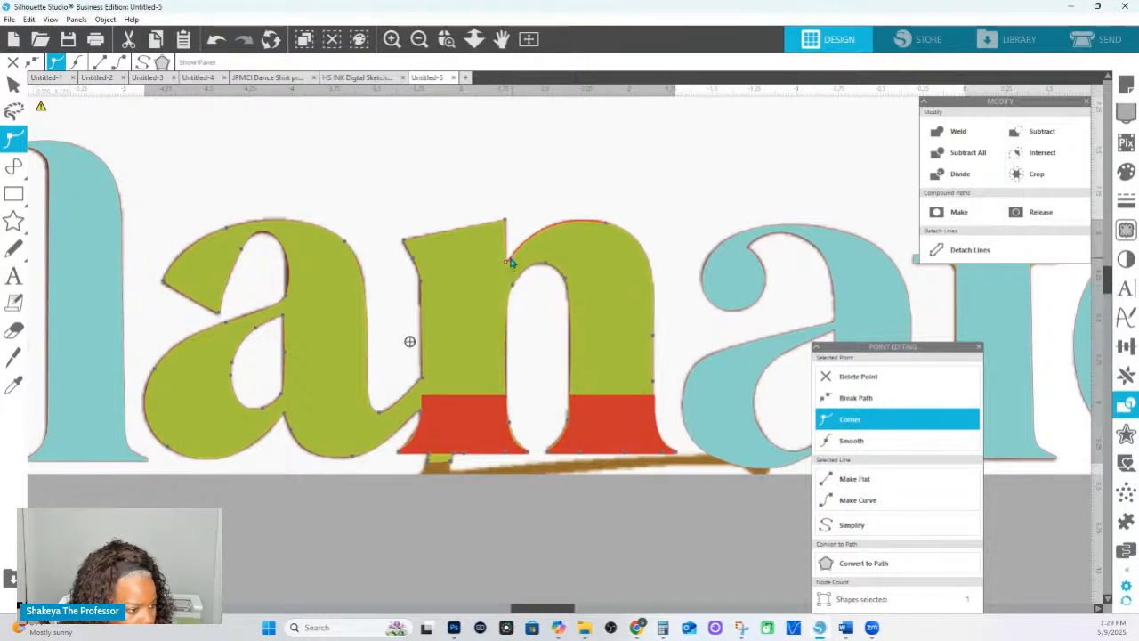
{"action": "left_click", "coordinate": [608, 227]}
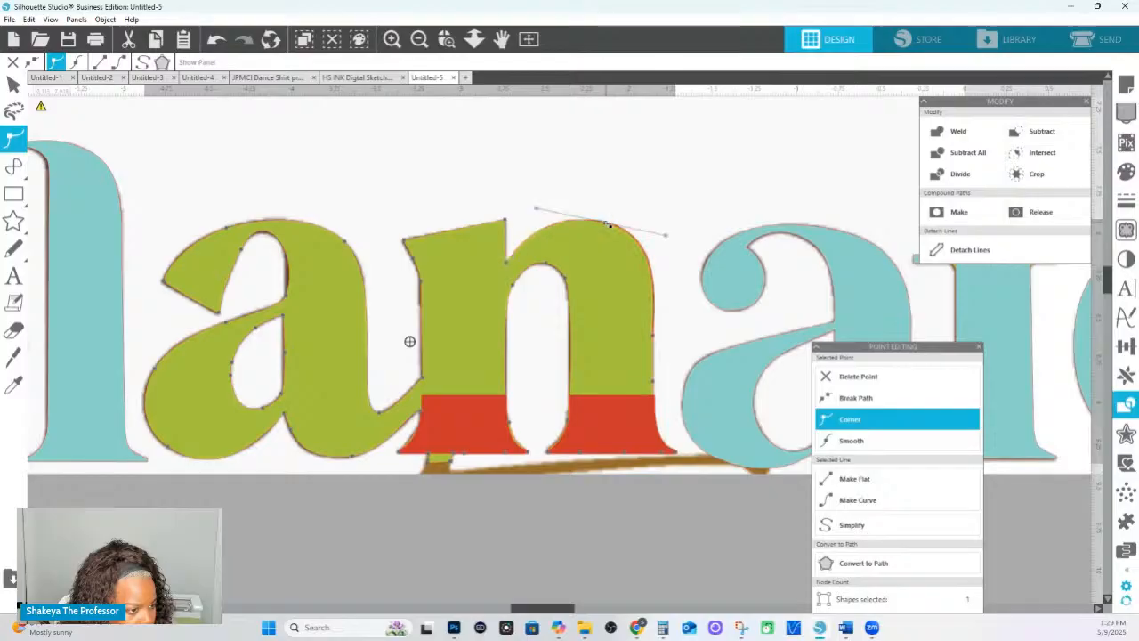
{"action": "left_click", "coordinate": [654, 336]}
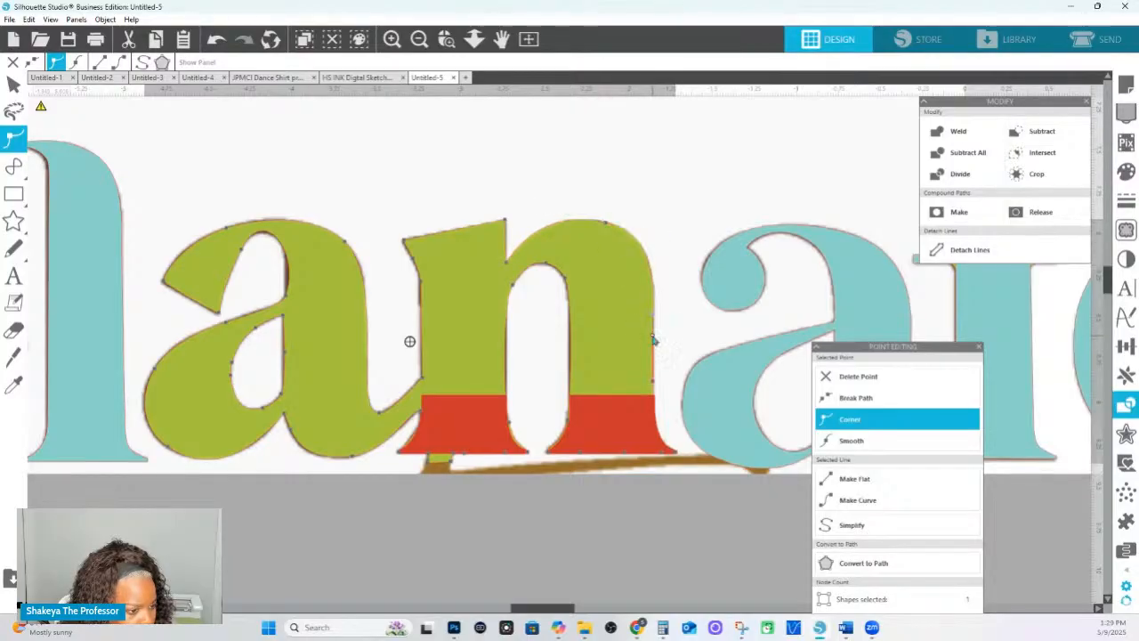
{"action": "left_click", "coordinate": [654, 384]}
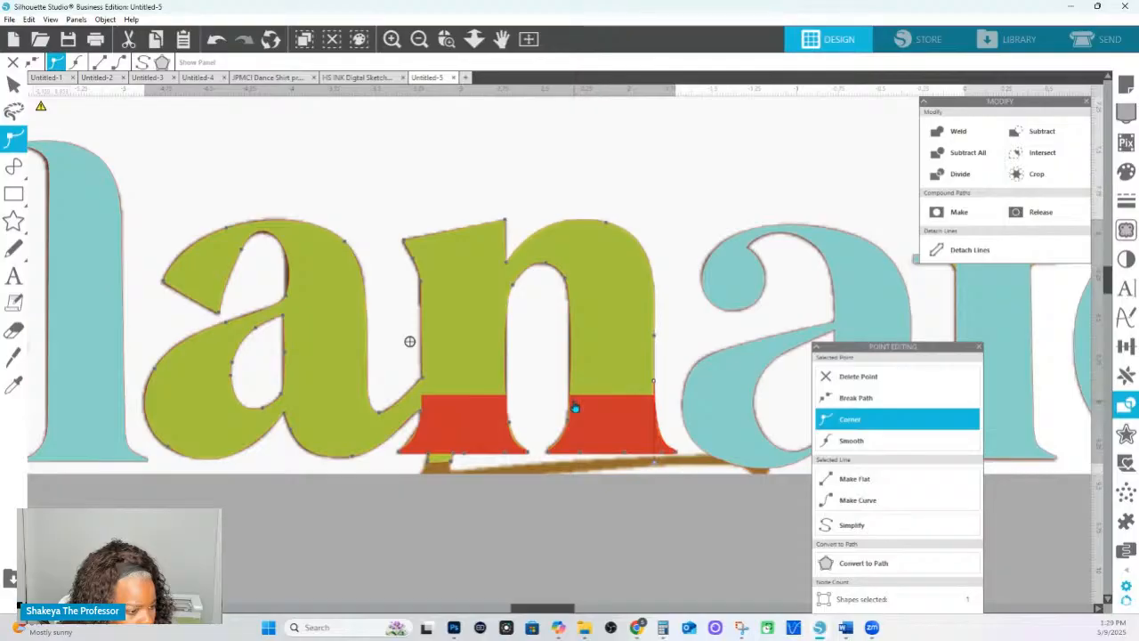
Adjust the points around the n's inner arch and along the first stem's inner edge.
{"action": "left_click", "coordinate": [515, 287]}
{"action": "left_click", "coordinate": [546, 266]}
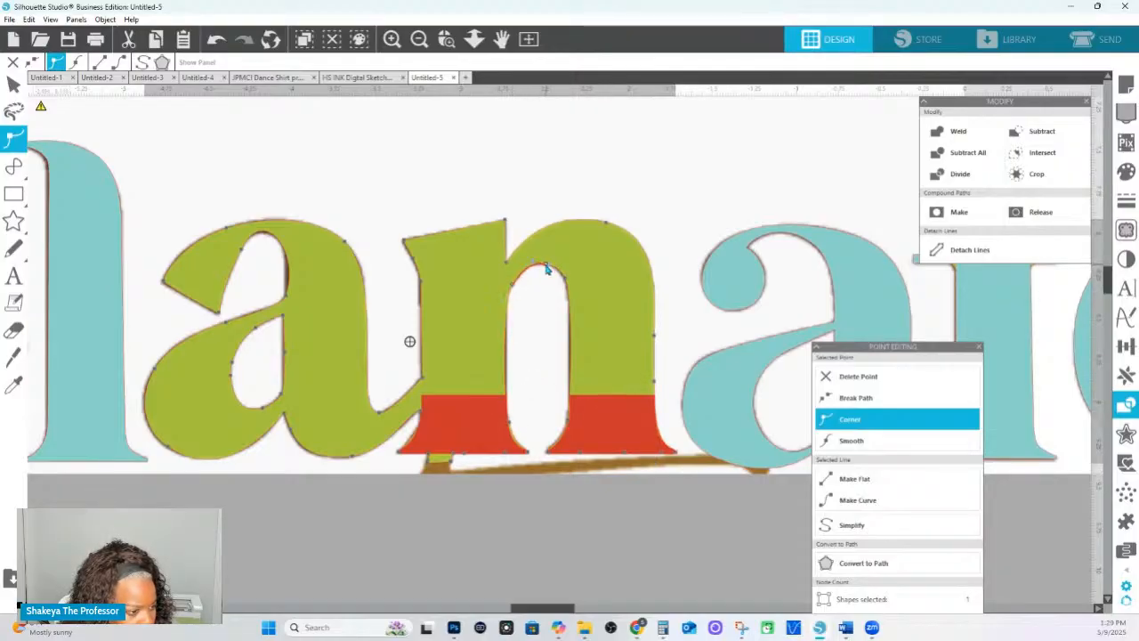
{"action": "left_click", "coordinate": [570, 284]}
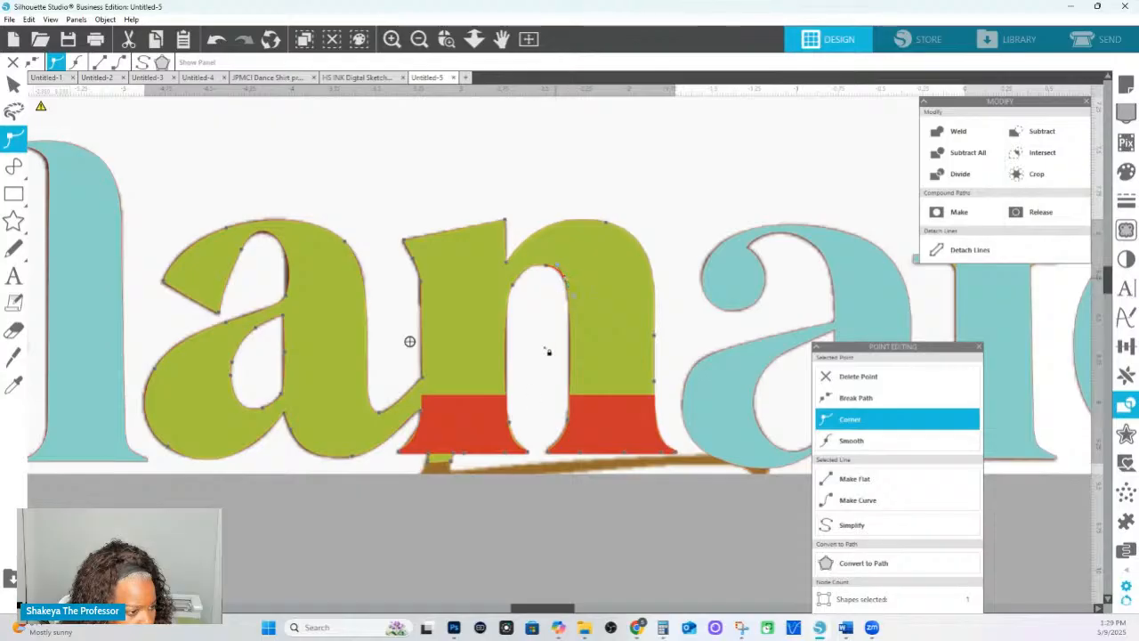
{"action": "left_click", "coordinate": [508, 399]}
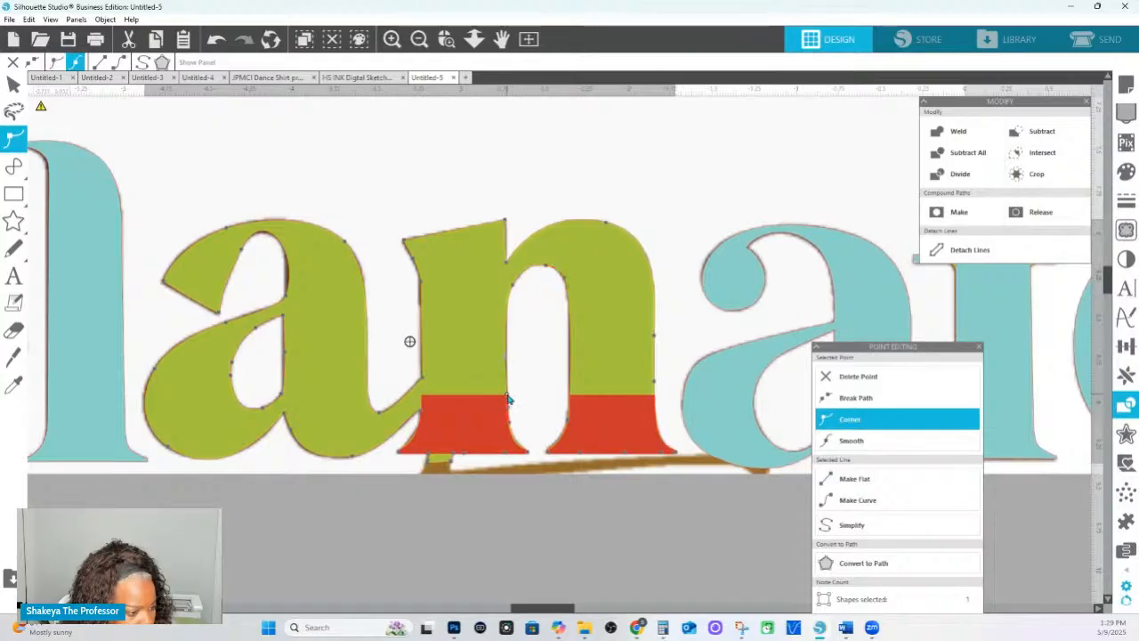
{"action": "left_click", "coordinate": [508, 362]}
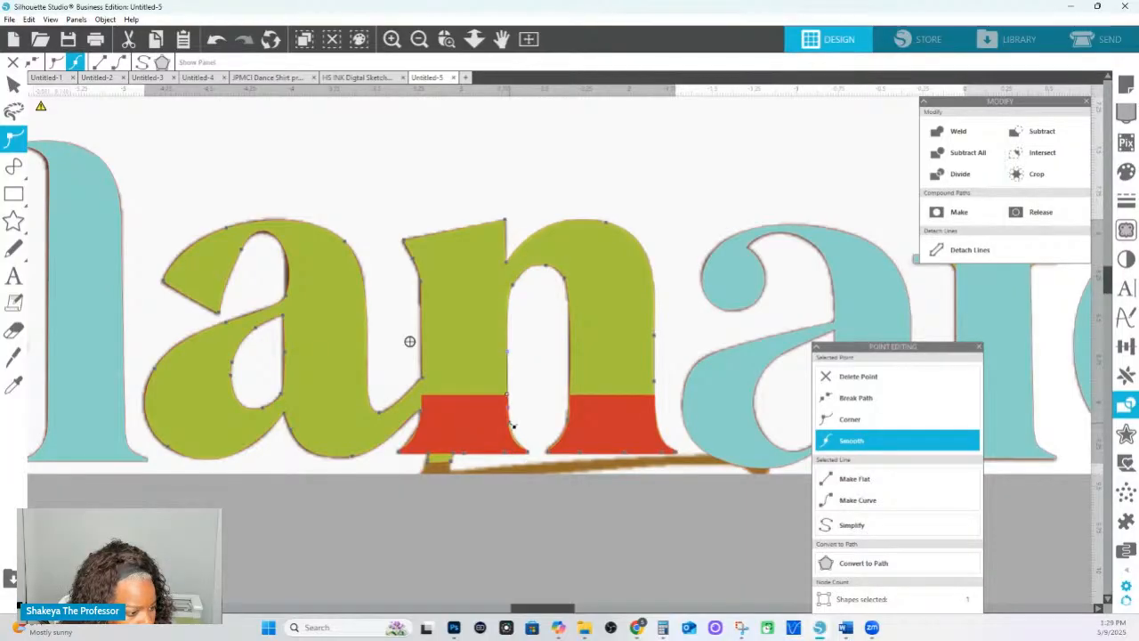
Delete the surplus green points at the base of the n's first stem behind its red foot and finish point editing.
{"action": "left_click", "coordinate": [527, 452]}
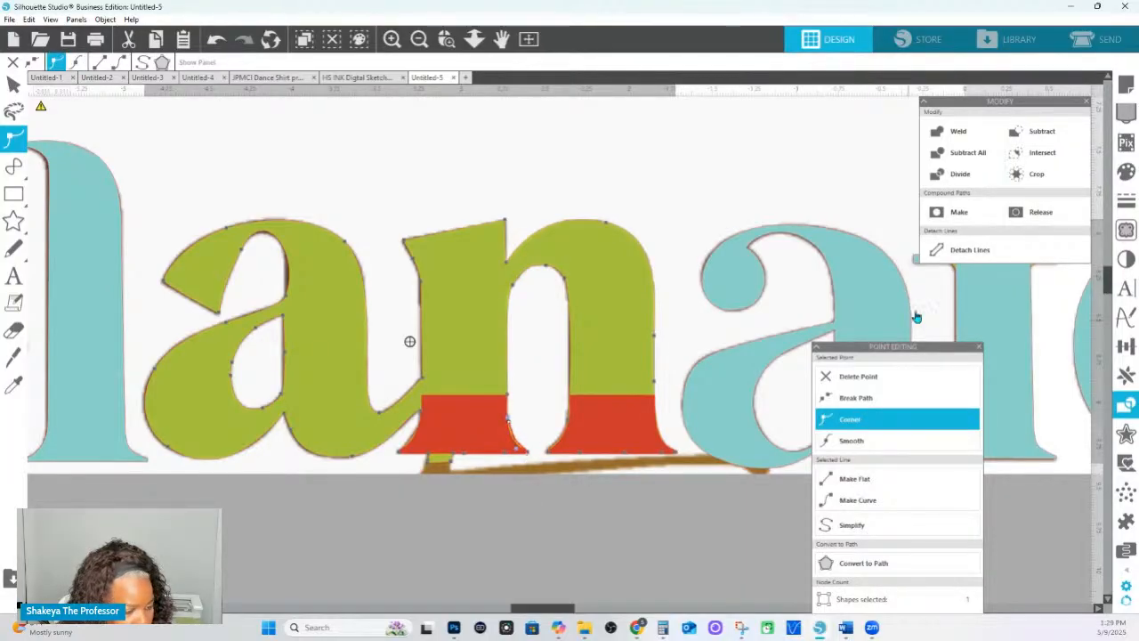
{"action": "left_click", "coordinate": [869, 381]}
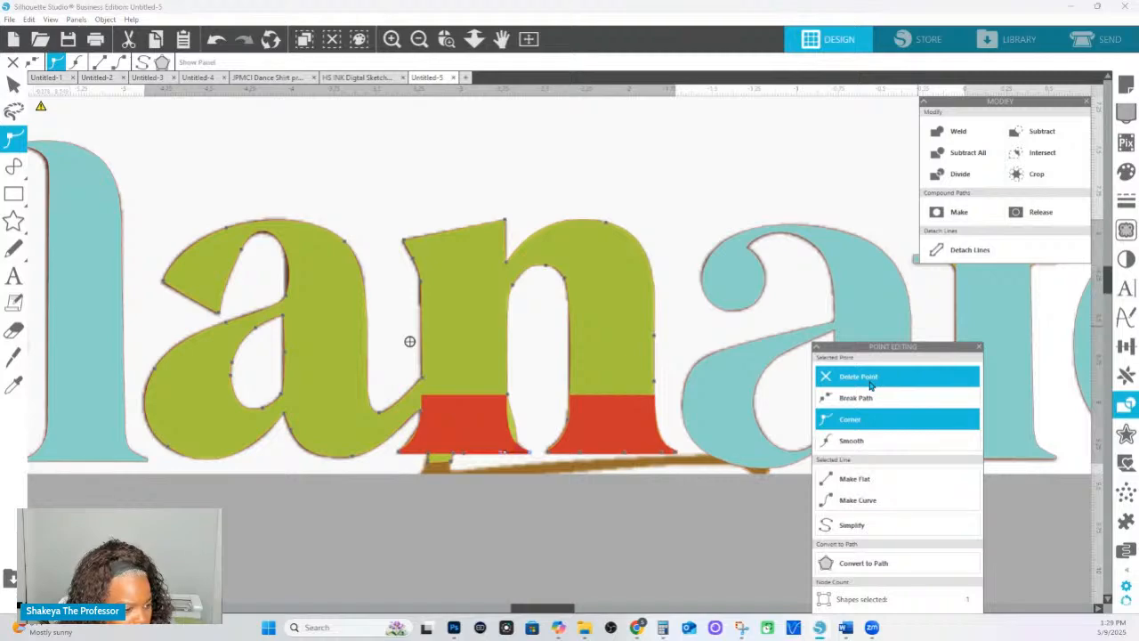
{"action": "left_click", "coordinate": [869, 381]}
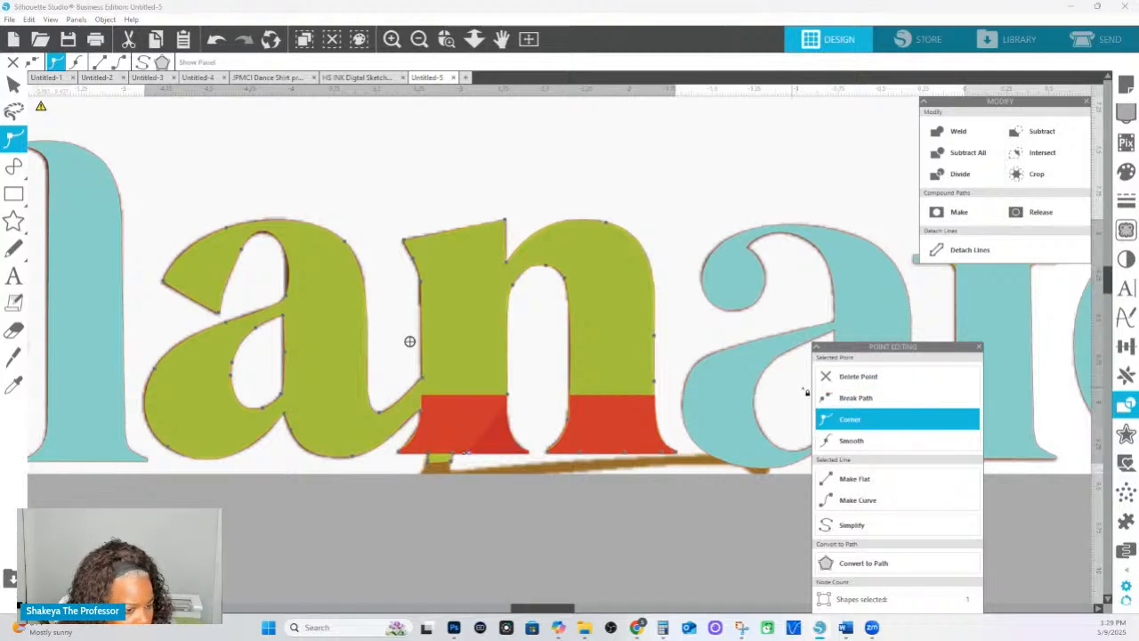
{"action": "left_click", "coordinate": [856, 382]}
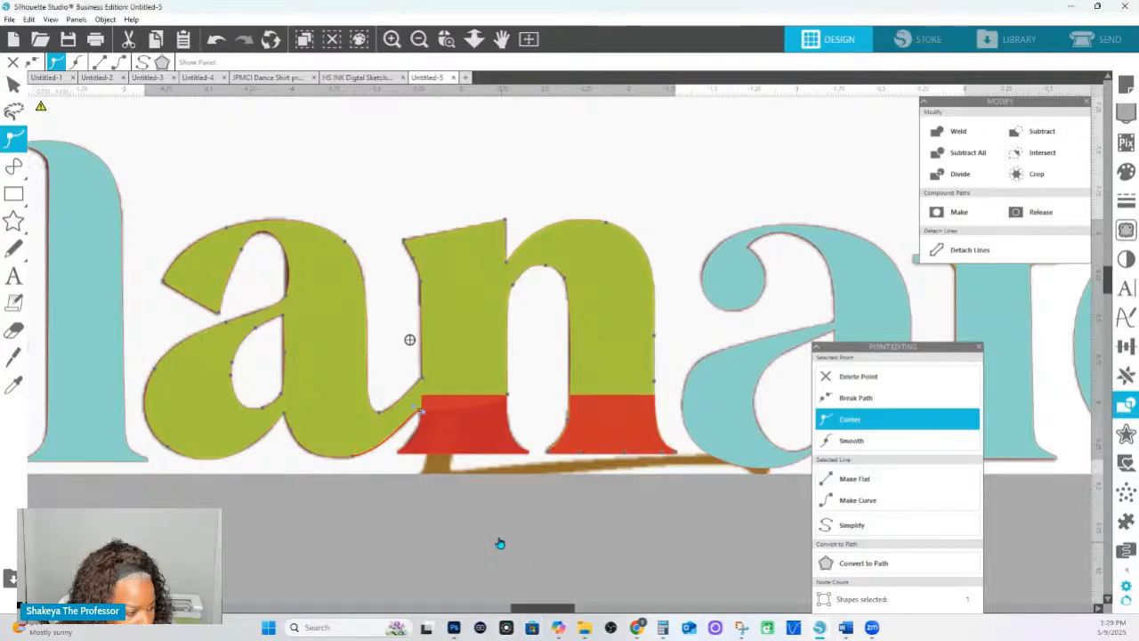
{"action": "right_click", "coordinate": [440, 313]}
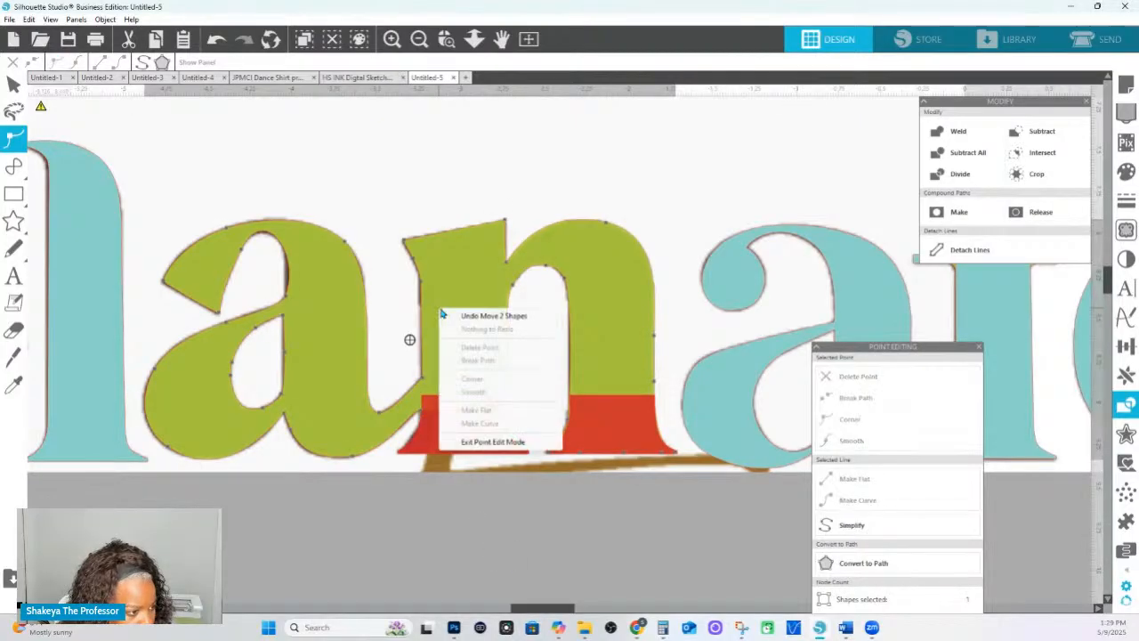
{"action": "left_click", "coordinate": [432, 195]}
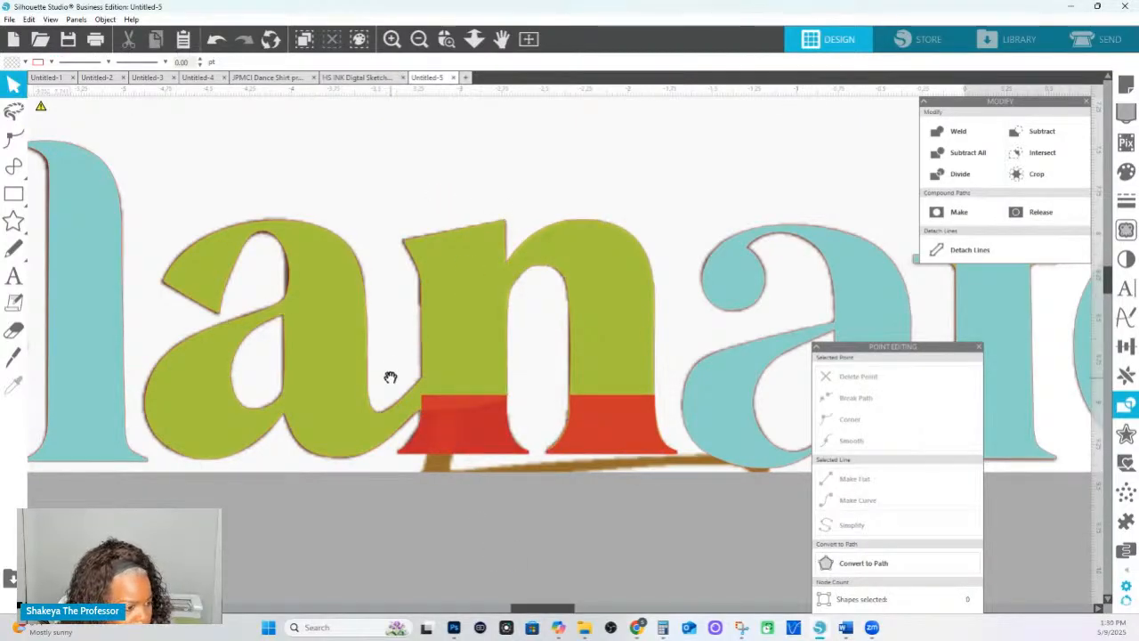
Adjust the points of the joined a's upper terminal and the start of its top curve to follow the original outline.
{"action": "left_click_drag", "start_coordinate": [392, 379], "coordinate": [646, 391]}
{"action": "left_click", "coordinate": [637, 425]}
{"action": "double_click", "coordinate": [637, 424]}
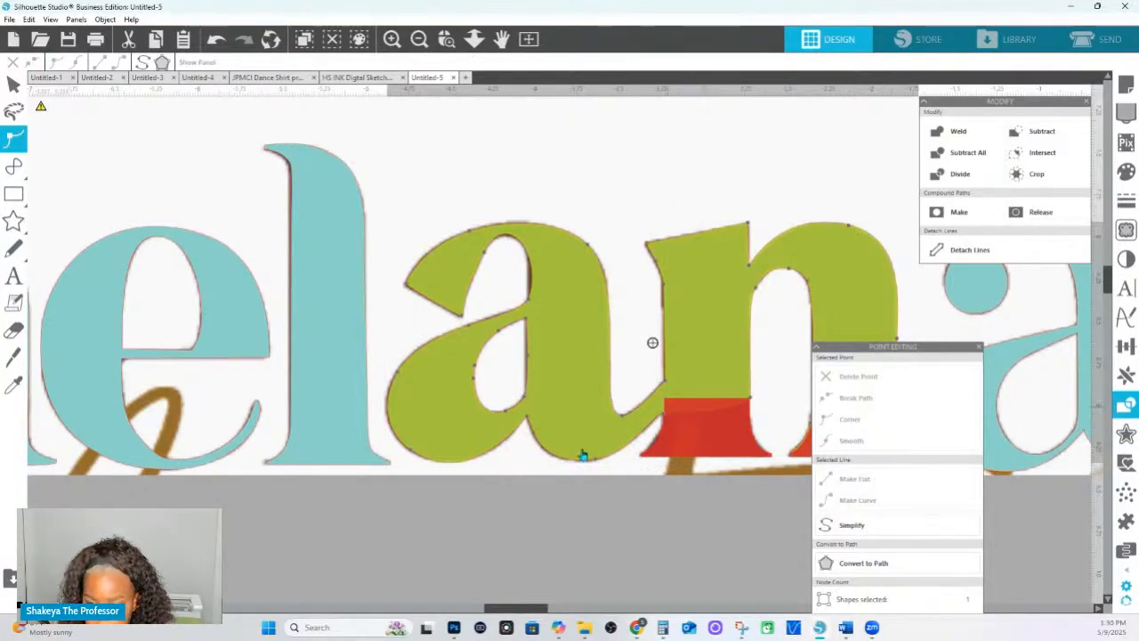
{"action": "left_click", "coordinate": [488, 252]}
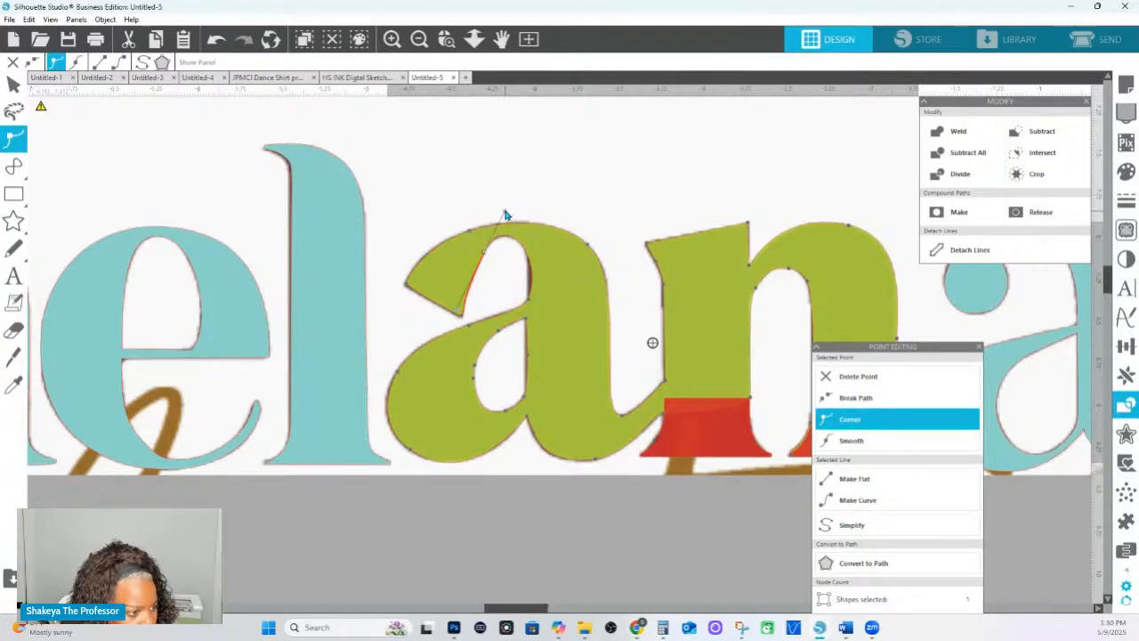
{"action": "left_click", "coordinate": [464, 318]}
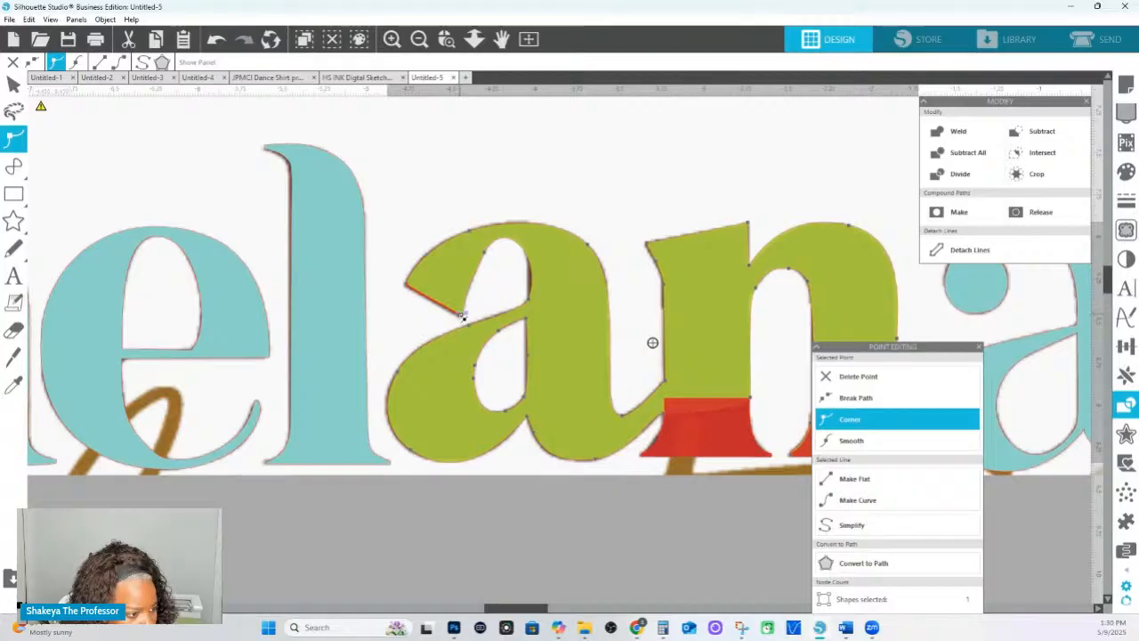
{"action": "left_click", "coordinate": [406, 287]}
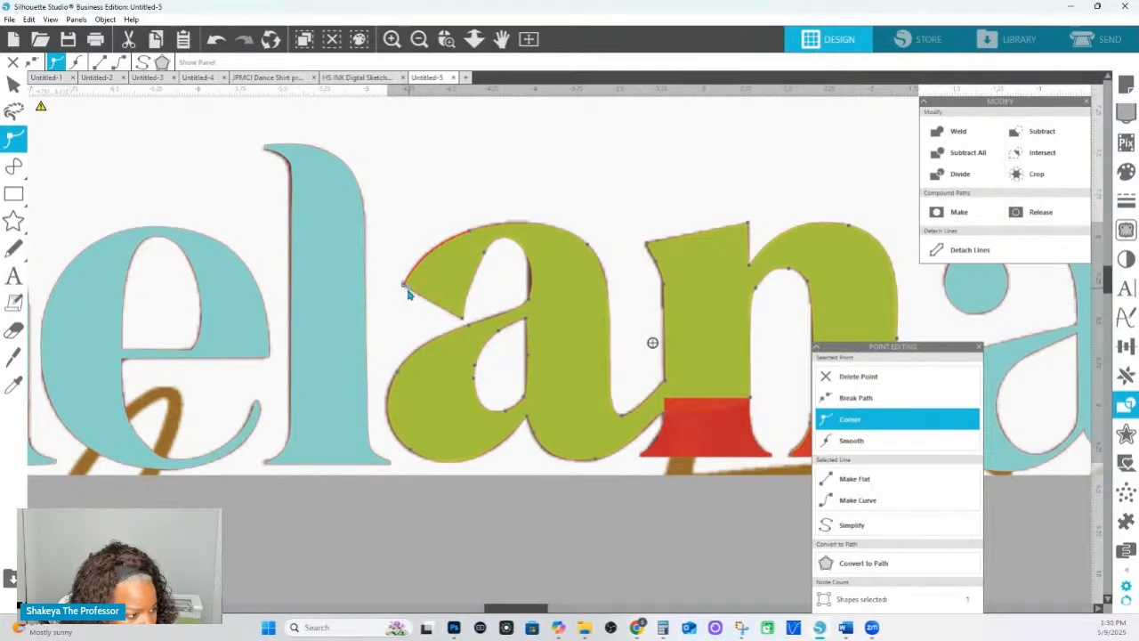
{"action": "left_click", "coordinate": [471, 233]}
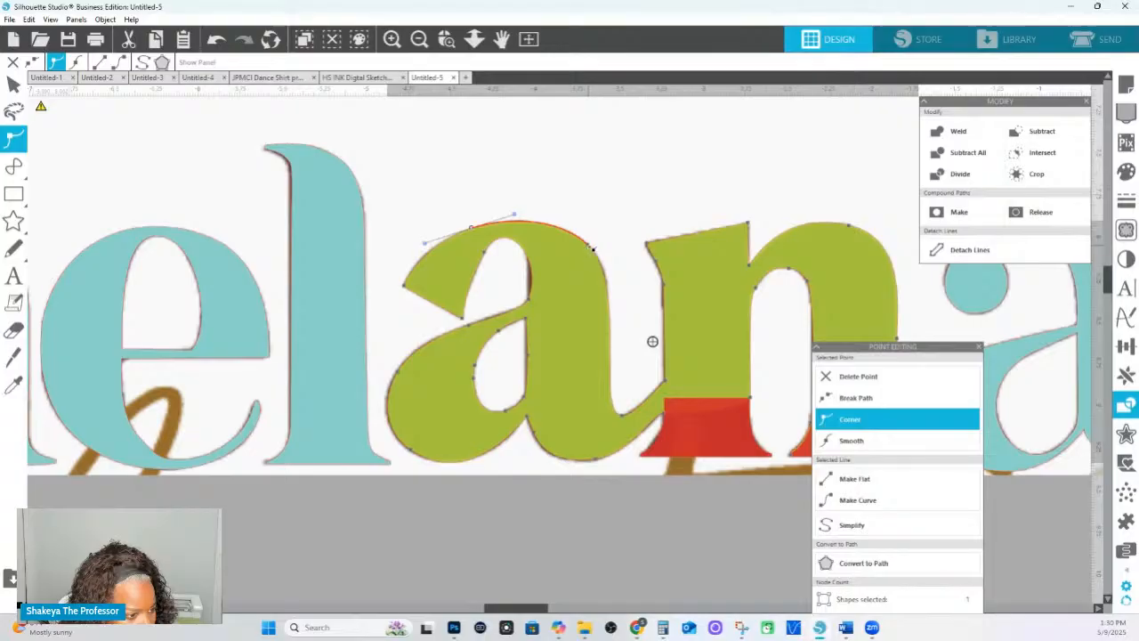
Adjust the point on the a's shoulder and reshape the inner curve of its upper opening to follow the original outline.
{"action": "left_click", "coordinate": [590, 246]}
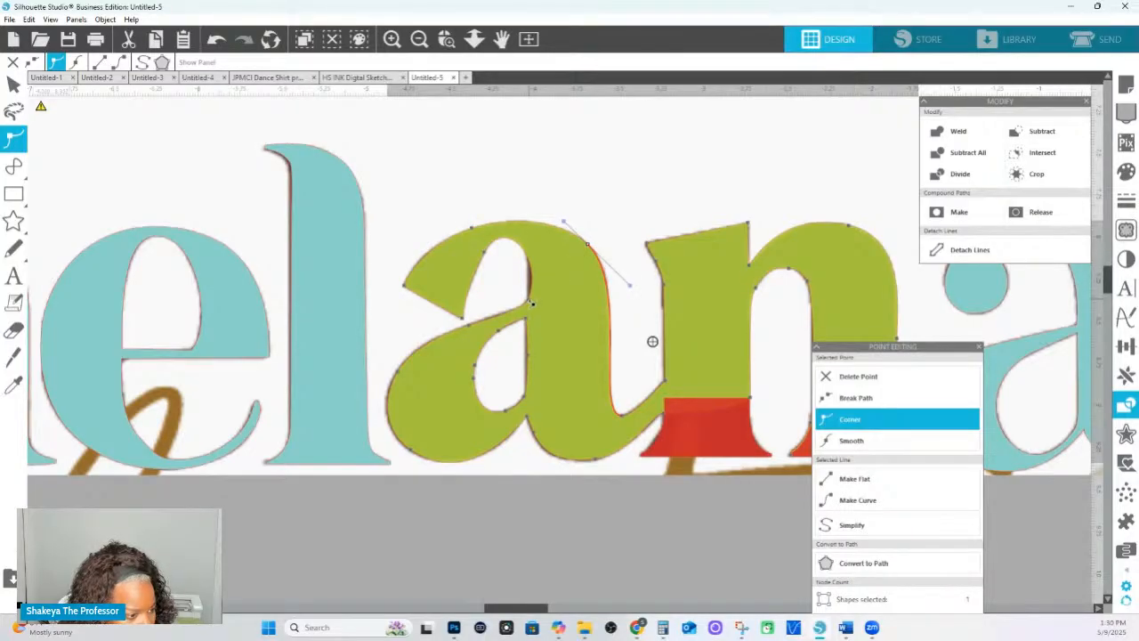
{"action": "left_click", "coordinate": [539, 276]}
{"action": "mouse_move", "coordinate": [545, 255]}
{"action": "left_mouse_down"}
{"action": "mouse_move", "coordinate": [536, 271]}
{"action": "mouse_move", "coordinate": [527, 263]}
{"action": "left_mouse_up"}
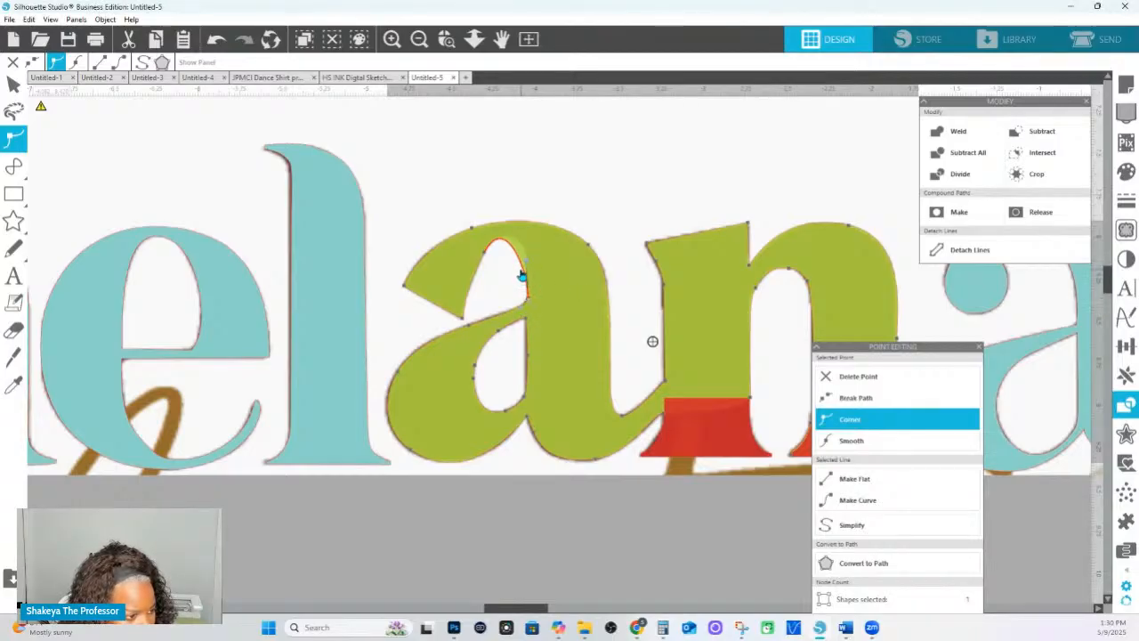
{"action": "left_click_drag", "start_coordinate": [522, 276], "coordinate": [524, 256]}
{"action": "left_click", "coordinate": [519, 233]}
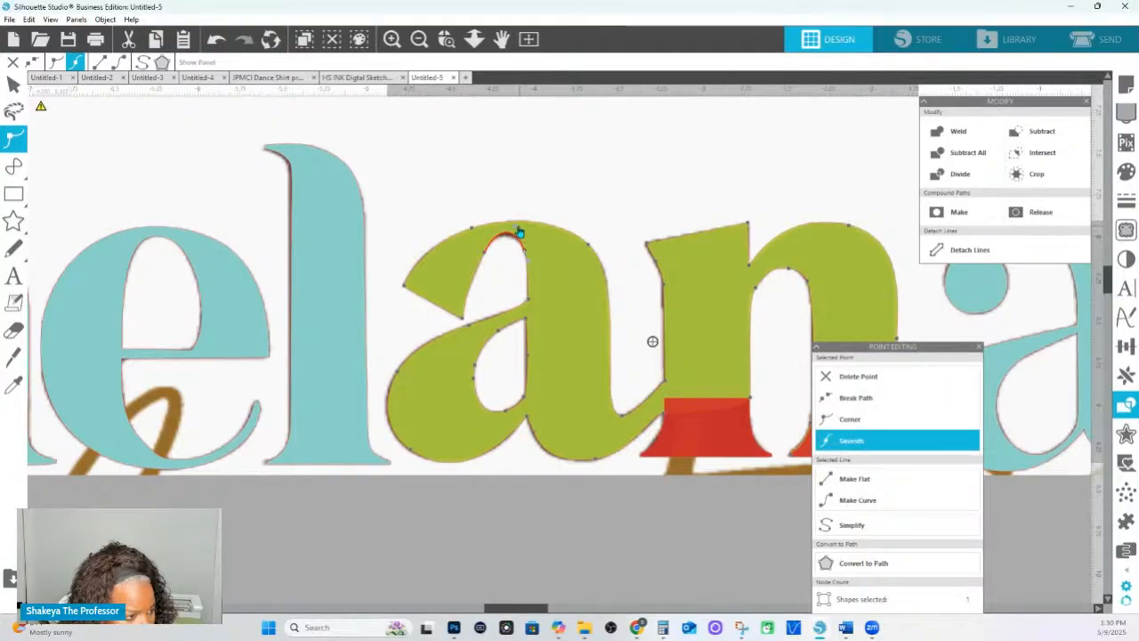
{"action": "left_click_drag", "start_coordinate": [516, 233], "coordinate": [524, 241]}
{"action": "left_click", "coordinate": [530, 304]}
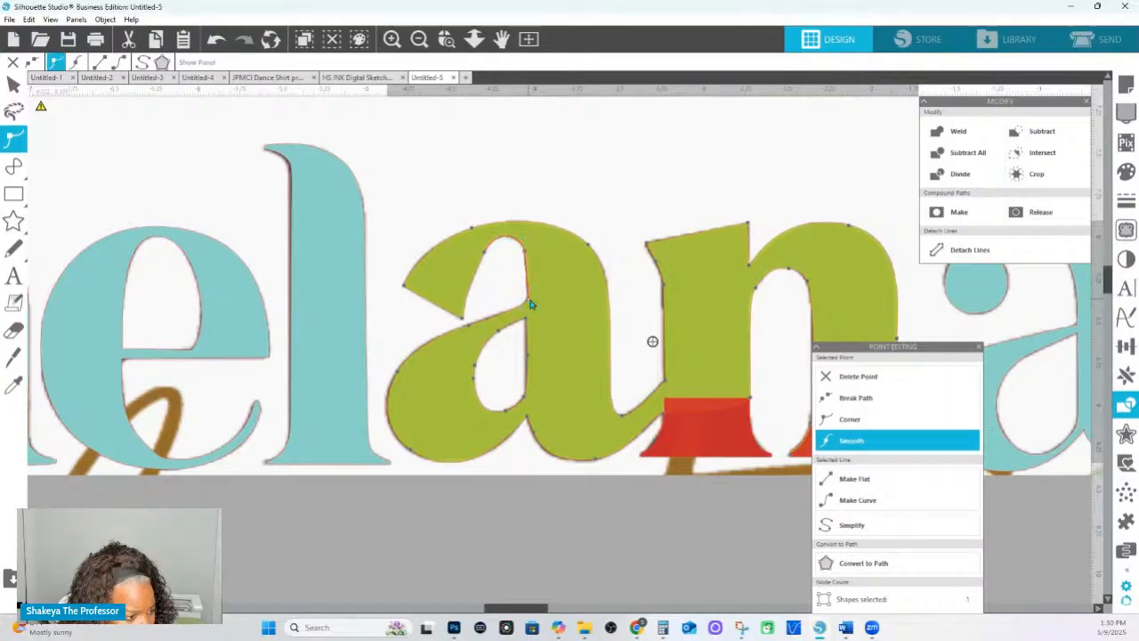
{"action": "left_click", "coordinate": [524, 314]}
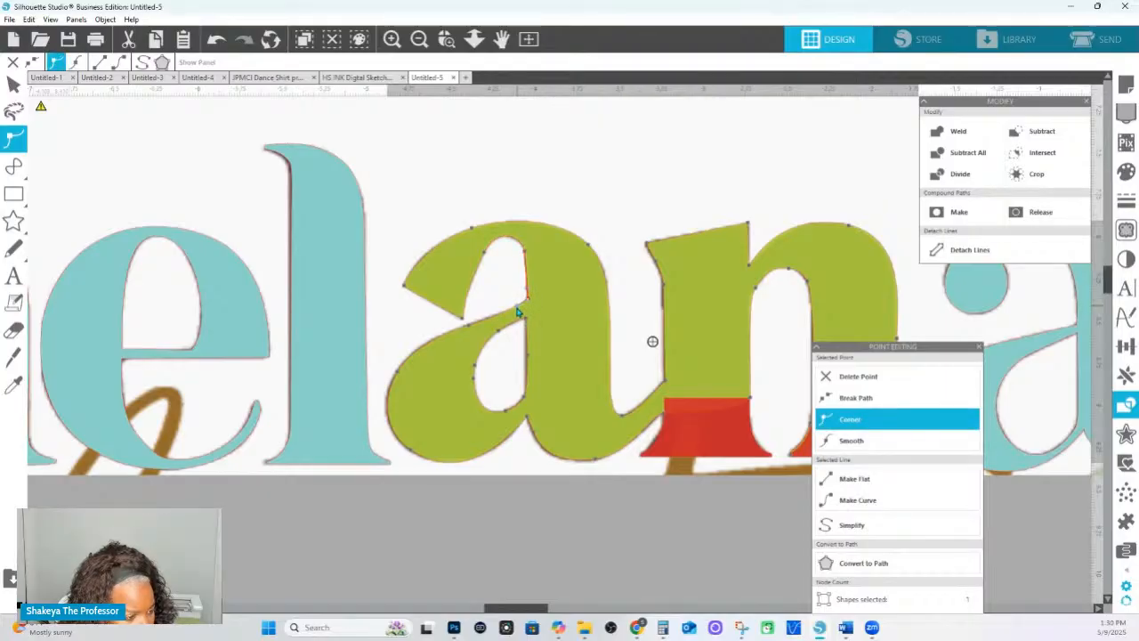
{"action": "left_click", "coordinate": [525, 258]}
Adjust the outer points of the a's bowl, from its upper join around to the notch at the stem's base.
{"action": "left_click", "coordinate": [469, 330]}
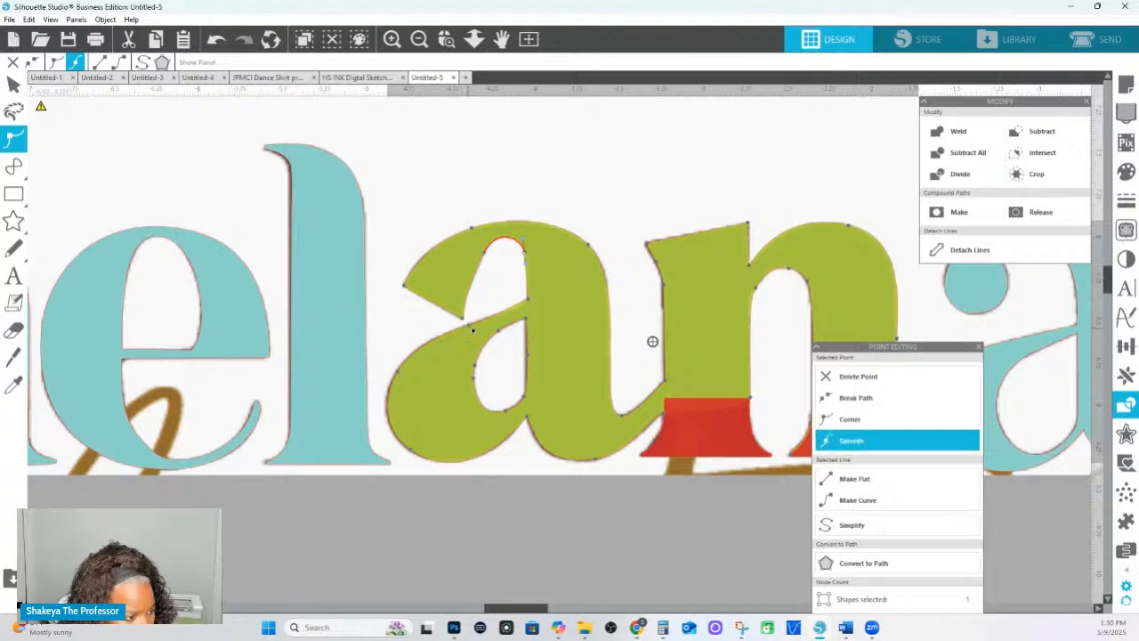
{"action": "right_click", "coordinate": [469, 329]}
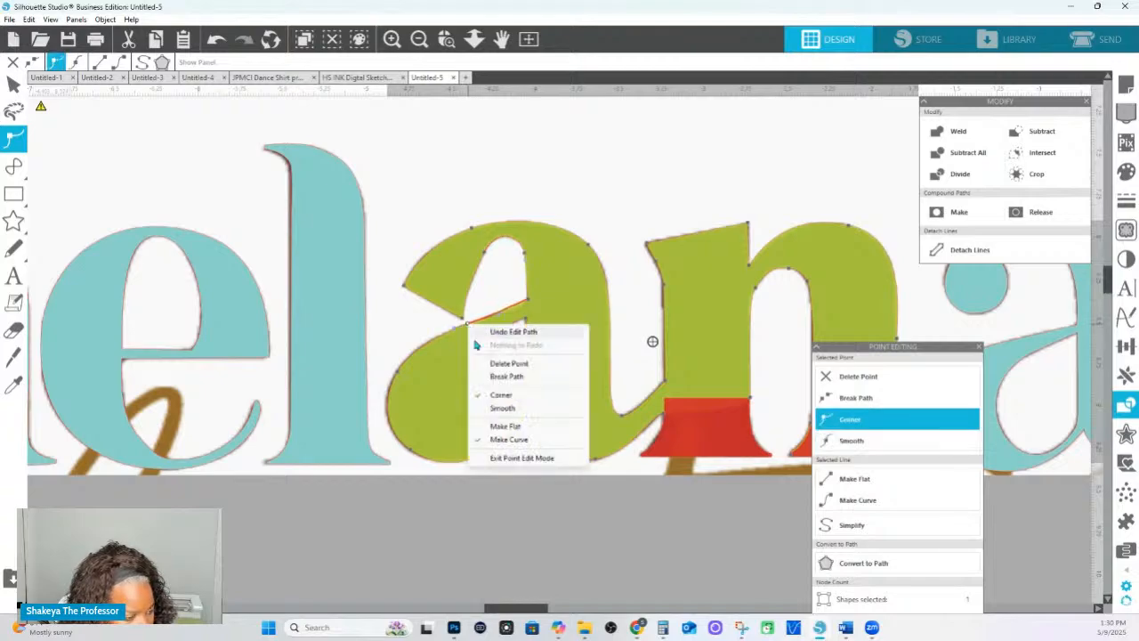
{"action": "left_click", "coordinate": [396, 376]}
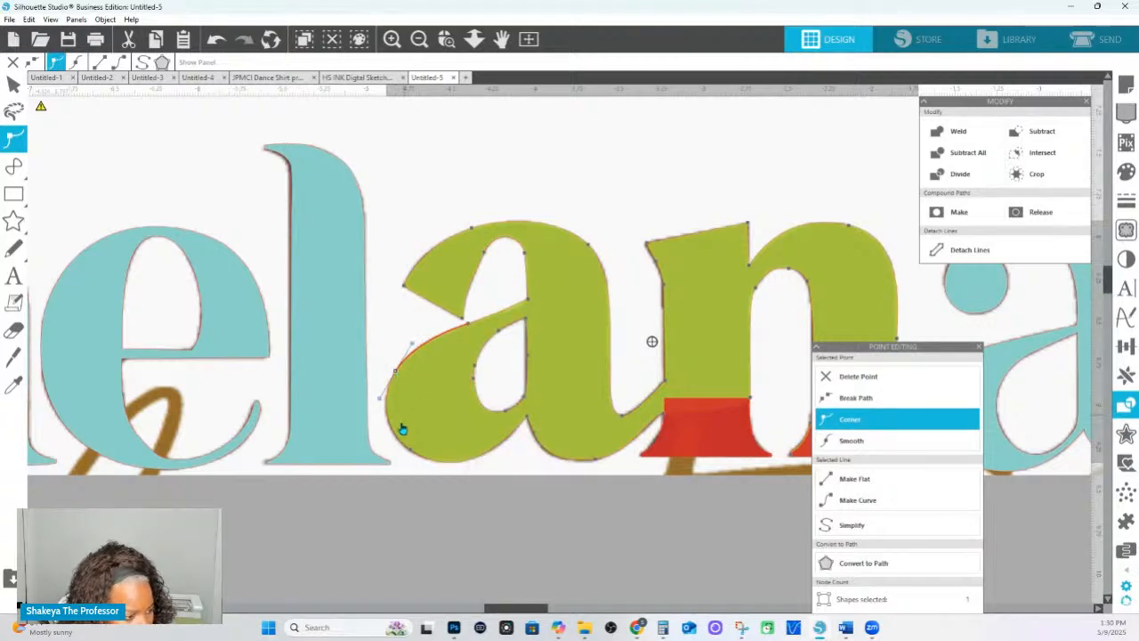
{"action": "left_click", "coordinate": [409, 452]}
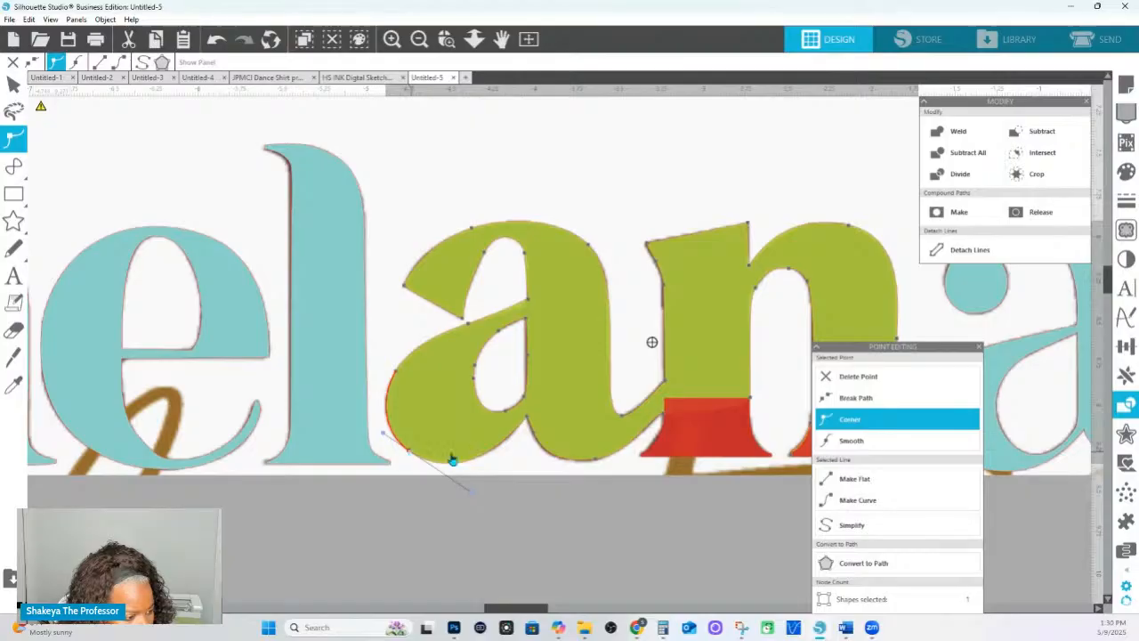
{"action": "left_click", "coordinate": [531, 418]}
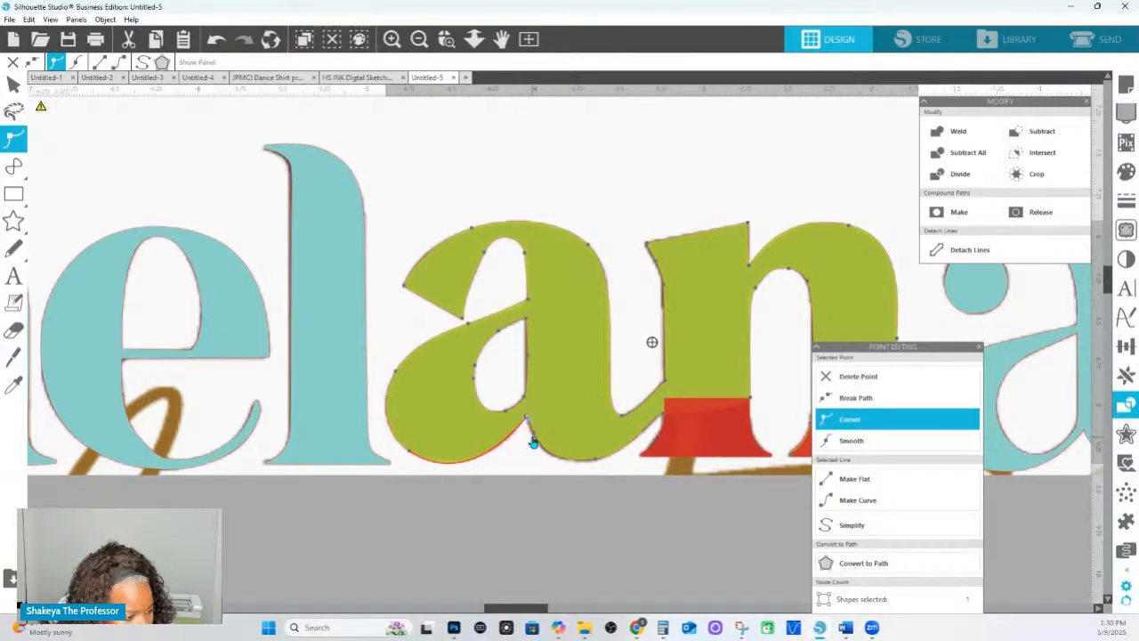
Fit the a's bottom curve and tail to the original outline and delete the surplus point on the lower counter's straight edge.
{"action": "left_click", "coordinate": [533, 438]}
{"action": "left_click", "coordinate": [591, 463]}
{"action": "left_click_drag", "start_coordinate": [594, 458], "coordinate": [595, 462]}
{"action": "left_click", "coordinate": [622, 417]}
{"action": "left_click_drag", "start_coordinate": [623, 421], "coordinate": [667, 408]}
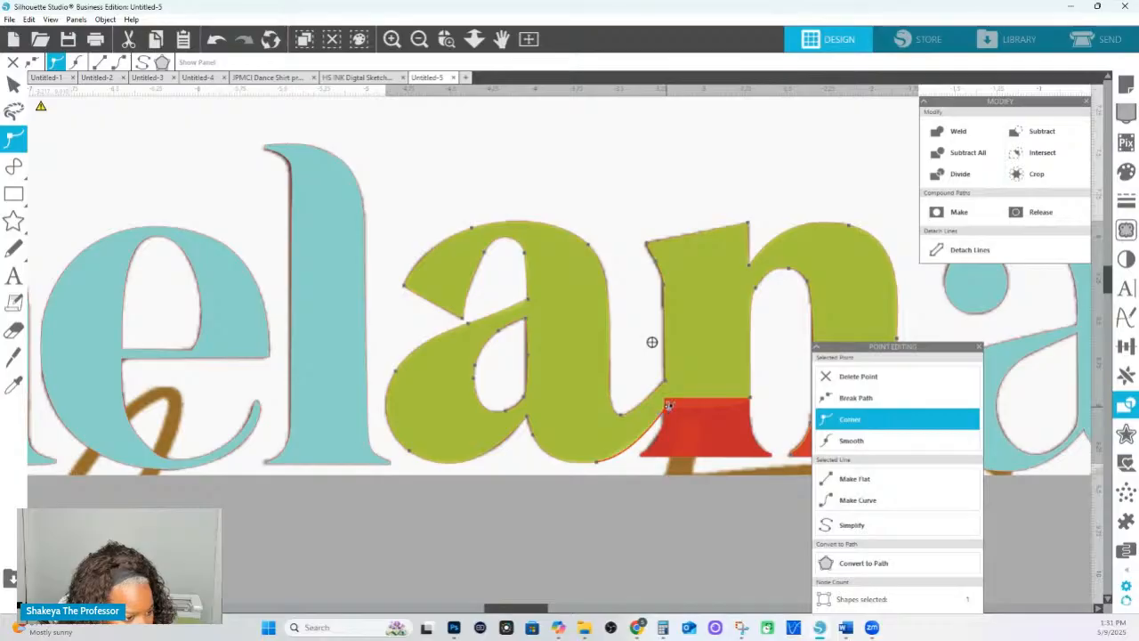
{"action": "left_click", "coordinate": [531, 358]}
{"action": "key", "text": "Delete"}
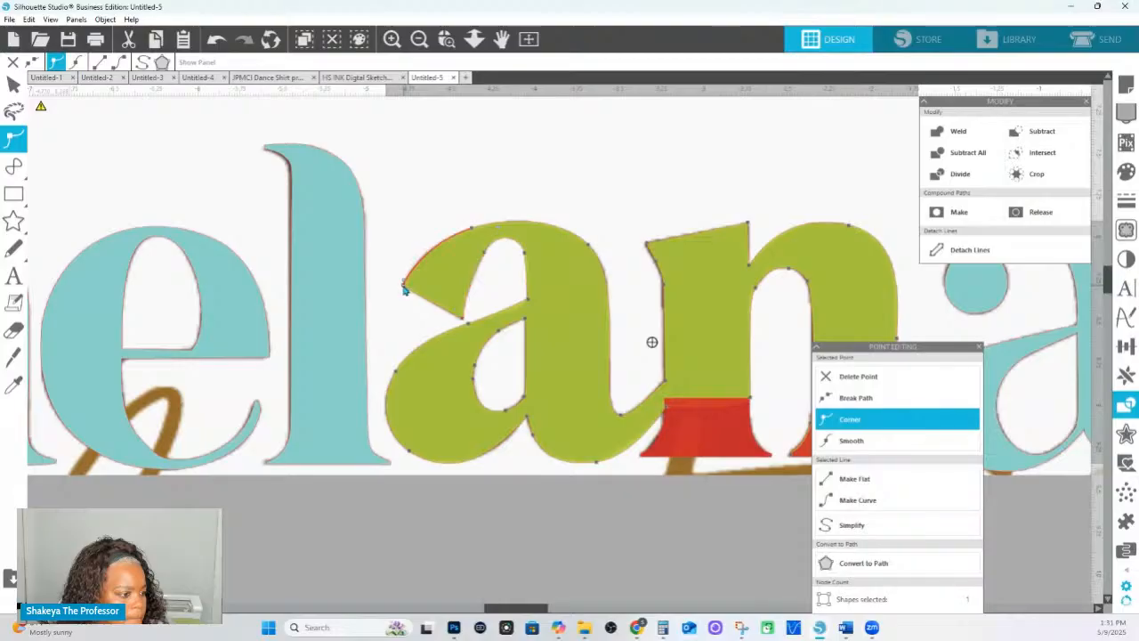
Weld the green joined a and n with the n's two red feet and match the fill to the teal letters.
{"action": "left_click", "coordinate": [474, 39]}
{"action": "left_click_drag", "start_coordinate": [489, 106], "coordinate": [613, 453]}
{"action": "left_click", "coordinate": [634, 386]}
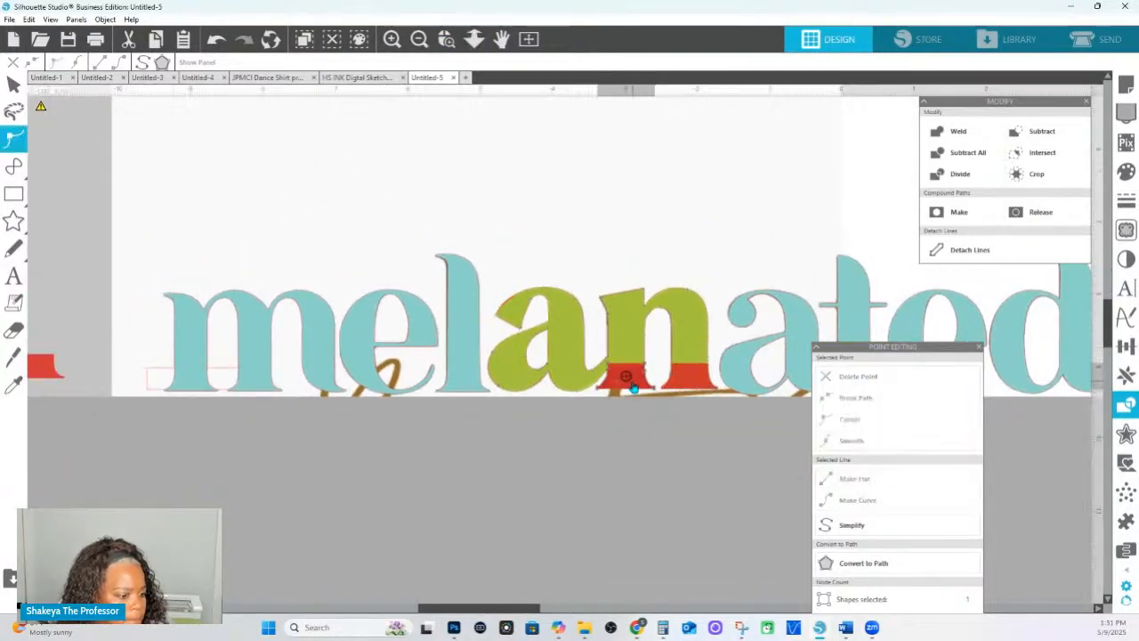
{"action": "key", "text": "Escape"}
{"action": "left_click", "coordinate": [685, 383], "text": "shift"}
{"action": "left_click", "coordinate": [696, 337], "text": "shift"}
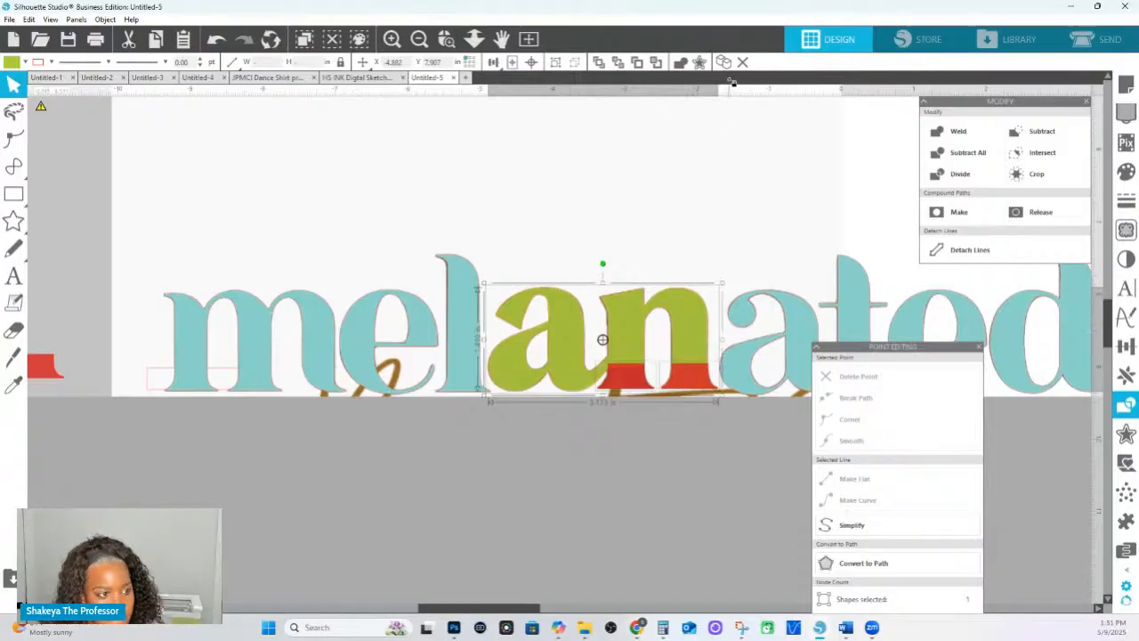
{"action": "left_click", "coordinate": [682, 64]}
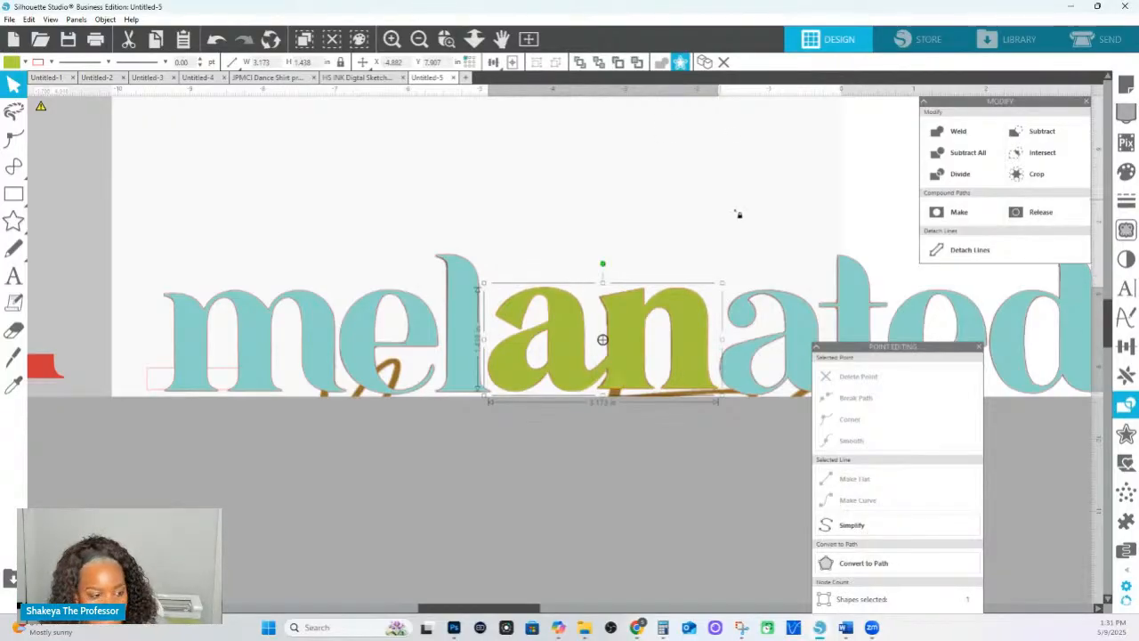
{"action": "left_click", "coordinate": [16, 384]}
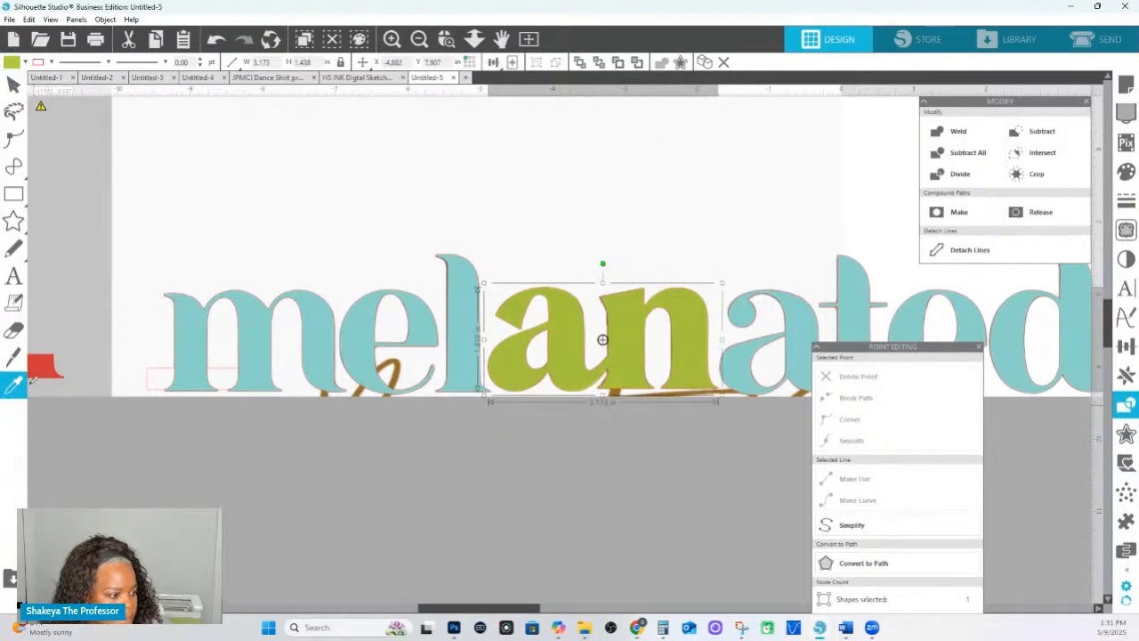
{"action": "left_click", "coordinate": [461, 325]}
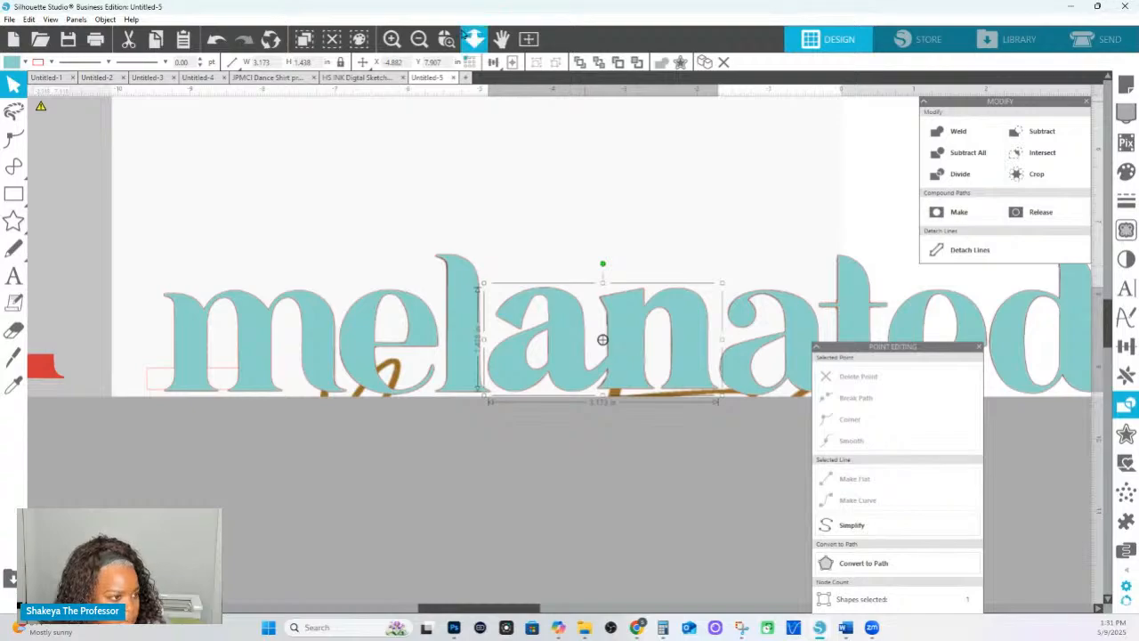
Edit the welded shape's points and remove the surplus point on the n's first stem just above its inner foot curve.
{"action": "left_click", "coordinate": [446, 40]}
{"action": "left_click_drag", "start_coordinate": [734, 412], "coordinate": [732, 418]}
{"action": "double_click", "coordinate": [697, 389]}
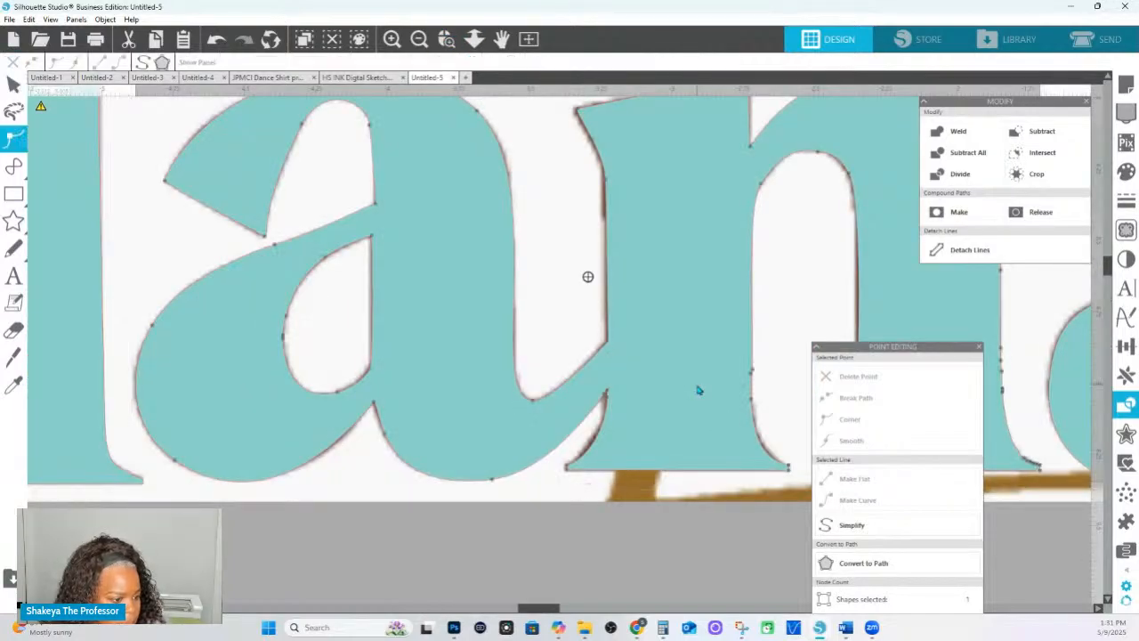
{"action": "left_click", "coordinate": [607, 397]}
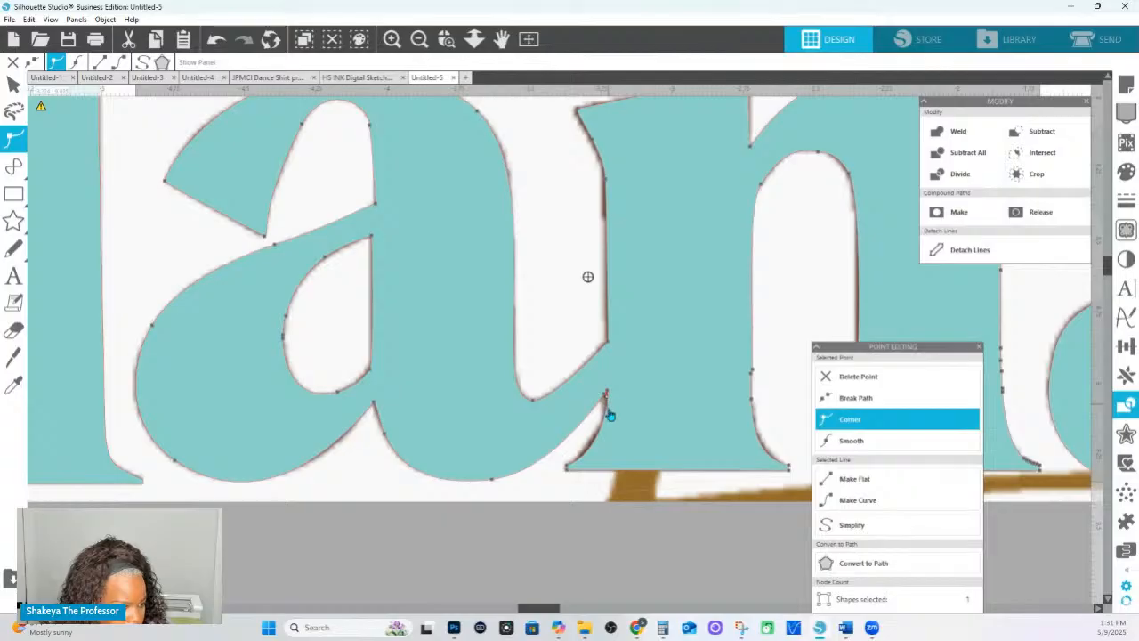
{"action": "left_click", "coordinate": [753, 372]}
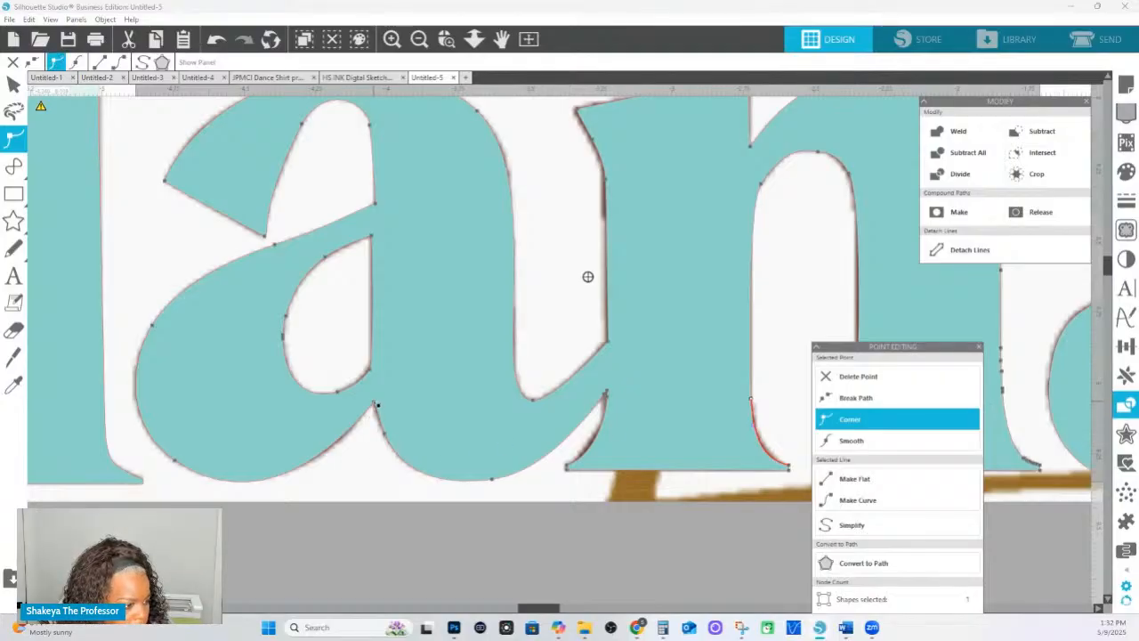
{"action": "left_click", "coordinate": [379, 406]}
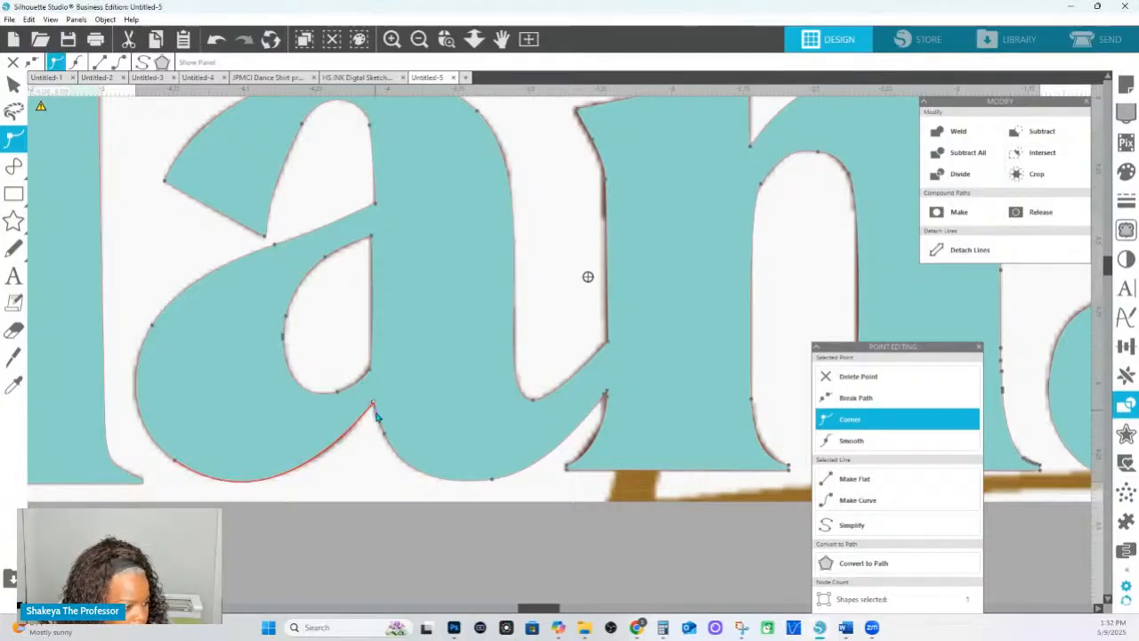
Delete the surplus points along the outer edge of the n's second stem above its foot and finish point editing.
{"action": "left_click_drag", "start_coordinate": [496, 237], "coordinate": [241, 287]}
{"action": "left_click_drag", "start_coordinate": [548, 296], "coordinate": [437, 261]}
{"action": "left_click", "coordinate": [661, 414]}
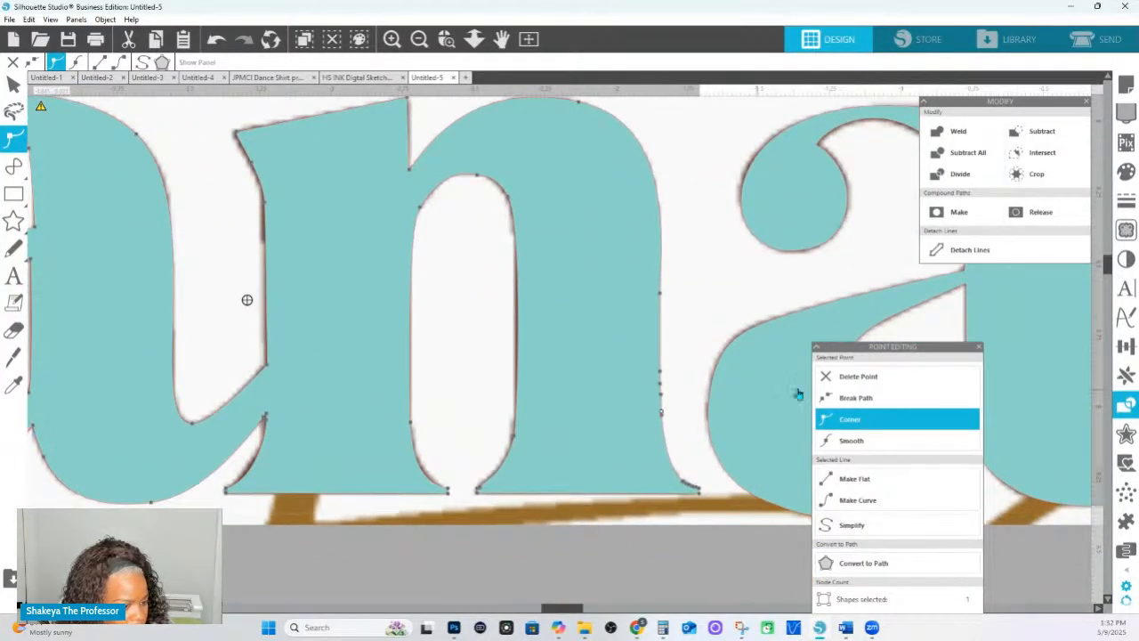
{"action": "left_click", "coordinate": [842, 379]}
{"action": "left_click_drag", "start_coordinate": [674, 400], "coordinate": [645, 377]}
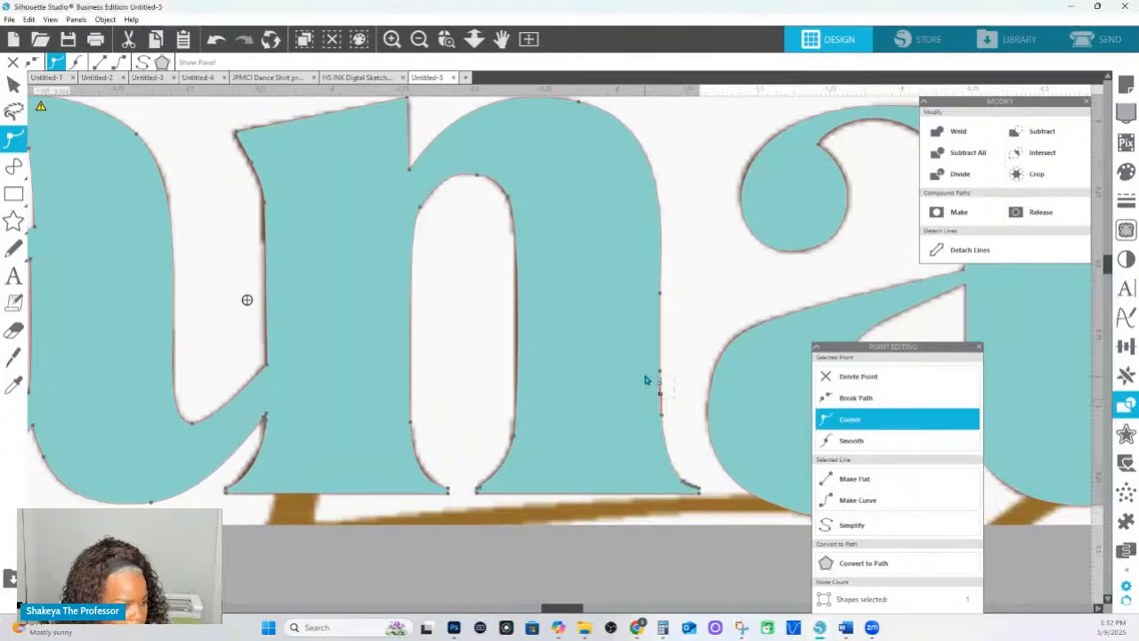
{"action": "left_click", "coordinate": [830, 378]}
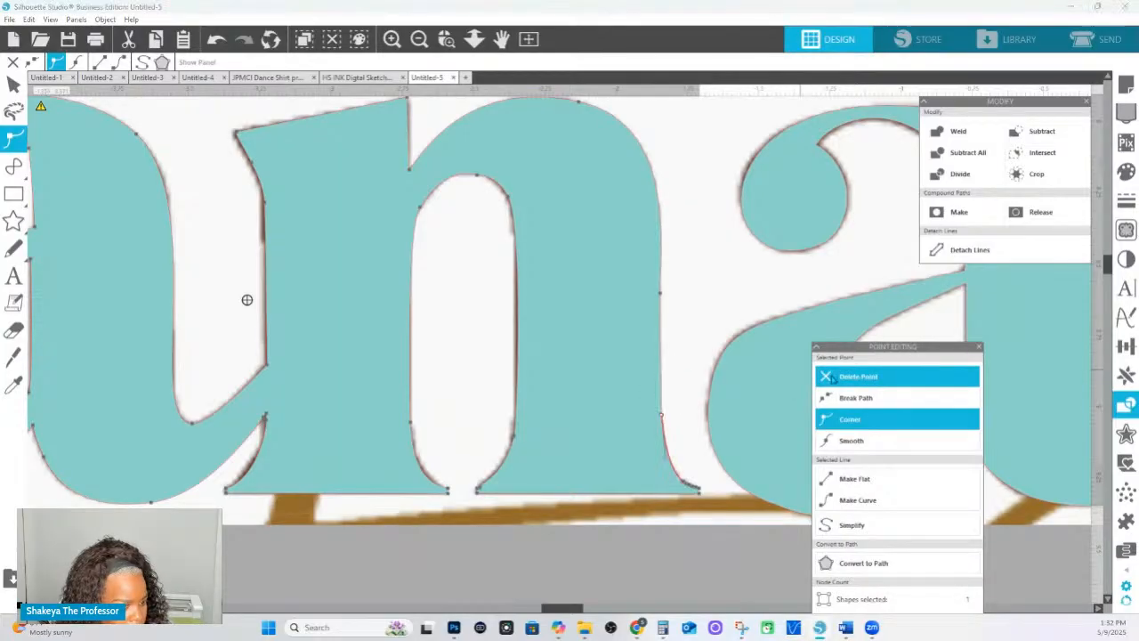
{"action": "left_click", "coordinate": [700, 383]}
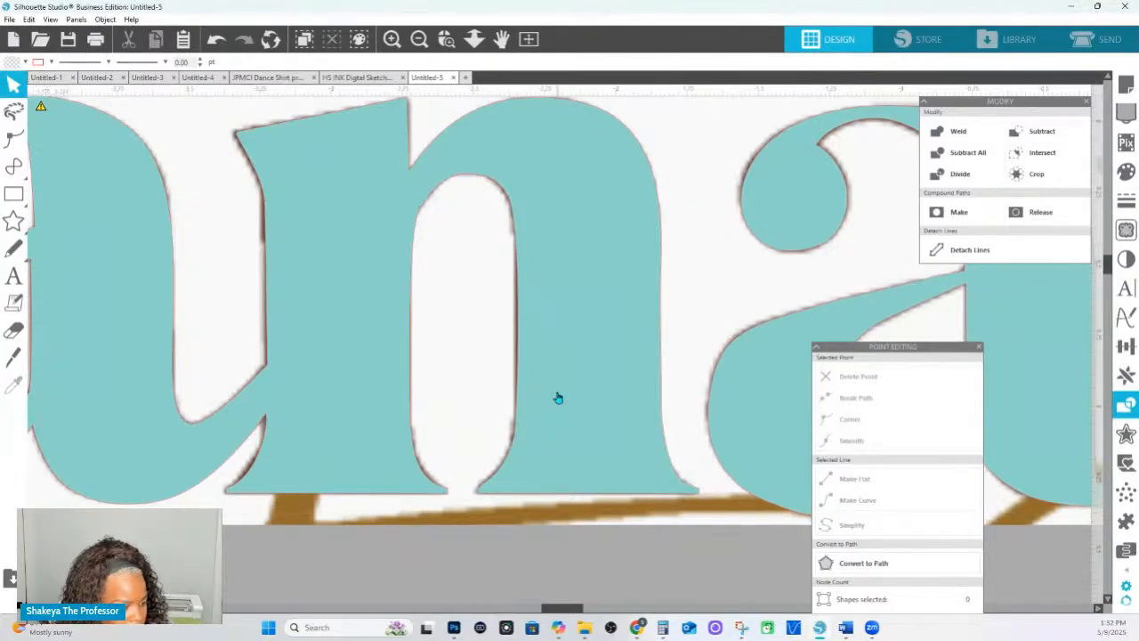
Smooth the curve into the inner serif of the n's second foot and nudge the serif's end outward to match the original.
{"action": "double_click", "coordinate": [502, 492]}
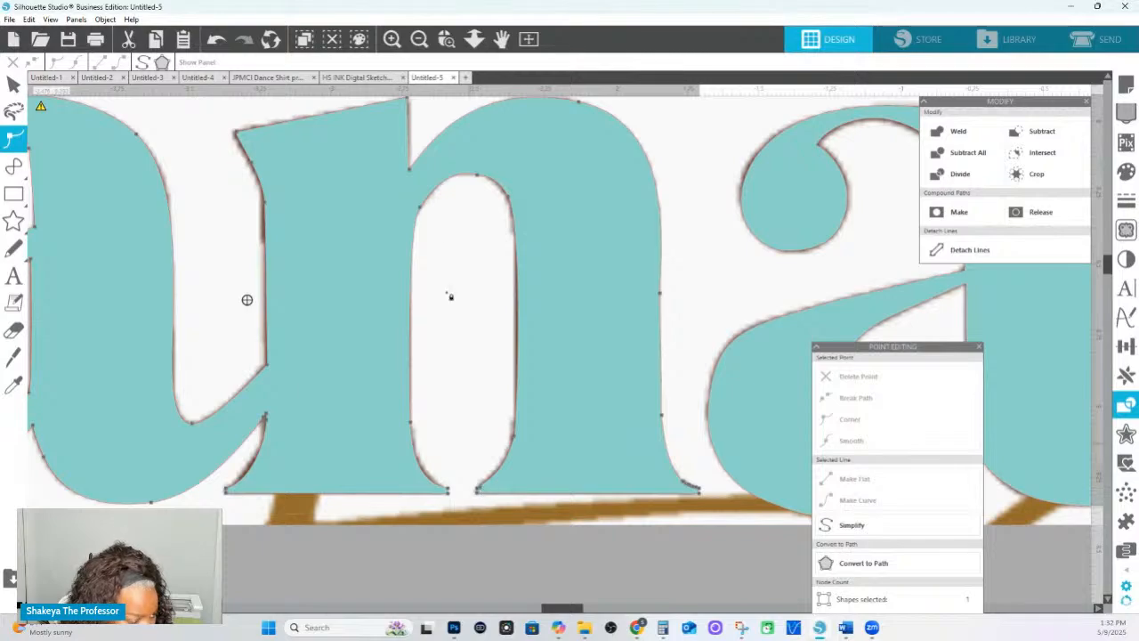
{"action": "scroll", "coordinate": [545, 503], "scroll_direction": "up", "scroll_amount": 5}
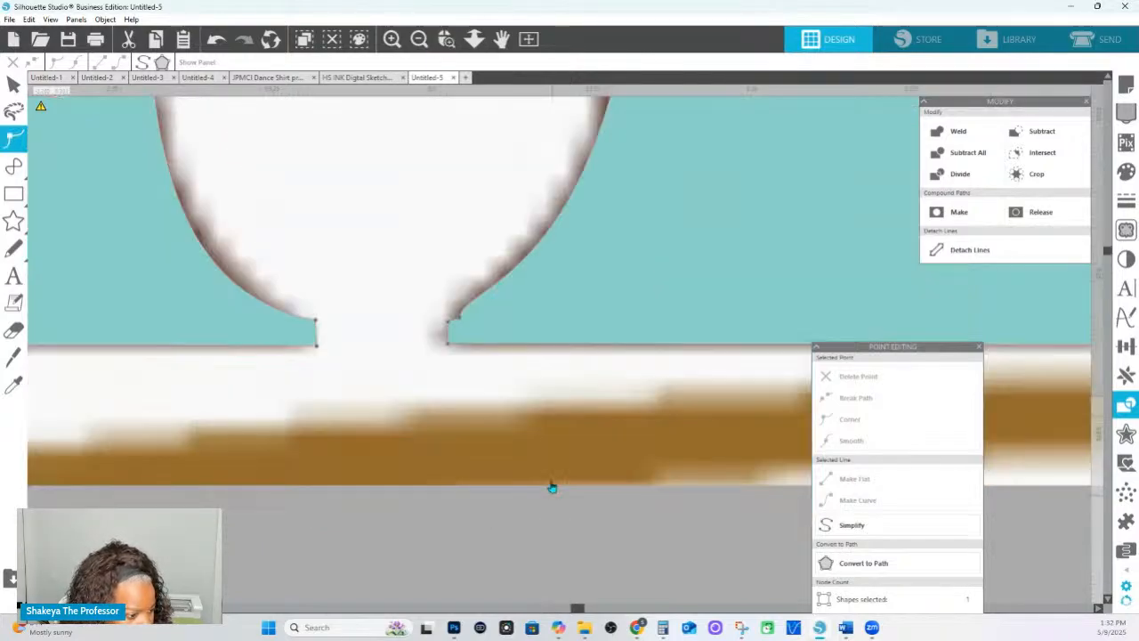
{"action": "left_click", "coordinate": [458, 320]}
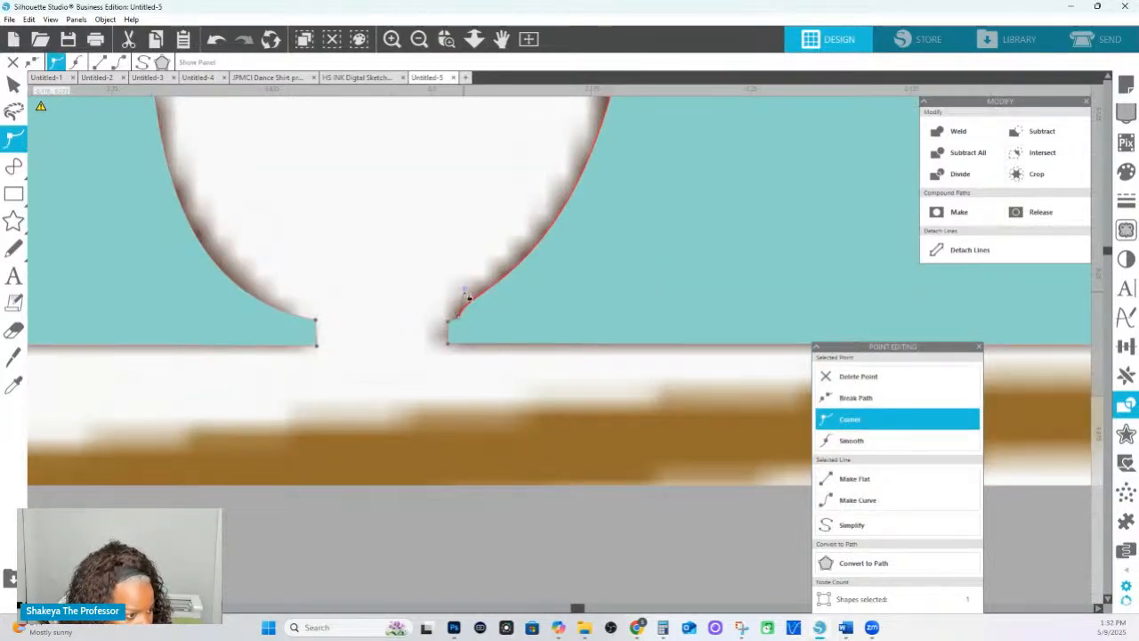
{"action": "left_click_drag", "start_coordinate": [469, 292], "coordinate": [499, 297]}
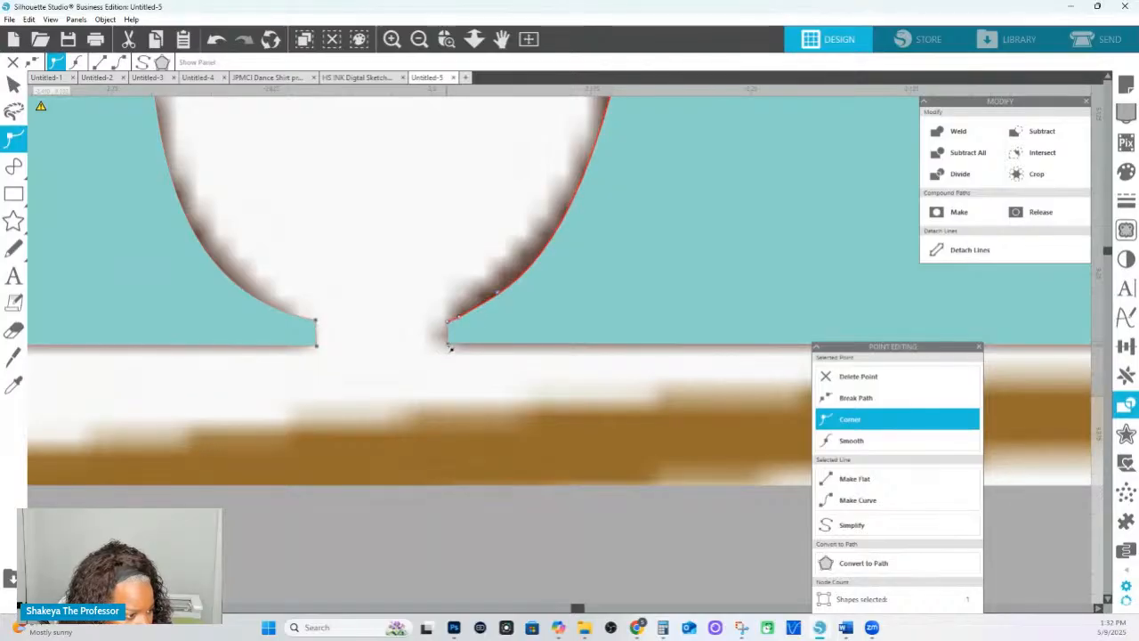
{"action": "key", "text": "Left"}
{"action": "key", "text": "Left"}
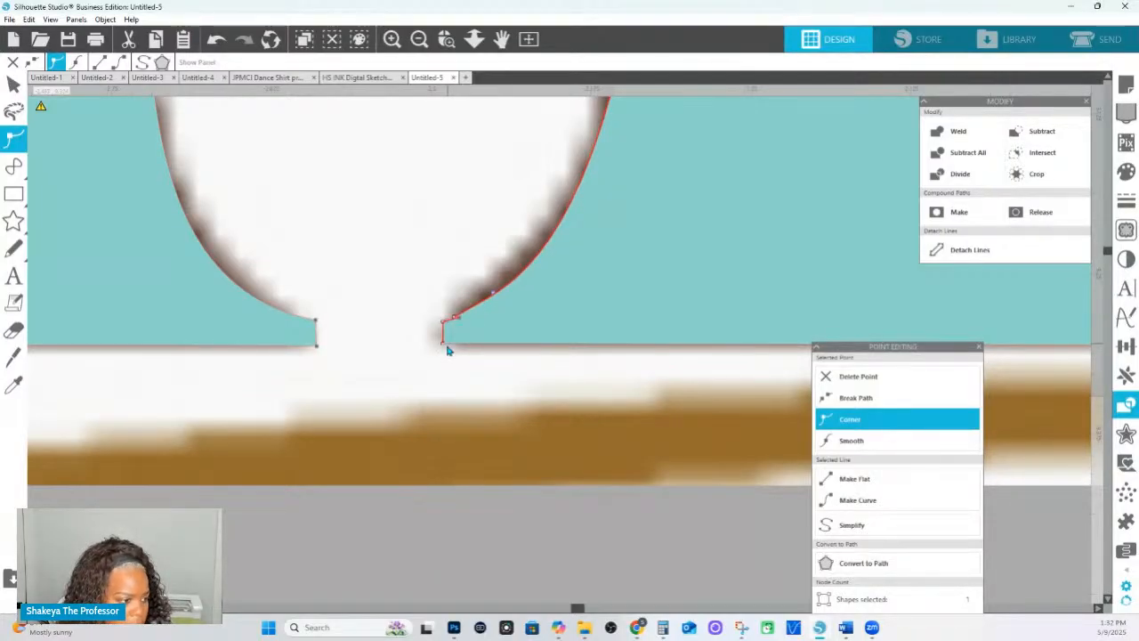
Delete the surplus points where the inner serif of the n's second foot meets the curve.
{"action": "left_click", "coordinate": [460, 329]}
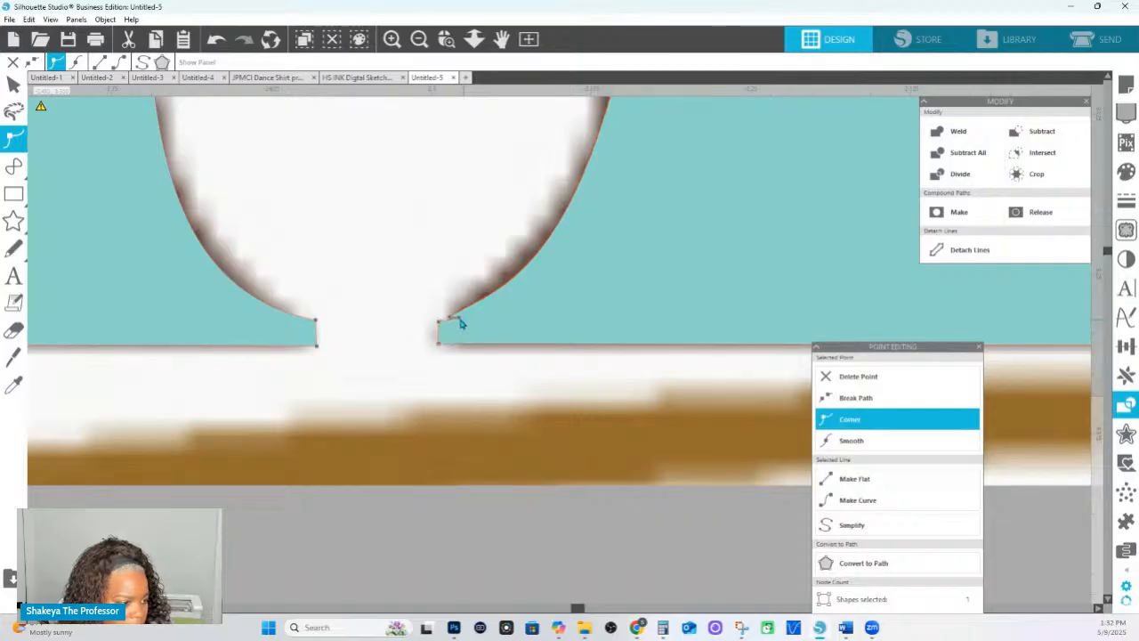
{"action": "left_click", "coordinate": [460, 318]}
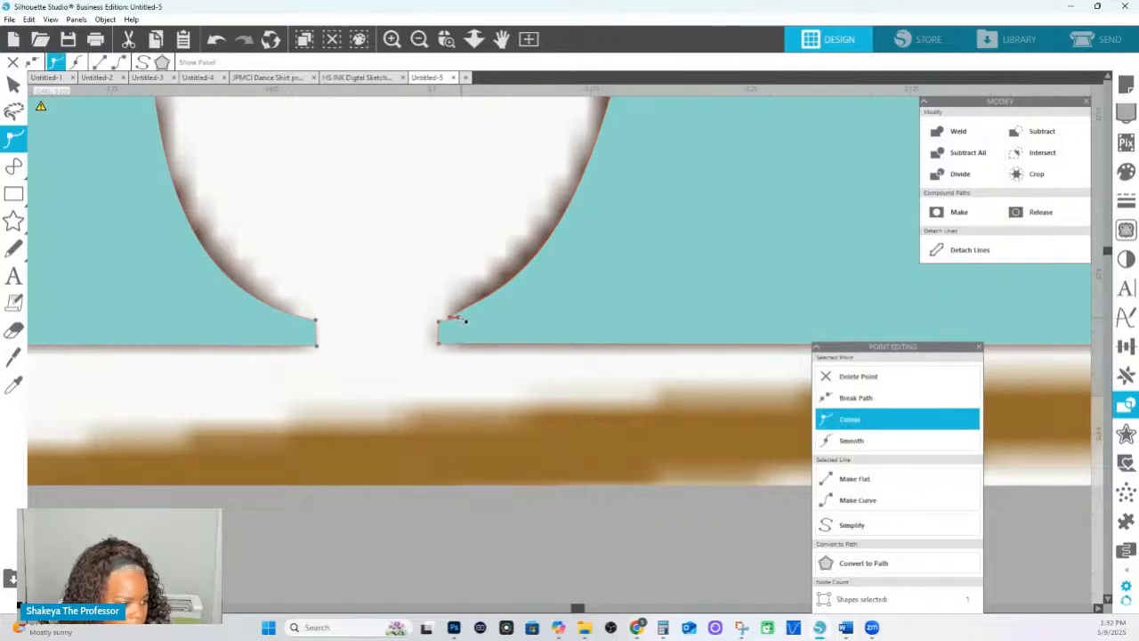
{"action": "left_click", "coordinate": [870, 376]}
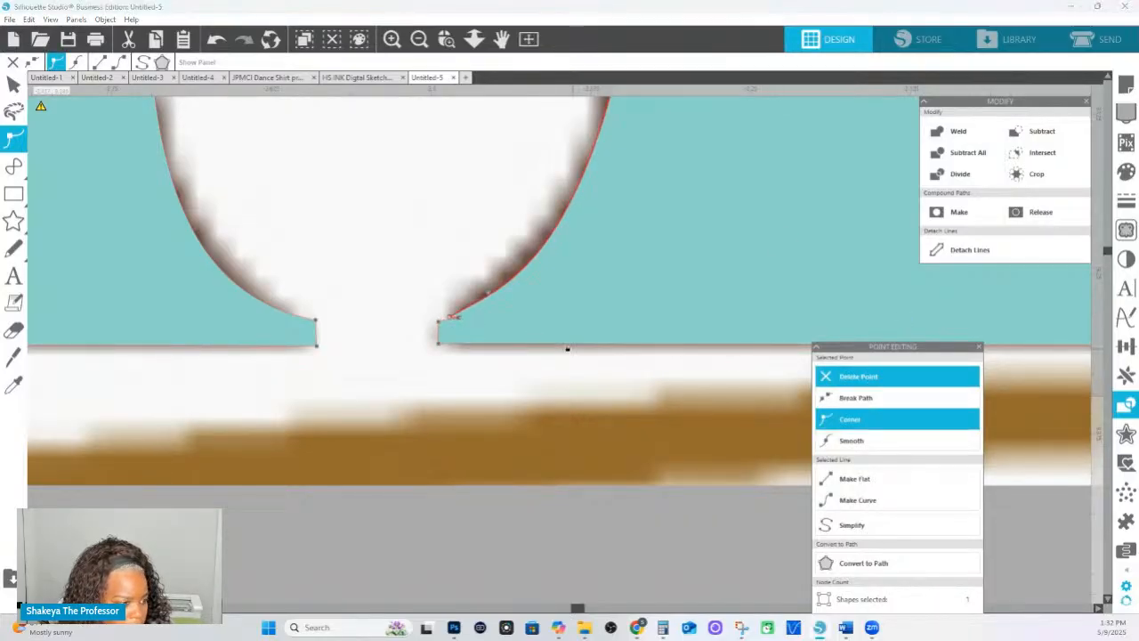
{"action": "left_click", "coordinate": [471, 324]}
{"action": "left_click", "coordinate": [829, 380]}
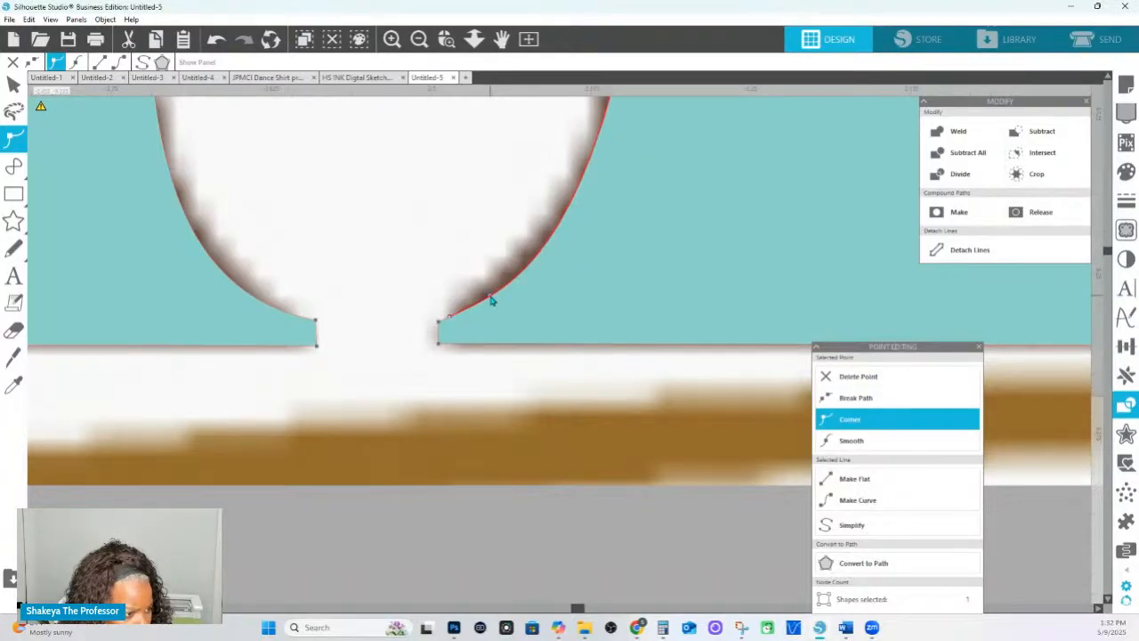
{"action": "left_click", "coordinate": [474, 38]}
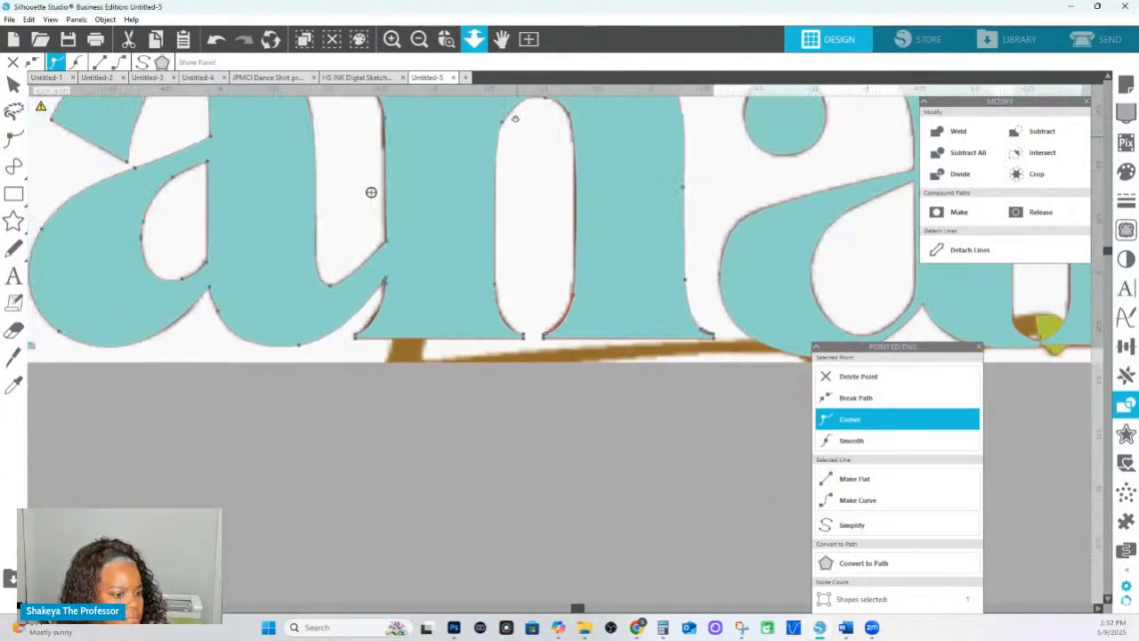
Inspect the points on the outer serif of the n's second foot.
{"action": "left_click", "coordinate": [699, 459]}
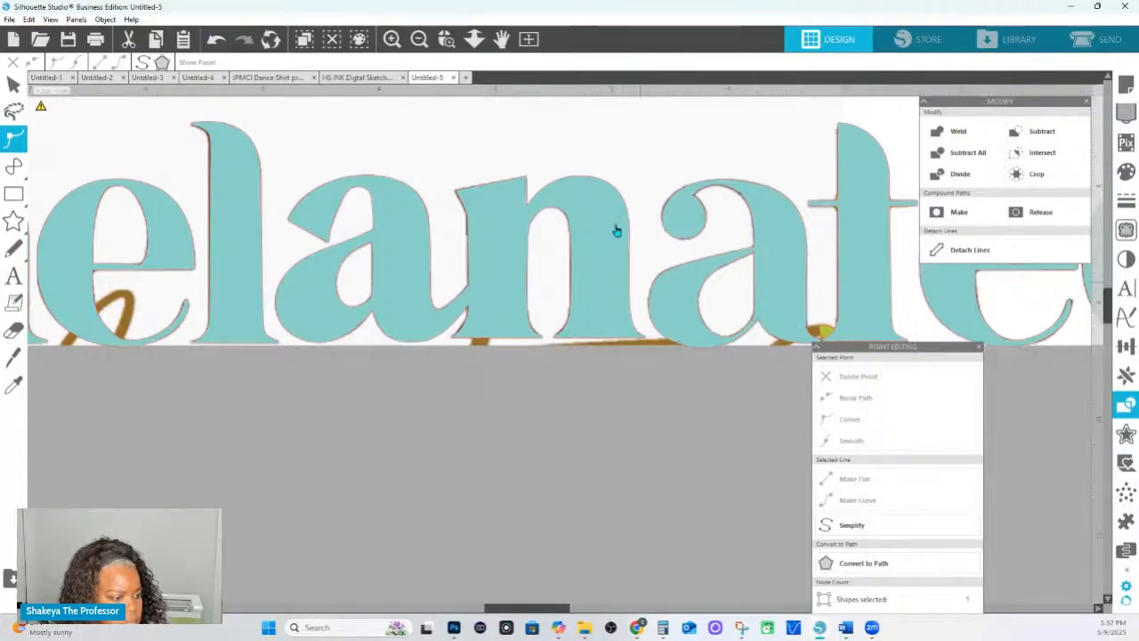
{"action": "left_click", "coordinate": [450, 43]}
{"action": "left_click_drag", "start_coordinate": [640, 333], "coordinate": [674, 374]}
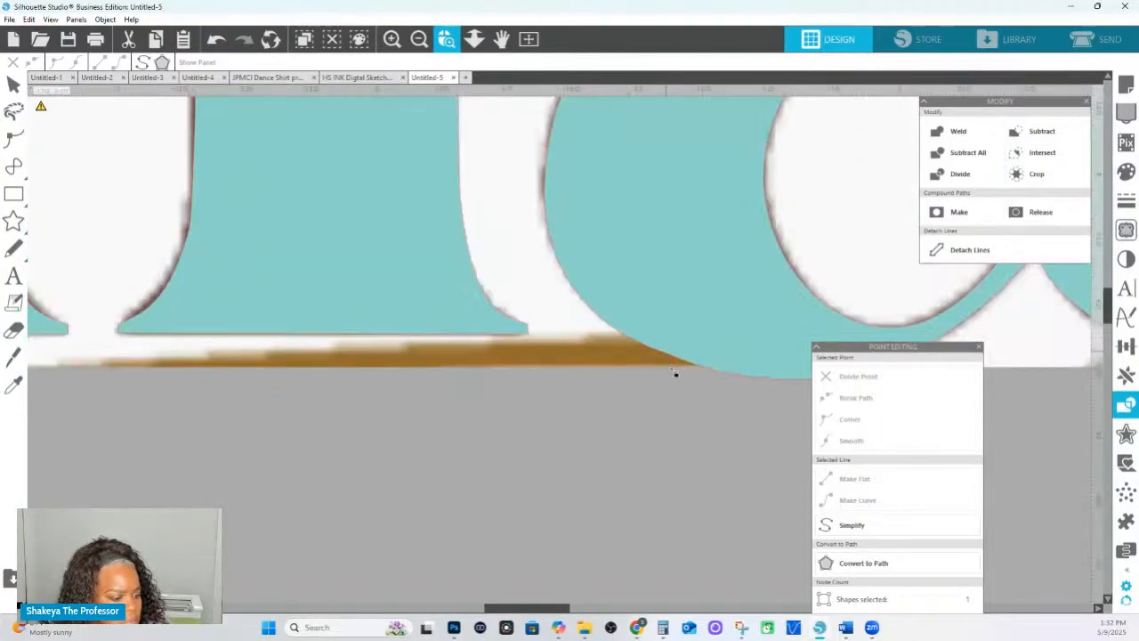
{"action": "left_click", "coordinate": [496, 319]}
{"action": "double_click", "coordinate": [494, 322]}
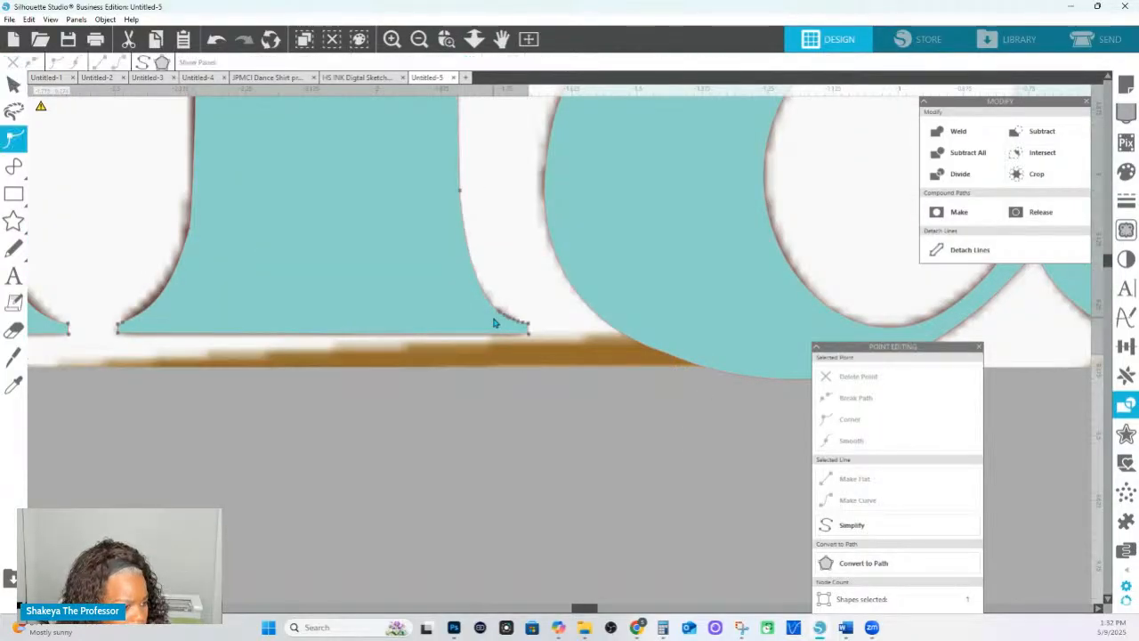
{"action": "left_click", "coordinate": [476, 42]}
{"action": "left_click_drag", "start_coordinate": [509, 223], "coordinate": [528, 125]}
{"action": "left_click", "coordinate": [442, 249]}
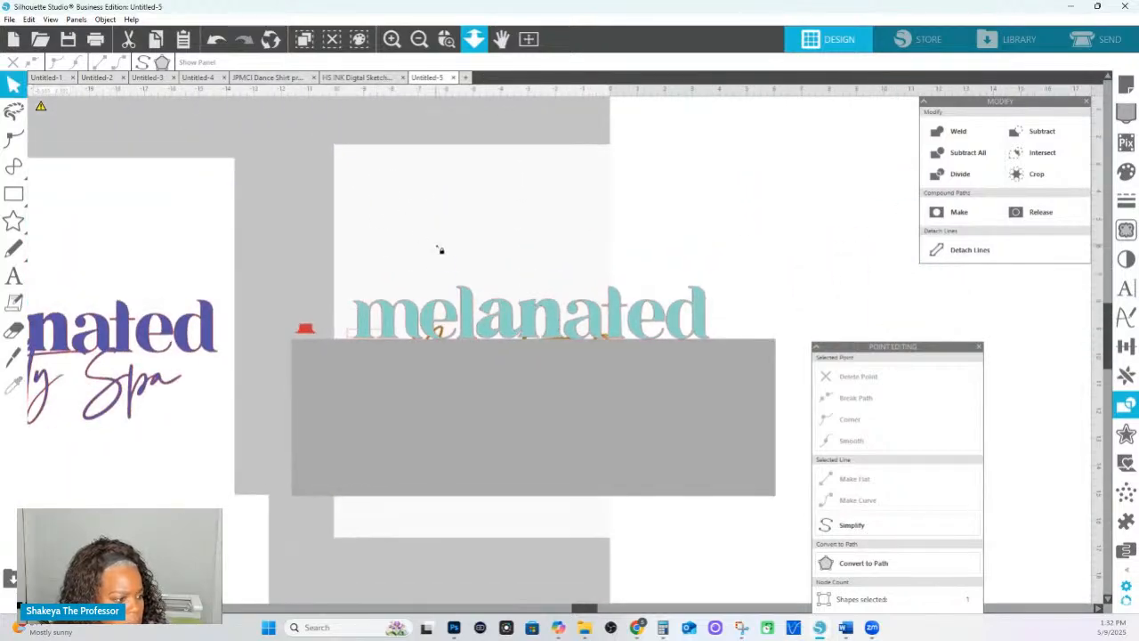
Group all the teal letter shapes of "melanated" and remove their outline colour.
{"action": "left_click", "coordinate": [360, 331]}
{"action": "left_click", "coordinate": [445, 327], "text": "shift"}
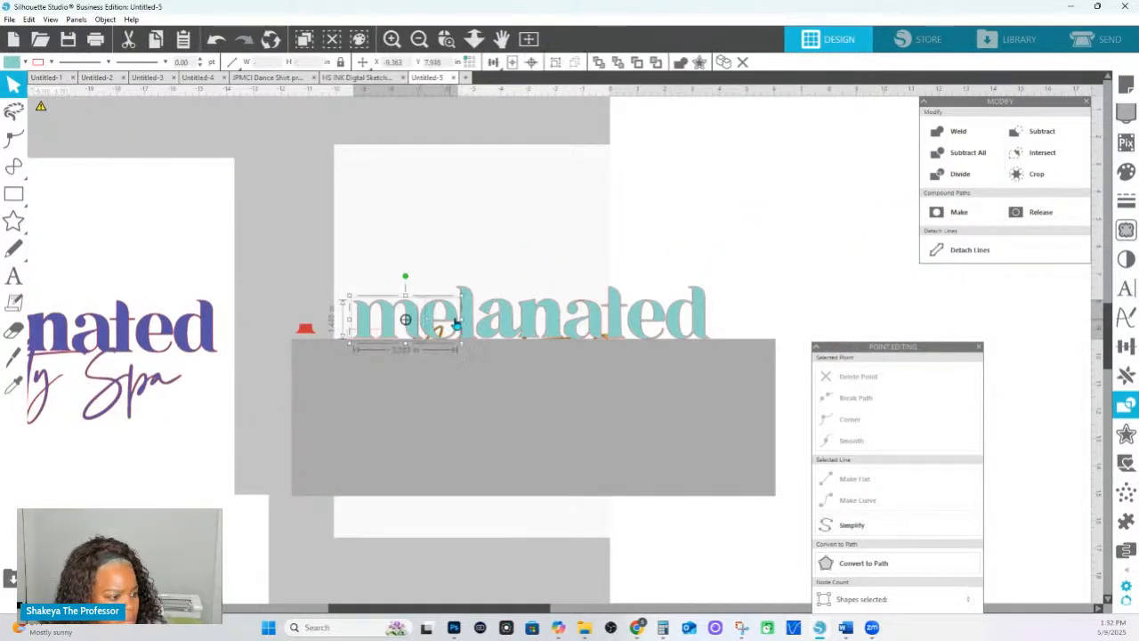
{"action": "left_click", "coordinate": [526, 323], "text": "shift"}
{"action": "left_click", "coordinate": [526, 324], "text": "shift"}
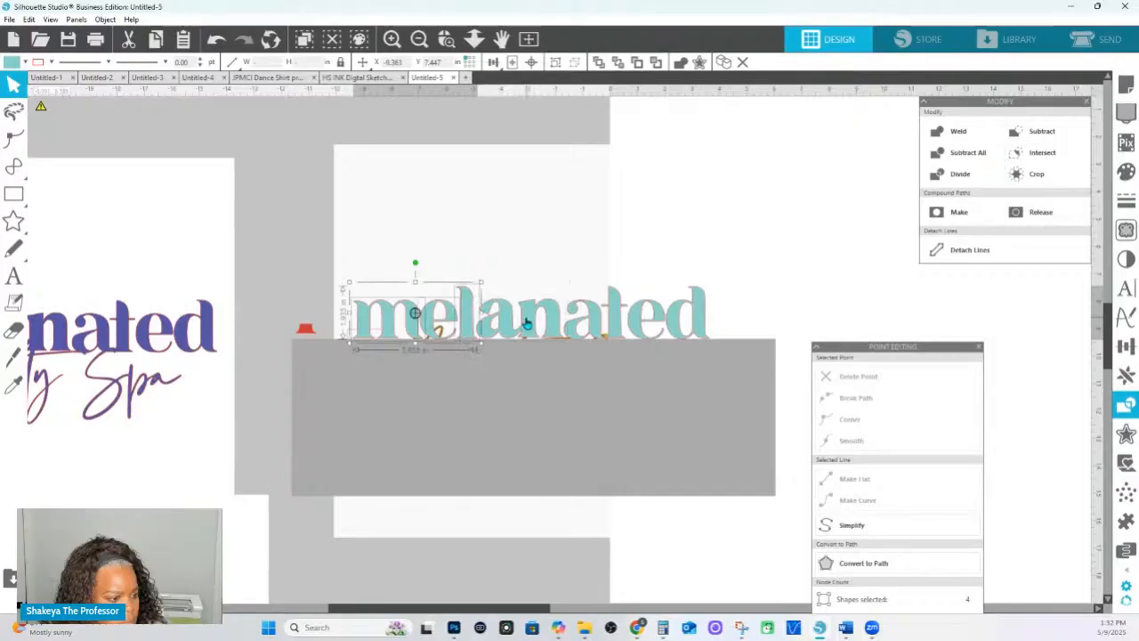
{"action": "left_click", "coordinate": [526, 323], "text": "shift"}
{"action": "left_click", "coordinate": [571, 326], "text": "shift"}
{"action": "left_click", "coordinate": [614, 327], "text": "shift"}
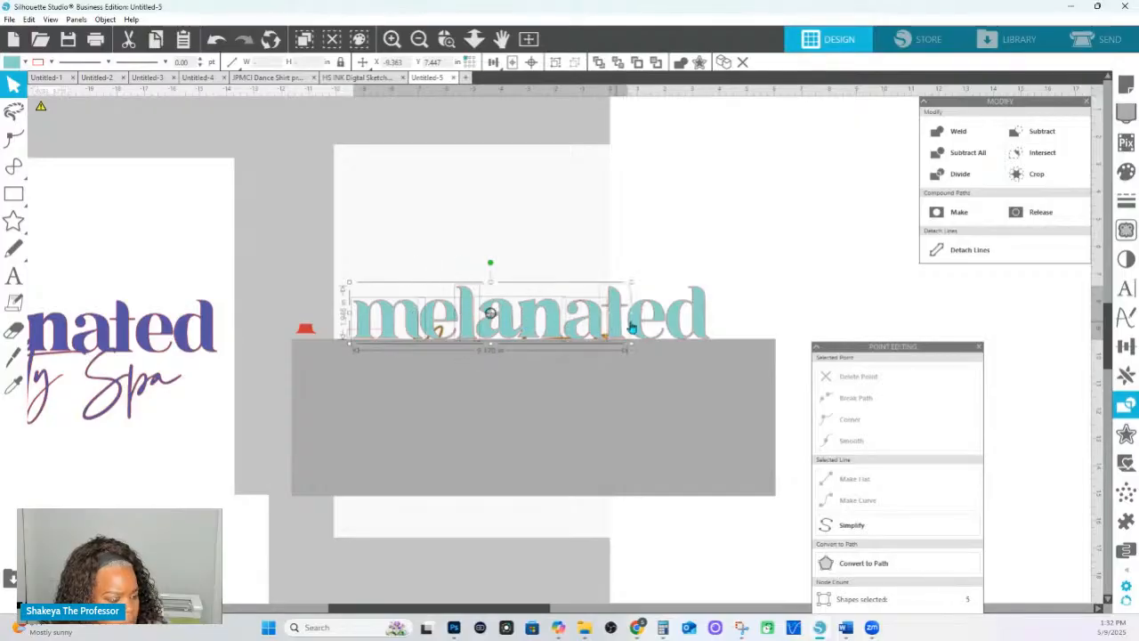
{"action": "left_click", "coordinate": [656, 328], "text": "shift"}
{"action": "left_click", "coordinate": [696, 326], "text": "shift"}
{"action": "key", "text": "i"}
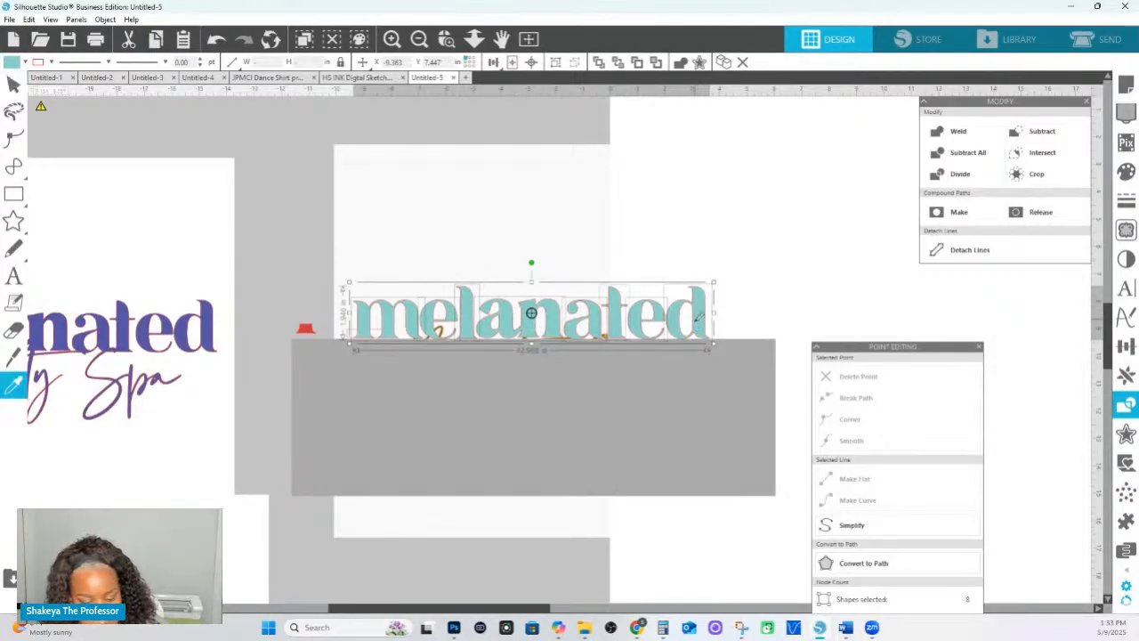
{"action": "left_click", "coordinate": [52, 63]}
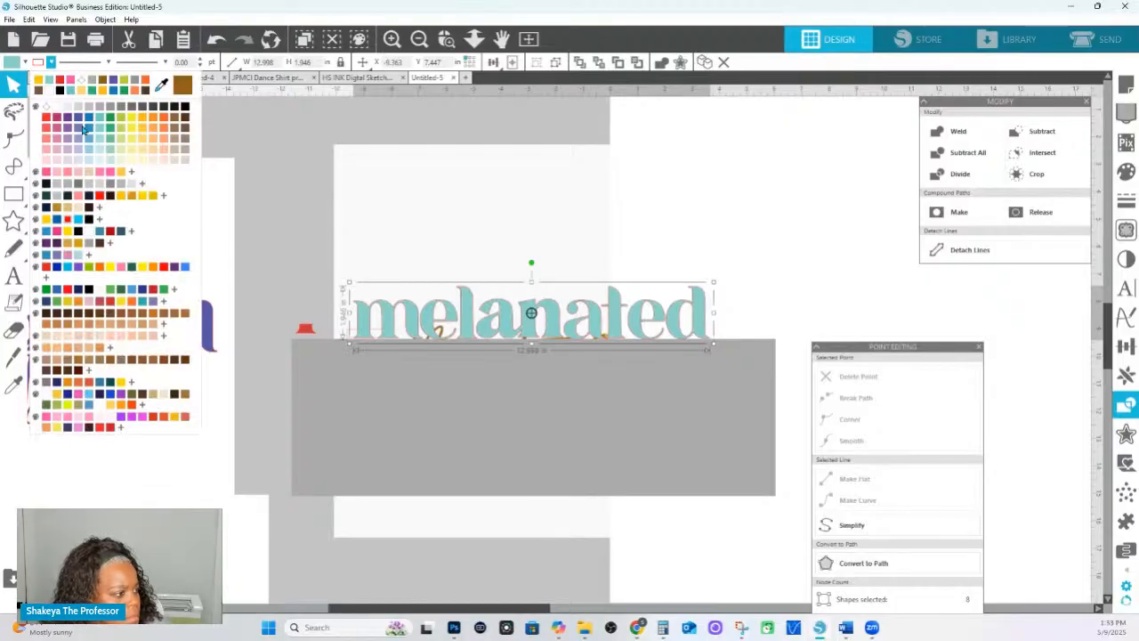
{"action": "left_click", "coordinate": [47, 108]}
Move the grey cover rectangle down so it no longer hides the original "Beauty Spa" script.
{"action": "left_click", "coordinate": [549, 442]}
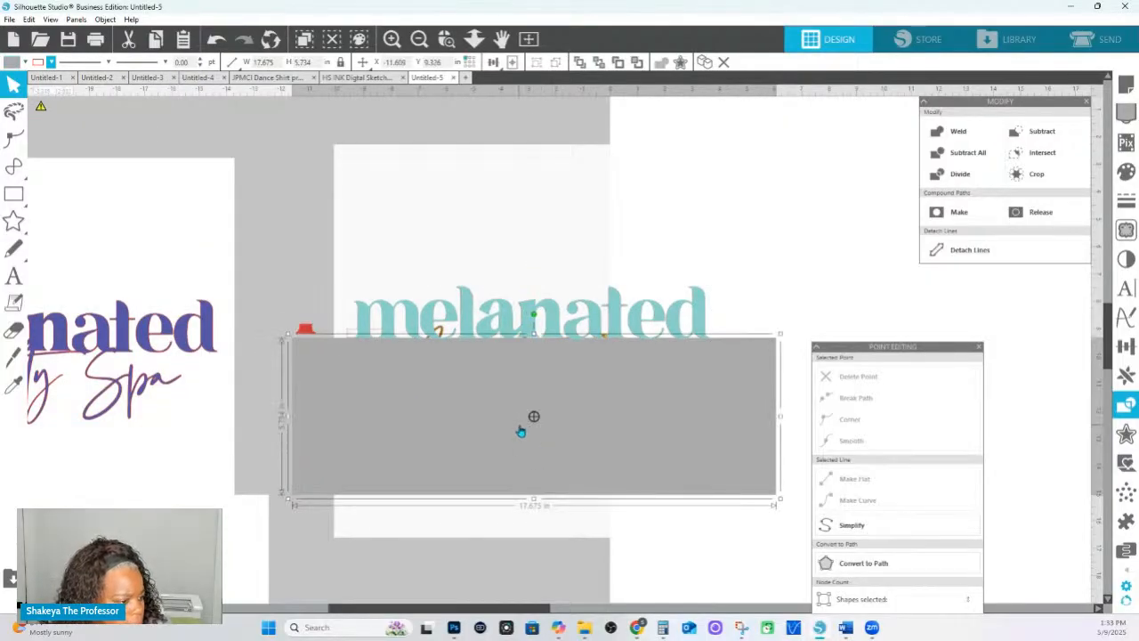
{"action": "left_click_drag", "start_coordinate": [522, 432], "coordinate": [557, 609]}
{"action": "left_click", "coordinate": [432, 260]}
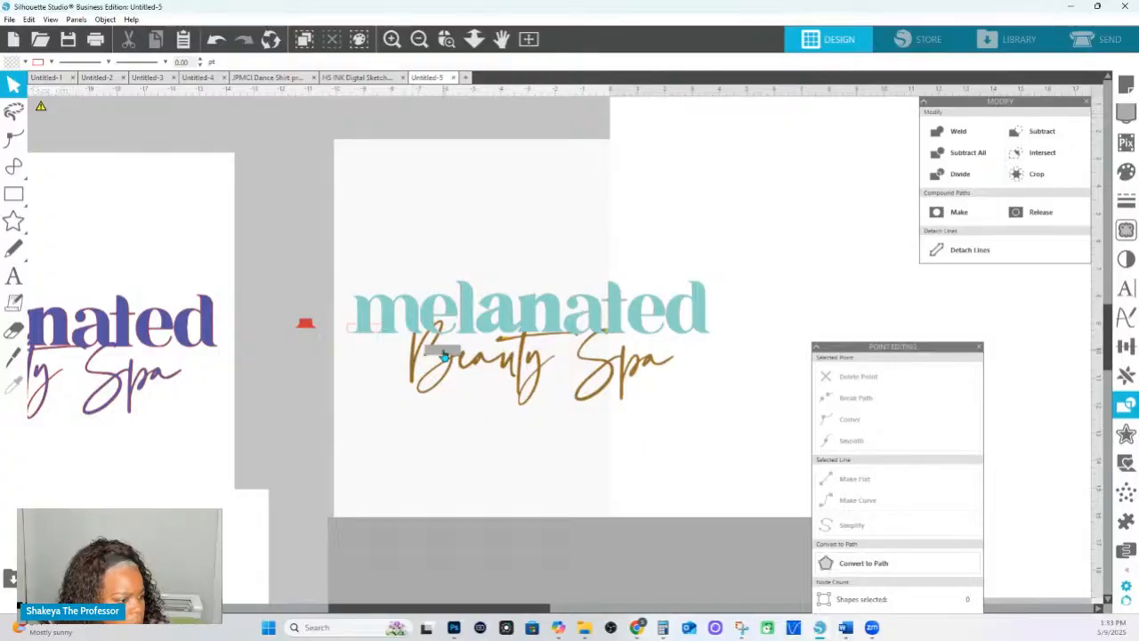
Move the white logo image with the brown lettering away from the separate gold "Beauty Spa" script.
{"action": "left_click", "coordinate": [473, 39]}
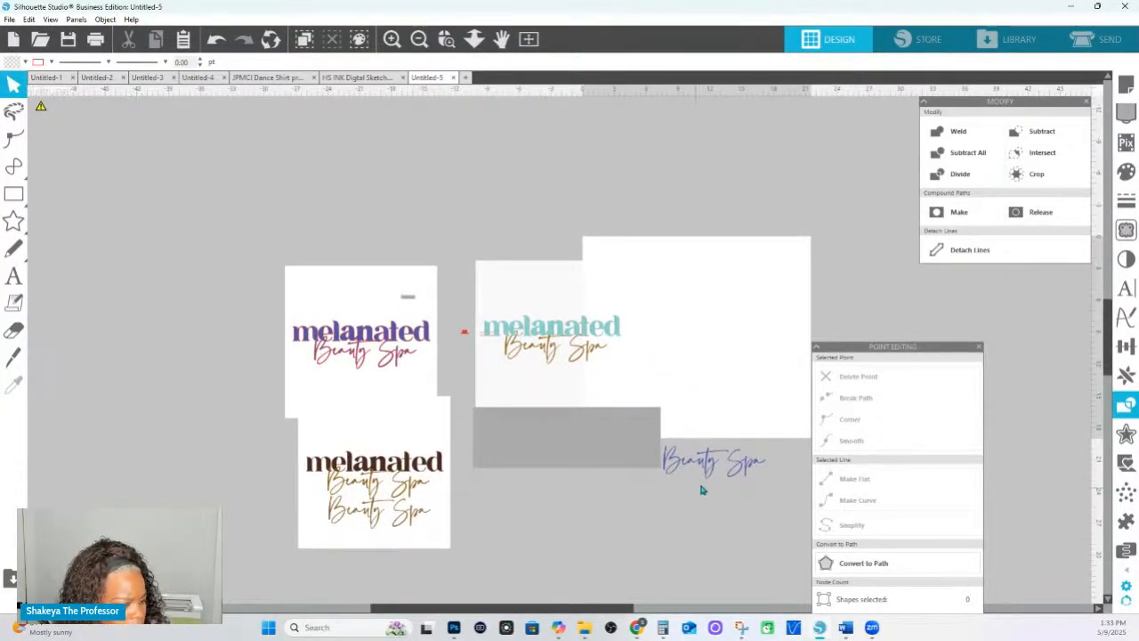
{"action": "left_click", "coordinate": [412, 514]}
{"action": "left_click_drag", "start_coordinate": [412, 514], "coordinate": [685, 585]}
Place the separate gold "Beauty Spa" script over the original script below the teal lettering and bring it to the front.
{"action": "left_click", "coordinate": [412, 511]}
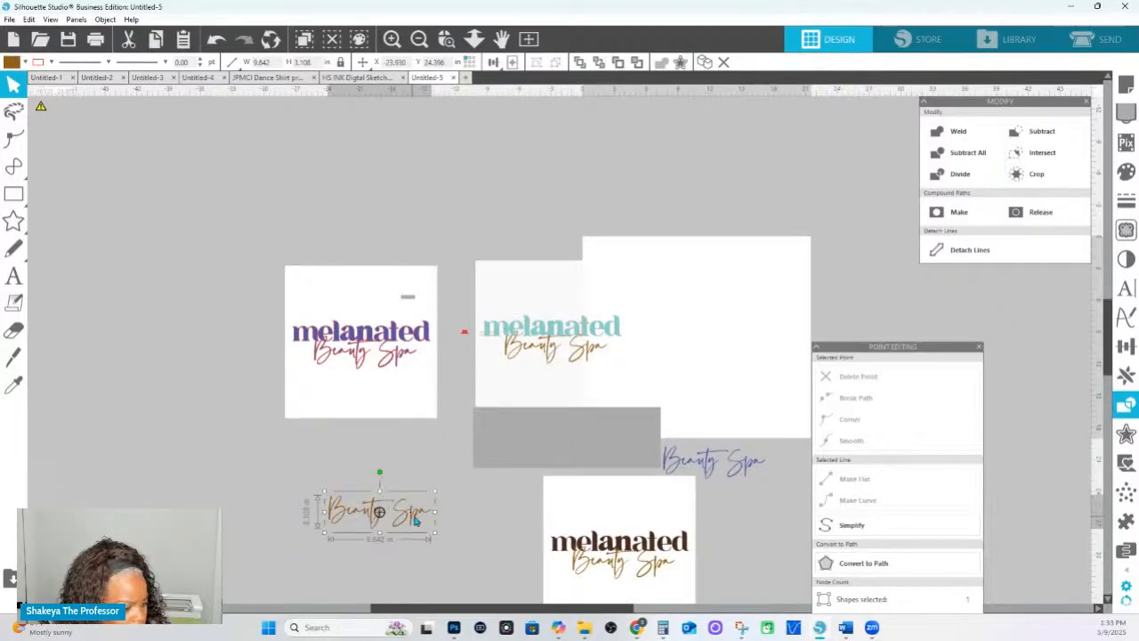
{"action": "left_click_drag", "start_coordinate": [412, 511], "coordinate": [589, 355]}
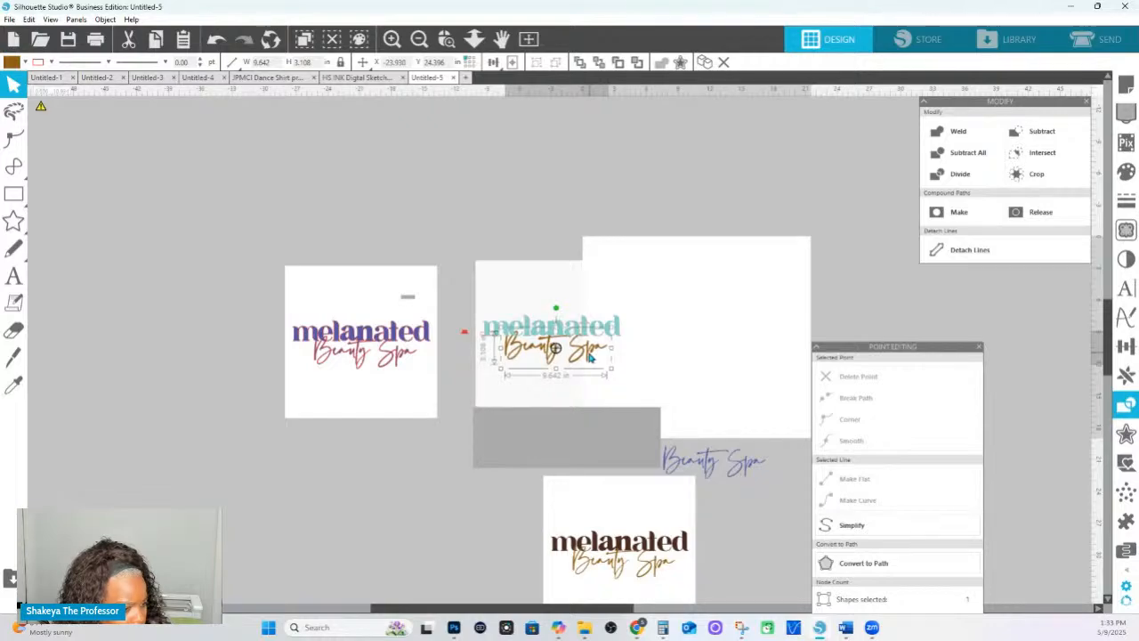
{"action": "right_click", "coordinate": [589, 359]}
{"action": "left_click", "coordinate": [634, 293]}
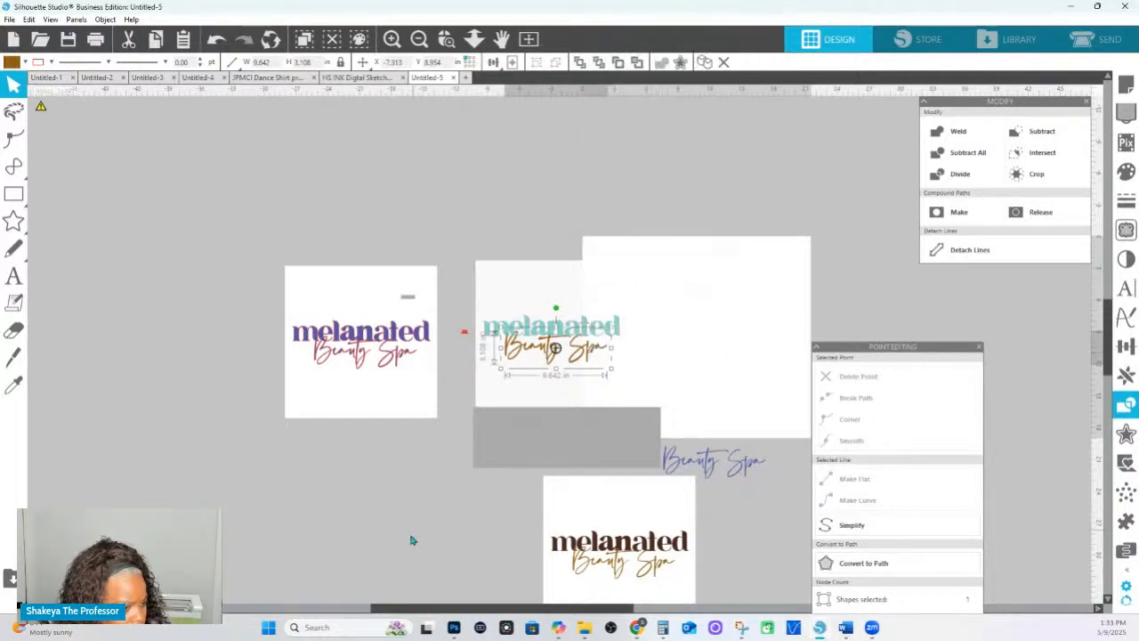
Fill the teal "melanated" lettering with the dark brown sampled from the brown logo image.
{"action": "left_click", "coordinate": [525, 331]}
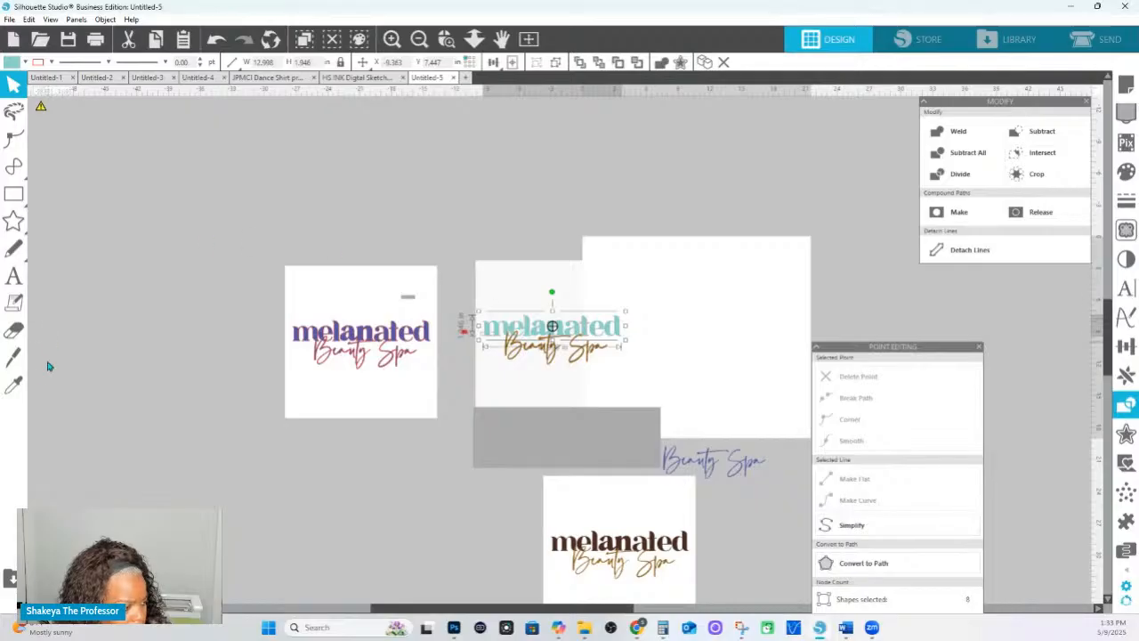
{"action": "left_click", "coordinate": [25, 63]}
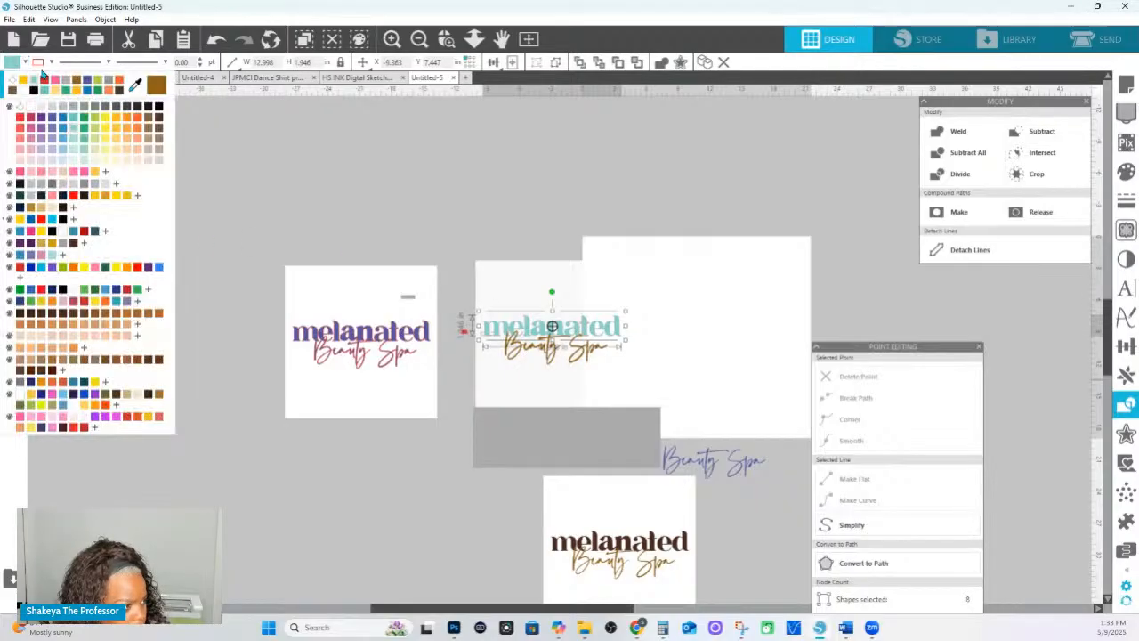
{"action": "left_click", "coordinate": [132, 88]}
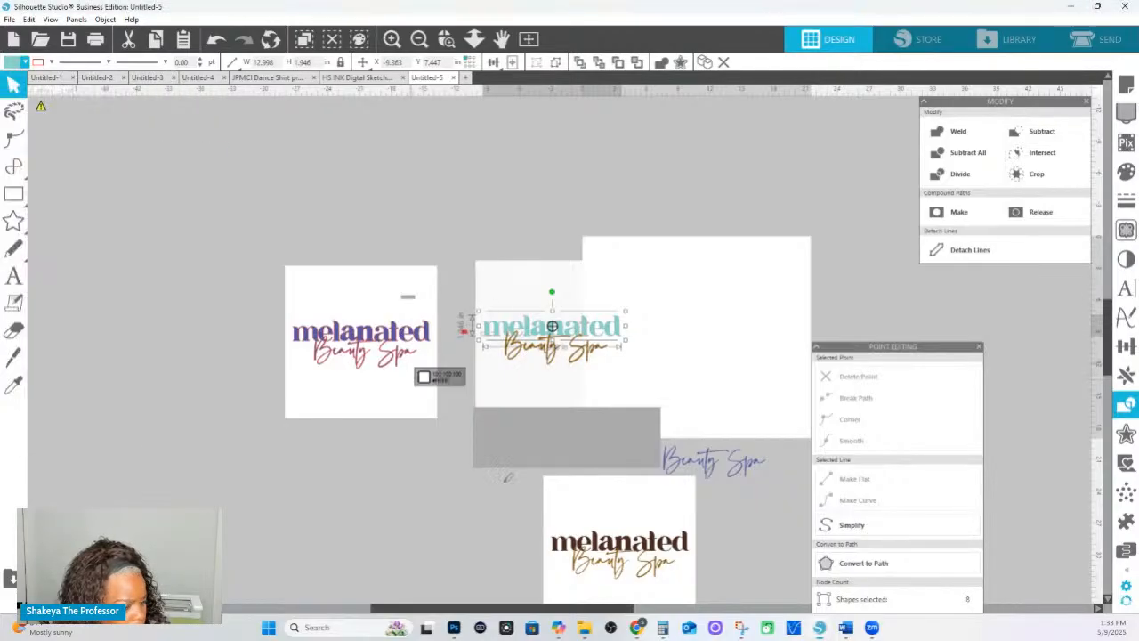
{"action": "left_click", "coordinate": [568, 559]}
{"action": "left_click", "coordinate": [498, 430]}
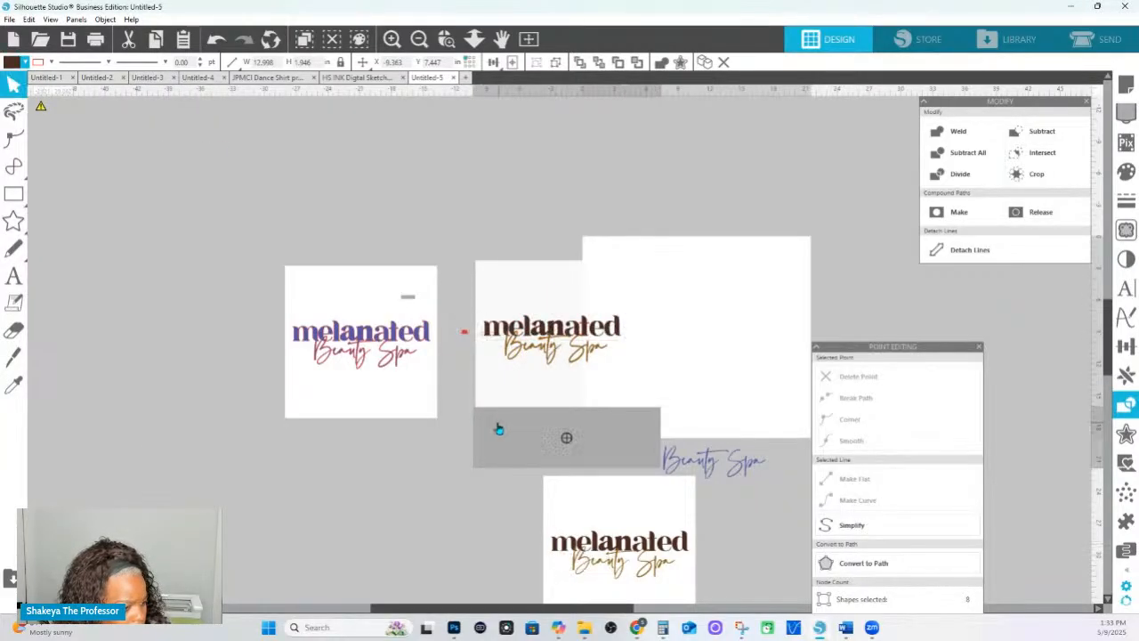
Group the brown "melanated" lettering with the gold "Beauty Spa" script and move the logo off the original image, below the purple version.
{"action": "left_click", "coordinate": [554, 352]}
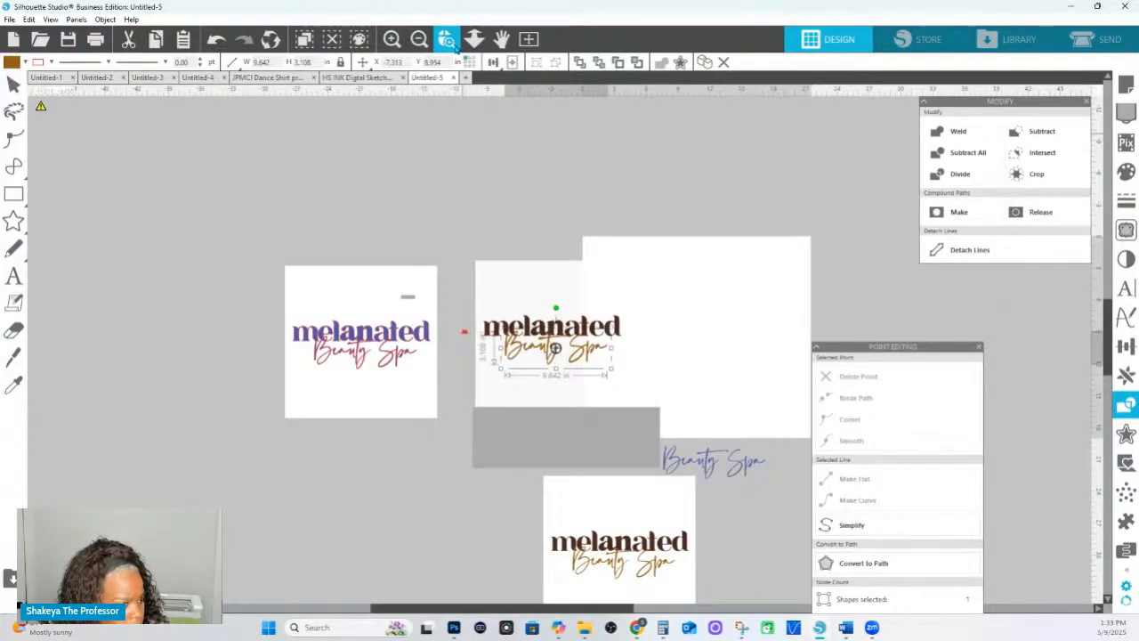
{"action": "left_click_drag", "start_coordinate": [444, 306], "coordinate": [679, 372]}
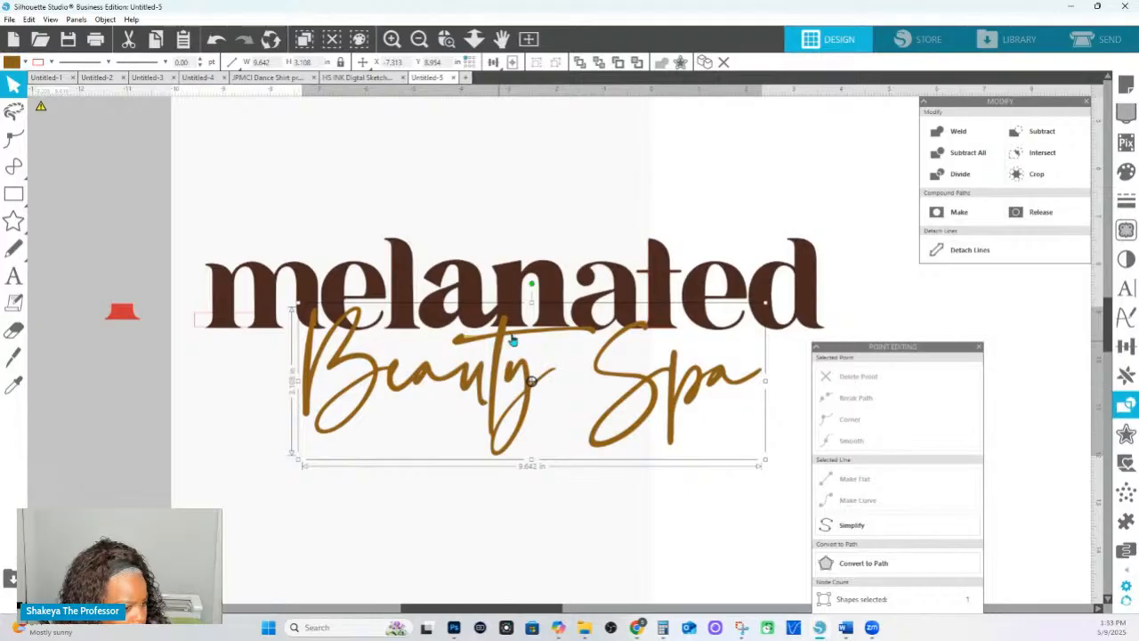
{"action": "left_click", "coordinate": [559, 305], "text": "shift"}
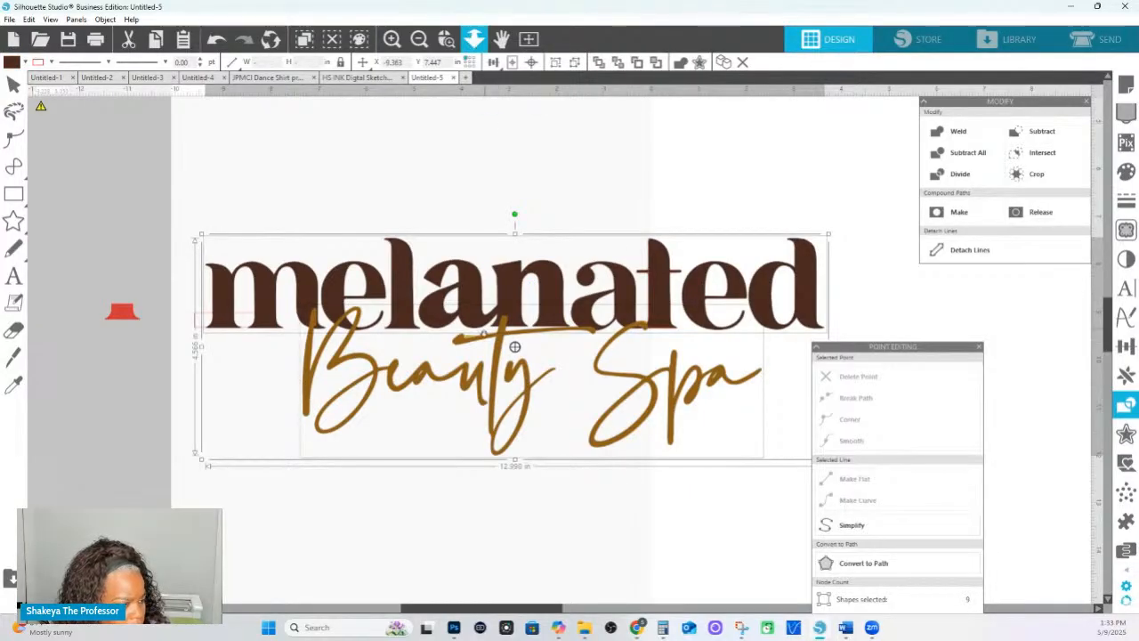
{"action": "left_click", "coordinate": [474, 39]}
{"action": "left_click_drag", "start_coordinate": [489, 235], "coordinate": [319, 506]}
{"action": "key", "text": "i"}
{"action": "key", "text": "v"}
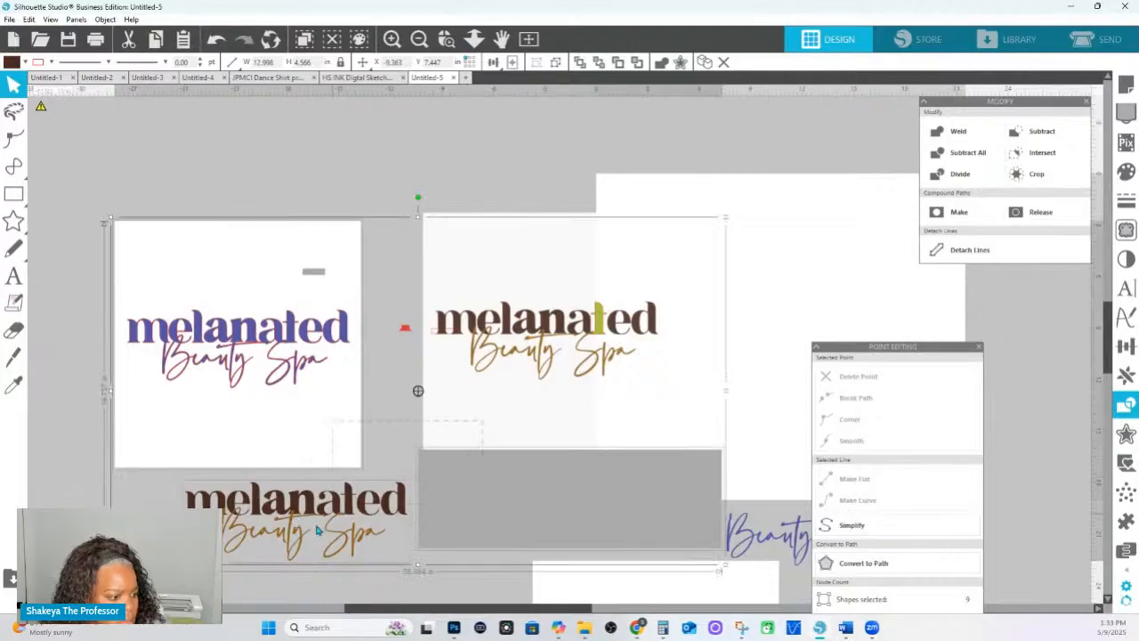
Move the white original logo image out from behind the purple version and place it beside the rebuilt logo.
{"action": "left_click", "coordinate": [503, 424]}
{"action": "left_click_drag", "start_coordinate": [530, 250], "coordinate": [277, 430]}
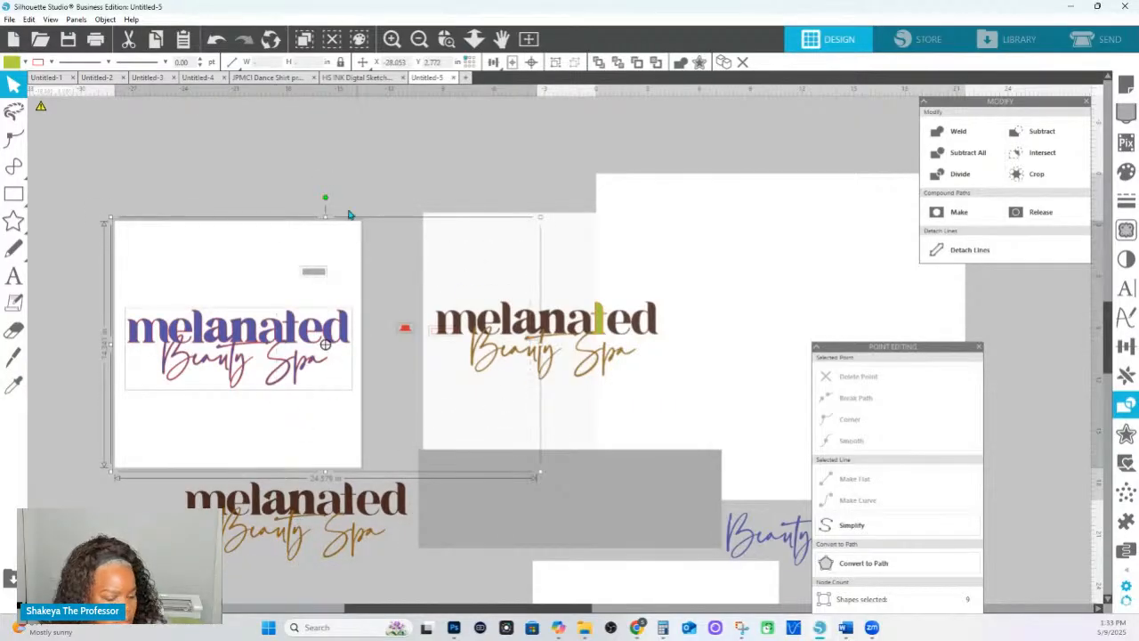
{"action": "left_click_drag", "start_coordinate": [252, 255], "coordinate": [415, 244]}
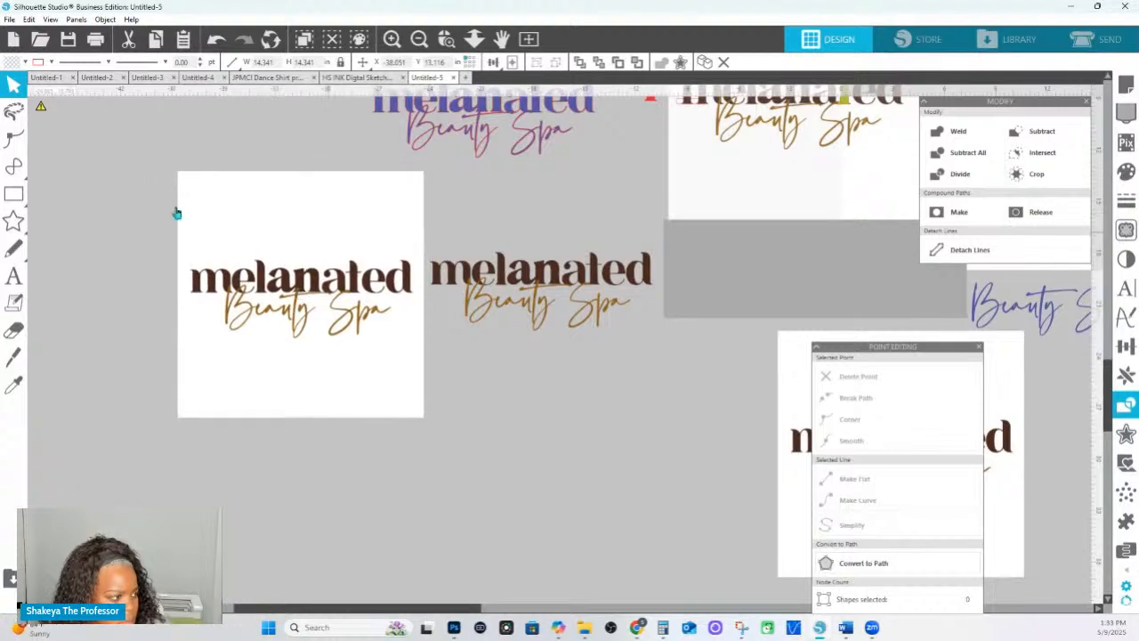
{"action": "left_click", "coordinate": [14, 195]}
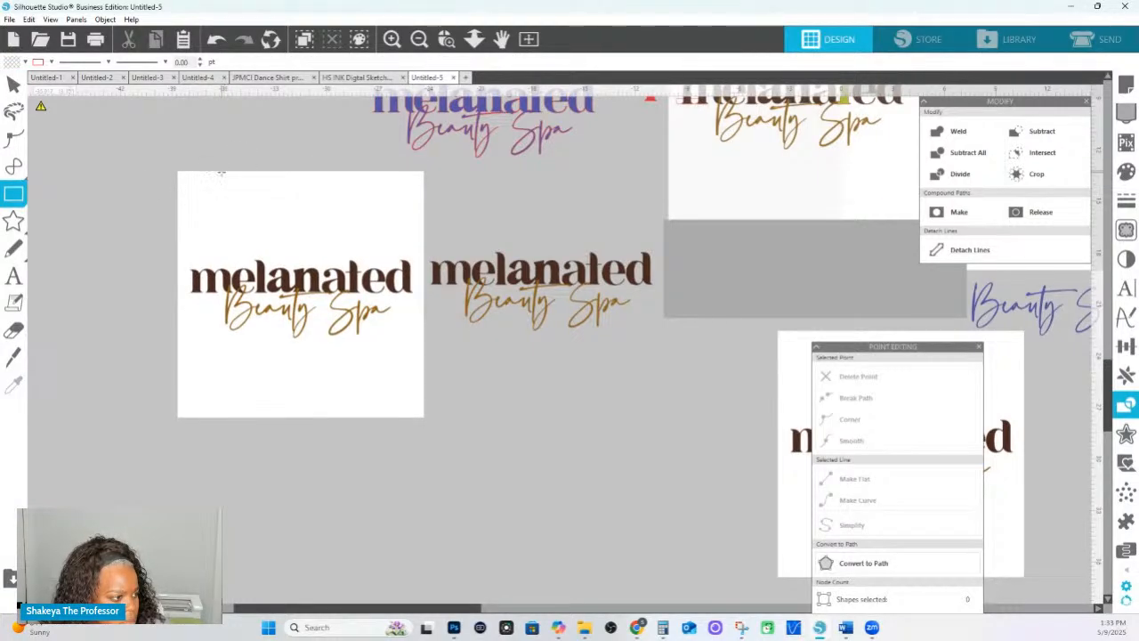
{"action": "left_click_drag", "start_coordinate": [214, 169], "coordinate": [553, 414]}
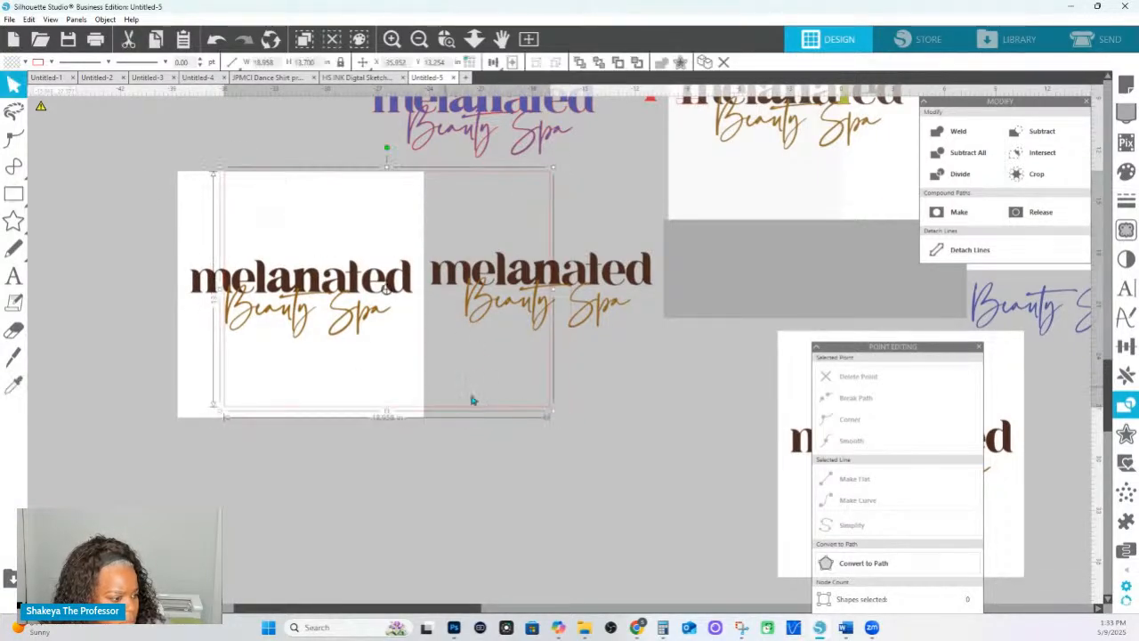
{"action": "key", "text": "Delete"}
Duplicate the original logo image to its right, fill the copy white and send it to the back behind the rebuilt logo.
{"action": "left_click", "coordinate": [336, 209]}
{"action": "key", "text": "i"}
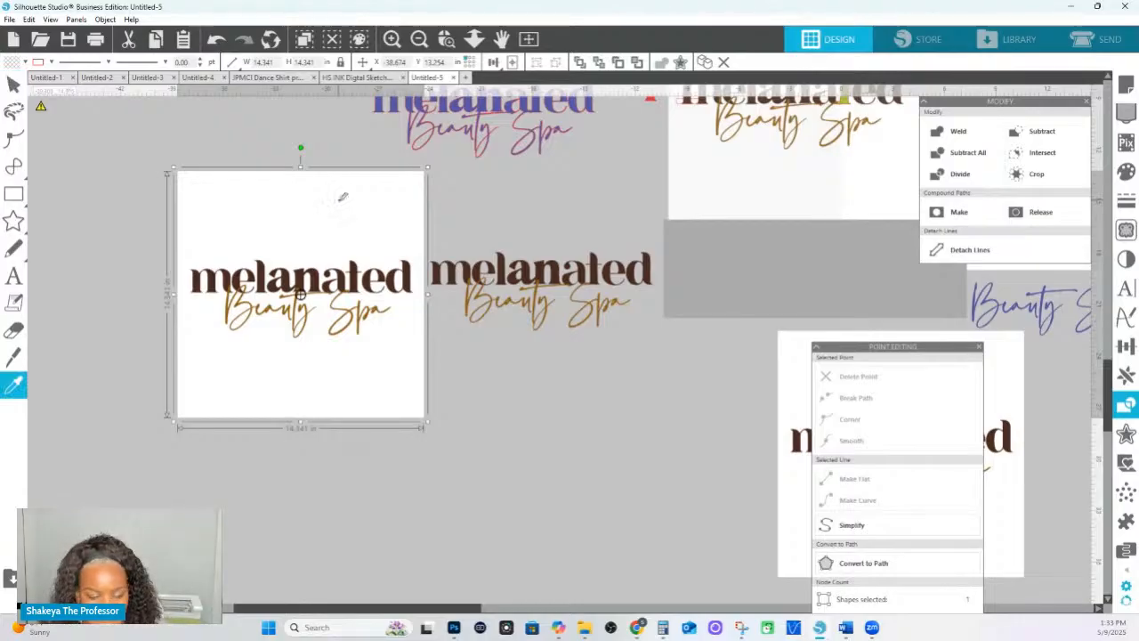
{"action": "key", "text": "ctrl+Right"}
{"action": "left_click", "coordinate": [24, 63]}
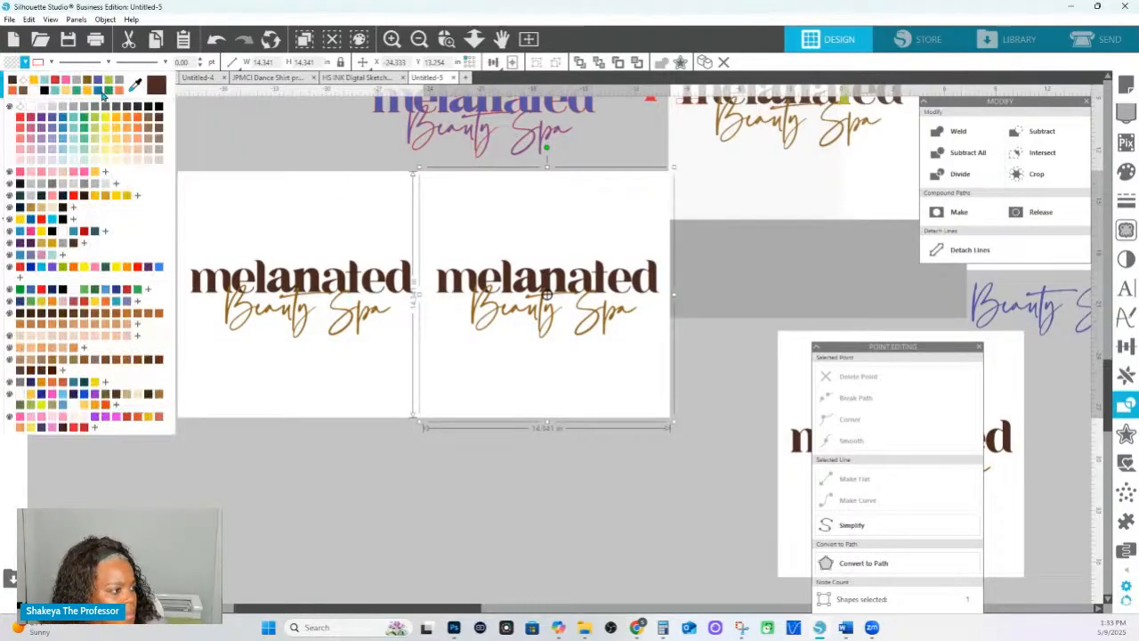
{"action": "right_click", "coordinate": [436, 224]}
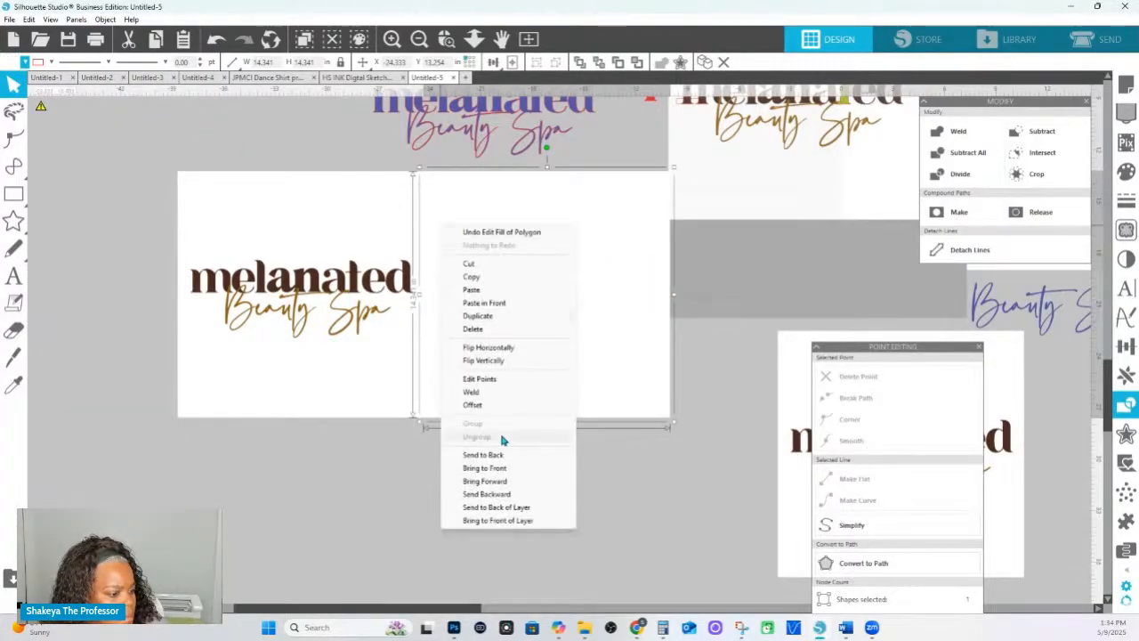
{"action": "left_click", "coordinate": [495, 455]}
Try to move the original logo image and the rebuilt logo together with their white background, and undo the move.
{"action": "left_click", "coordinate": [539, 267]}
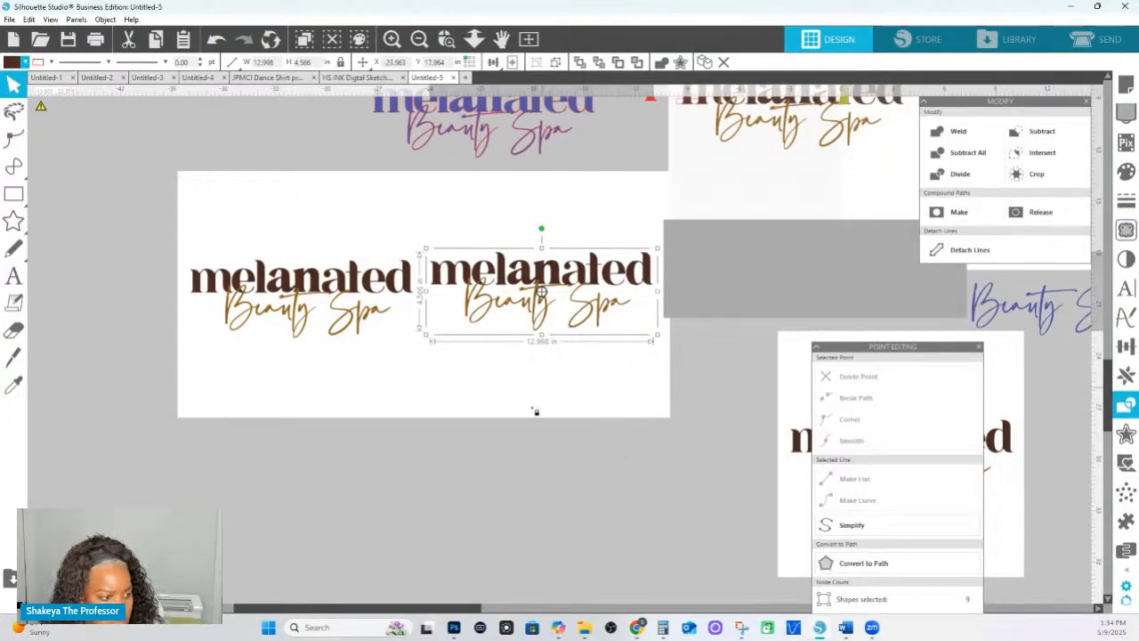
{"action": "left_click_drag", "start_coordinate": [204, 444], "coordinate": [561, 258]}
{"action": "left_click_drag", "start_coordinate": [561, 259], "coordinate": [480, 336]}
{"action": "key", "text": "i"}
{"action": "key", "text": "ctrl+z"}
{"action": "key", "text": "Escape"}
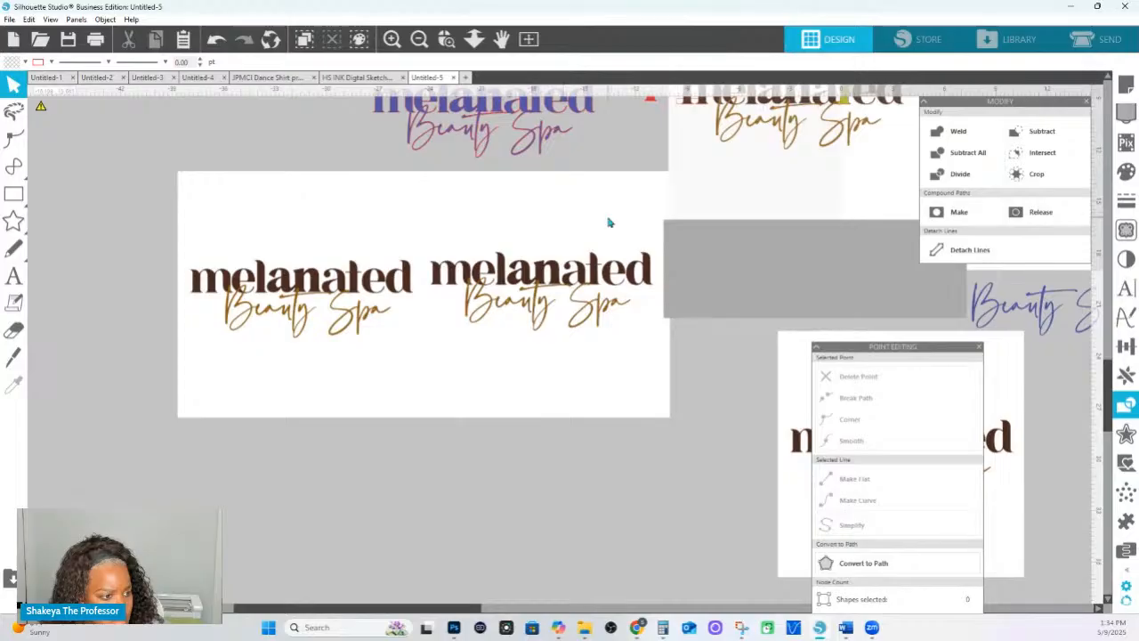
Unlock Layer 2 and move the original and rebuilt logos with their white background together, down and away from the purple version.
{"action": "mouse_move", "coordinate": [1126, 550]}
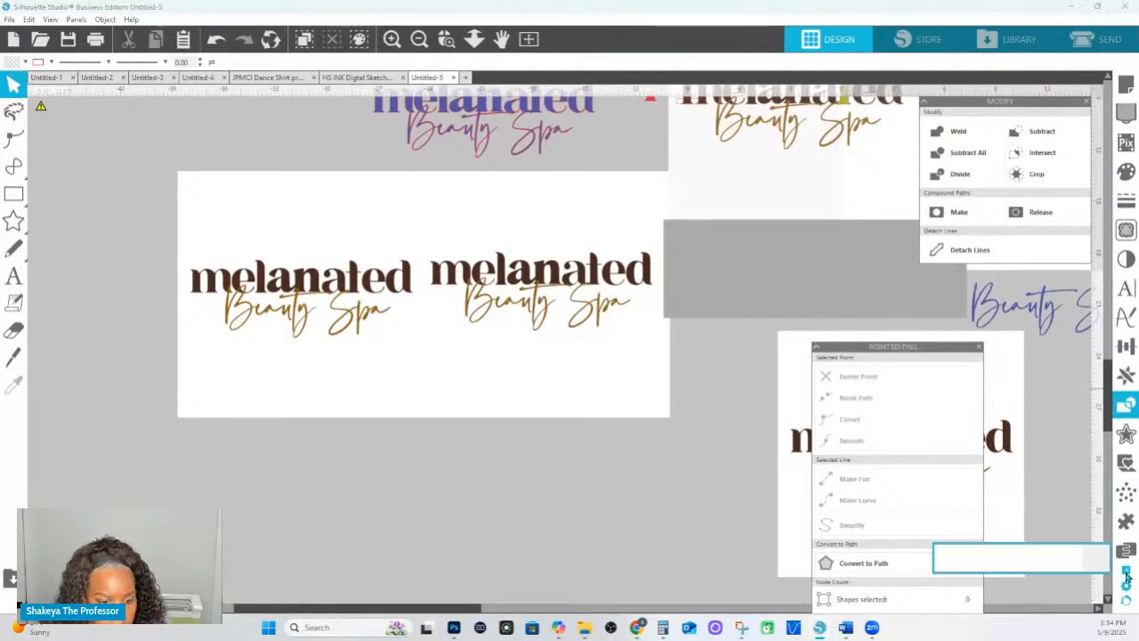
{"action": "left_click", "coordinate": [1007, 558]}
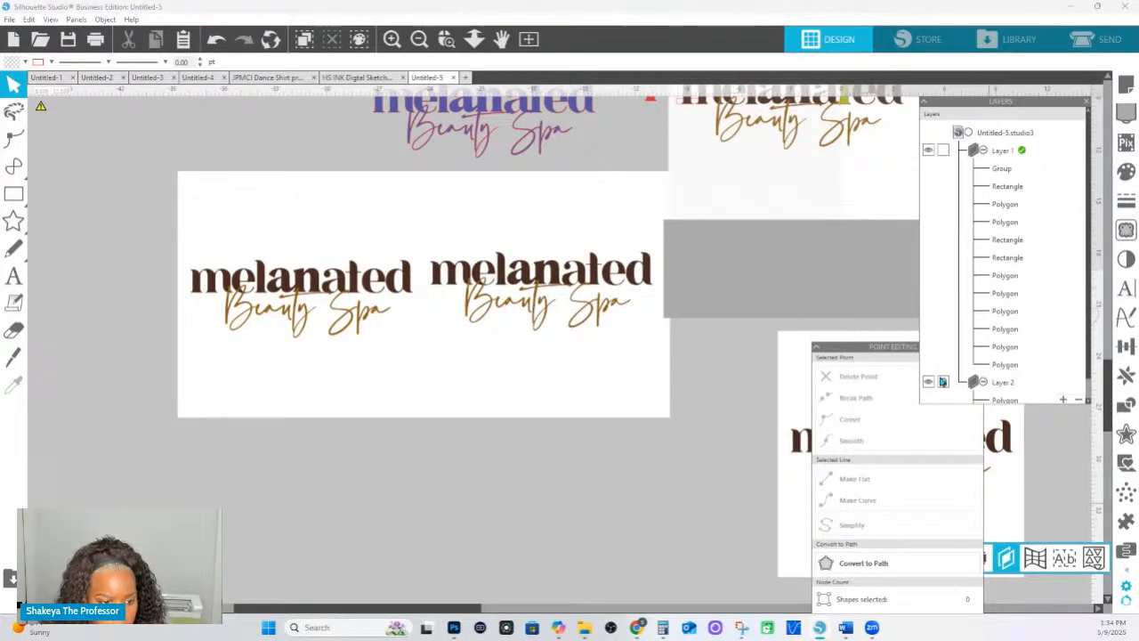
{"action": "left_click", "coordinate": [942, 381]}
{"action": "left_click_drag", "start_coordinate": [615, 483], "coordinate": [361, 328]}
{"action": "left_click_drag", "start_coordinate": [609, 237], "coordinate": [526, 300]}
{"action": "key", "text": "Escape"}
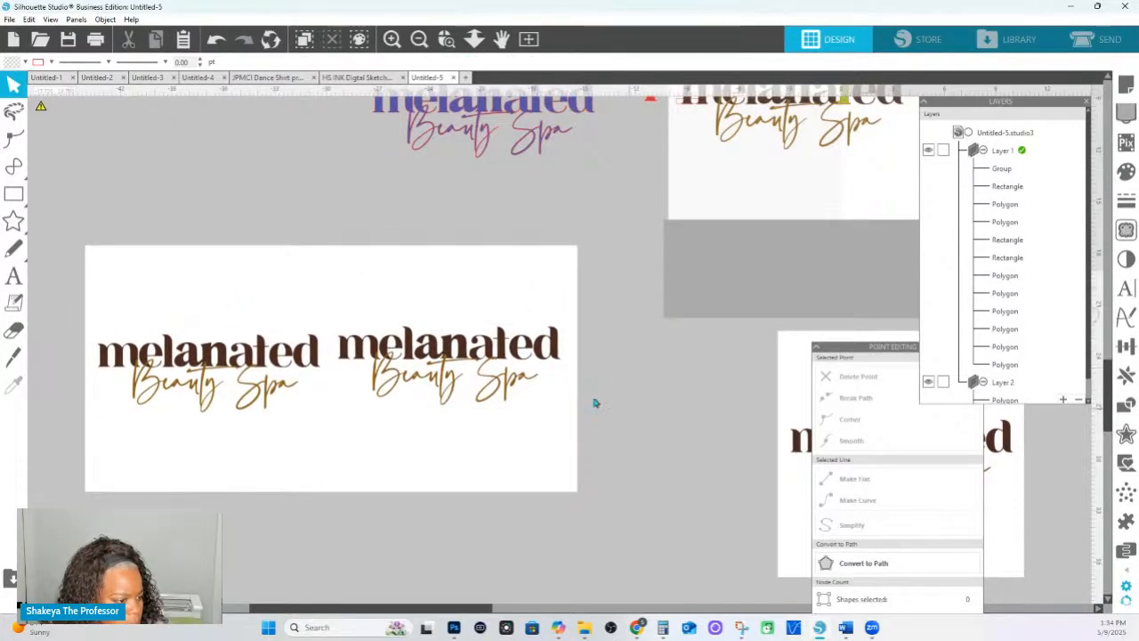
Nudge the rebuilt logo down slightly to bring it level with the original logo beside it.
{"action": "left_click_drag", "start_coordinate": [638, 406], "coordinate": [428, 324]}
{"action": "left_click", "coordinate": [458, 281], "text": "shift"}
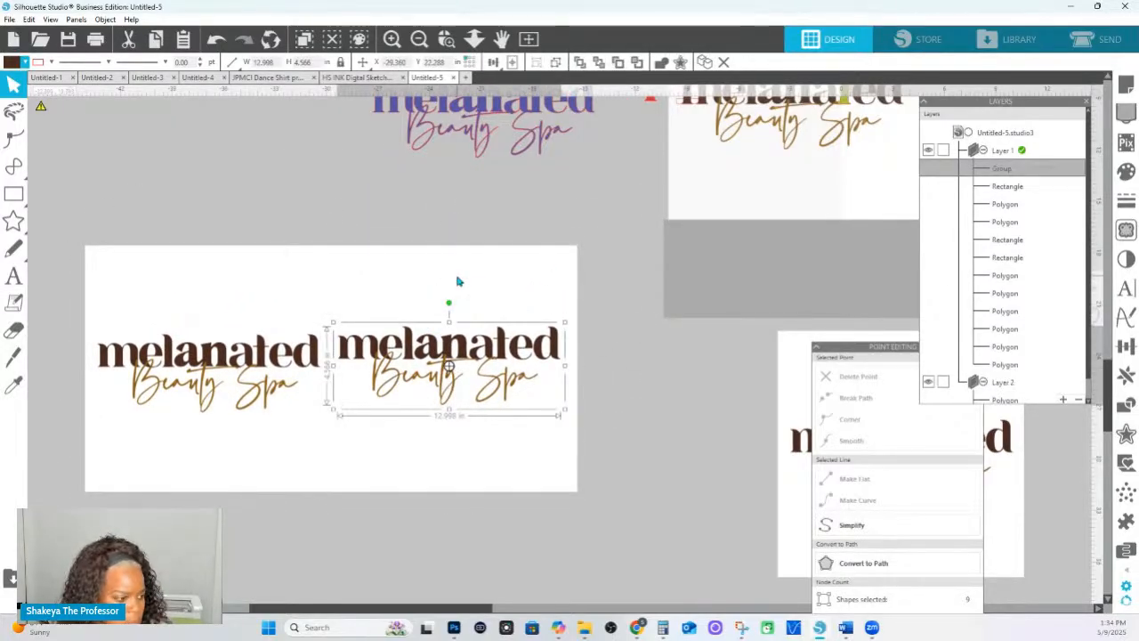
{"action": "key", "text": "Down"}
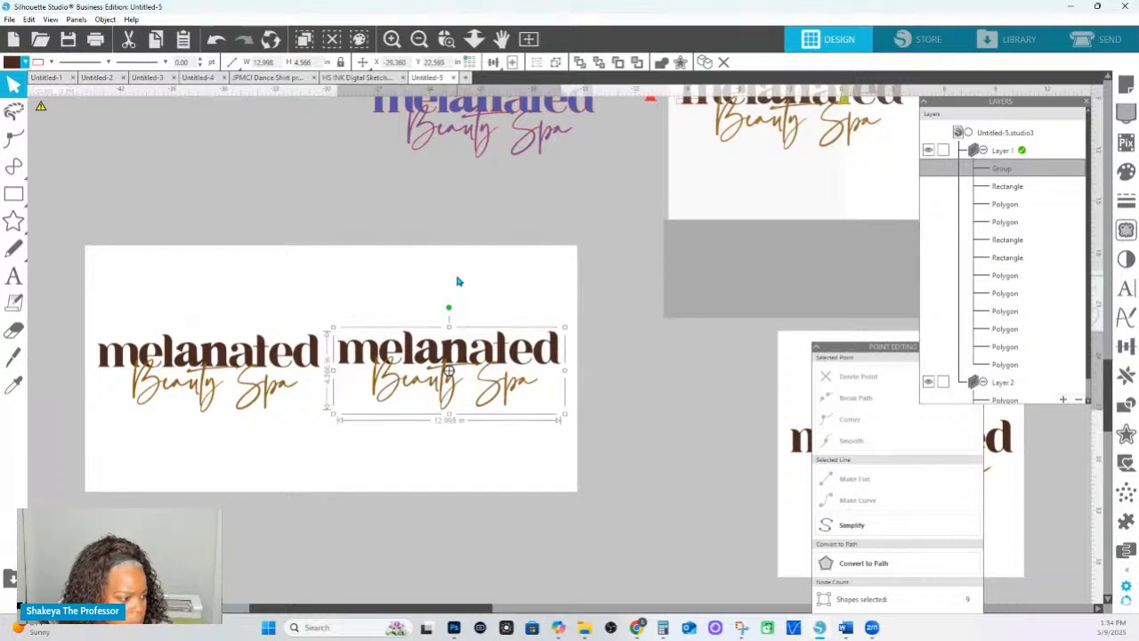
Close the Layers and Point Editing panels and compare the original logo's letter edges with the rebuilt logo up close.
{"action": "left_click", "coordinate": [448, 43]}
{"action": "left_click_drag", "start_coordinate": [104, 318], "coordinate": [632, 425]}
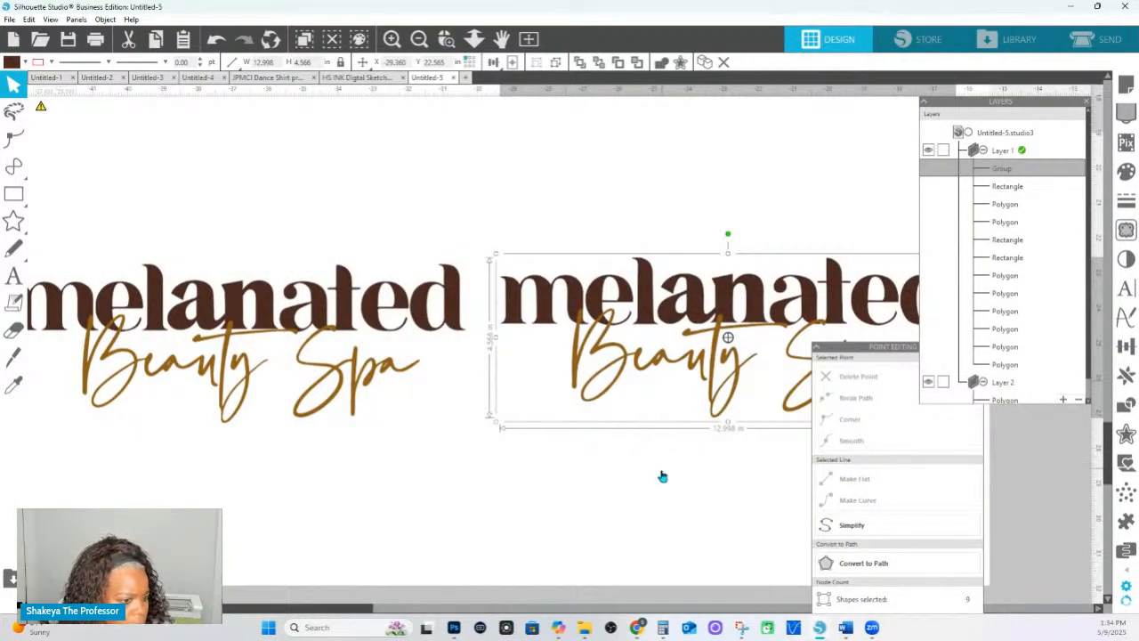
{"action": "left_click_drag", "start_coordinate": [662, 476], "coordinate": [611, 405]}
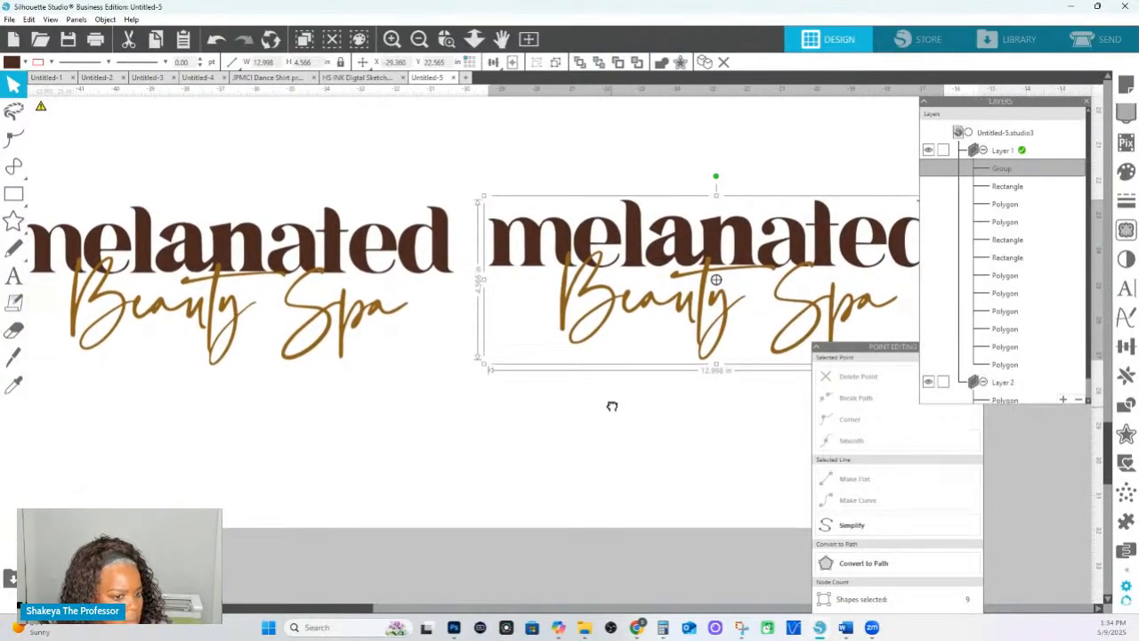
{"action": "left_click", "coordinate": [1086, 105]}
{"action": "left_click", "coordinate": [974, 347]}
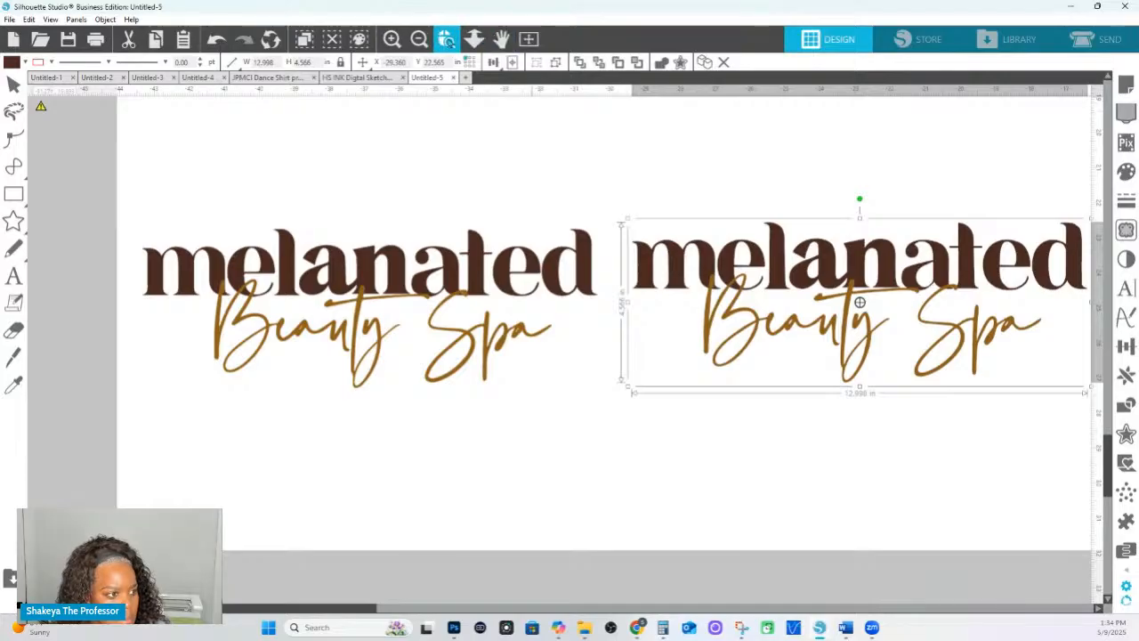
{"action": "left_click", "coordinate": [446, 38]}
{"action": "mouse_move", "coordinate": [226, 230]}
{"action": "left_mouse_down"}
{"action": "mouse_move", "coordinate": [1019, 360]}
{"action": "mouse_move", "coordinate": [1070, 397]}
{"action": "left_mouse_up"}
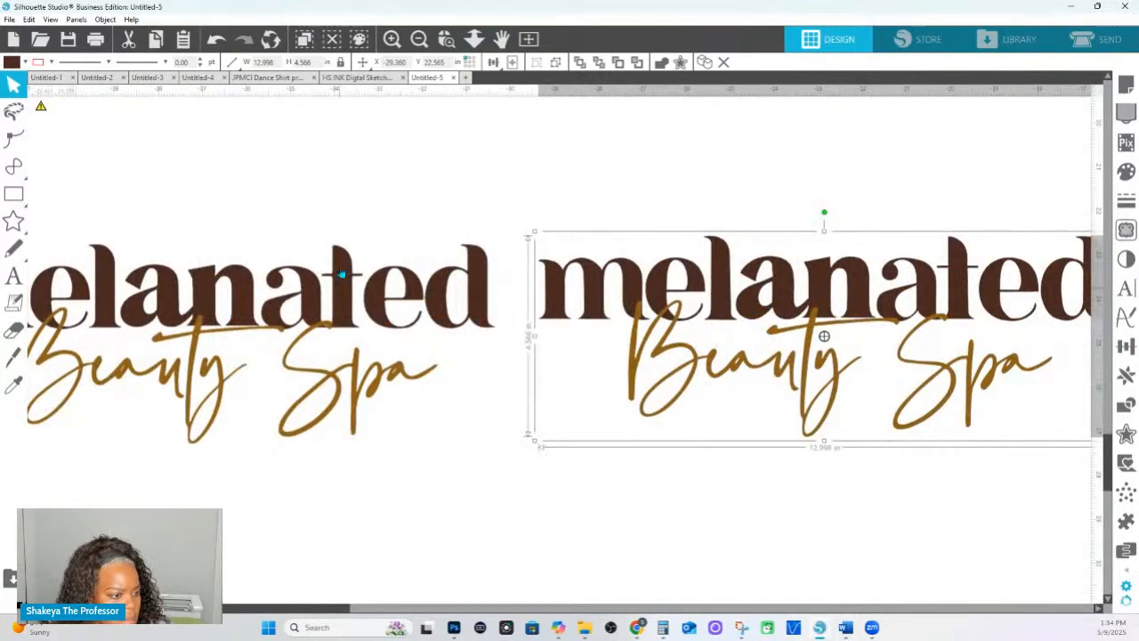
{"action": "left_click", "coordinate": [393, 39]}
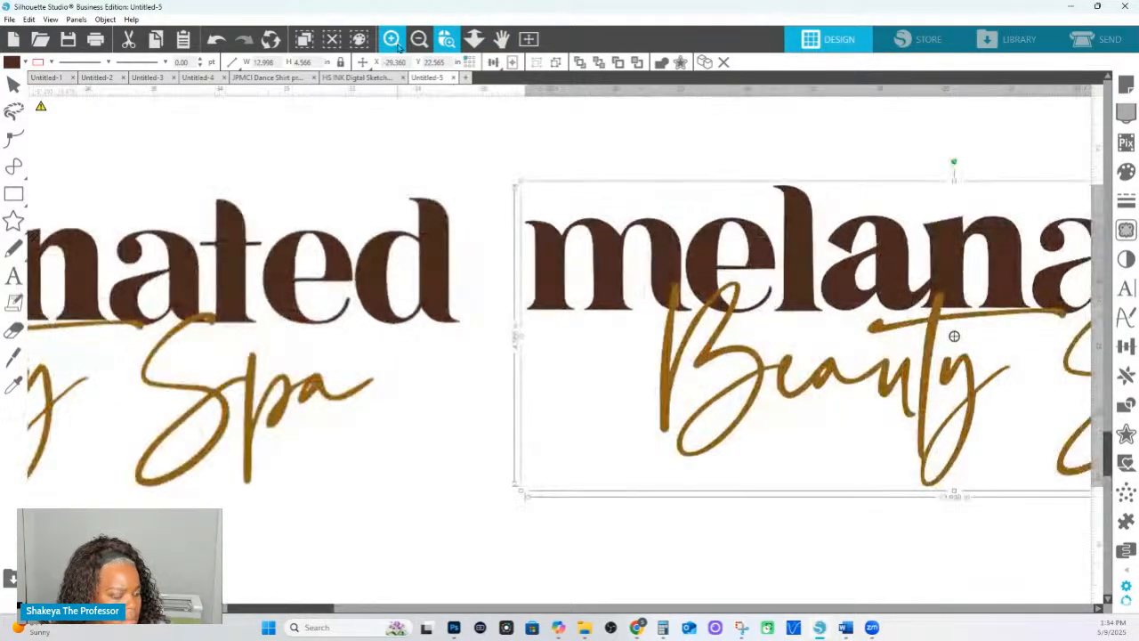
{"action": "left_click", "coordinate": [392, 39]}
{"action": "left_click_drag", "start_coordinate": [308, 279], "coordinate": [1123, 363]}
{"action": "left_click_drag", "start_coordinate": [547, 255], "coordinate": [833, 245]}
{"action": "key", "text": "Escape"}
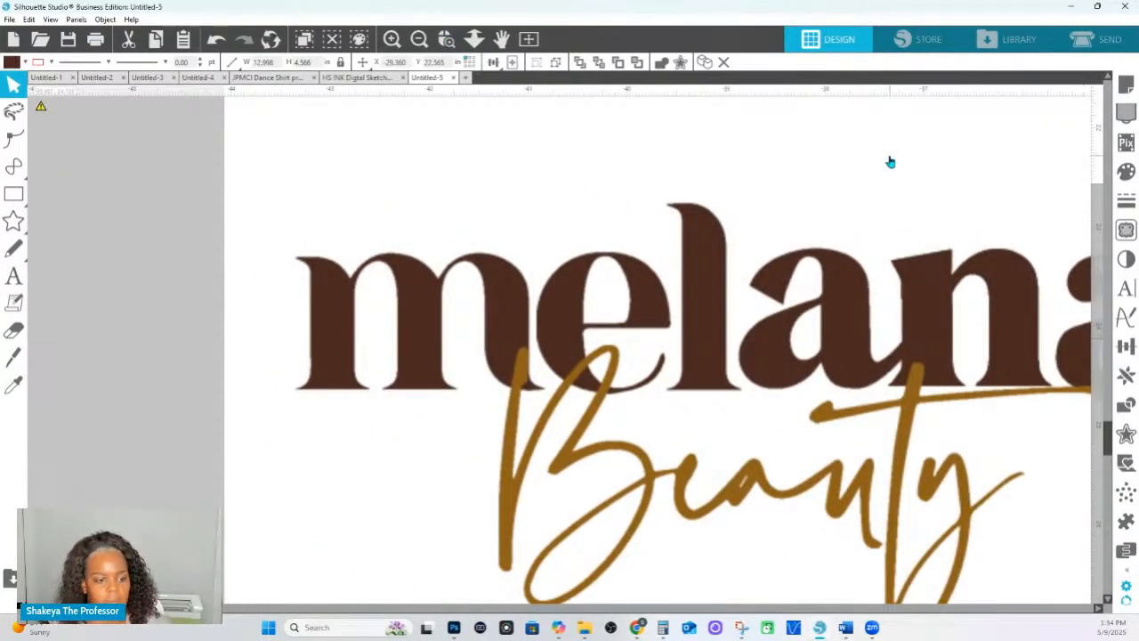
{"action": "left_click_drag", "start_coordinate": [1080, 489], "coordinate": [763, 455]}
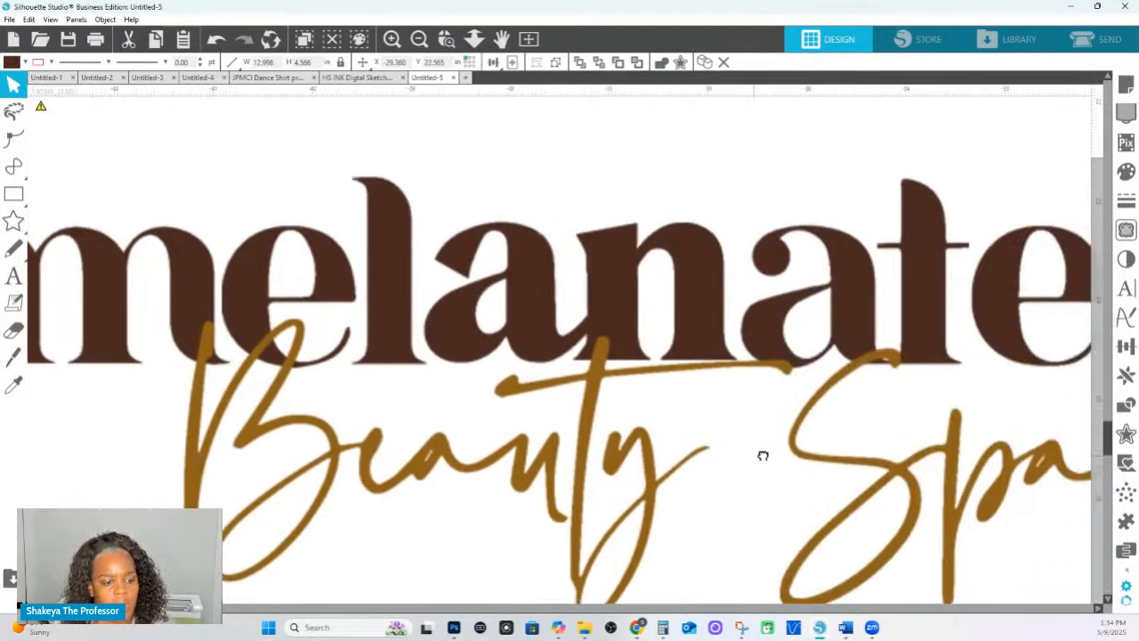
{"action": "left_click_drag", "start_coordinate": [985, 414], "coordinate": [788, 420]}
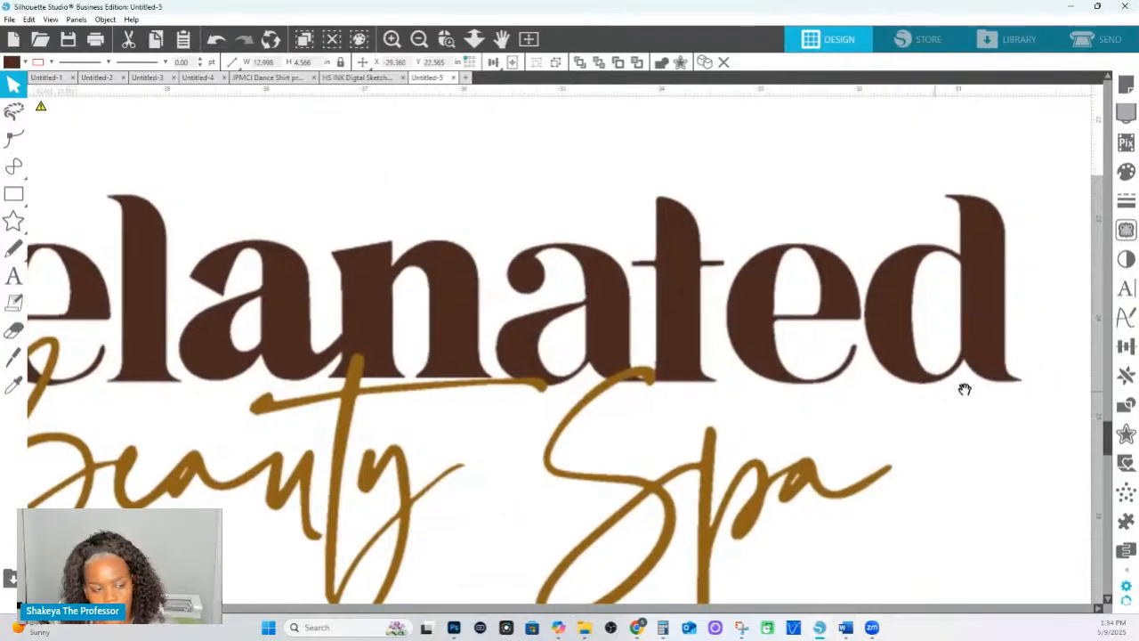
{"action": "left_click_drag", "start_coordinate": [1030, 377], "coordinate": [824, 383]}
{"action": "left_click_drag", "start_coordinate": [1045, 392], "coordinate": [776, 392]}
{"action": "left_click_drag", "start_coordinate": [970, 390], "coordinate": [894, 407]}
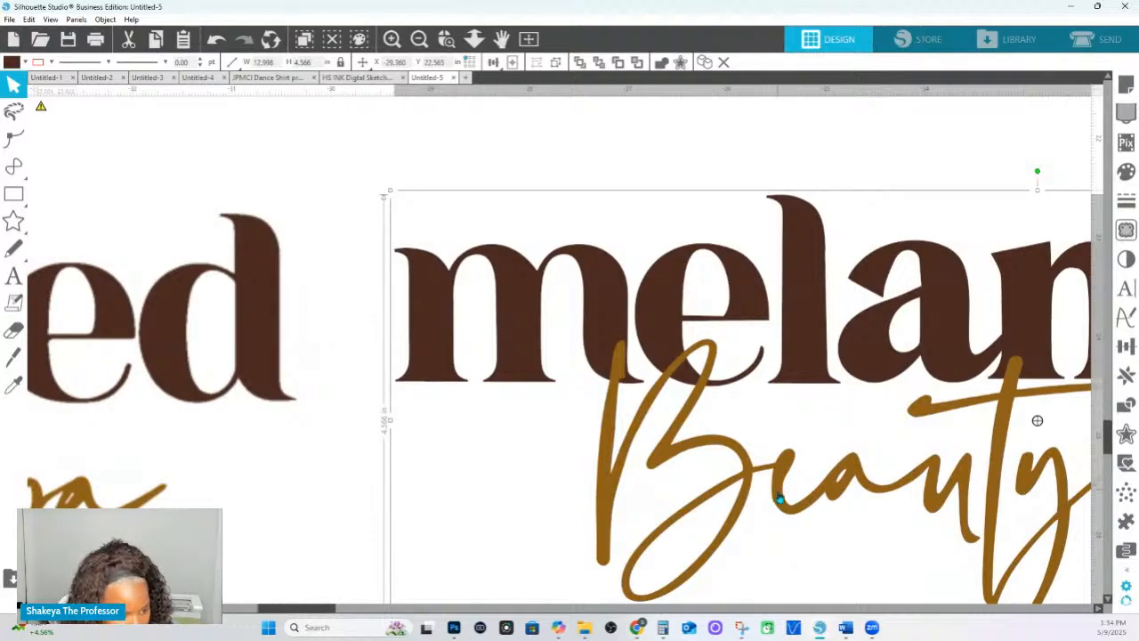
Ungroup the rebuilt logo into its separate shapes.
{"action": "right_click", "coordinate": [834, 534]}
{"action": "left_click", "coordinate": [438, 476]}
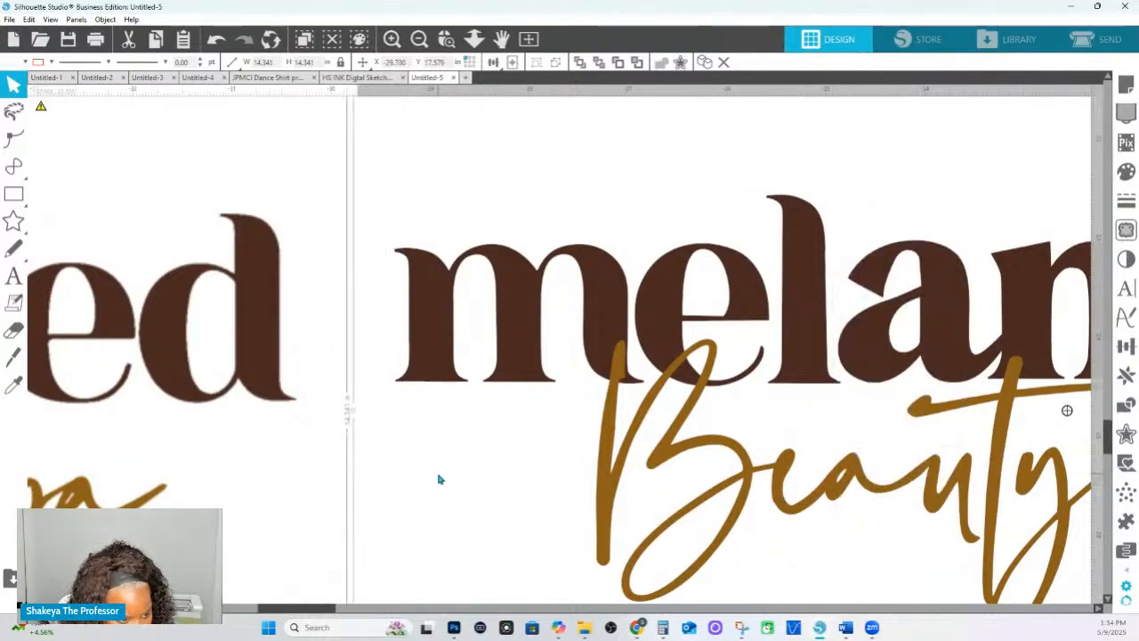
{"action": "left_click", "coordinate": [349, 420]}
{"action": "left_click", "coordinate": [782, 512]}
{"action": "right_click", "coordinate": [783, 513]}
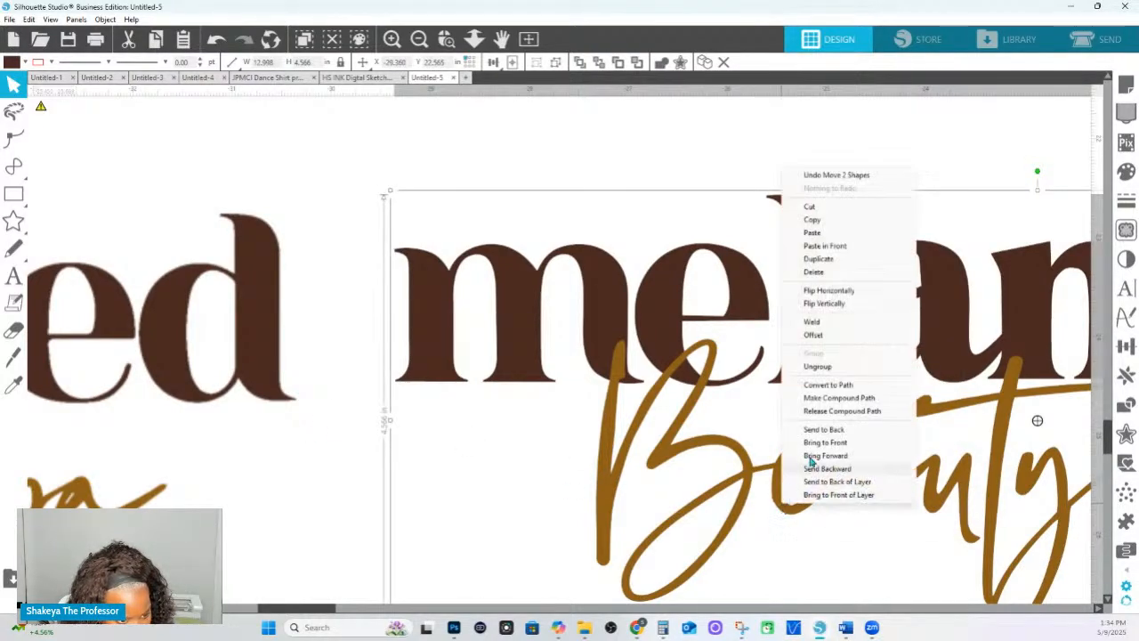
{"action": "left_click", "coordinate": [819, 367]}
Open the gold "Beauty Spa" lettering for point editing and delete the extra point on the lower outer edge of the "e" in "Beauty".
{"action": "double_click", "coordinate": [777, 504]}
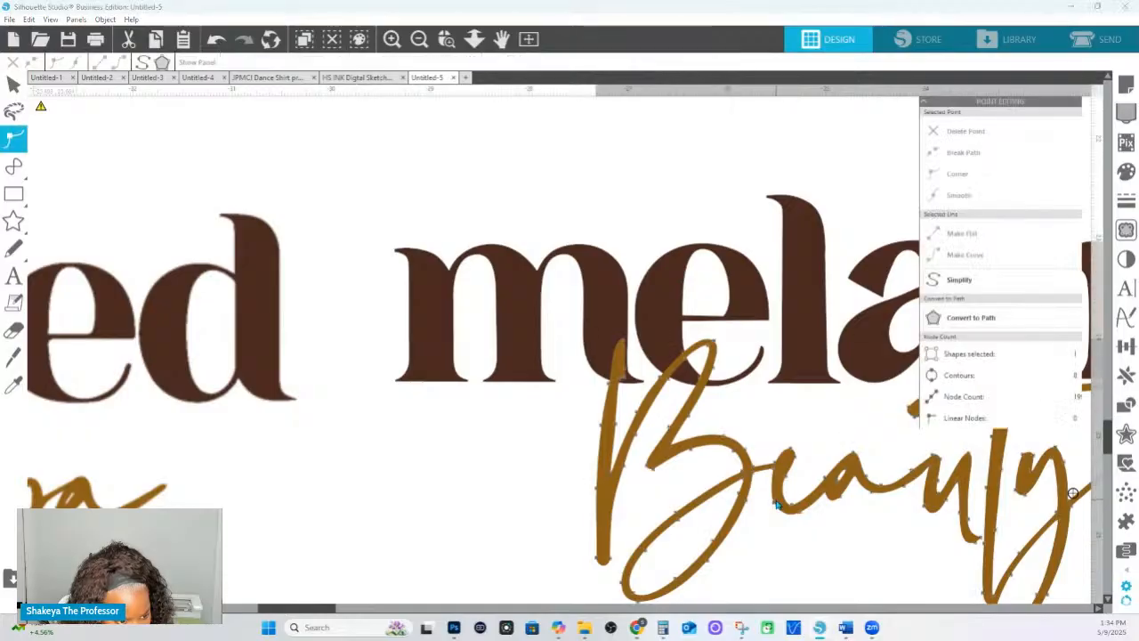
{"action": "left_click", "coordinate": [446, 38]}
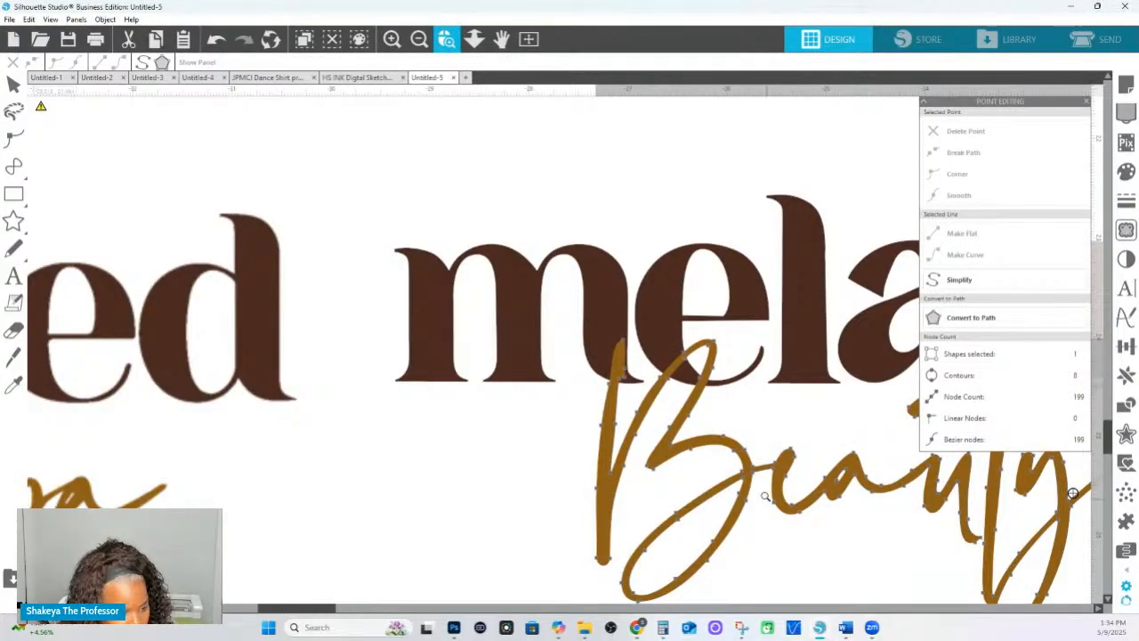
{"action": "left_click", "coordinate": [789, 514]}
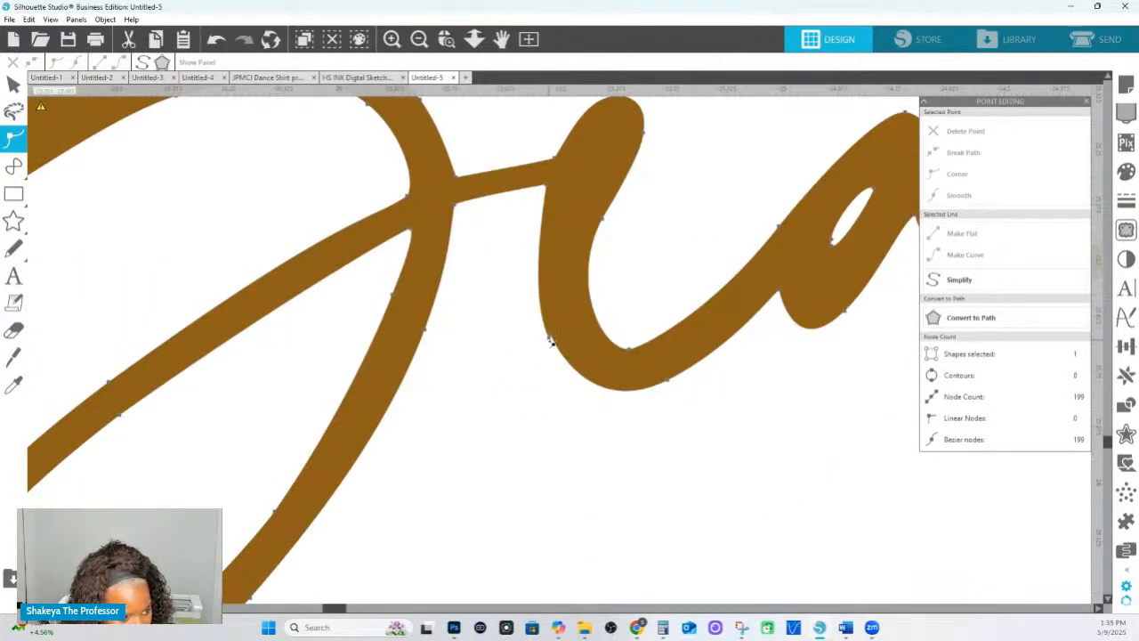
{"action": "left_click", "coordinate": [550, 340]}
{"action": "left_click", "coordinate": [969, 134]}
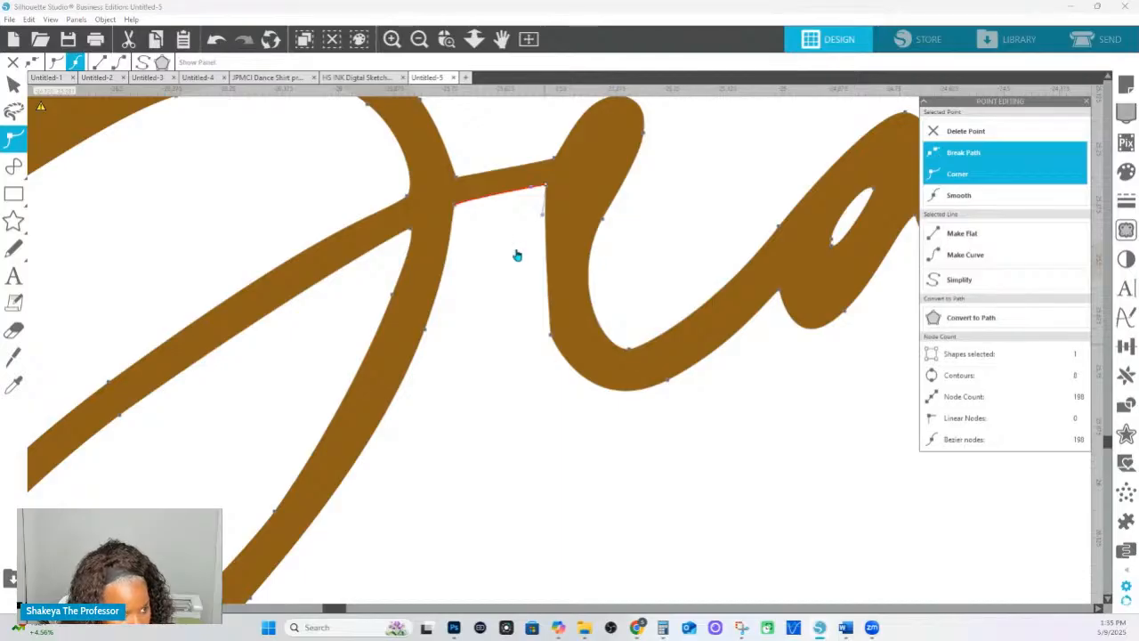
Reshape the outer edge of the "e" by extending the upper corner point's curve handle and shifting the lower smooth point outward.
{"action": "mouse_move", "coordinate": [542, 222]}
{"action": "left_mouse_down"}
{"action": "mouse_move", "coordinate": [528, 246]}
{"action": "mouse_move", "coordinate": [533, 282]}
{"action": "left_mouse_up"}
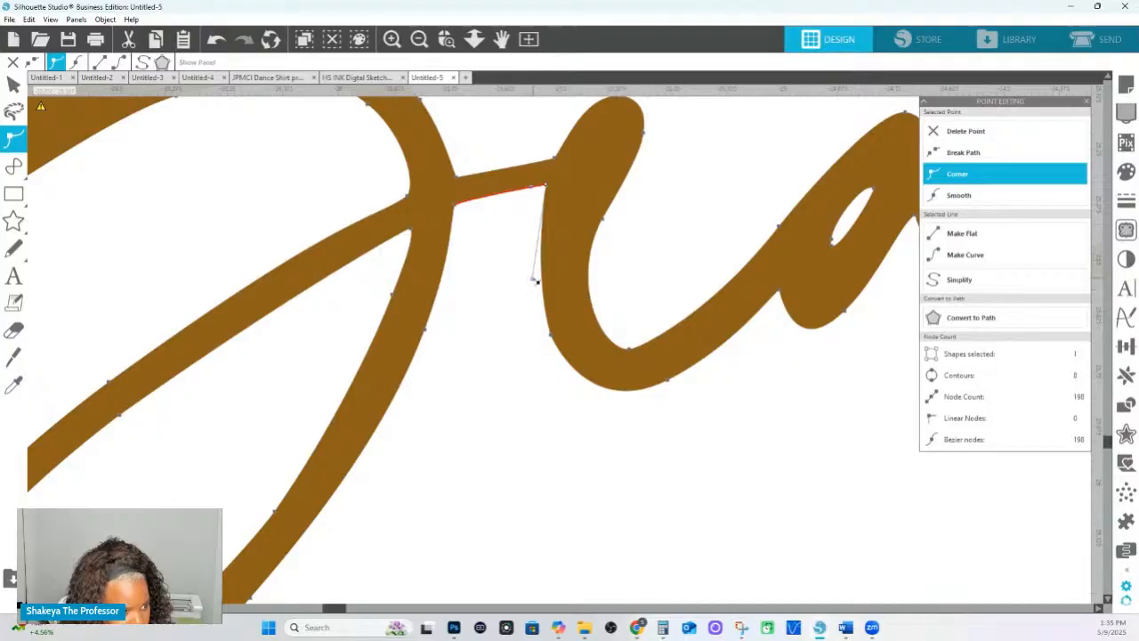
{"action": "left_click_drag", "start_coordinate": [534, 280], "coordinate": [540, 275]}
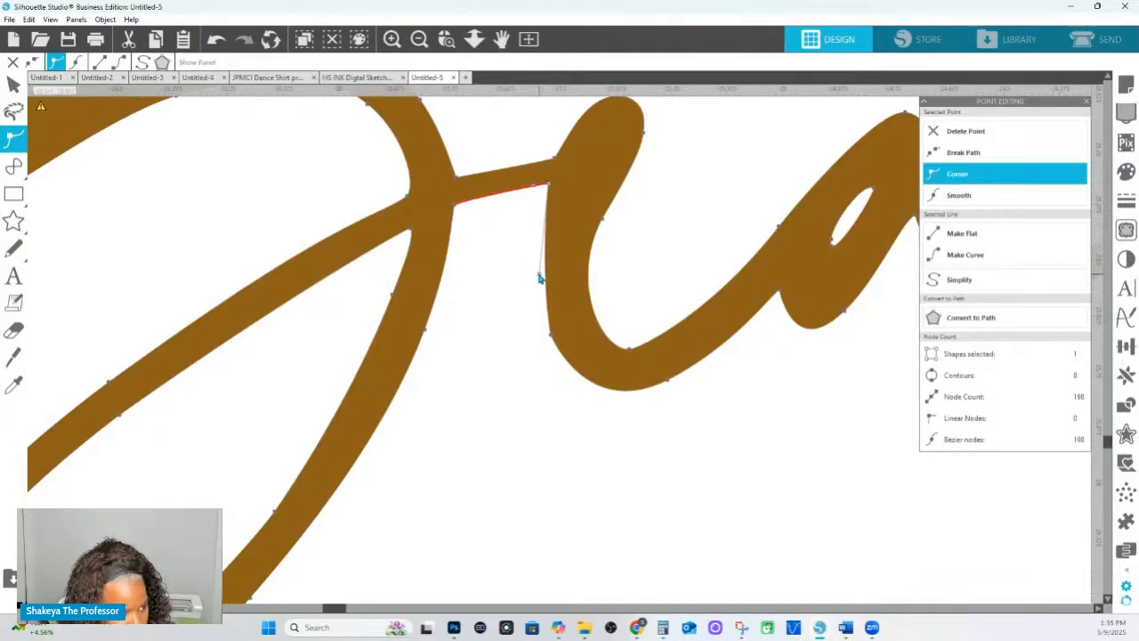
{"action": "left_click_drag", "start_coordinate": [539, 275], "coordinate": [537, 270]}
{"action": "left_click", "coordinate": [548, 332]}
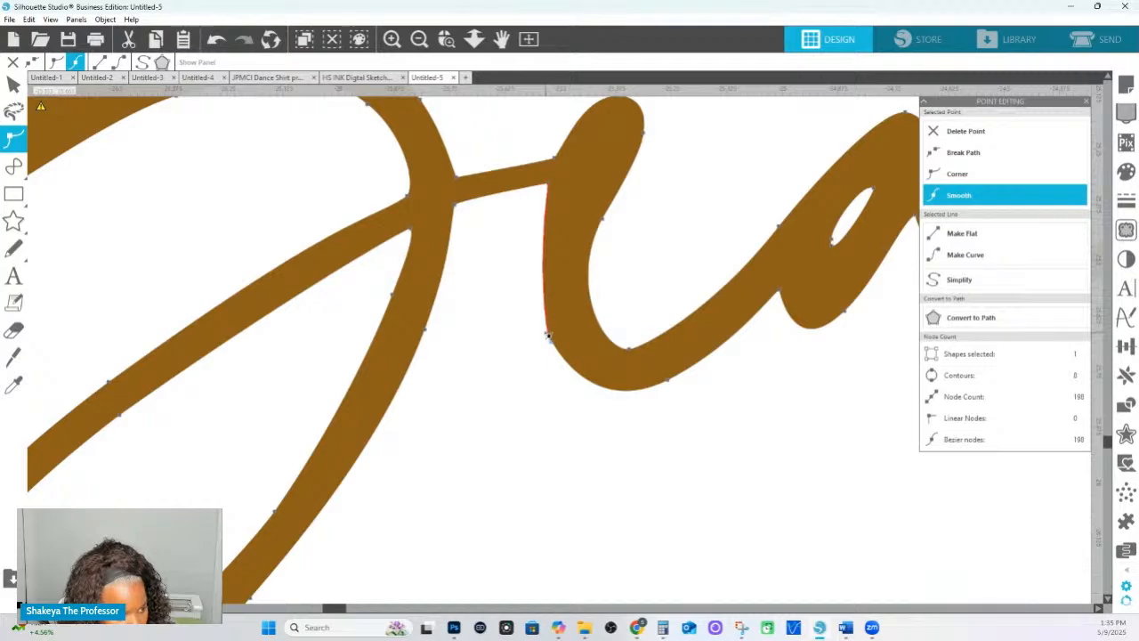
{"action": "left_click_drag", "start_coordinate": [550, 336], "coordinate": [544, 335]}
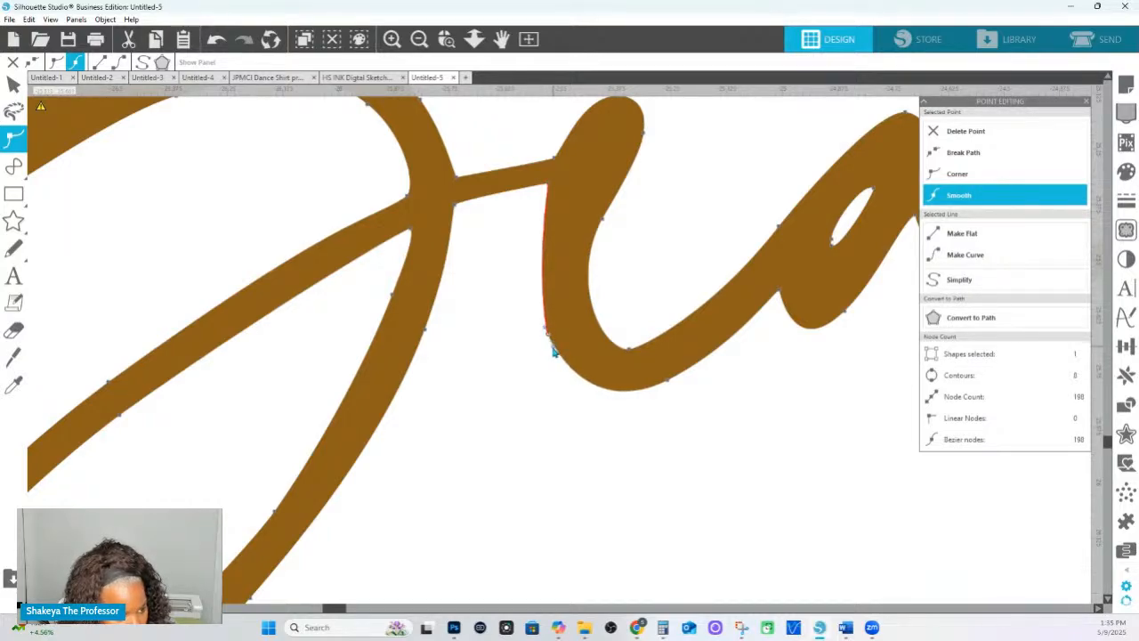
{"action": "left_click_drag", "start_coordinate": [548, 331], "coordinate": [544, 332]}
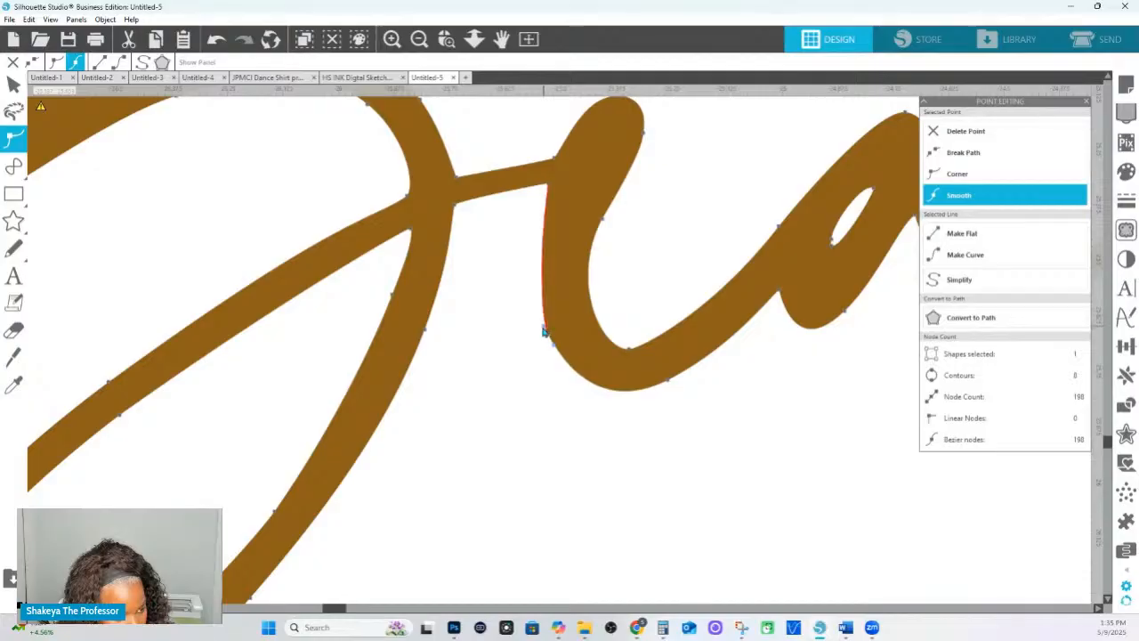
Refine the outer curve of the "e" by readjusting the upper corner point's handle and the lower smooth point's handle.
{"action": "left_click", "coordinate": [551, 187]}
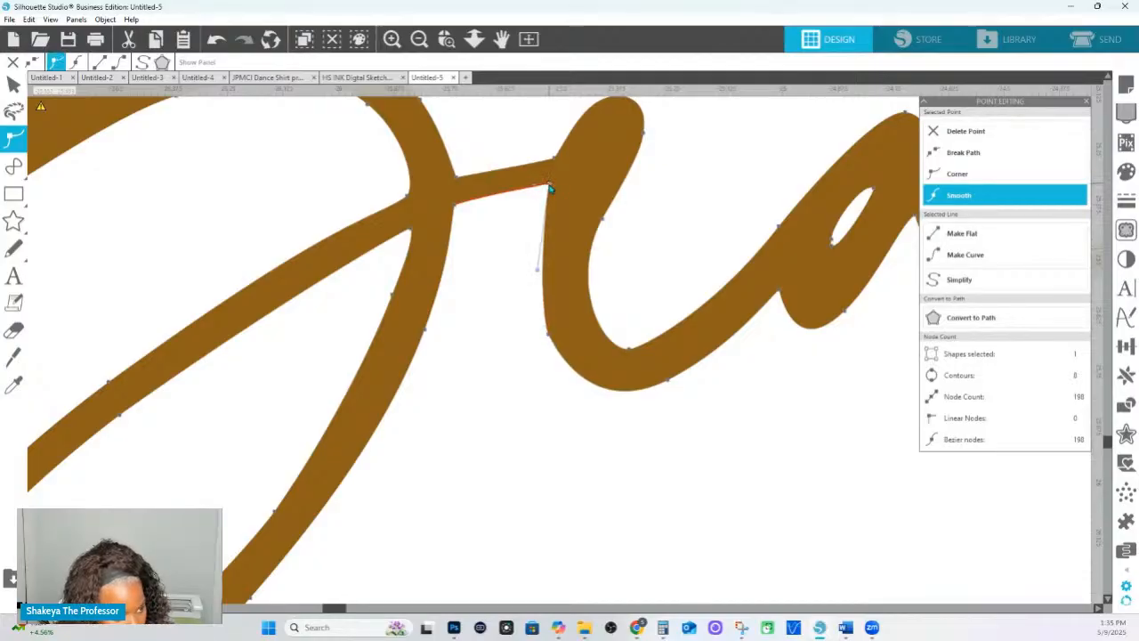
{"action": "left_click", "coordinate": [540, 271]}
{"action": "left_click_drag", "start_coordinate": [539, 273], "coordinate": [534, 272]}
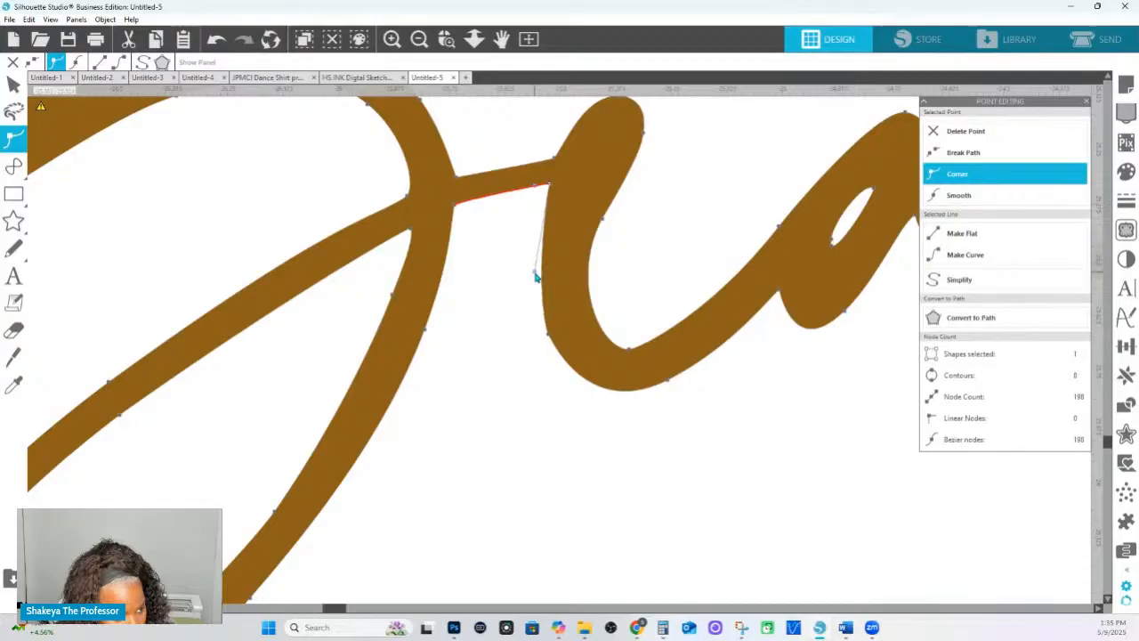
{"action": "left_click", "coordinate": [542, 333]}
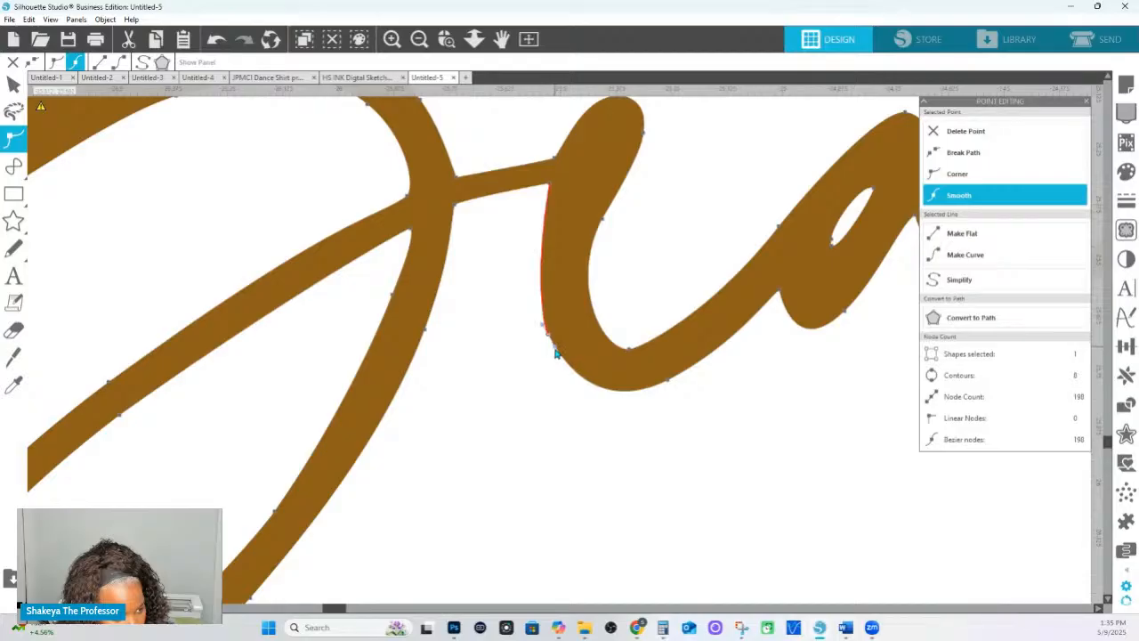
{"action": "left_click", "coordinate": [647, 399]}
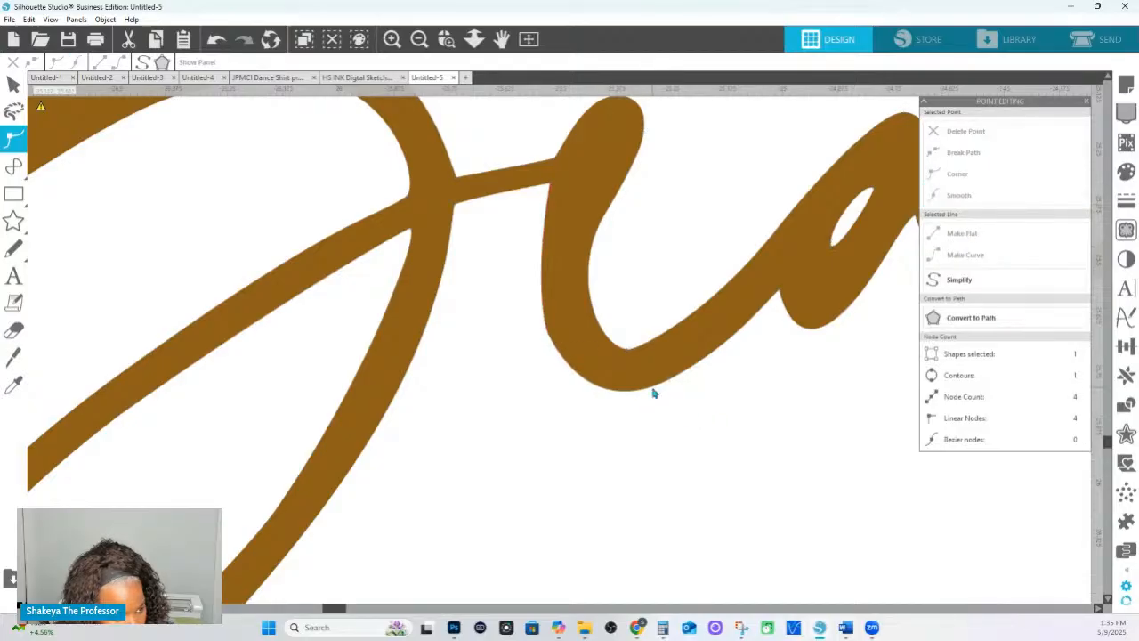
{"action": "left_click", "coordinate": [546, 341]}
{"action": "left_click", "coordinate": [552, 349]}
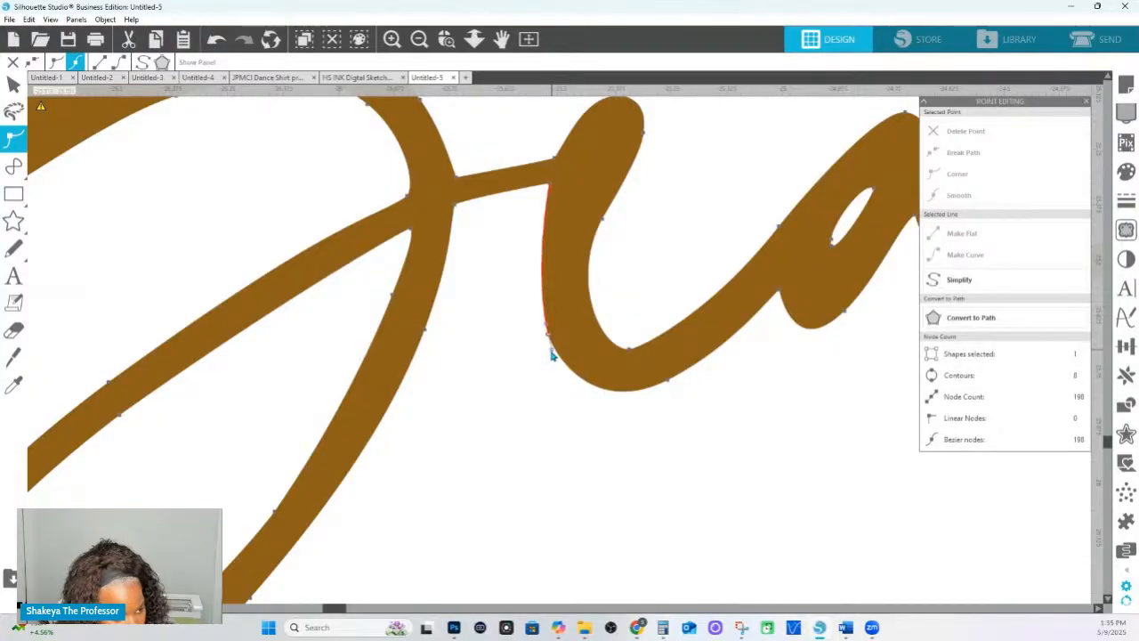
{"action": "left_click", "coordinate": [685, 471]}
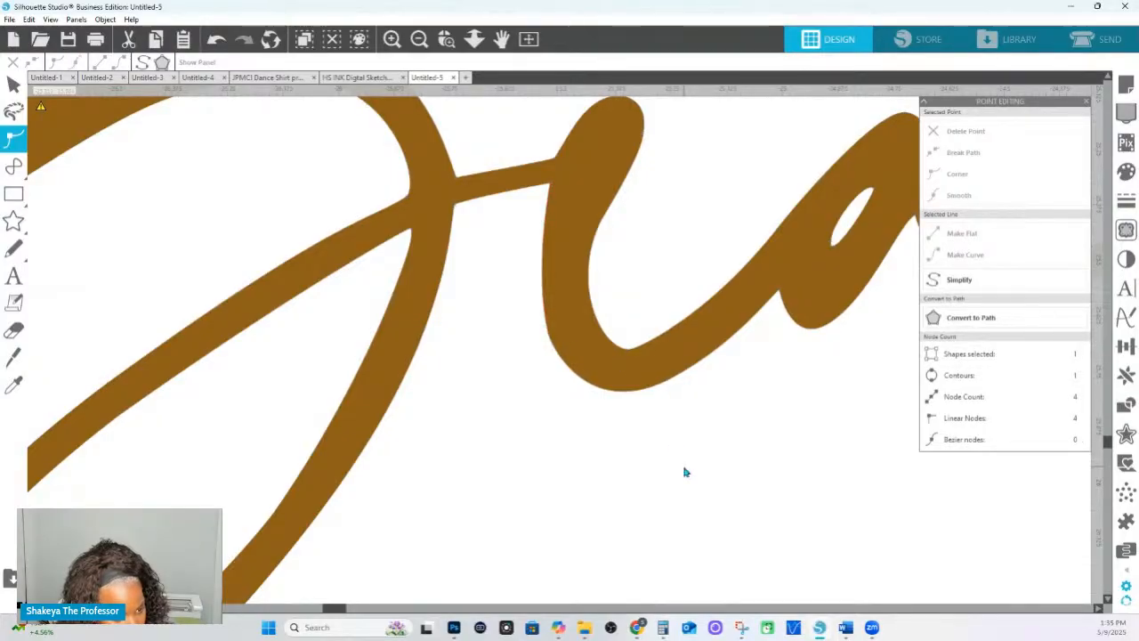
Delete the extra point at the lower end of the hole inside the first "a" of "Beauty" and fine-tune the remaining point.
{"action": "left_click", "coordinate": [834, 252]}
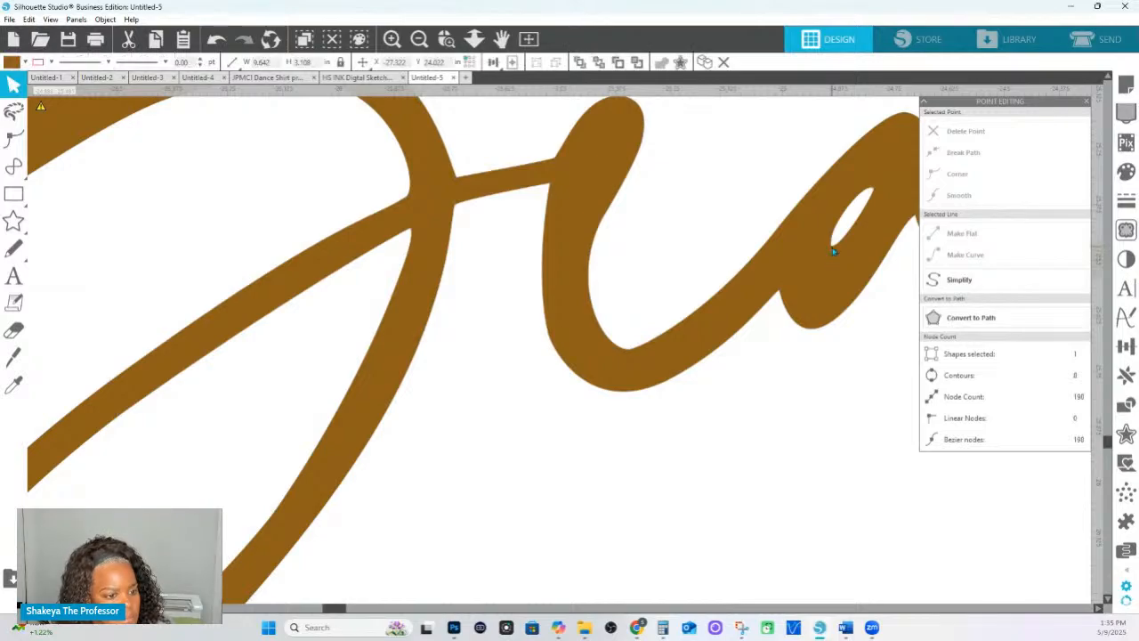
{"action": "double_click", "coordinate": [834, 250]}
{"action": "left_click", "coordinate": [834, 243]}
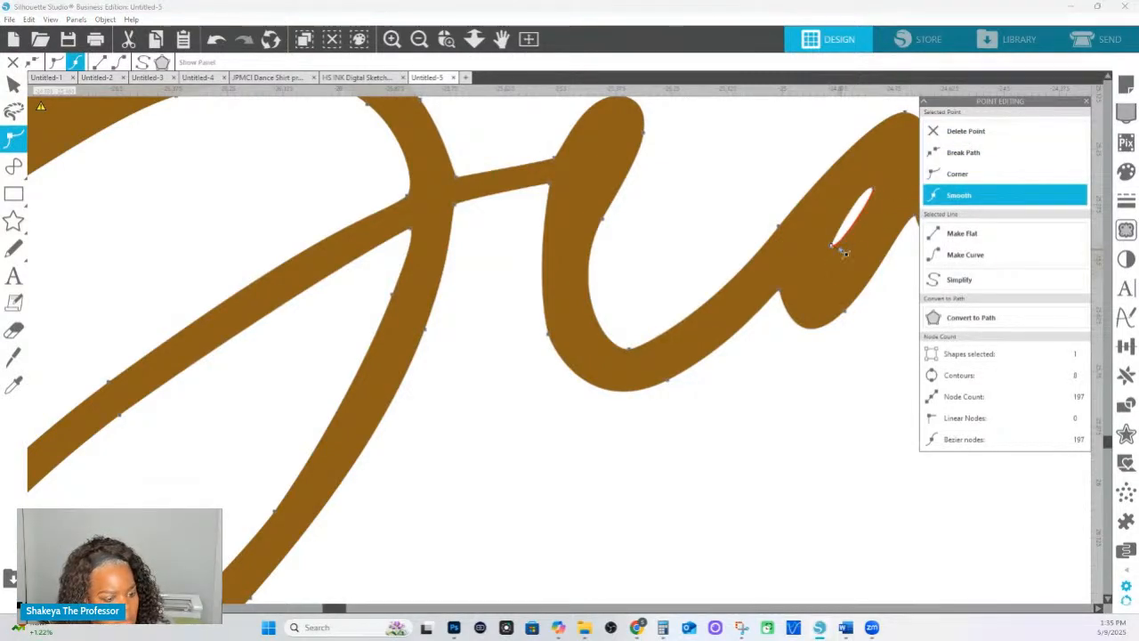
{"action": "key", "text": "Delete"}
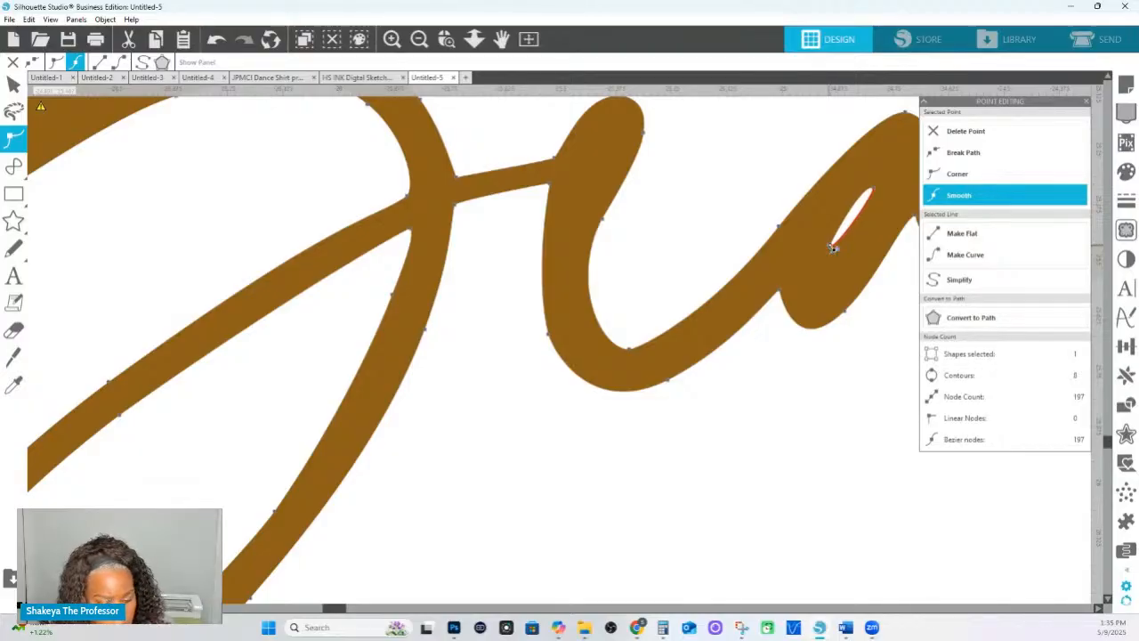
{"action": "key", "text": "i"}
{"action": "key", "text": "i"}
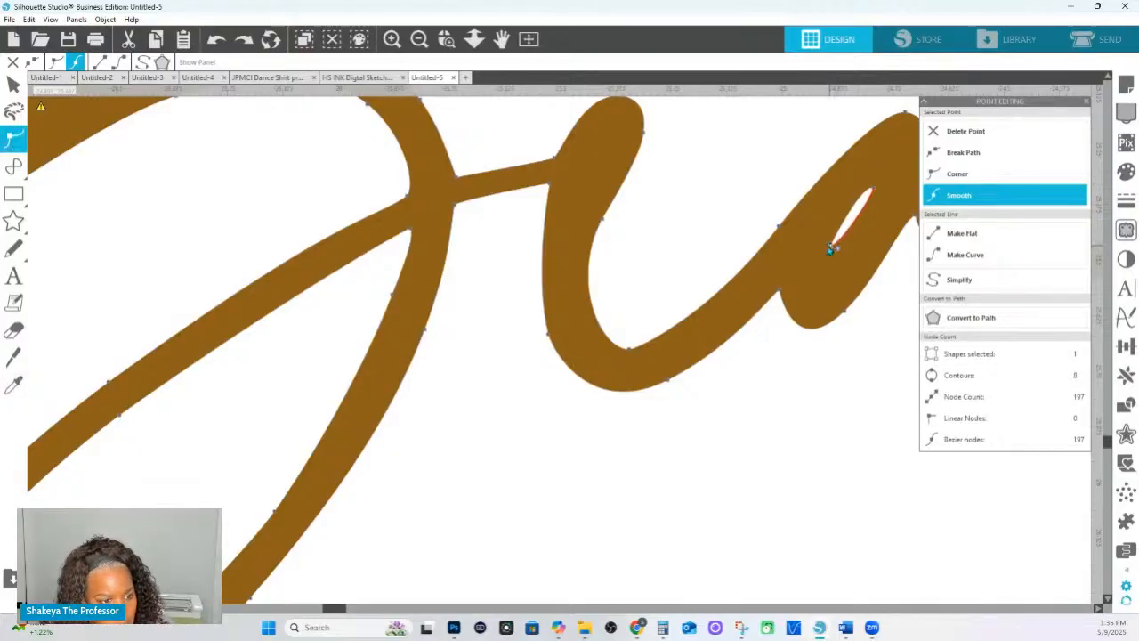
{"action": "left_click_drag", "start_coordinate": [831, 248], "coordinate": [829, 248]}
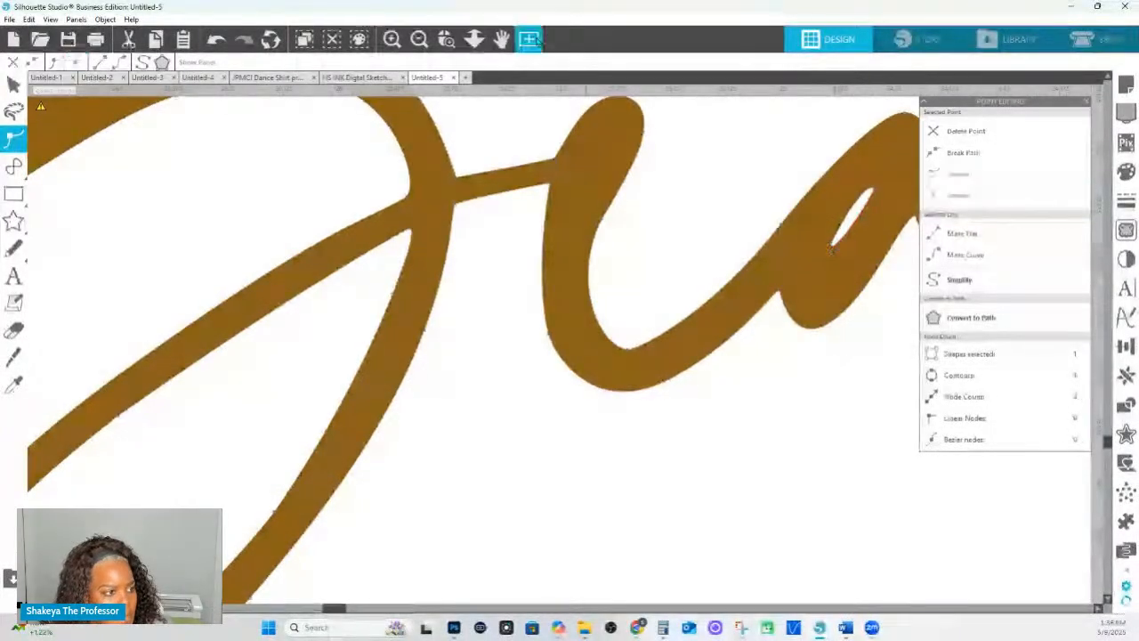
Duplicate the gold "Beauty Spa" lettering in place and fill the front copy with bright orange-yellow.
{"action": "left_click", "coordinate": [475, 39]}
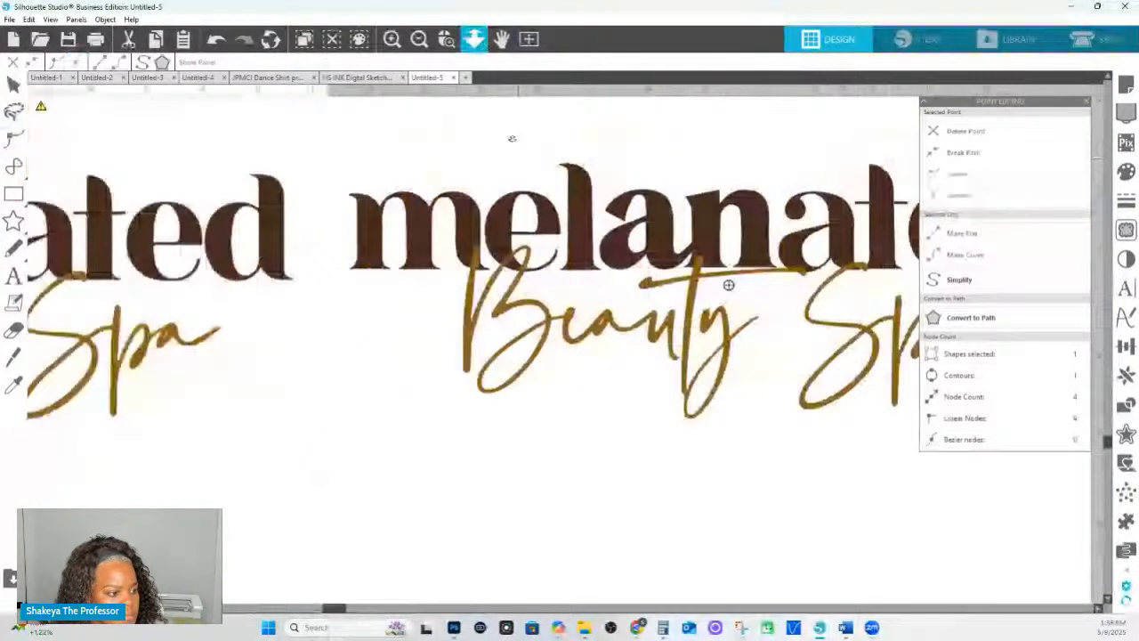
{"action": "left_click_drag", "start_coordinate": [511, 138], "coordinate": [543, 169]}
{"action": "left_click", "coordinate": [767, 158]}
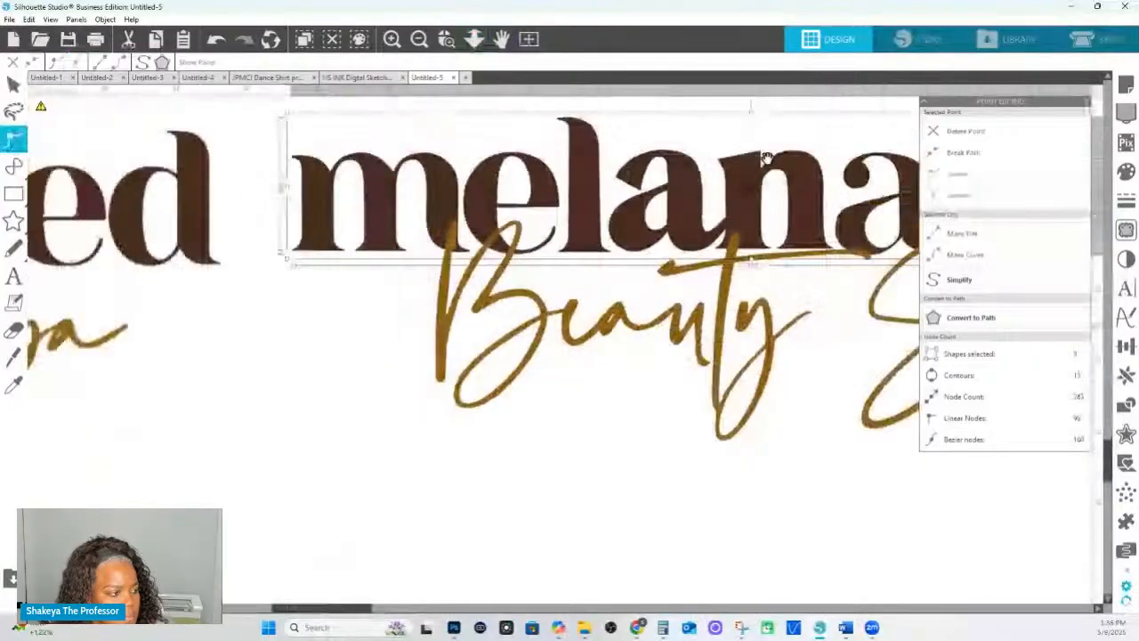
{"action": "left_click_drag", "start_coordinate": [767, 158], "coordinate": [805, 208]}
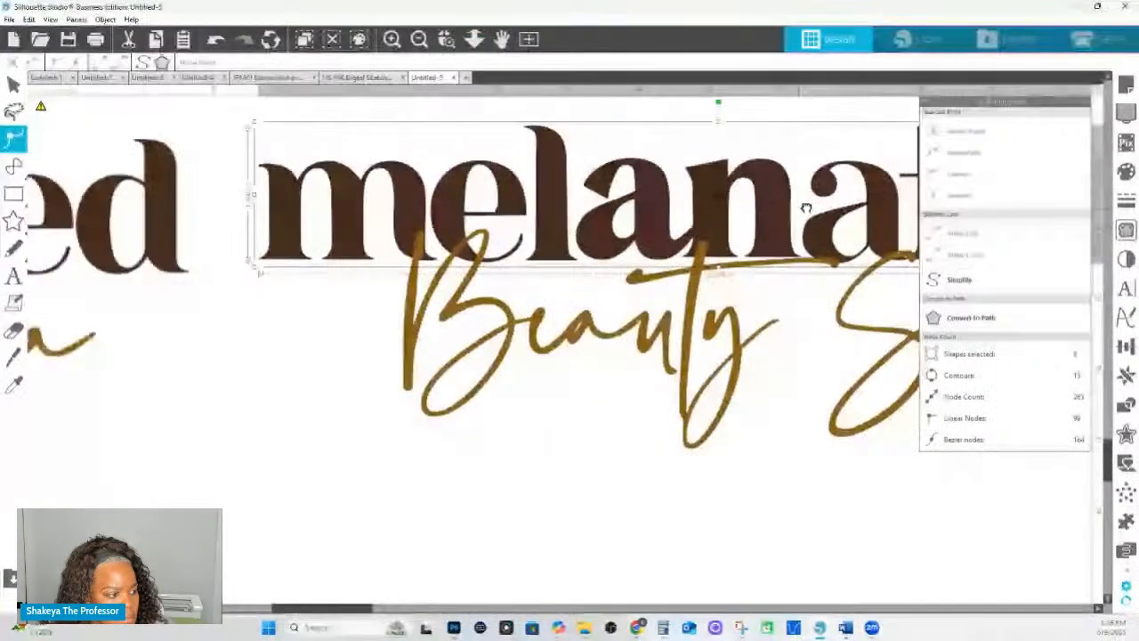
{"action": "left_click_drag", "start_coordinate": [445, 232], "coordinate": [1002, 225]}
{"action": "left_click_drag", "start_coordinate": [276, 297], "coordinate": [19, 289]}
{"action": "left_click_drag", "start_coordinate": [430, 296], "coordinate": [7, 287]}
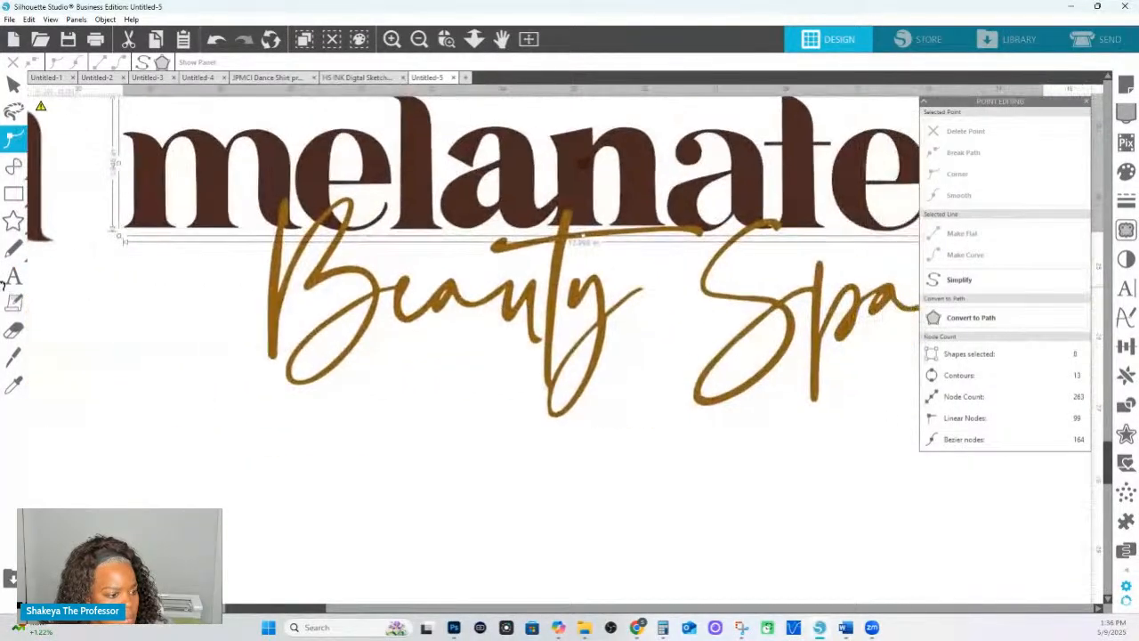
{"action": "left_click_drag", "start_coordinate": [516, 307], "coordinate": [454, 325]}
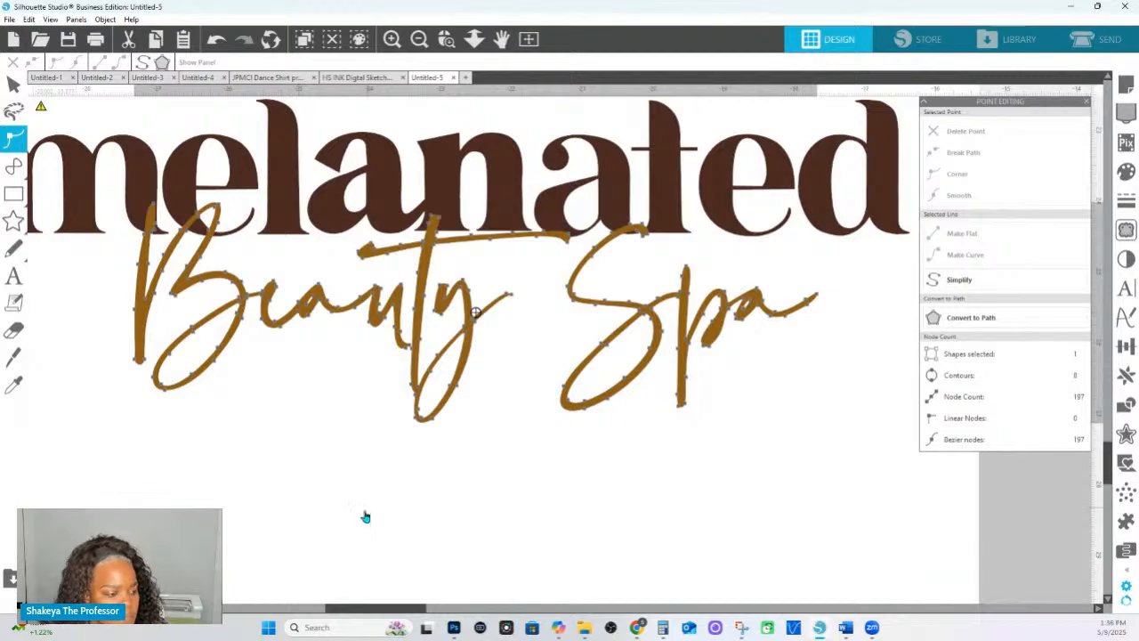
{"action": "left_click", "coordinate": [300, 322]}
{"action": "key", "text": "Escape"}
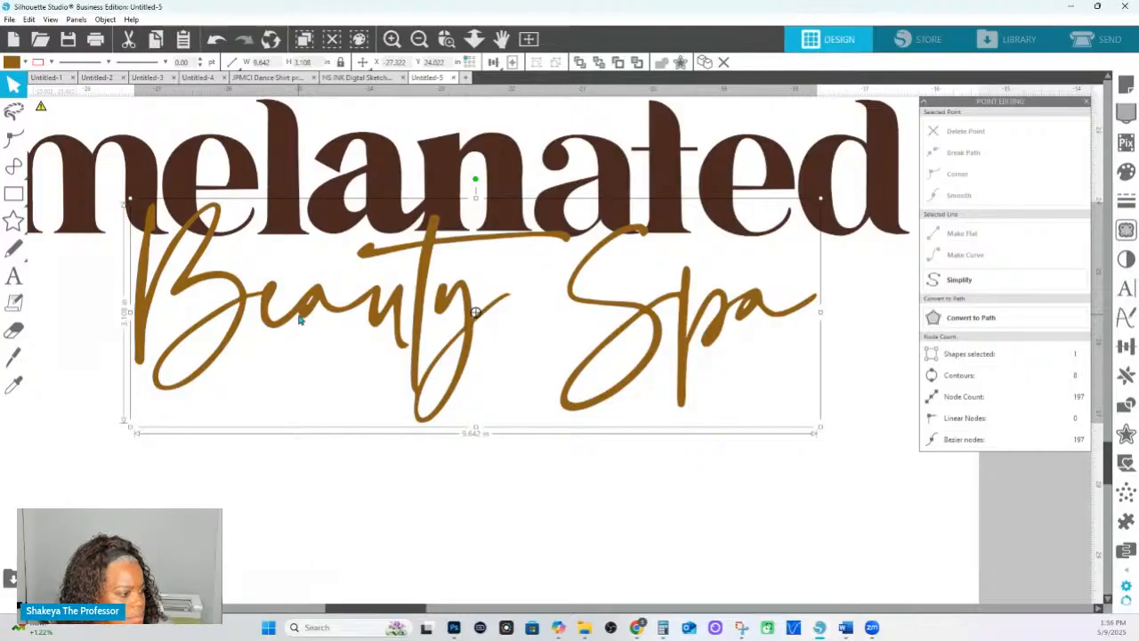
{"action": "left_click", "coordinate": [1126, 171]}
{"action": "left_click", "coordinate": [939, 366]}
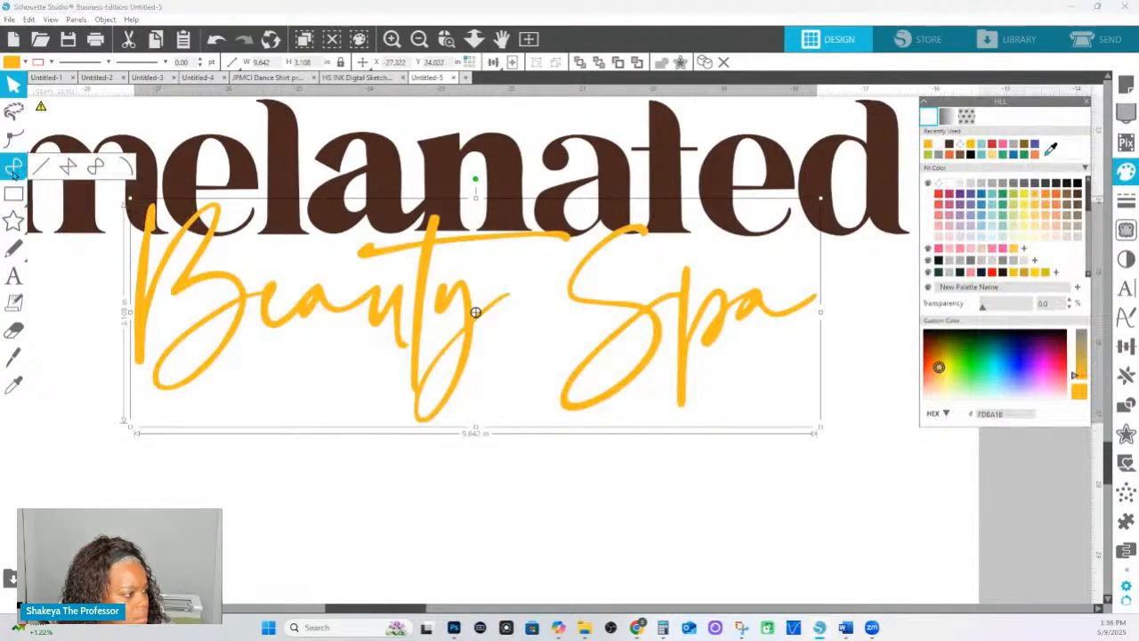
Draw a rectangle about 1.17 by 0.79 in around the "a" of "Beauty" and crop the orange-yellow copy to it.
{"action": "left_click", "coordinate": [17, 195]}
{"action": "left_click_drag", "start_coordinate": [285, 274], "coordinate": [372, 328]}
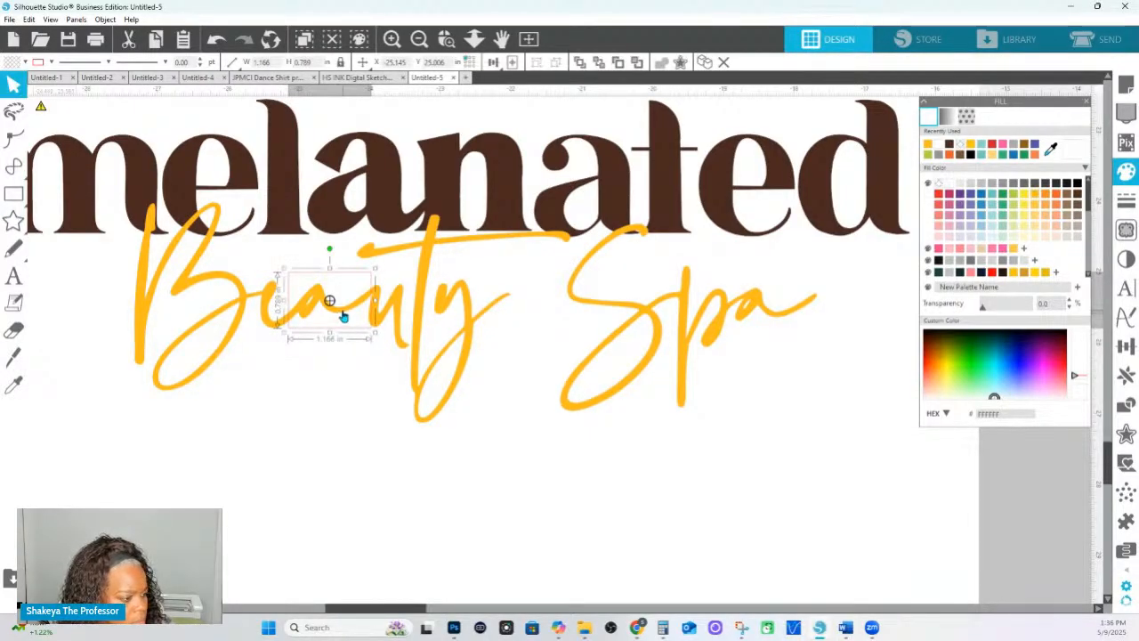
{"action": "left_click", "coordinate": [579, 348]}
{"action": "left_click", "coordinate": [1126, 405]}
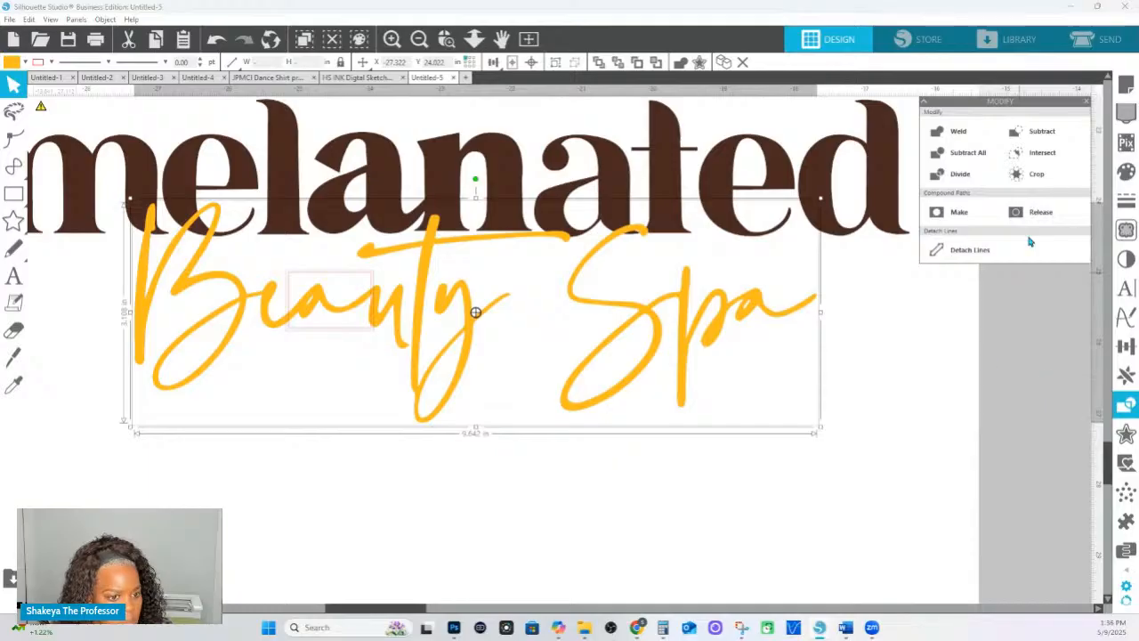
{"action": "left_click", "coordinate": [1032, 174]}
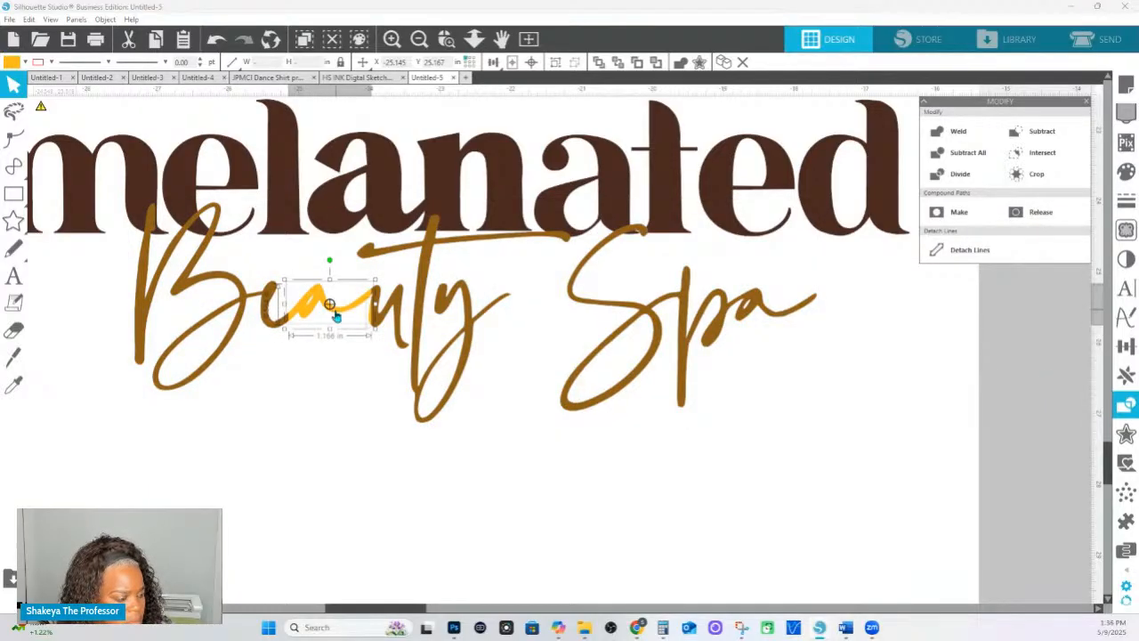
Move the cropped orange-yellow "a" onto the "a" of "Spa" and delete the stray sliver beside its tail.
{"action": "left_click_drag", "start_coordinate": [336, 317], "coordinate": [776, 320]}
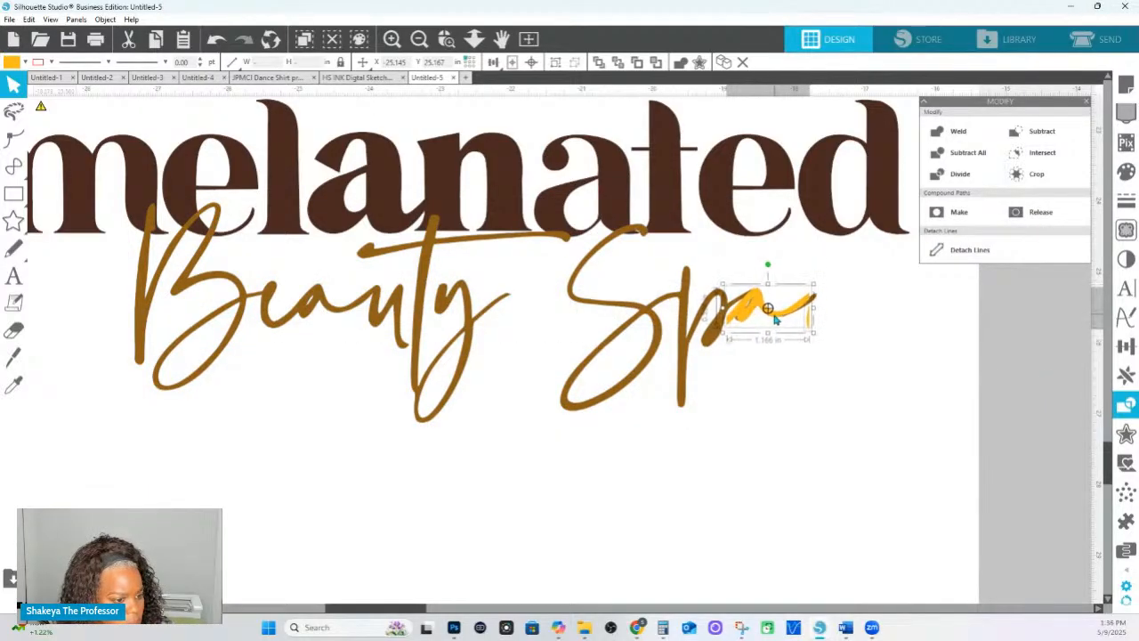
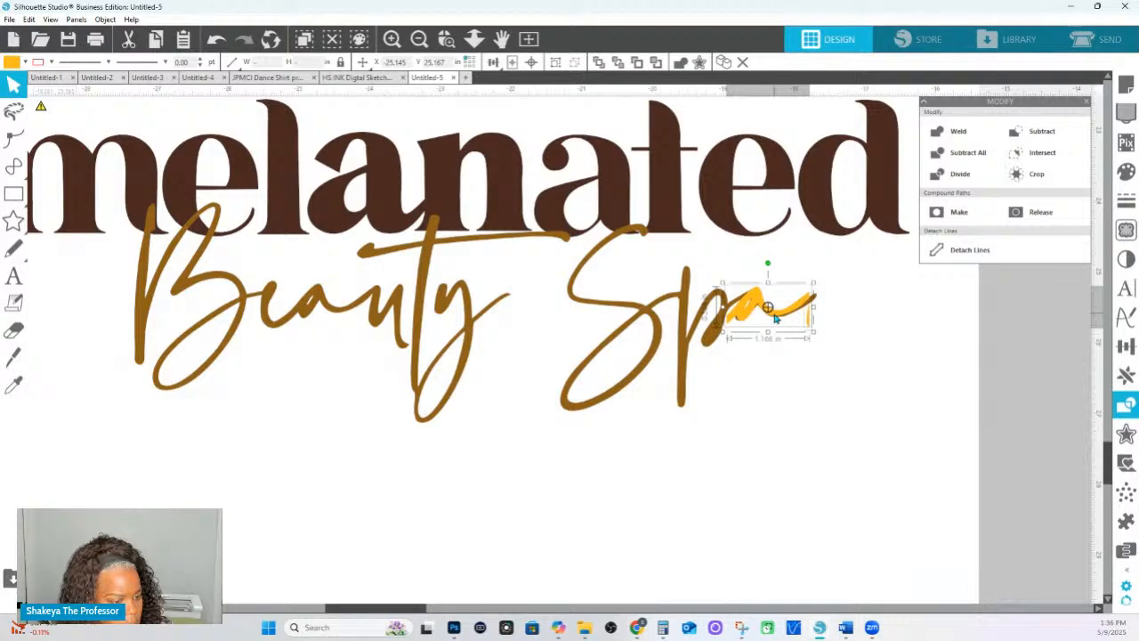
{"action": "left_click", "coordinate": [447, 38]}
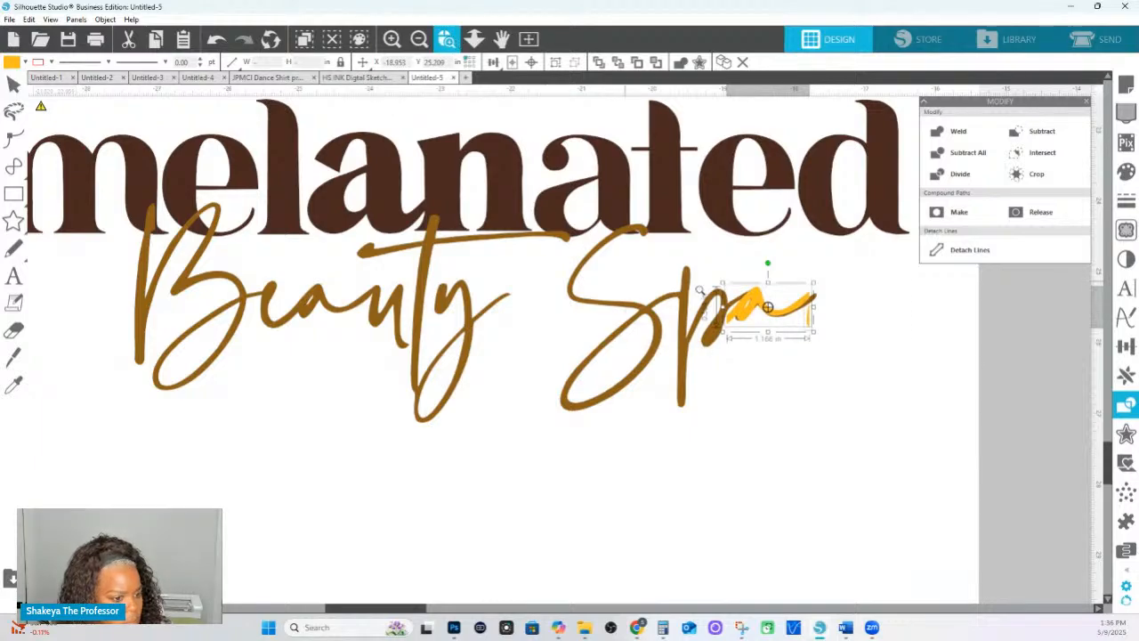
{"action": "left_click_drag", "start_coordinate": [700, 290], "coordinate": [802, 357]}
{"action": "left_click", "coordinate": [470, 313]}
{"action": "left_click", "coordinate": [572, 331]}
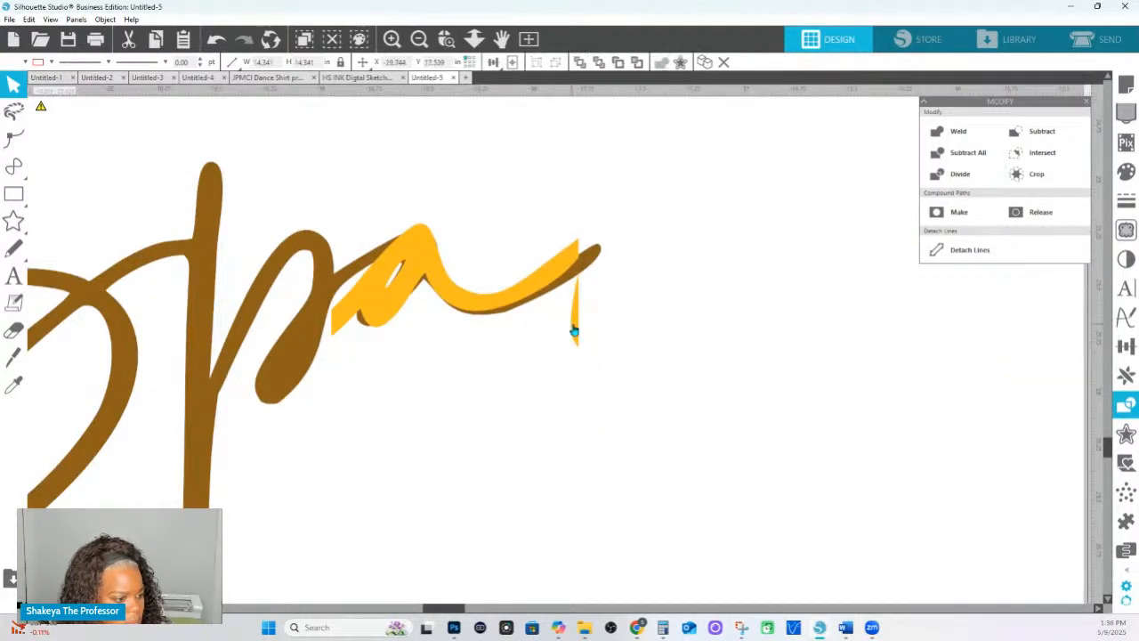
{"action": "key", "text": "Delete"}
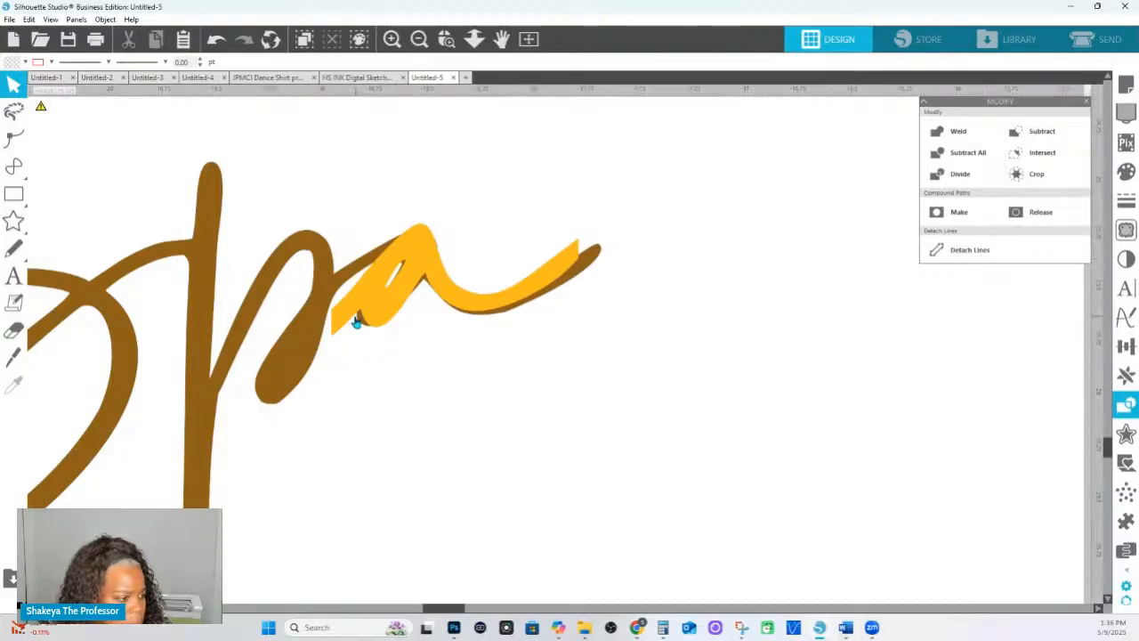
Delete the points forming the leftover connecting stroke at the lower left of the orange-yellow "a".
{"action": "double_click", "coordinate": [354, 317]}
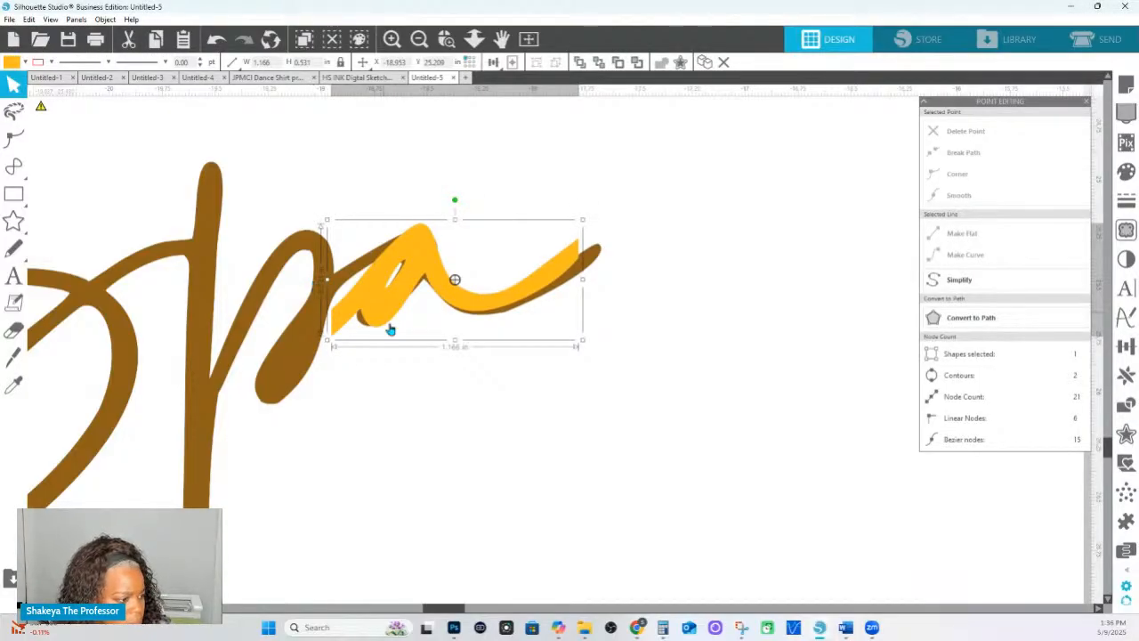
{"action": "left_click", "coordinate": [415, 369]}
{"action": "left_click", "coordinate": [343, 312]}
{"action": "double_click", "coordinate": [343, 312]}
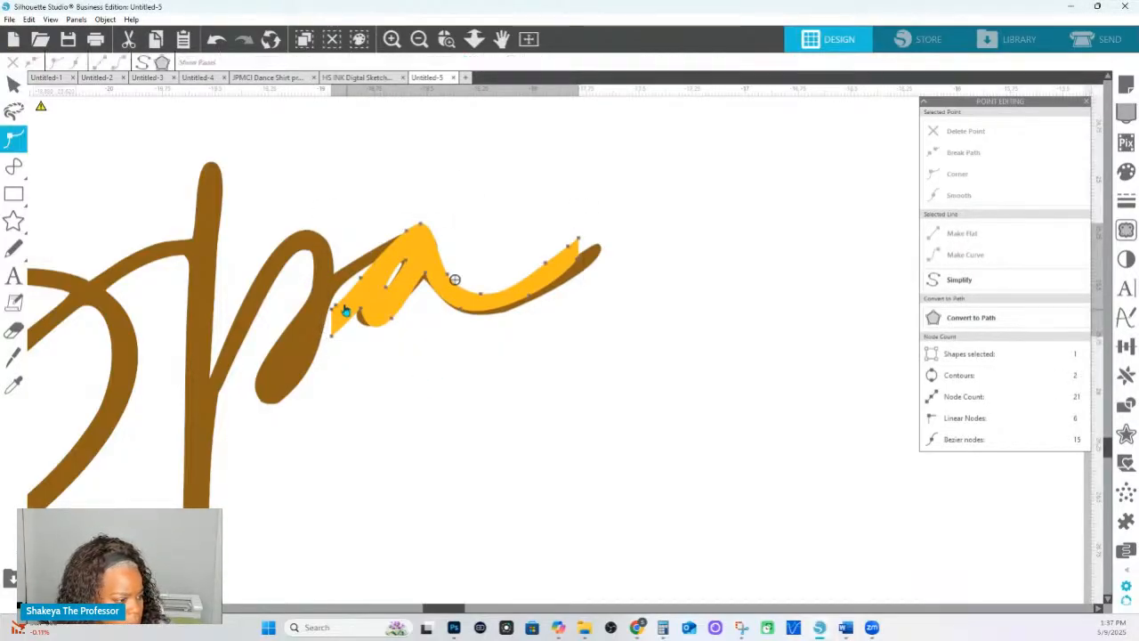
{"action": "left_click", "coordinate": [948, 137]}
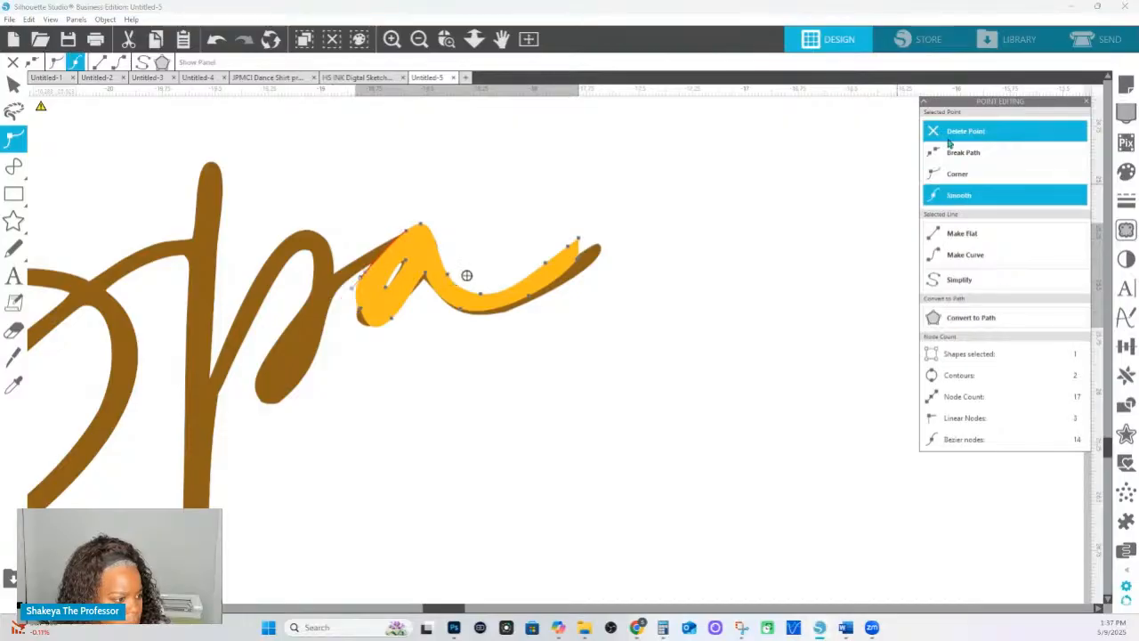
Reshape the lower-left bowl of the orange-yellow "a" by adjusting its edge points and curve handles to cover the brown letter.
{"action": "left_click", "coordinate": [362, 312]}
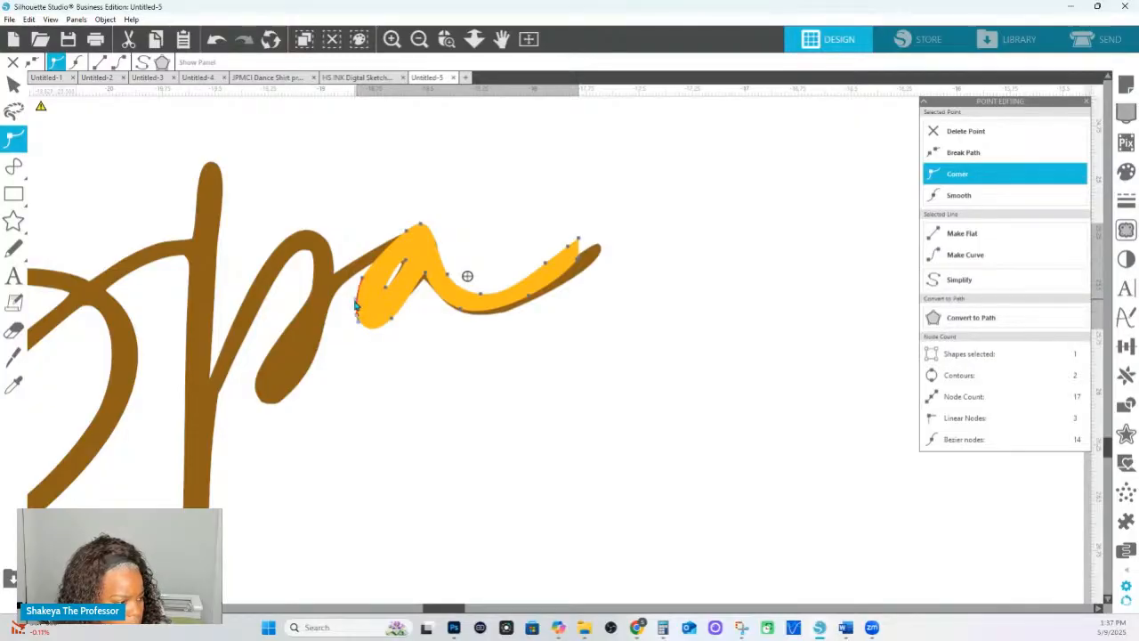
{"action": "left_click", "coordinate": [365, 282]}
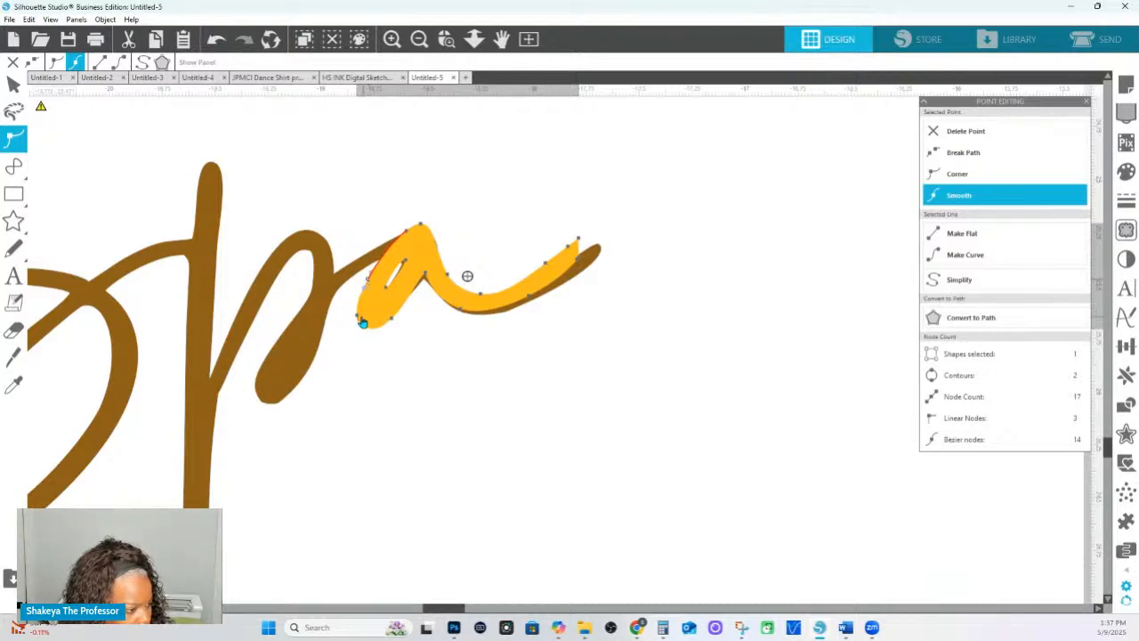
{"action": "left_click", "coordinate": [359, 318]}
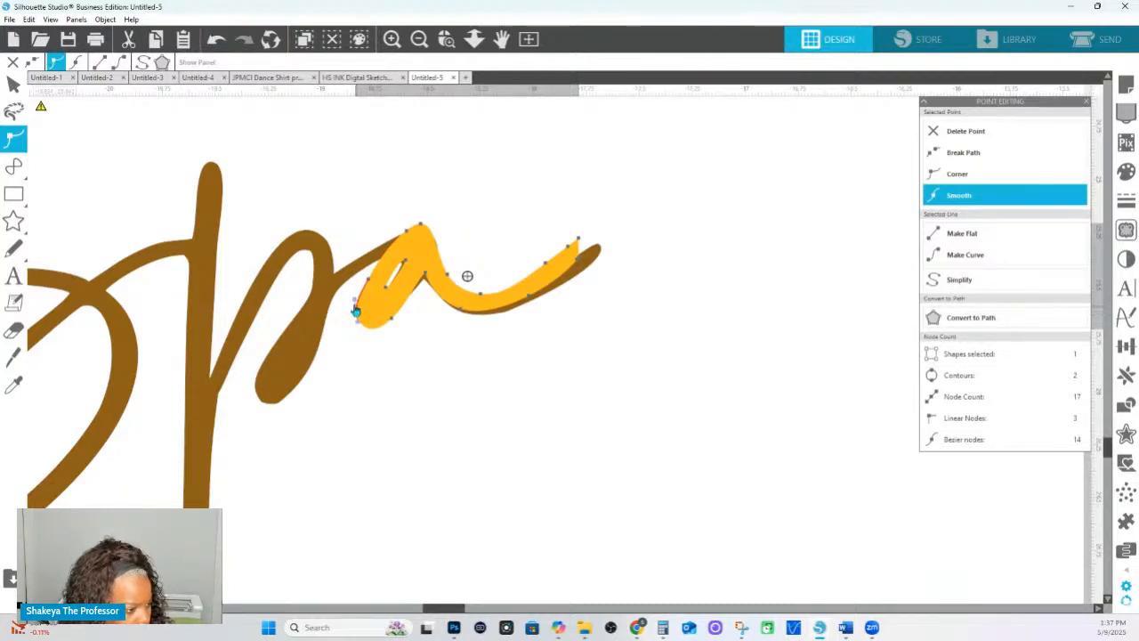
{"action": "left_click", "coordinate": [354, 304]}
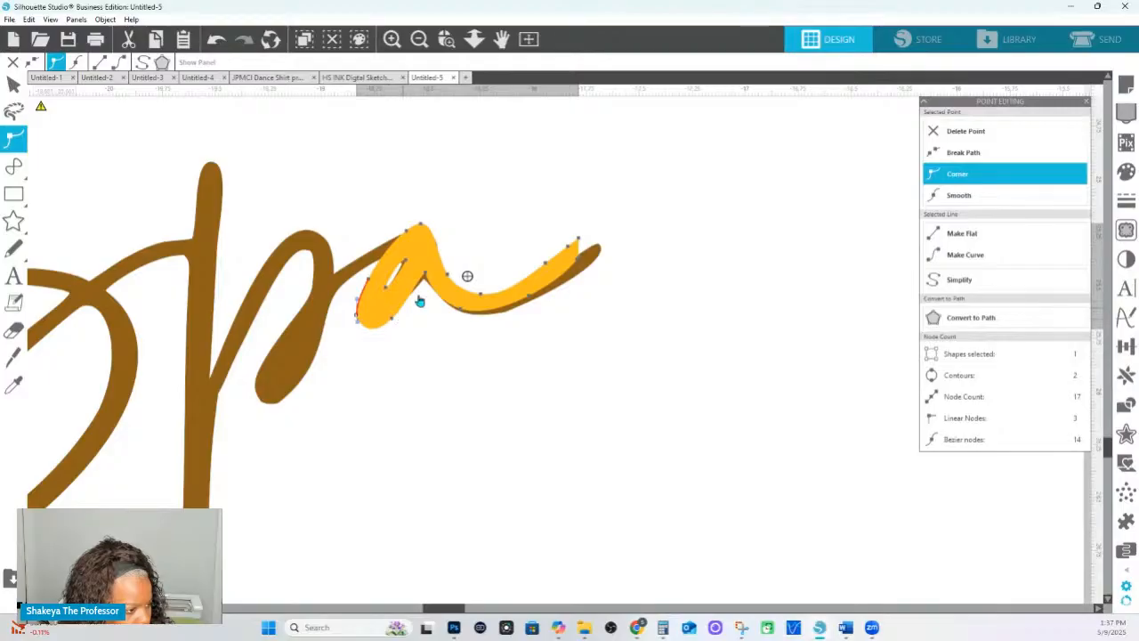
Delete the extra corner point at the cut end of the orange-yellow tail and extend the tip point to the brown tail's end.
{"action": "left_click", "coordinate": [593, 254]}
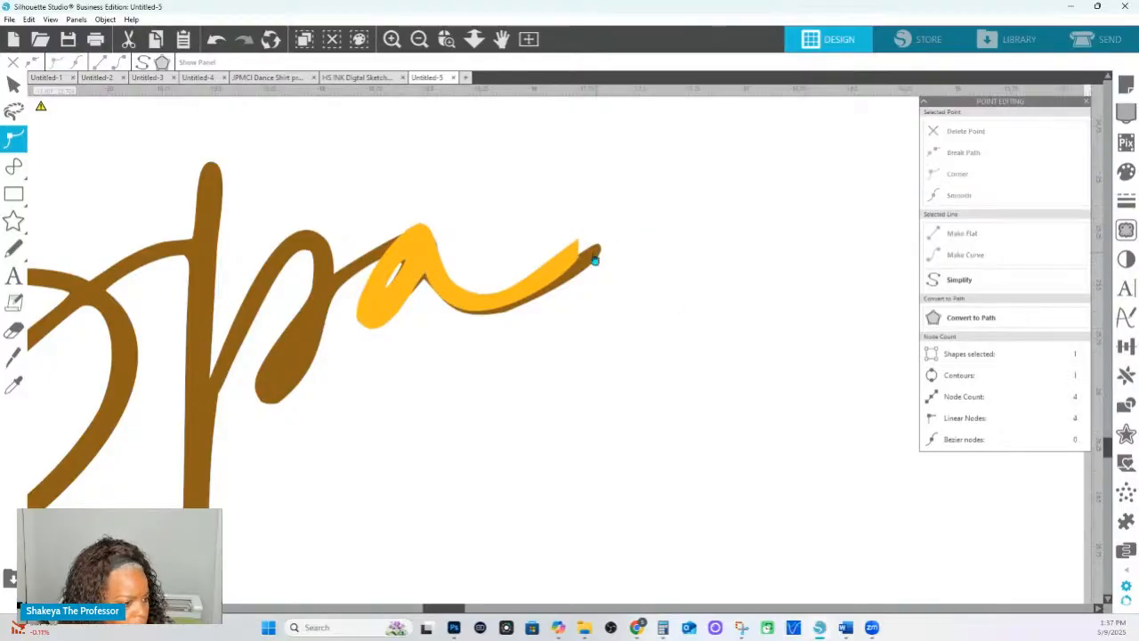
{"action": "left_click", "coordinate": [581, 264]}
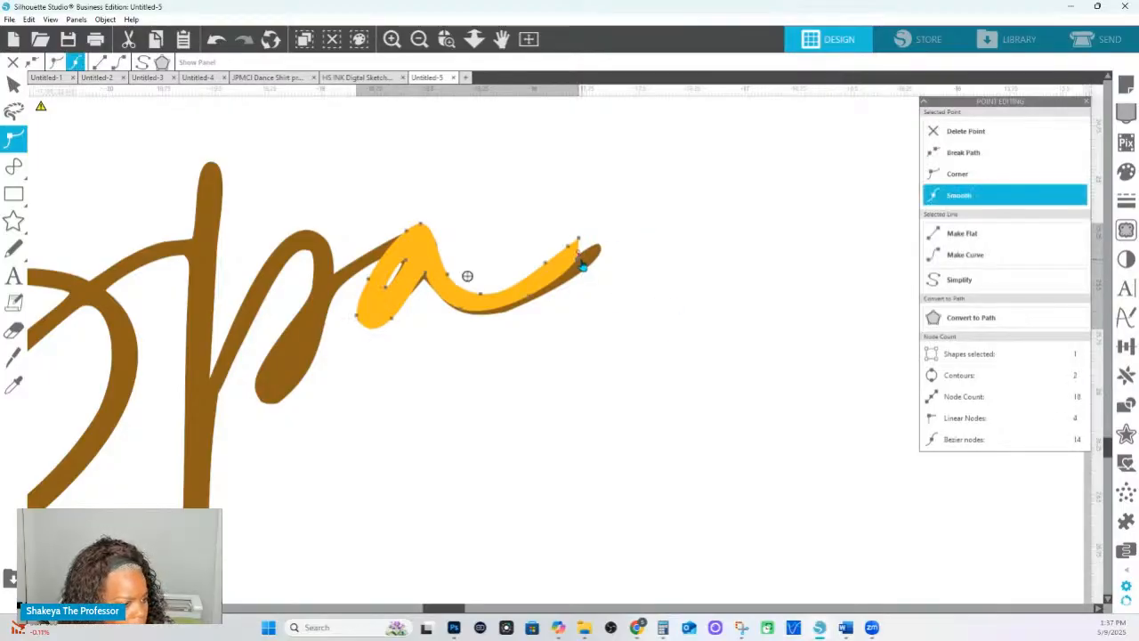
{"action": "left_click", "coordinate": [635, 261]}
{"action": "left_click", "coordinate": [575, 266]}
{"action": "left_click", "coordinate": [579, 266]}
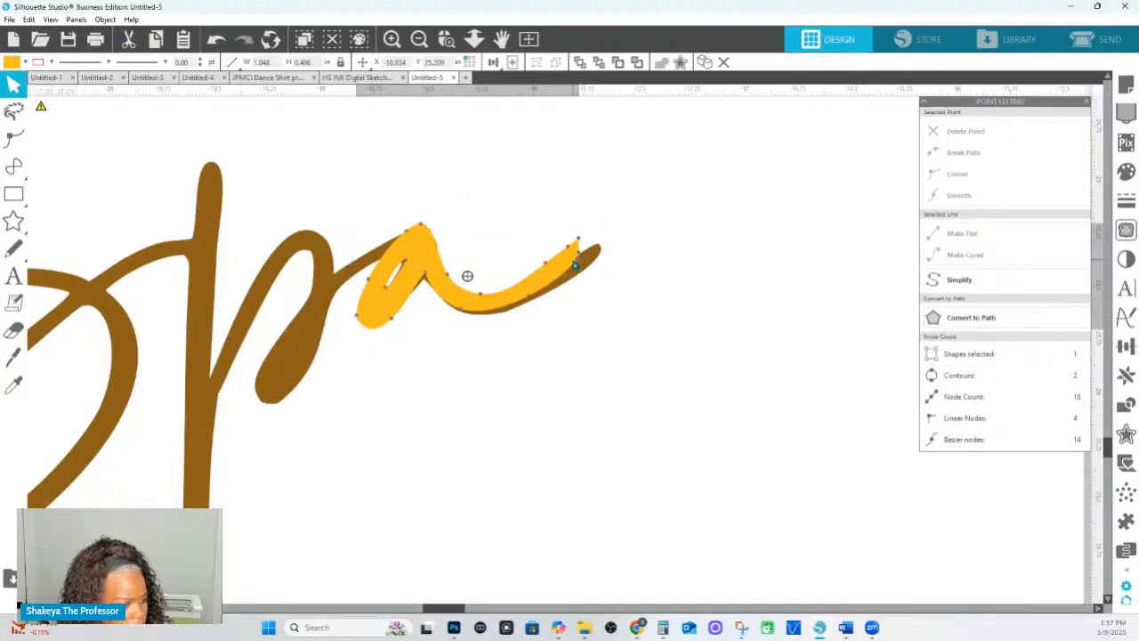
{"action": "left_click", "coordinate": [583, 261]}
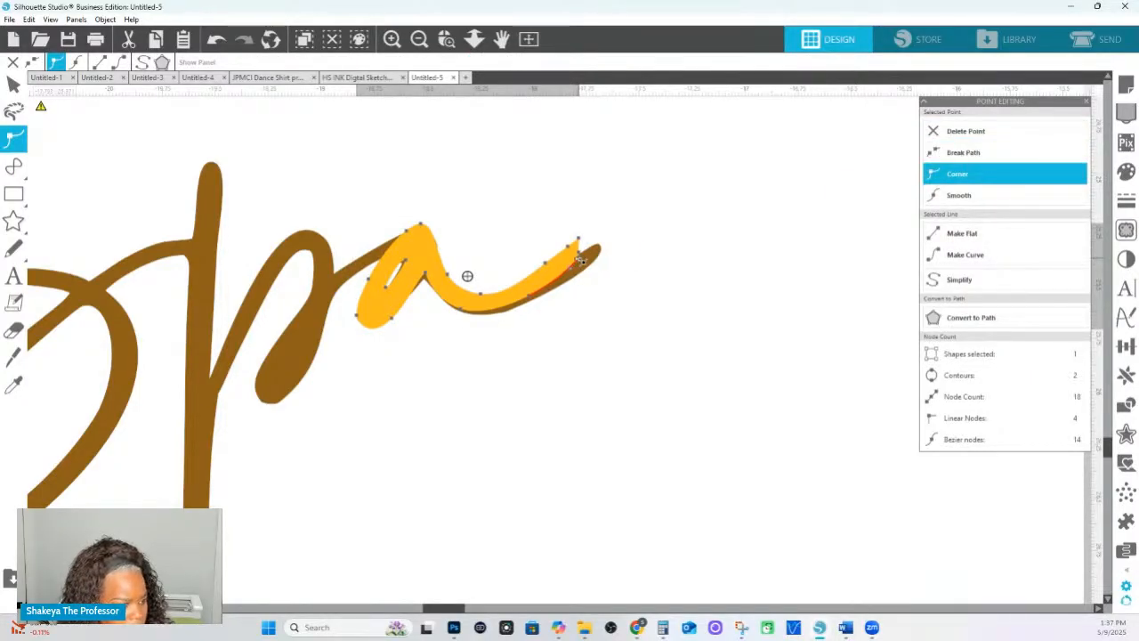
{"action": "left_click", "coordinate": [994, 134]}
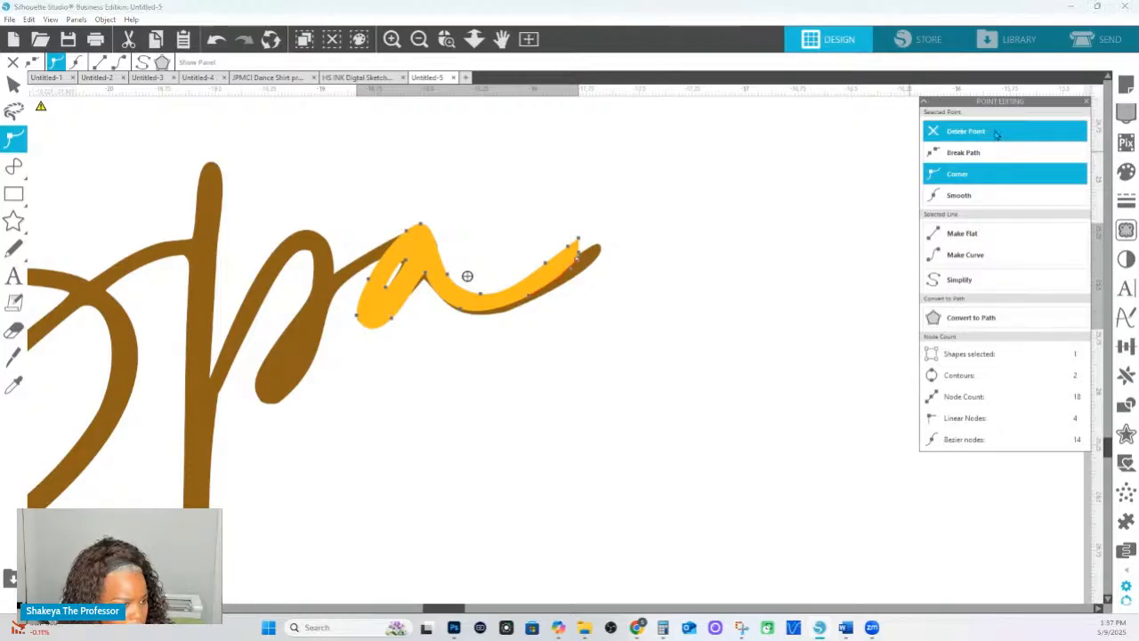
{"action": "left_click_drag", "start_coordinate": [578, 255], "coordinate": [597, 247]}
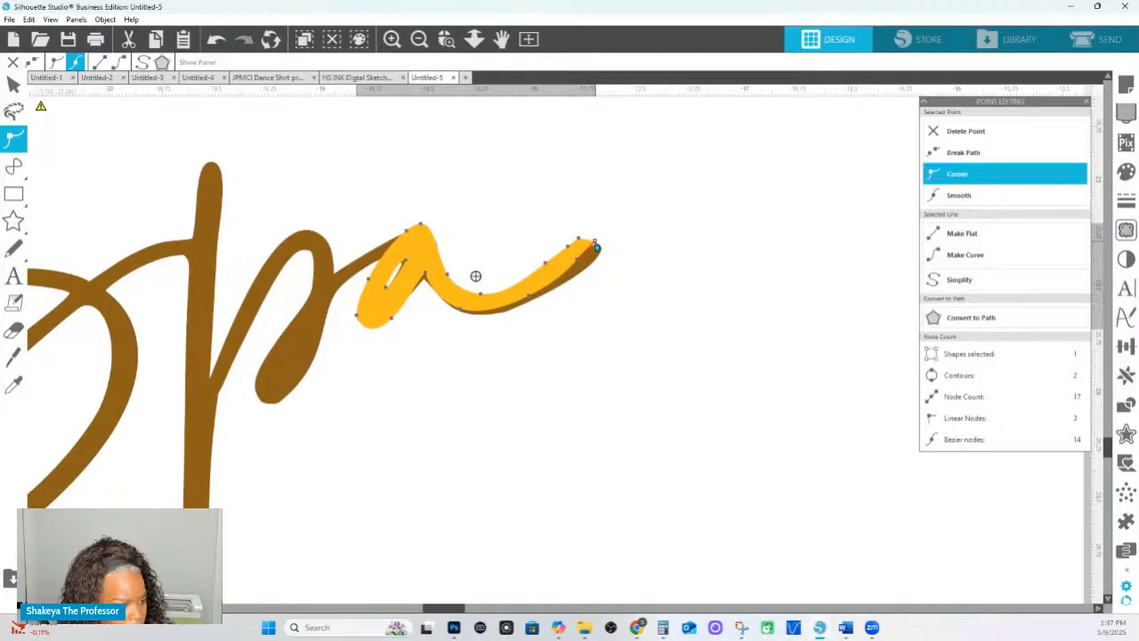
Make the lines at the orange-yellow tail's tip curved and set the tip point to a corner.
{"action": "left_click", "coordinate": [580, 242]}
{"action": "left_click", "coordinate": [599, 242]}
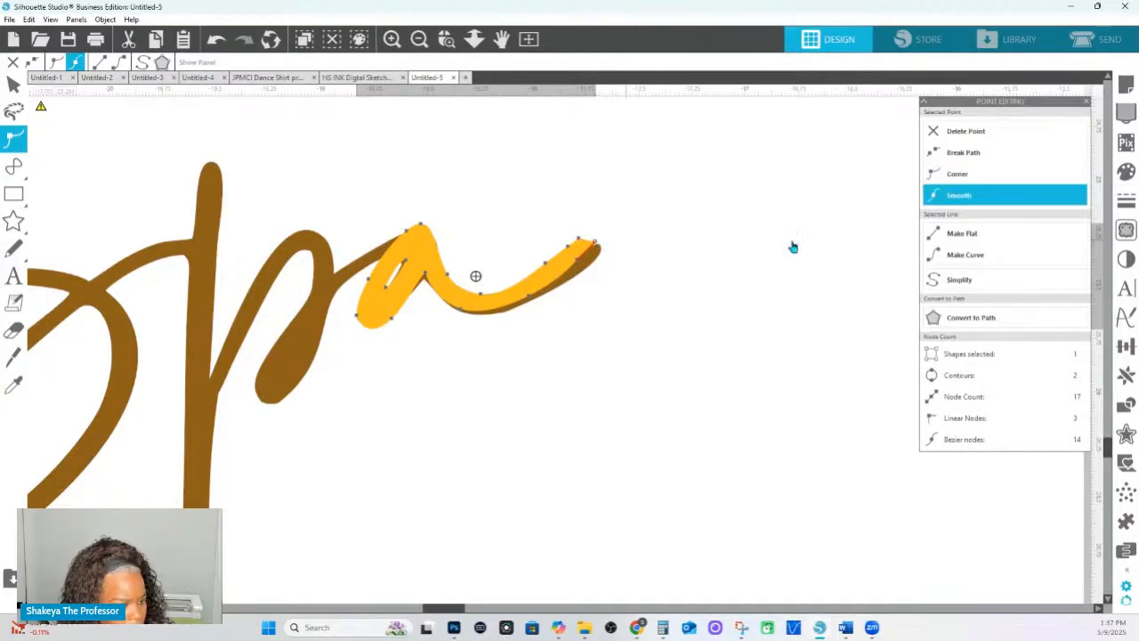
{"action": "left_click", "coordinate": [952, 255]}
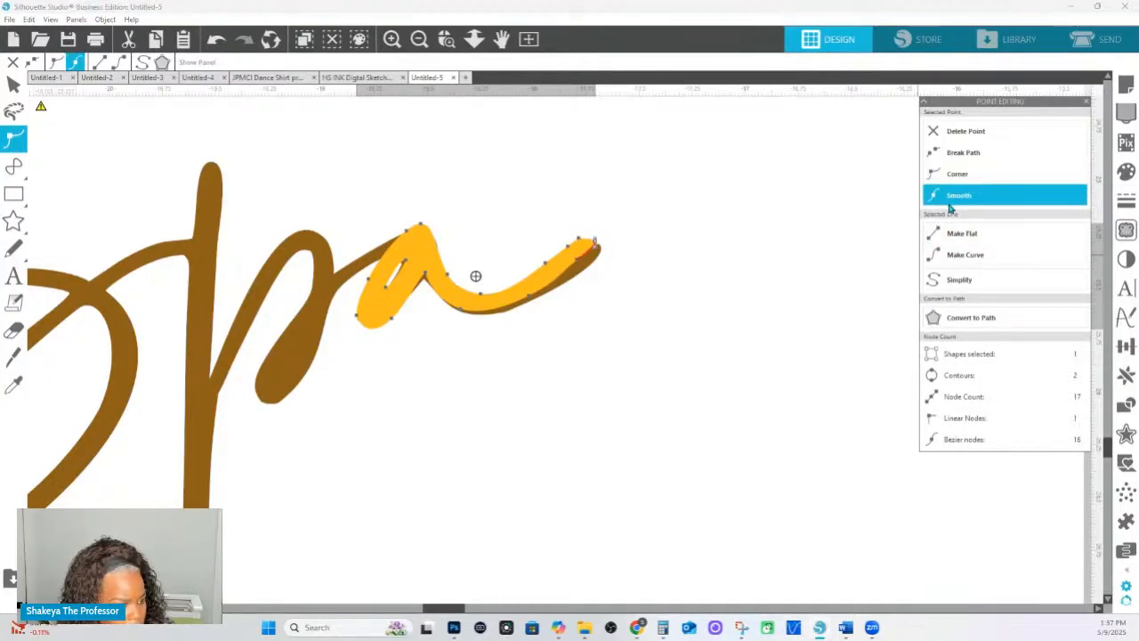
{"action": "left_click", "coordinate": [958, 176]}
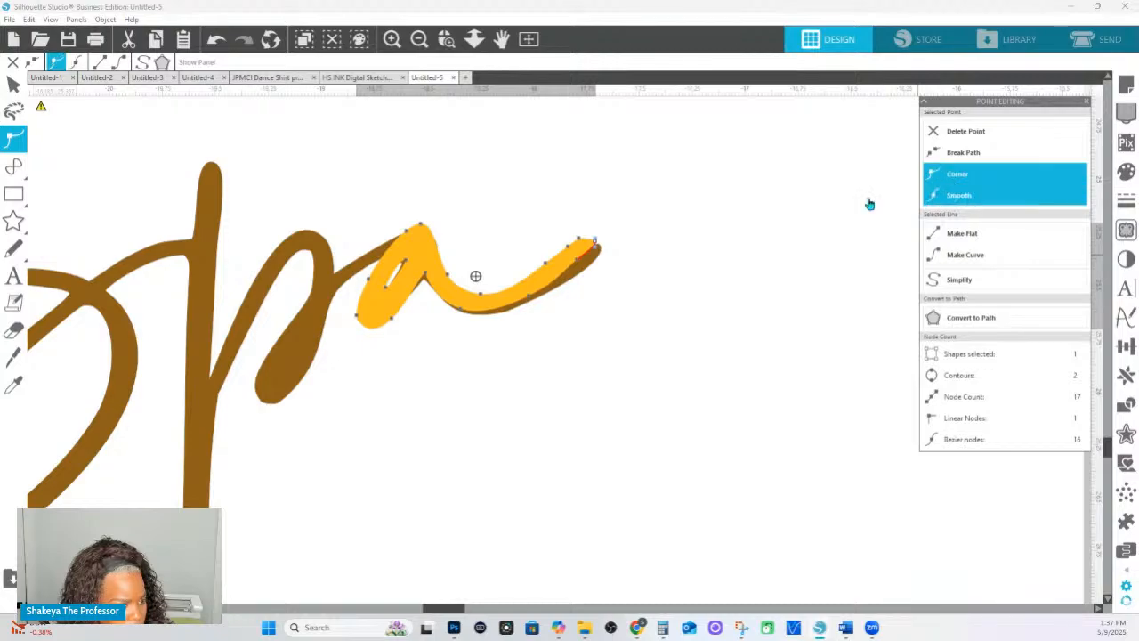
{"action": "left_click", "coordinate": [580, 262]}
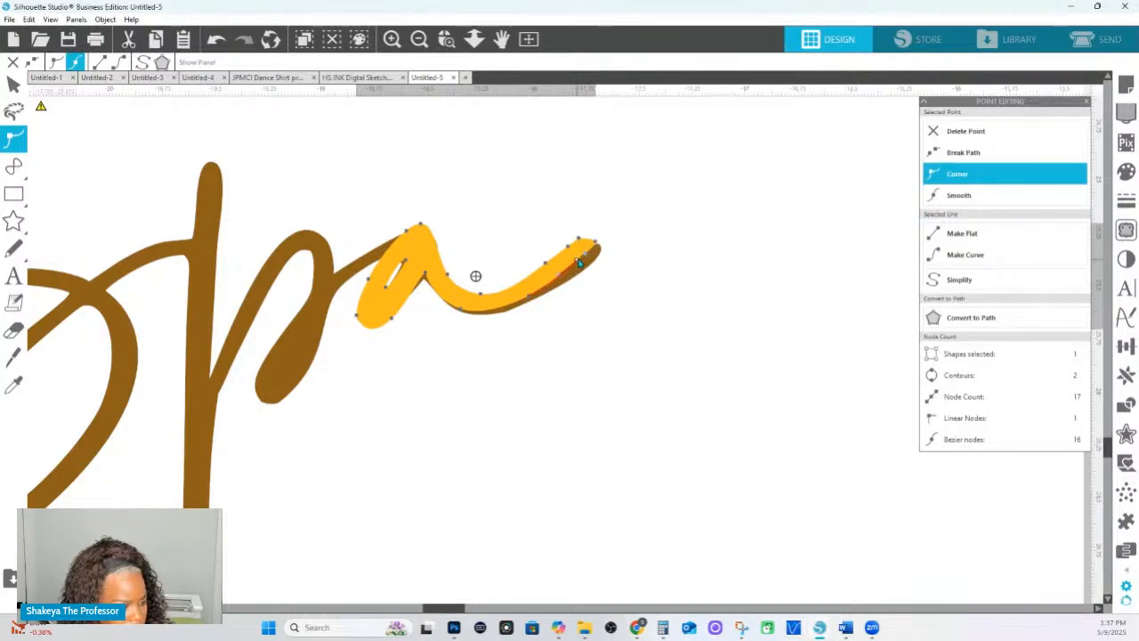
Leave point editing and nudge the orange-yellow "a" slightly right and up over the brown "a" of "Spa".
{"action": "left_click", "coordinate": [596, 244]}
{"action": "left_click", "coordinate": [601, 249]}
{"action": "double_click", "coordinate": [584, 257]}
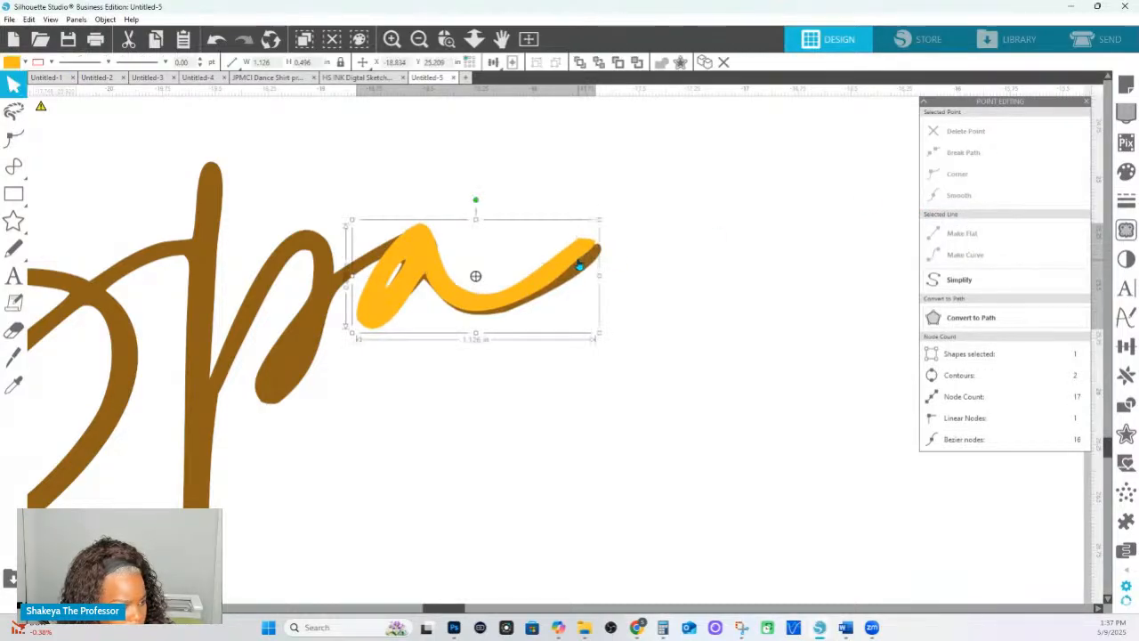
{"action": "double_click", "coordinate": [580, 263]}
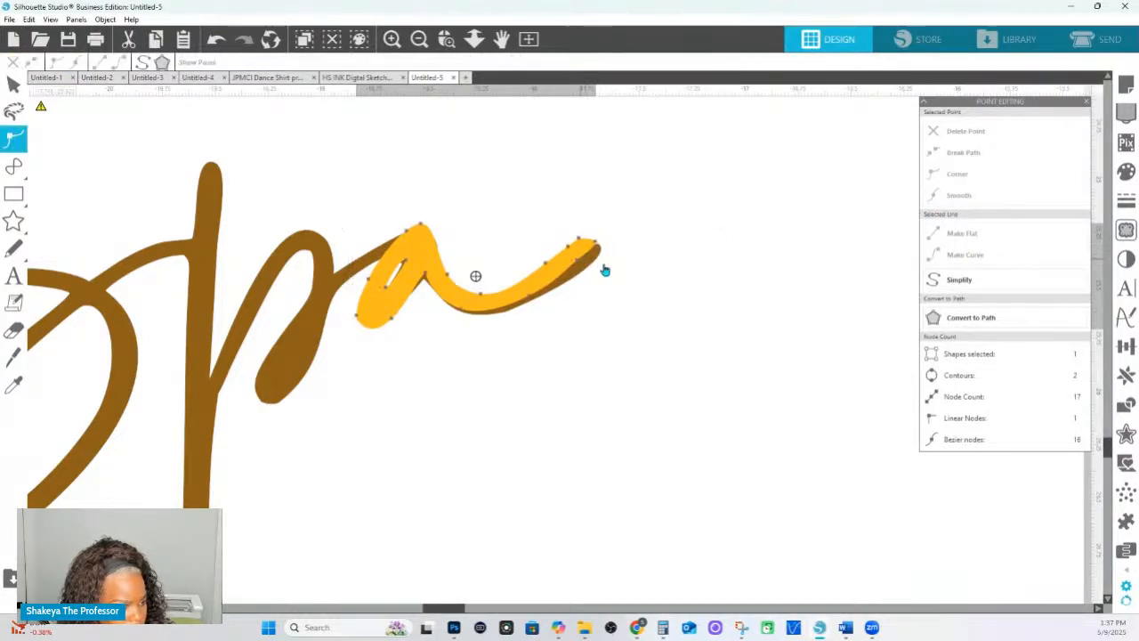
{"action": "double_click", "coordinate": [527, 273]}
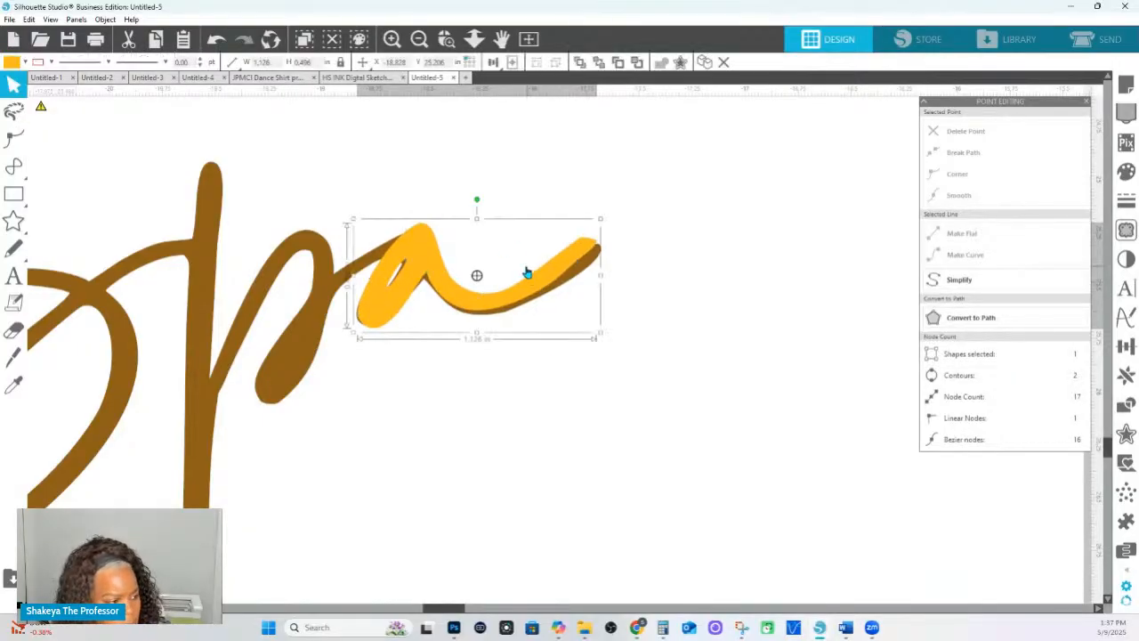
Rotate the orange-yellow "a" slightly clockwise over the brown "a", nudge it down, and refine its tail points.
{"action": "left_click_drag", "start_coordinate": [477, 199], "coordinate": [481, 204]}
{"action": "left_click_drag", "start_coordinate": [437, 250], "coordinate": [437, 255]}
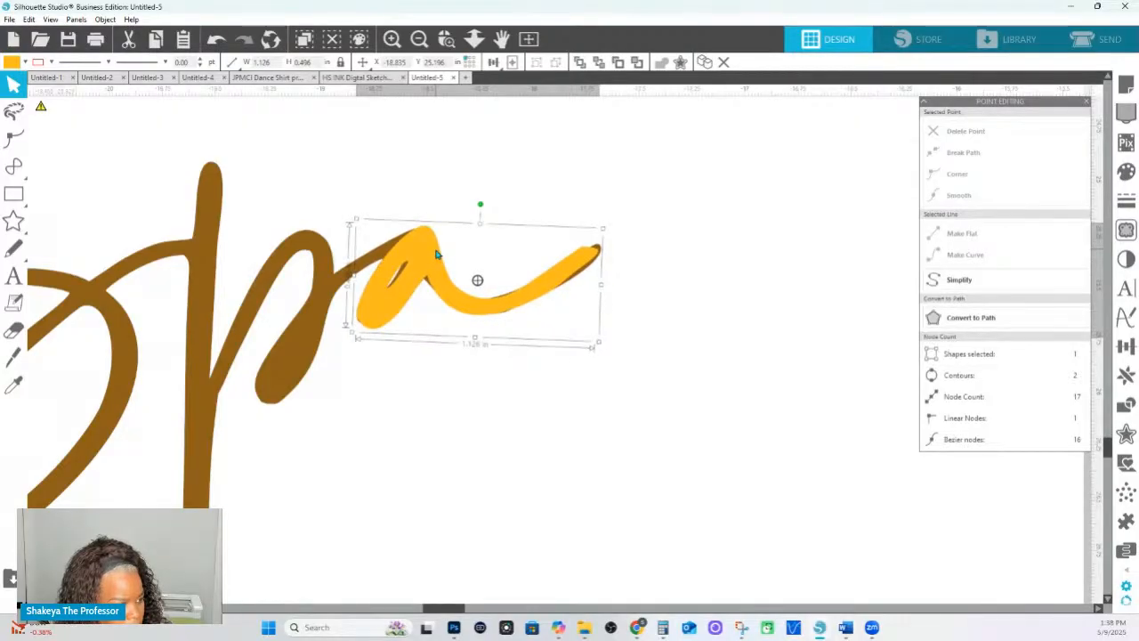
{"action": "double_click", "coordinate": [434, 276]}
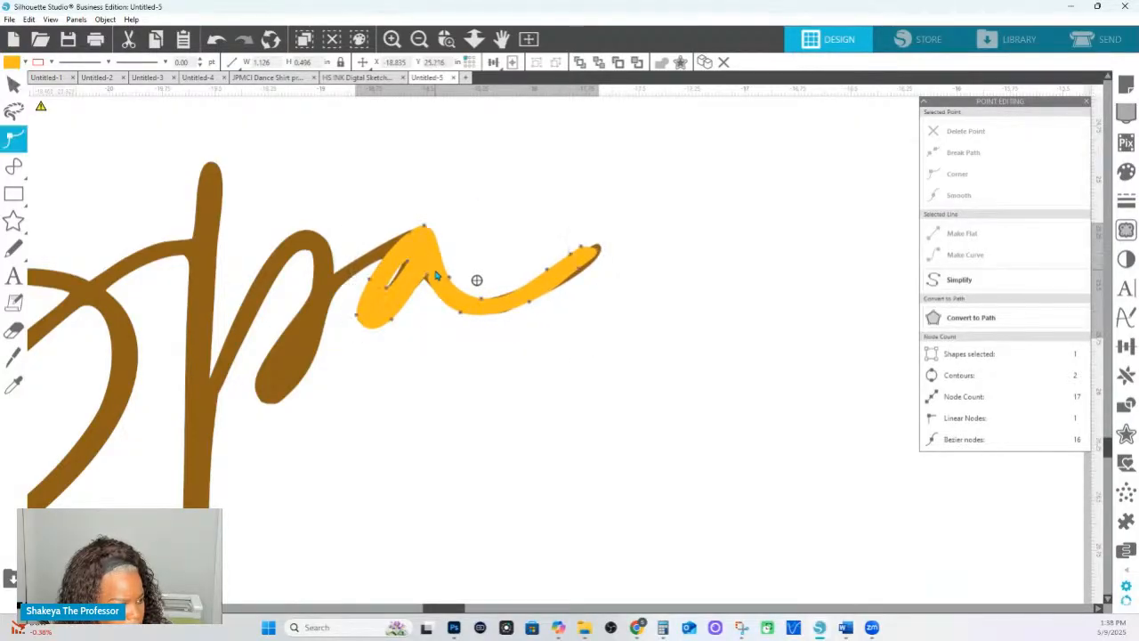
{"action": "left_click", "coordinate": [424, 279]}
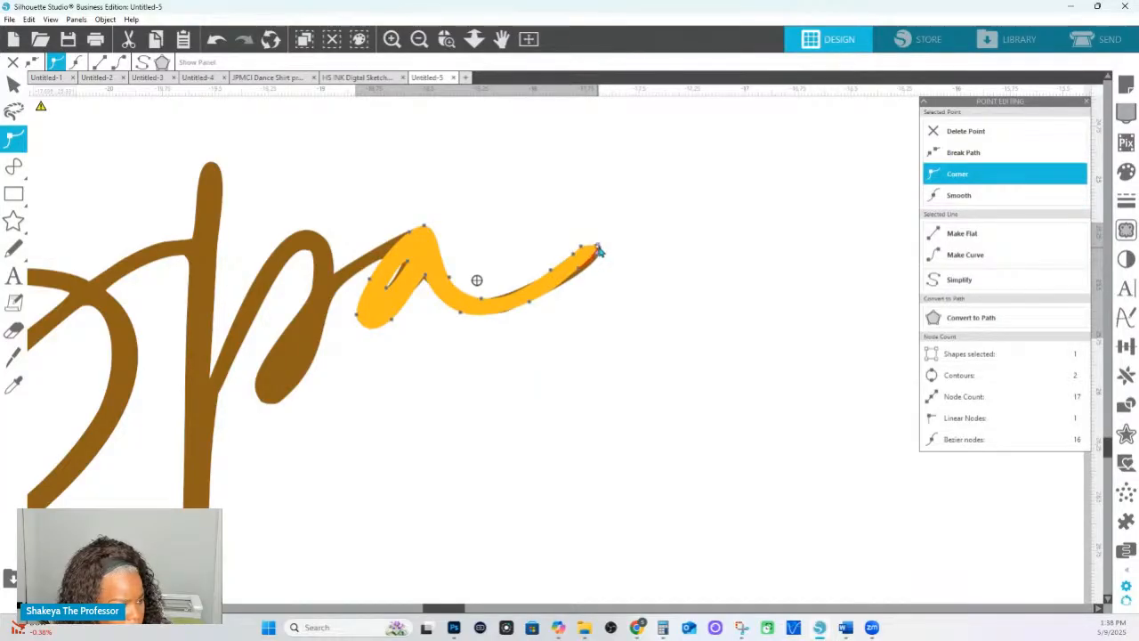
{"action": "left_click", "coordinate": [625, 281]}
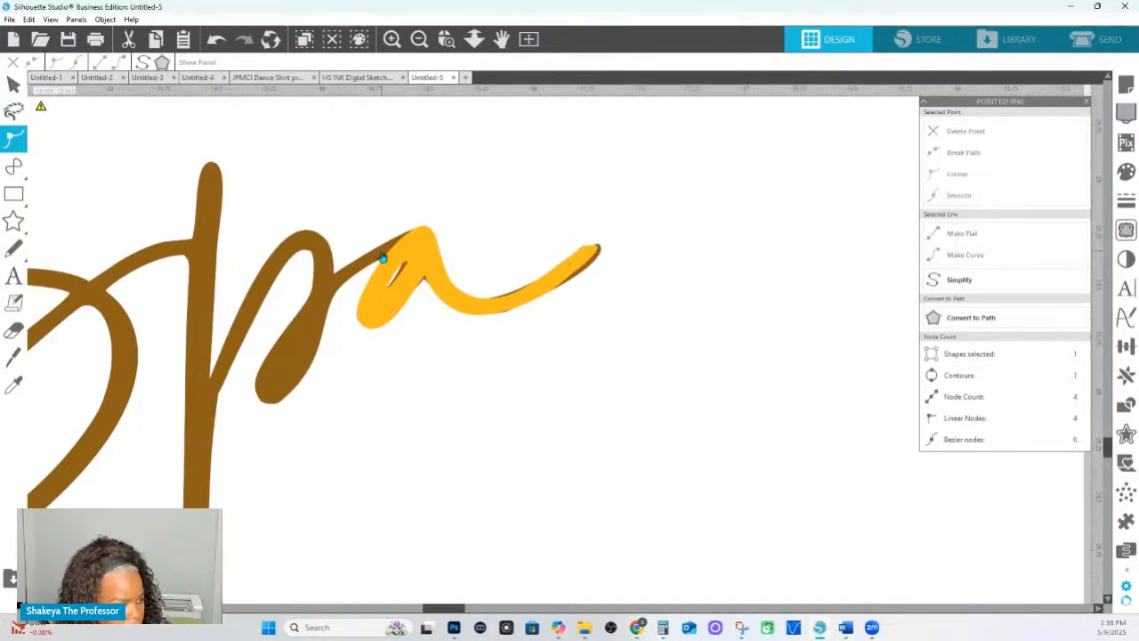
Delete the old brown "a" points around its tail and lower bowl beneath the orange-yellow letter.
{"action": "left_click", "coordinate": [383, 258]}
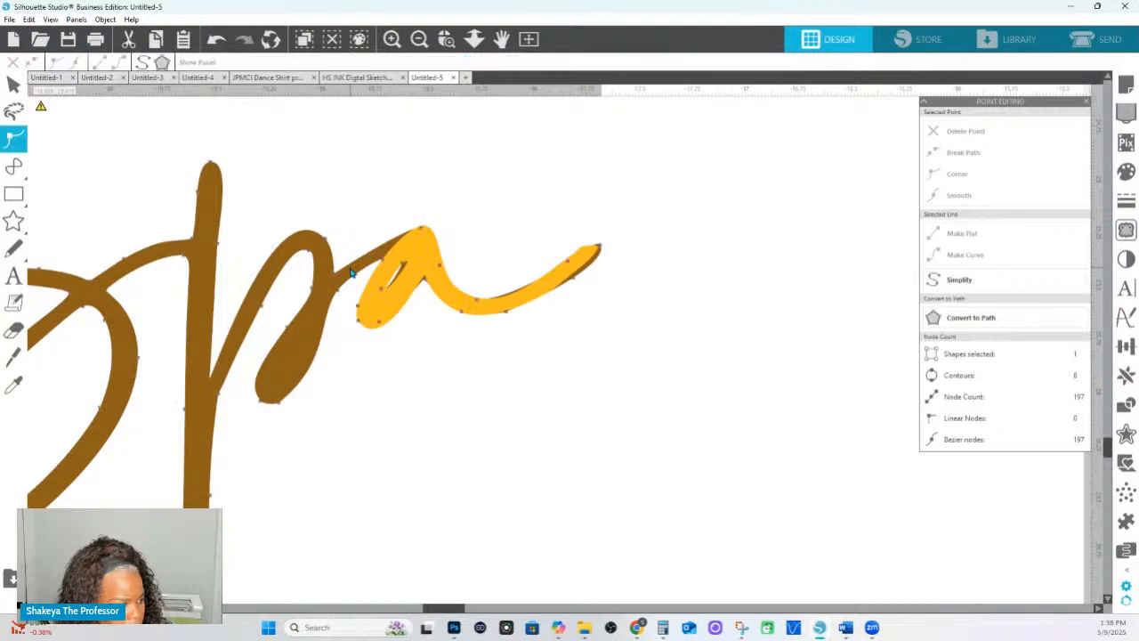
{"action": "left_click_drag", "start_coordinate": [610, 356], "coordinate": [485, 243]}
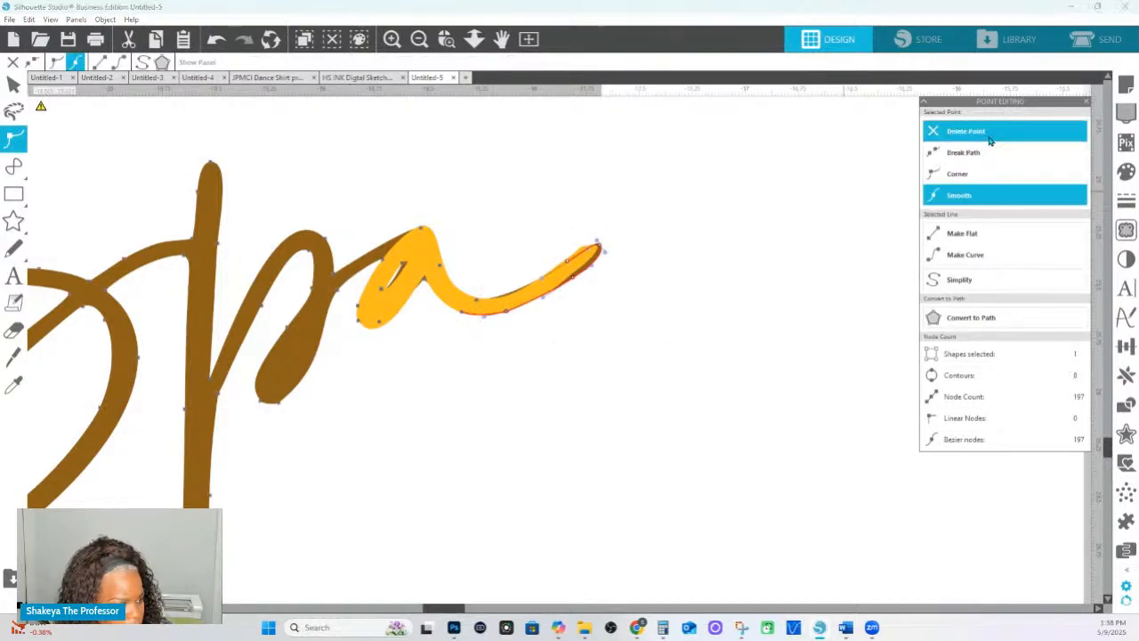
{"action": "left_click", "coordinate": [990, 141]}
{"action": "left_click", "coordinate": [990, 141]}
{"action": "left_click", "coordinate": [990, 141]}
{"action": "left_click", "coordinate": [990, 140]}
{"action": "left_click", "coordinate": [990, 140]}
{"action": "left_click", "coordinate": [990, 140]}
{"action": "left_click", "coordinate": [989, 140]}
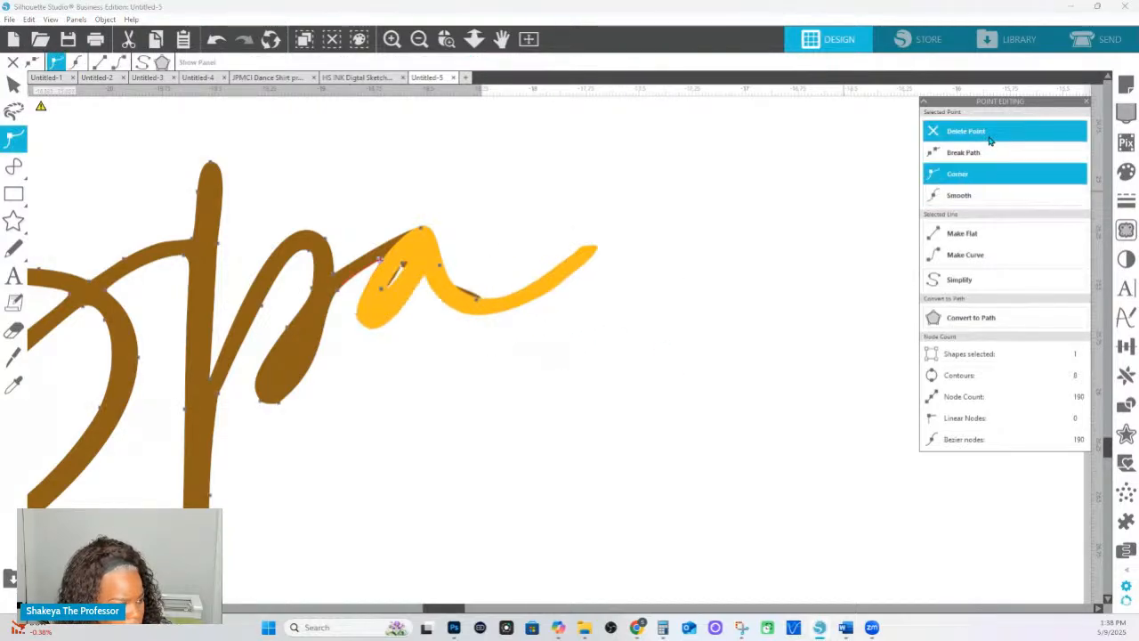
Delete the leftover brown points along the inner stroke and counter of the old "a".
{"action": "left_click_drag", "start_coordinate": [532, 335], "coordinate": [398, 254]}
{"action": "left_click", "coordinate": [967, 140]}
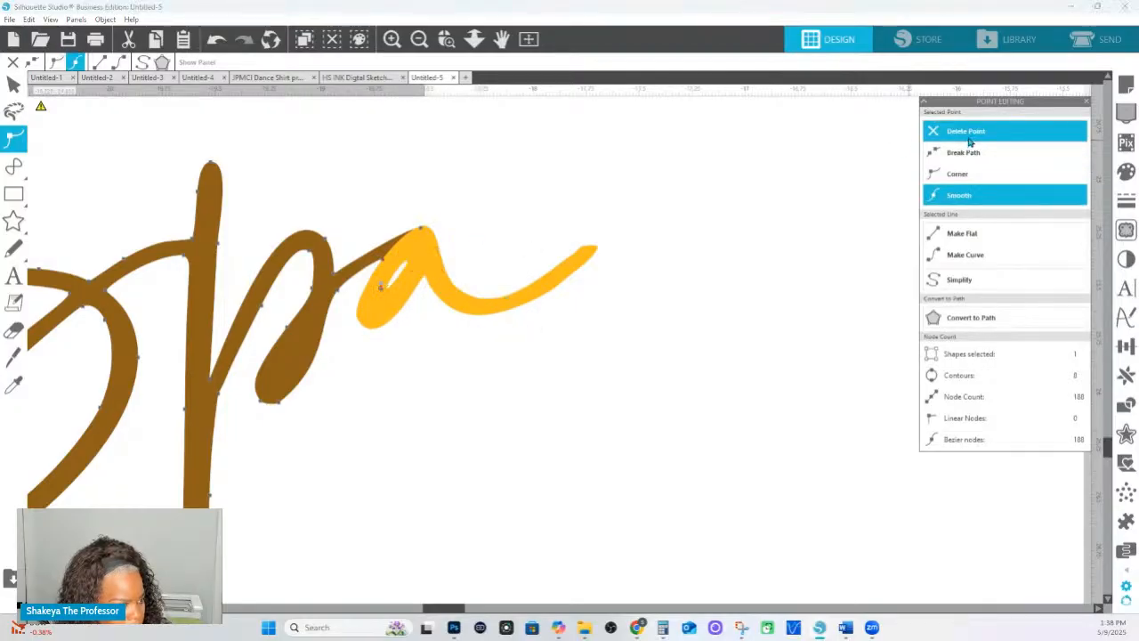
{"action": "left_click", "coordinate": [963, 133]}
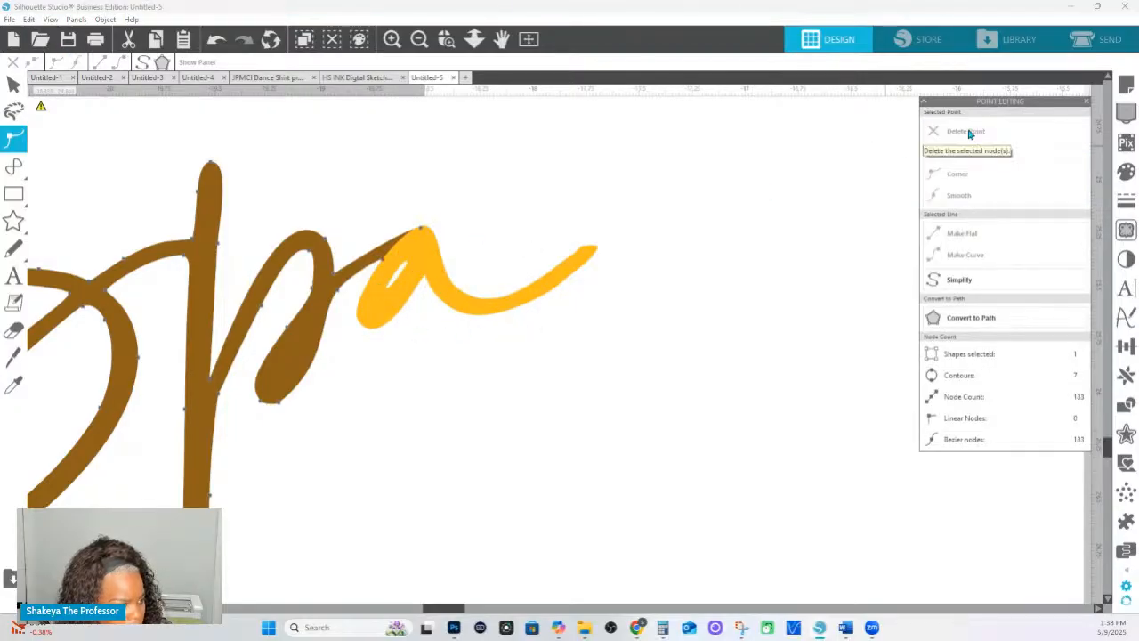
Weld the orange-yellow "a" to the brown script lettering.
{"action": "left_click", "coordinate": [437, 279]}
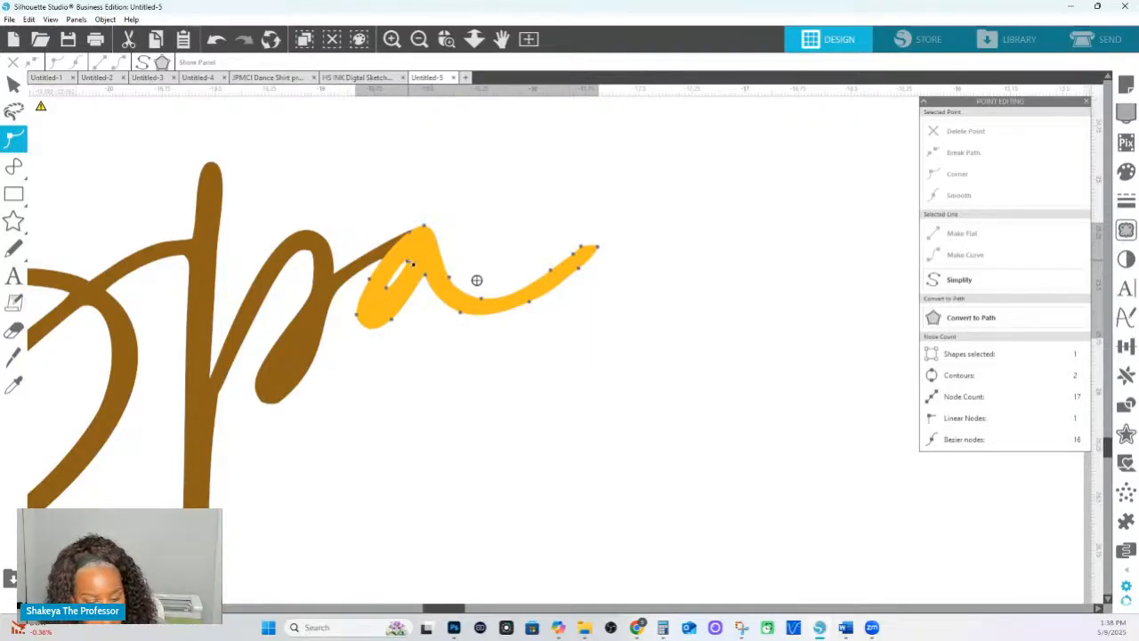
{"action": "double_click", "coordinate": [410, 264]}
{"action": "left_click", "coordinate": [358, 269], "text": "shift"}
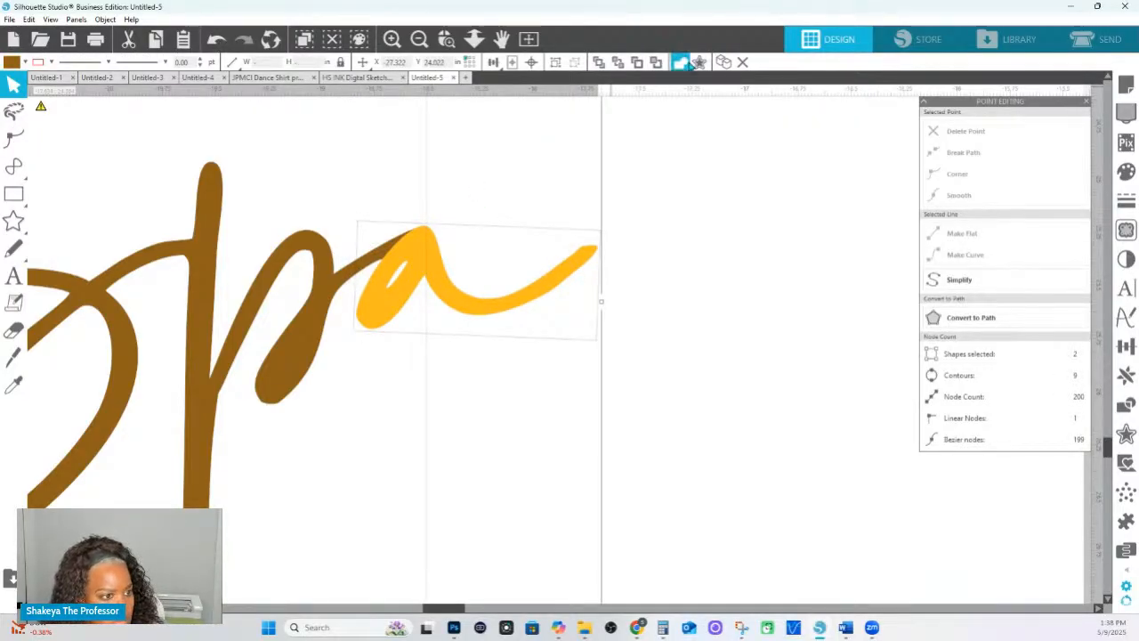
{"action": "left_click", "coordinate": [682, 64]}
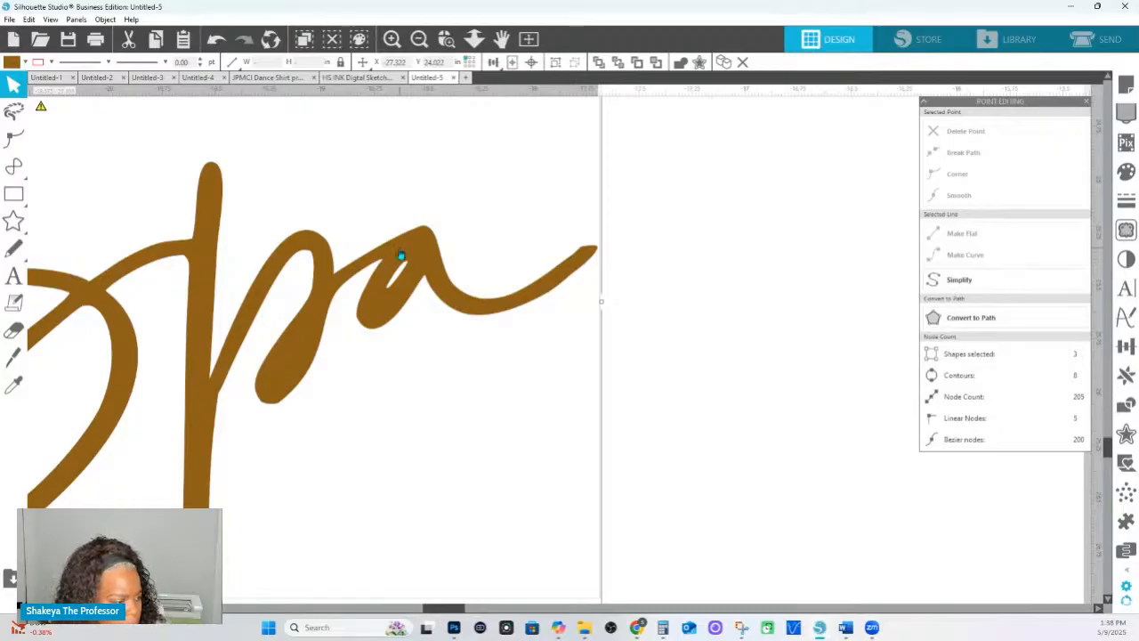
Refine the welded "a" by adjusting its points along the bowl's outer edge and the upper side of the tail.
{"action": "double_click", "coordinate": [383, 283]}
{"action": "left_click", "coordinate": [374, 291]}
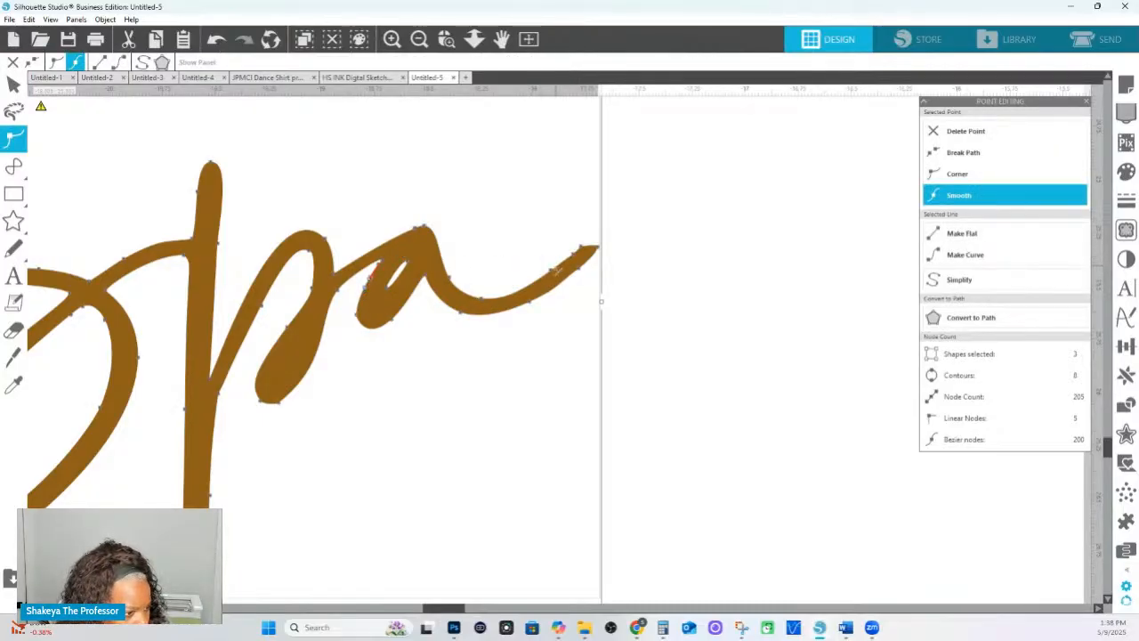
{"action": "left_click", "coordinate": [551, 273]}
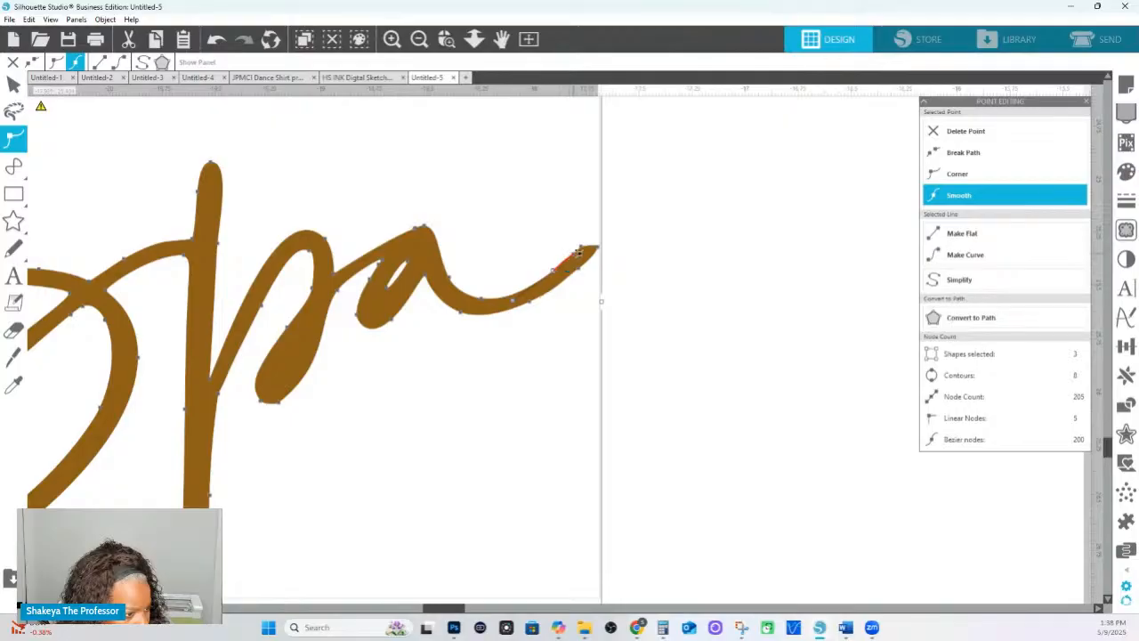
{"action": "left_click", "coordinate": [586, 250]}
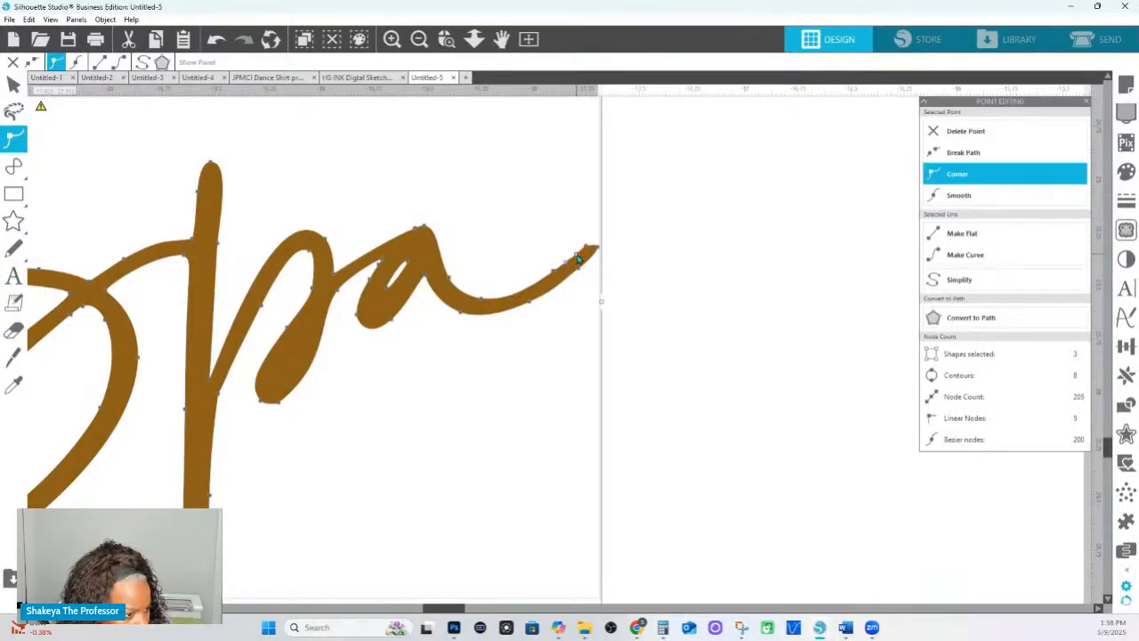
{"action": "left_click", "coordinate": [628, 232]}
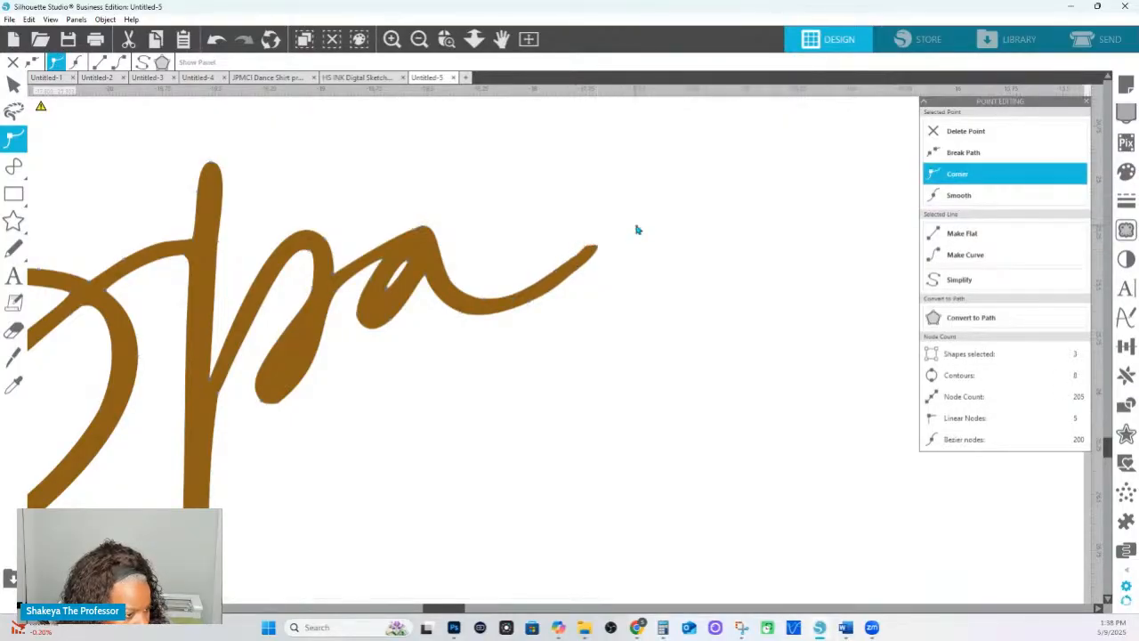
Compare the reworked "melanated Beauty Spa" logo with the copy beside it.
{"action": "left_click", "coordinate": [474, 38]}
{"action": "left_click_drag", "start_coordinate": [480, 232], "coordinate": [487, 84]}
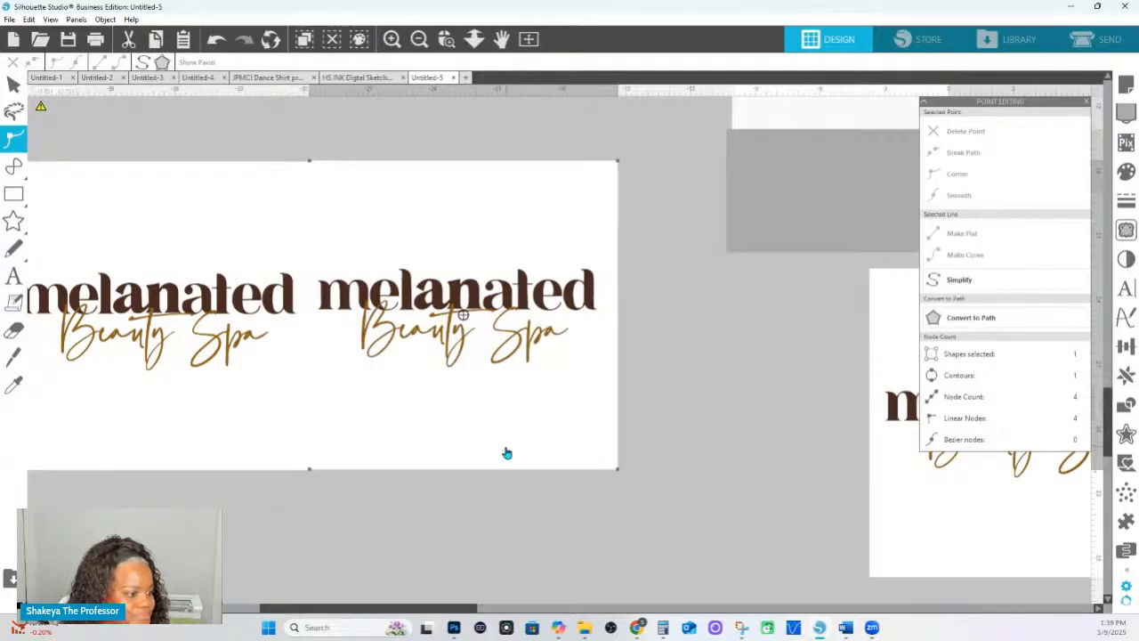
{"action": "left_click", "coordinate": [685, 294]}
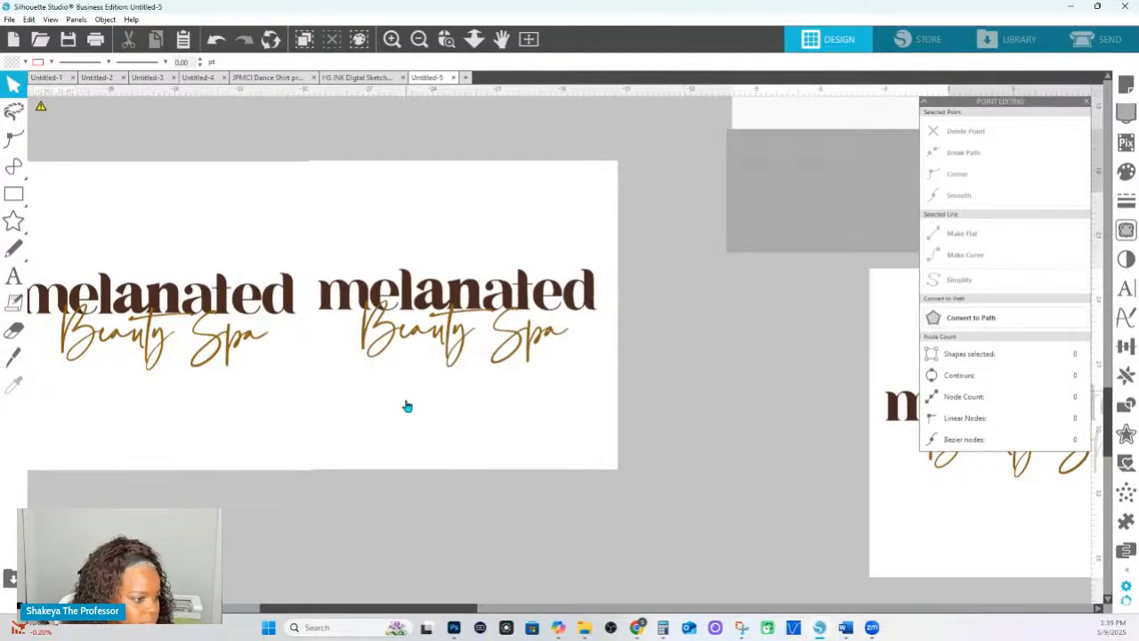
{"action": "left_click", "coordinate": [447, 39]}
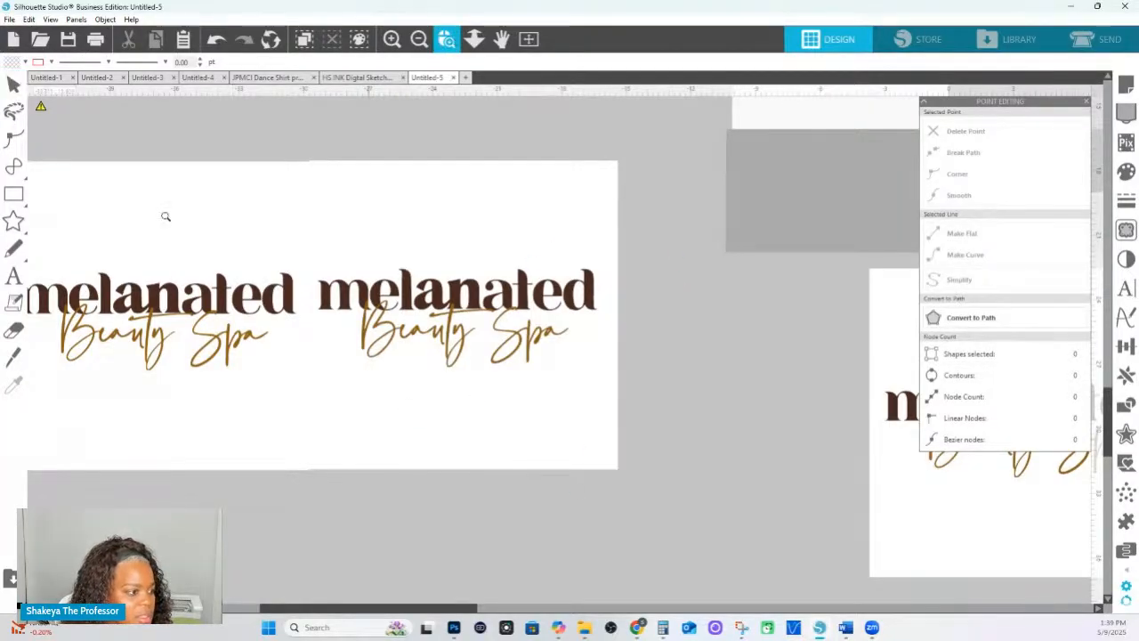
{"action": "left_click_drag", "start_coordinate": [84, 296], "coordinate": [358, 339]}
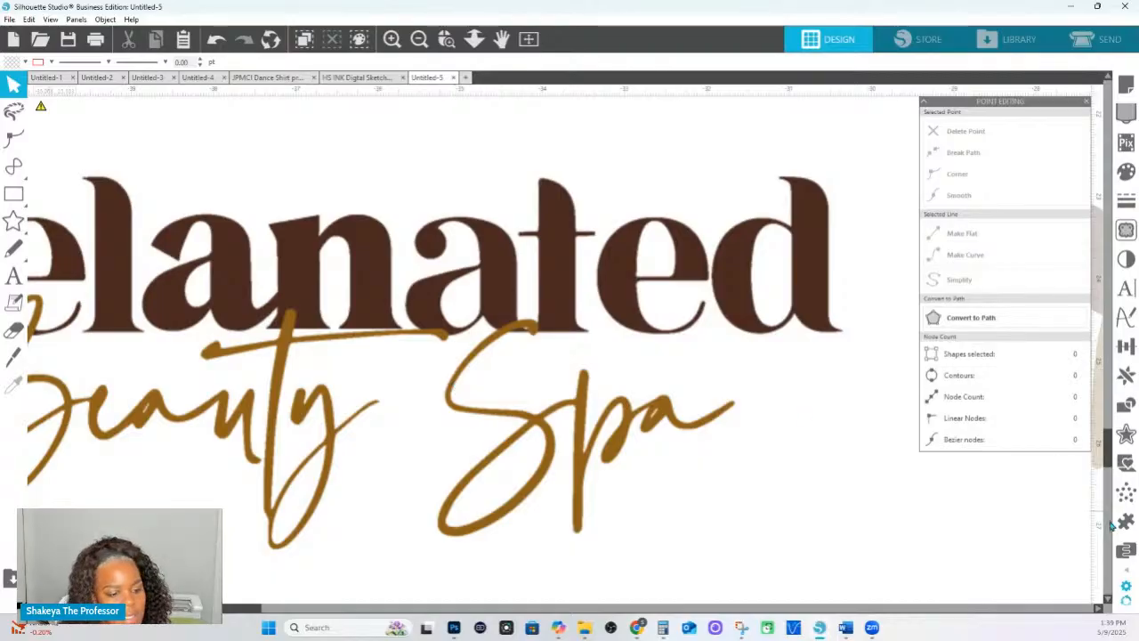
{"action": "left_click_drag", "start_coordinate": [1019, 532], "coordinate": [202, 450]}
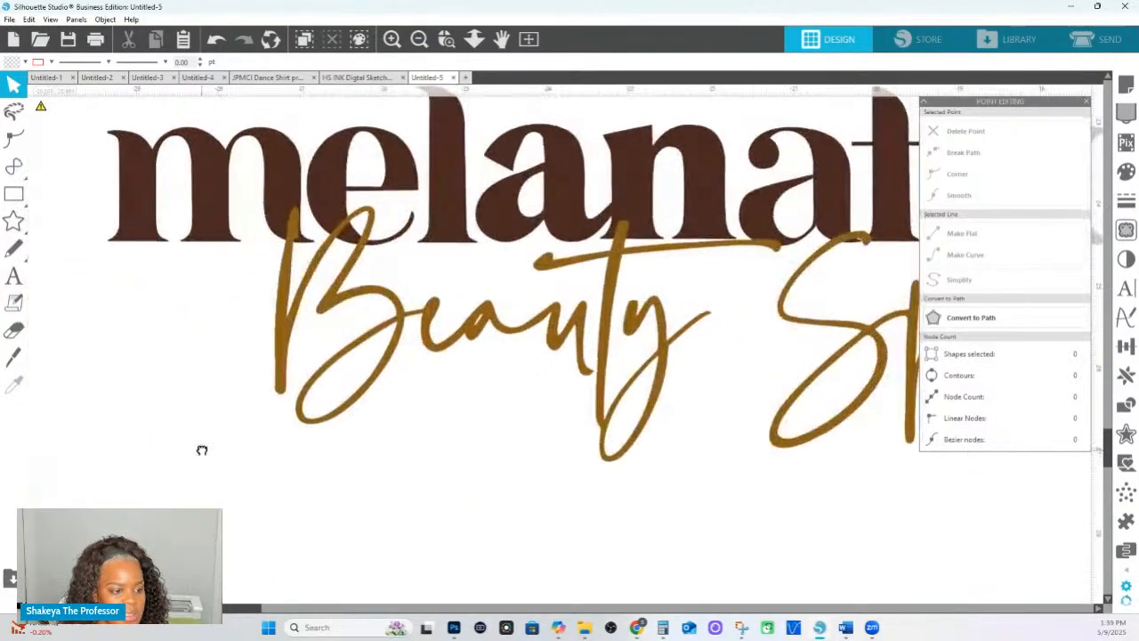
Select both side-by-side logo copies with their white backgrounds and scale them up together.
{"action": "left_click", "coordinate": [474, 39]}
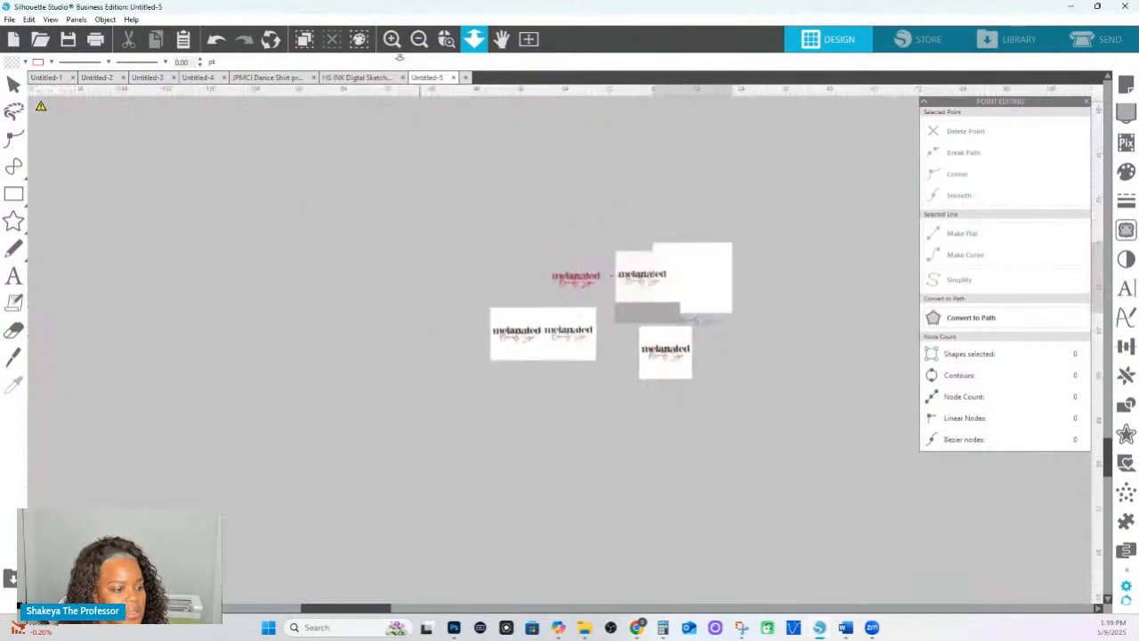
{"action": "left_click_drag", "start_coordinate": [637, 414], "coordinate": [495, 334]}
{"action": "left_click_drag", "start_coordinate": [422, 376], "coordinate": [570, 340]}
{"action": "left_click", "coordinate": [600, 374]}
{"action": "left_click", "coordinate": [567, 335]}
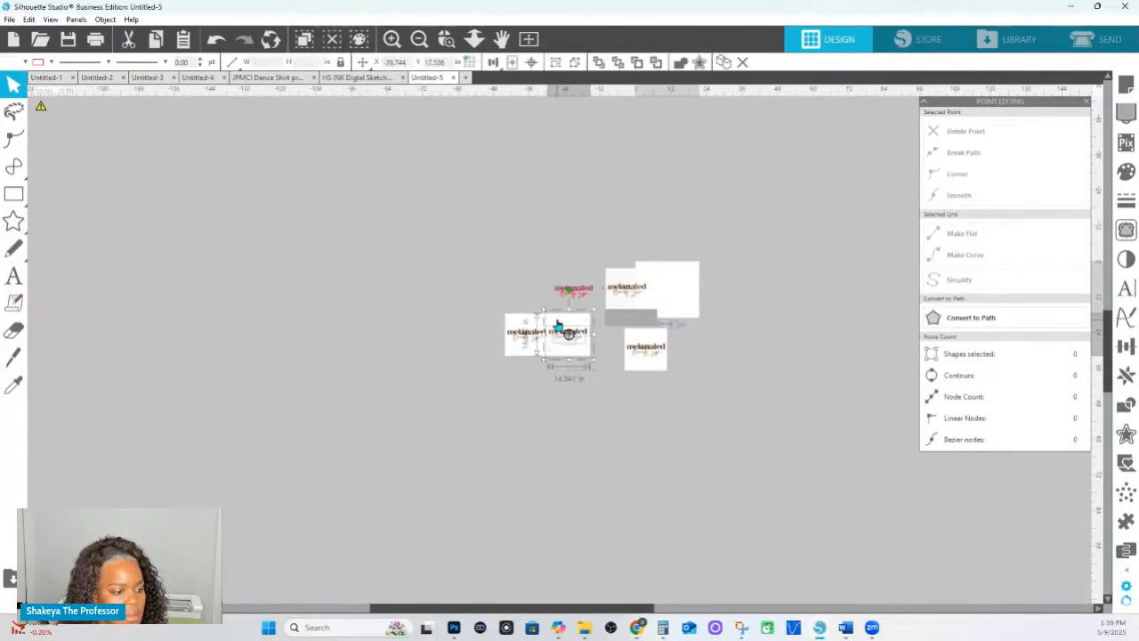
{"action": "left_click", "coordinate": [541, 342]}
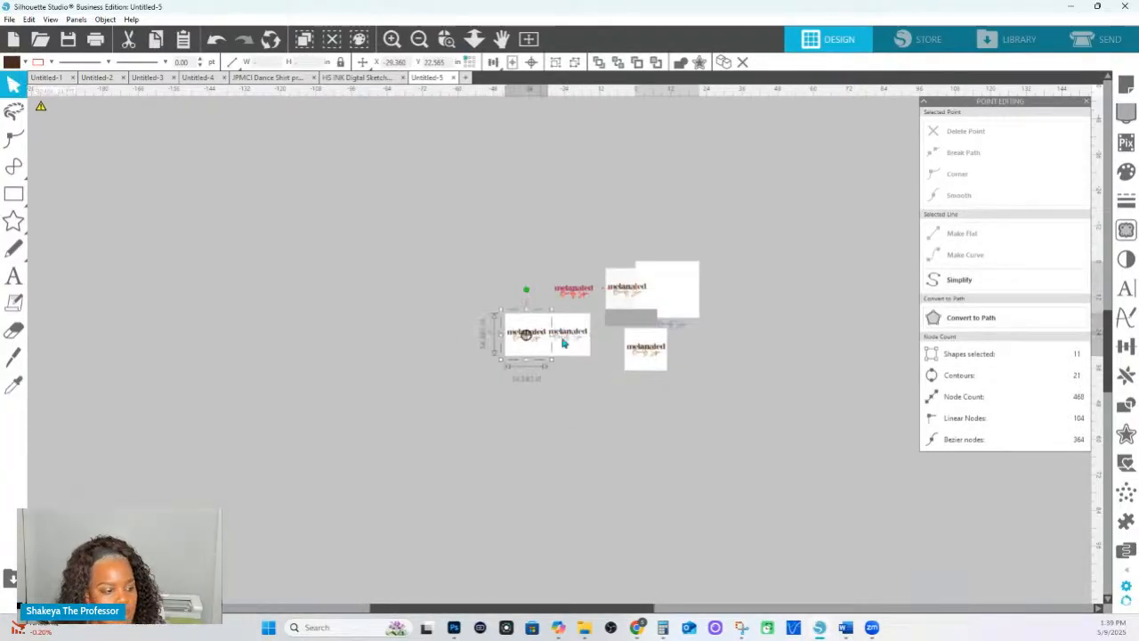
{"action": "left_click_drag", "start_coordinate": [501, 359], "coordinate": [1, 594]}
Examine the edges of the enlarged logo copies, comparing the rough lettering with the cleaned vector lettering.
{"action": "left_click", "coordinate": [448, 41]}
{"action": "left_click_drag", "start_coordinate": [287, 449], "coordinate": [604, 495]}
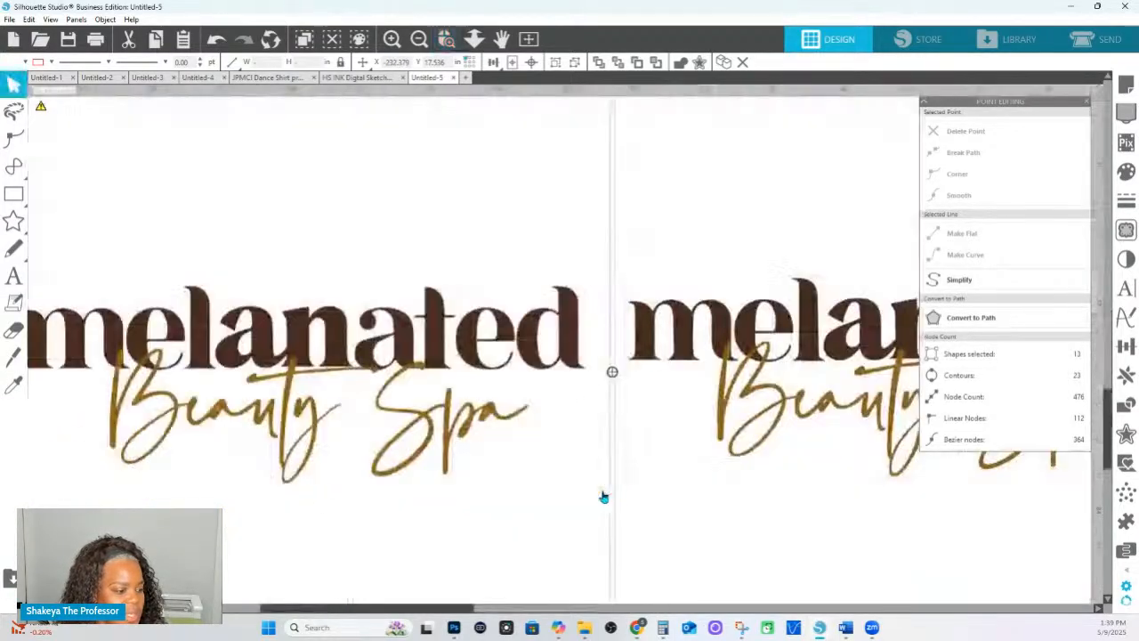
{"action": "left_click_drag", "start_coordinate": [613, 387], "coordinate": [579, 397]}
{"action": "left_click", "coordinate": [448, 43]}
{"action": "left_click_drag", "start_coordinate": [282, 353], "coordinate": [712, 412]}
{"action": "left_click_drag", "start_coordinate": [730, 275], "coordinate": [282, 319]}
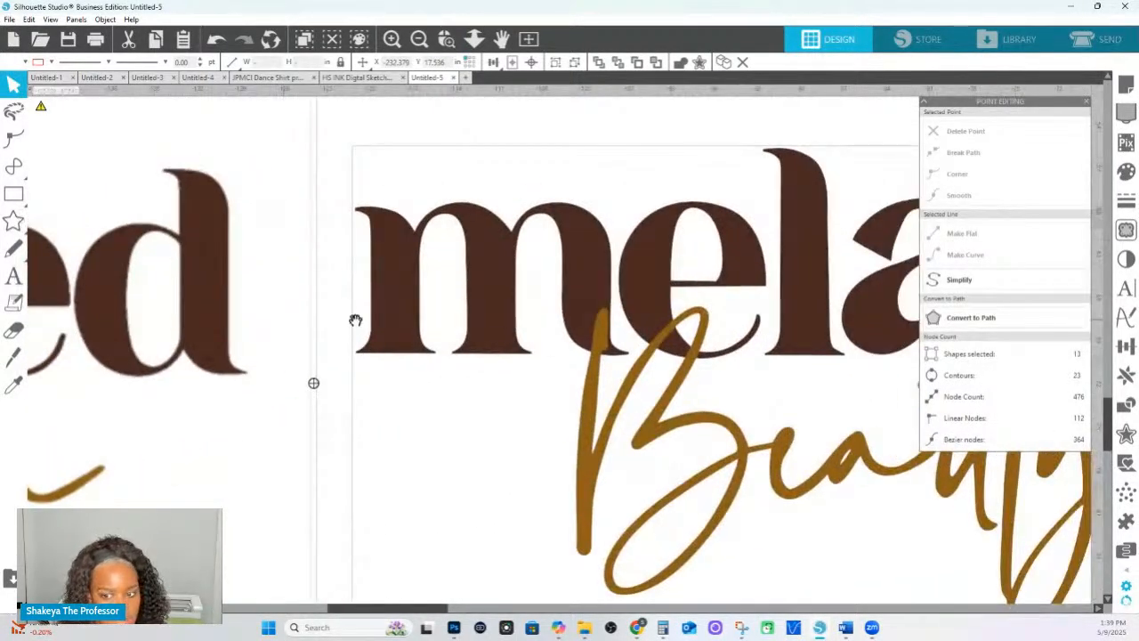
{"action": "left_click_drag", "start_coordinate": [751, 315], "coordinate": [901, 302]}
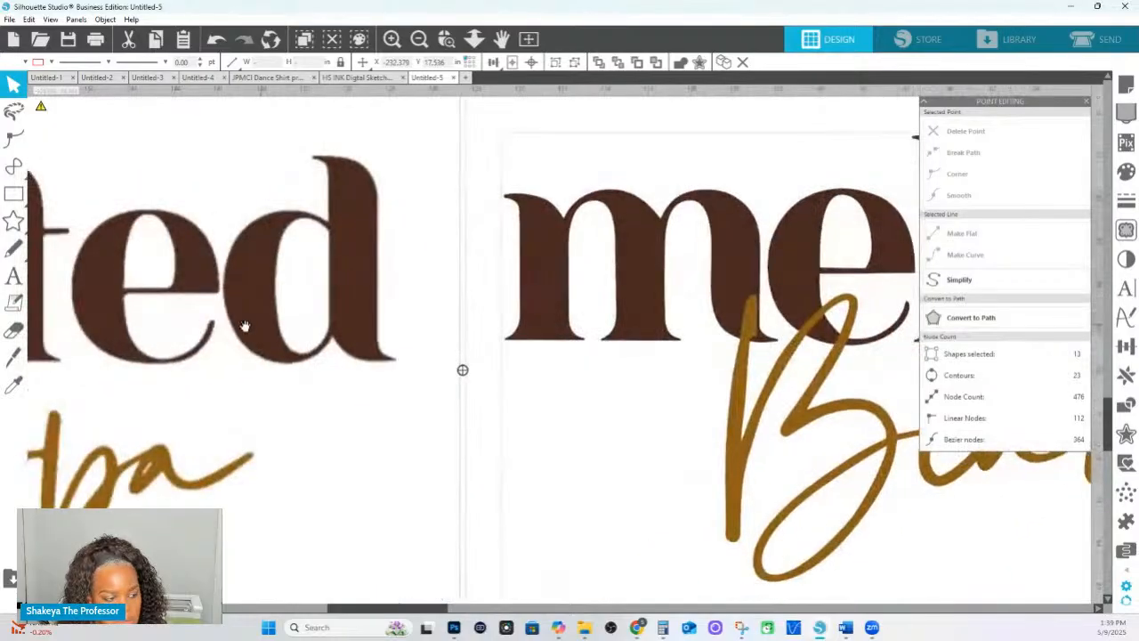
{"action": "left_click_drag", "start_coordinate": [245, 327], "coordinate": [205, 369]}
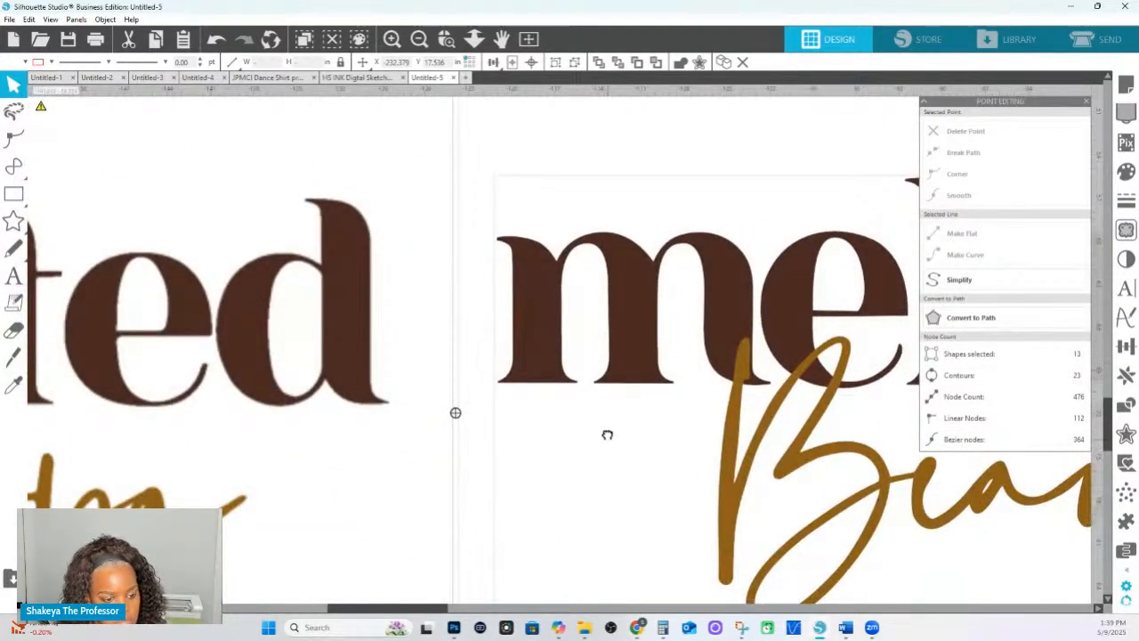
{"action": "left_click_drag", "start_coordinate": [605, 435], "coordinate": [895, 307]}
{"action": "left_click_drag", "start_coordinate": [218, 308], "coordinate": [824, 348]}
{"action": "left_click_drag", "start_coordinate": [255, 329], "coordinate": [166, 328]}
{"action": "left_click_drag", "start_coordinate": [655, 329], "coordinate": [299, 331]}
{"action": "left_click_drag", "start_coordinate": [712, 330], "coordinate": [336, 333]}
{"action": "left_click_drag", "start_coordinate": [855, 336], "coordinate": [407, 328]}
{"action": "left_click_drag", "start_coordinate": [854, 330], "coordinate": [622, 329]}
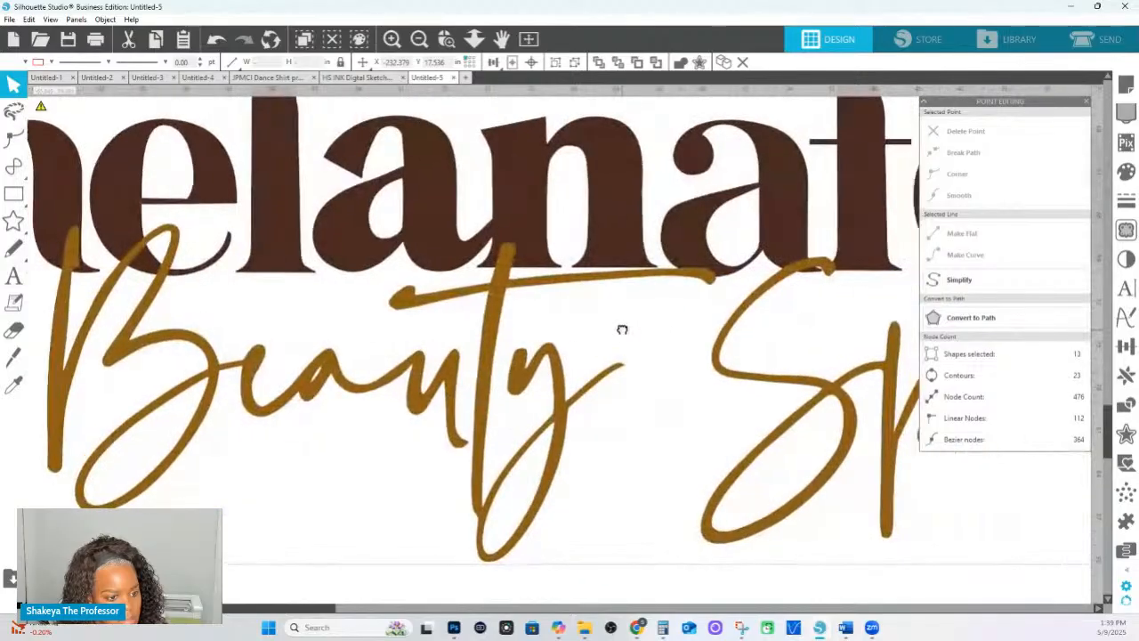
{"action": "left_click_drag", "start_coordinate": [719, 330], "coordinate": [678, 329]}
{"action": "left_click_drag", "start_coordinate": [731, 321], "coordinate": [602, 323]}
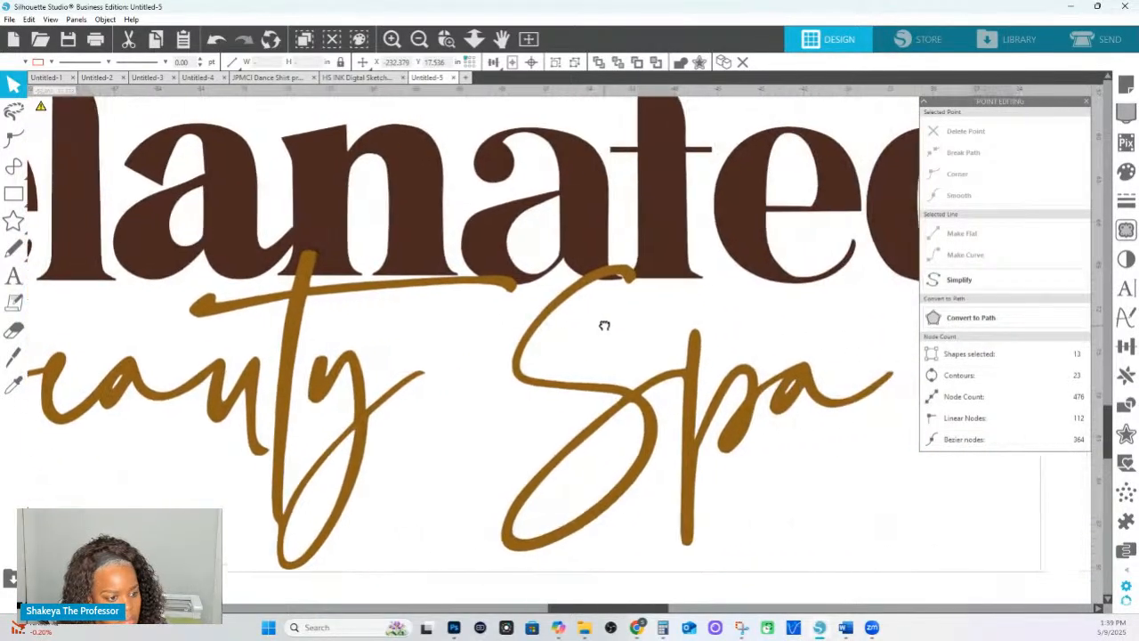
Ungroup the selected "melanated Beauty Spa" artwork to work on the hook at the top of the "S".
{"action": "left_click", "coordinate": [445, 38]}
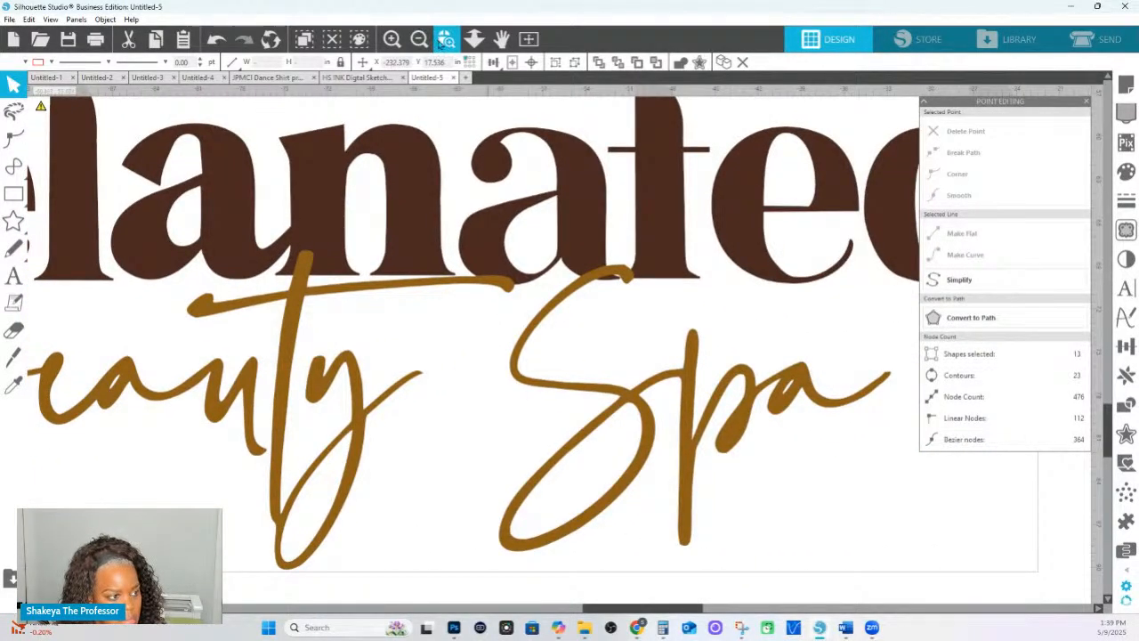
{"action": "left_click_drag", "start_coordinate": [518, 250], "coordinate": [745, 315]}
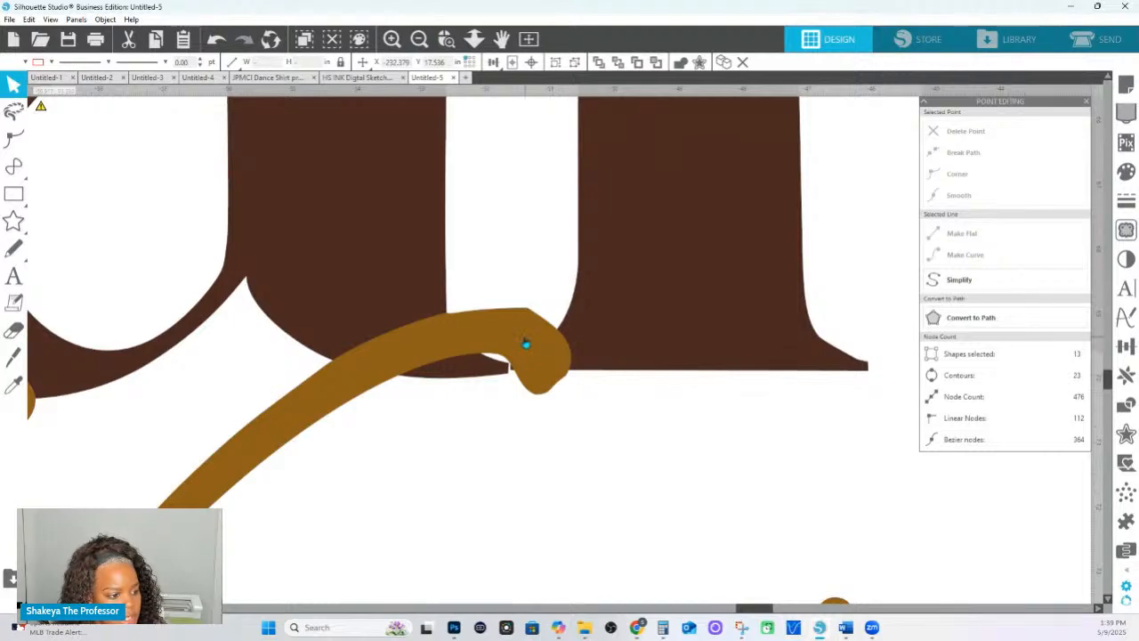
{"action": "right_click", "coordinate": [529, 333]}
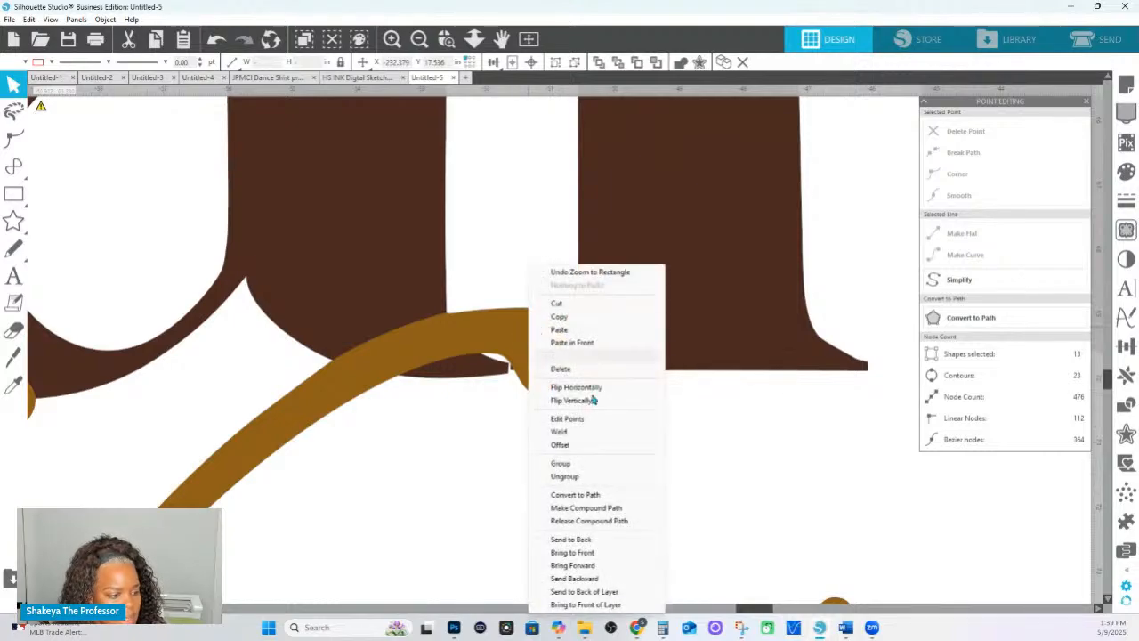
{"action": "left_click", "coordinate": [568, 479]}
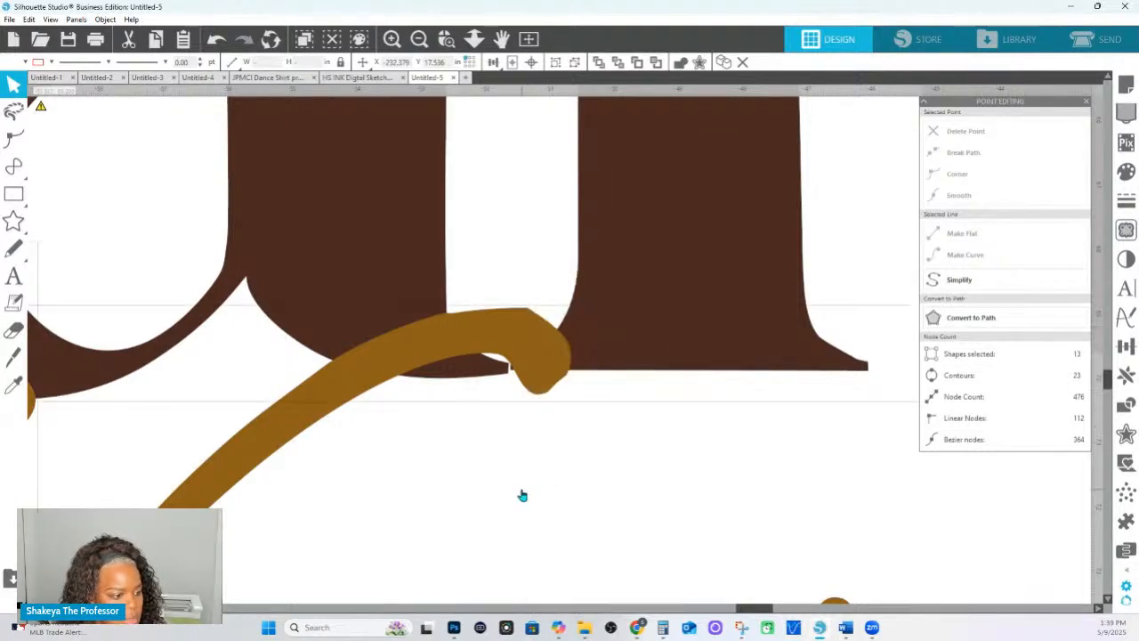
{"action": "left_click", "coordinate": [541, 374]}
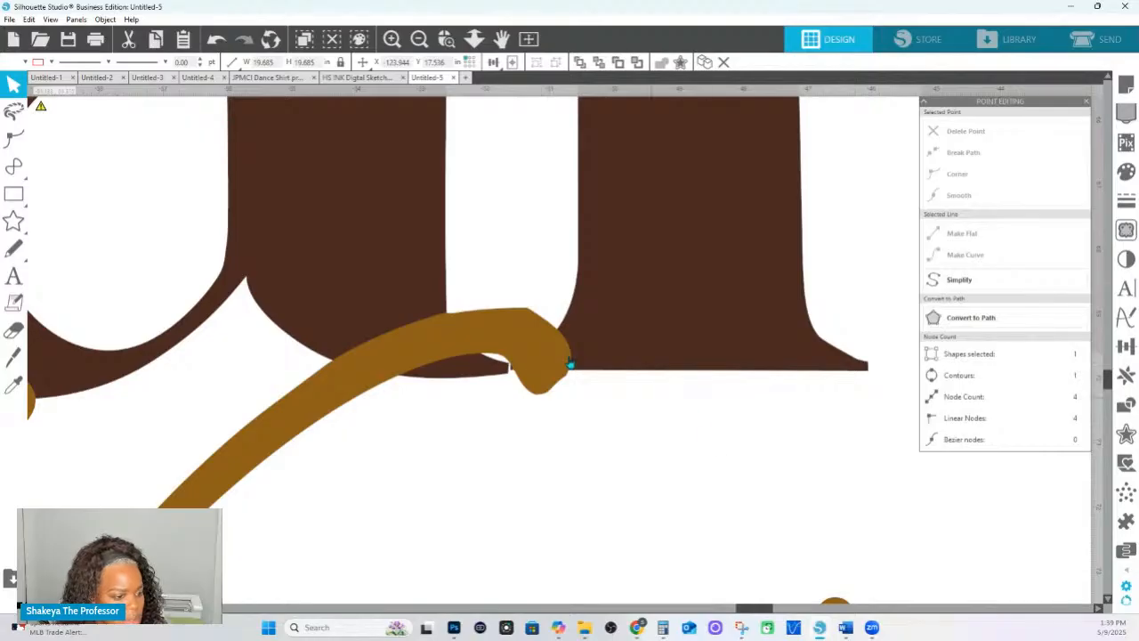
{"action": "double_click", "coordinate": [534, 349]}
{"action": "left_click", "coordinate": [710, 327]}
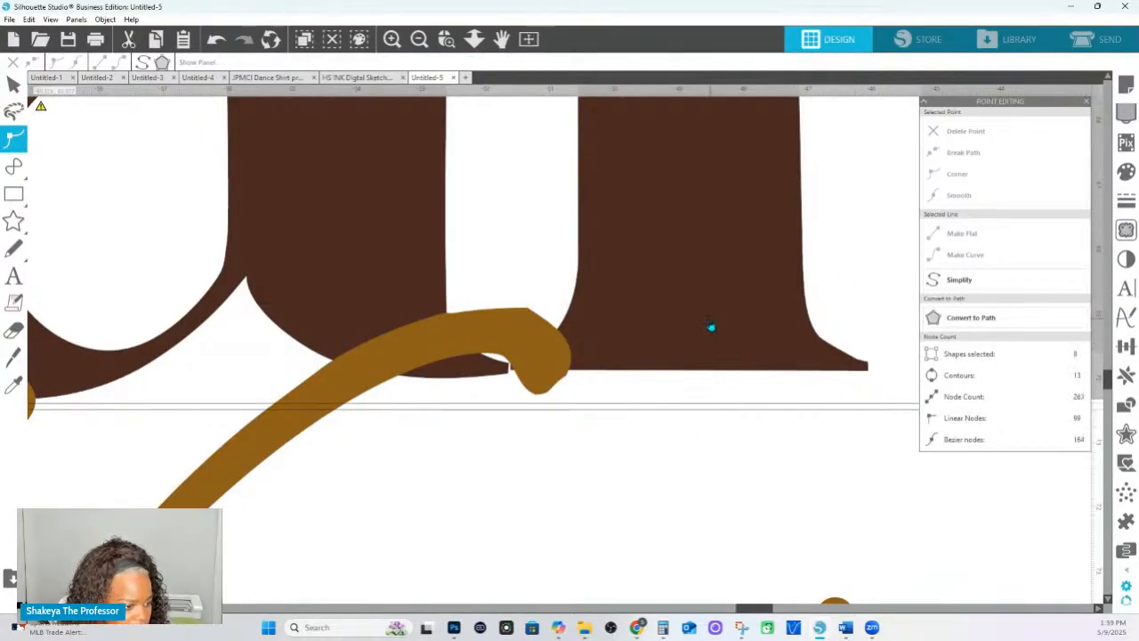
{"action": "right_click", "coordinate": [671, 333]}
{"action": "left_click", "coordinate": [563, 431]}
{"action": "right_click", "coordinate": [649, 275]}
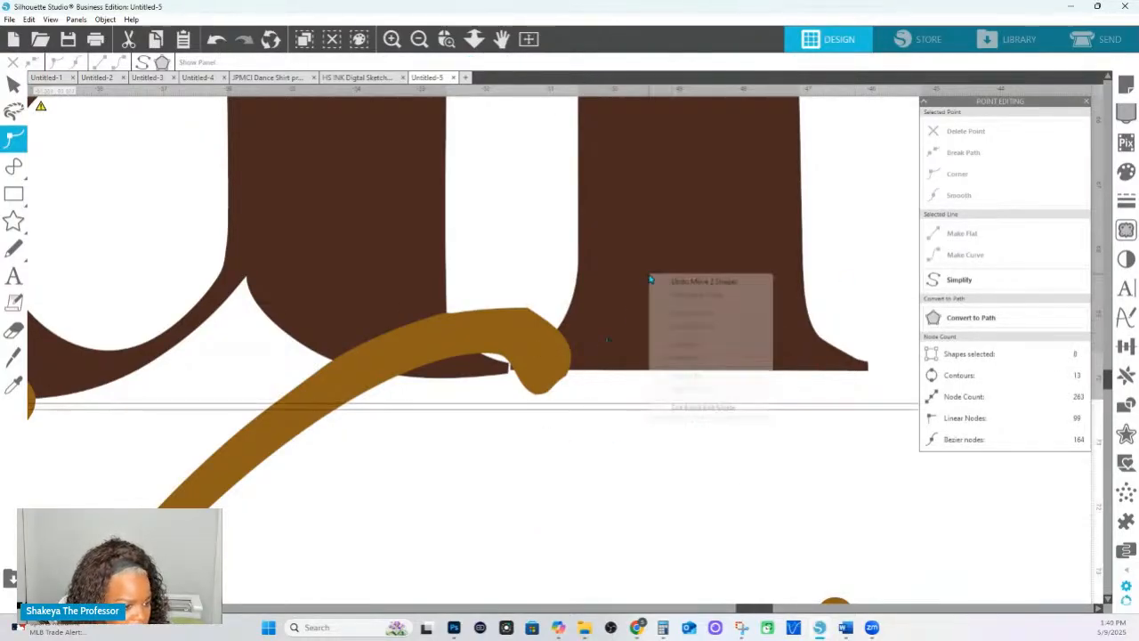
{"action": "left_click", "coordinate": [682, 285]}
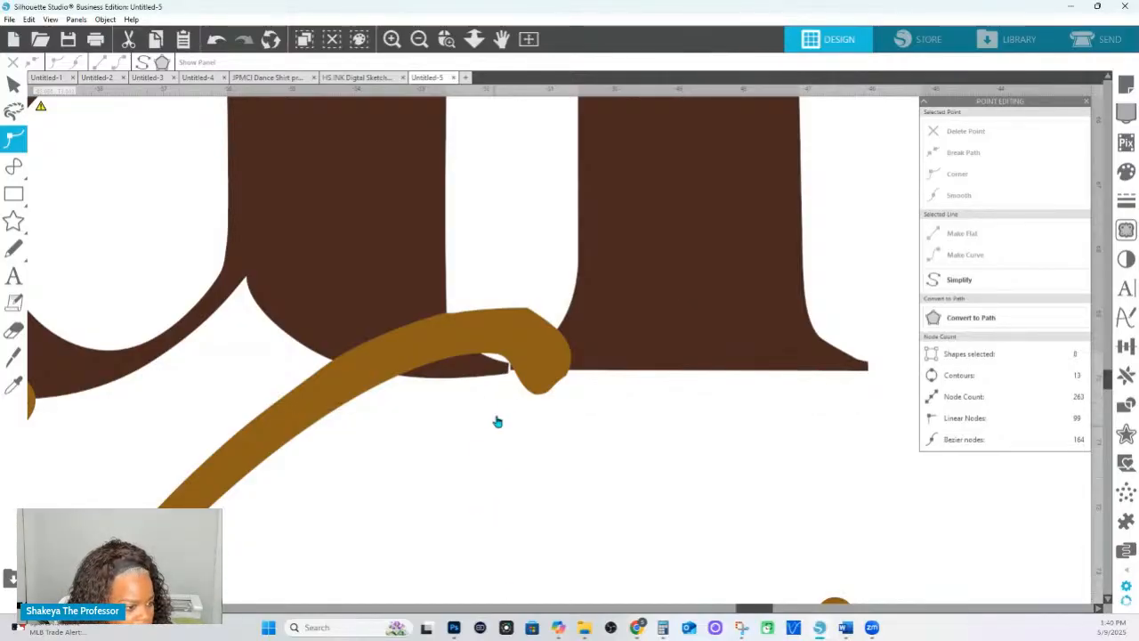
Open the gold "S" for point editing, smooth the hook's top points and adjust their curve handles to round its upper edge.
{"action": "left_click", "coordinate": [536, 379]}
{"action": "left_click", "coordinate": [536, 378]}
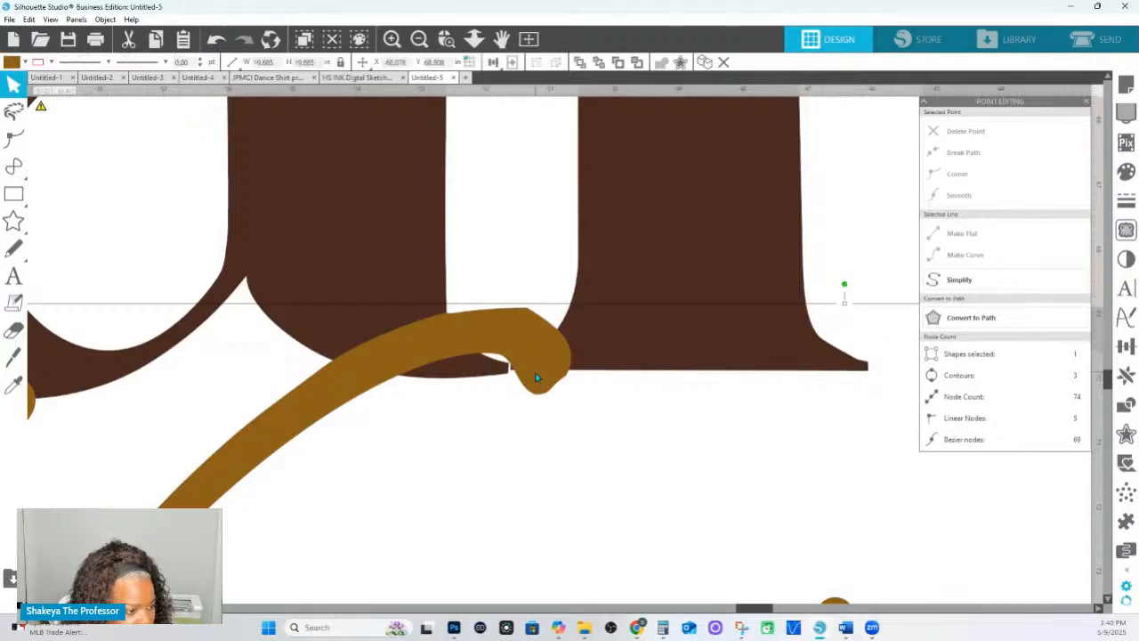
{"action": "double_click", "coordinate": [536, 378]}
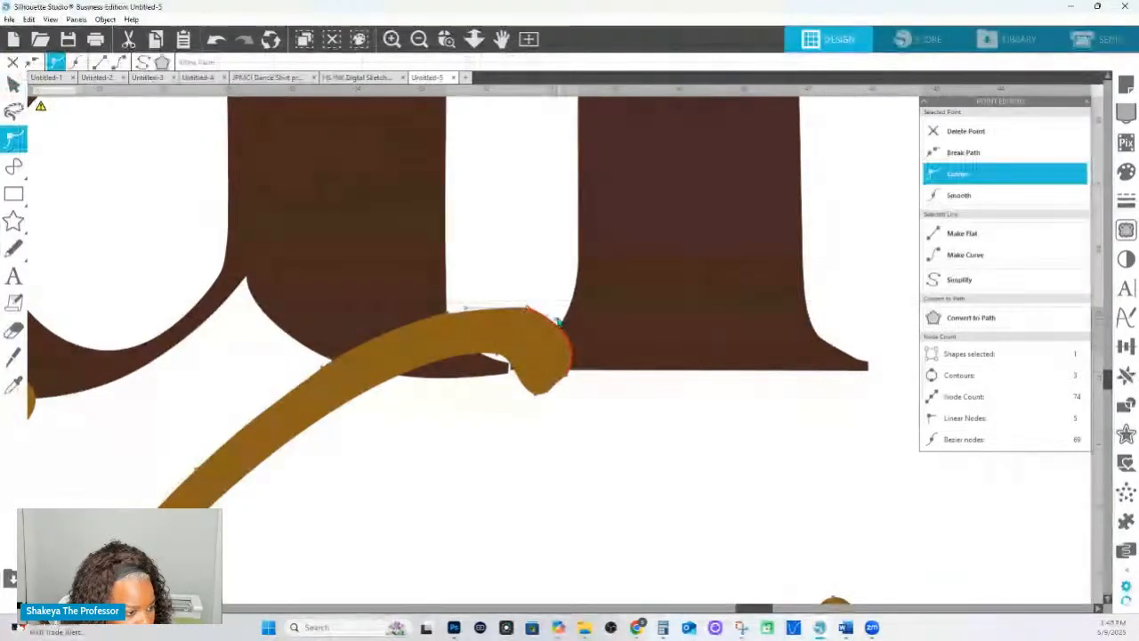
{"action": "left_click", "coordinate": [449, 313]}
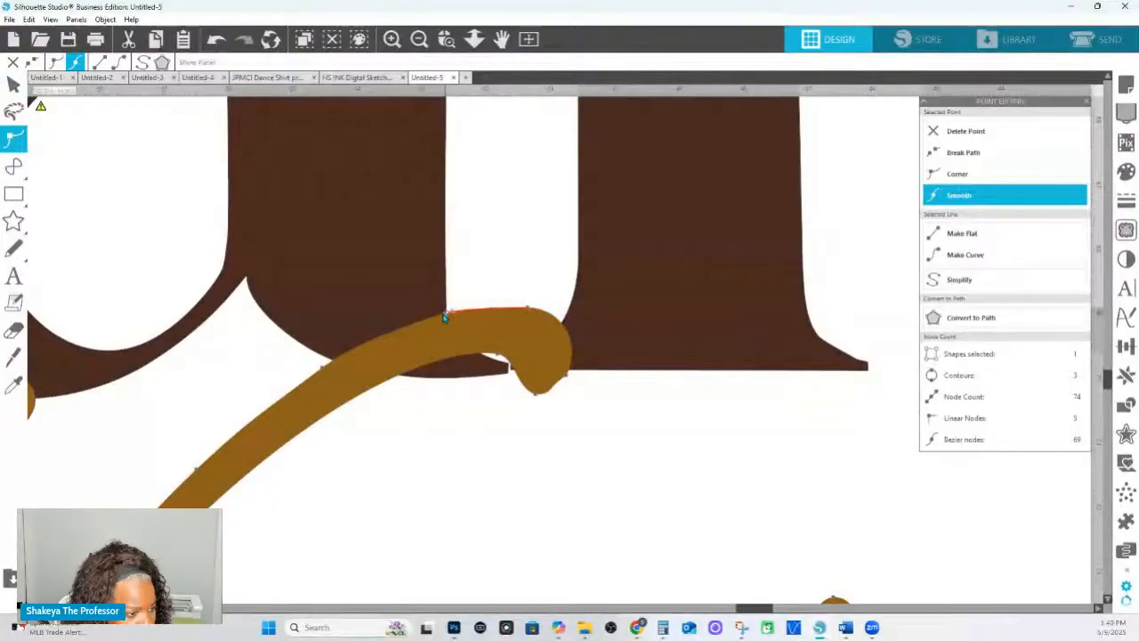
{"action": "left_click", "coordinate": [528, 309]}
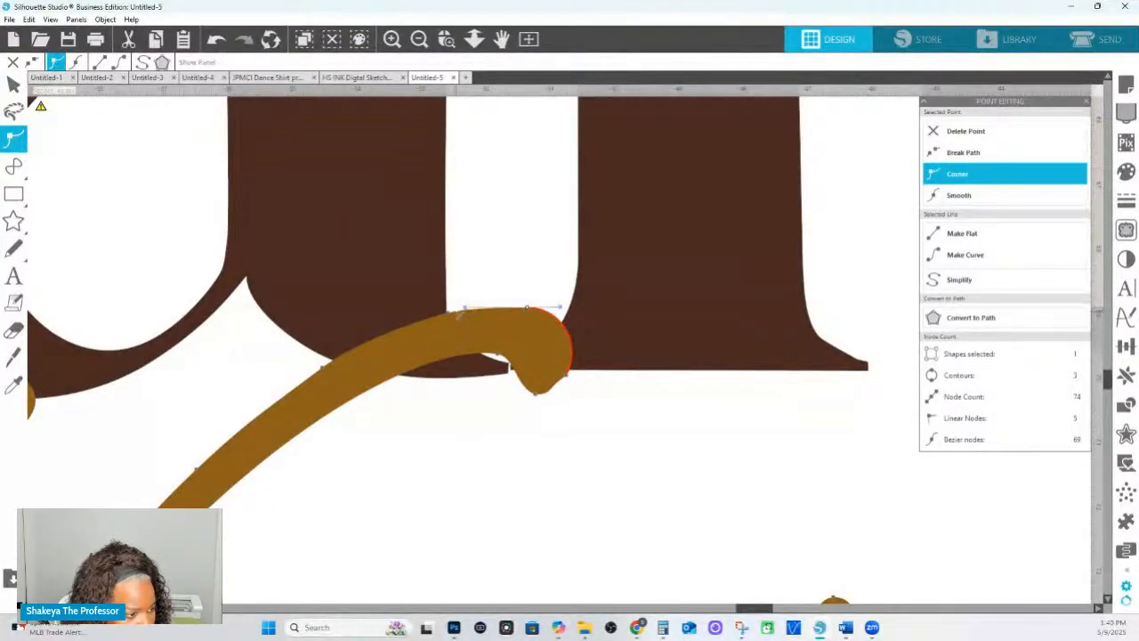
{"action": "left_click", "coordinate": [451, 314]}
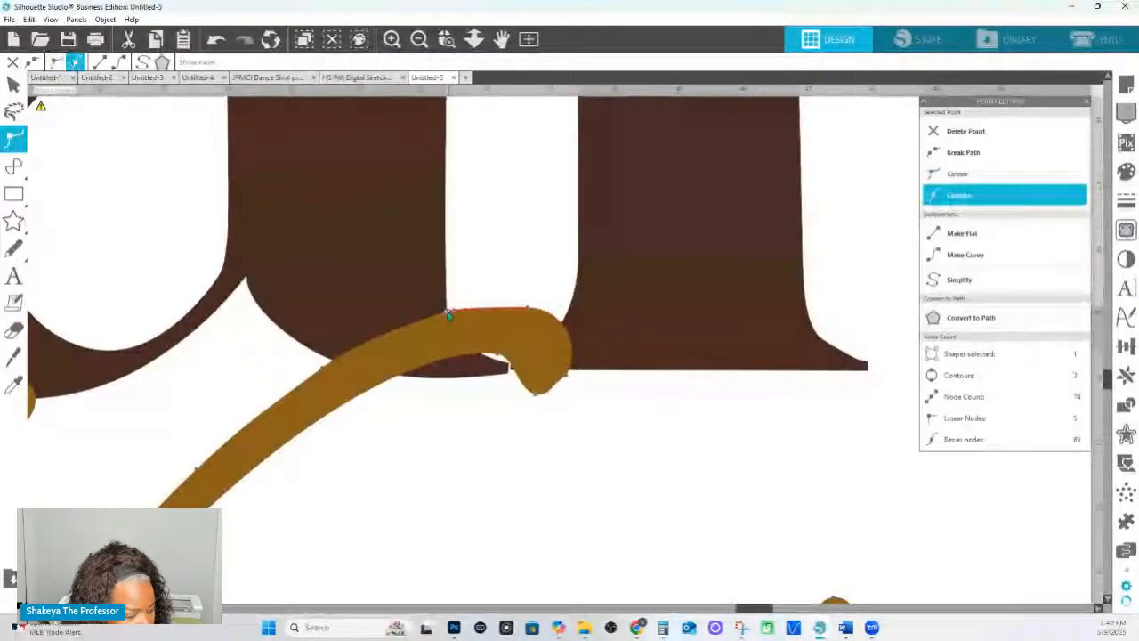
{"action": "left_click", "coordinate": [529, 311]}
{"action": "left_click", "coordinate": [559, 315]}
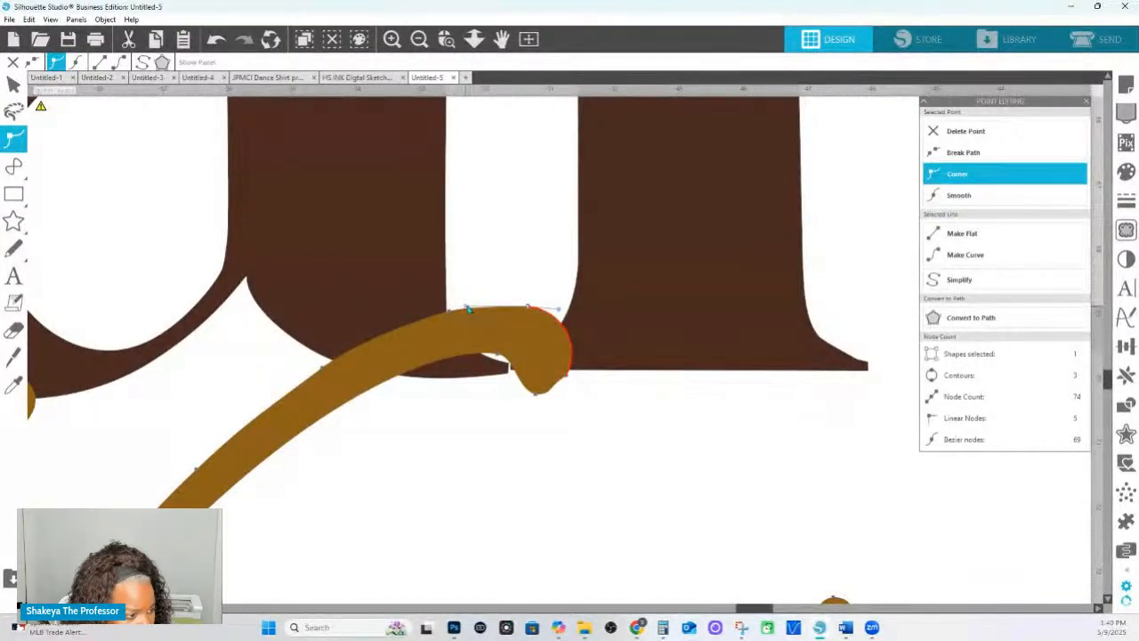
{"action": "left_click_drag", "start_coordinate": [467, 308], "coordinate": [475, 303]}
Round the tip of the "S" hook through its end points and add a smooth point along the stroke's underside.
{"action": "left_click", "coordinate": [553, 389]}
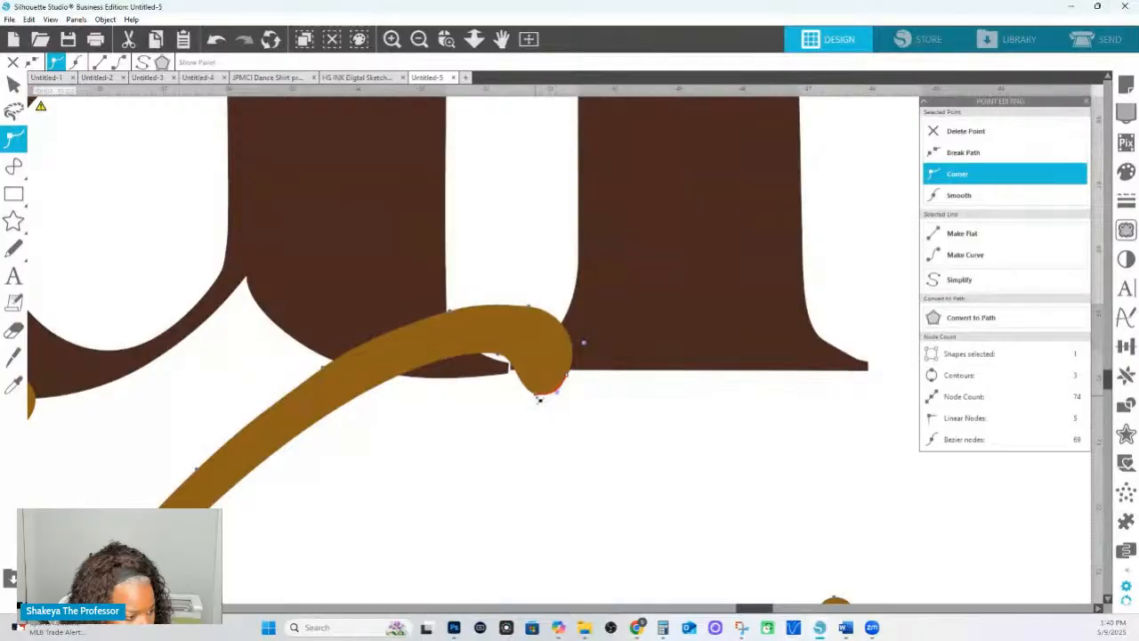
{"action": "left_click", "coordinate": [536, 394]}
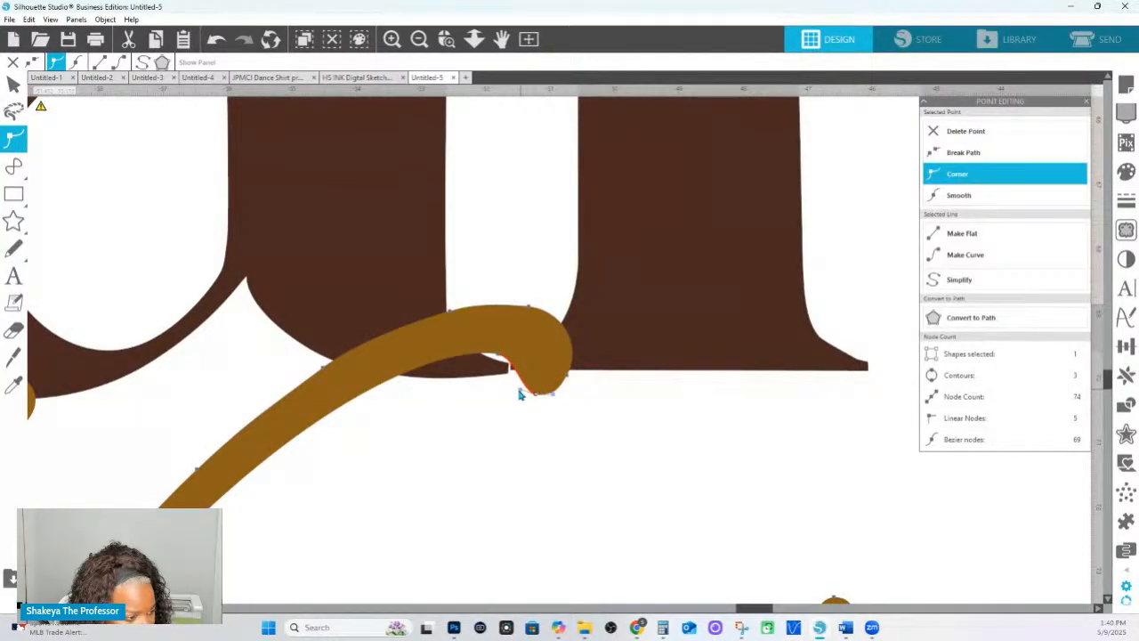
{"action": "left_click", "coordinate": [354, 398]}
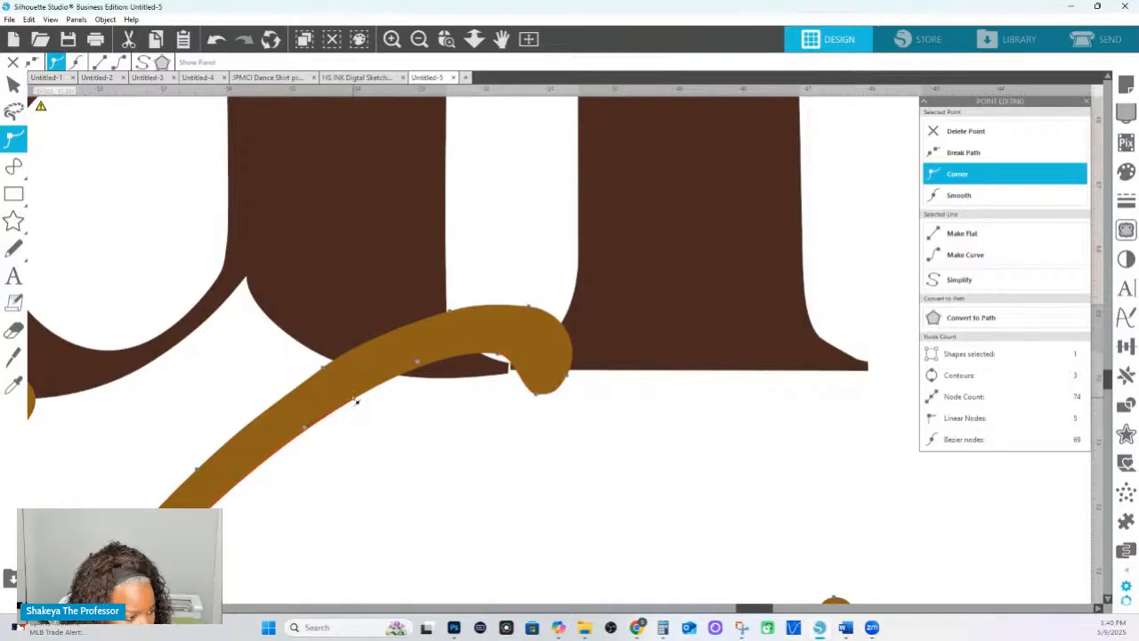
{"action": "right_click", "coordinate": [352, 399]}
{"action": "left_click", "coordinate": [690, 442]}
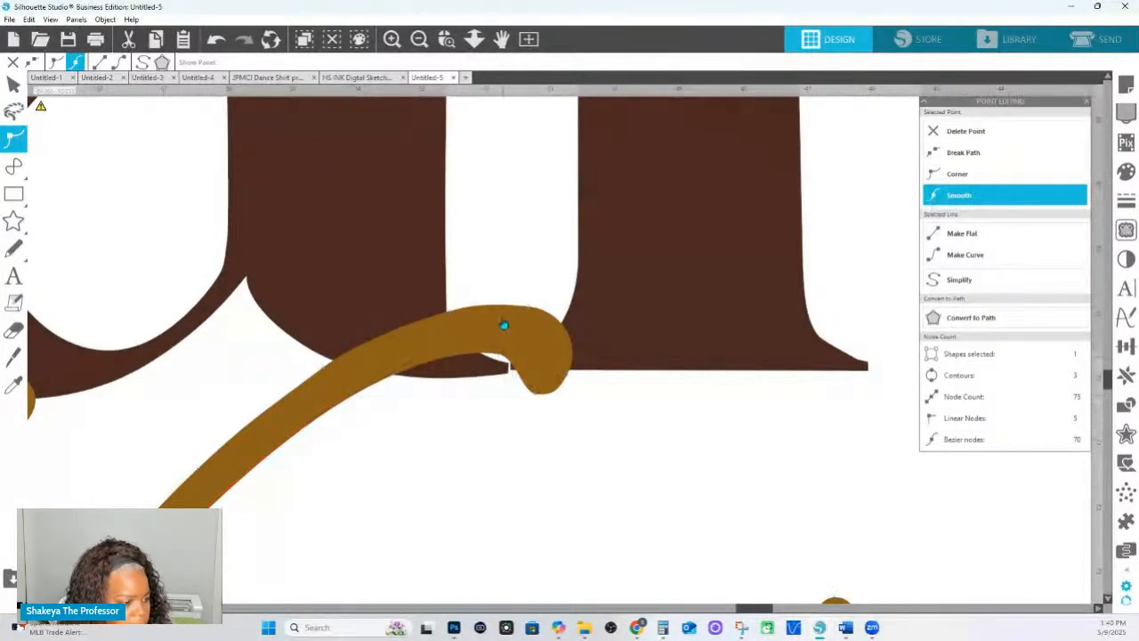
{"action": "left_click", "coordinate": [574, 212]}
Leave point editing and ungroup the "melanated" lettering into separate letters.
{"action": "left_click", "coordinate": [474, 38]}
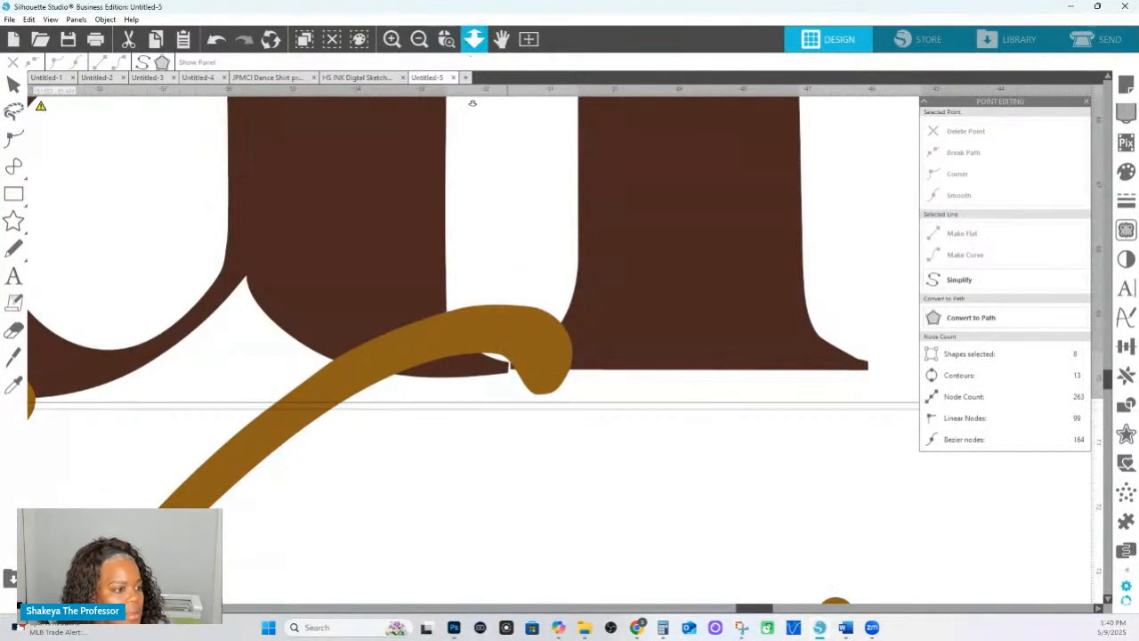
{"action": "left_click_drag", "start_coordinate": [489, 269], "coordinate": [272, 122]}
{"action": "right_click", "coordinate": [599, 175]}
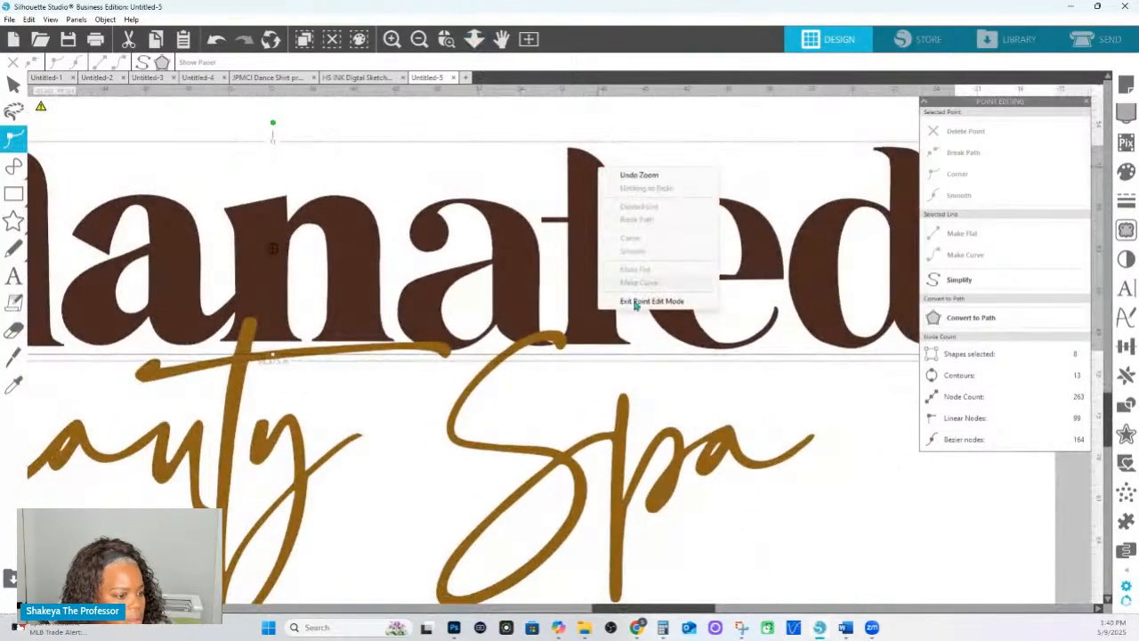
{"action": "left_click", "coordinate": [784, 415]}
{"action": "left_click", "coordinate": [570, 302]}
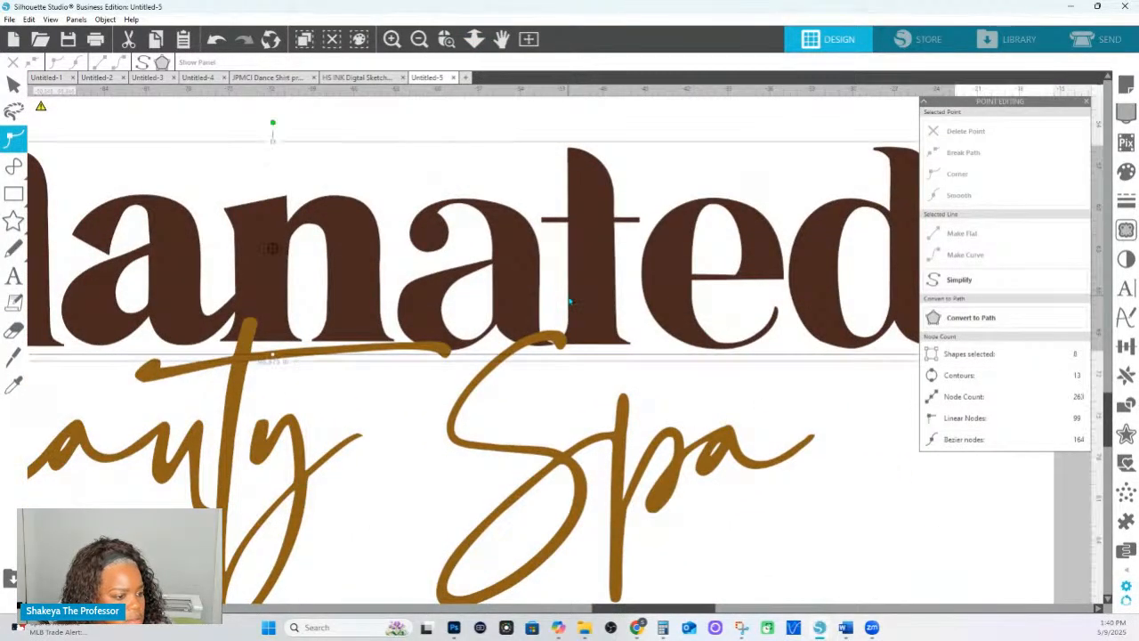
{"action": "right_click", "coordinate": [583, 299]}
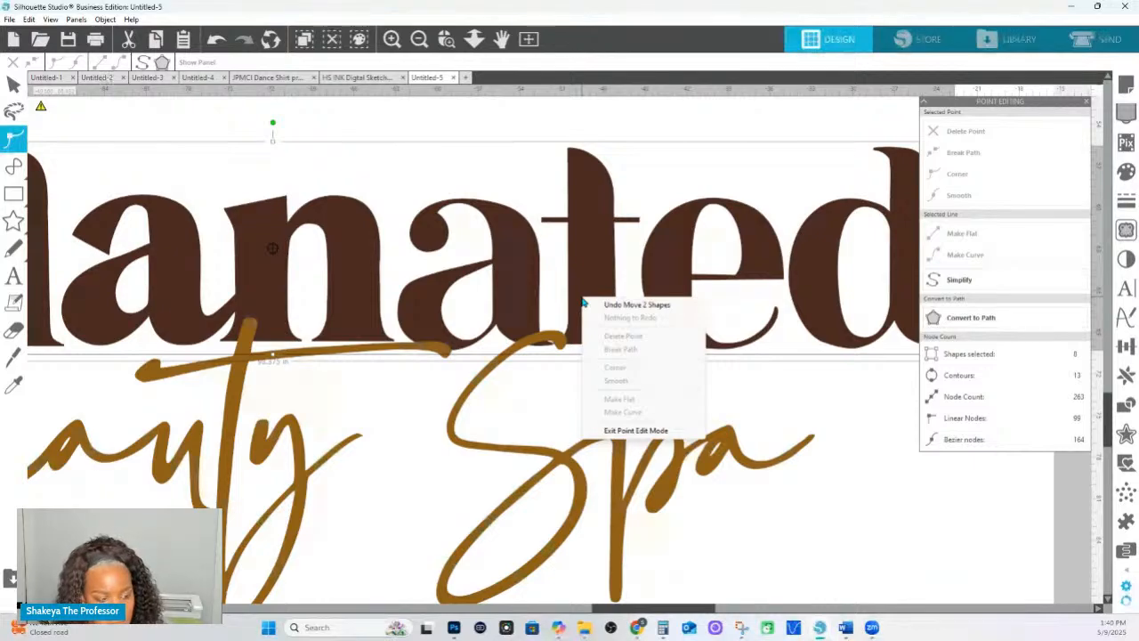
{"action": "left_click", "coordinate": [10, 85]}
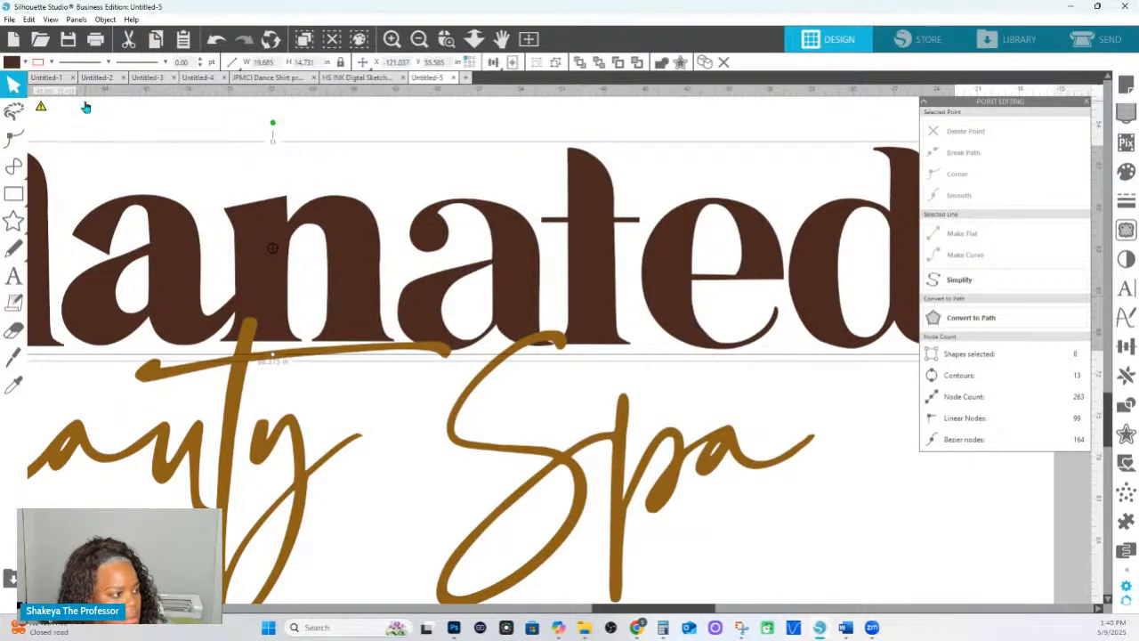
{"action": "right_click", "coordinate": [579, 264]}
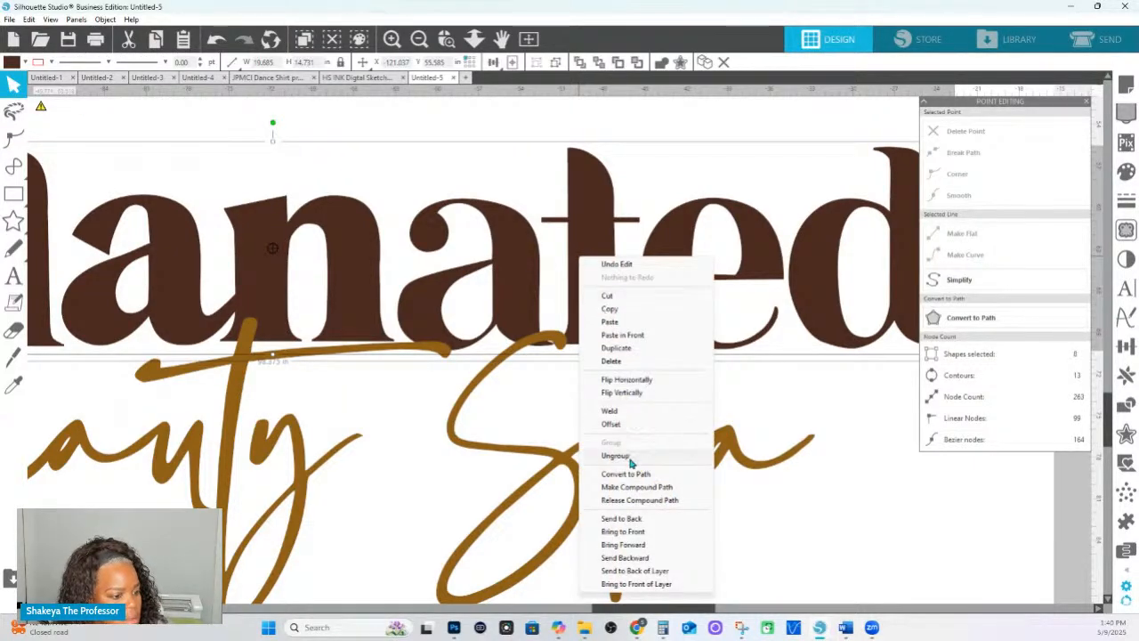
{"action": "left_click", "coordinate": [605, 449]}
Try to align the bottoms of the "t" and the "a" before it in "melanated", and undo the alignment.
{"action": "left_click", "coordinate": [595, 310]}
{"action": "left_click", "coordinate": [501, 293], "text": "shift"}
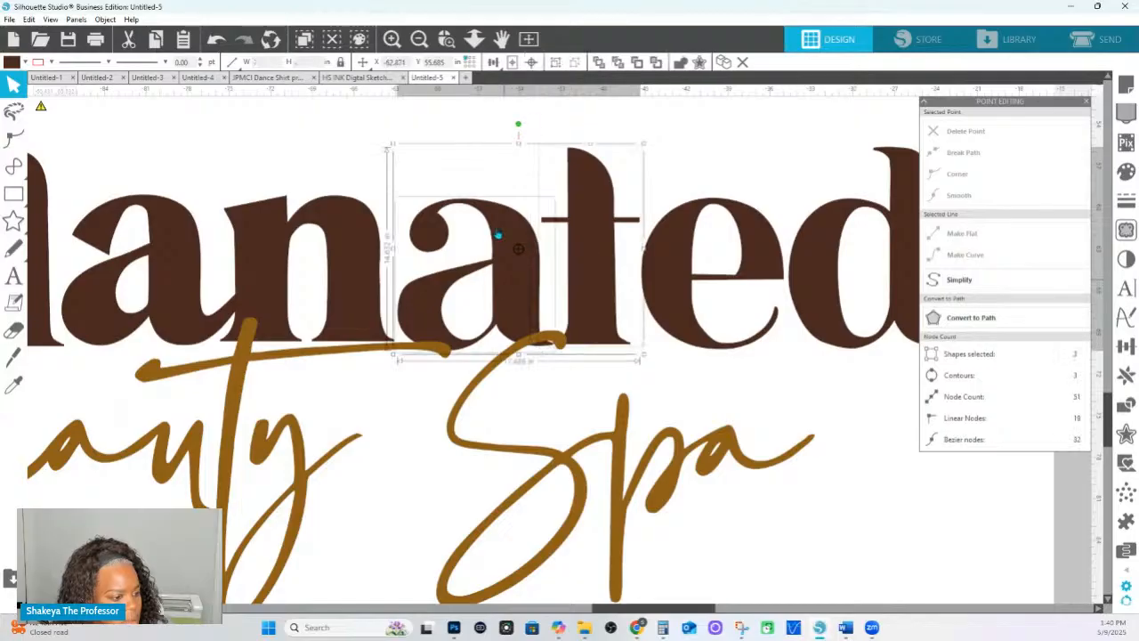
{"action": "left_click", "coordinate": [492, 61]}
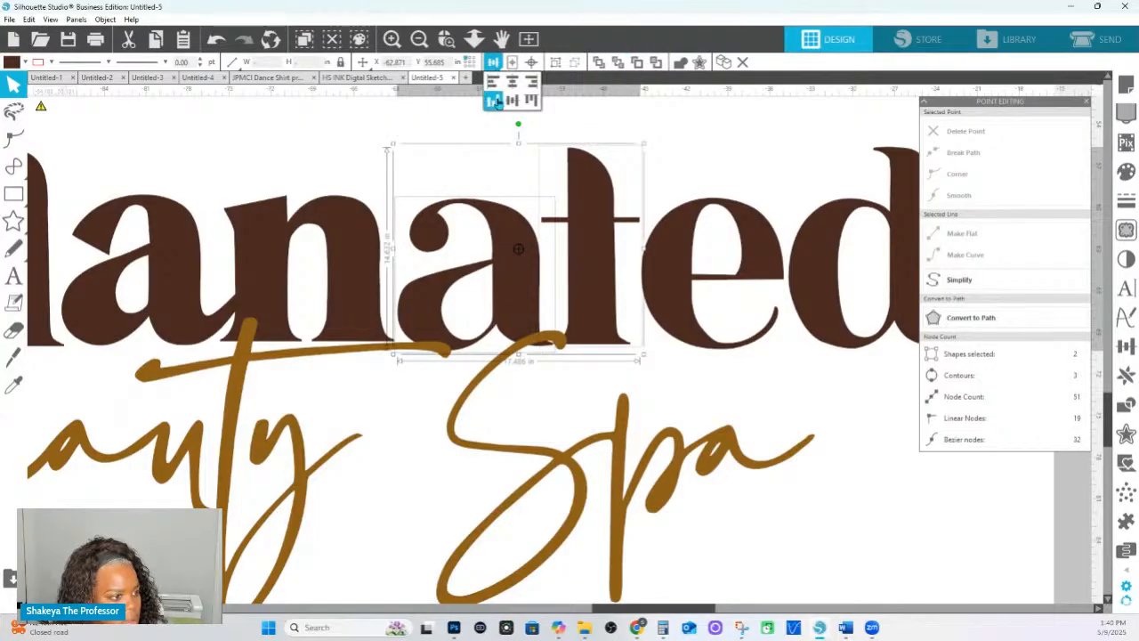
{"action": "left_click", "coordinate": [499, 102]}
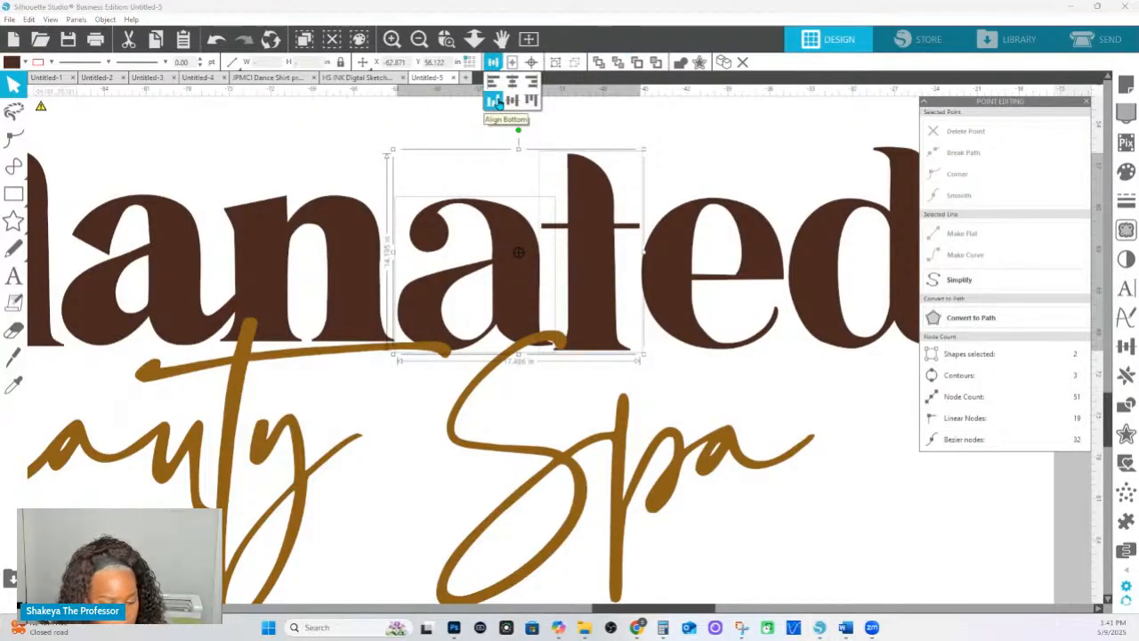
{"action": "key", "text": "ctrl+z"}
Nudge the "t" of "melanated" slightly downward on its own.
{"action": "left_click", "coordinate": [603, 361]}
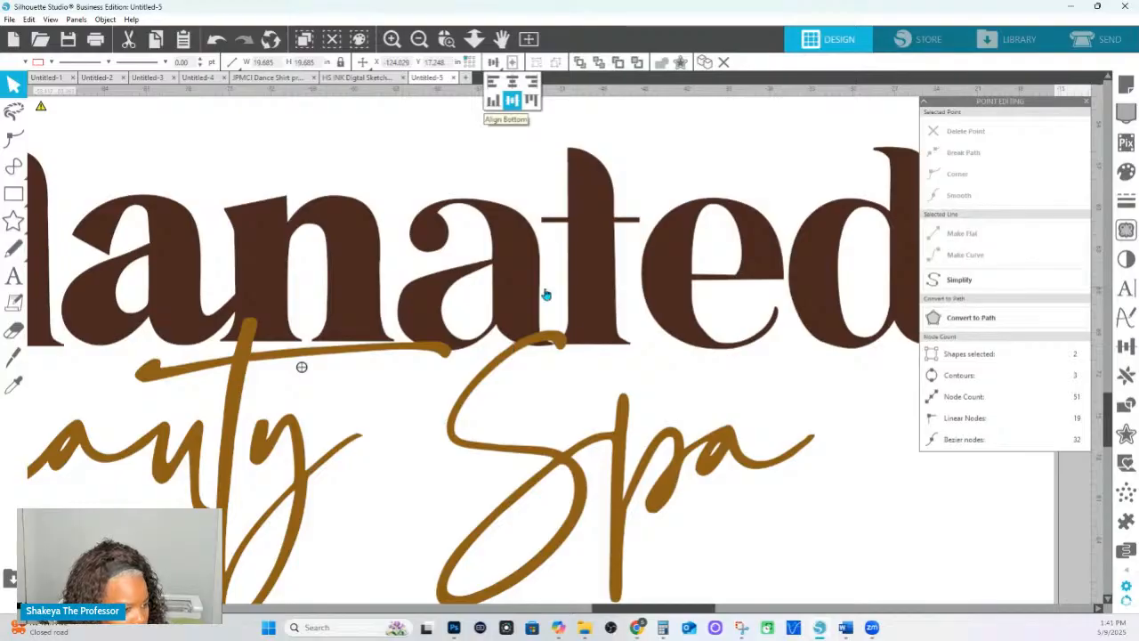
{"action": "left_click", "coordinate": [583, 341]}
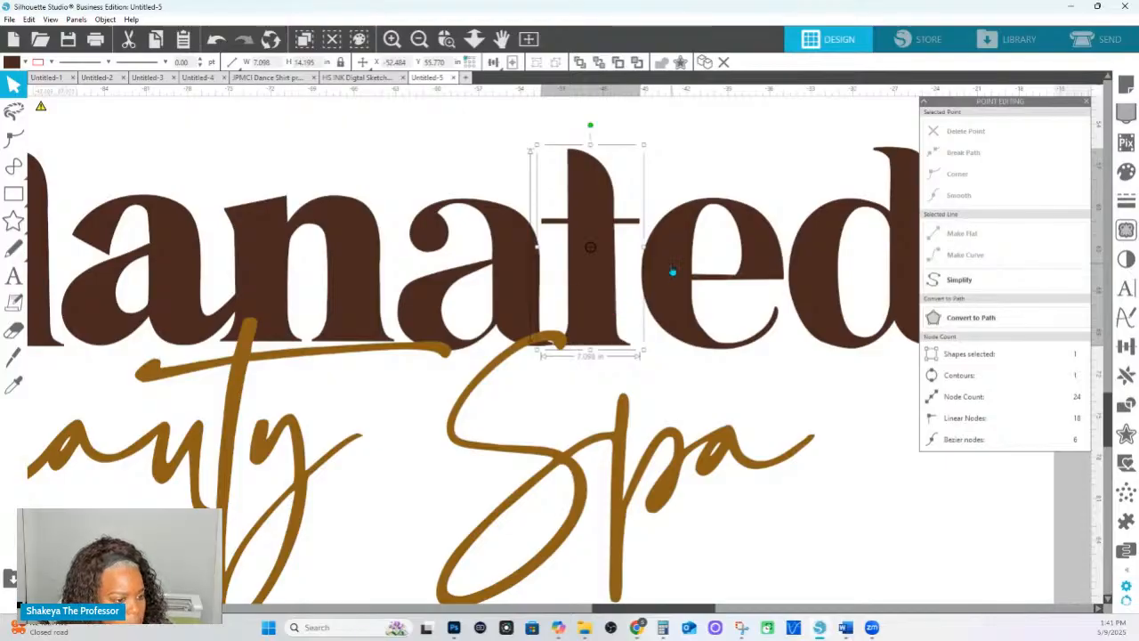
Refine the lower inner curve of the last "e" in "melanated" by adjusting its points and adding one smooth point.
{"action": "double_click", "coordinate": [712, 352]}
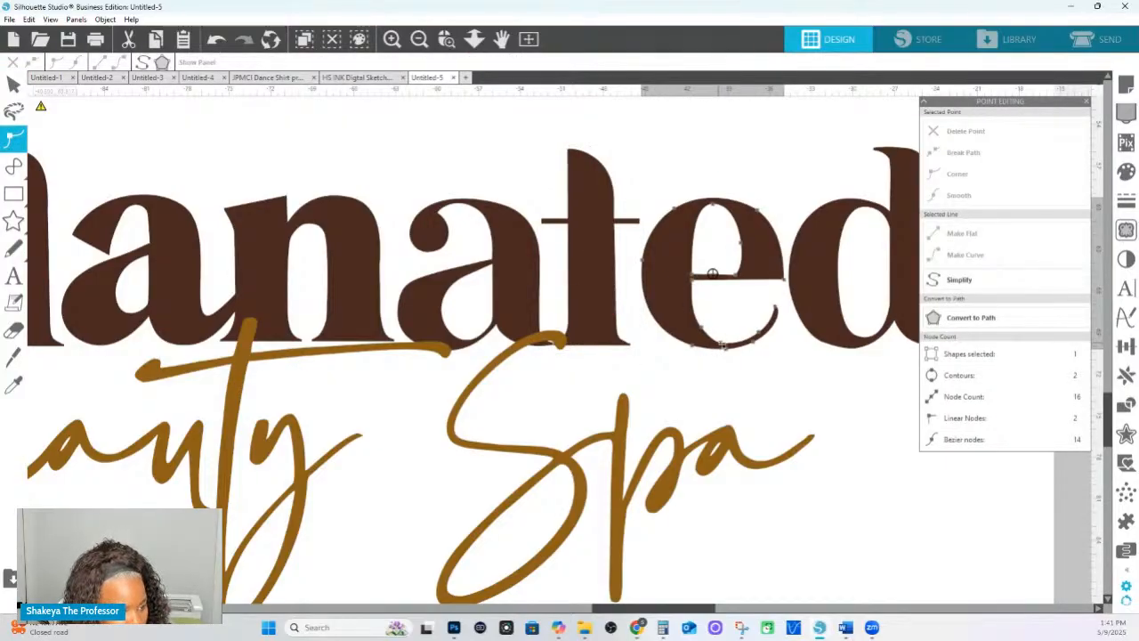
{"action": "left_click", "coordinate": [711, 345]}
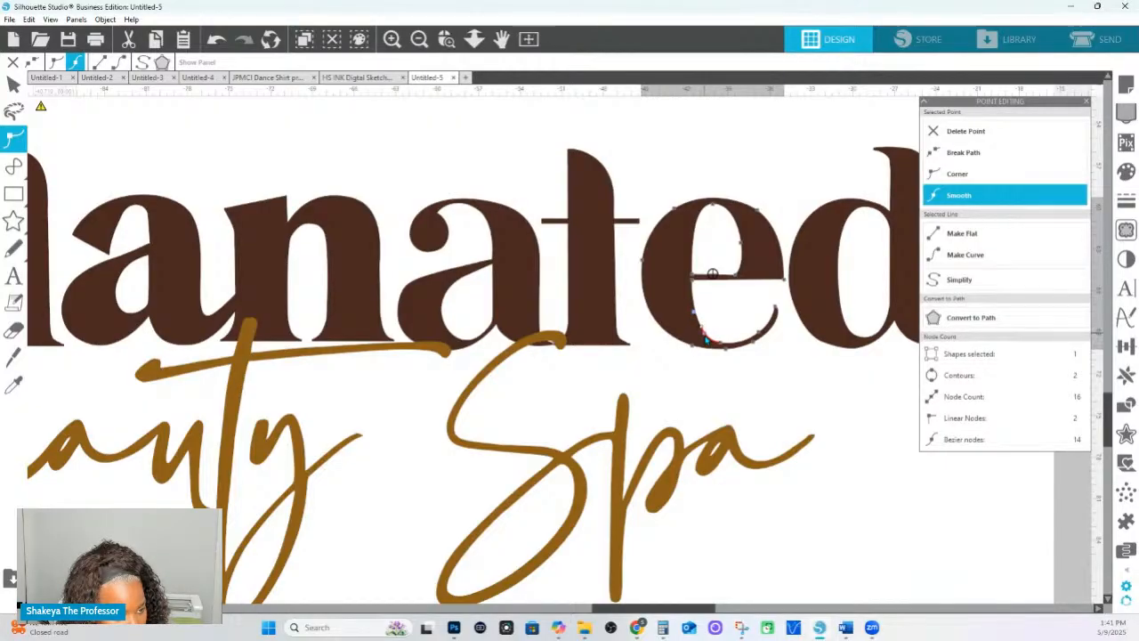
{"action": "left_click", "coordinate": [720, 381]}
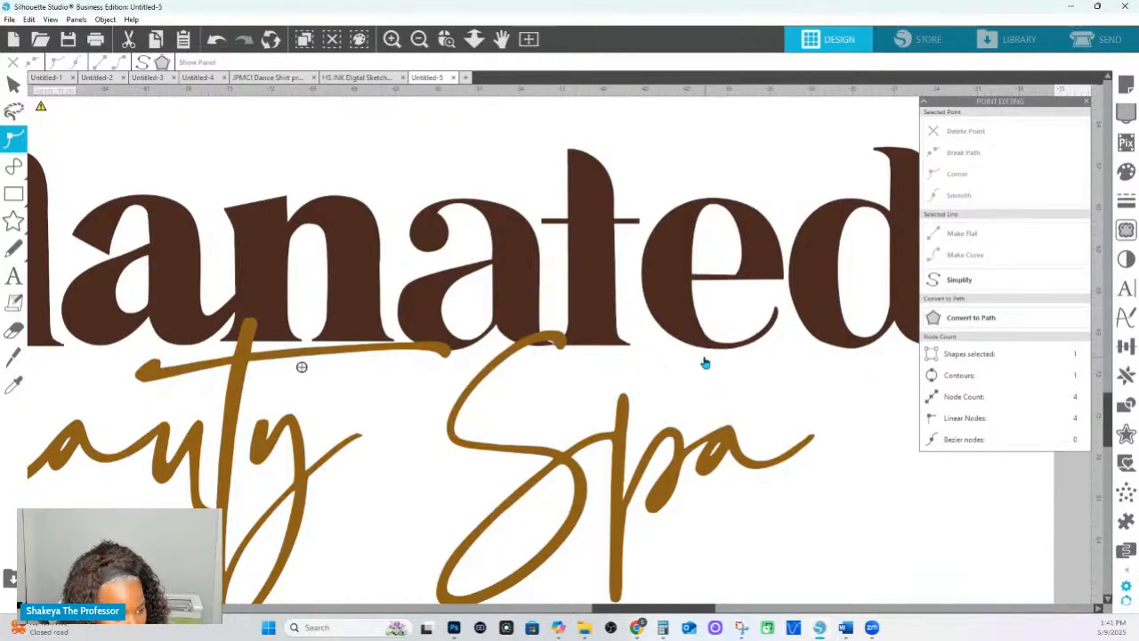
{"action": "left_click", "coordinate": [704, 349]}
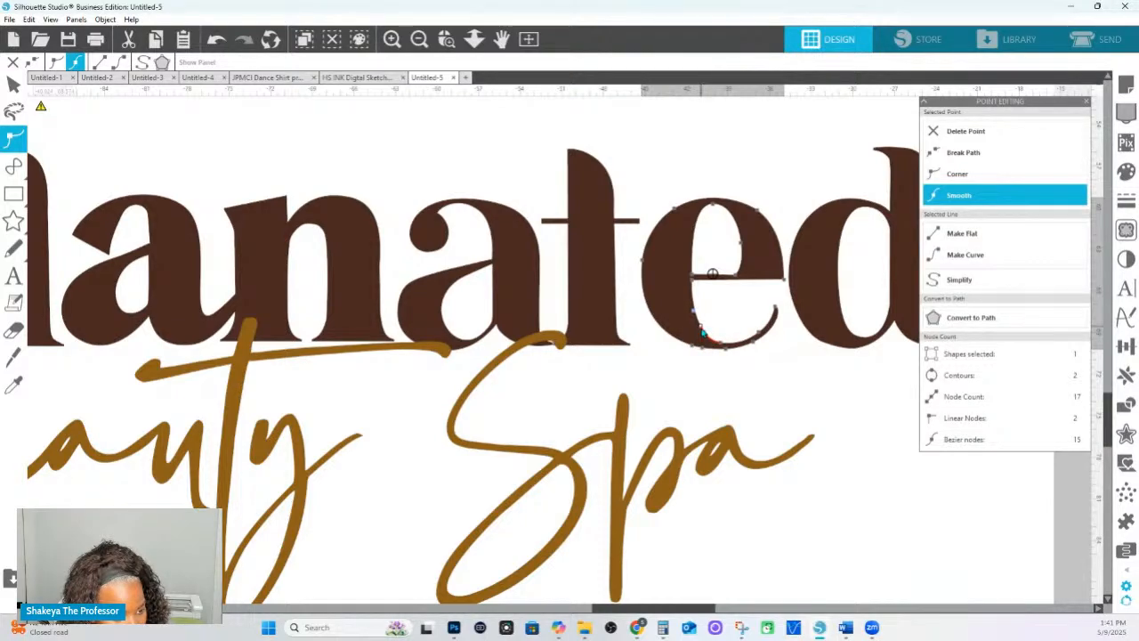
{"action": "left_click", "coordinate": [725, 380]}
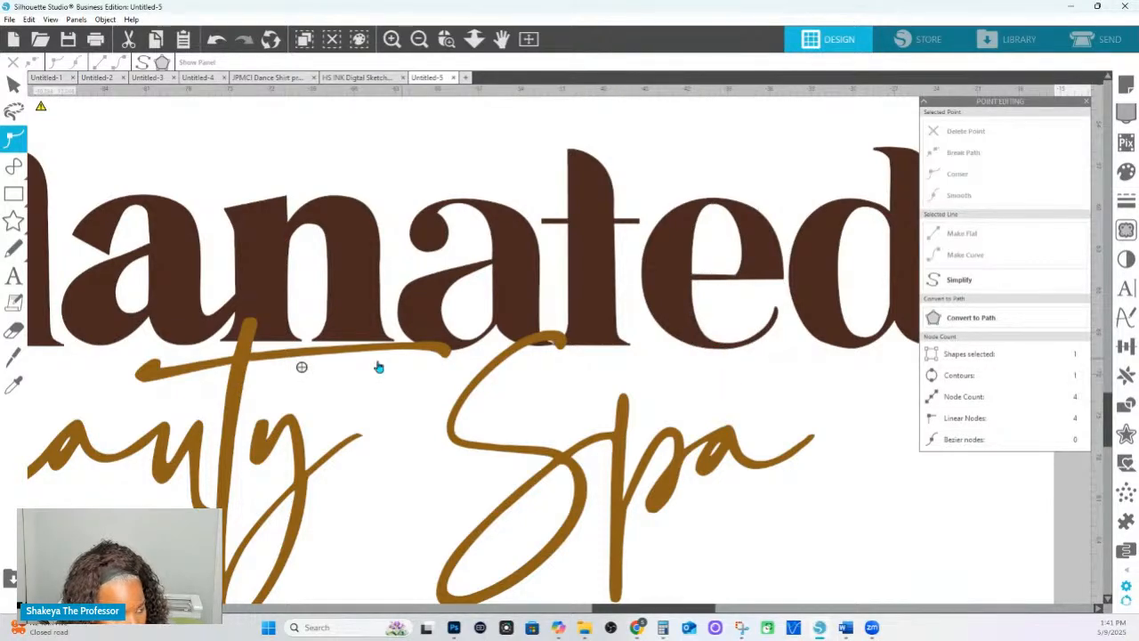
Check the "melanated Beauty Spa" lettering up close and with both logo copies side by side.
{"action": "left_click_drag", "start_coordinate": [260, 385], "coordinate": [685, 367]}
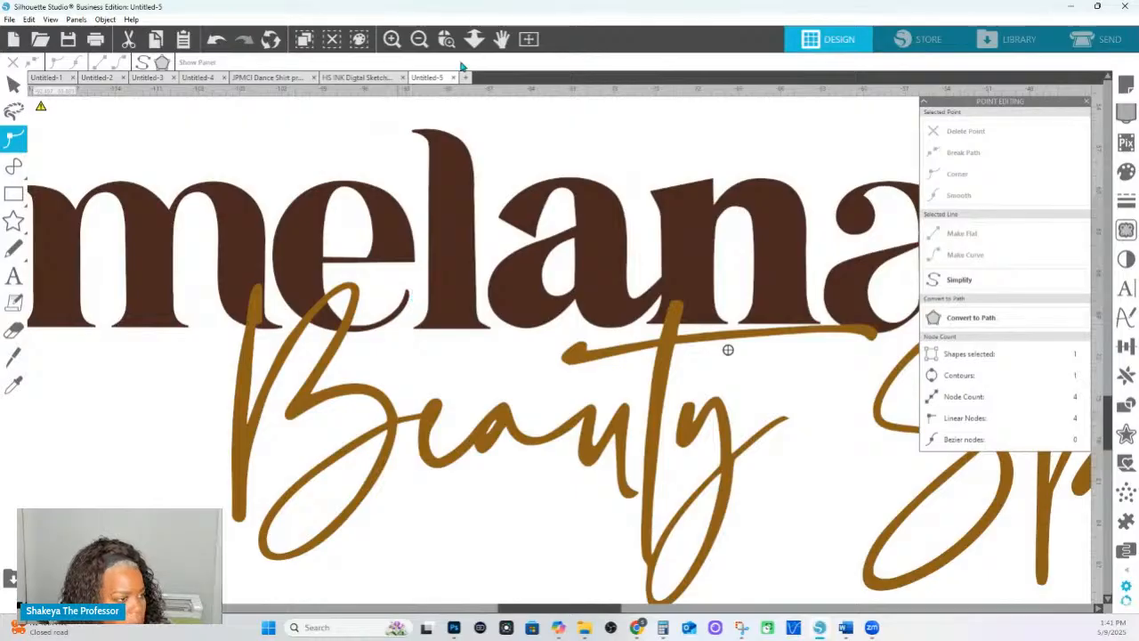
{"action": "left_click", "coordinate": [474, 38]}
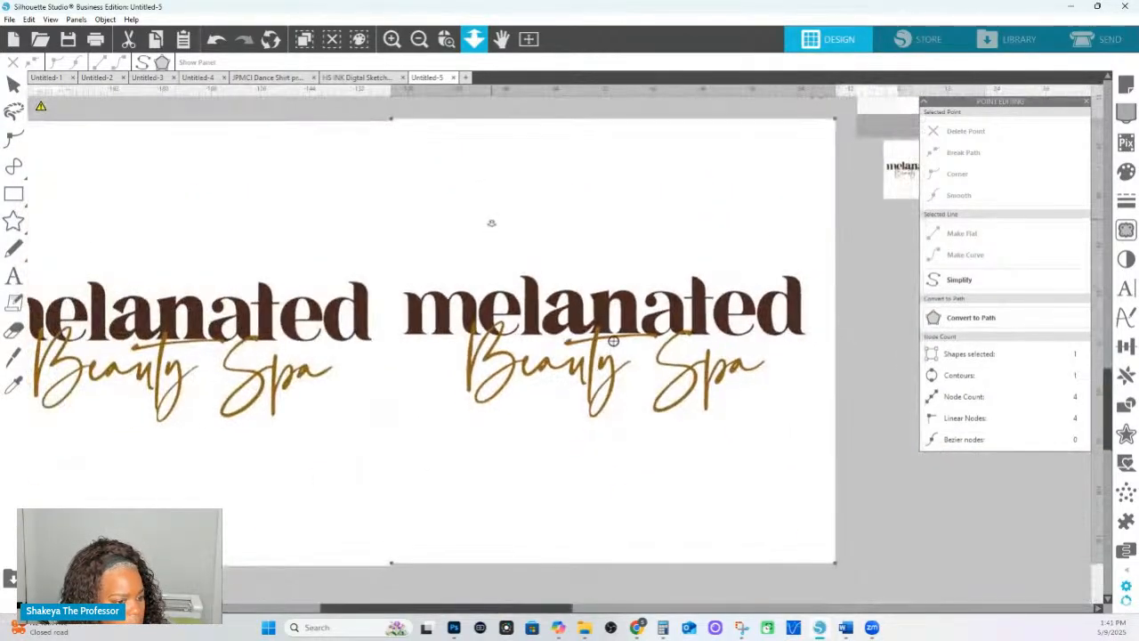
{"action": "left_click", "coordinate": [492, 222]}
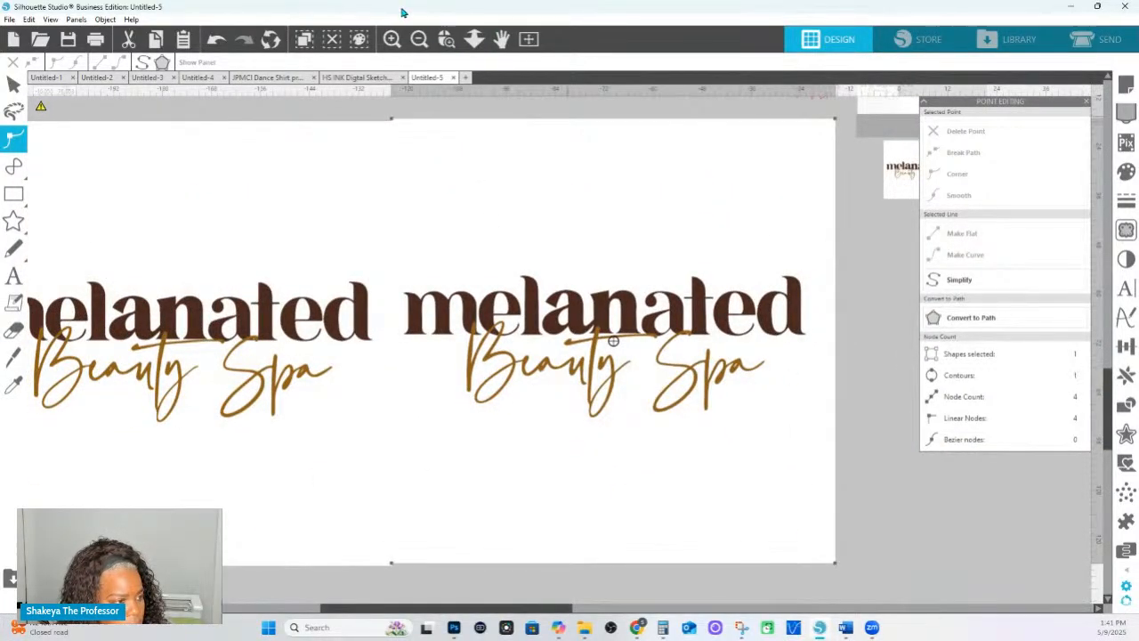